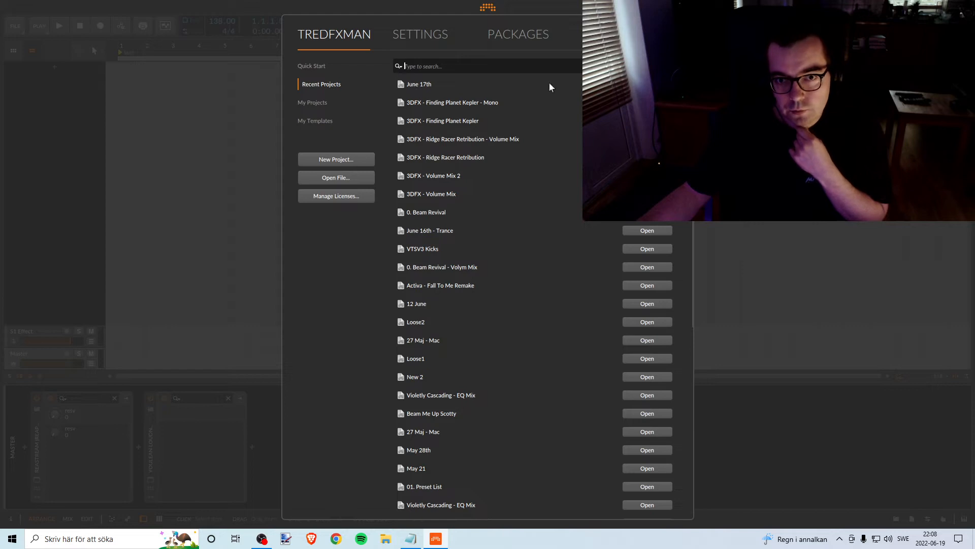
- Open the recent project June 17th and check today's date in the system calendar
key("Escape")
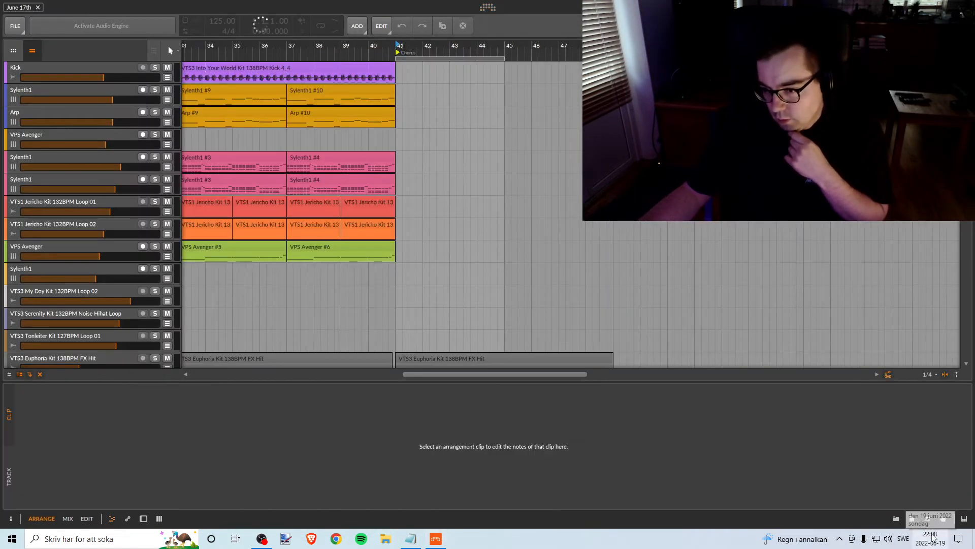
left_click(934, 537)
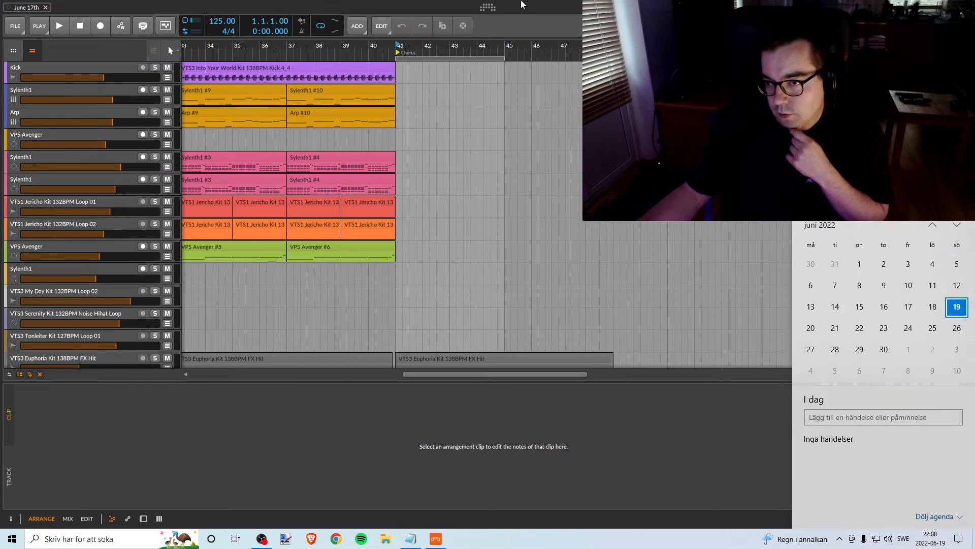
left_click(562, 17)
- Look over the tracks and clips in the arrangement from bar 1 to the Chorus marker at bar 41
left_click_drag(268, 46, 457, 46)
scroll(387, 89, "down", 10)
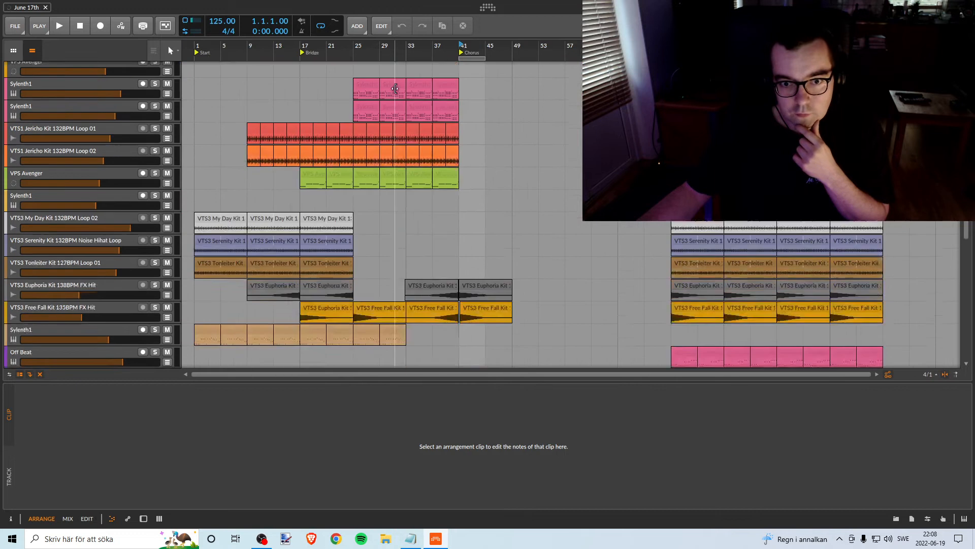
scroll(388, 88, "up", 10)
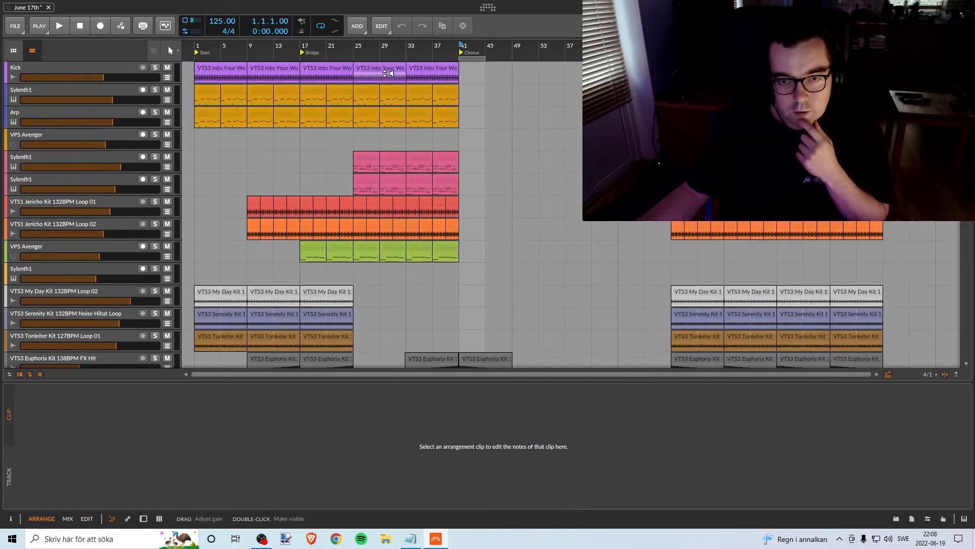
scroll(417, 72, "down", 3)
scroll(416, 71, "up", 3)
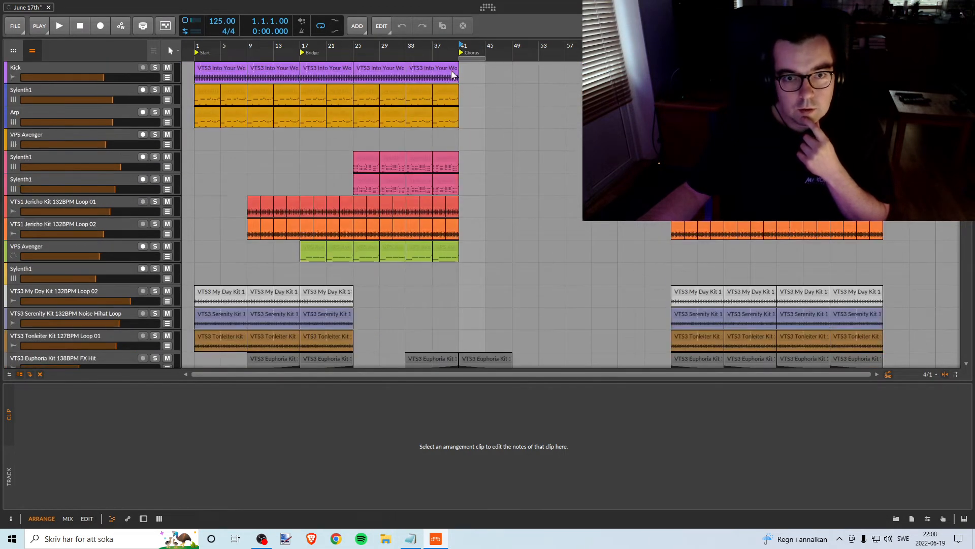
mouse_move(468, 59)
left_mouse_down()
mouse_move(203, 58)
mouse_move(459, 58)
left_mouse_up()
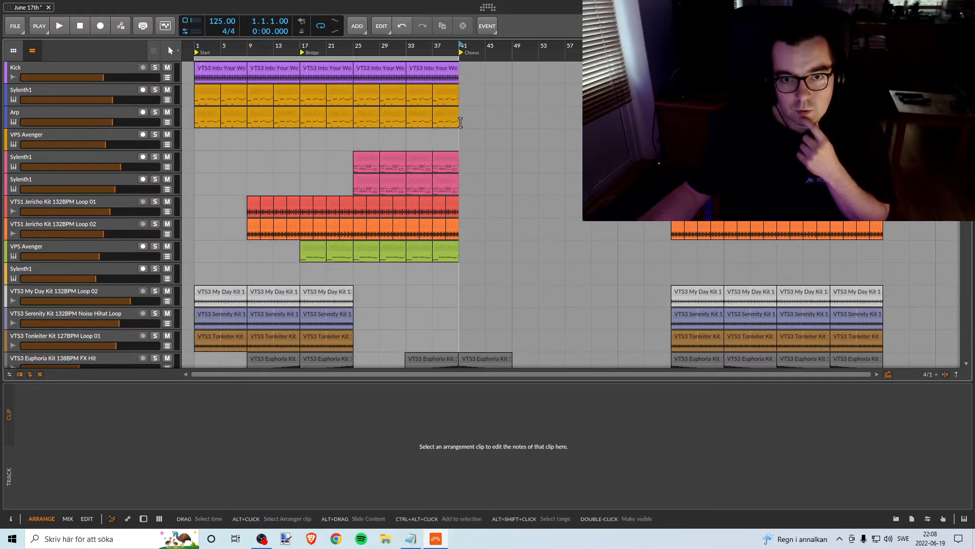
scroll(428, 109, "down", 6)
scroll(428, 109, "up", 6)
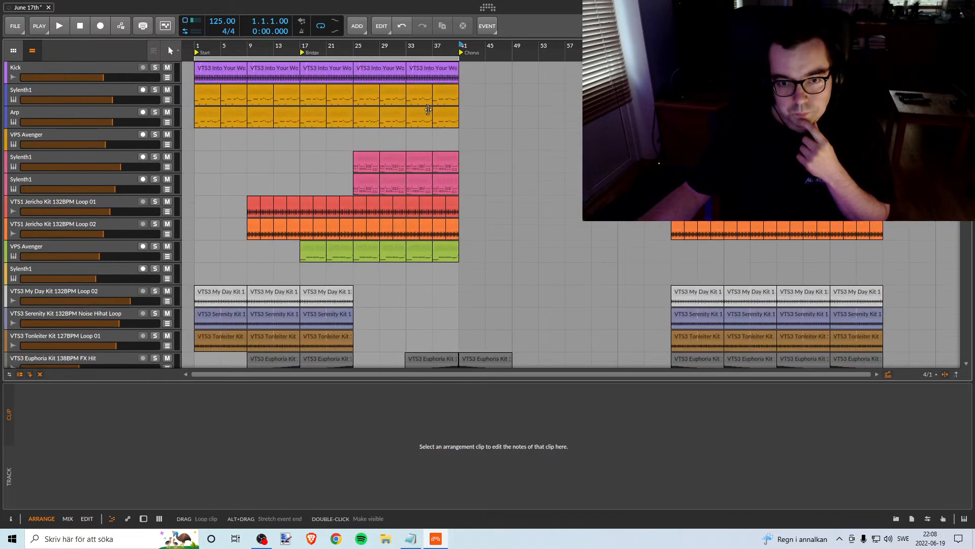
scroll(428, 109, "down", 6)
scroll(418, 118, "up", 6)
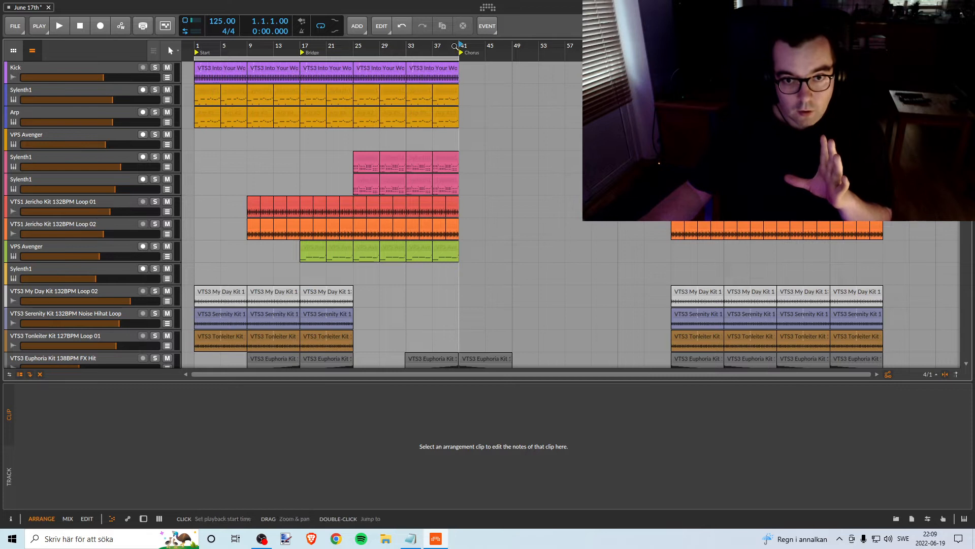
- Rename the Chorus cue marker at bar 41 to Break
mouse_move(455, 46)
left_mouse_down()
mouse_move(328, 47)
mouse_move(412, 47)
mouse_move(396, 47)
left_mouse_up()
right_click(430, 52)
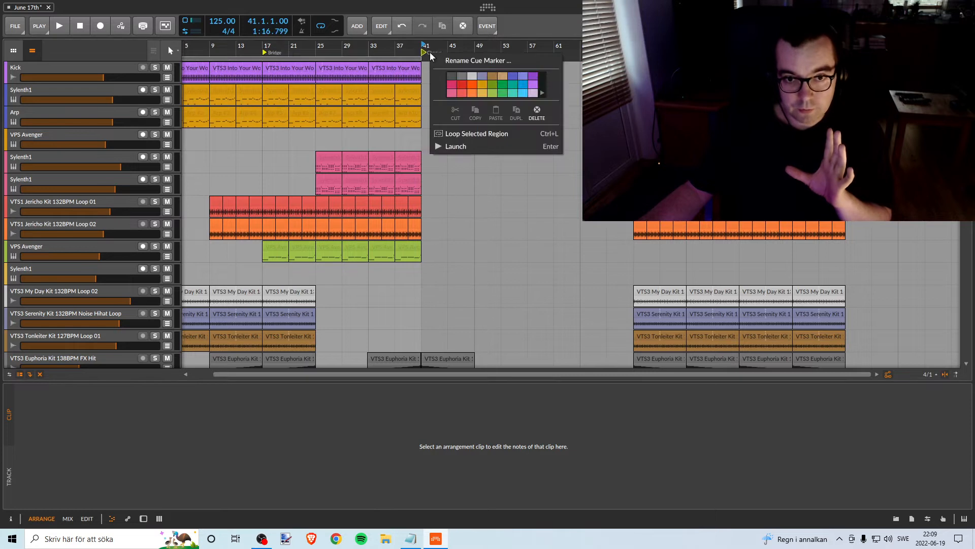
left_click(452, 60)
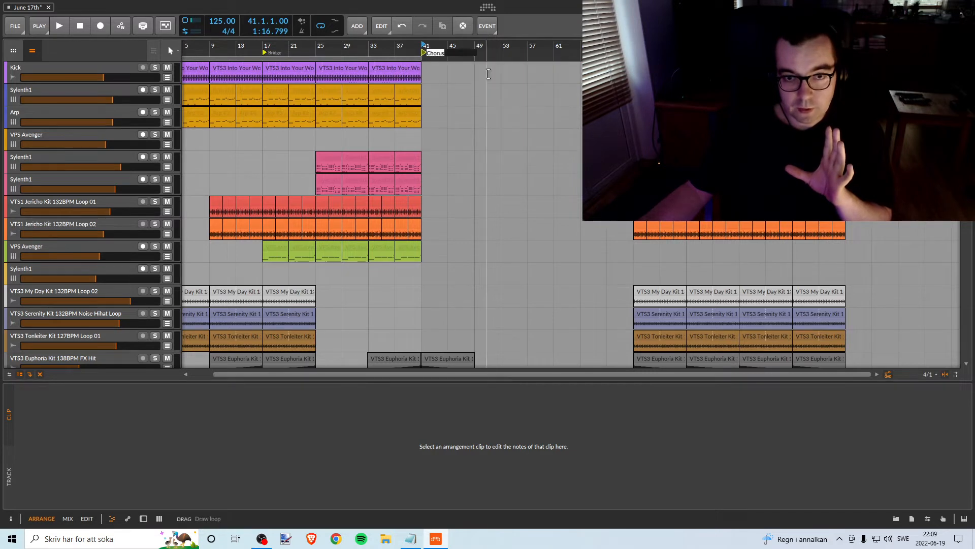
left_click(412, 539)
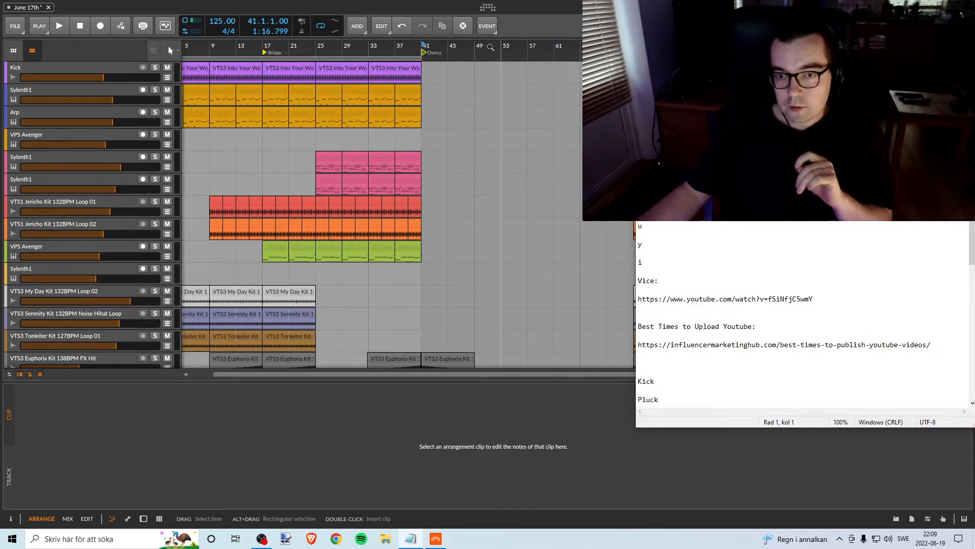
right_click(429, 53)
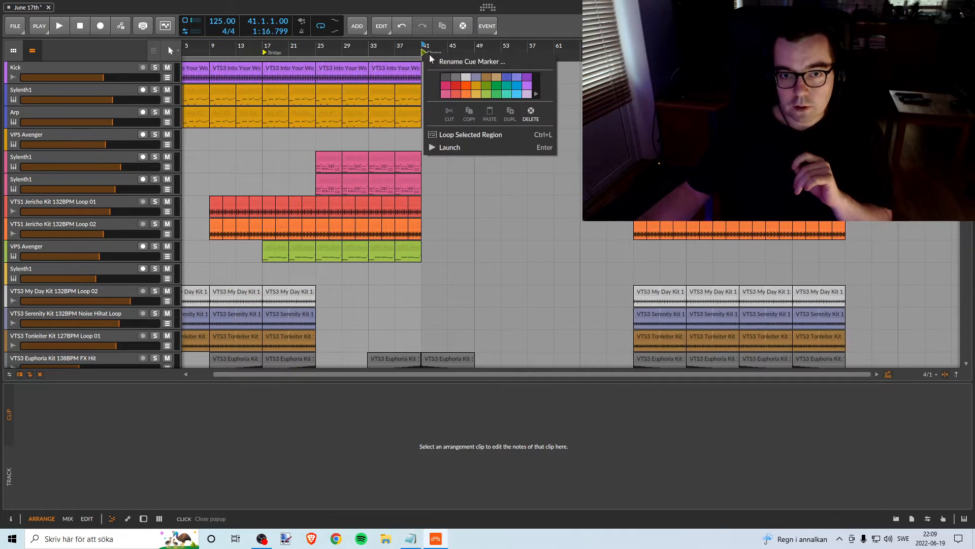
left_click(433, 60)
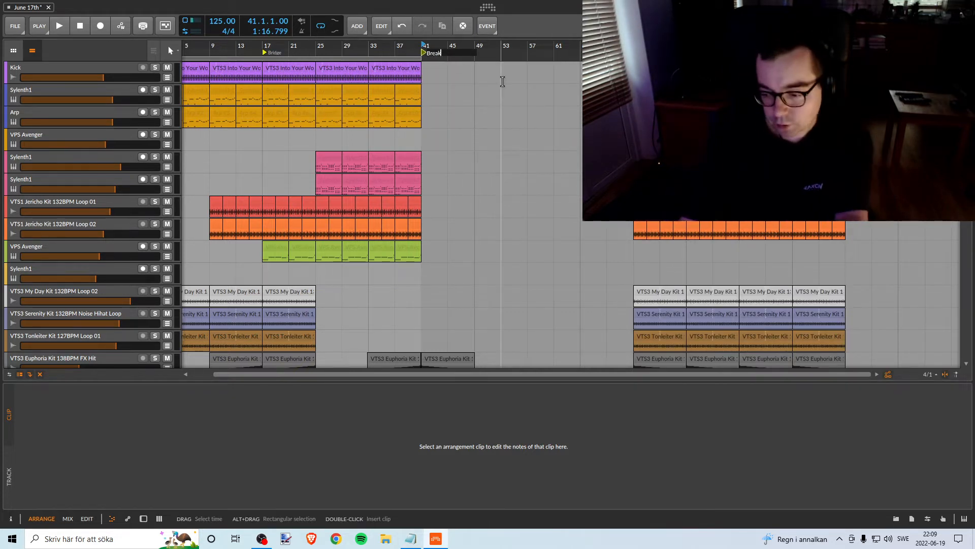
key("Return")
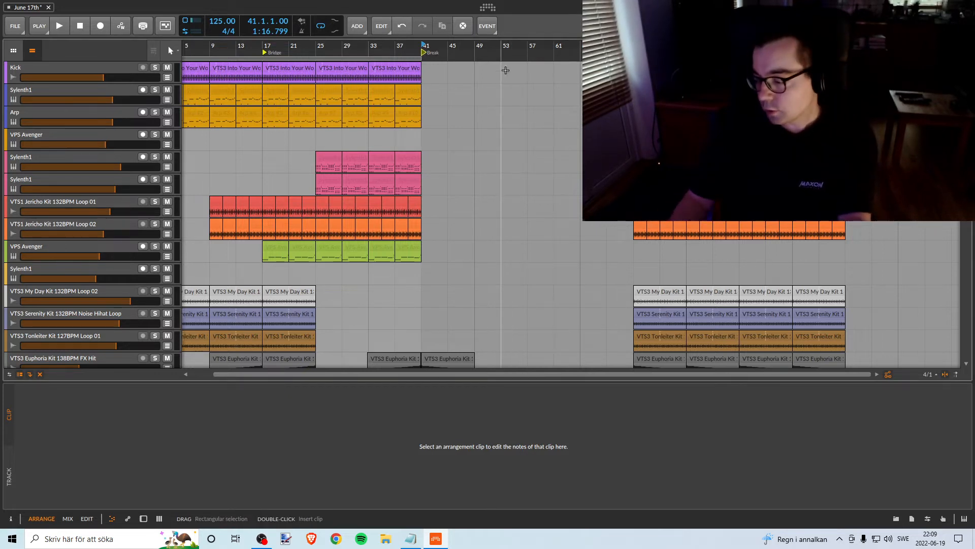
- Play the arrangement from the start, examine the tracks leading up to the Break marker, and stop playback
left_click_drag(292, 47, 404, 45)
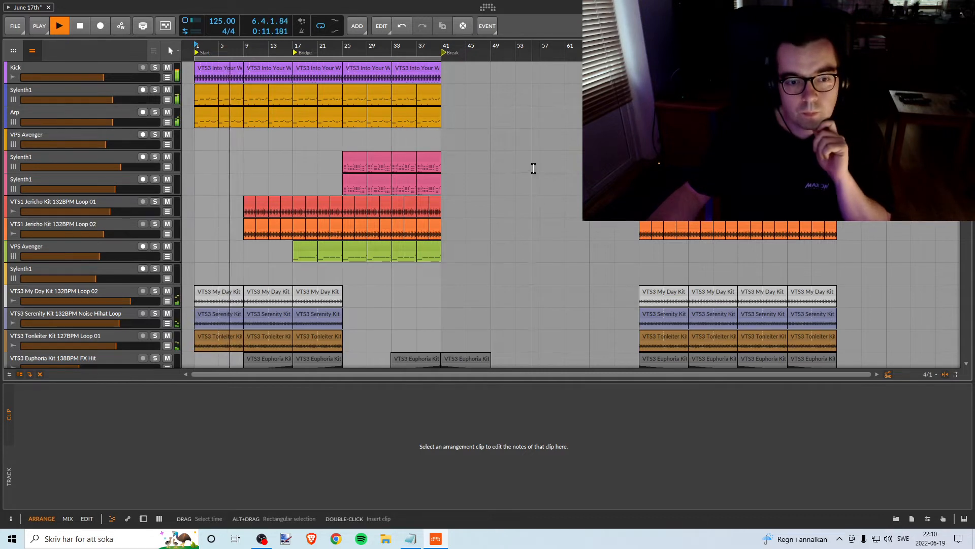
scroll(533, 168, "down", 3)
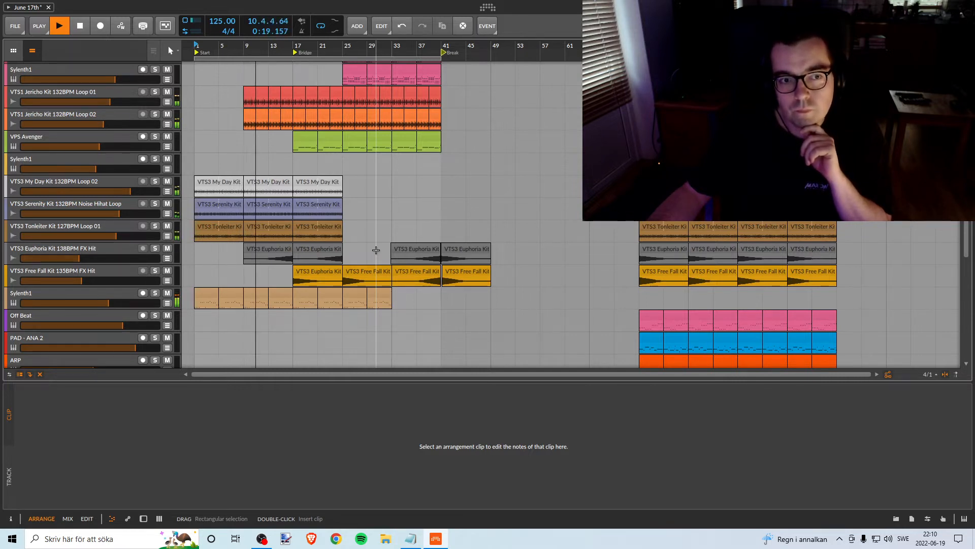
scroll(455, 246, "up", 5)
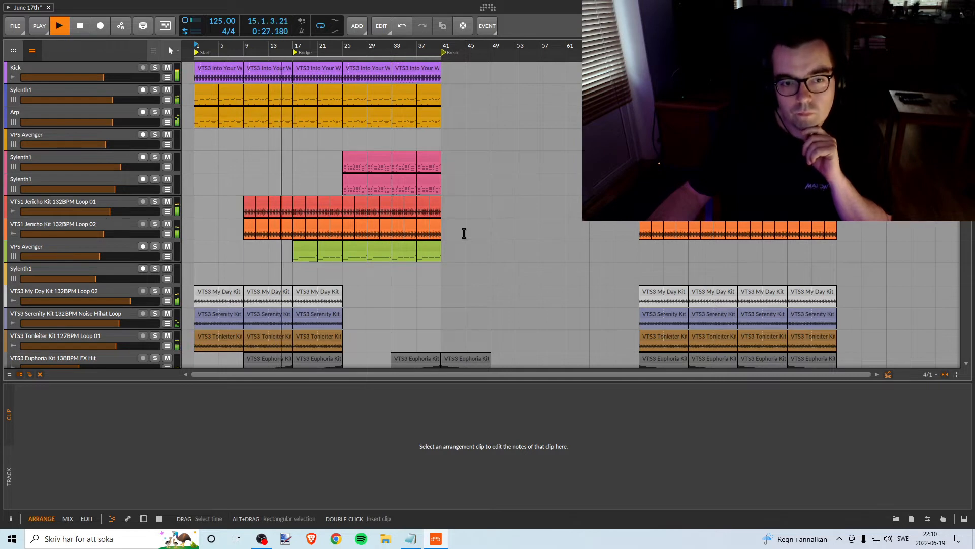
scroll(477, 226, "down", 5)
scroll(478, 225, "up", 5)
scroll(480, 221, "down", 5)
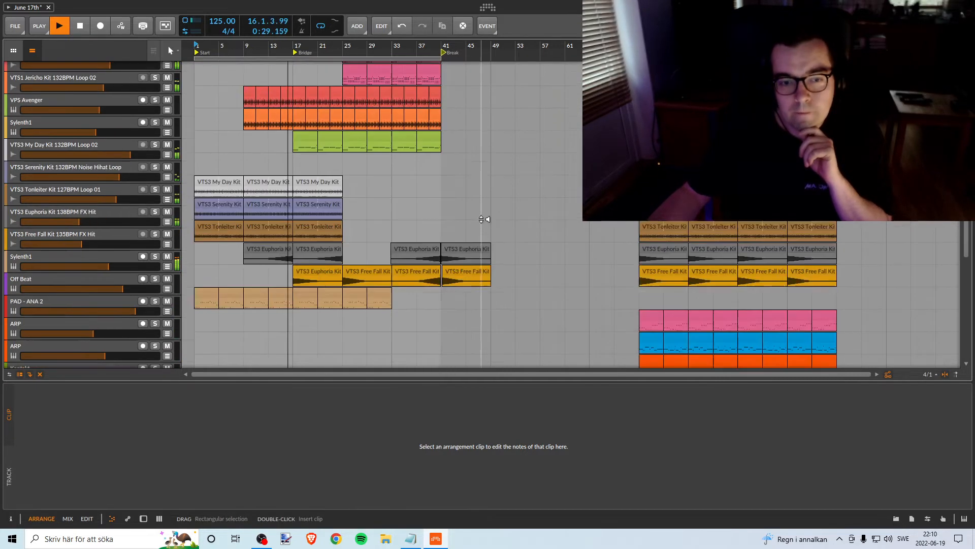
scroll(470, 219, "down", 2)
scroll(464, 218, "up", 5)
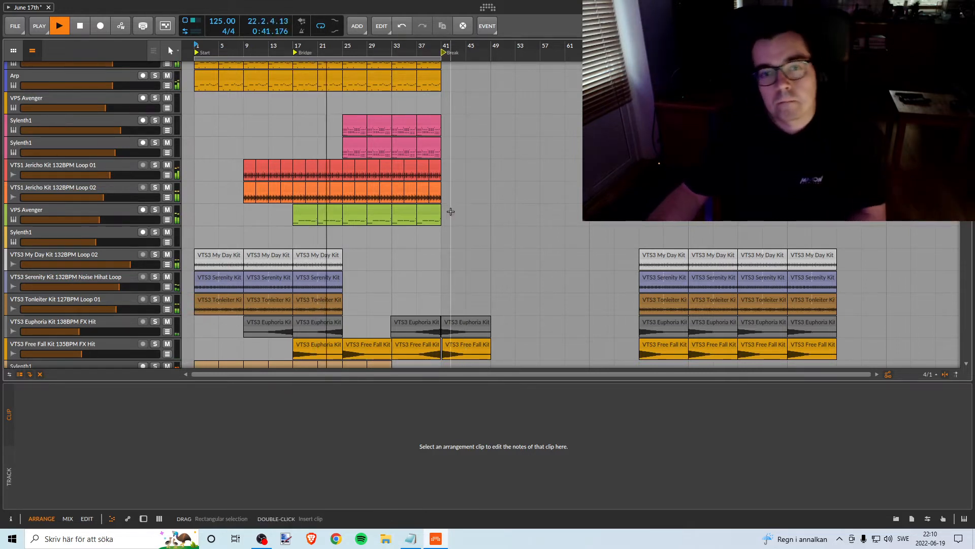
scroll(491, 195, "up", 2)
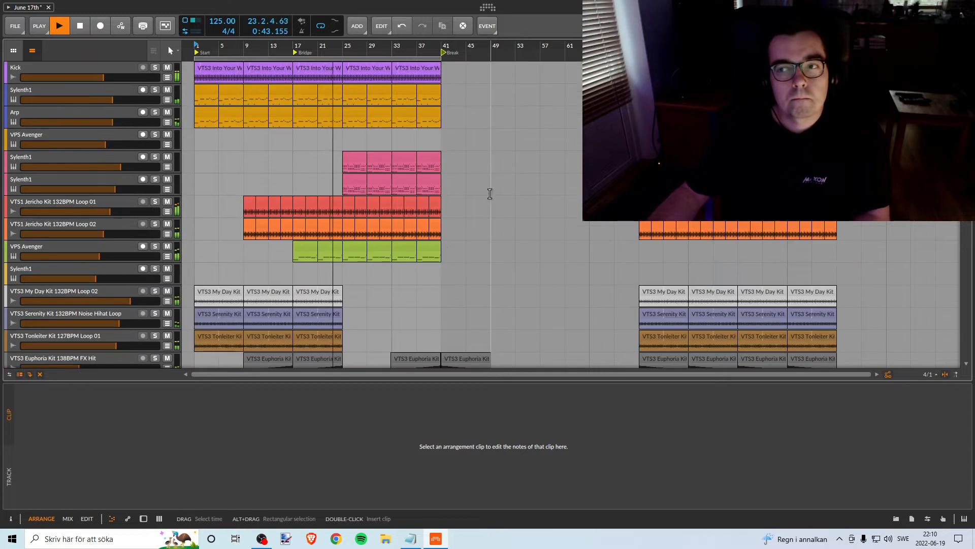
scroll(489, 189, "down", 10)
scroll(488, 183, "up", 10)
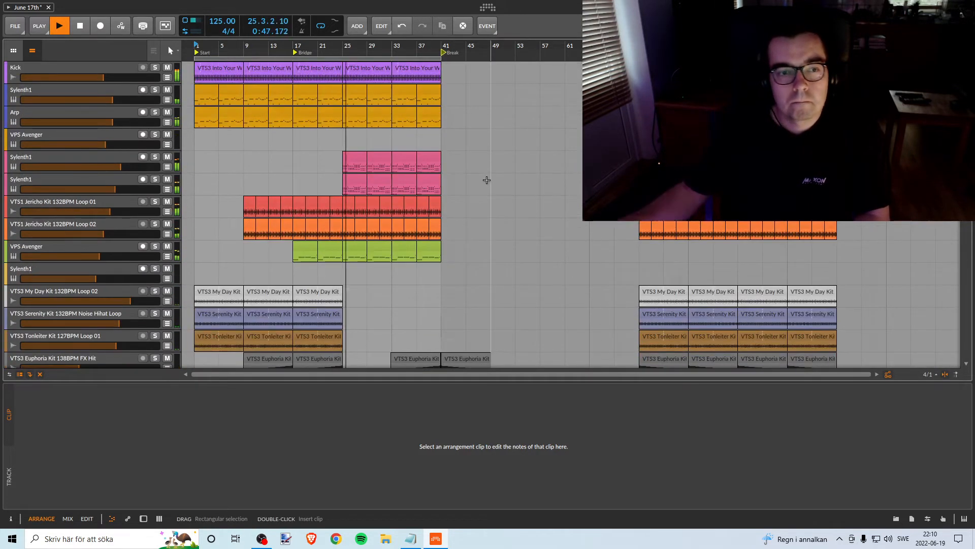
scroll(519, 169, "down", 2)
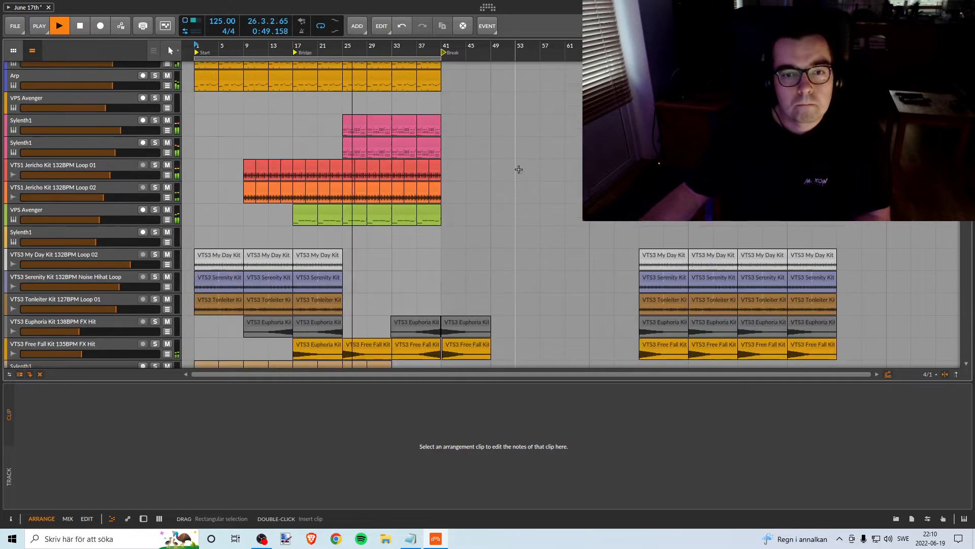
scroll(515, 169, "down", 2)
scroll(513, 168, "up", 2)
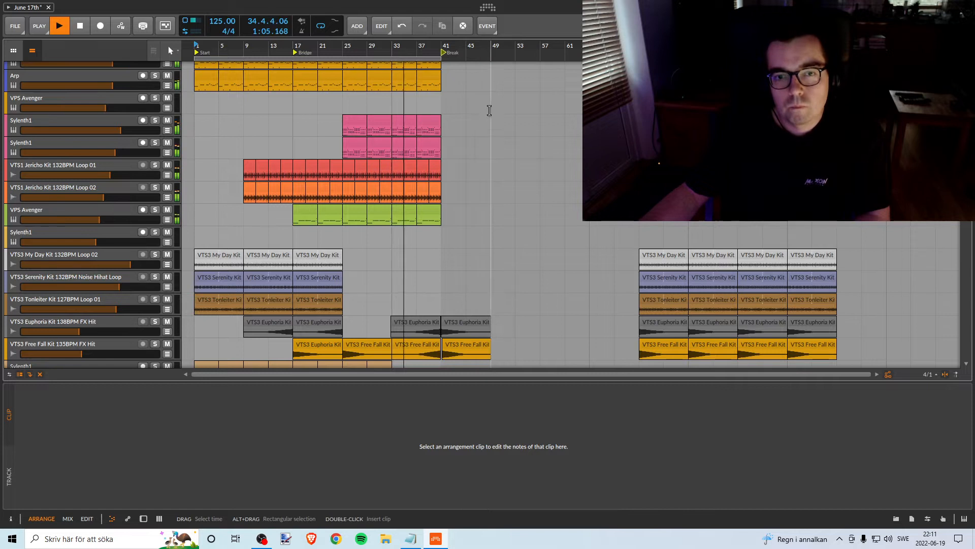
scroll(490, 111, "down", 3)
scroll(488, 109, "up", 2)
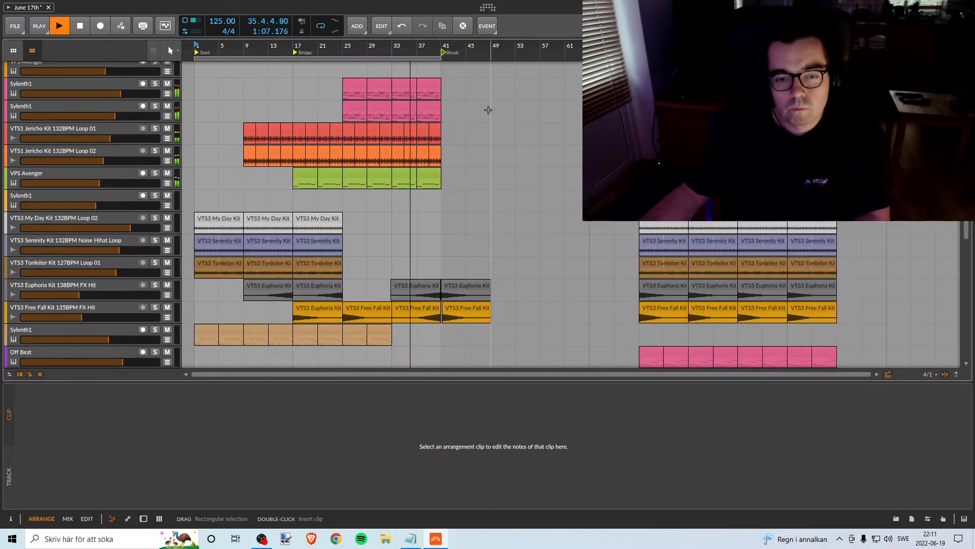
scroll(488, 109, "up", 4)
scroll(490, 109, "down", 4)
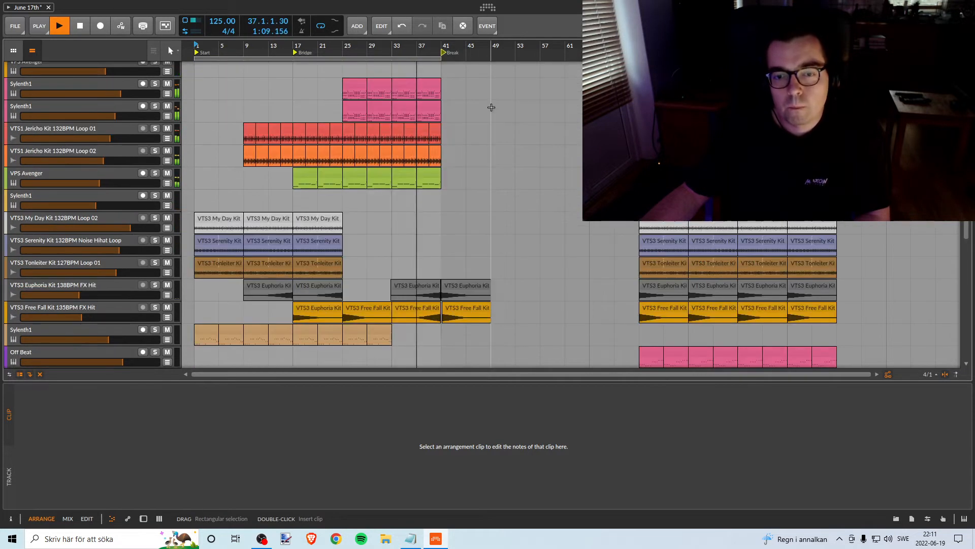
scroll(493, 108, "down", 2)
scroll(493, 108, "down", 9)
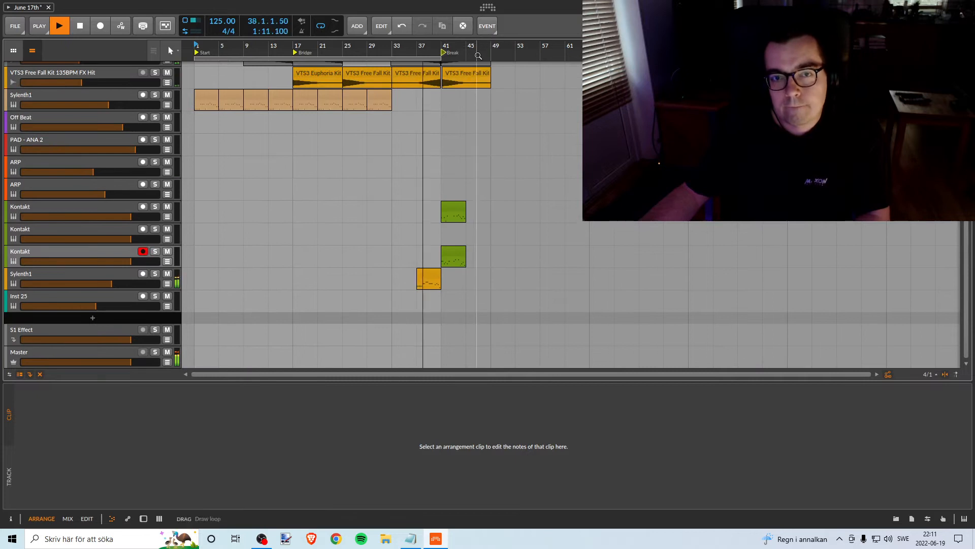
left_click_drag(475, 46, 485, 54)
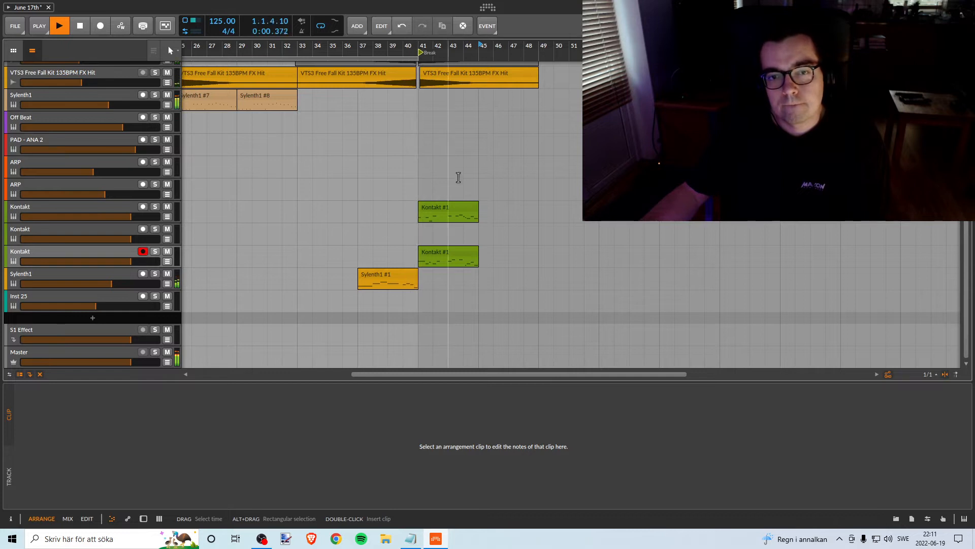
scroll(480, 197, "up", 6)
left_click_drag(282, 46, 307, 83)
key("space")
- Copy the Sylenth1 #1 clip at bar 37 to bar 33 on the same track
scroll(368, 155, "up", 3)
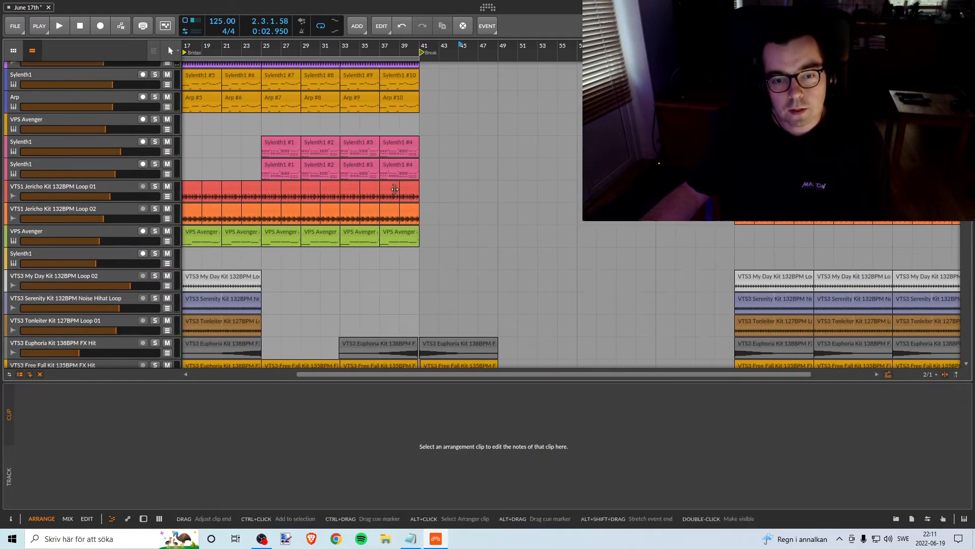
scroll(397, 190, "down", 3)
scroll(395, 203, "down", 3)
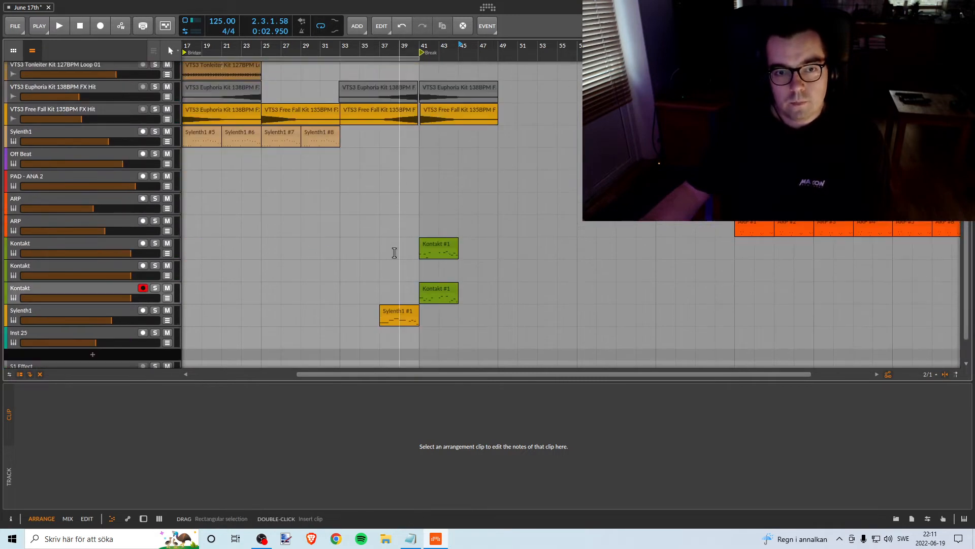
left_click(387, 311)
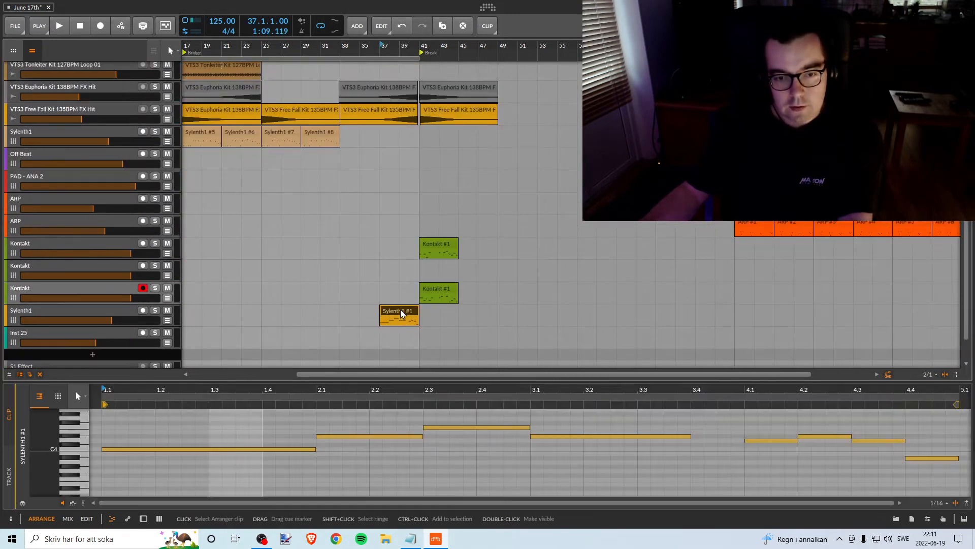
left_click_drag(393, 314, 355, 315)
- Solo the Sylenth1 track holding the copied clip, listen from bar 33, and compare it with the other tracks' clips
scroll(323, 169, "up", 7)
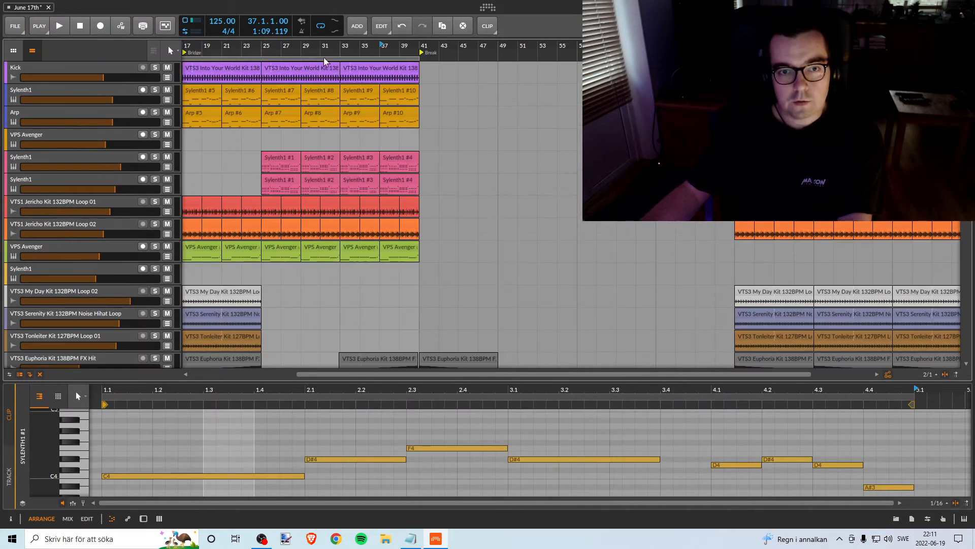
scroll(314, 89, "left", 3)
scroll(388, 257, "down", 8)
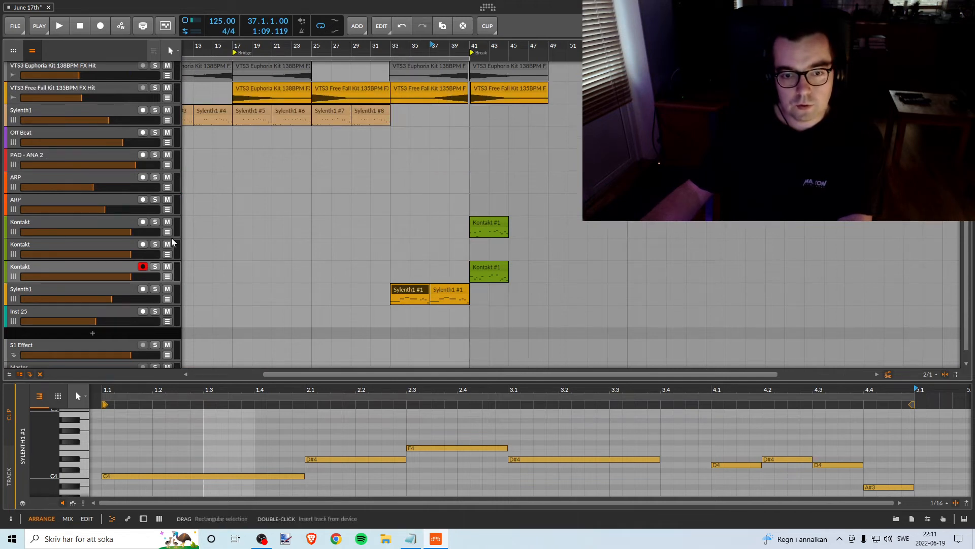
key("s")
double_click(387, 47)
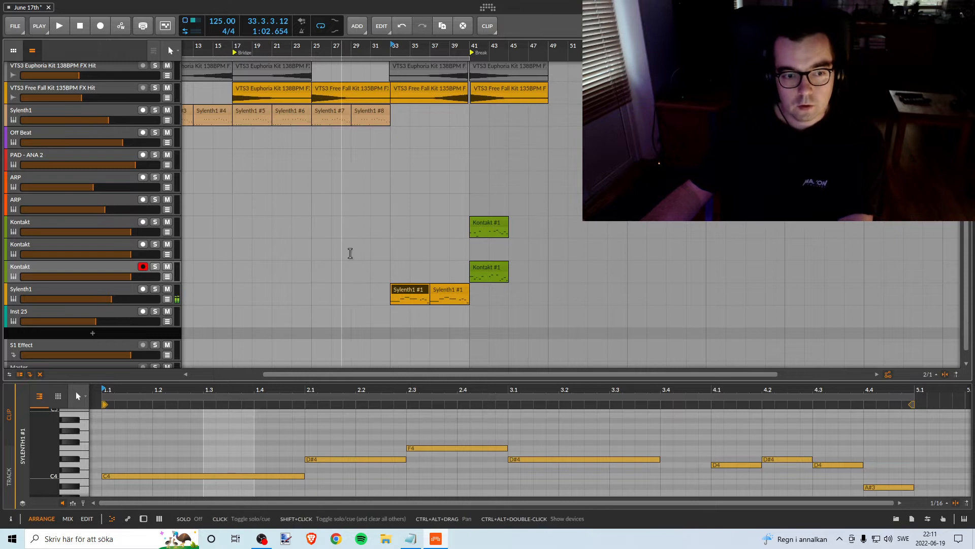
scroll(356, 233, "up", 10)
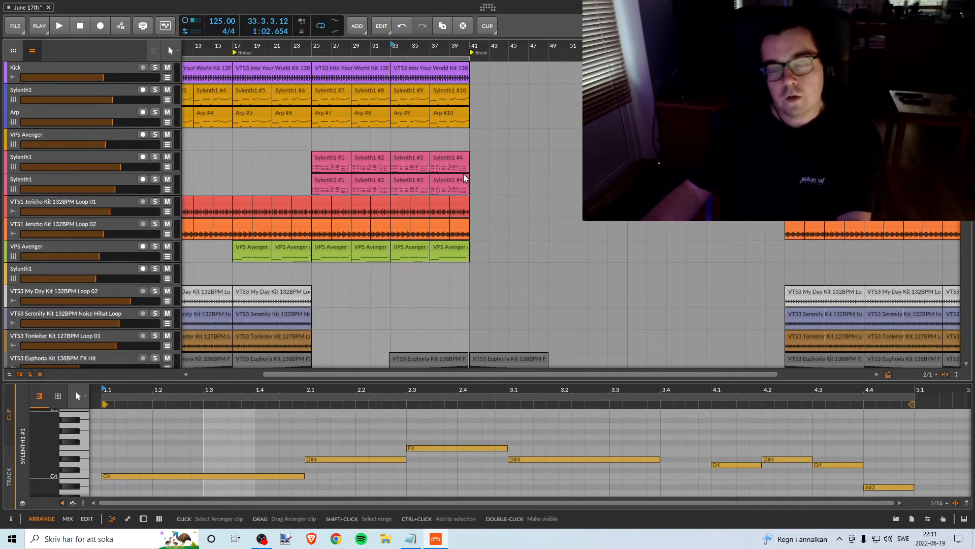
scroll(458, 132, "down", 8)
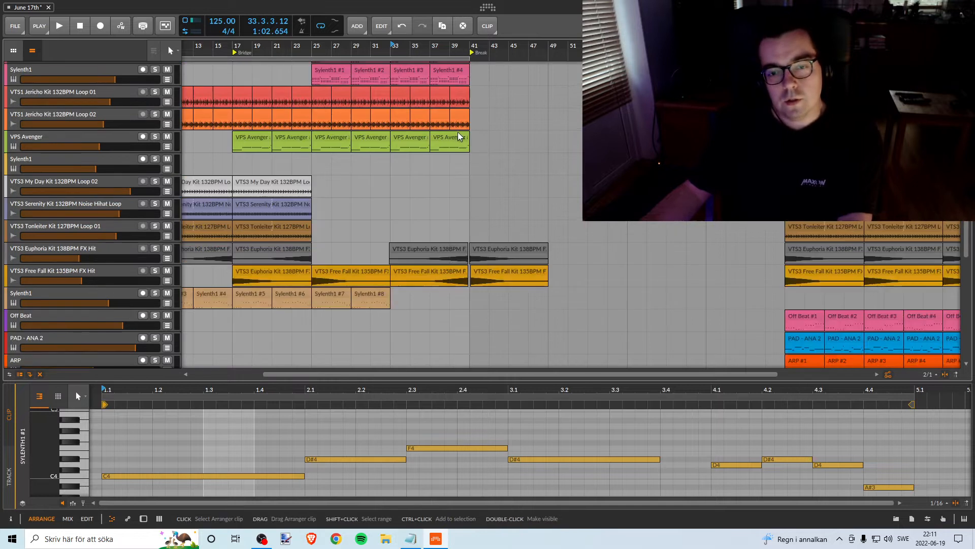
- Play the arrangement from bar 33, examine the clips on all tracks around the Break marker, and stop playback
scroll(447, 120, "down", 4)
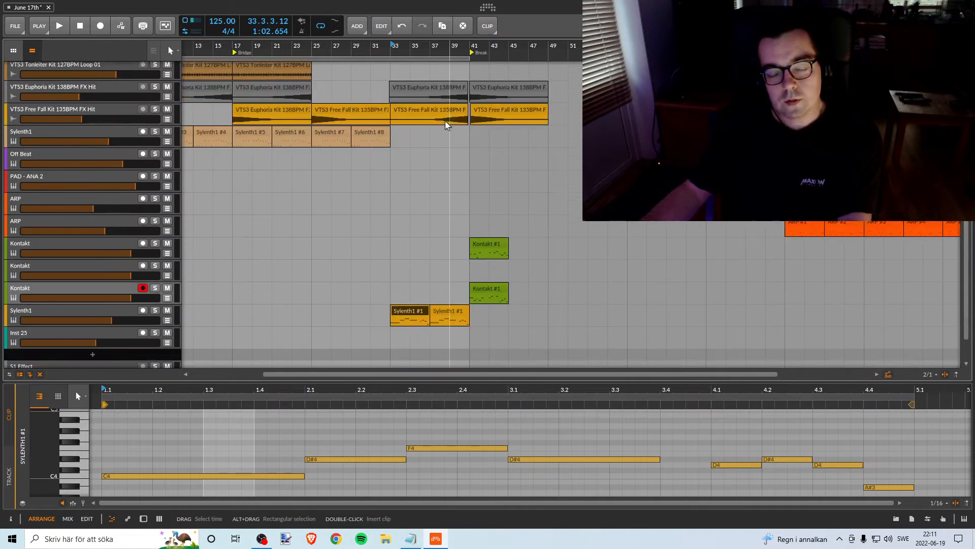
scroll(445, 119, "up", 12)
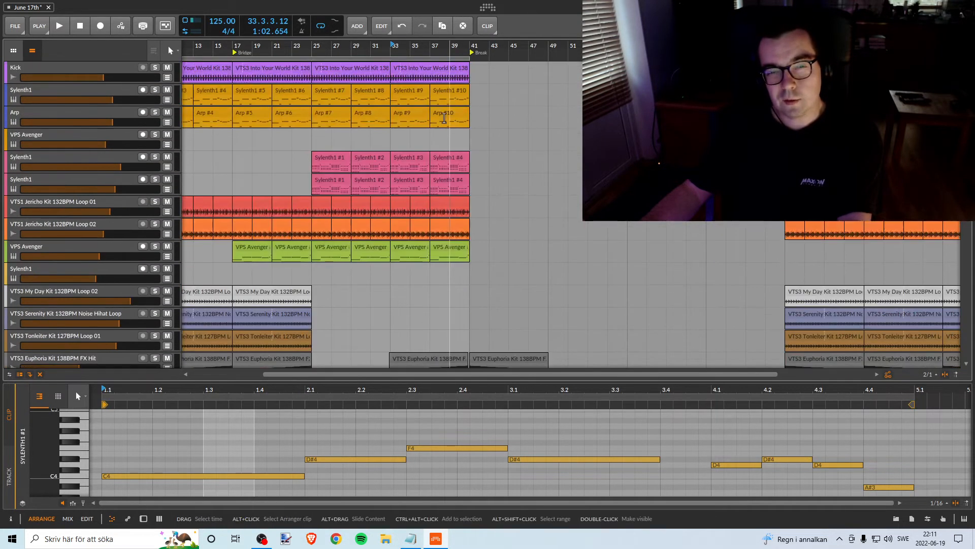
scroll(442, 127, "down", 11)
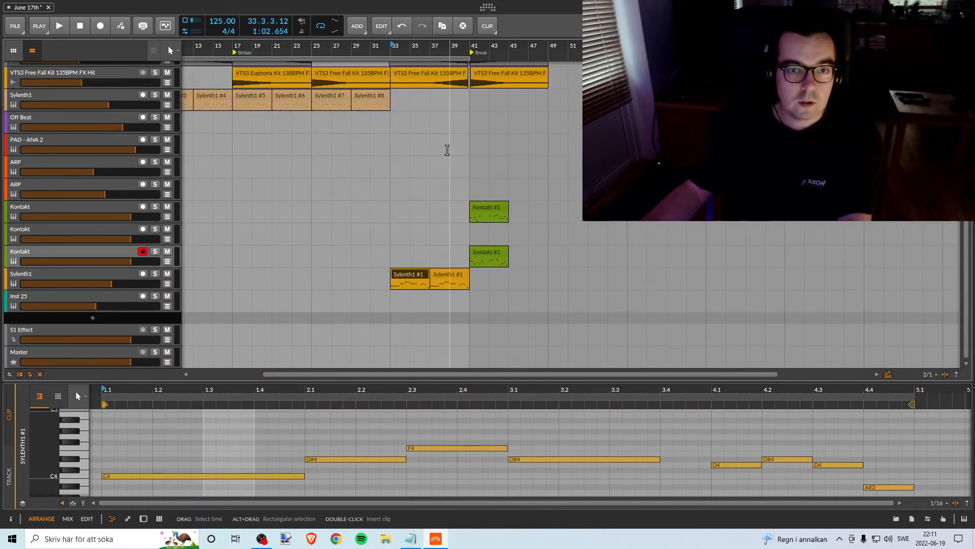
scroll(443, 142, "up", 3)
scroll(443, 142, "down", 3)
scroll(434, 142, "up", 2)
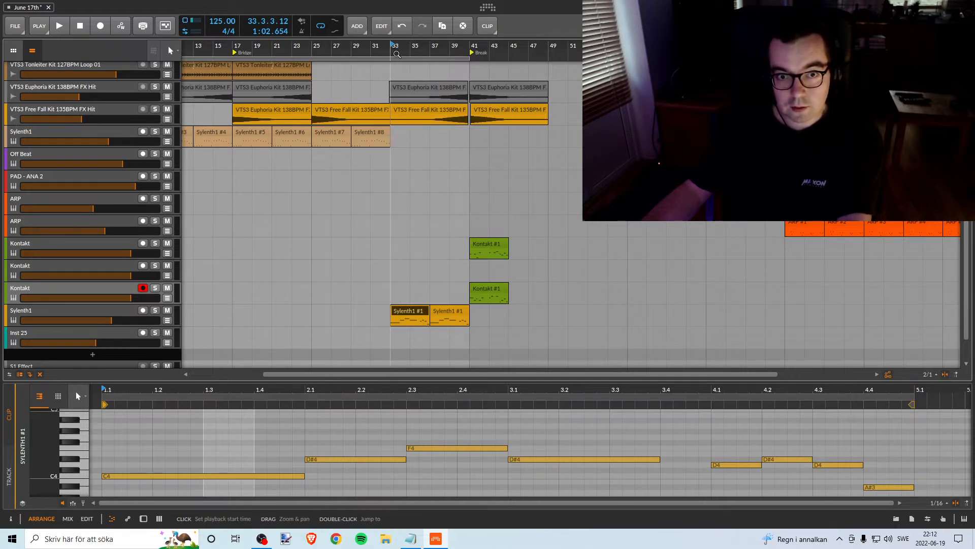
key("space")
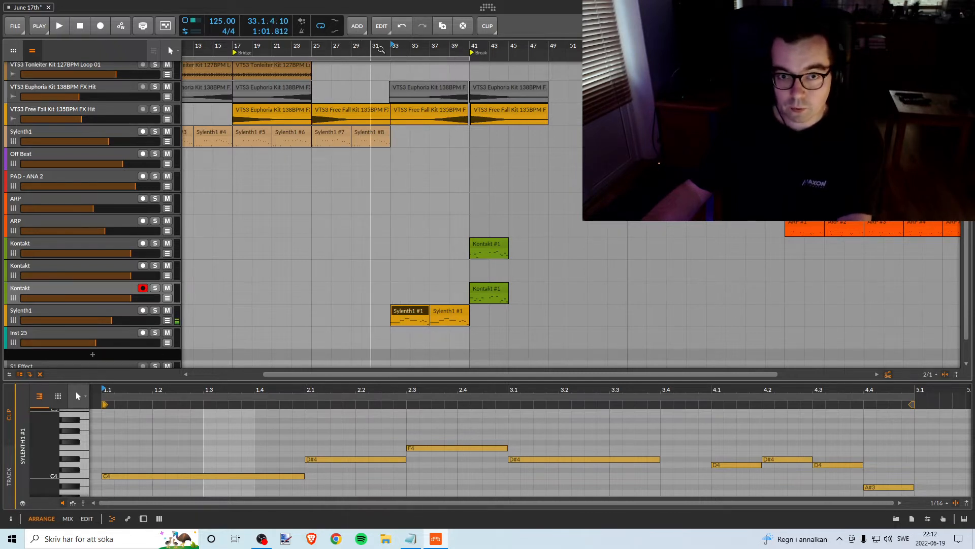
key("space")
scroll(484, 144, "up", 5)
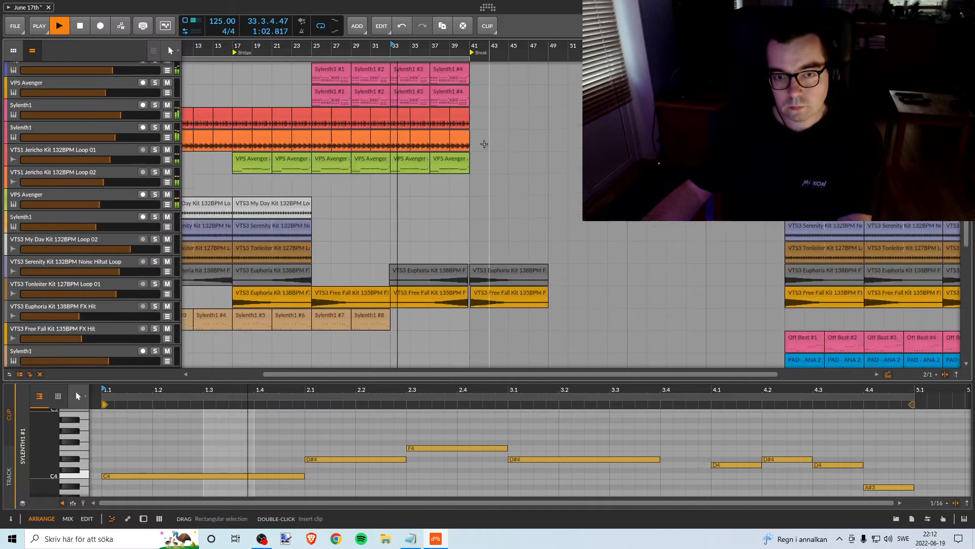
scroll(484, 144, "down", 5)
scroll(483, 137, "up", 2)
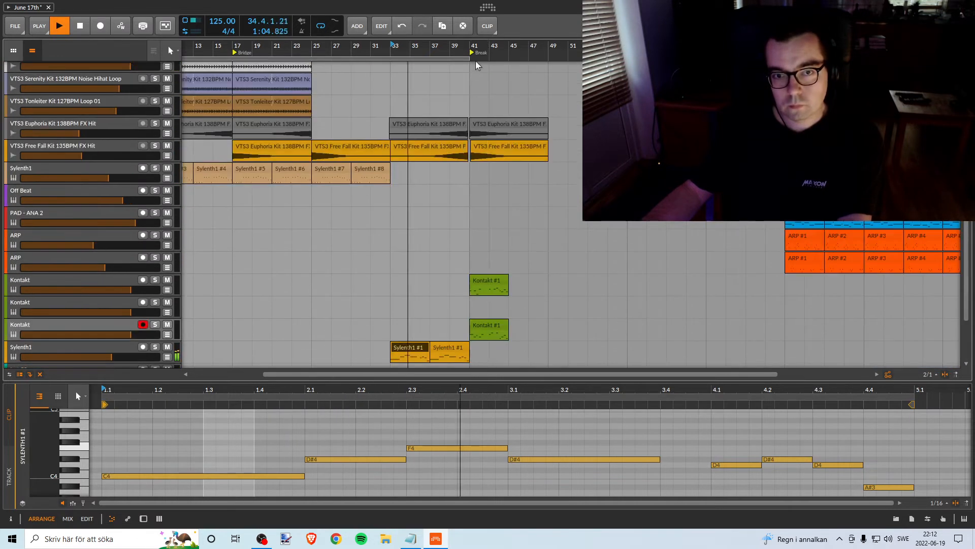
scroll(431, 212, "up", 3)
scroll(407, 305, "down", 3)
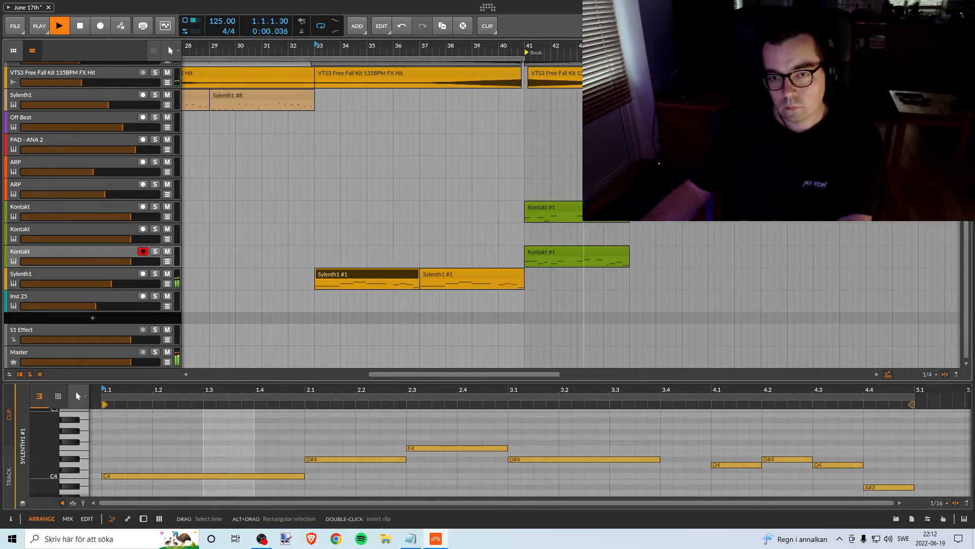
key("space")
- Turn off the arranger loop, play from bar 39 into the Break, and check the other tracks' clips
left_click(322, 26)
left_click(475, 299)
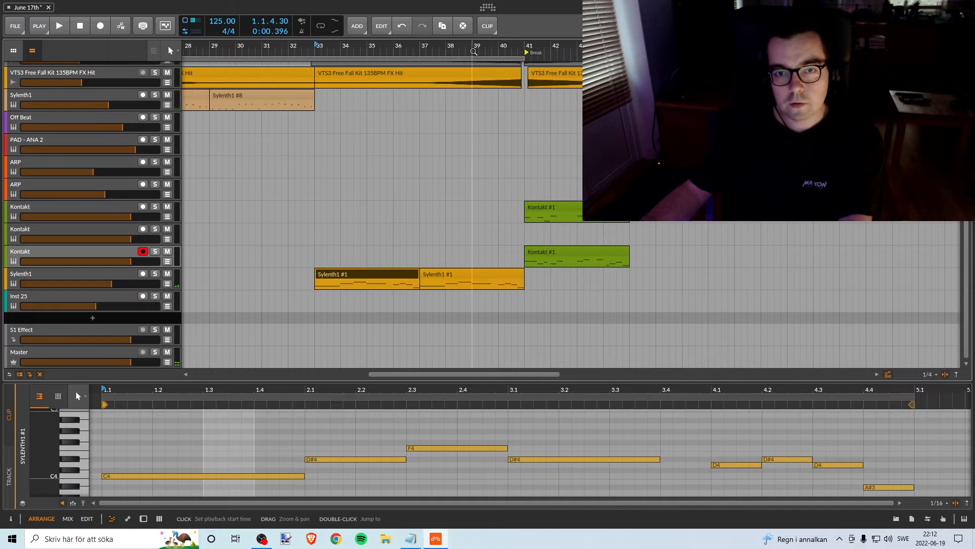
key("space")
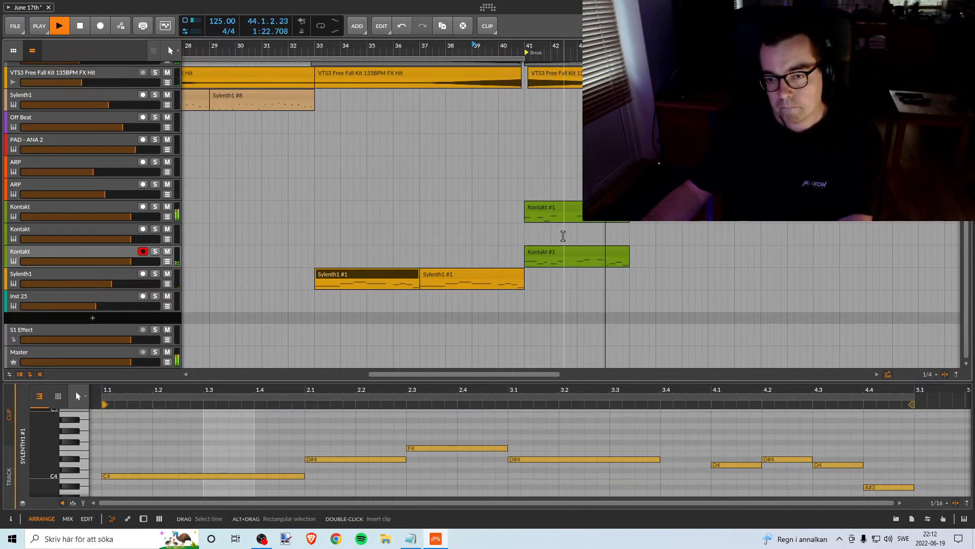
key("space")
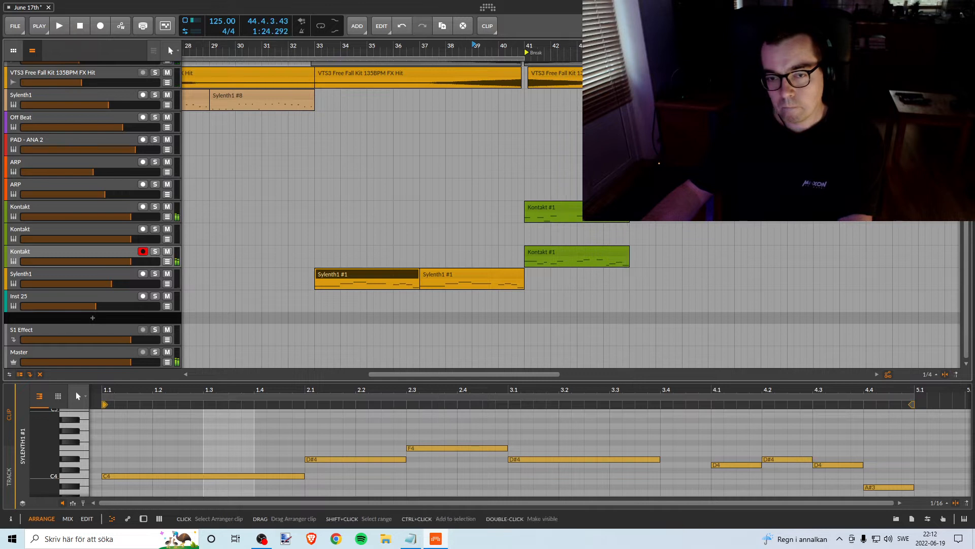
scroll(530, 197, "up", 5)
scroll(530, 197, "up", 5)
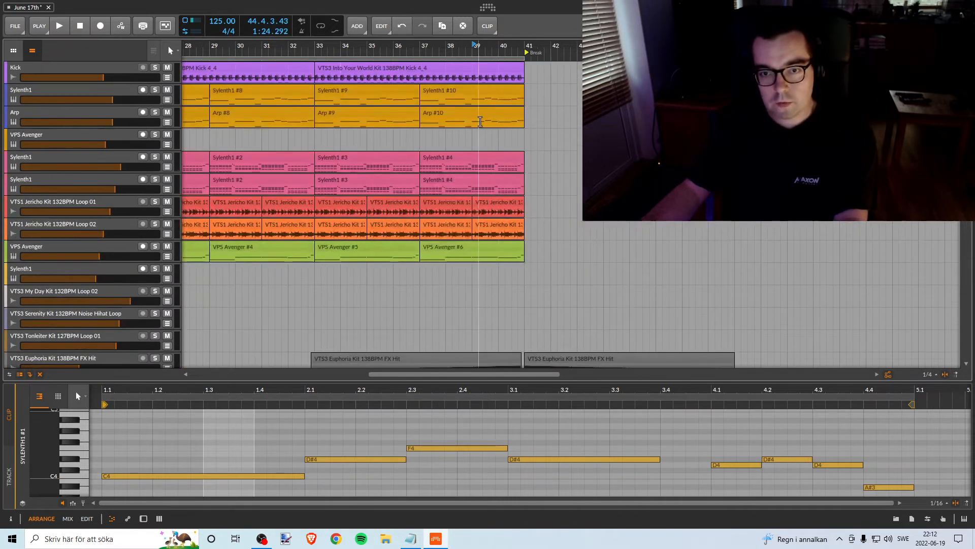
scroll(592, 280, "down", 10)
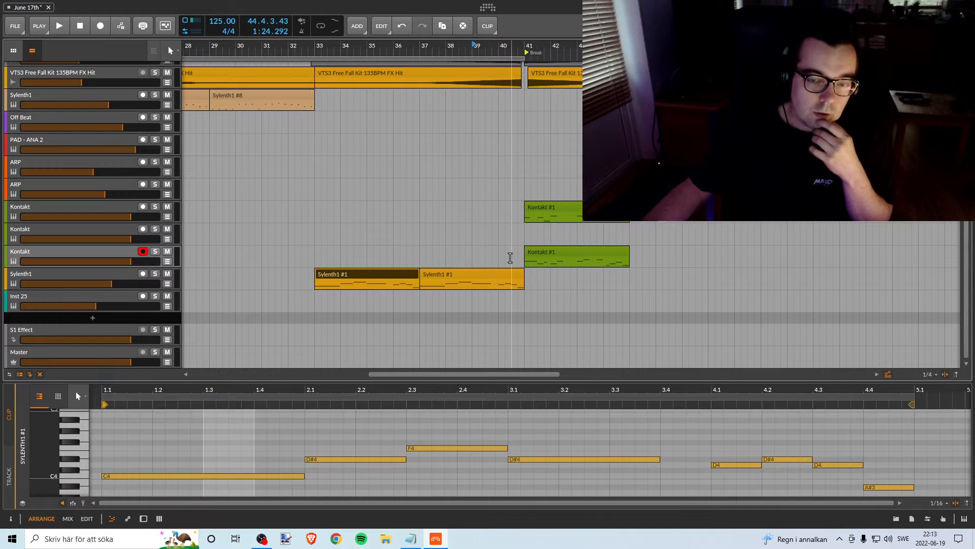
- Mute the Sylenth1 track holding the lead-in clips and copy its bar 37 clip to bar 41
left_click(442, 277)
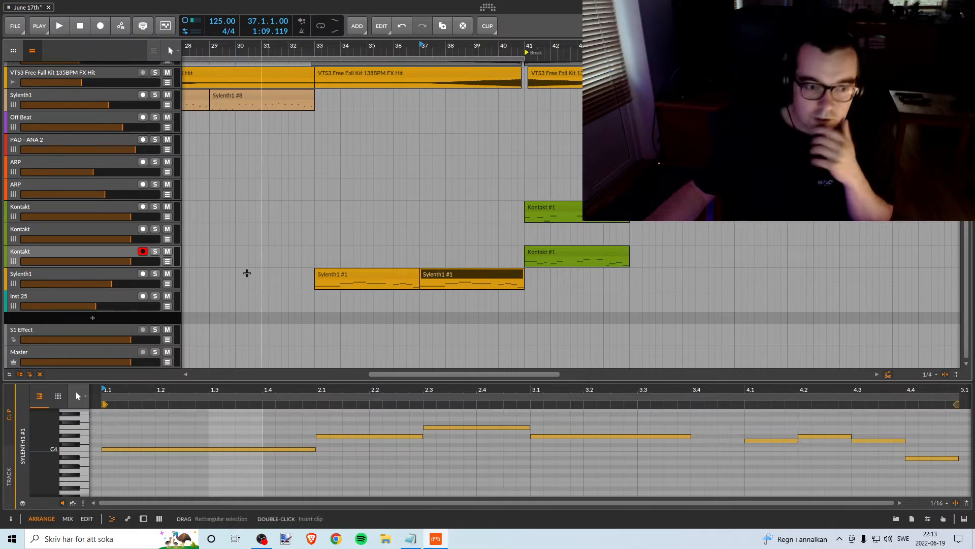
left_click(167, 274)
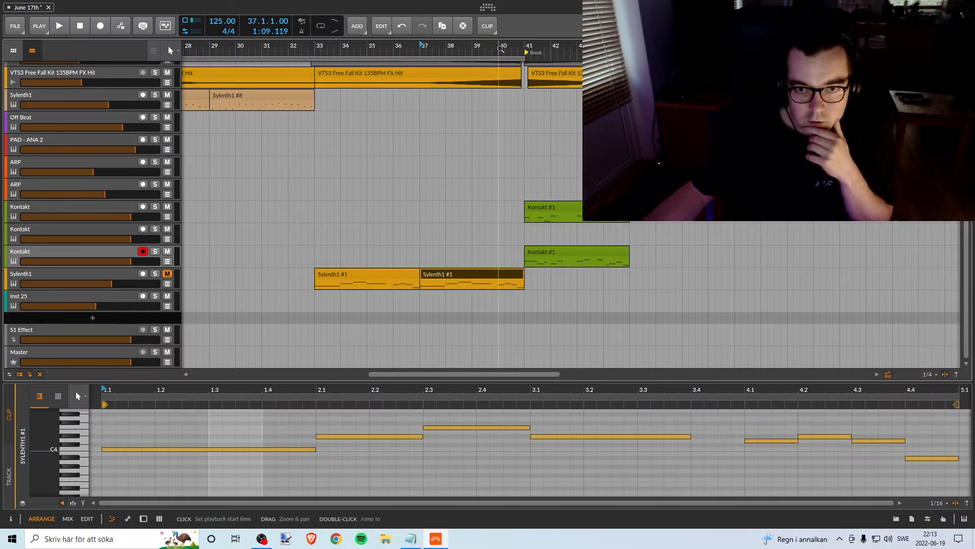
scroll(370, 276, "right", 3)
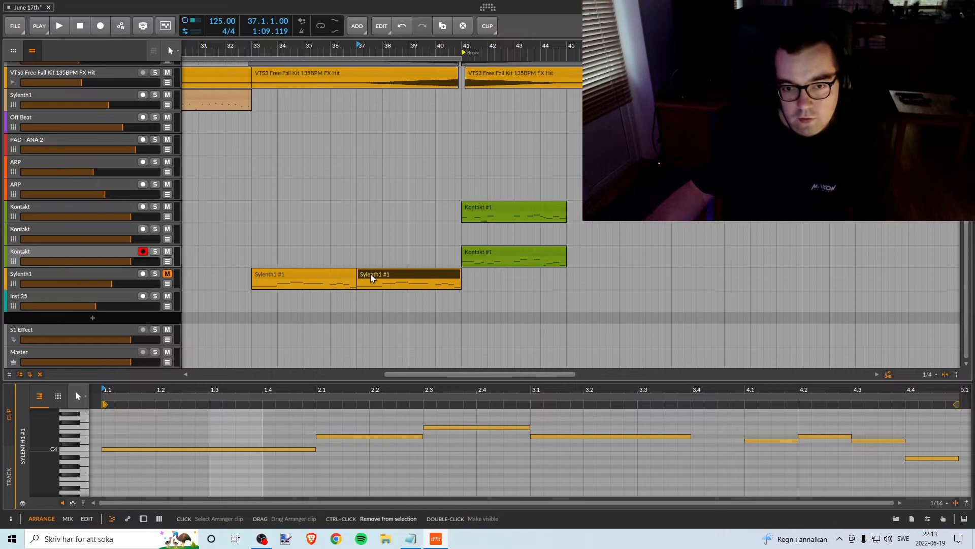
left_click_drag(373, 277, 475, 278)
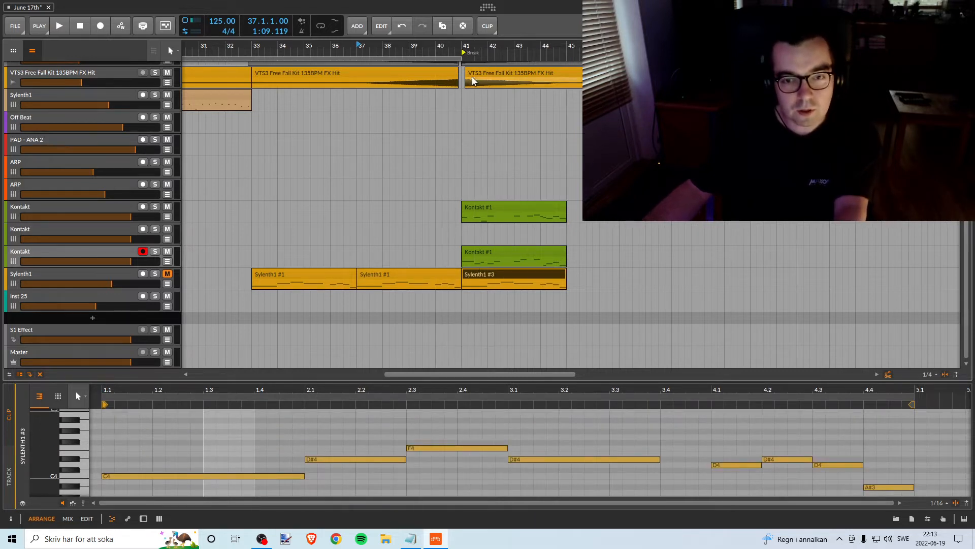
- Set the arranger loop range to cover bars 41 to 49 at the Break marker
left_click_drag(464, 49, 410, 50)
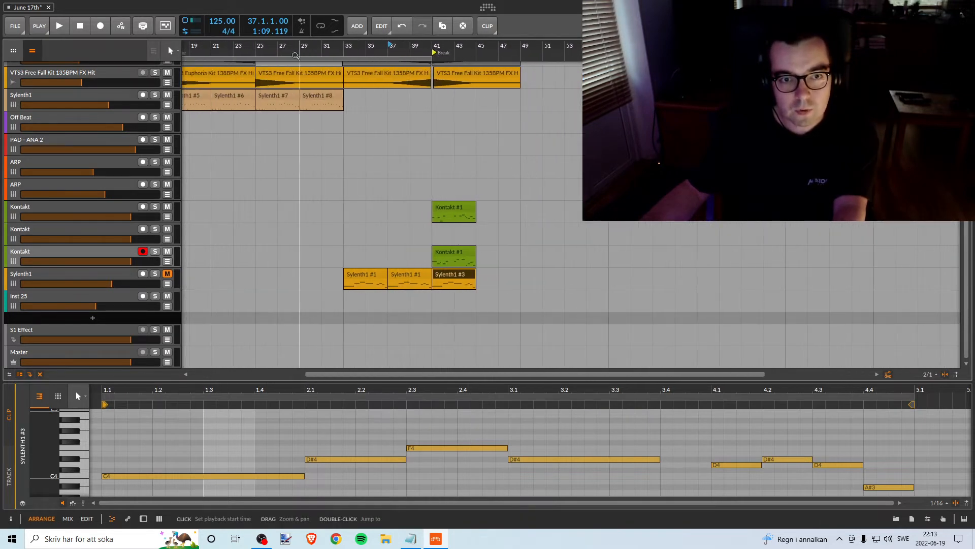
left_click_drag(300, 59, 529, 30)
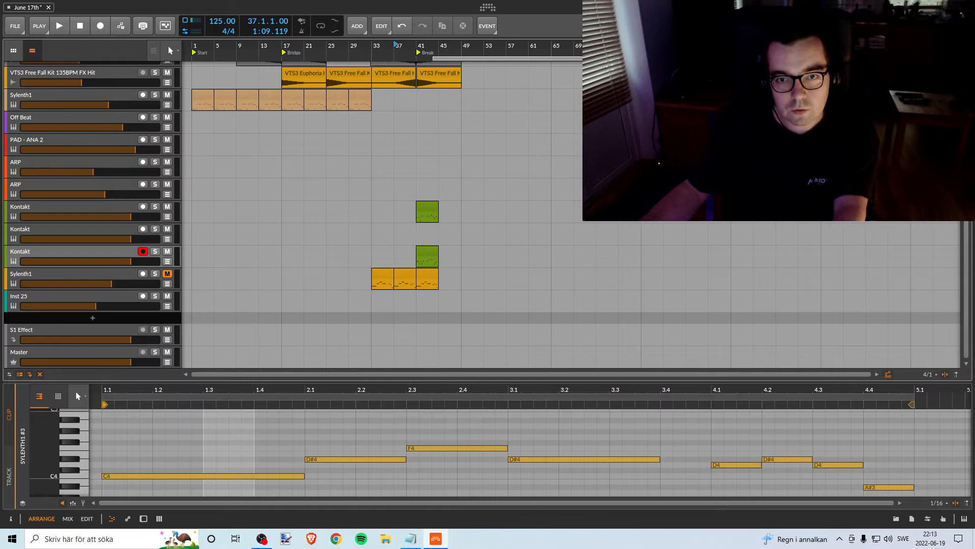
mouse_move(635, 59)
left_mouse_down()
mouse_move(450, 59)
mouse_move(462, 59)
mouse_move(471, 1)
left_mouse_up()
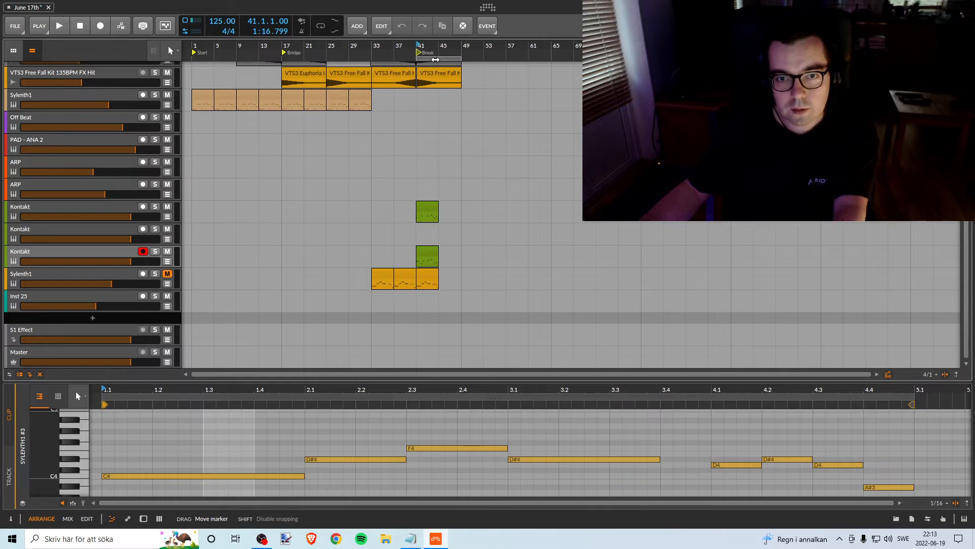
left_click_drag(426, 46, 503, 20)
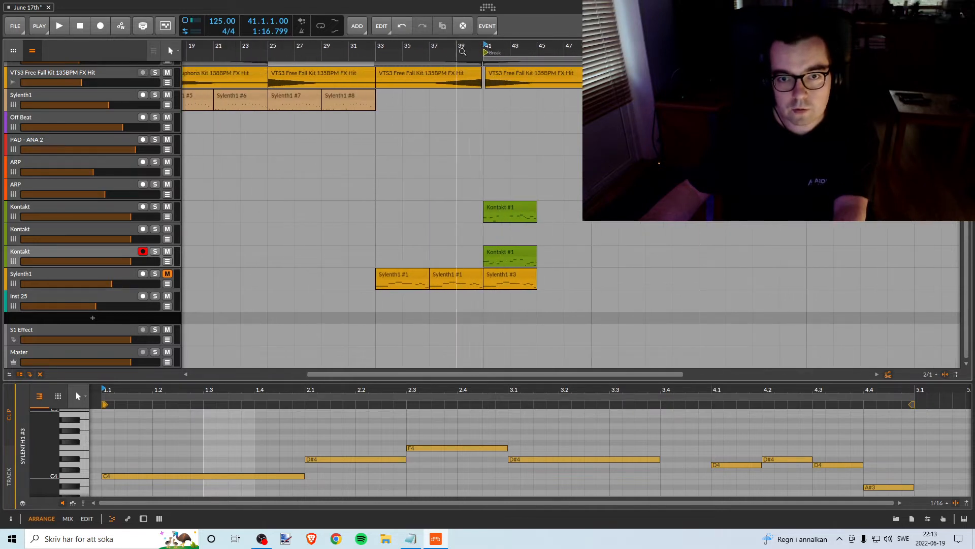
left_click_drag(457, 47, 383, 83)
scroll(438, 108, "up", 6)
scroll(406, 100, "down", 6)
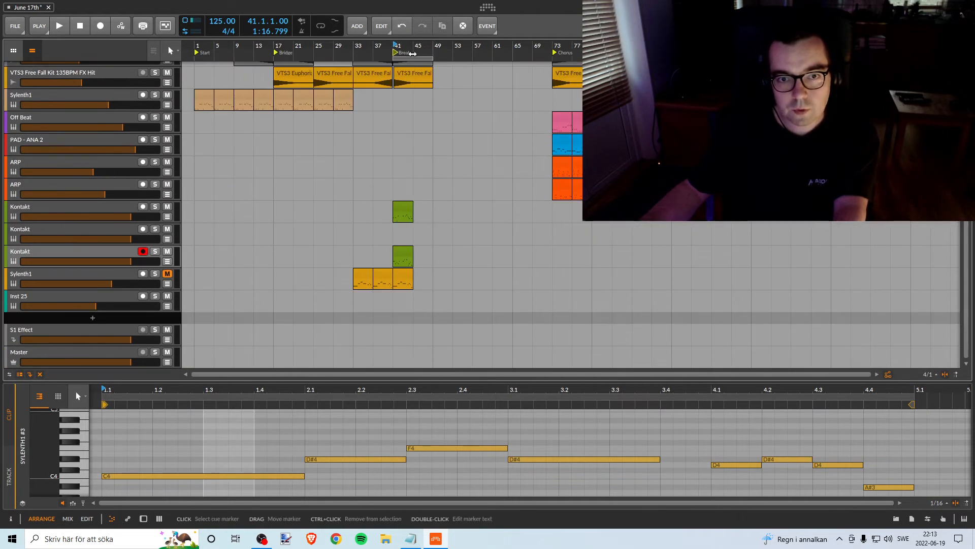
mouse_move(410, 53)
left_mouse_down()
mouse_move(421, 31)
mouse_move(422, 66)
mouse_move(516, 102)
mouse_move(512, 129)
left_mouse_up()
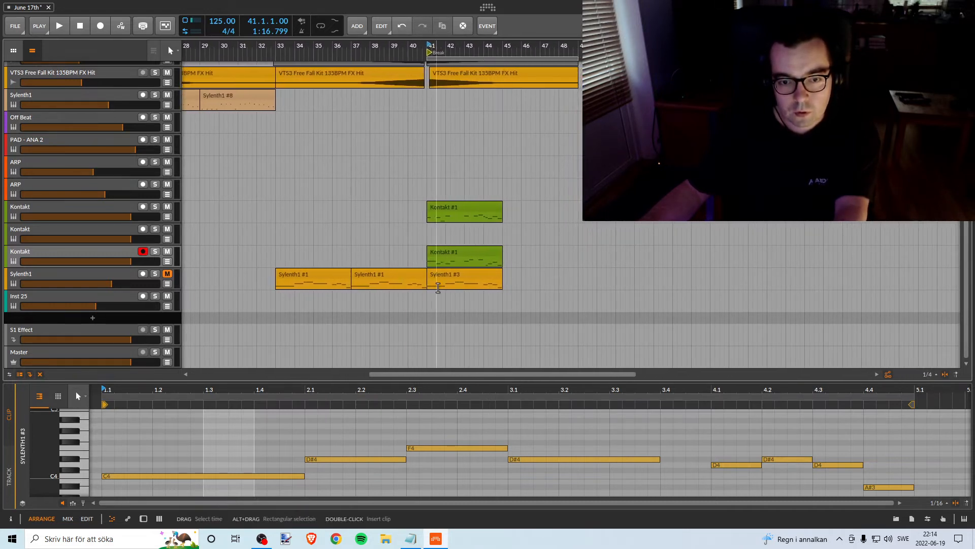
- Move the copied Sylenth1 clip at bar 41 onto the empty middle Kontakt track
left_click(444, 273)
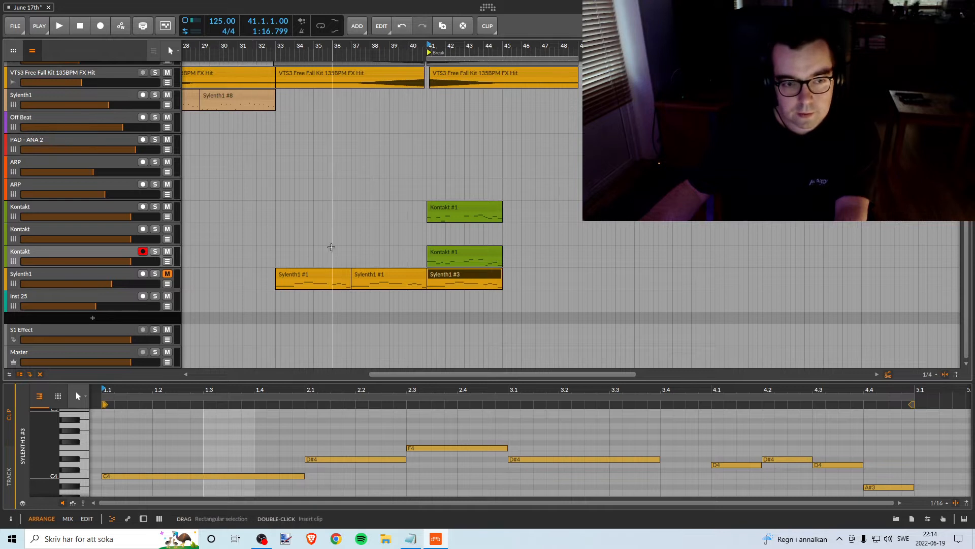
mouse_move(451, 290)
left_mouse_down()
mouse_move(459, 188)
mouse_move(458, 298)
mouse_move(459, 281)
left_mouse_up()
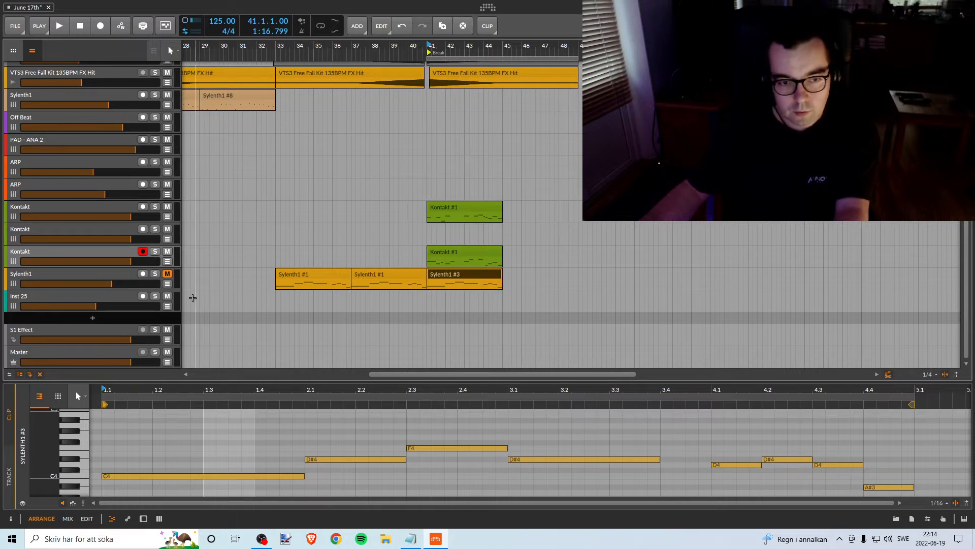
left_click(115, 254)
left_click(96, 231)
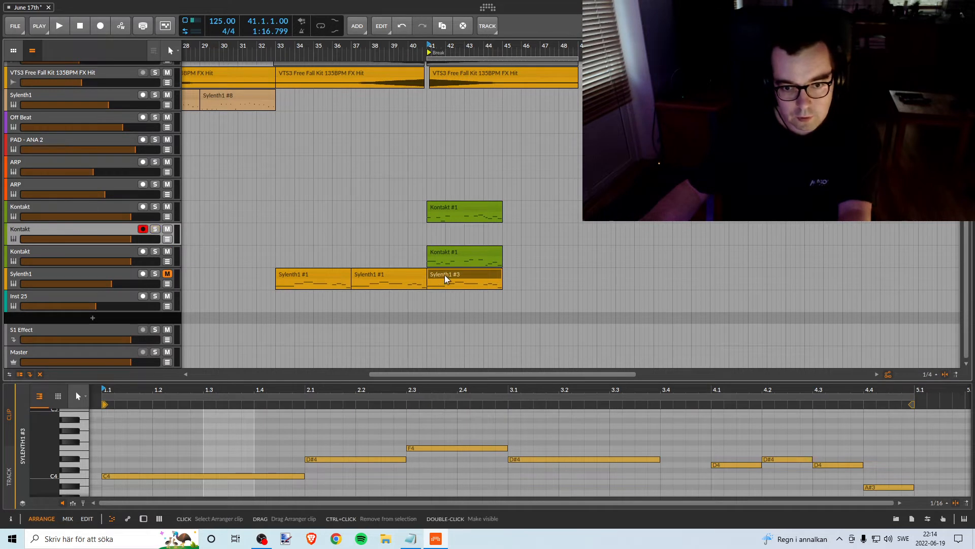
left_click_drag(444, 275, 444, 235)
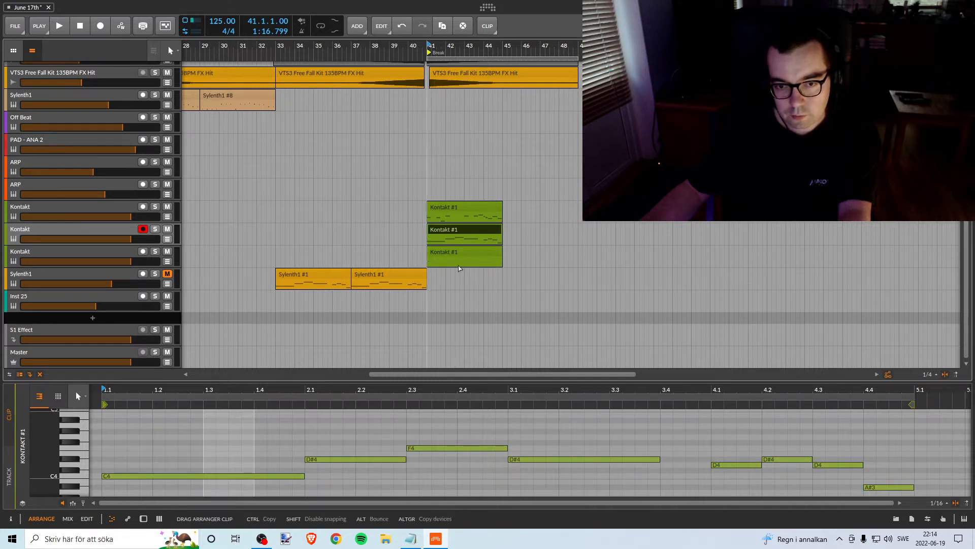
left_click_drag(460, 242, 461, 240)
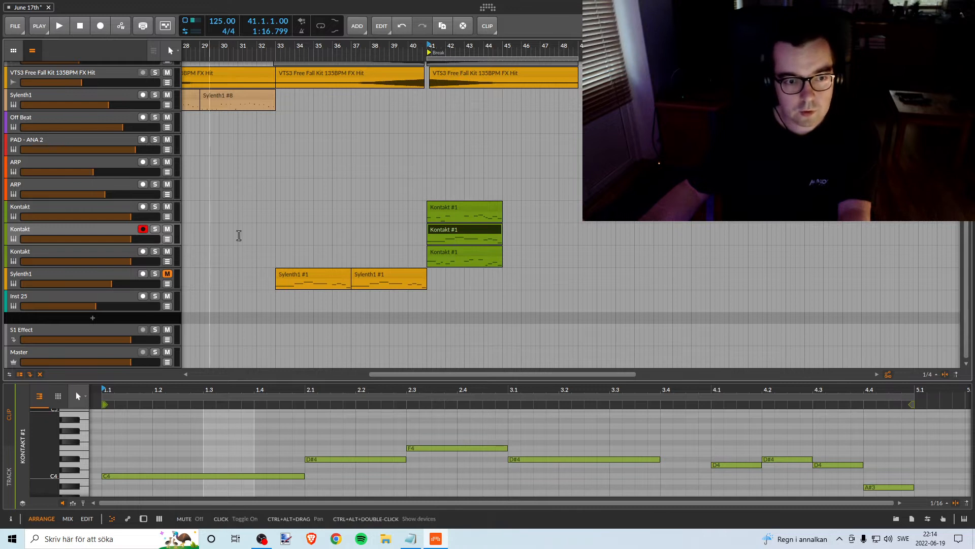
- Solo the middle Kontakt track and listen to its moved clip from bar 41
key("s")
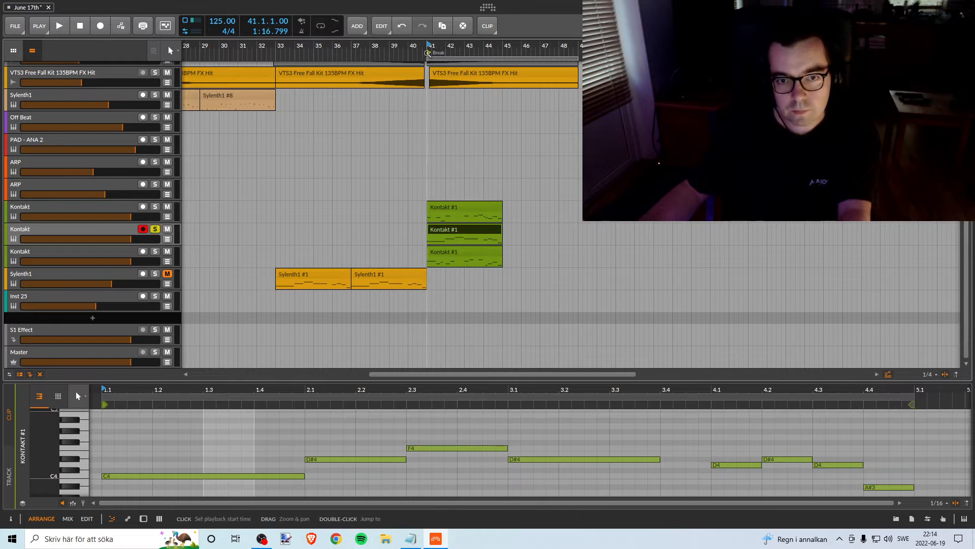
key("space")
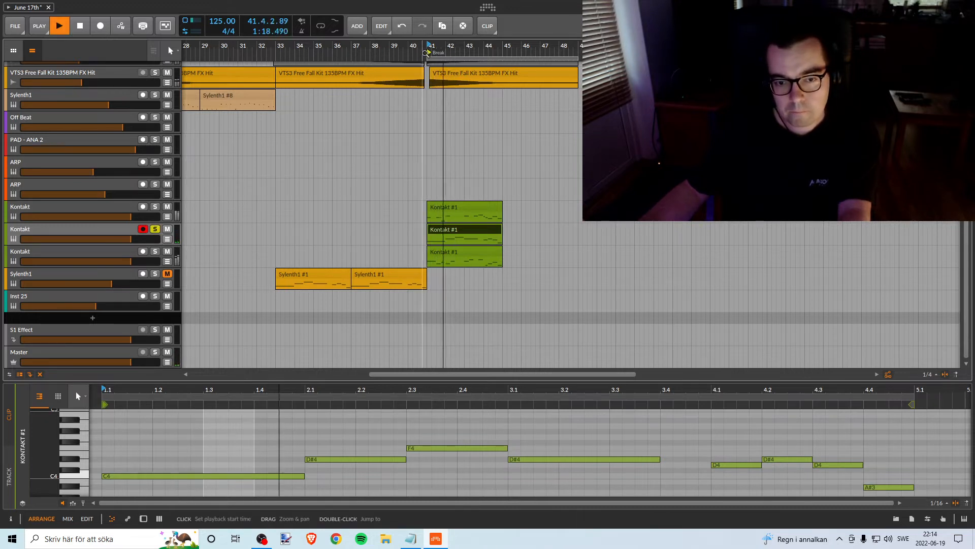
key("space")
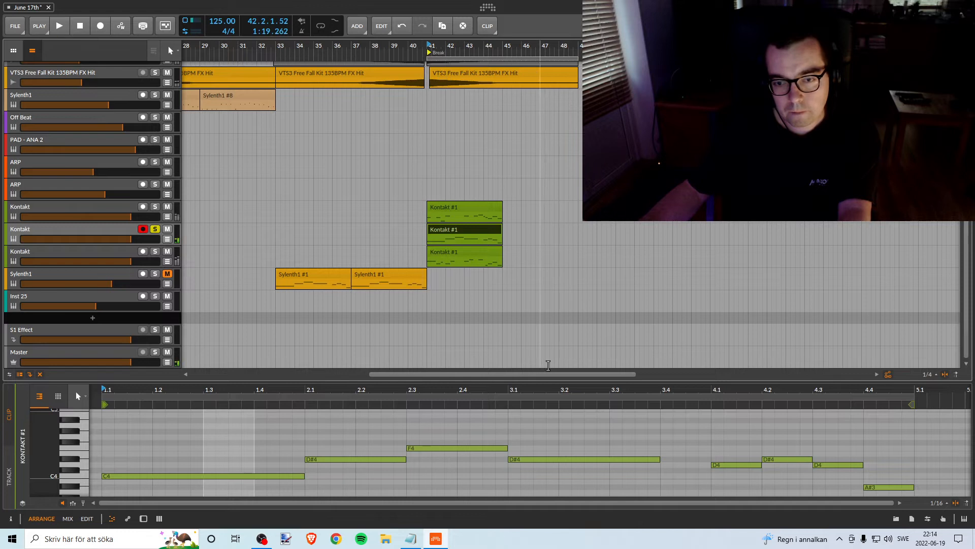
- Switch to the Windows network settings and disable the connected Ethernet adapter in the network connections
left_click(877, 539)
left_click(872, 509)
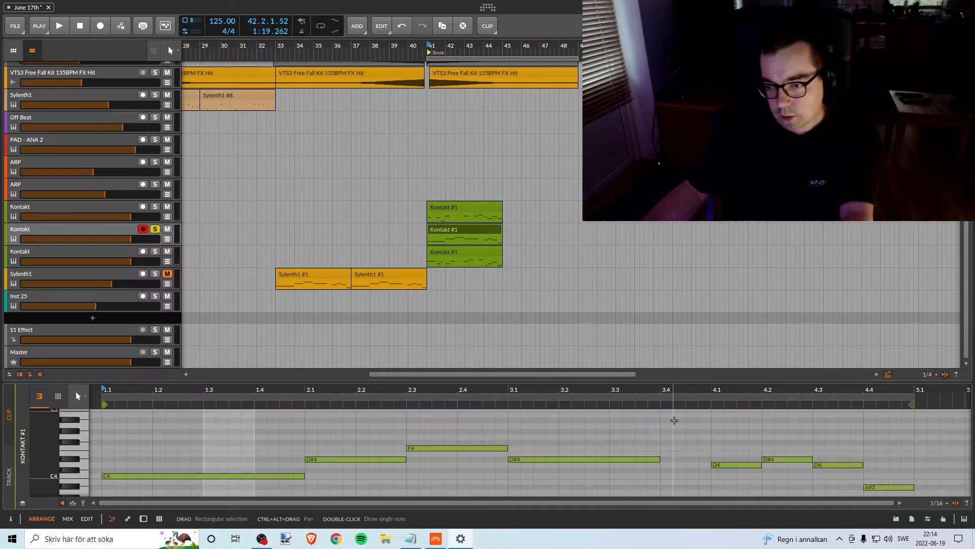
left_click(397, 317)
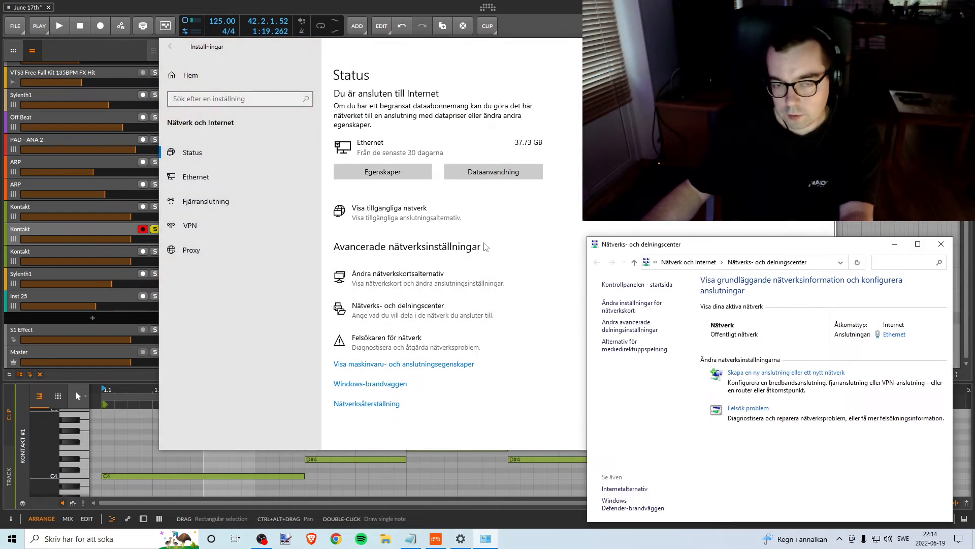
left_click(941, 244)
left_click(396, 278)
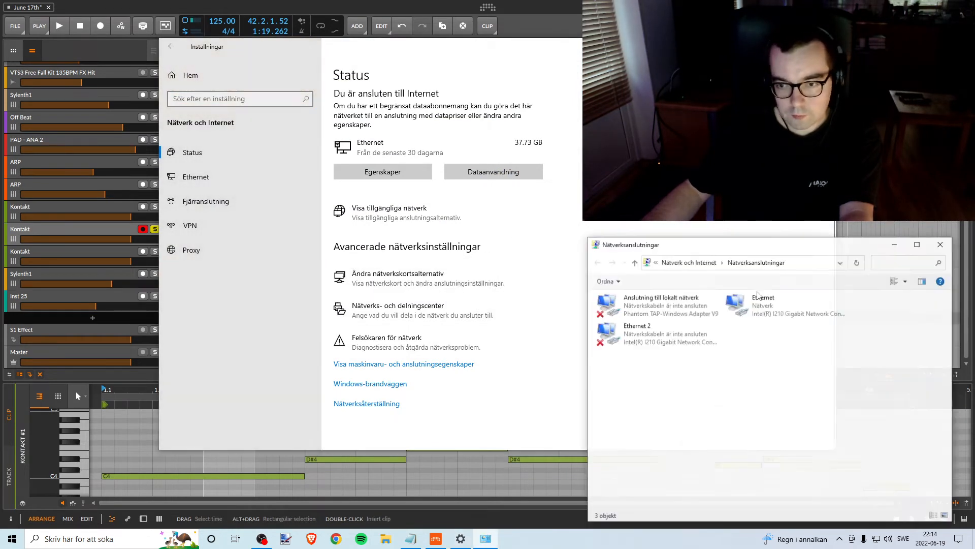
left_click(747, 299)
left_click(662, 281)
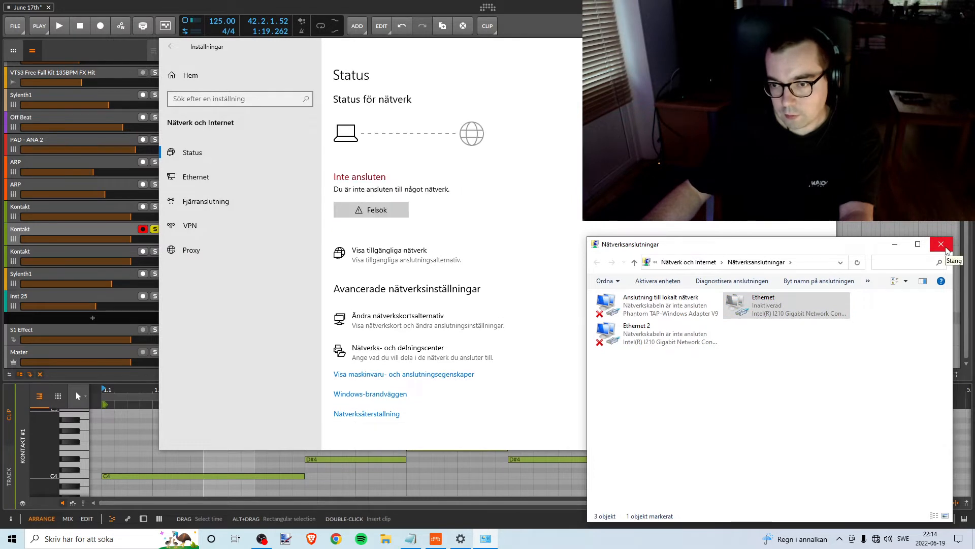
- Close the network connections and network settings windows and return to the June 17th arrangement in Bitwig Studio
left_click(941, 245)
left_click(825, 46)
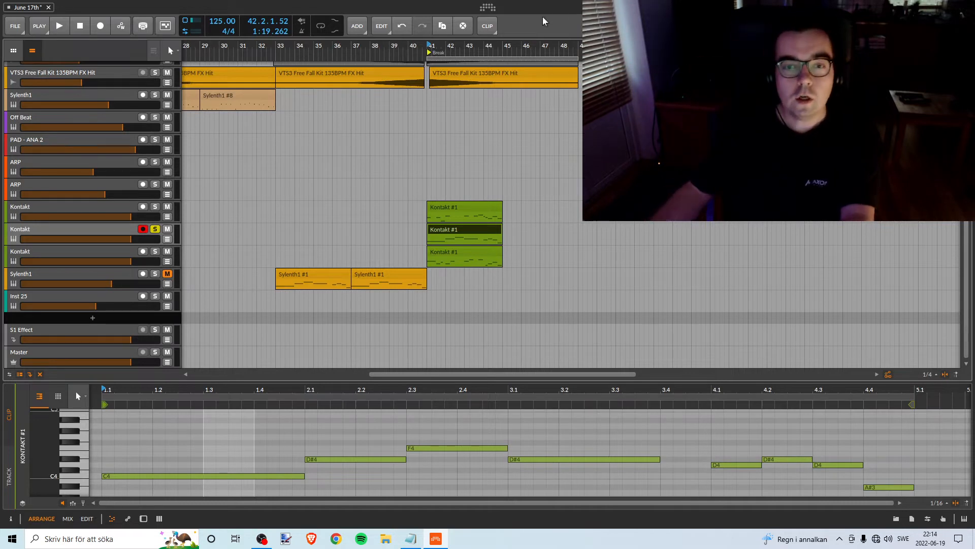
scroll(507, 145, "up", 3)
scroll(505, 132, "down", 3)
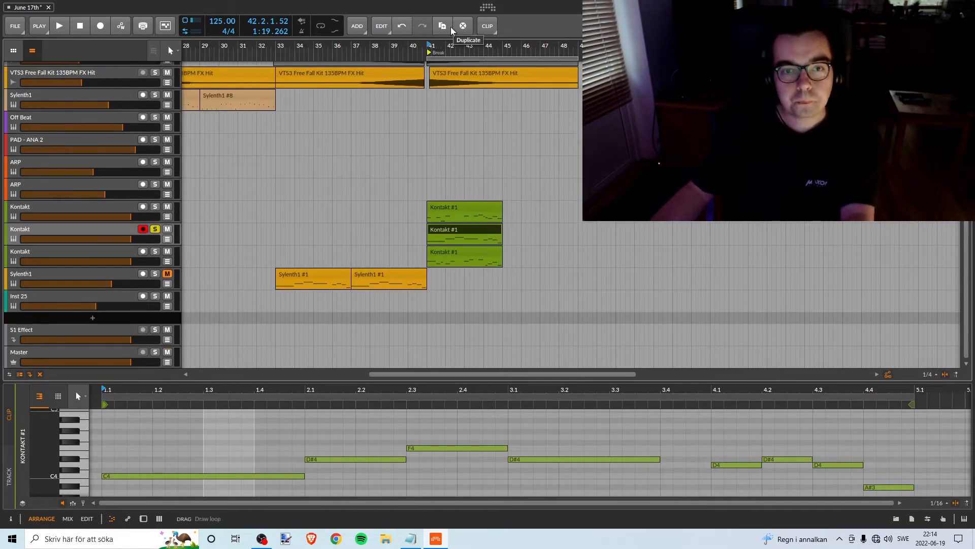
- Listen to the transition into the Break and take the middle Kontakt track out of solo
key("space")
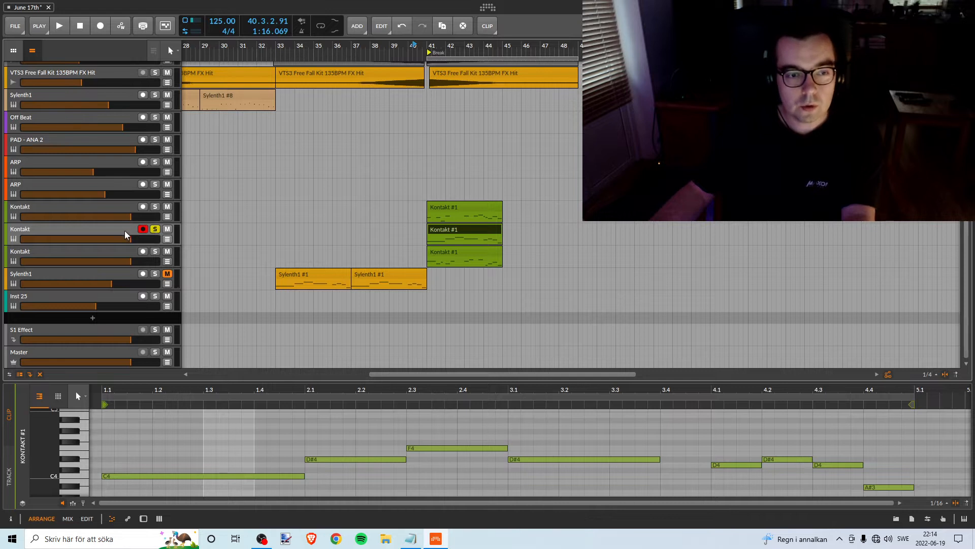
left_click(157, 233)
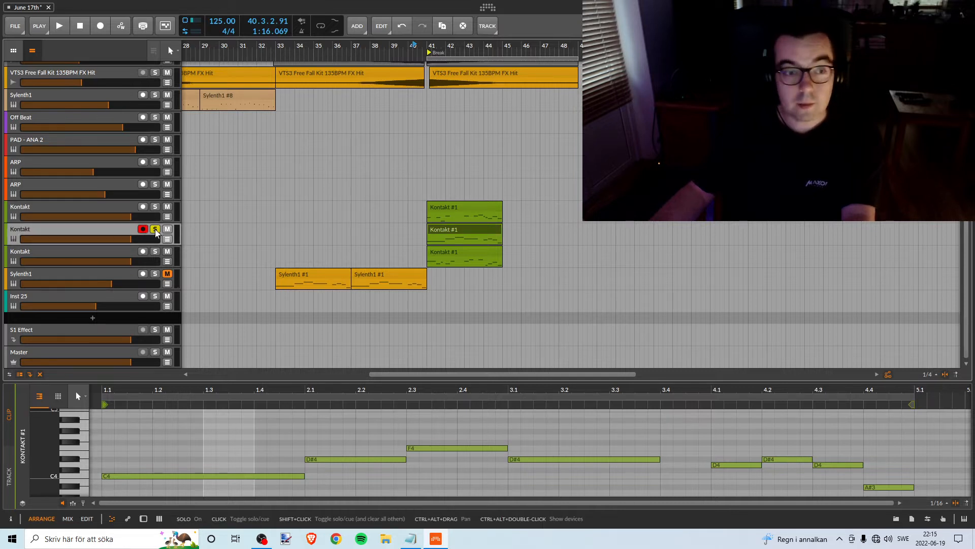
left_click(156, 230)
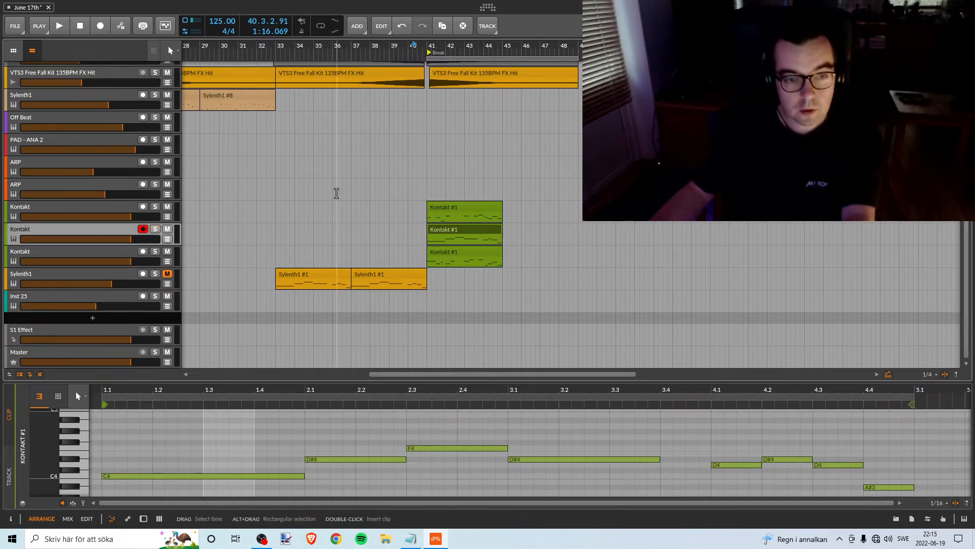
- Play the full arrangement from bars 36 and 37 through the transition into the three Kontakt clips at the Break
left_click(332, 46)
key("space")
mouse_move(351, 46)
left_mouse_down()
mouse_move(307, 55)
mouse_move(320, 72)
left_mouse_up()
key("space")
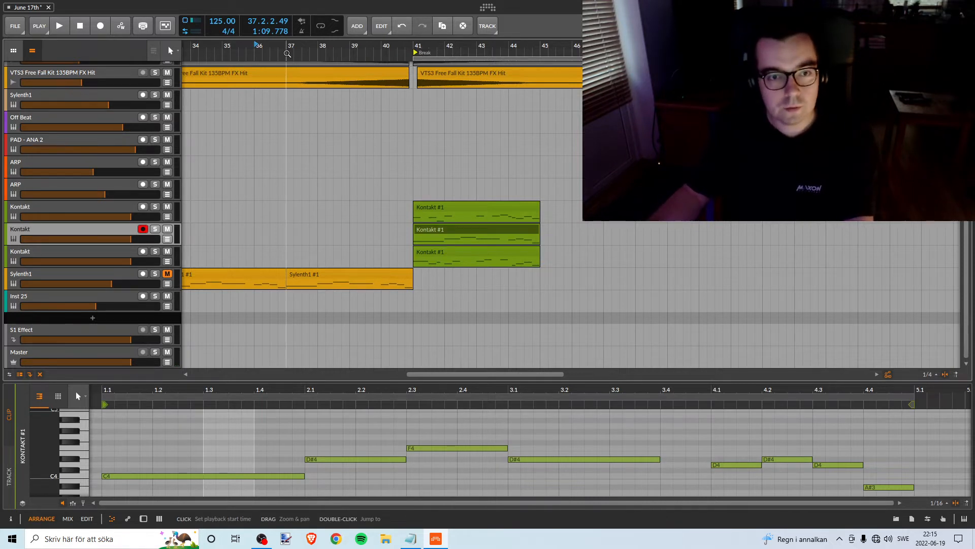
left_click_drag(287, 53, 267, 66)
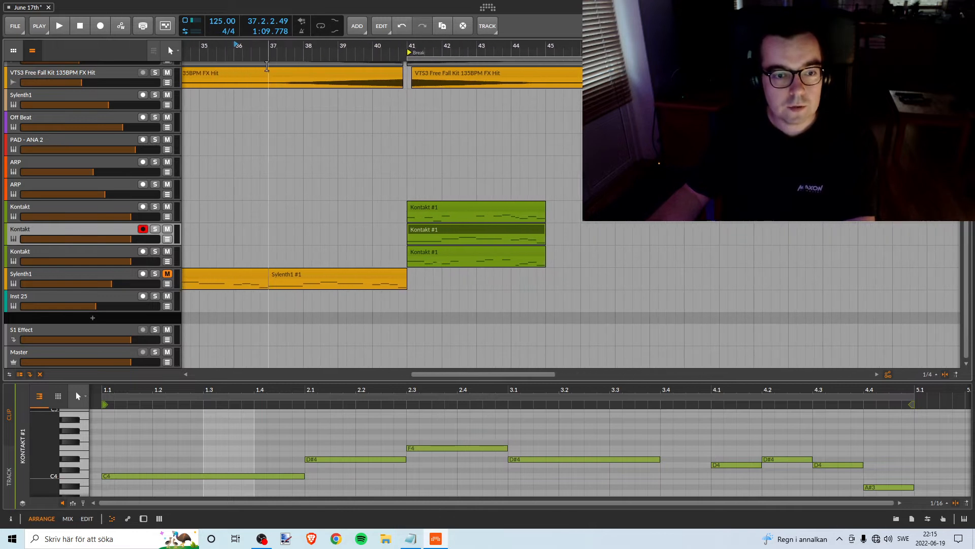
left_click(268, 54)
key("space")
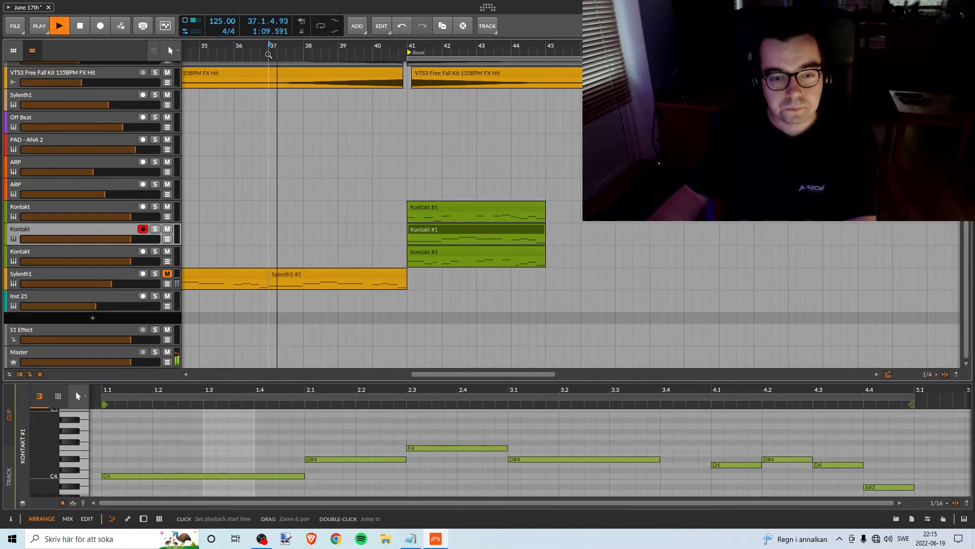
left_click_drag(384, 53, 357, 52)
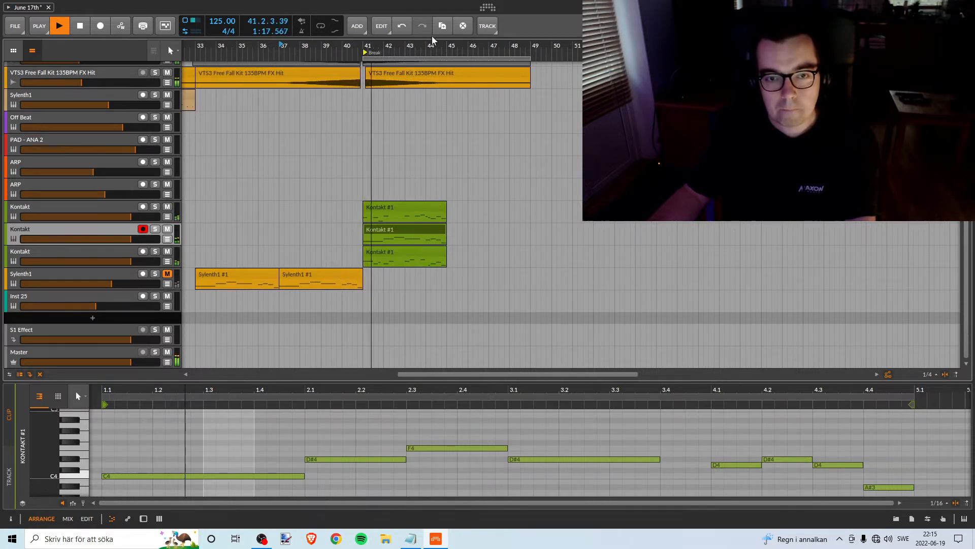
left_click_drag(431, 47, 425, 74)
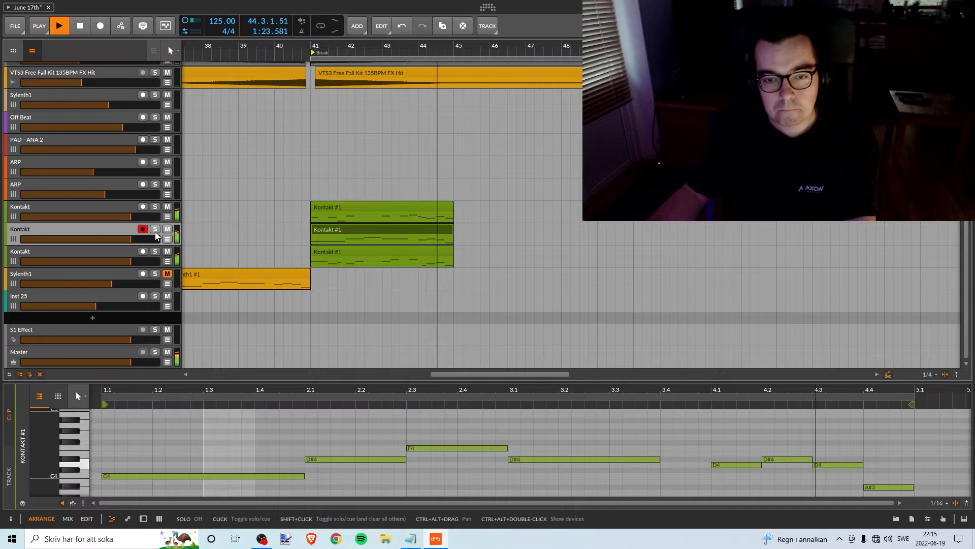
key("space")
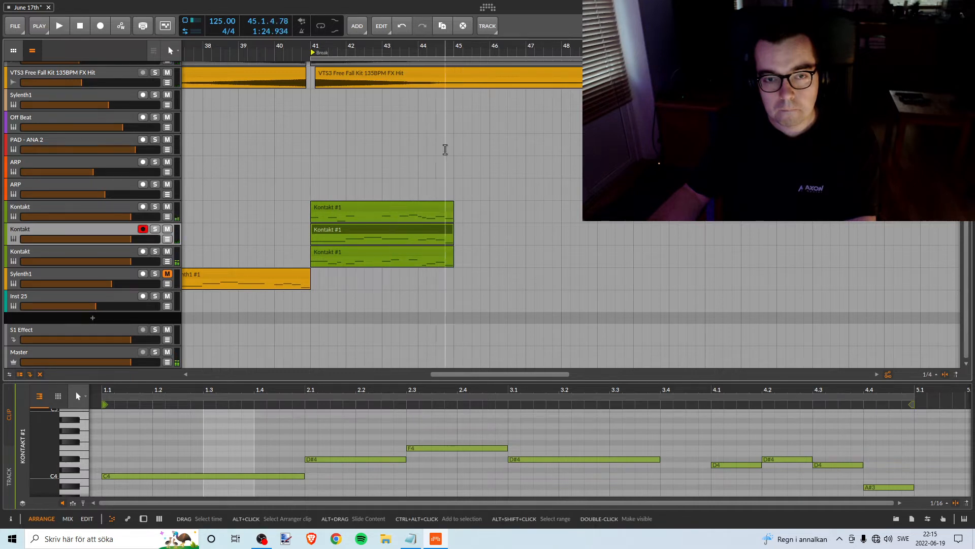
- Examine the tracks and clips around the Break at bar 41 for parts that could accompany the Kontakt clips
scroll(392, 126, "up", 10)
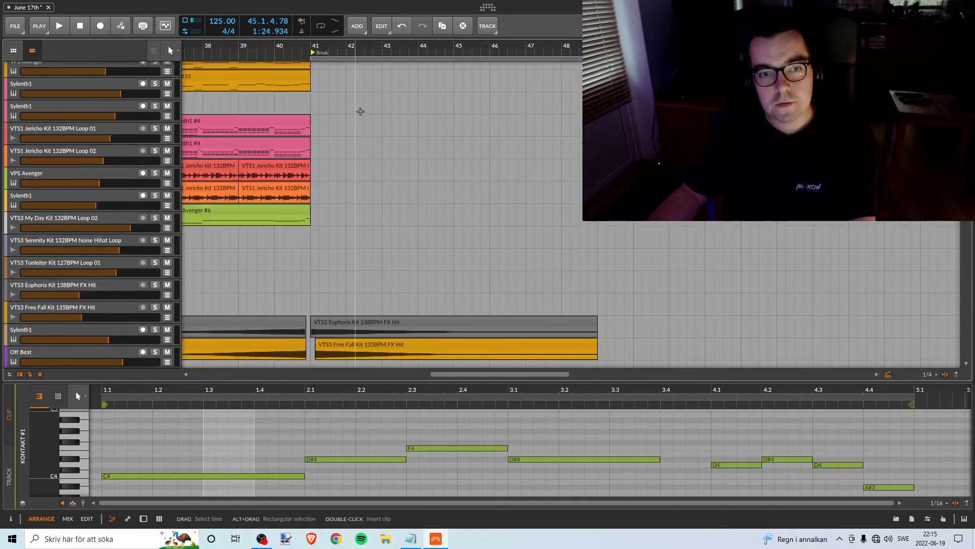
scroll(364, 122, "down", 12)
scroll(365, 134, "up", 5)
scroll(364, 135, "down", 5)
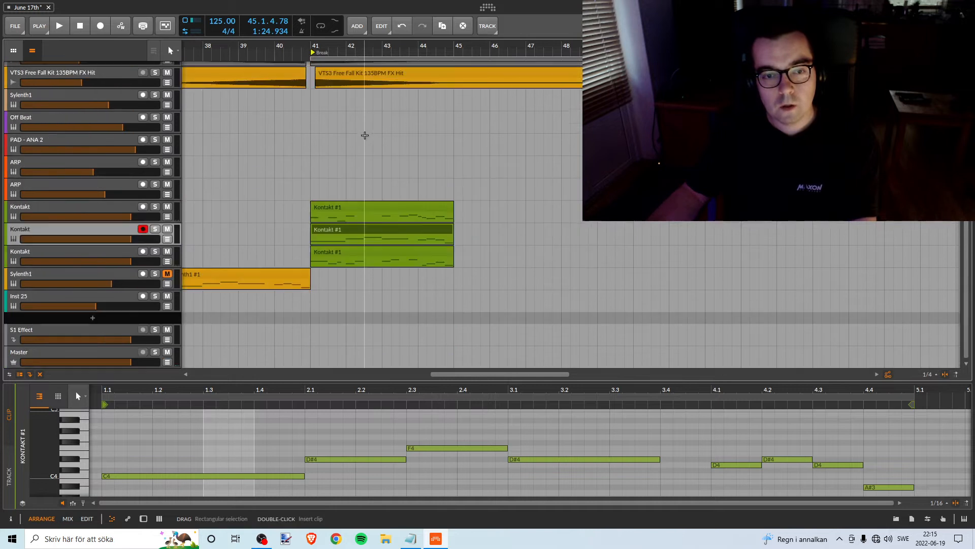
scroll(363, 135, "up", 2)
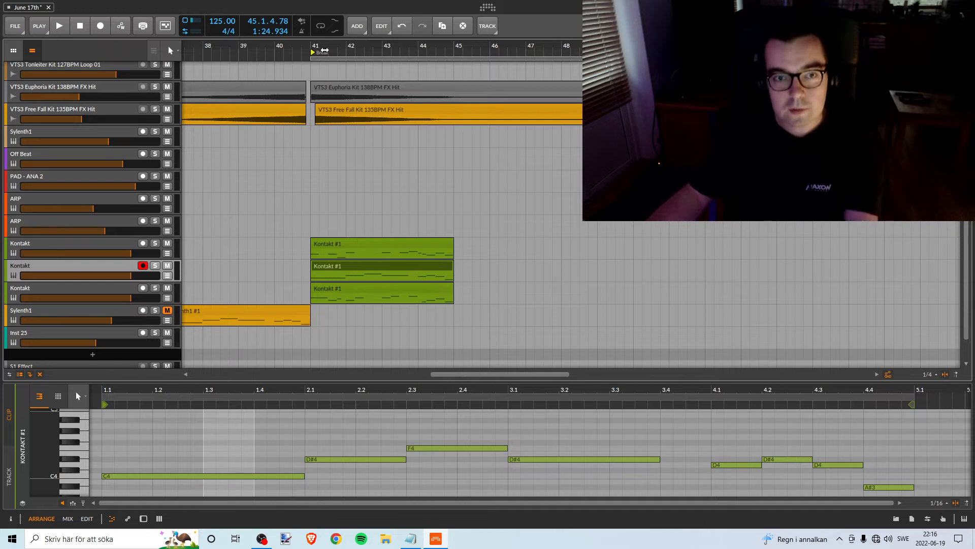
left_click_drag(319, 47, 345, 44)
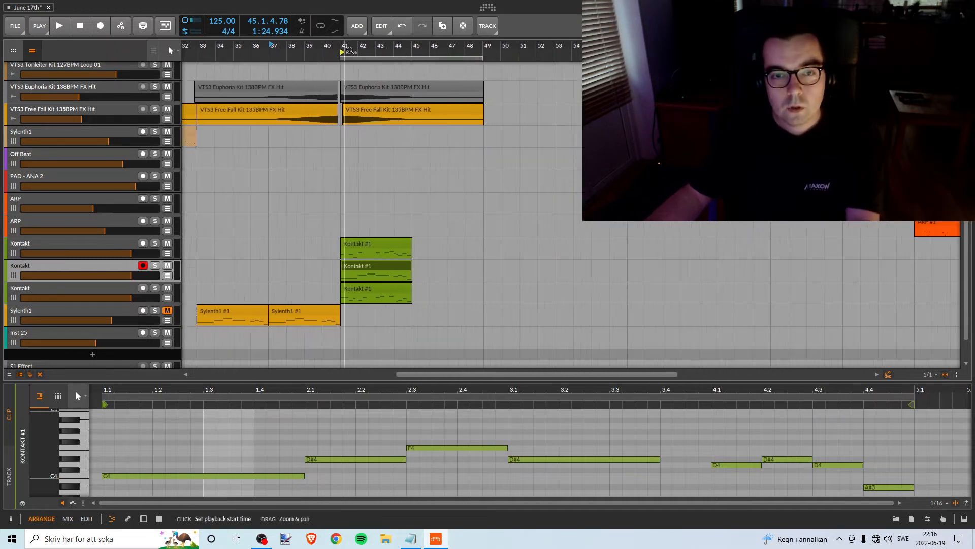
scroll(358, 179, "up", 5)
scroll(348, 160, "down", 4)
scroll(351, 163, "down", 2)
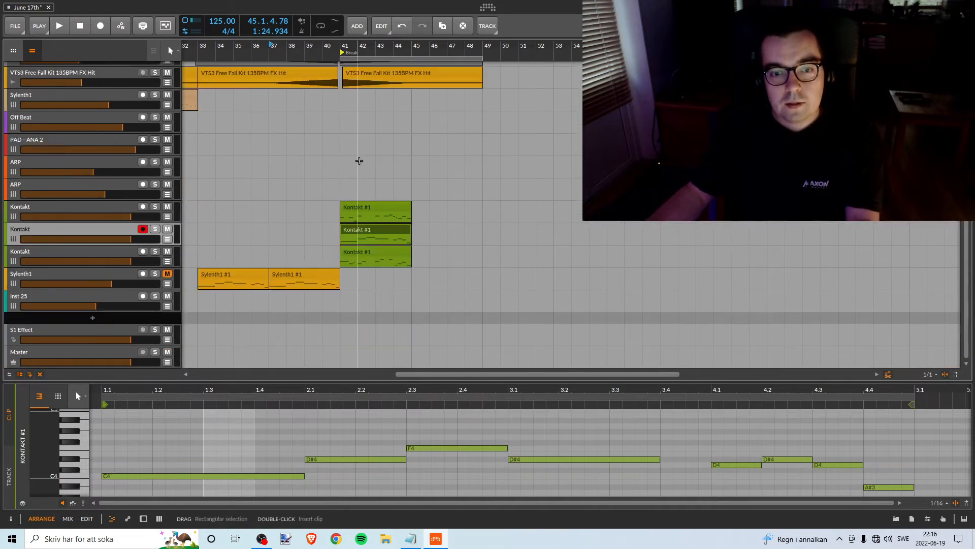
scroll(360, 159, "up", 7)
scroll(372, 150, "down", 4)
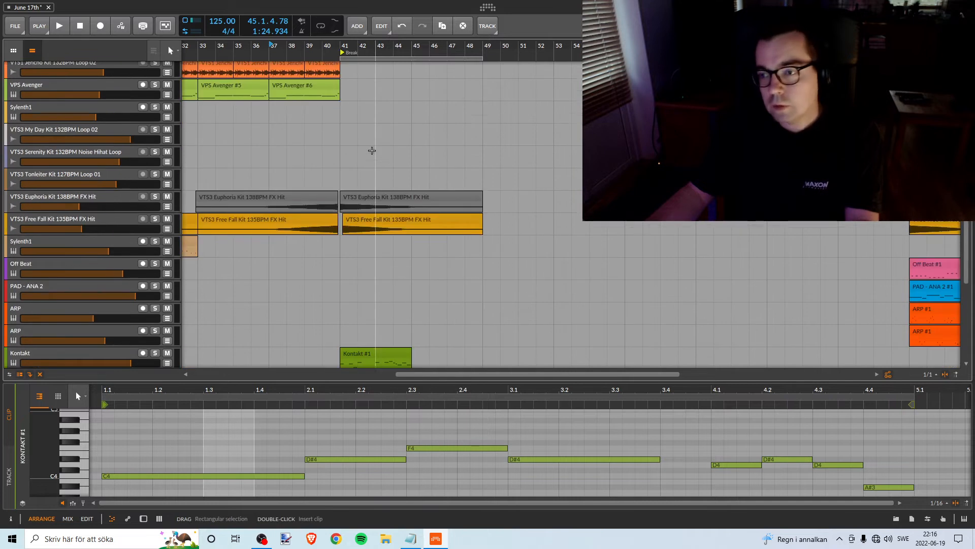
left_click_drag(571, 46, 511, 50)
scroll(329, 266, "down", 4)
scroll(362, 189, "up", 3)
scroll(362, 189, "down", 3)
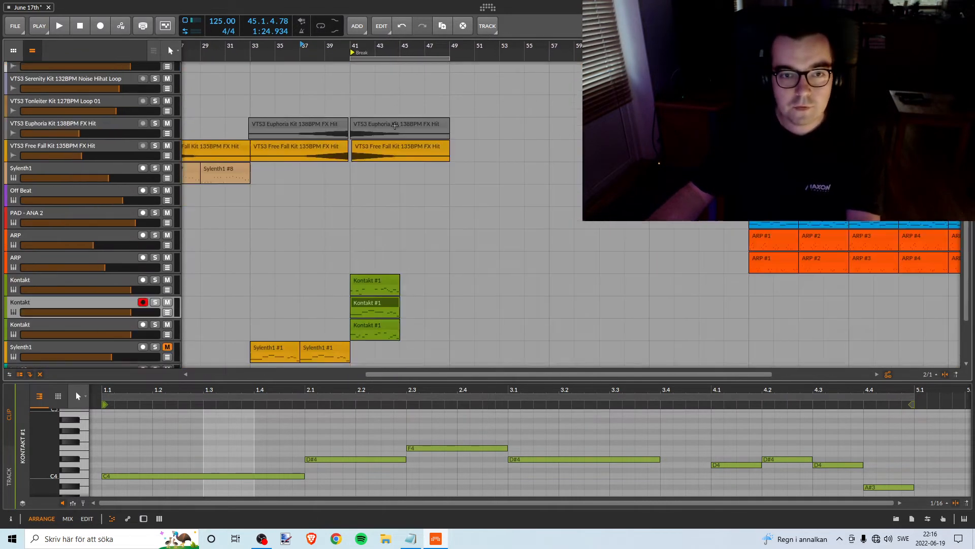
left_click_drag(333, 45, 337, 150)
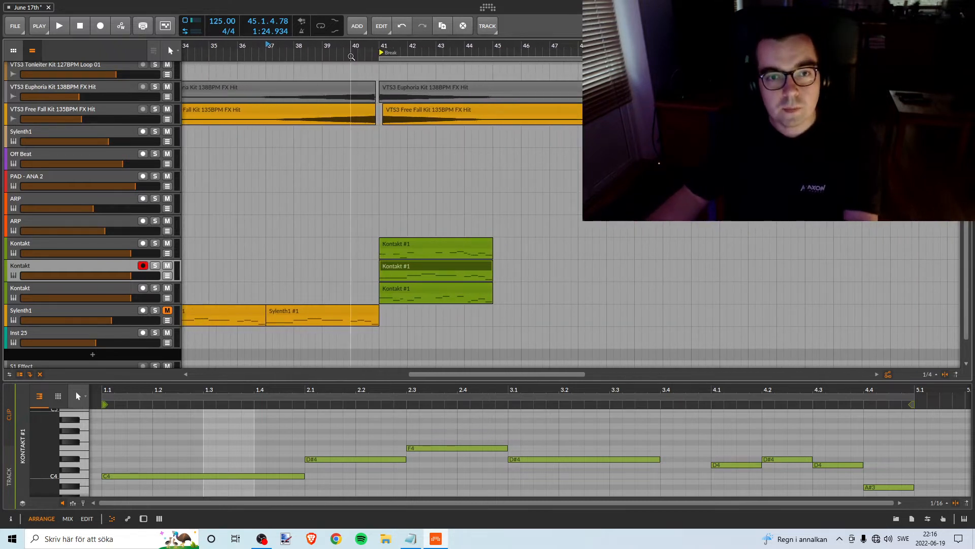
- Audition the Sylenth1 track below the Kick and the Arp track in solo, and clear both solos
left_click_drag(351, 47, 447, 44)
scroll(461, 224, "up", 4)
scroll(461, 224, "up", 4)
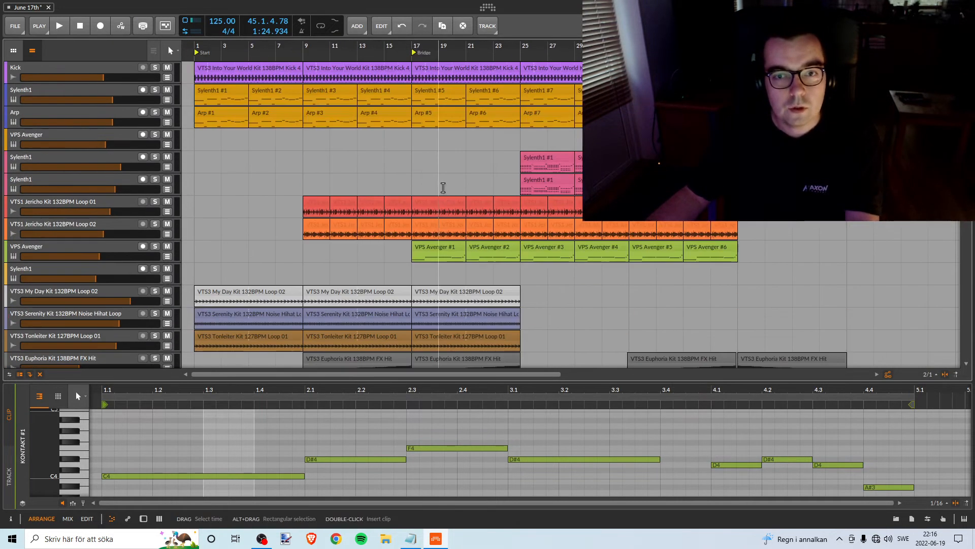
left_click(154, 90)
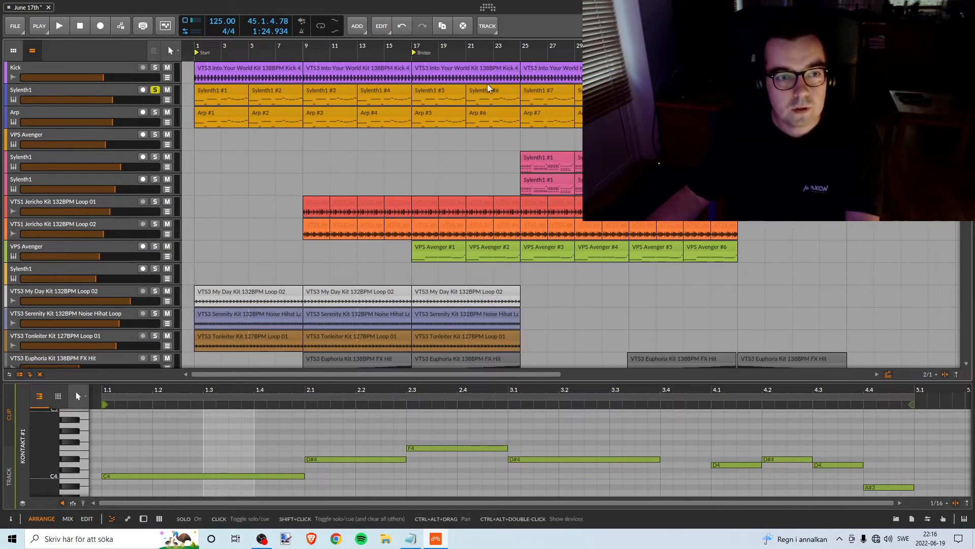
key("space")
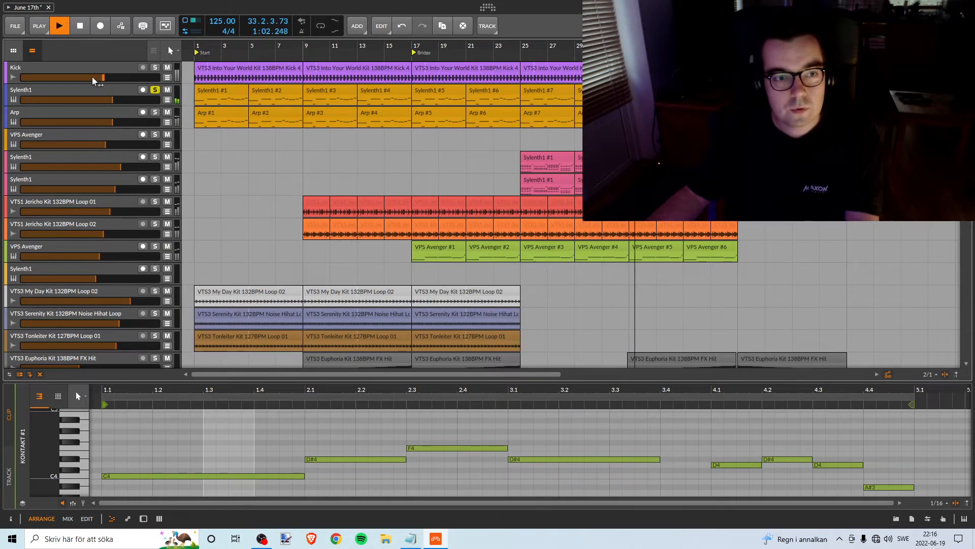
left_click(156, 90)
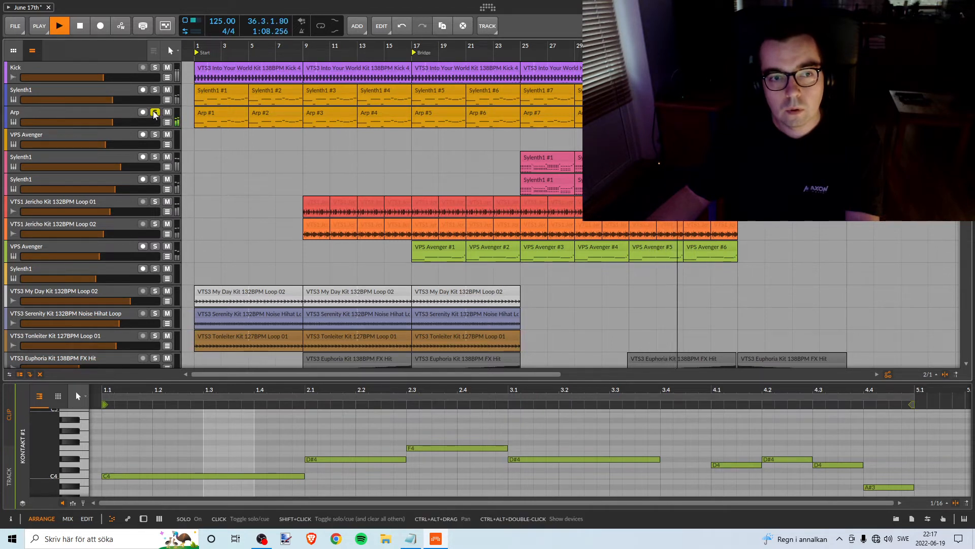
left_click(156, 94)
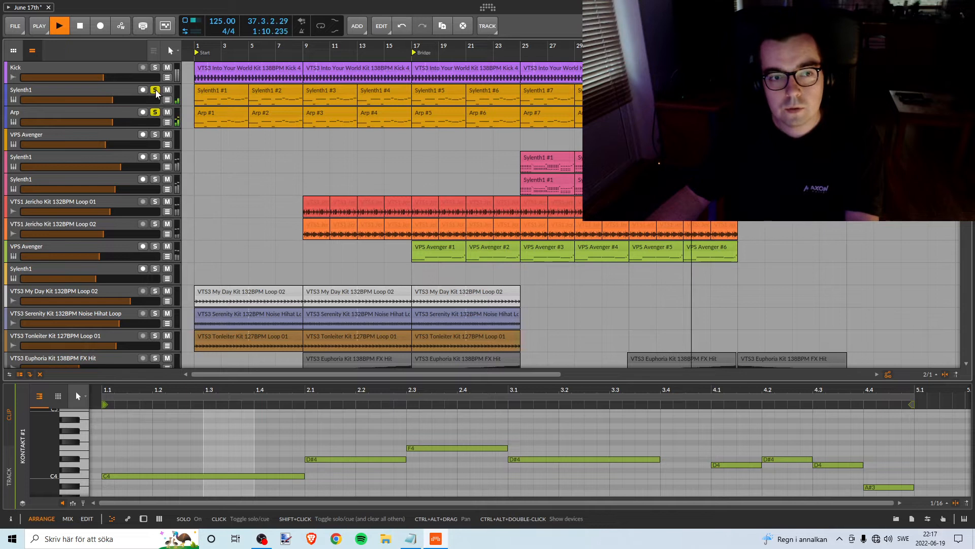
left_click(154, 112)
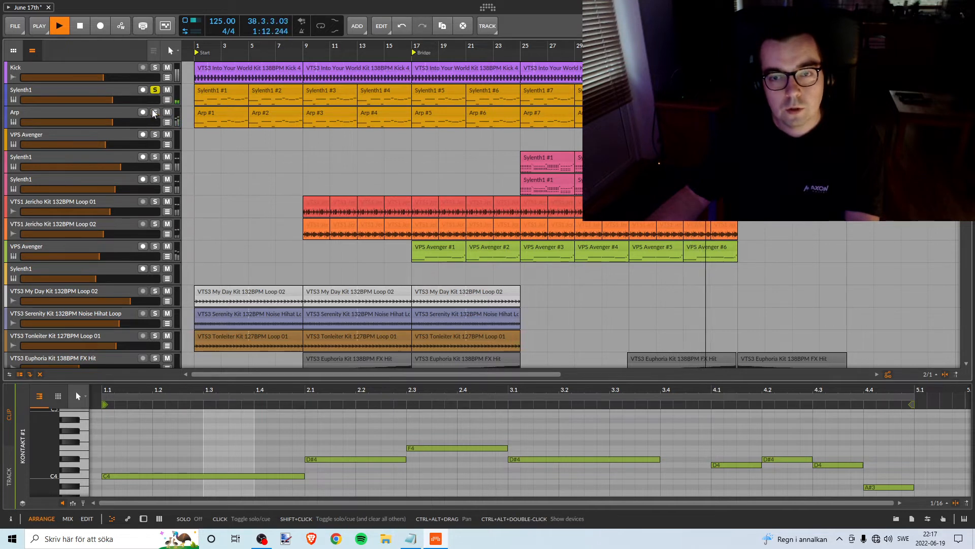
left_click(154, 112)
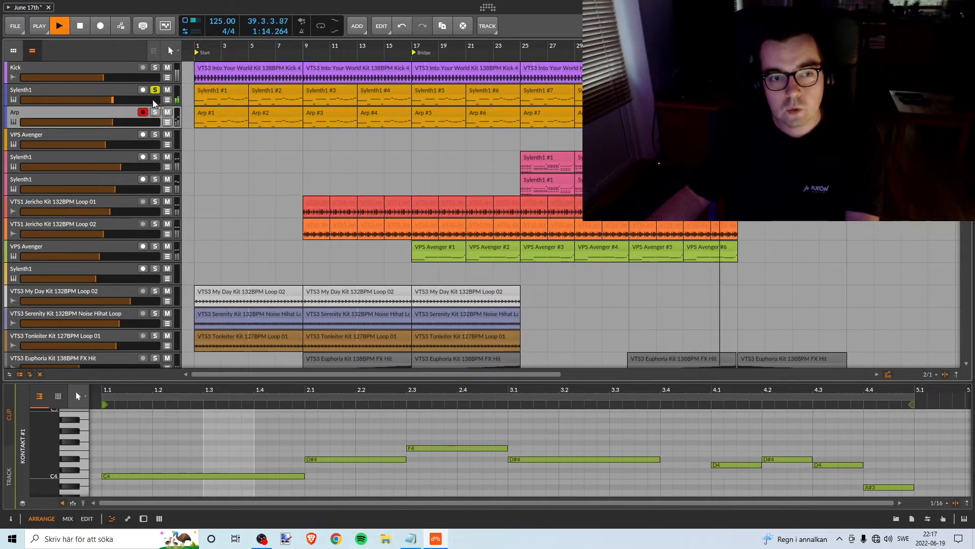
key("space")
left_click(155, 90)
left_click(155, 113)
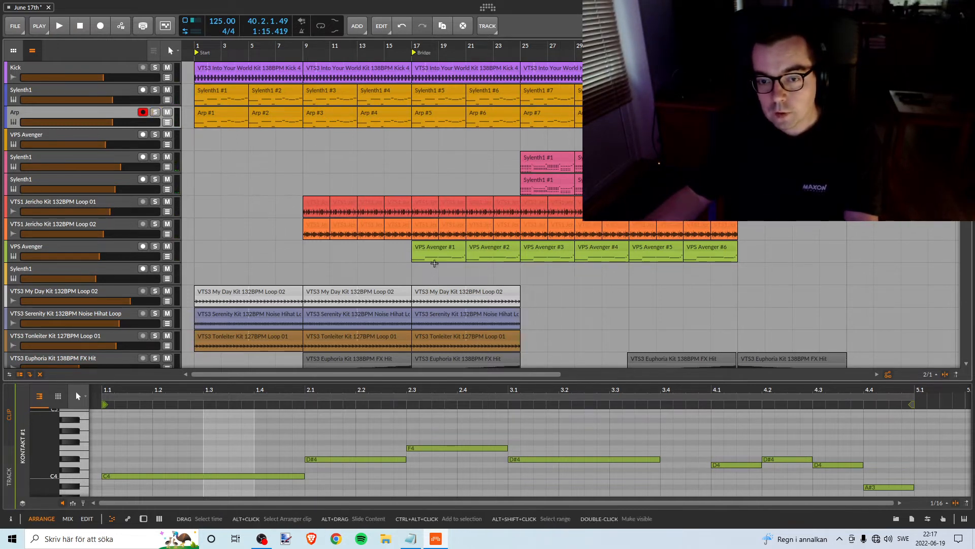
- Audition the green VPS Avenger track in solo and clear its solo
left_click(154, 245)
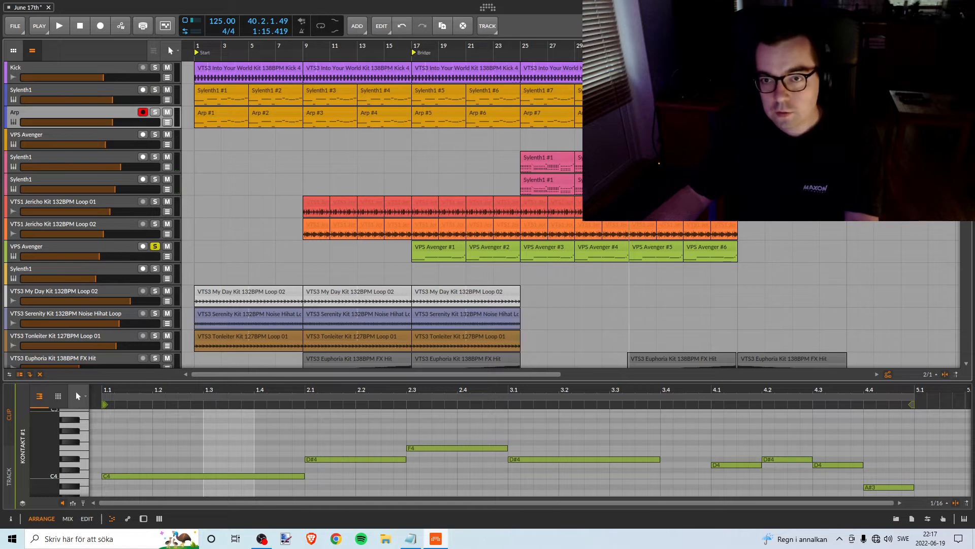
key("space")
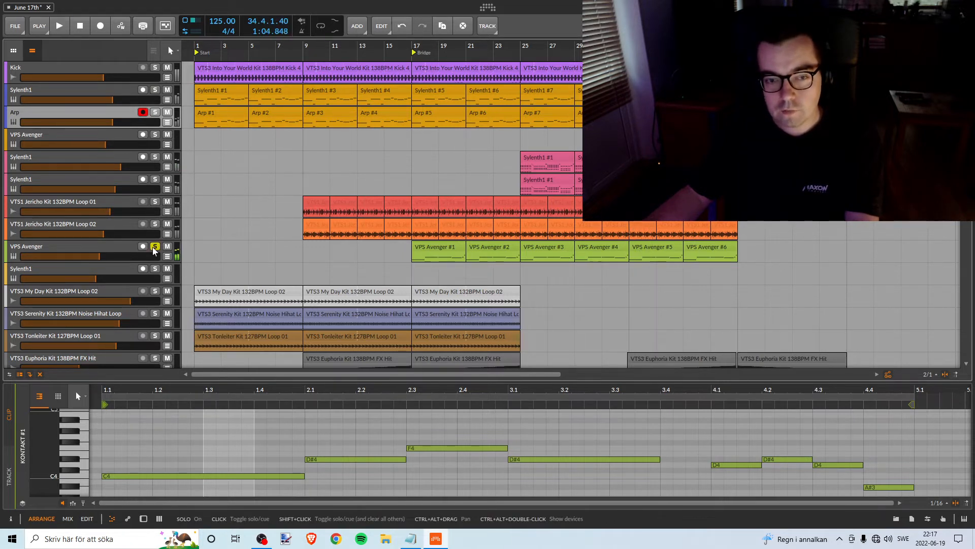
left_click(154, 247)
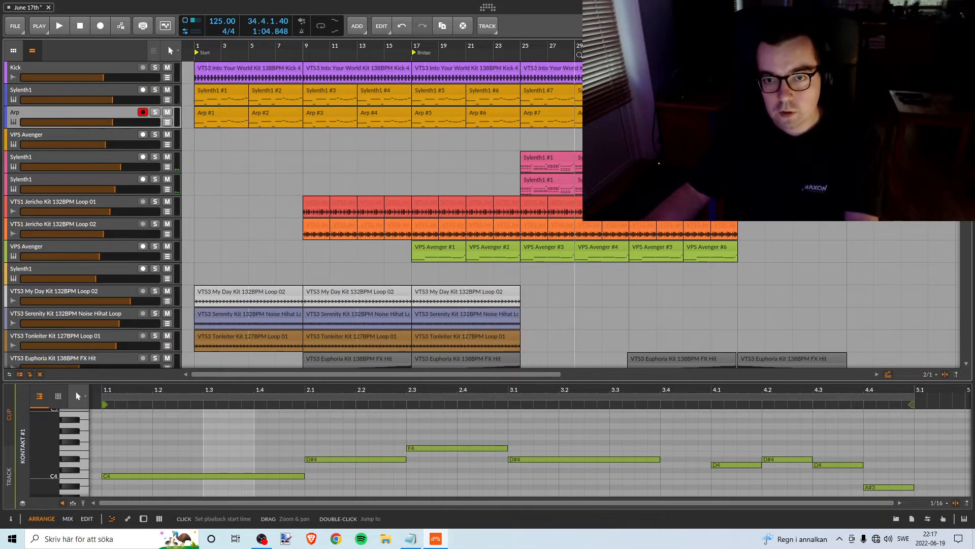
- Play the arrangement from bar 29, audition the two pink Sylenth1 tracks in solo, and clear their solos
key("space")
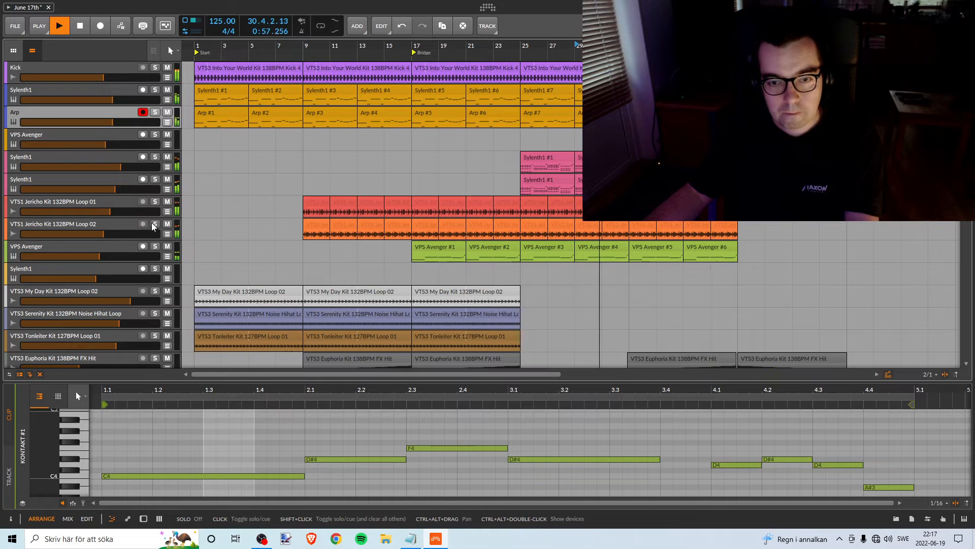
left_click(156, 179)
left_click(156, 157)
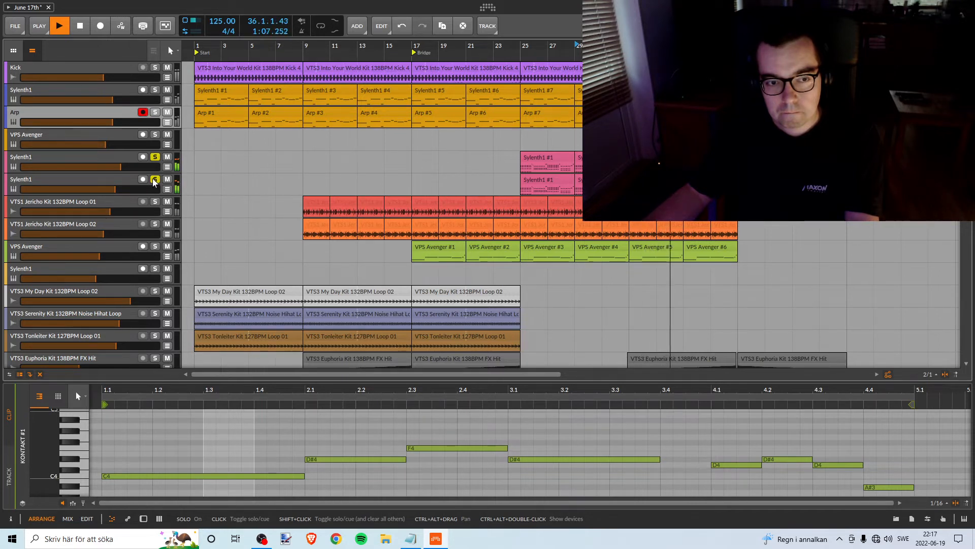
left_click(154, 180)
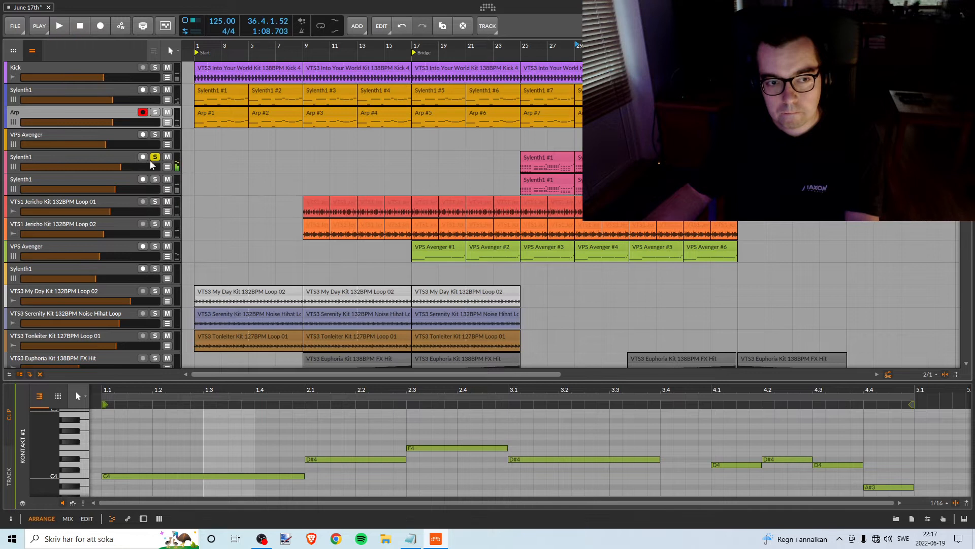
left_click(154, 159)
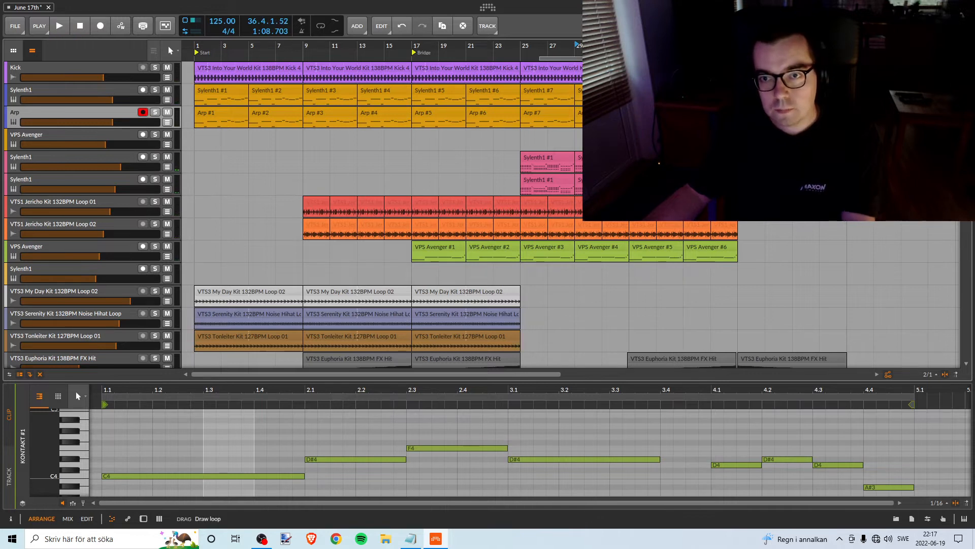
scroll(366, 224, "right", 10)
scroll(366, 224, "down", 10)
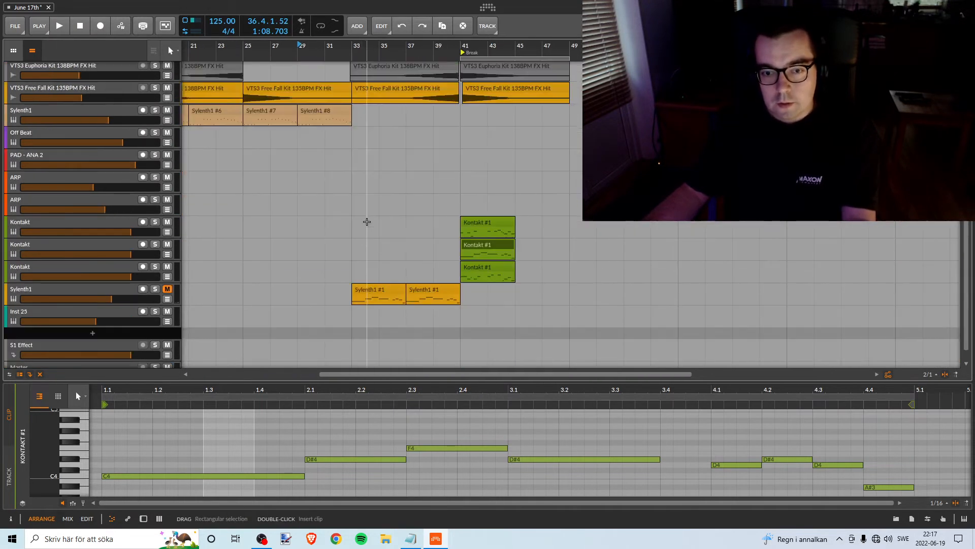
- Add a new instrument track below Inst 25
scroll(367, 221, "up", 2)
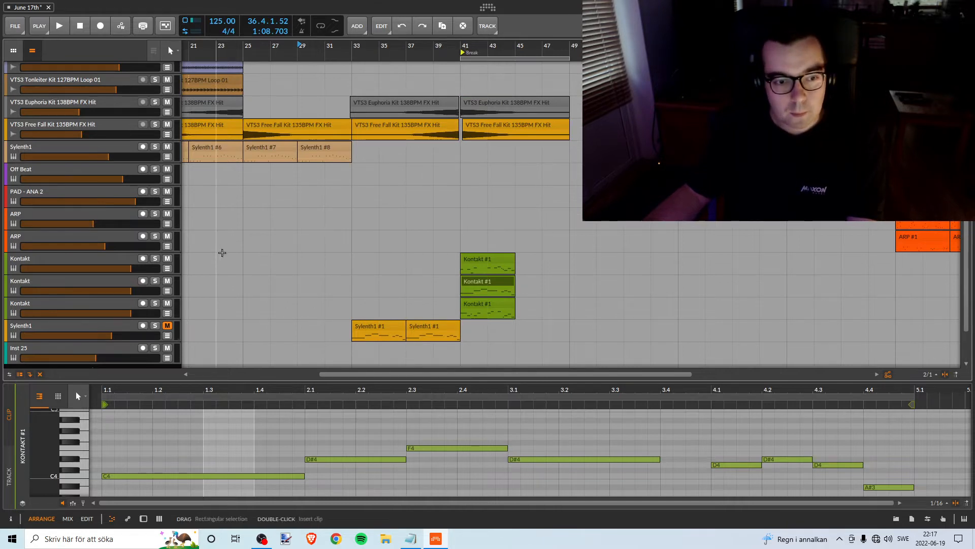
scroll(220, 251, "down", 3)
right_click(114, 317)
left_click(127, 324)
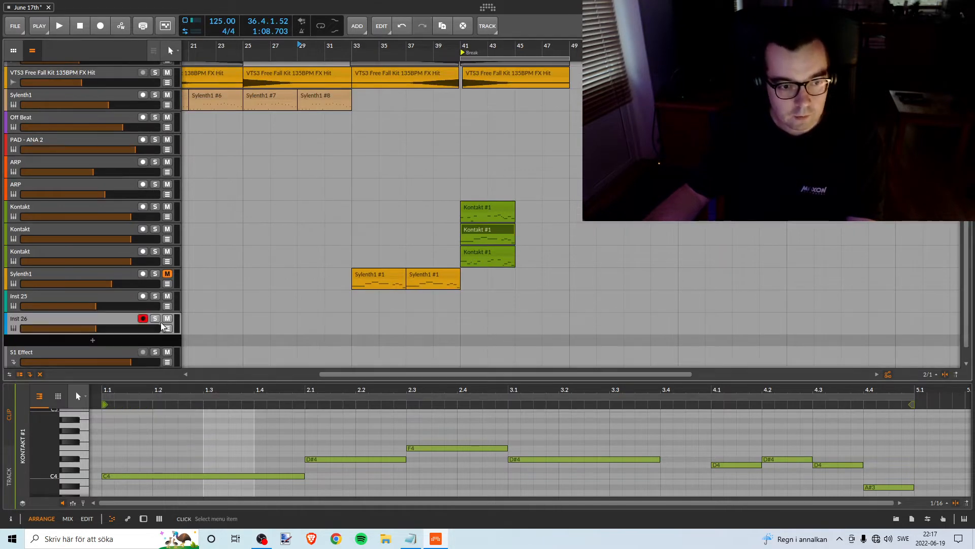
- Insert the Sylenth1 instrument into the new track's empty device chain
double_click(63, 316)
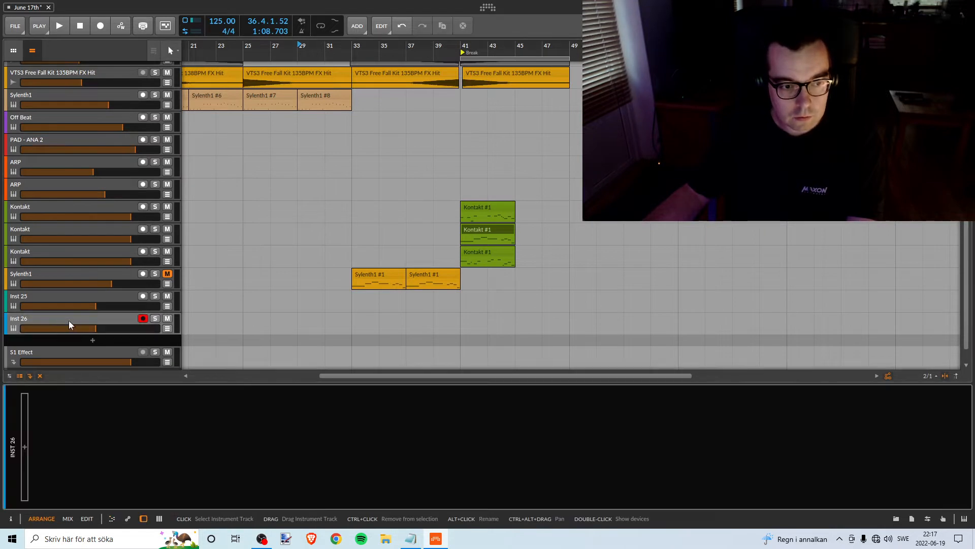
left_click(24, 447)
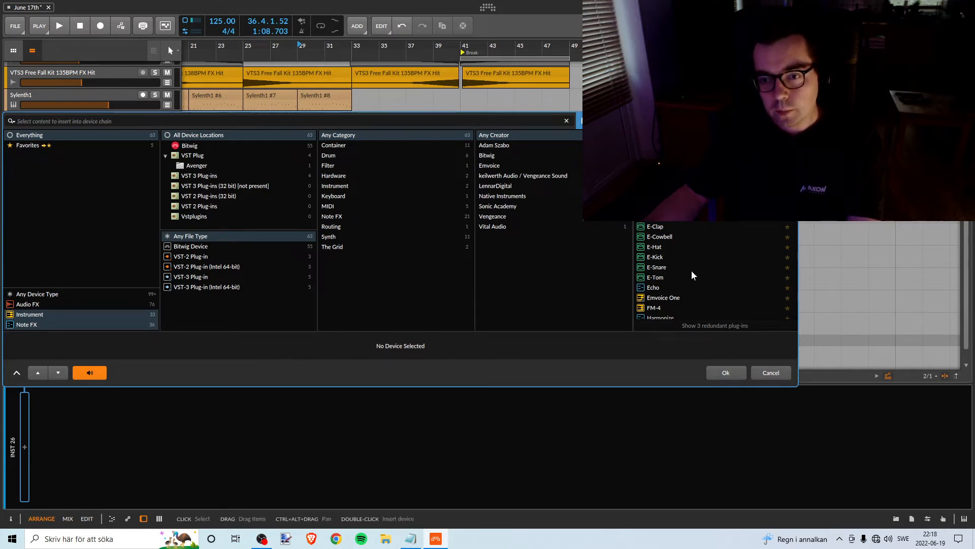
scroll(691, 276, "down", 10)
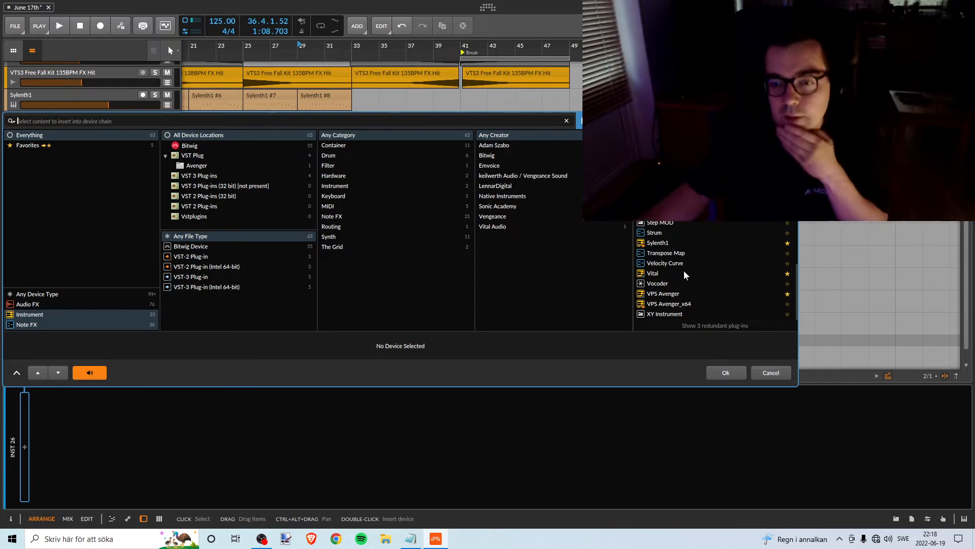
left_click(657, 243)
left_click(723, 371)
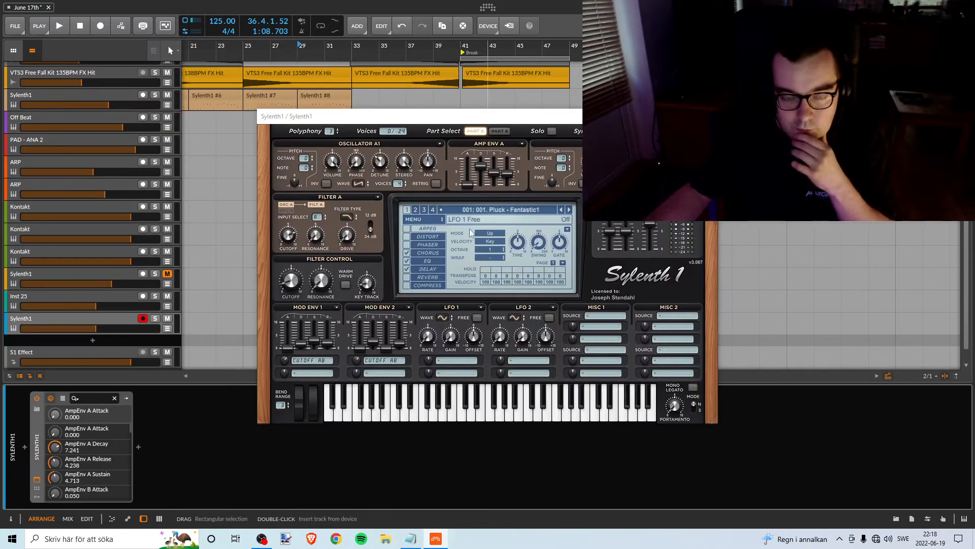
- Load the custom bank Standalone-Music SoundBank in Sylenth1 and choose the preset 031: PAD - IcePad SA
left_click(413, 219)
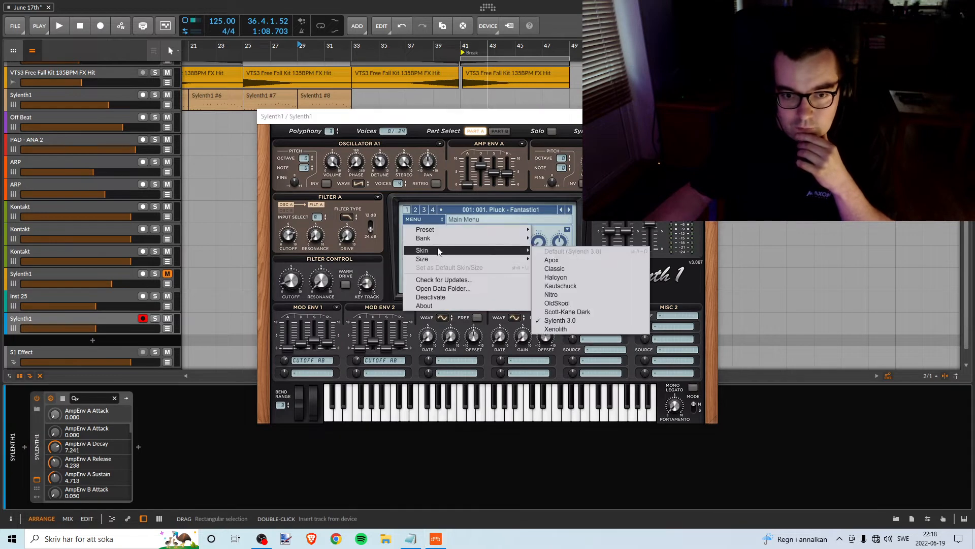
mouse_move(441, 240)
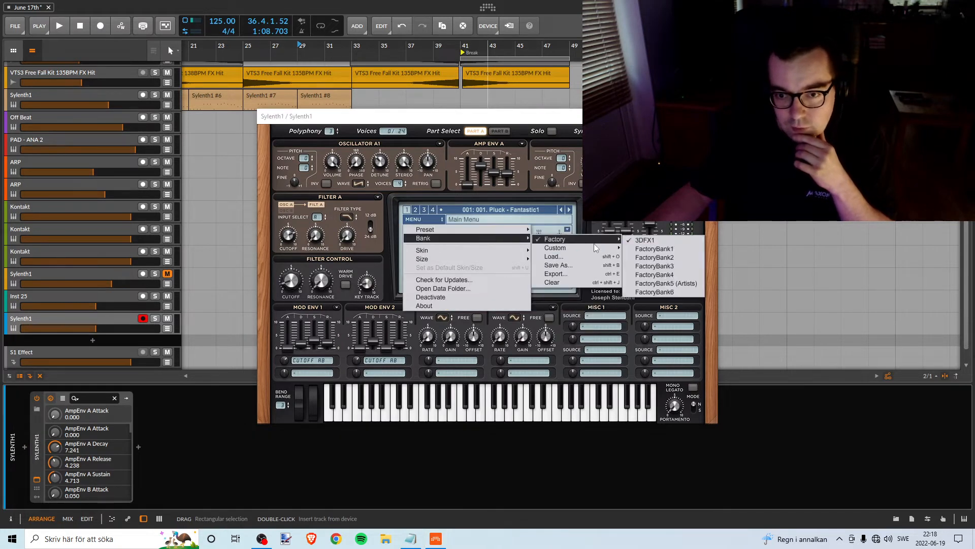
mouse_move(559, 248)
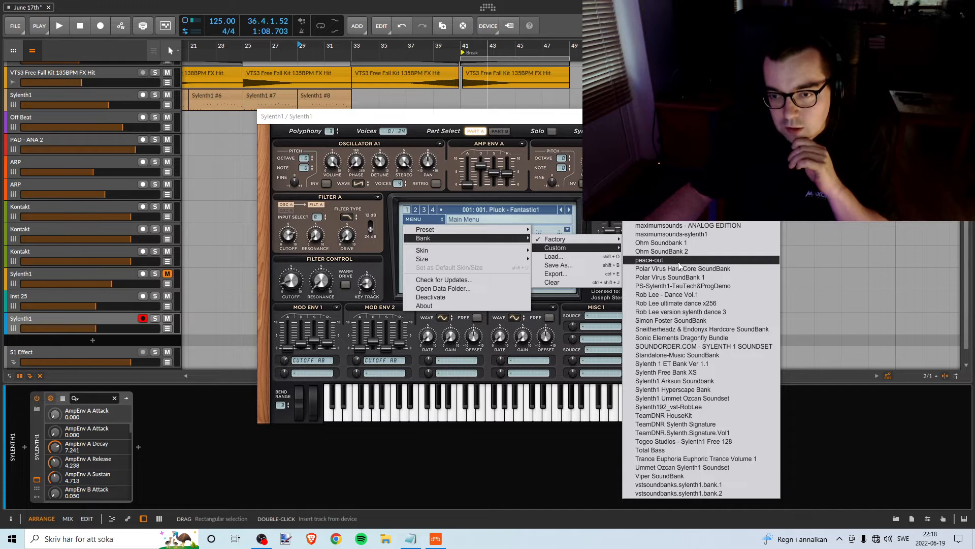
left_click(677, 356)
left_click(493, 210)
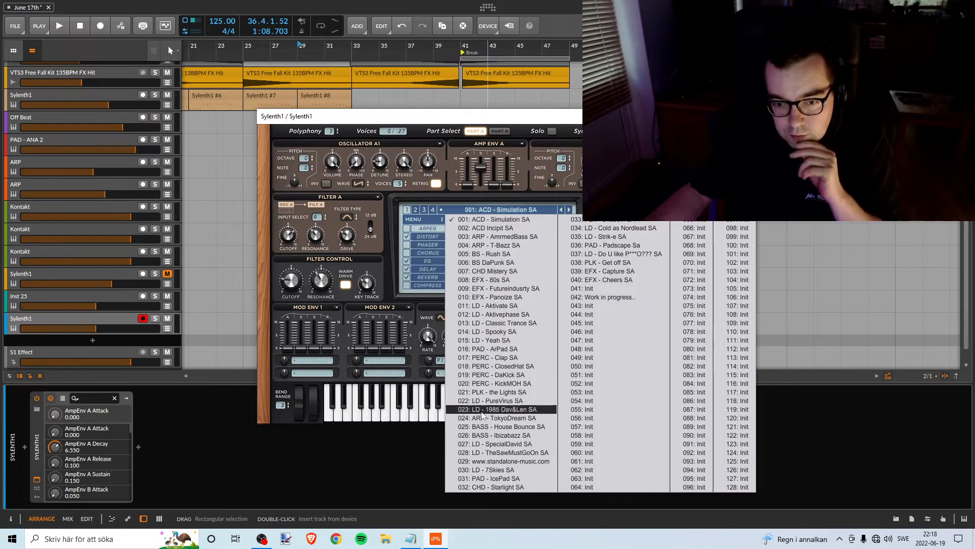
left_click(483, 479)
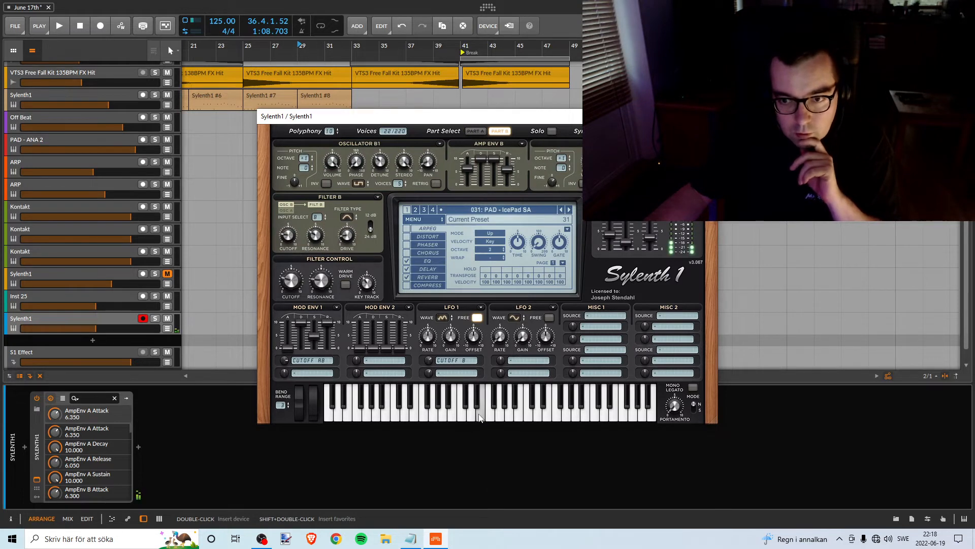
- Look through Sylenth1's preset list and its list of custom banks, keeping the current sound
left_click(482, 210)
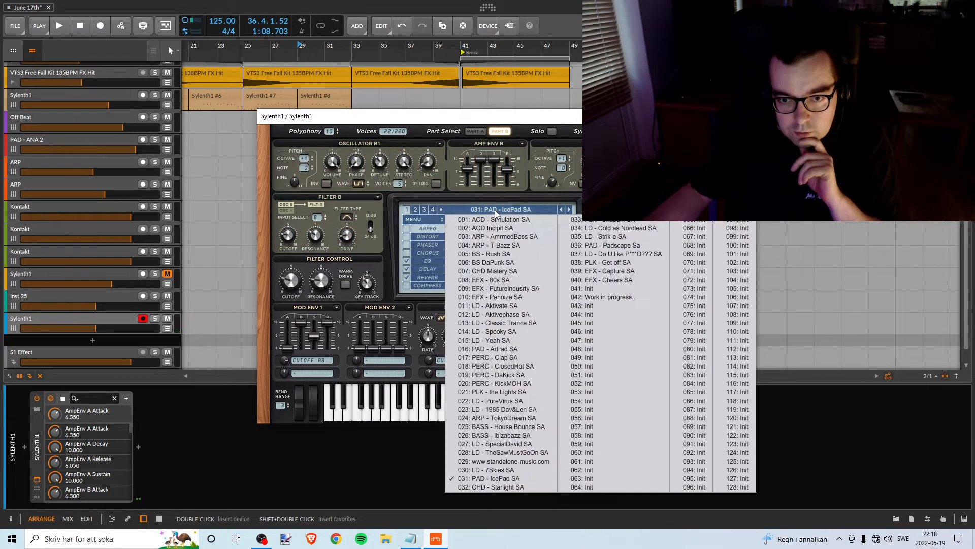
left_click(482, 209)
left_click(483, 210)
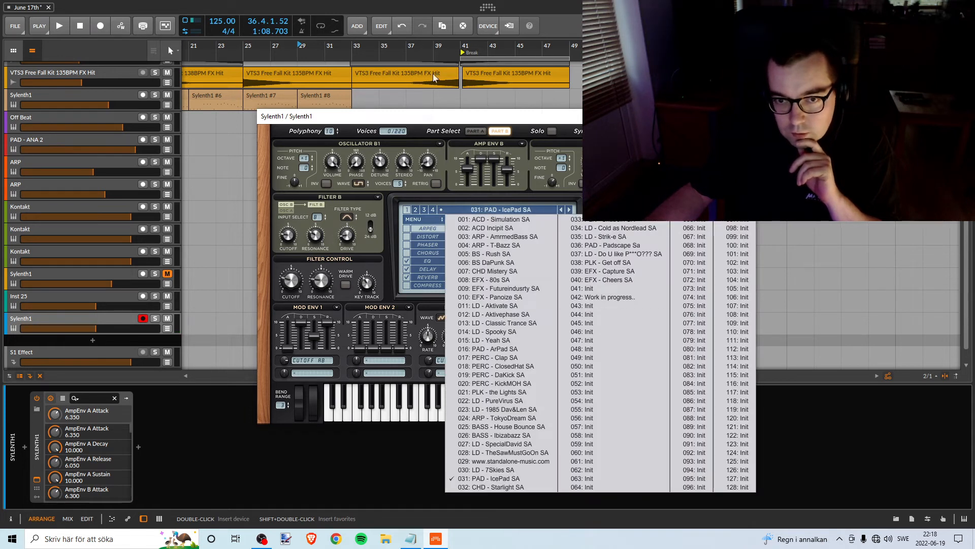
left_click(426, 256)
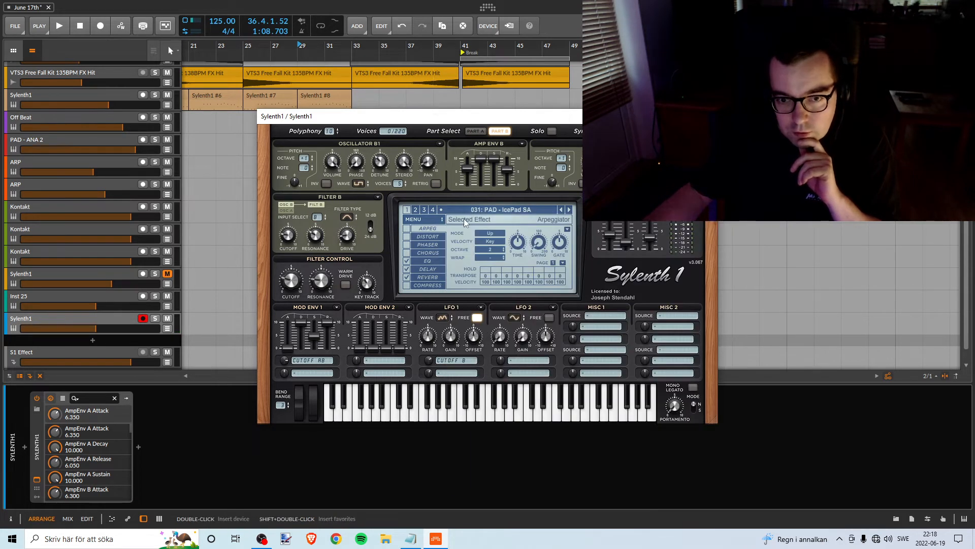
left_click(424, 220)
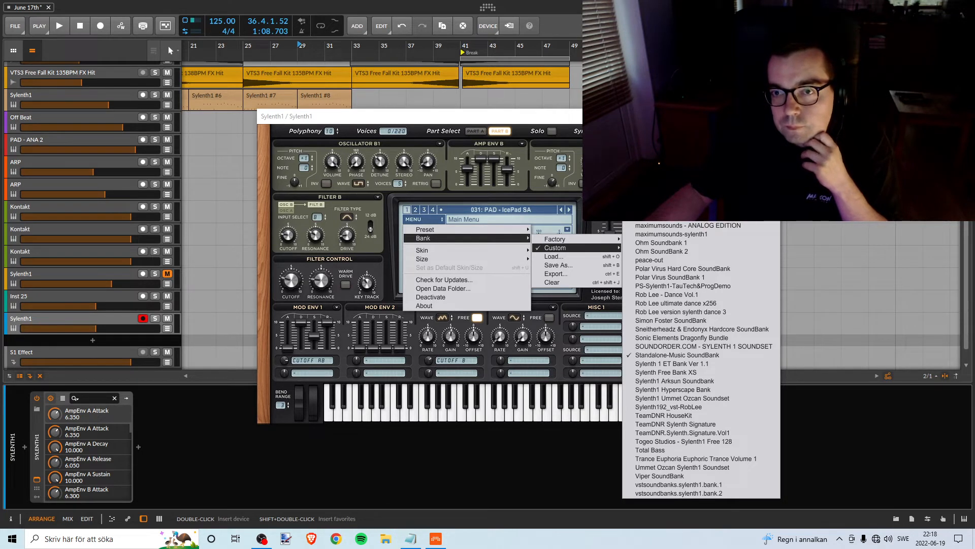
left_click(478, 118)
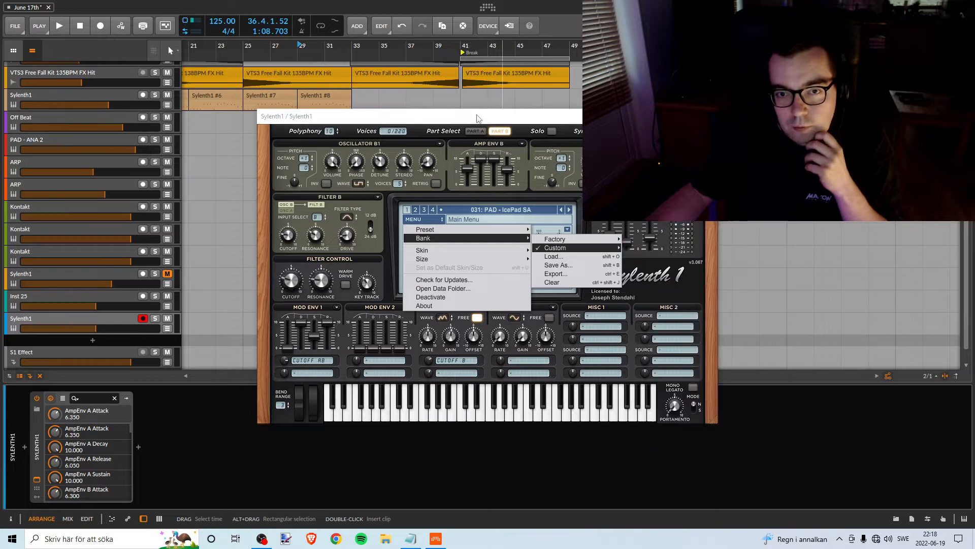
- Switch to the open text notes, reposition their window over the desktop, and return to Bitwig Studio
left_click(410, 538)
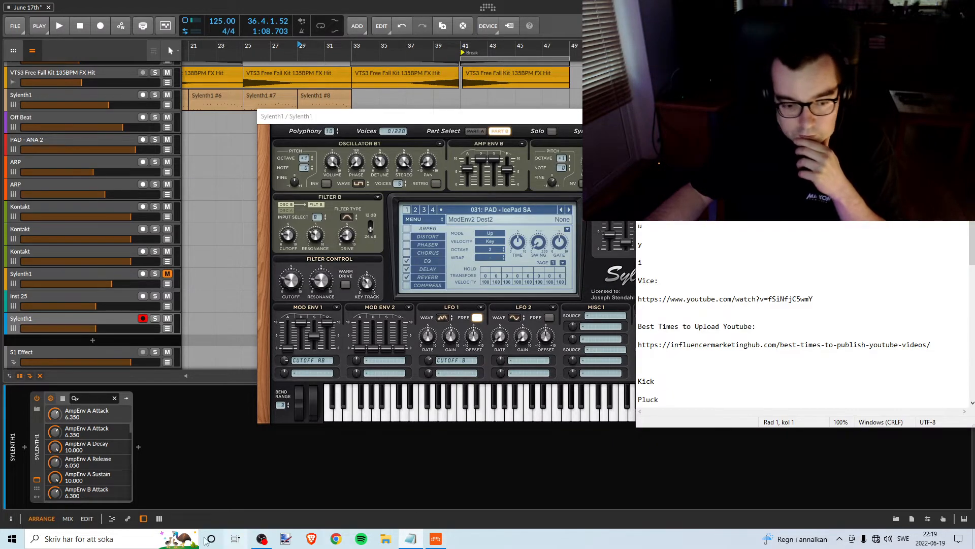
key("super+d")
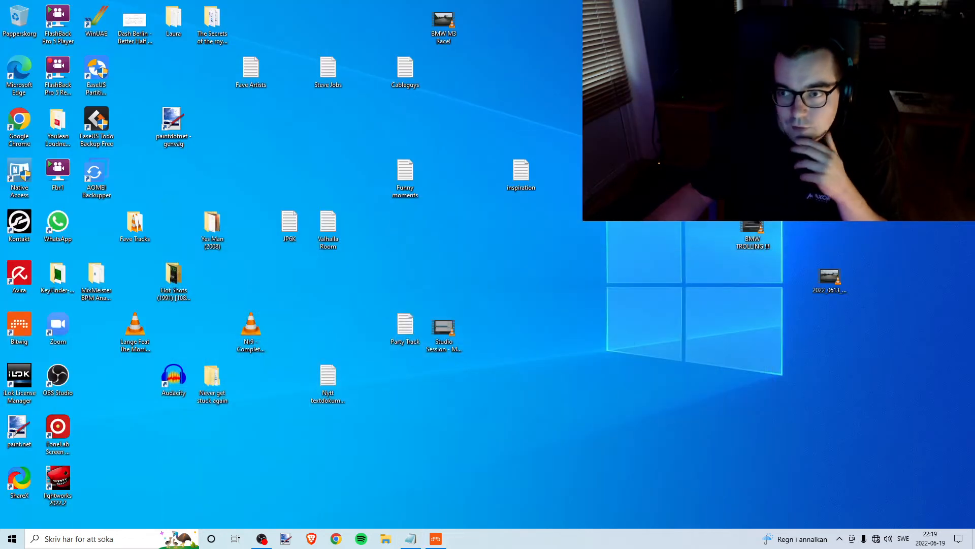
key("alt+Tab")
left_click_drag(706, 88, 785, 127)
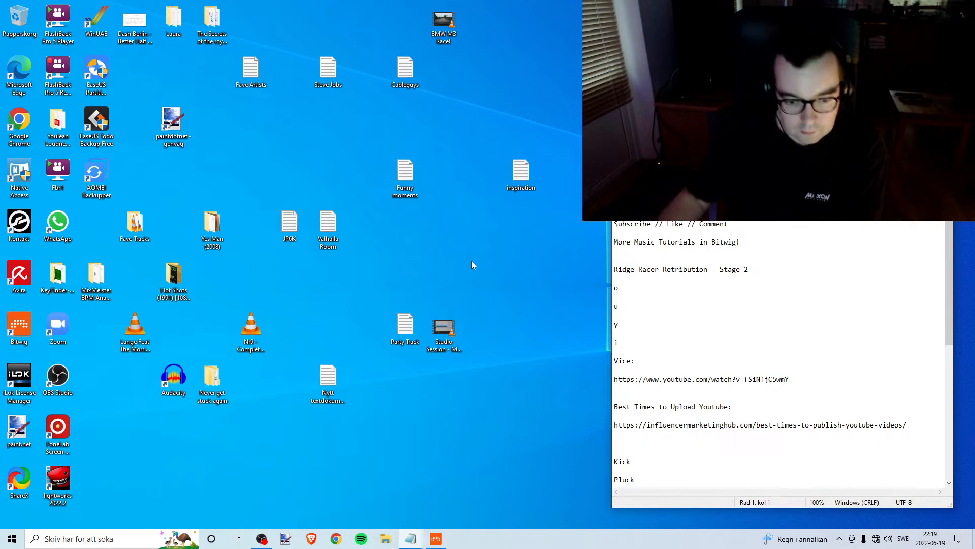
left_click(437, 540)
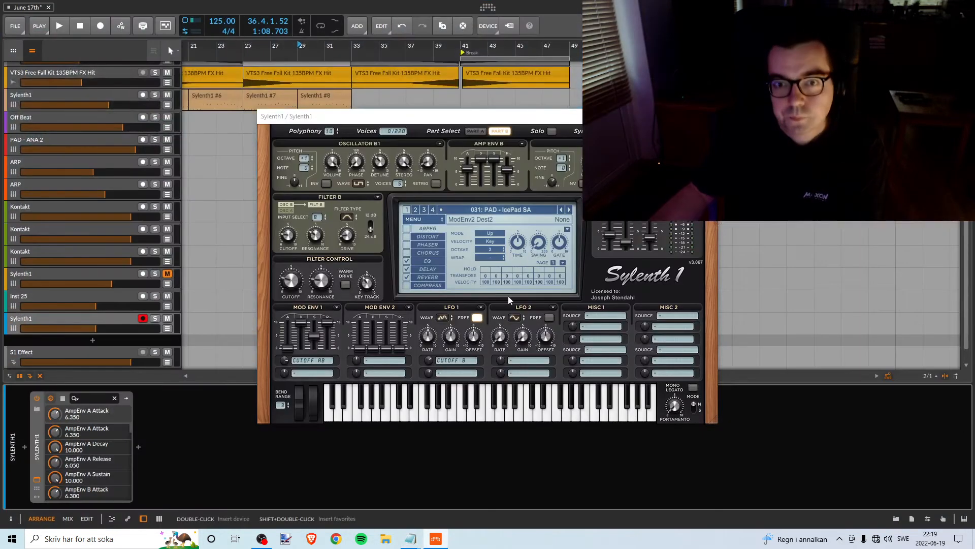
- Shift the Sylenth1 window slightly aside, then bring up the second Text notes window and dismiss it
mouse_move(483, 122)
left_mouse_down()
mouse_move(650, 173)
mouse_move(480, 111)
mouse_move(464, 124)
left_mouse_up()
mouse_move(410, 538)
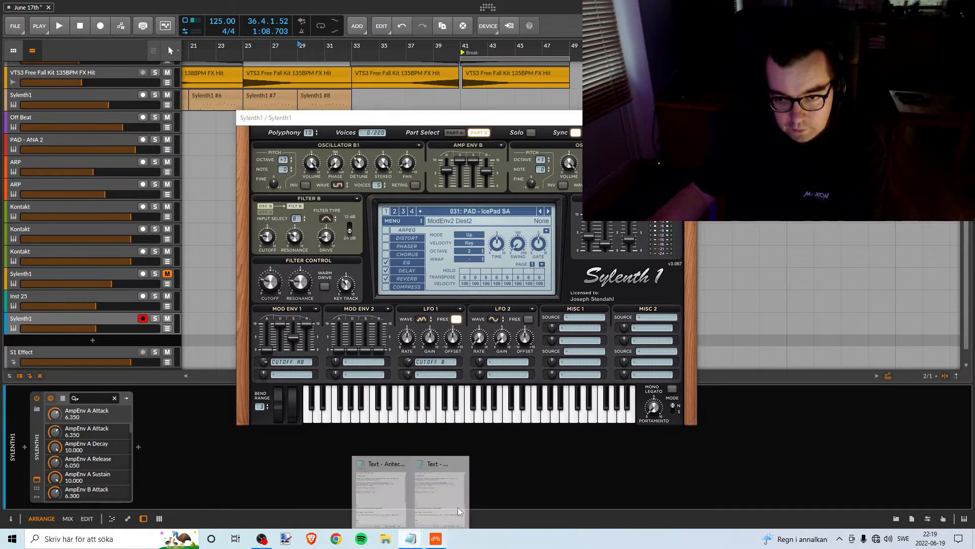
left_click(440, 491)
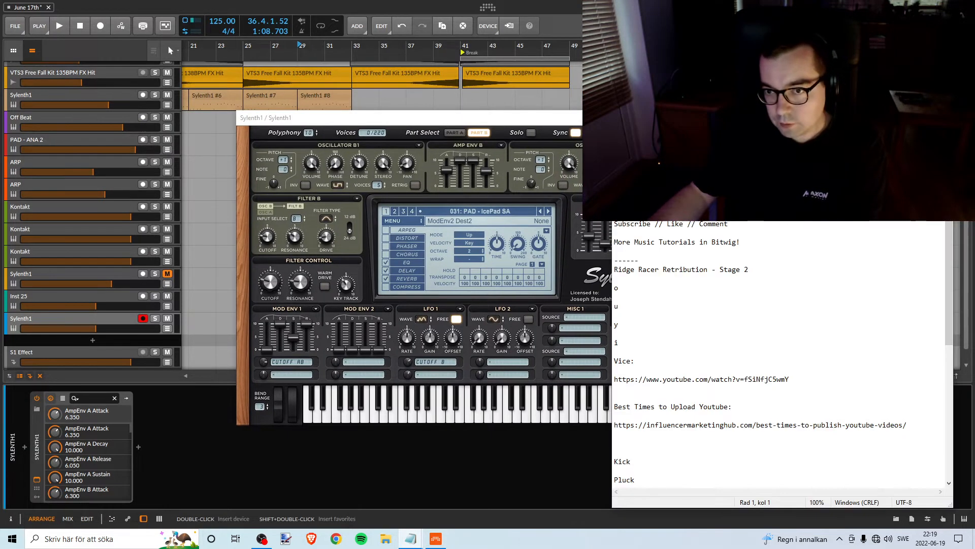
left_click_drag(793, 127, 817, 96)
left_click(919, 95)
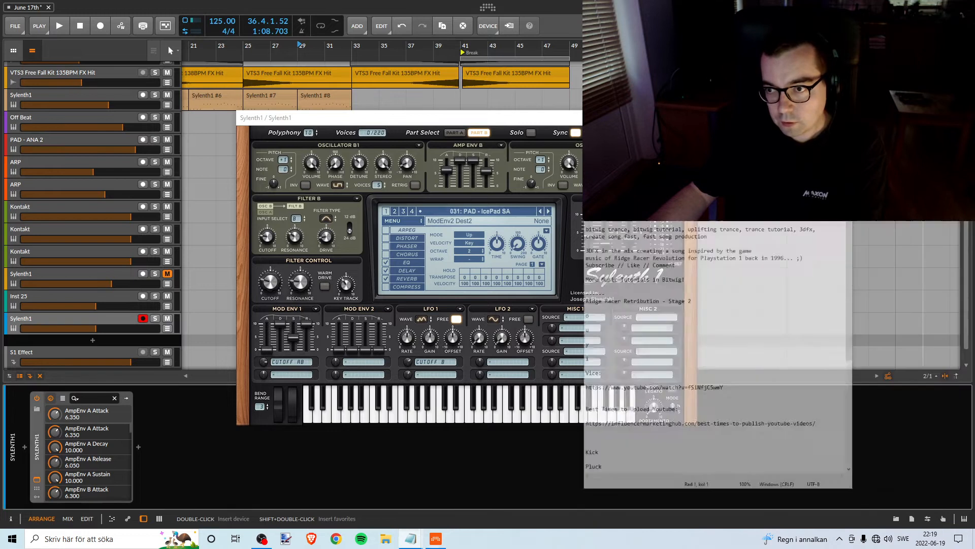
left_click(188, 537)
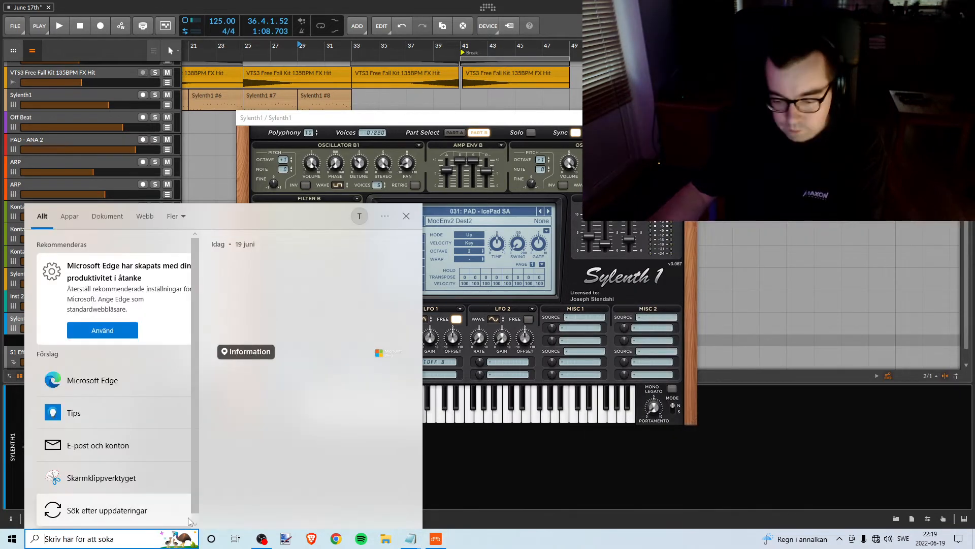
type("n")
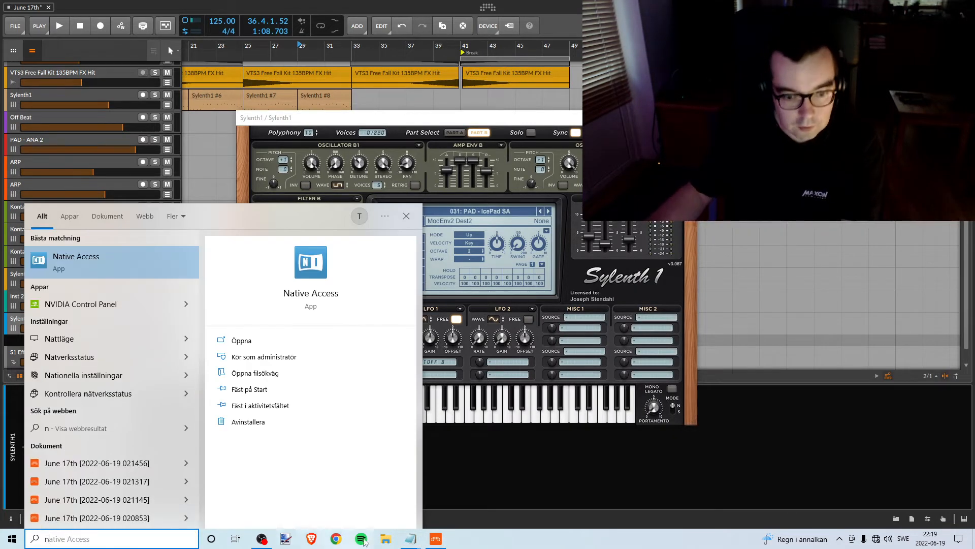
left_click(413, 540)
left_click(438, 494)
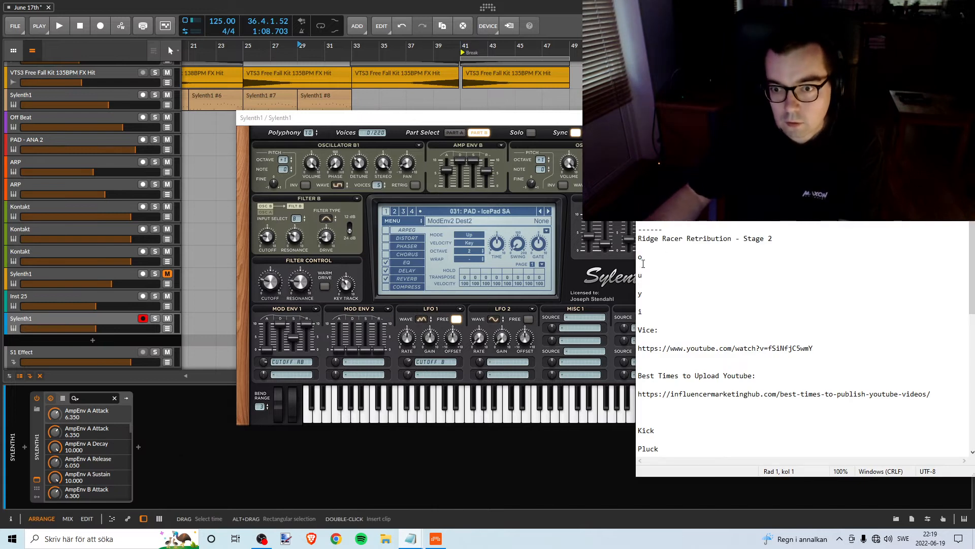
- Open a new blank Anteckningar document, add an empty line, and place its window over the lower part of the arrangement beside the Sylenth1 keyboard
left_click(149, 532)
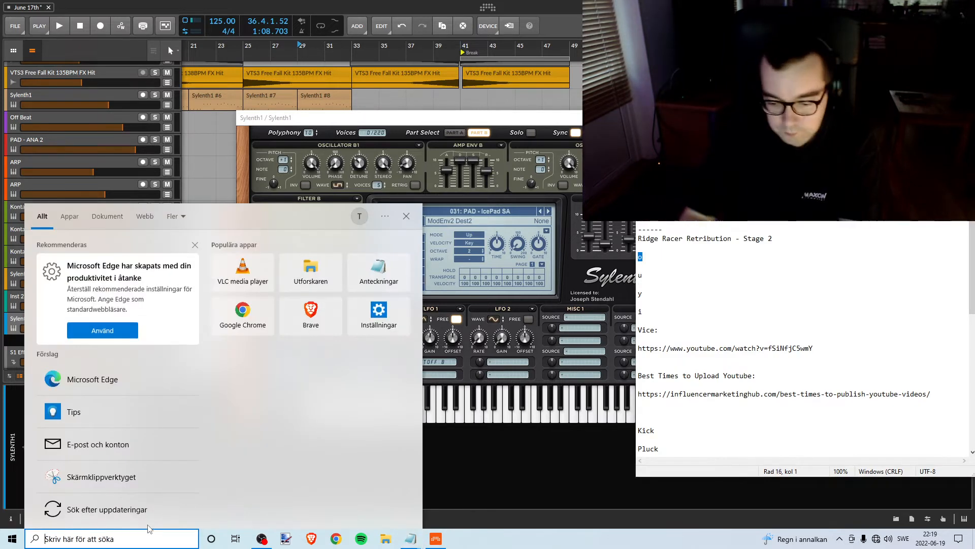
type("note")
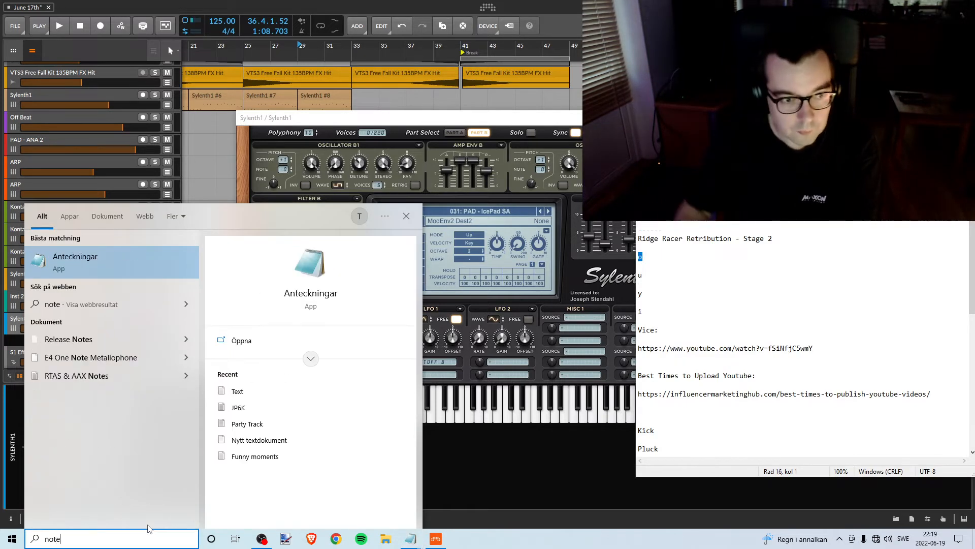
left_click(77, 261)
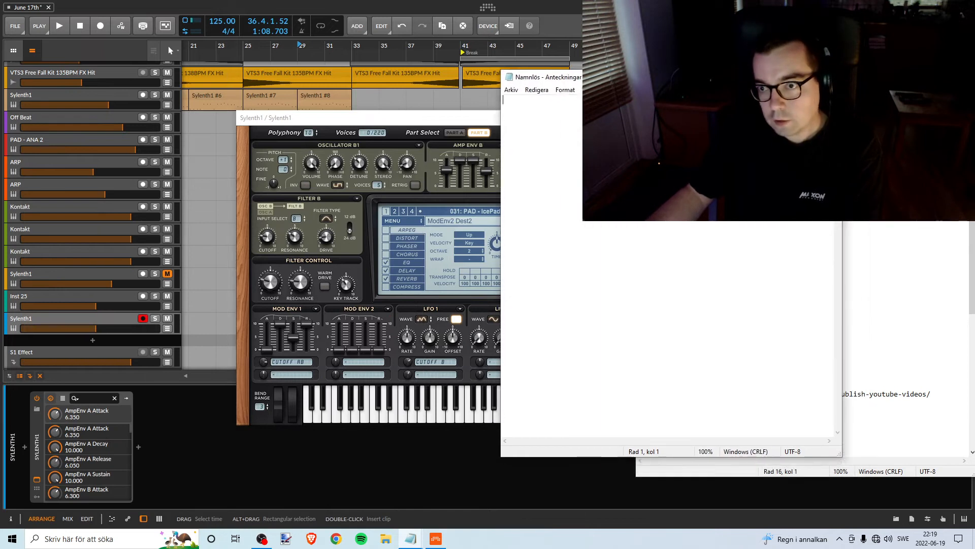
left_click_drag(666, 77, 691, 181)
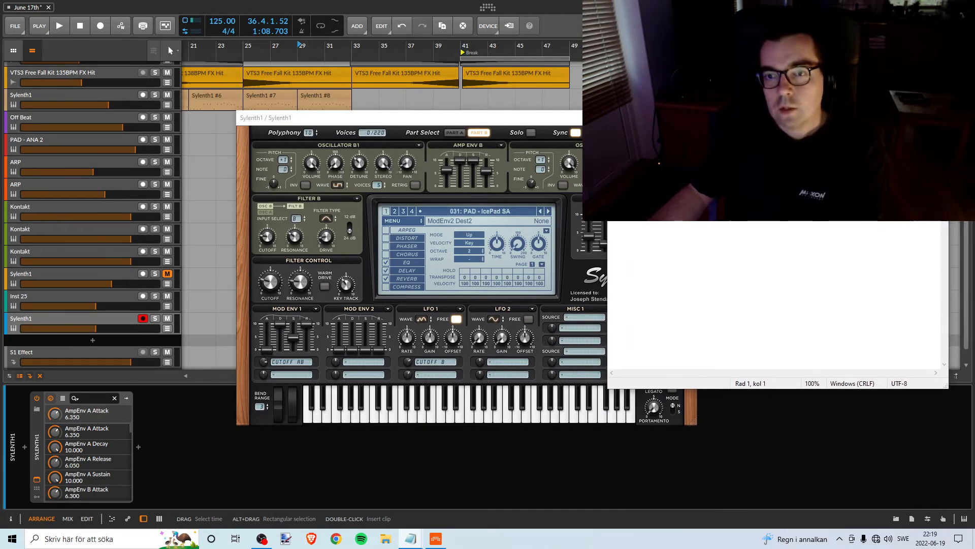
left_click_drag(691, 181, 687, 185)
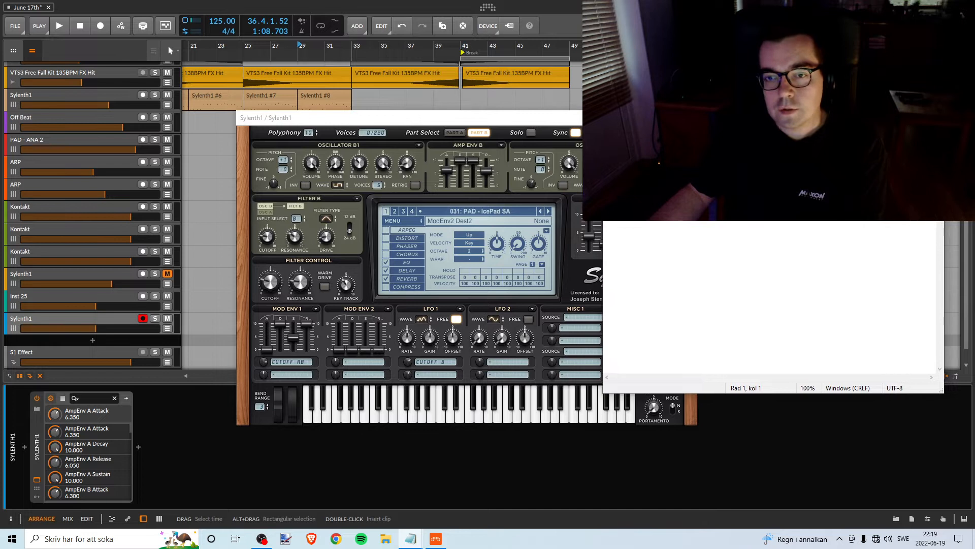
key("Return")
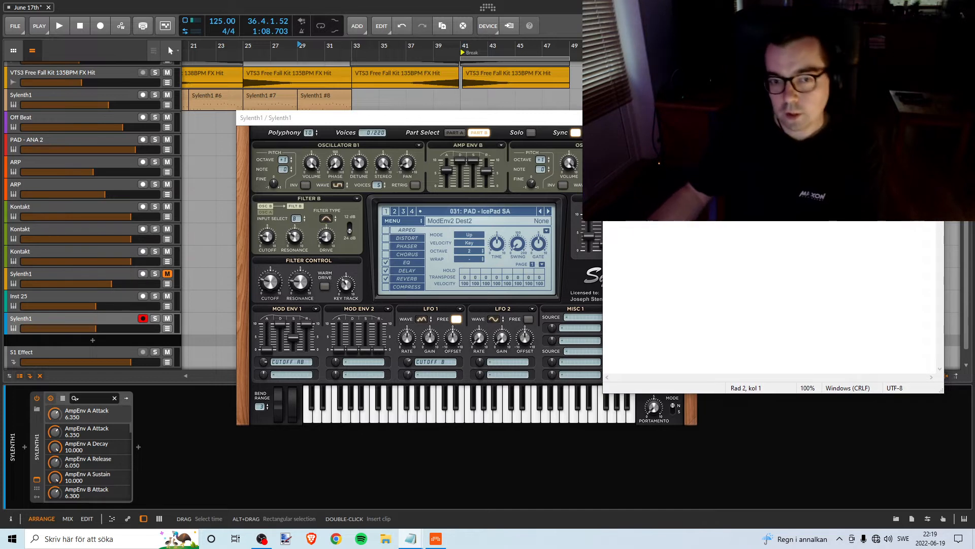
left_click_drag(627, 185, 621, 278)
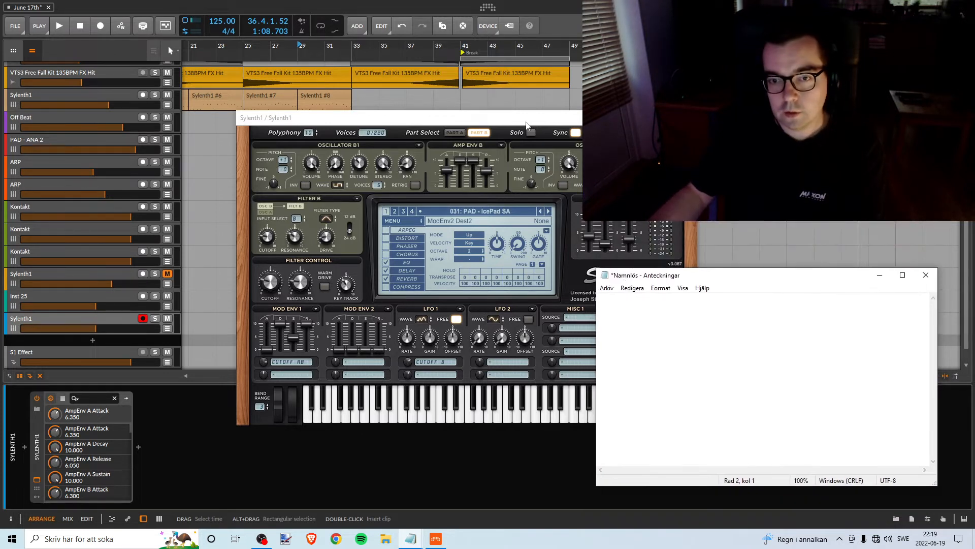
- Return to Sylenth1, load the custom bank of Bassline presets, and look over its preset list
left_click(527, 125)
key("alt+Tab")
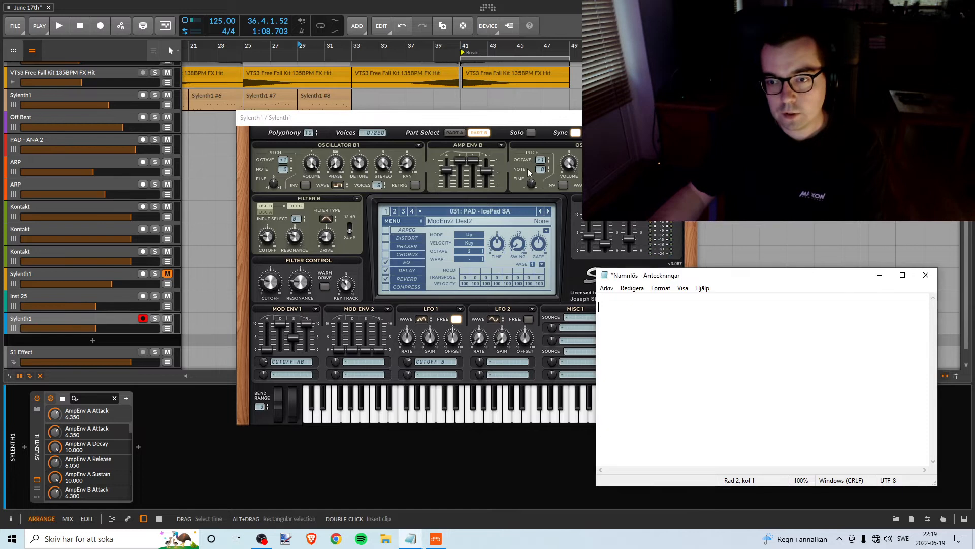
left_click(519, 123)
left_click(487, 209)
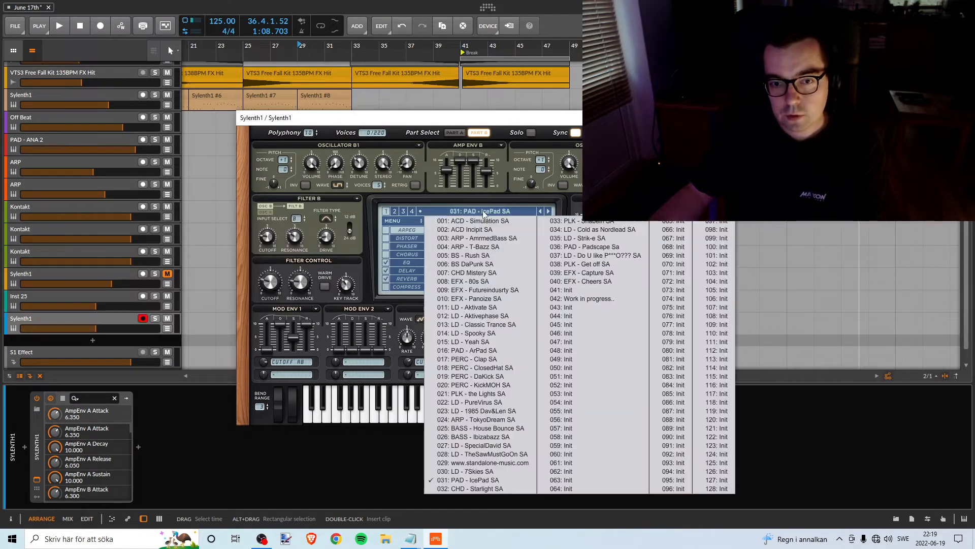
left_click(401, 221)
mouse_move(409, 240)
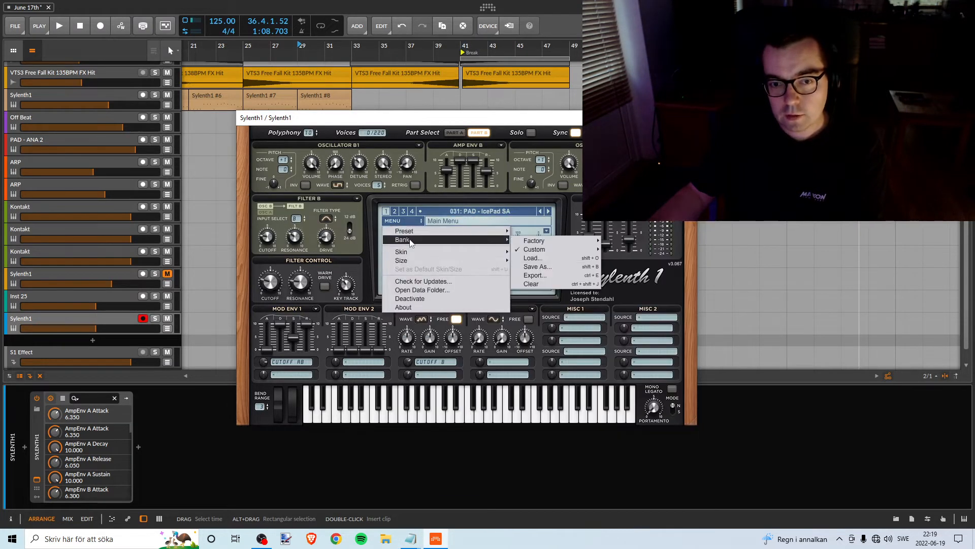
mouse_move(559, 249)
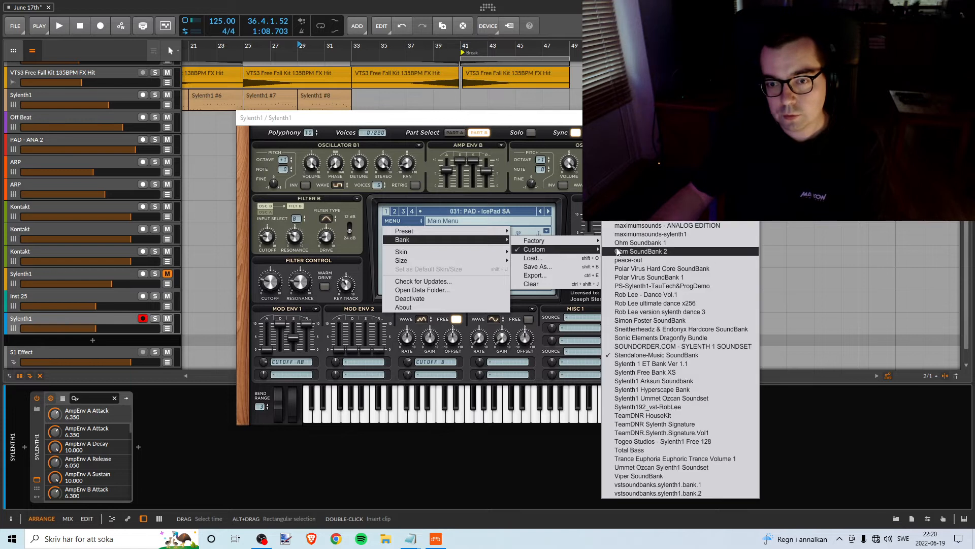
left_click(651, 167)
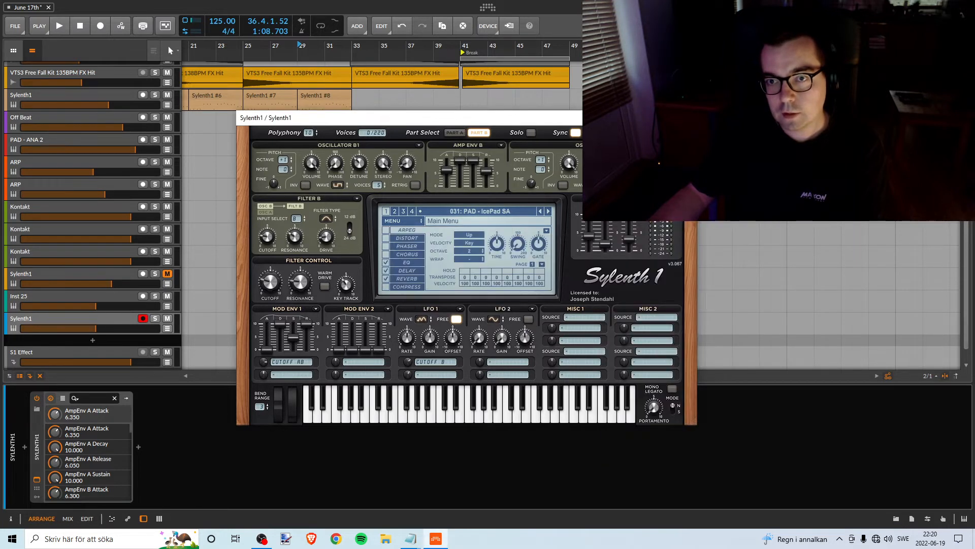
left_click(477, 213)
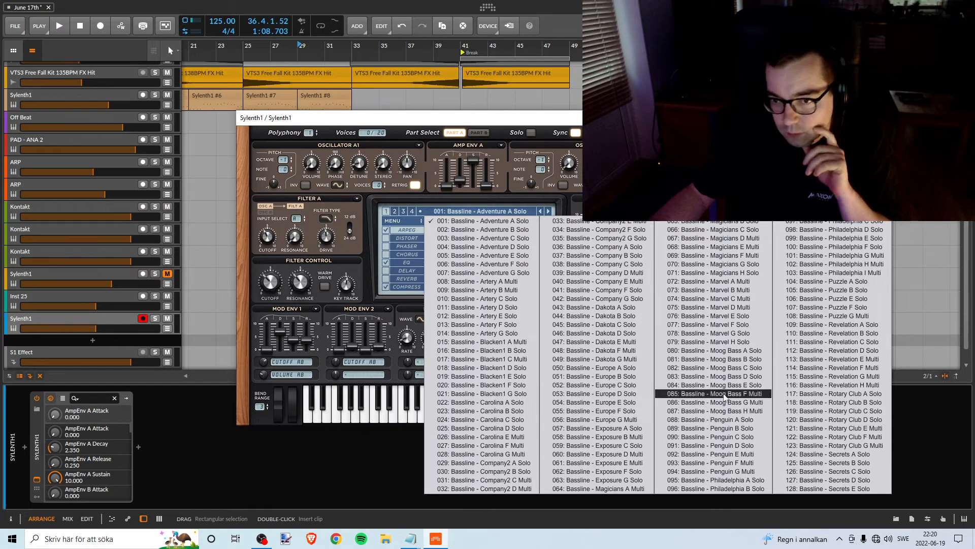
left_click(483, 187)
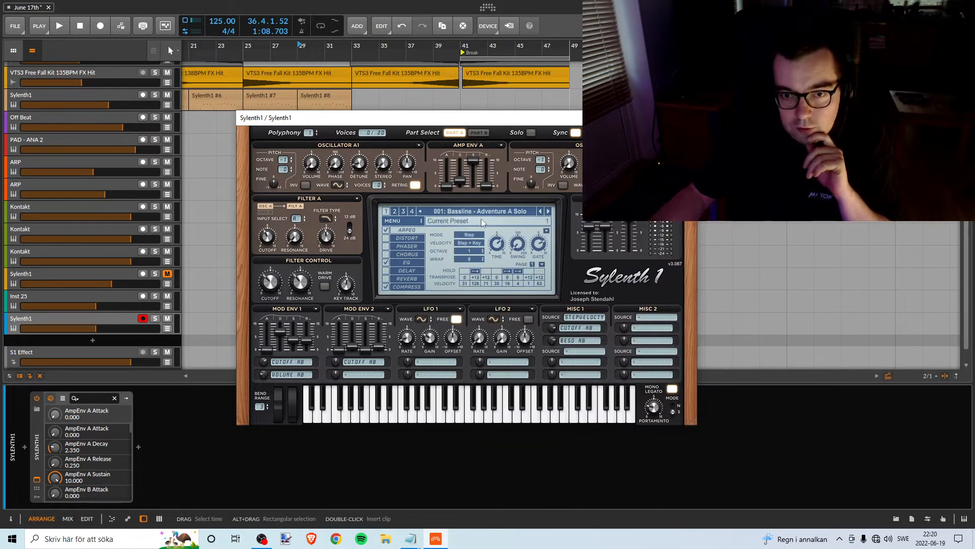
- Audition the presets 057: Bassline - Exposure A Solo and 040: Bassline - Company E Multi on Sylenth1's keyboard
left_click(498, 210)
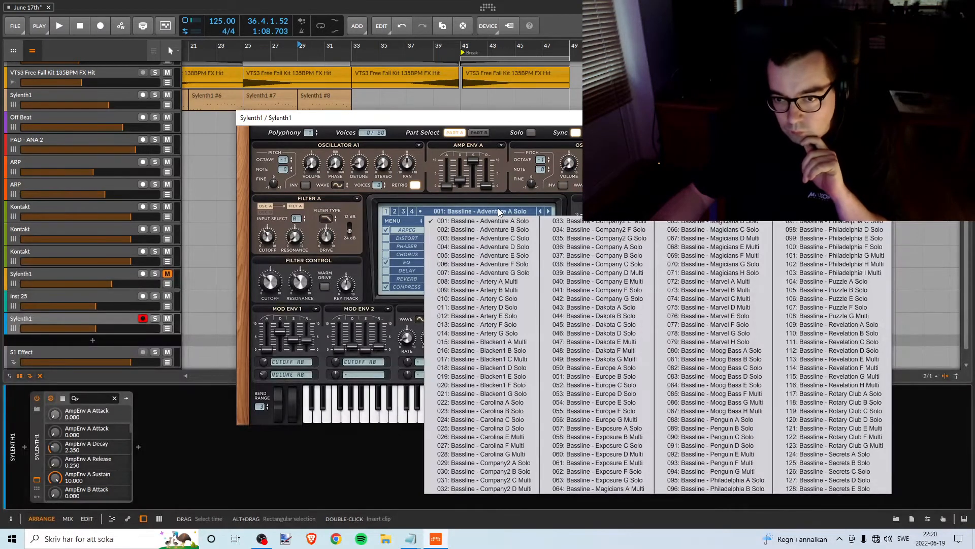
left_click(599, 428)
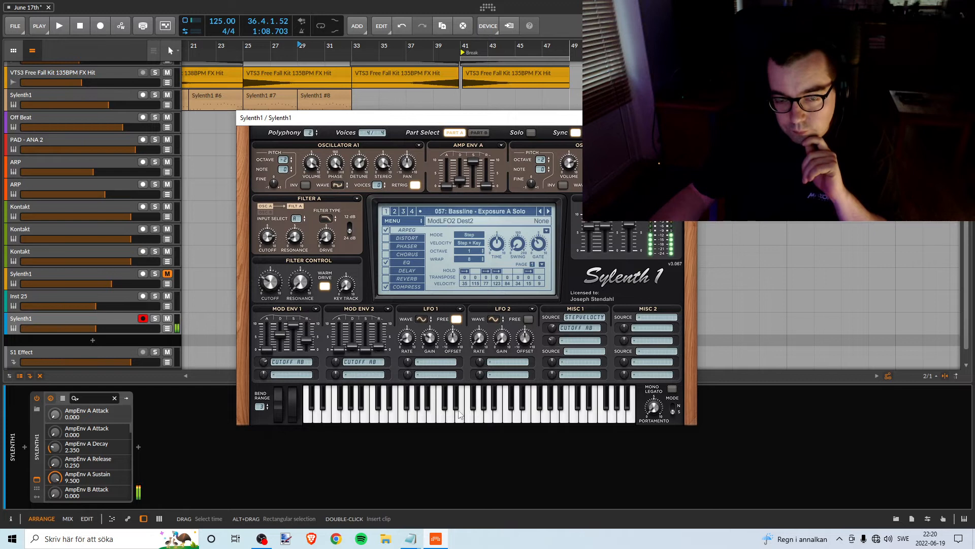
left_click(506, 211)
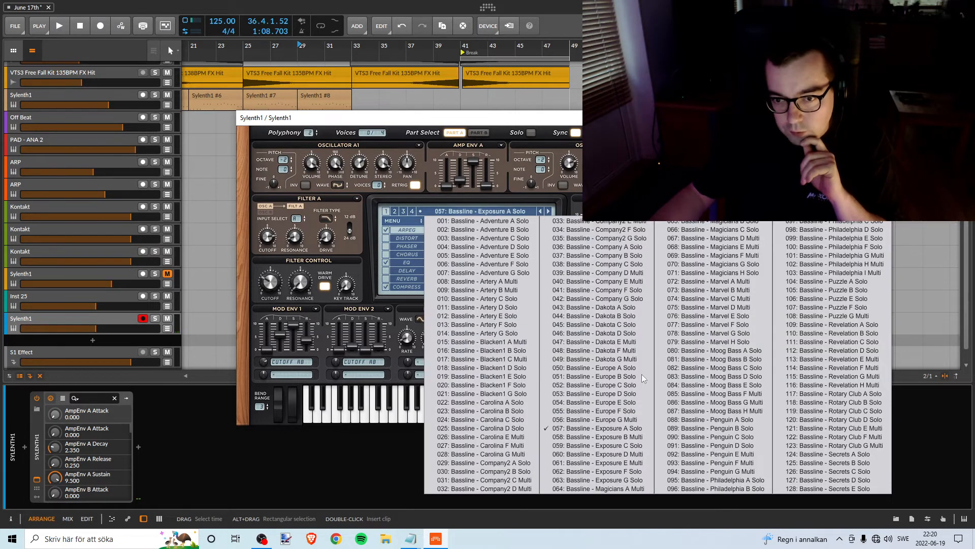
left_click(597, 282)
left_click(472, 419)
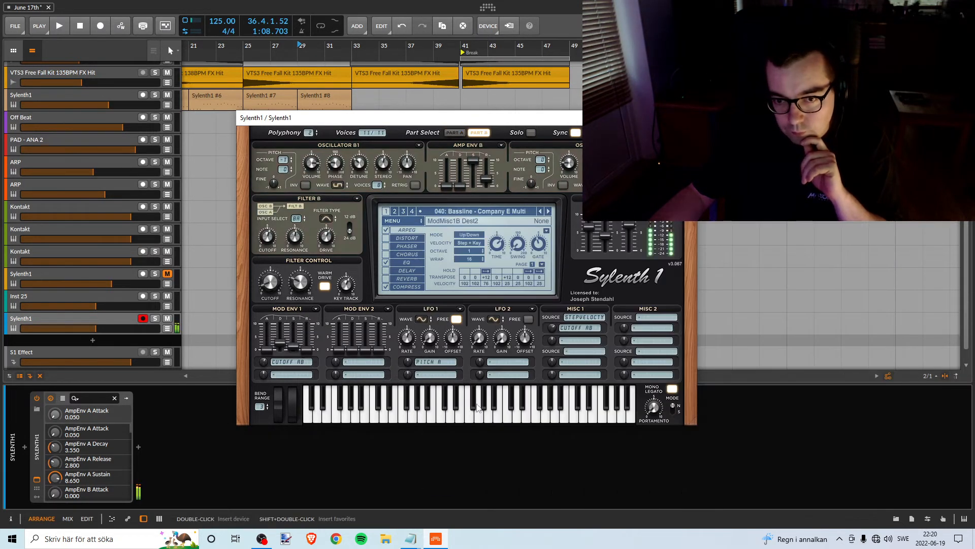
- Audition the presets 029: Bassline - Company2 A Solo and 016: Bassline - Blacken1 B Solo with a test note each
left_click(500, 211)
left_click(459, 355)
left_click(461, 403)
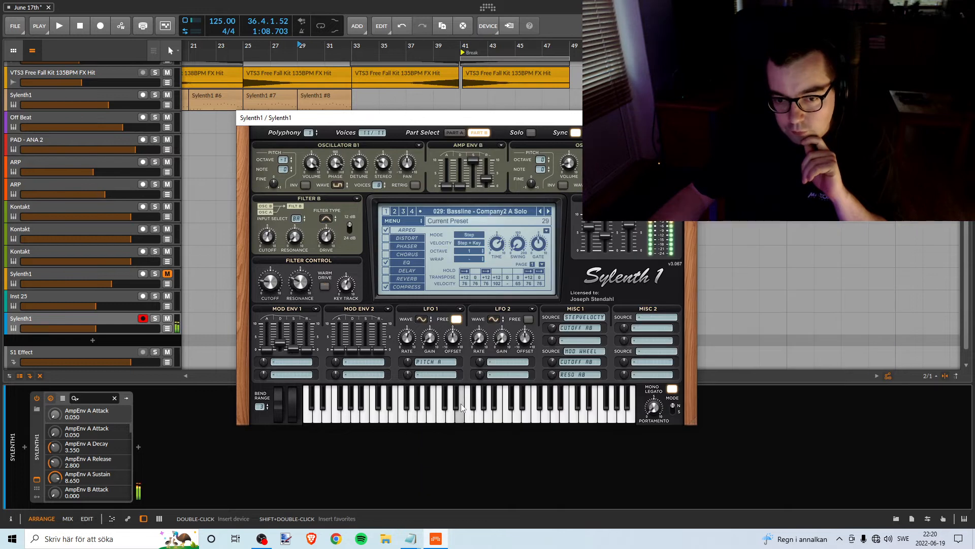
left_click(488, 210)
left_click(487, 350)
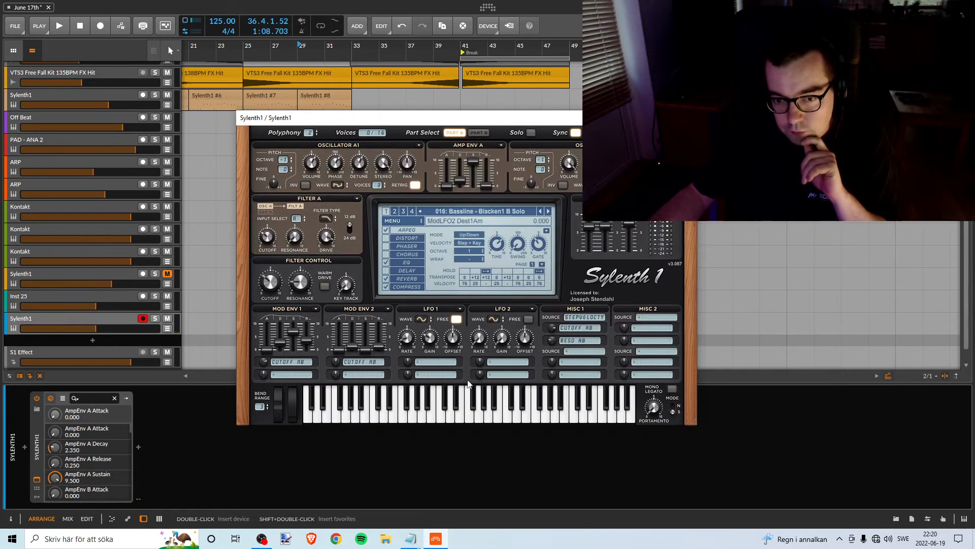
left_click(459, 414)
- Audition the preset 073: Bassline - Marvel B Multi, and look through the rest of the bassline presets
left_click(483, 211)
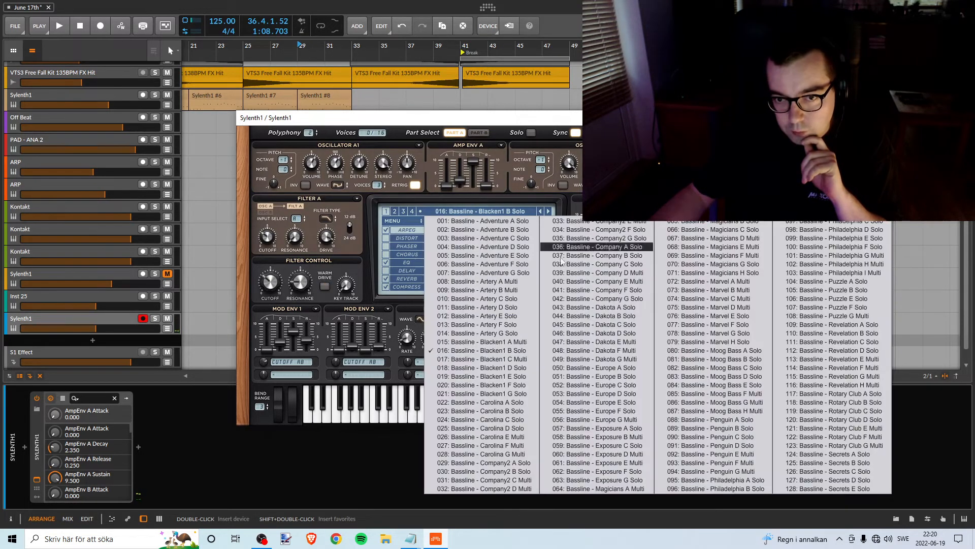
left_click(696, 291)
left_click(477, 419)
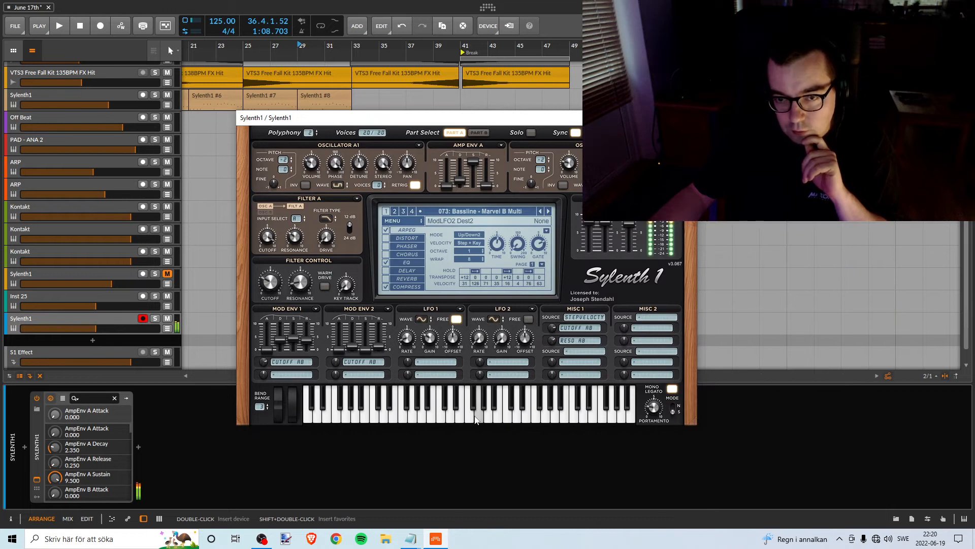
left_click(526, 210)
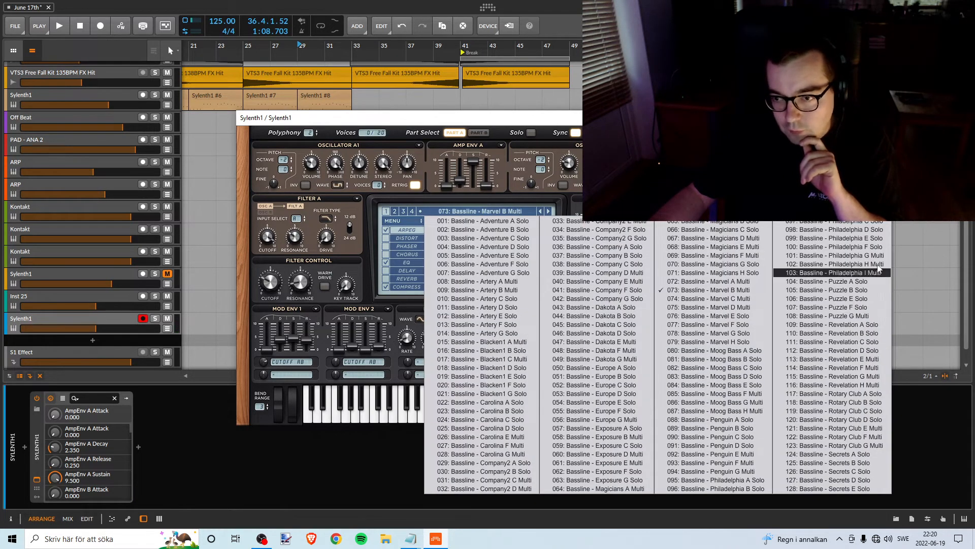
left_click(514, 120)
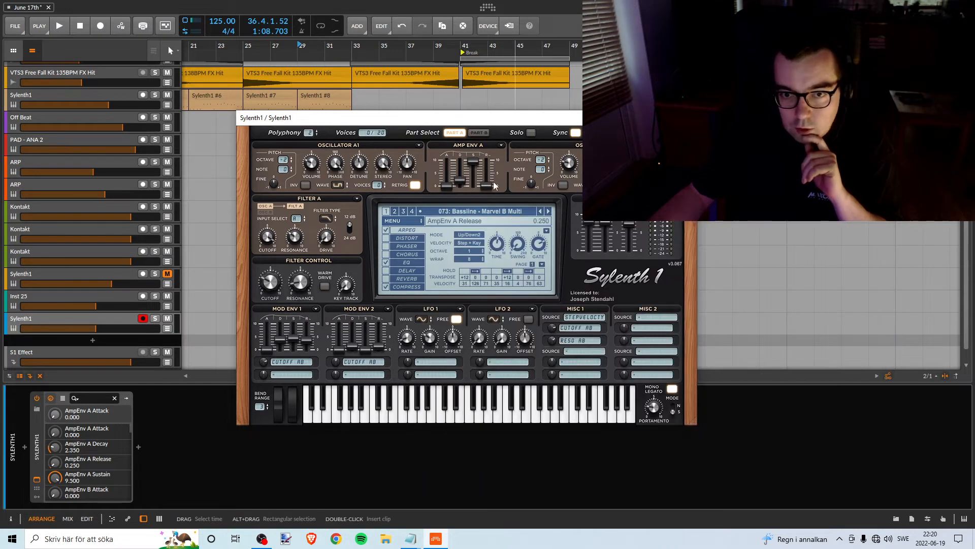
left_click(482, 212)
left_click(467, 213)
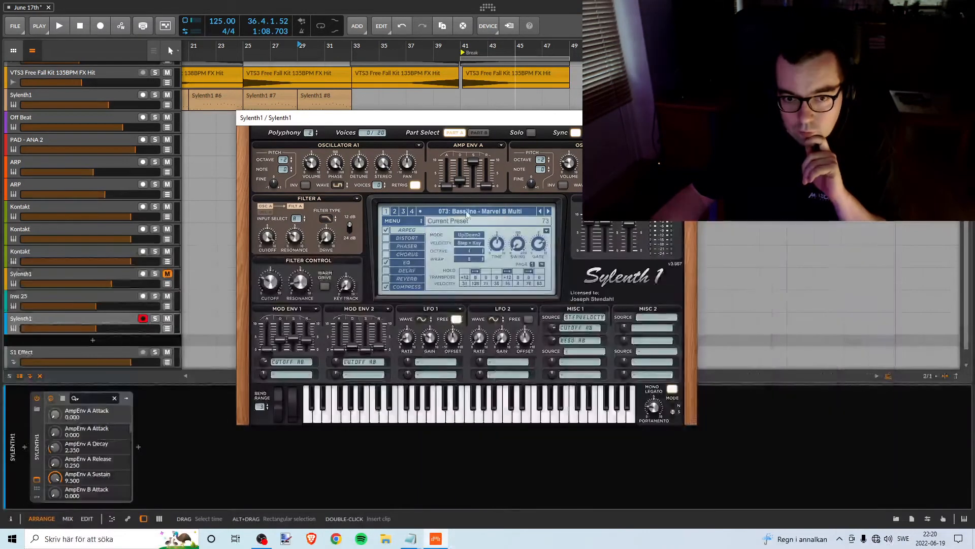
- Load the custom Bassline bank again and check its preset list from 001: Bassline - Adventure A Solo
left_click(417, 222)
mouse_move(447, 239)
mouse_move(593, 251)
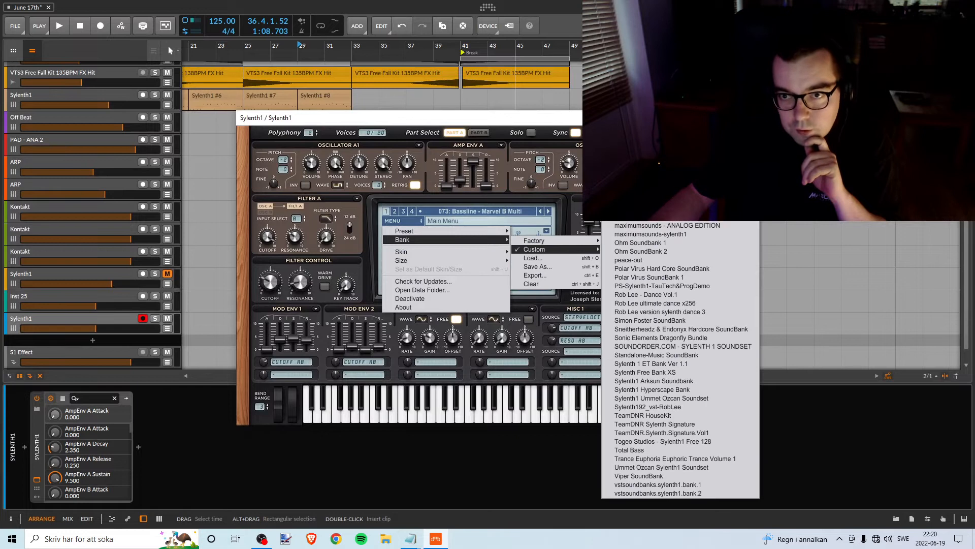
left_click(655, 172)
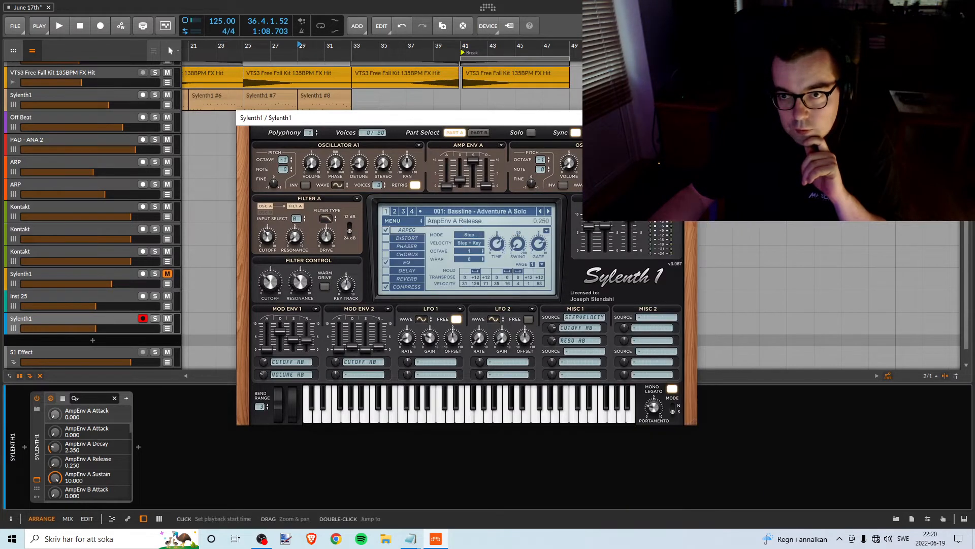
left_click(495, 210)
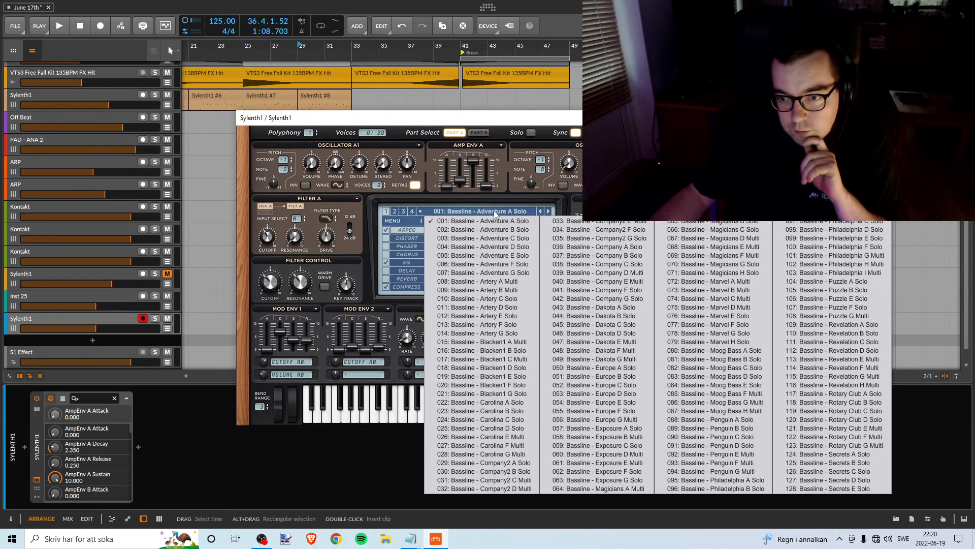
left_click(494, 210)
- Load the custom bank beginning with BASS - Deep Base, and audition its preset 025: PAD - Anjuna Pad on several notes
left_click(387, 222)
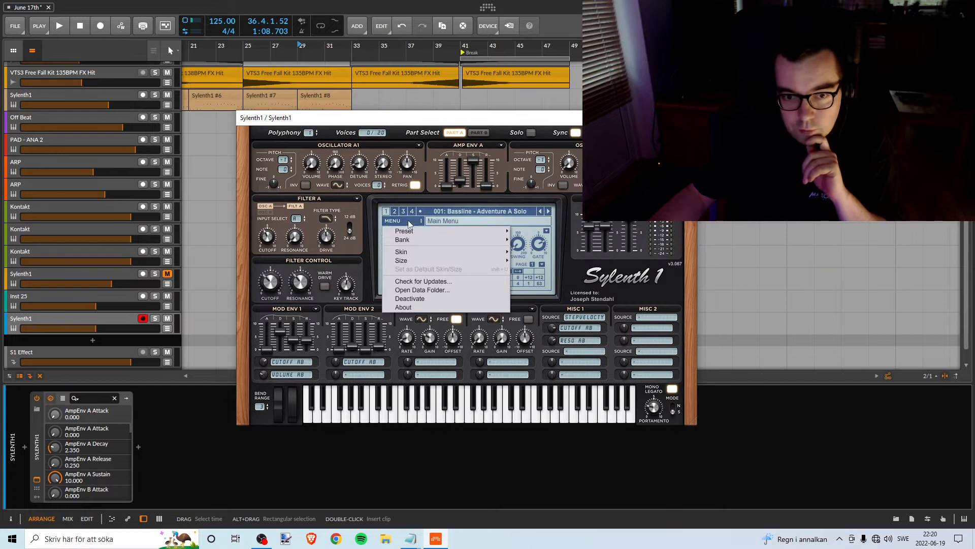
mouse_move(444, 234)
mouse_move(498, 240)
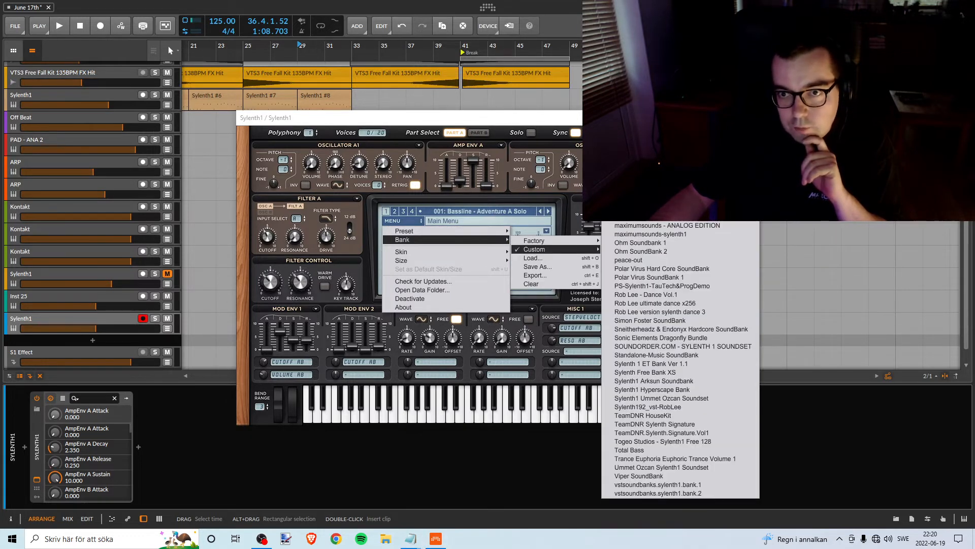
left_click(660, 168)
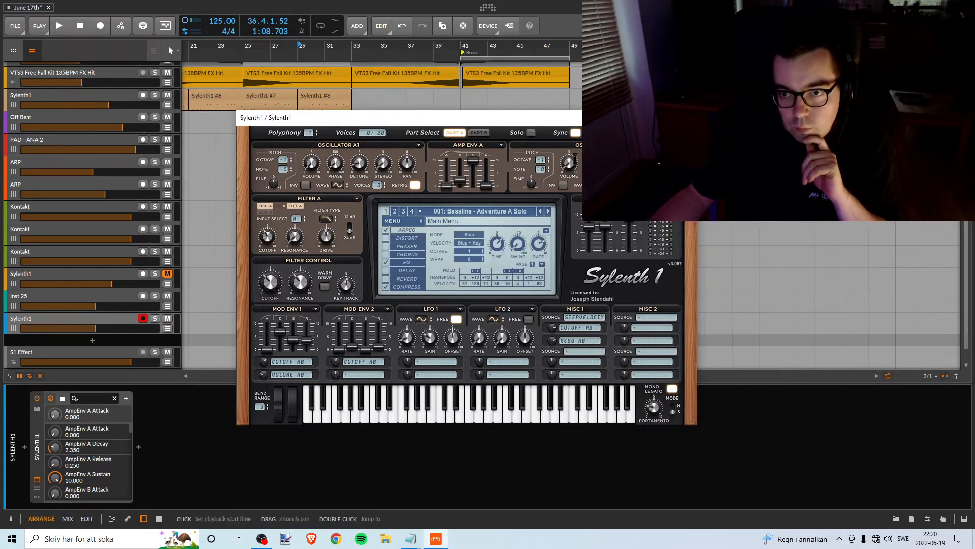
left_click(496, 209)
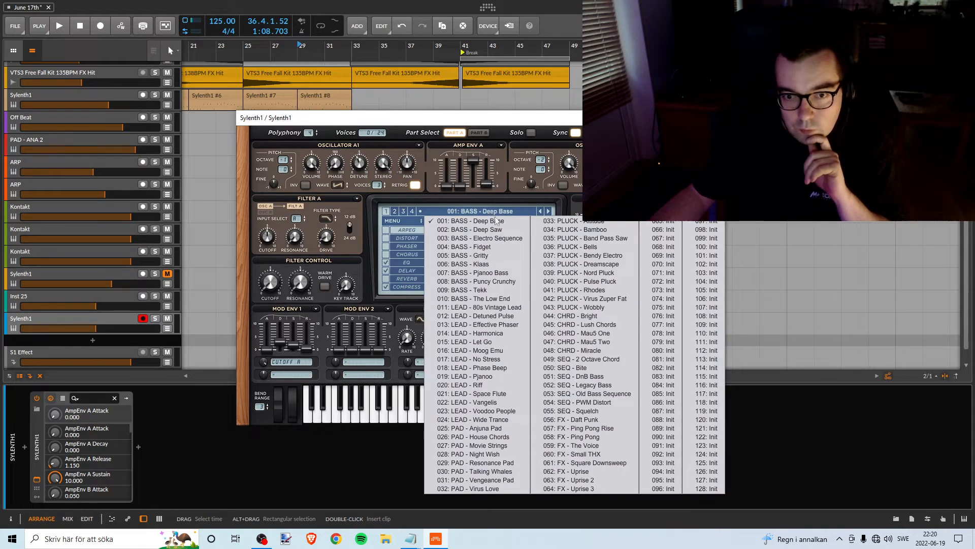
left_click(497, 428)
left_click(453, 420)
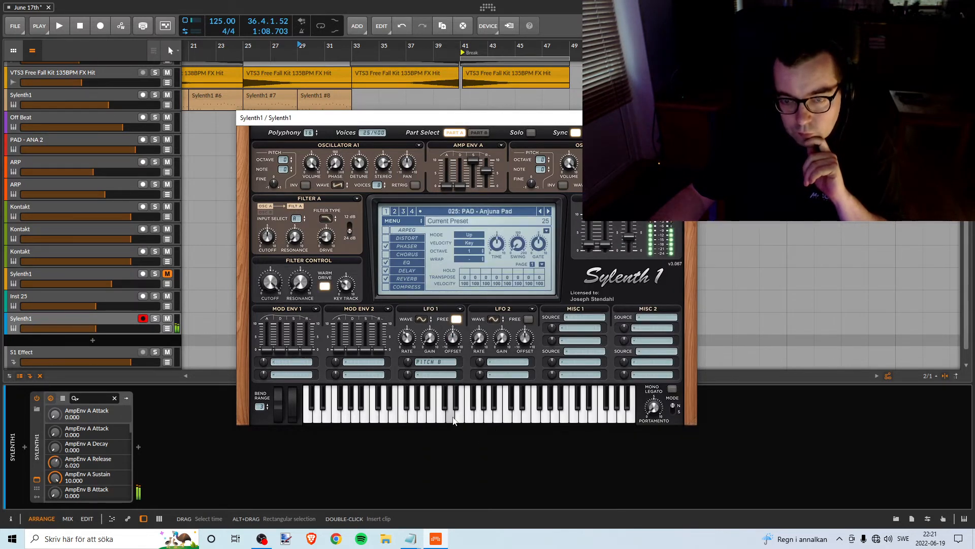
left_click(403, 417)
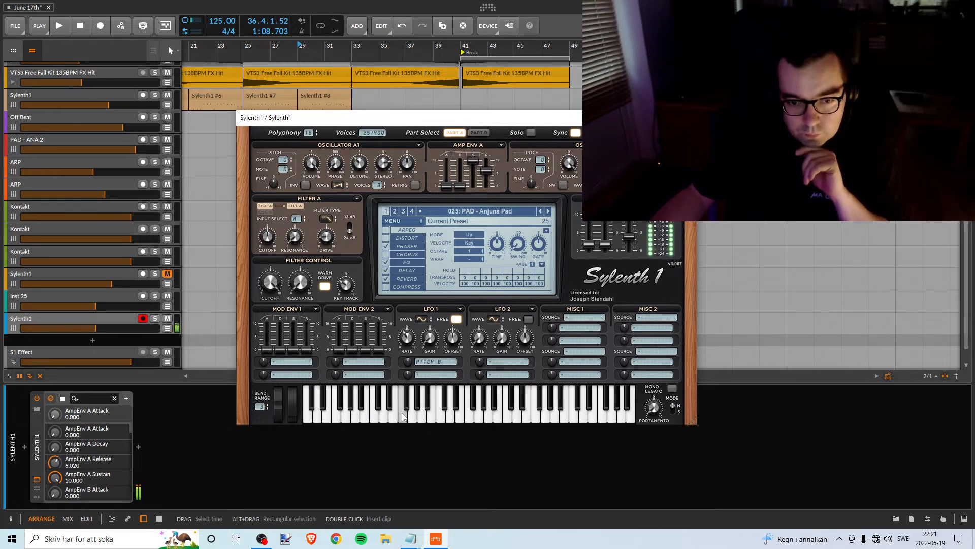
left_click(359, 421)
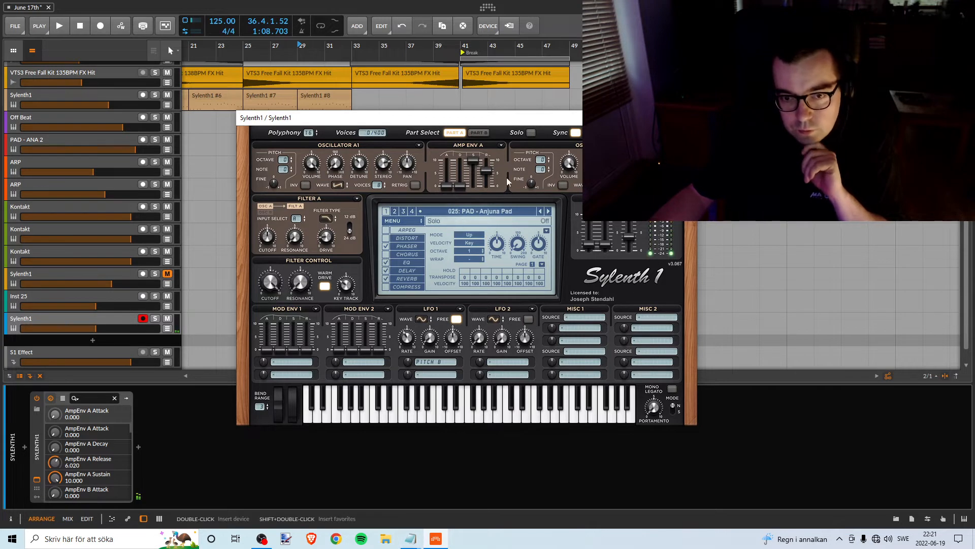
- Check the bank's name in Sylenth1's custom banks, and enter its creator's name in the untitled Anteckningar note
left_click(397, 223)
mouse_move(447, 240)
mouse_move(558, 251)
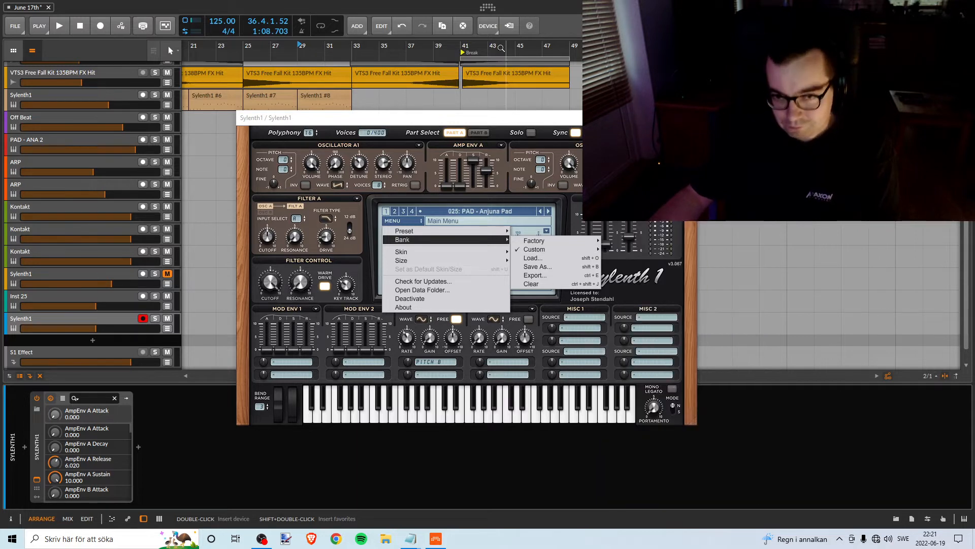
left_click(482, 118)
mouse_move(410, 539)
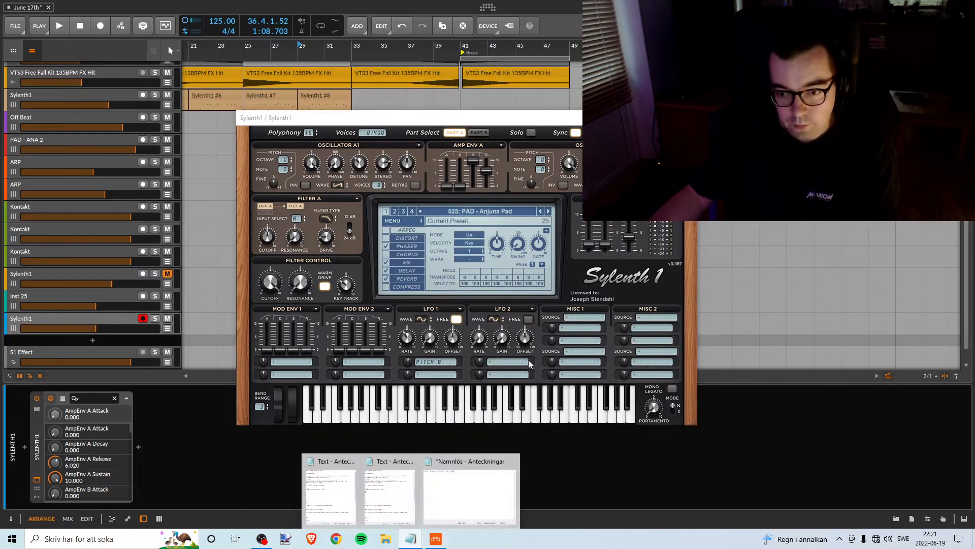
left_click(471, 480)
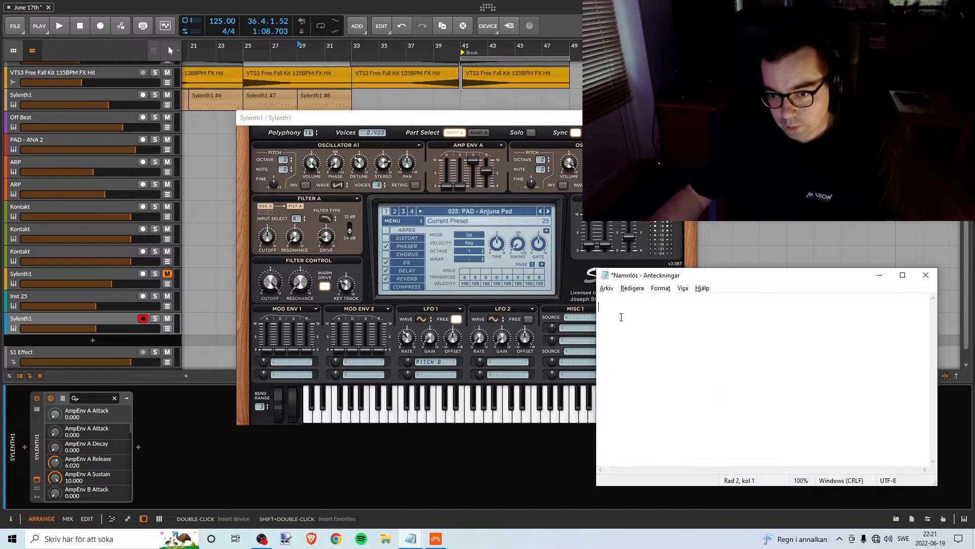
type("Adam van baker")
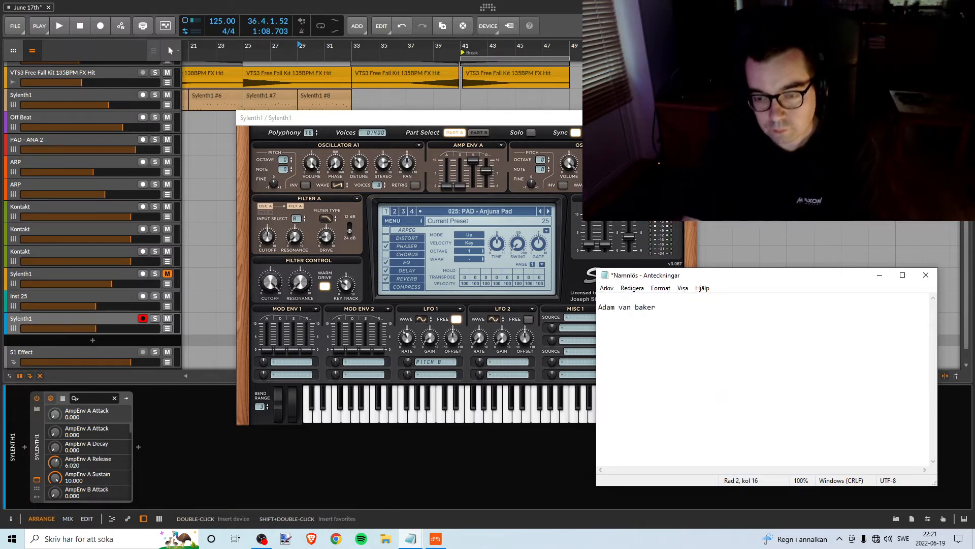
- Recheck the loaded bank's name among Sylenth1's custom banks, and continue the creator's name in the untitled Anteckningar note with "sylenth1"
left_click(404, 218)
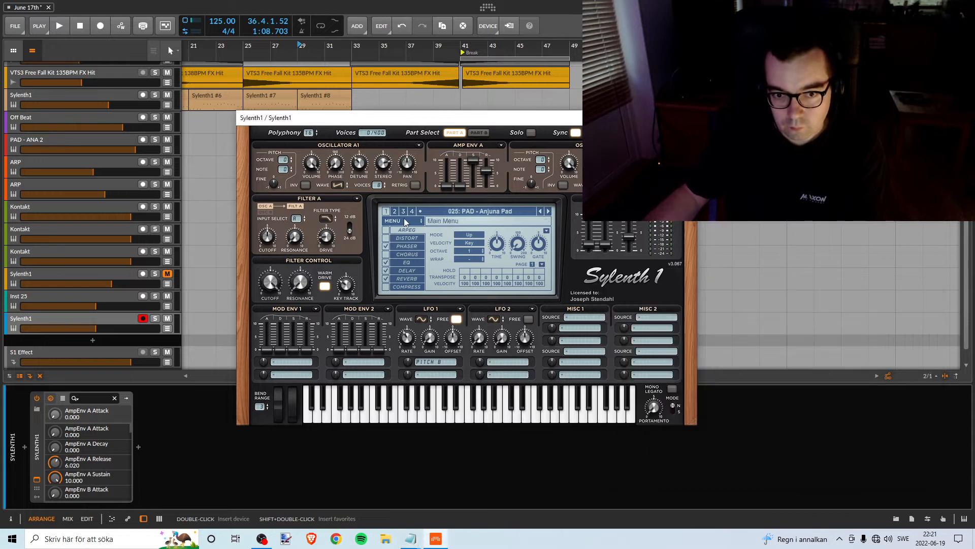
left_click(405, 221)
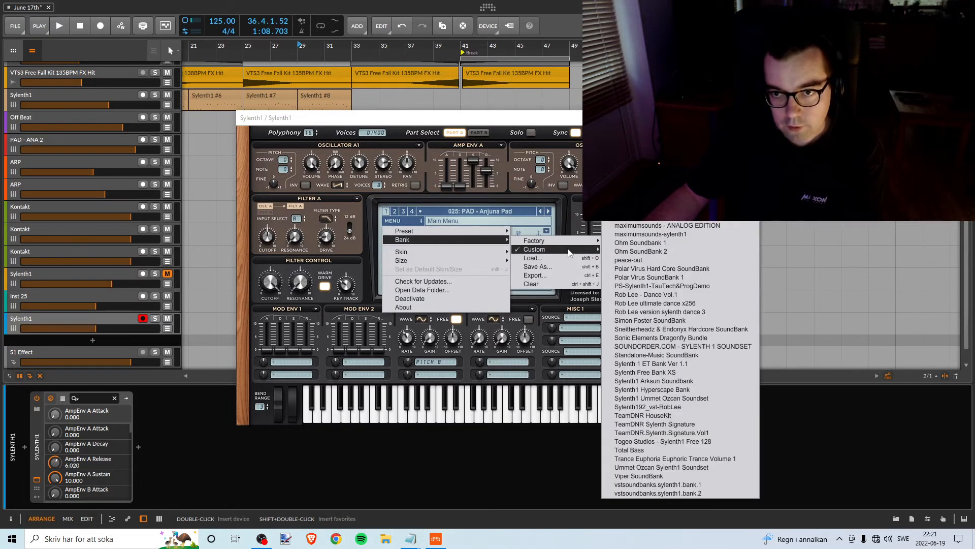
left_click(479, 130)
key("alt+Tab")
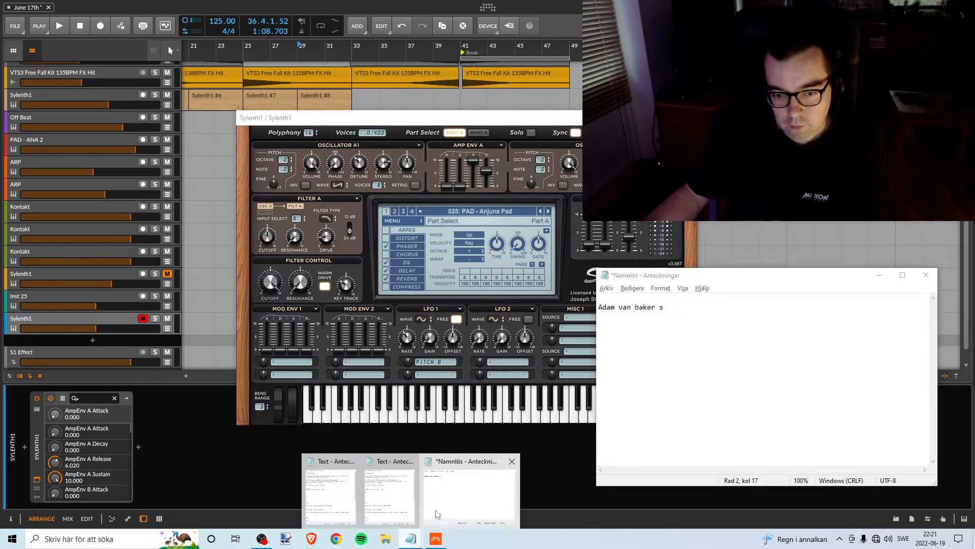
left_click(434, 492)
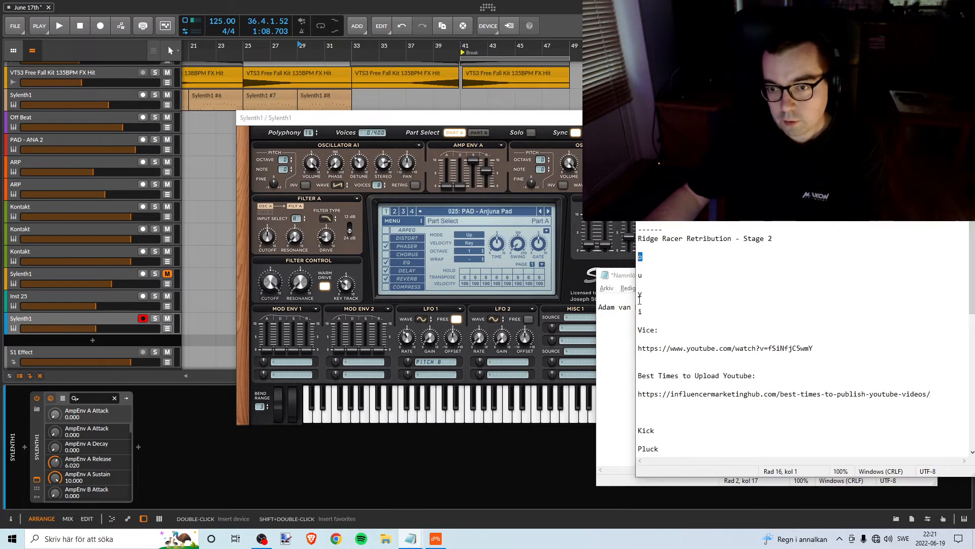
left_click_drag(646, 296, 634, 296)
left_click(622, 277)
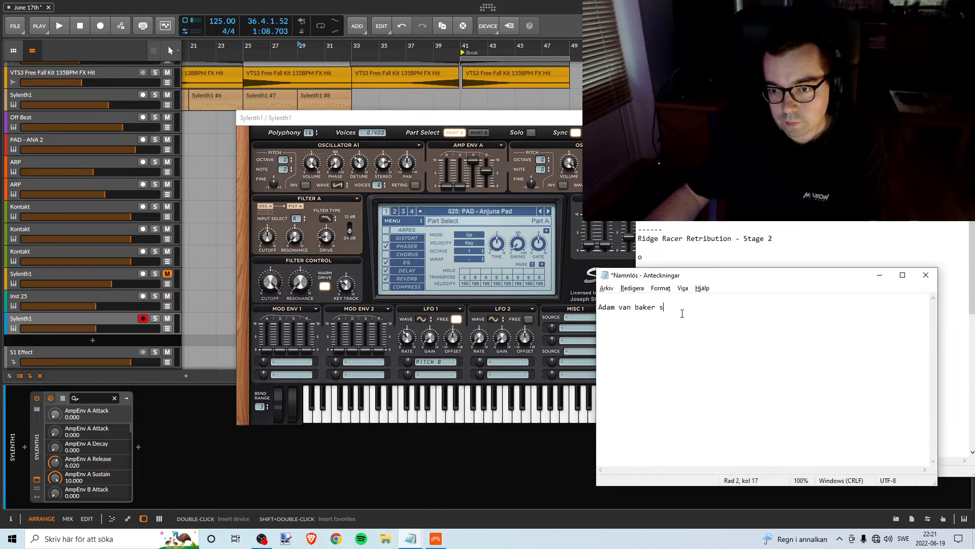
type("ylenth1 s")
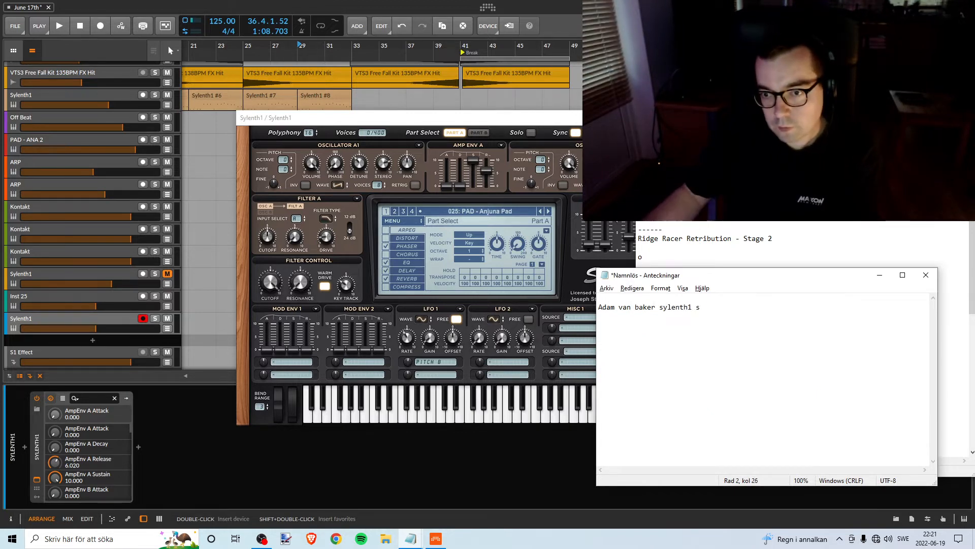
- Complete the sound bank's name in the untitled note with "soundset part 2"
key("alt+Tab")
left_click(609, 295)
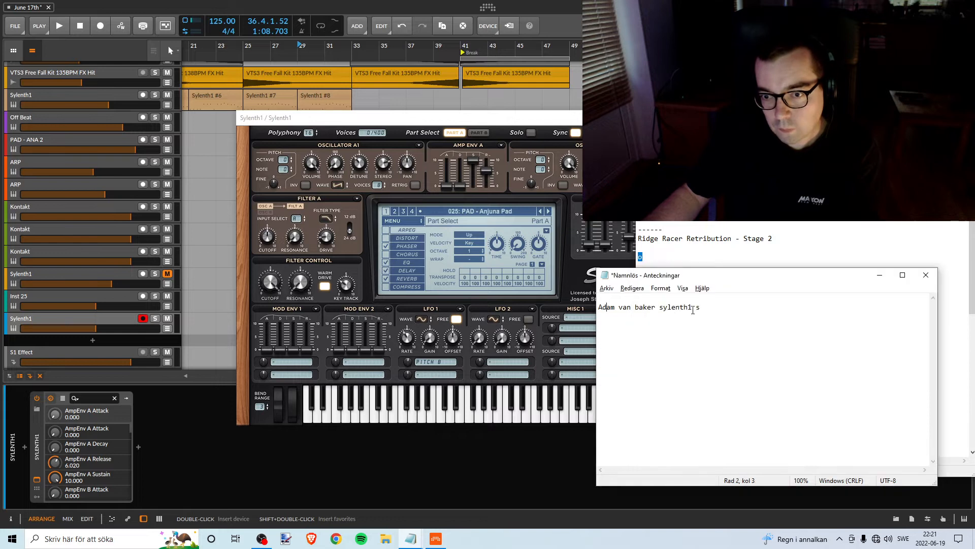
left_click(671, 230)
left_click(632, 292)
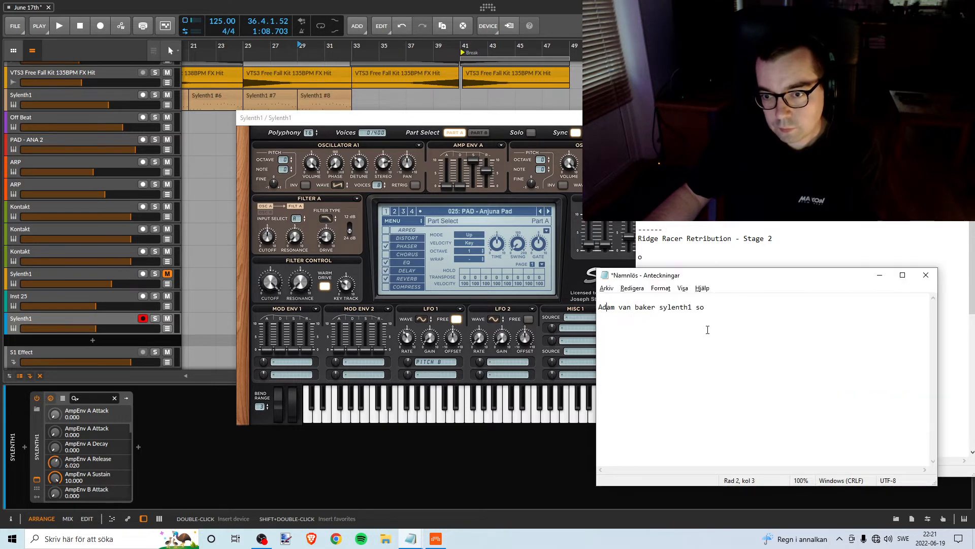
type("undset")
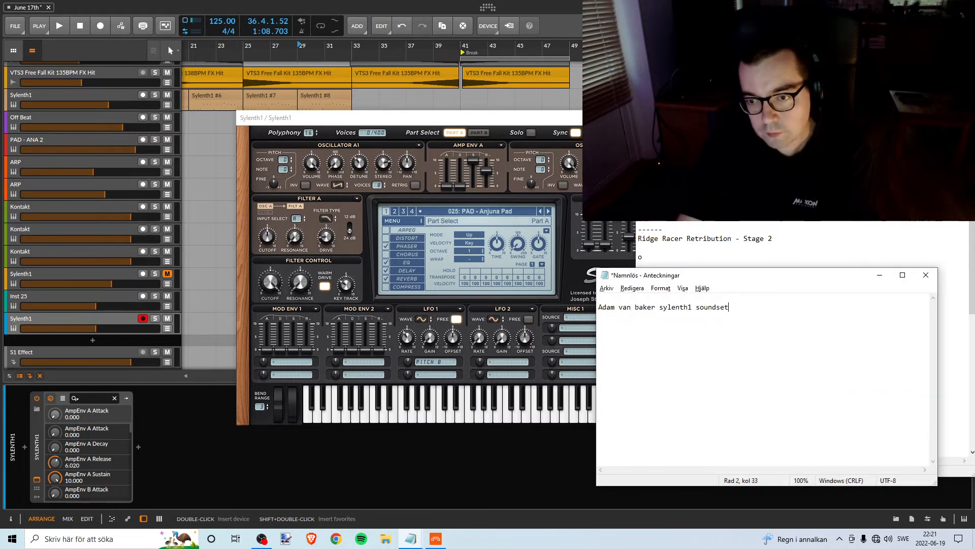
type(" part 2")
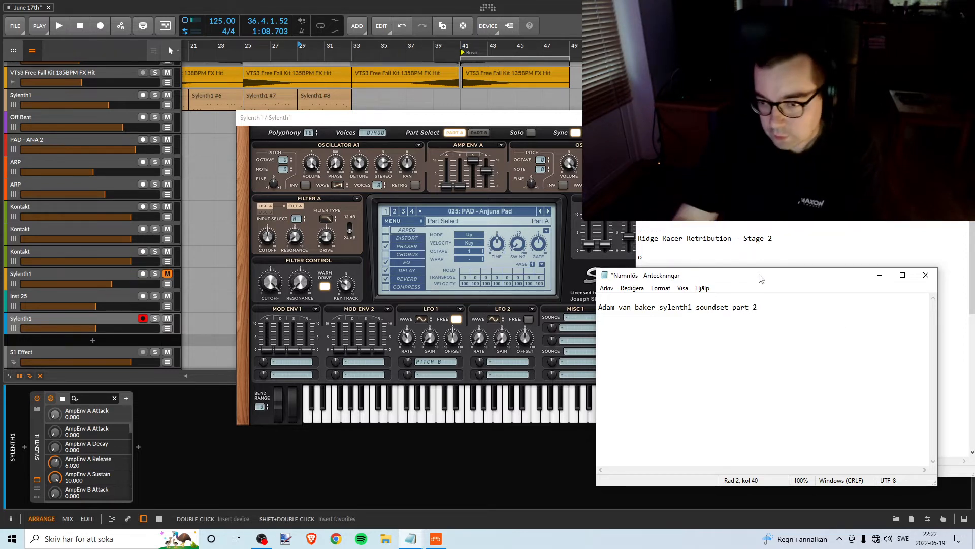
- End the sound bank's name in the note with a colon, and start a new line below it
key("Return")
key("Return")
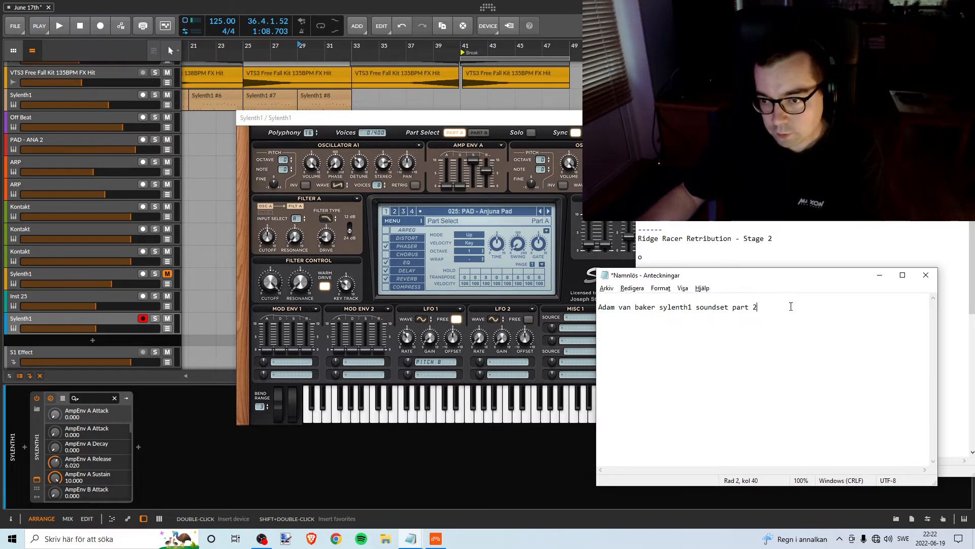
type("_")
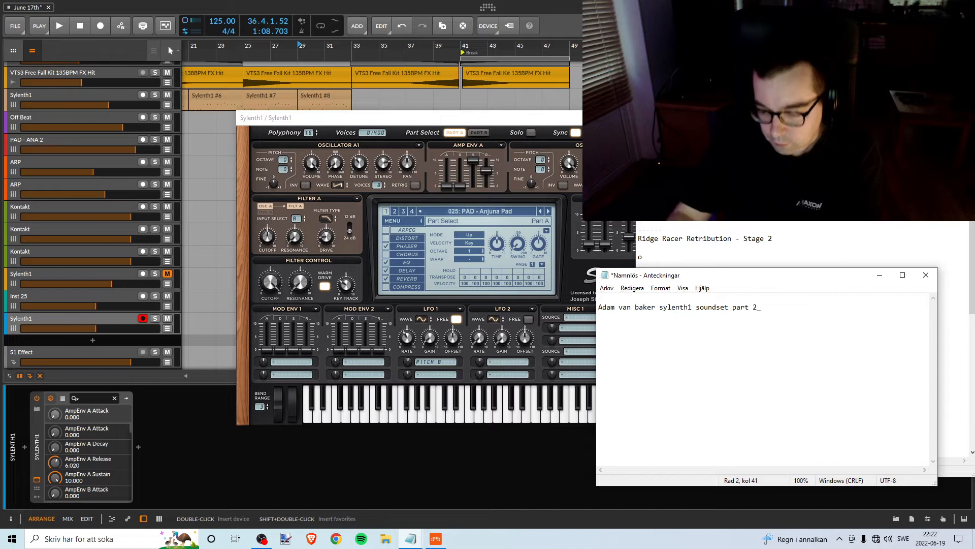
key("BackSpace")
type(":")
key("Return")
key("Return")
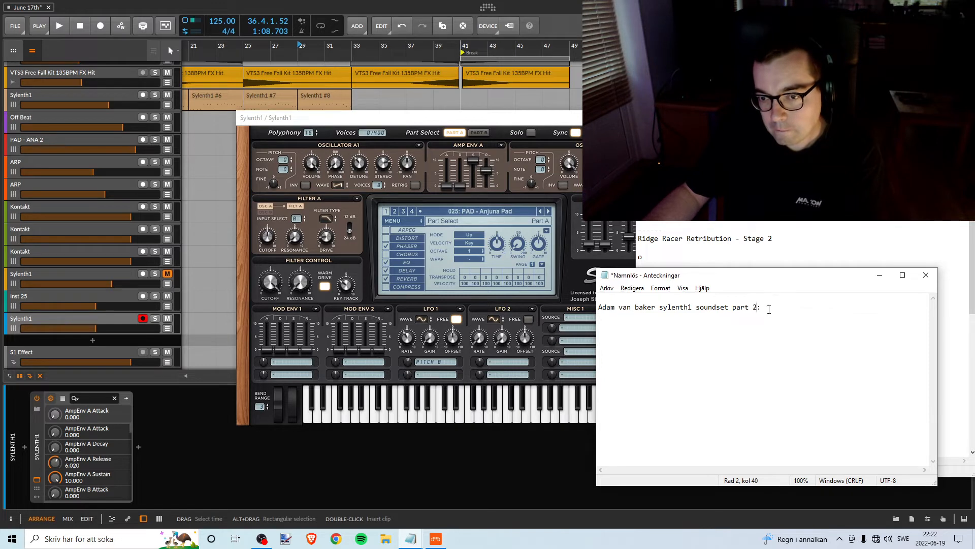
- Check the current preset's name in Sylenth1's preset list, and enter "PAD - Anjua Pad" below the bank's name in the note
left_click(458, 212)
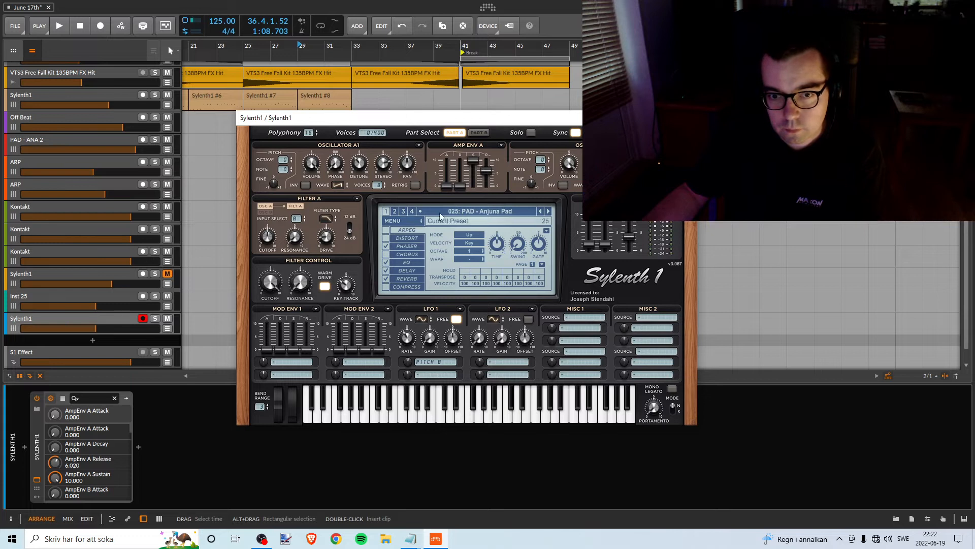
left_click(475, 212)
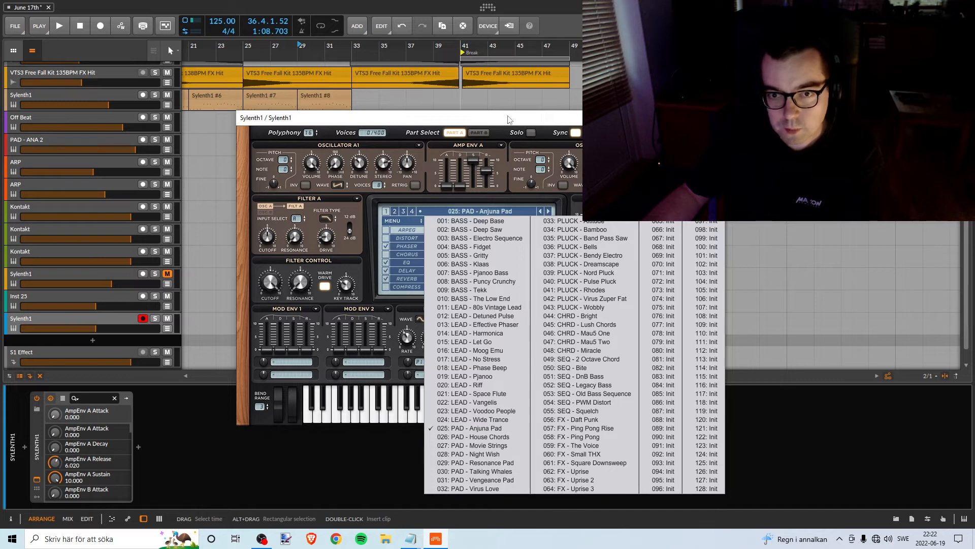
key("alt+Tab")
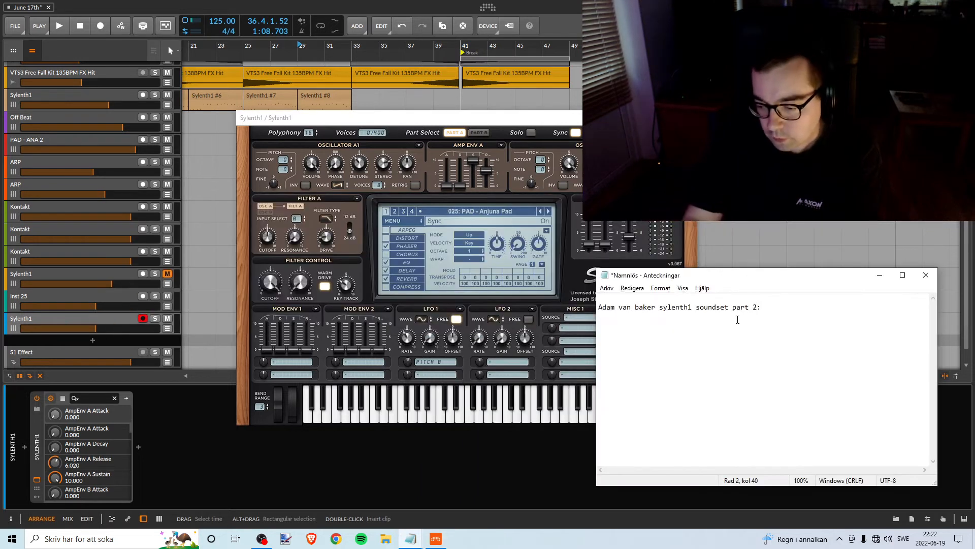
key("Return")
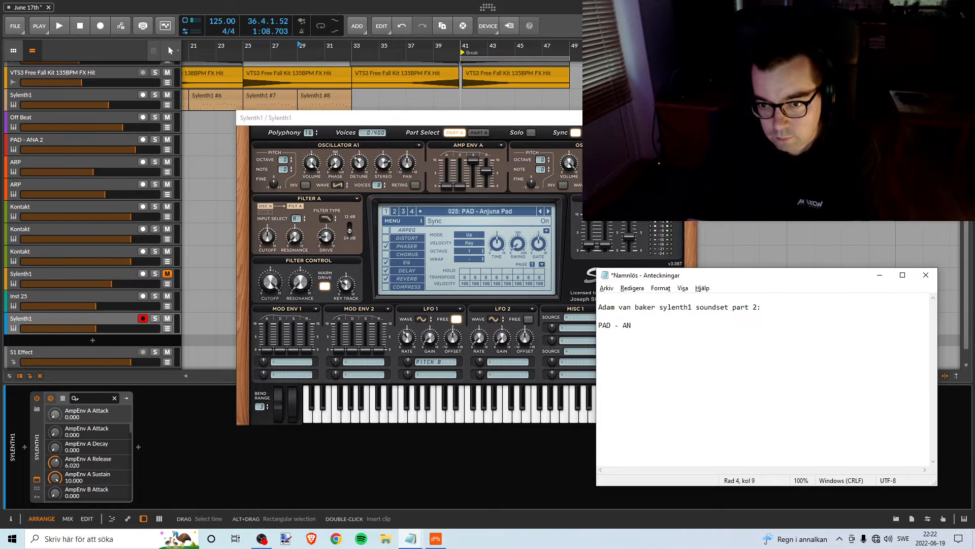
type("PAD - Anj")
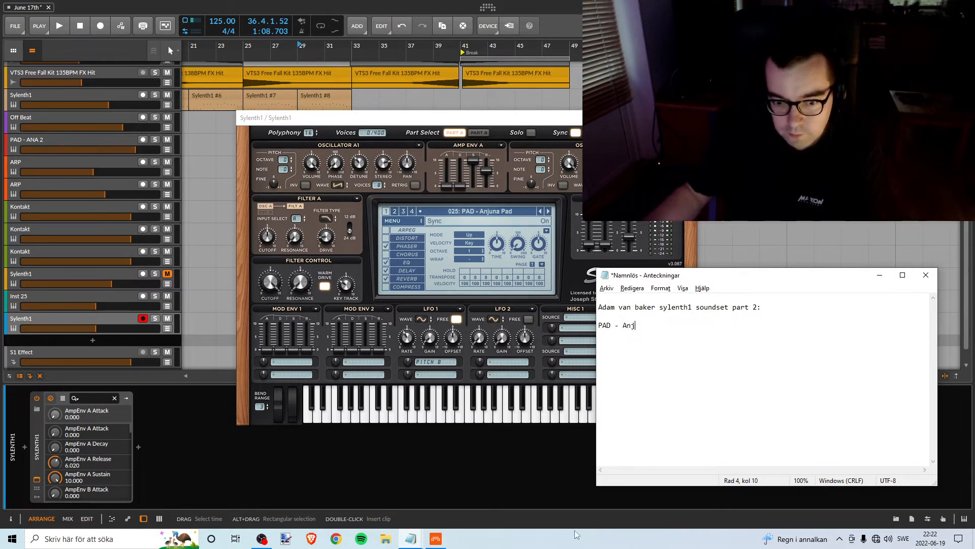
mouse_move(428, 541)
left_click(394, 488)
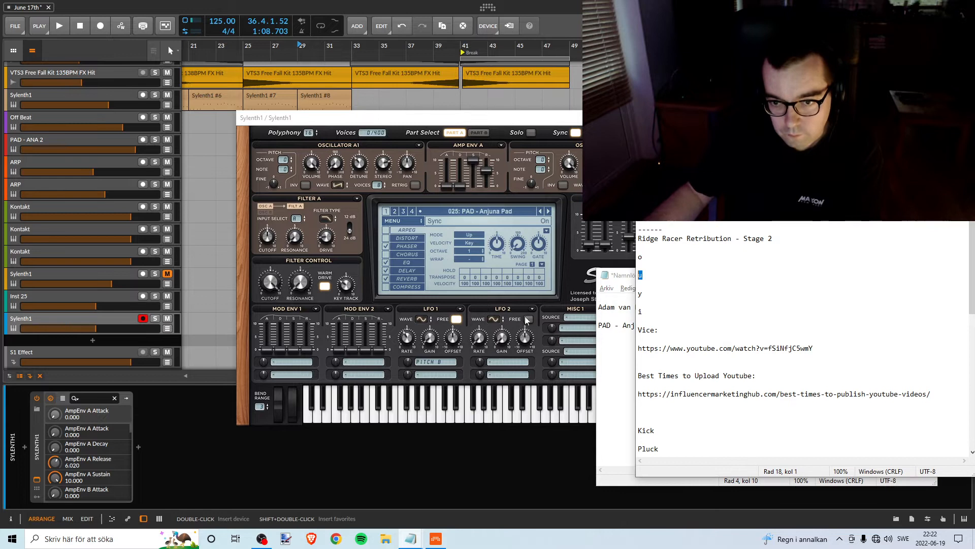
left_click(619, 354)
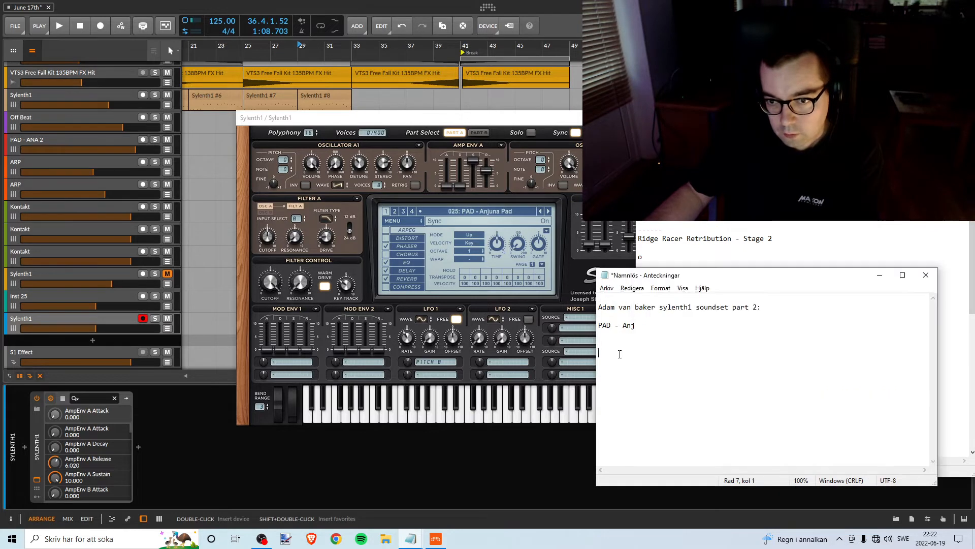
type("Pad")
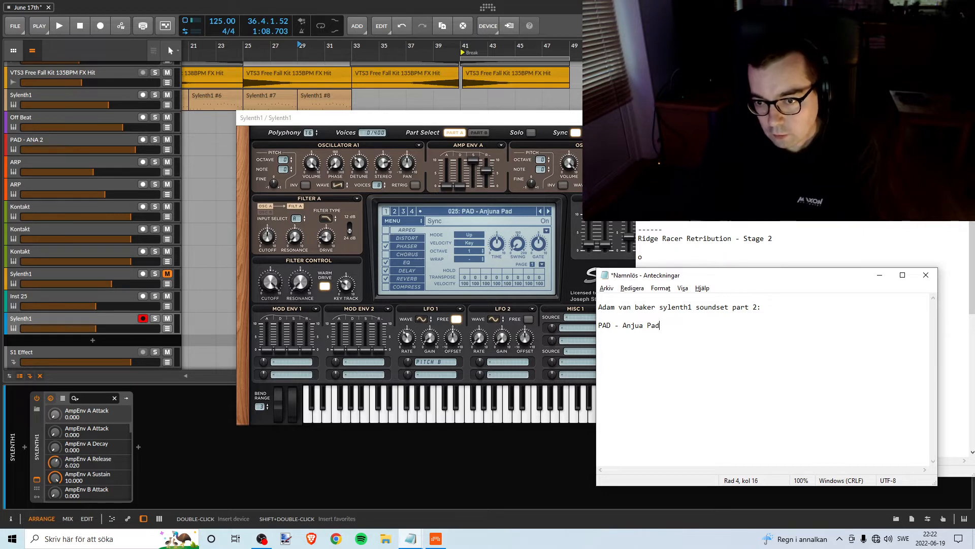
key("Return")
key("Return")
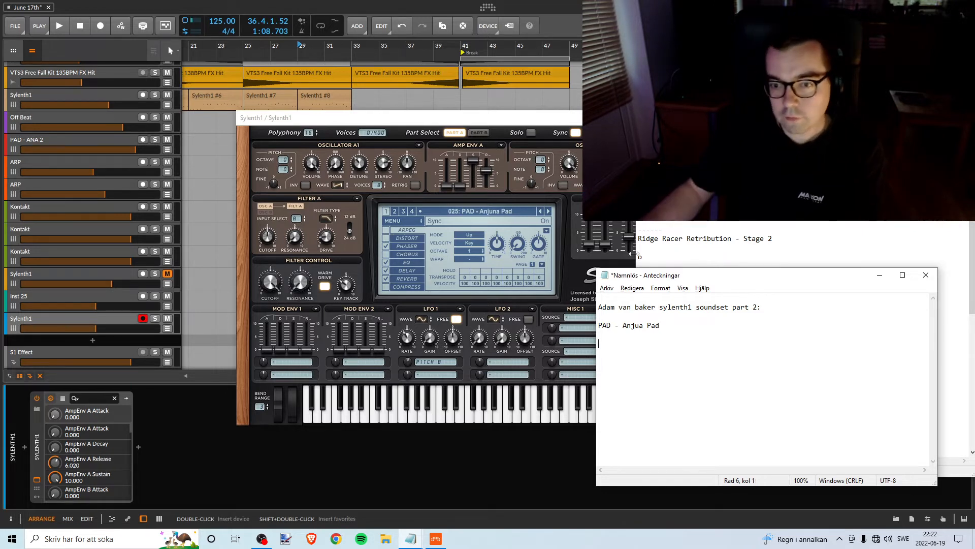
- Switch back to Sylenth1, load the preset 026: PAD - House Chords, and audition it on low, middle and high notes
left_click(538, 115)
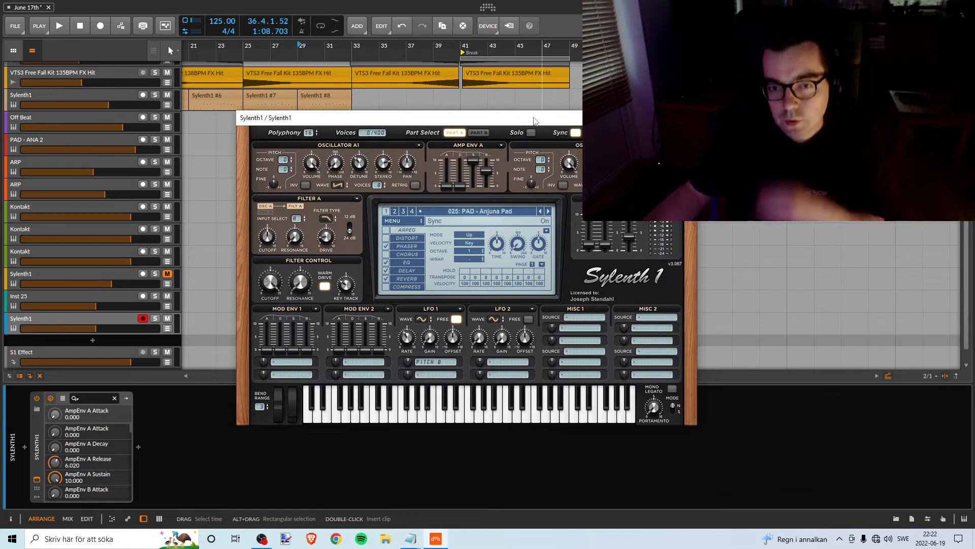
left_click(475, 211)
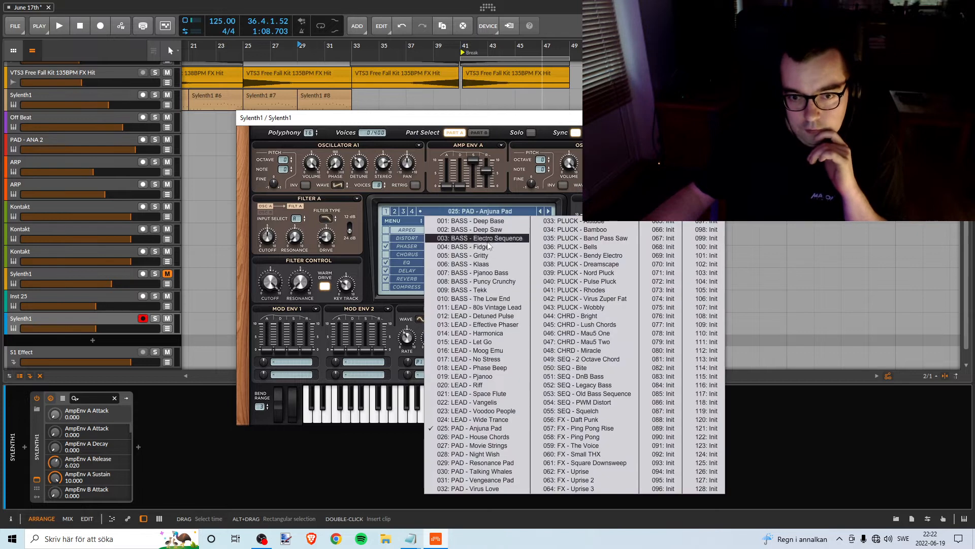
left_click(495, 437)
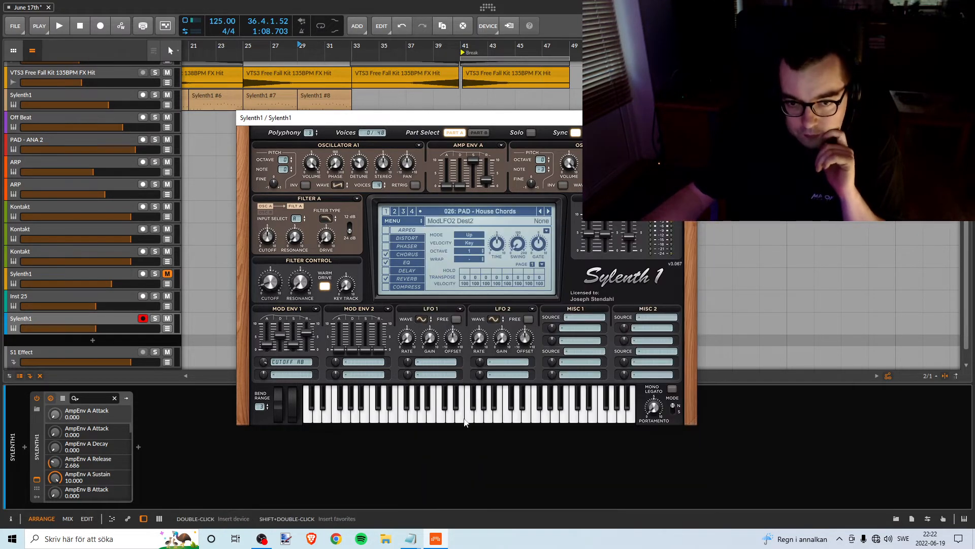
left_click(444, 424)
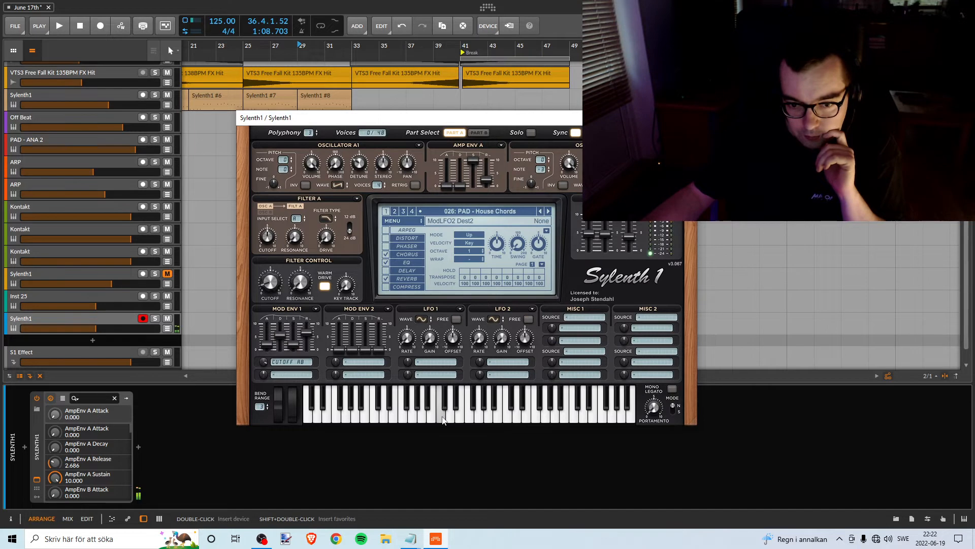
left_click(405, 417)
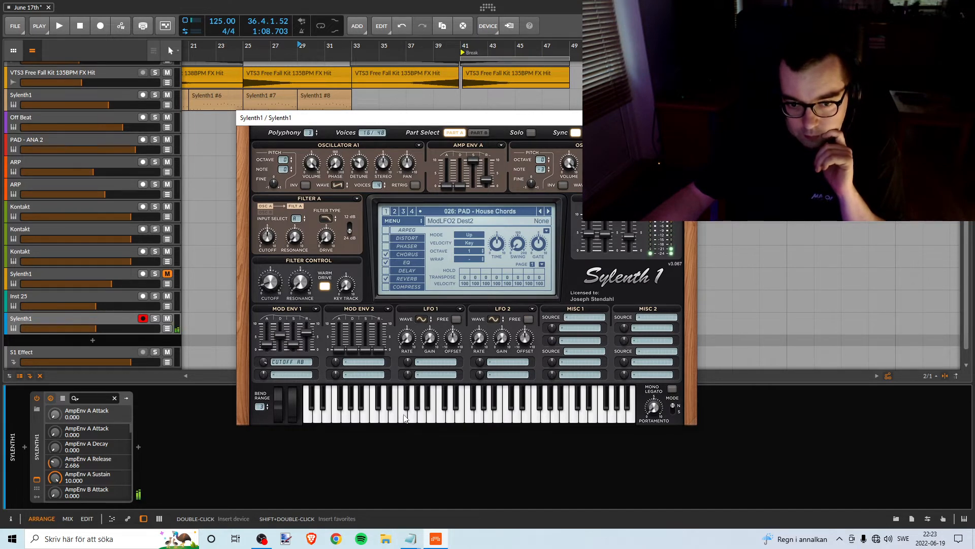
left_click(414, 417)
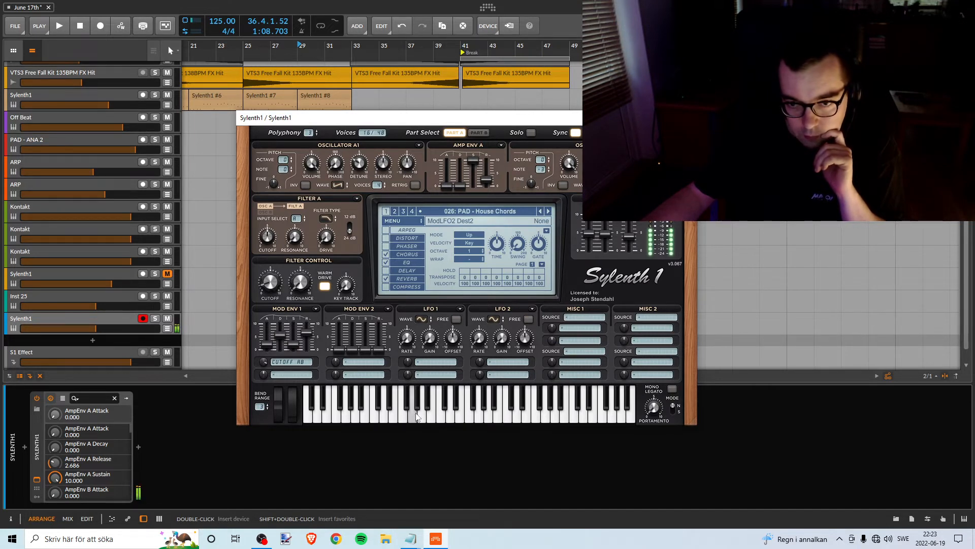
left_click(470, 417)
left_click(505, 418)
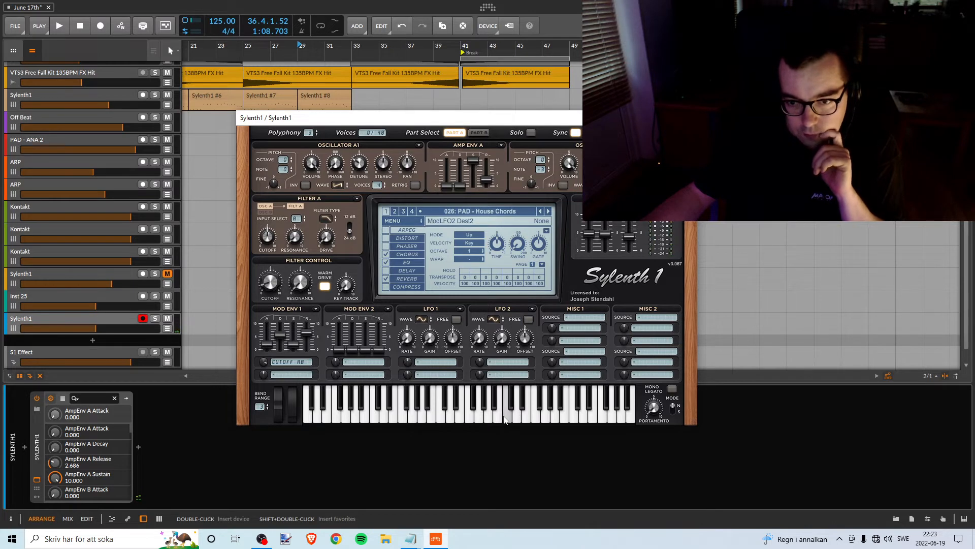
left_click(505, 418)
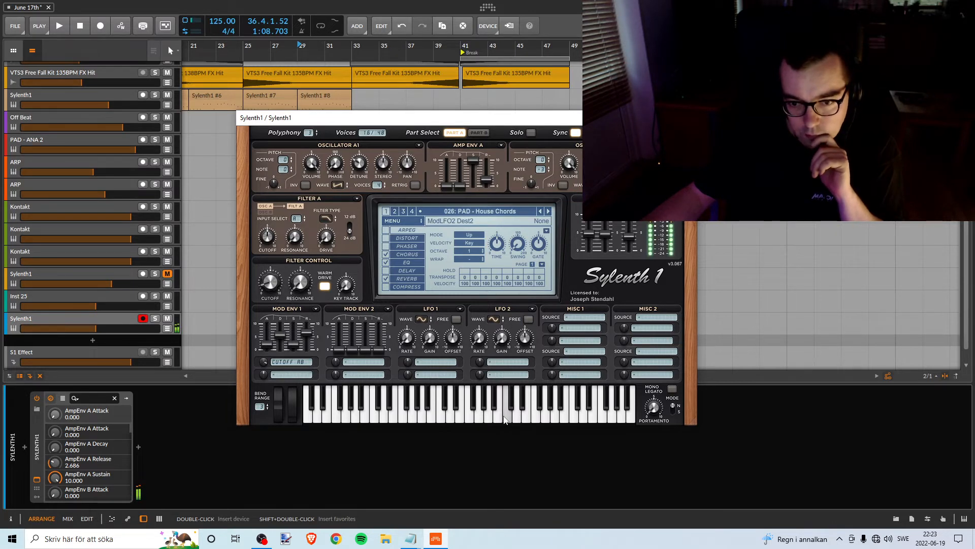
left_click(466, 417)
left_click(465, 419)
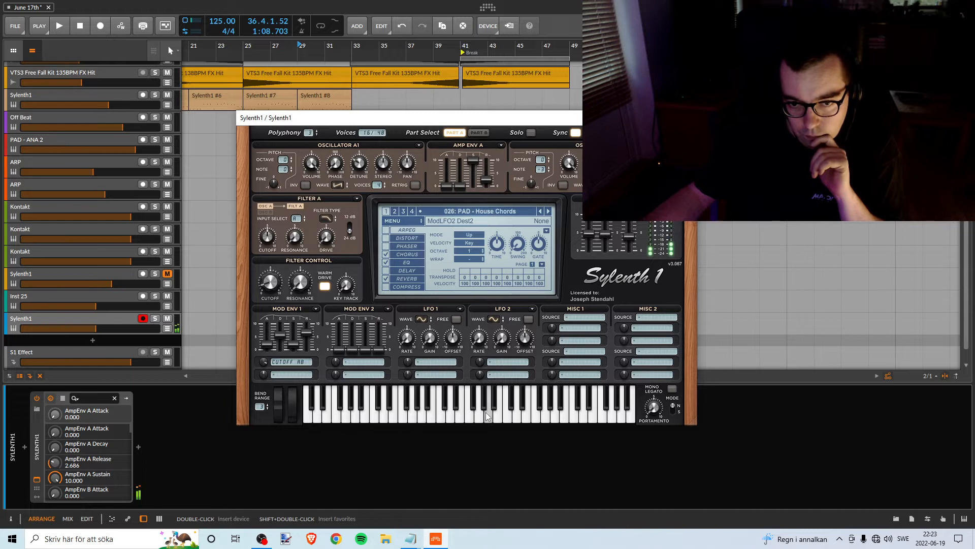
left_click(435, 420)
left_click(439, 420)
left_click(445, 416)
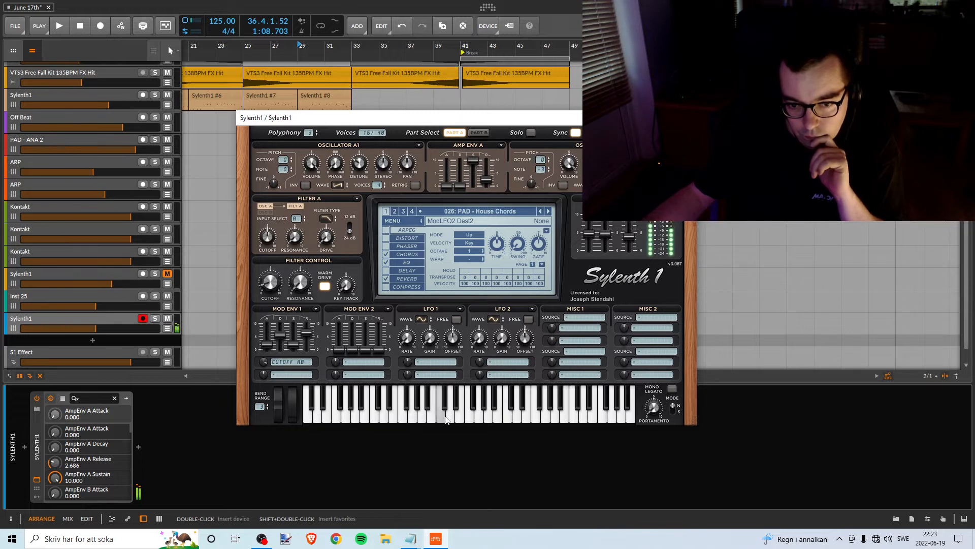
left_click(445, 417)
- Turn on the arpeggiator for the House Chords preset, and audition it on several mid-range notes
left_click(386, 230)
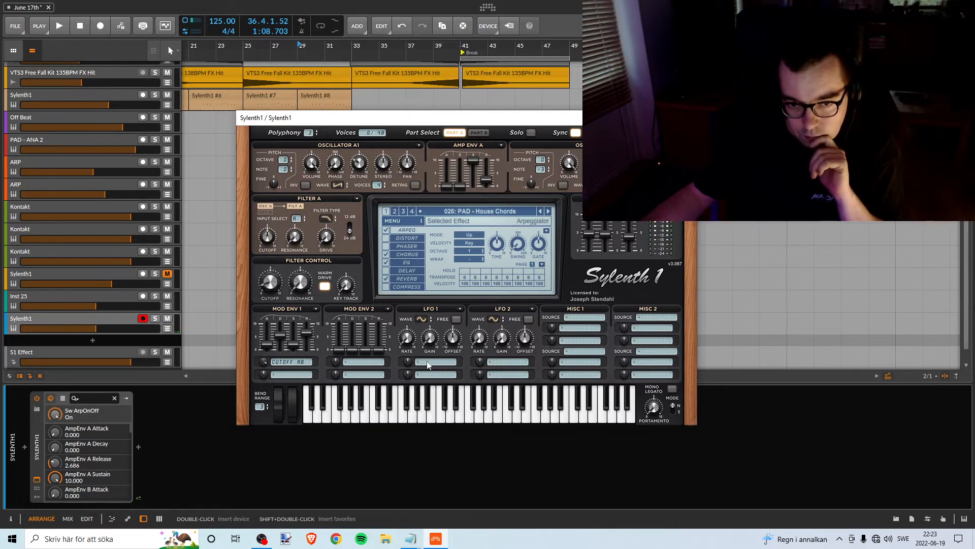
left_click(461, 419)
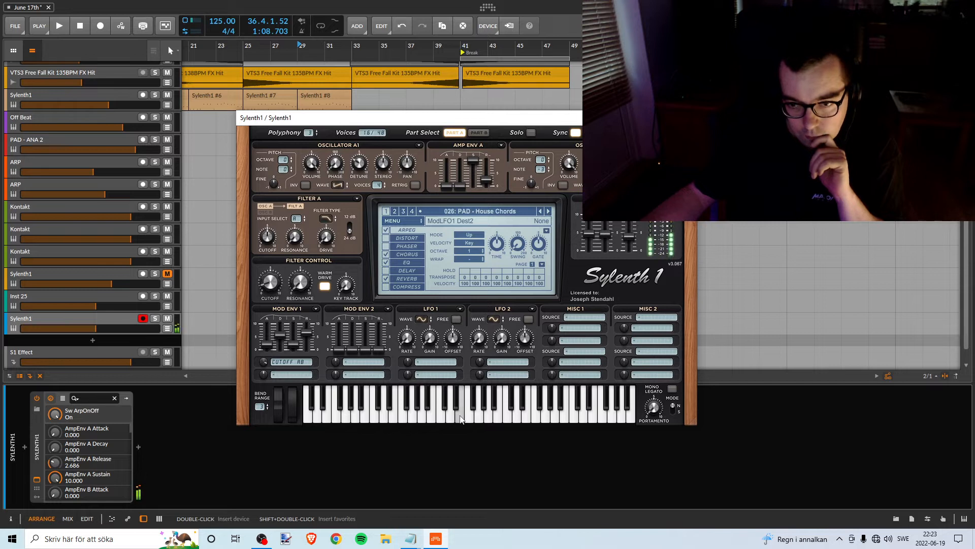
left_click(455, 421)
left_click(440, 420)
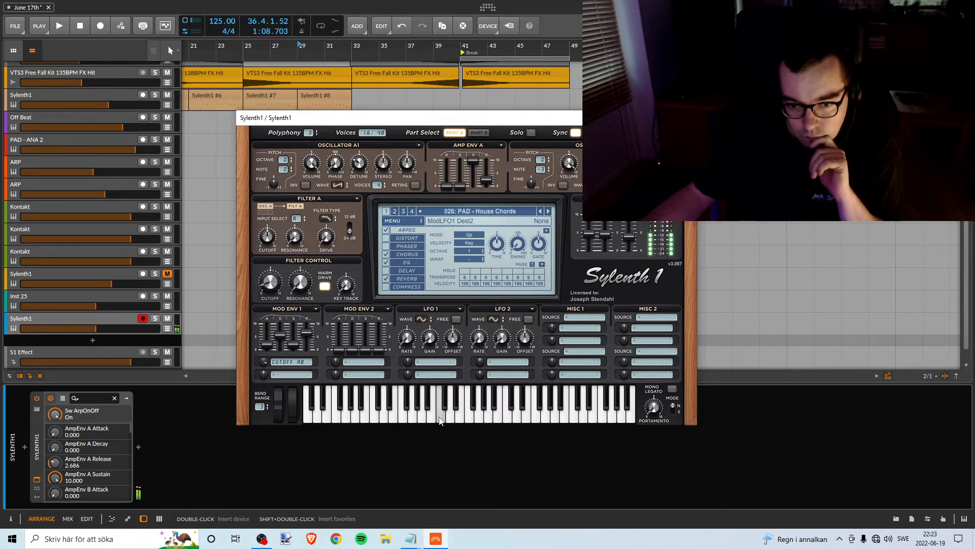
- Audition the arpeggiated House Chords preset on several lower notes, and turn its arpeggiator off
mouse_move(445, 415)
left_mouse_down()
mouse_move(455, 416)
mouse_move(428, 421)
left_mouse_up()
left_click(421, 421)
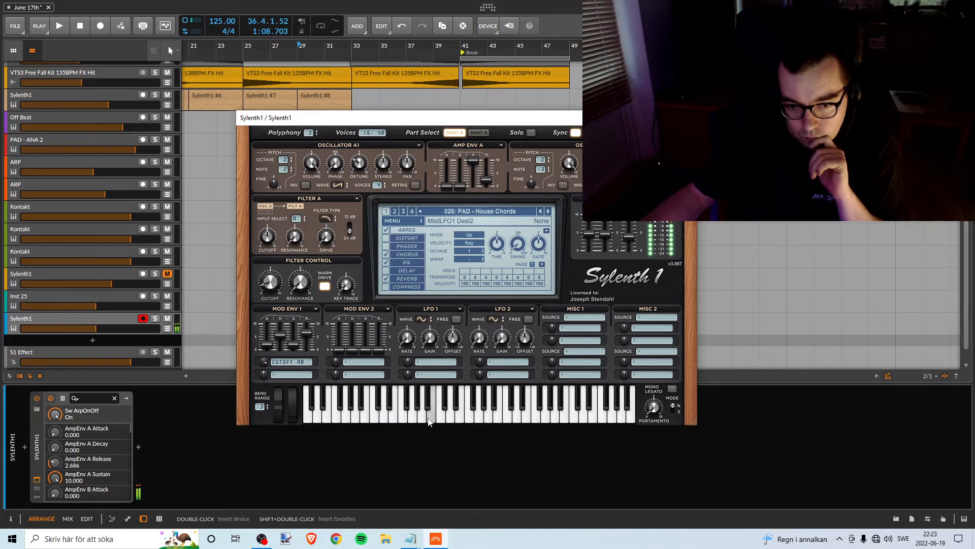
left_click(405, 421)
left_click(386, 420)
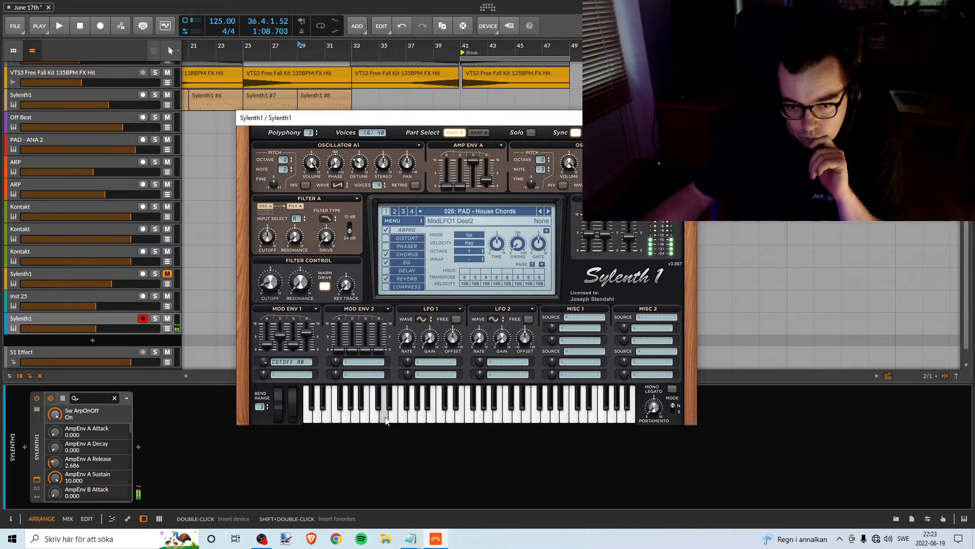
left_click(386, 230)
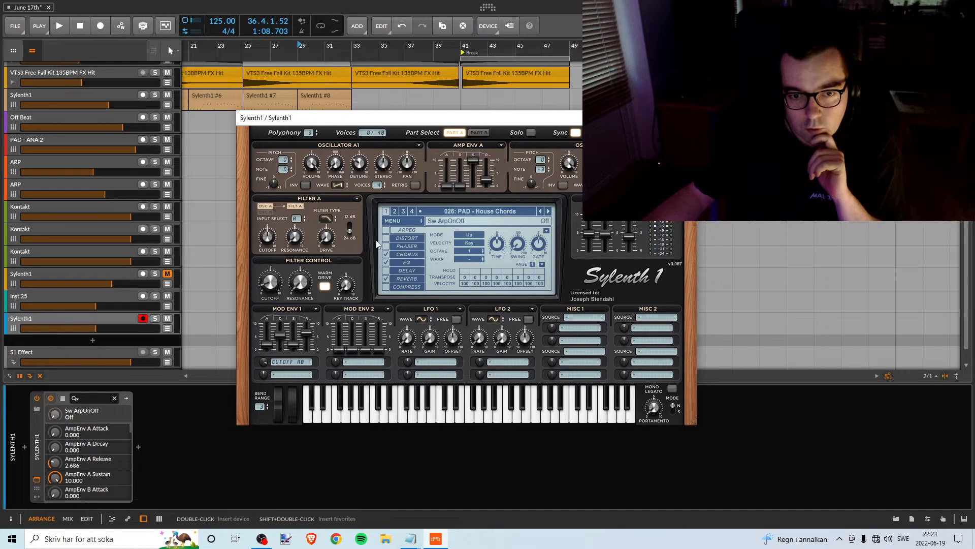
- Load the preset 027: PAD - Movie Strings, and audition it on several low, middle and high notes
left_click(549, 216)
left_click(448, 417)
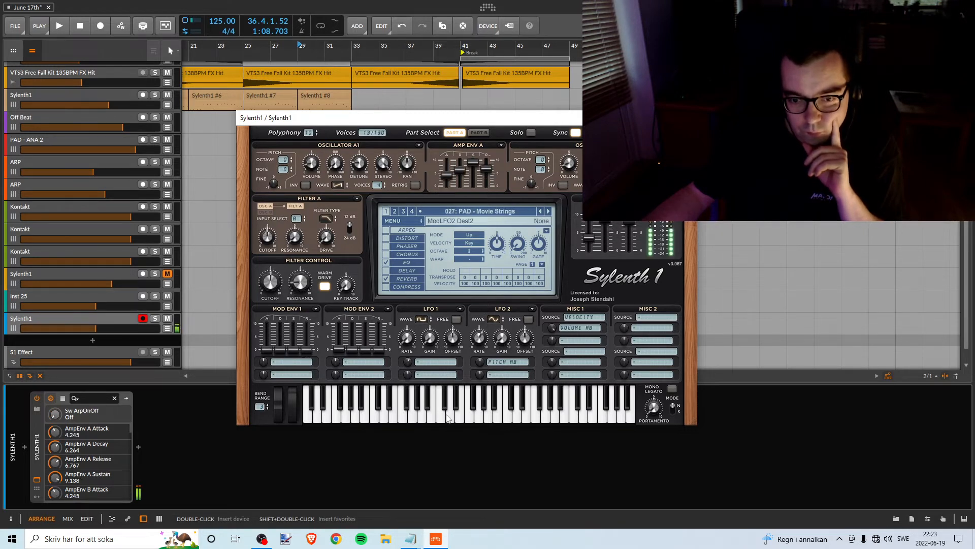
left_click(422, 417)
left_click(401, 421)
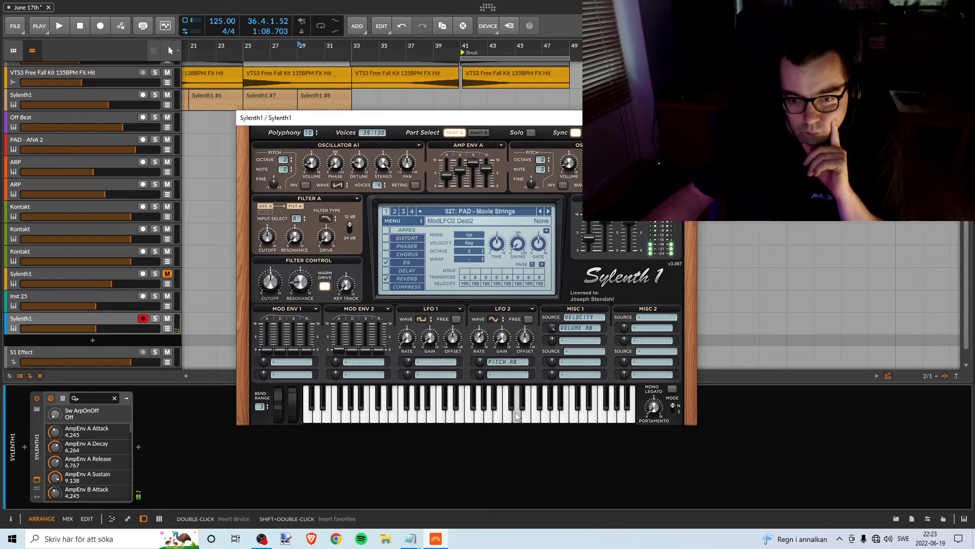
left_click_drag(515, 413, 468, 415)
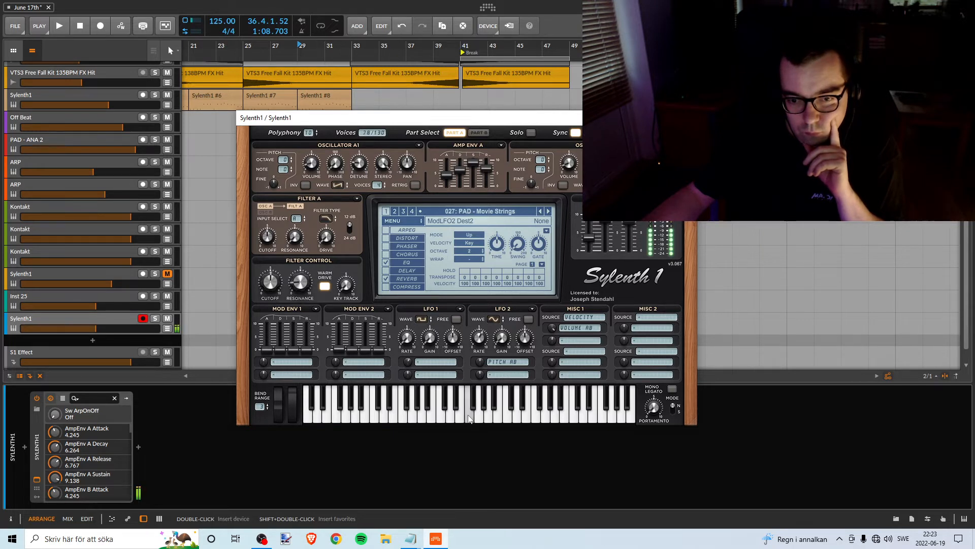
left_click(422, 416)
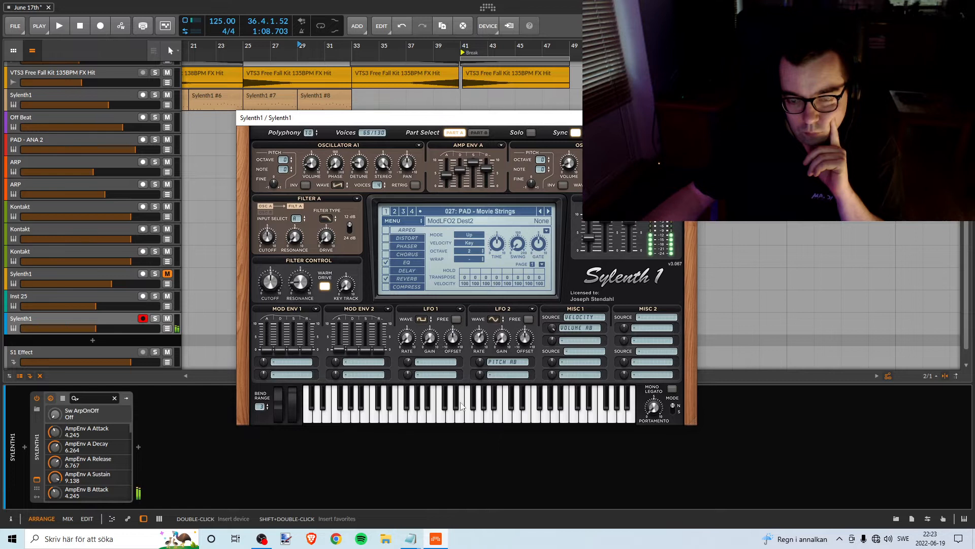
left_click(469, 414)
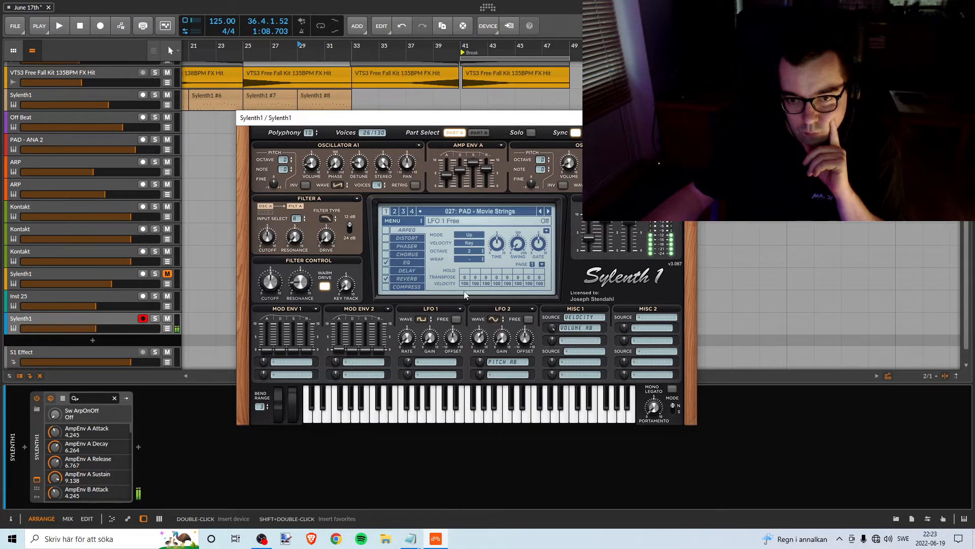
- Show Part B of the Movie Strings preset, set oscillator B1's voices to 0, and audition a note
left_click(484, 133)
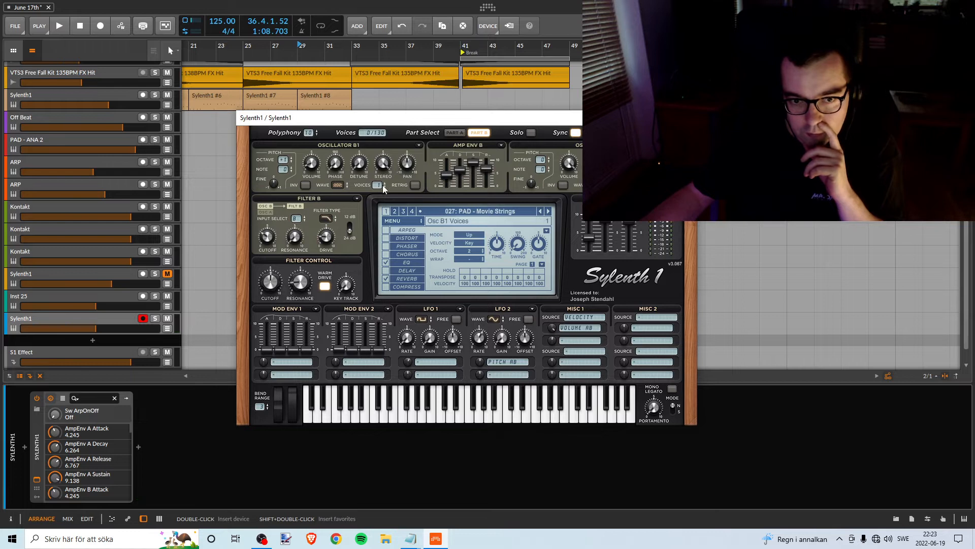
left_click(468, 420)
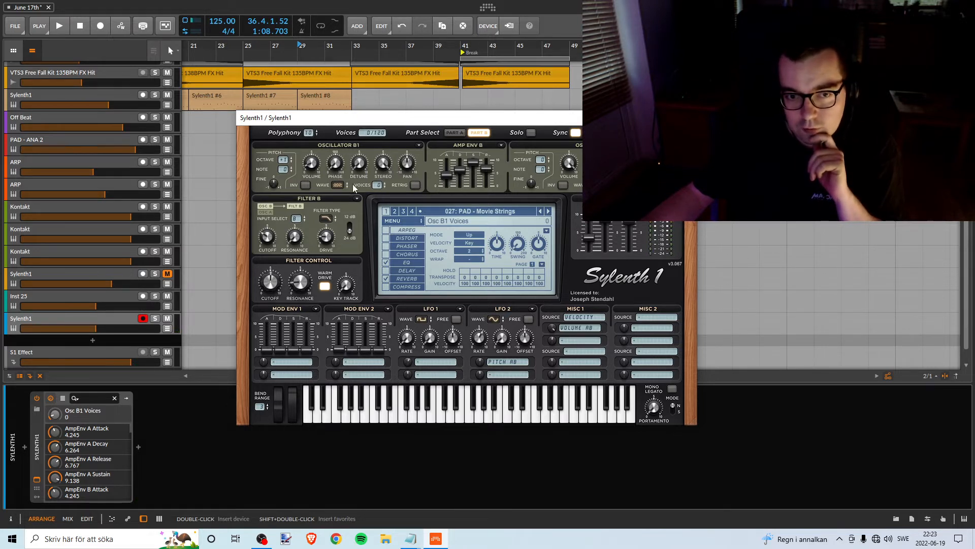
- Try the TriSaw waveform with 1 voice on oscillator B1, and audition it on a note
left_click(336, 184)
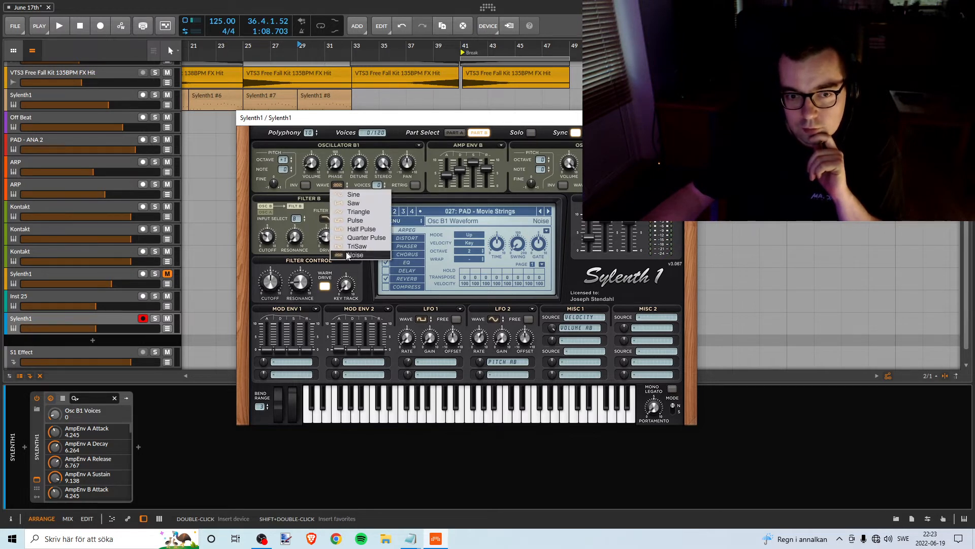
left_click(357, 245)
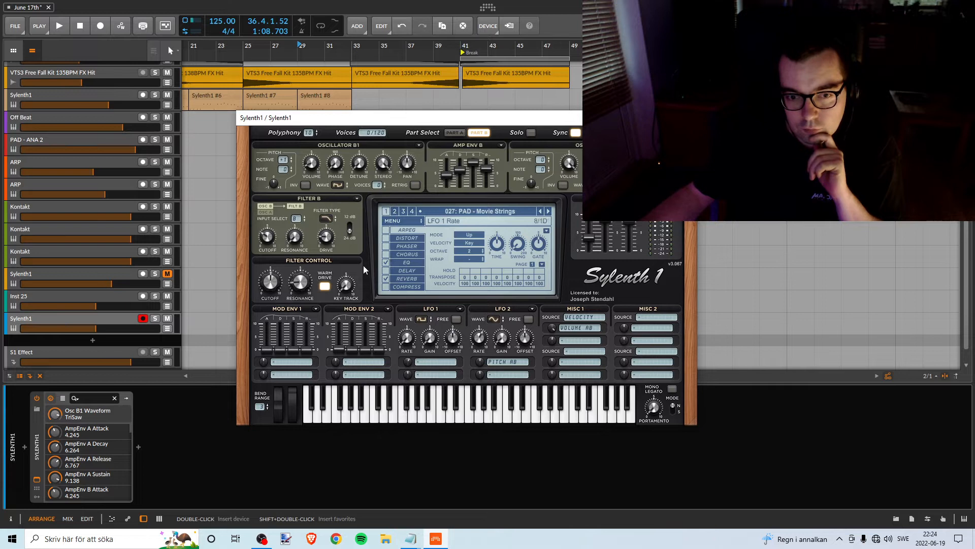
left_click(379, 187)
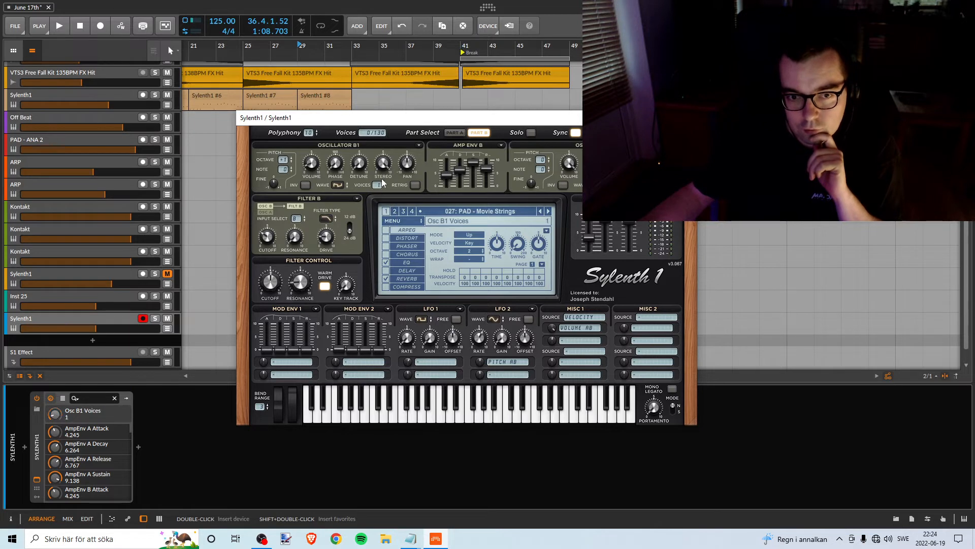
left_click(447, 421)
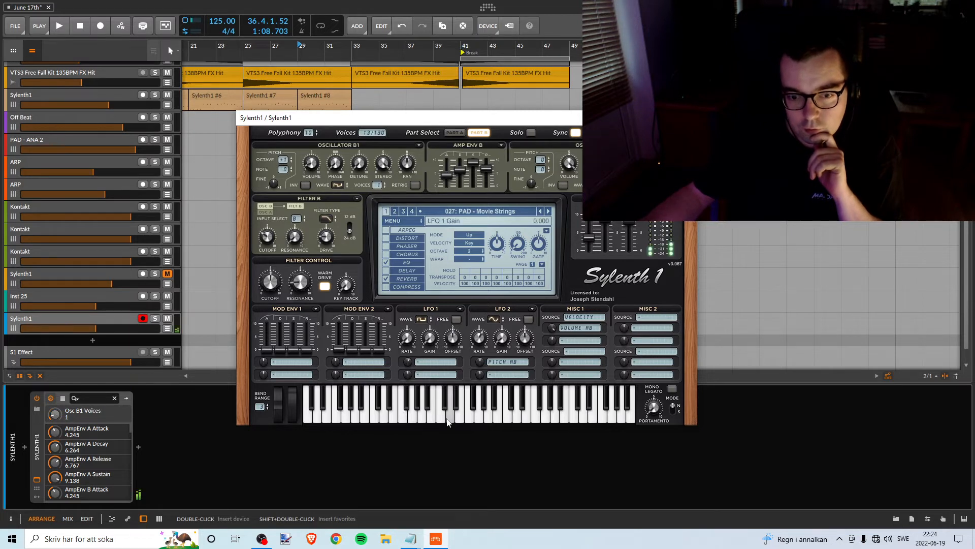
- Return oscillator B1 to the Noise waveform with 0 voices, audition two notes, and show Part A again
left_click(339, 185)
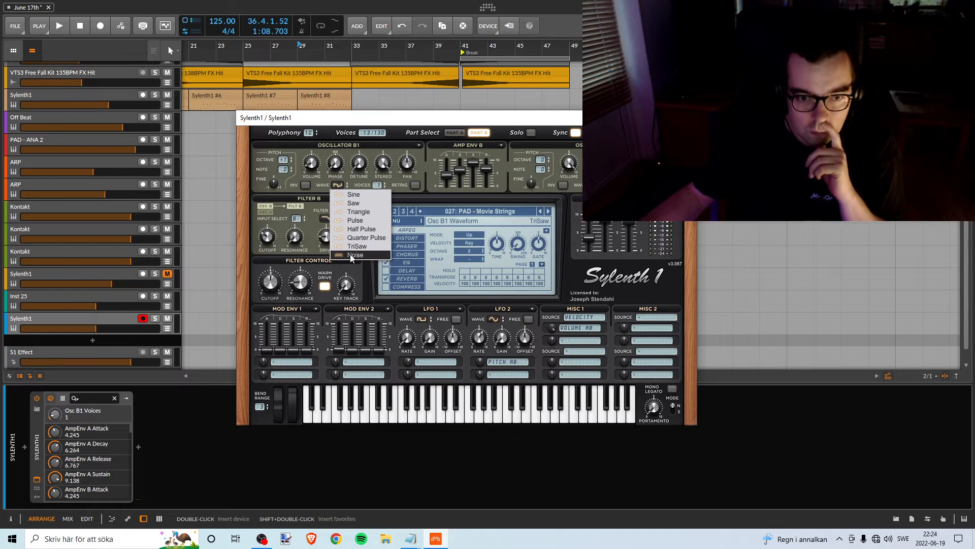
left_click(350, 255)
left_click_drag(377, 186, 379, 194)
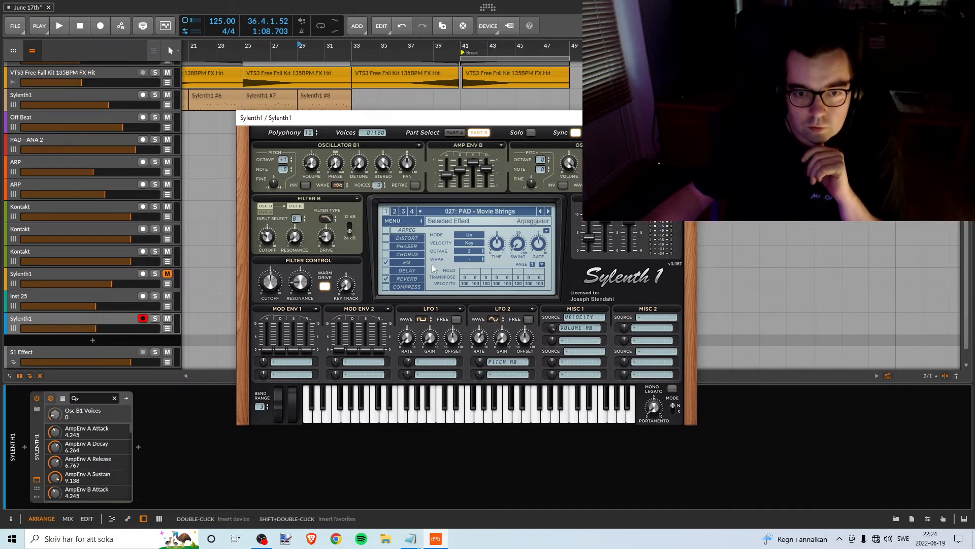
left_click(460, 416)
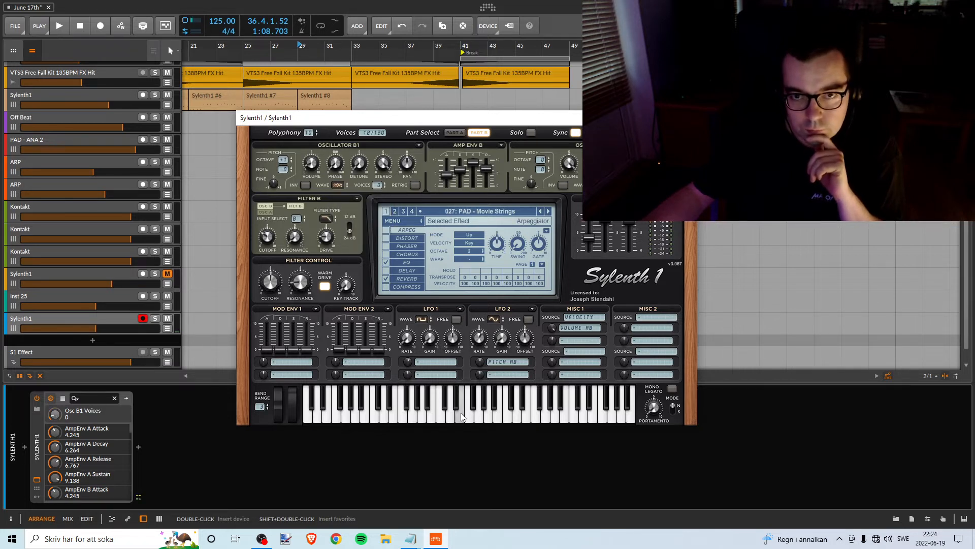
left_click(414, 411)
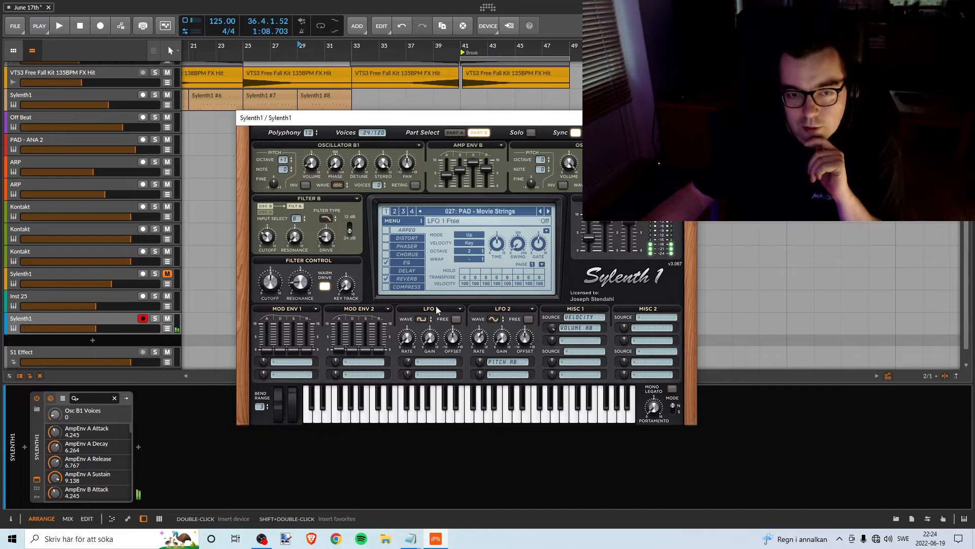
left_click(336, 187)
left_click(334, 188)
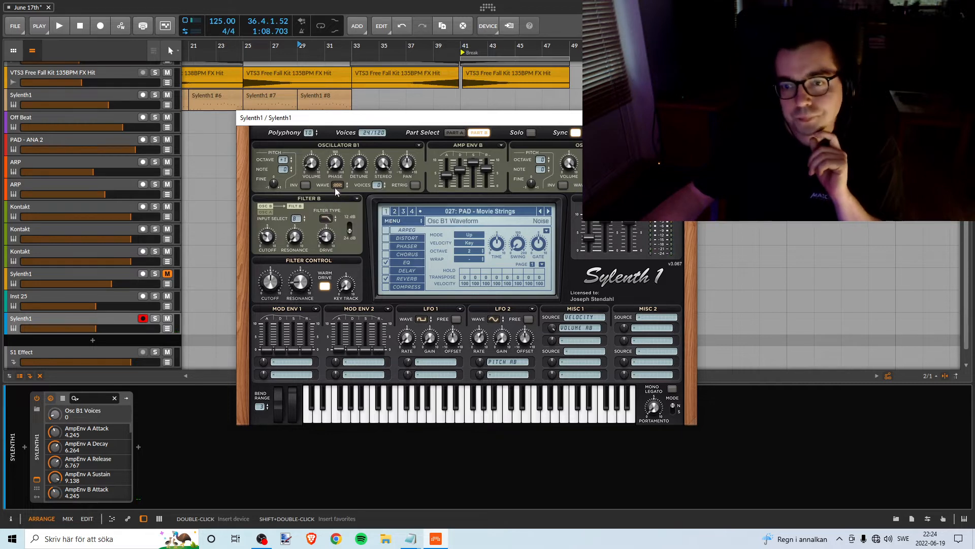
left_click(455, 133)
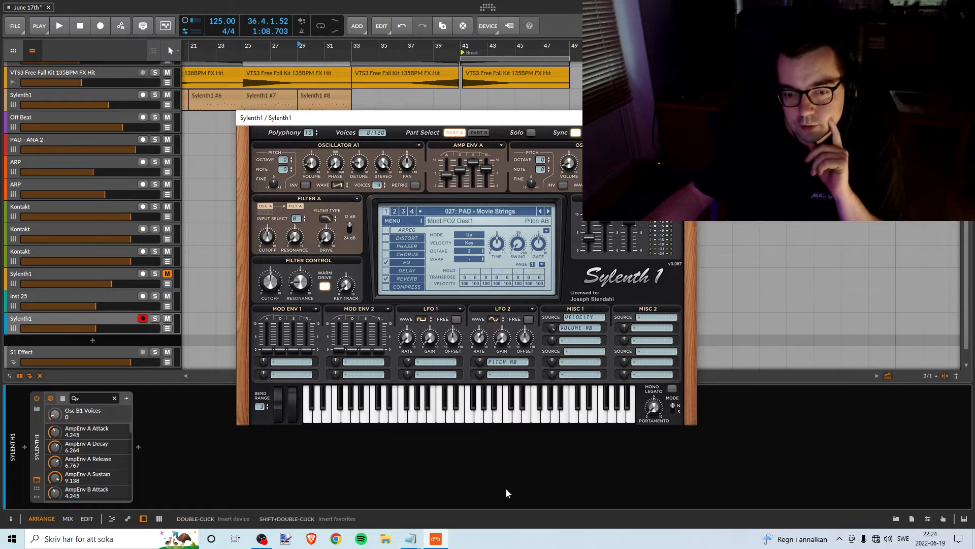
- Switch to the Notepad note listing the presets, and begin the entry "PAD - M" below the Anjua Pad line
mouse_move(414, 542)
left_click(445, 488)
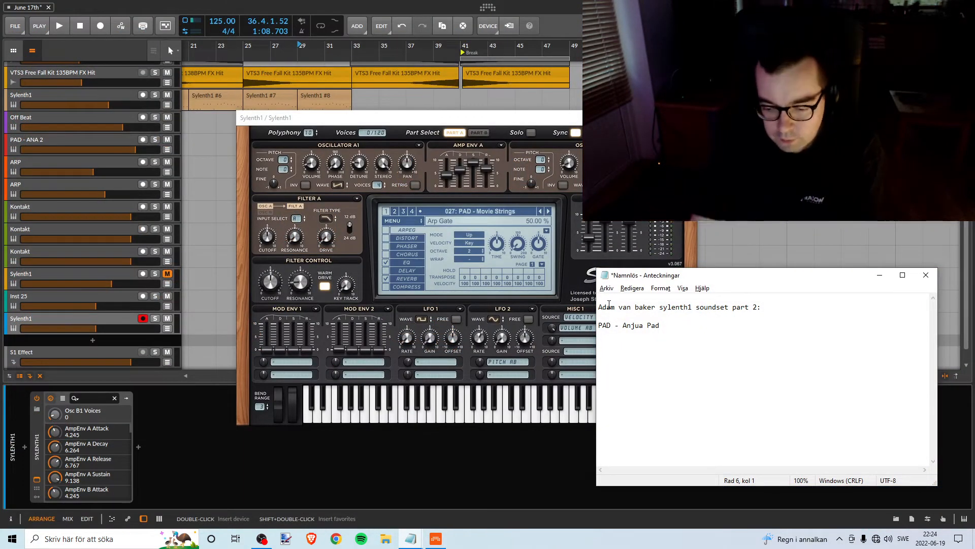
type("Pad")
key("BackSpace")
key("BackSpace")
type("AD")
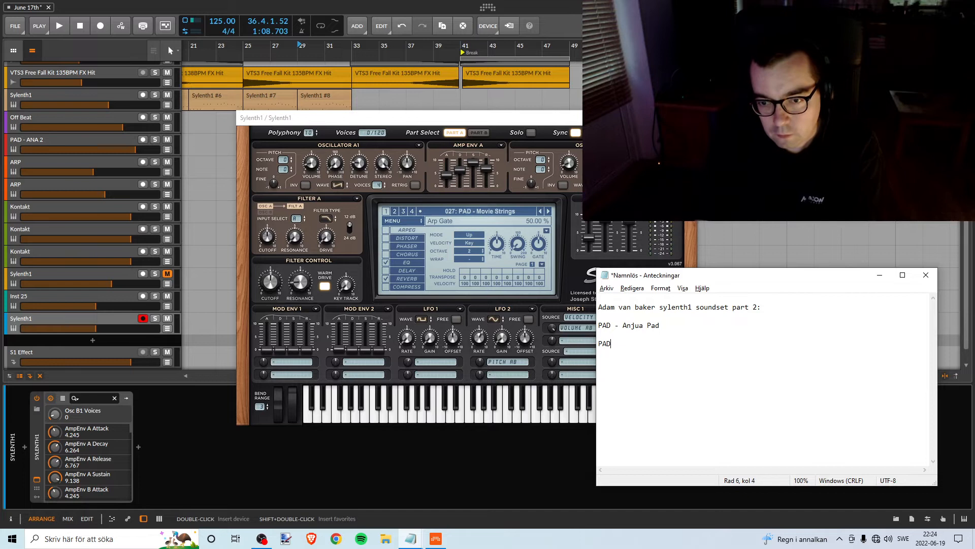
type(" - M")
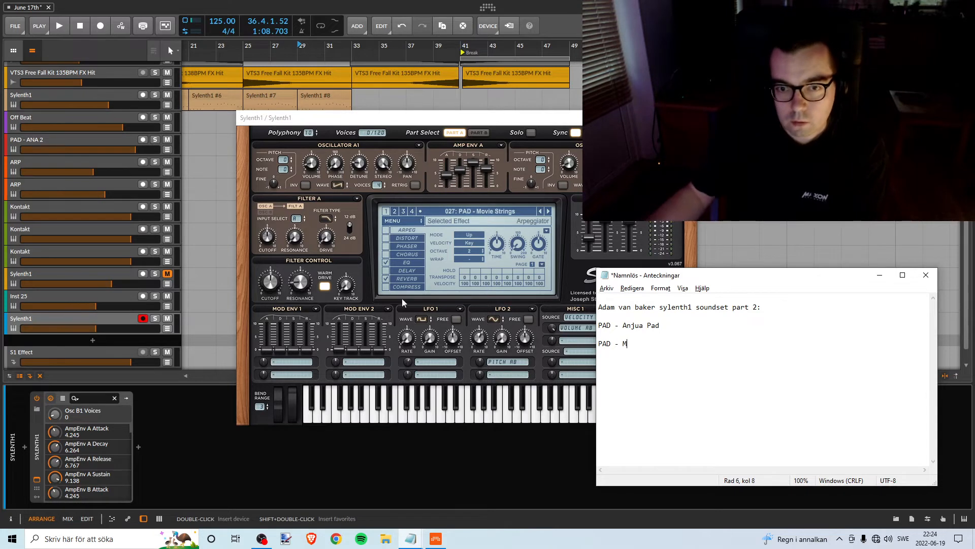
- Bring the preset note back to the front, complete the entry as "PAD - Movie Strings", and start a new line below it
left_click(411, 537)
left_click(460, 496)
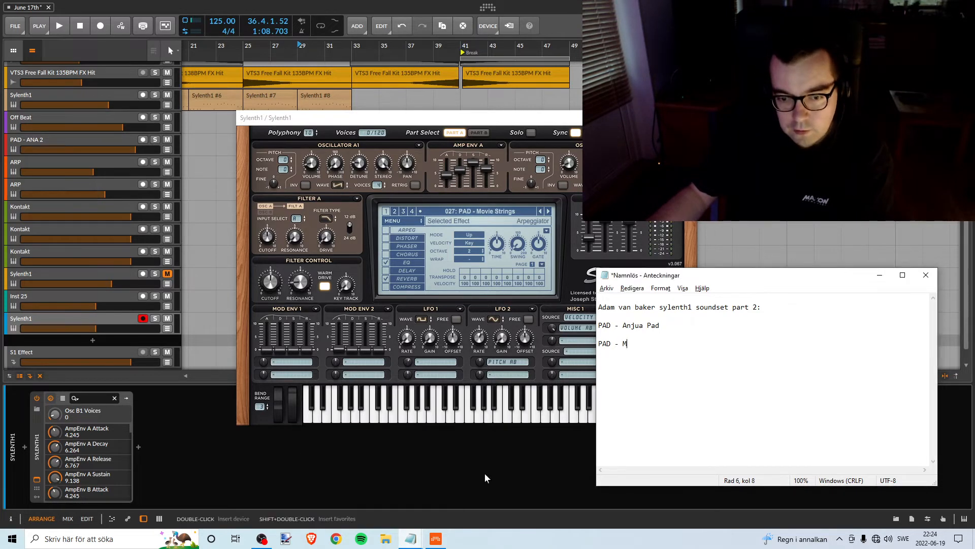
mouse_move(410, 537)
left_click(416, 498)
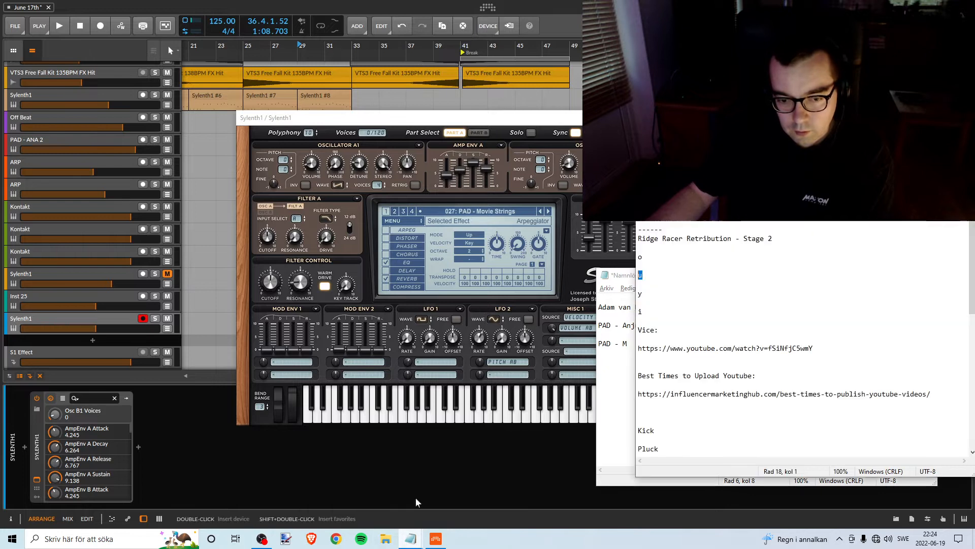
left_click(619, 383)
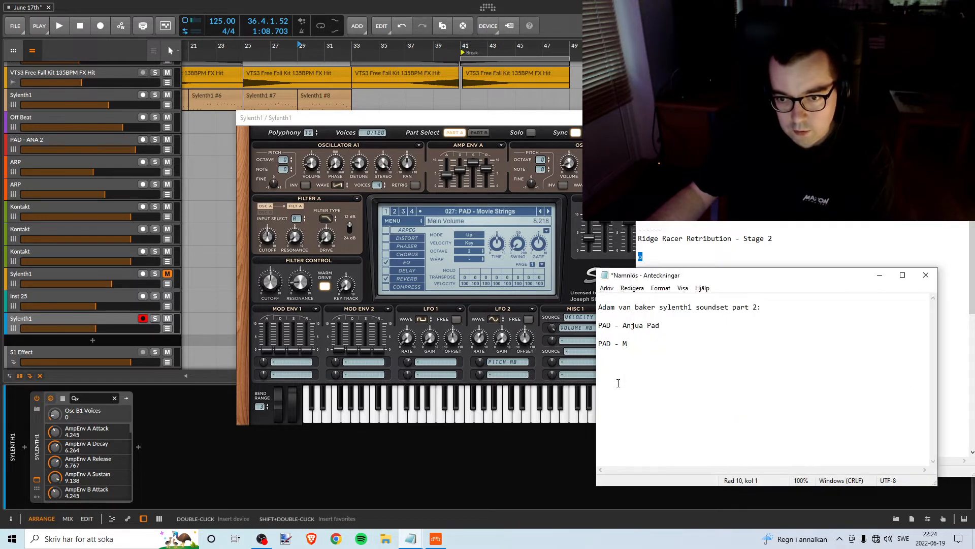
type("ov")
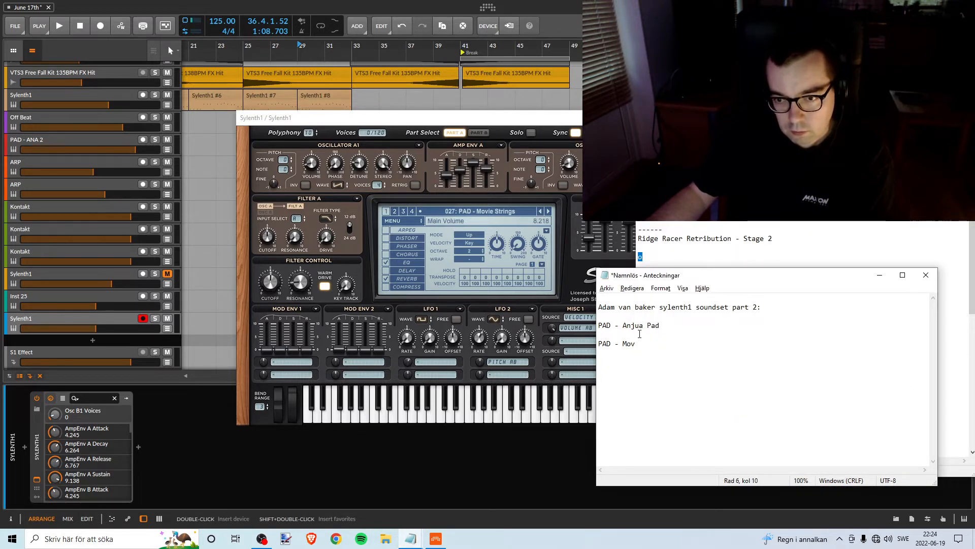
left_click(726, 229)
left_click(633, 343)
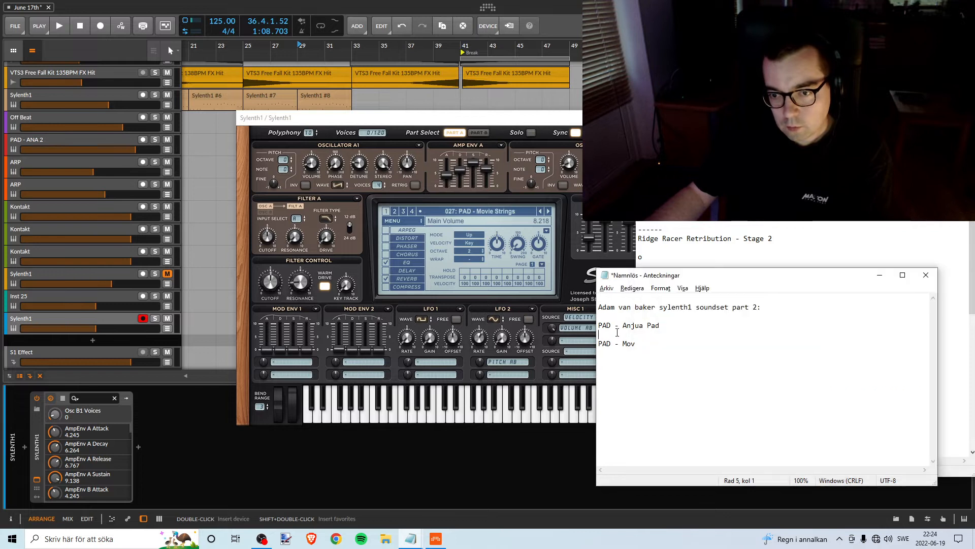
type("ie St")
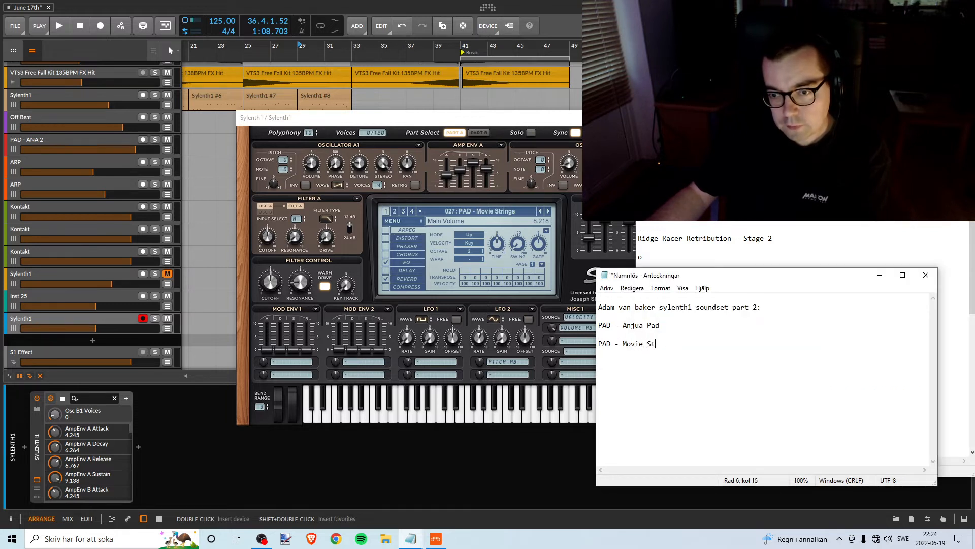
type("ringsd")
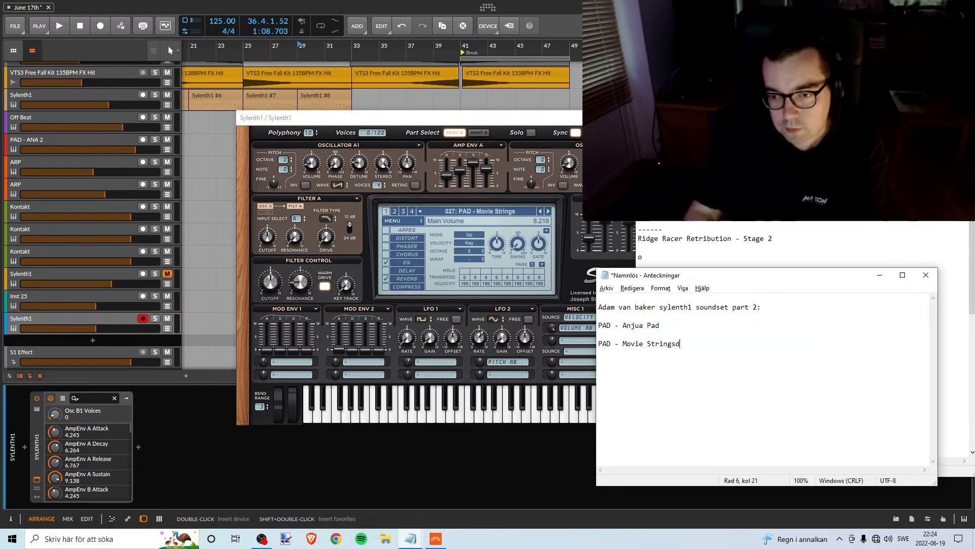
key("Return")
key("Return")
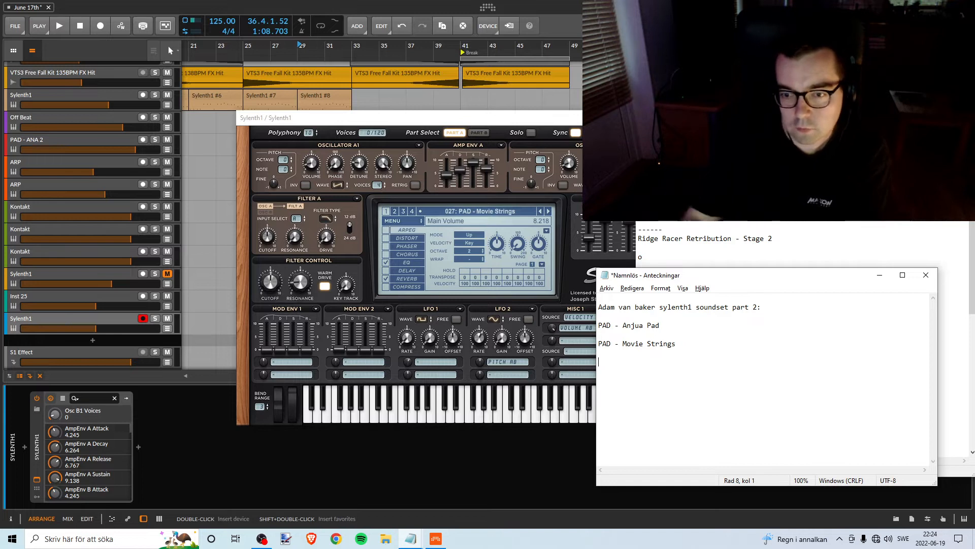
- Switch back to Sylenth1, load the preset 028: PAD - Night Wish, and audition it on a mid-range note
left_click(477, 119)
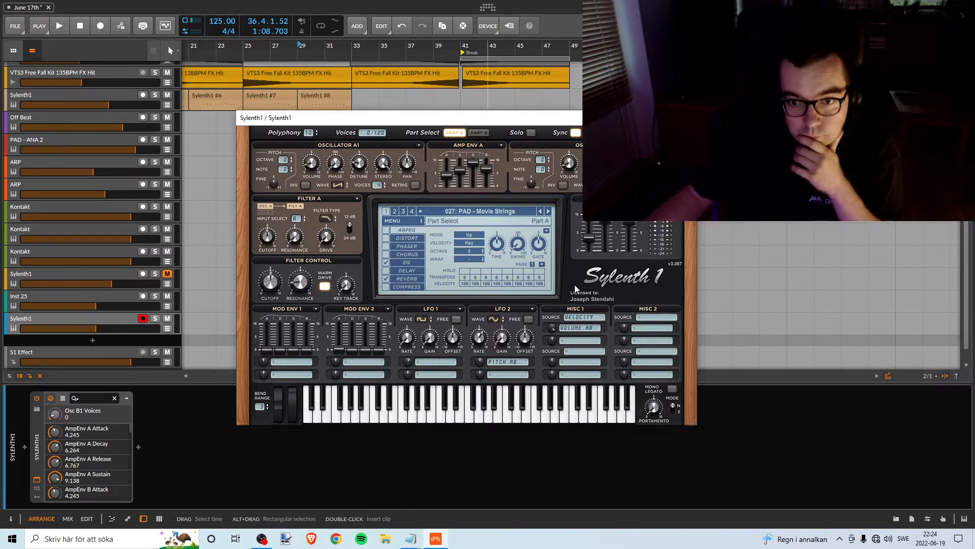
left_click(548, 213)
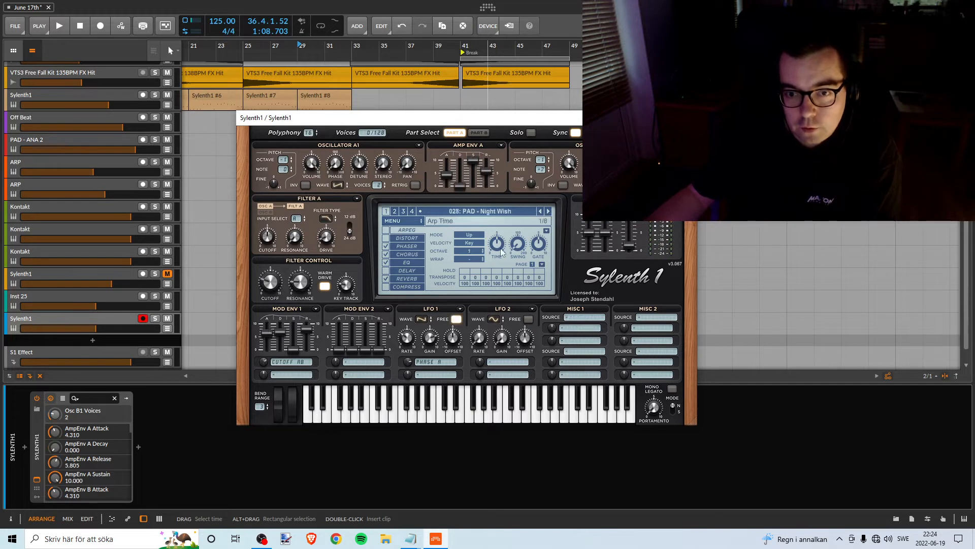
left_click(453, 419)
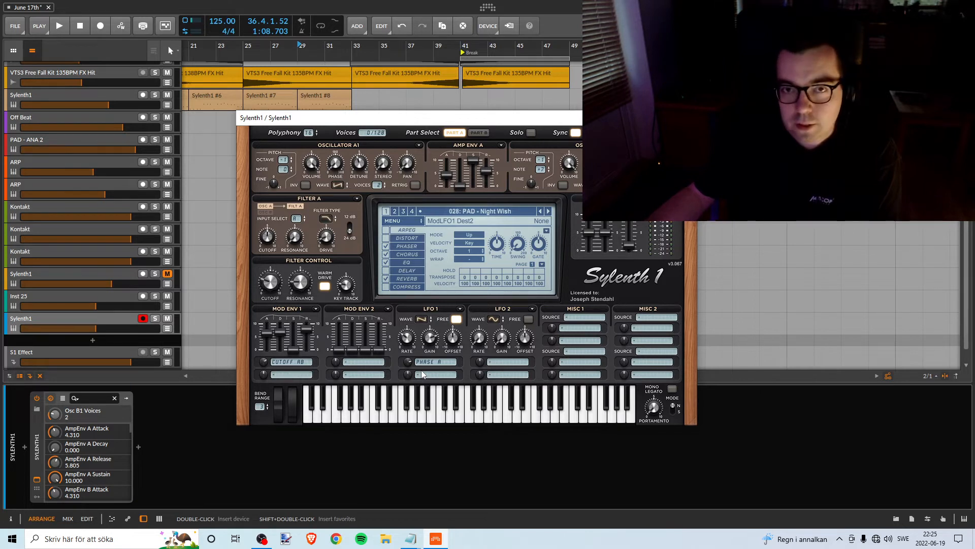
- Load the presets 029: PAD - Resonance Pad and 030: PAD - Talking Whales in turn, auditioning them with a few notes
left_click(548, 211)
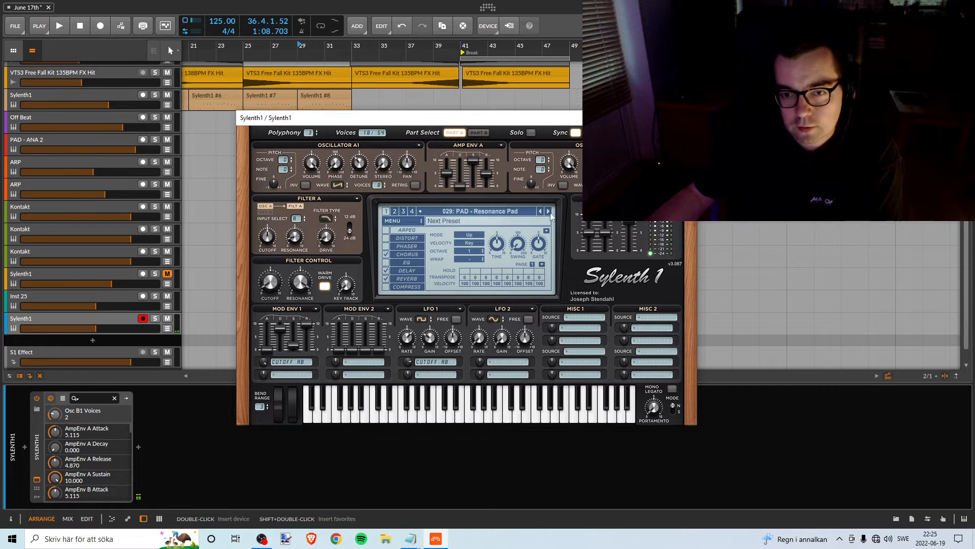
left_click(549, 211)
left_click(454, 417)
left_click_drag(454, 416, 511, 417)
- Load the preset 031: PAD - Vengeance Pad and audition it on low, middle and high notes
left_click(549, 211)
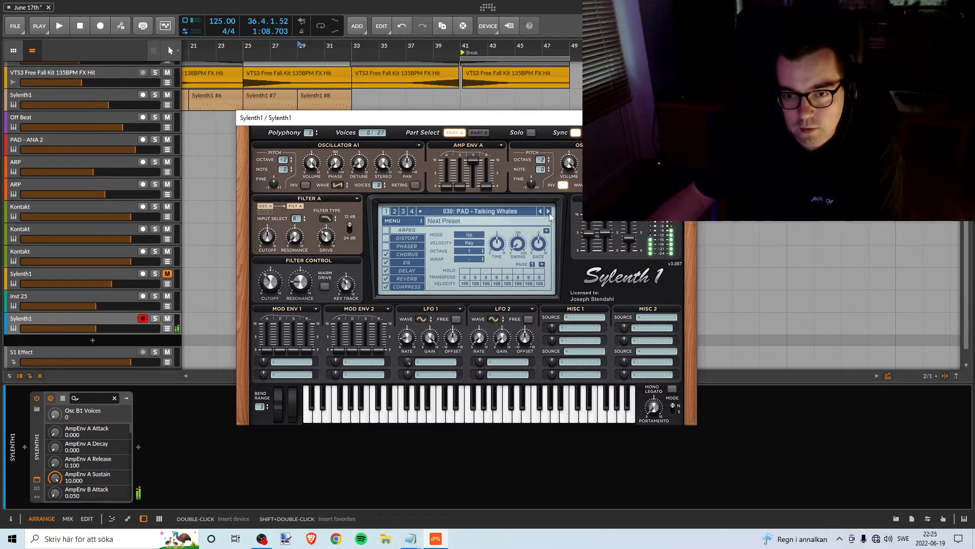
left_click(476, 416)
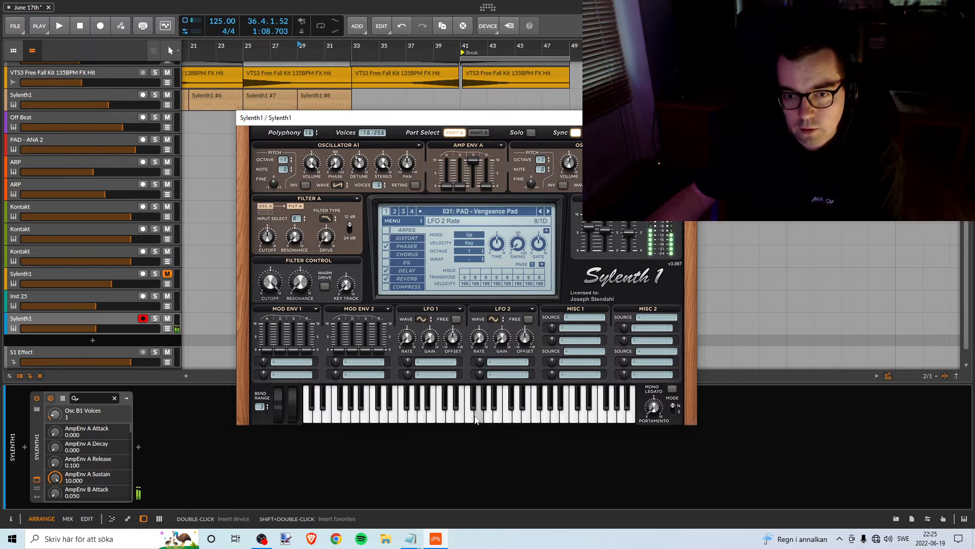
left_click(444, 418)
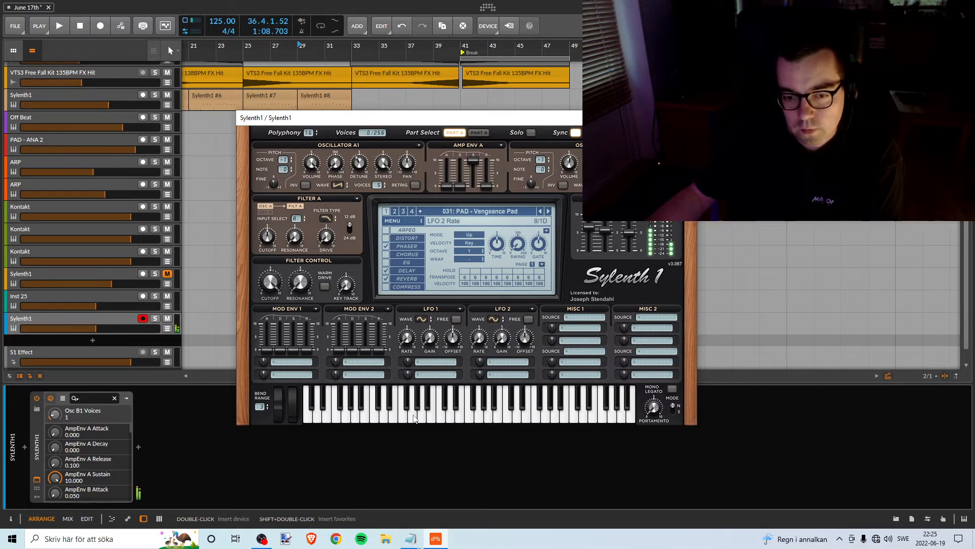
left_click(414, 419)
left_click(443, 415)
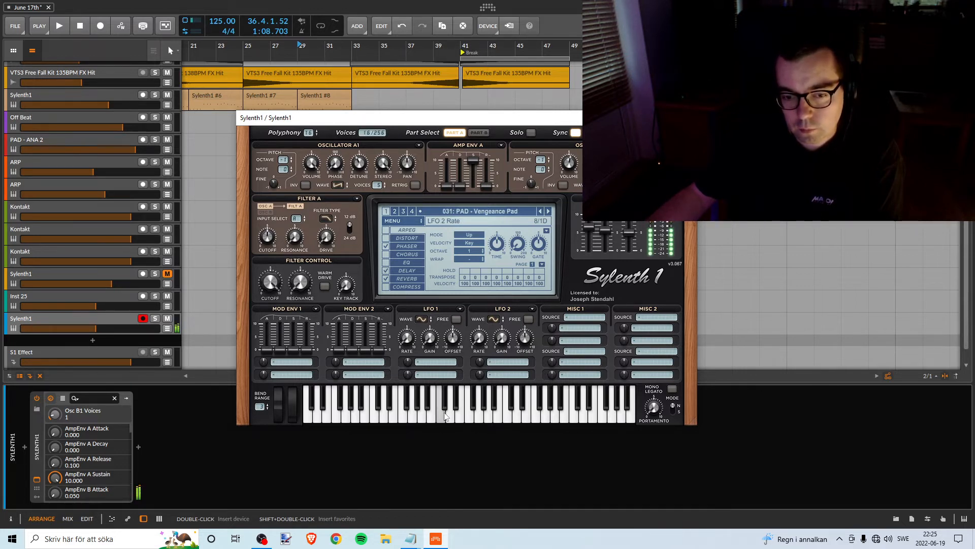
left_click(403, 417)
left_click(490, 413)
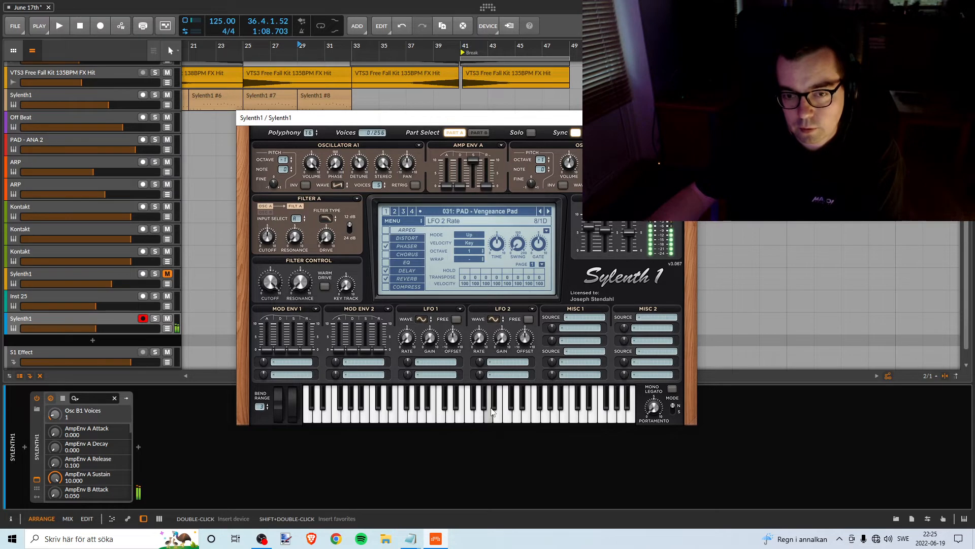
left_click(547, 410)
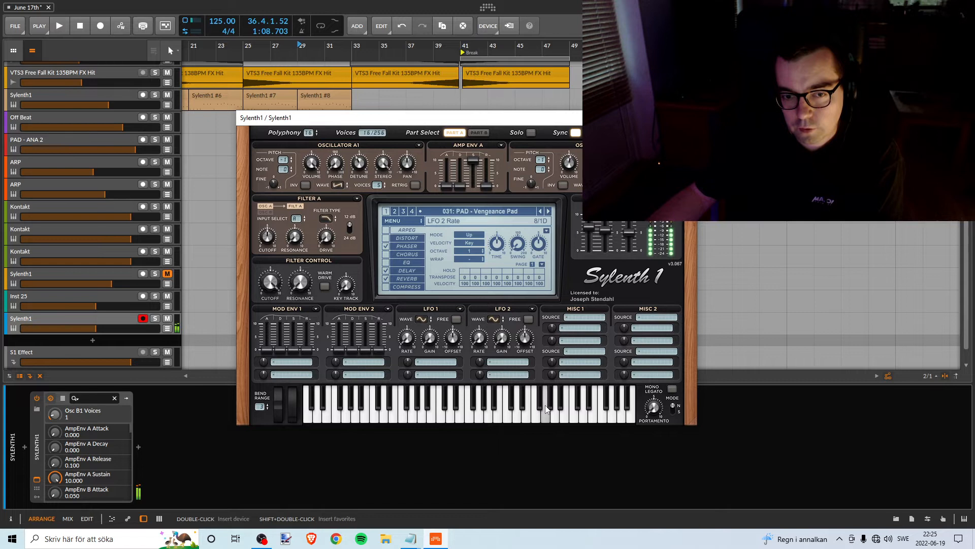
- Switch off the phaser effect of the Vengeance Pad preset and audition it again on several notes
left_click(386, 246)
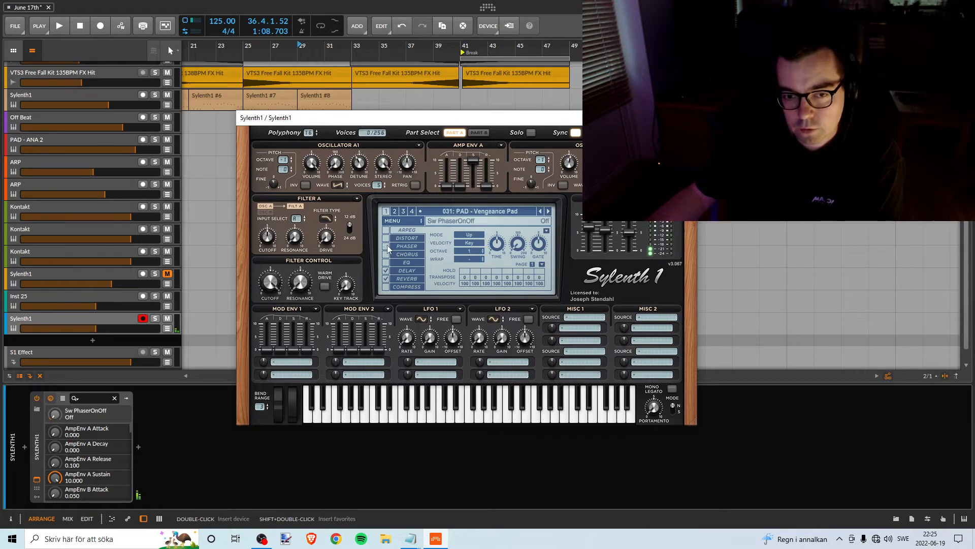
left_click(500, 420)
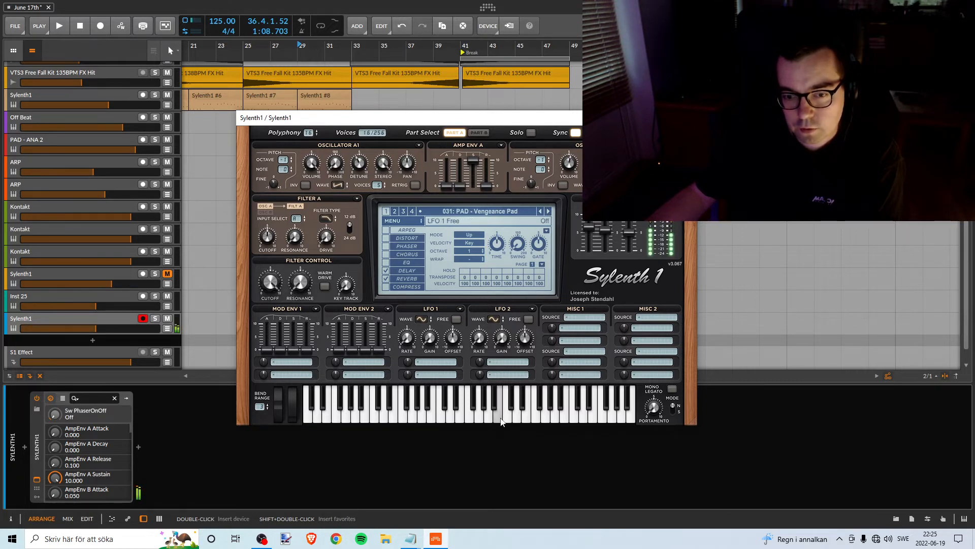
left_click(462, 416)
left_click(463, 416)
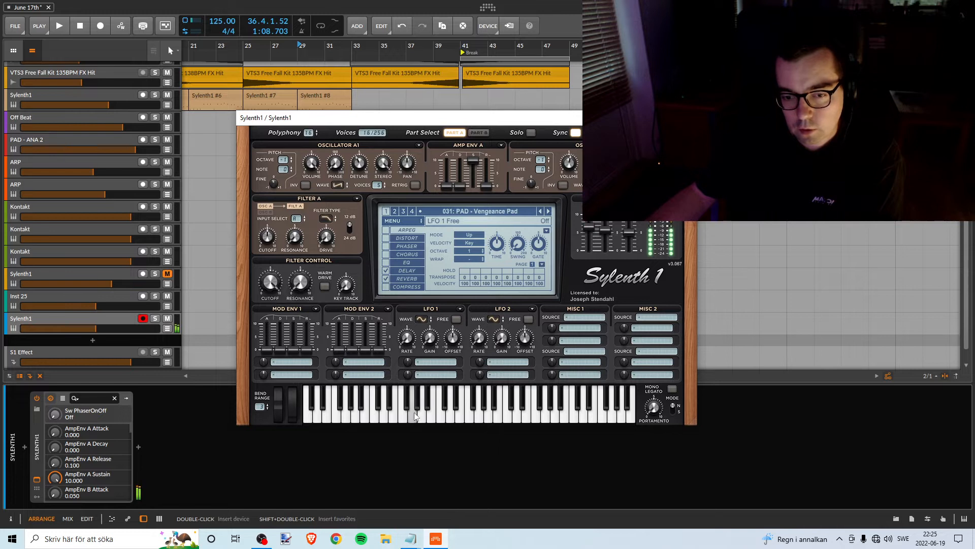
left_click(476, 420)
left_click(493, 418)
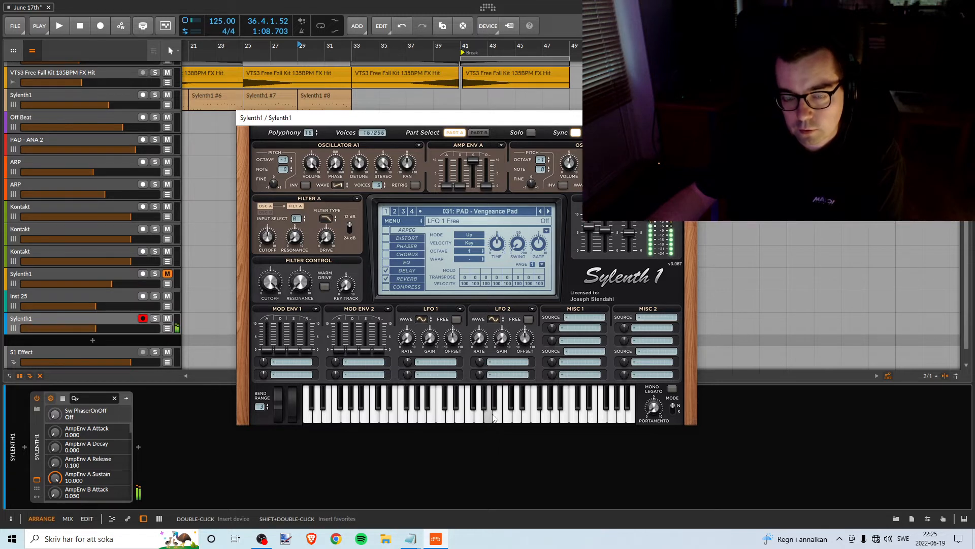
left_click(422, 417)
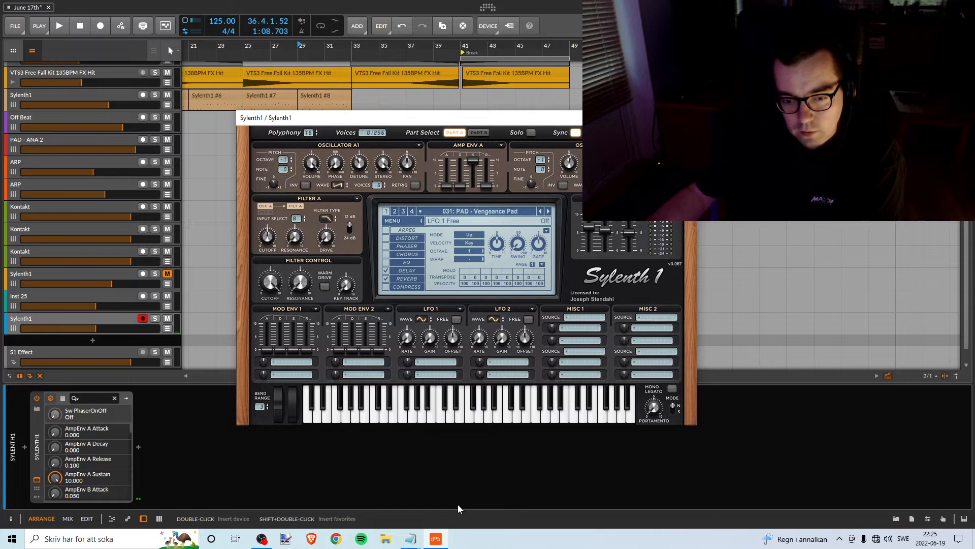
- Switch to the Notepad preset note, add the entry "PAD Vengeance Pad" below Movie Strings, and start a new line after a blank one
mouse_move(414, 535)
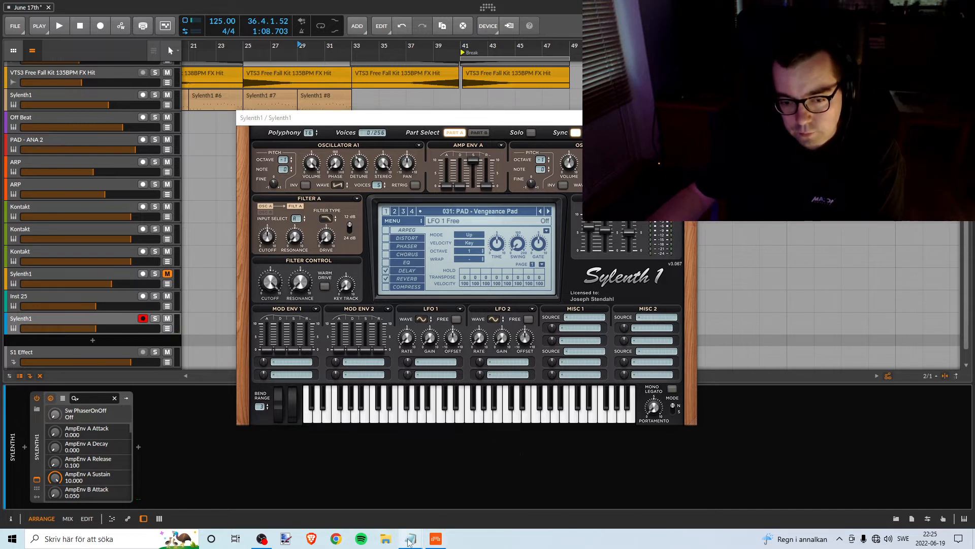
left_click(514, 464)
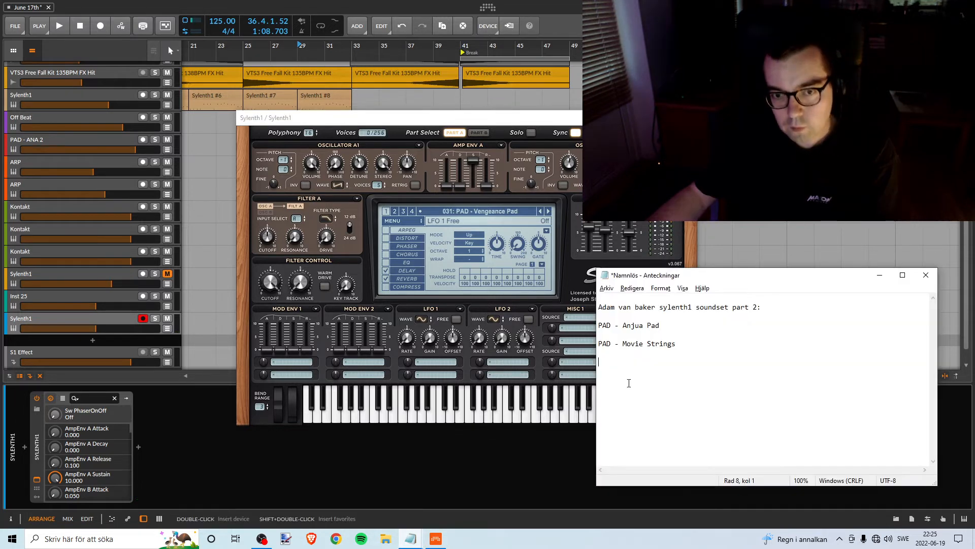
type("PAD")
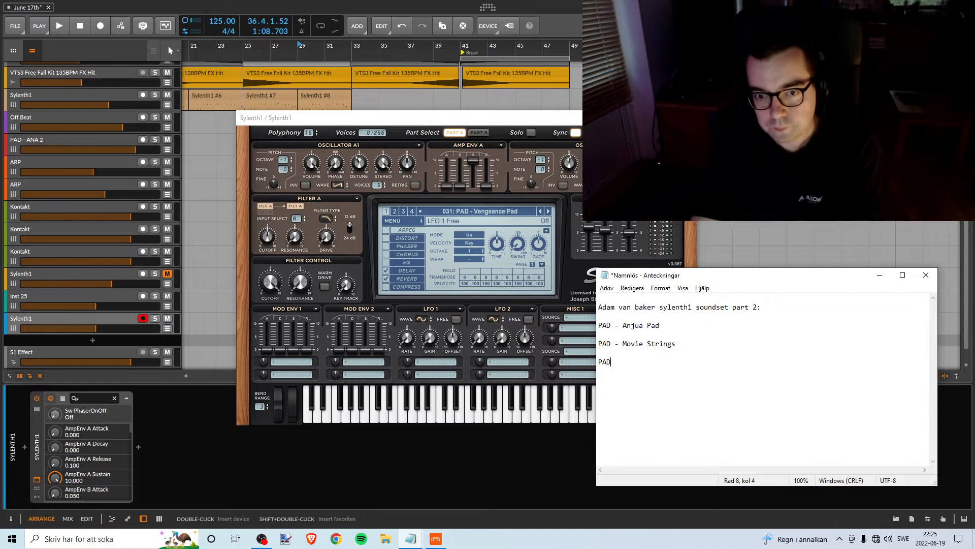
type(" Vengen")
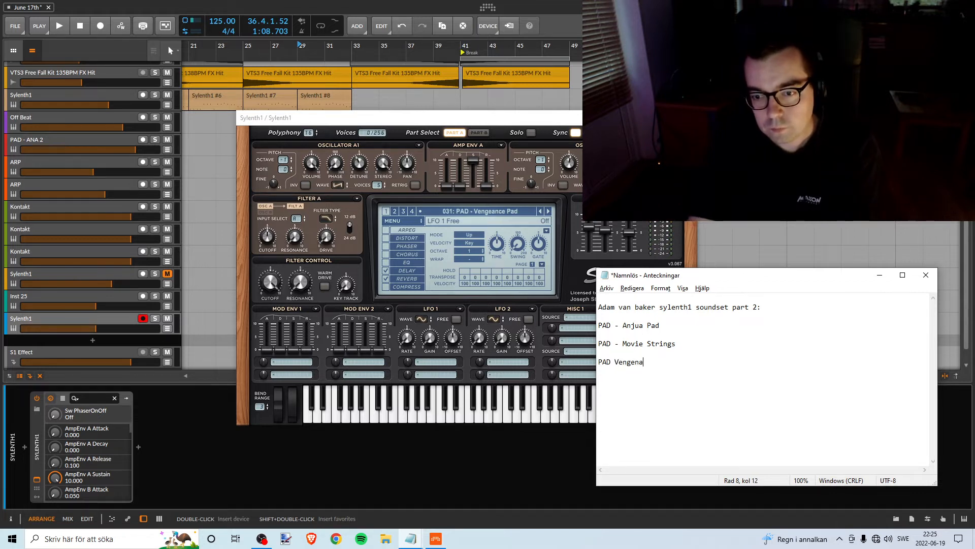
key("BackSpace")
type("a")
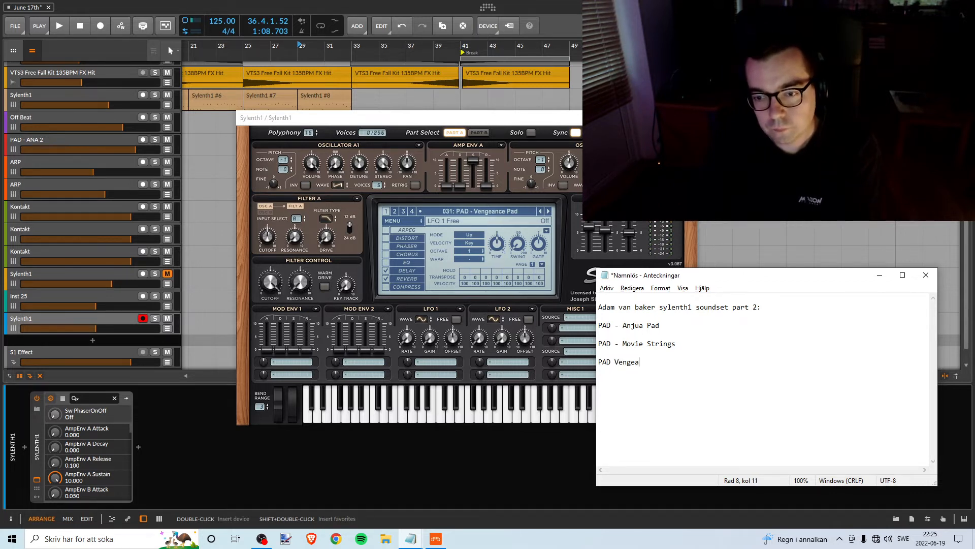
type("nce")
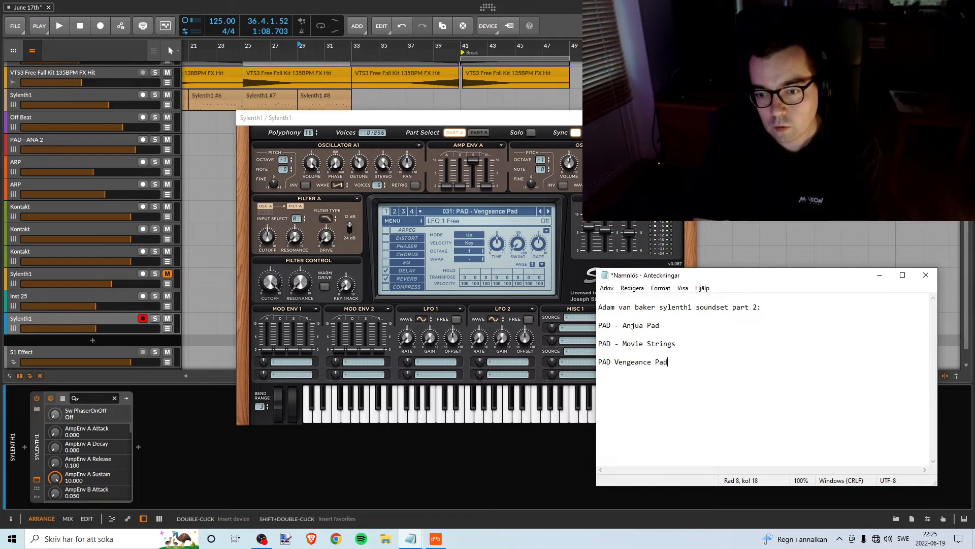
type(" Pad")
key("Return")
key("Return")
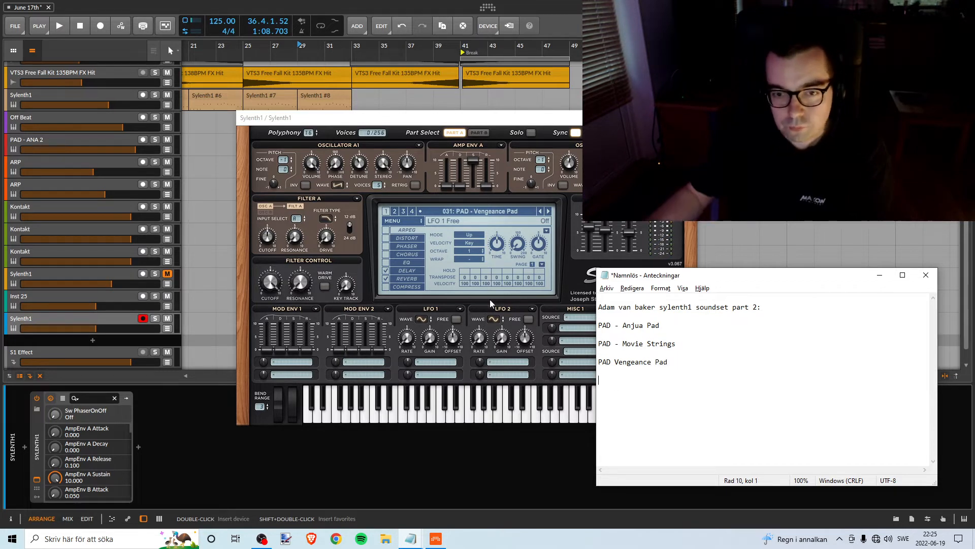
- Switch back to Sylenth1, load the preset 032: PAD - Virus Love, audition a note, and turn off its delay effect
left_click(470, 118)
left_click(548, 211)
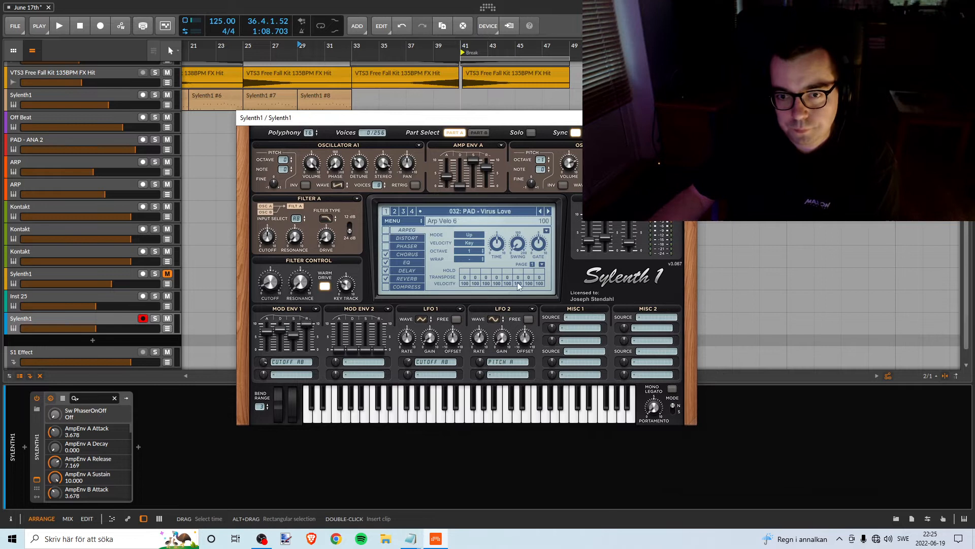
left_click(482, 419)
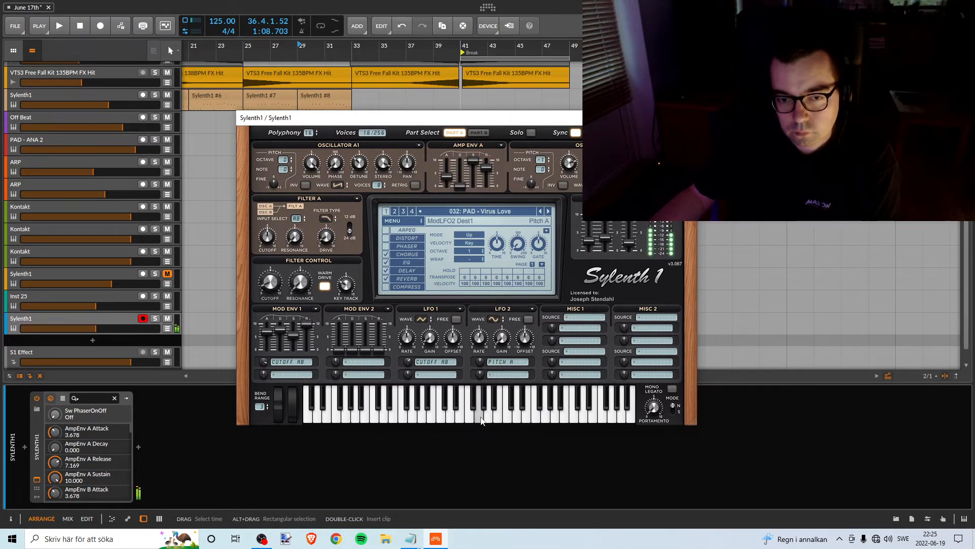
left_click(387, 270)
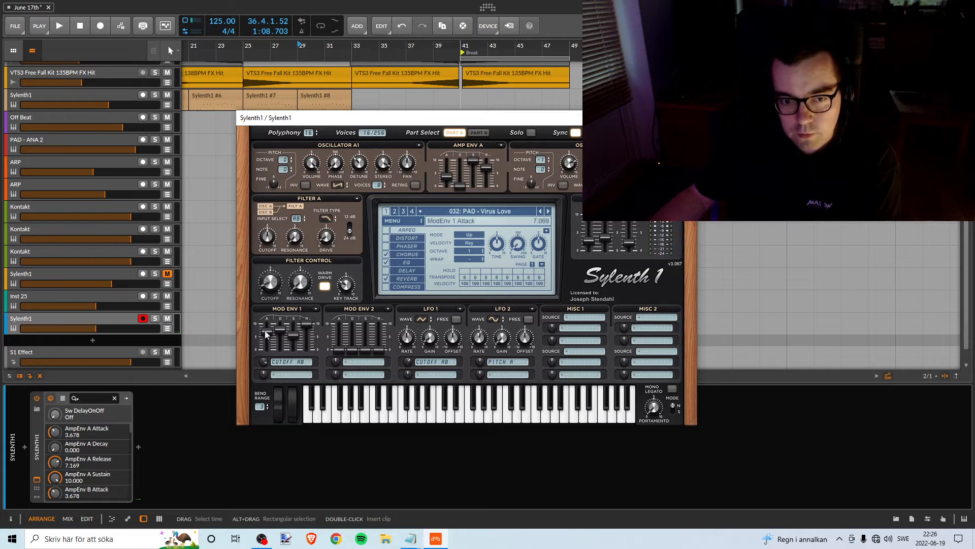
- Shorten the attack of Amp Env A to 1.087 and of Mod Env 1 to 1.251, and audition three lower notes
left_click_drag(447, 178, 446, 185)
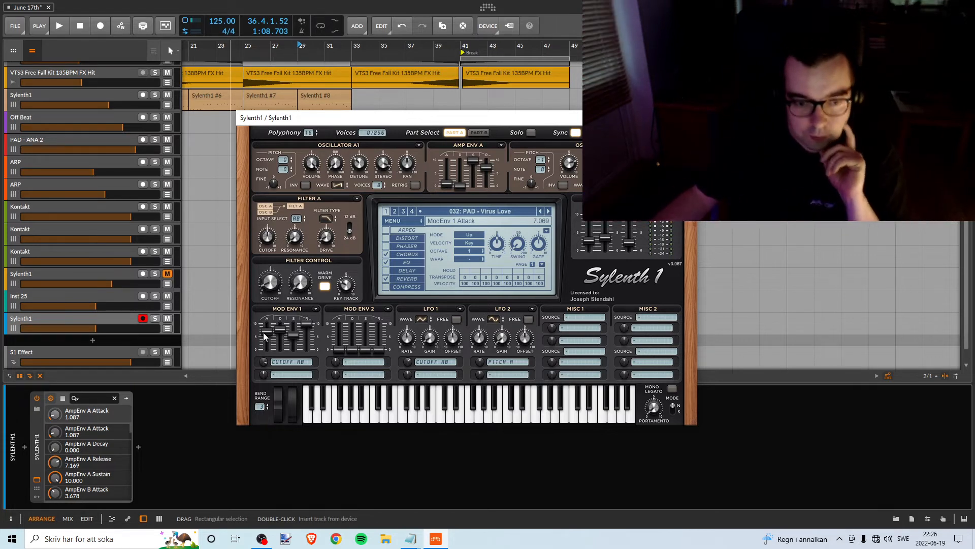
left_click_drag(270, 334, 261, 397)
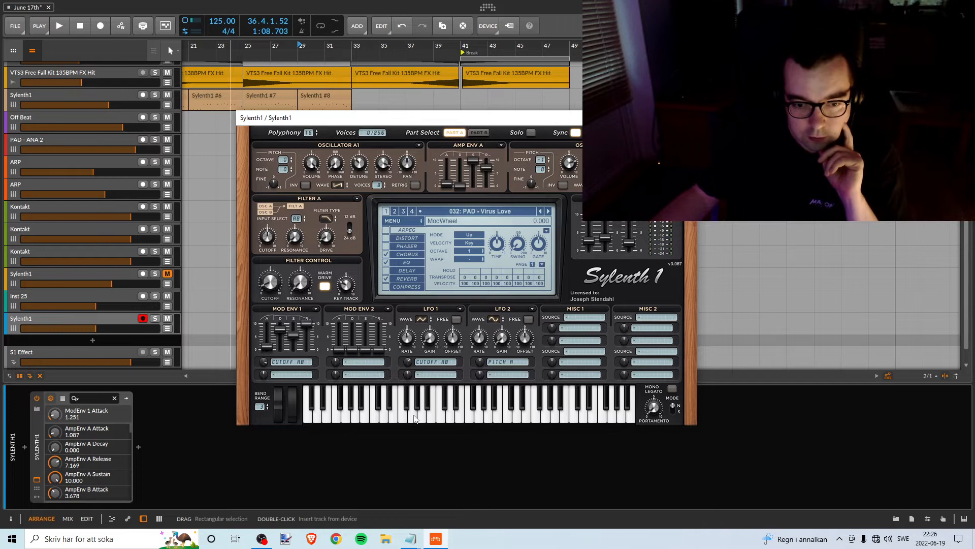
left_click(449, 418)
left_click(428, 417)
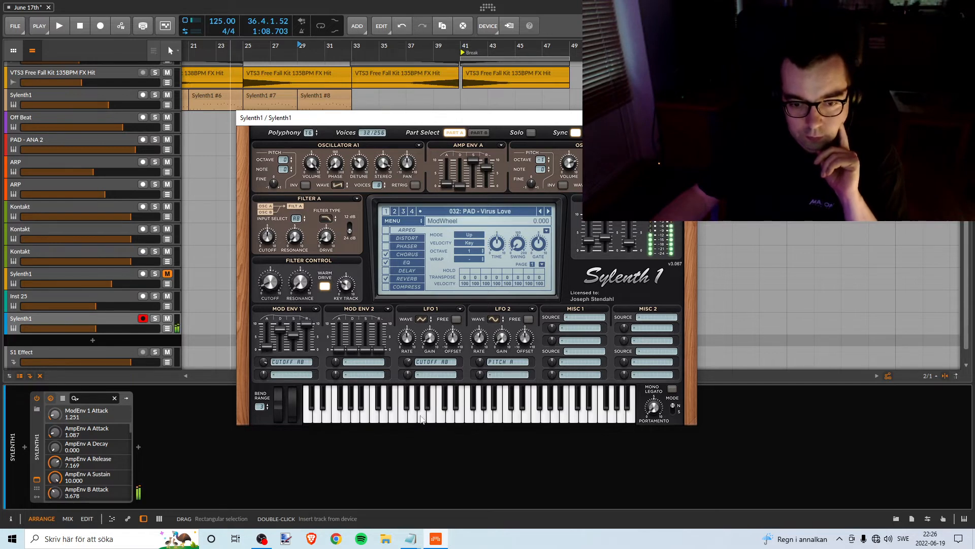
left_click(403, 418)
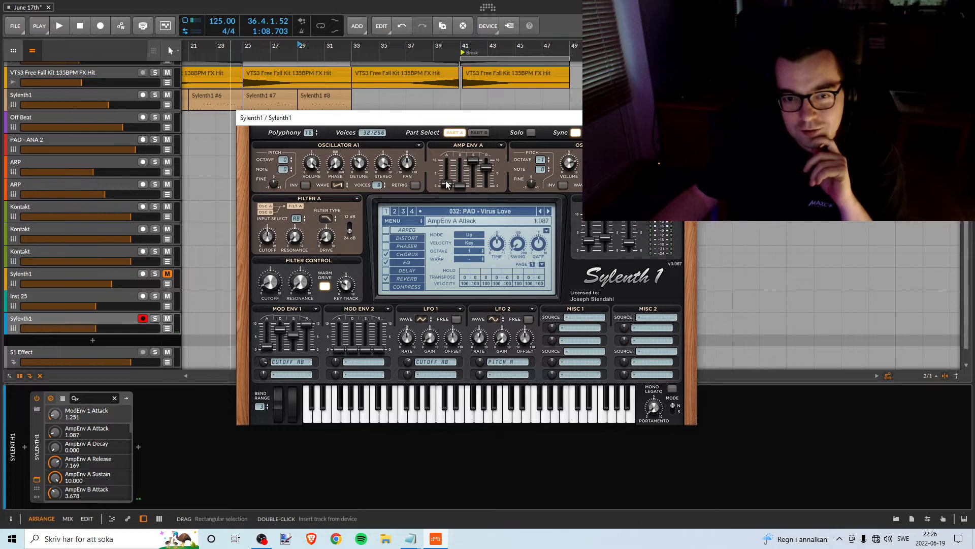
- Raise the Mod Env 1 attack to 3.978 and audition two notes
left_click_drag(271, 328, 270, 323)
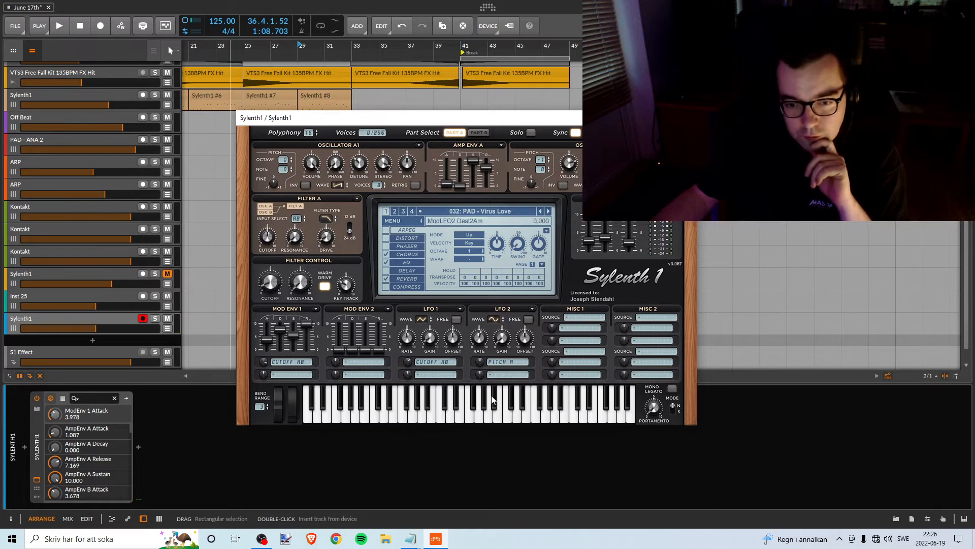
left_click(439, 420)
left_click(426, 418)
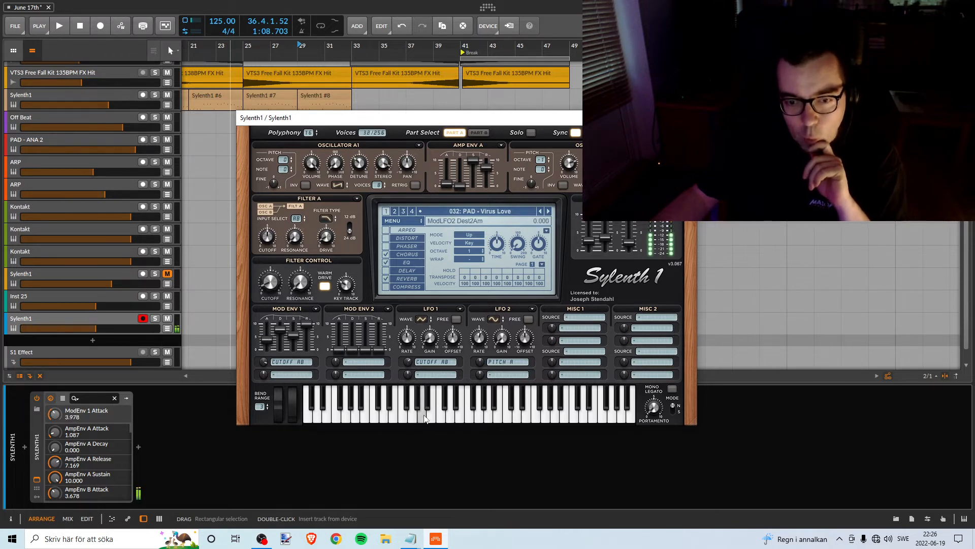
- Set the Mod Env 1 and Amp Env A attacks to 0.000, and audition the Virus Love pad across the keyboard
left_click_drag(267, 339, 266, 354)
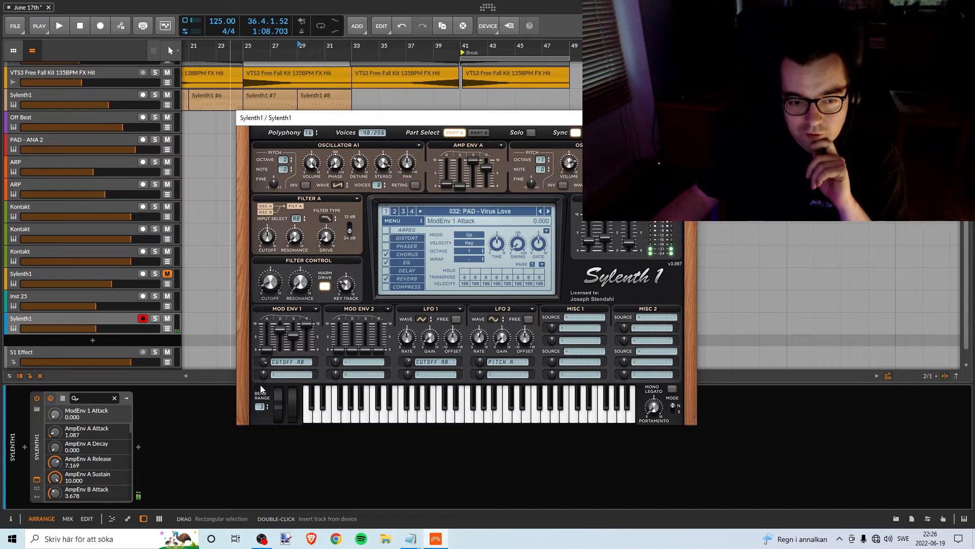
left_click_drag(447, 185, 447, 192)
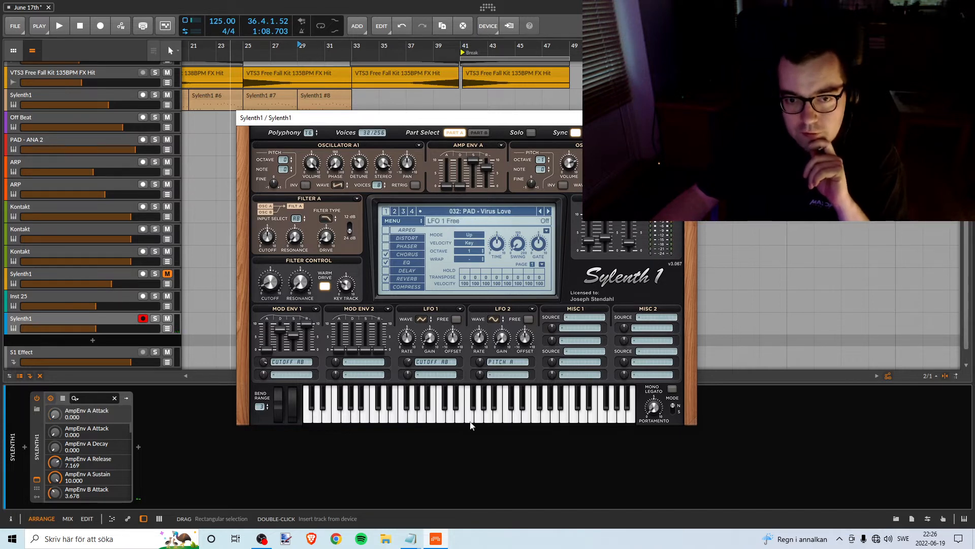
left_click(450, 417)
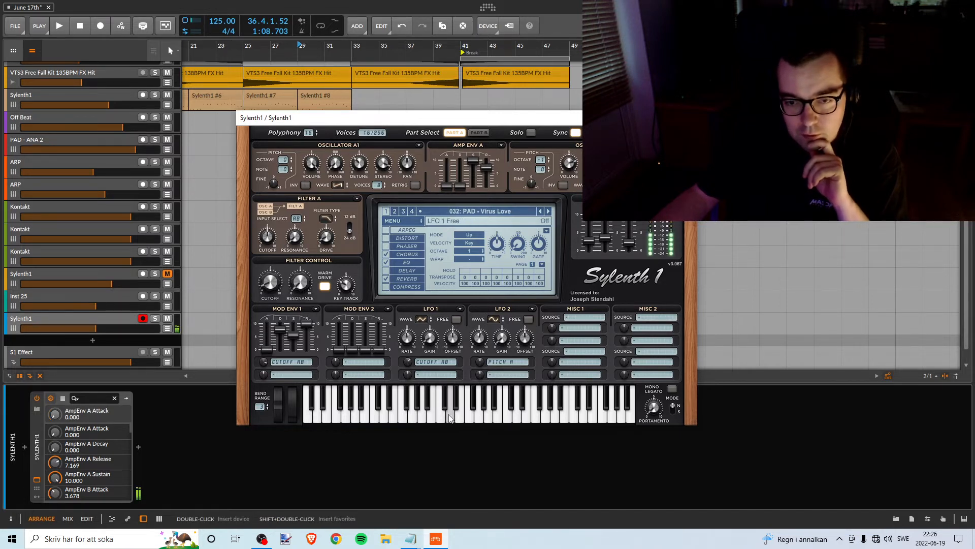
left_click(440, 418)
left_click(412, 418)
left_click(393, 419)
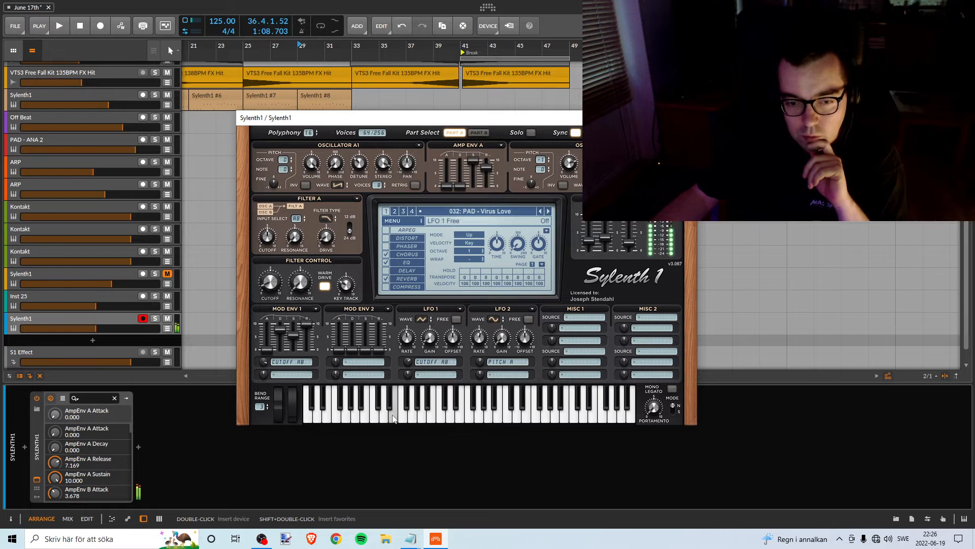
left_click(364, 411)
left_click(450, 417)
left_click(511, 420)
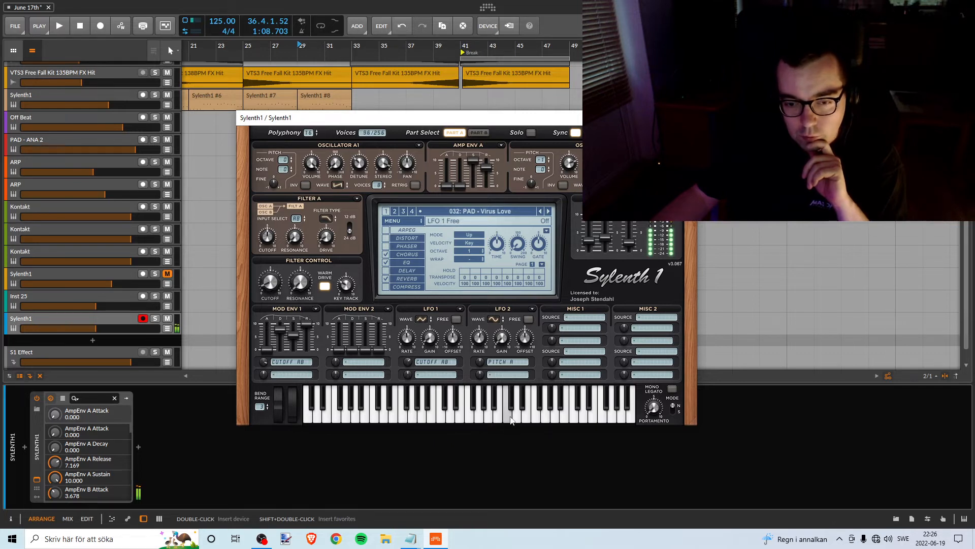
left_click(525, 414)
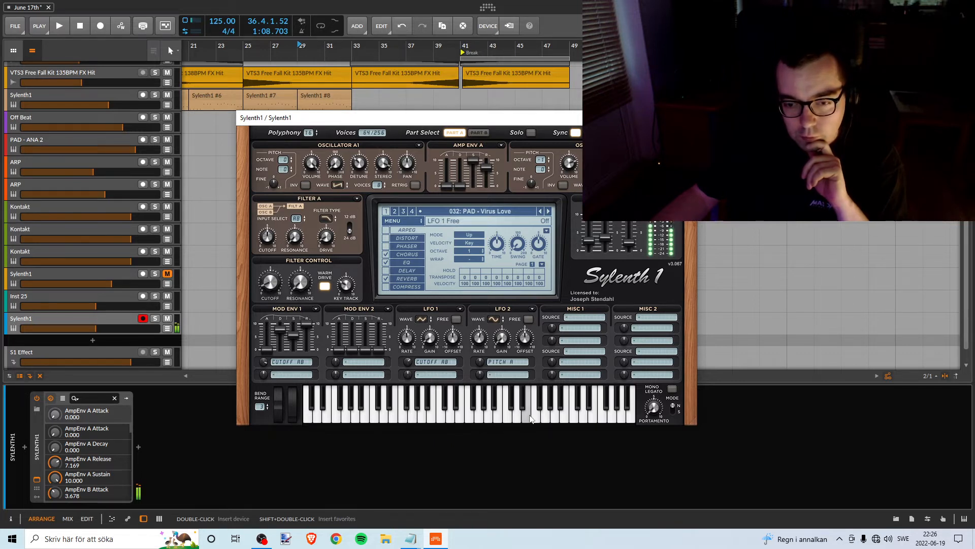
left_click(571, 412)
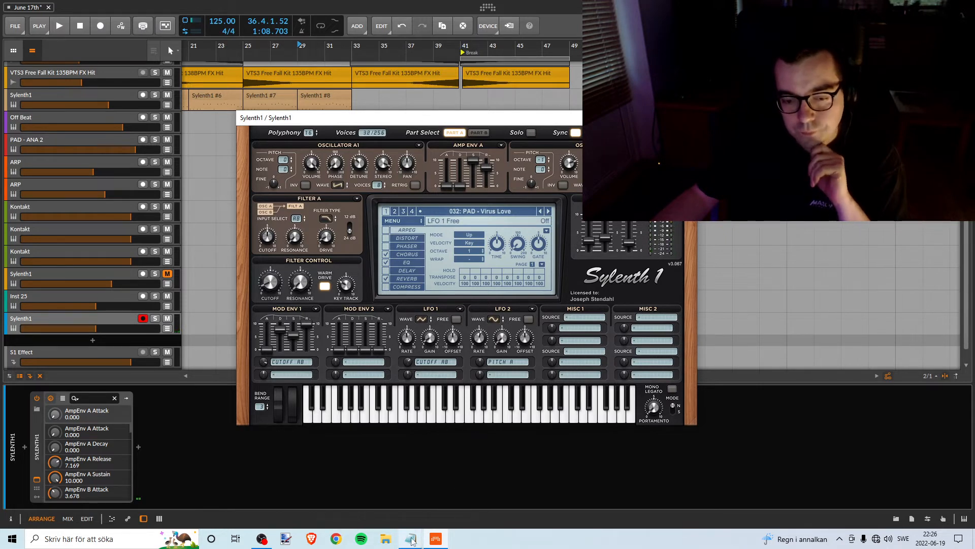
- Start a new entry "PAD - V" in the Notepad preset list, and load the preset 033: PLUCK - Altitude in Sylenth1
mouse_move(411, 539)
left_click(473, 487)
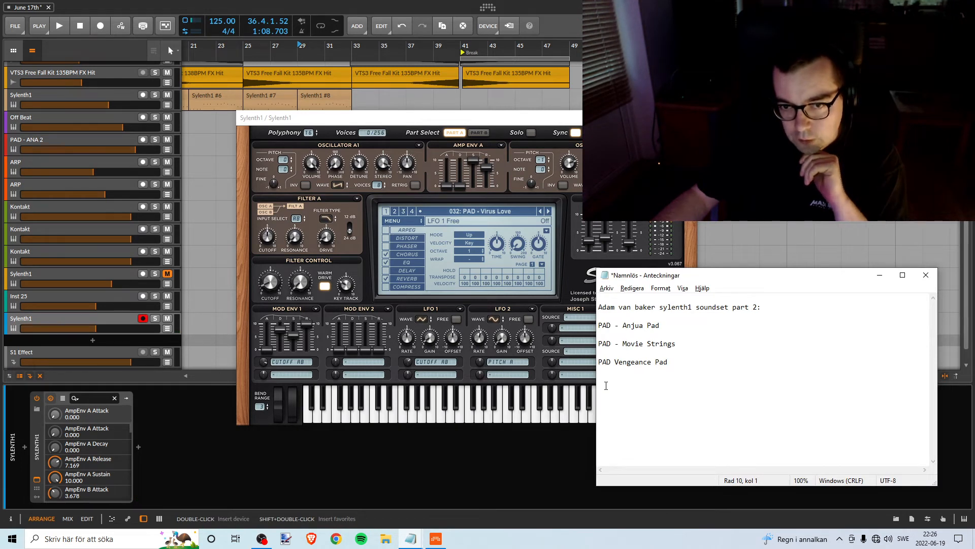
type("PAD - V")
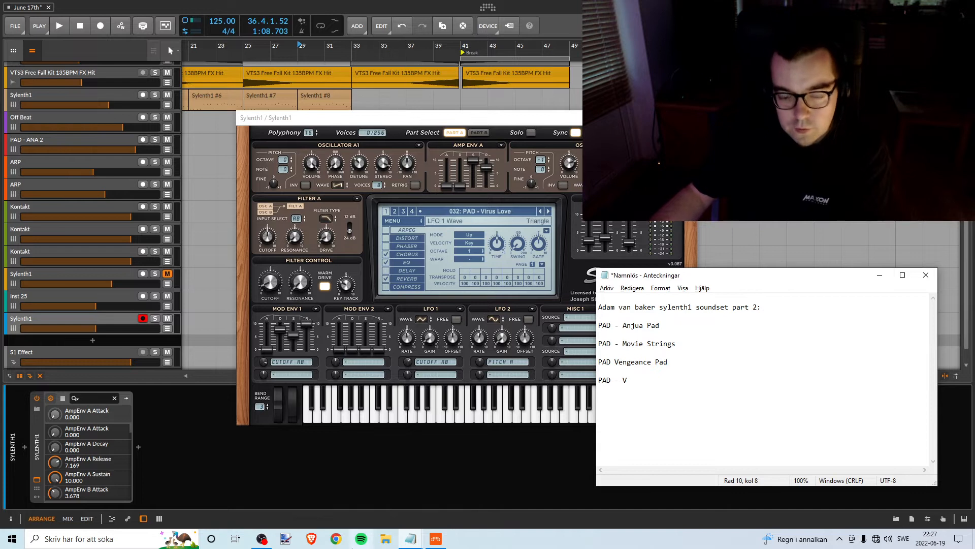
left_click(478, 210)
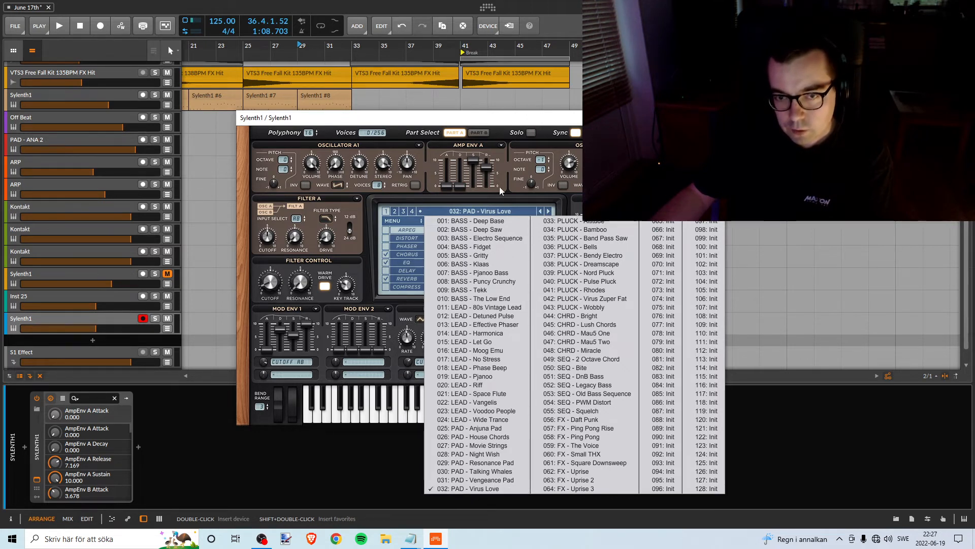
left_click(599, 224)
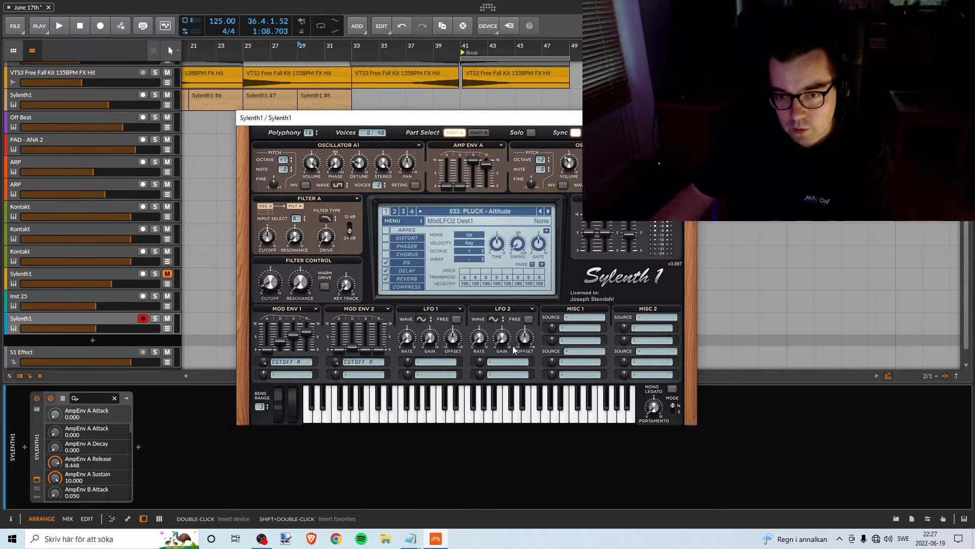
- Return to the Notepad preset list, complete the last entry as "PAD - Virus Love", and start a new line two rows below
left_click(410, 539)
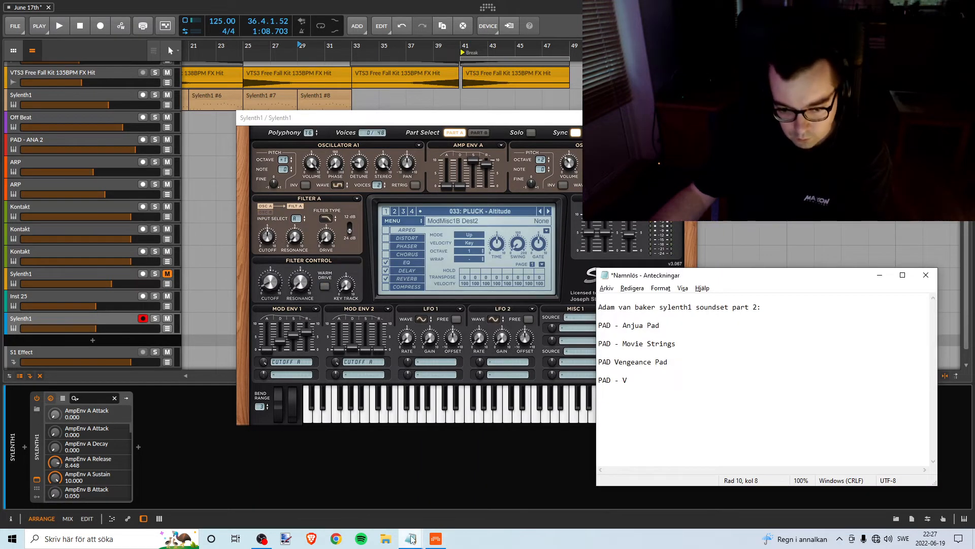
mouse_move(411, 538)
left_click(330, 491)
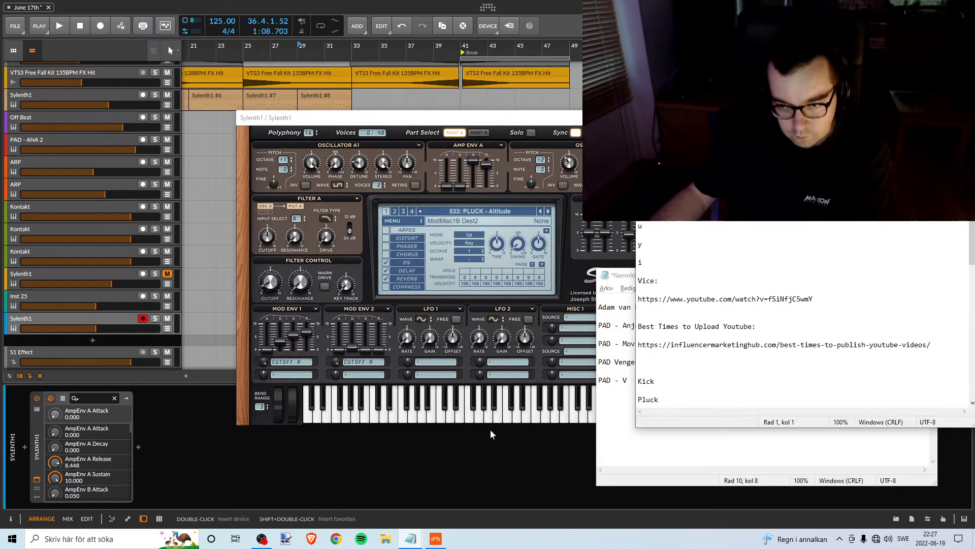
left_click(642, 262)
left_click(635, 379)
type("ir")
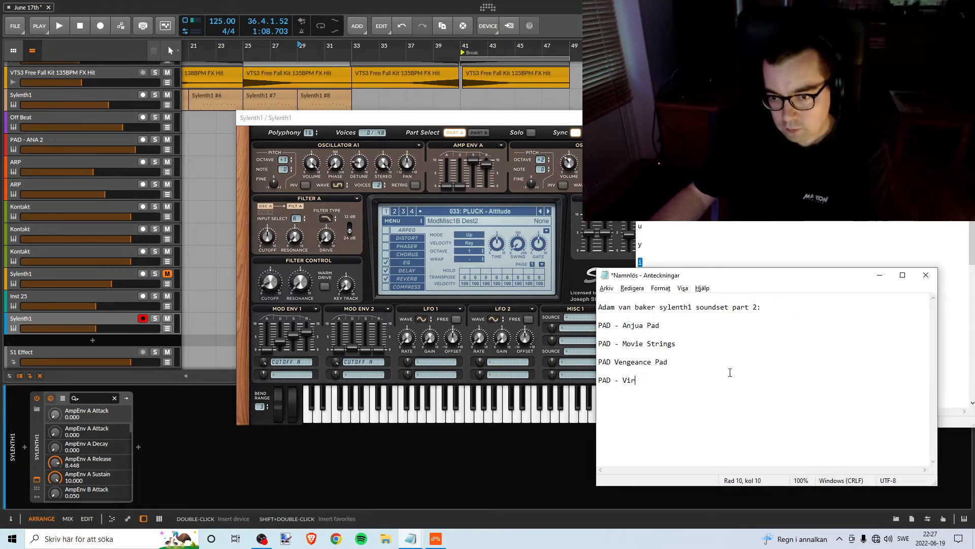
left_click(670, 228)
double_click(641, 228)
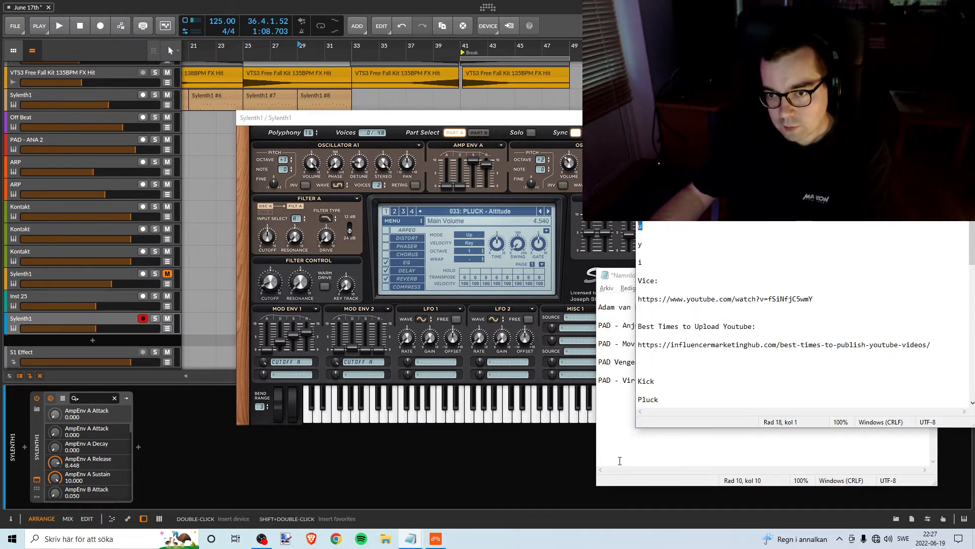
left_click(620, 457)
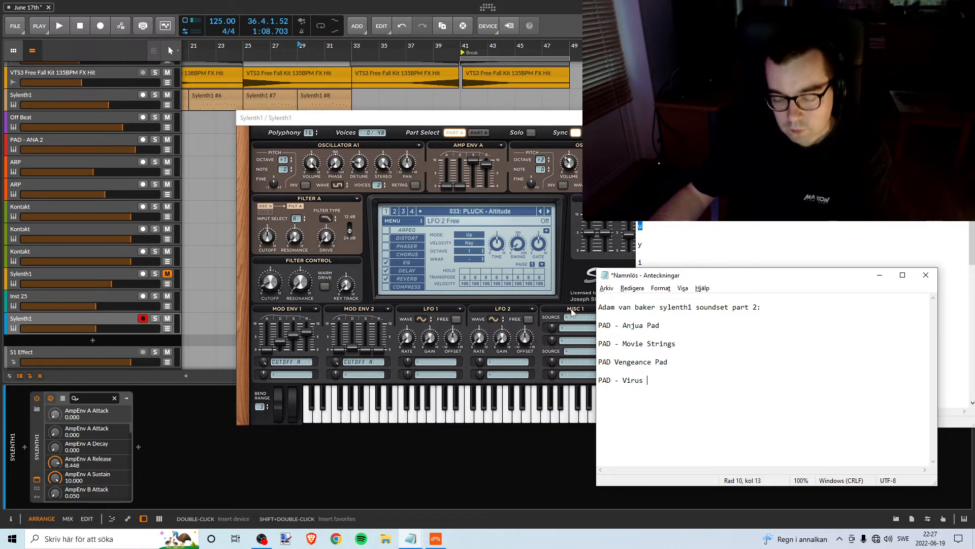
type("L")
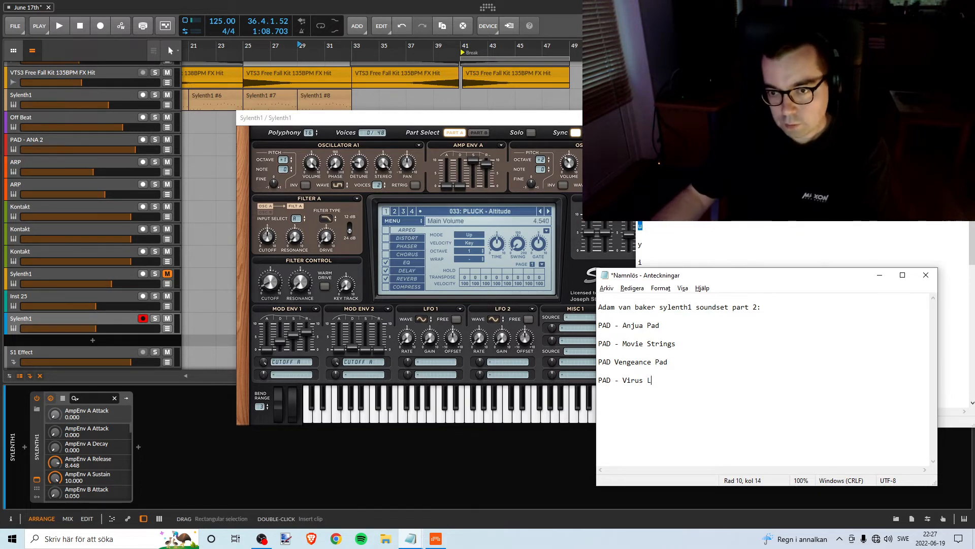
left_click(653, 231)
key("alt+Tab")
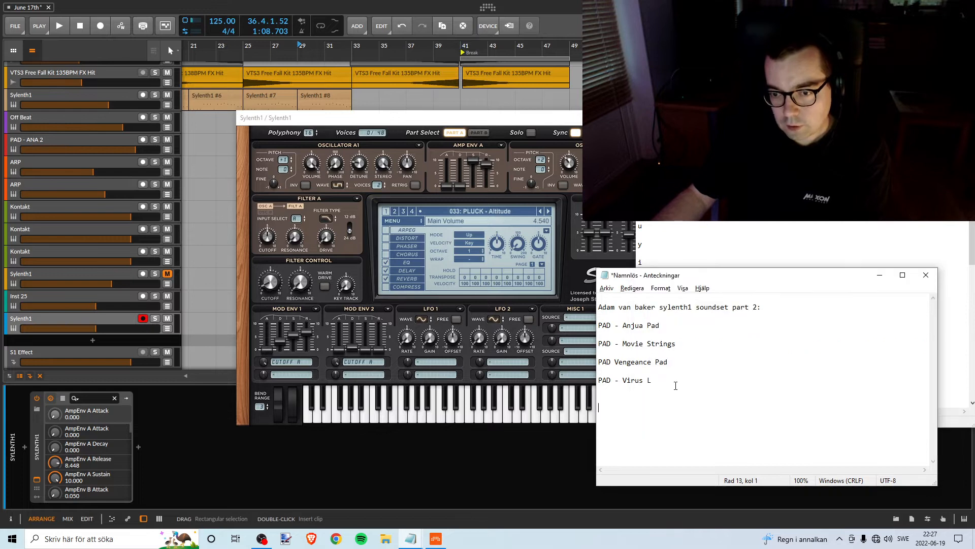
type("ove")
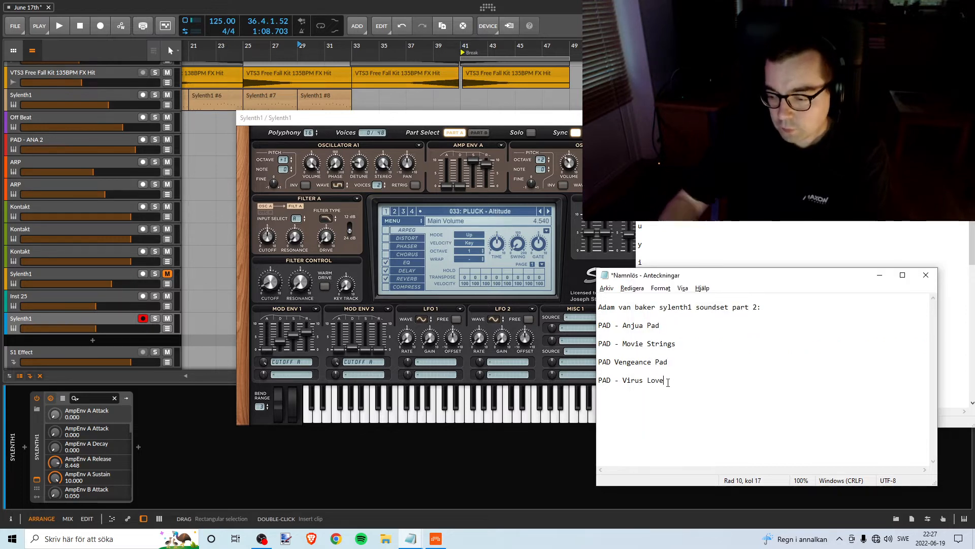
key("Return")
key("Return")
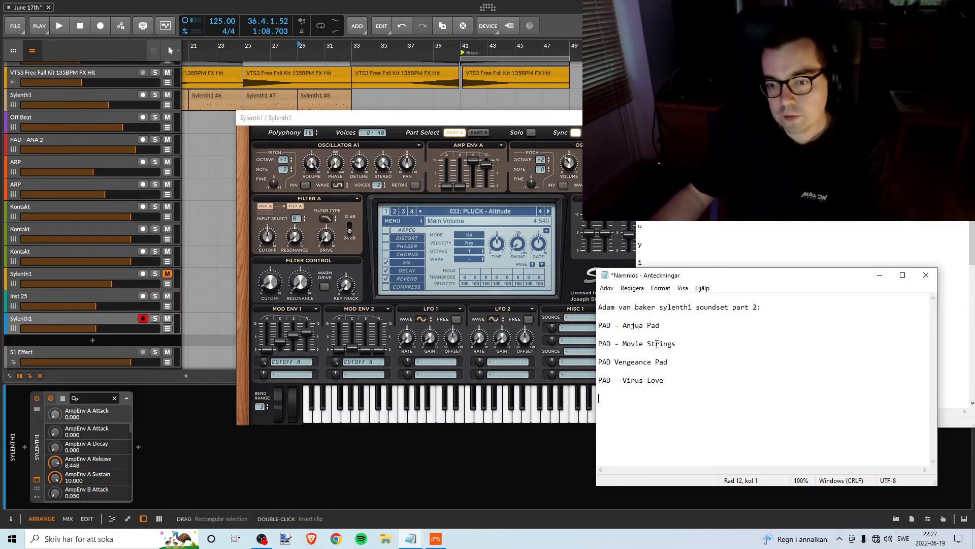
- Switch back to Sylenth1 and load the custom bank whose first preset is BASS - Adam's Base
left_click(517, 129)
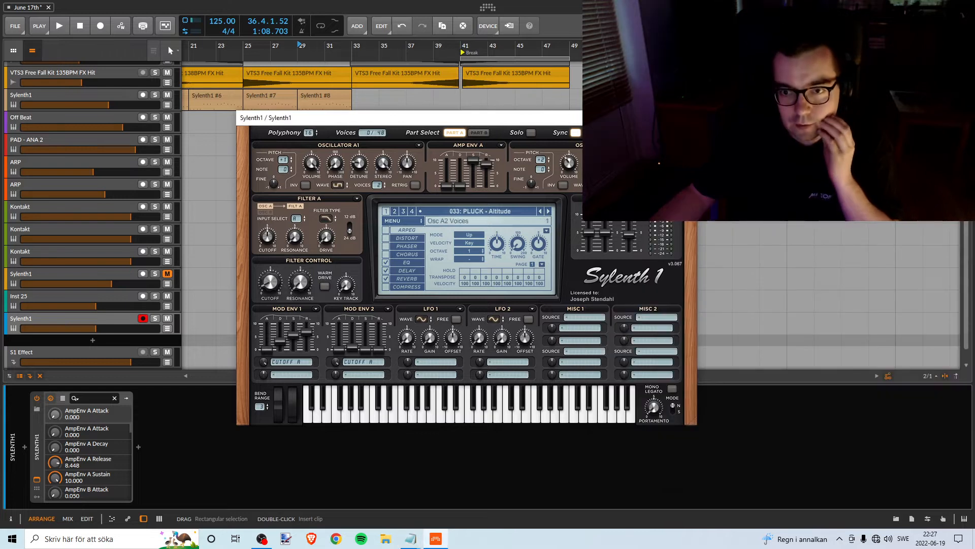
left_click(480, 212)
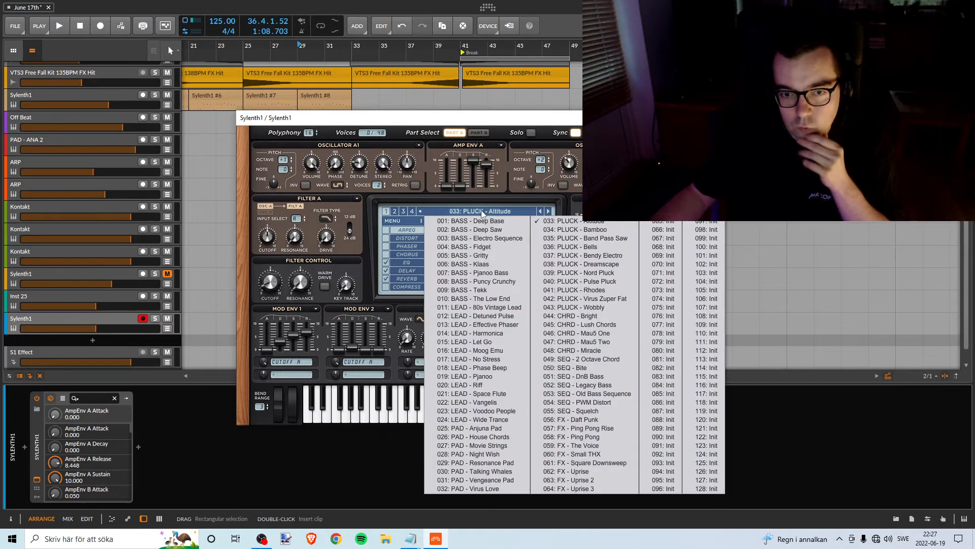
left_click(406, 221)
mouse_move(415, 241)
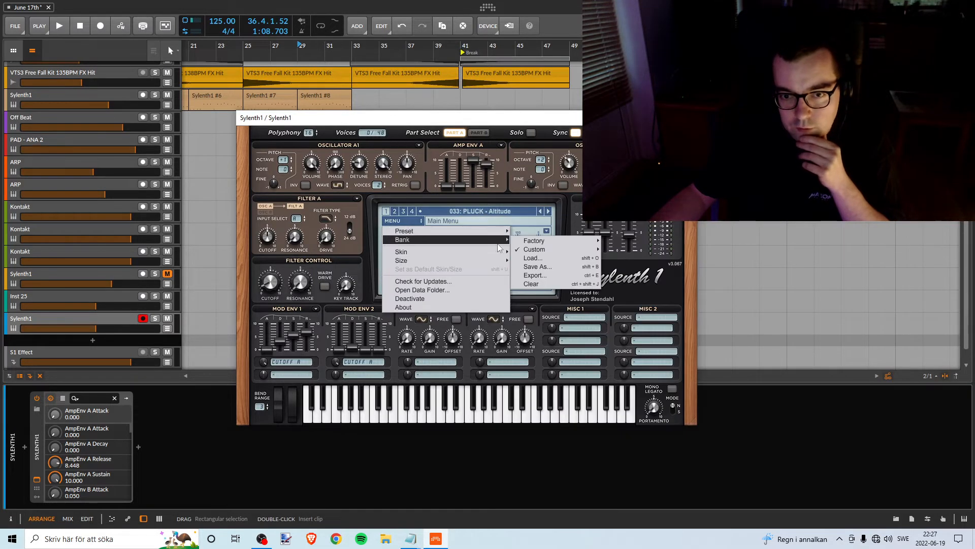
mouse_move(579, 249)
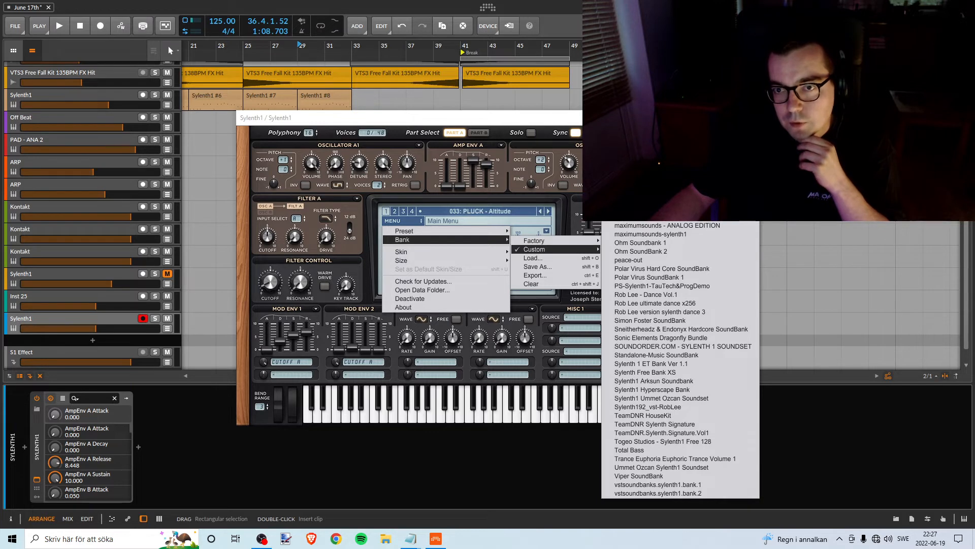
left_click(655, 102)
- Load the preset 031: PAD - Devotion and audition four notes, from the middle to the low end of the keyboard
left_click(480, 211)
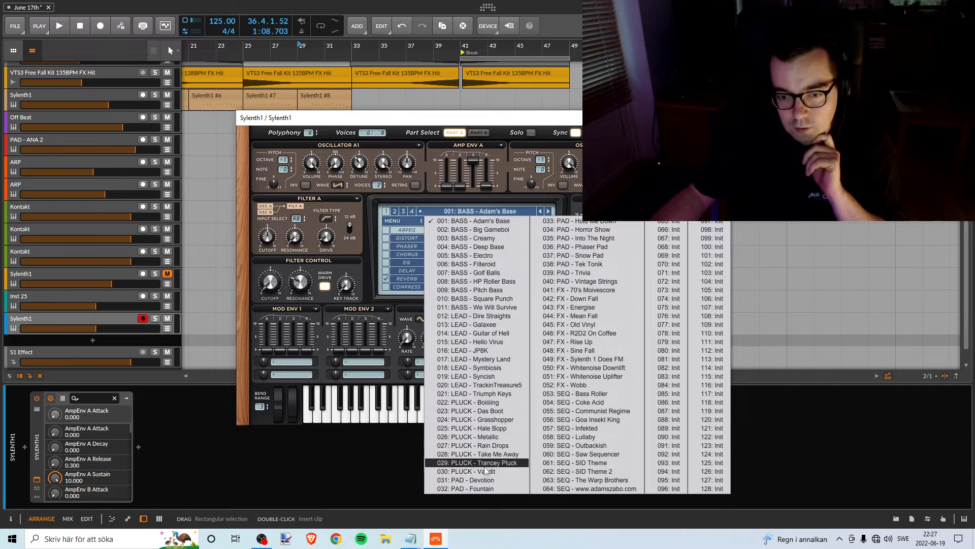
left_click(476, 480)
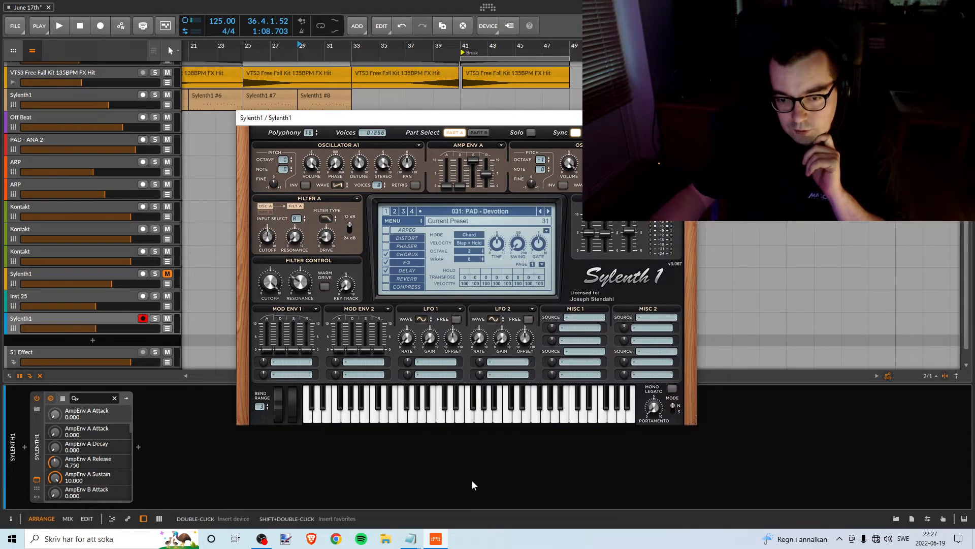
left_click(450, 412)
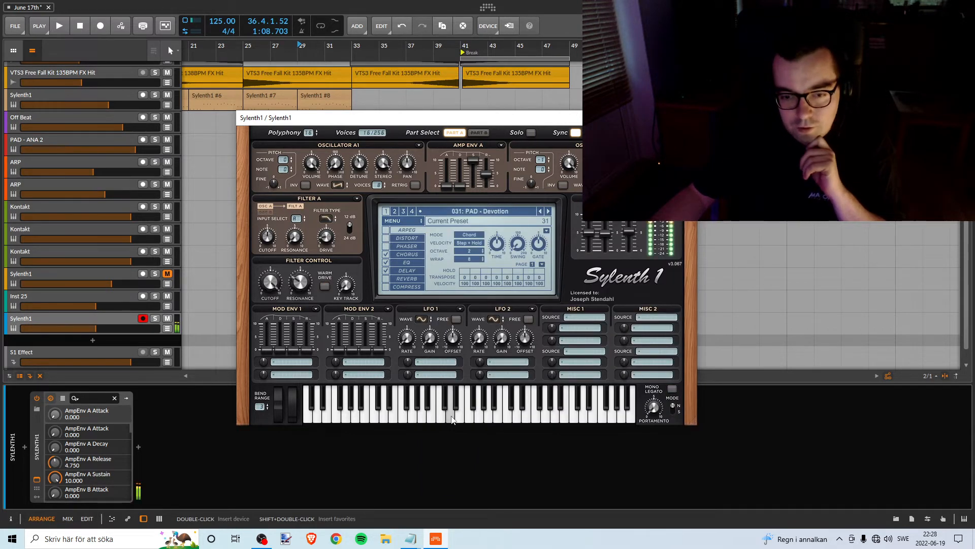
left_click(403, 414)
left_click(347, 411)
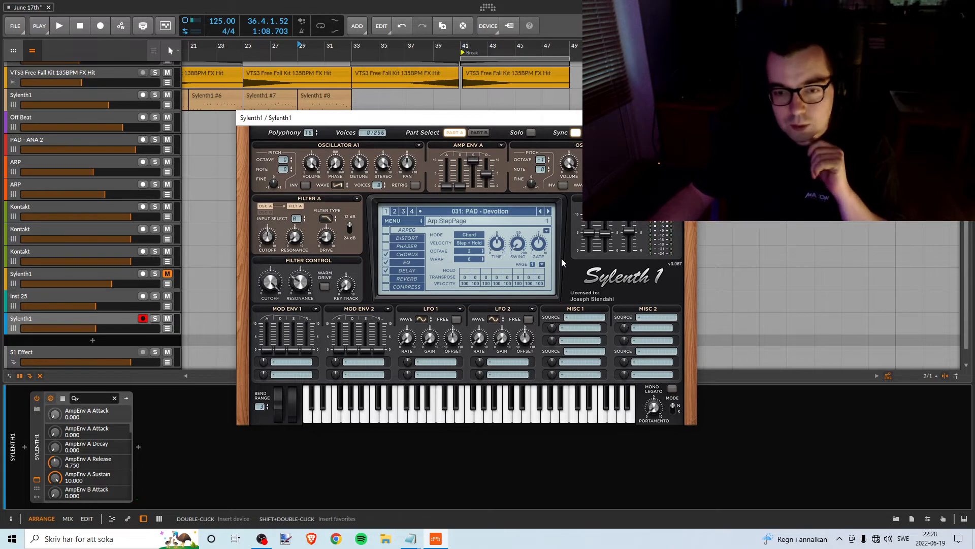
left_click(442, 419)
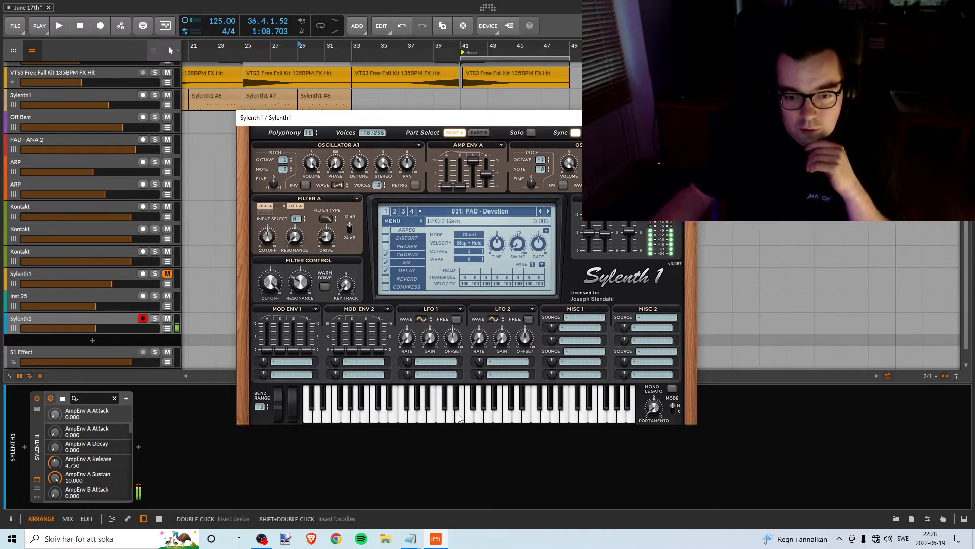
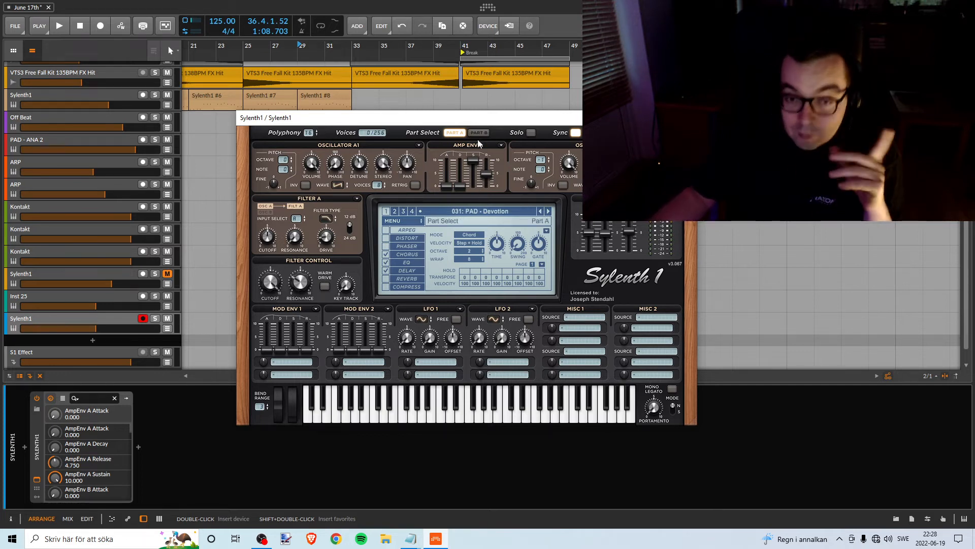
- Move the Sylenth1 window slightly lower, load the preset 032: PAD - Fountain, and audition three notes
left_click_drag(461, 125, 471, 156)
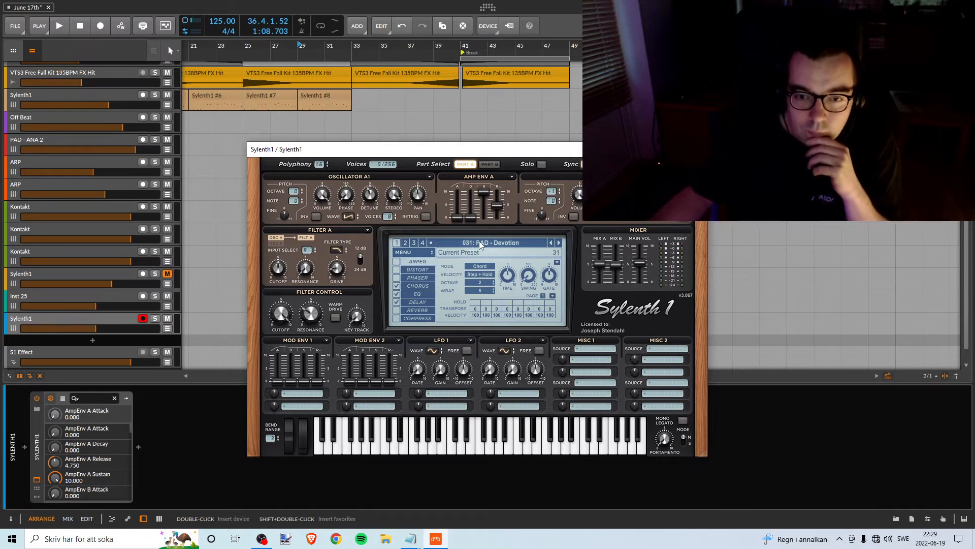
left_click(480, 241)
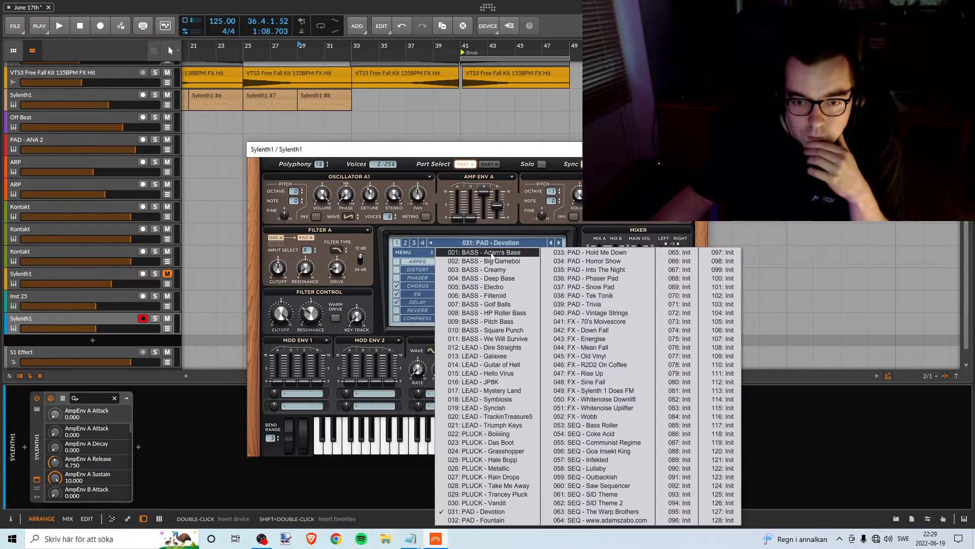
left_click(468, 520)
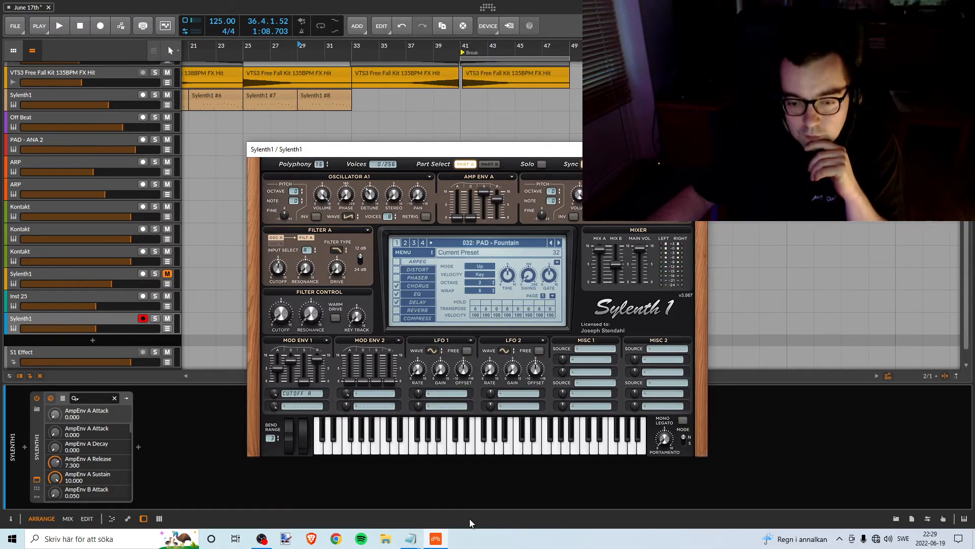
left_click(451, 452)
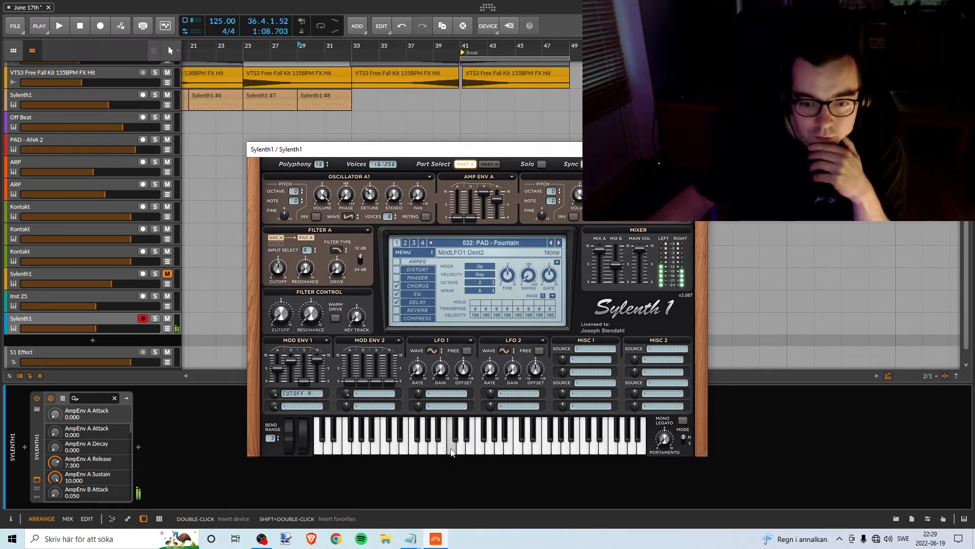
left_click(510, 451)
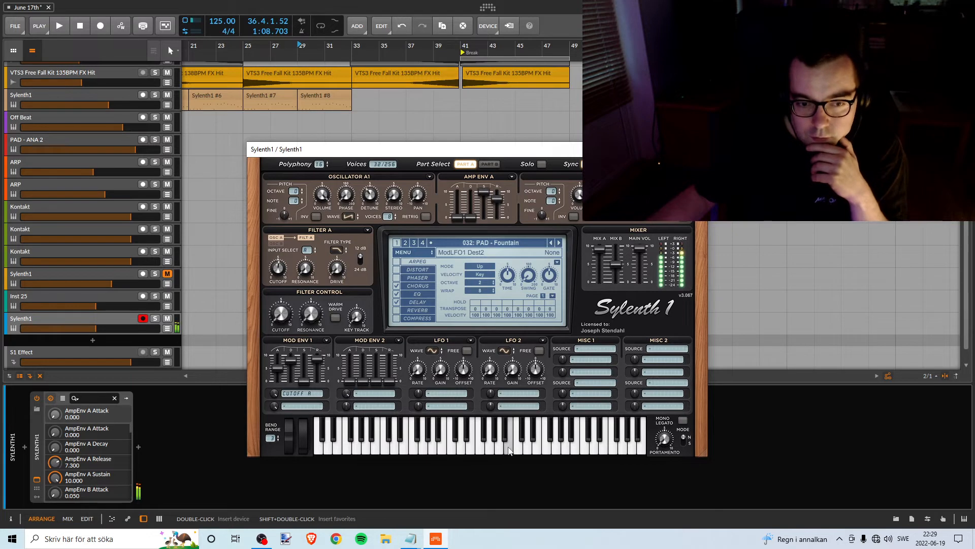
left_click(435, 443)
- Set the Mod Env 1 attack to 0.000 and audition the Fountain pad with several low and mid-range notes
left_click_drag(277, 369, 271, 413)
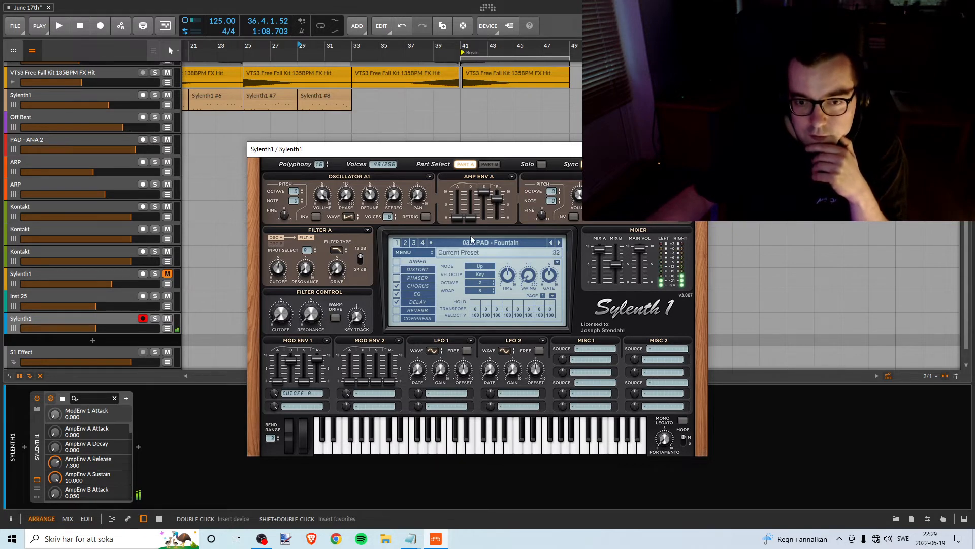
left_click(454, 447)
left_click(404, 449)
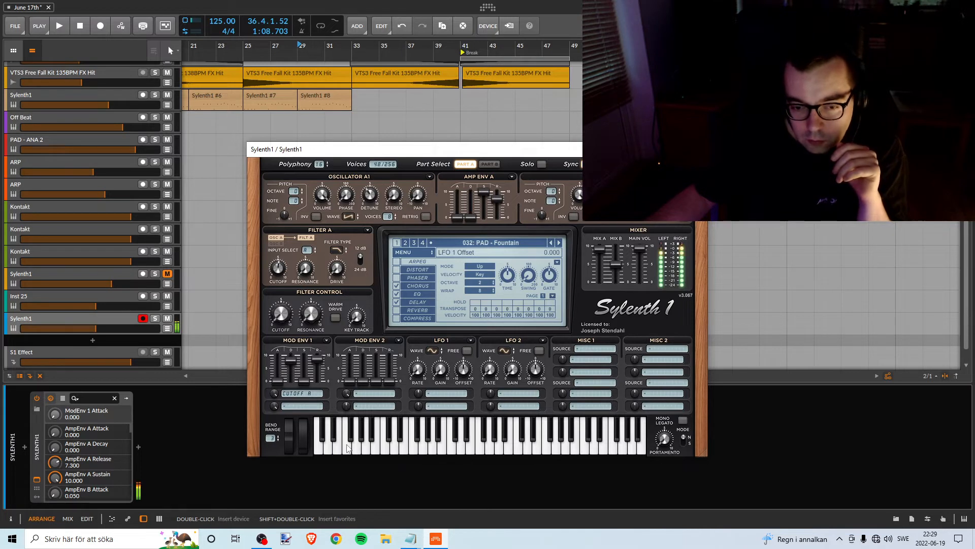
left_click(497, 451)
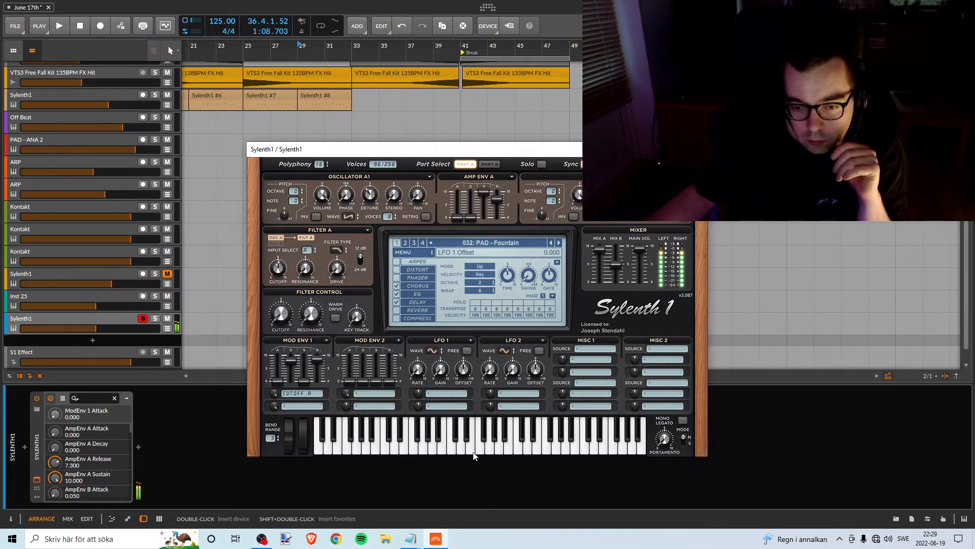
left_click(524, 449)
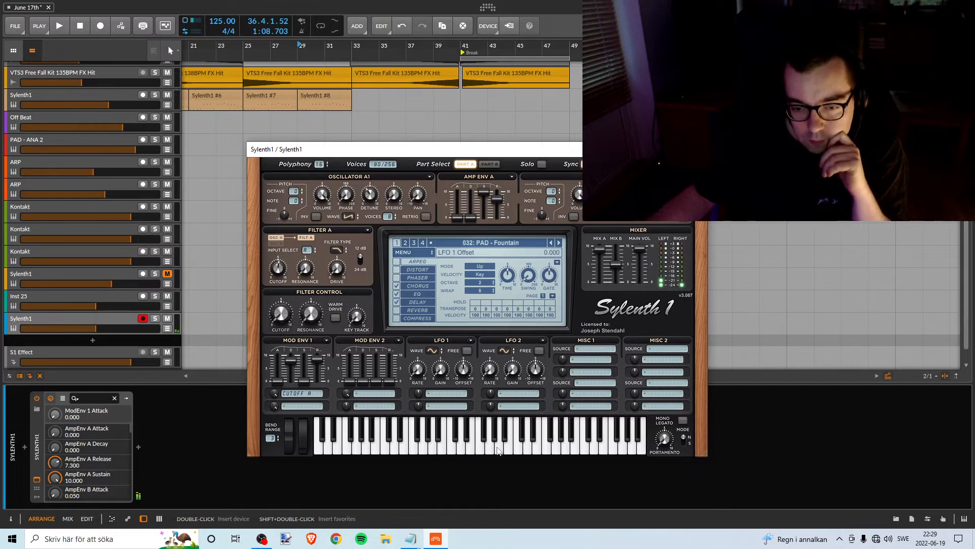
left_click(452, 447)
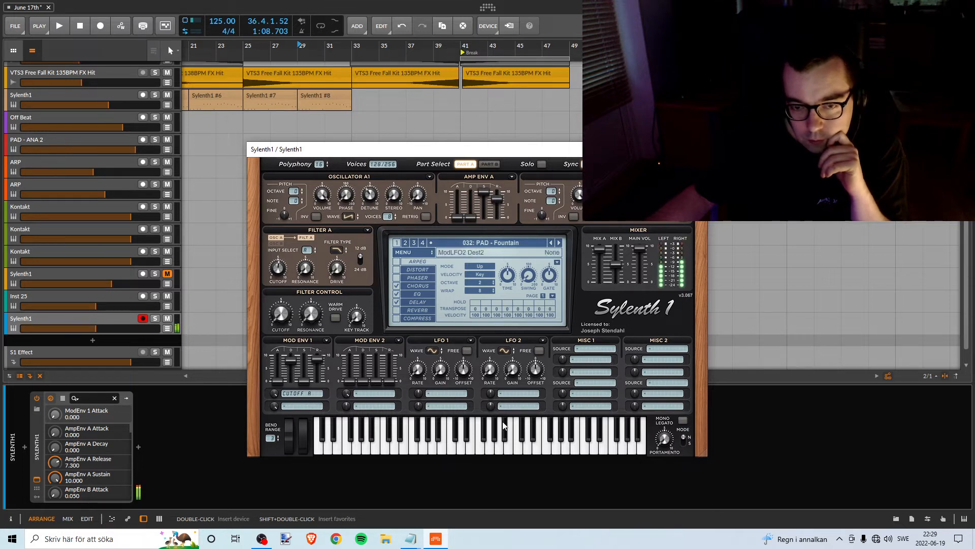
- Bring up the preset notes, check Sylenth1's list of custom banks for the loaded bank's name, and return to the notes
mouse_move(423, 539)
left_click(471, 516)
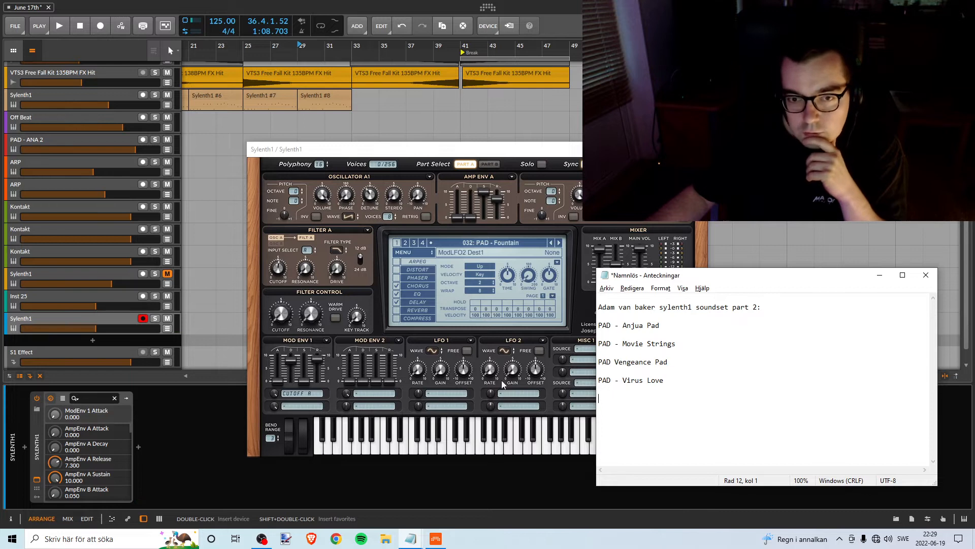
left_click(414, 254)
mouse_move(420, 277)
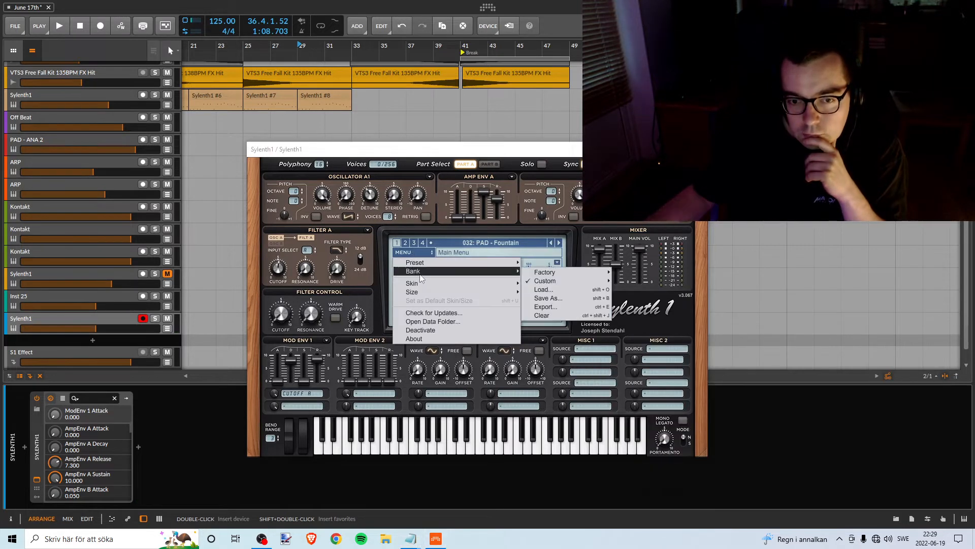
mouse_move(548, 281)
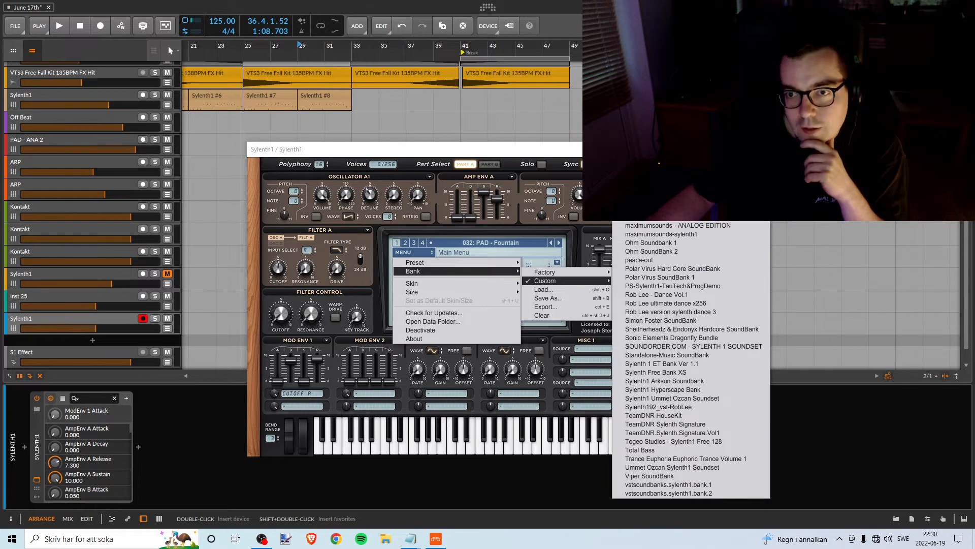
left_click(500, 151)
left_click(411, 538)
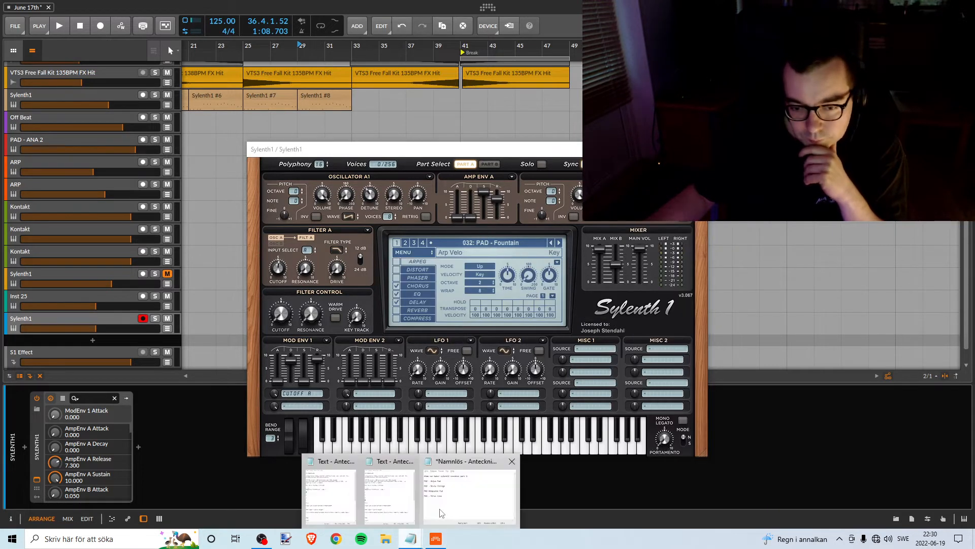
left_click(440, 513)
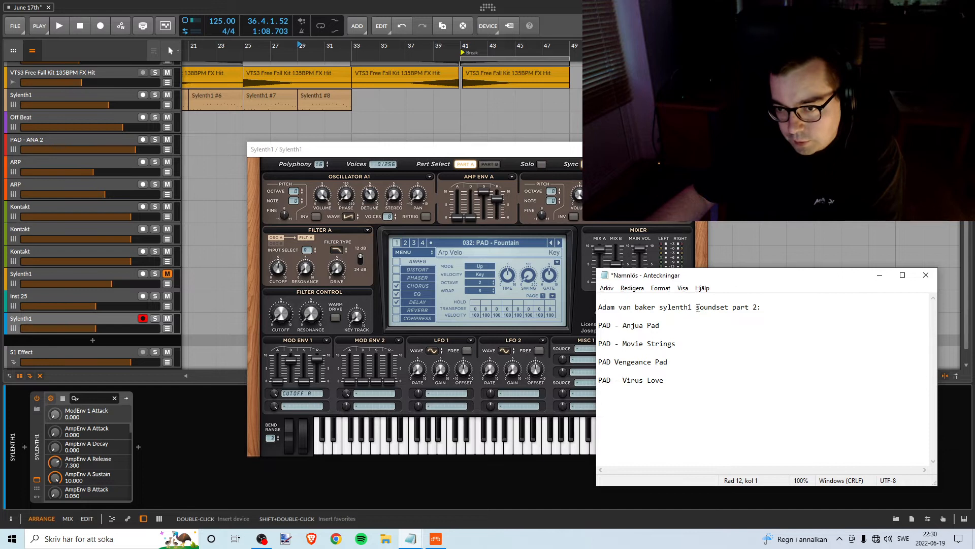
- Add the heading "Adam van baker sylenth1 soundset" below the existing entries in the notes, followed by a new line
left_click_drag(729, 307, 615, 307)
left_click(619, 403)
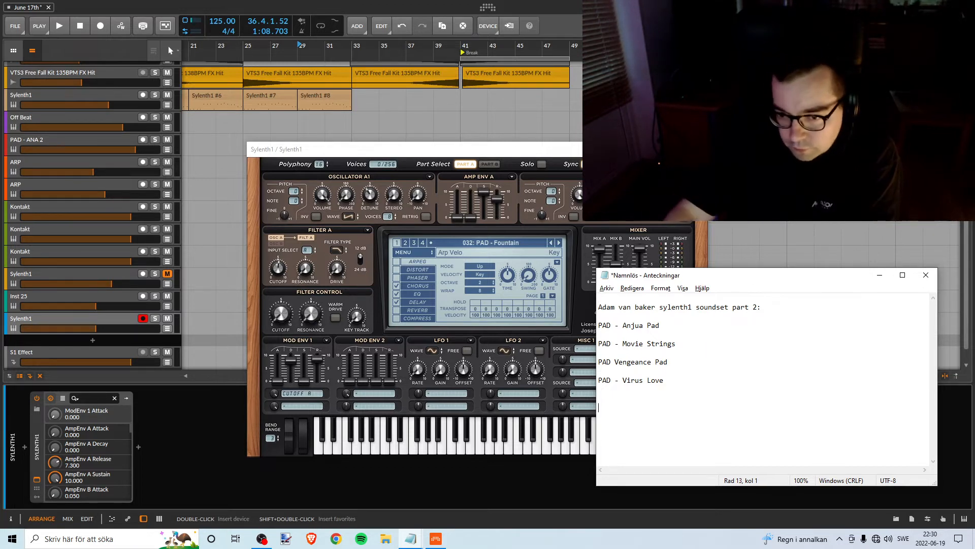
key("Return")
key("Return")
type("Adam van baker sylenth1 soundset")
key("Return")
key("Return")
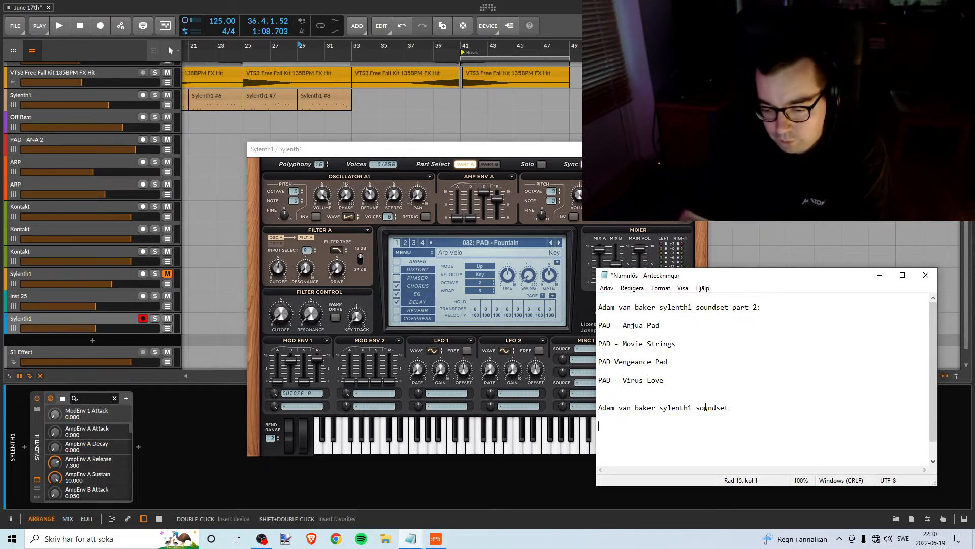
- Begin the entry "PAD - Fount" under the new heading, copying the letters o and u from the other text document
type("PAD - F")
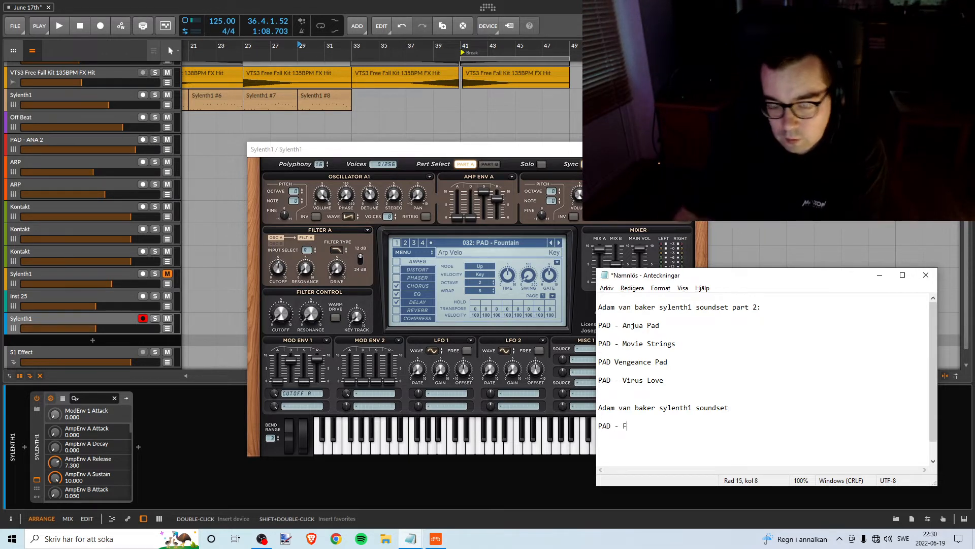
left_click(412, 538)
left_click(466, 475)
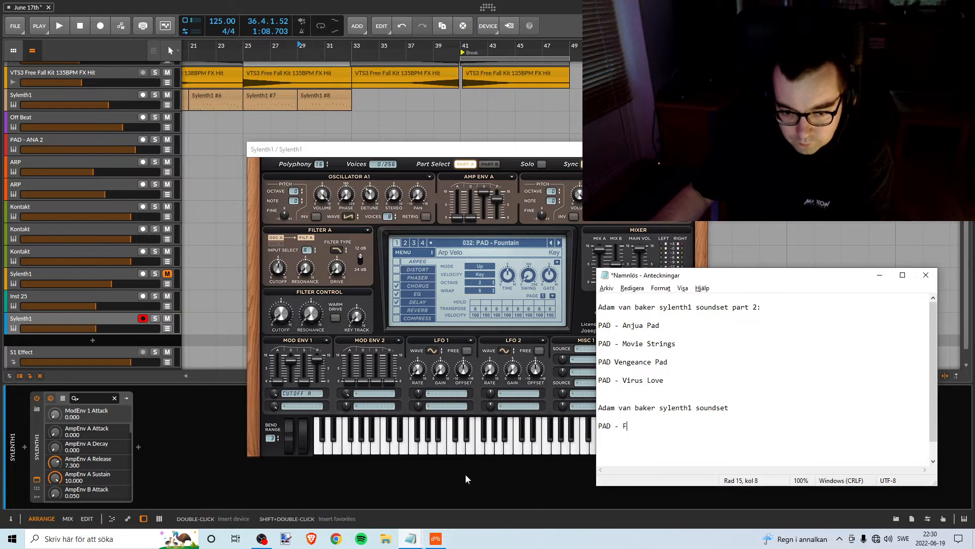
left_click(411, 539)
left_click(389, 500)
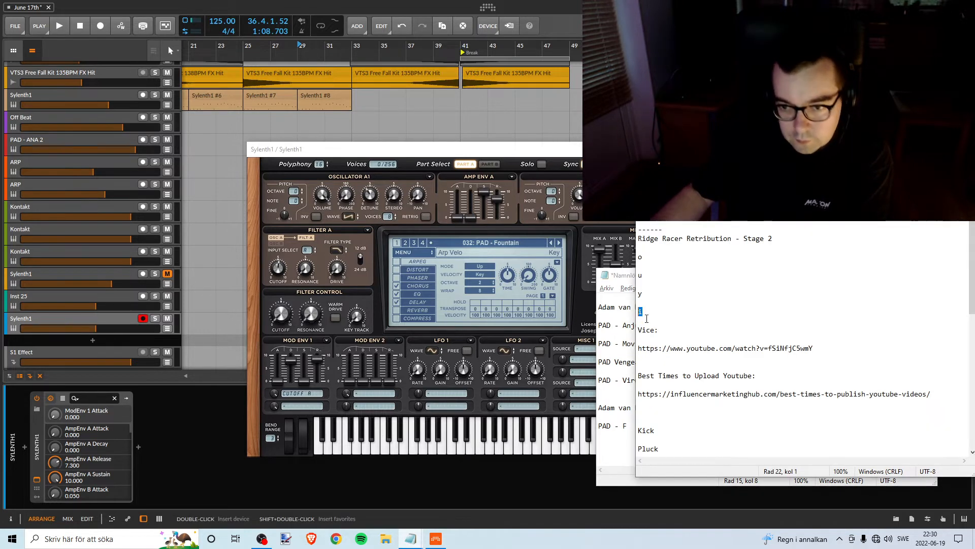
left_click(630, 275)
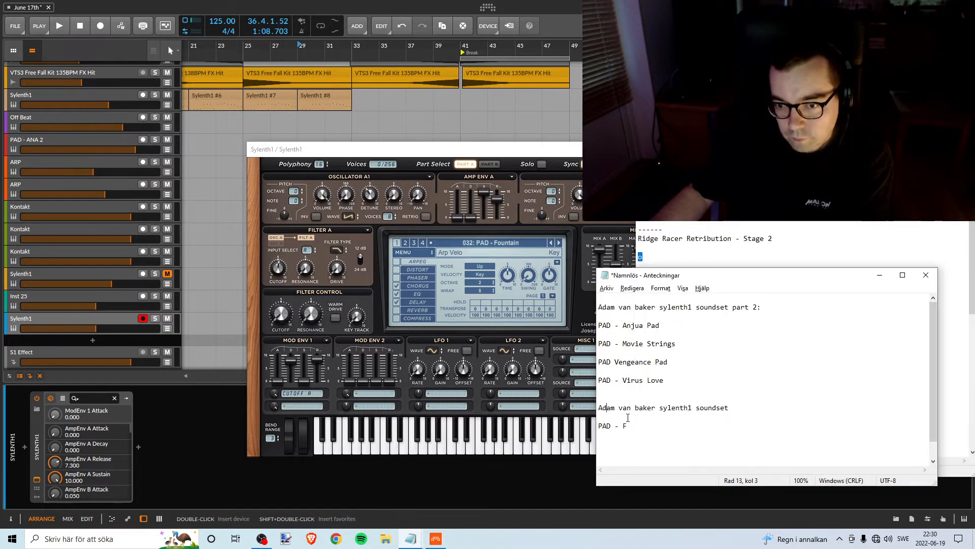
type("o")
left_click(694, 239)
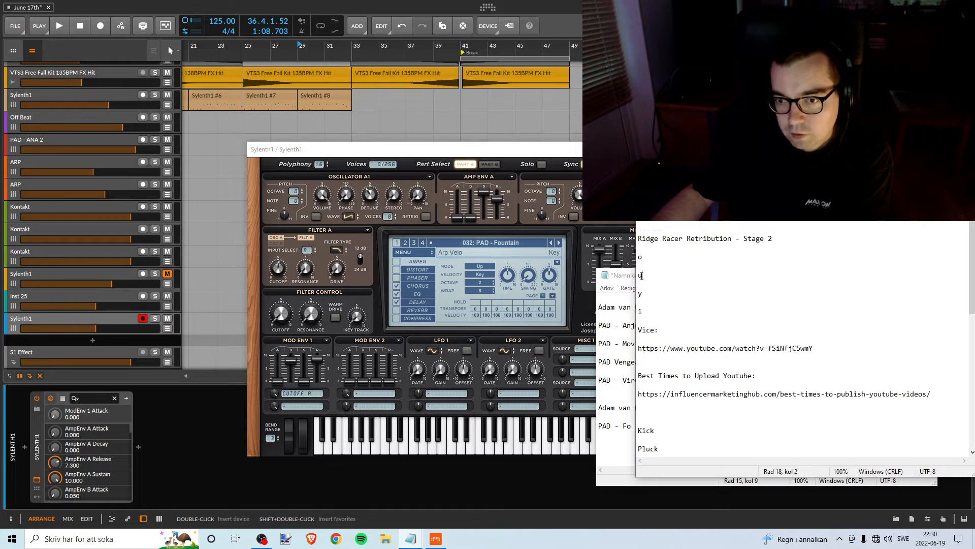
left_click(612, 362)
type("unt")
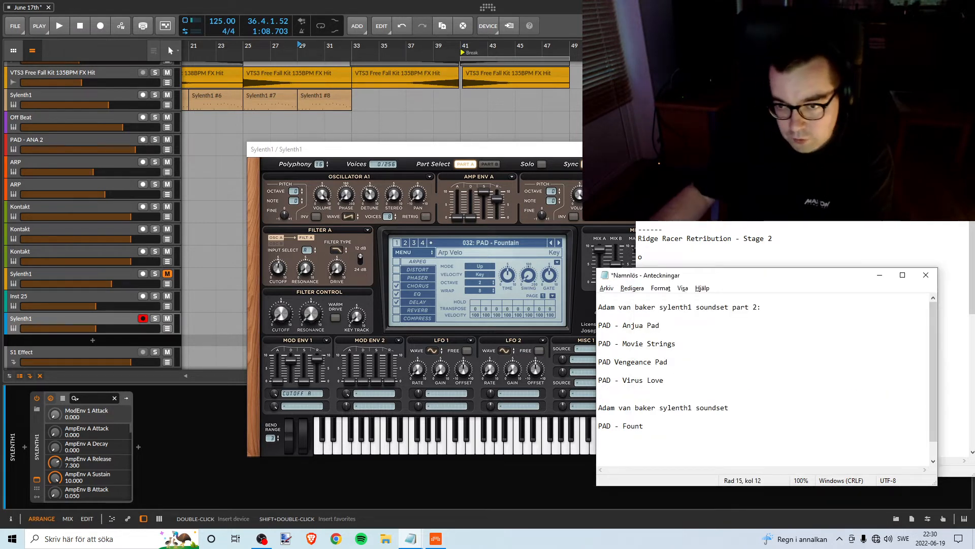
- Complete the entry as "PAD - Fountain", copying the letter i from the other text document, and add a blank line below
left_click(680, 259)
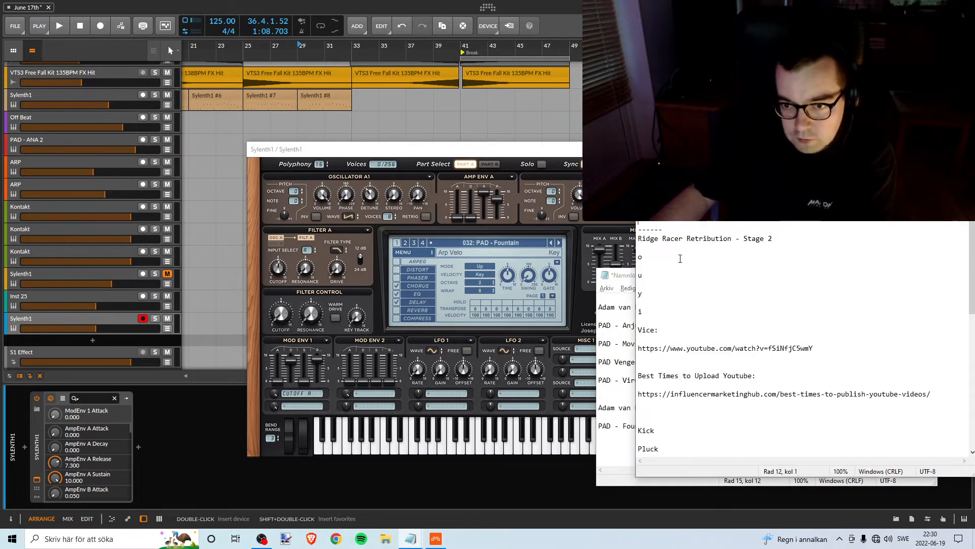
double_click(642, 311)
left_click(624, 380)
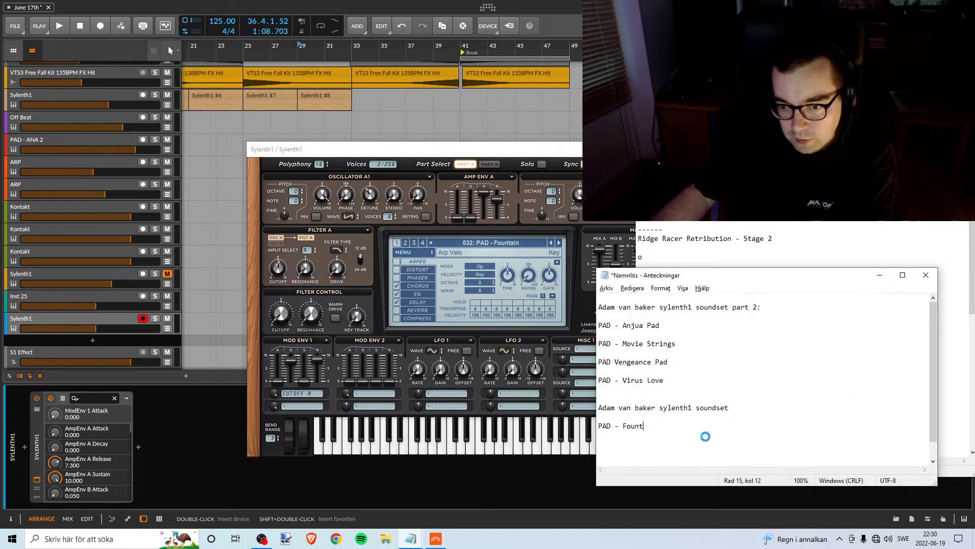
type("a")
left_click(685, 238)
left_click(620, 428)
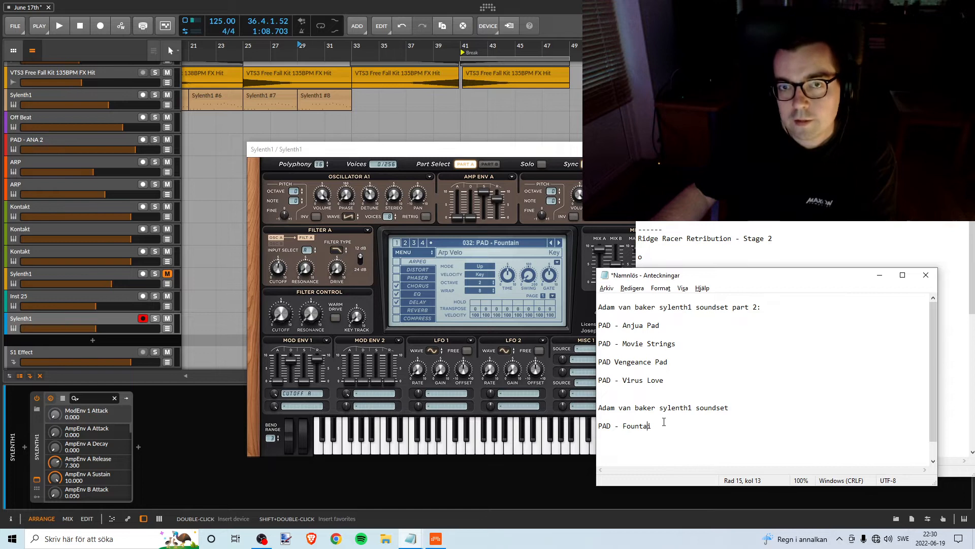
left_click(656, 426)
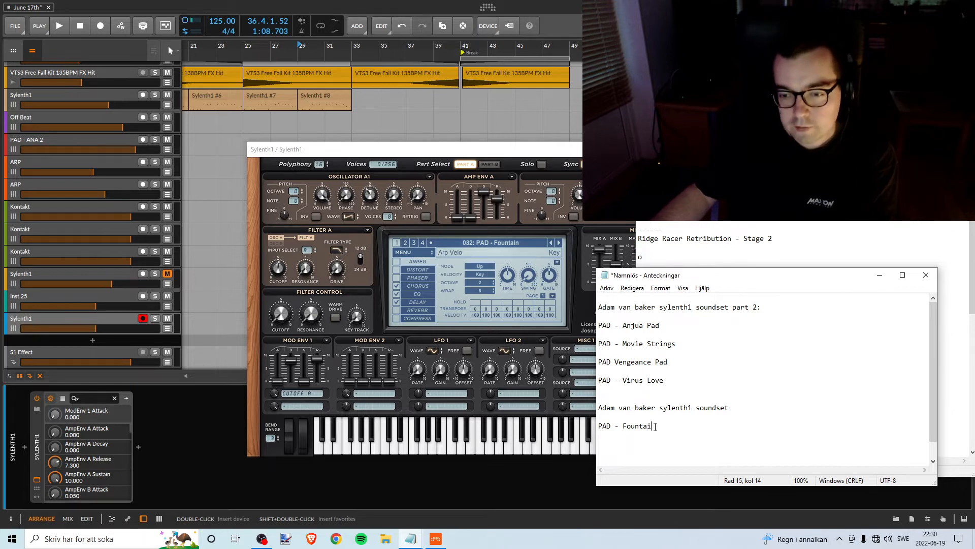
left_click(677, 230)
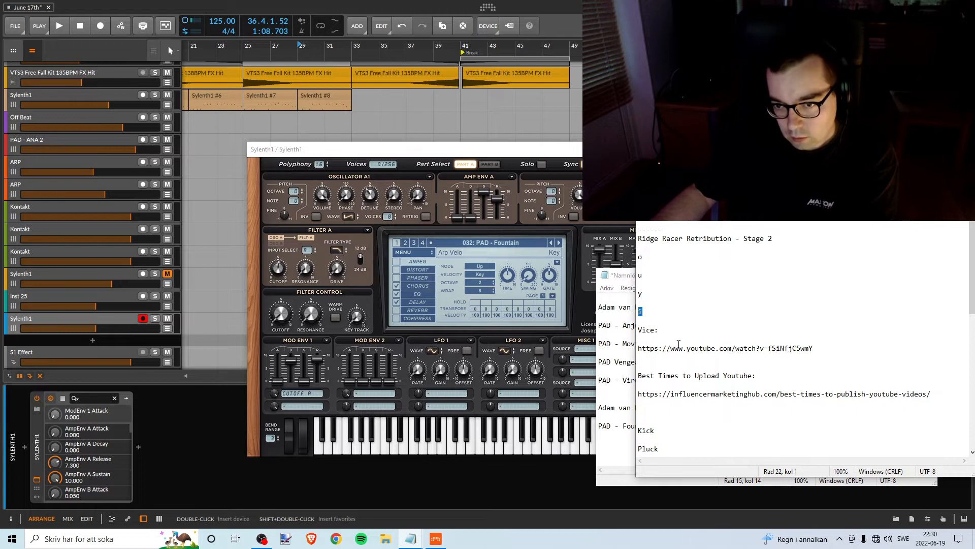
left_click(617, 408)
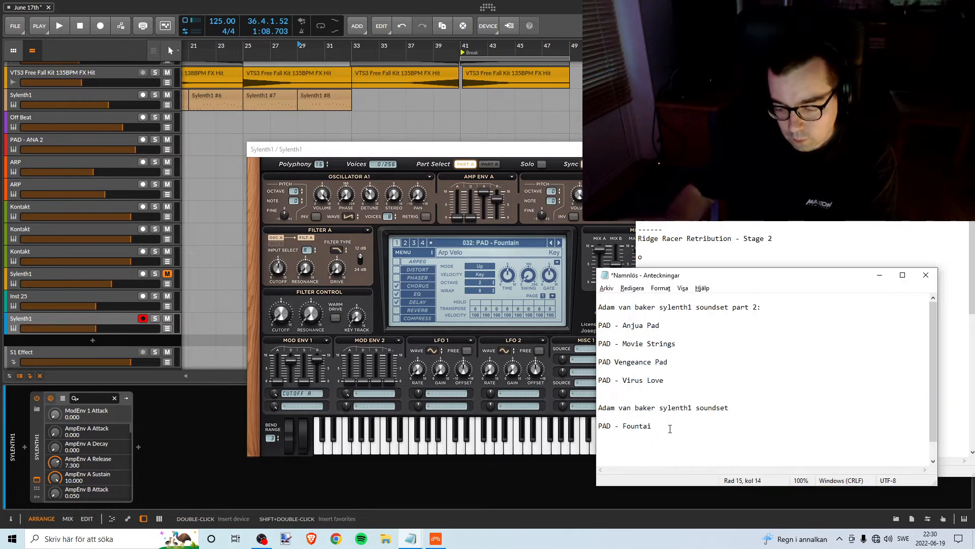
type("n")
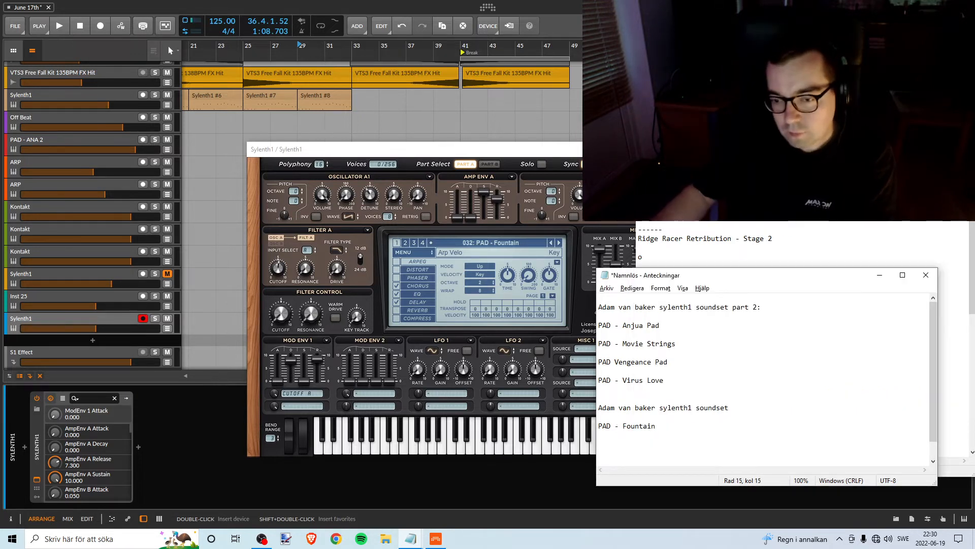
key("Return")
key("Return")
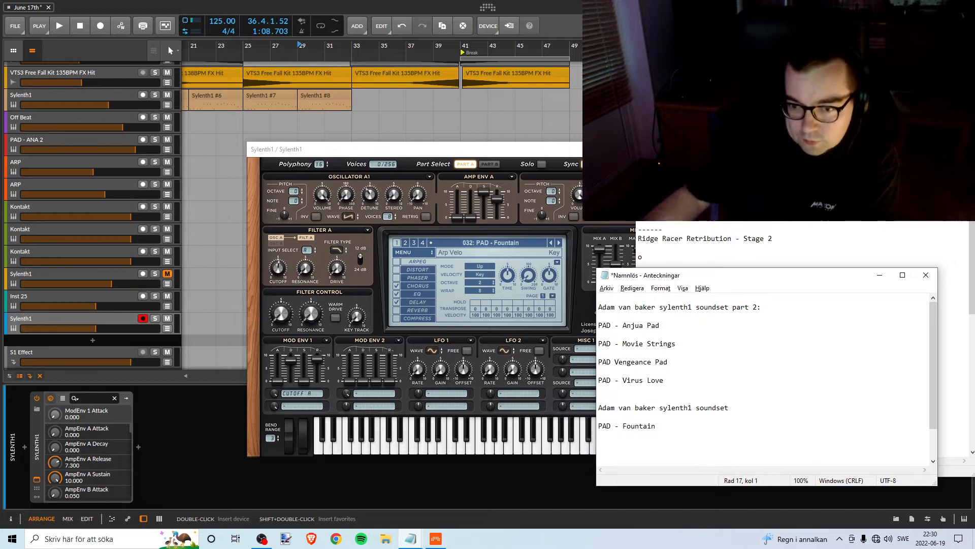
- Return to Sylenth1 and audition notes with the presets 033: PAD - Hold Me Down and 034: PAD - Horror Show
left_click(477, 152)
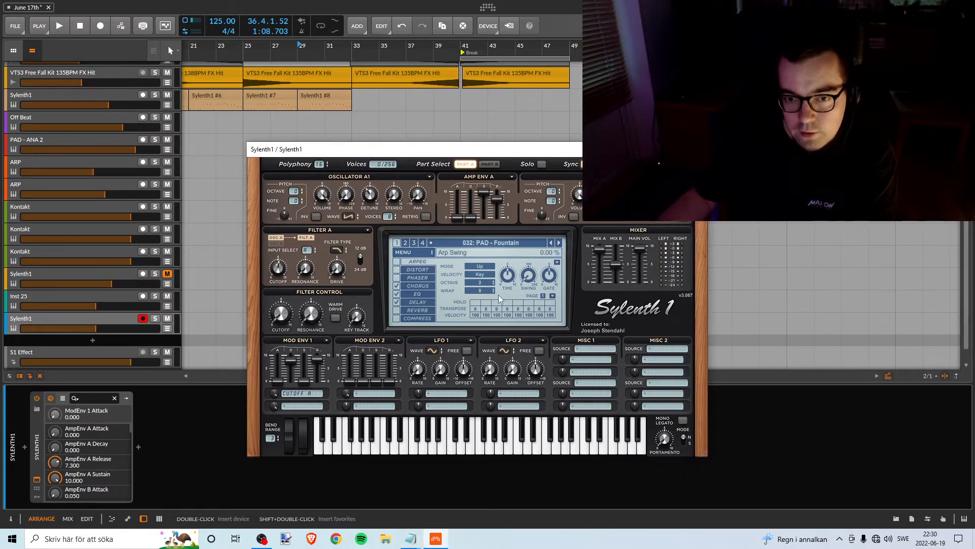
left_click(559, 242)
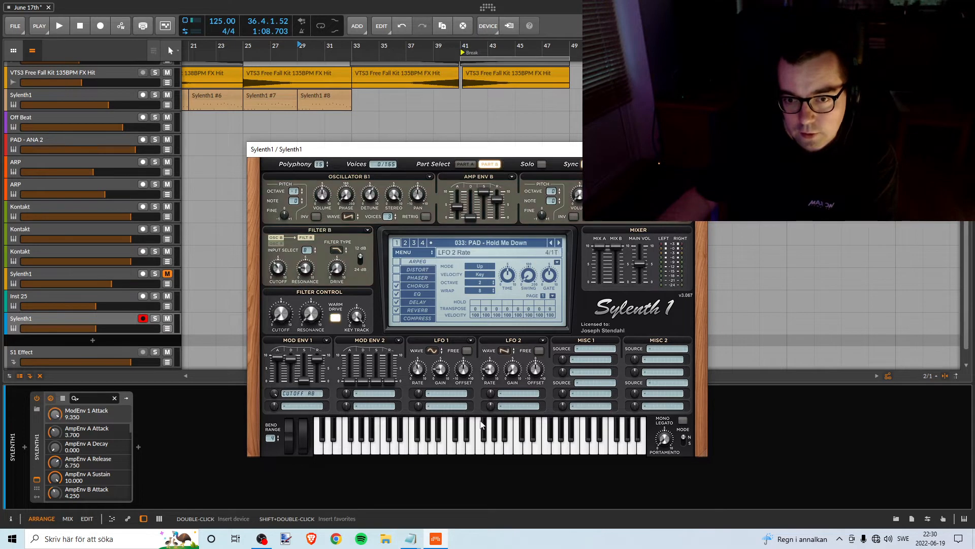
left_click(480, 454)
left_click(428, 456)
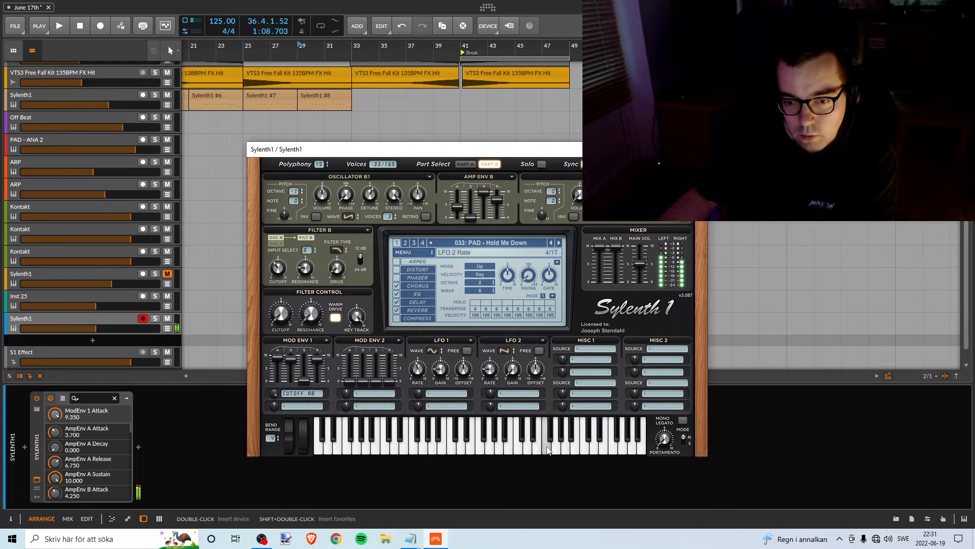
left_click(593, 441)
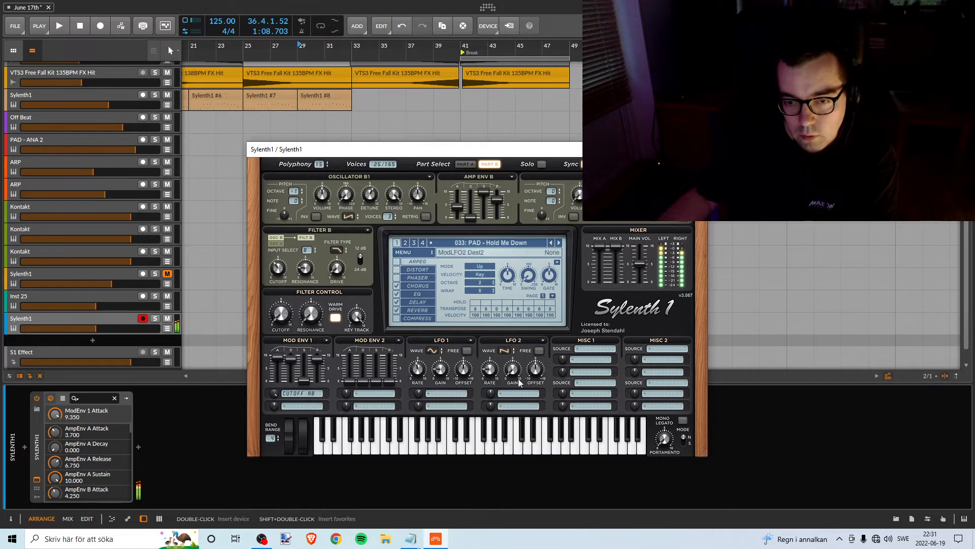
left_click(560, 242)
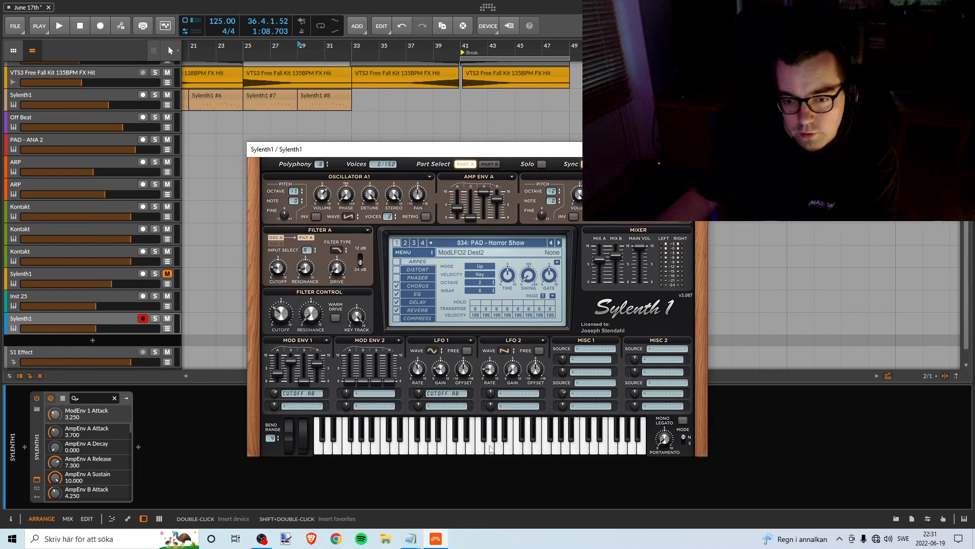
left_click(511, 449)
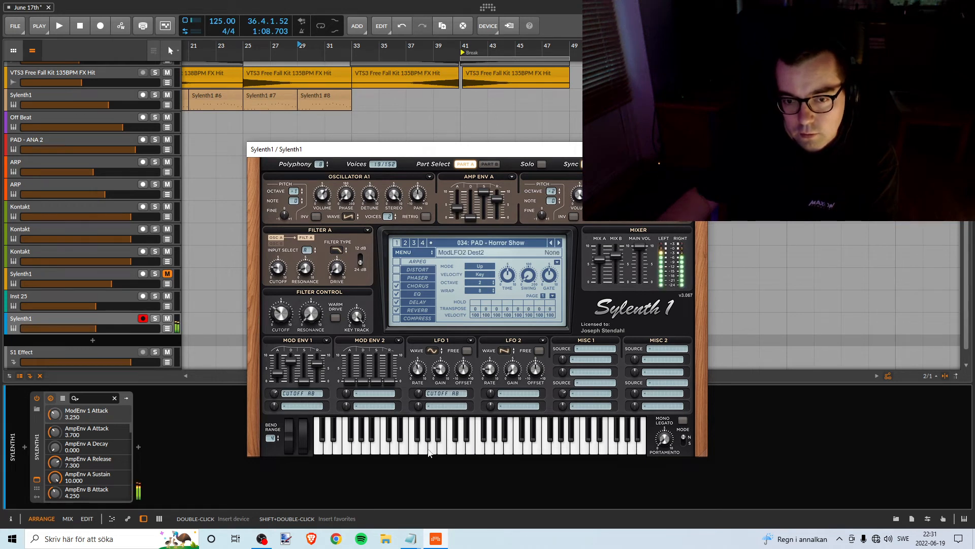
- Load the preset 035: PAD - Into The Night and audition five notes across the low, middle and high range
left_click(559, 243)
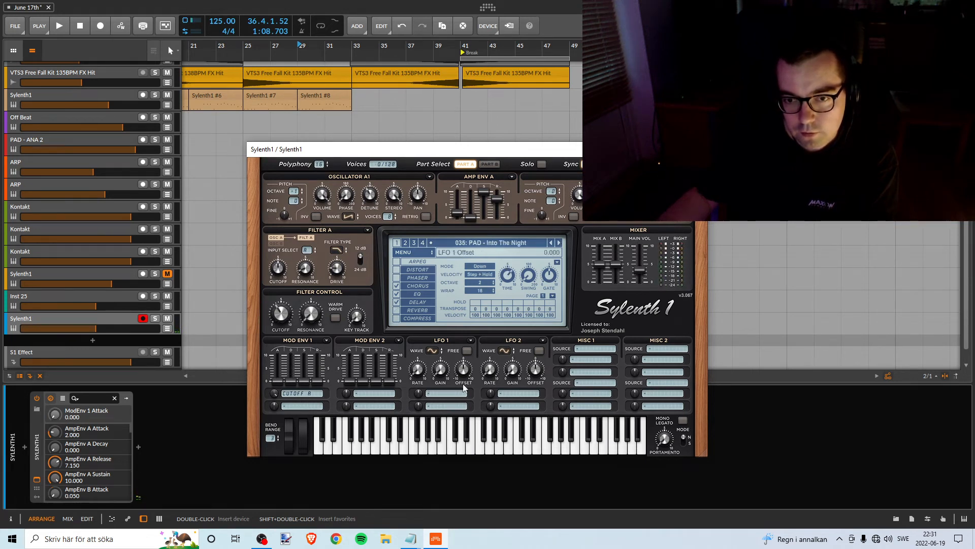
left_click(492, 447)
left_click(435, 447)
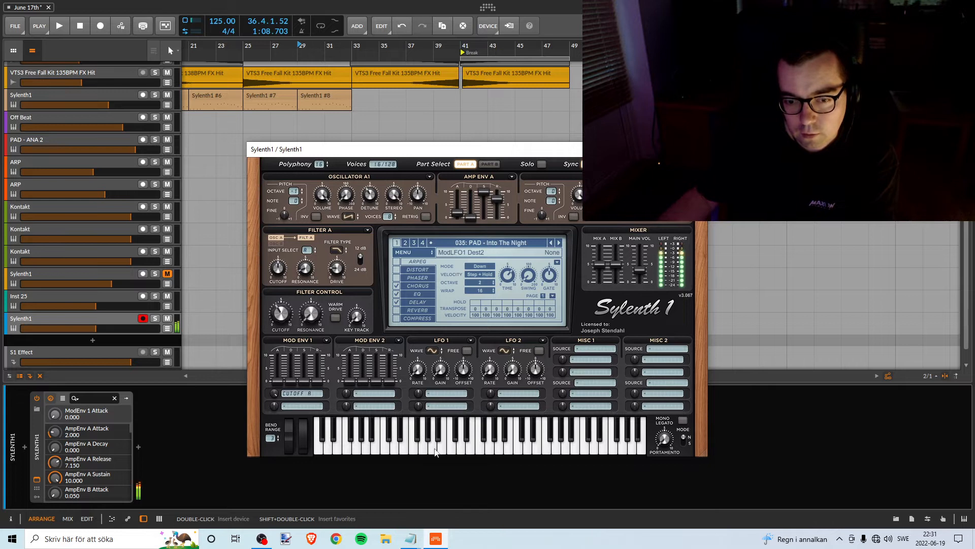
left_click(384, 450)
left_click(348, 448)
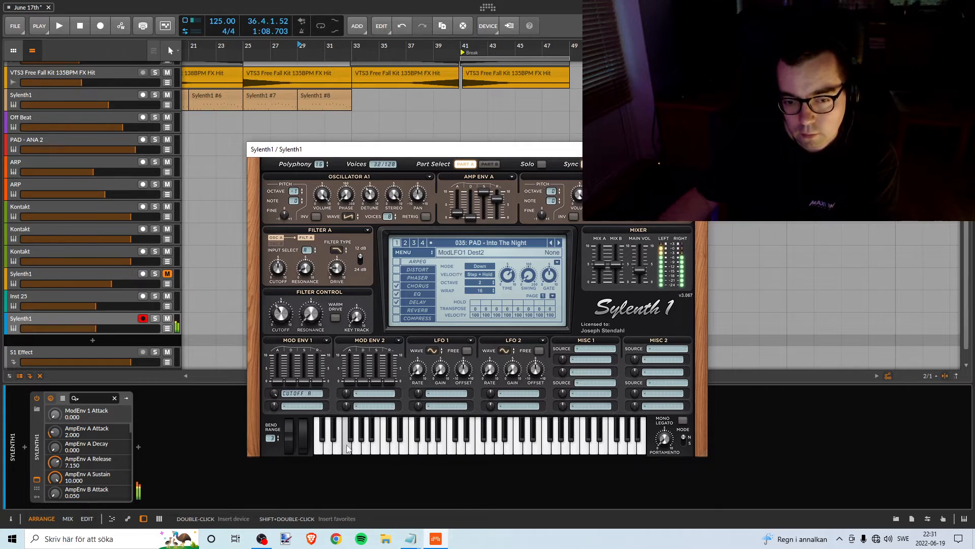
left_click(605, 444)
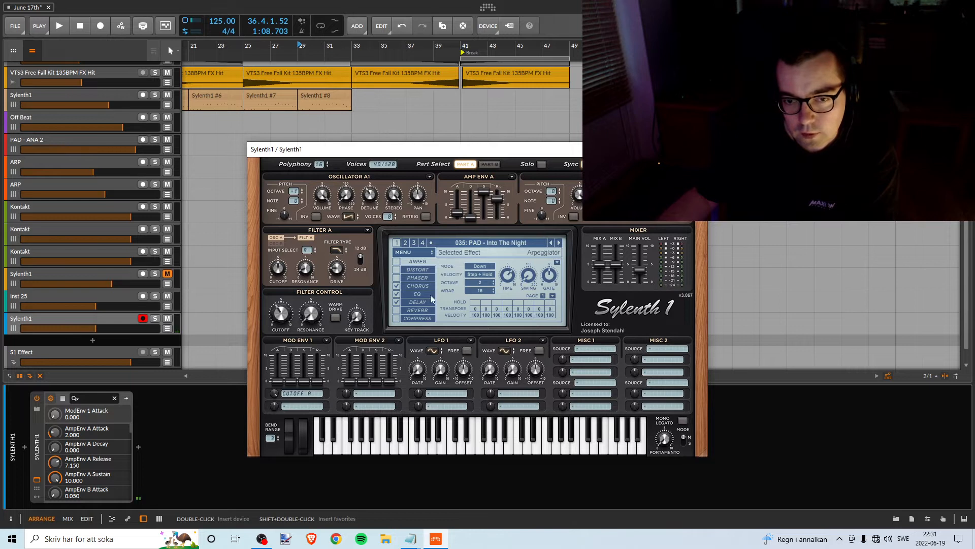
- Turn off the chorus and delay, lower the Amp Env A sustain to 3.273, and audition mid-range notes
left_click(397, 285)
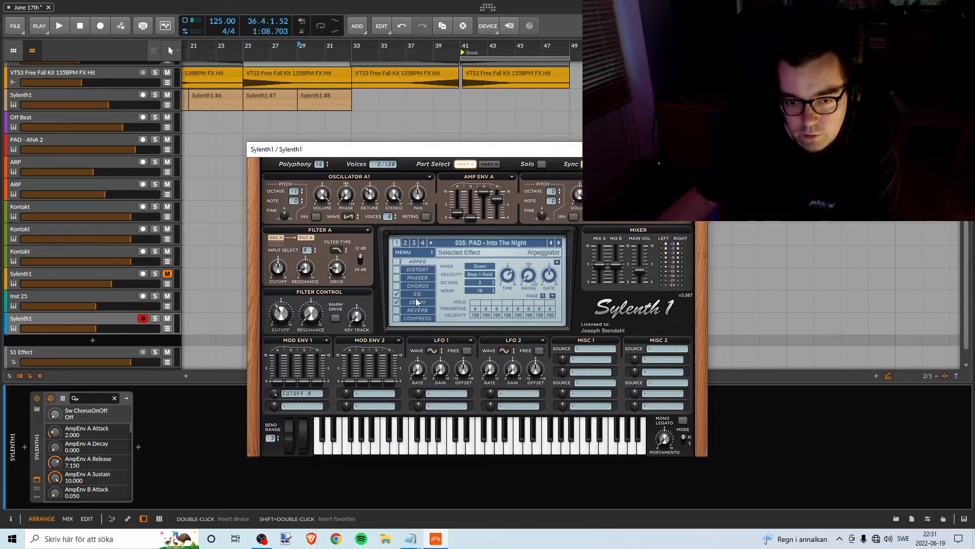
left_click(397, 301)
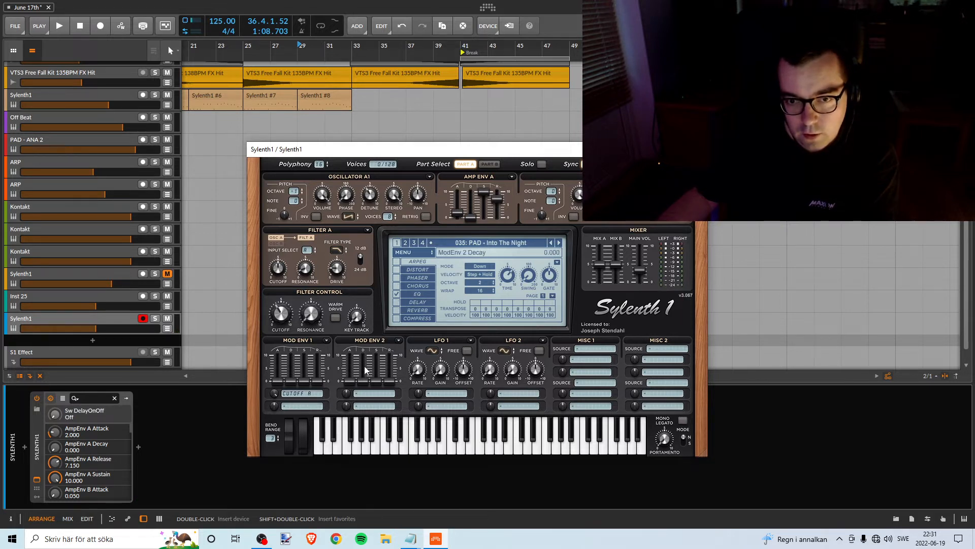
left_click(468, 453)
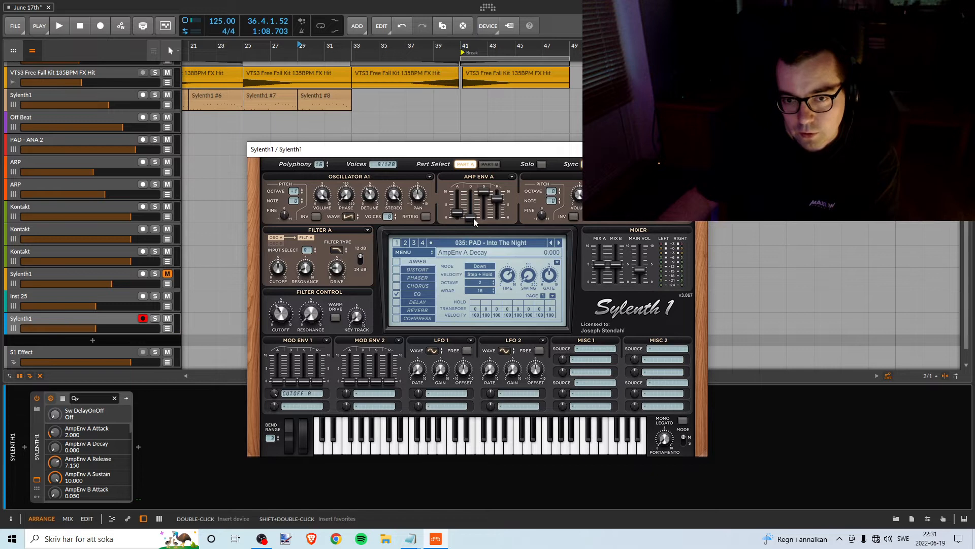
left_click_drag(483, 192, 484, 208)
left_click(462, 447)
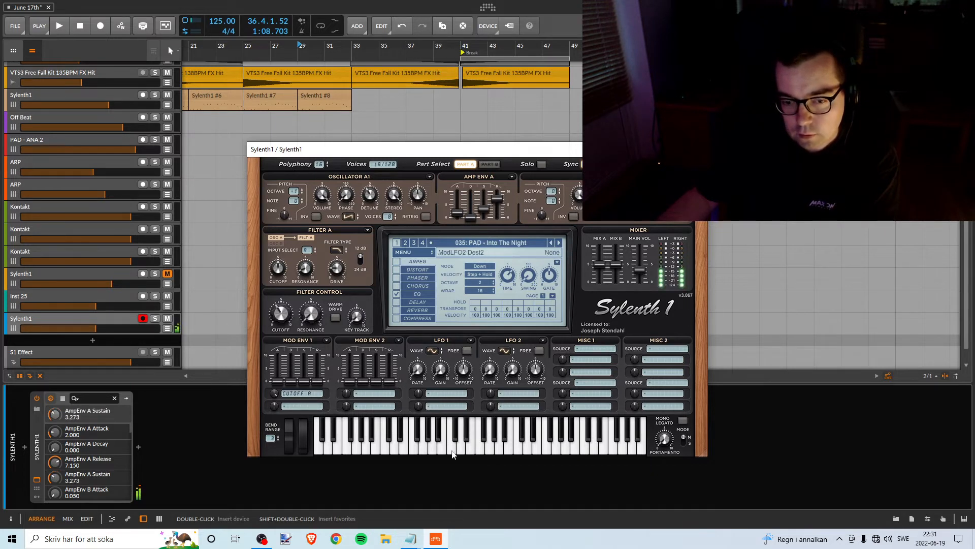
- Audition two mid-range notes, try one note with the arpeggiator switched on, and switch the arpeggiator back off
left_click(435, 450)
left_click(461, 450)
left_click(397, 261)
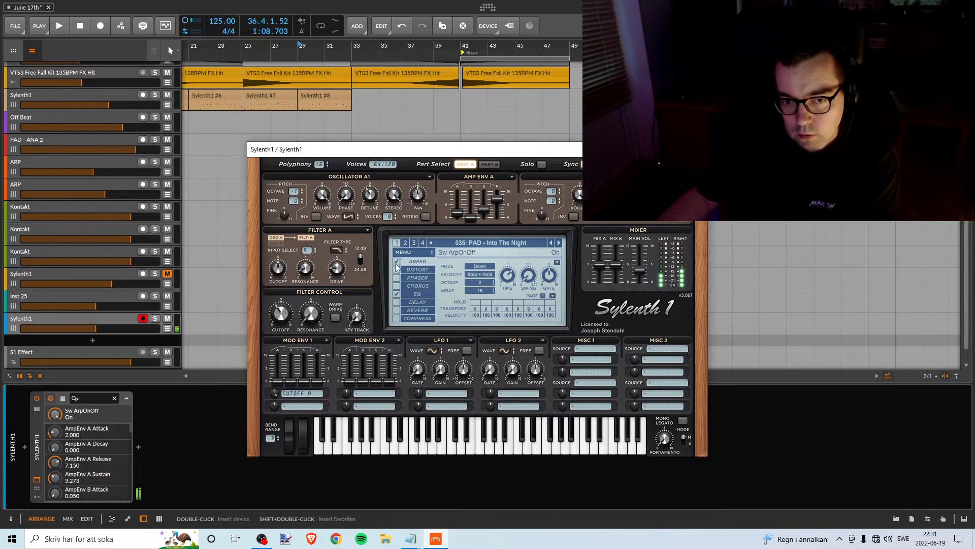
left_click(450, 447)
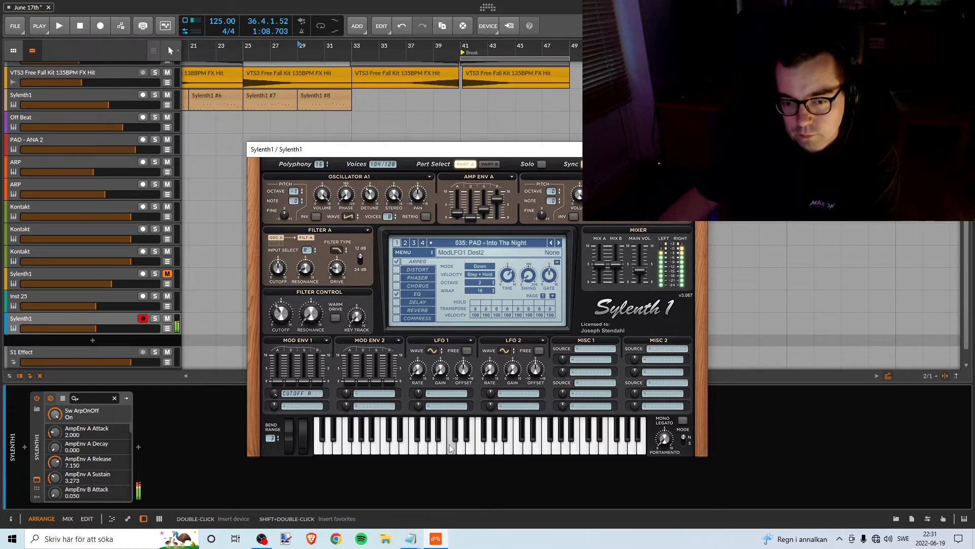
left_click(396, 261)
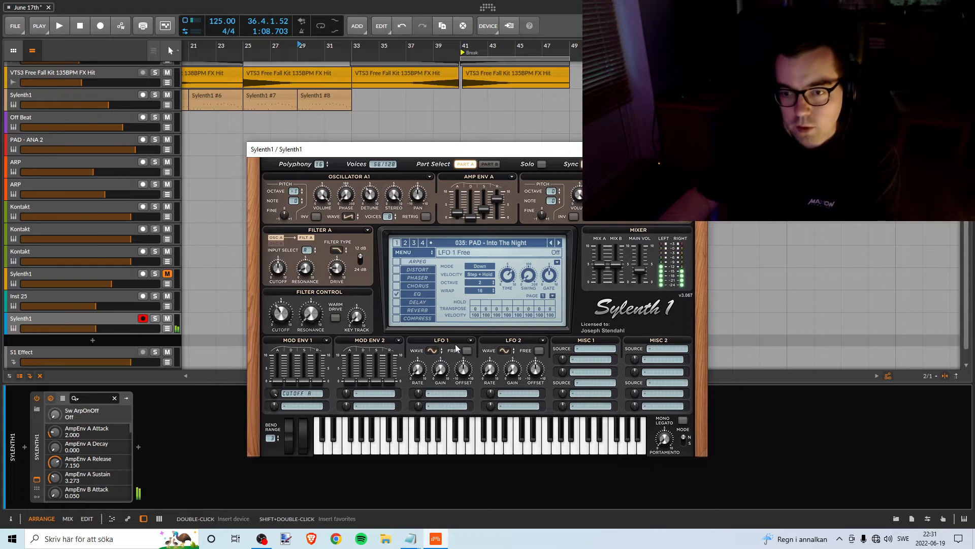
left_click(418, 253)
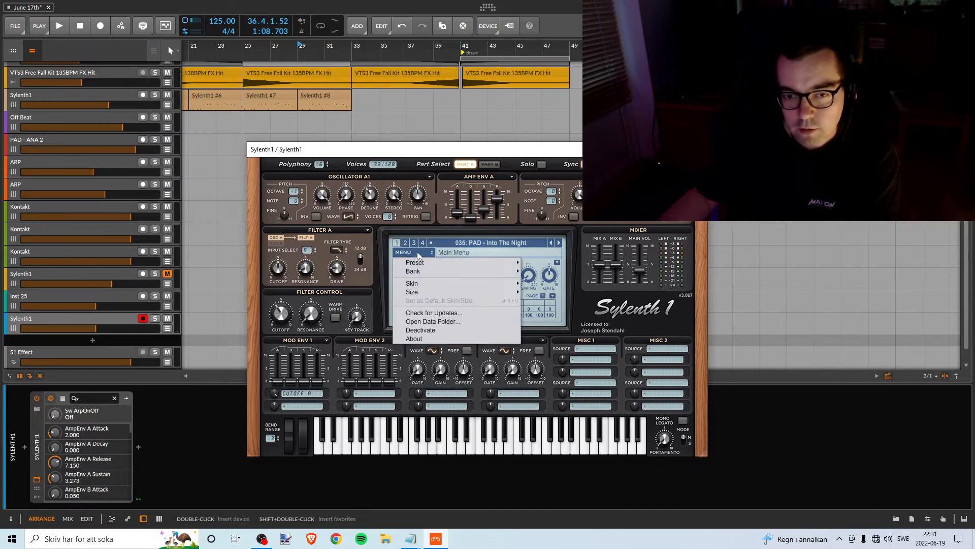
mouse_move(453, 266)
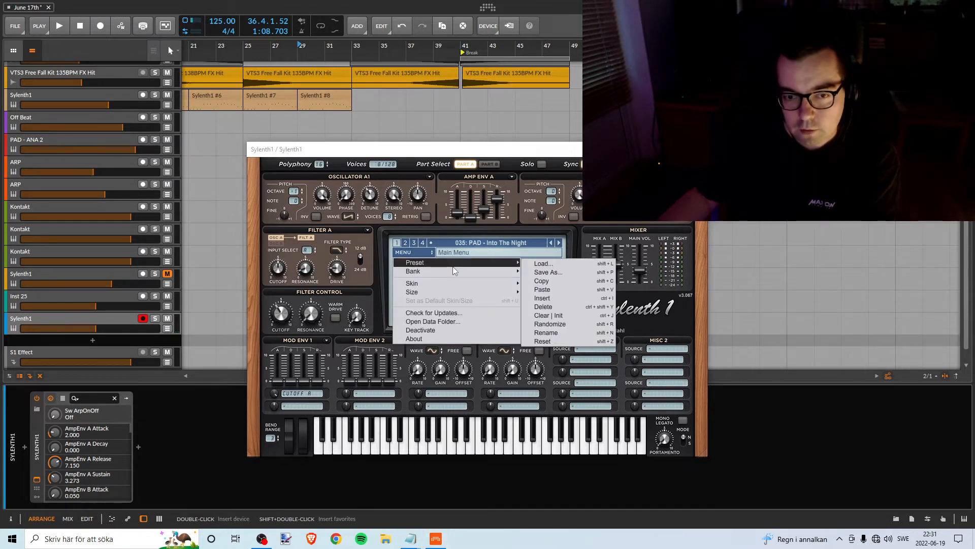
left_click(558, 152)
- Load the preset 036: PAD - Phaser Pad and audition notes in the high, middle and low range
left_click(559, 242)
left_click(492, 454)
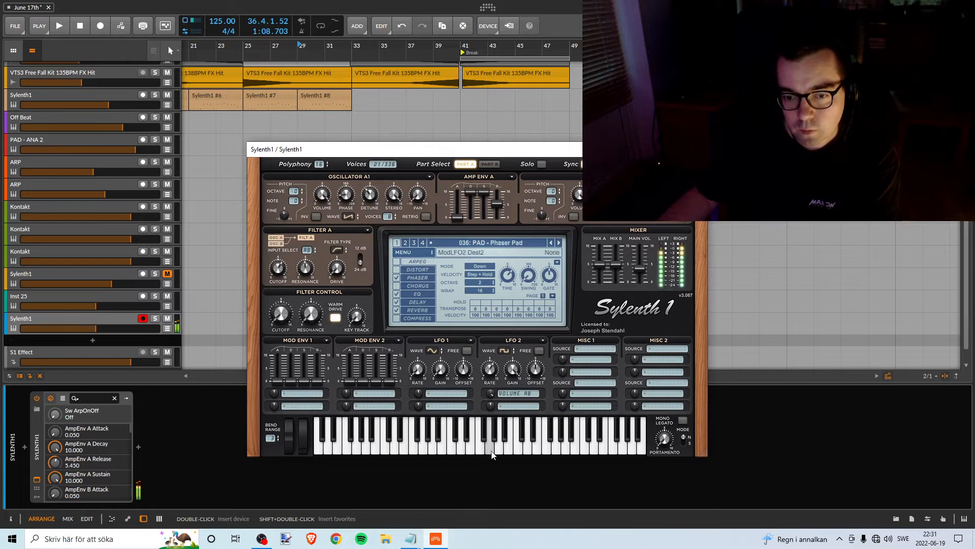
left_click(455, 448)
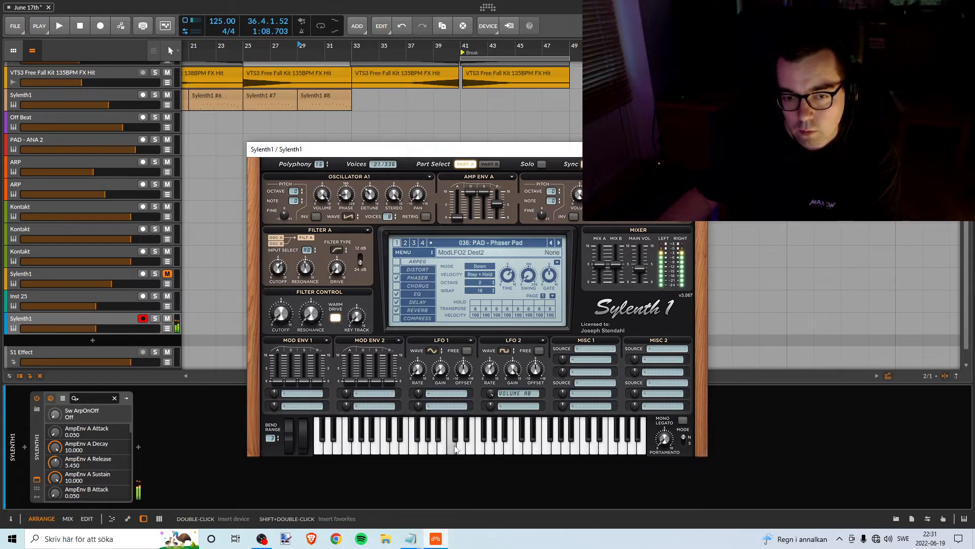
left_click(405, 446)
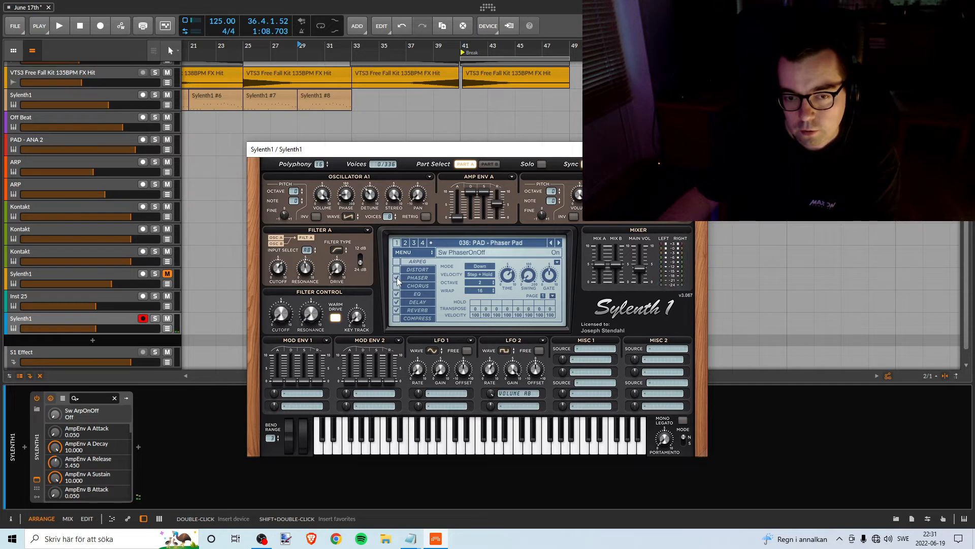
- Turn off the phaser on the Phaser Pad preset and audition two notes
left_click(397, 281)
left_click(461, 449)
left_click(420, 450)
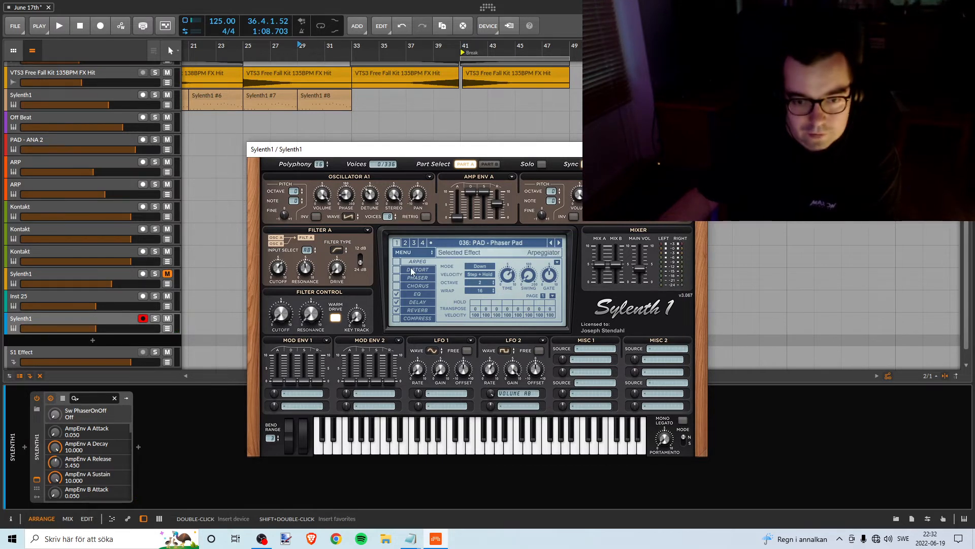
- Load the preset 037: PAD - Snow Pad and audition a mid-range note repeatedly
left_click(559, 243)
left_click(456, 450)
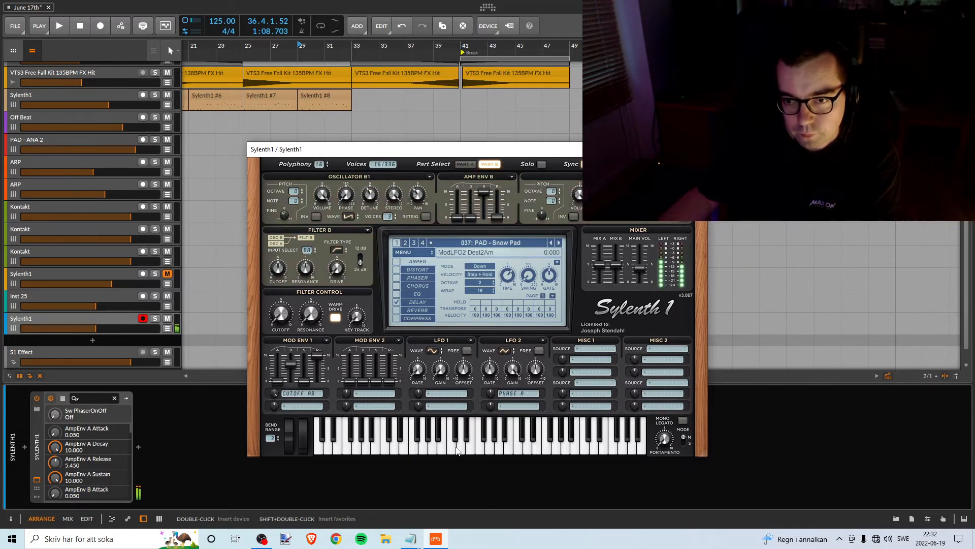
left_click(456, 450)
left_click(457, 450)
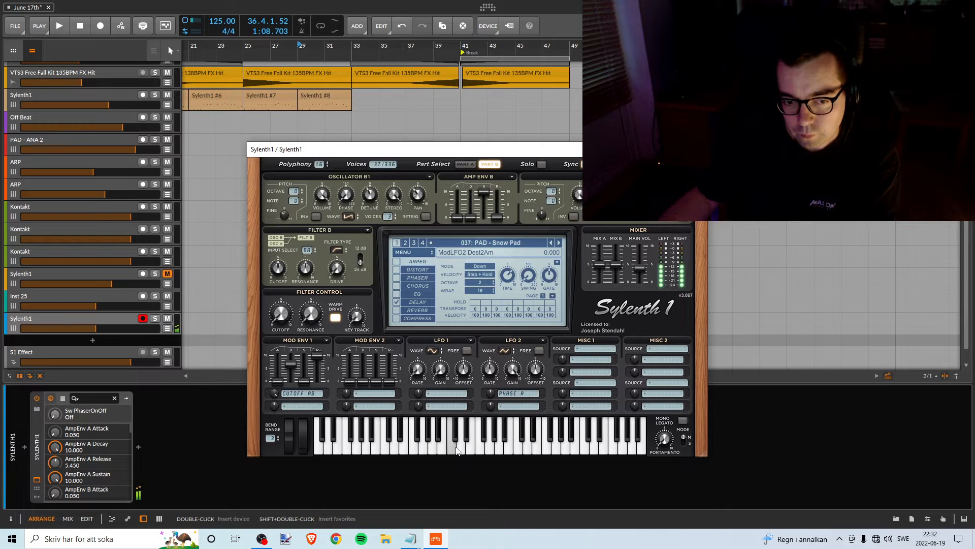
left_click(457, 450)
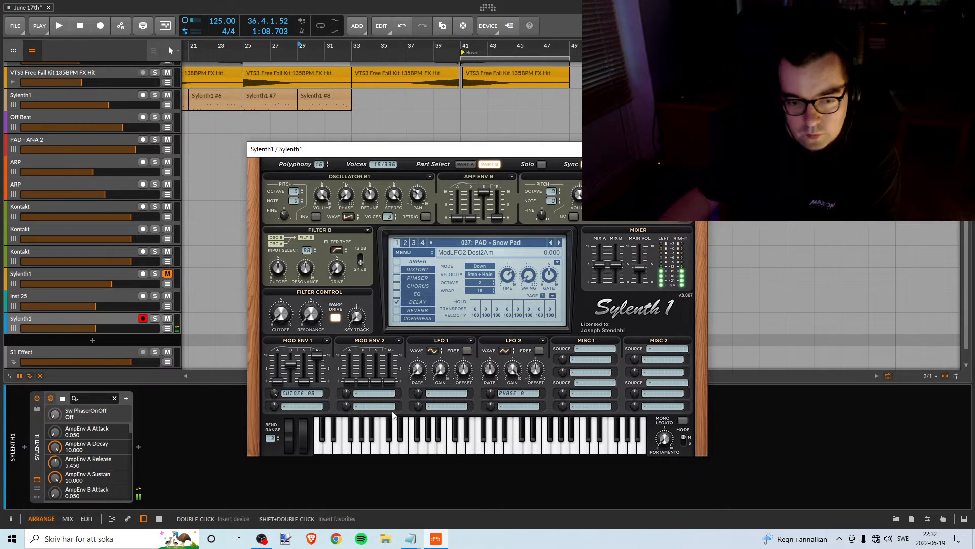
- Try the Mod Env 1 decay at 0.000 and at 10.000, auditioning a mid-range note with each setting
left_click_drag(289, 366, 288, 382)
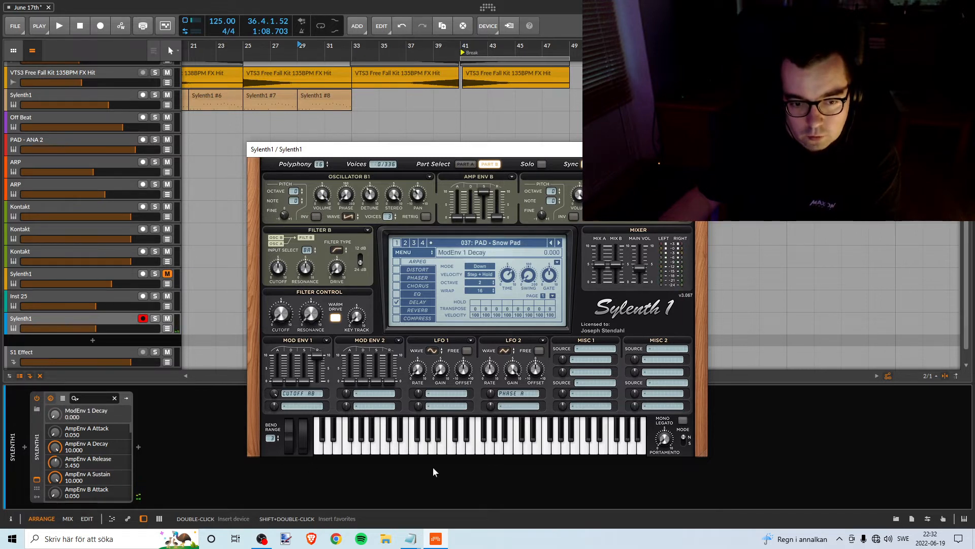
left_click(460, 451)
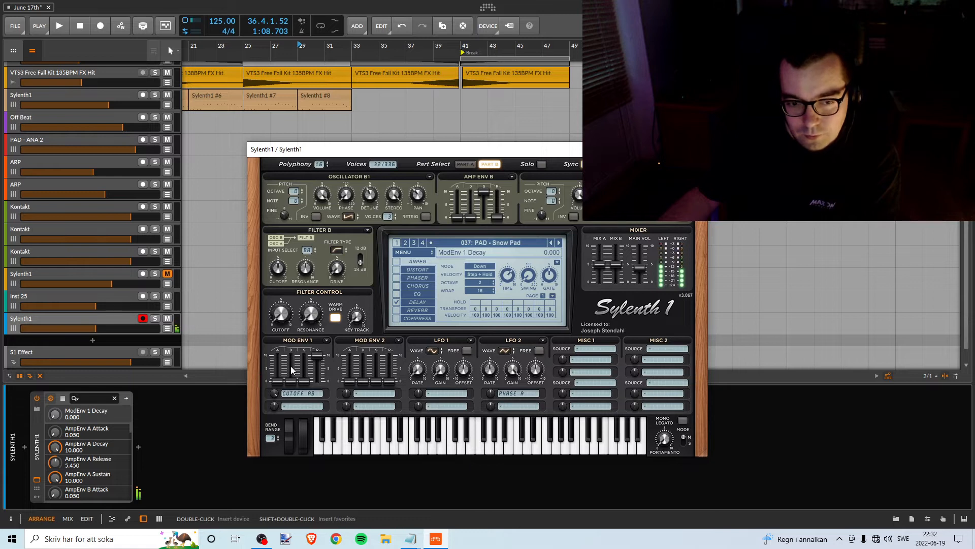
left_click_drag(290, 382, 289, 352)
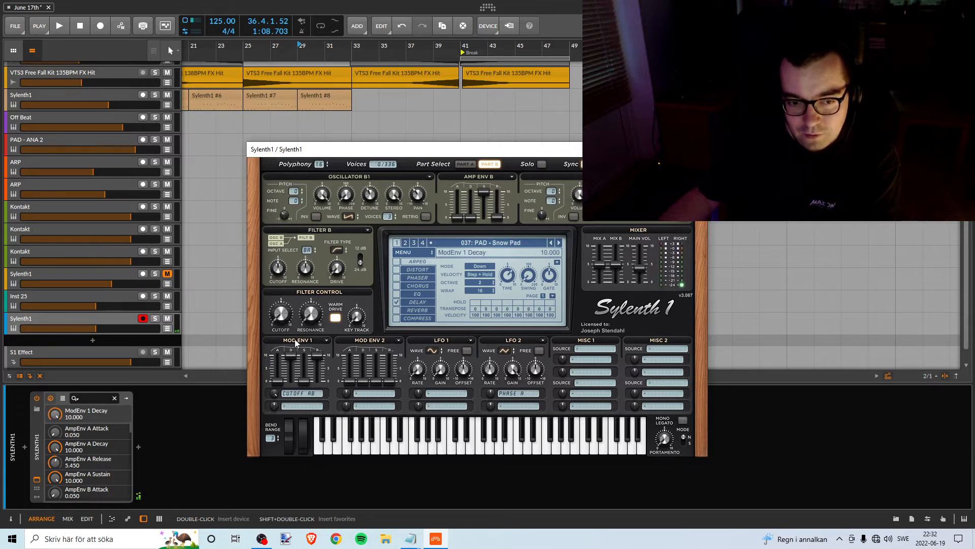
left_click(449, 451)
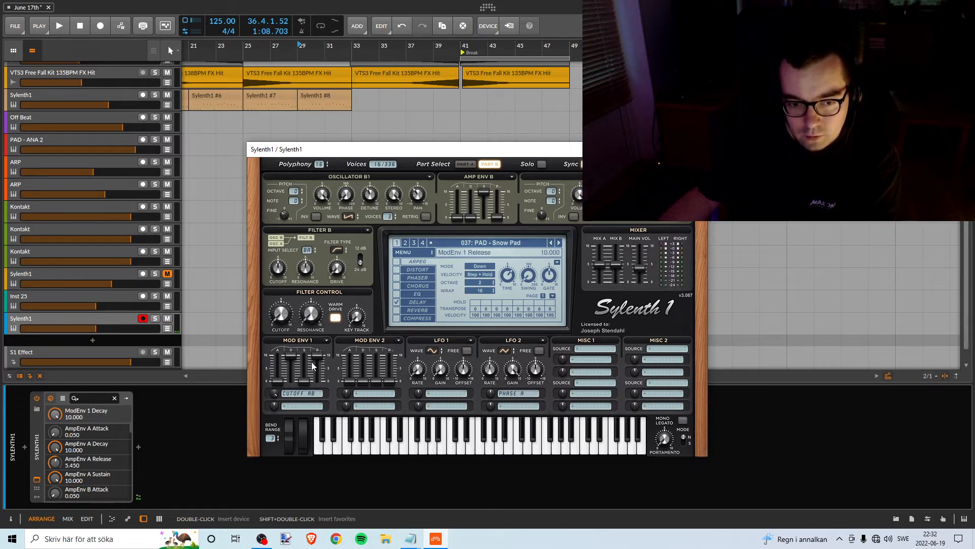
- Lower the Mod Env 1 decay to 6.545, audition two notes, and raise the decay to 9.318
left_click_drag(296, 361, 297, 366)
left_click(468, 450)
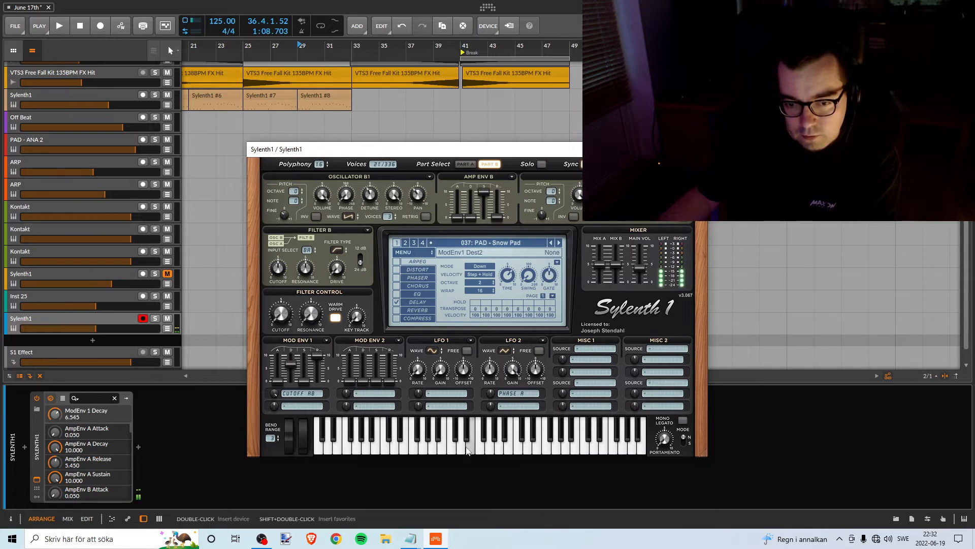
left_click(426, 447)
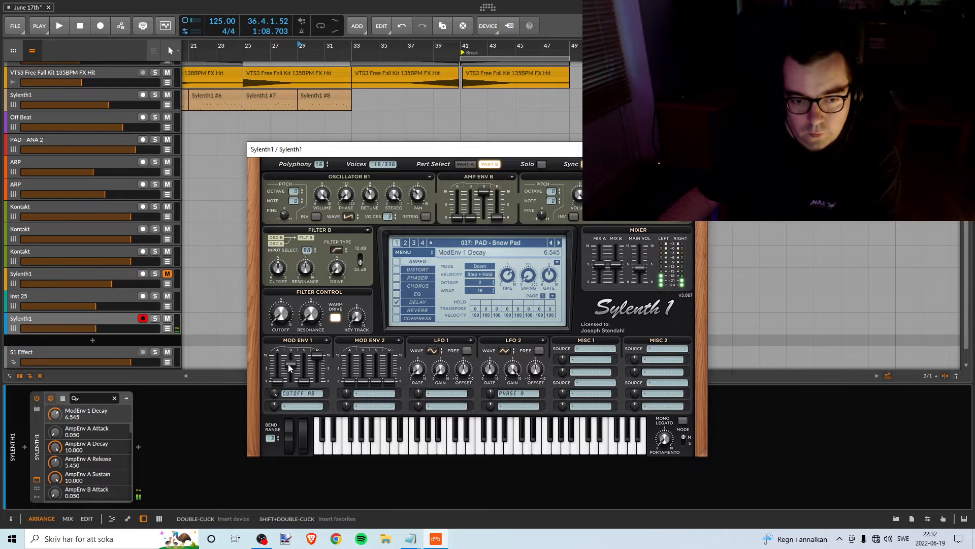
mouse_move(291, 366)
left_mouse_down()
mouse_move(290, 376)
mouse_move(291, 357)
left_mouse_up()
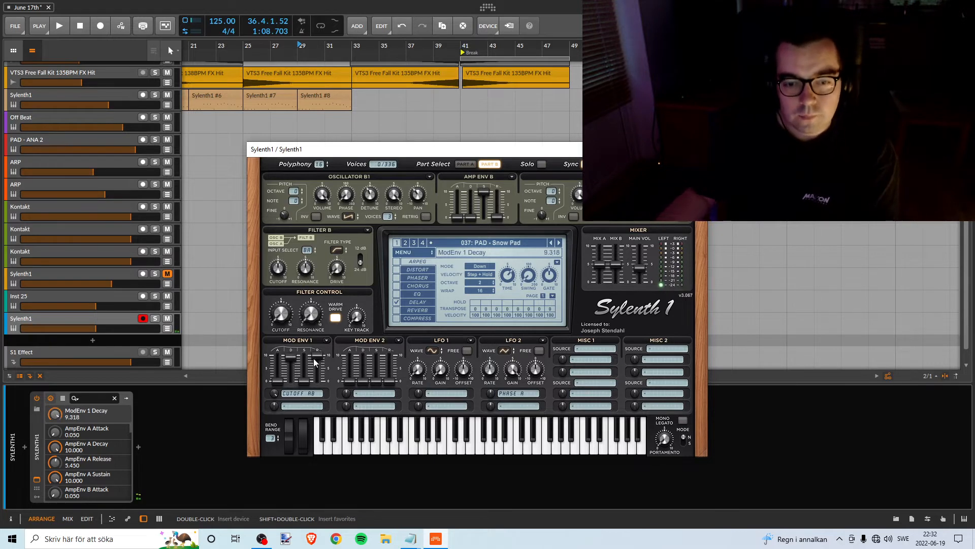
- Load the preset 038: PAD - Tek Tonik from the preset list and audition a run of notes upward
left_click(516, 246)
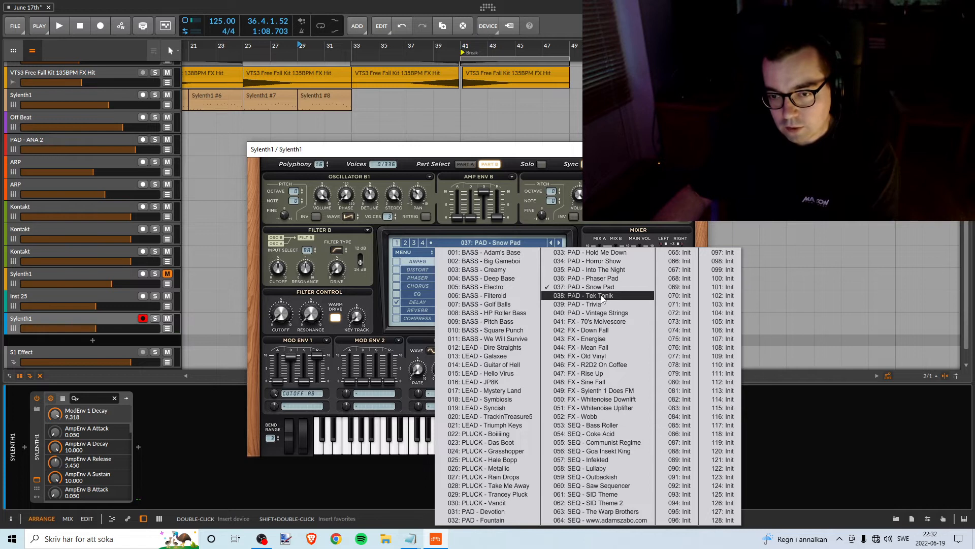
left_click(586, 296)
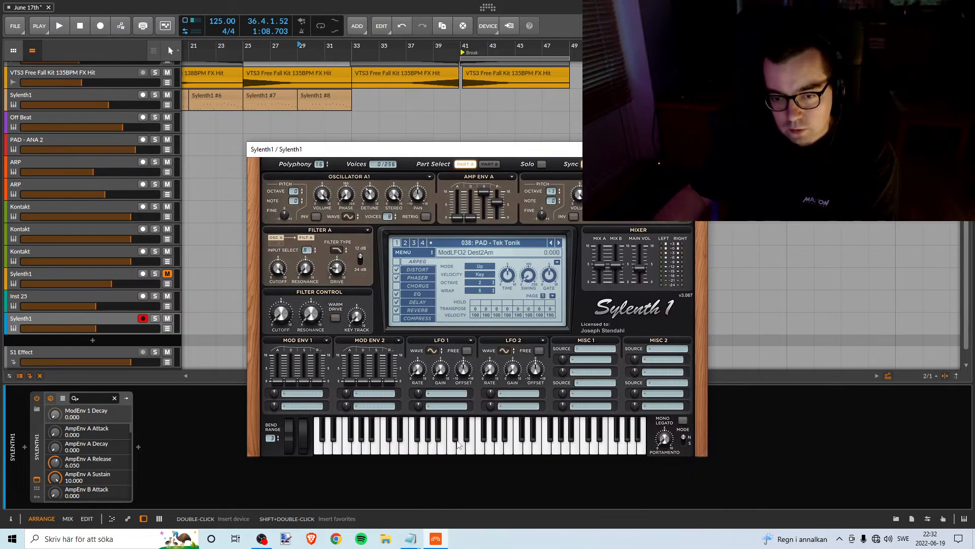
left_click_drag(458, 441, 505, 440)
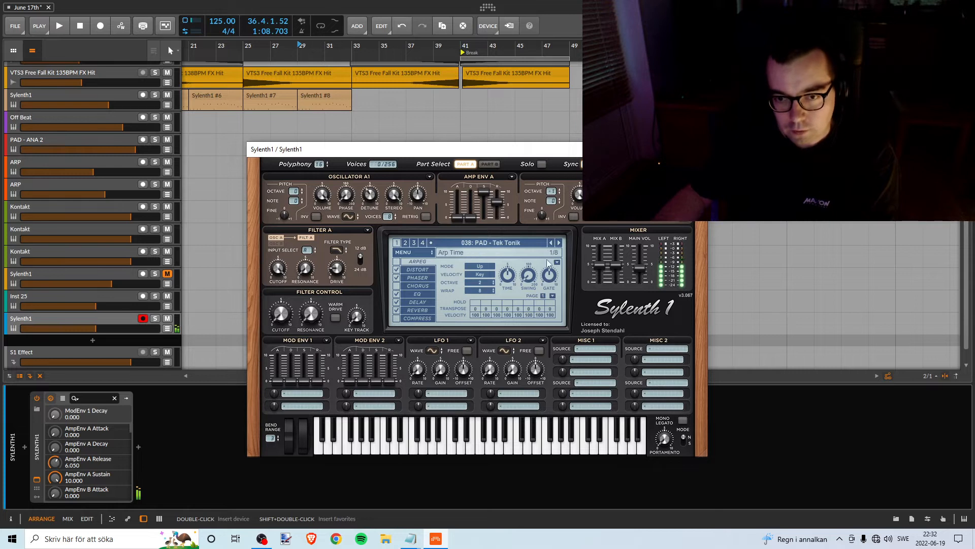
- Load the preset 039: PAD - Trivia and audition a run of mid-range notes downward
left_click(560, 243)
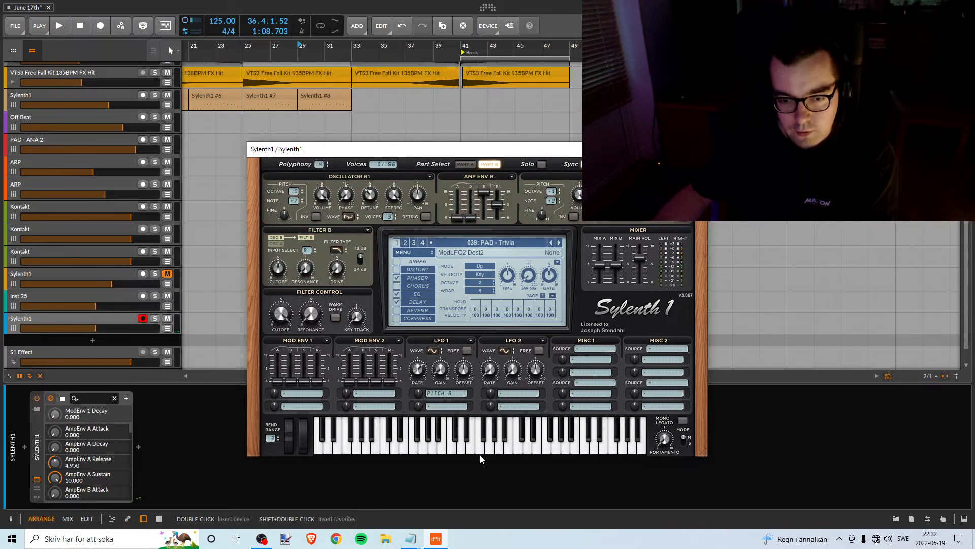
left_click(465, 451)
left_click_drag(463, 452, 425, 447)
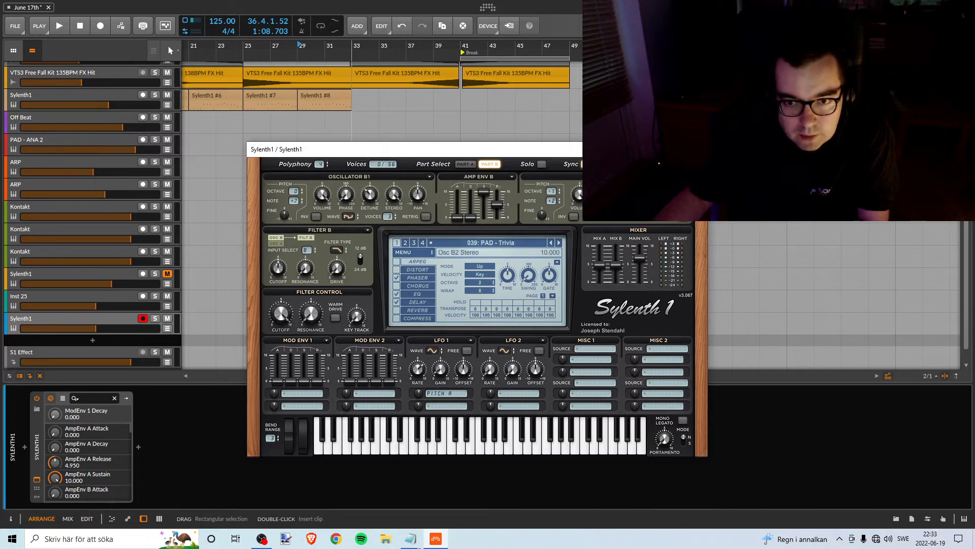
- Switch to File Explorer, open the 3DFX Backup (D:) drive, and enlarge and reposition the window
left_click(387, 539)
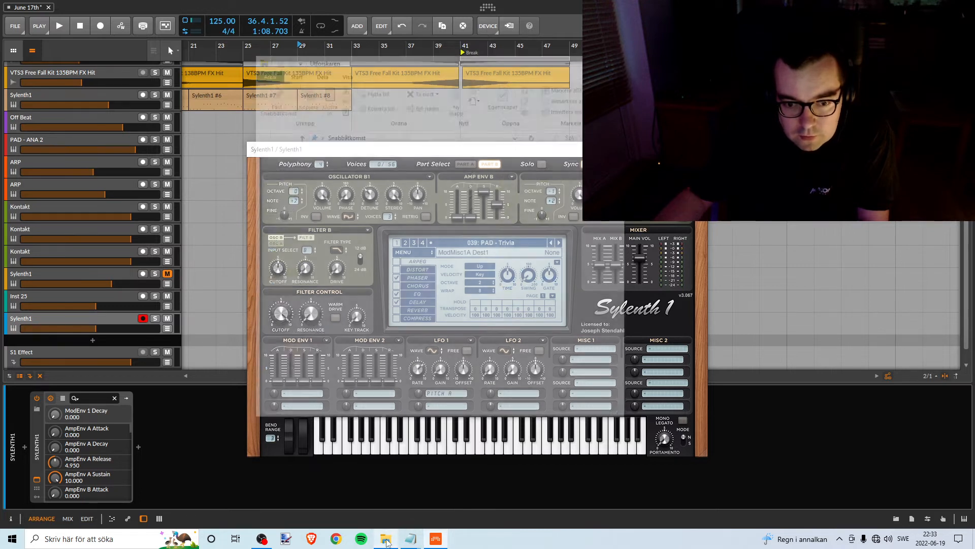
left_click(303, 336)
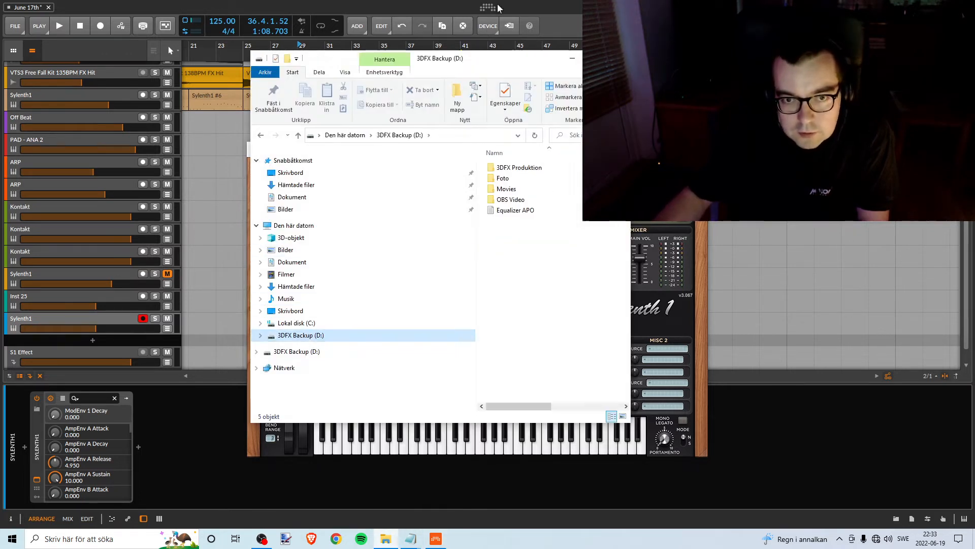
left_click_drag(464, 68, 192, 39)
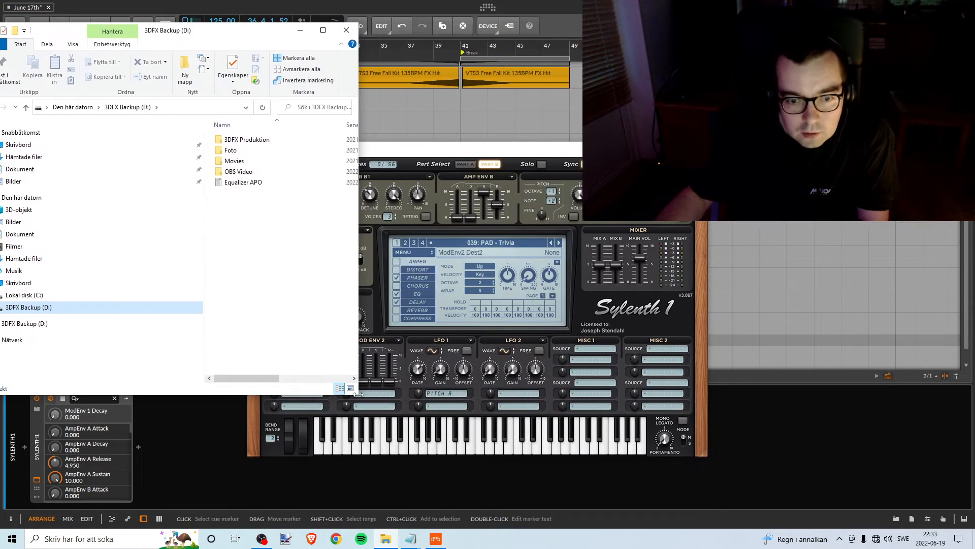
left_click_drag(358, 395, 727, 429)
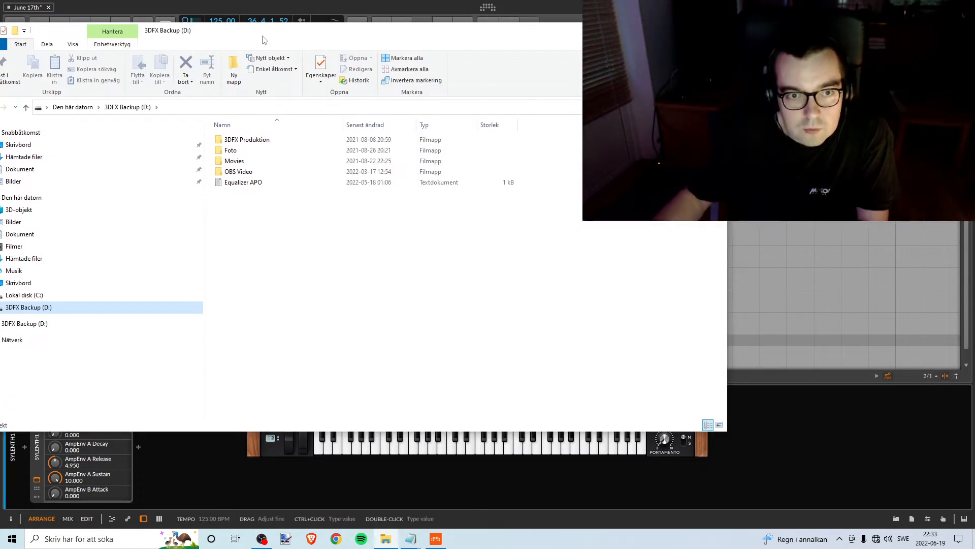
left_click_drag(262, 37, 432, 86)
- Open the 02. Preset folder inside 3DFX Produktion and browse to the Pad preset files
double_click(412, 189)
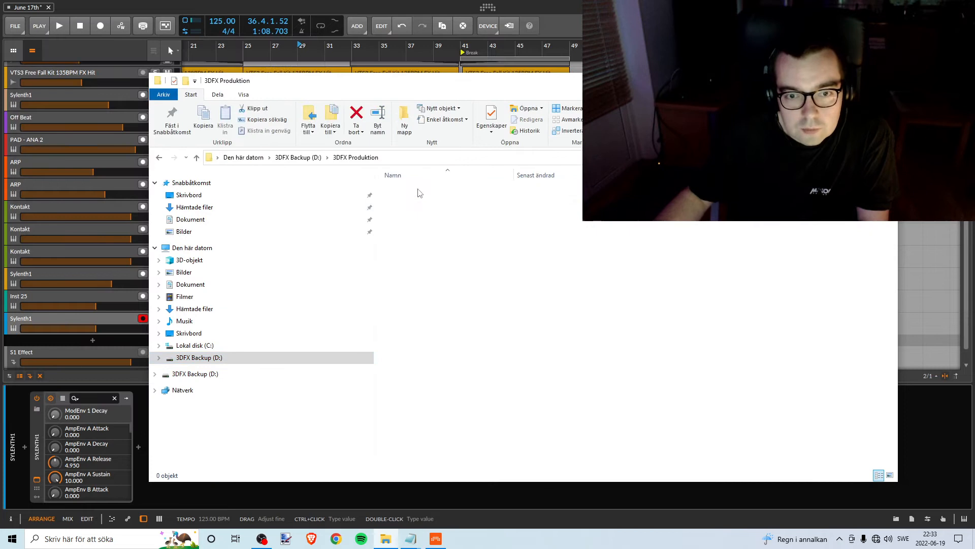
left_click(422, 201)
double_click(422, 200)
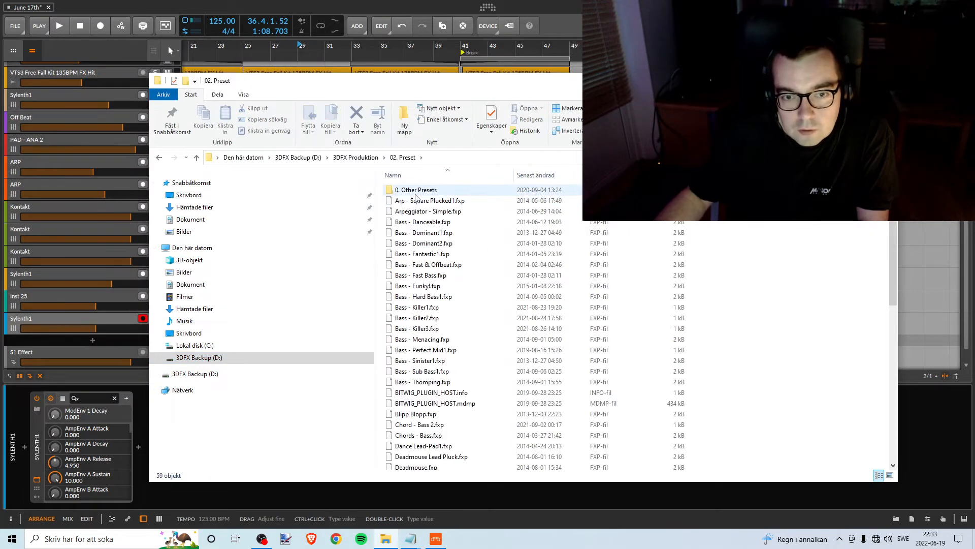
scroll(436, 267, "down", 10)
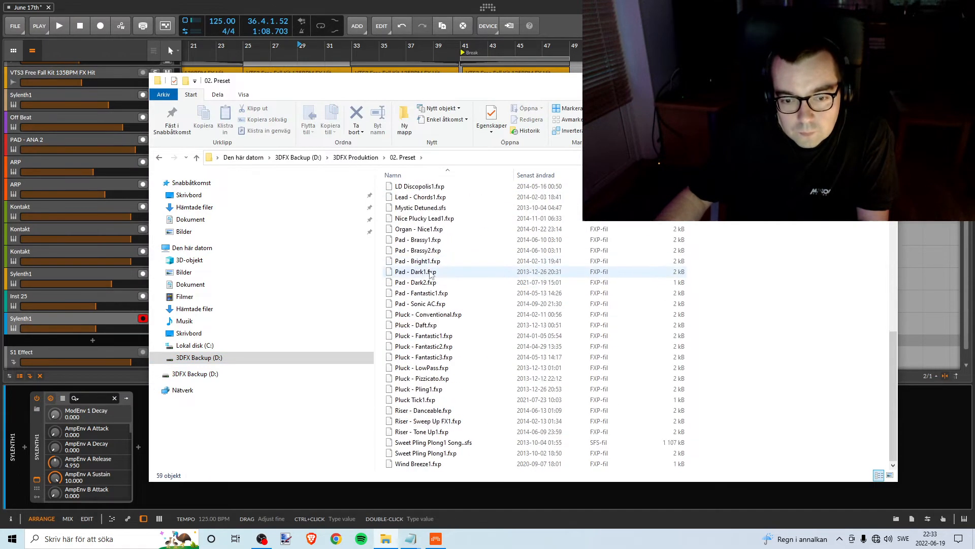
- Open the Sylenth1 Presets Big Pack (Sylenth1 FXB) folder inside 0. Other Presets and widen the name column to read the bank names
scroll(436, 271, "up", 10)
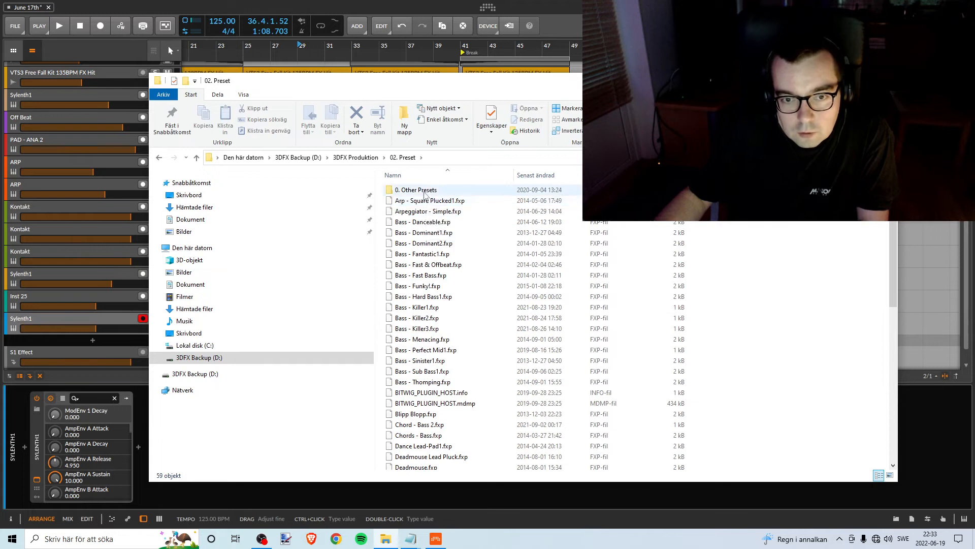
double_click(417, 189)
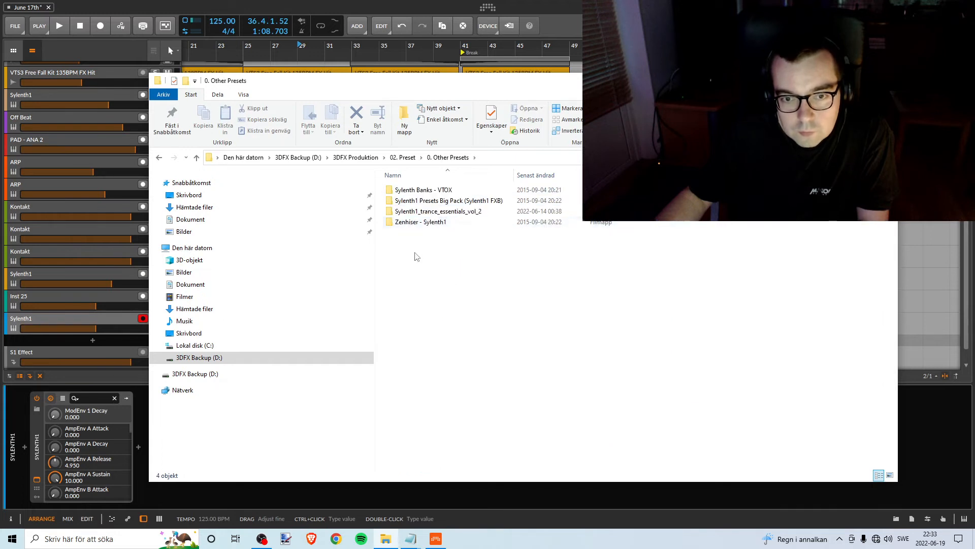
double_click(442, 202)
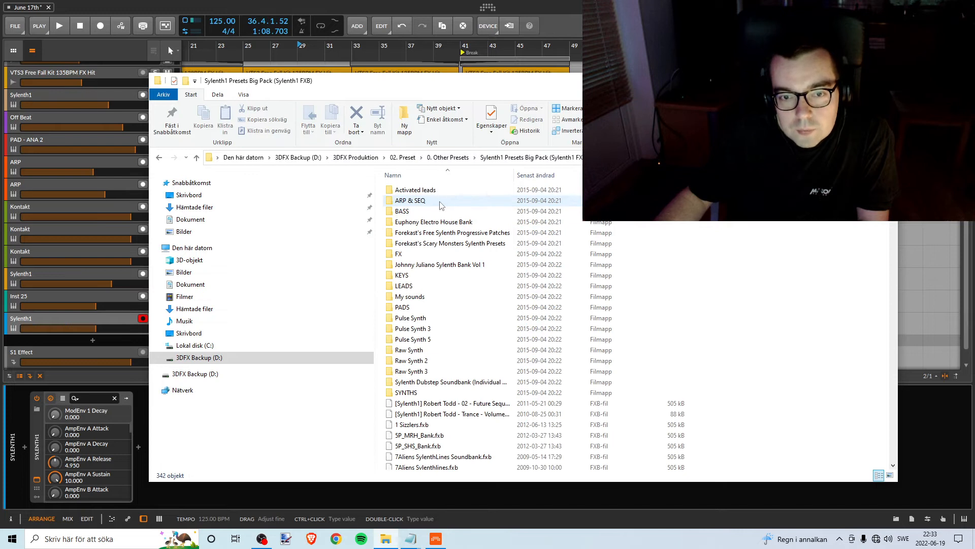
scroll(422, 355, "down", 20)
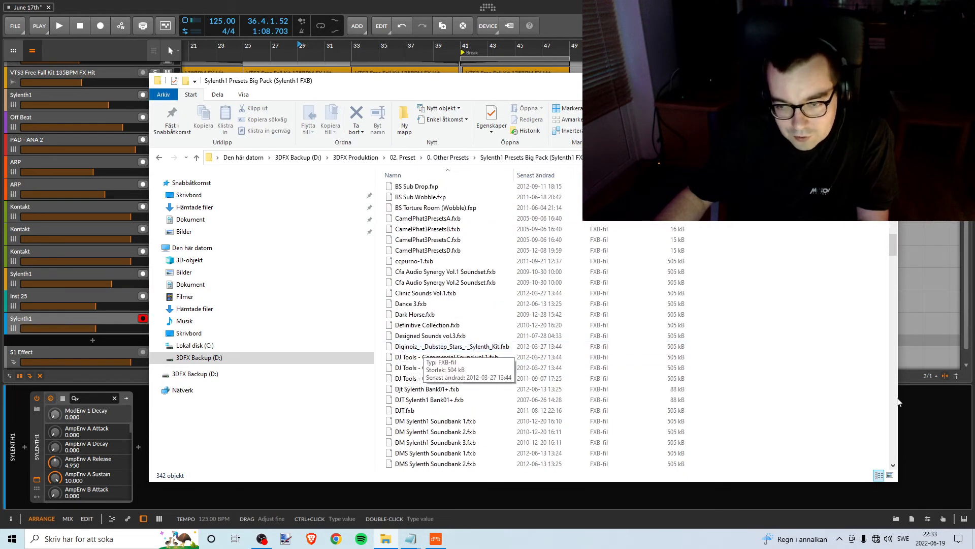
left_click_drag(893, 252, 894, 193)
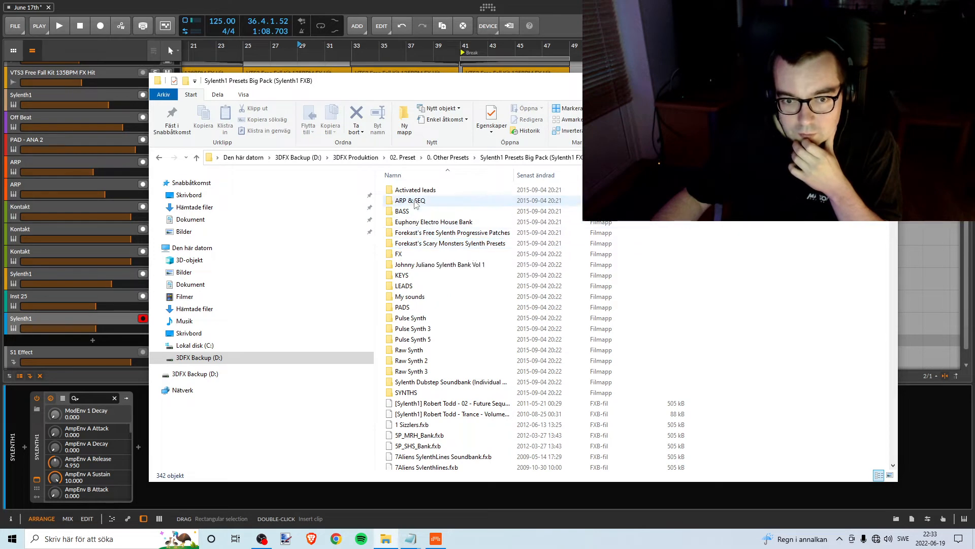
scroll(420, 314, "down", 6)
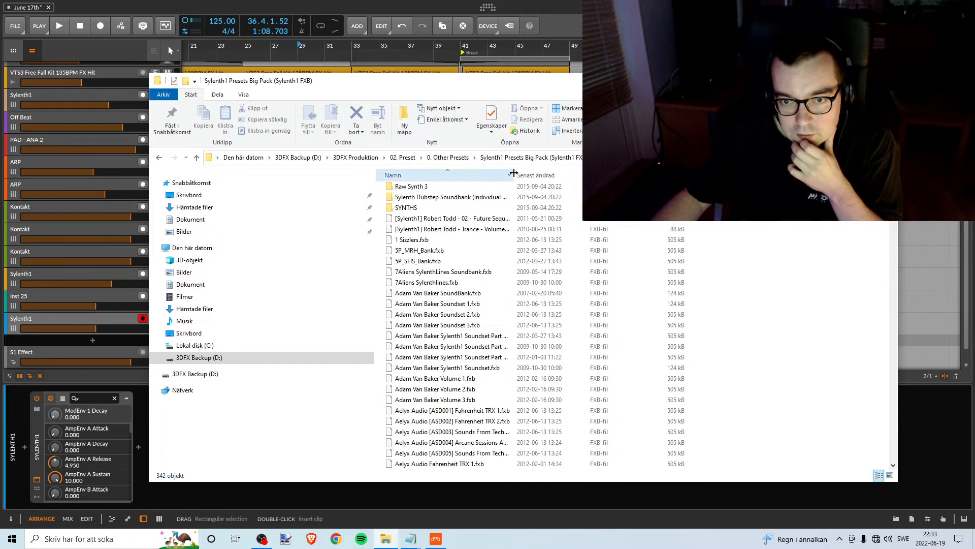
left_click_drag(513, 175, 593, 175)
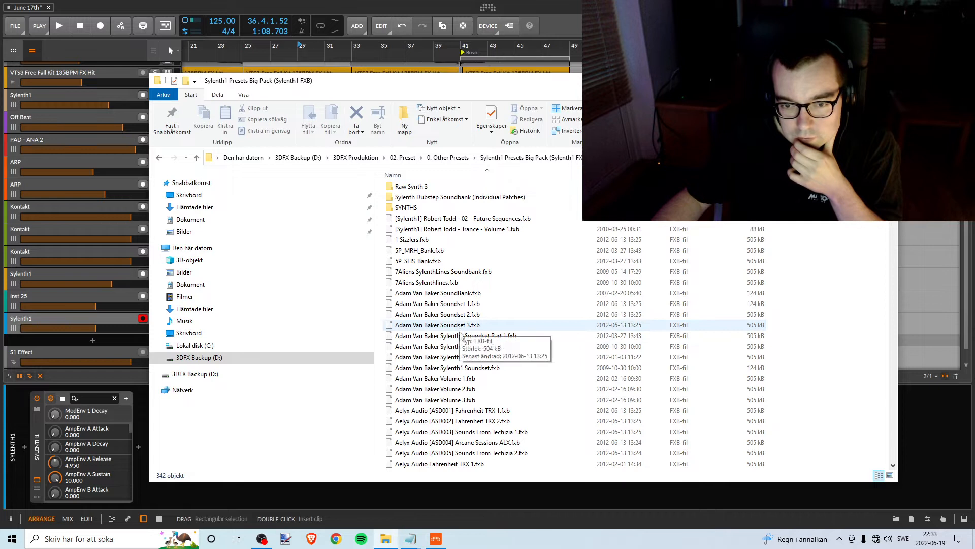
left_click(456, 297)
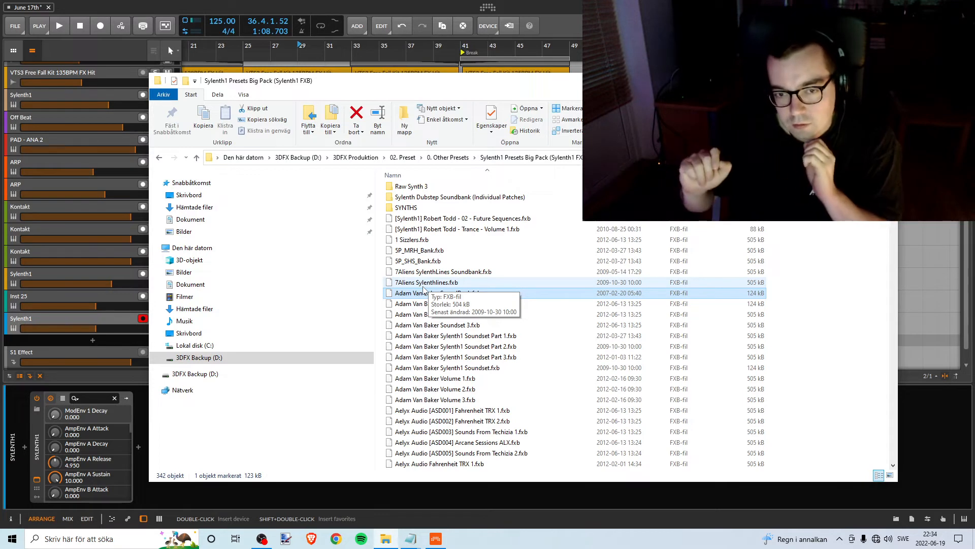
- Examine the presets in the SYNTHS folder and the sound bank files in its parent folder
double_click(401, 208)
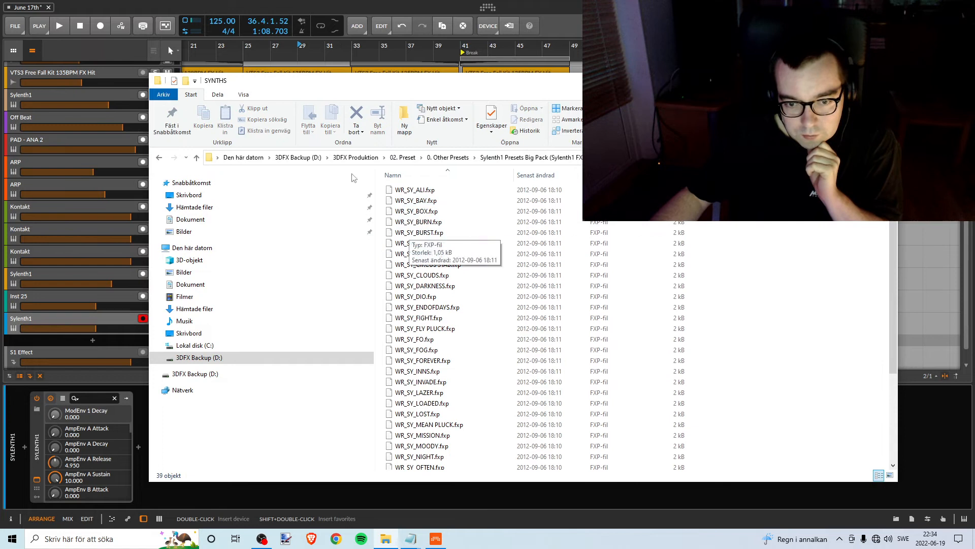
left_click(159, 158)
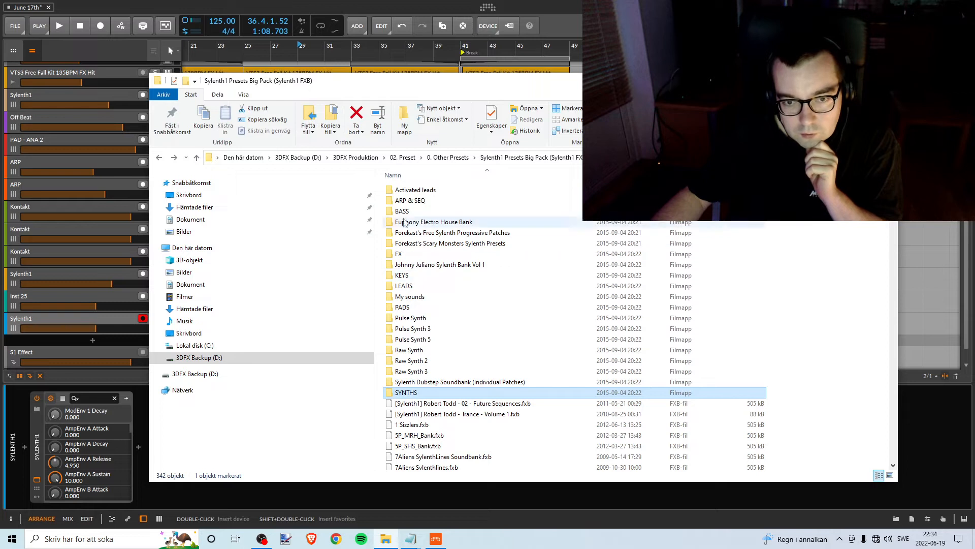
scroll(444, 405, "down", 2)
scroll(444, 405, "up", 2)
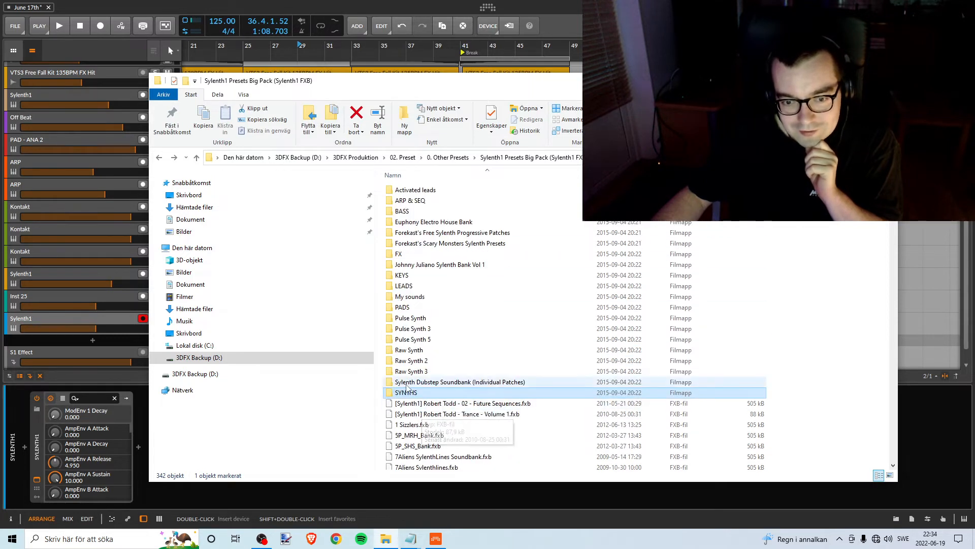
double_click(447, 392)
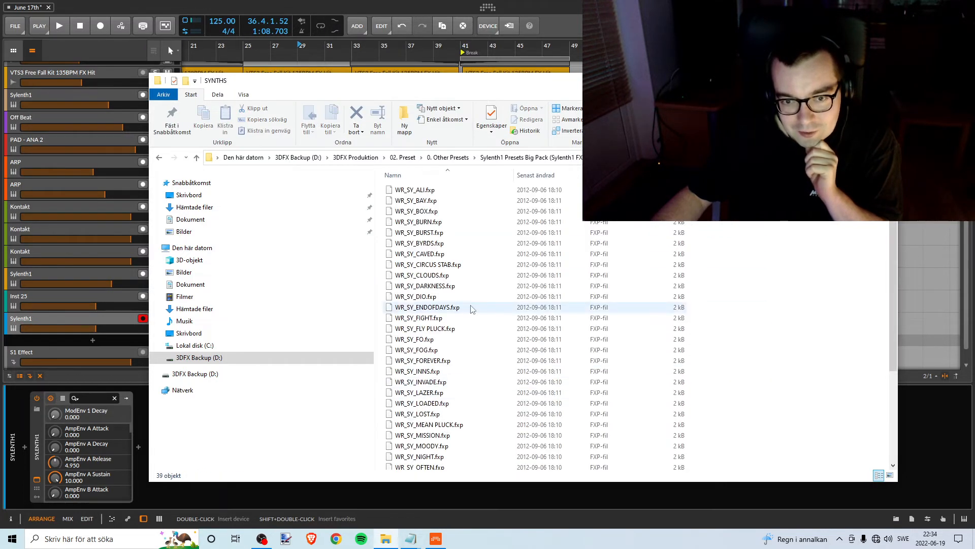
left_click(159, 157)
scroll(473, 356, "down", 3)
left_click(472, 366)
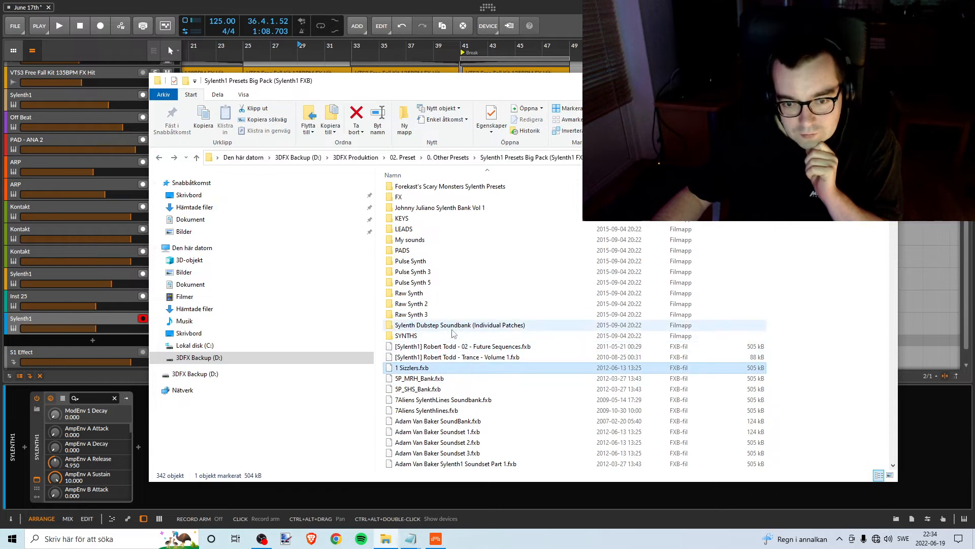
left_click(452, 328)
scroll(422, 315, "down", 4)
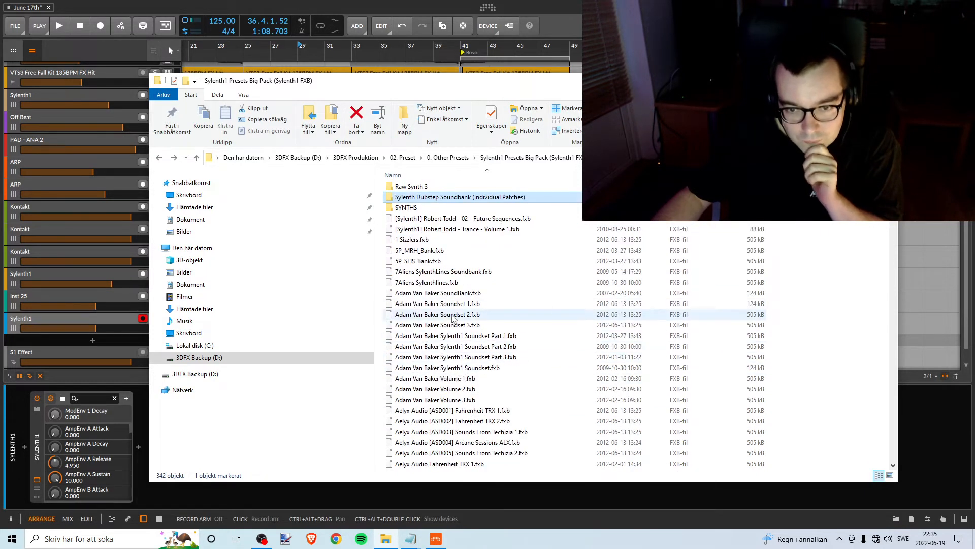
left_click(431, 305)
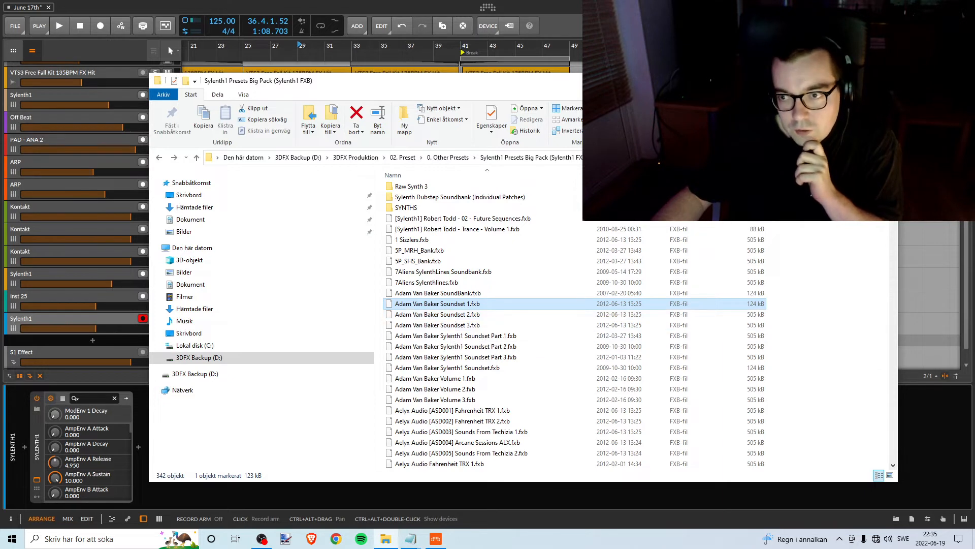
- Switch to Bitwig Studio and look through the custom and factory bank lists in Sylenth1
key("alt+Tab")
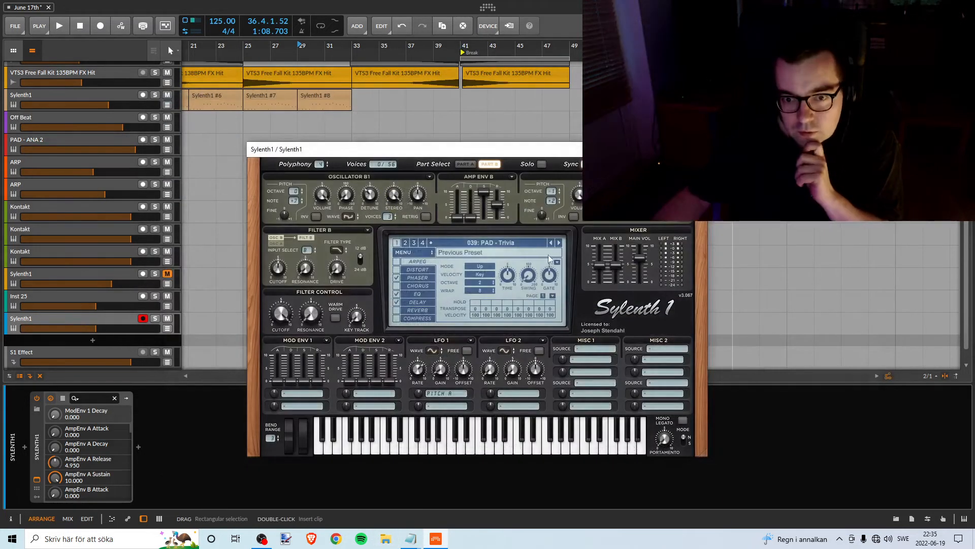
left_click(411, 253)
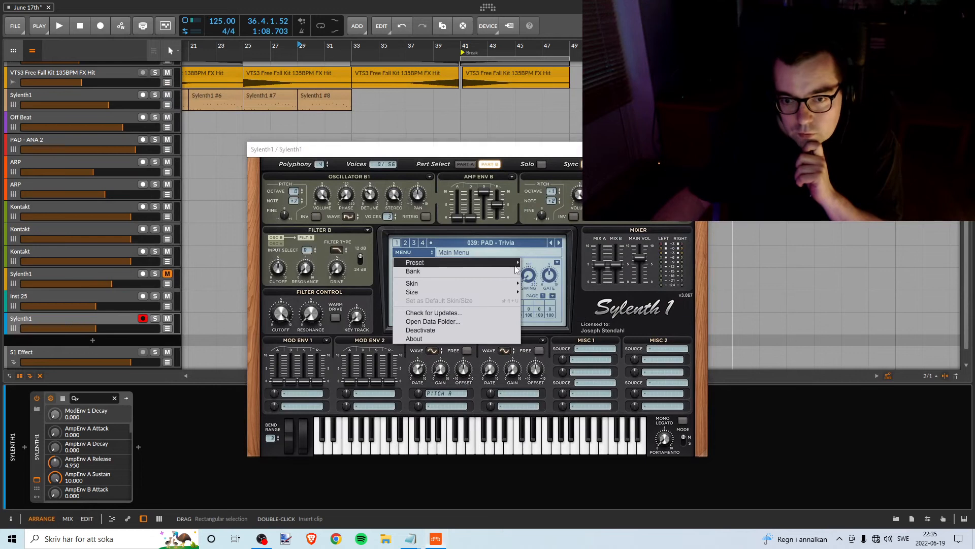
mouse_move(496, 278)
mouse_move(551, 281)
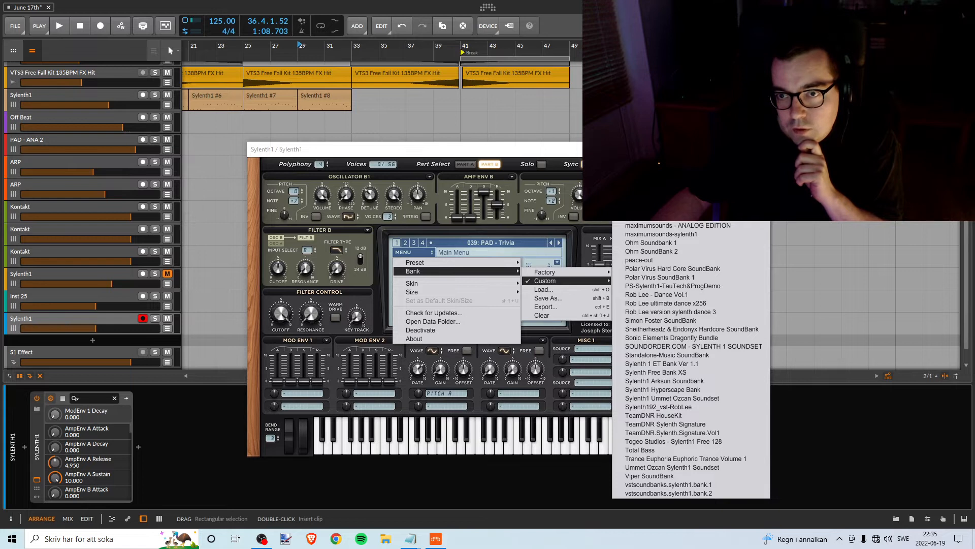
left_click(525, 158)
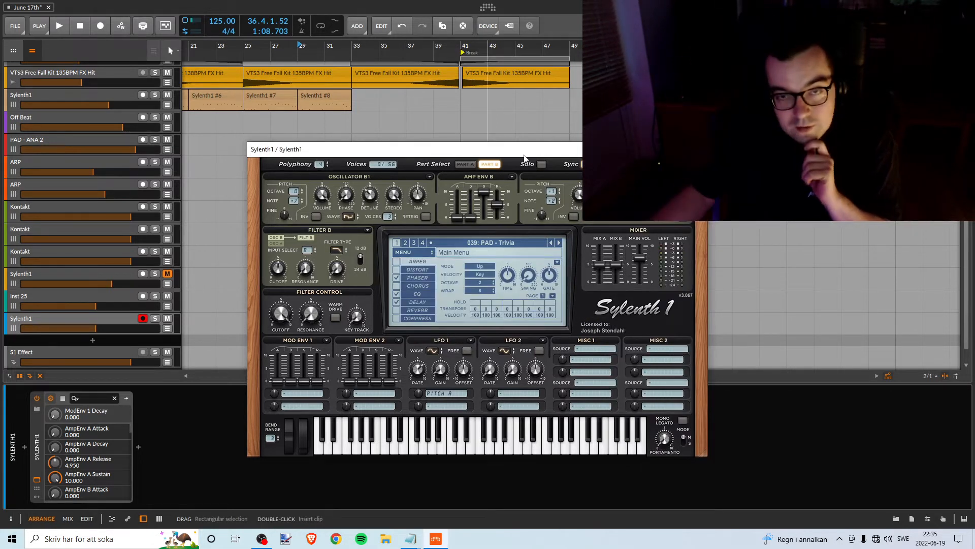
left_click(414, 255)
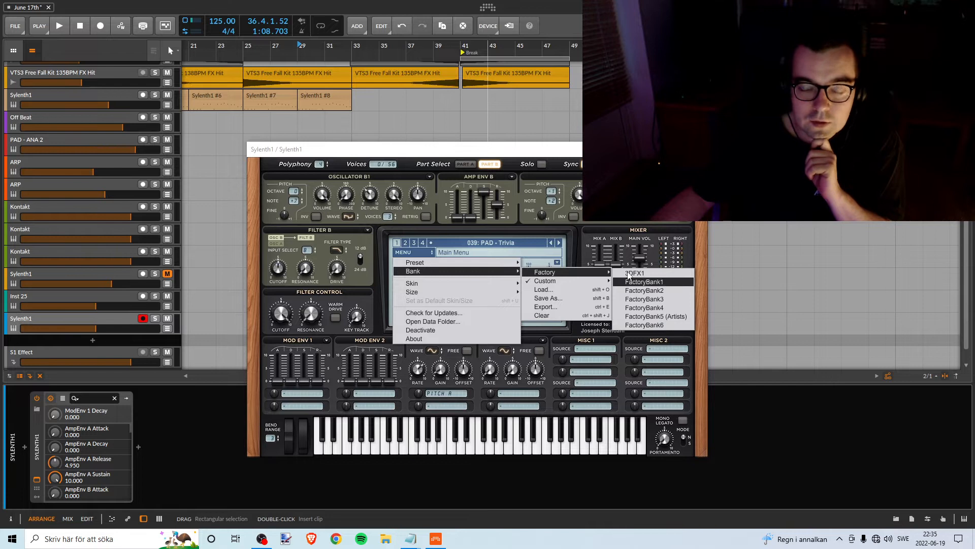
left_click(491, 154)
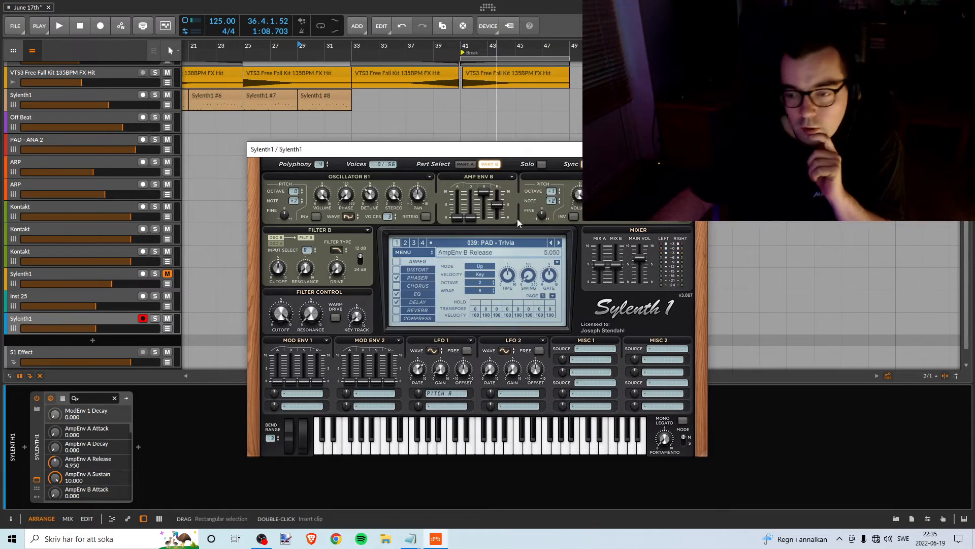
- Load the preset 031: PAD - Devotion in Sylenth1 and audition it on the plugin's keyboard
left_click(497, 164)
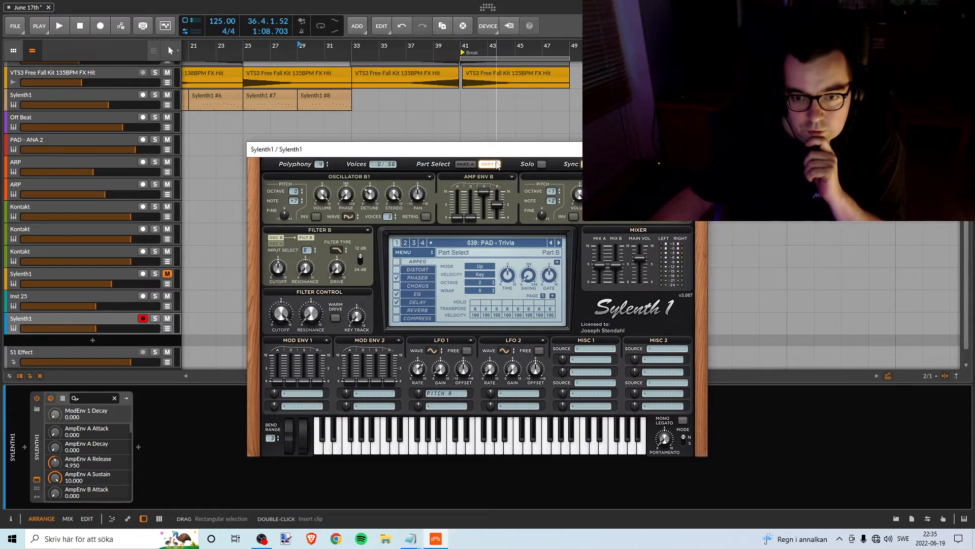
left_click_drag(489, 152, 493, 146)
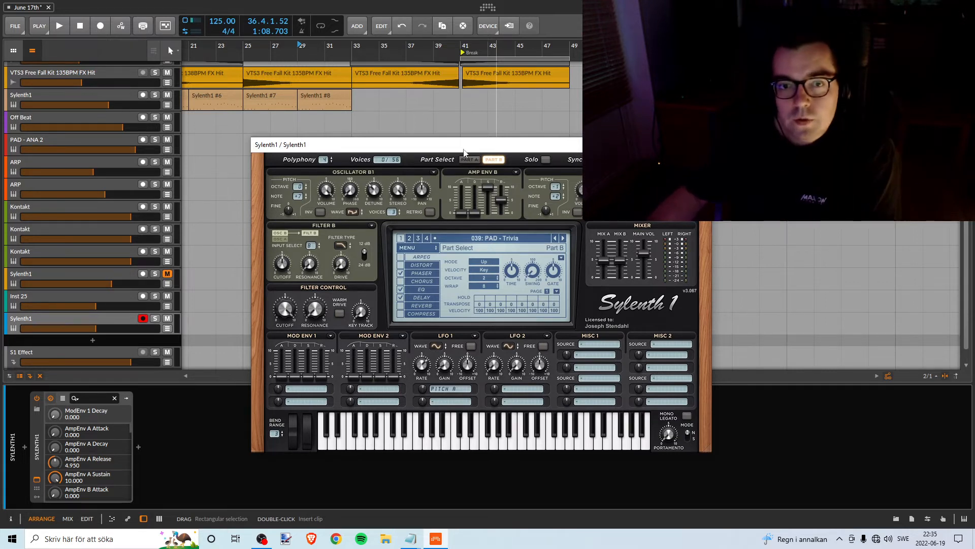
left_click_drag(463, 151, 471, 126)
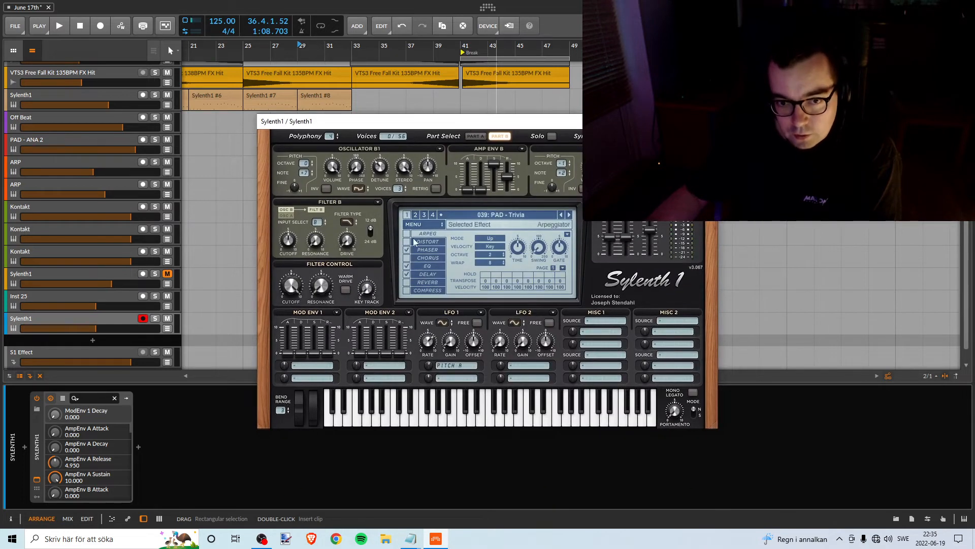
left_click(422, 224)
mouse_move(465, 239)
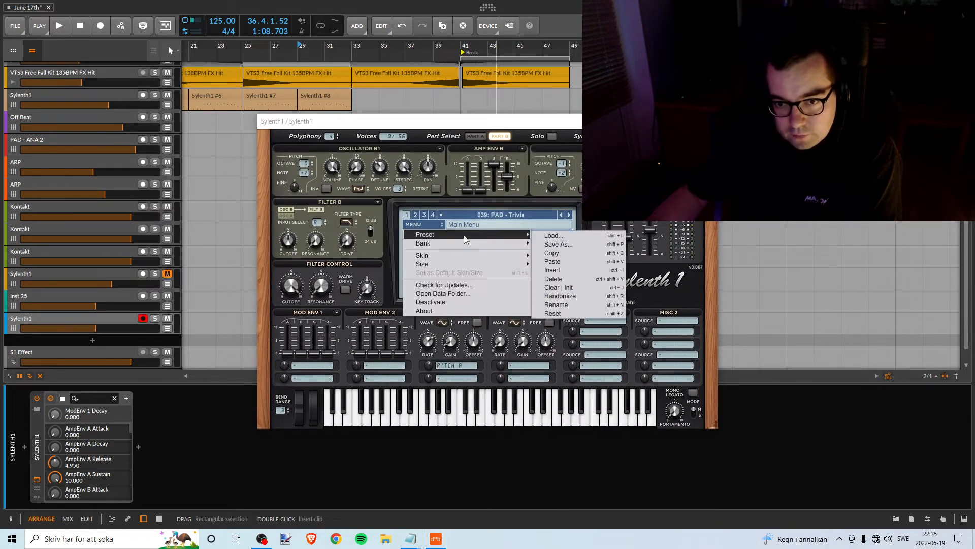
left_click(505, 214)
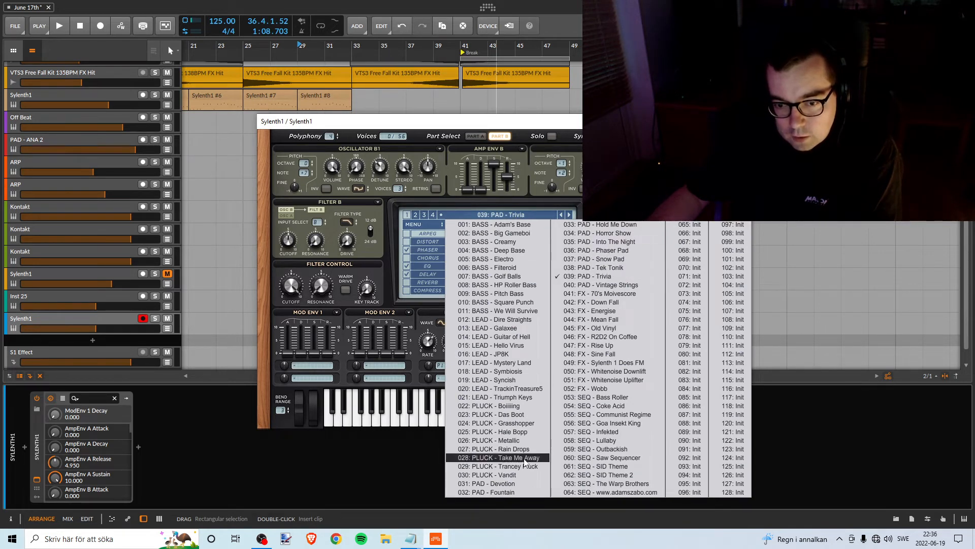
left_click(488, 483)
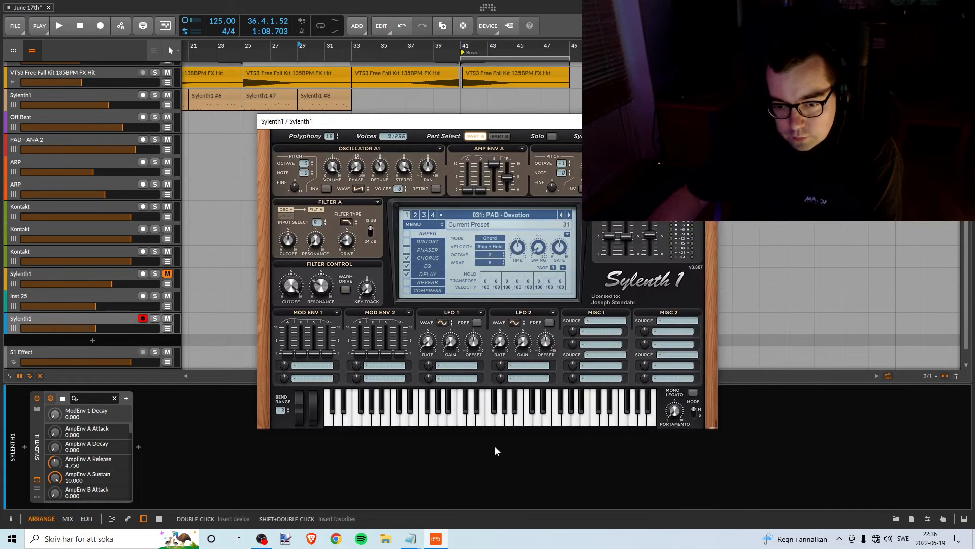
left_click(488, 420)
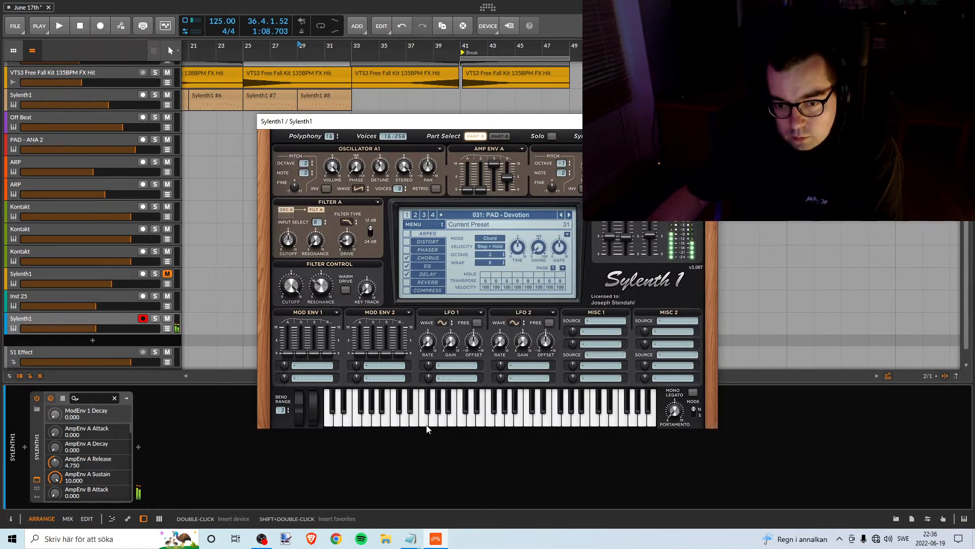
- Uncover the arrangement and move the first and third Kontakt tracks' clips from bar 41 to bar 37
left_click_drag(452, 121, 465, 290)
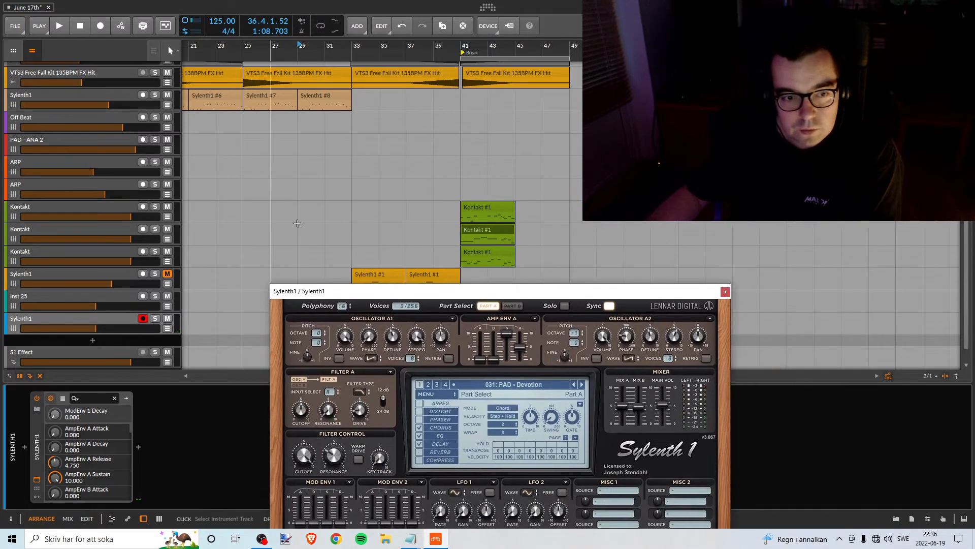
left_click(482, 214)
left_click(483, 253, "shift")
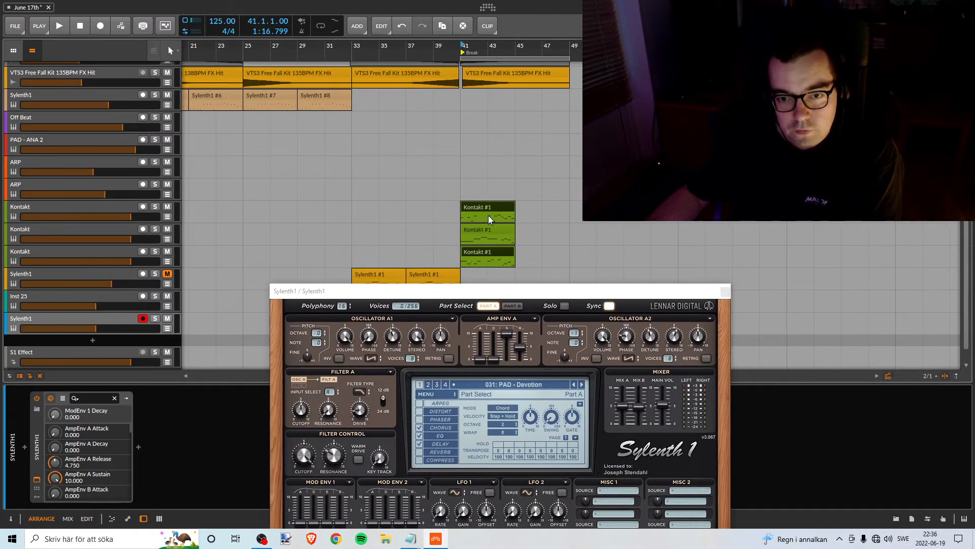
left_click_drag(478, 210, 426, 214)
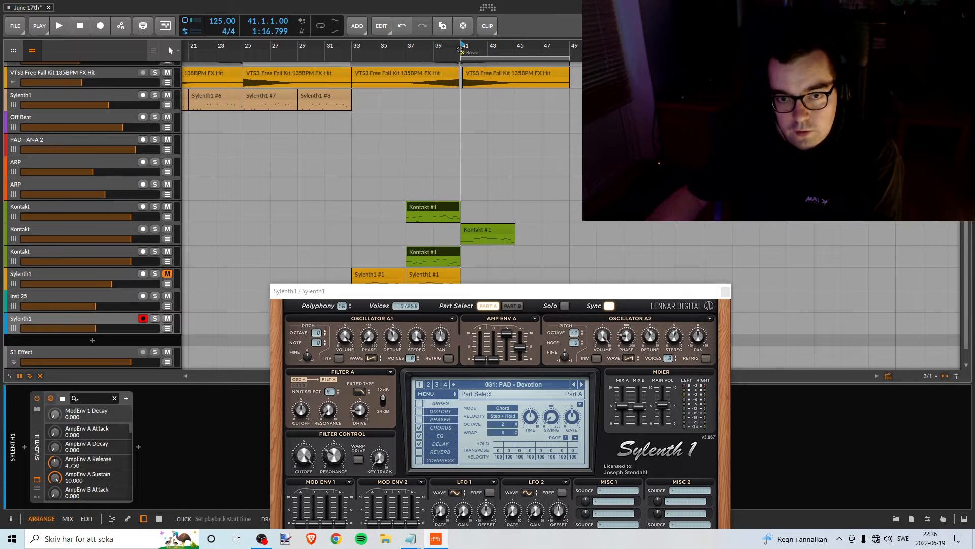
- Move the middle Kontakt track's clip down to the lowest Sylenth1 track at bar 41 and play the arrangement from there
key("space")
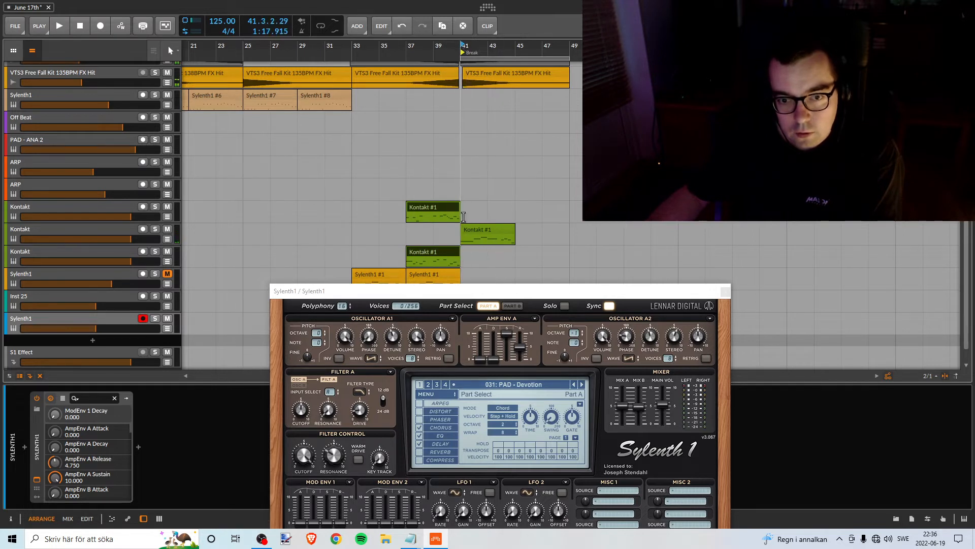
left_click_drag(300, 290, 597, 134)
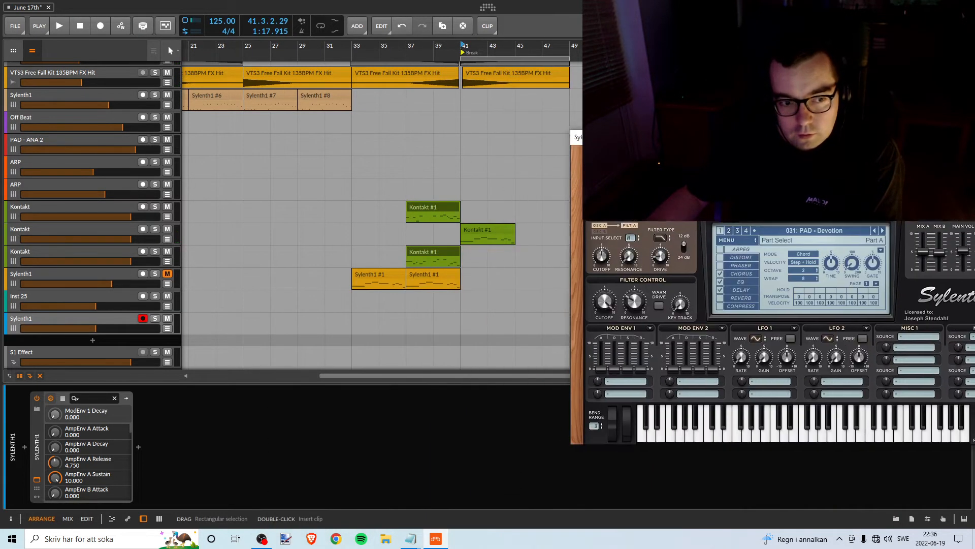
left_click_drag(471, 240, 472, 325)
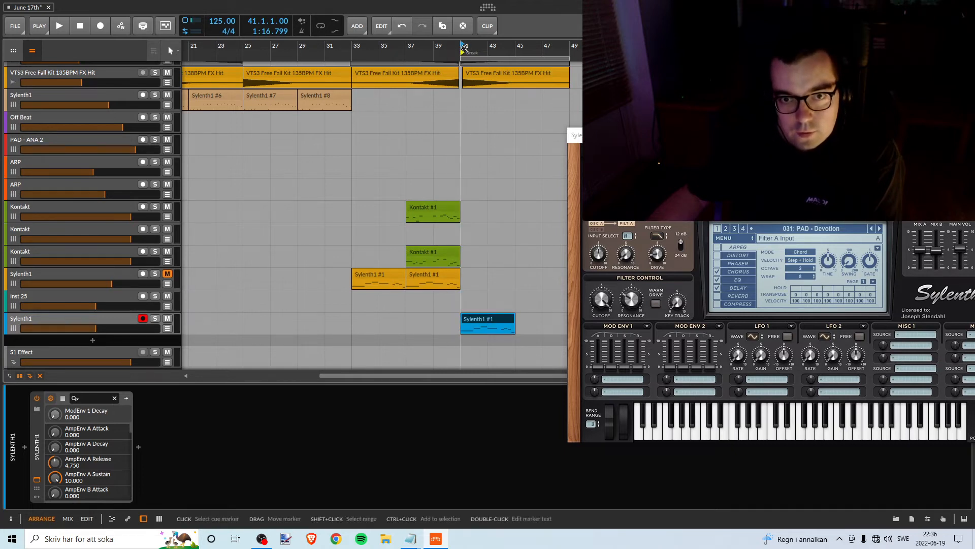
key("space")
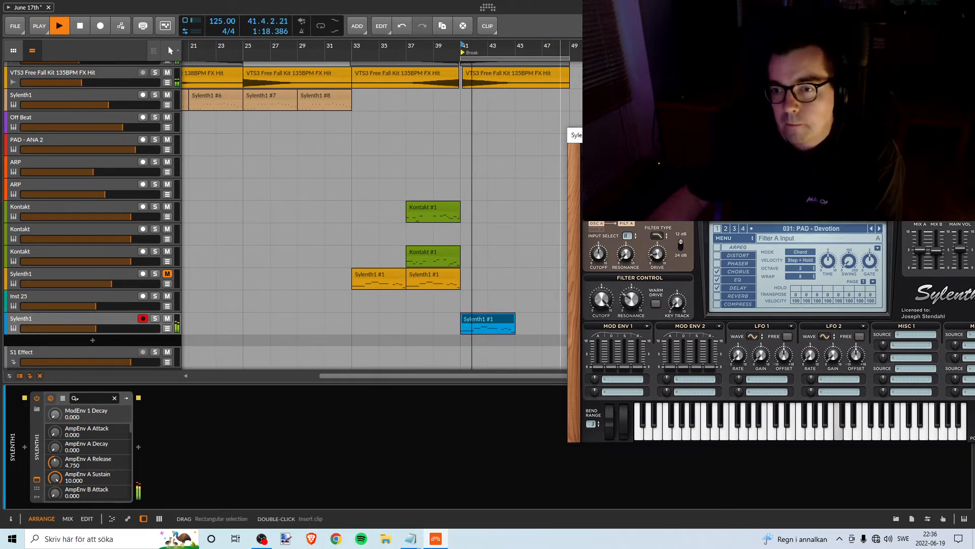
- Shorten the loop range to bars 41 to 45 and play the Sylenth1 clip from bar 41
left_click_drag(676, 135, 712, 117)
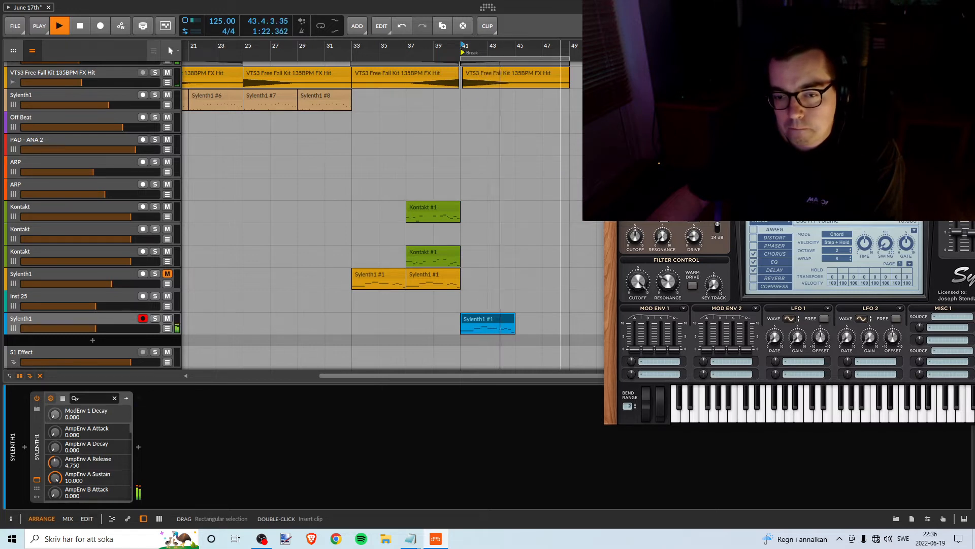
key("space")
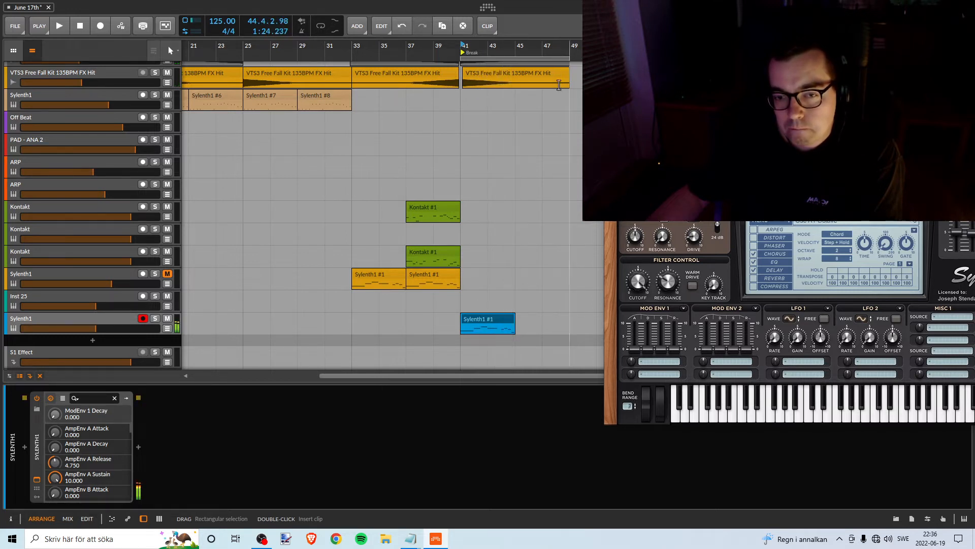
left_click(461, 43)
key("space")
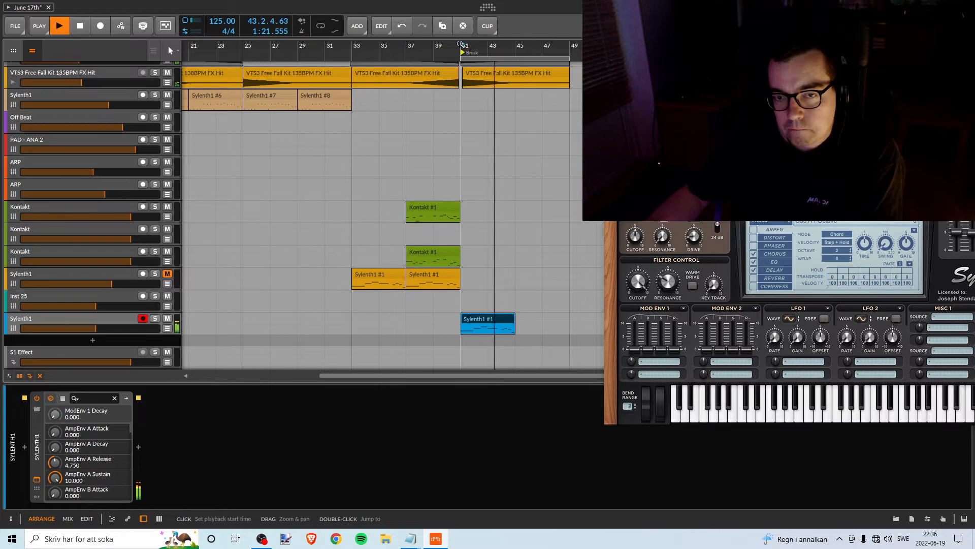
key("space")
left_click_drag(461, 58, 516, 58)
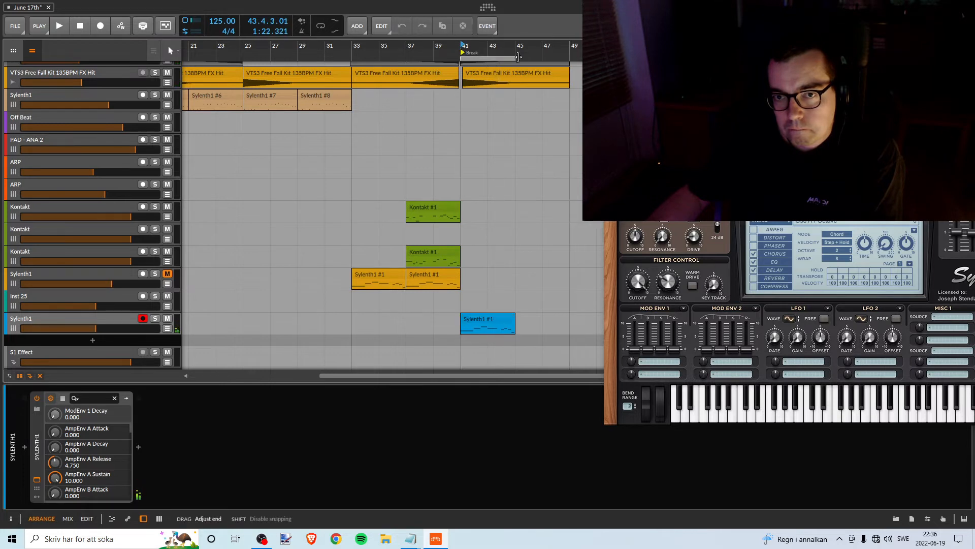
key("space")
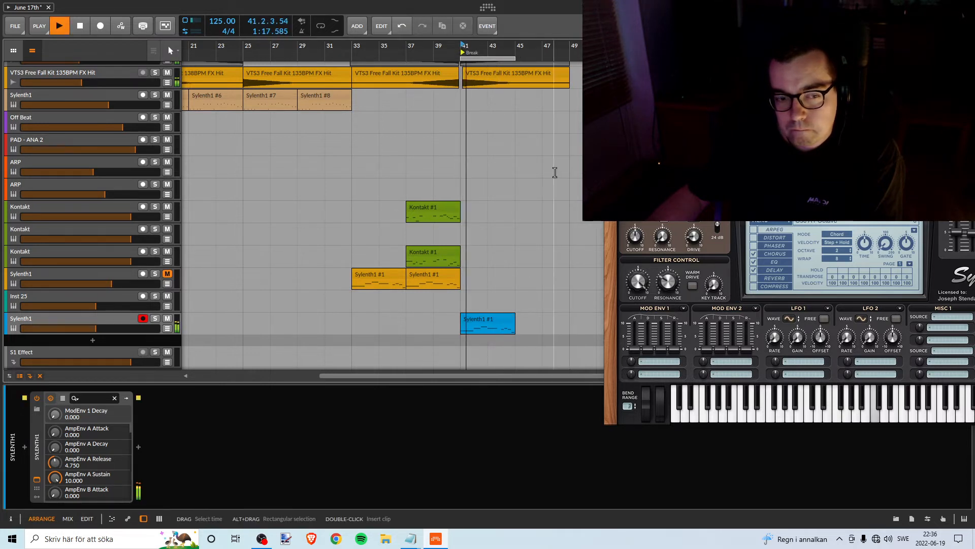
- Mute the first and third Kontakt tracks and play the arrangement from bar 37
left_click_drag(737, 118, 643, 98)
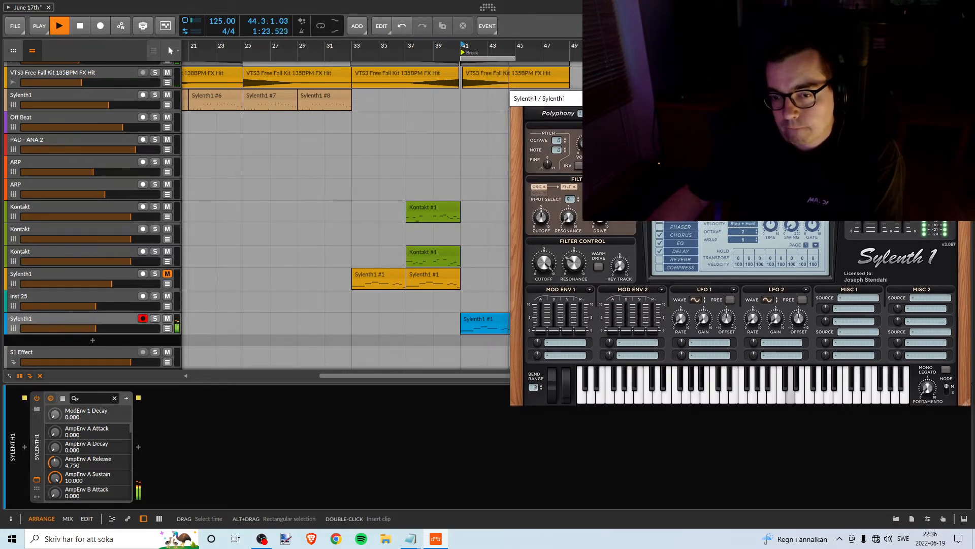
key("space")
left_click(409, 48)
key("space")
key("space")
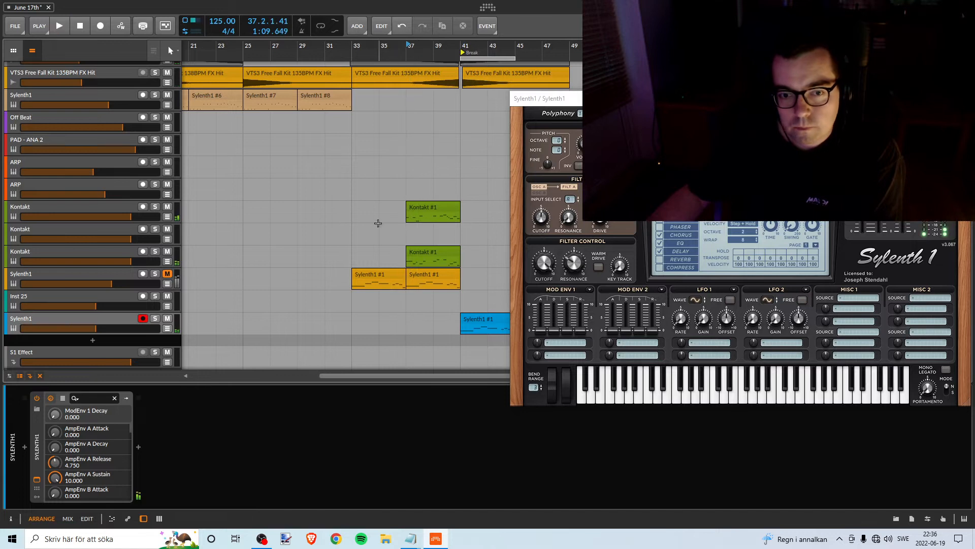
left_click(167, 208)
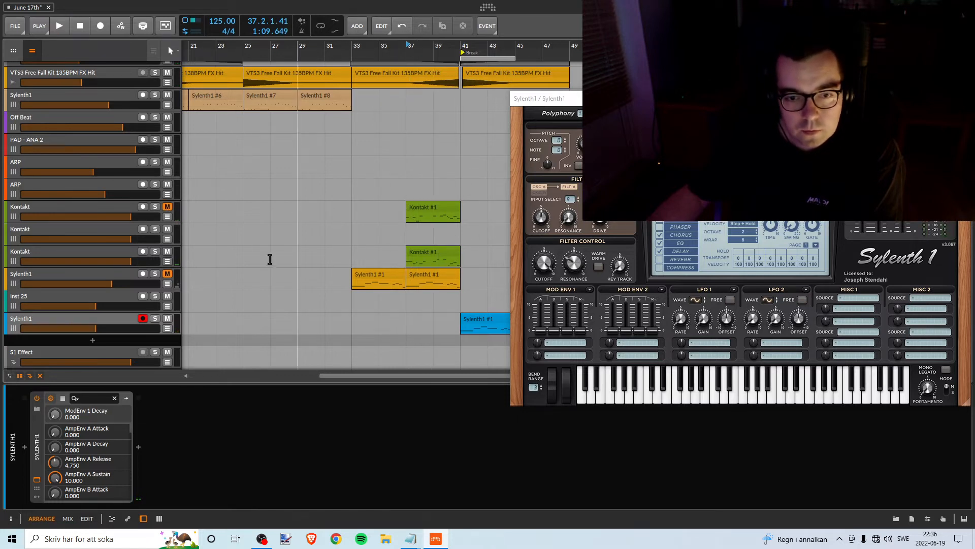
left_click(168, 251)
key("space")
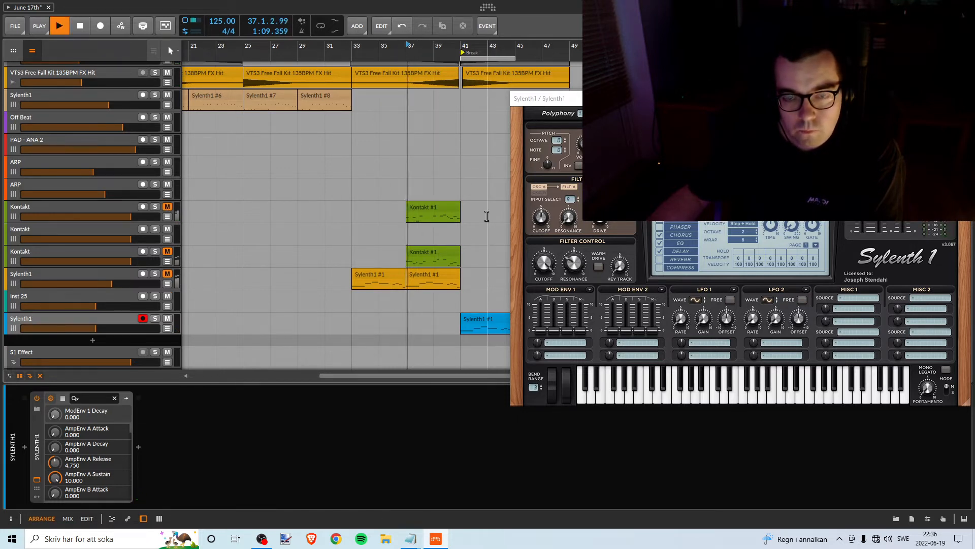
- Load the preset 032: PAD - Fountain in Sylenth1 and audition it with the melody clip
left_click_drag(466, 43, 393, 45)
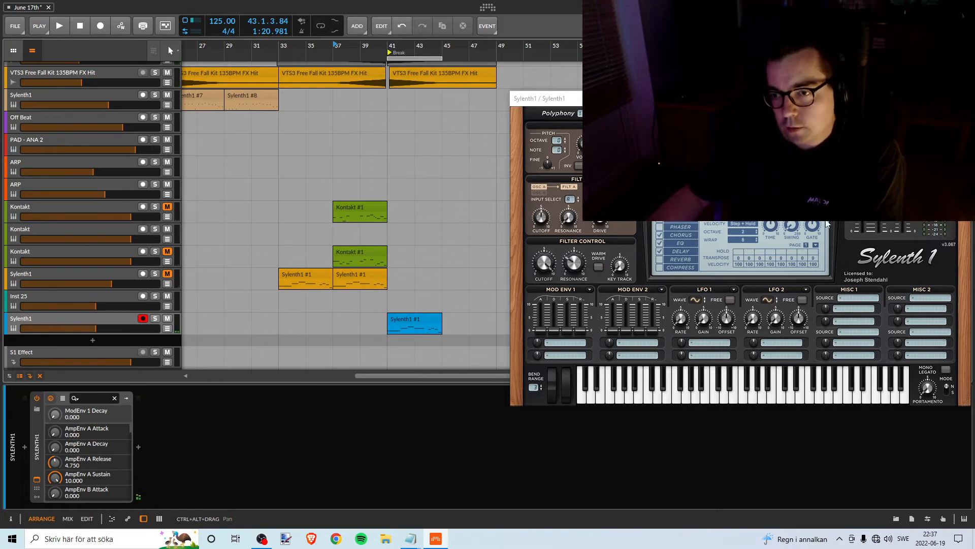
left_click(812, 195)
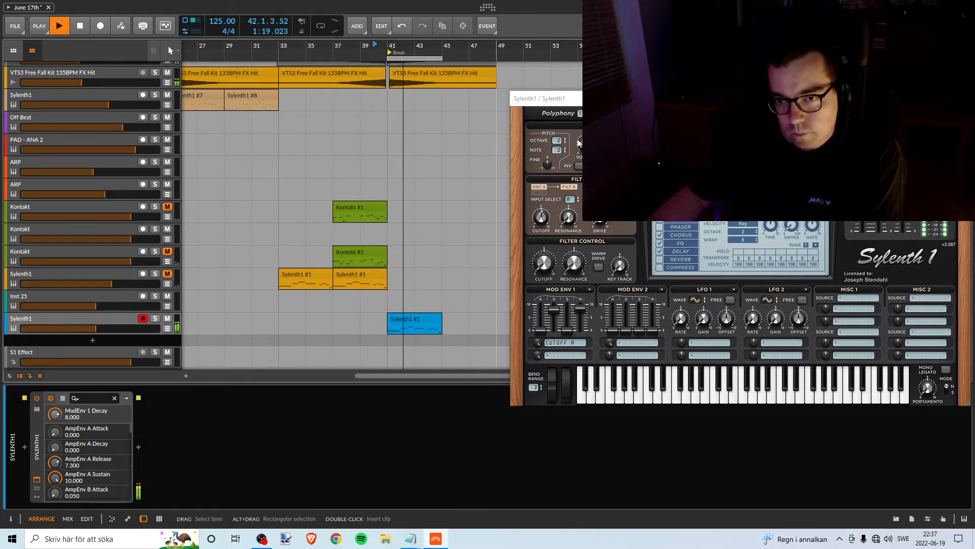
key("space")
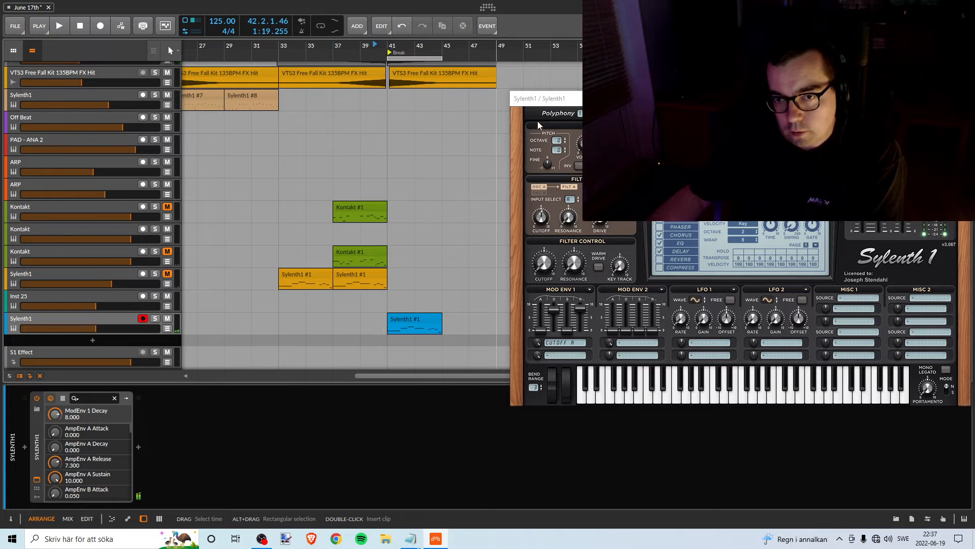
- Try lower oscillator octaves on the Fountain preset, with Osc A2 at -1 and Osc B1 voices at 0, and play from bar 41
left_click_drag(558, 145, 556, 153)
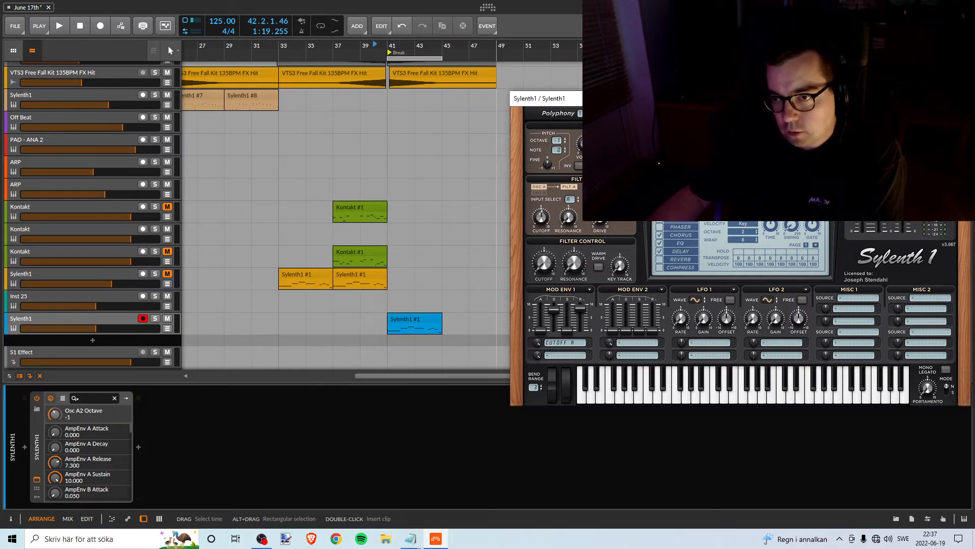
left_click(747, 113)
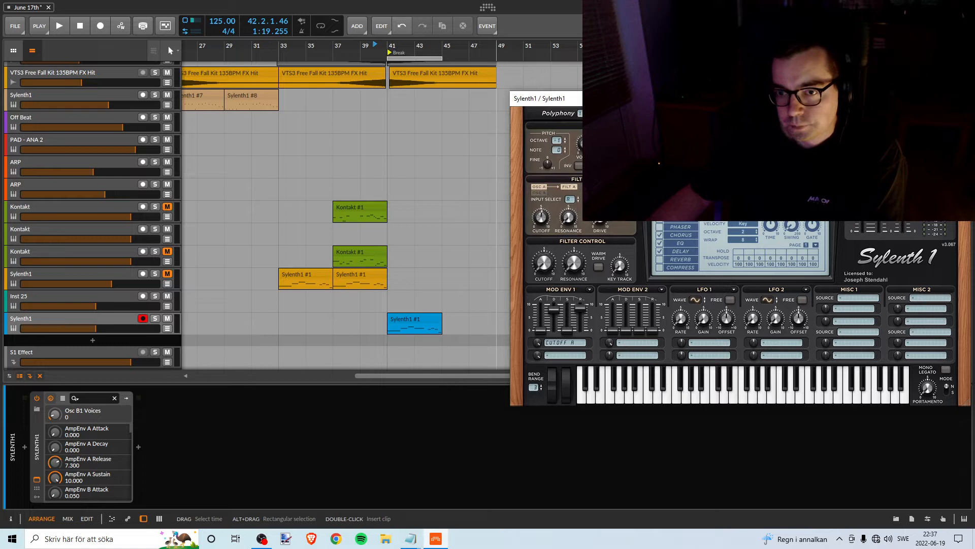
left_click(431, 124)
key("space")
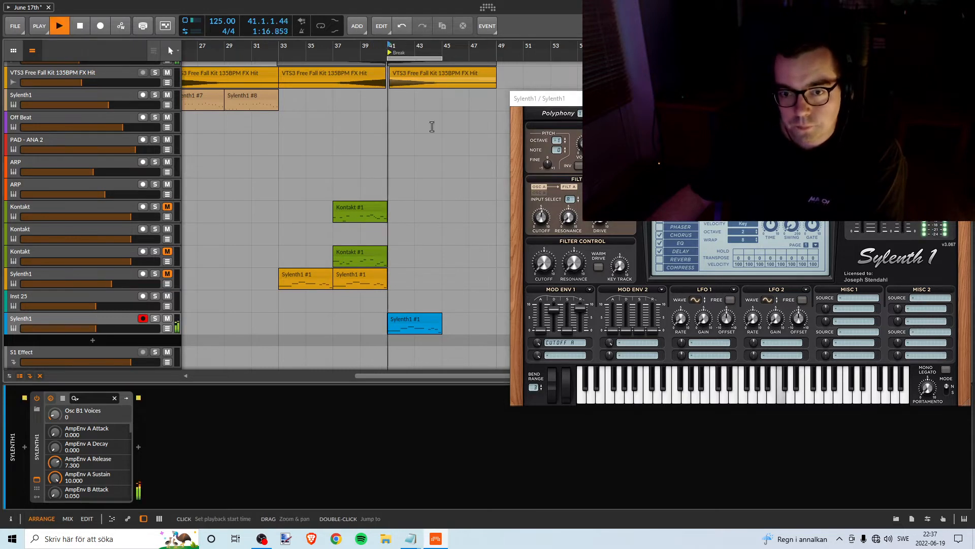
left_click(562, 142)
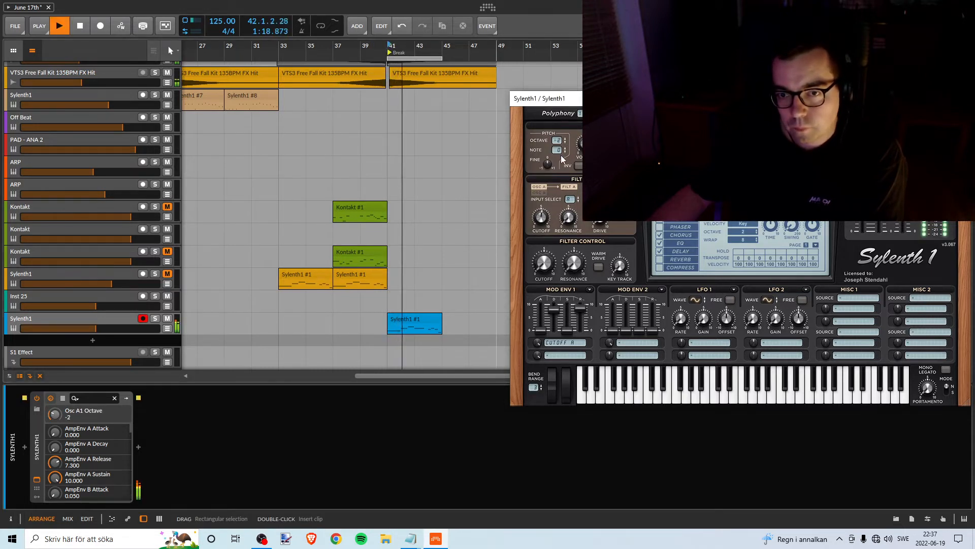
left_click(817, 143)
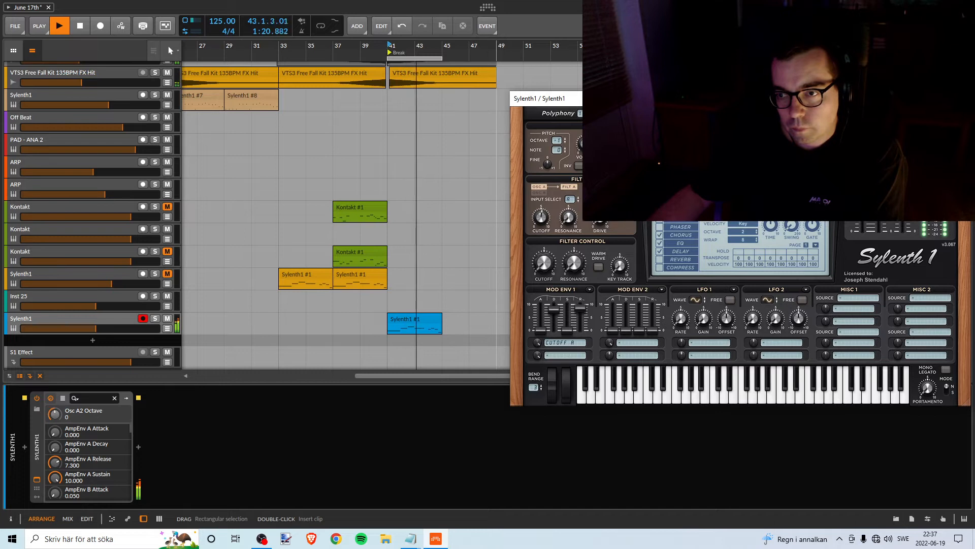
key("space")
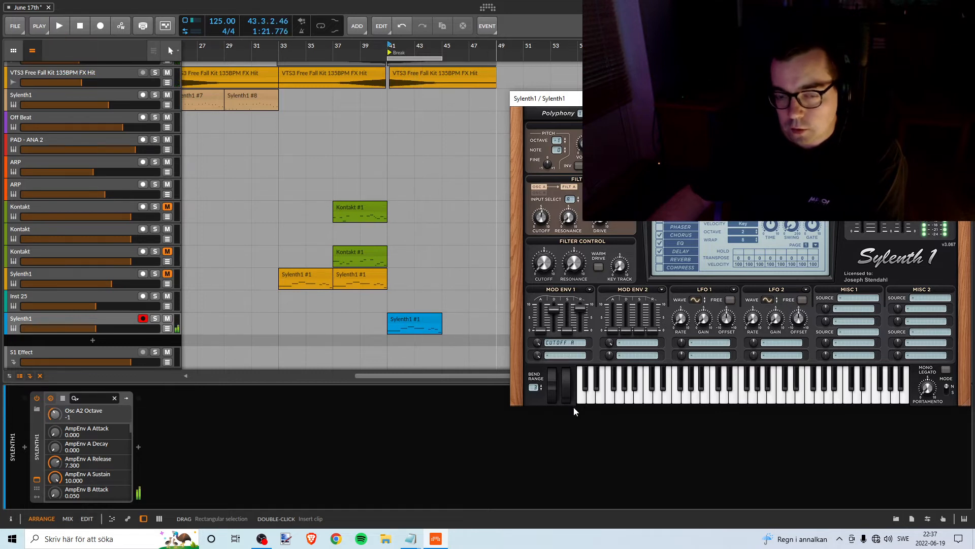
- Step through the presets following 032: PAD - Fountain and audition them with the clip from bar 41
left_click(737, 193)
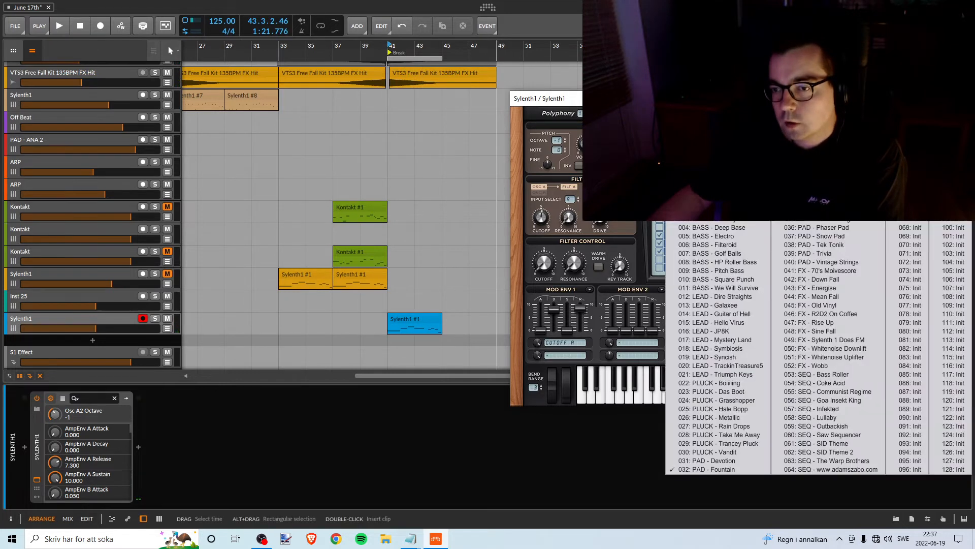
left_click(813, 208)
key("space")
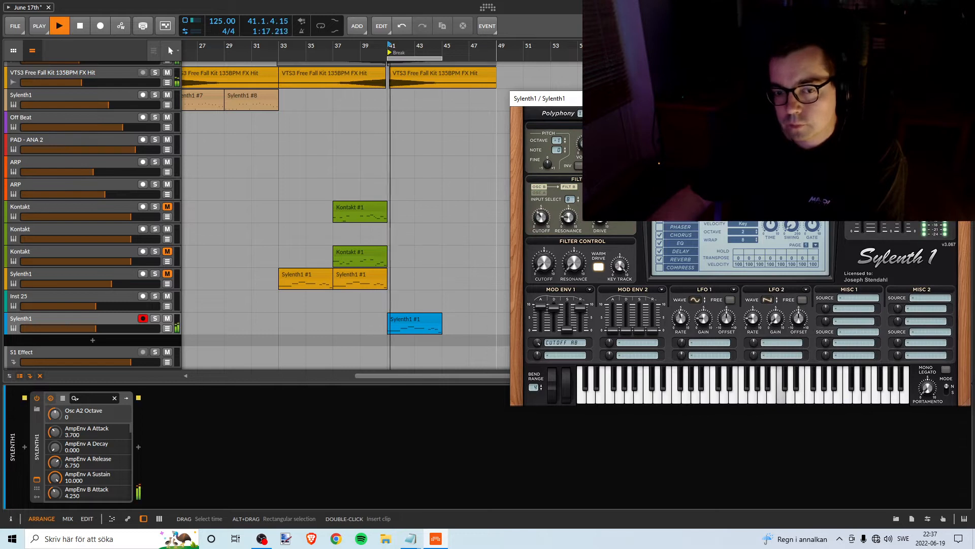
key("space")
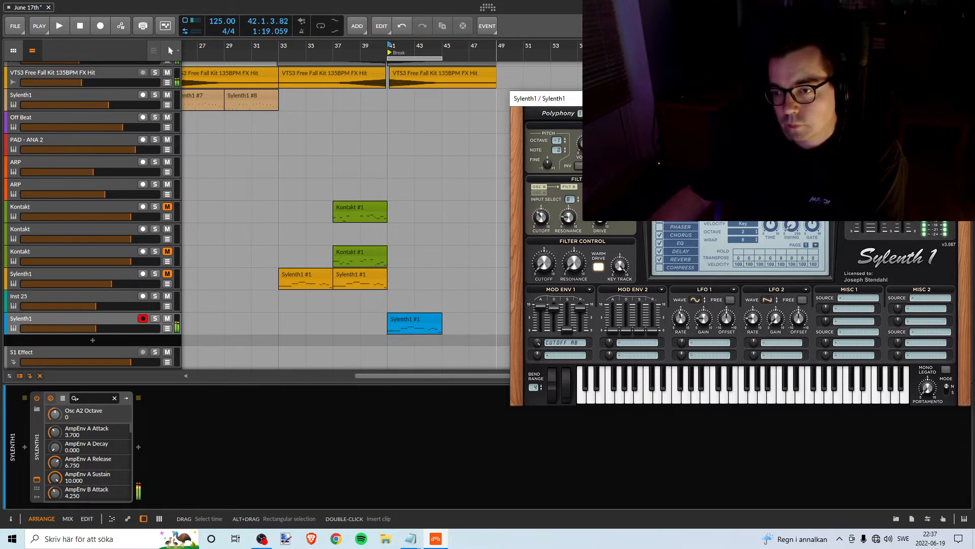
left_click(813, 196)
key("space")
key("space")
left_click(813, 195)
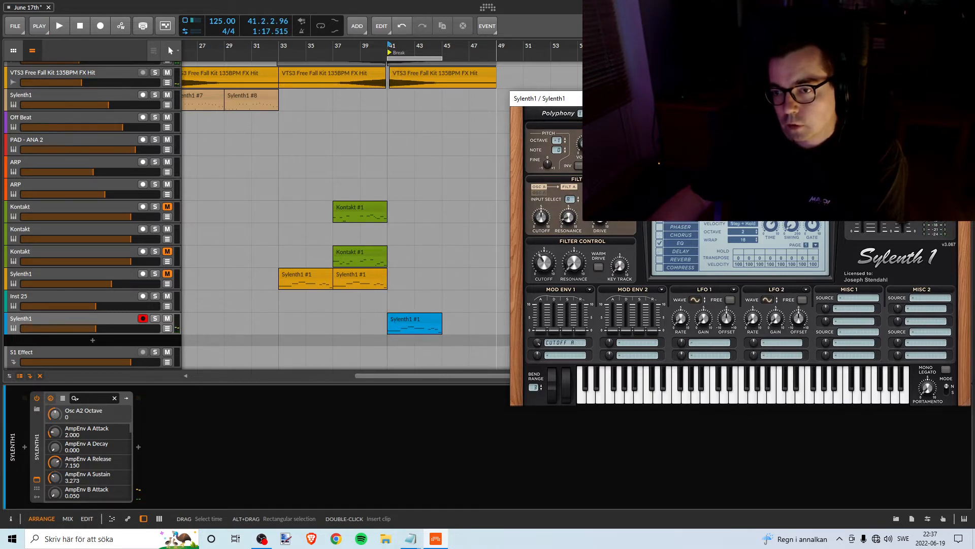
- Load a different sound bank in Sylenth1 and select its preset 025: PAD - Anjuna Pad
left_click(737, 193)
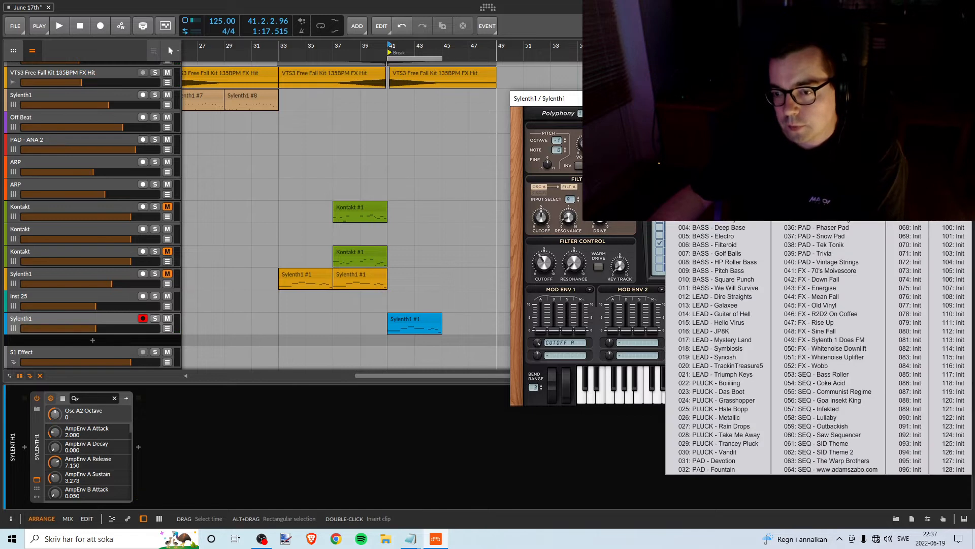
left_click(737, 193)
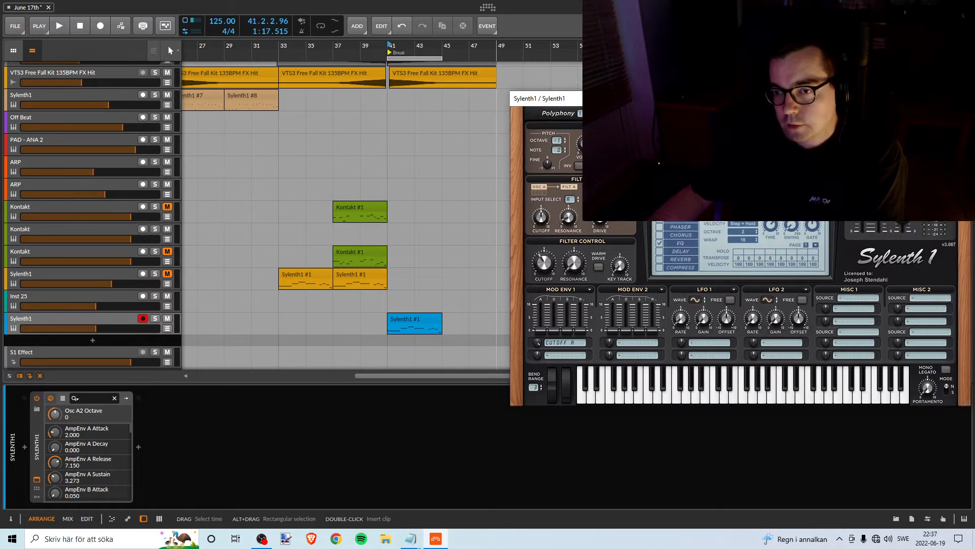
left_click(668, 195)
mouse_move(685, 222)
mouse_move(819, 223)
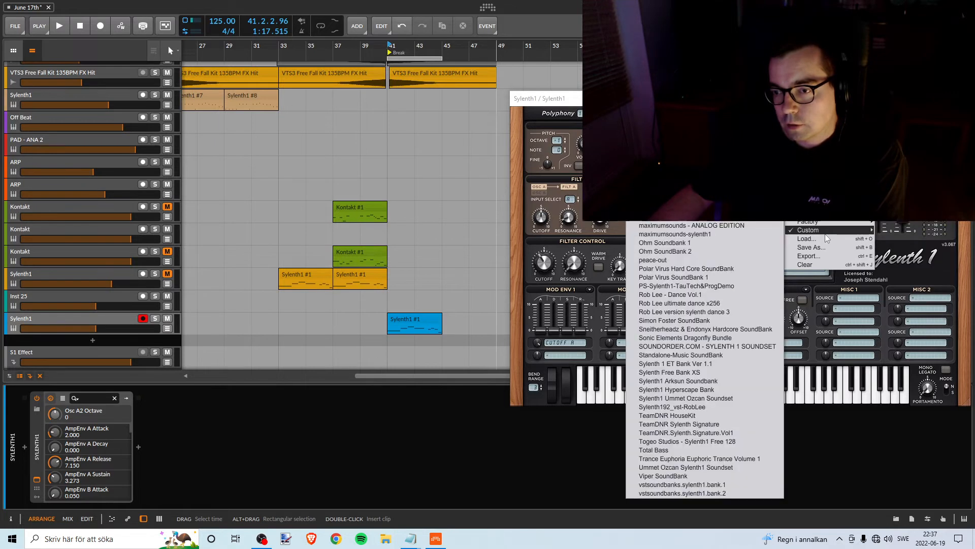
left_click(706, 193)
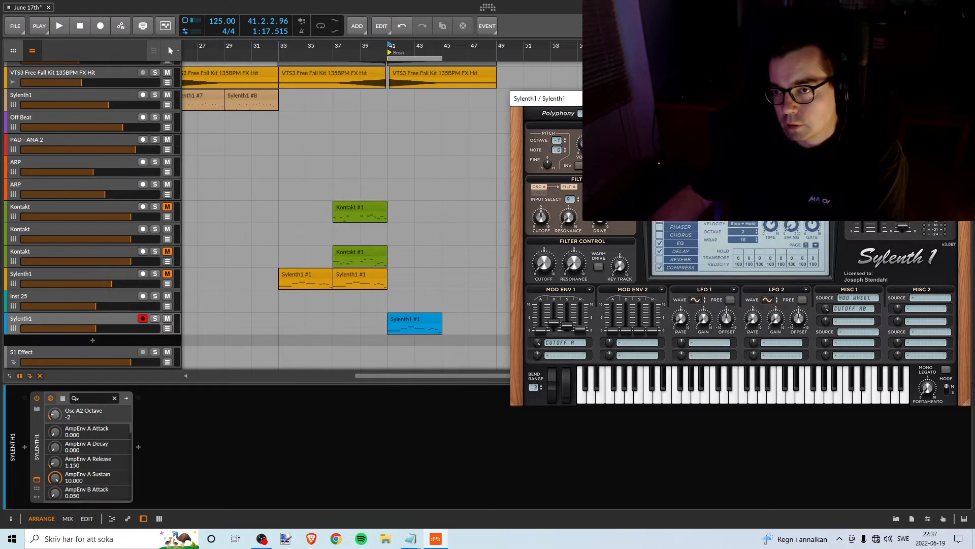
left_click(732, 193)
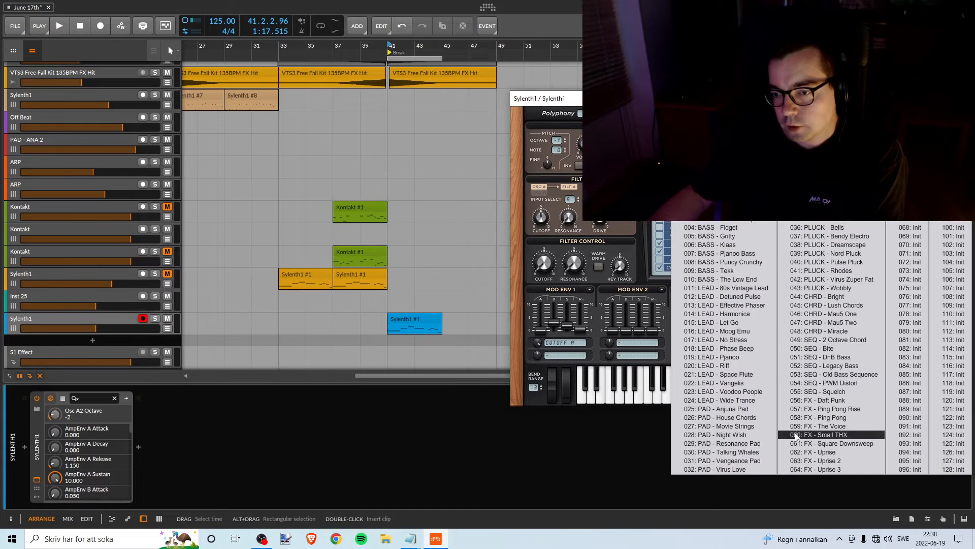
left_click(725, 410)
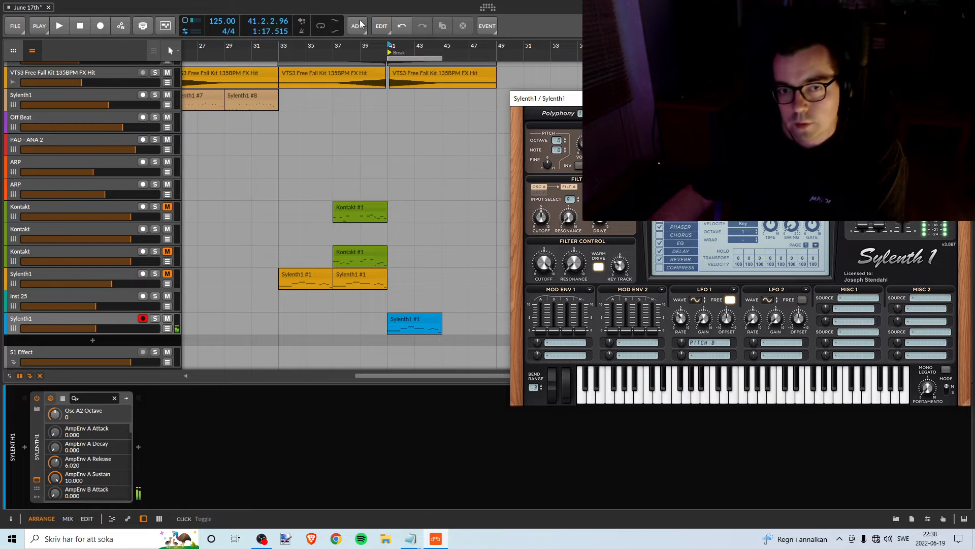
- Audition the Anjuna Pad preset from bar 39, and with looping enabled play bars 41 to 45
left_click(367, 53)
key("space")
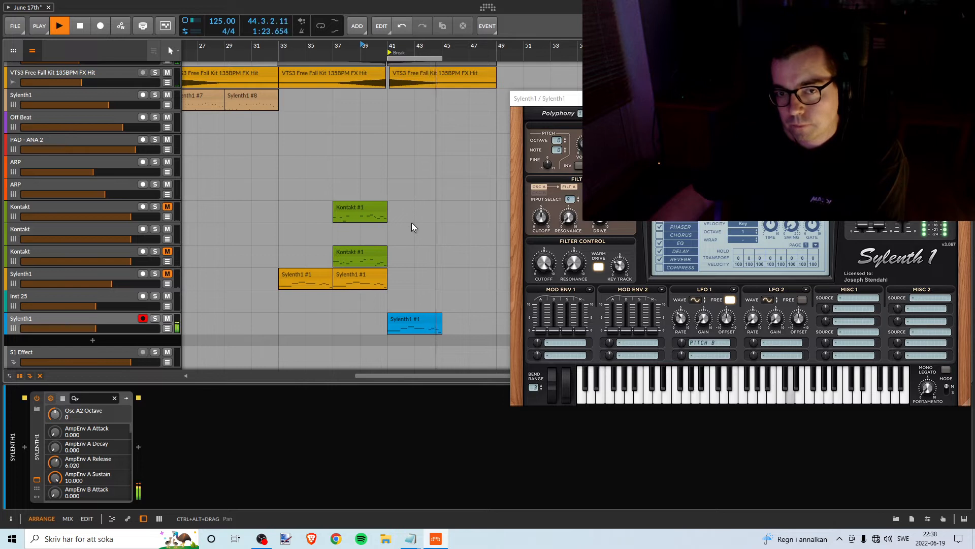
key("space")
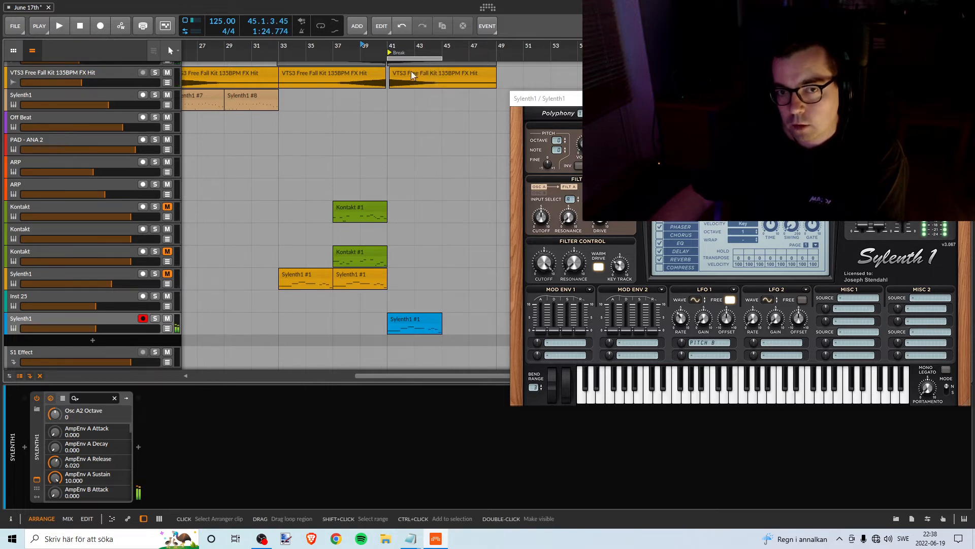
left_click(394, 50)
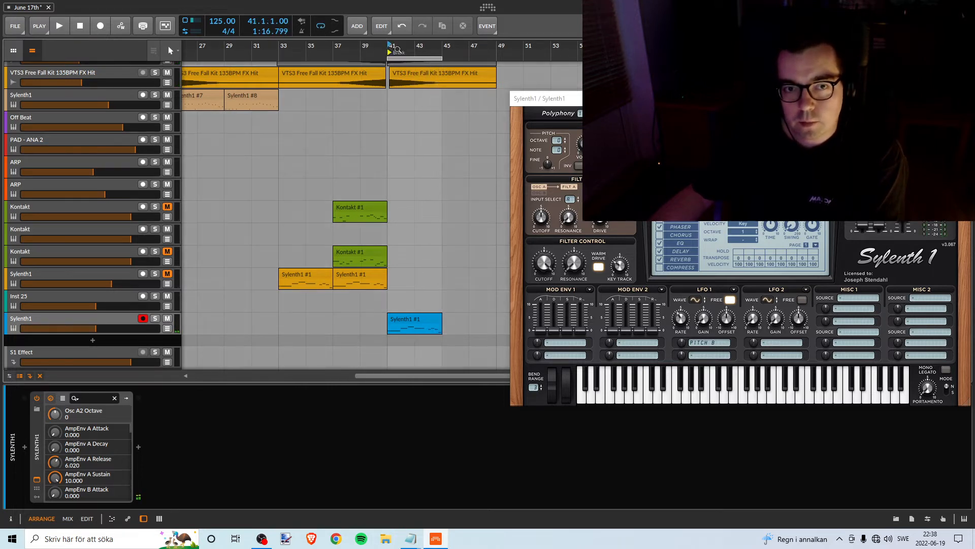
key("space")
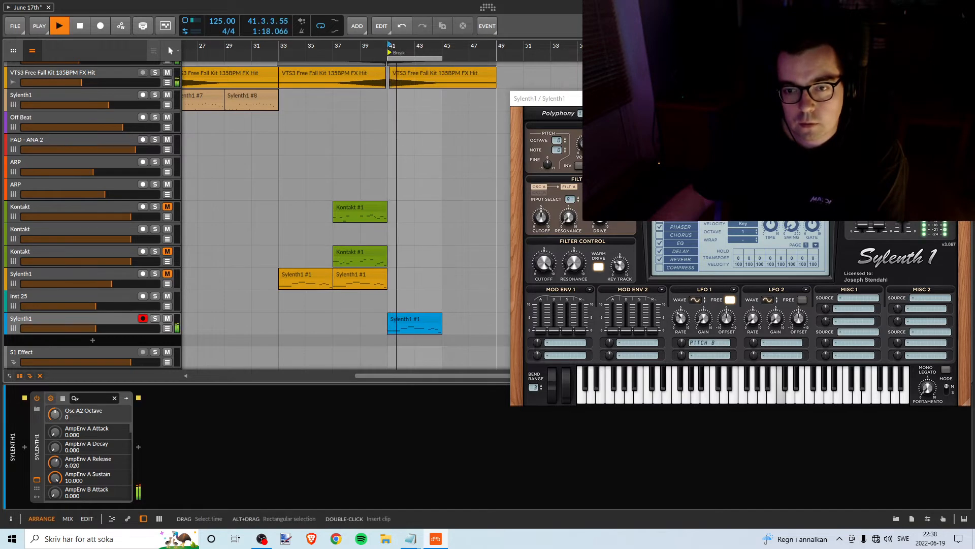
- Adjust Sylenth1's filter control while the loop plays, setting the cutoff to about 5.83 and the key track to about 2.69
left_click(660, 210)
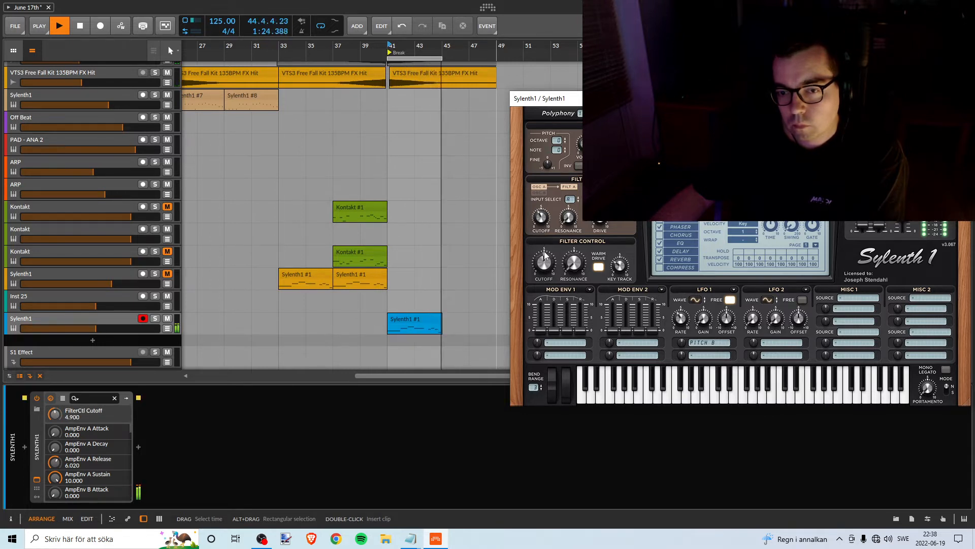
left_click_drag(542, 229, 553, 206)
mouse_move(536, 269)
left_mouse_down()
mouse_move(543, 246)
mouse_move(540, 260)
left_mouse_up()
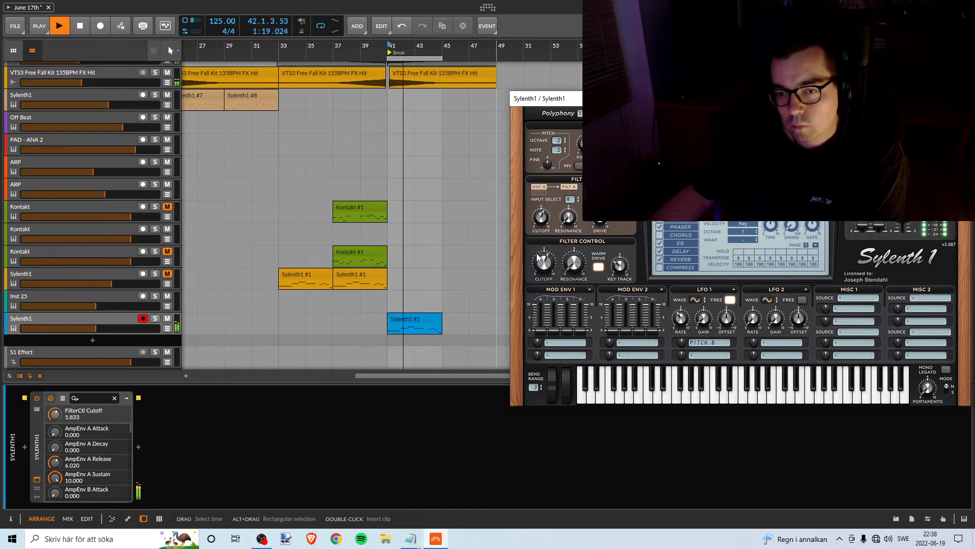
mouse_move(618, 272)
left_mouse_down()
mouse_move(630, 259)
mouse_move(614, 285)
mouse_move(623, 273)
left_mouse_up()
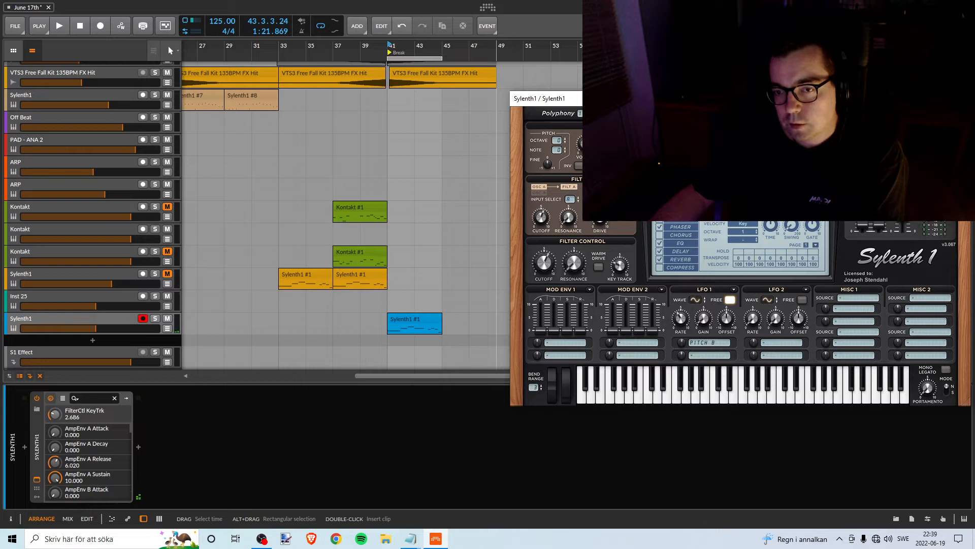
- Play the break section again to audition the adjusted Sylenth1 pad, then stop playback
left_click_drag(701, 99, 653, 110)
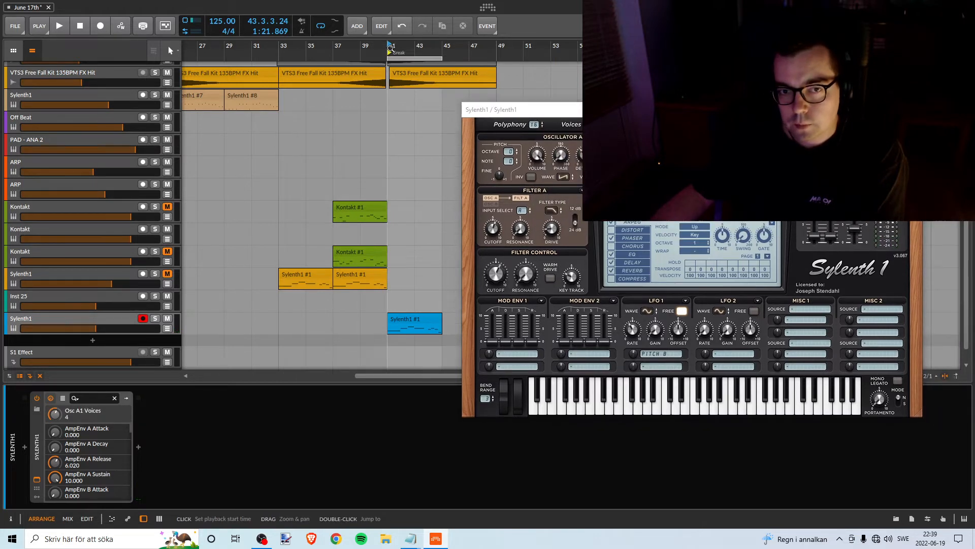
key("space")
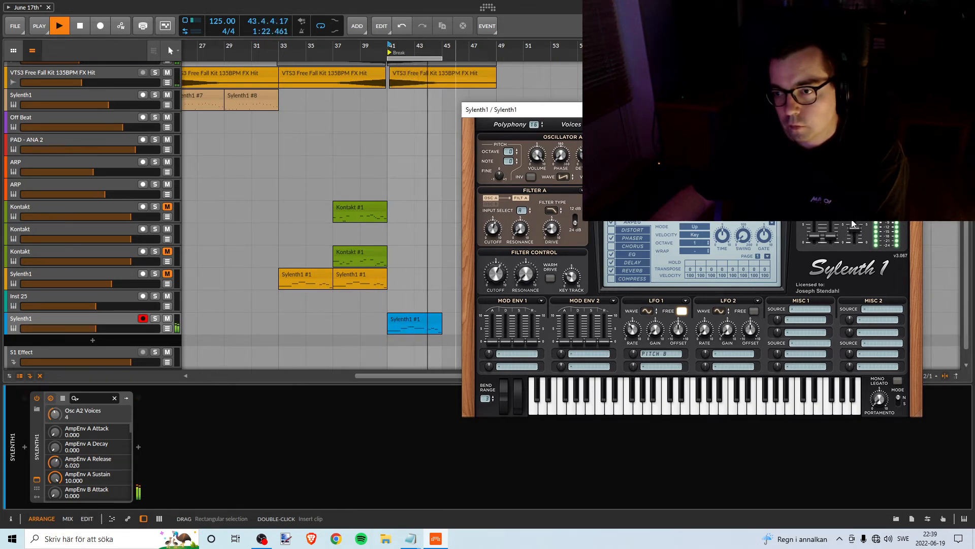
key("space")
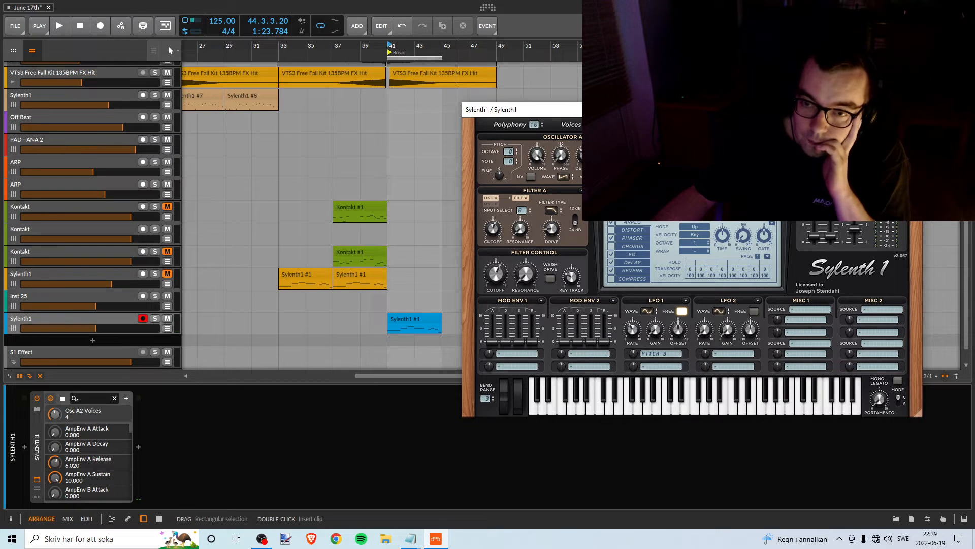
- Duplicate the last four bars of both VTS1 Jericho Kit loop tracks into the break at bar 41
scroll(416, 110, "up", 10)
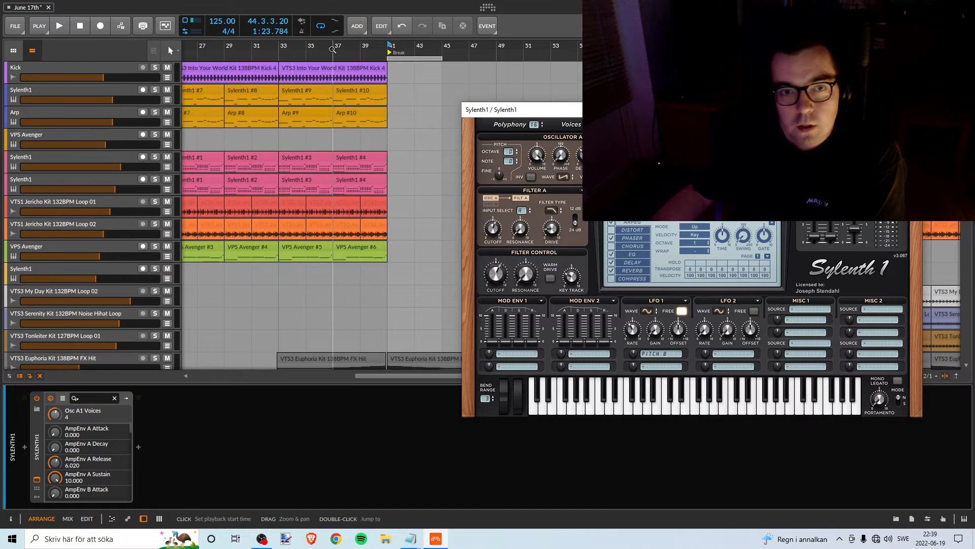
scroll(422, 87, "left", 2)
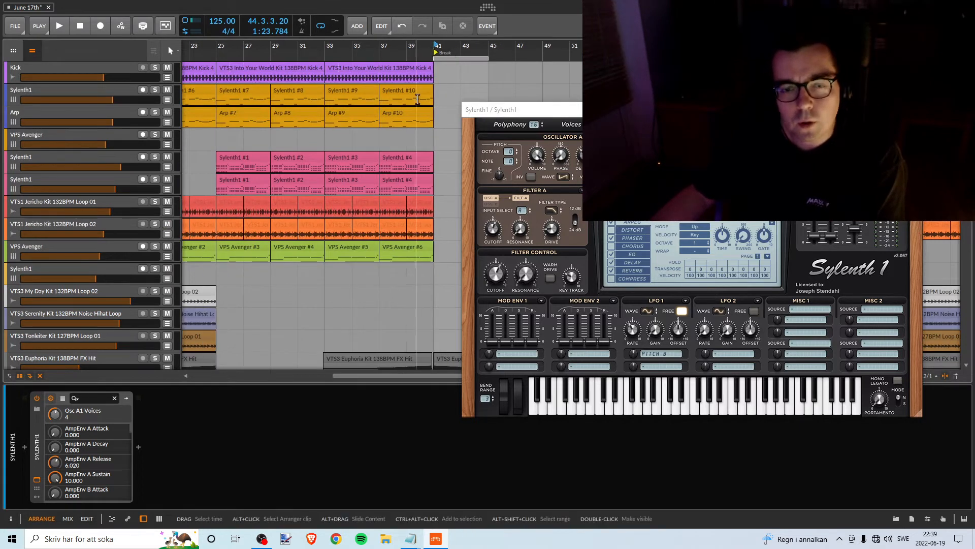
left_click(340, 201)
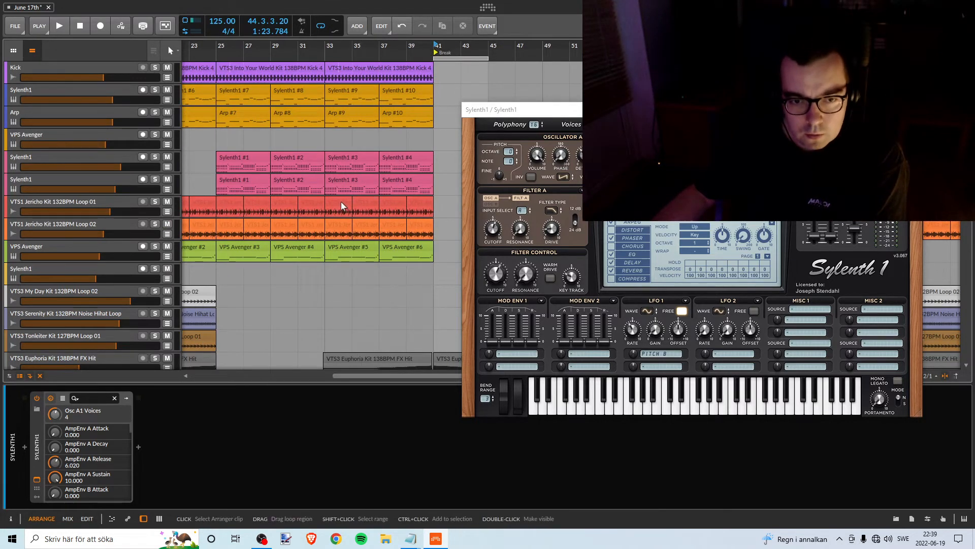
left_click(392, 201)
left_click(420, 223, "ctrl")
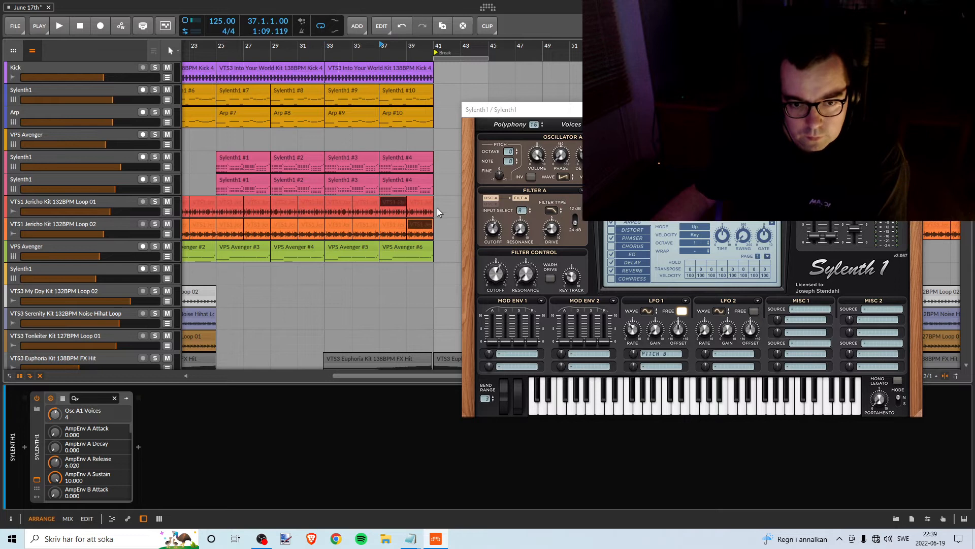
left_click(398, 201)
left_click(426, 224, "shift")
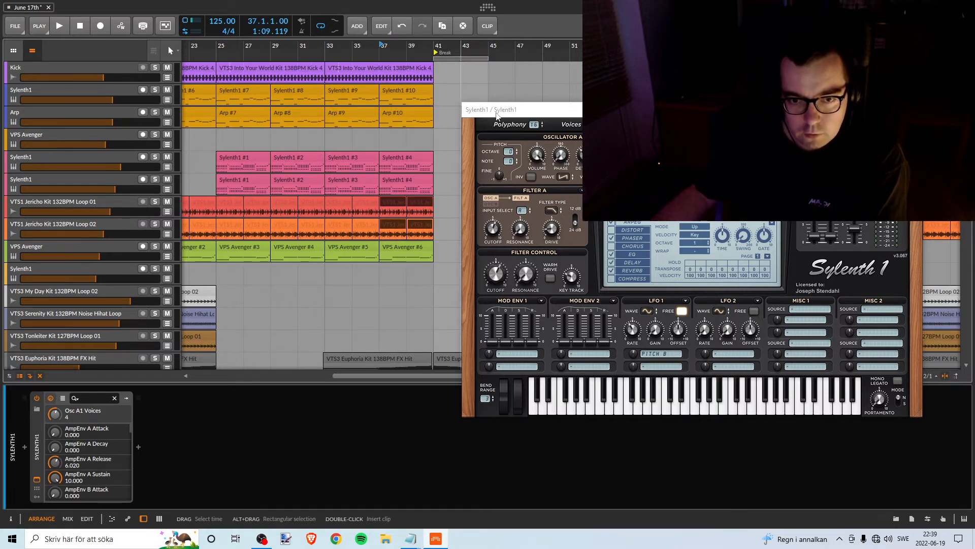
left_click_drag(493, 114, 723, 102)
key("ctrl+d")
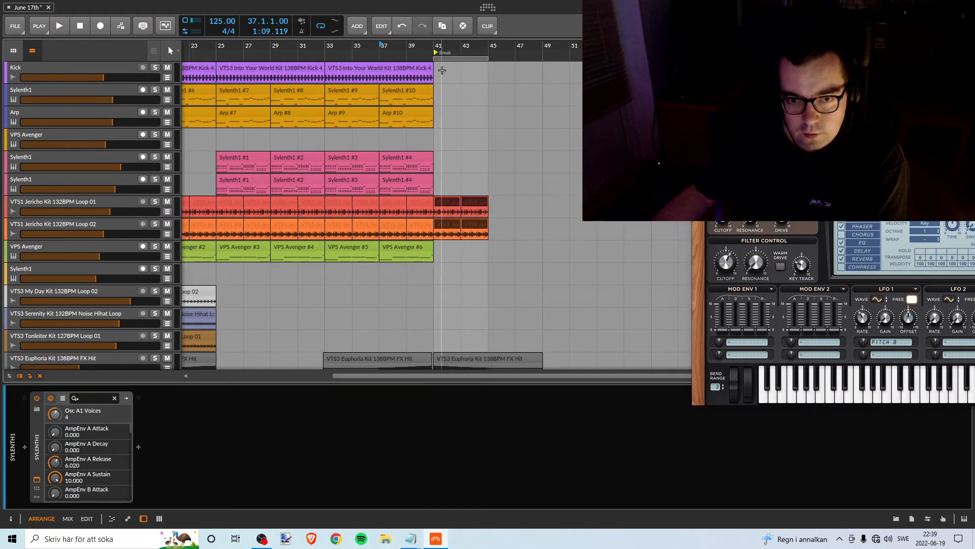
- Audition the break from bar 41 with the duplicated Jericho loops, then delete those duplicated clips
left_click(436, 51)
key("space")
scroll(475, 253, "down", 5)
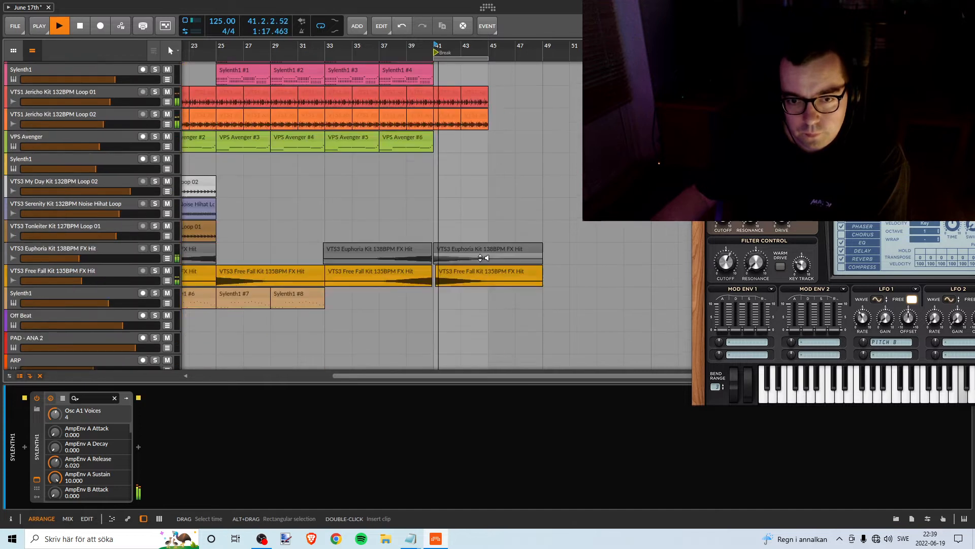
scroll(475, 253, "down", 3)
scroll(475, 253, "up", 8)
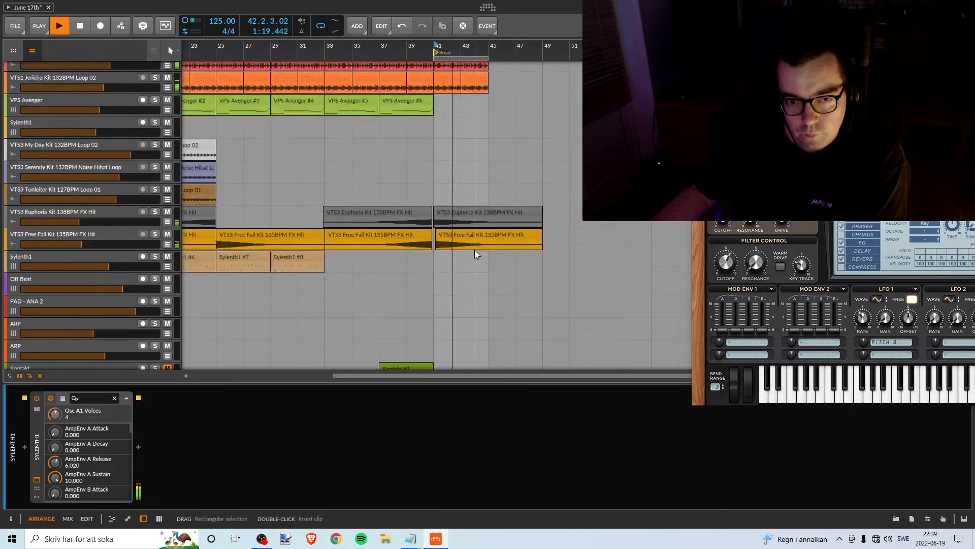
key("space")
left_click(536, 236)
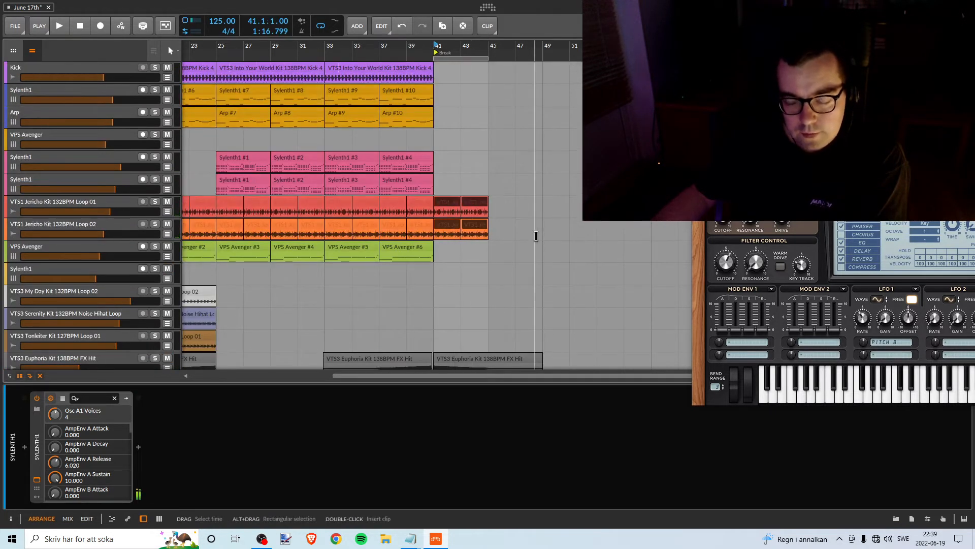
key("Delete")
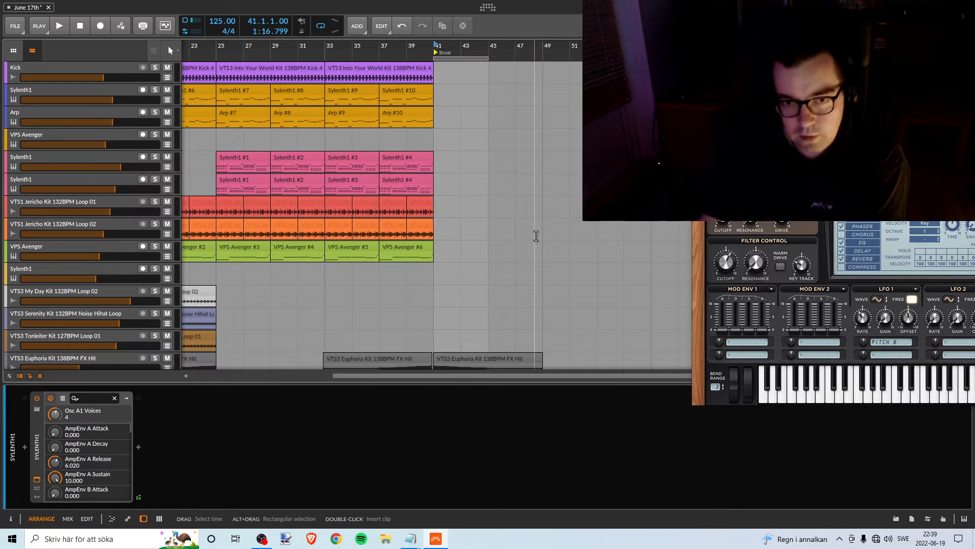
- Copy the My Day, Serenity and Tonleiter loop clips at bar 17 to the start of the break at bar 41
left_click_drag(347, 48, 355, 92)
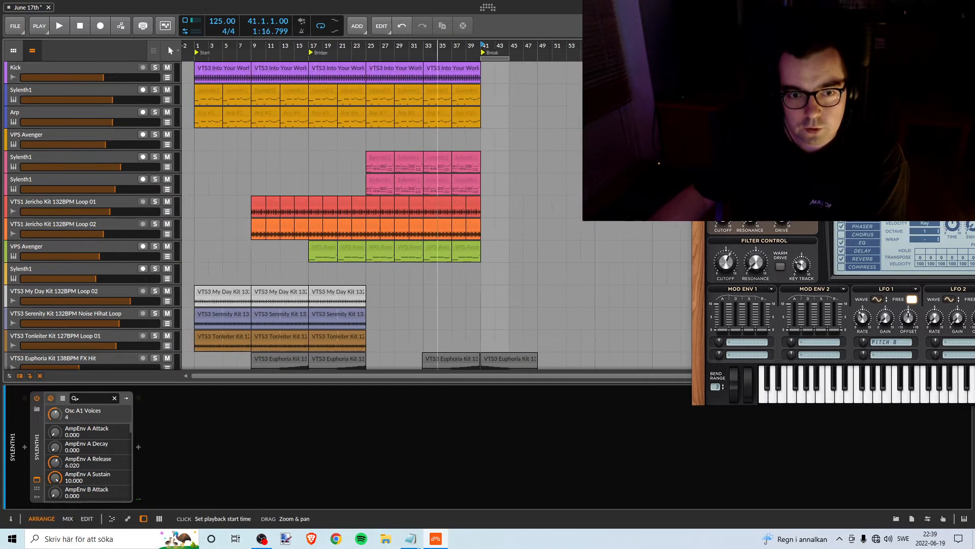
scroll(434, 185, "down", 3)
scroll(518, 233, "up", 2)
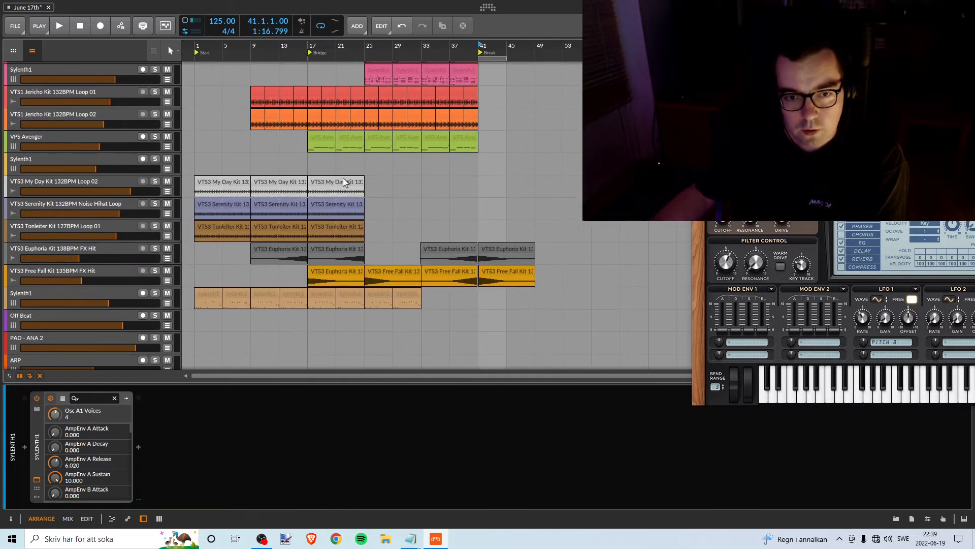
left_click(332, 183)
left_click(333, 233, "shift")
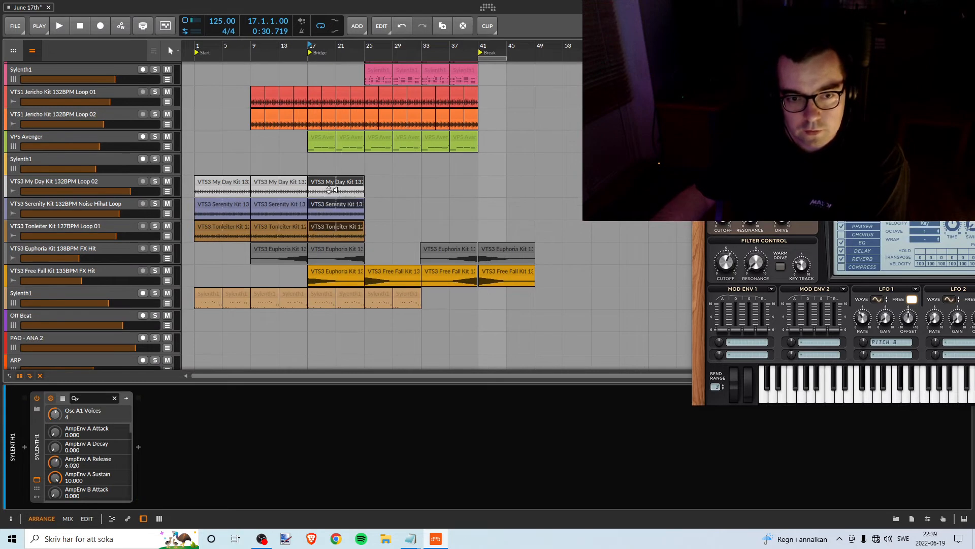
left_click_drag(325, 184, 497, 184)
- Audition the looped break from bar 41 with the copied percussion loops and the pad, reviewing the tracks during playback
left_click(490, 46)
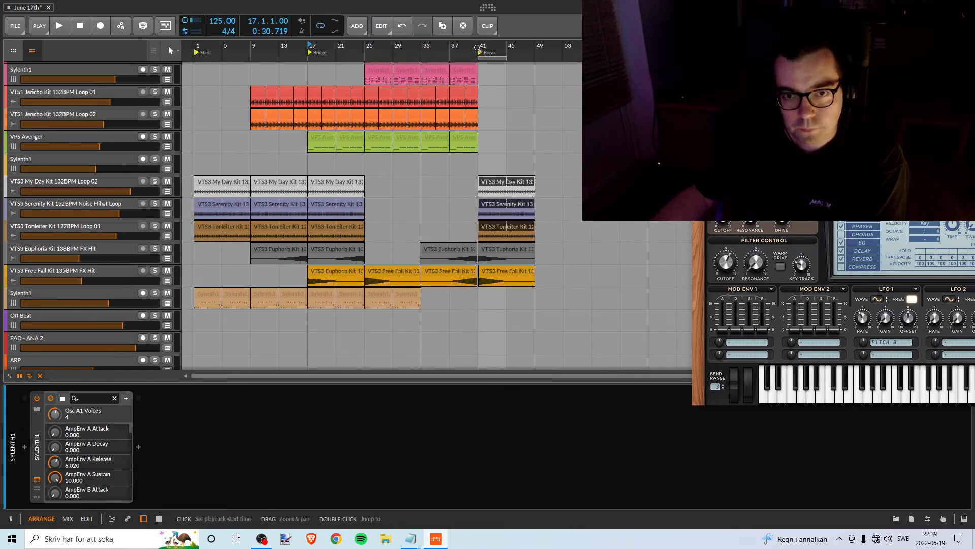
key("space")
left_click_drag(489, 46, 472, 57)
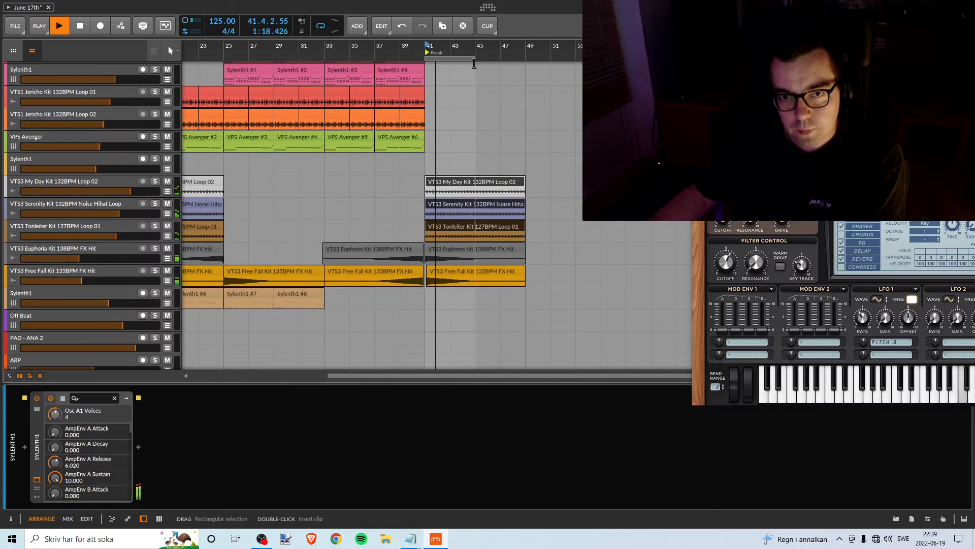
left_click(485, 138)
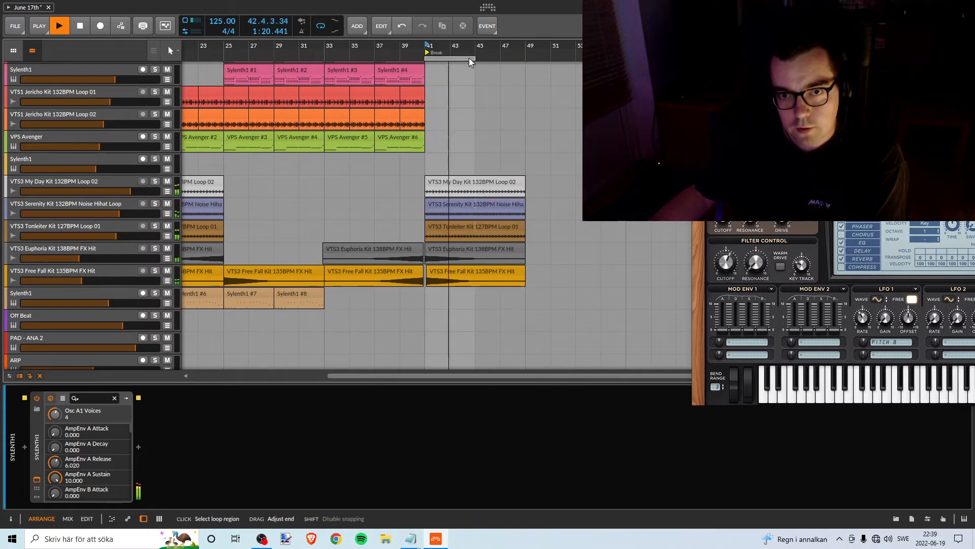
scroll(485, 139, "down", 1)
scroll(484, 143, "up", 1)
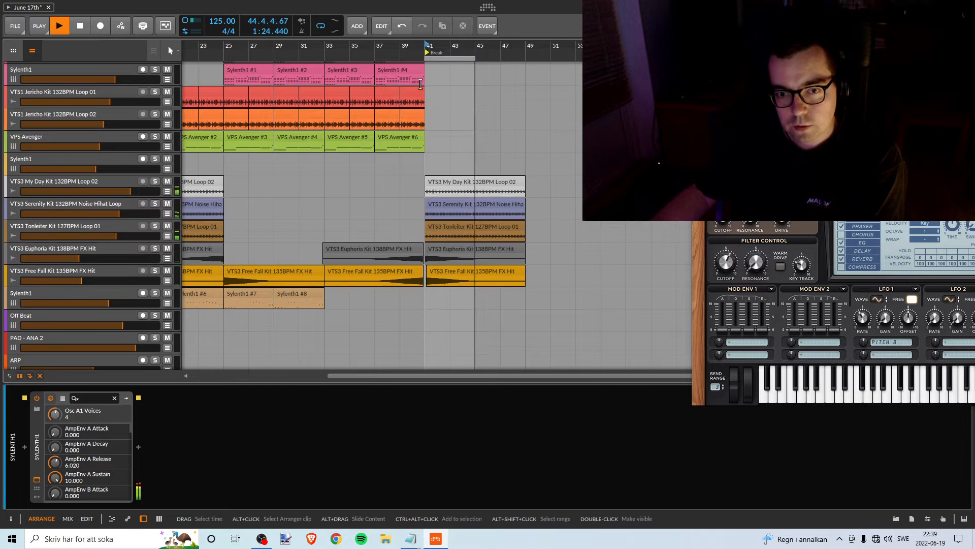
left_click(408, 179)
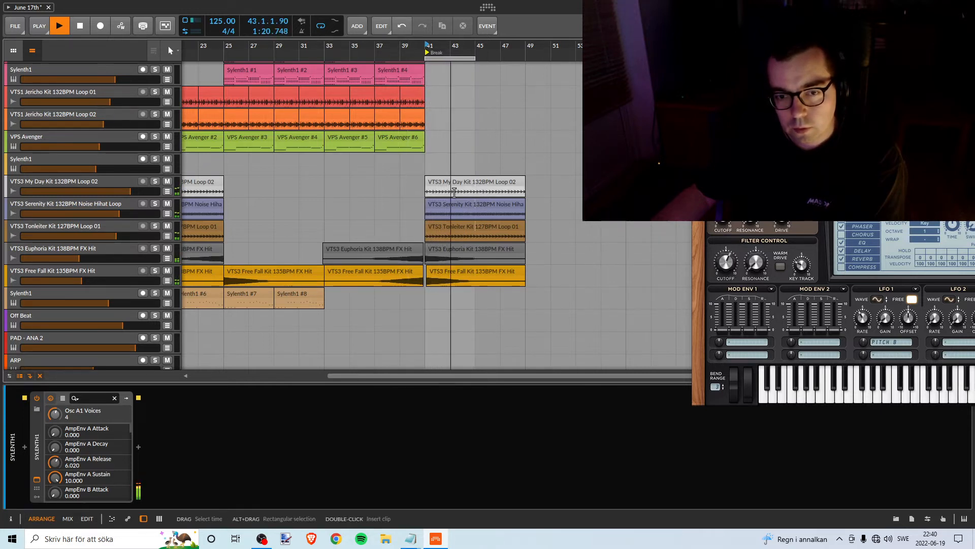
scroll(467, 206, "up", 3)
scroll(465, 201, "down", 5)
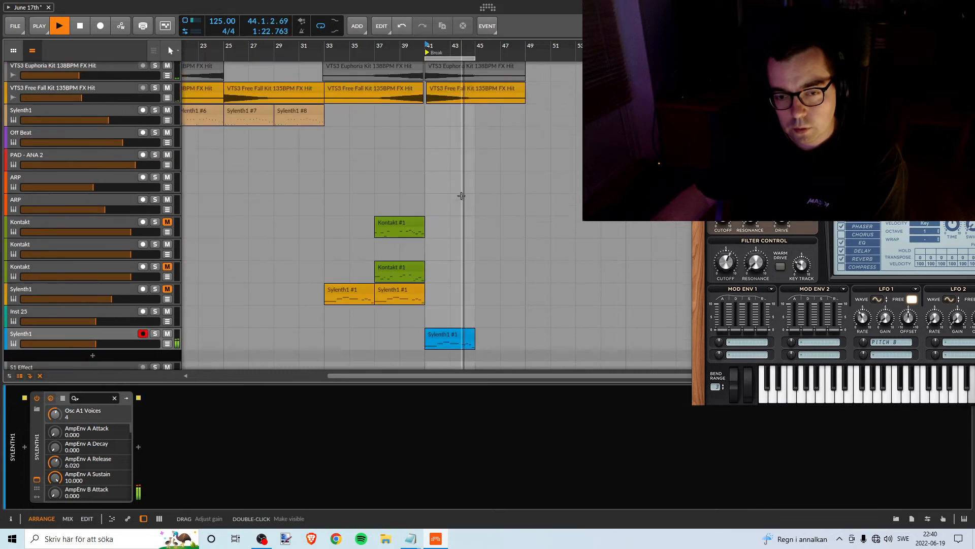
scroll(462, 196, "up", 3)
scroll(462, 196, "down", 3)
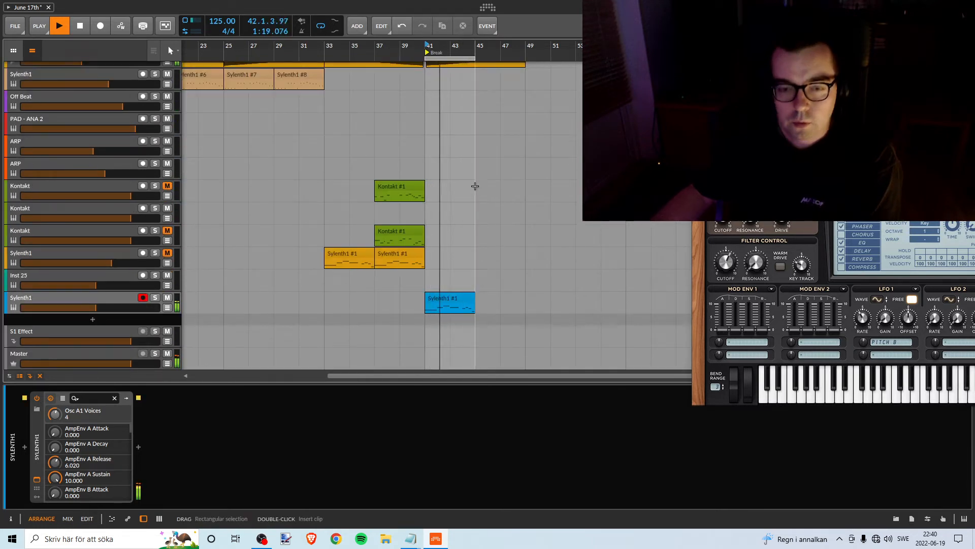
key("space")
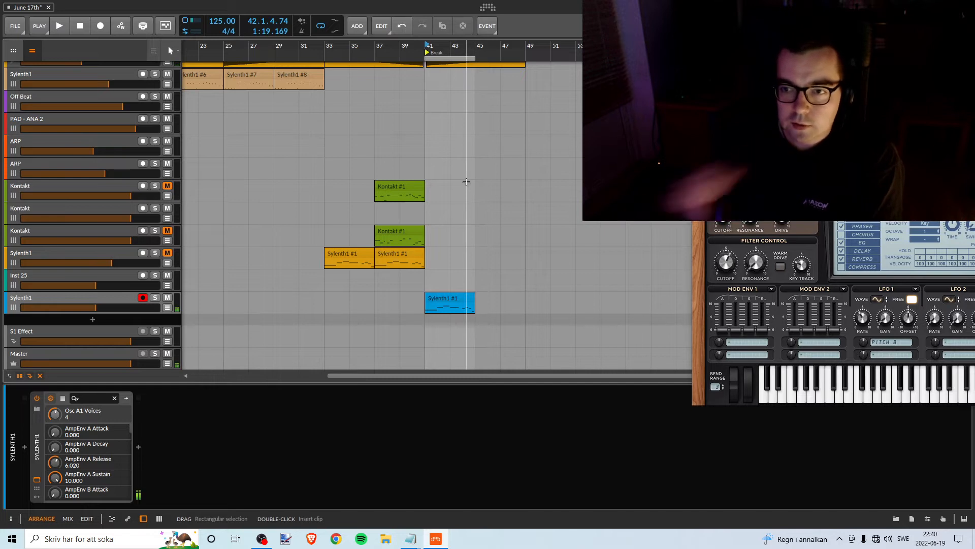
- Move the Sylenth1 melody clip at bar 41 onto the middle Kontakt track, keeping its start at bar 41
left_click_drag(756, 101, 574, 105)
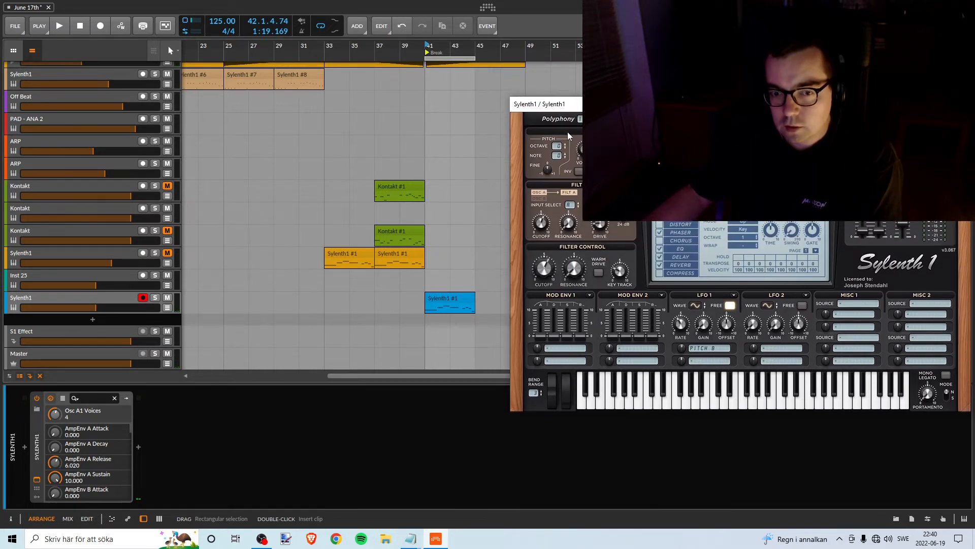
left_click(443, 302)
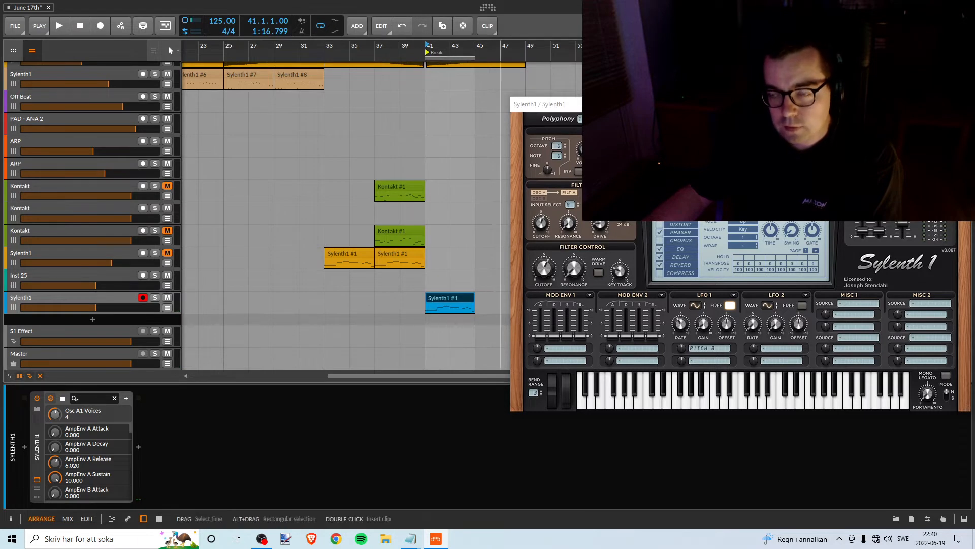
left_click_drag(522, 106, 632, 123)
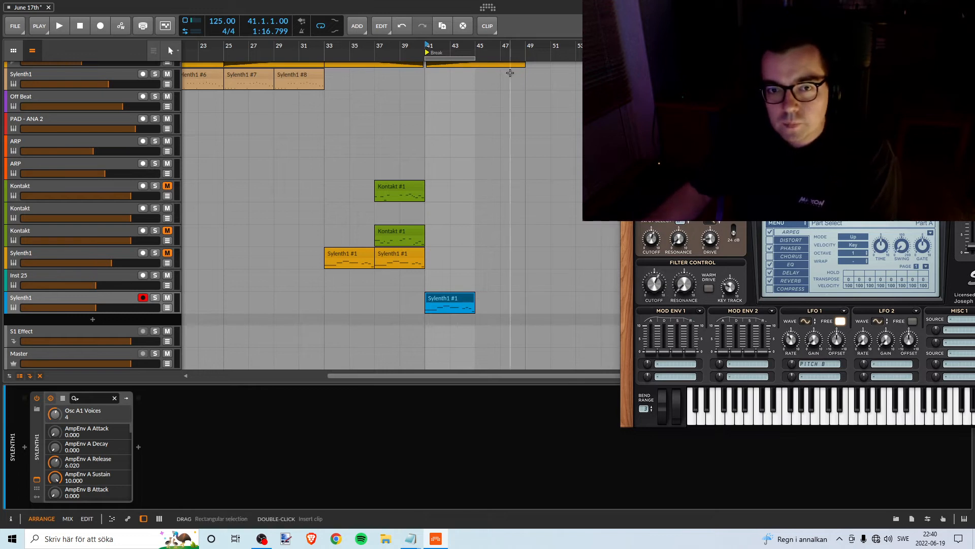
left_click_drag(436, 48, 455, 50)
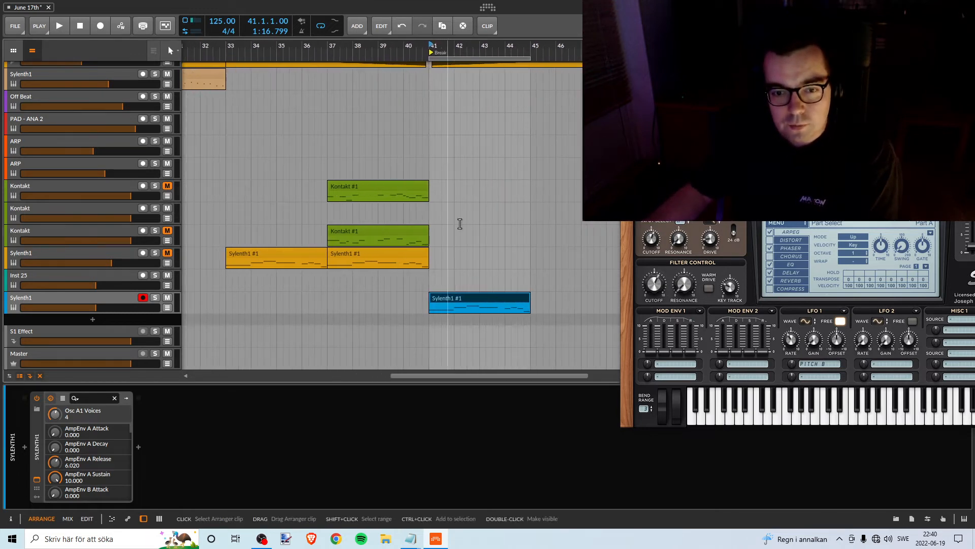
left_click_drag(459, 300, 464, 212)
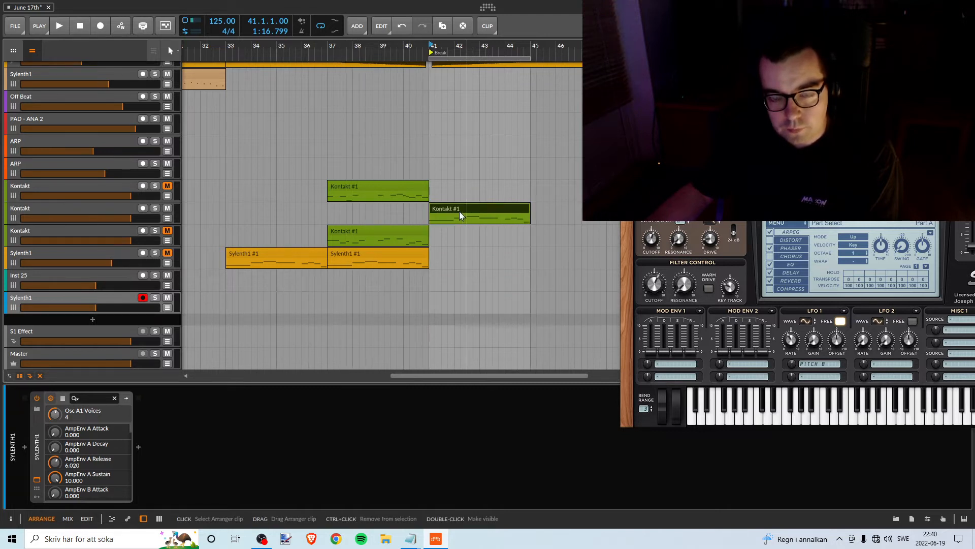
- Solo the middle Kontakt track and play the moved melody clip from bar 41
left_click(72, 292)
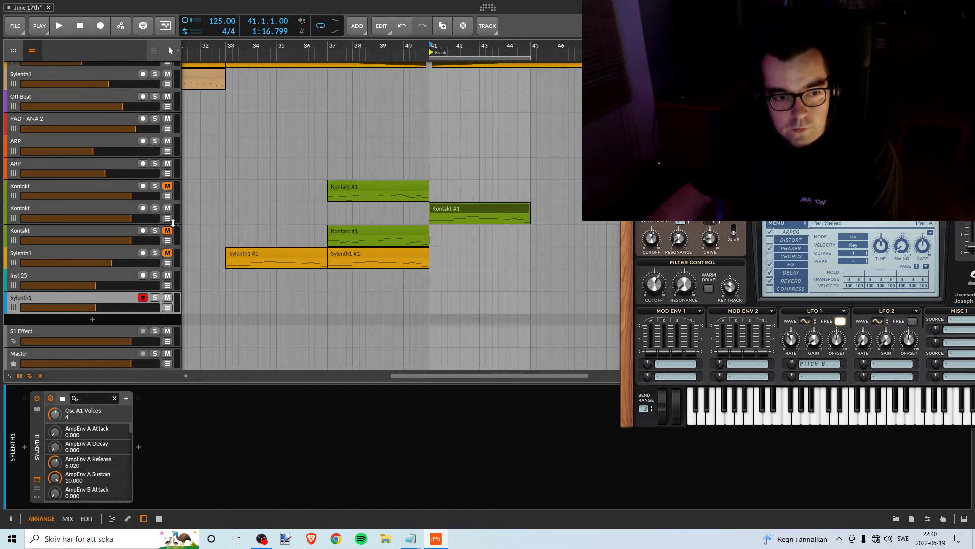
left_click(155, 209)
key("space")
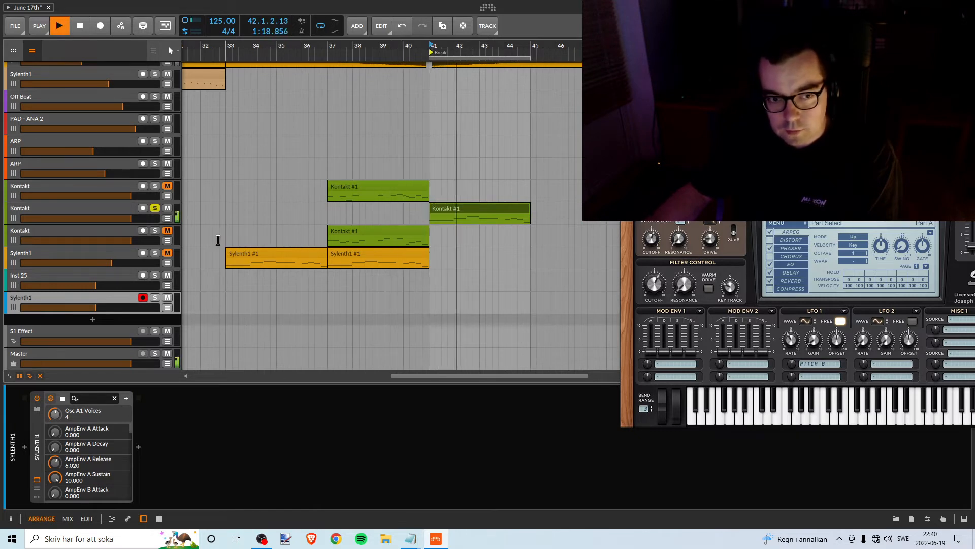
key("space")
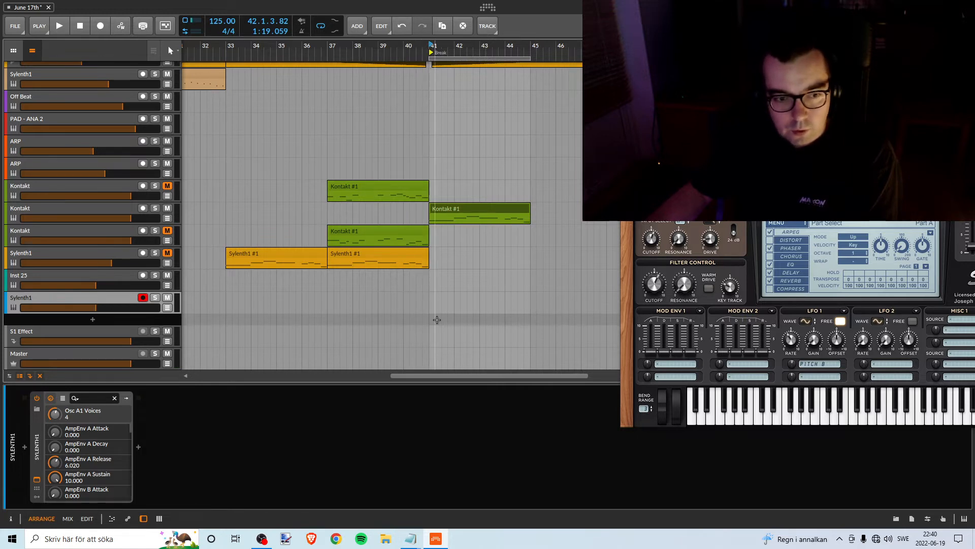
- Draw an empty clip over bars 41 to 45 on the bottom Sylenth1 track and open it in the full-size note editor
left_click(170, 51)
left_click(187, 91)
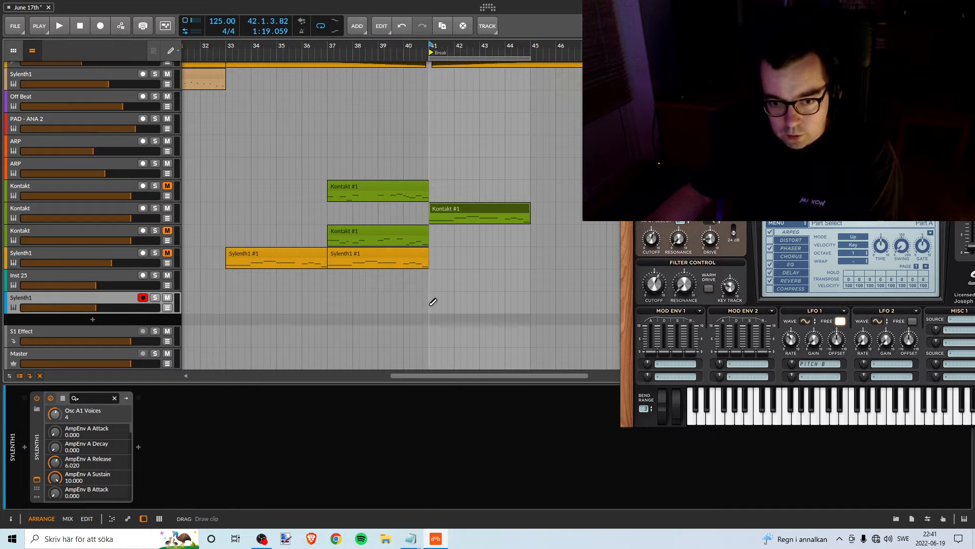
double_click(461, 294)
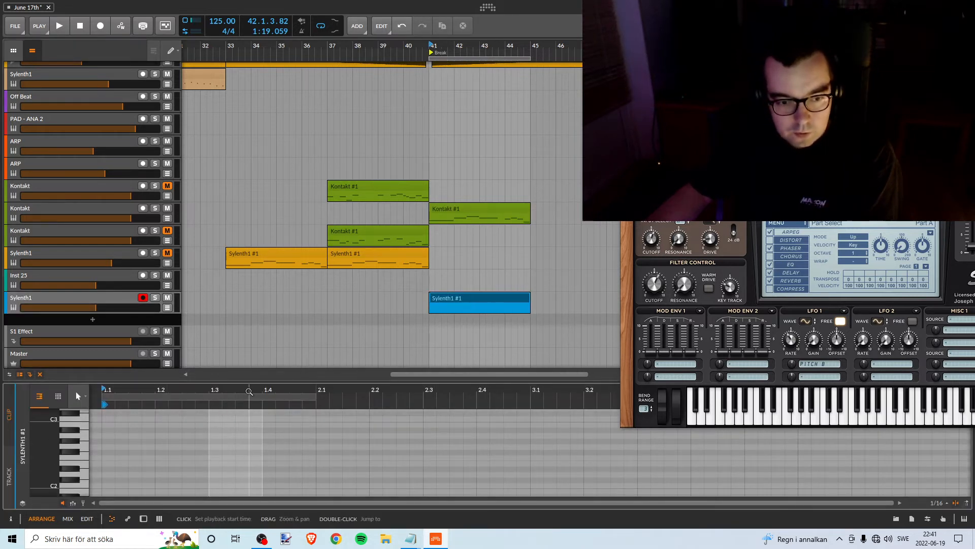
left_click(91, 520)
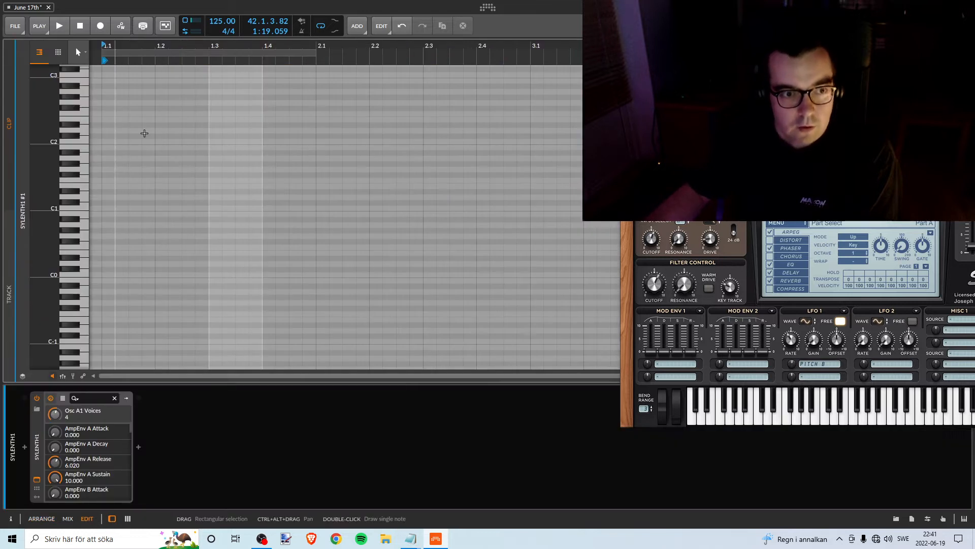
- Draw a C4 note at the start of the Sylenth1 clip, lengthen it to about 7.5 beats, and remove the stray notes
double_click(114, 173)
left_click_drag(114, 174, 127, 108)
scroll(130, 199, "up", 7)
double_click(109, 203)
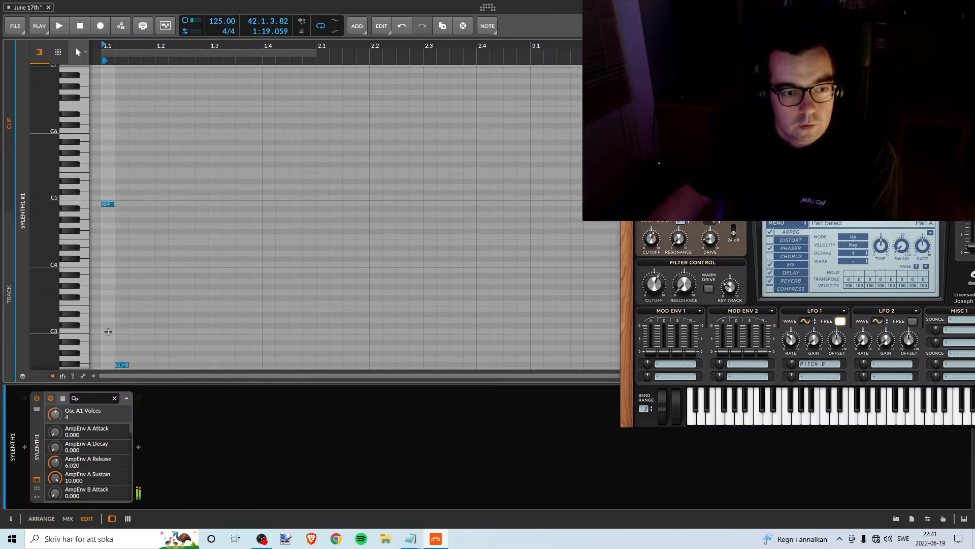
double_click(121, 365)
double_click(109, 264)
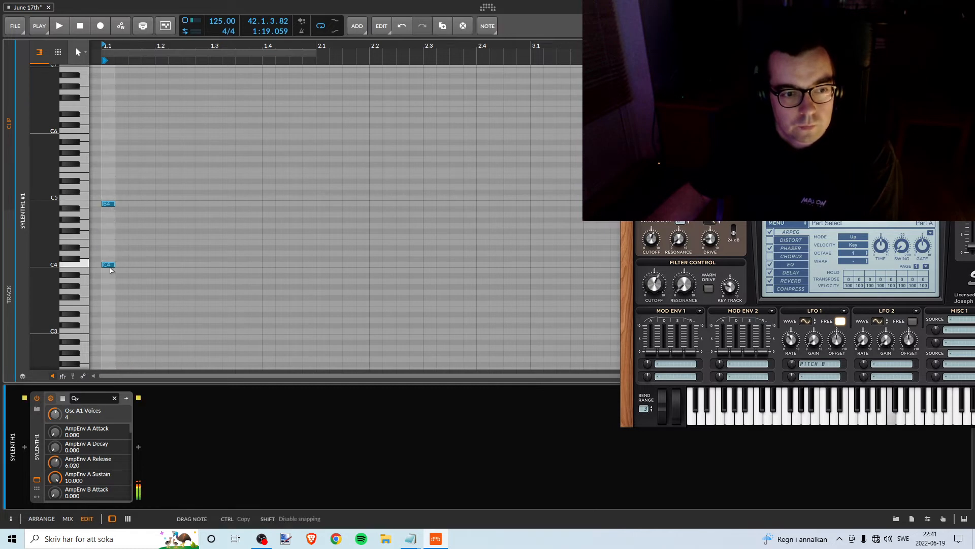
left_click_drag(111, 265, 504, 267)
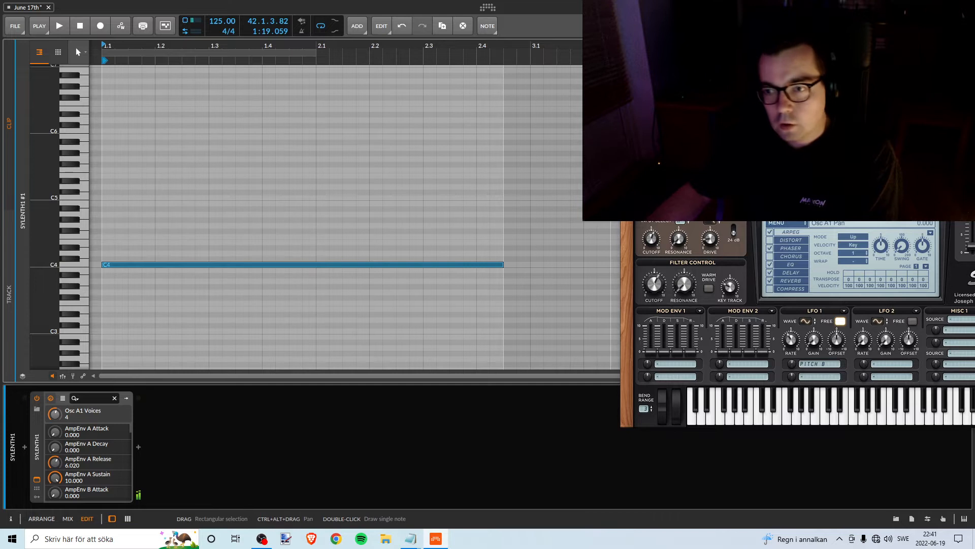
- Move the Sylenth1 plug-in window away from the note grid and play the C4 note from the clip start
left_click_drag(737, 120, 626, 289)
left_click_drag(320, 52, 559, 81)
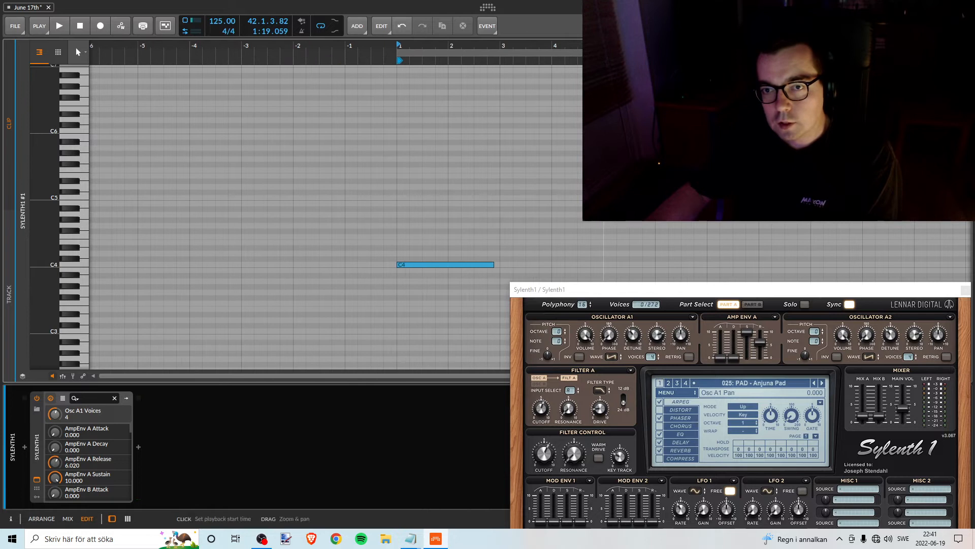
left_click_drag(604, 53, 656, 53)
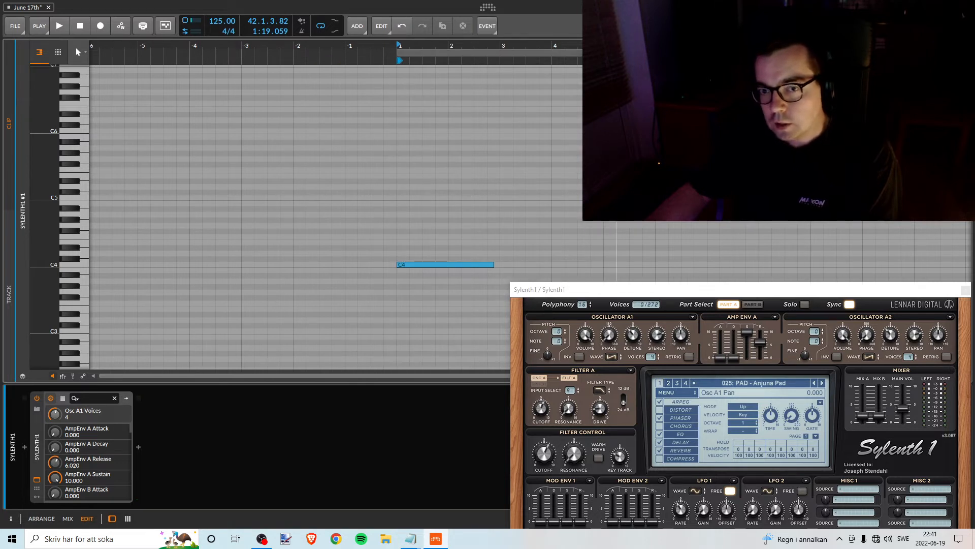
left_click_drag(591, 46, 463, 64)
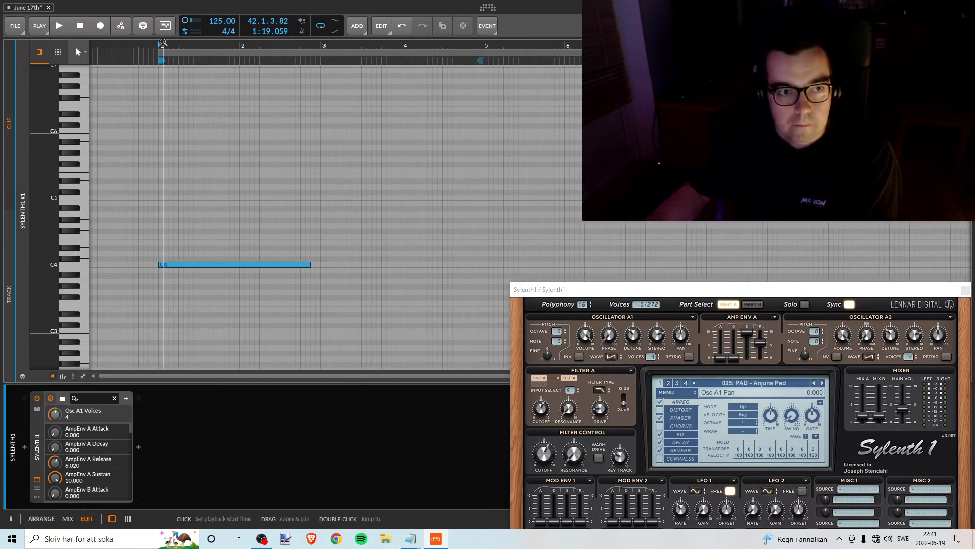
key("space")
key("space")
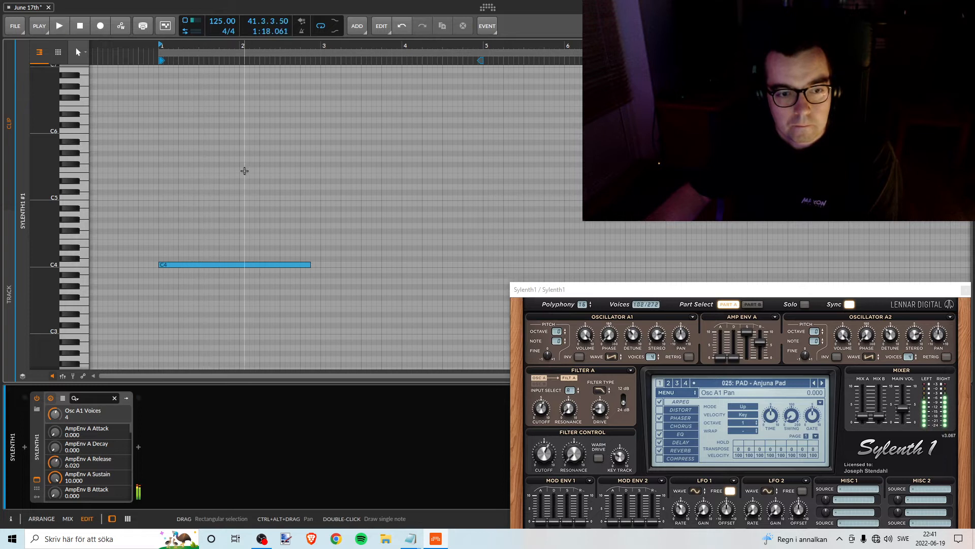
- Play the break from bar 41 in the arrangement, muting and unmuting the bottom Sylenth1 track to judge the C4 note against the melody
key("alt+Tab")
key("alt+Tab")
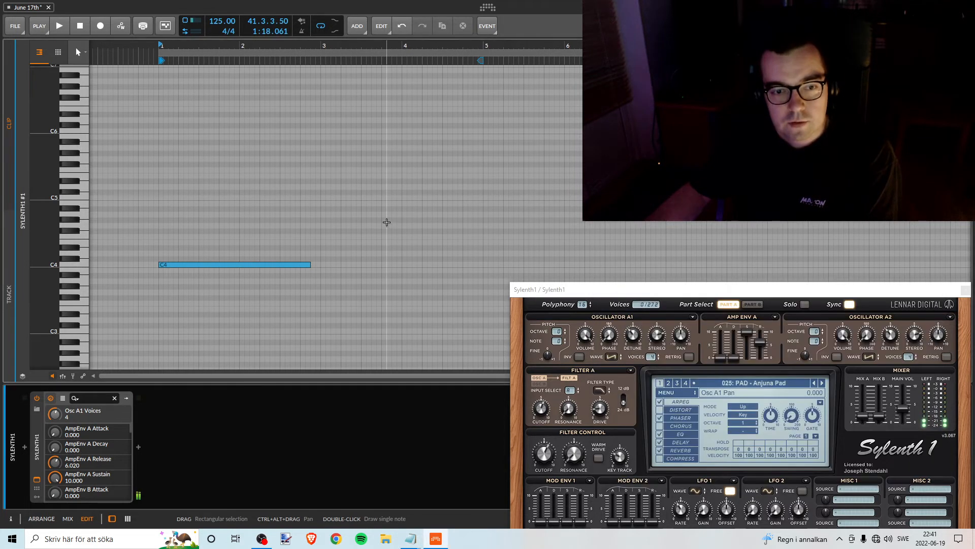
key("Tab")
key("Tab")
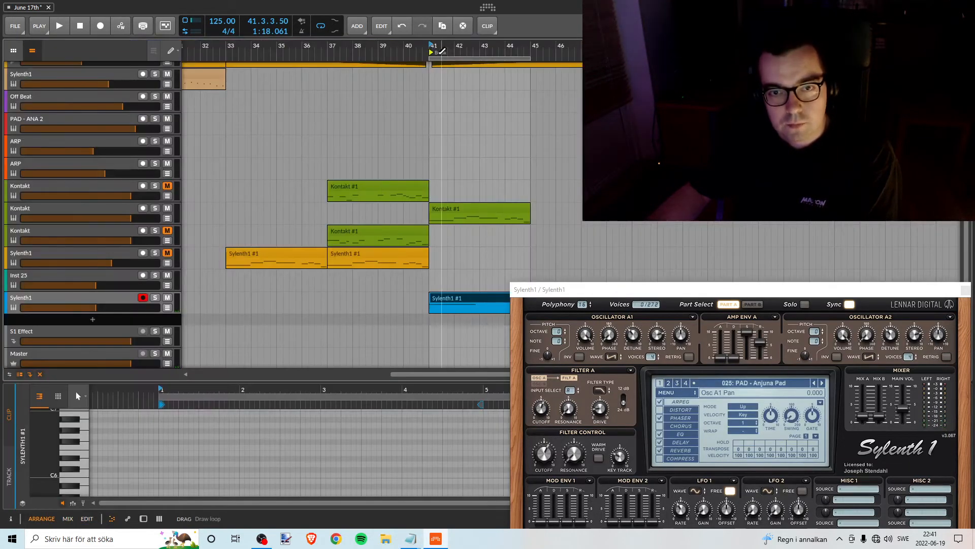
left_click_drag(448, 46, 343, 66)
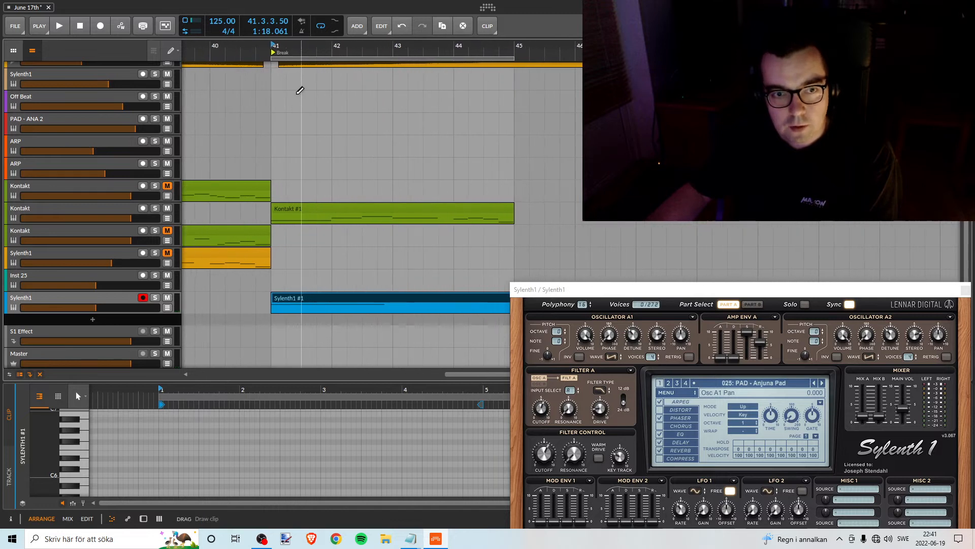
left_click_drag(363, 48, 341, 50)
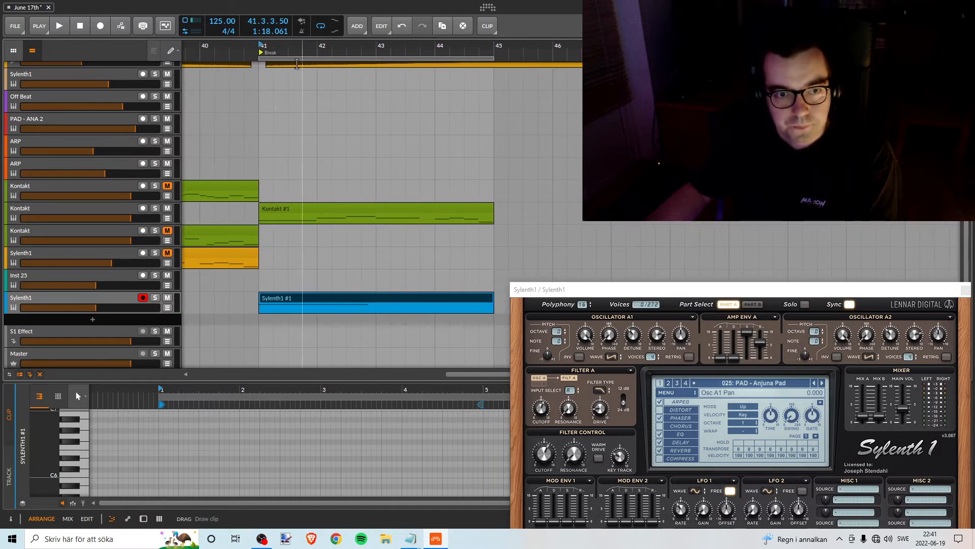
key("space")
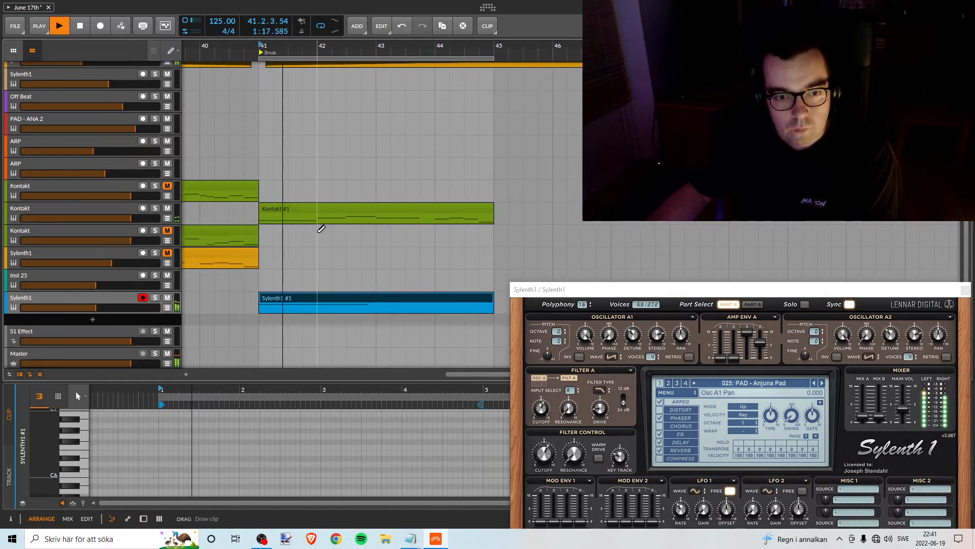
left_click(167, 297)
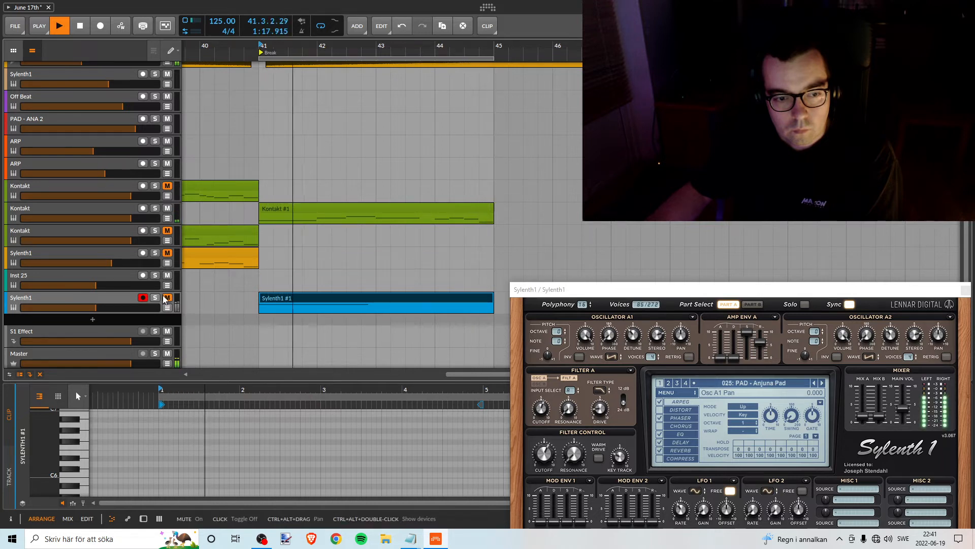
key("space")
left_click(167, 297)
- In the bottom Sylenth1 clip's full-size note editor, move the C4 note to F3 during playback and shorten it to one bar
left_click(302, 300)
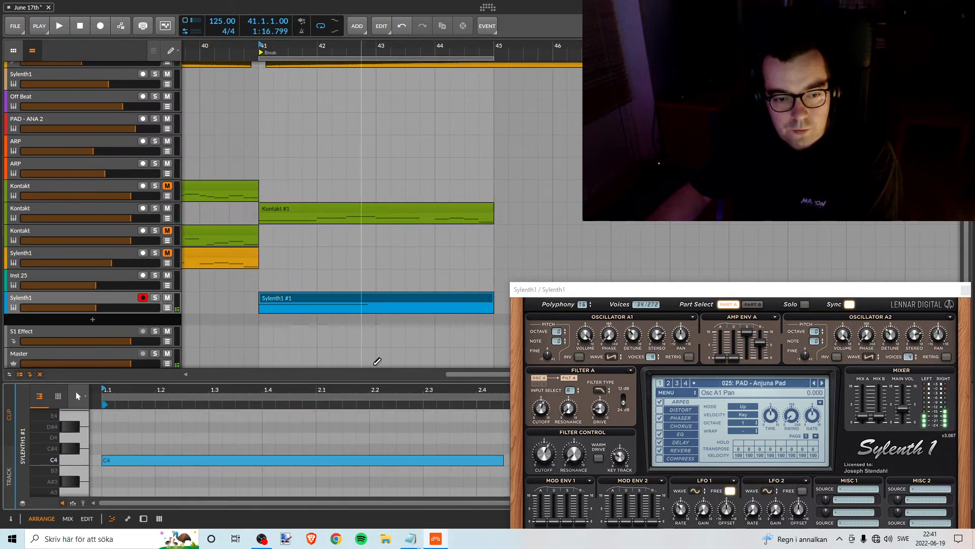
key("alt+3")
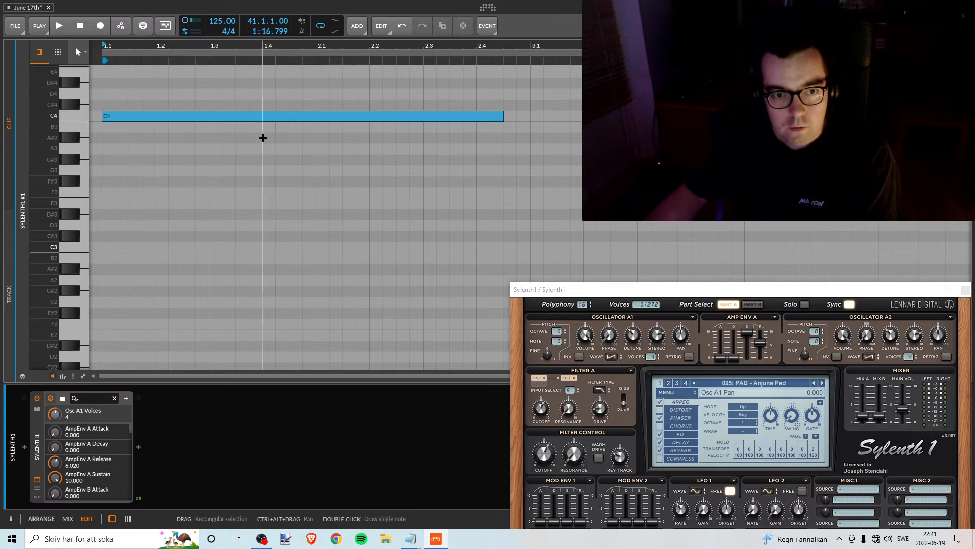
left_click_drag(253, 117, 250, 195)
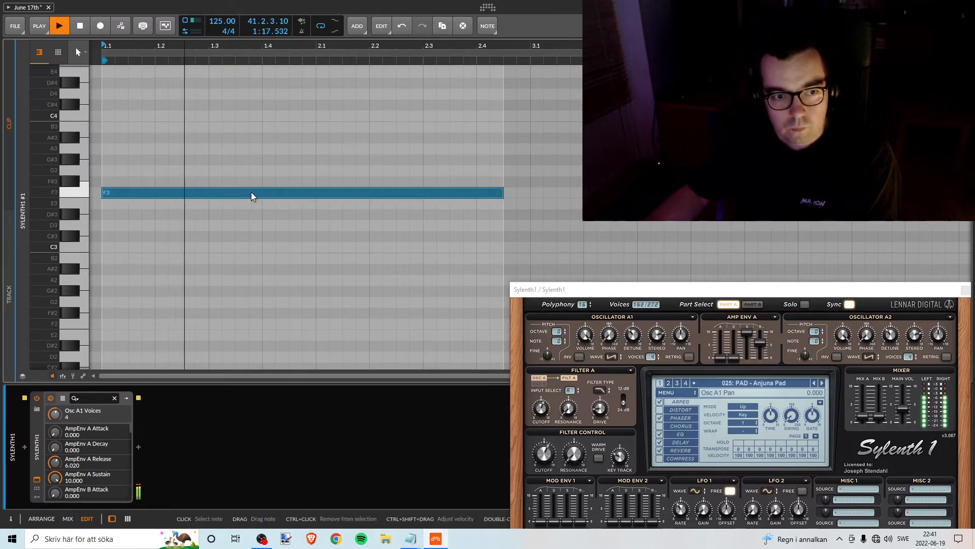
key("space")
left_click_drag(501, 190, 316, 197)
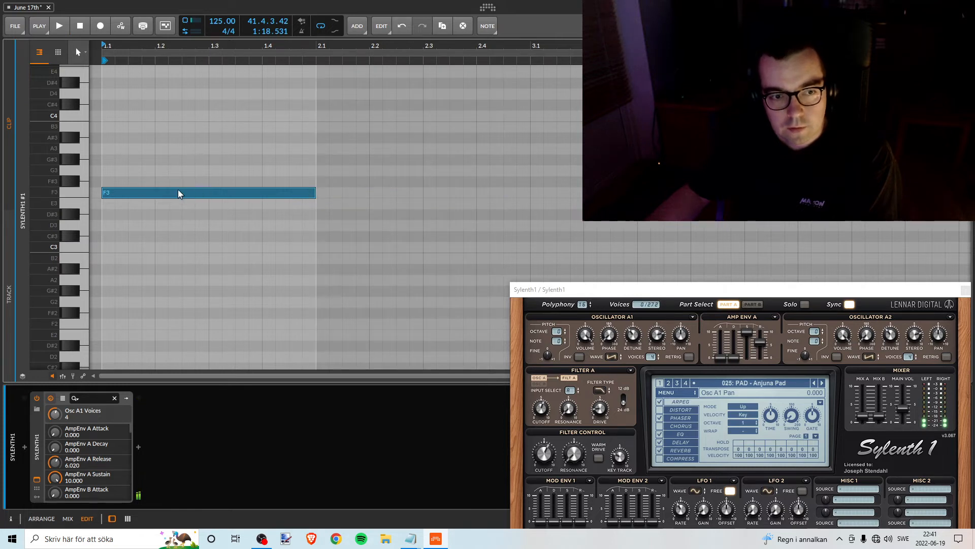
- Copy the one-bar F3 note into the following bars as C4 in bar 2, A#3 in bar 3, G3 in bar 4 and G#3 in bar 5
left_click_drag(178, 194, 364, 120)
key("space")
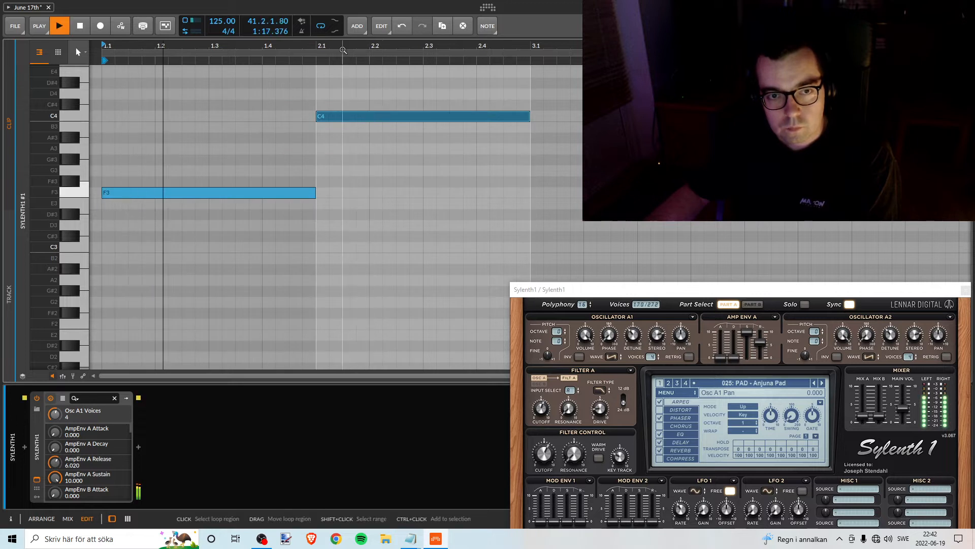
scroll(386, 121, "down", 2)
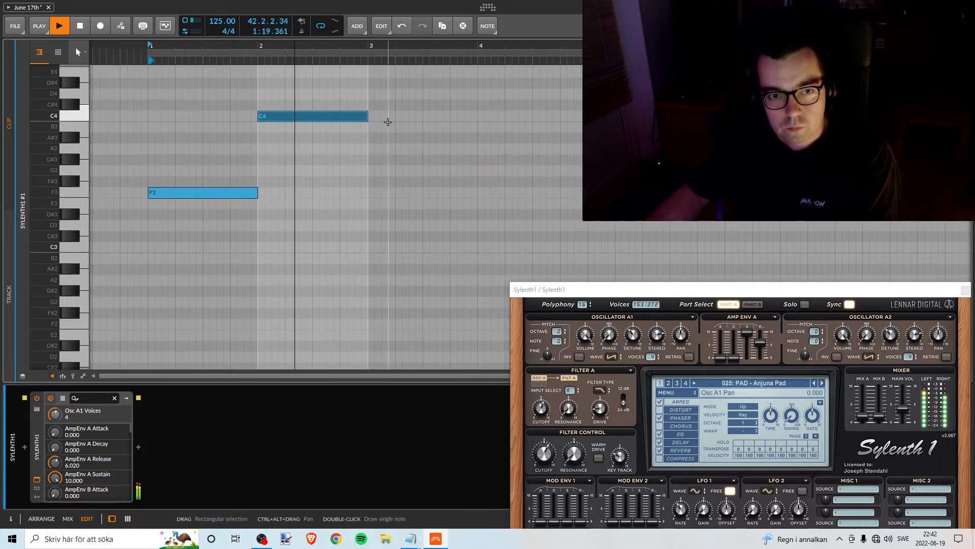
left_click_drag(338, 116, 545, 175)
left_click_drag(598, 161, 605, 161)
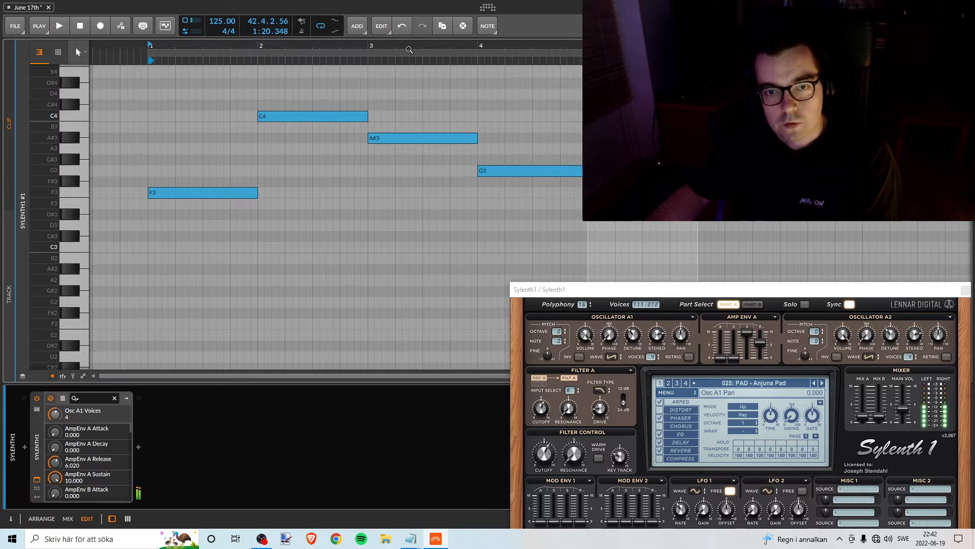
- Audition the pad note sequence from the clip start together with the Kontakt melody, following it in the editor and the arrangement
left_click_drag(409, 50, 364, 49)
key("Escape")
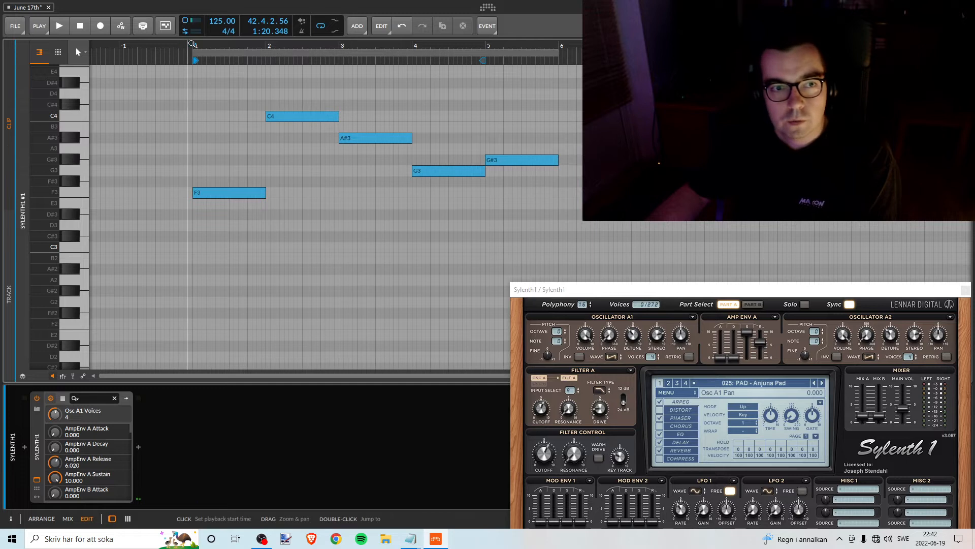
scroll(422, 178, "up", 3)
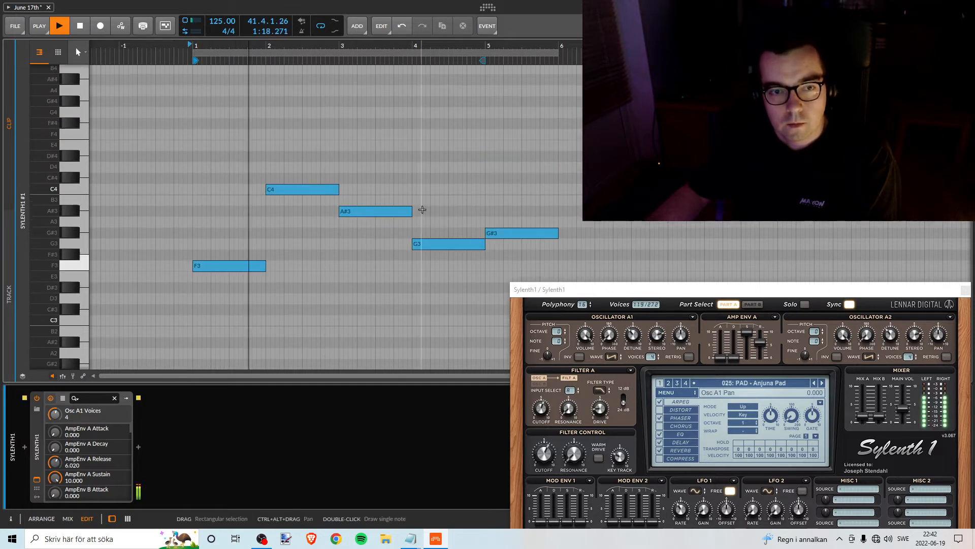
scroll(628, 276, "down", 2)
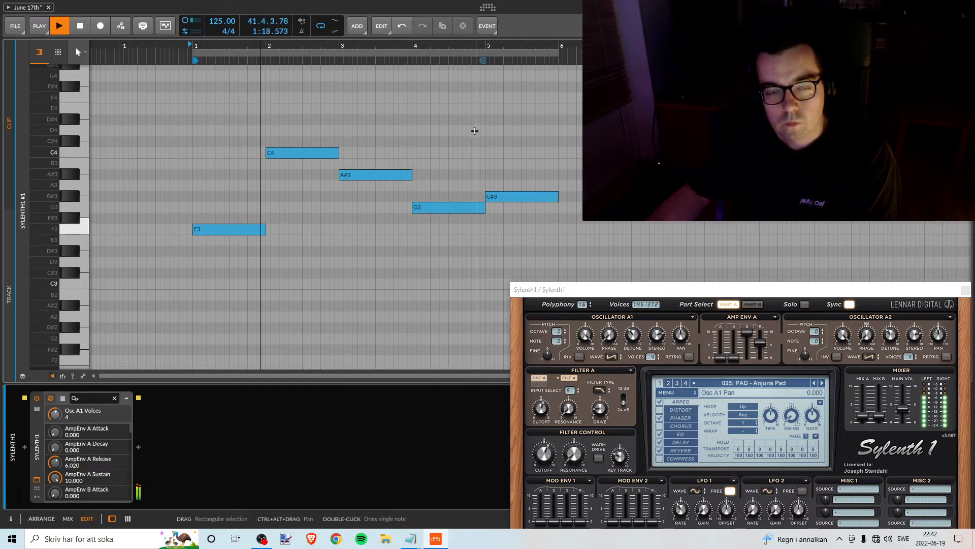
key("alt+1")
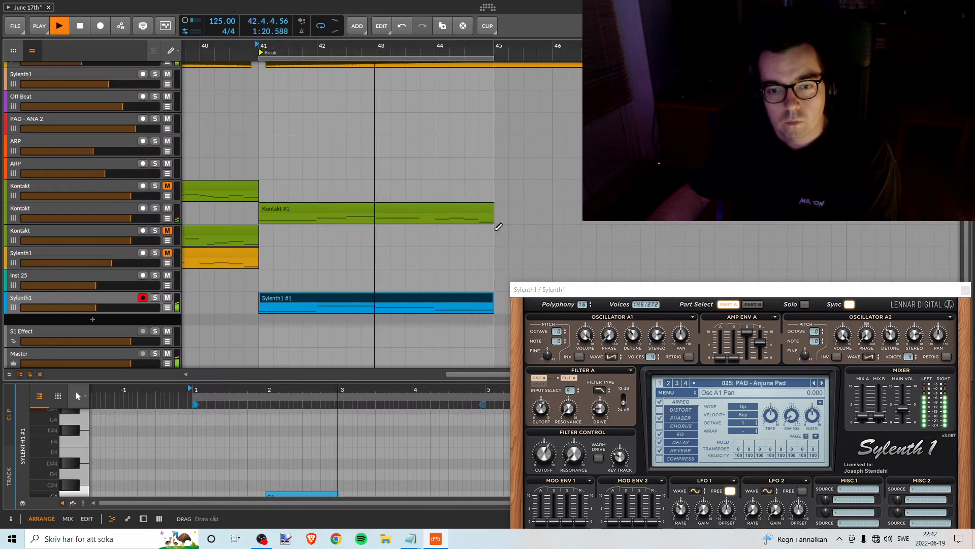
left_click_drag(554, 289, 700, 307)
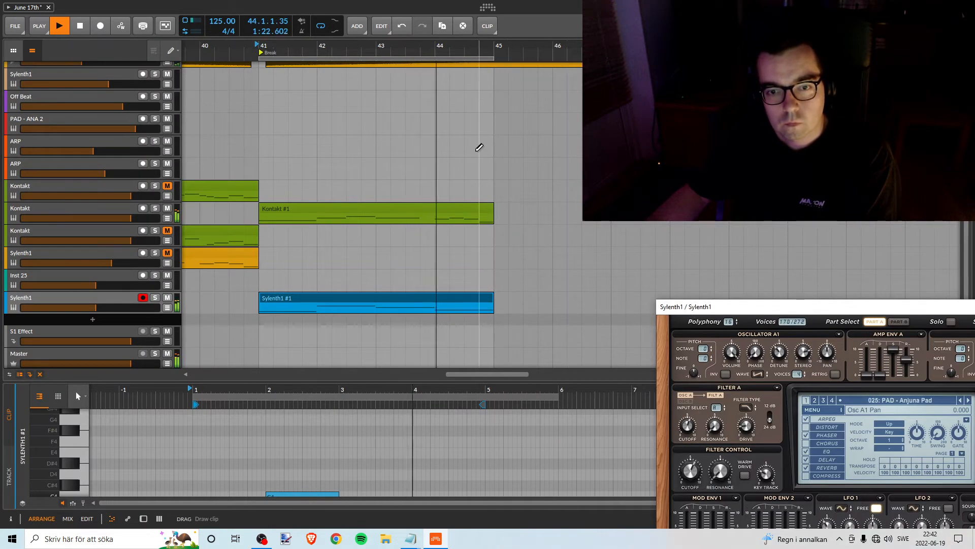
key("space")
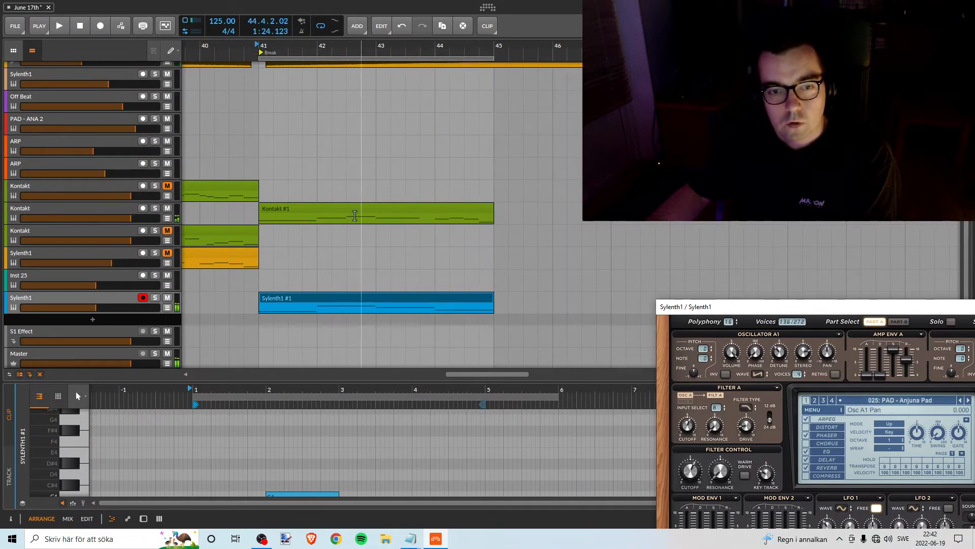
- Play the arrangement from around bar 38 into the break to check the transition to the Kontakt melody and the pad
left_click(355, 215)
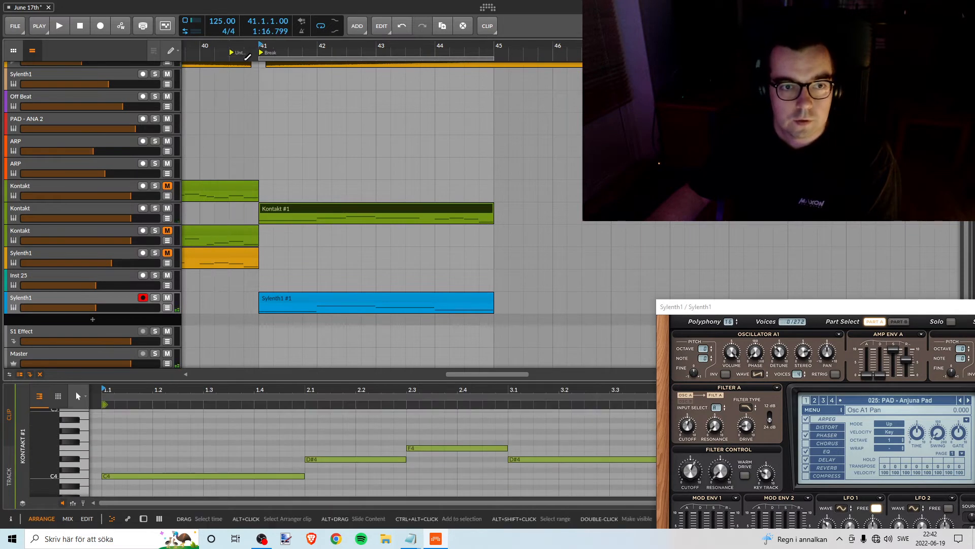
key("ctrl+z")
left_click_drag(245, 50, 335, 67)
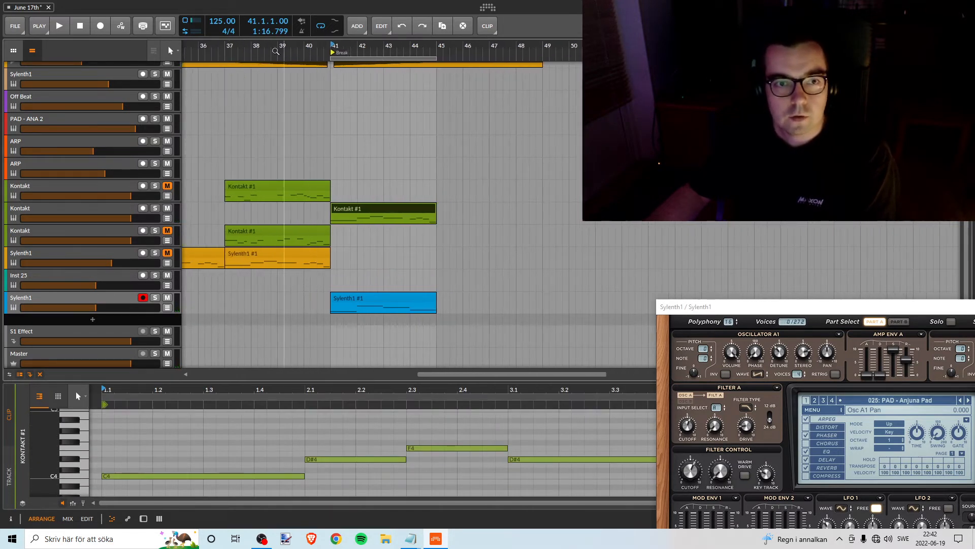
key("space")
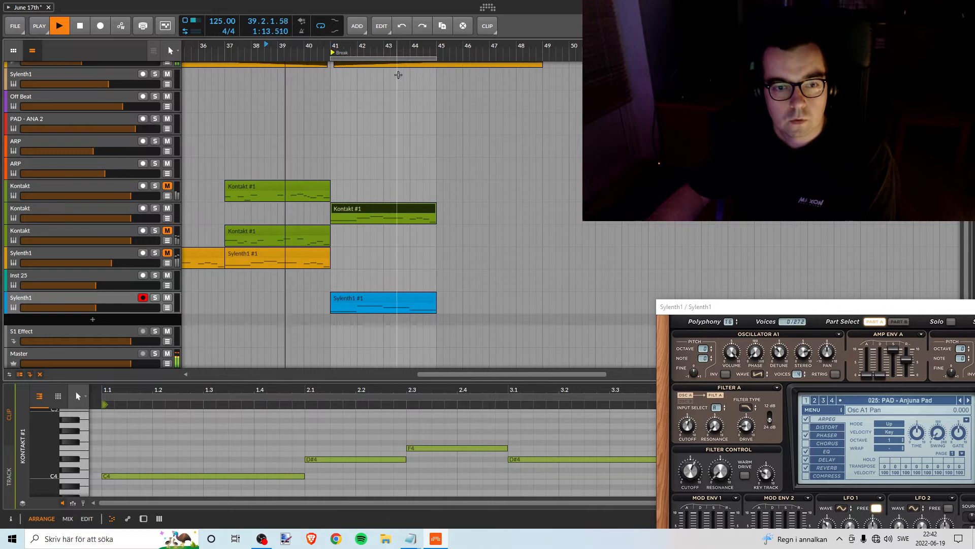
left_click_drag(370, 47, 358, 52)
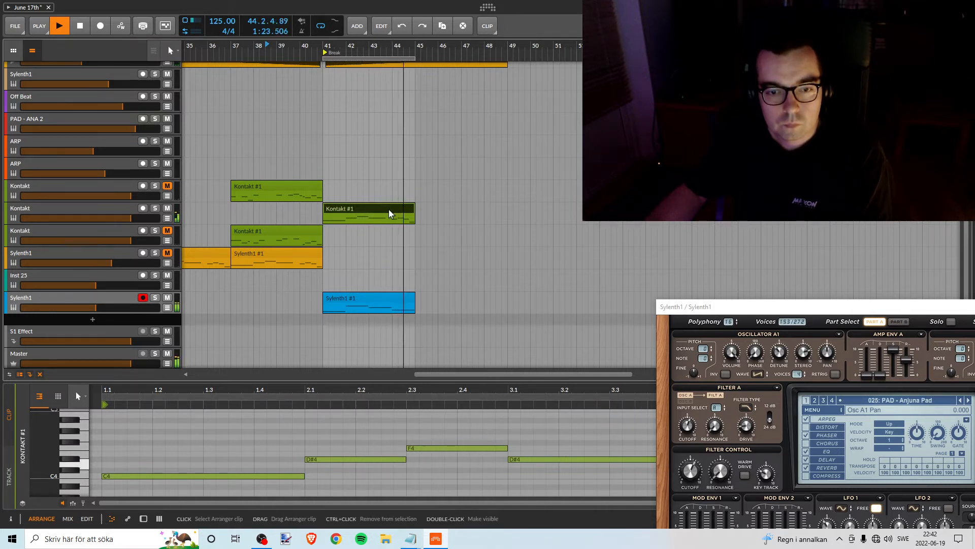
key("space")
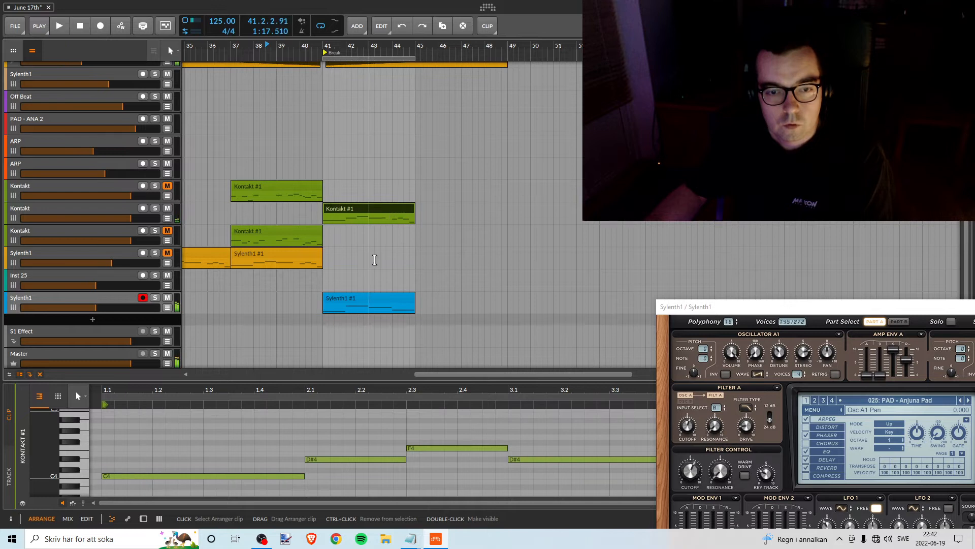
left_click(367, 305)
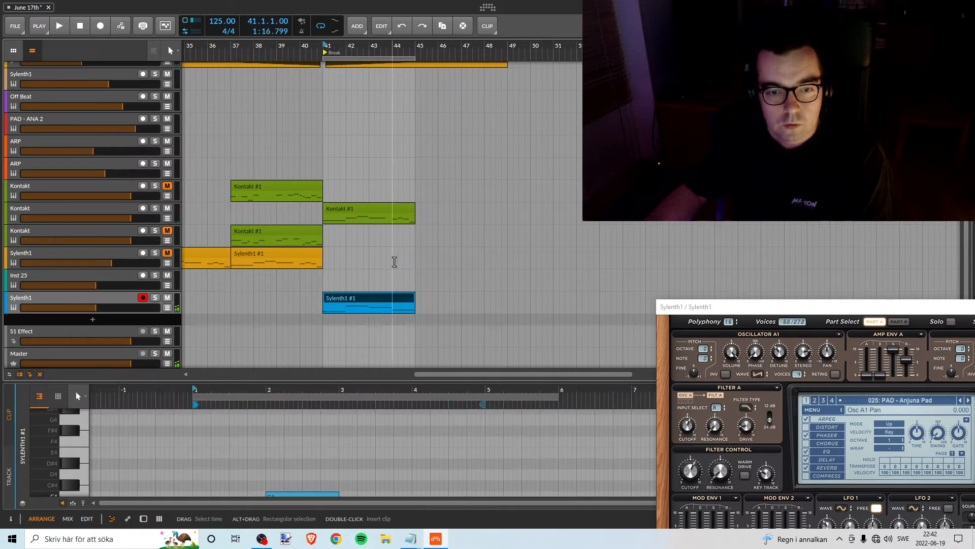
- Copy the middle Kontakt track's melody clip from bar 41 to bar 45 and extend the loop region to bar 49
left_click(347, 208)
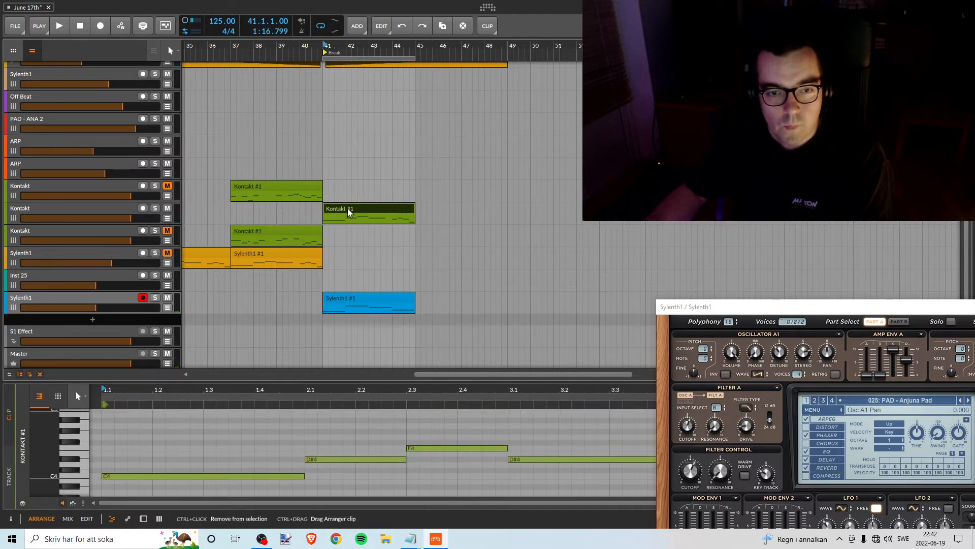
left_click_drag(349, 212, 438, 211)
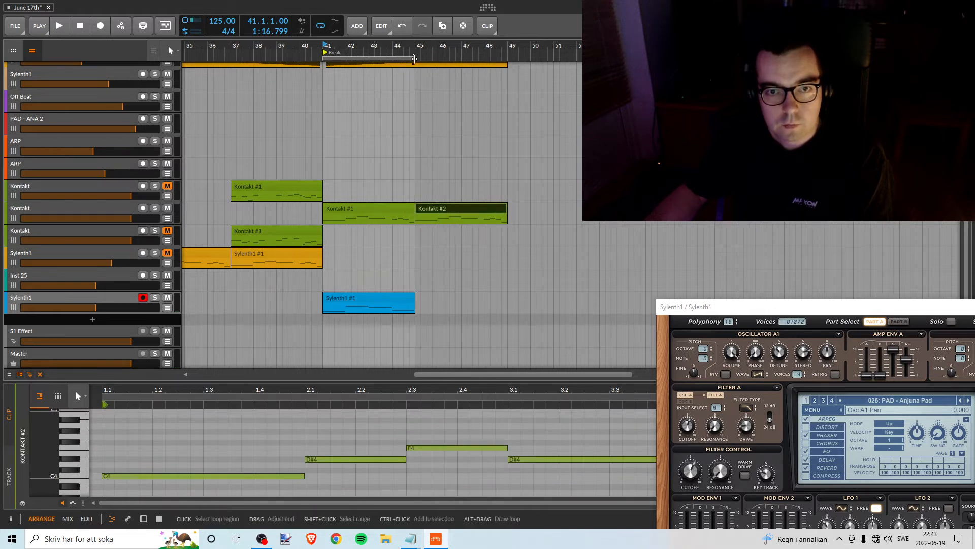
left_click_drag(414, 59, 505, 101)
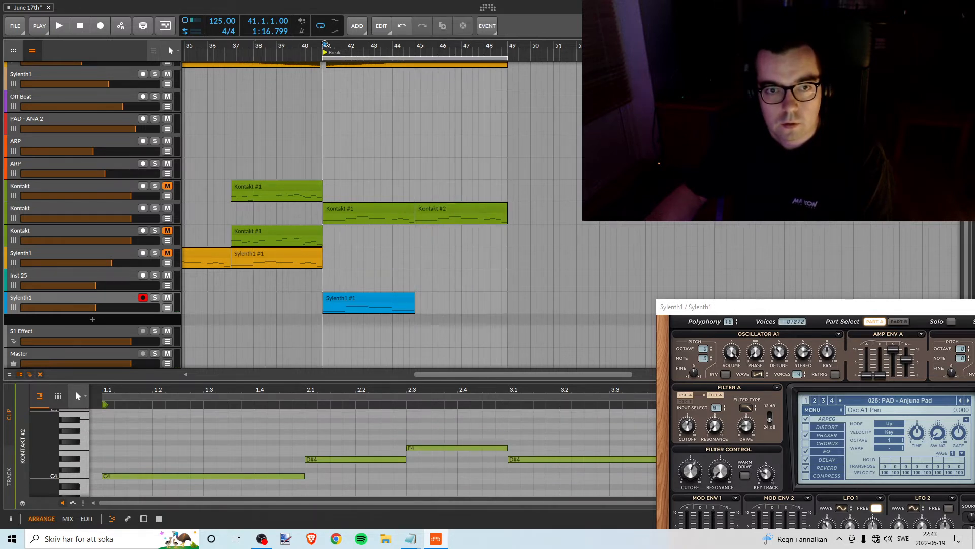
- Play the break and copy the Sylenth1 pad clip from bar 41 to bar 45
key("space")
scroll(427, 173, "up", 1)
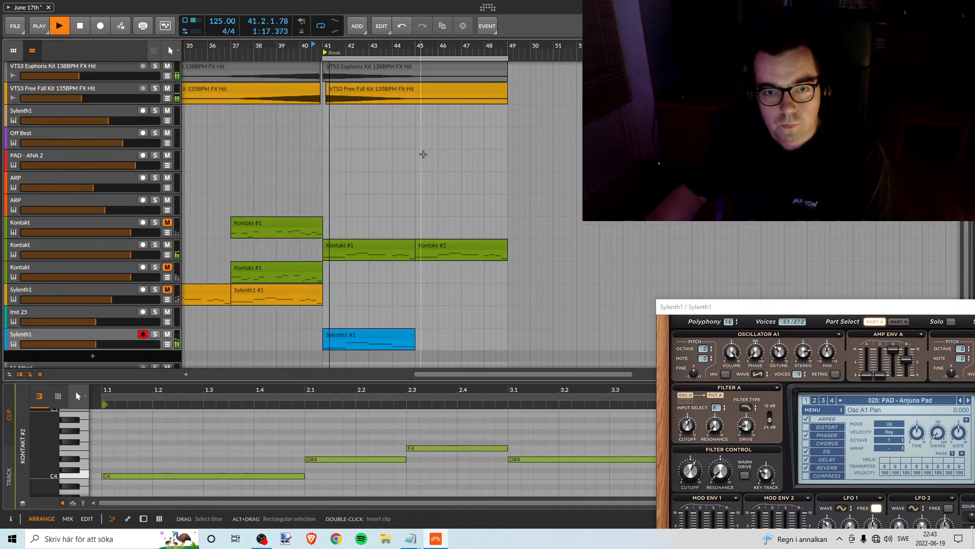
scroll(425, 183, "up", 2)
scroll(428, 218, "down", 1)
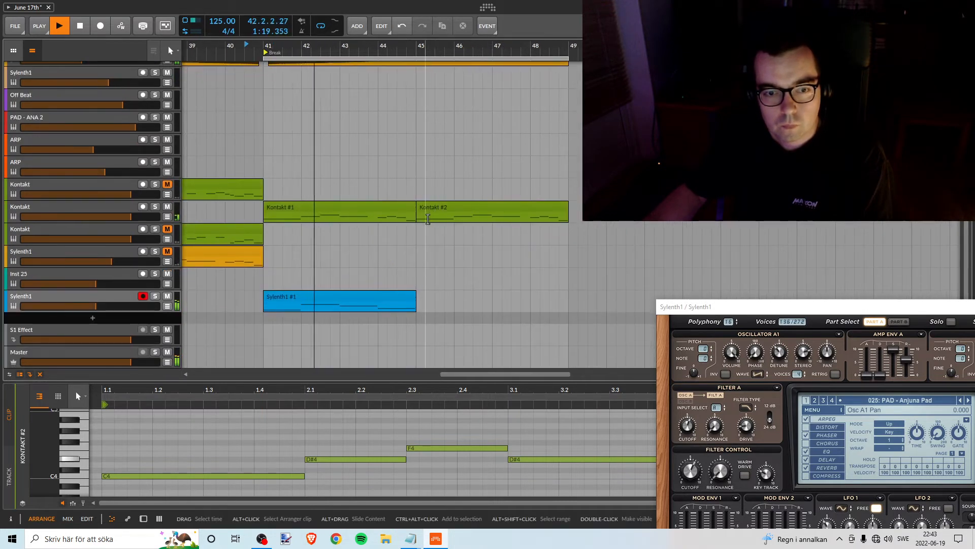
left_click(412, 209)
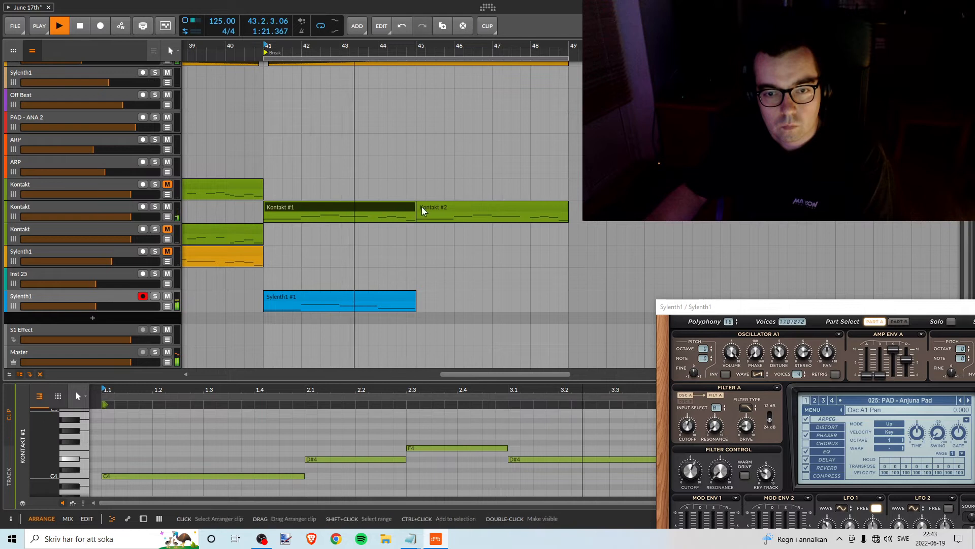
left_click_drag(402, 294, 536, 305)
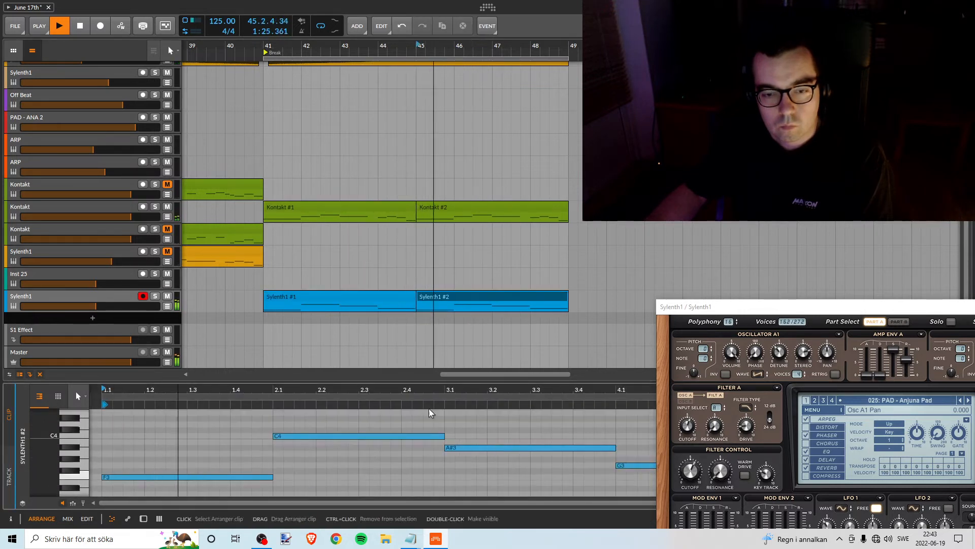
- Open the copied pad clip in the full-size note editor with all five notes in view, and stop playback
left_click(88, 519)
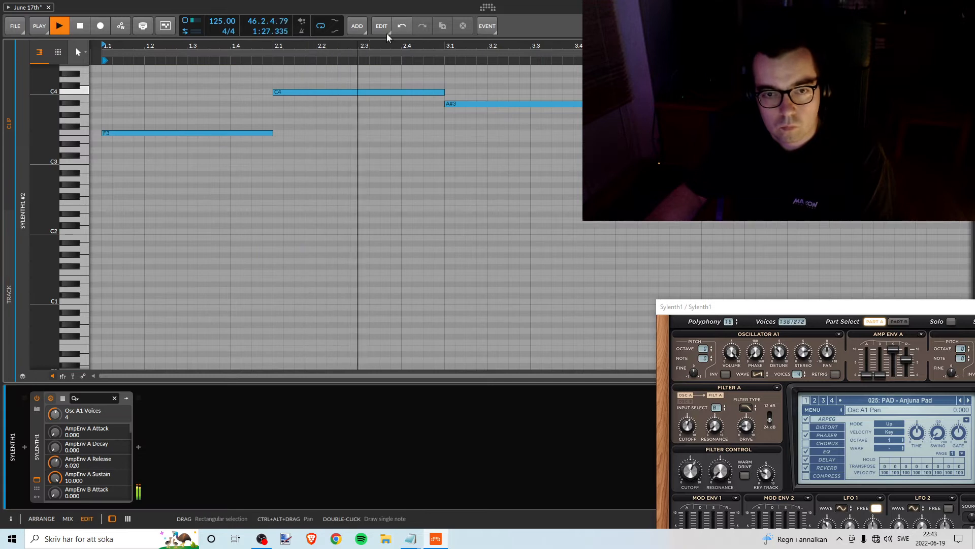
left_click_drag(398, 46, 355, 102)
scroll(355, 108, "up", 2)
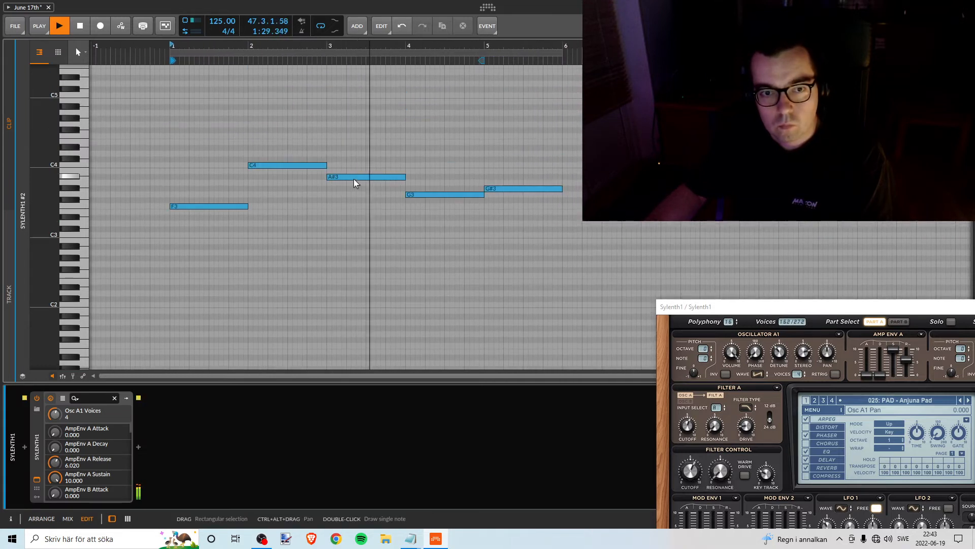
key("space")
- Try raising the bar 3 note of the copied pad clip to D#4, audition the sequence and undo the change
left_click(209, 206)
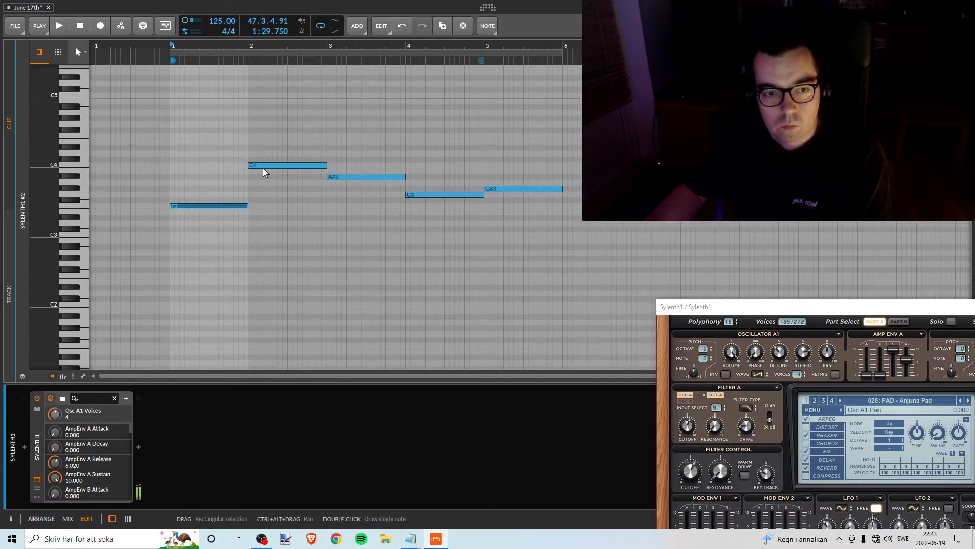
left_click(305, 165)
left_click(338, 178)
left_click_drag(339, 177, 339, 147)
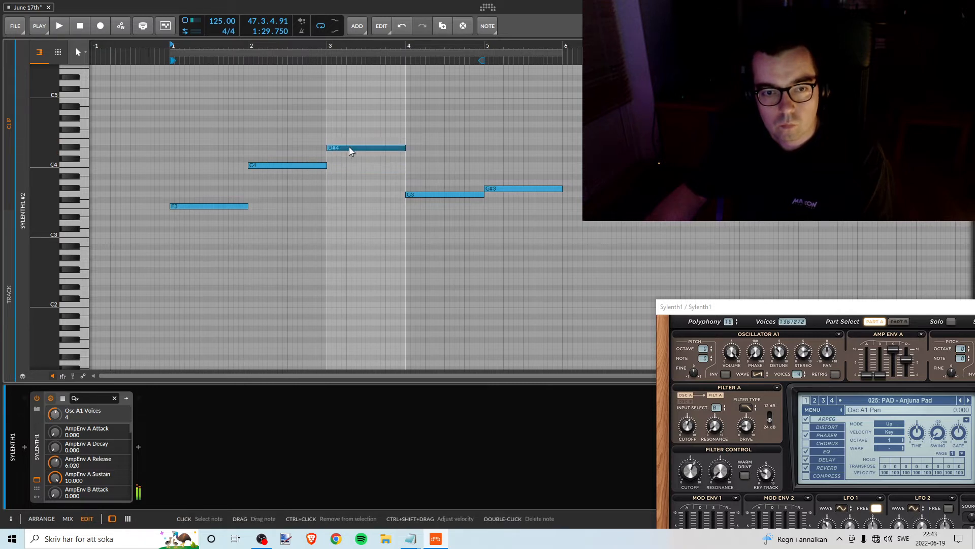
left_click(416, 189)
left_click(414, 194)
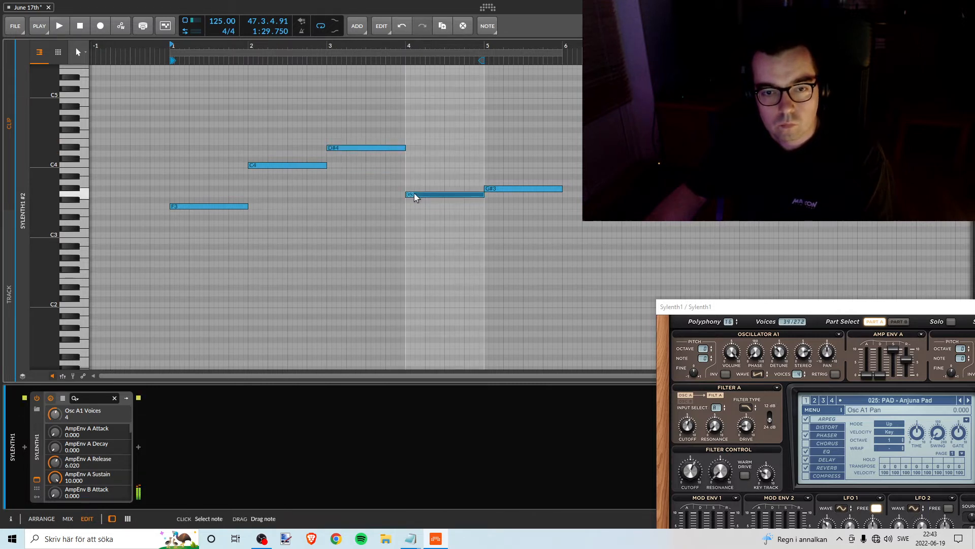
left_click(495, 189)
key("space")
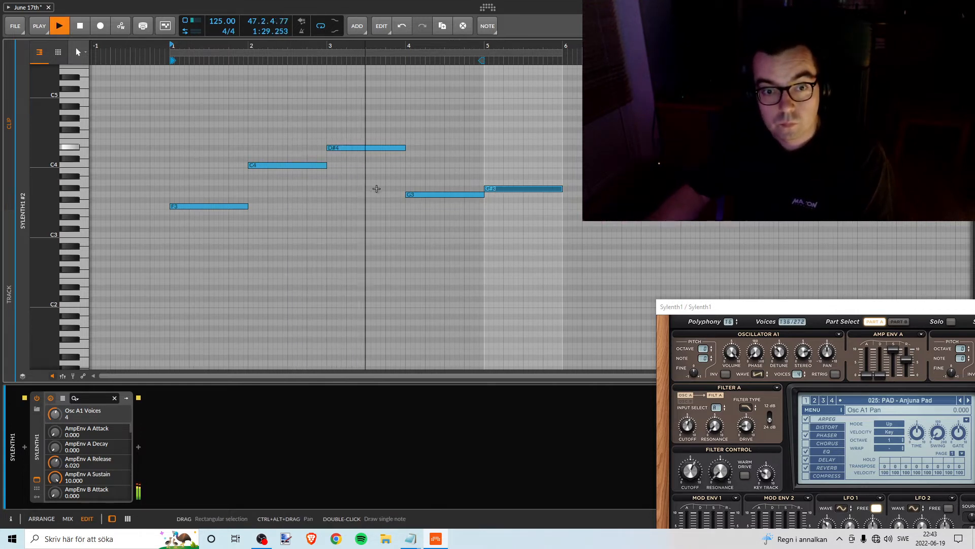
key("ctrl+z")
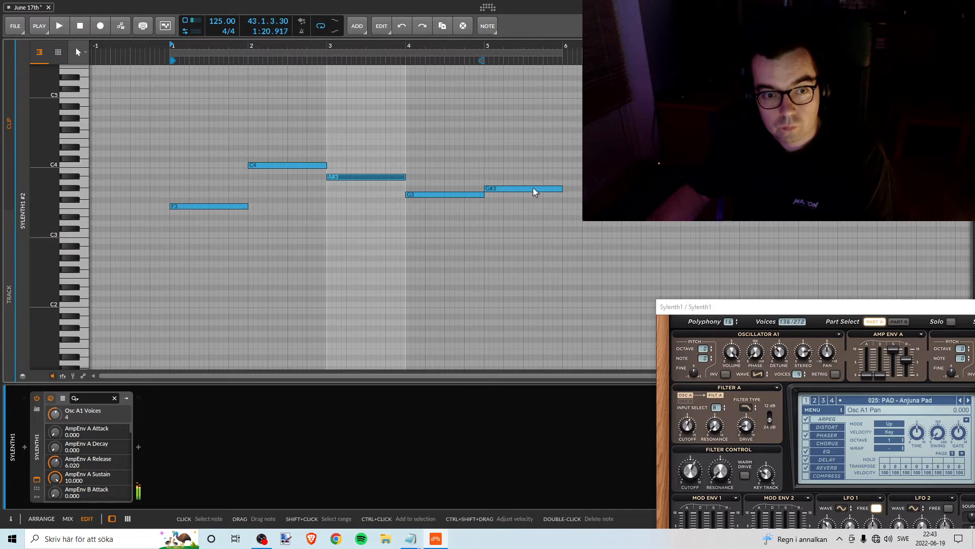
- Try splitting bar 2 of the pad line into a half-bar C4 and a half-bar F3, and audition it
key("space")
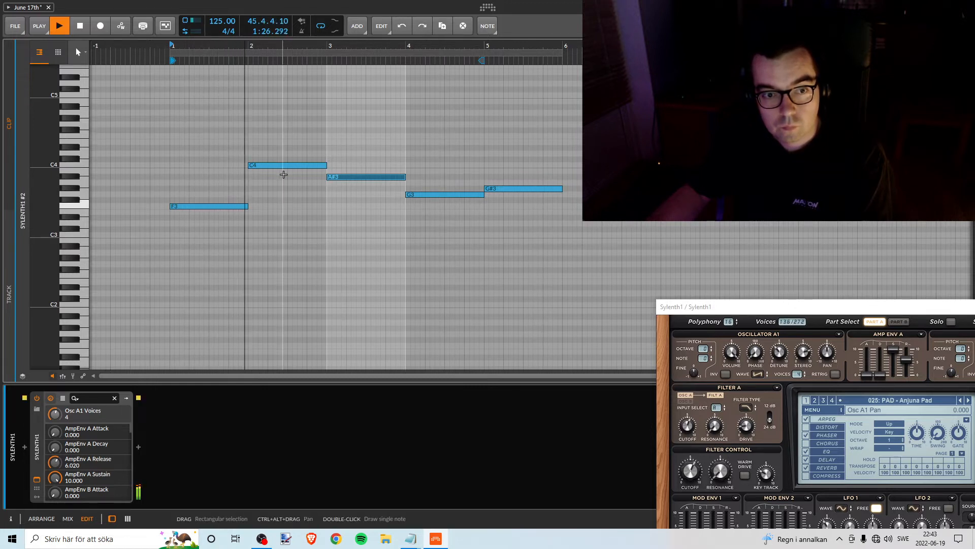
key("space")
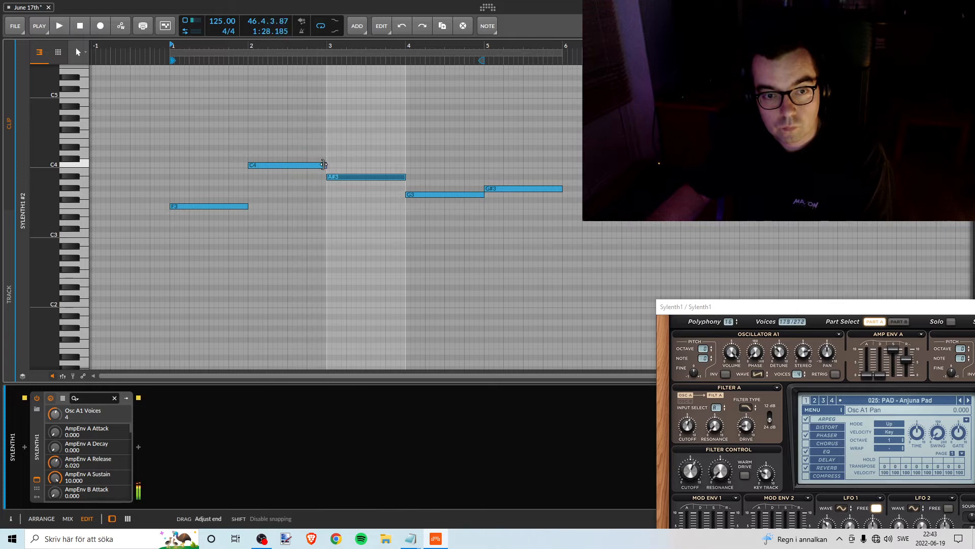
left_click_drag(324, 165, 286, 164)
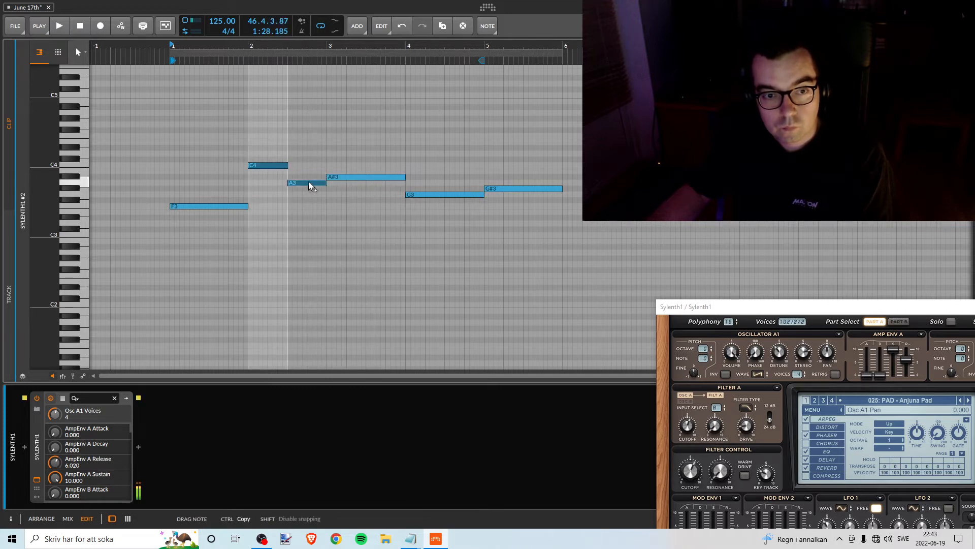
left_click_drag(306, 203, 311, 207)
key("space")
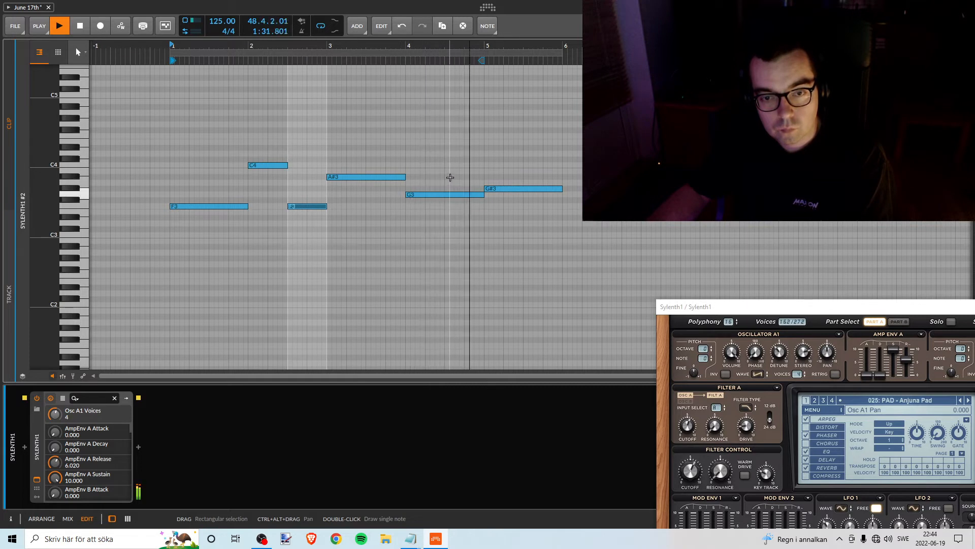
key("space")
- Shorten the G3 in bar 4 to half a bar, move the following G#3 directly after it, and audition the line
left_click_drag(481, 195, 449, 184)
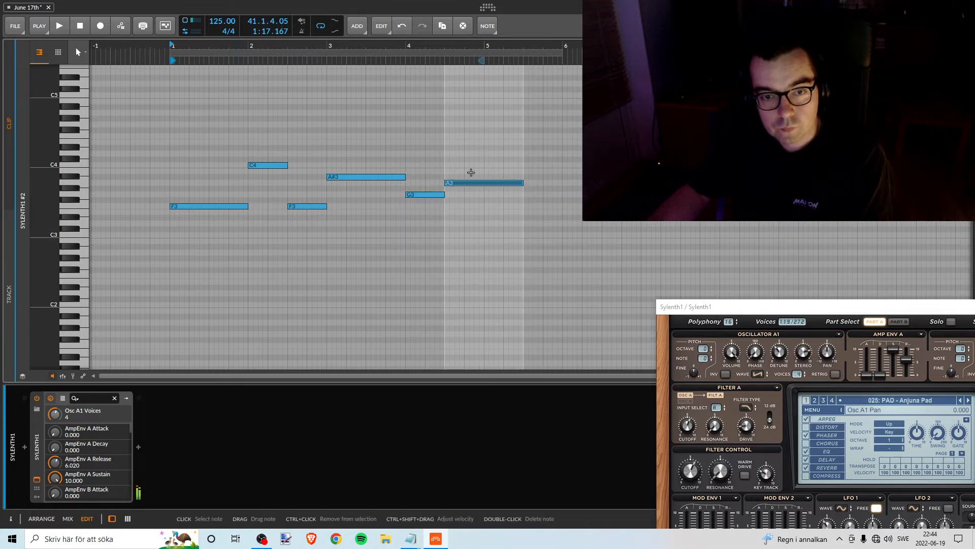
left_click(213, 207)
left_click(254, 167)
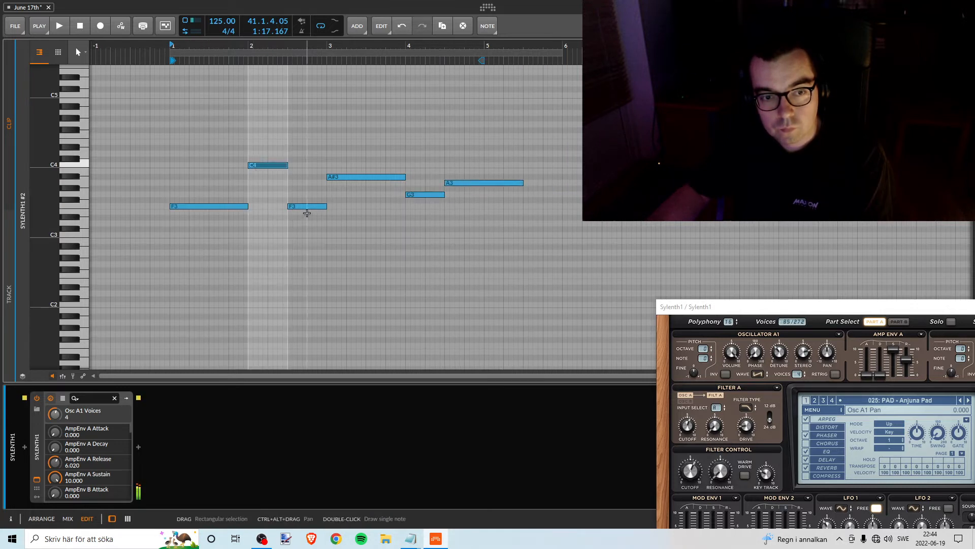
left_click(310, 206)
left_click(360, 177)
left_click(436, 196)
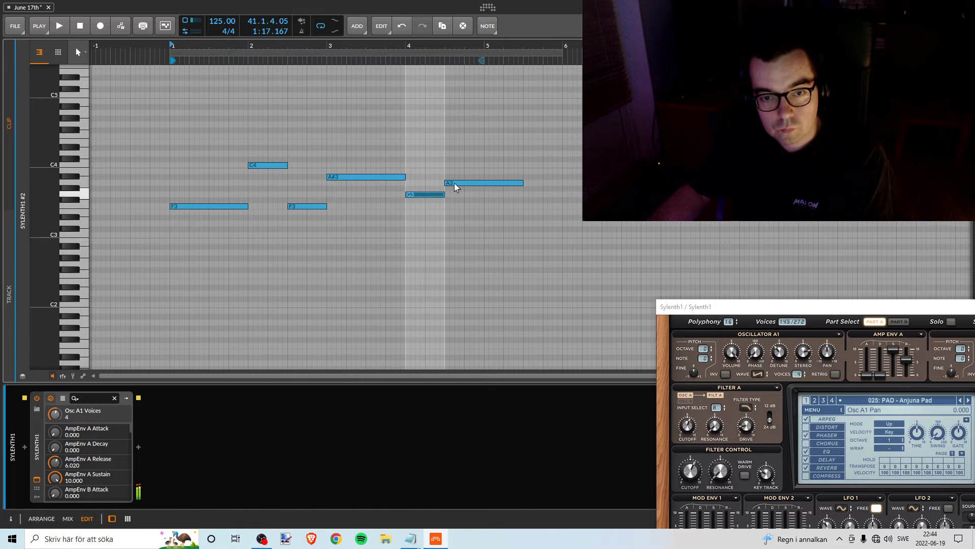
left_click_drag(452, 183, 452, 191)
key("space")
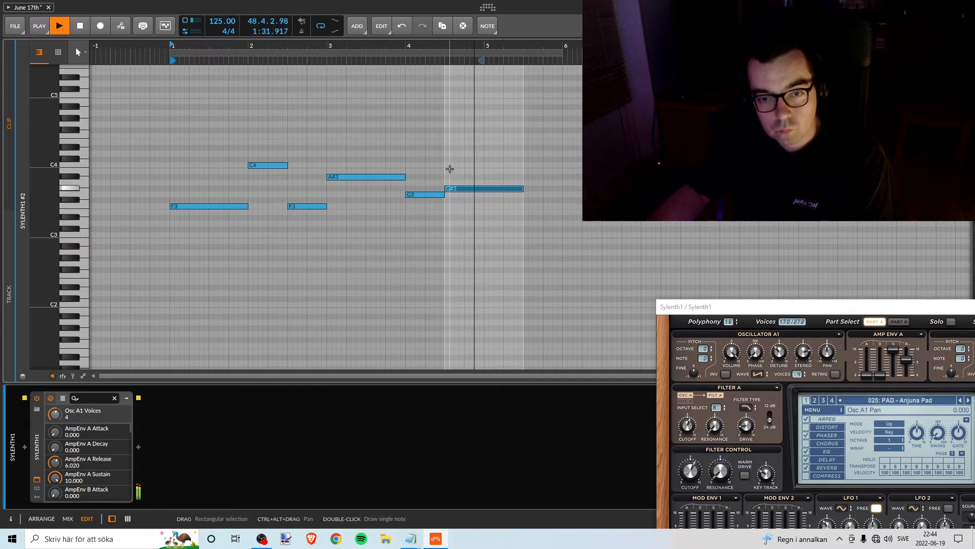
key("space")
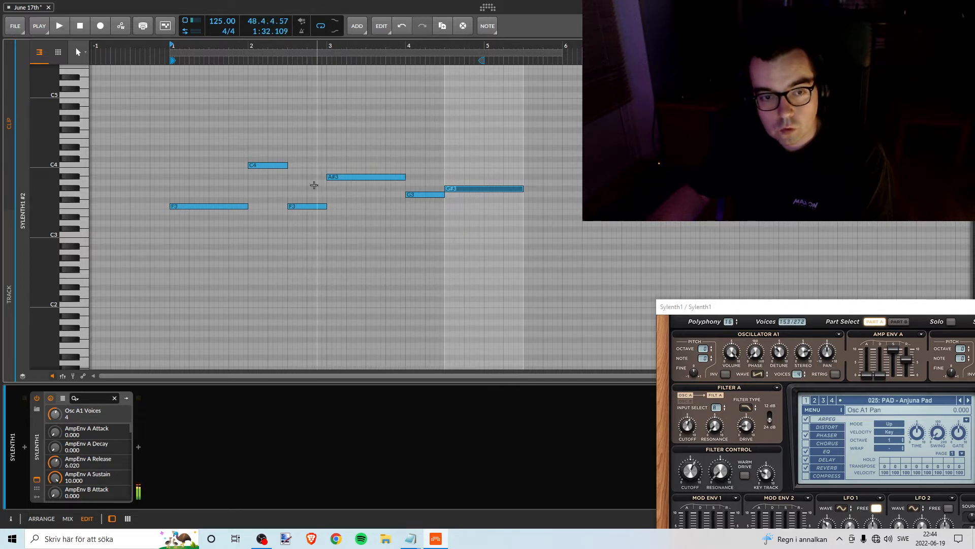
- Delete the half-bar F3 in bar 2 and extend the C4 back to the end of the bar during playback
double_click(294, 207)
key("space")
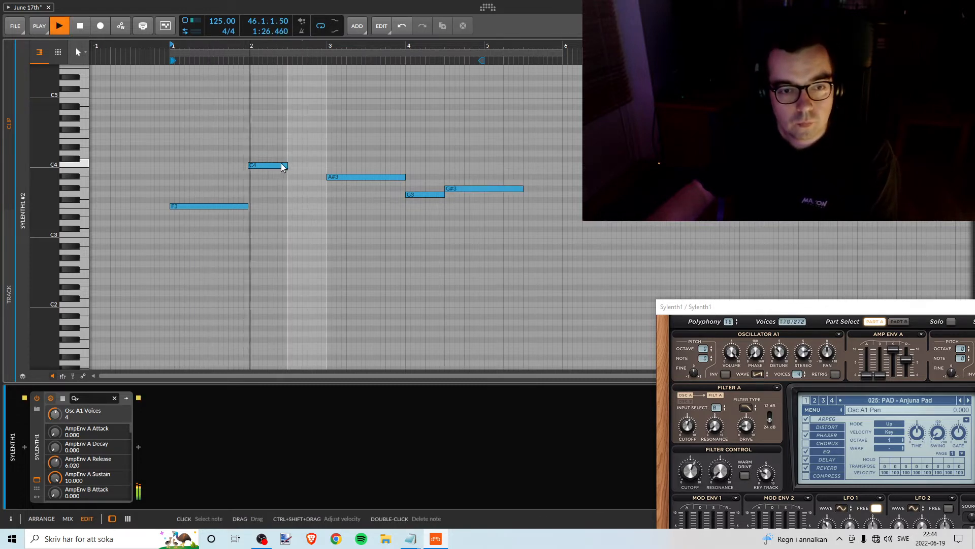
left_click_drag(286, 162, 327, 164)
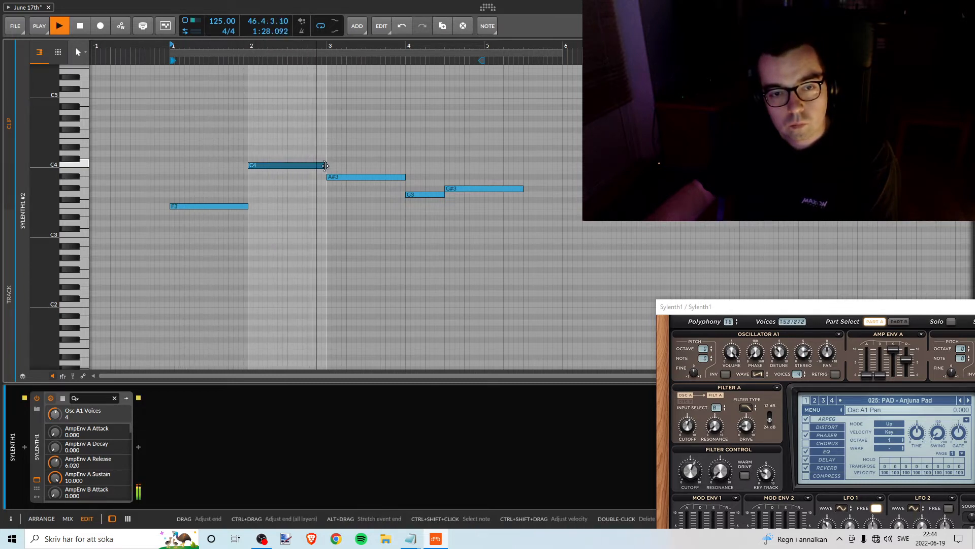
key("space")
- Shorten the C4 in bar 2 to three beats and place a copy of it on G#3 from the fourth beat
left_click_drag(325, 166, 349, 148)
double_click(311, 171)
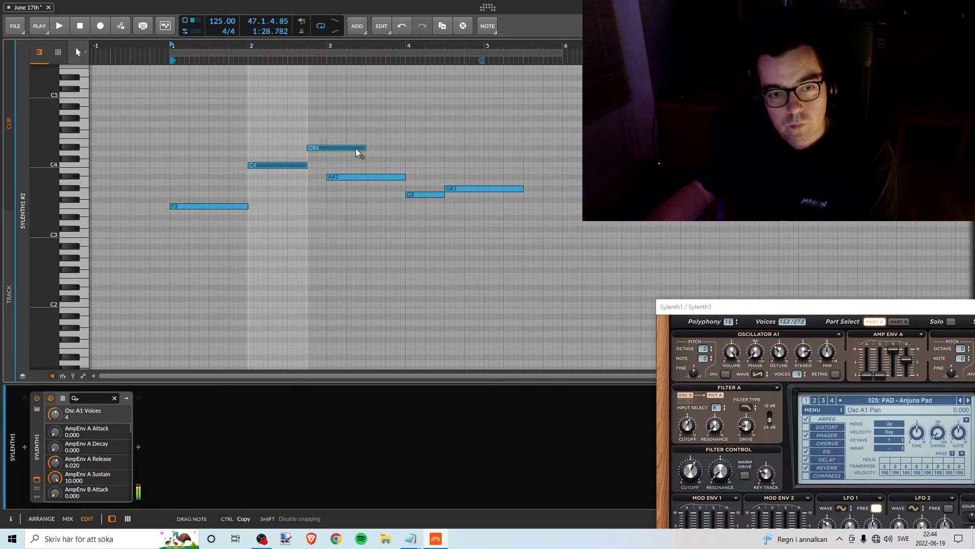
left_click(230, 206)
left_click(286, 166)
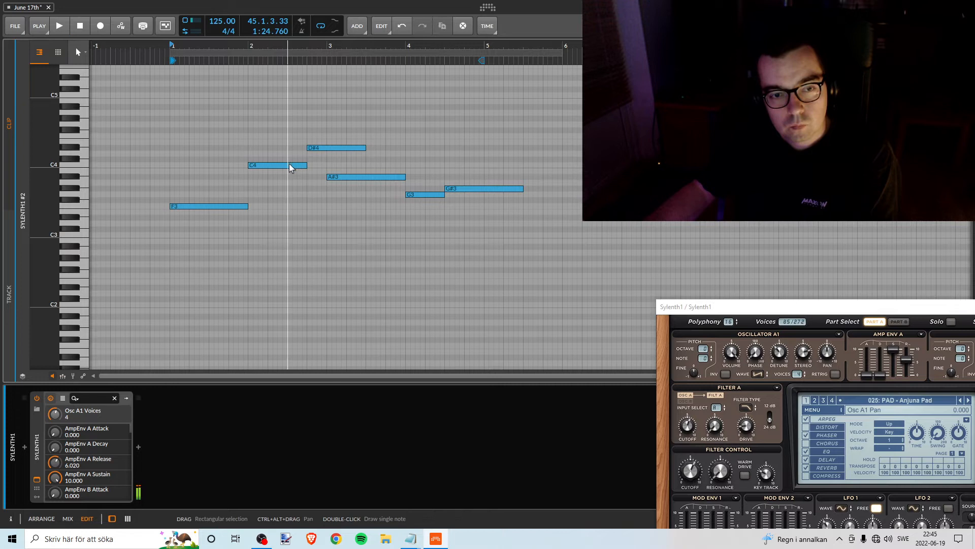
left_click_drag(329, 148, 333, 192)
- Audition the first pad notes and trim the added G#3 to one beat so it ends at bar 3
left_click(230, 206)
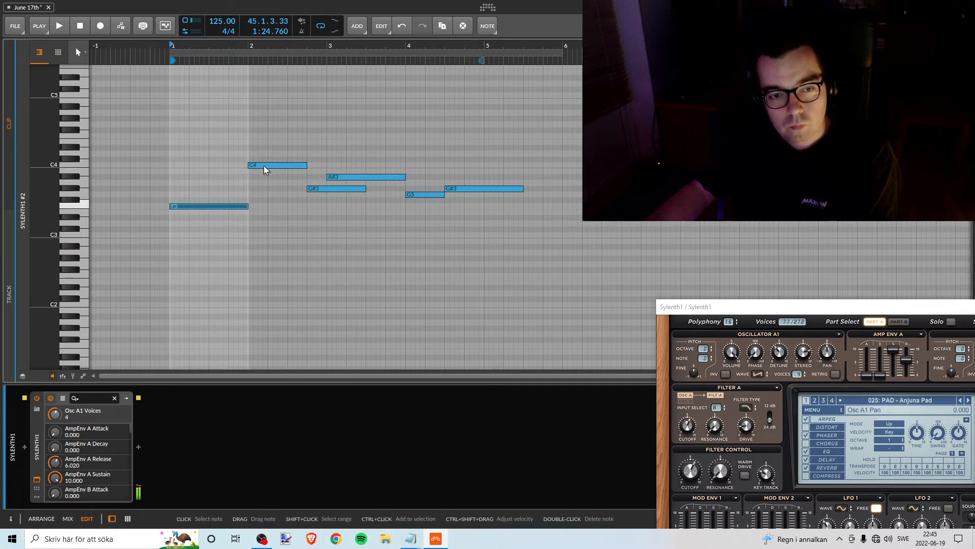
left_click(263, 165)
left_click(315, 189)
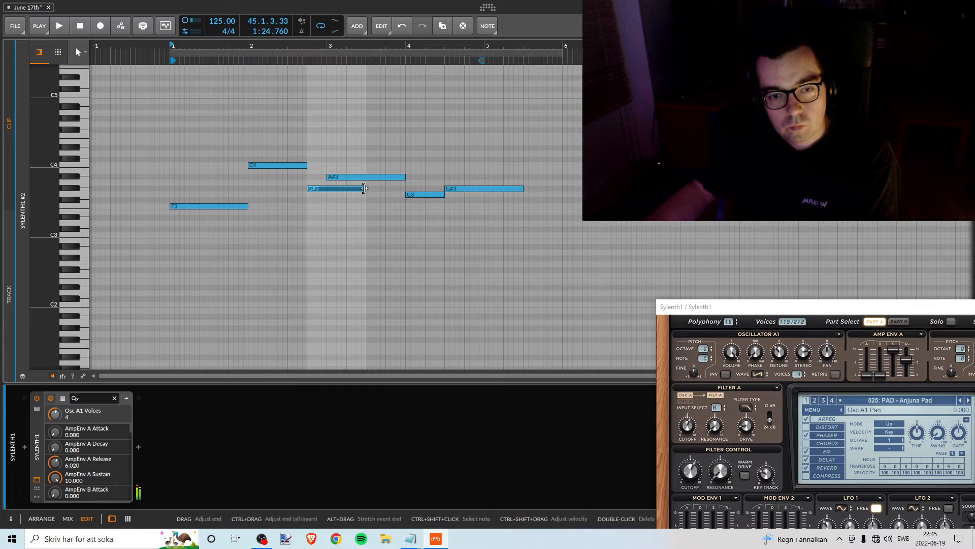
left_click_drag(364, 189, 326, 190)
left_click(335, 177)
- Play the revised pad line and trim its last G#3 to end at bar 5
key("space")
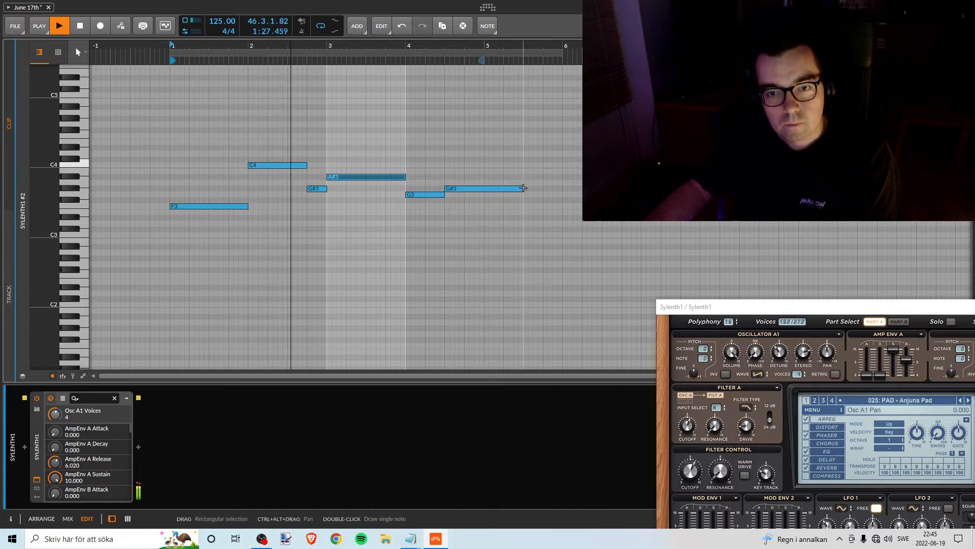
left_click_drag(523, 188, 484, 192)
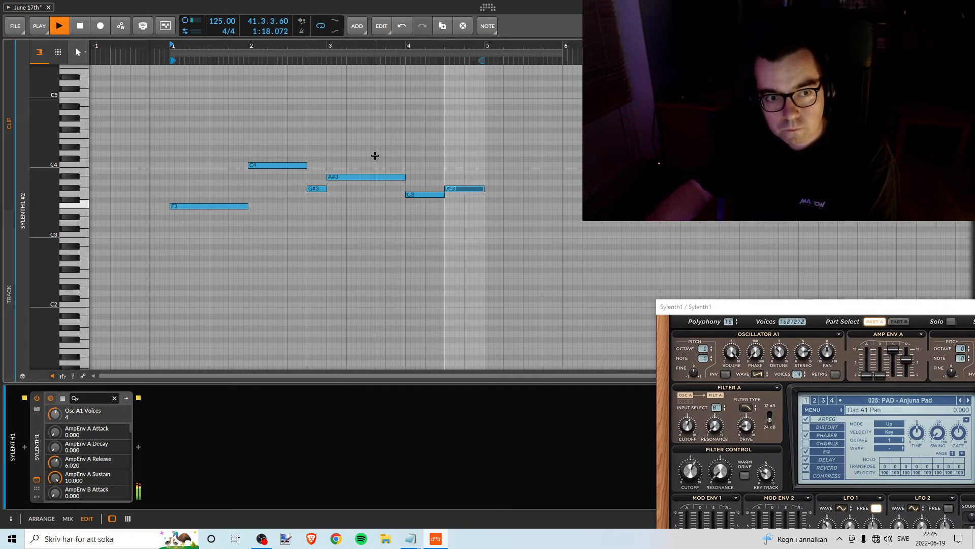
key("space")
- Return to the arrangement, set the pad's Sylenth1 oscillator A1 octave to -1 and audition the sound from bar 45
key("alt+2")
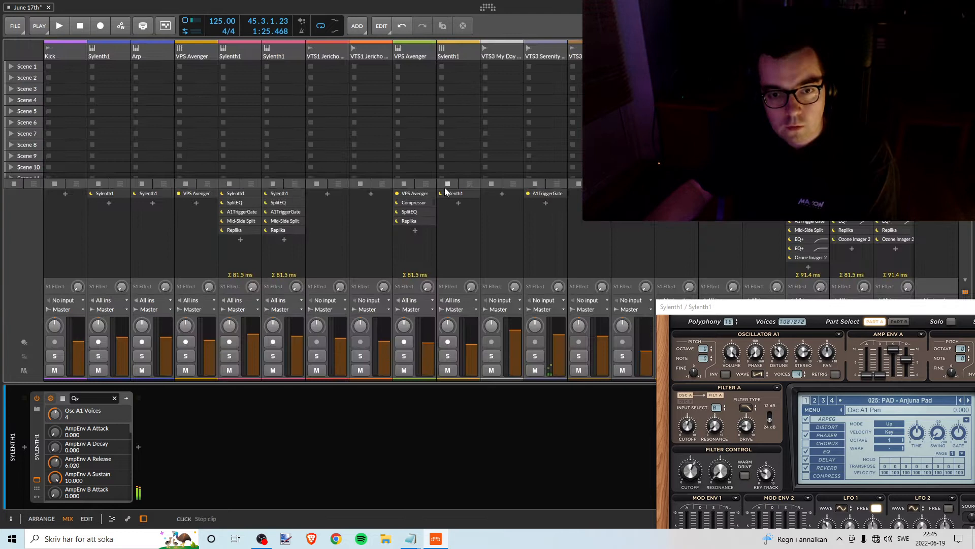
key("alt+1")
key("space")
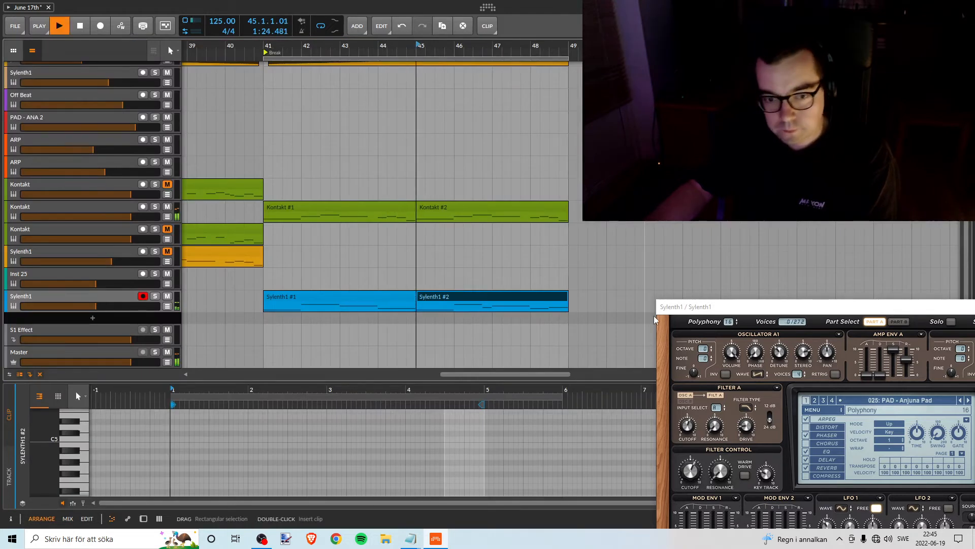
key("space")
left_click_drag(670, 306, 612, 234)
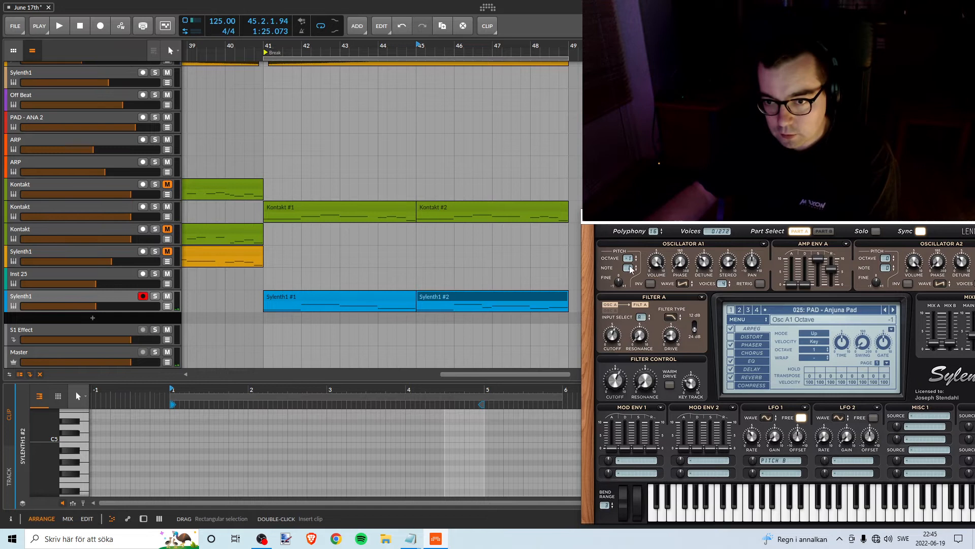
left_click_drag(870, 218, 775, 213)
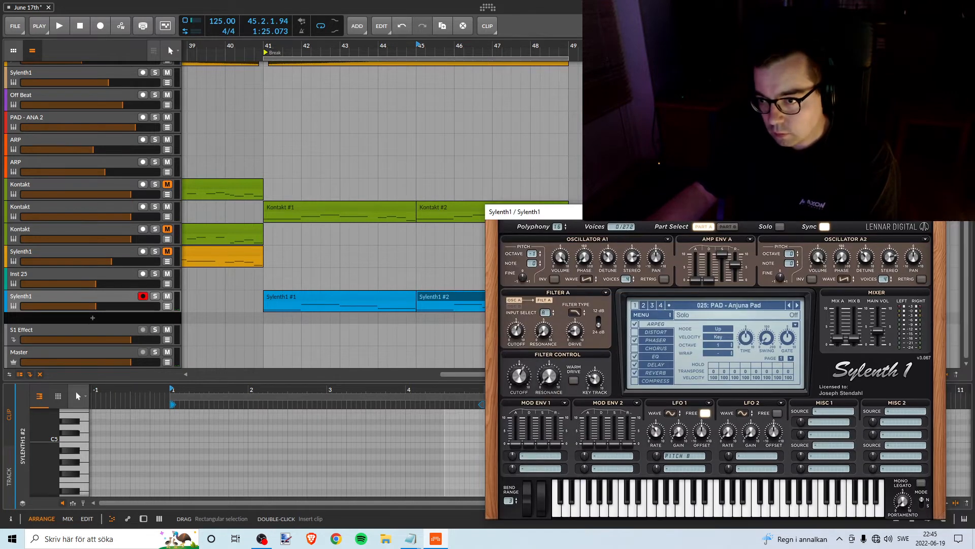
key("space")
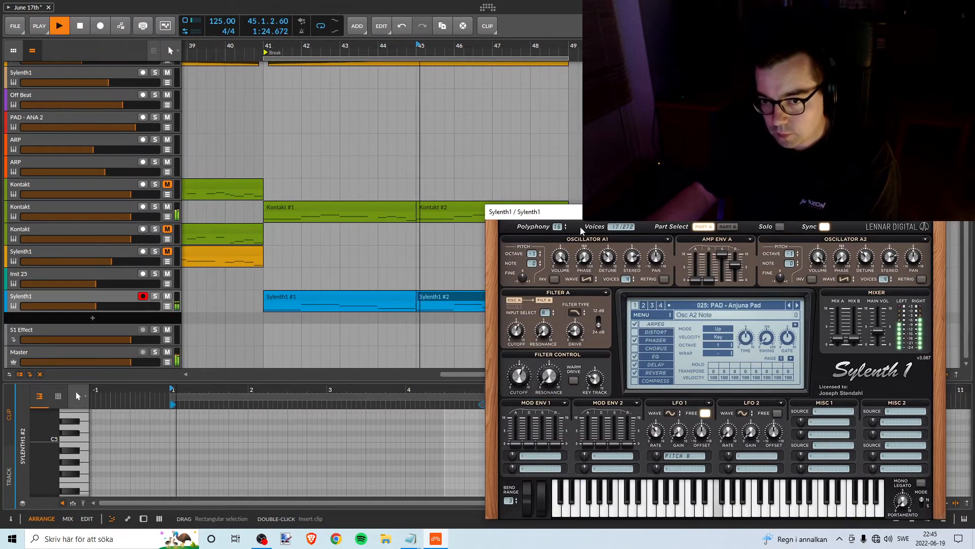
left_click_drag(561, 211, 657, 216)
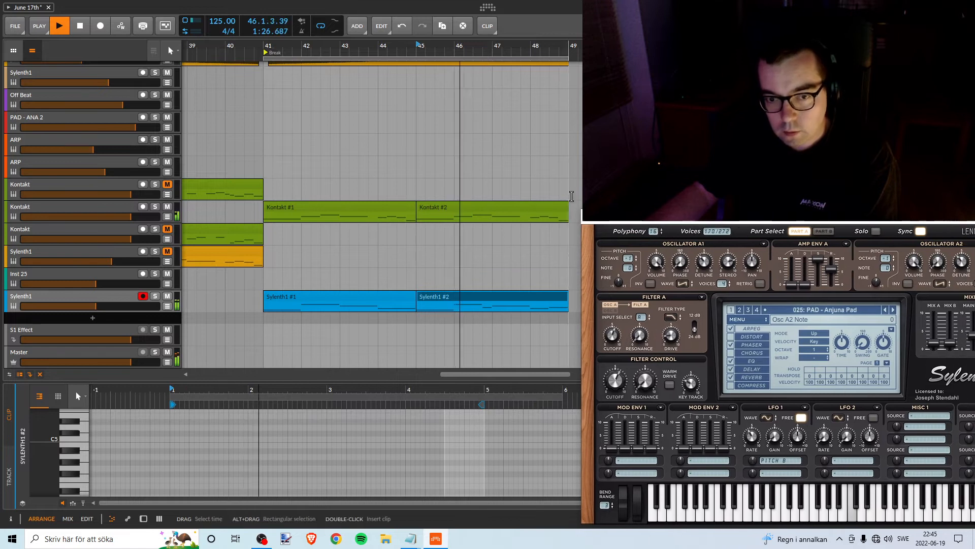
key("space")
- Play the arrangement from about bar 39 to check the pad's entry into the break
left_click(209, 47)
left_click(194, 51)
key("space")
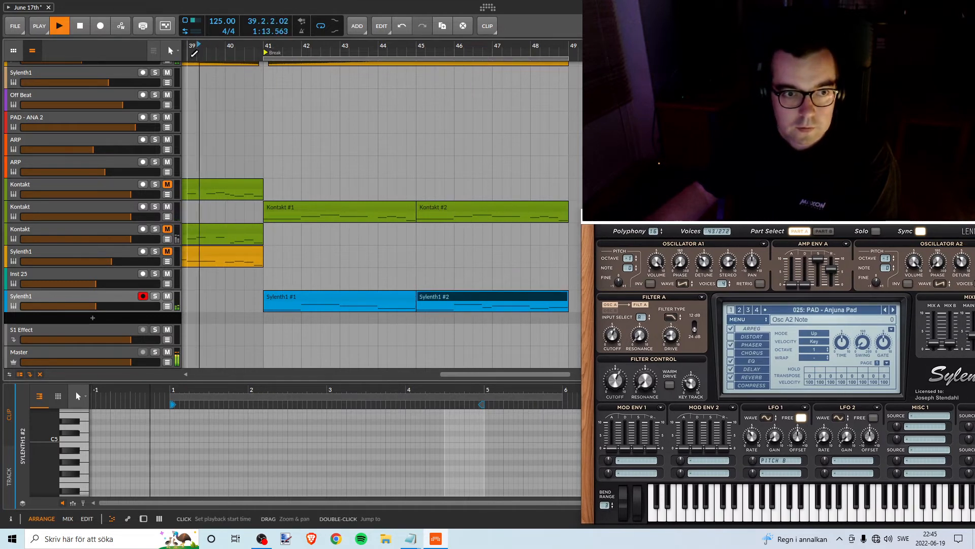
- Audition the pad from bar 45 and replay the break from bar 41
left_click(418, 51)
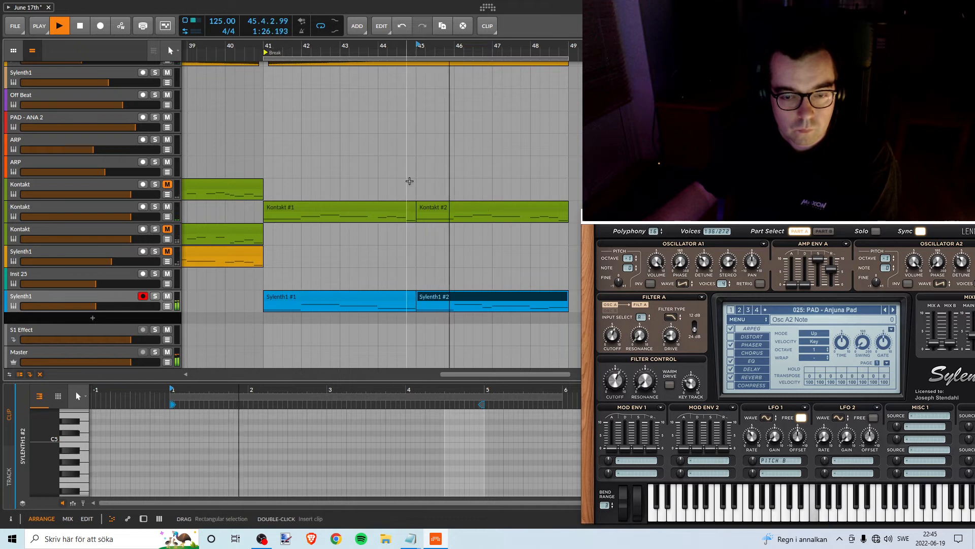
key("space")
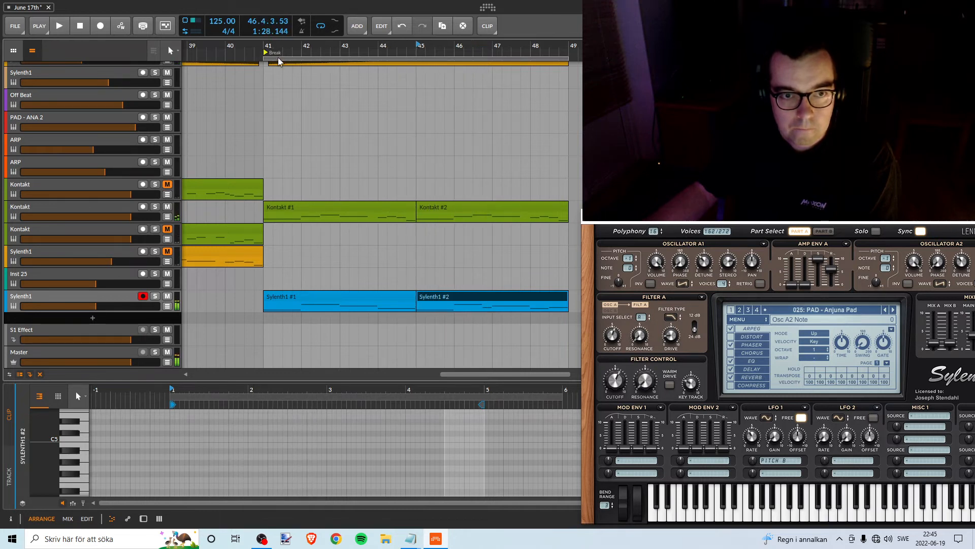
left_click(267, 49)
key("space")
mouse_move(267, 48)
left_mouse_down()
mouse_move(367, 48)
mouse_move(317, 36)
mouse_move(310, 45)
left_mouse_up()
key("space")
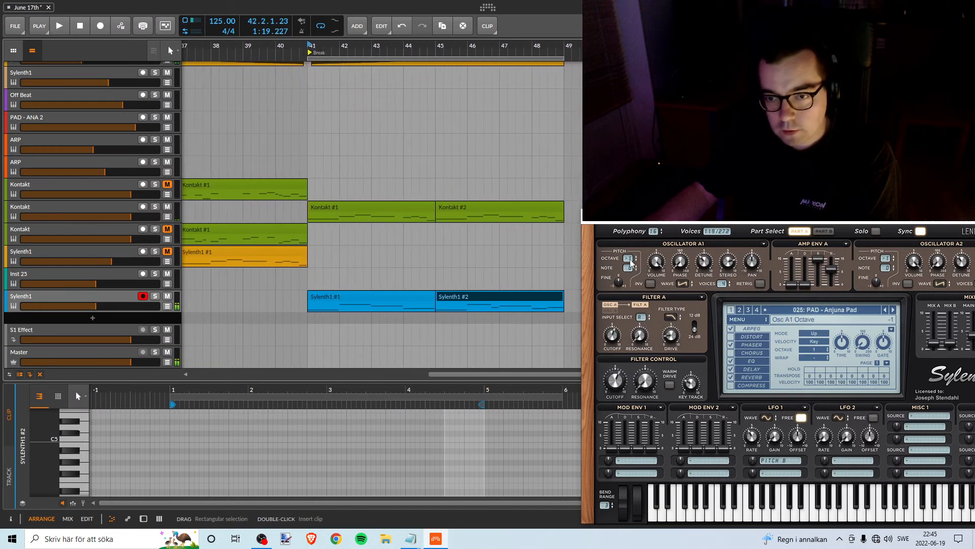
- Set the octave of the pad's Sylenth1 oscillators A1 and A2 to -2 and audition the break from bars 41 and 39
left_click_drag(632, 263, 627, 269)
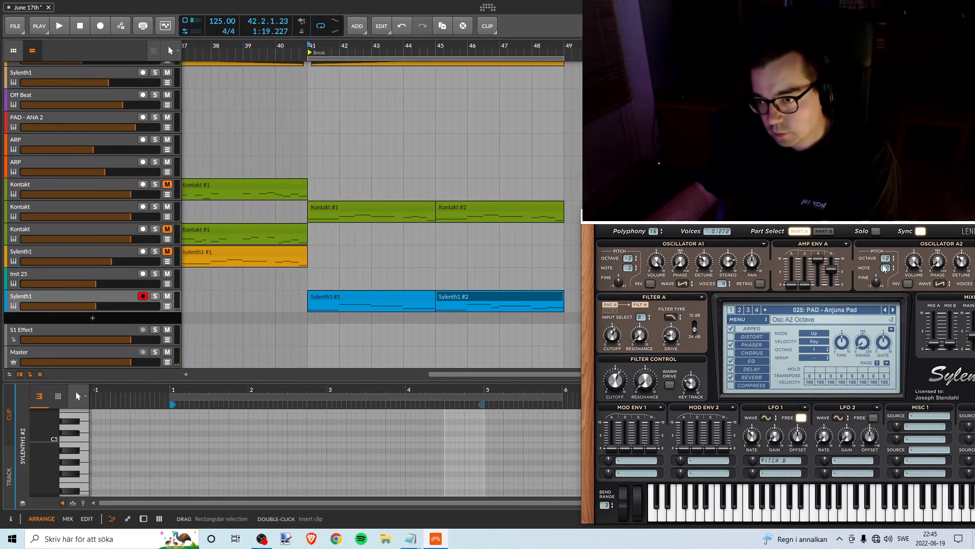
key("space")
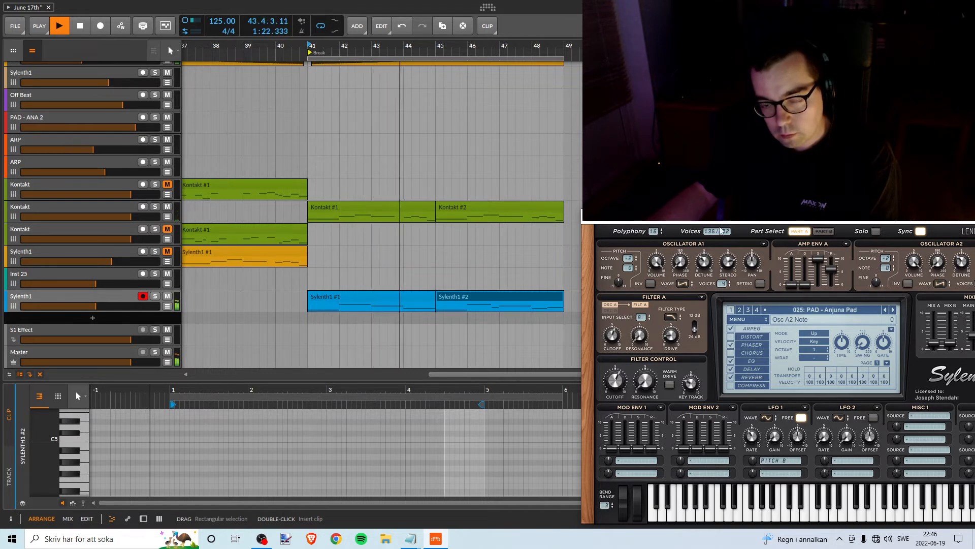
key("space")
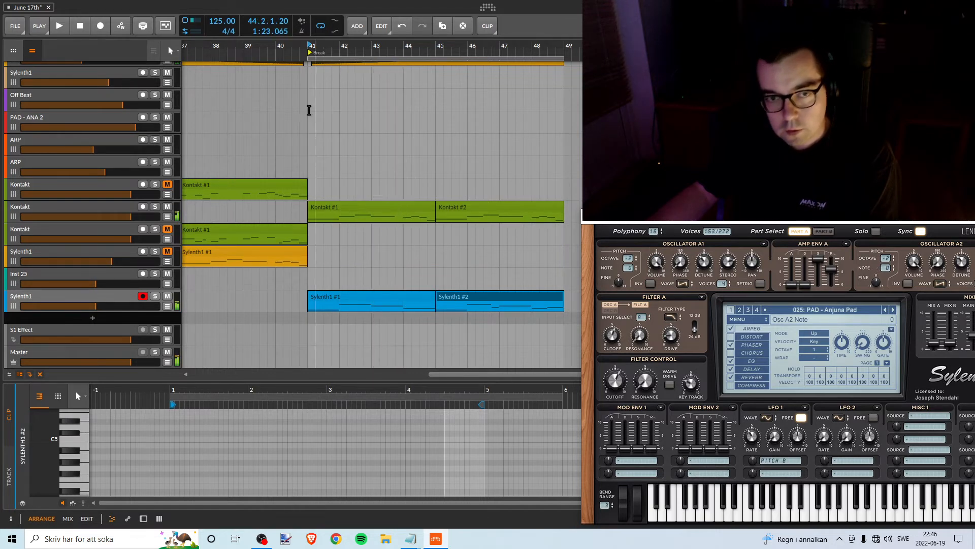
left_click(248, 53)
key("space")
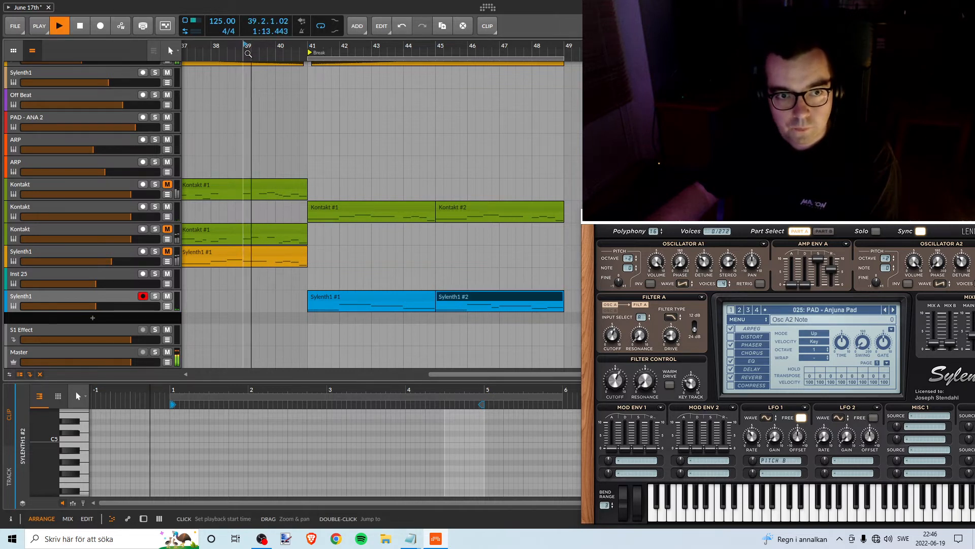
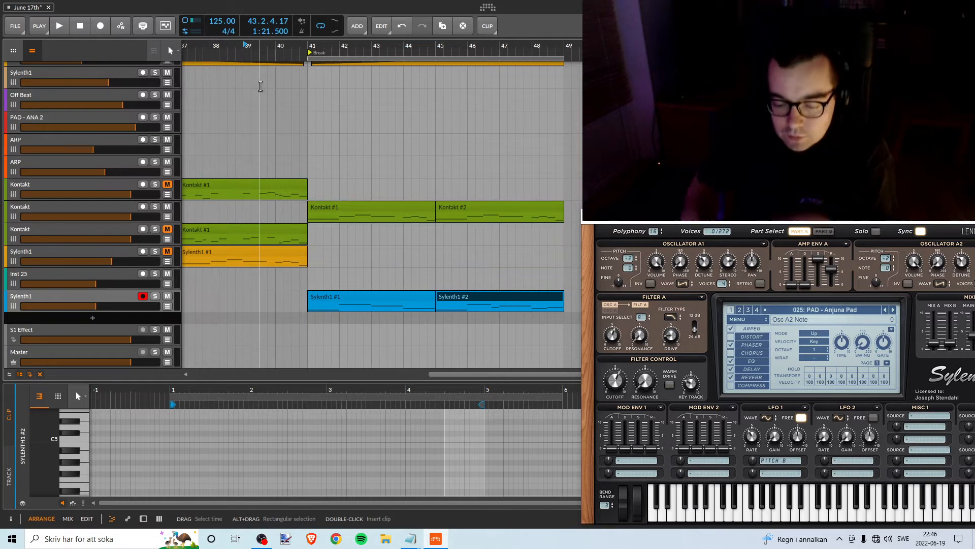
- Play the arrangement from bar 38 to check the transition into the break
mouse_move(228, 46)
left_mouse_down()
mouse_move(281, 46)
mouse_move(233, 44)
mouse_move(232, 55)
left_mouse_up()
double_click(241, 46)
key("space")
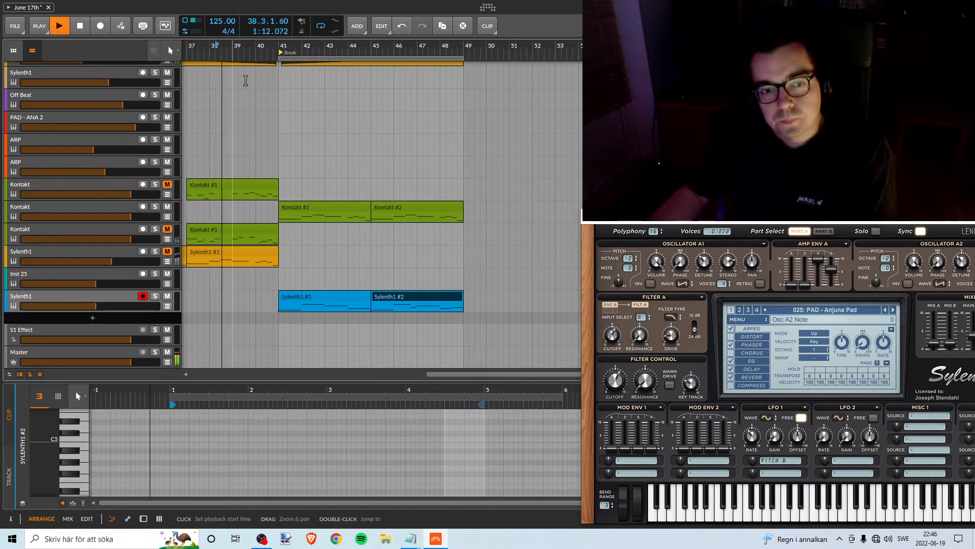
scroll(313, 130, "up", 2)
scroll(297, 125, "down", 2)
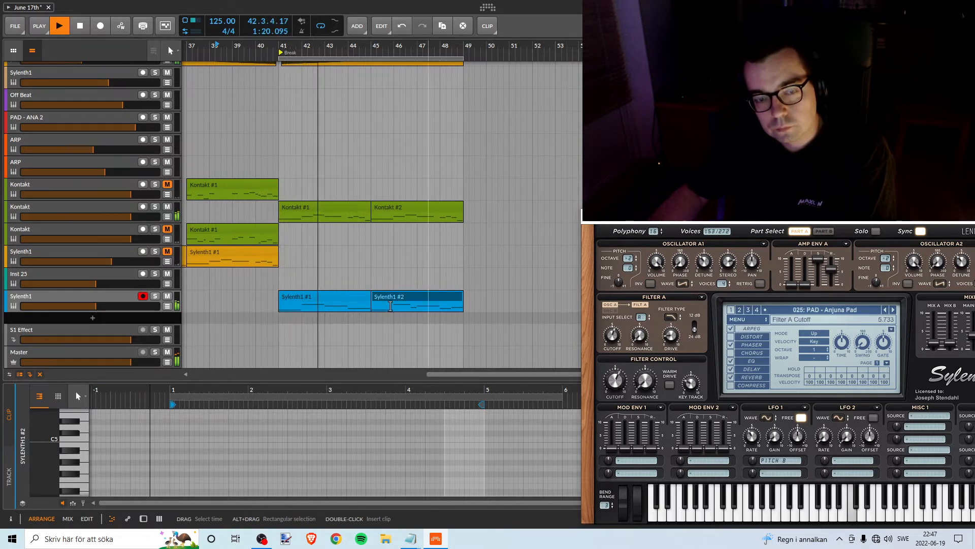
- Solo the pad track and shorten the release of Sylenth1's amp envelope A to about 2.3 while playing from bar 41
left_click(154, 297)
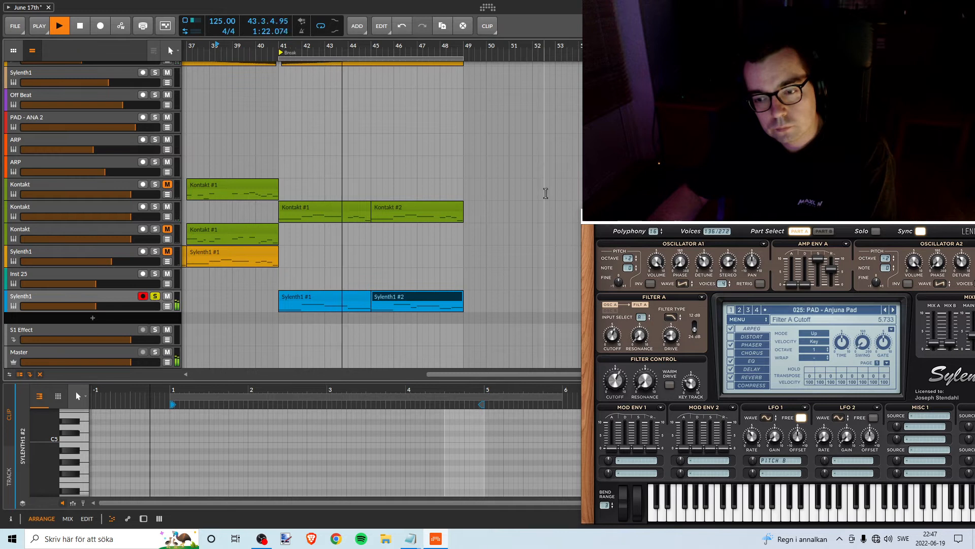
left_click_drag(640, 216, 515, 159)
key("space")
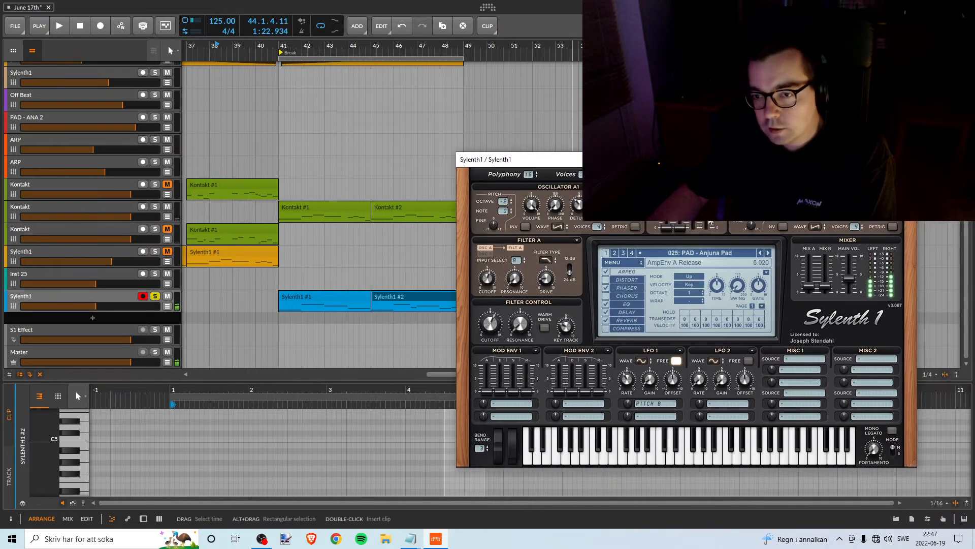
key("space")
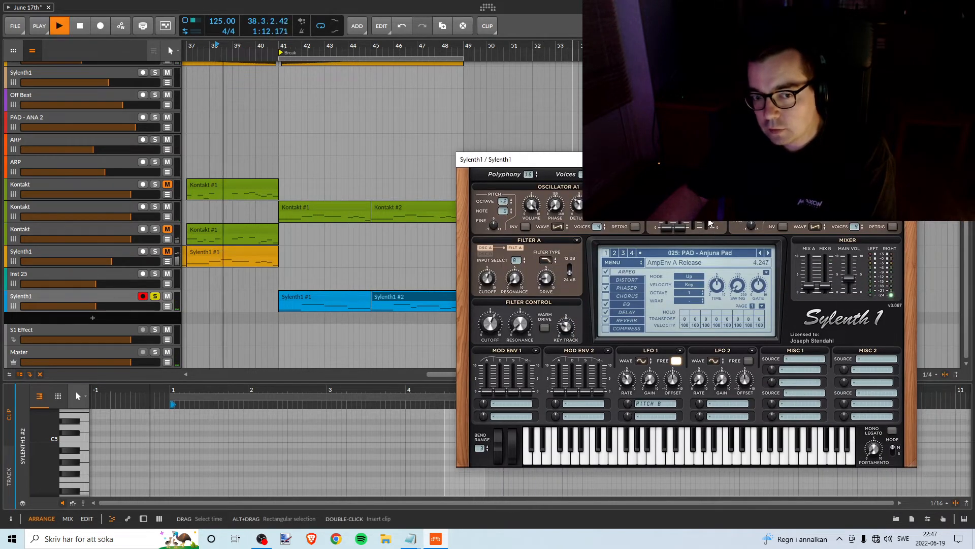
double_click(279, 46)
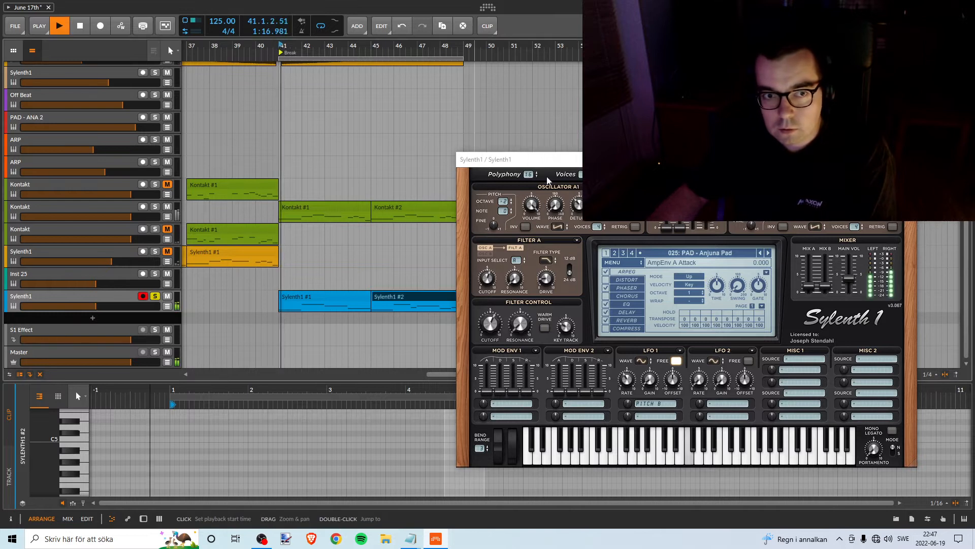
left_click(700, 232)
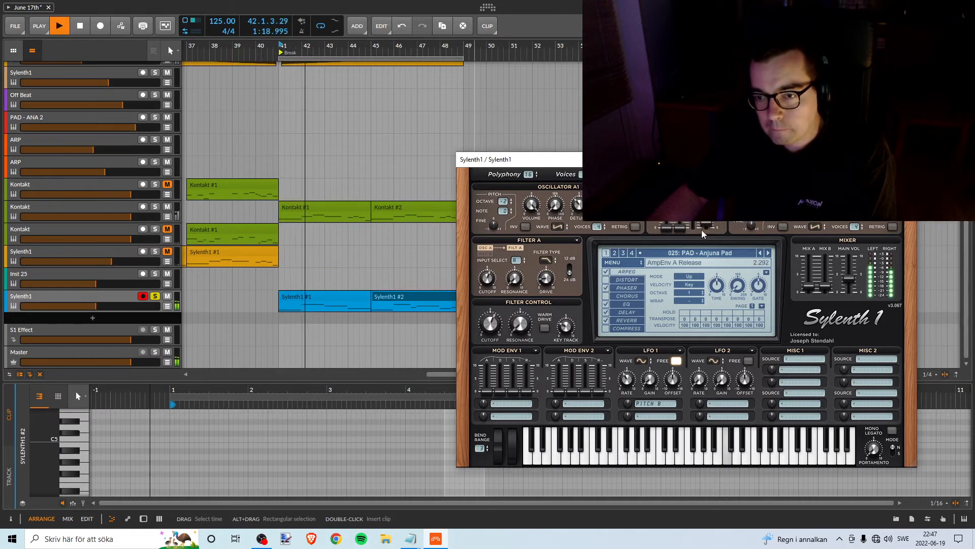
left_click(700, 226)
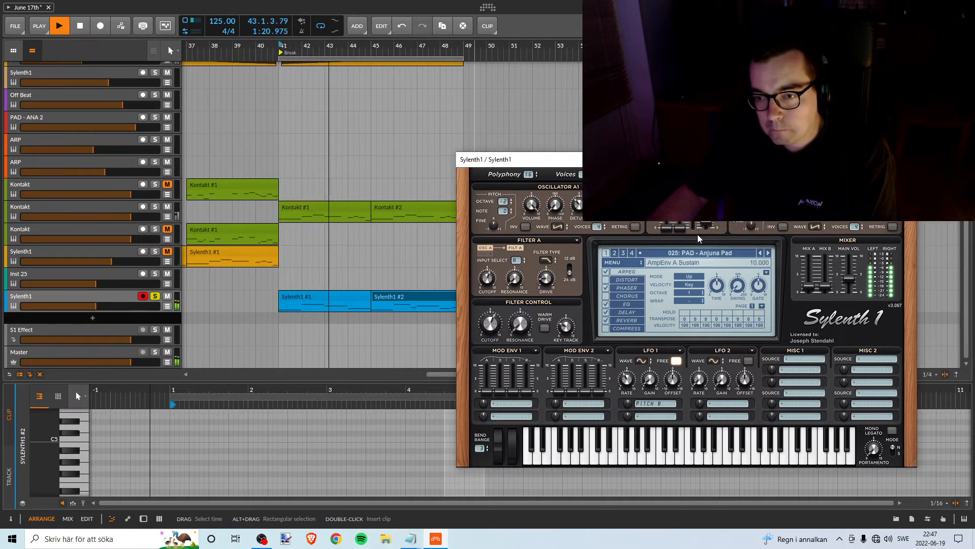
- Readjust amp envelope A while the soloed pad plays from bar 41, setting its release to 2.020
left_click(599, 330)
mouse_move(571, 325)
left_mouse_down()
mouse_move(578, 299)
mouse_move(577, 323)
left_mouse_up()
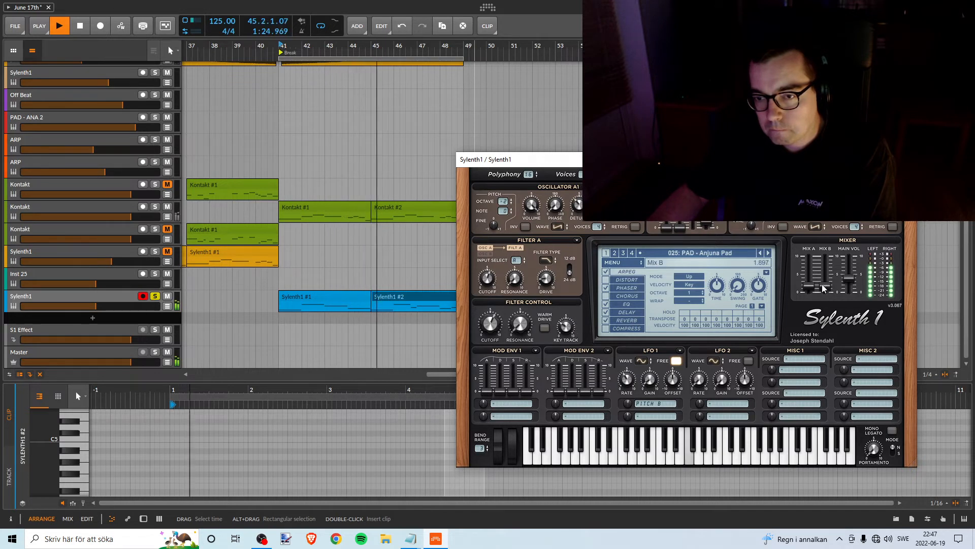
key("space")
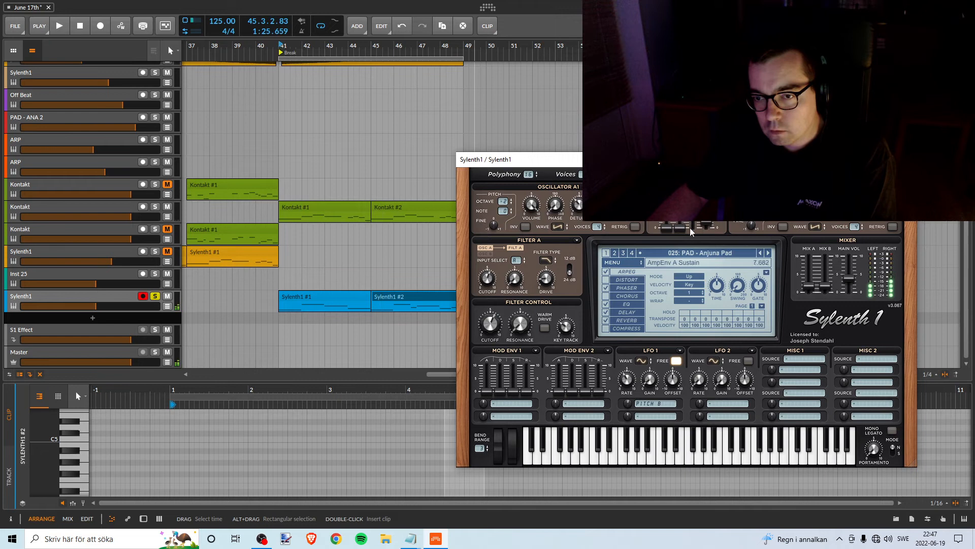
key("space")
mouse_move(690, 228)
left_mouse_down()
mouse_move(687, 239)
mouse_move(682, 216)
mouse_move(682, 247)
mouse_move(701, 212)
left_mouse_up()
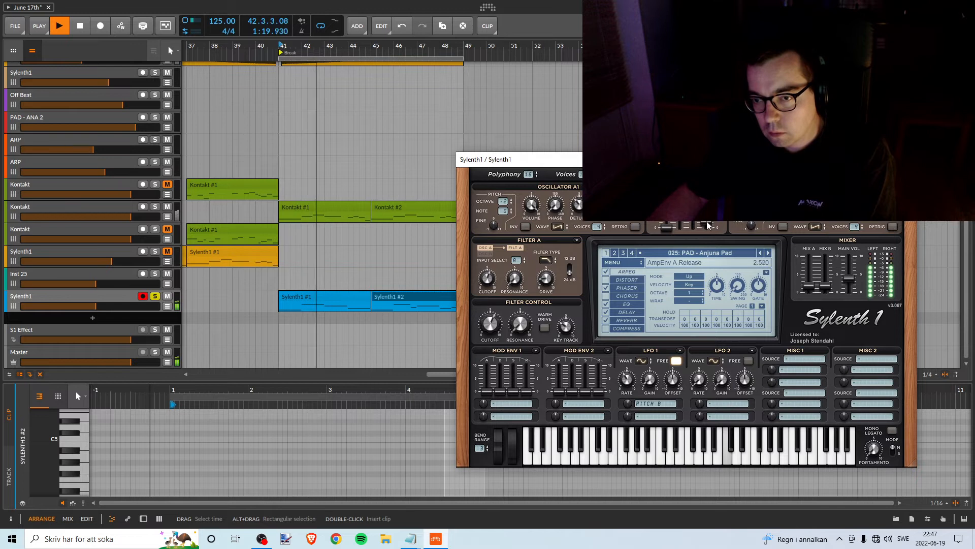
left_click_drag(706, 227, 707, 228)
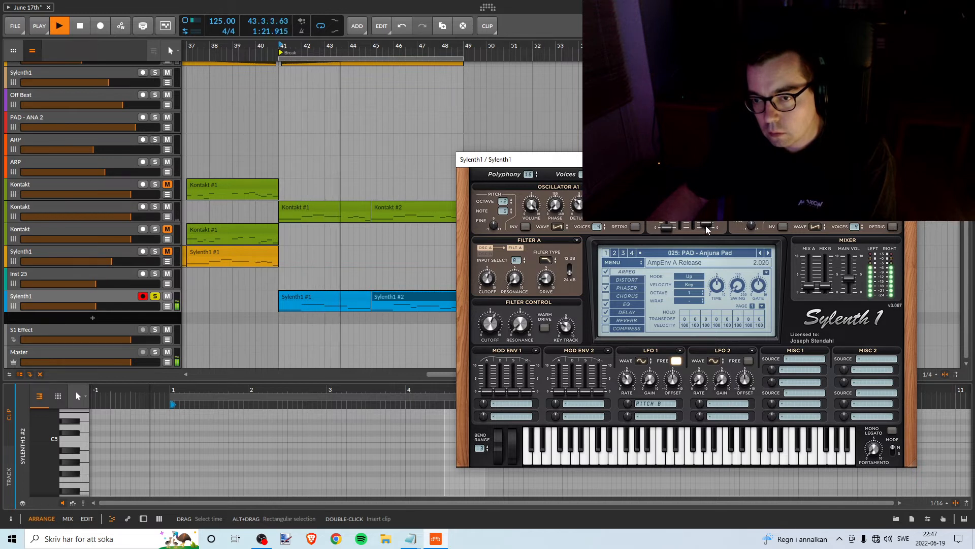
- Replay the soloed pad from bar 41 and set amp envelope A's attack to 0.000
key("space")
key("space")
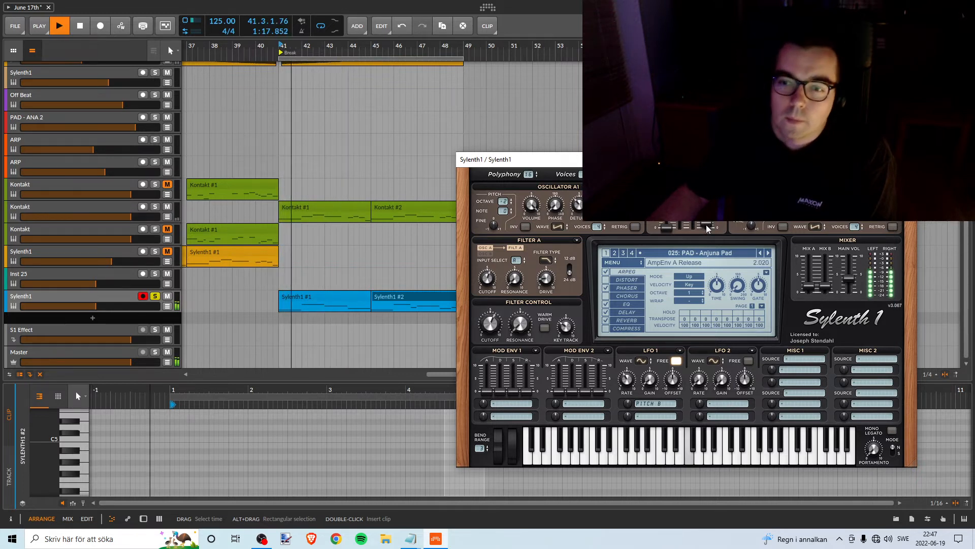
key("space")
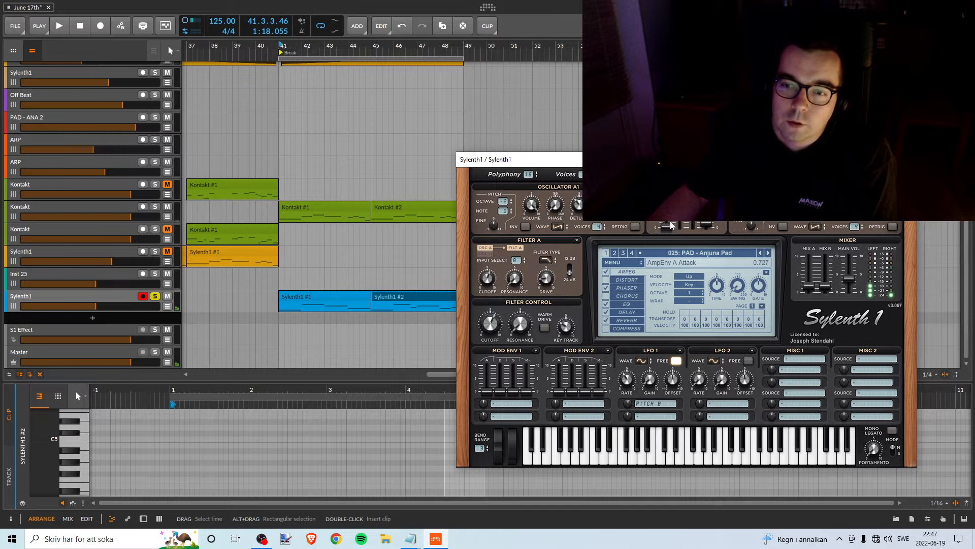
key("space")
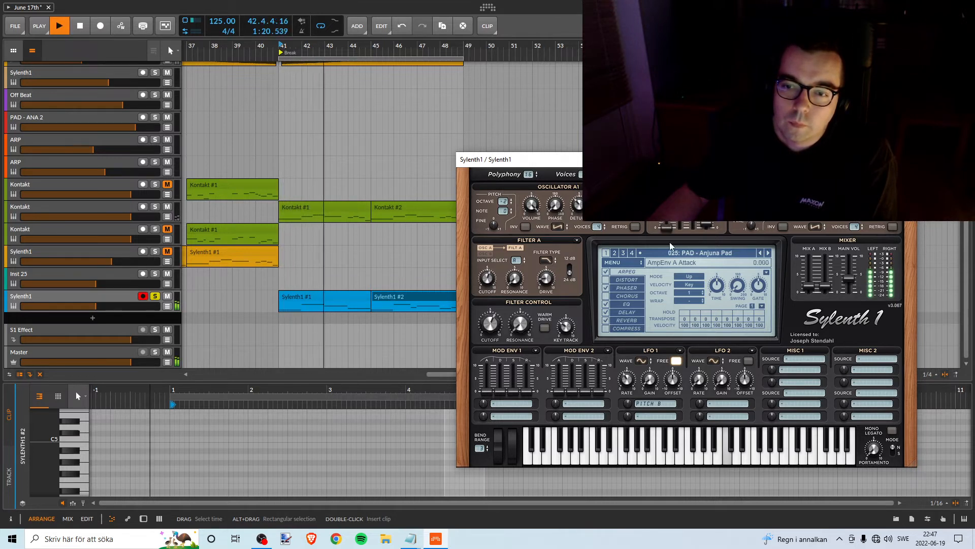
key("space")
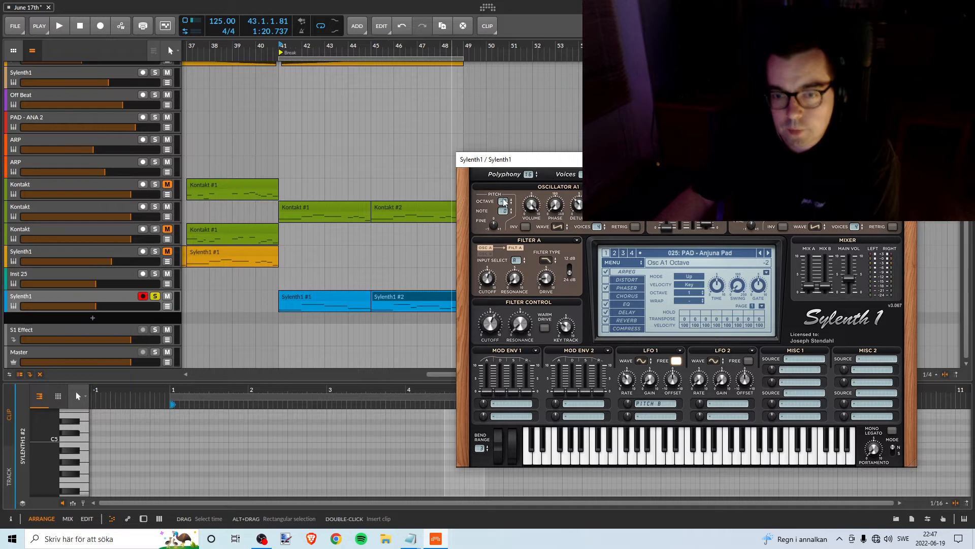
- Set the octave of oscillators A1 and A2 to -1 and audition the pad from bar 41
key("space")
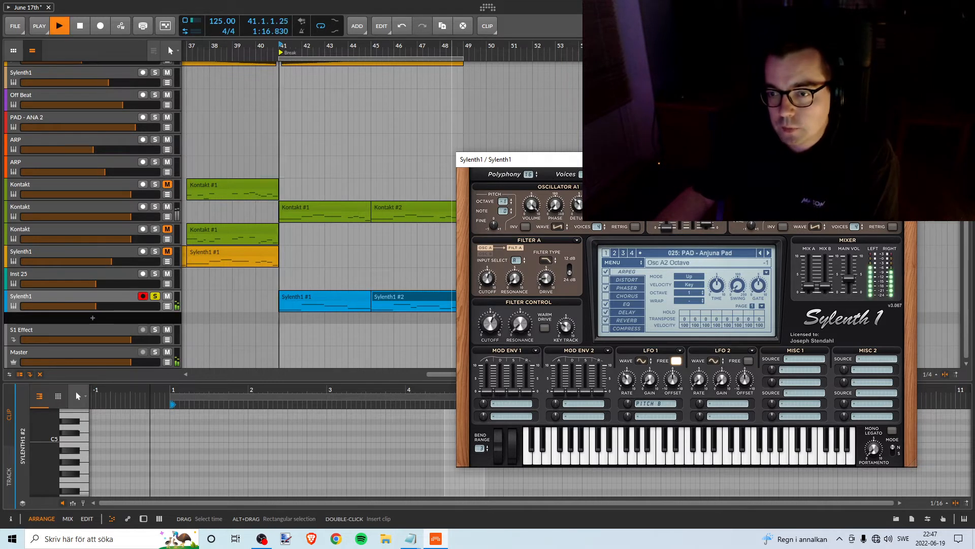
left_click(234, 53)
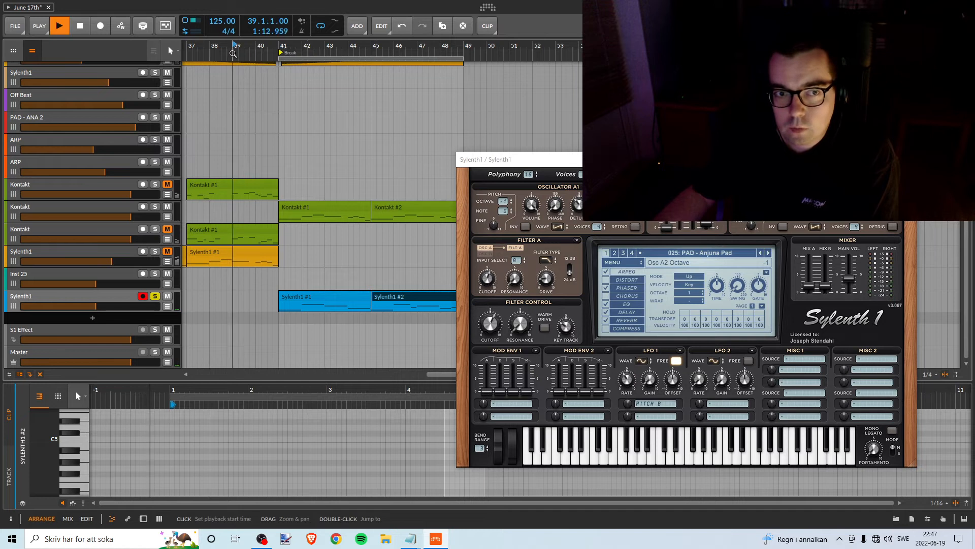
key("space")
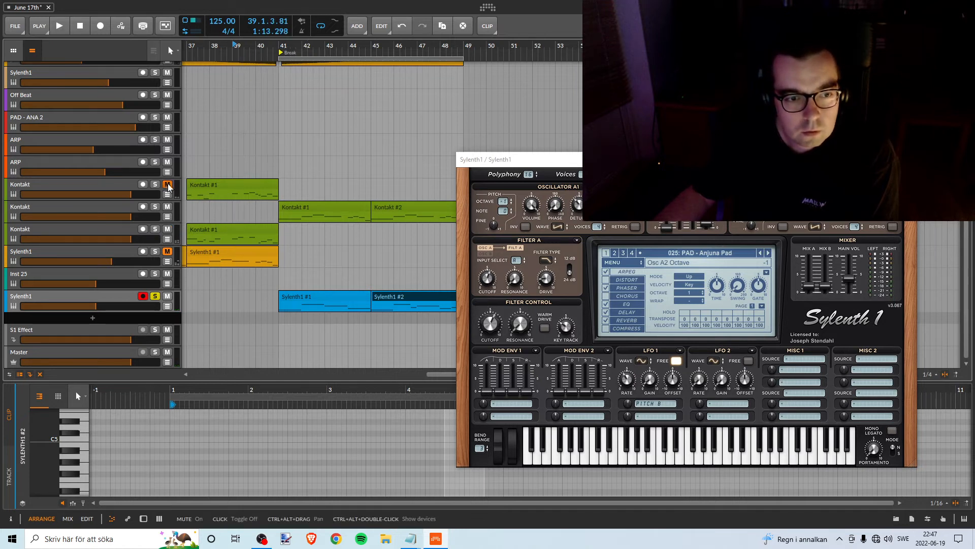
- Unsolo the pad track and play from bar 39 into the break, moving the synth window clear of the clips
left_click(155, 296)
key("space")
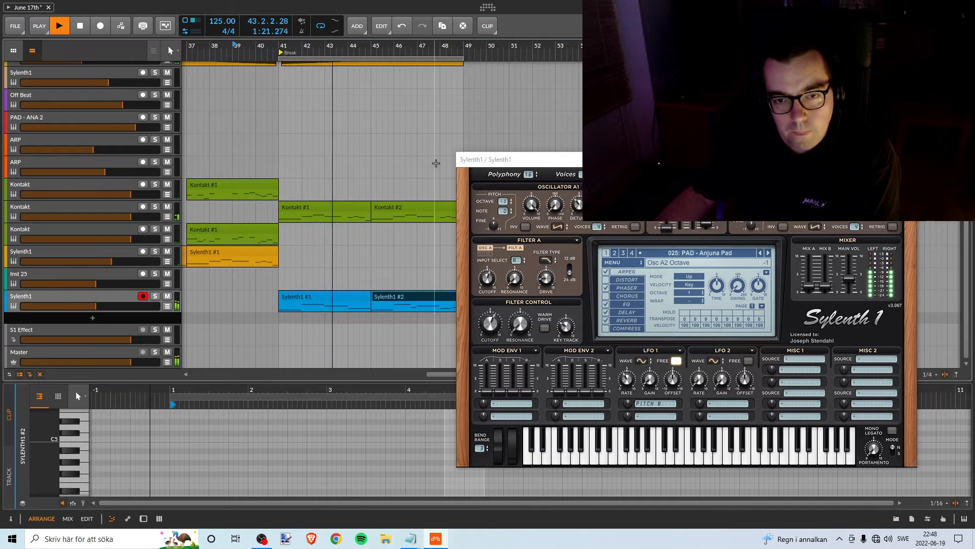
left_click_drag(471, 159, 581, 176)
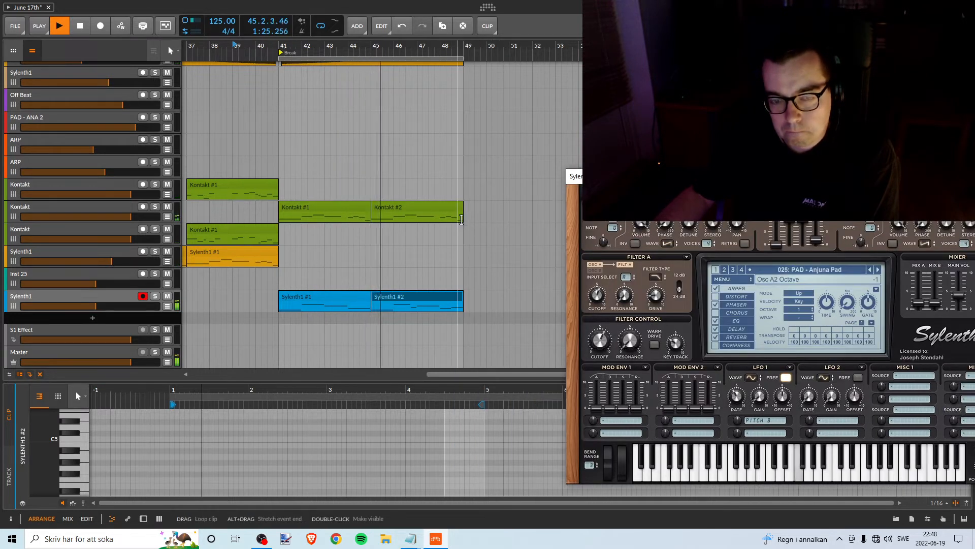
key("space")
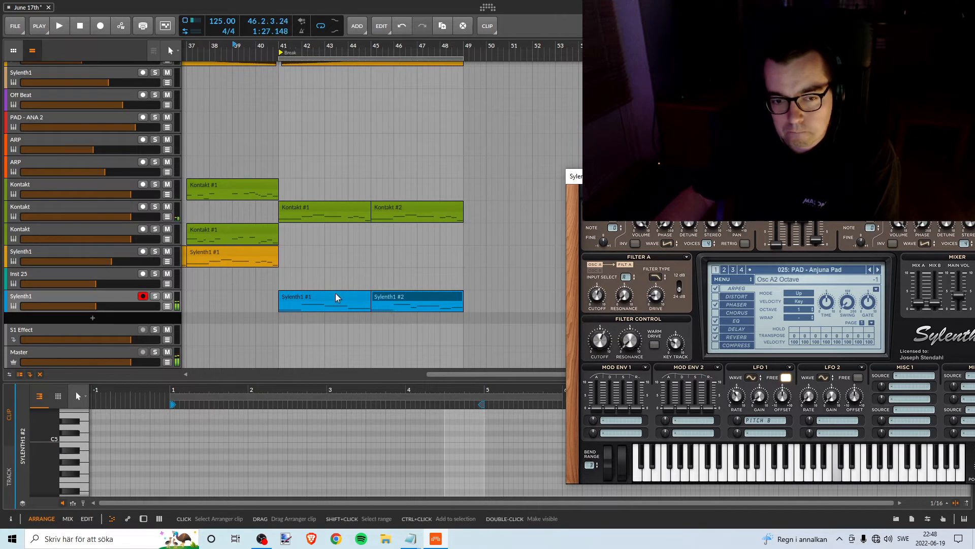
- Delete the second pad clip, Sylenth1 #2, at bar 45
double_click(395, 297)
left_click(396, 297)
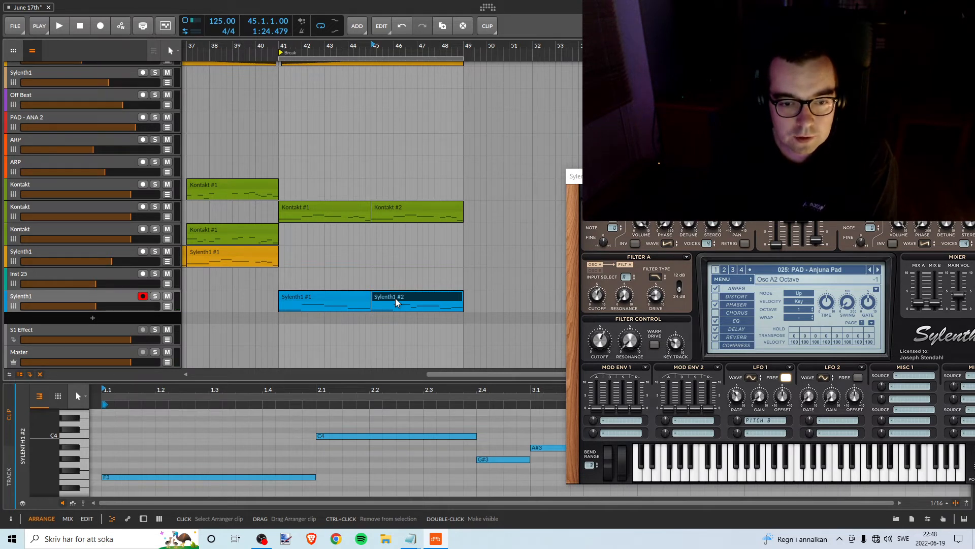
key("Delete")
- Open the first pad clip's notes, audition it from bar 41, and switch off Sylenth1's arpeggiator and distortion
left_click(320, 298)
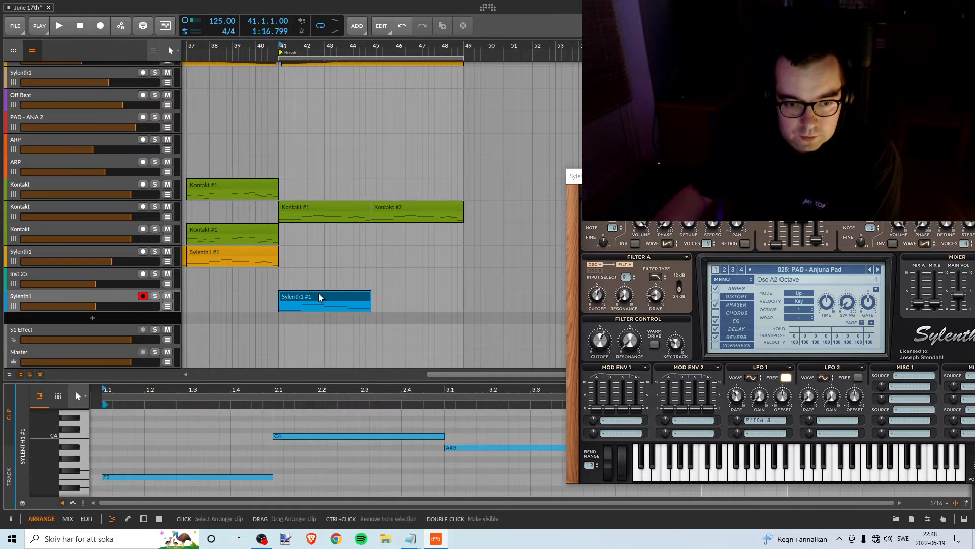
key("space")
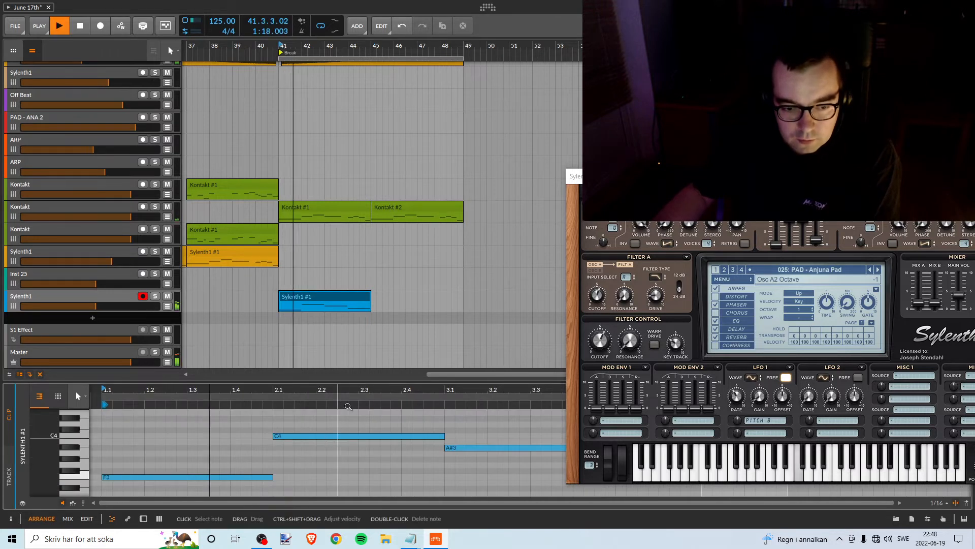
key("space")
left_click(716, 288)
left_click(715, 296)
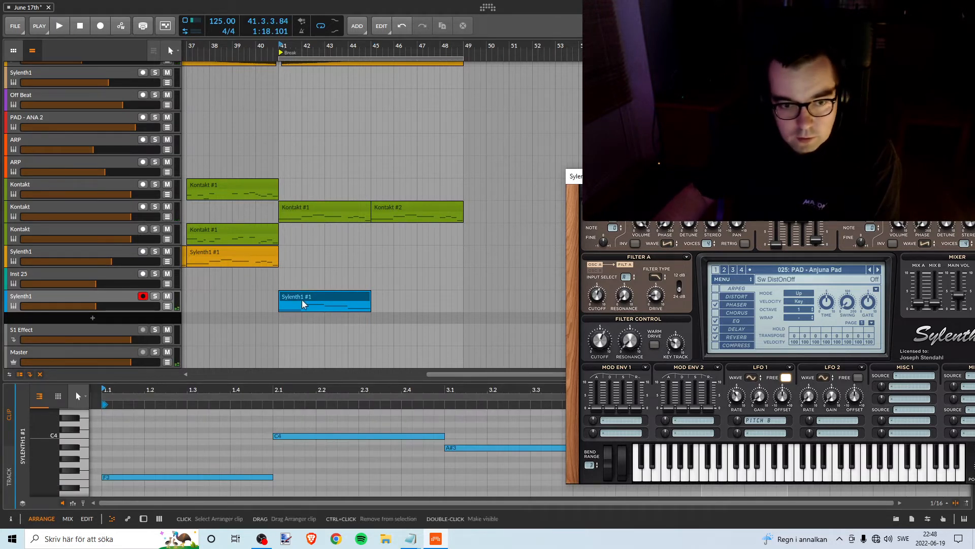
- Play the first pad clip and delete its C4 note starting at bar 2
key("space")
left_click(299, 437)
key("Delete")
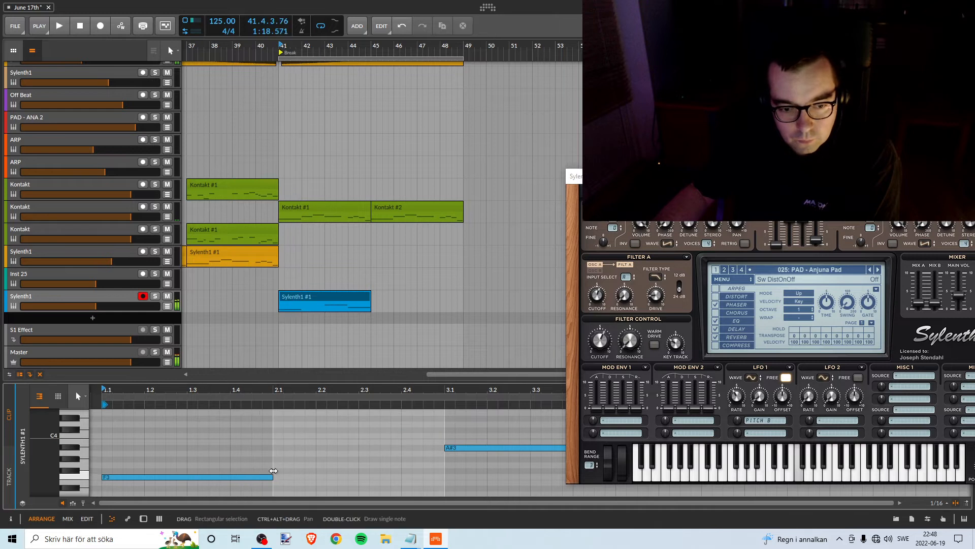
- Lengthen the pad clip's F3 note to end at bar 3 and play the clip from its start
left_click_drag(274, 476, 442, 476)
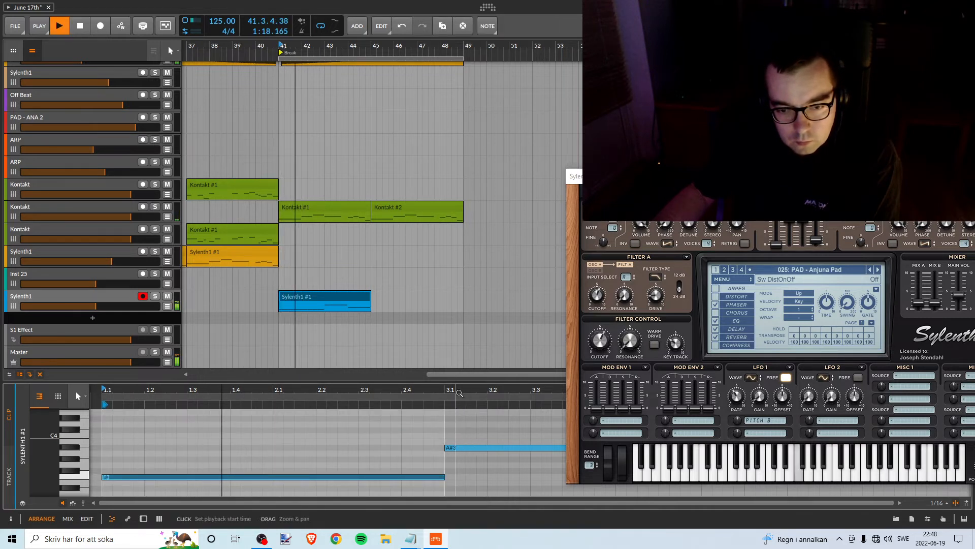
left_click_drag(454, 389, 266, 373)
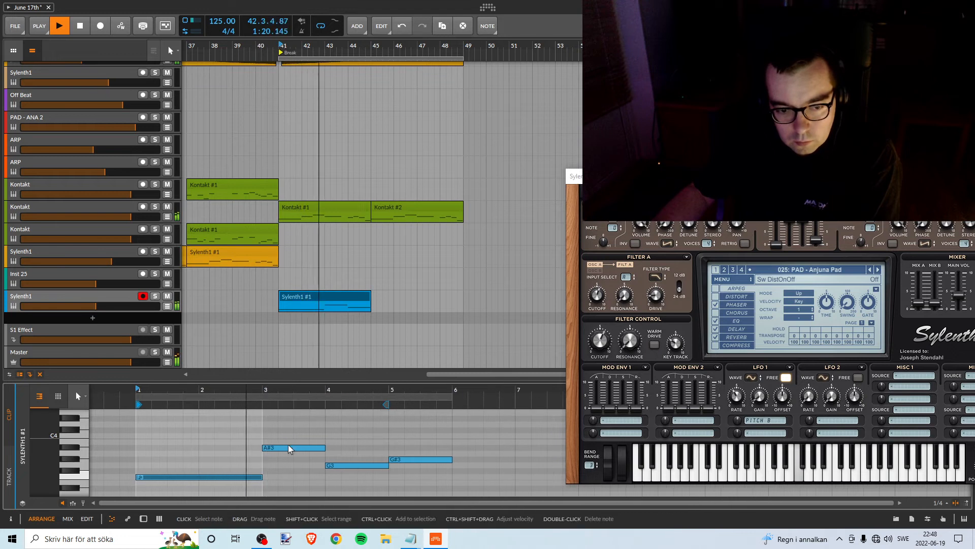
key("space")
key("space")
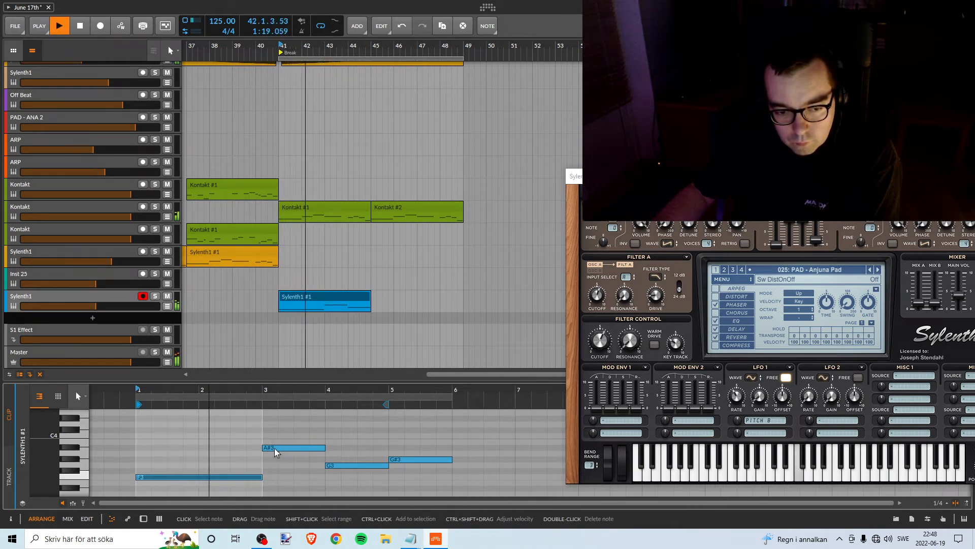
key("space")
- Delete the A#3, G3 and G#3 notes that follow the F3 note in the pad clip
double_click(275, 448)
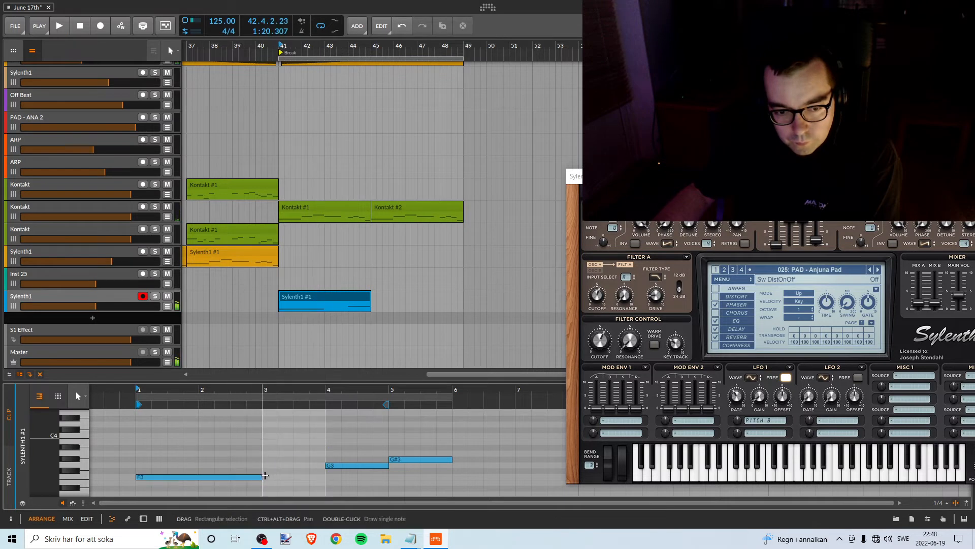
double_click(345, 466)
left_click_drag(401, 459, 418, 460)
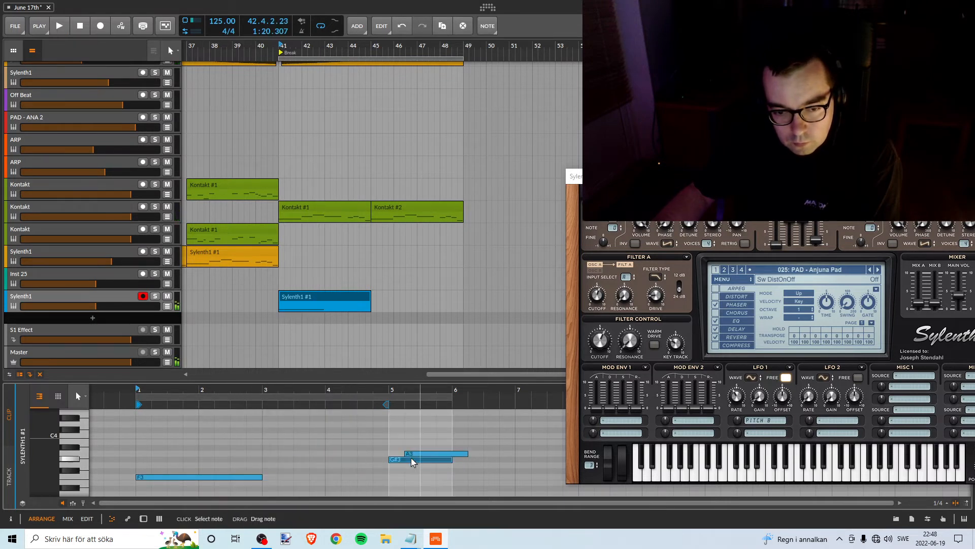
double_click(418, 461)
- Stretch the F3 note to bar 6 and play the pad clip
left_click_drag(259, 477, 430, 483)
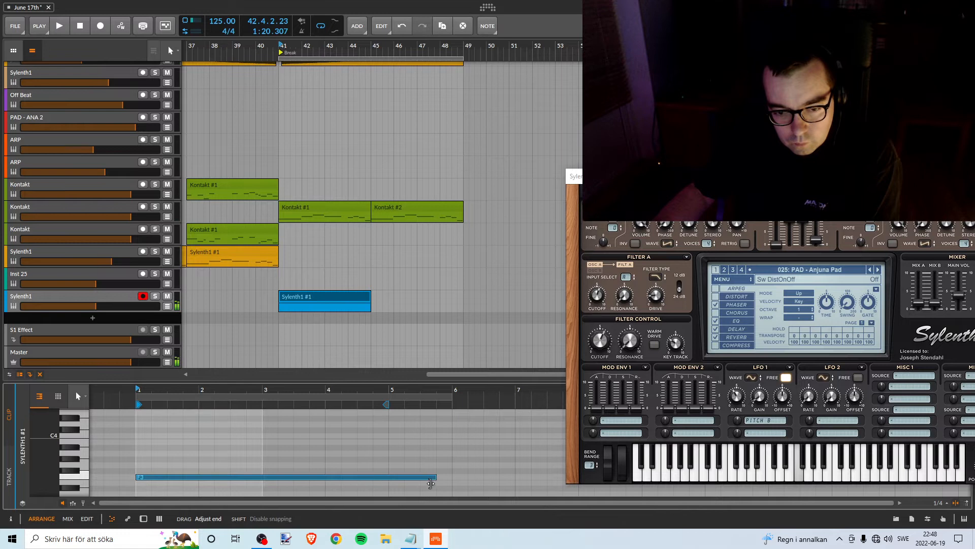
key("space")
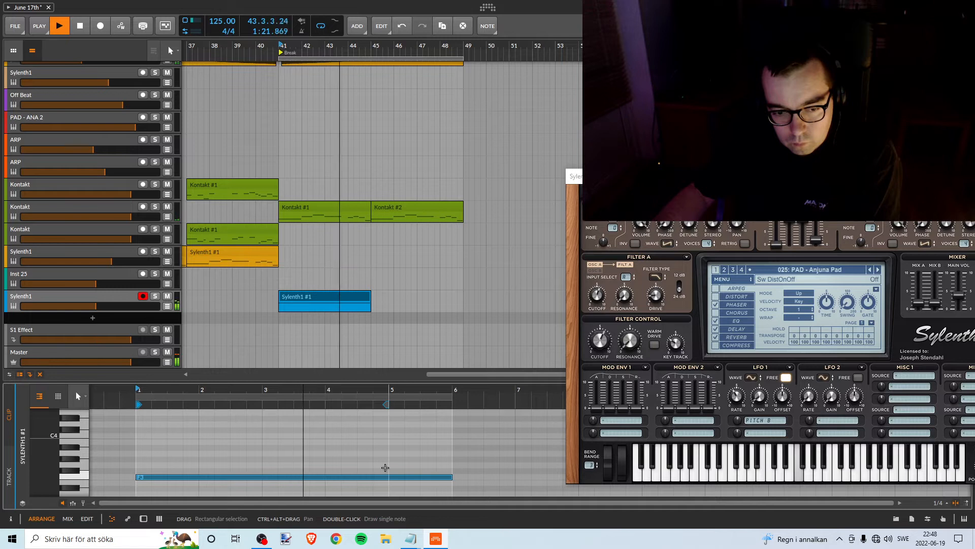
key("space")
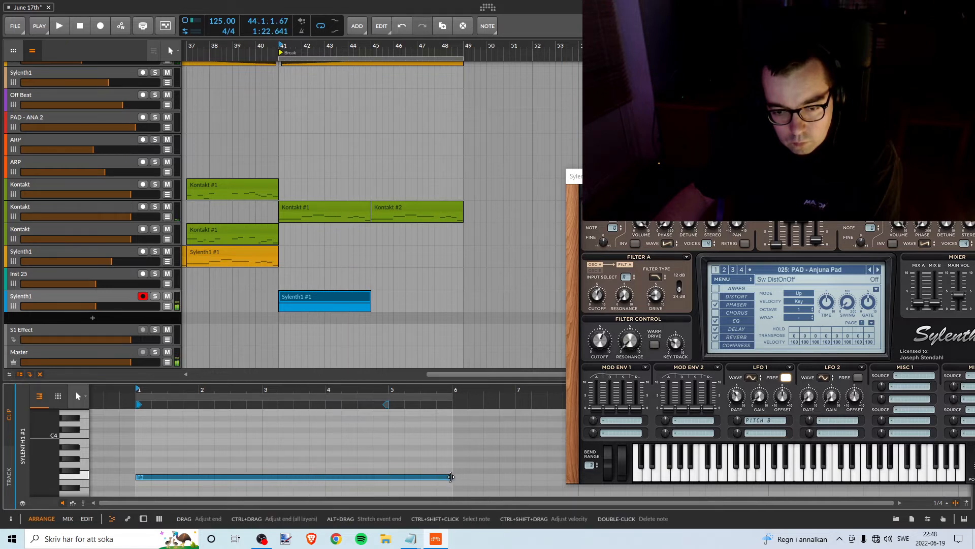
- Shorten the F3 note to end at bar 3, place a G#3 note directly after it, and audition both
left_click_drag(439, 477, 399, 459)
key("space")
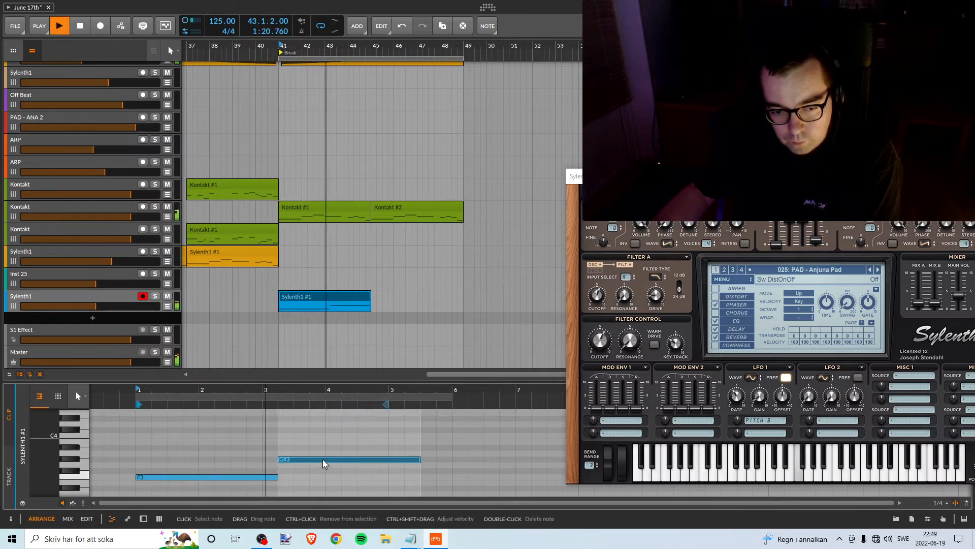
key("space")
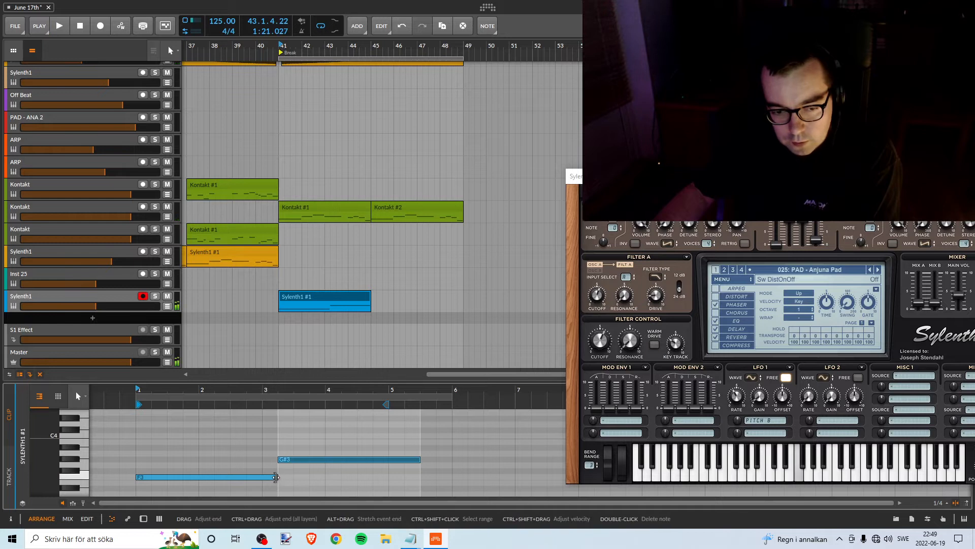
left_click_drag(278, 479, 269, 459)
key("space")
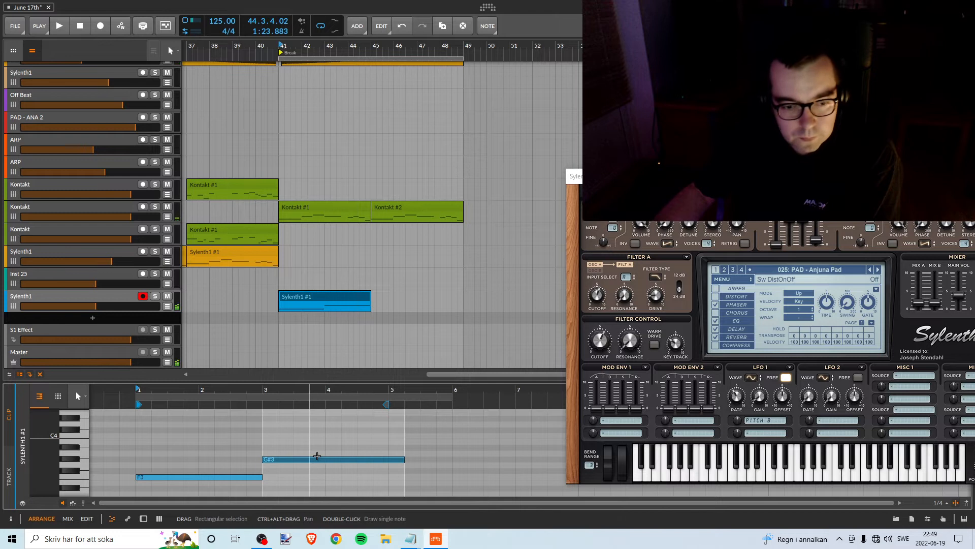
- Raise the note at bar 3 to C4, lengthen it to bar 6, and audition it
left_click(248, 476)
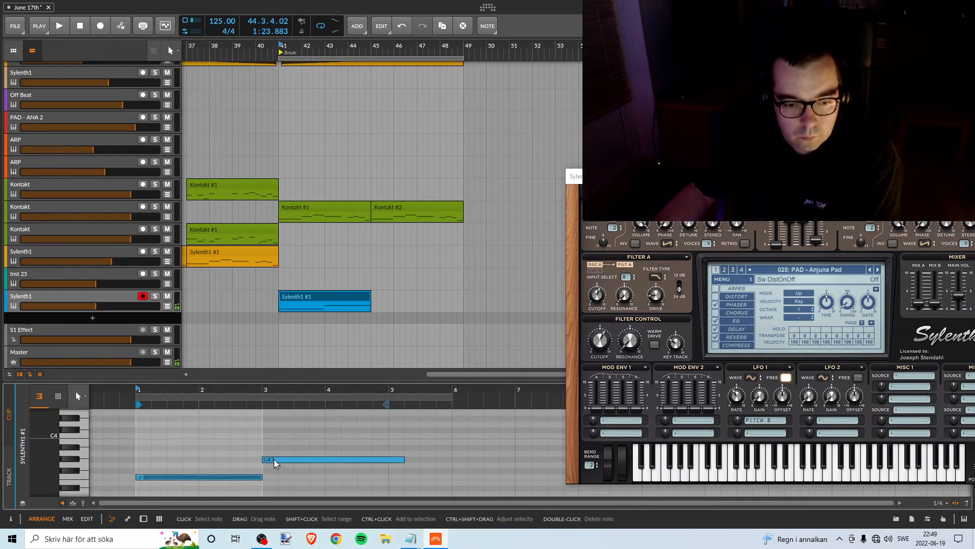
left_click_drag(273, 460, 275, 438)
key("space")
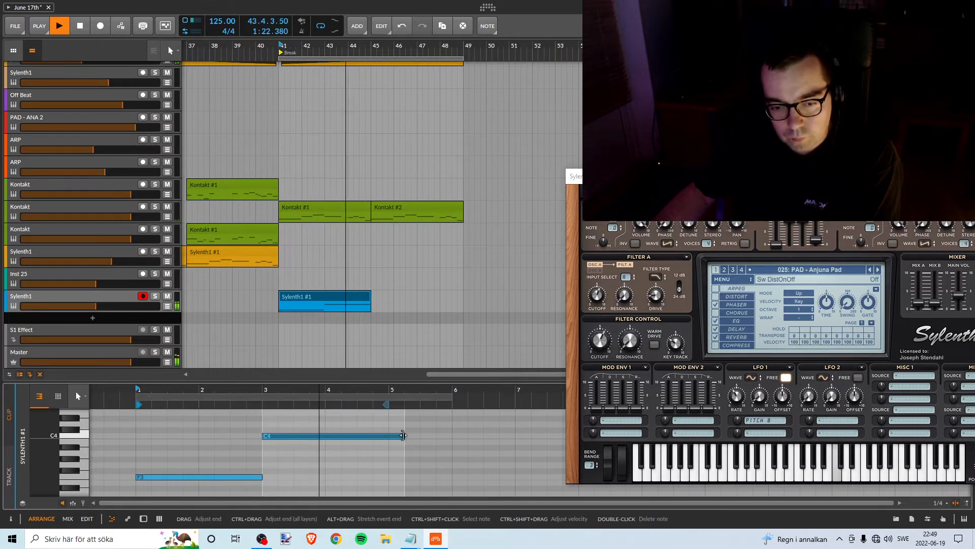
left_click_drag(403, 435, 449, 438)
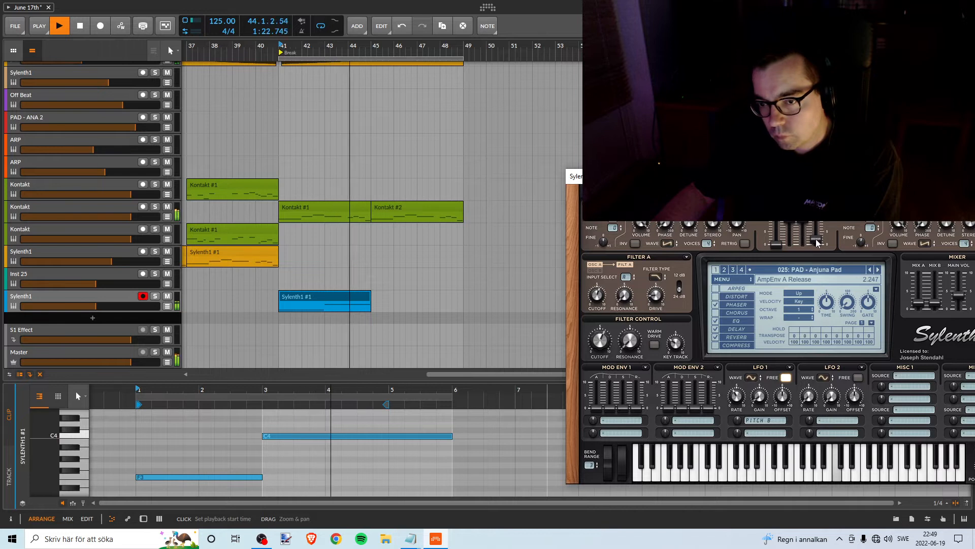
key("space")
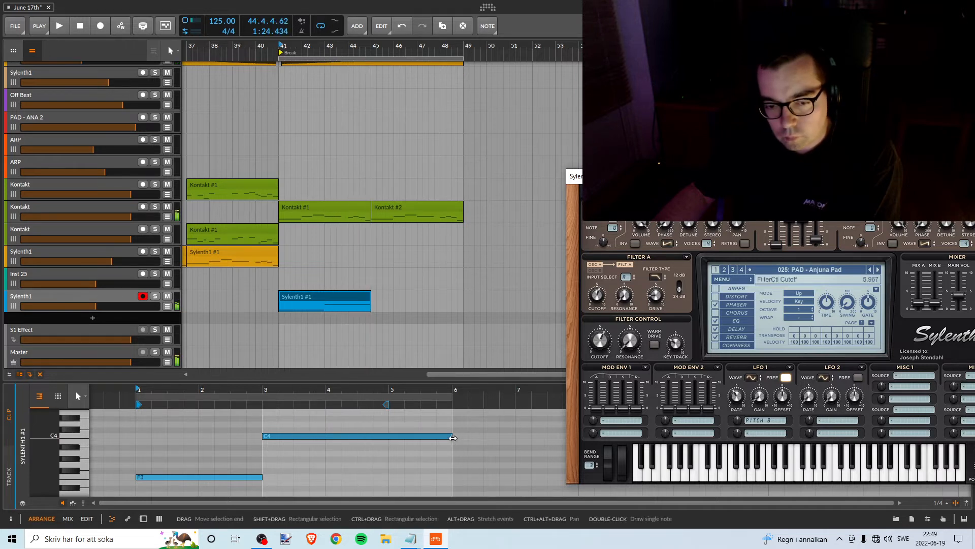
- Shorten the C4 note to end at bar 5, add a one-bar A#3 note at bar 5, and play the clip
mouse_move(452, 436)
left_mouse_down()
mouse_move(389, 435)
mouse_move(499, 454)
mouse_move(449, 449)
left_mouse_up()
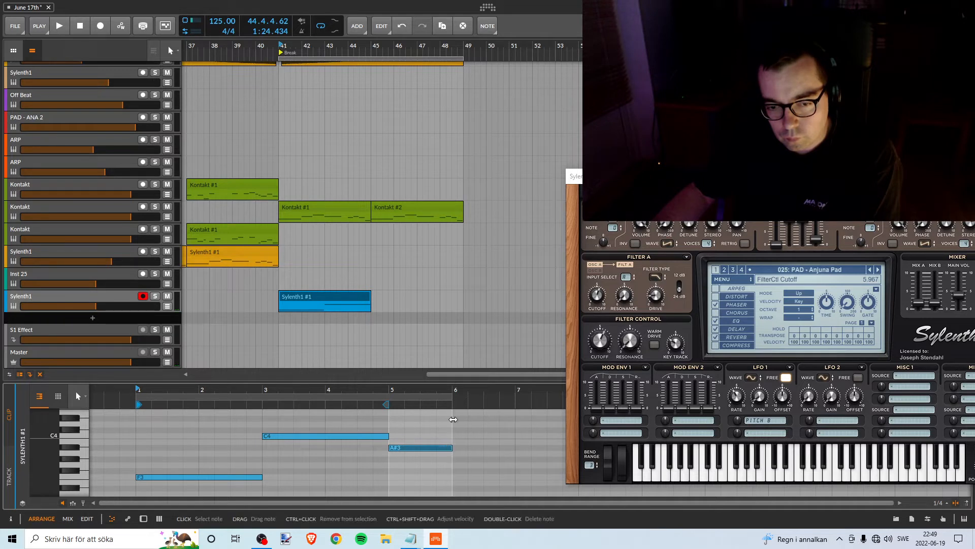
left_click_drag(452, 390, 419, 402)
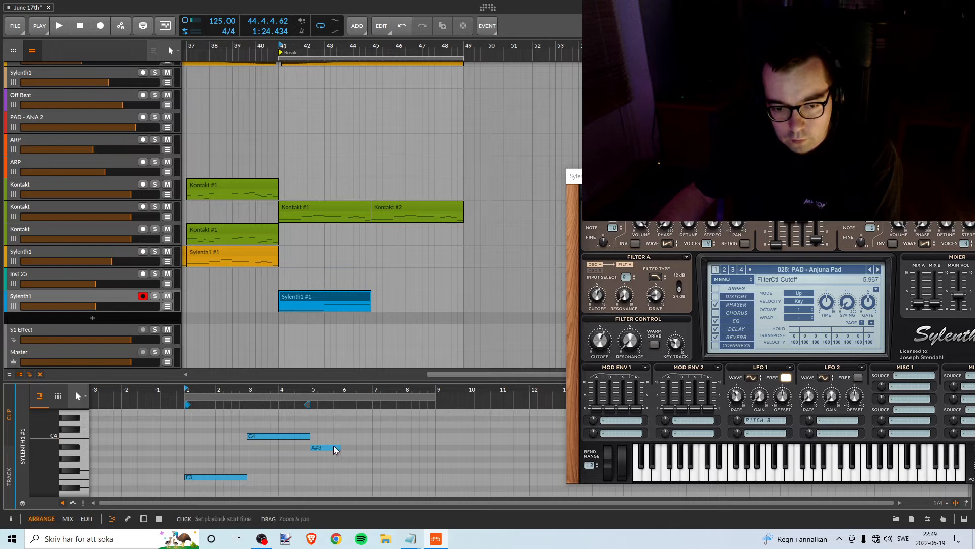
left_click_drag(303, 390, 310, 397)
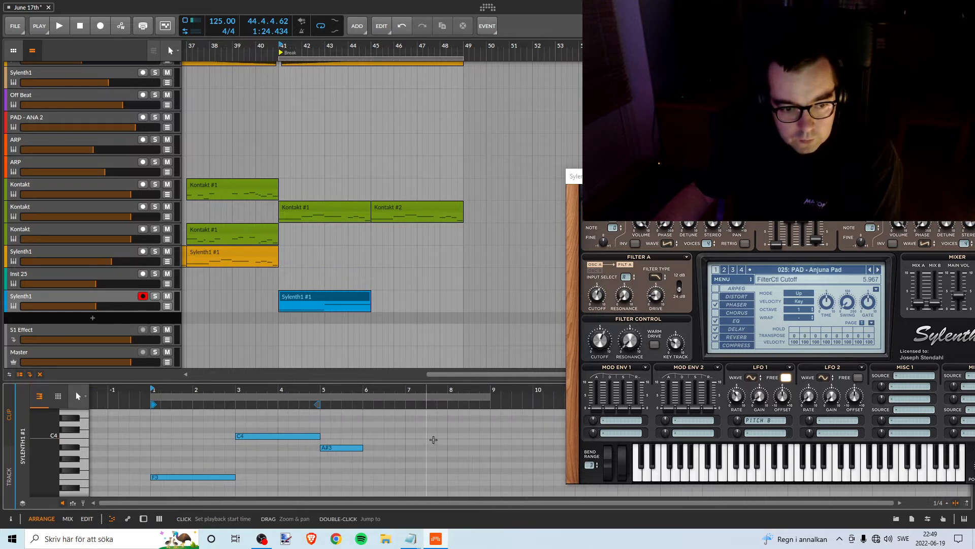
key("space")
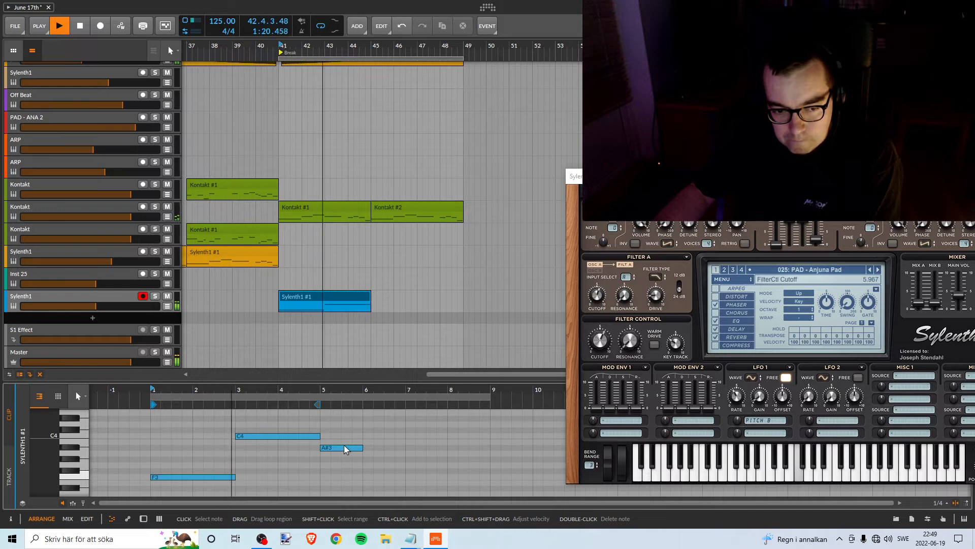
left_click(261, 539)
left_click(262, 539)
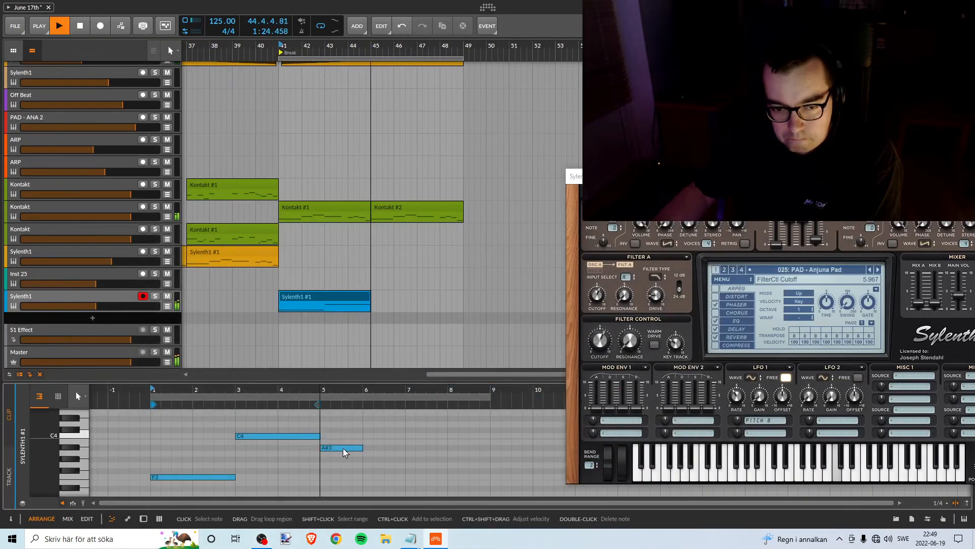
key("space")
key("space")
- Extend the pad clip's end to bar 9 and play it from bar 4 and from the start
left_click_drag(318, 404, 487, 403)
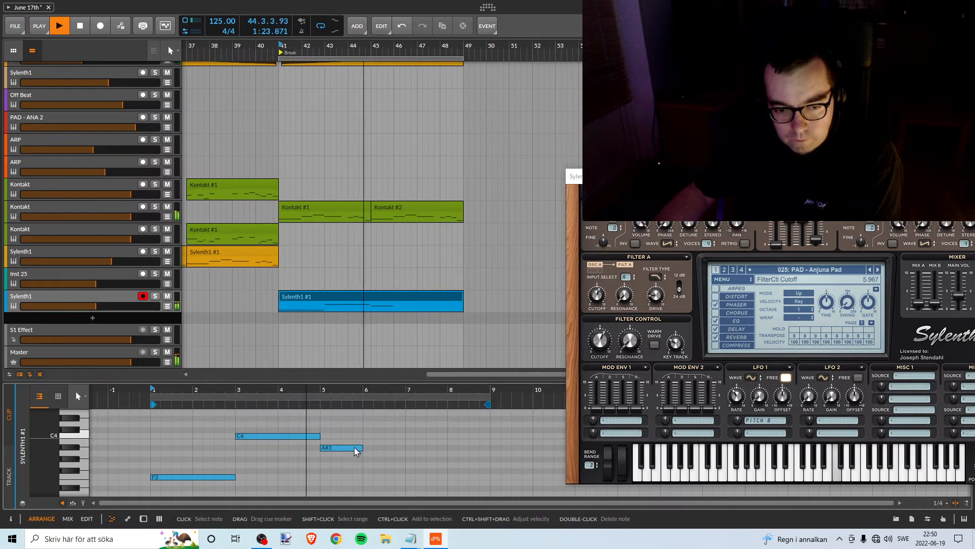
key("space")
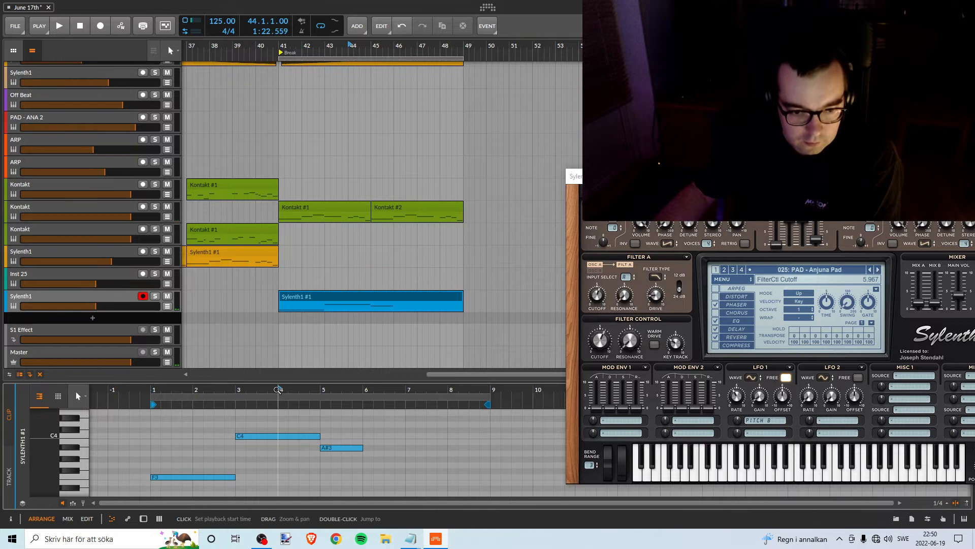
key("space")
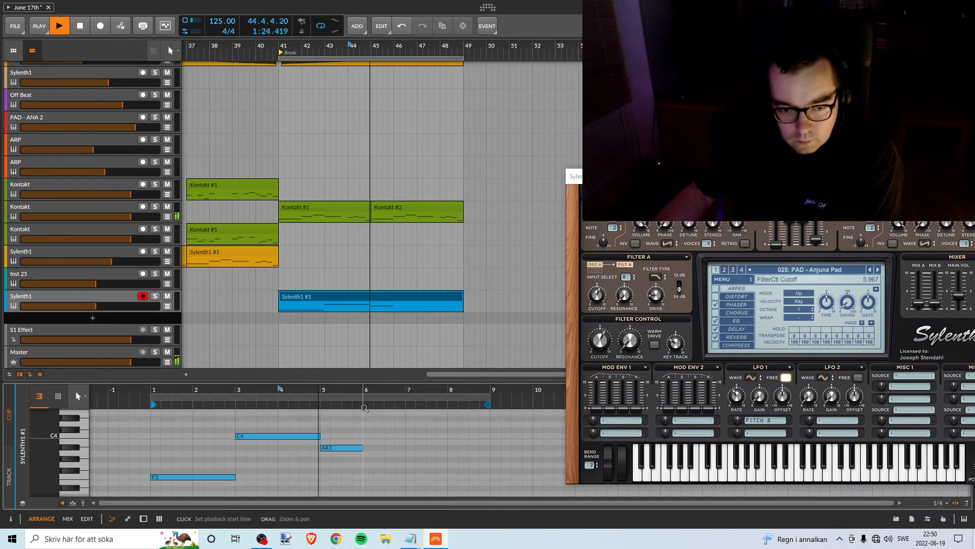
key("space")
key("space")
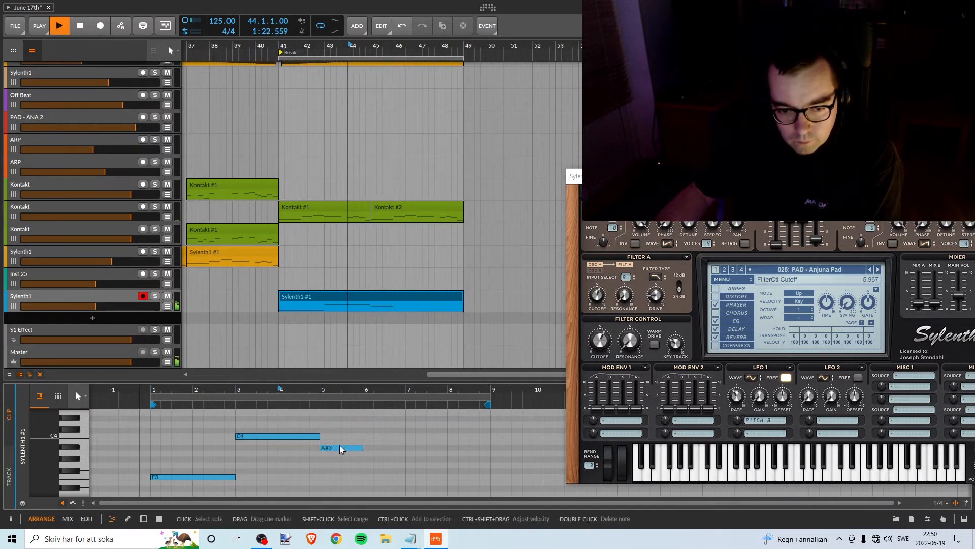
left_click(152, 390)
key("space")
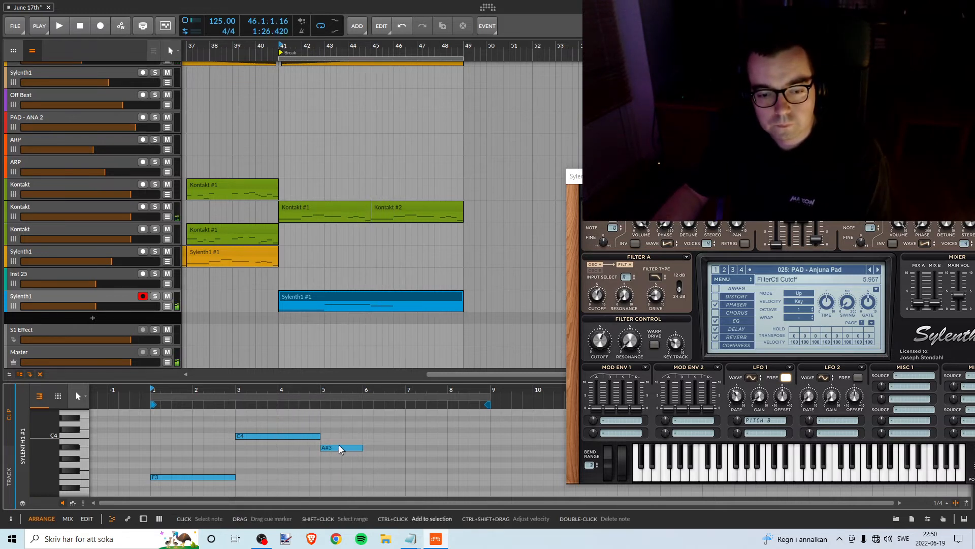
- Add a half-bar G3 note at bar 6 and a half-bar G#3 note directly after it, auditioning the line
left_click_drag(334, 449, 416, 462)
key("space")
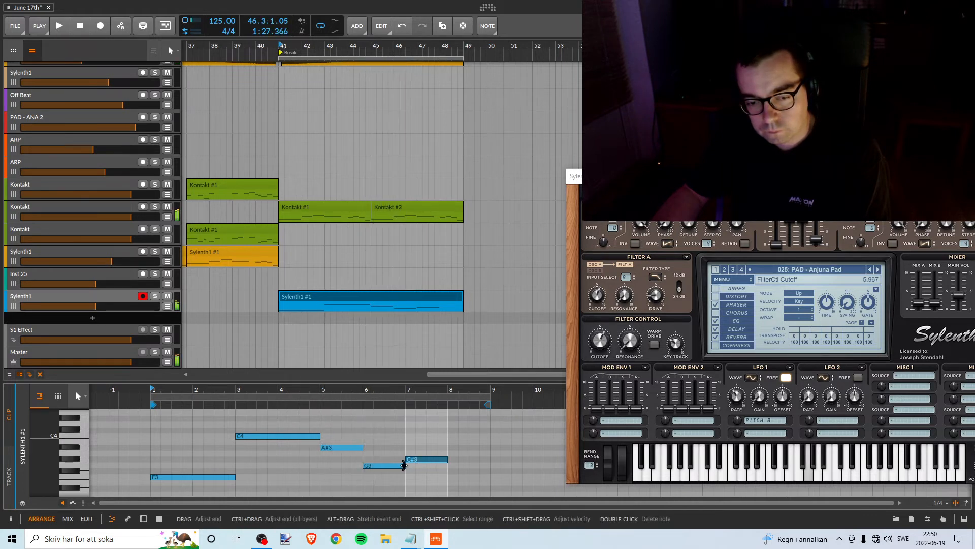
mouse_move(404, 466)
left_mouse_down()
mouse_move(383, 465)
mouse_move(401, 461)
left_mouse_up()
key("space")
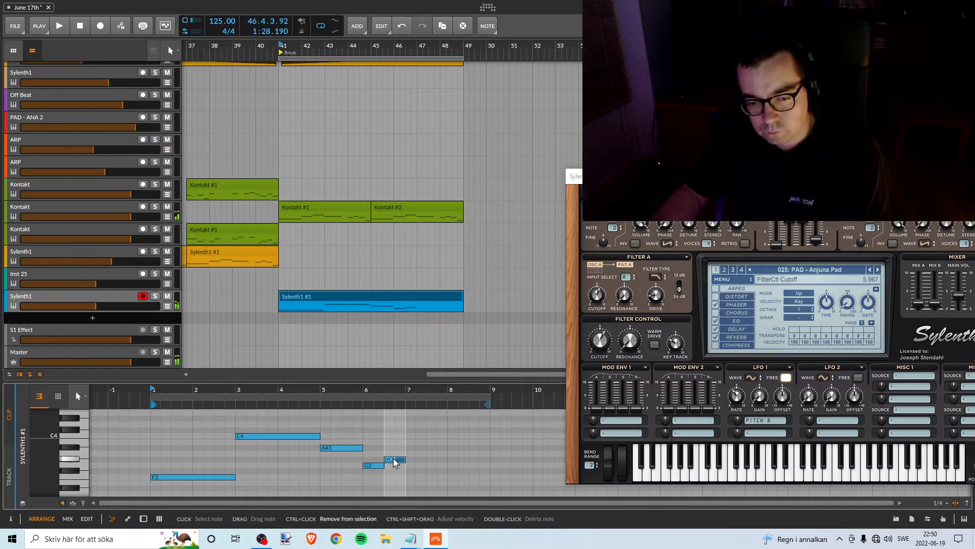
- Add an F3 note running from bar 7 to bar 9 in the pad clip and play the whole line
left_click_drag(394, 461, 474, 477)
key("Delete")
key("space")
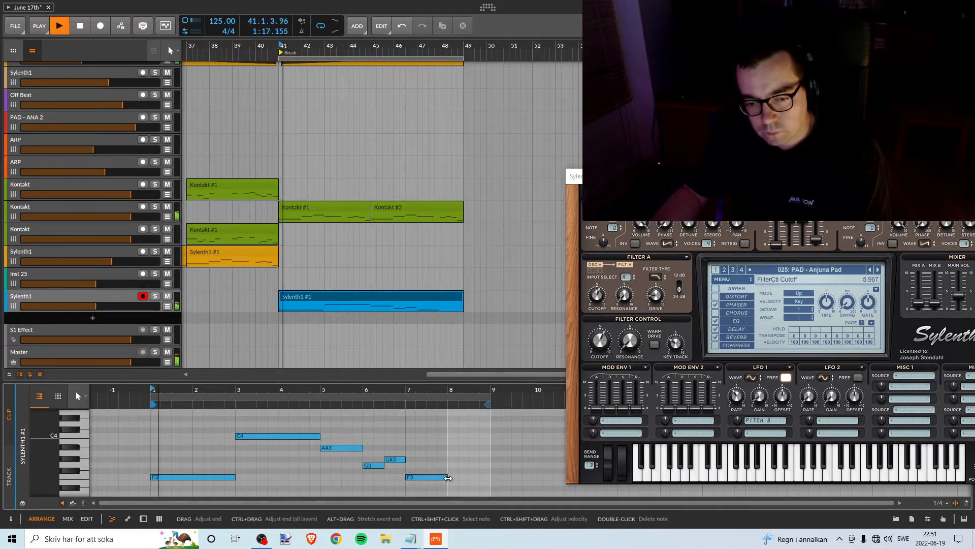
key("space")
key("space")
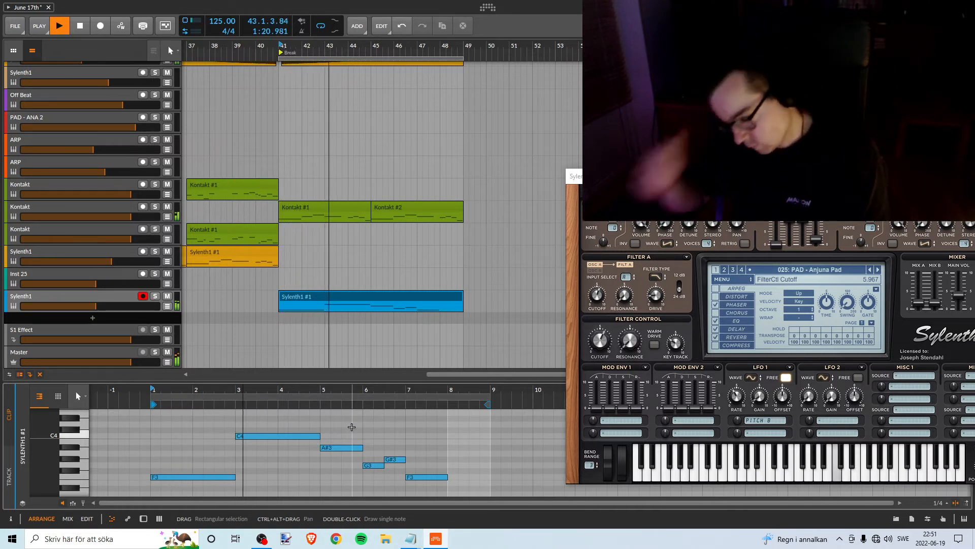
left_click_drag(423, 399, 392, 398)
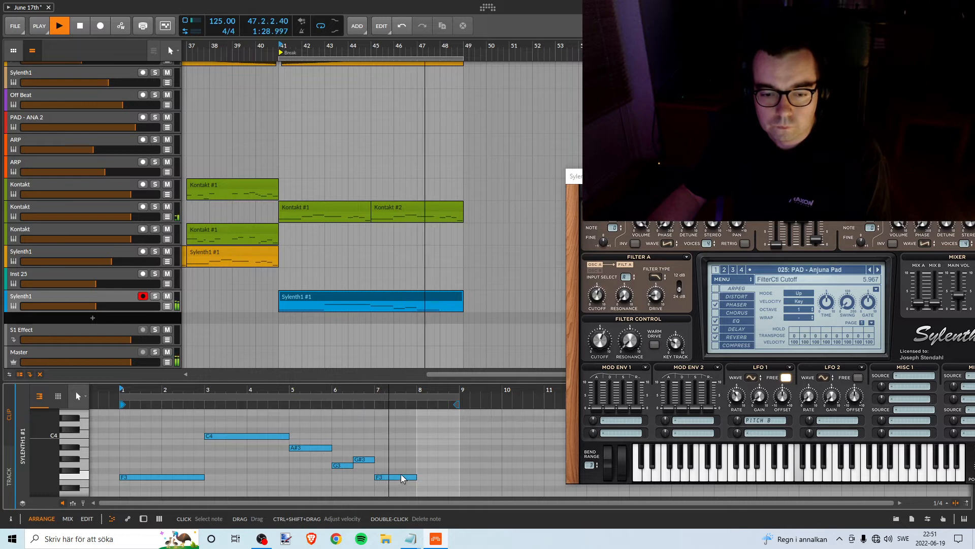
left_click_drag(416, 477, 456, 475)
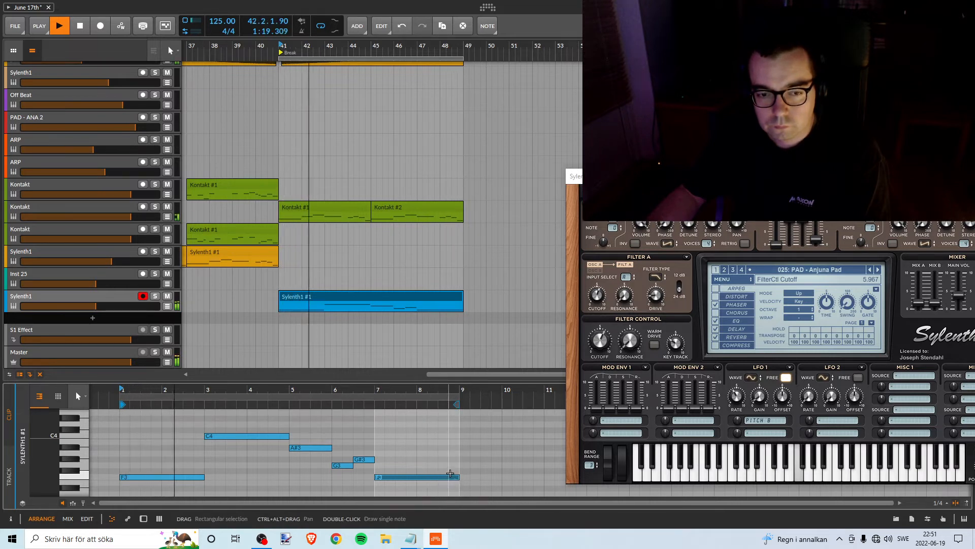
key("space")
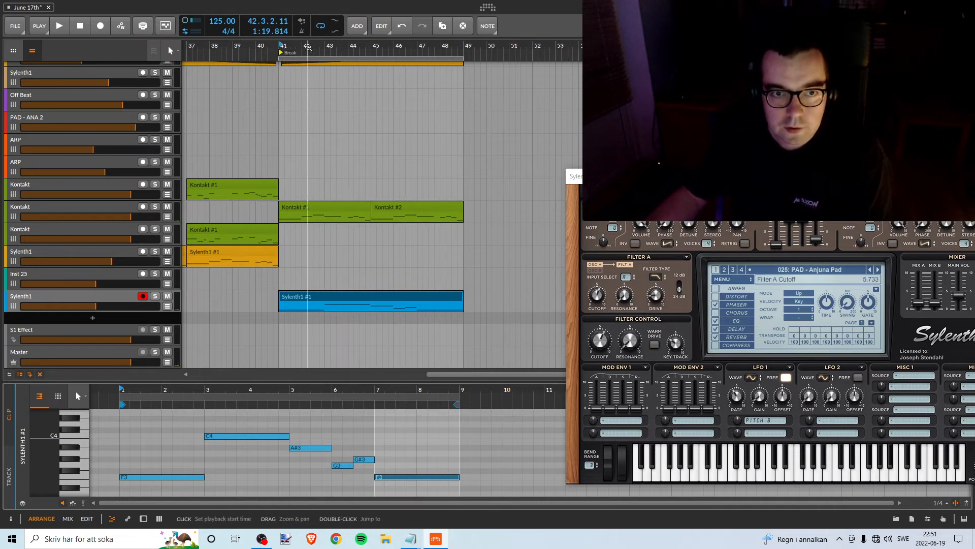
- Move the Kontakt #1 clips on the first and third Kontakt tracks from bar 37 to bar 41 and play the break
scroll(308, 47, "left", 2)
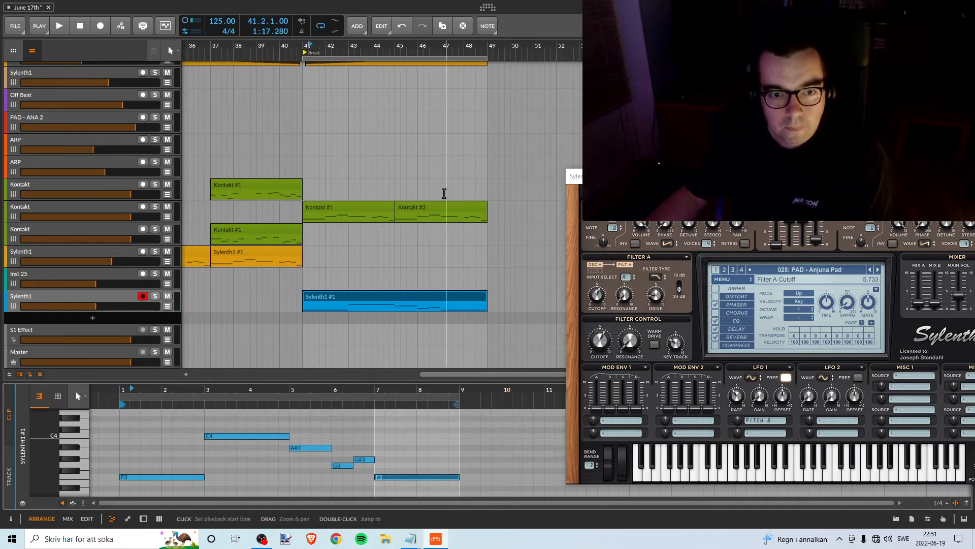
left_click_drag(267, 230, 355, 224)
left_click_drag(293, 184, 382, 185)
key("space")
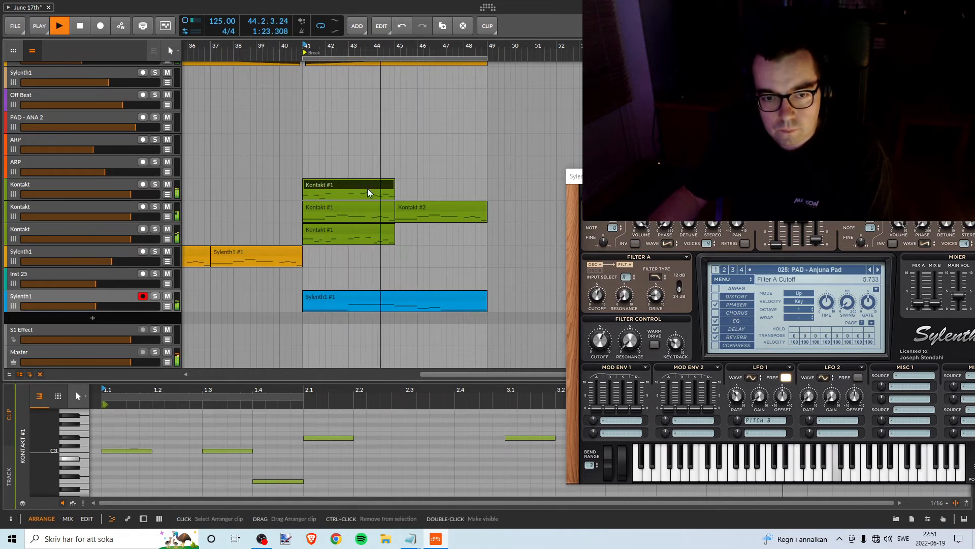
- Try placing the first and third Kontakt tracks' clips at bar 45, play the break, and undo the placement
left_click(372, 229, "shift")
left_click_drag(367, 182, 461, 191)
key("space")
key("space")
key("ctrl+z")
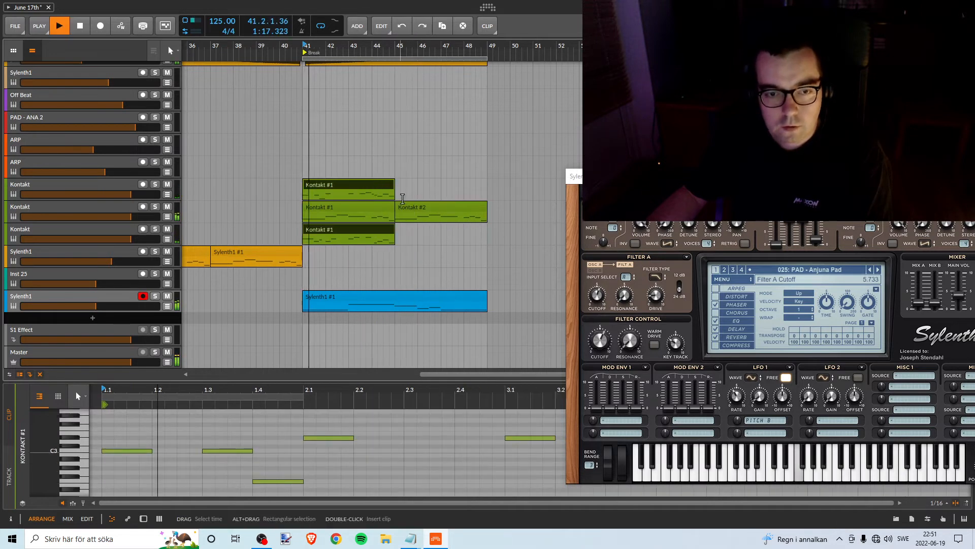
- Duplicate the first and third Kontakt tracks' Kontakt #1 clips to bar 45 and stop playback
key("ctrl+d")
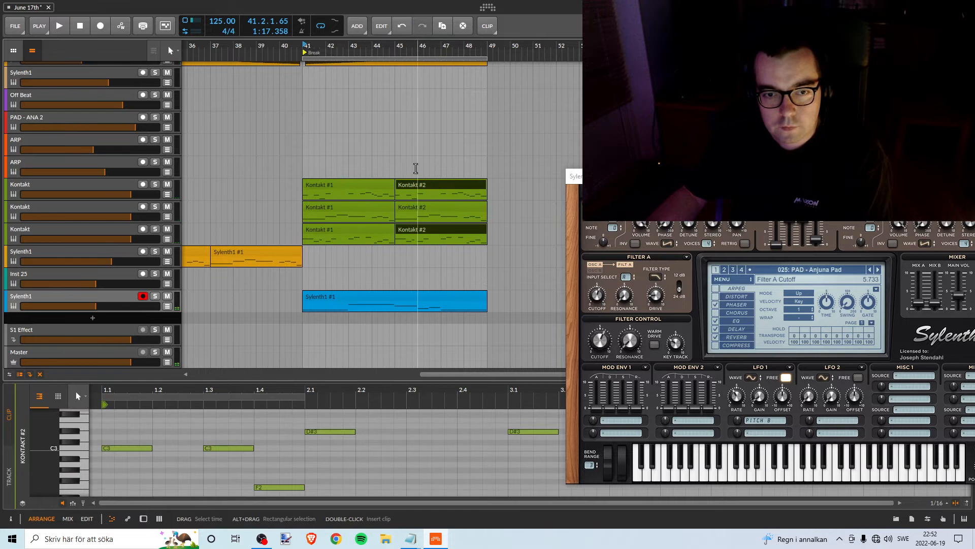
key("space")
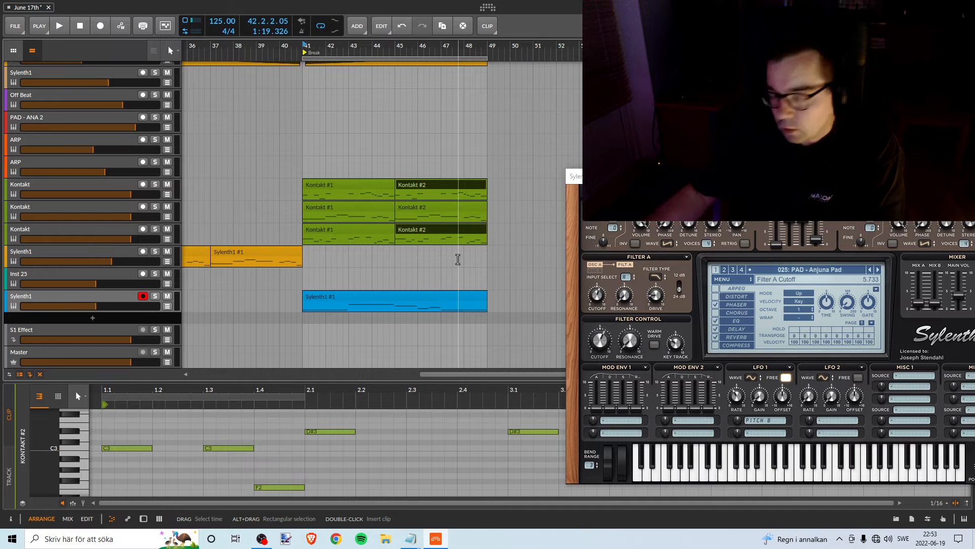
left_click_drag(314, 45, 322, 50)
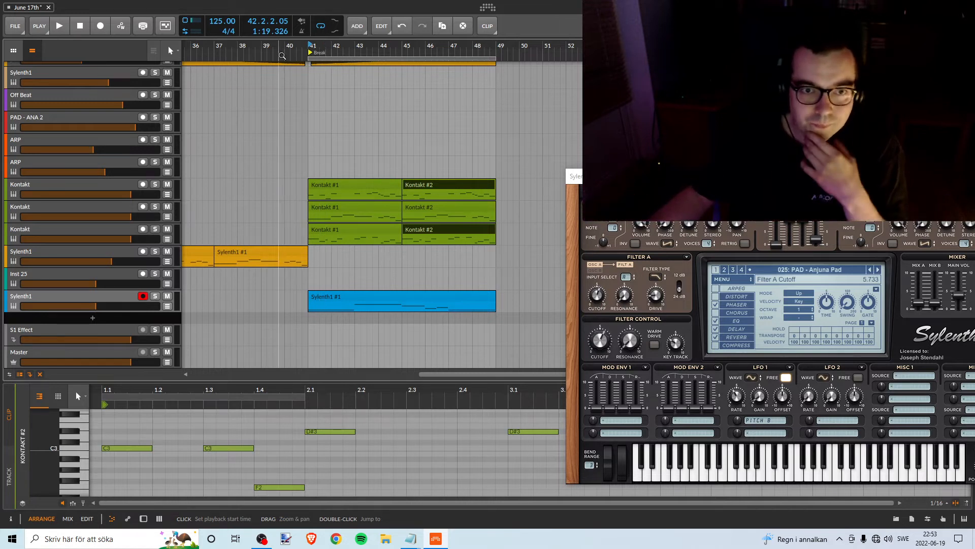
left_click_drag(287, 46, 307, 47)
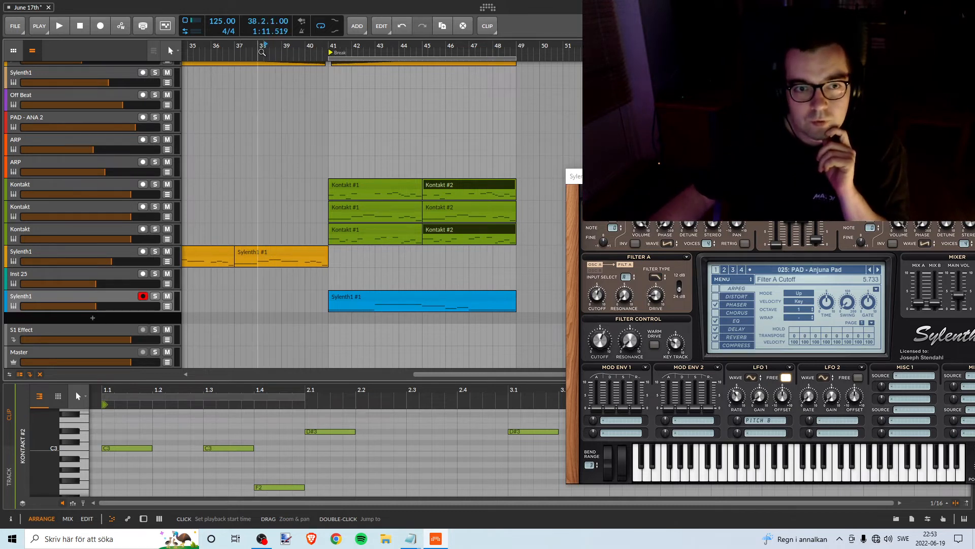
- Play the transition into the break from bar 38 and try the Sylenth1 pad's arpeggiator on and off
key("space")
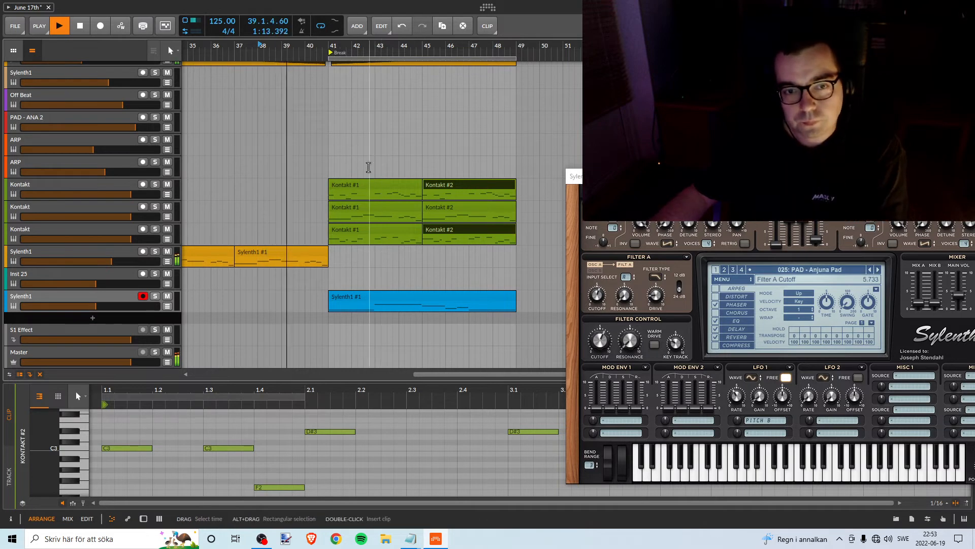
scroll(363, 169, "up", 5)
scroll(363, 169, "up", 2)
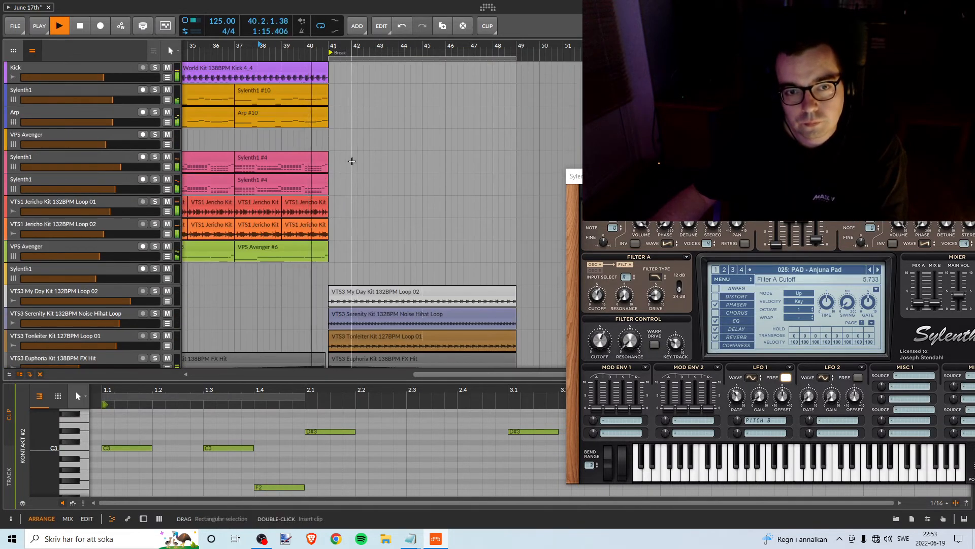
scroll(350, 159, "down", 4)
scroll(355, 164, "down", 3)
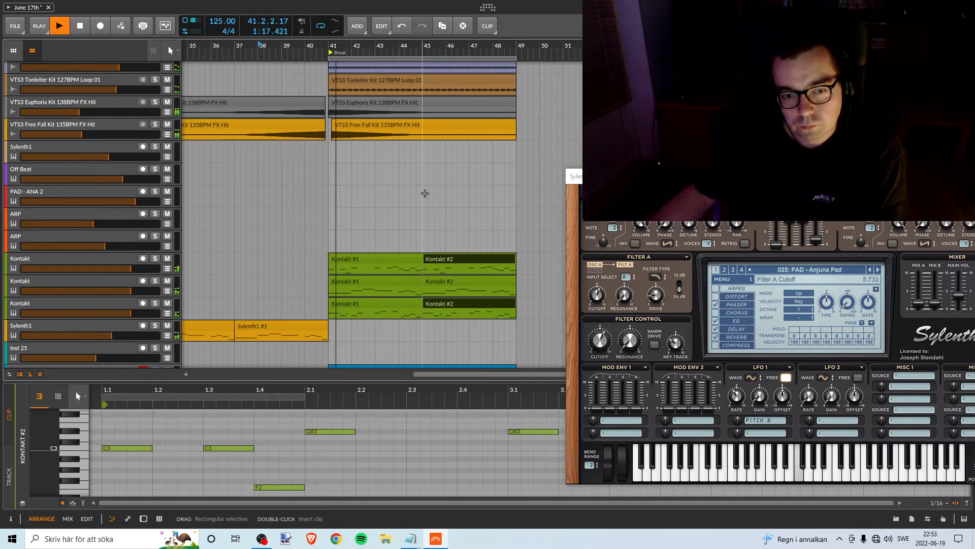
scroll(402, 228, "down", 1)
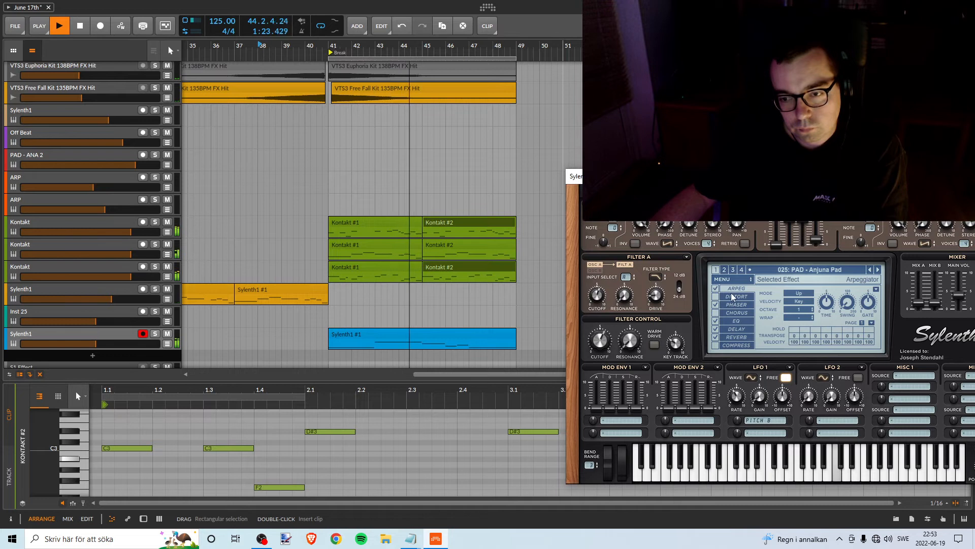
left_click(719, 289)
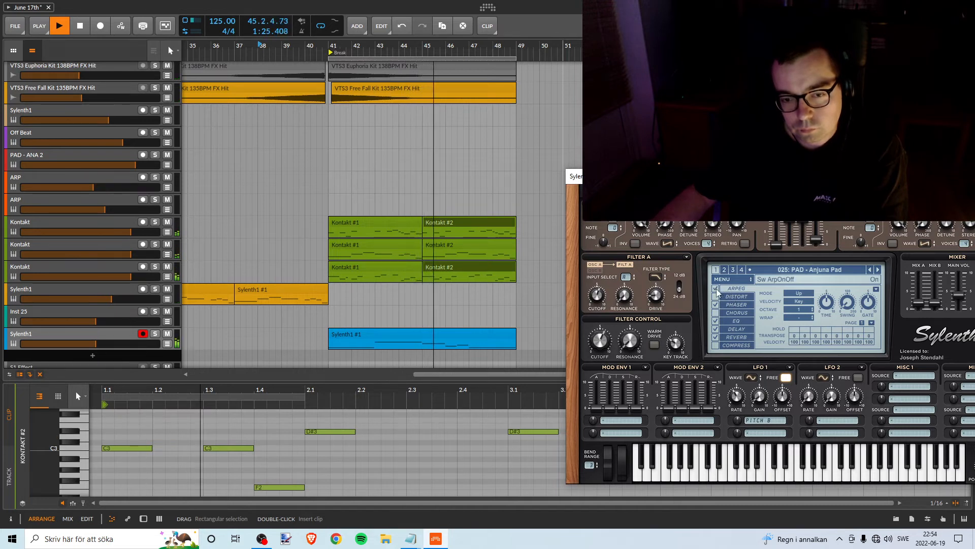
left_click(716, 288)
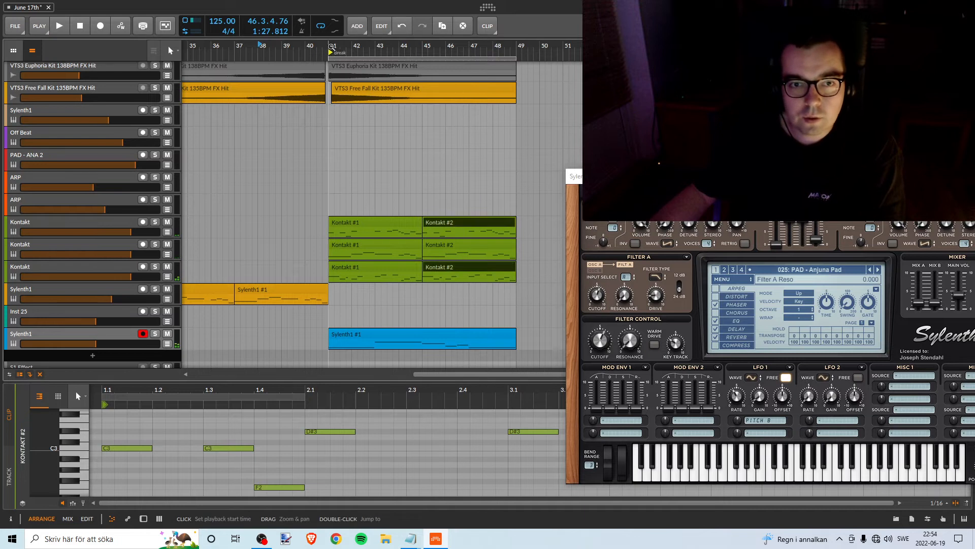
- Raise the Sylenth1 pad's main volume and adjust its filter control cutoff while the break plays from bar 41
key("space")
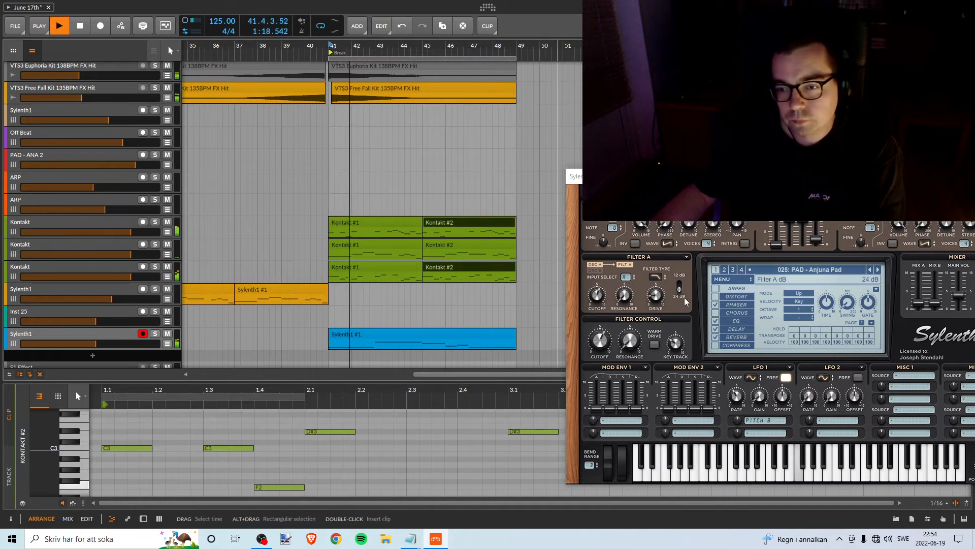
left_click_drag(772, 176, 717, 174)
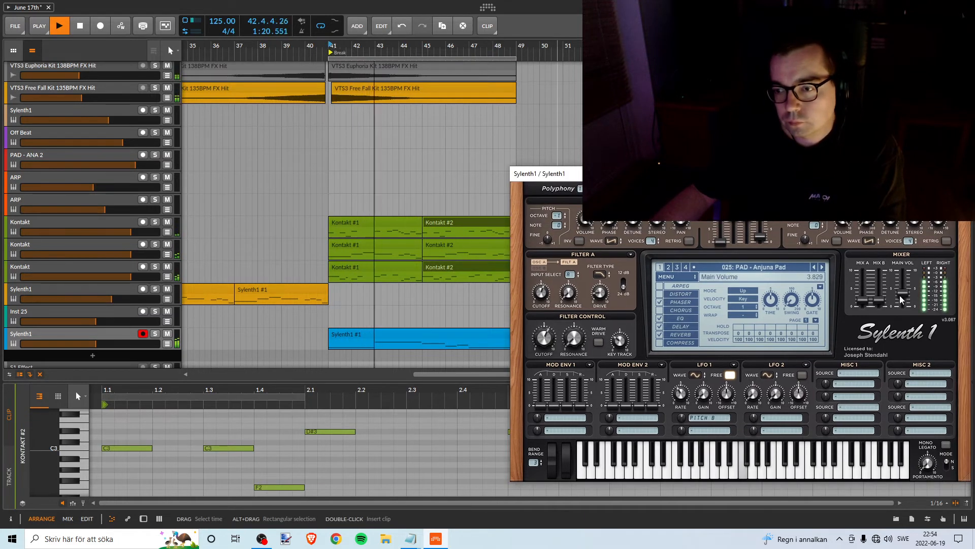
left_click_drag(900, 299, 906, 293)
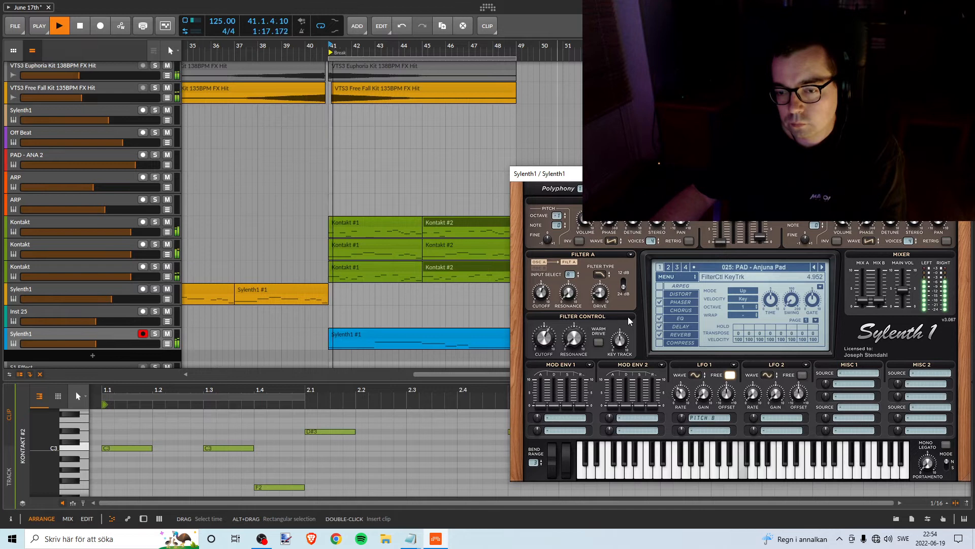
left_click_drag(628, 316, 638, 234)
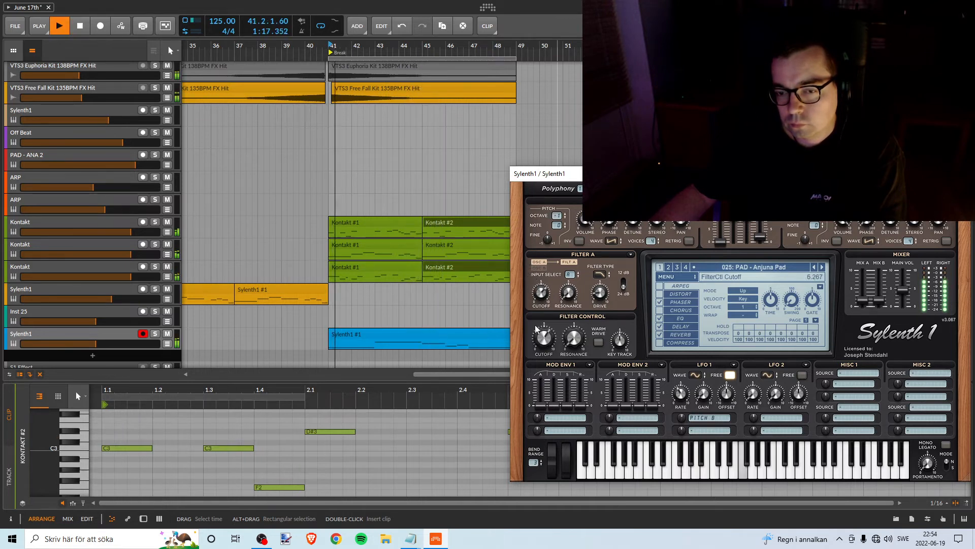
left_click_drag(529, 293, 561, 327)
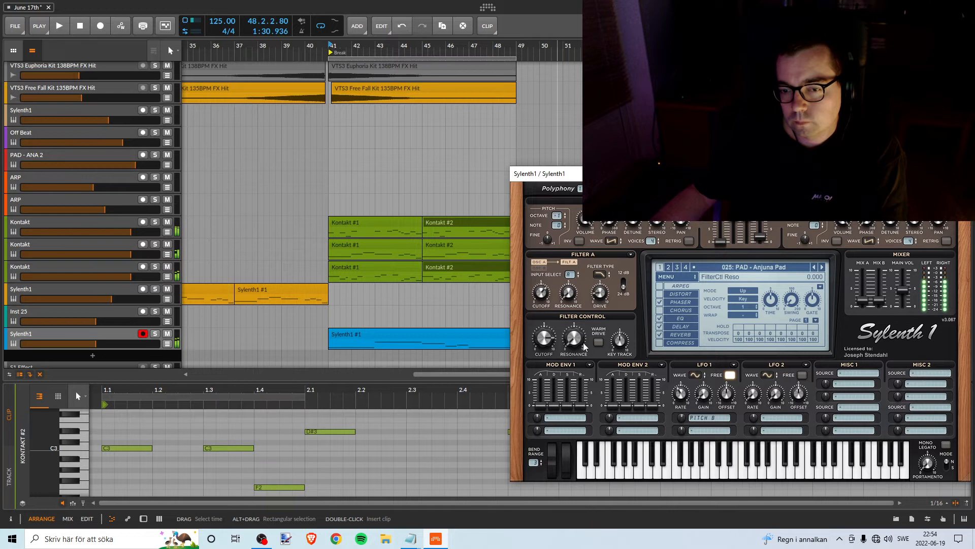
key("space")
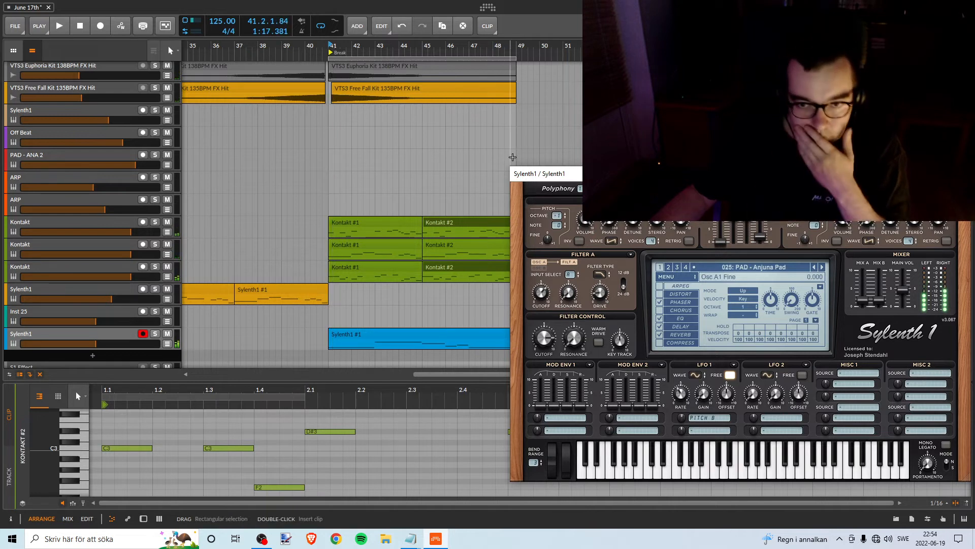
- Move the Sylenth1 window clear of the break clips and play the opening of the break from bar 41
left_click_drag(578, 174, 633, 171)
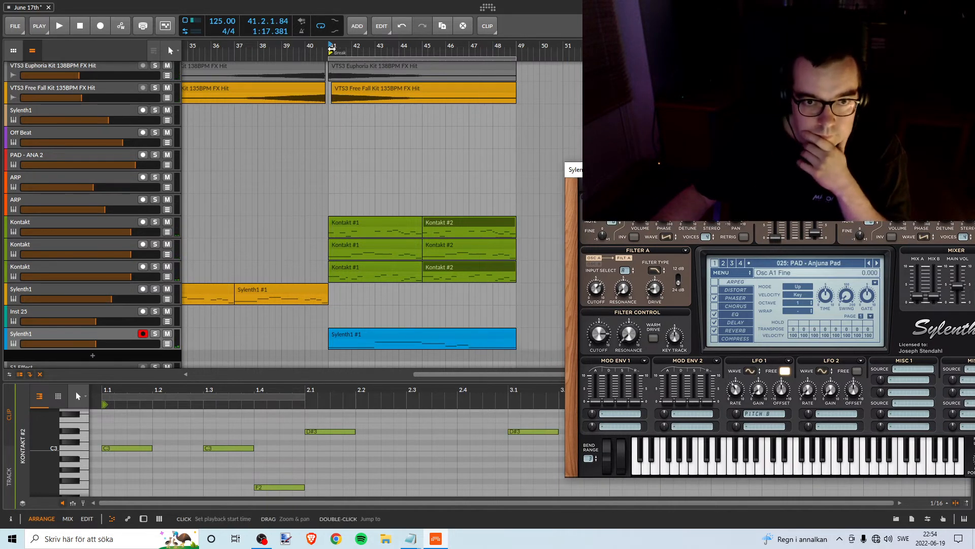
left_click(333, 49)
key("space")
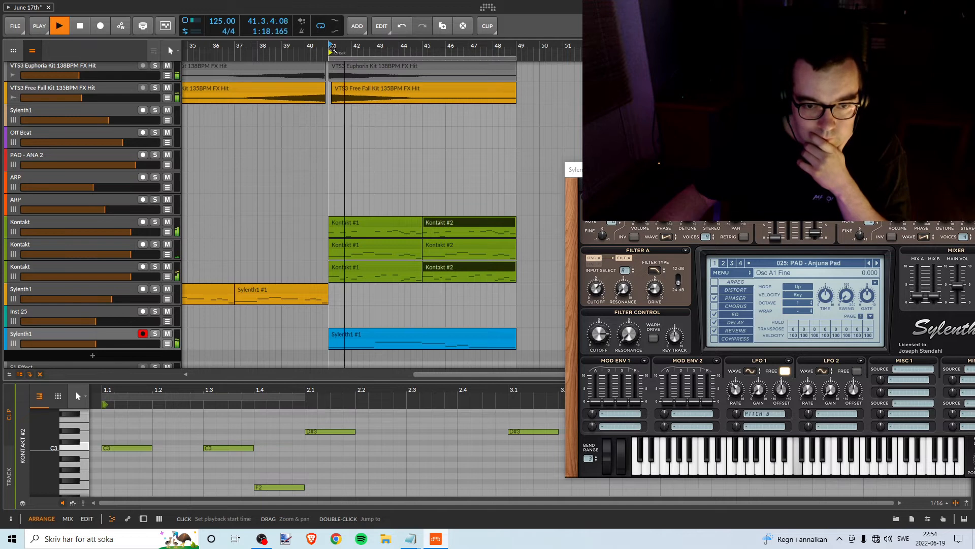
left_click(333, 52)
key("space")
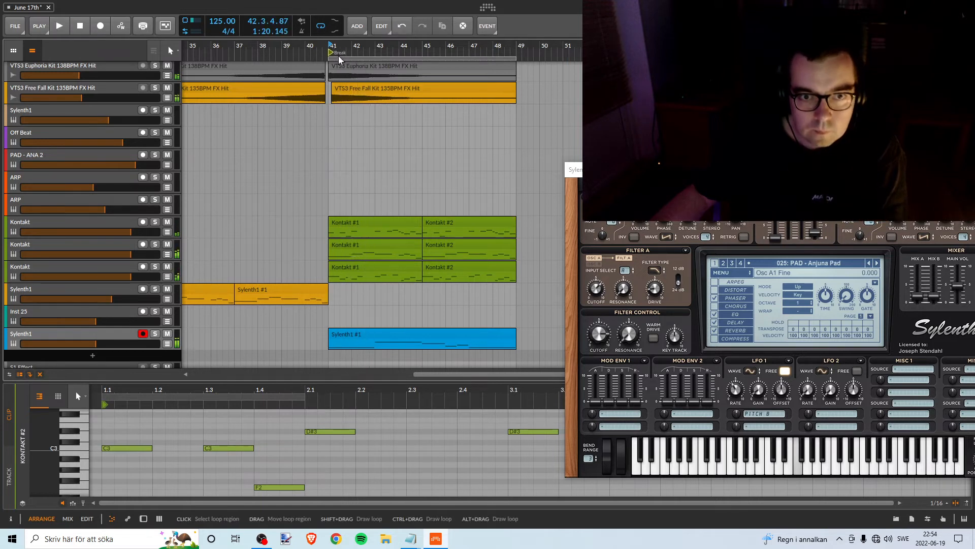
- Play the section from bar 33 and review which tracks carry clips across the whole arrangement
mouse_move(309, 49)
left_mouse_down()
mouse_move(362, 31)
mouse_move(368, 63)
left_mouse_up()
left_click(368, 48)
key("space")
scroll(405, 98, "up", 6)
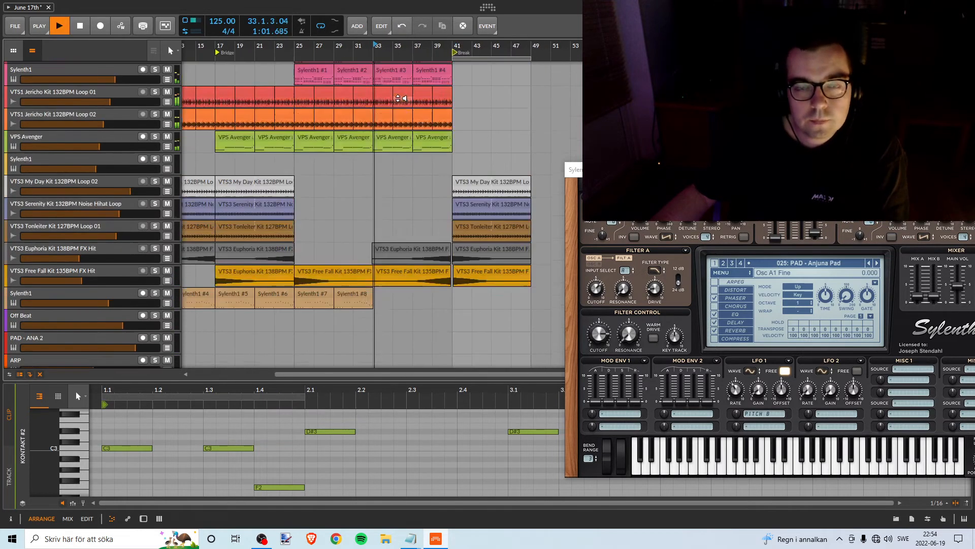
scroll(420, 100, "down", 7)
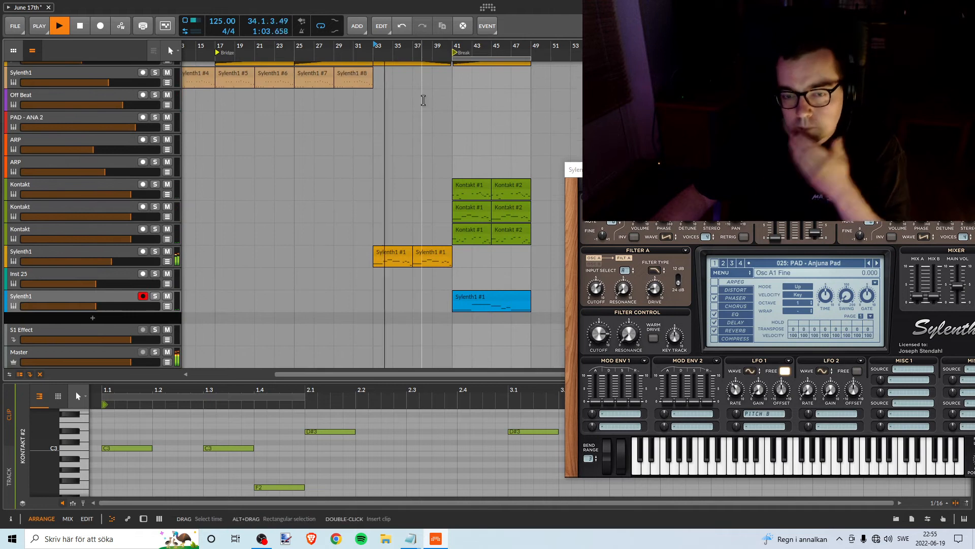
scroll(444, 116, "up", 5)
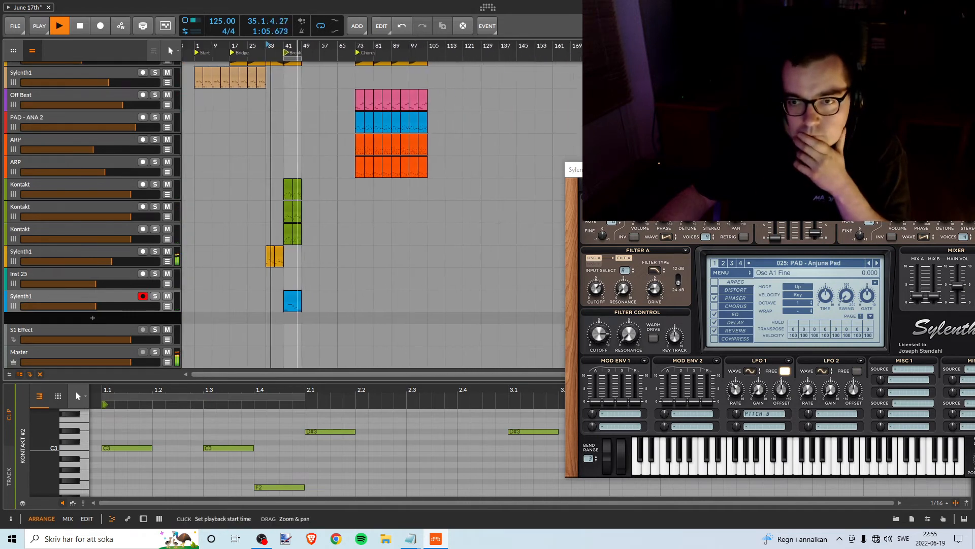
scroll(444, 116, "down", 4)
scroll(444, 116, "up", 2)
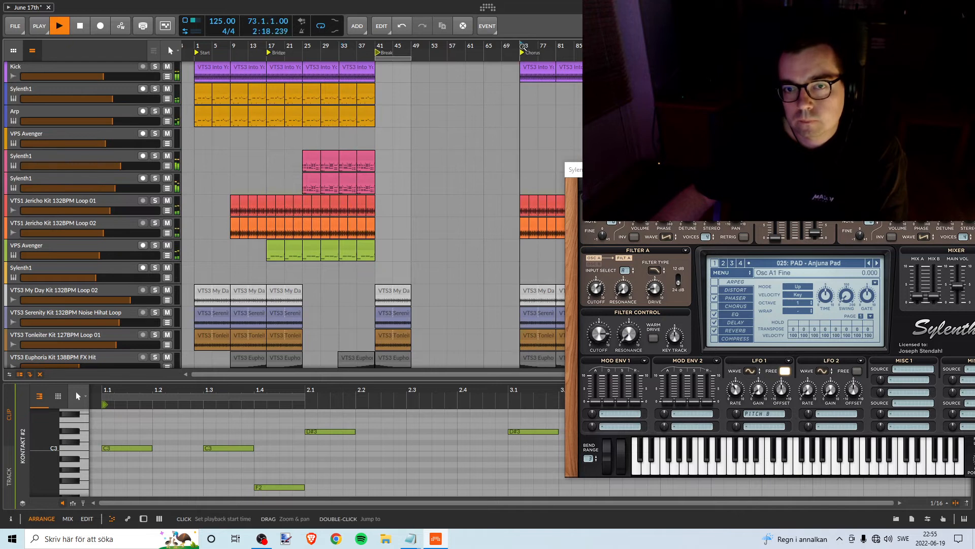
- Play the chorus from bar 73 and compare its track layers with those of the break
left_click_drag(535, 44, 419, 55)
scroll(421, 101, "down", 4)
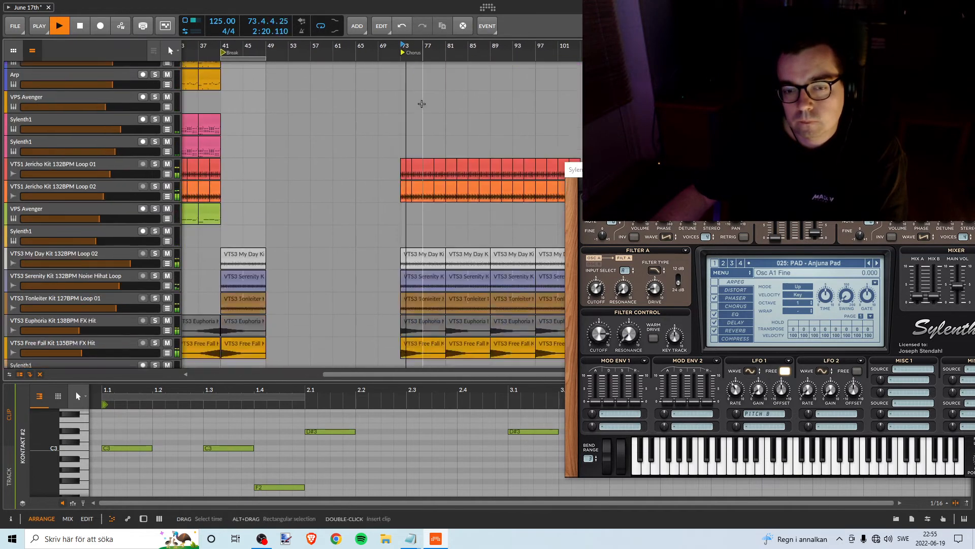
scroll(421, 102, "down", 3)
scroll(419, 99, "up", 7)
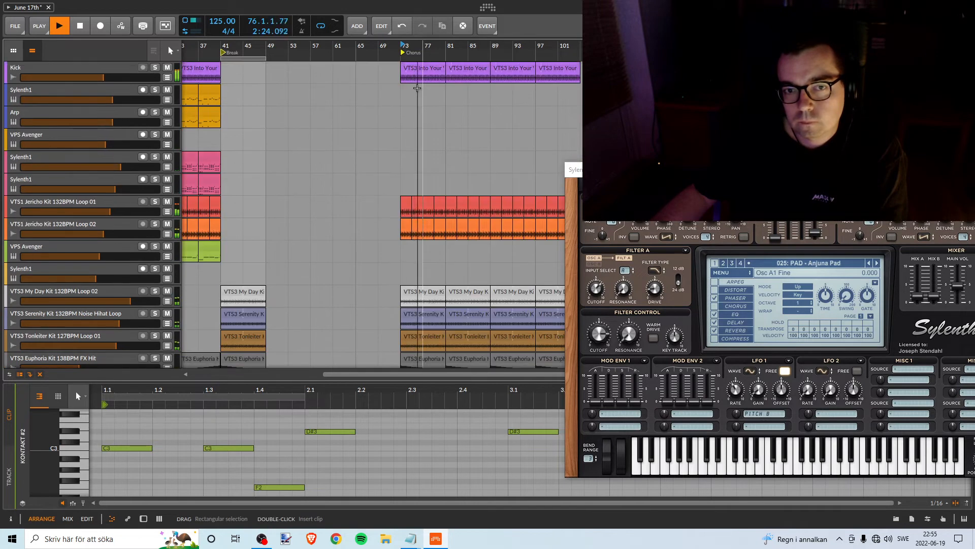
scroll(419, 84, "left", 5)
scroll(423, 76, "down", 2)
scroll(456, 66, "down", 4)
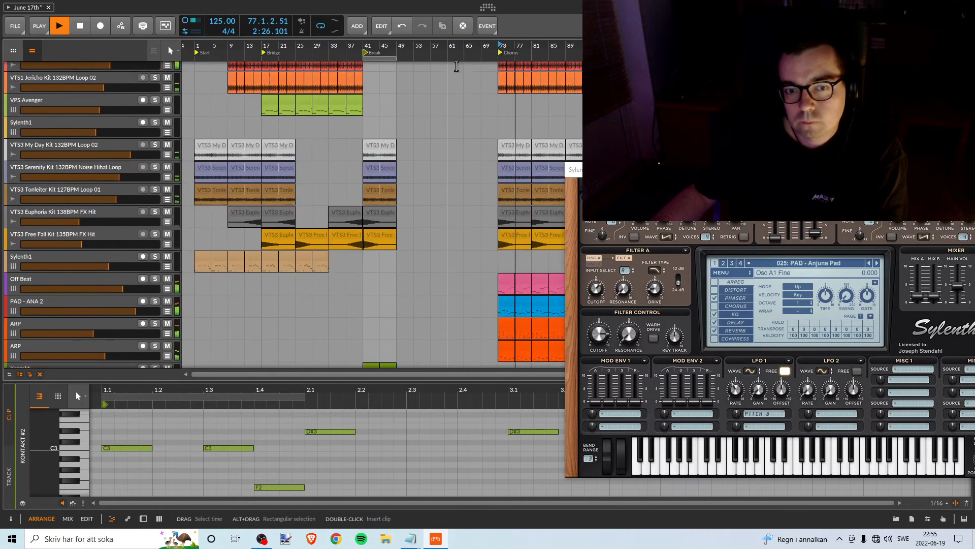
scroll(456, 66, "down", 3)
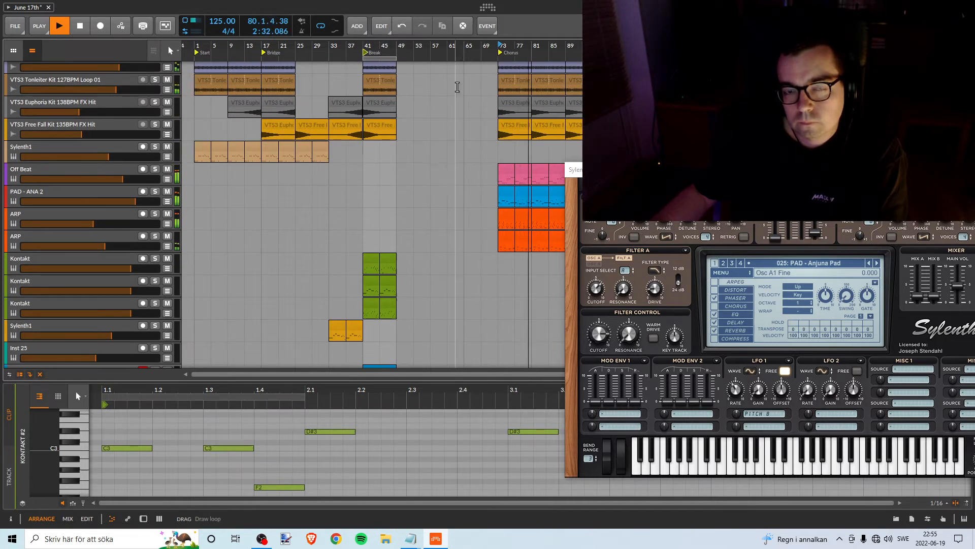
scroll(457, 88, "down", 3)
scroll(457, 89, "up", 10)
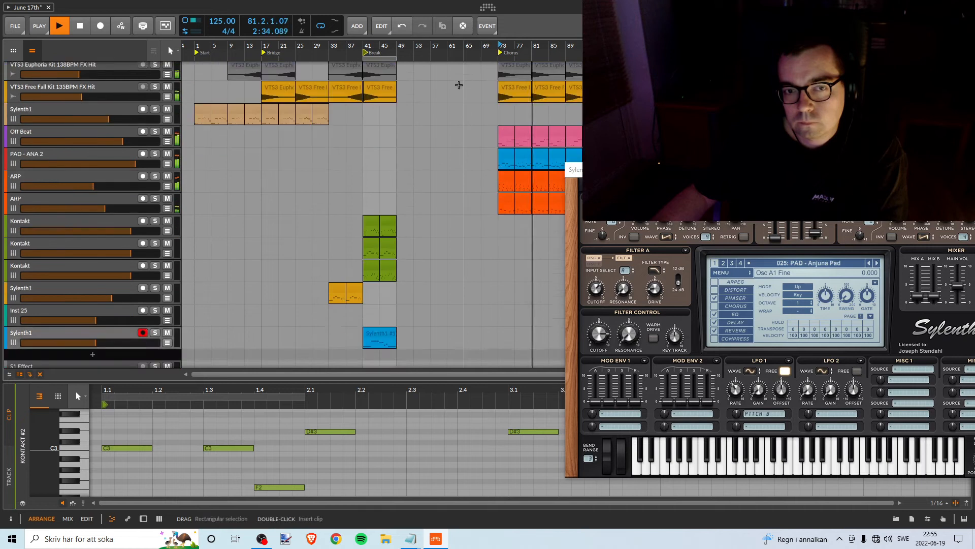
scroll(457, 84, "down", 6)
scroll(457, 84, "down", 3)
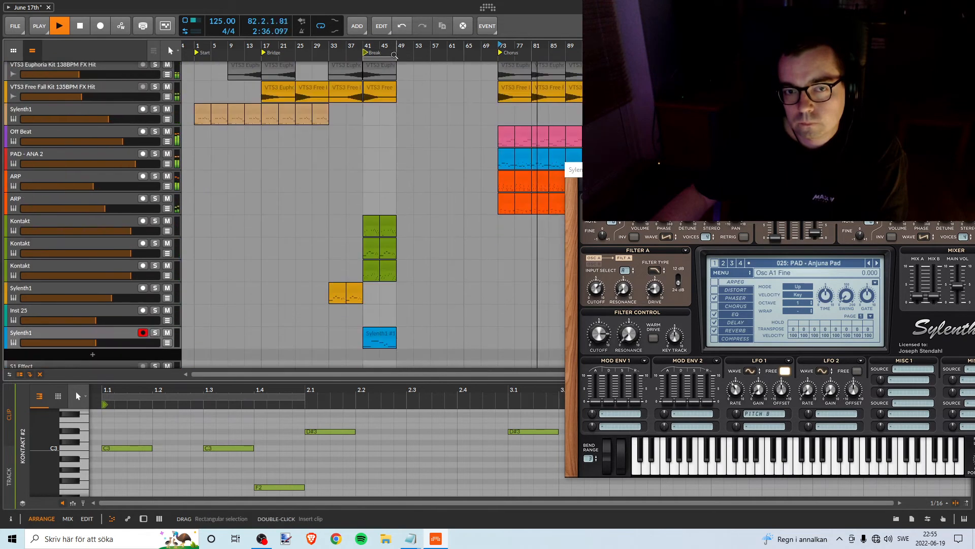
- Play from bar 37 into the break and examine the clips on all tracks around the transition
key("space")
left_click_drag(380, 46, 412, 49)
left_click(348, 47)
key("space")
key("space")
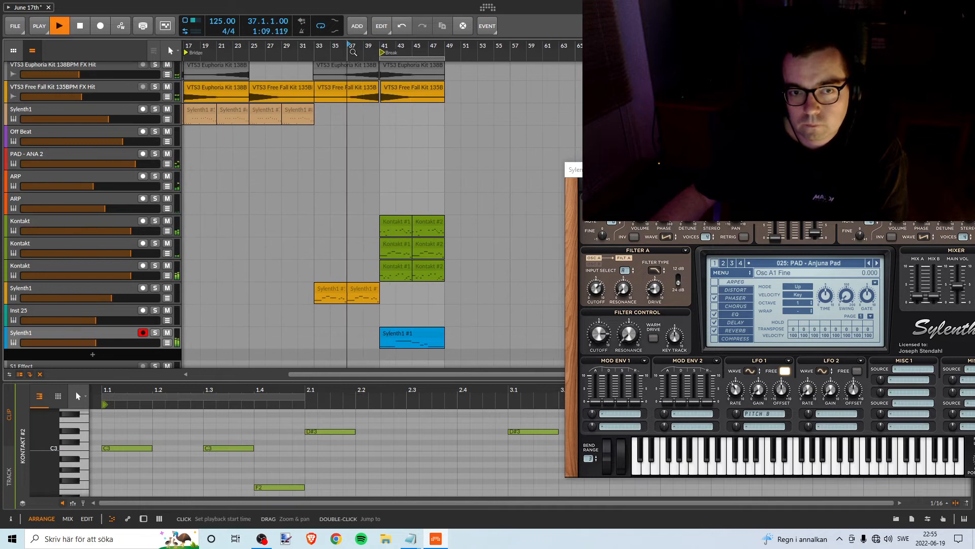
scroll(401, 93, "up", 2)
scroll(400, 91, "up", 11)
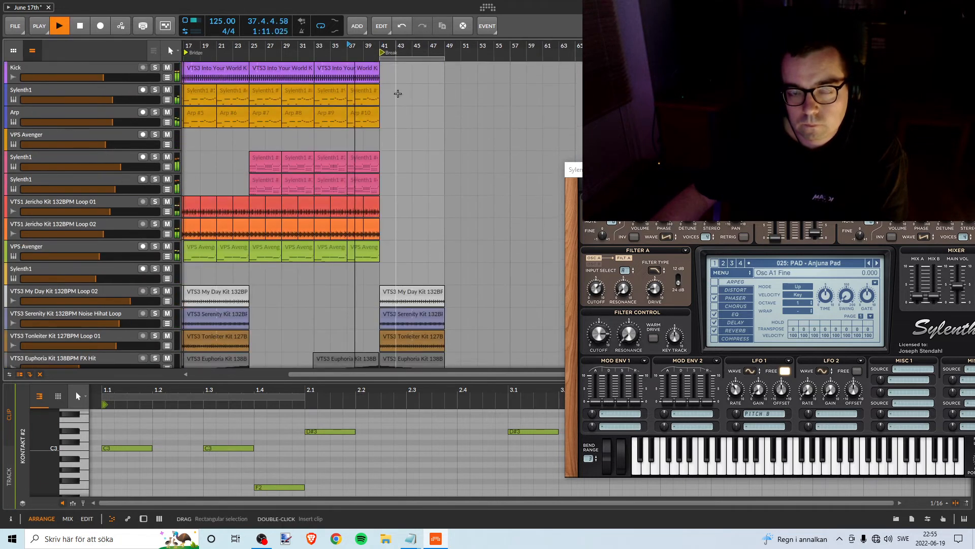
scroll(399, 95, "down", 8)
scroll(398, 95, "down", 5)
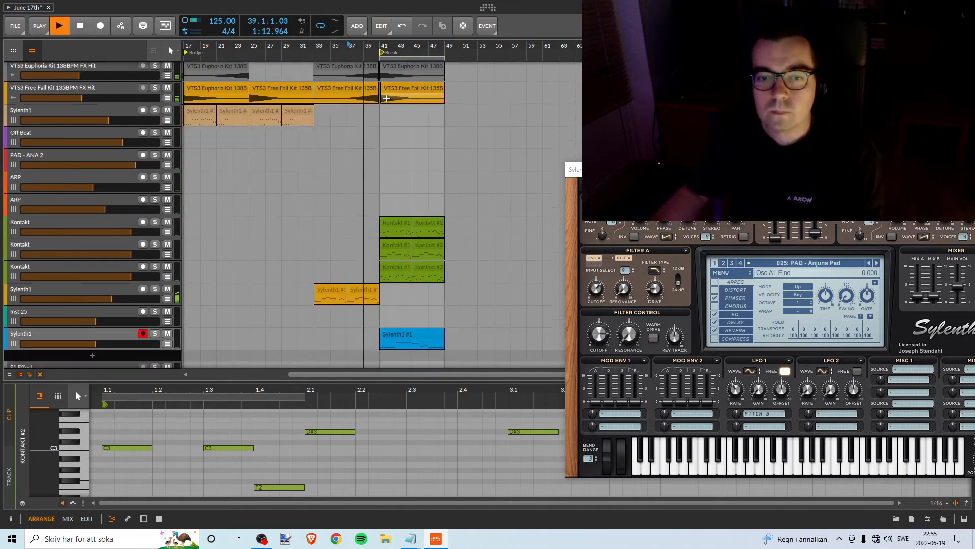
scroll(388, 144, "up", 6)
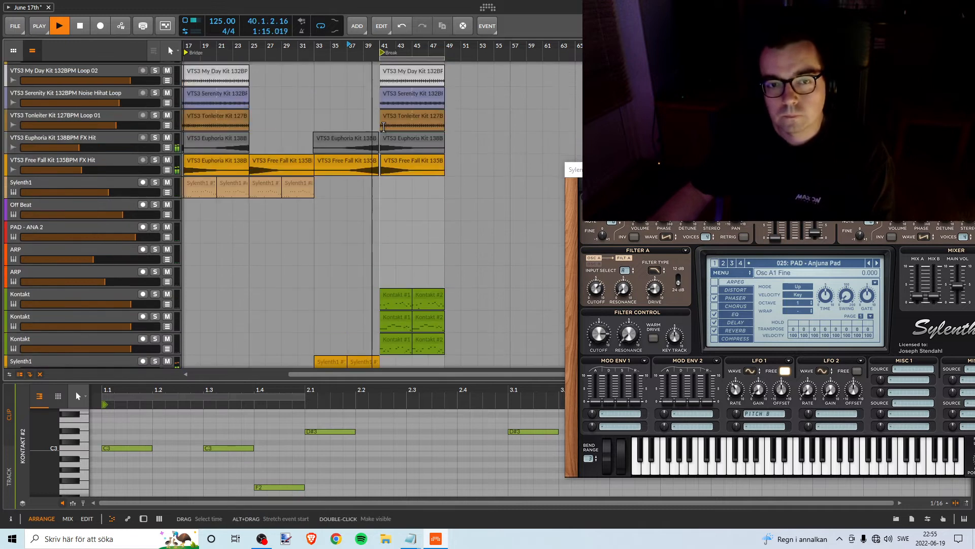
scroll(406, 145, "down", 4)
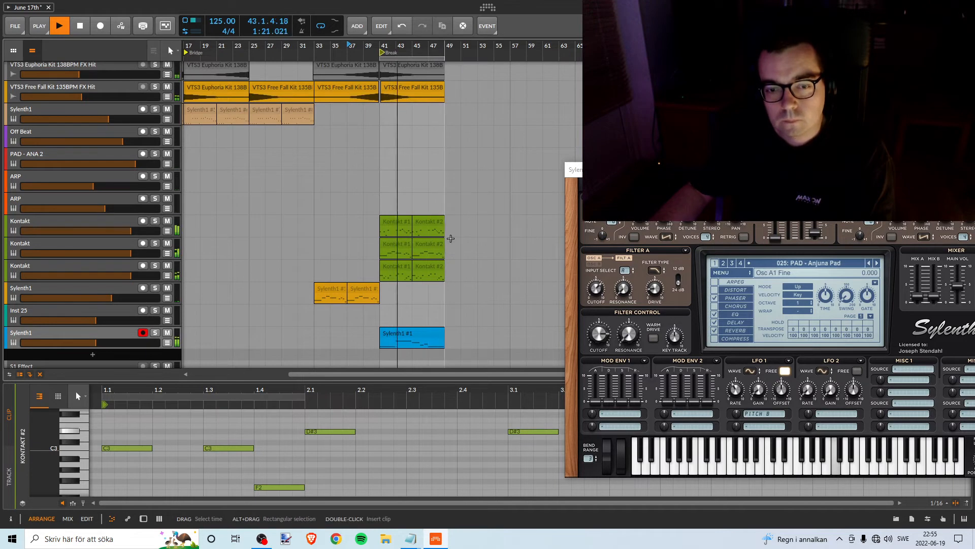
scroll(434, 237, "up", 4)
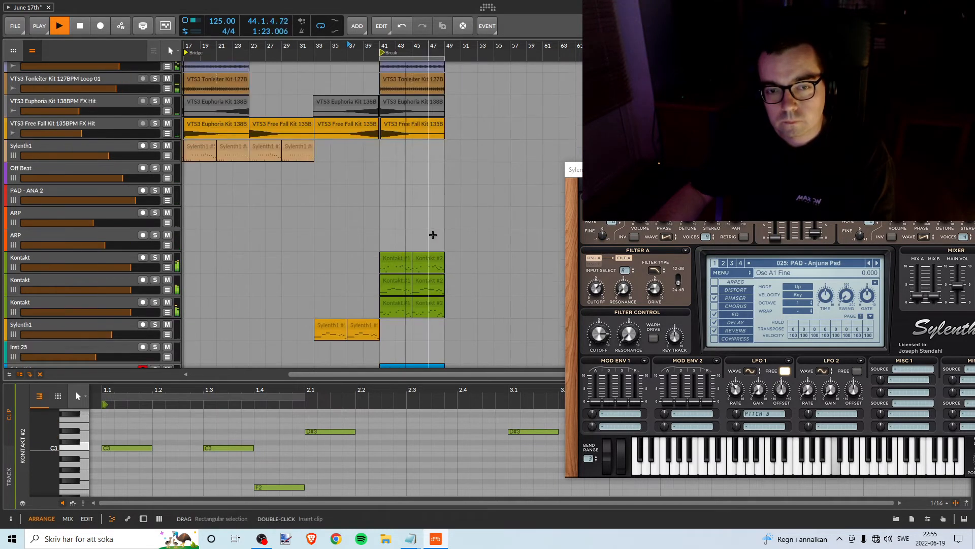
- Play the rest of the break to bar 48 and compare its tracks with the clips in the preceding bridge
scroll(430, 235, "down", 4)
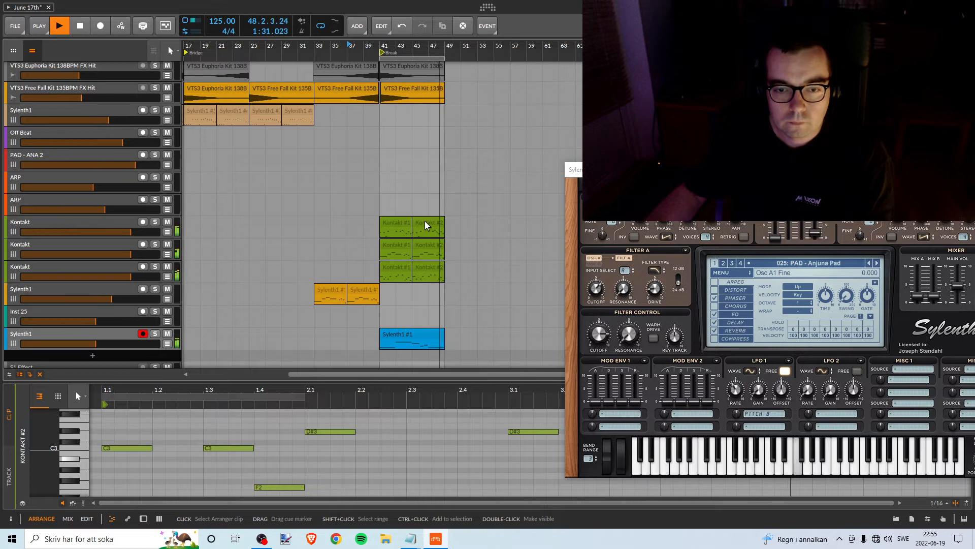
key("space")
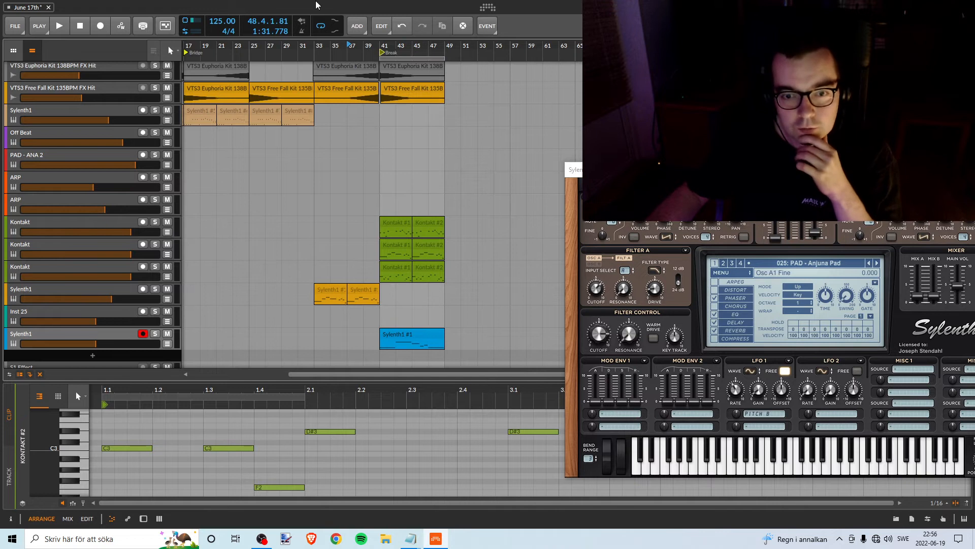
left_click_drag(462, 47, 410, 26)
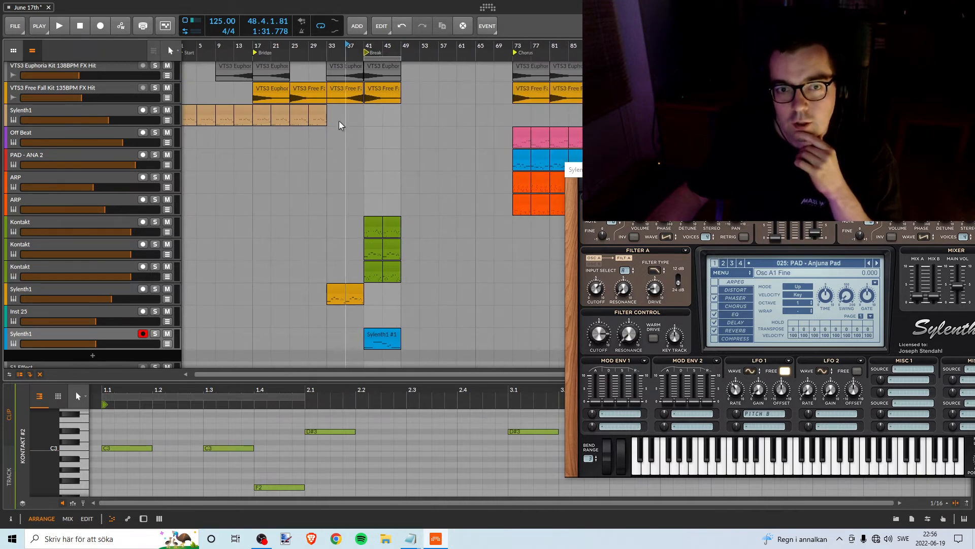
scroll(345, 109, "up", 5)
scroll(347, 104, "up", 2)
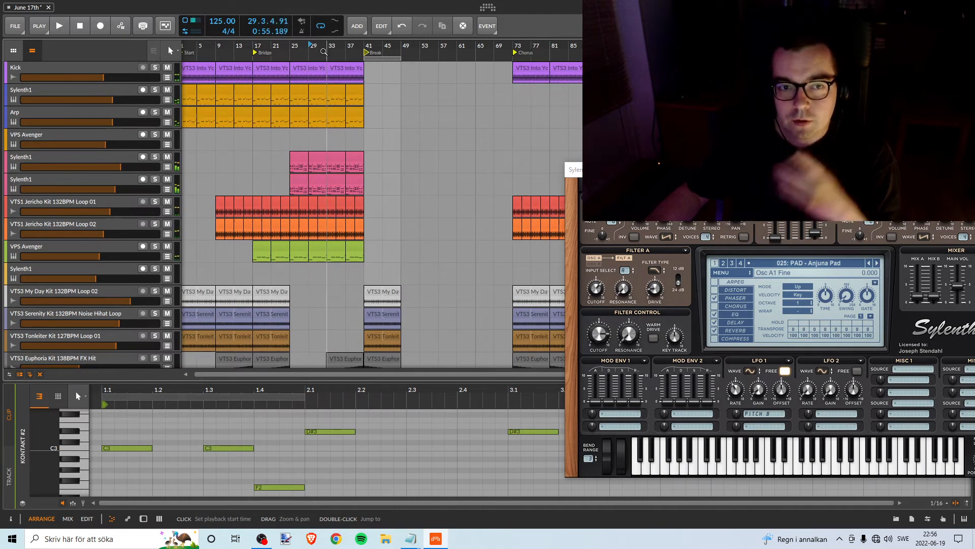
left_click_drag(308, 48, 338, 55)
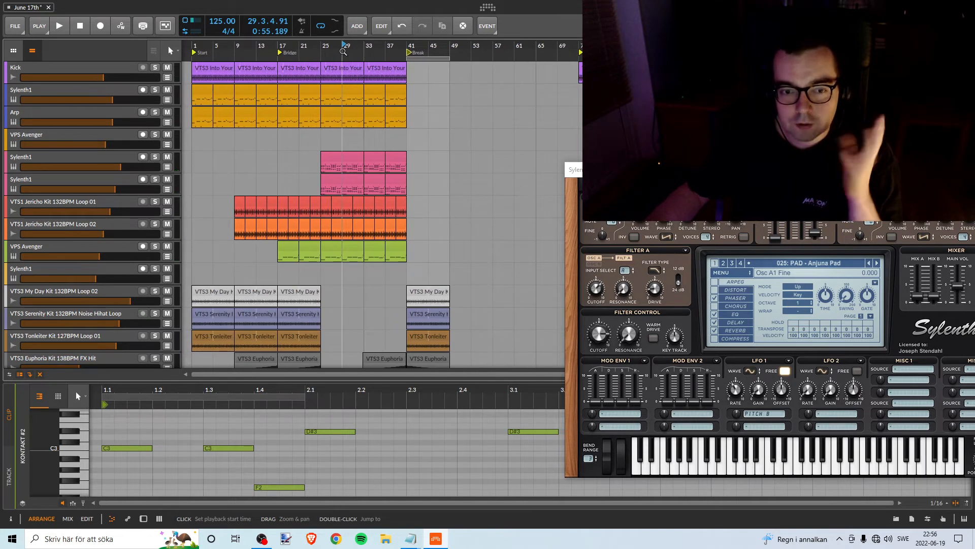
left_click_drag(423, 46, 346, 47)
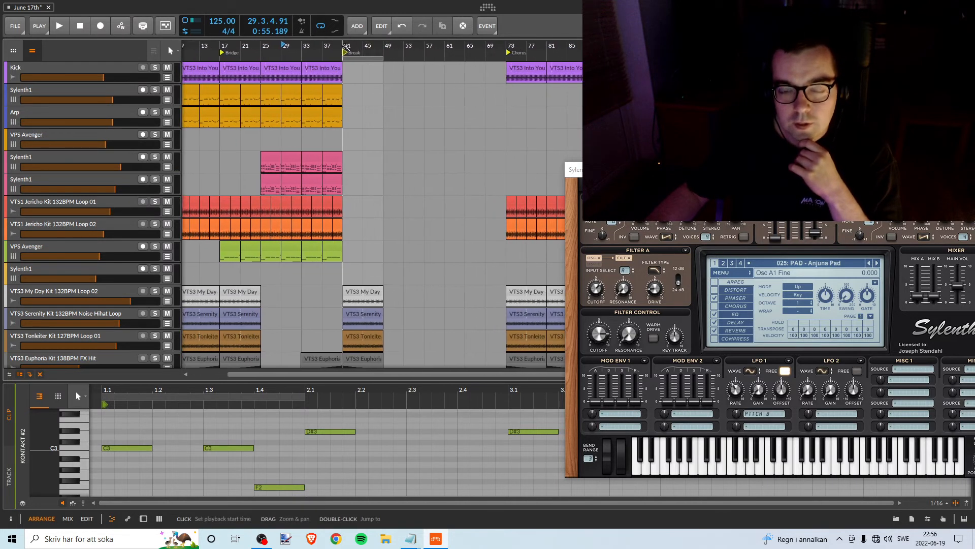
- Play the opening of the break from bar 41 and examine all tracks across the gap before the chorus
key("space")
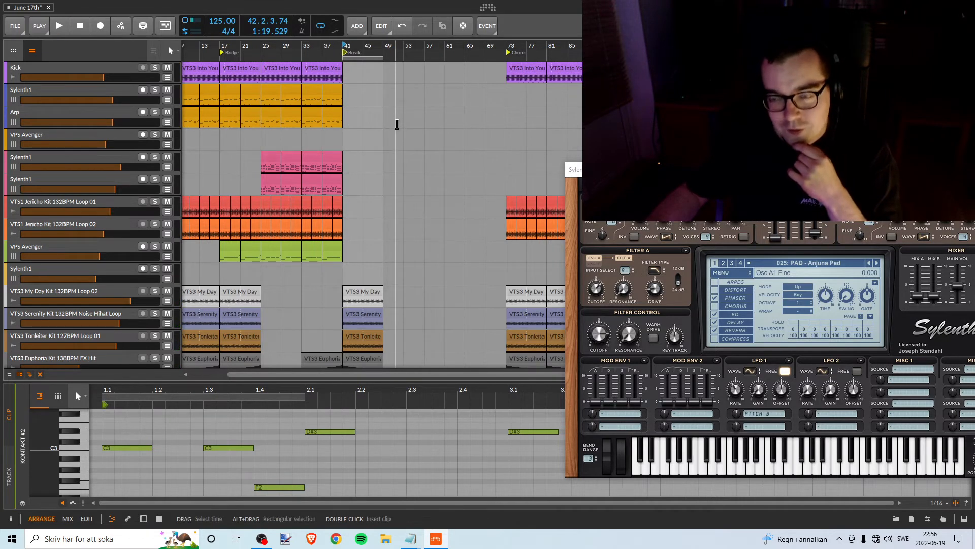
scroll(398, 137, "down", 10)
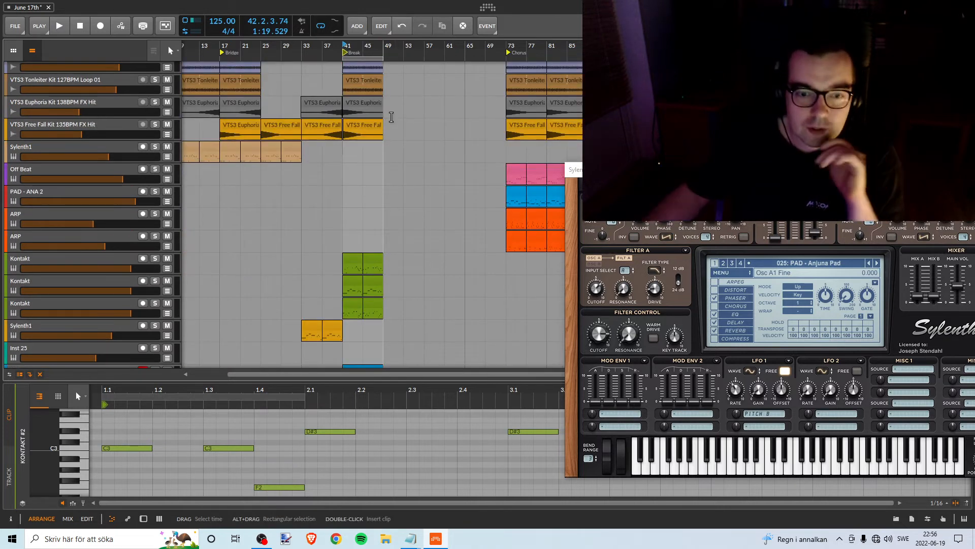
scroll(418, 183, "down", 3)
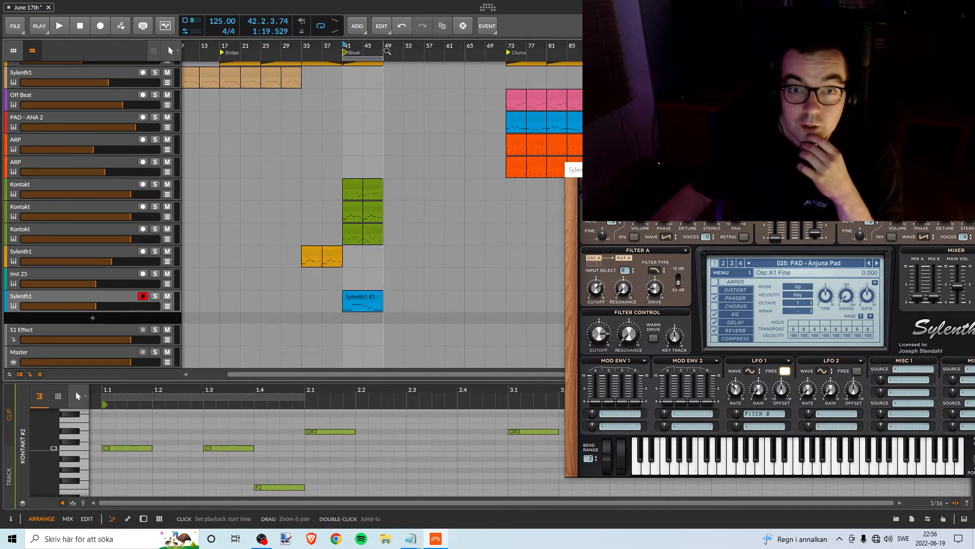
mouse_move(383, 45)
left_mouse_down()
mouse_move(298, 50)
mouse_move(305, 47)
left_mouse_up()
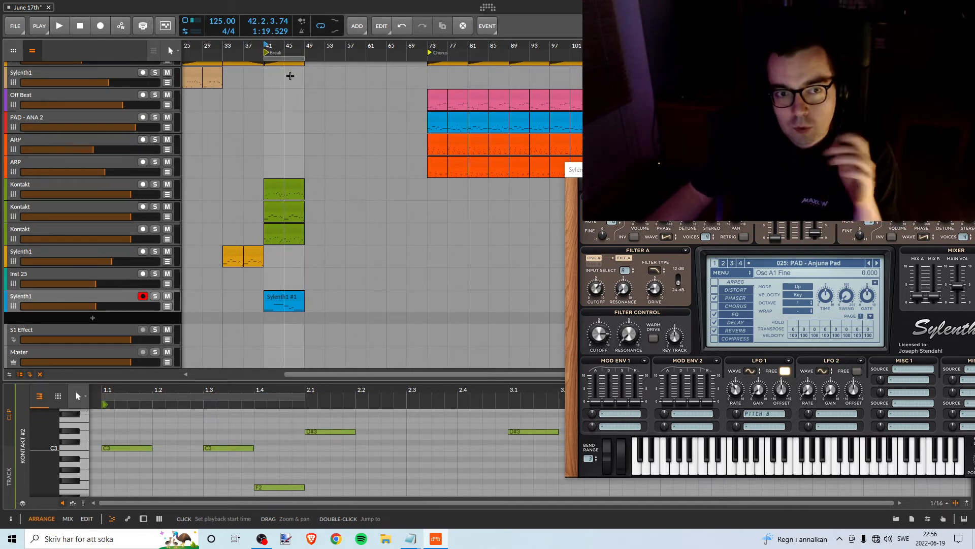
scroll(290, 76, "up", 5)
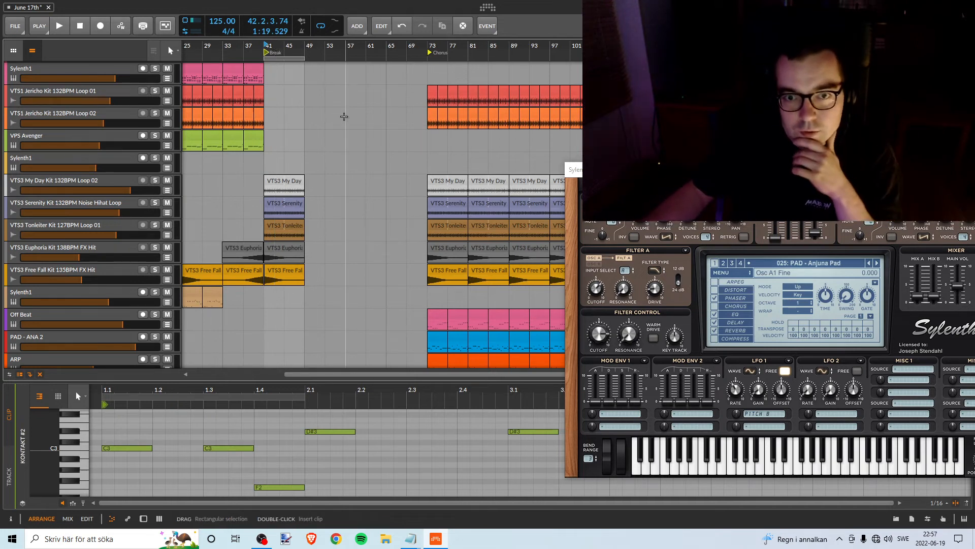
scroll(345, 148, "down", 5)
scroll(349, 147, "up", 8)
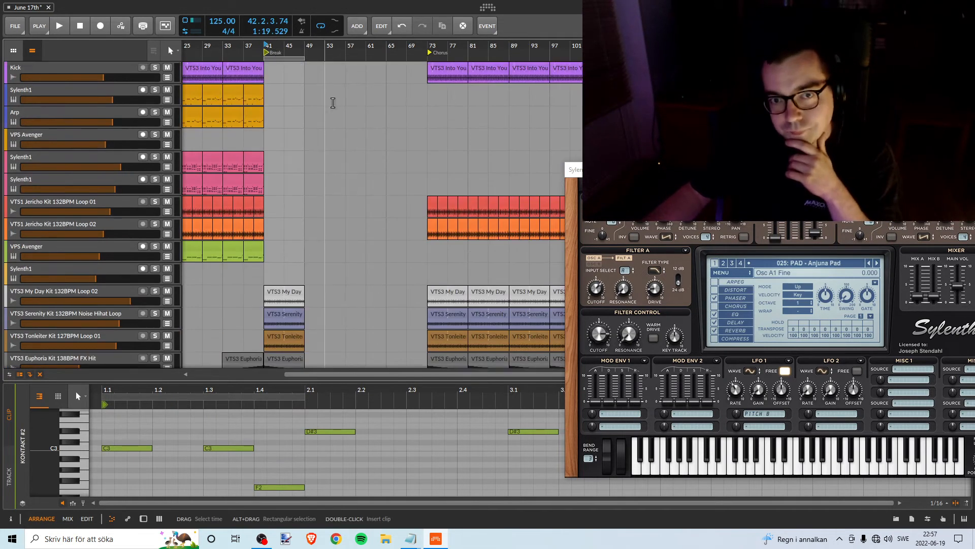
scroll(297, 149, "down", 8)
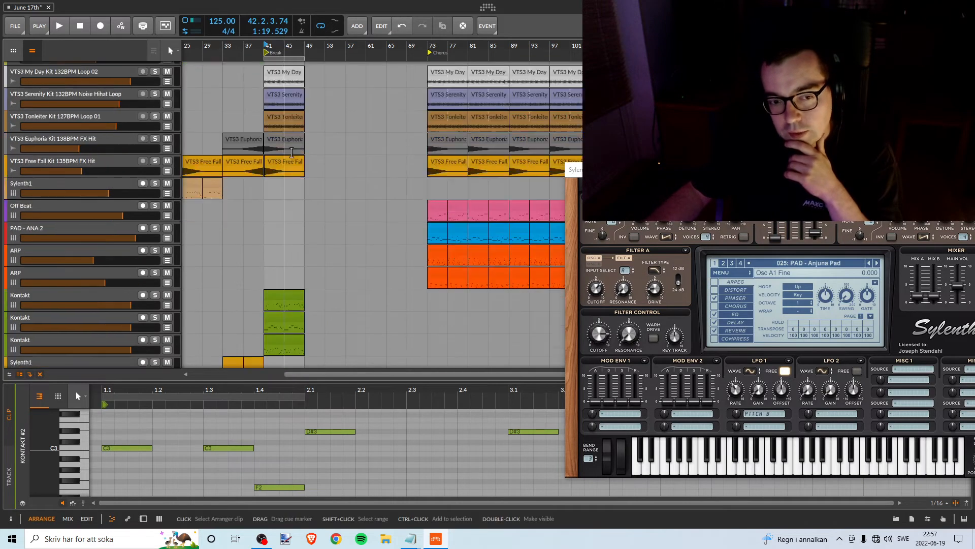
scroll(279, 130, "up", 6)
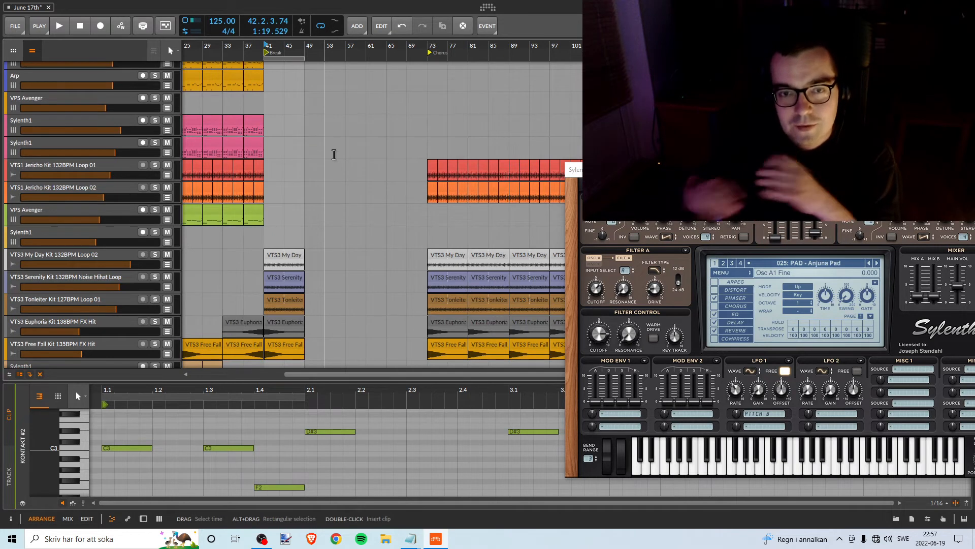
scroll(459, 200, "up", 2)
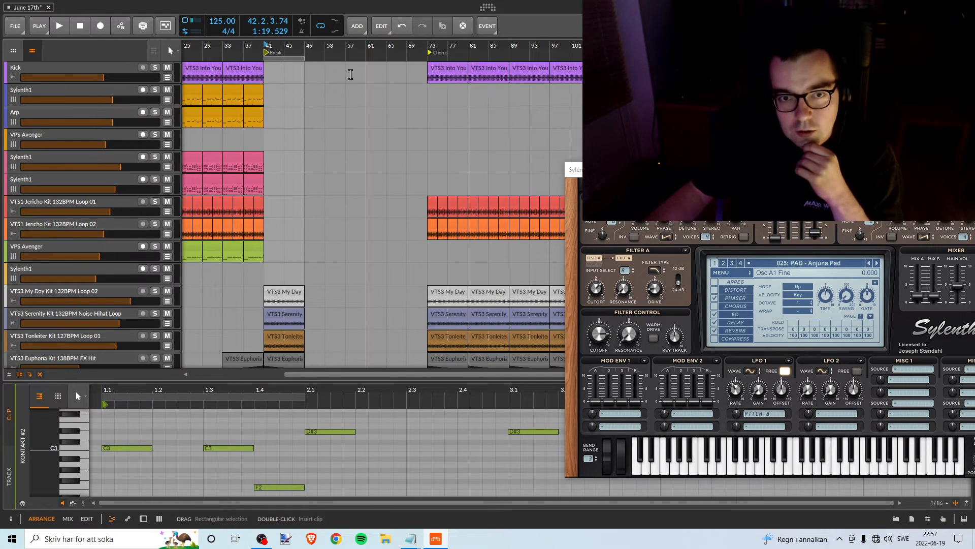
- Play the chorus from bar 73 in short passes and check its clips against the break's layers
mouse_move(276, 59)
left_mouse_down()
mouse_move(439, 54)
mouse_move(410, 46)
left_mouse_up()
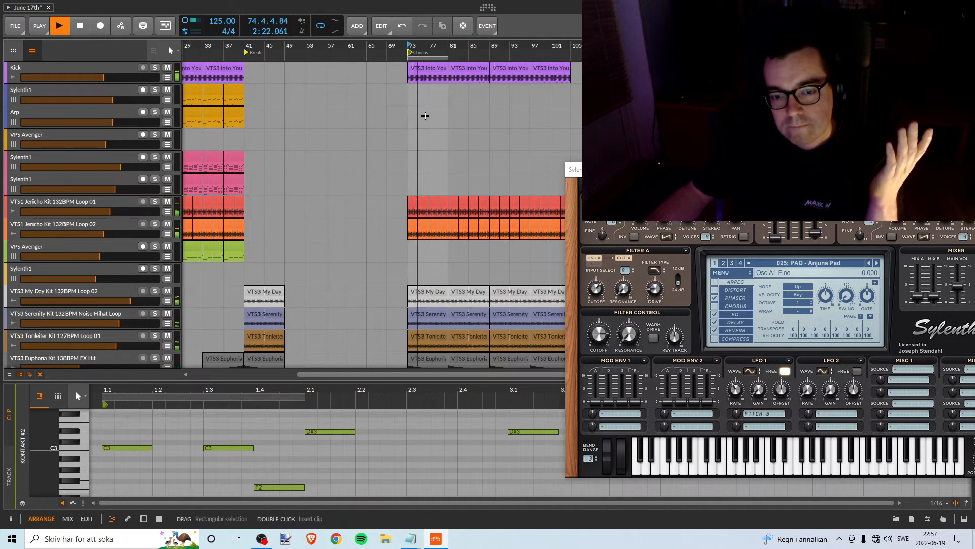
key("space")
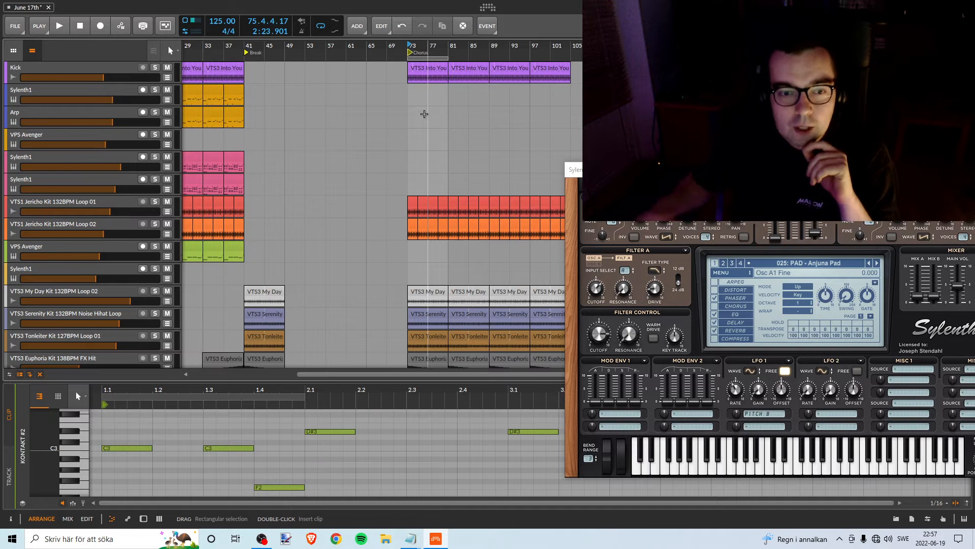
scroll(338, 193, "down", 10)
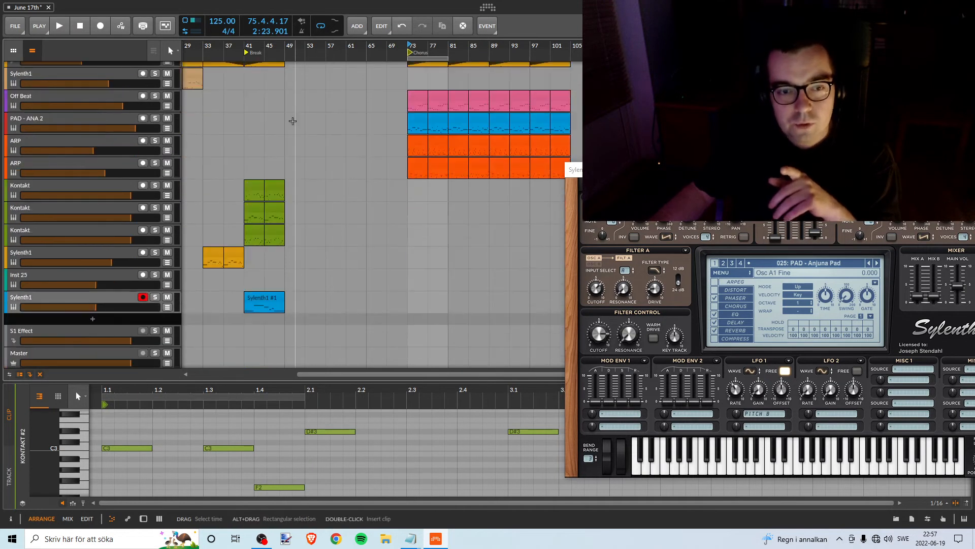
left_click(246, 47)
key("space")
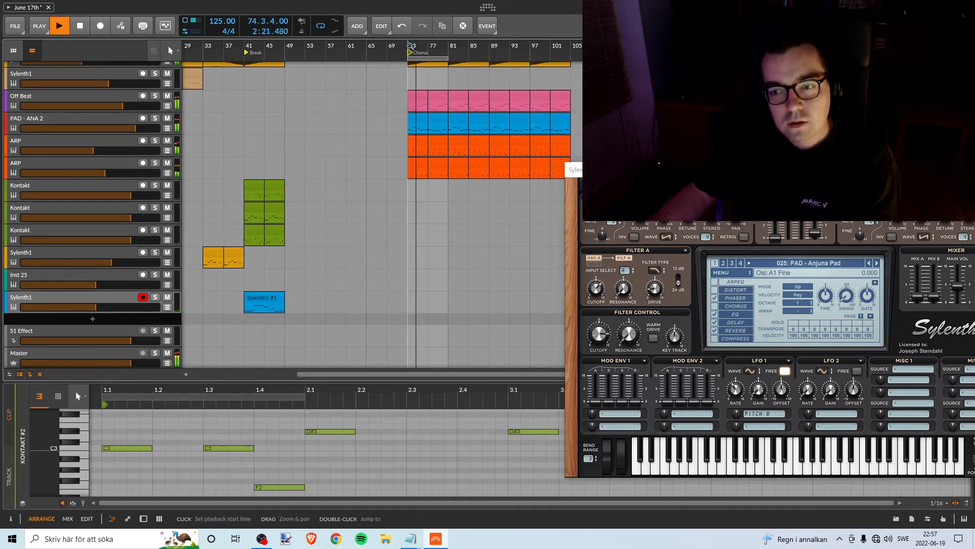
key("space")
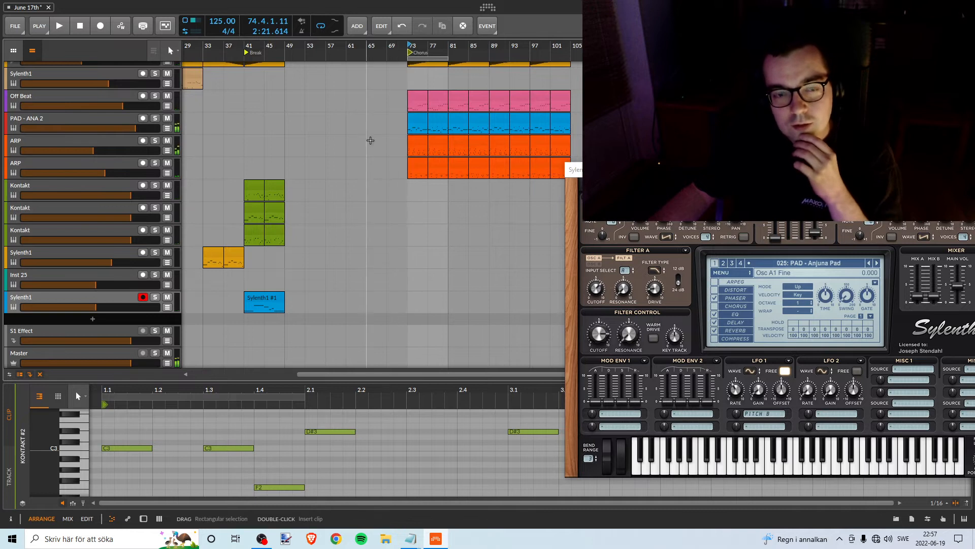
scroll(339, 148, "up", 5)
scroll(315, 139, "down", 5)
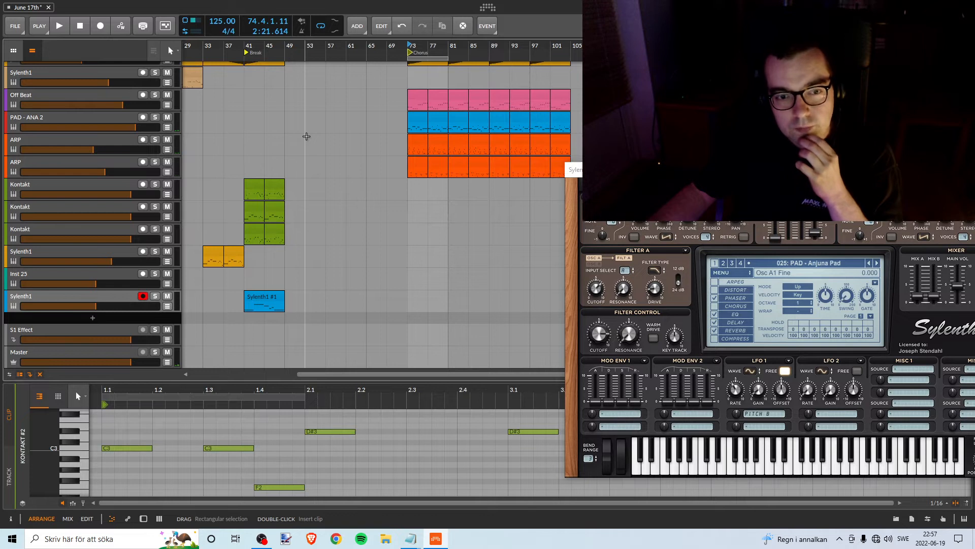
scroll(284, 132, "up", 5)
scroll(288, 133, "down", 4)
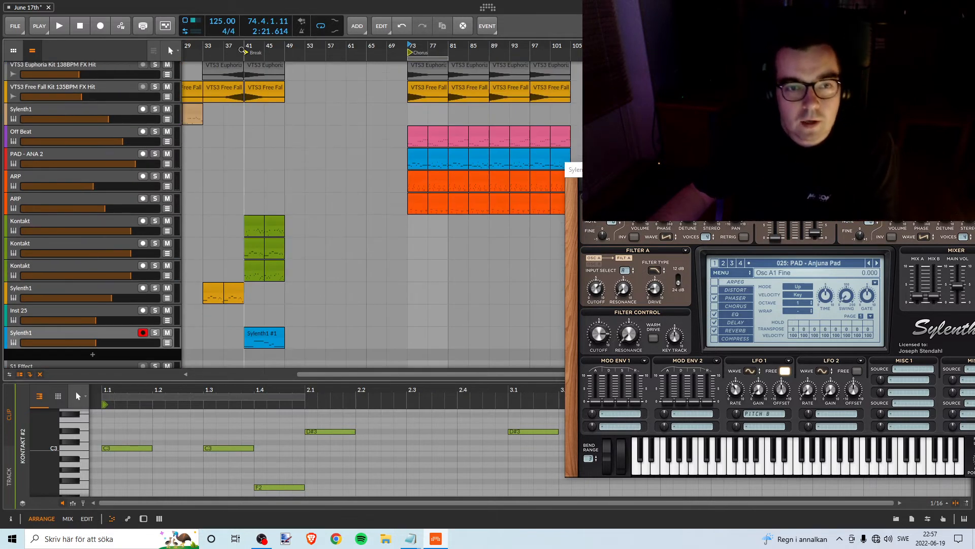
- Play the whole break from bar 41 to bar 48 and inspect the tracks around the empty bars following it
left_click(247, 46)
key("space")
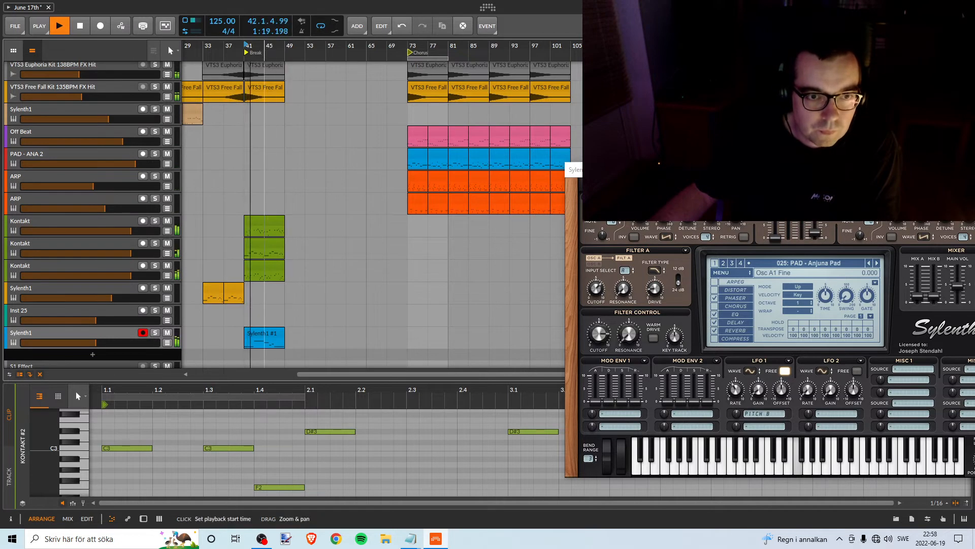
left_click_drag(264, 46, 309, 124)
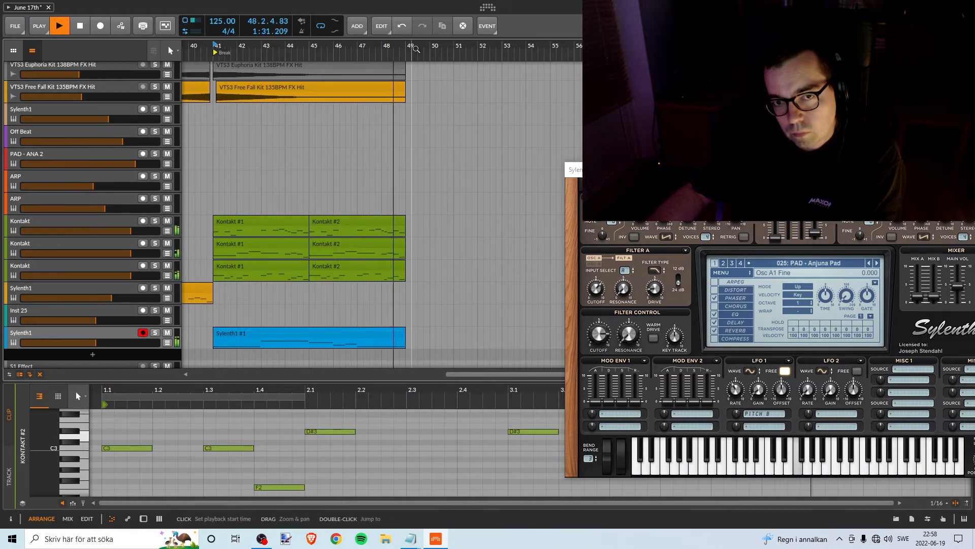
key("space")
left_click_drag(413, 47, 311, 10)
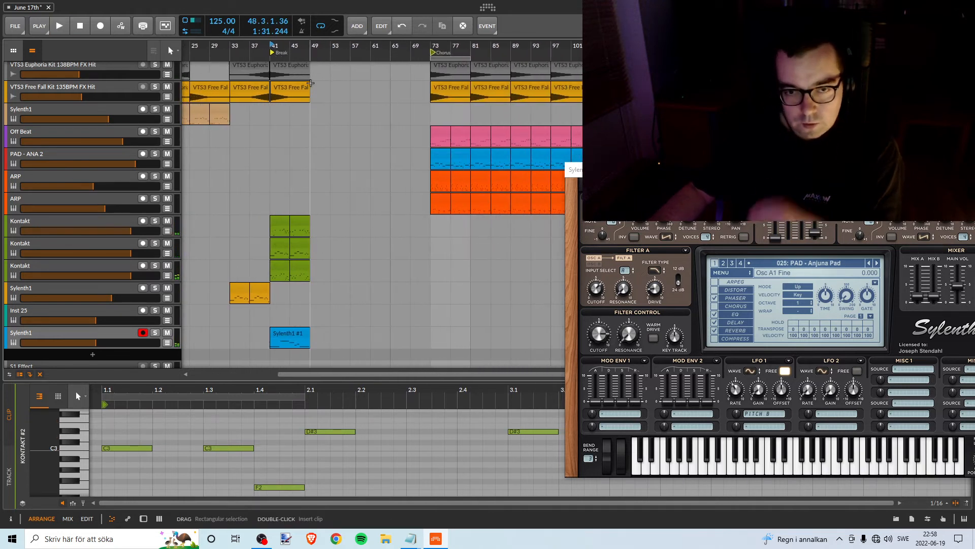
scroll(386, 132, "up", 5)
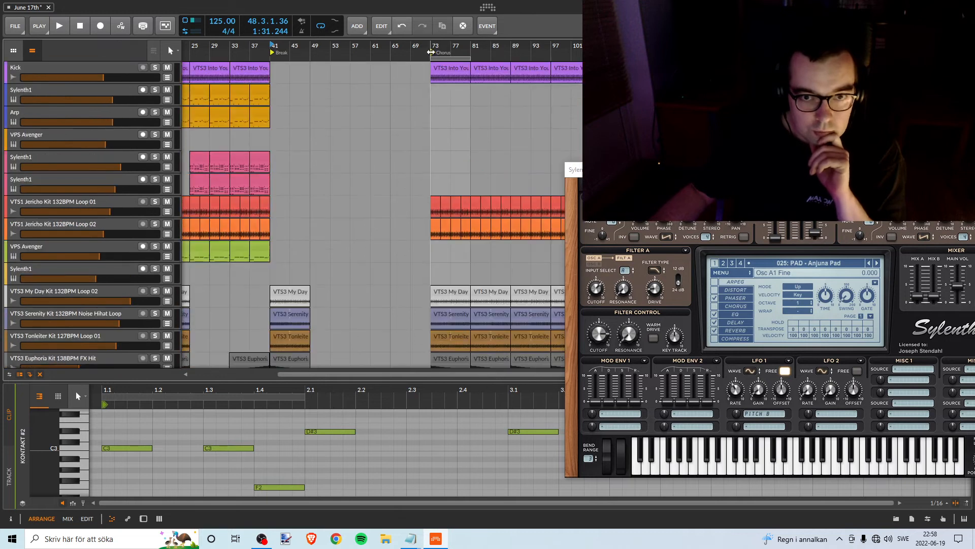
scroll(368, 210, "down", 10)
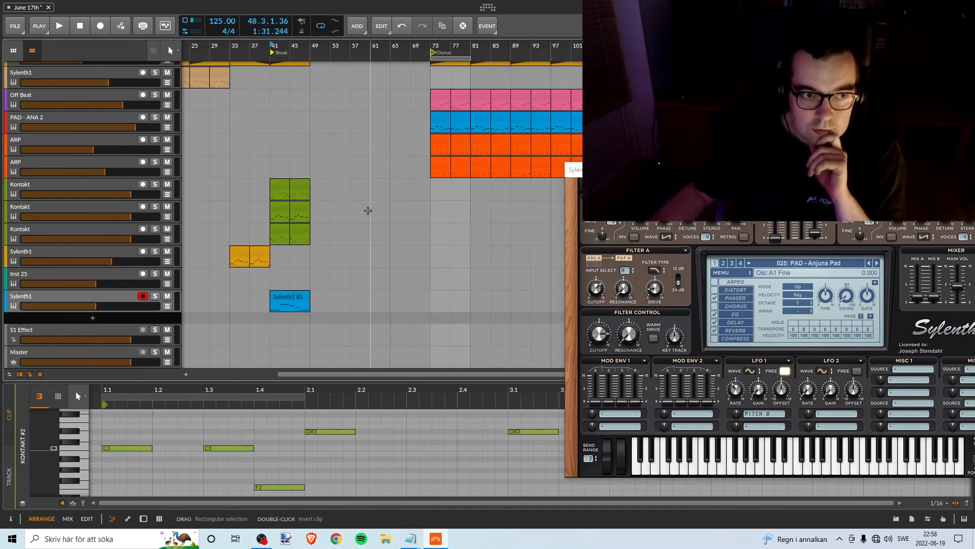
- Open the recent project 3DFX - Finding Planet Kepler and locate the snare fill clip below its break tracks
left_click(488, 7)
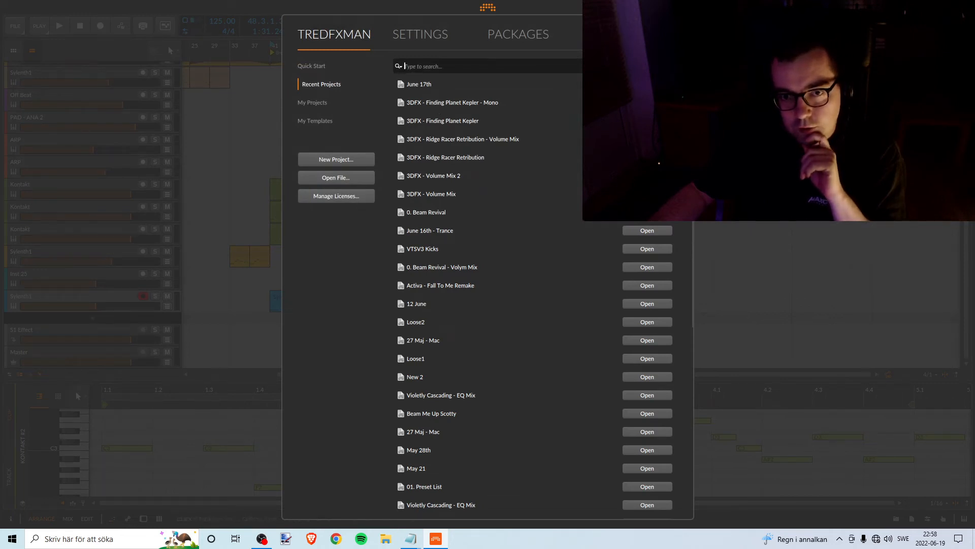
key("Escape")
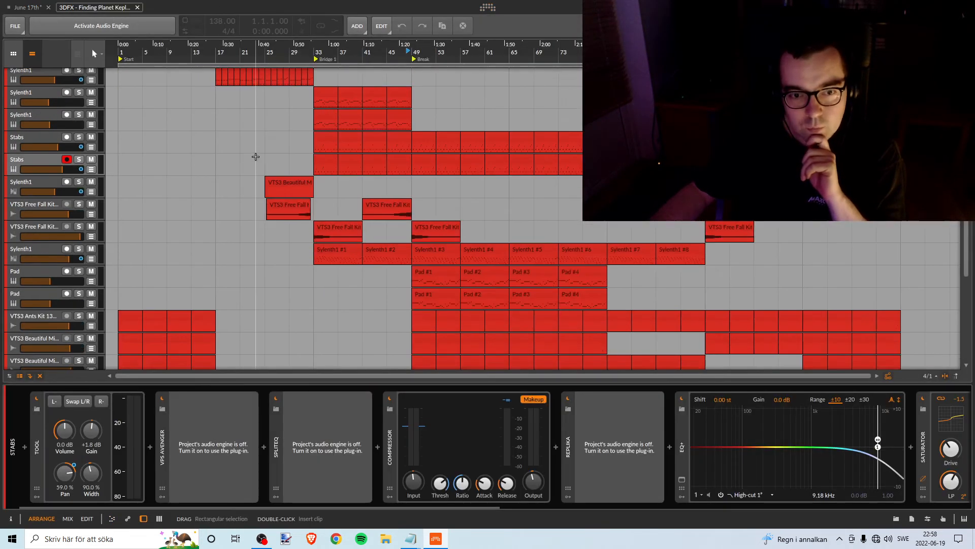
scroll(255, 157, "down", 5)
scroll(634, 265, "up", 5)
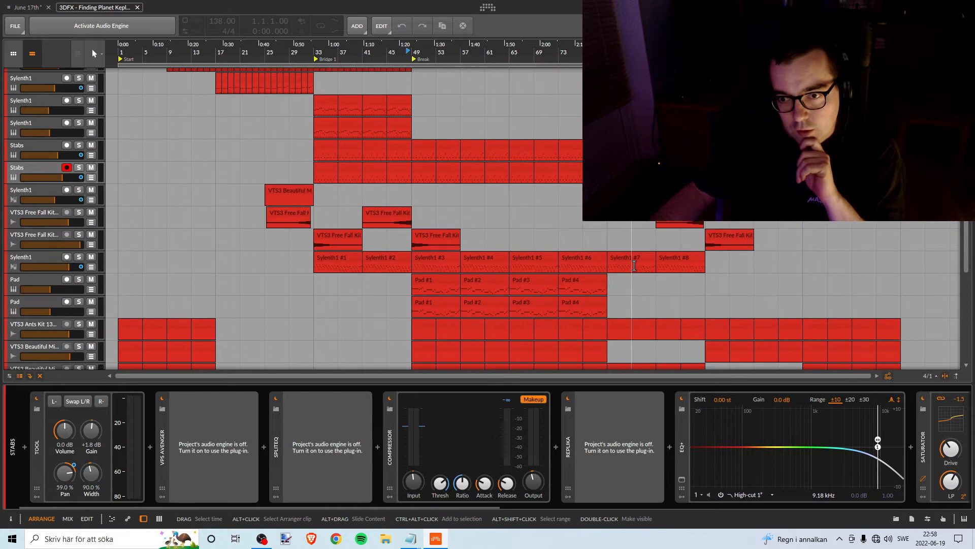
scroll(584, 258, "up", 5)
scroll(582, 239, "down", 6)
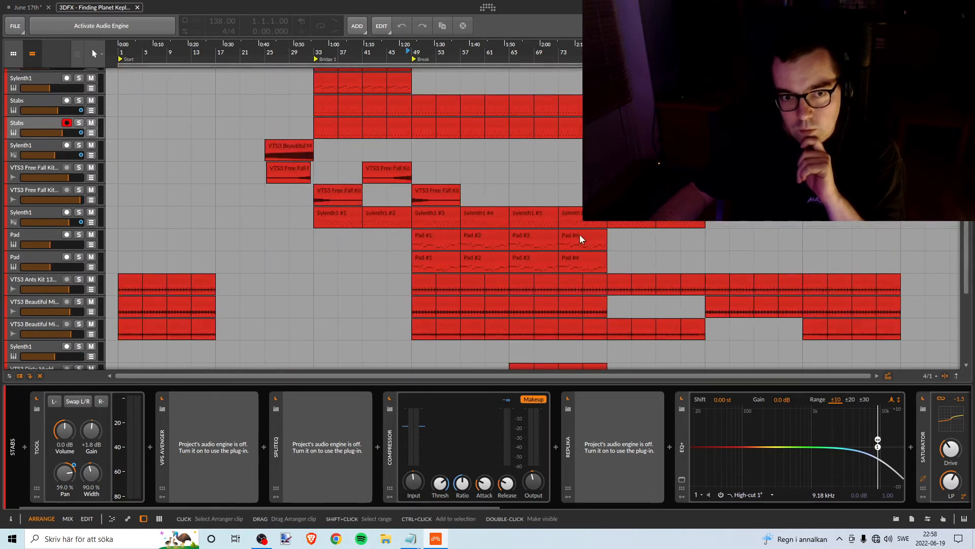
scroll(582, 238, "down", 5)
- Copy the VTS3 Beautiful Mind Kit 136BPM Snare Fill clip from this project onto a new track at bar 73 of June 17th
left_click(584, 305)
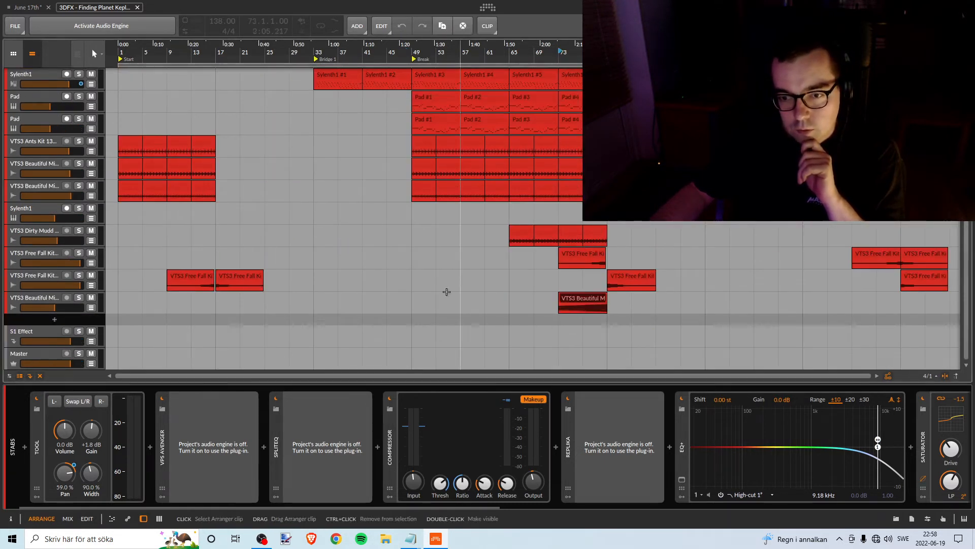
left_click(42, 304)
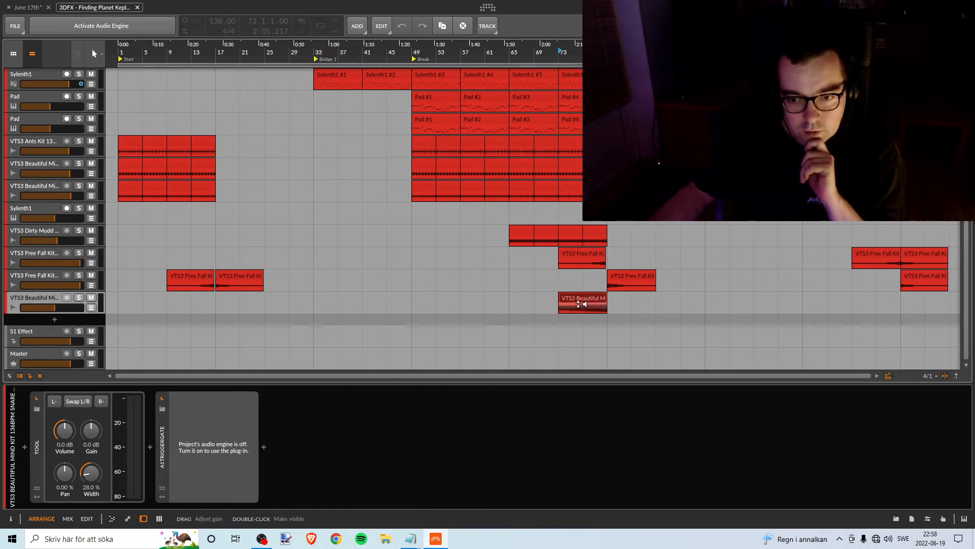
left_click(29, 7)
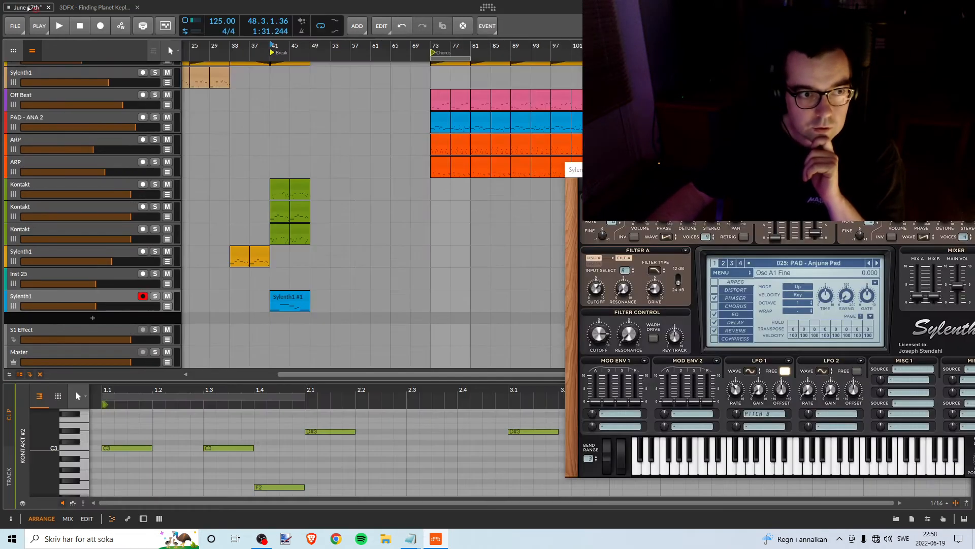
left_click_drag(29, 8, 451, 331)
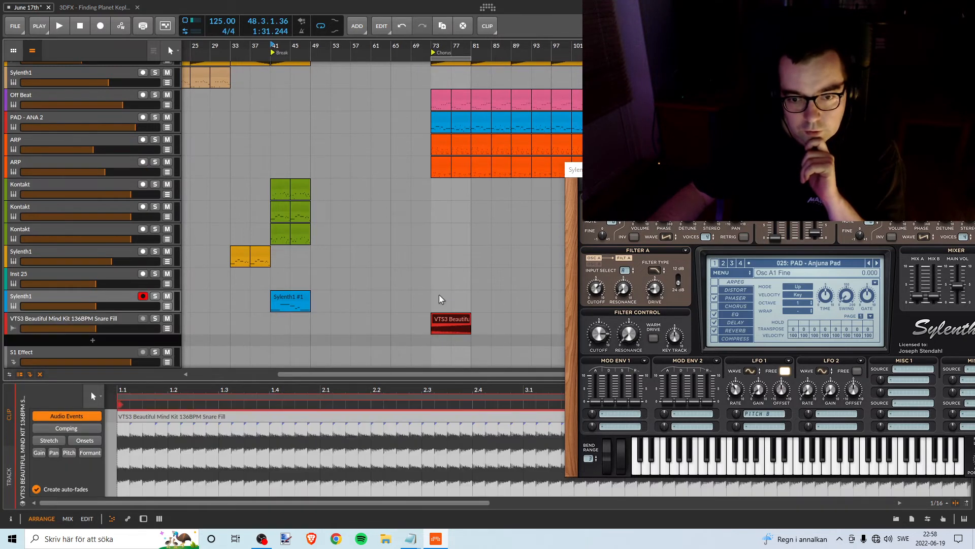
- Close the Sylenth1 plug-in window and move the snare fill clip to bar 65 so it leads into the chorus
left_click_drag(625, 170, 322, 131)
left_click(701, 131)
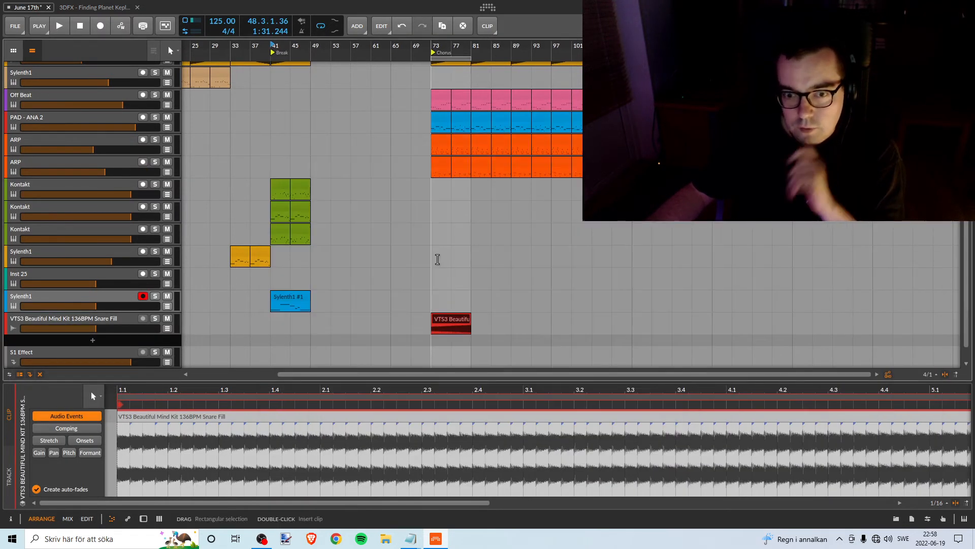
left_click_drag(441, 318, 401, 320)
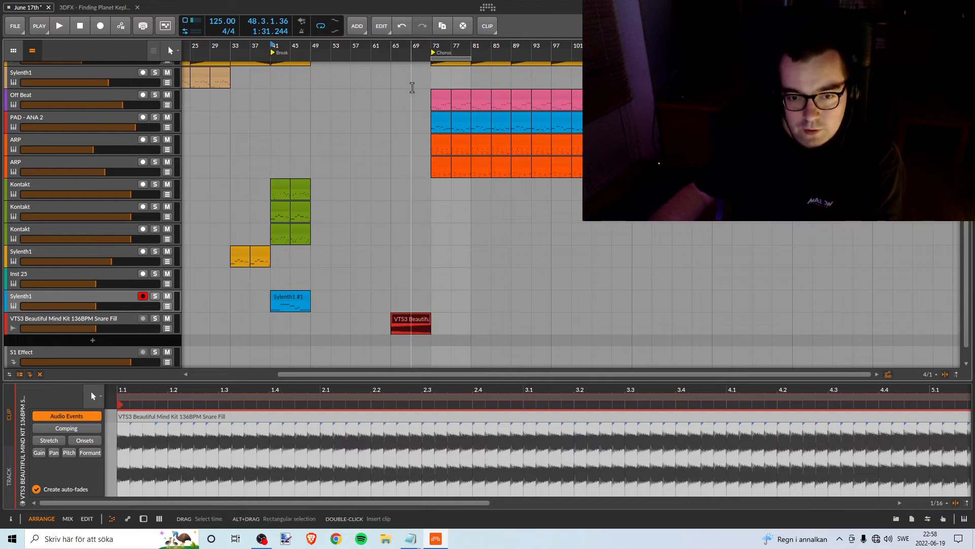
- Look over the tracks around the empty bars before the chorus and play the snare fill from bar 65
left_click_drag(372, 47, 440, 49)
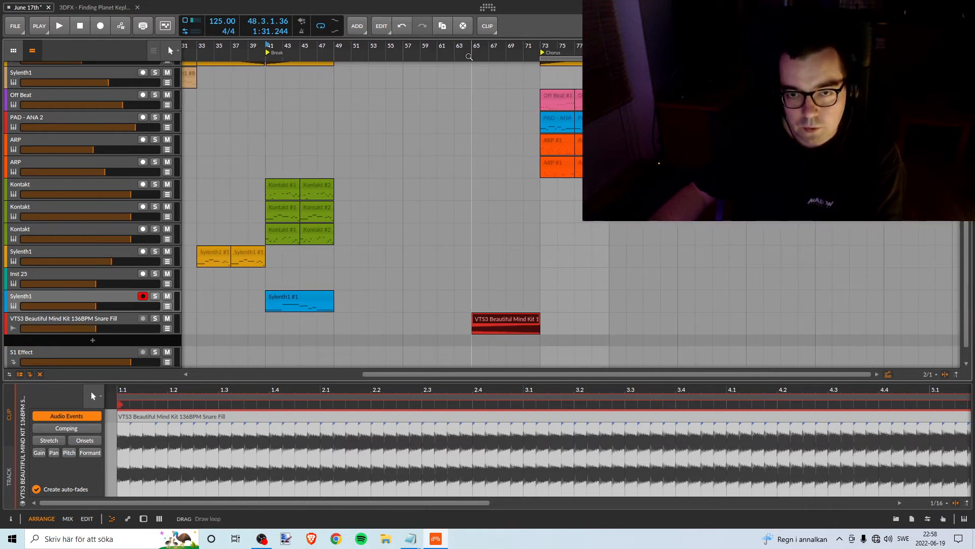
scroll(481, 135, "up", 5)
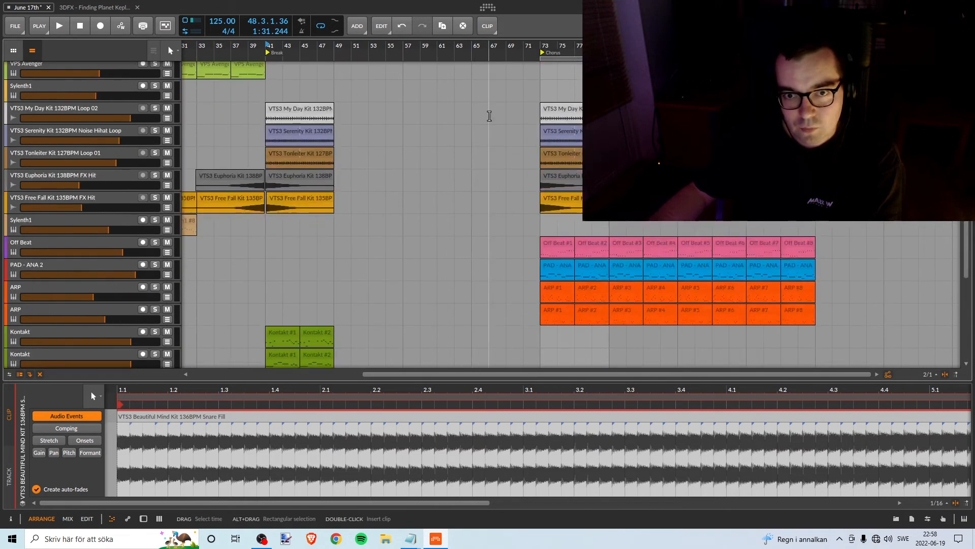
scroll(489, 115, "down", 5)
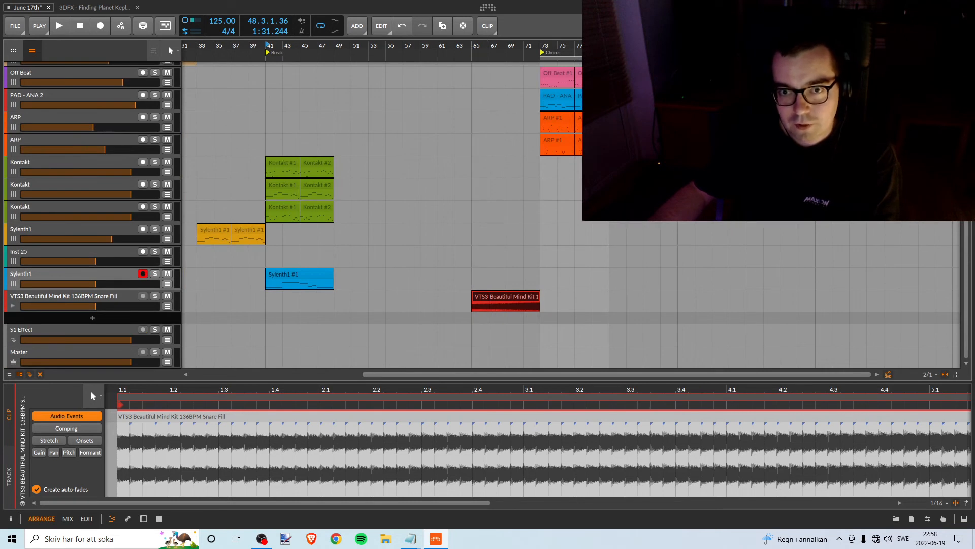
scroll(592, 213, "up", 5)
scroll(673, 227, "up", 5)
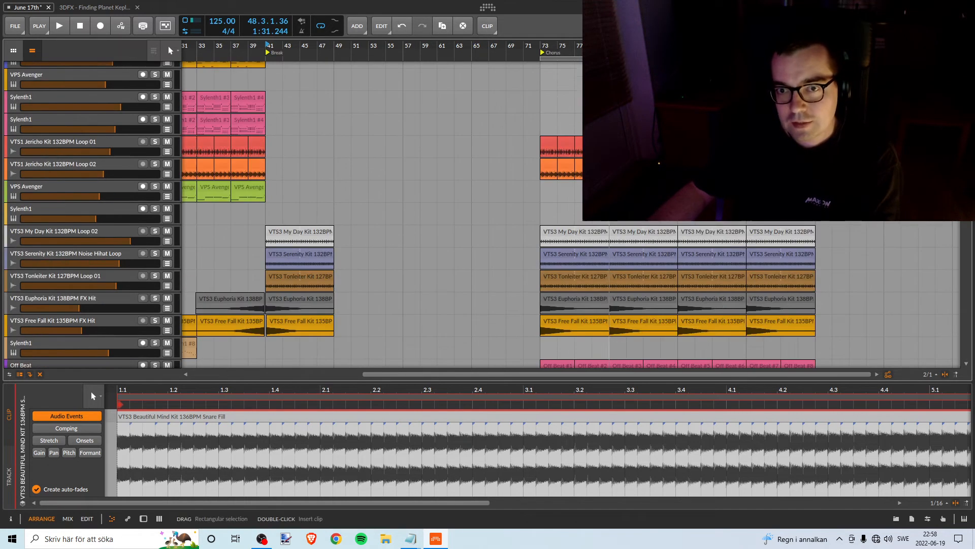
scroll(475, 203, "down", 8)
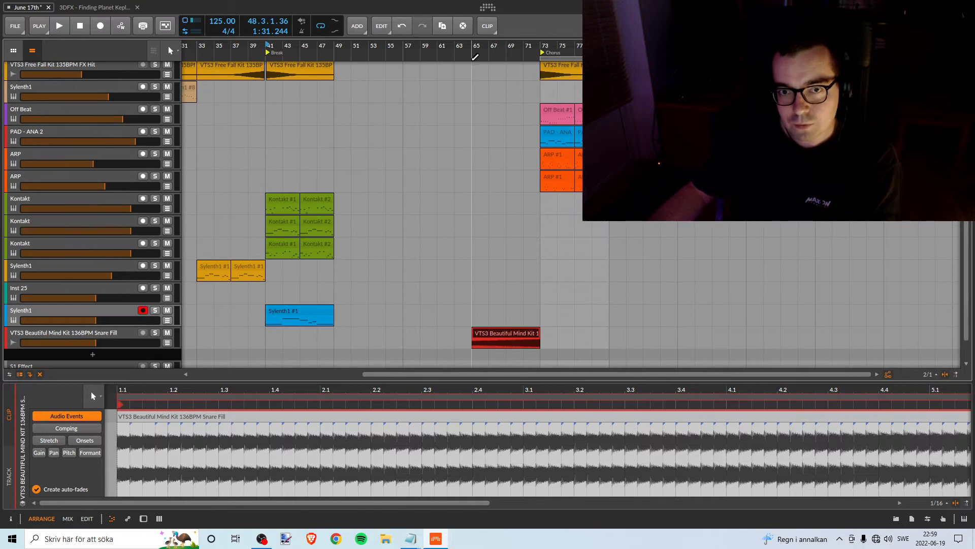
key("space")
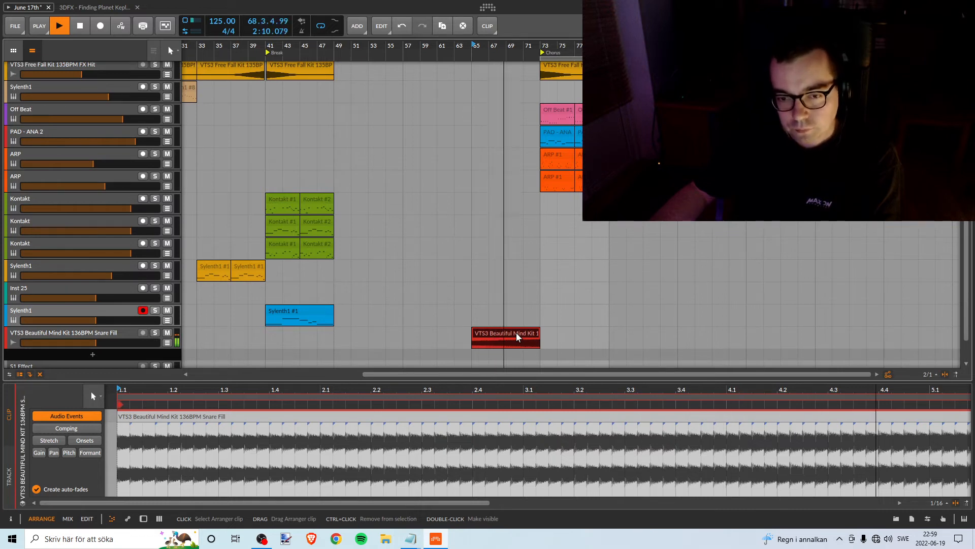
key("space")
- Play the section before the break from bar 37 and briefly solo the Kick track to hear its pattern
scroll(521, 311, "up", 3)
scroll(517, 295, "up", 3)
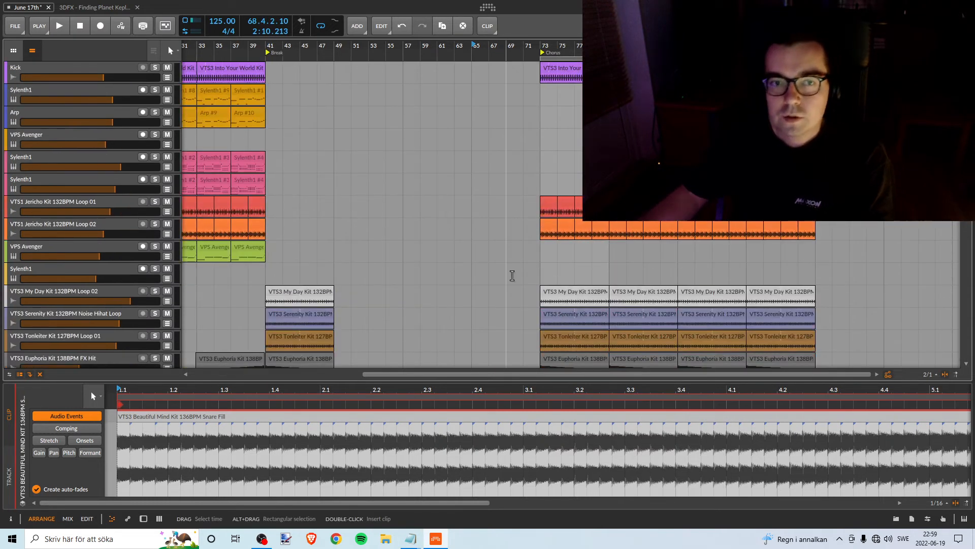
left_click(229, 50)
key("space")
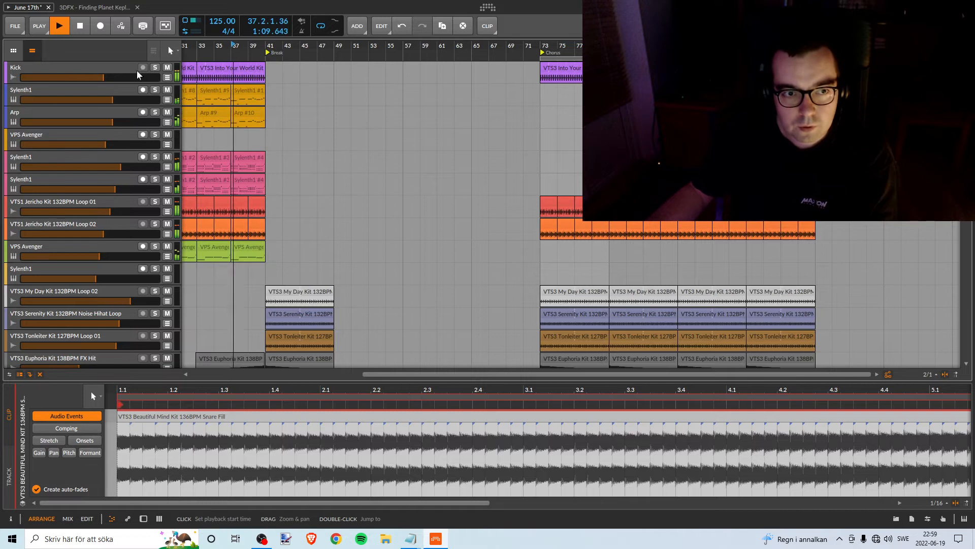
left_click(155, 68)
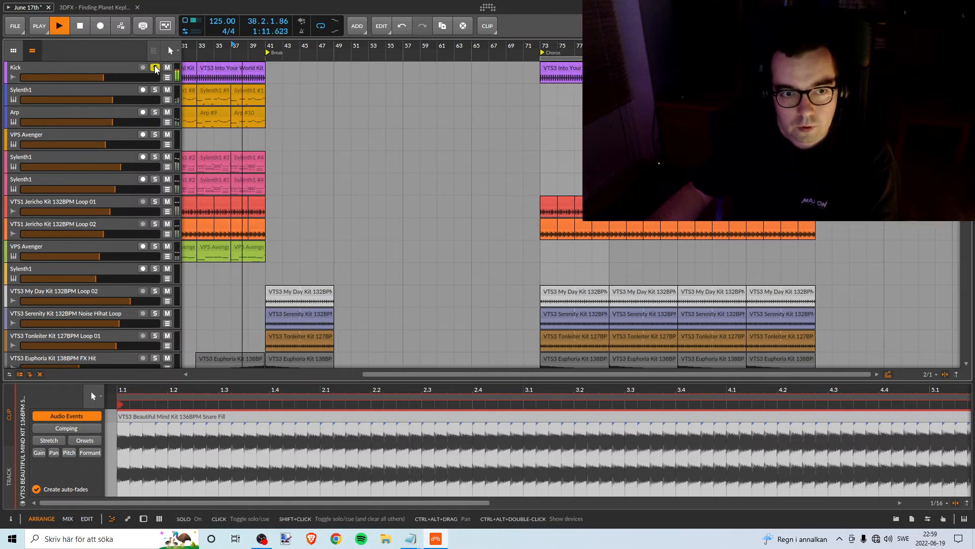
left_click(155, 68)
key("space")
- Copy the Kick clip from bar 33 to bar 65, in line with the snare fill
left_click(226, 70)
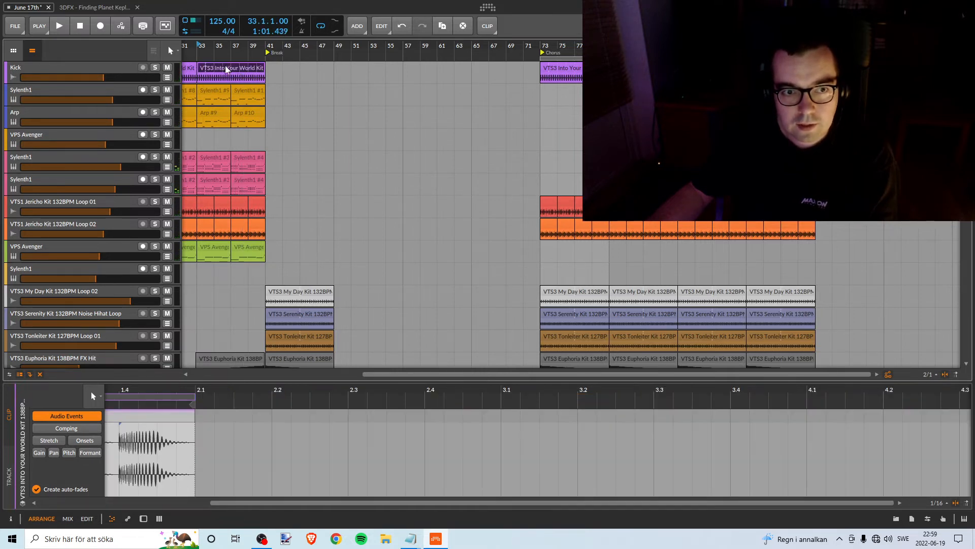
left_click_drag(226, 70, 503, 71)
scroll(500, 147, "down", 3)
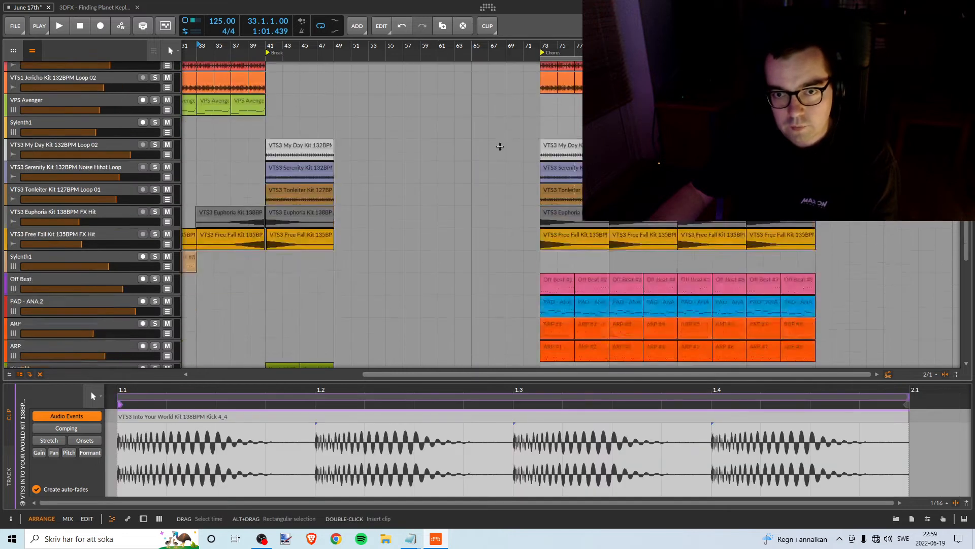
scroll(500, 146, "down", 4)
scroll(498, 154, "up", 7)
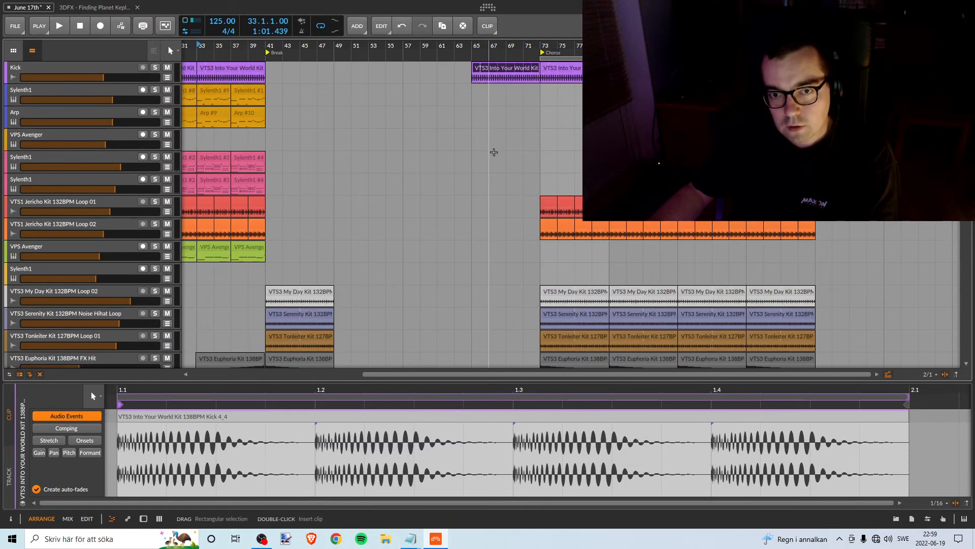
left_click_drag(500, 50, 493, 117)
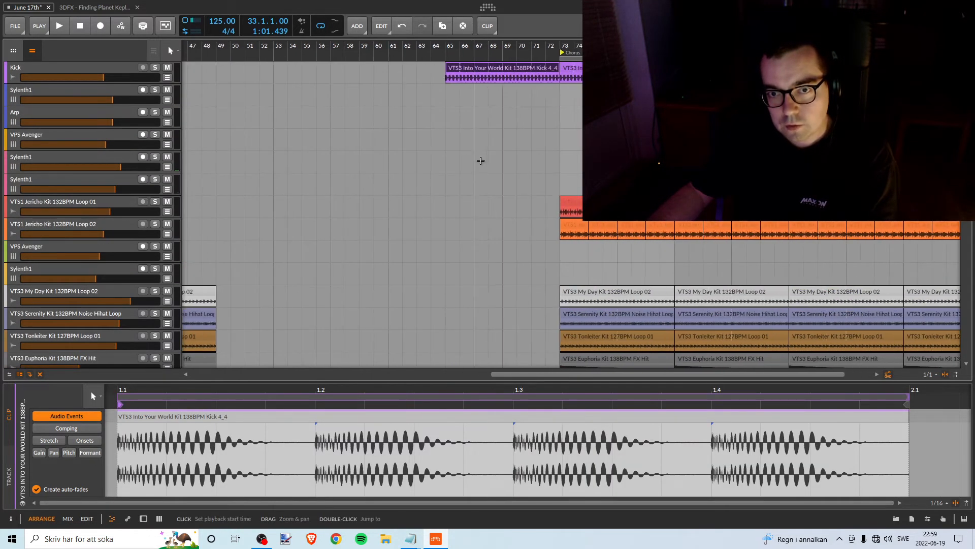
scroll(486, 172, "down", 8)
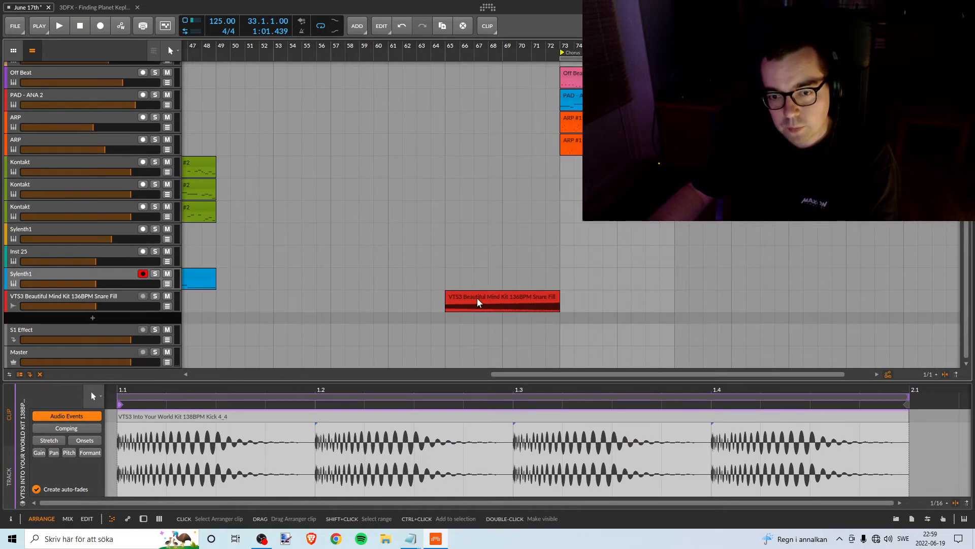
scroll(477, 297, "up", 8)
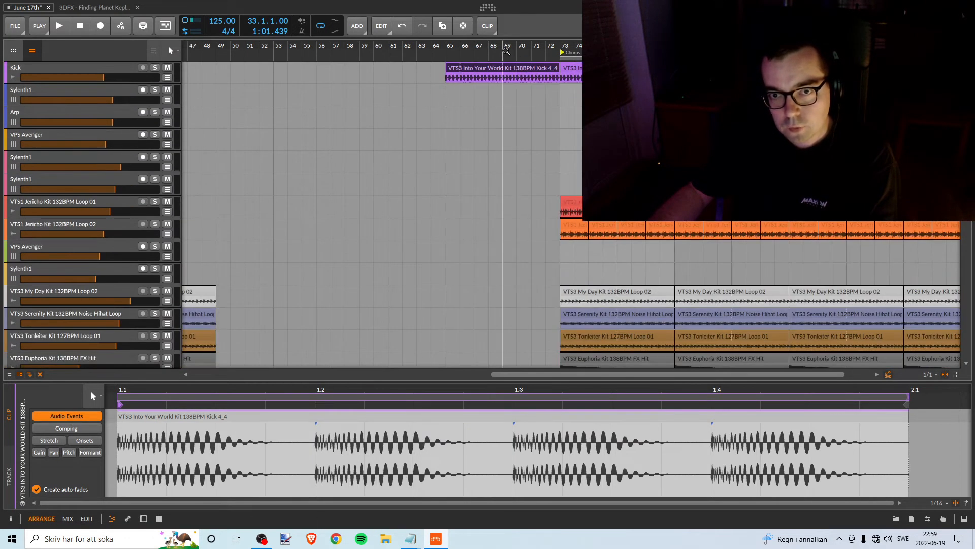
- Trim the copied Kick clip to end at bar 67 and place an eighth-note kick piece at bar 67
left_click_drag(503, 50, 513, 73)
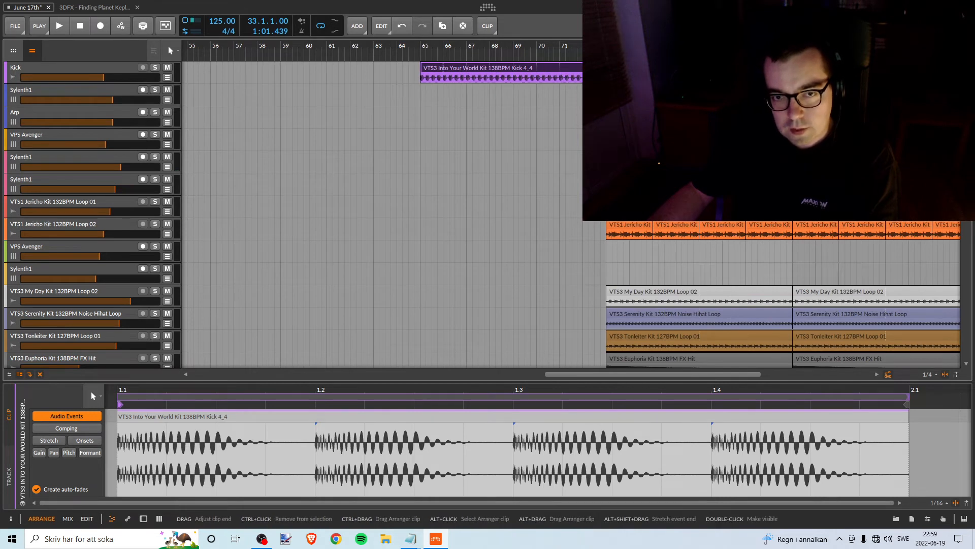
left_click_drag(579, 48, 571, 63)
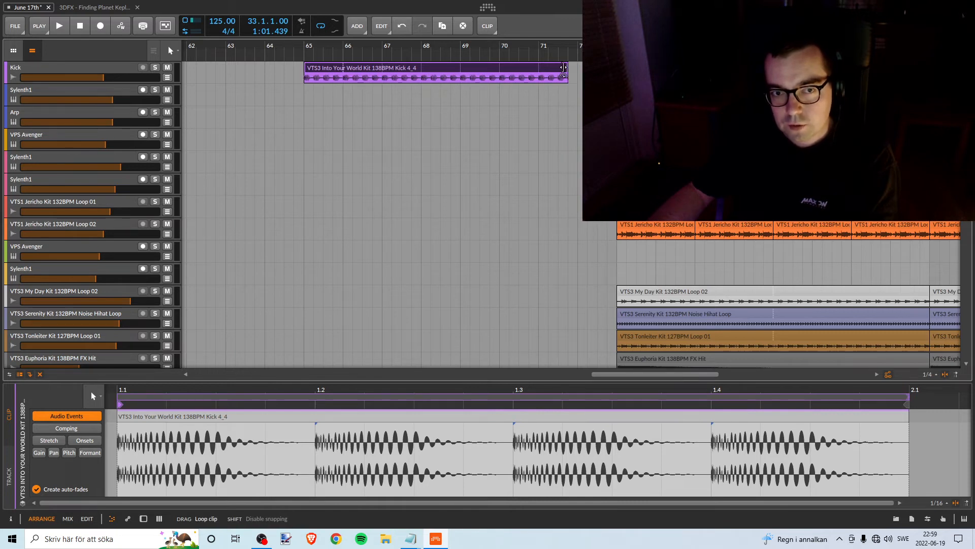
left_click_drag(562, 67, 521, 71)
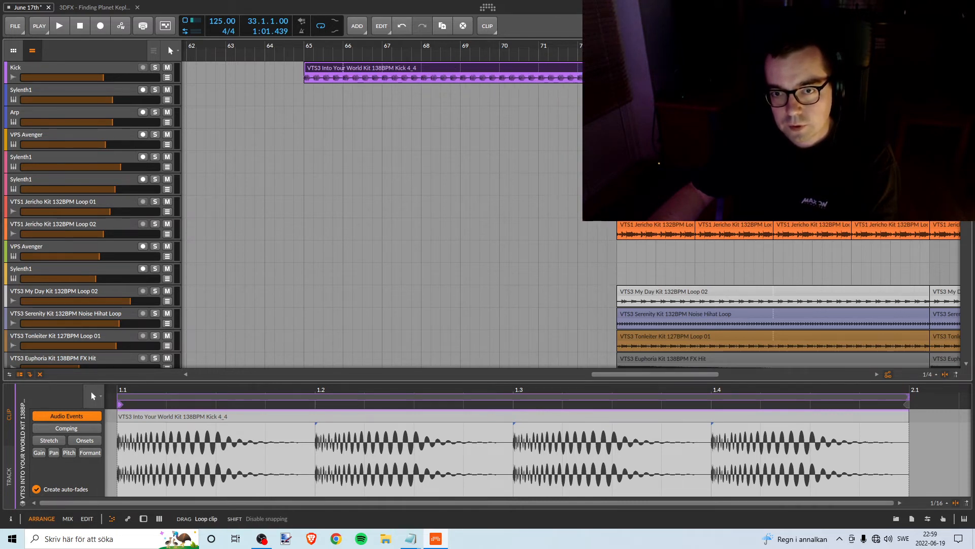
left_click_drag(595, 67, 511, 96)
left_click_drag(612, 76, 463, 85)
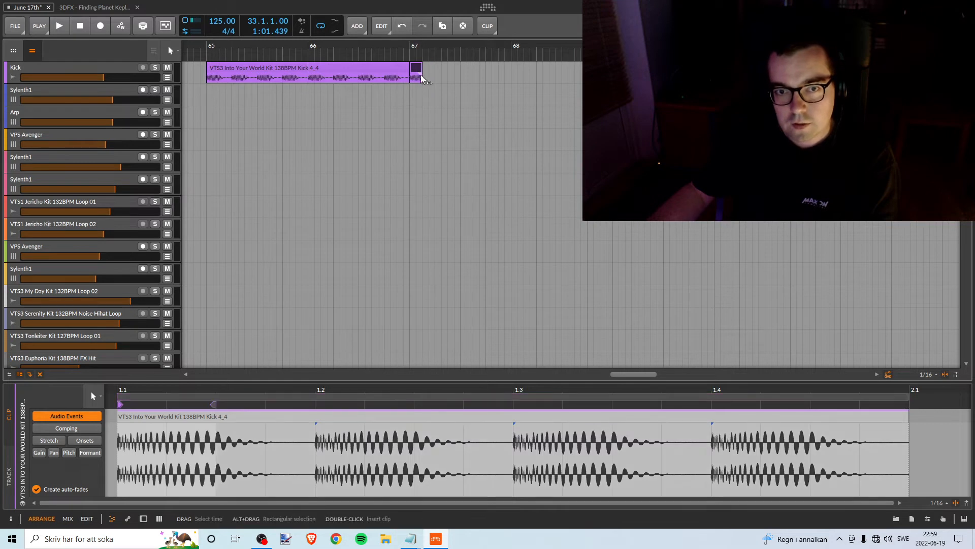
- Duplicate the eighth-note kick piece until the pieces fill bar 67
left_click_drag(416, 67, 428, 68)
left_click(416, 67)
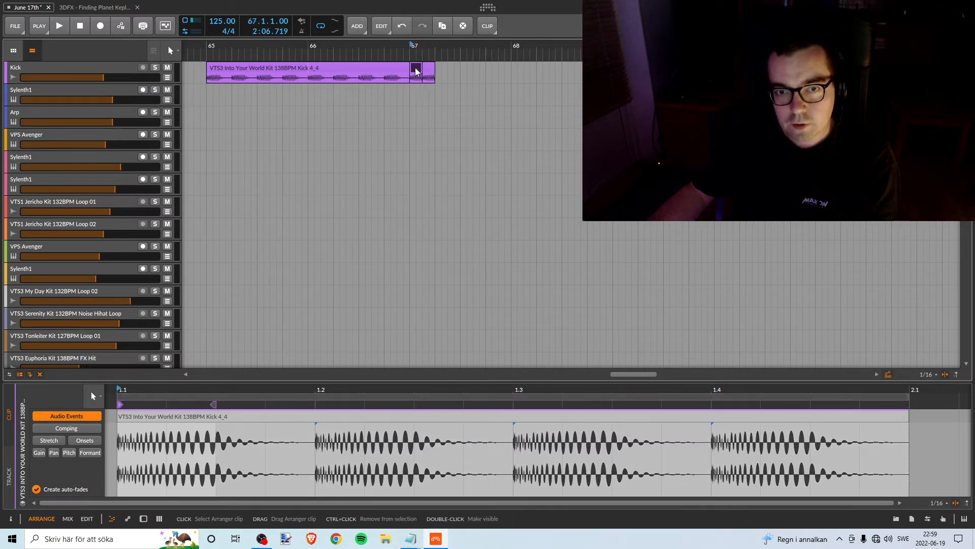
key("ctrl+d")
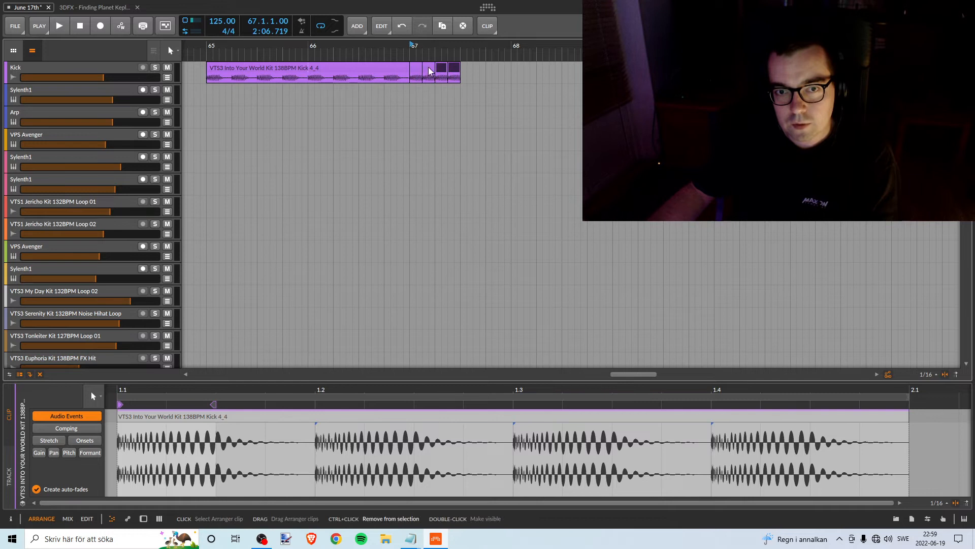
left_click(413, 67)
left_click(455, 68, "shift")
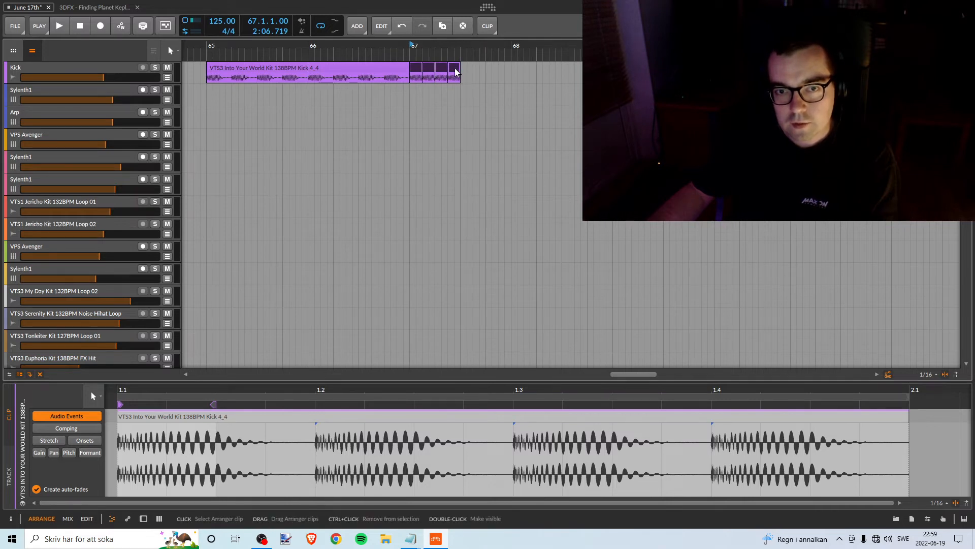
left_click_drag(416, 67, 452, 45)
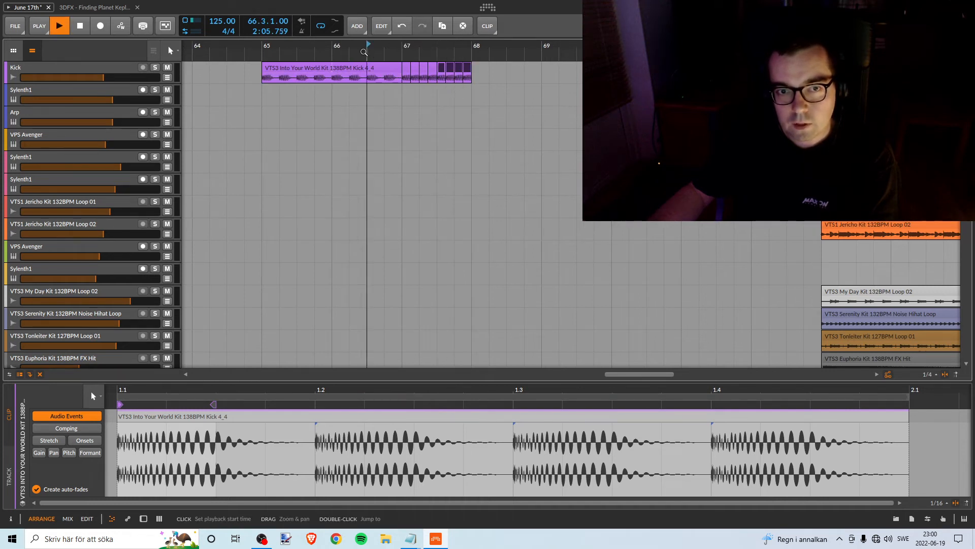
- Play the kick build-up from bar 65 through the eighth-note pieces in bar 67
key("space")
scroll(497, 170, "down", 10)
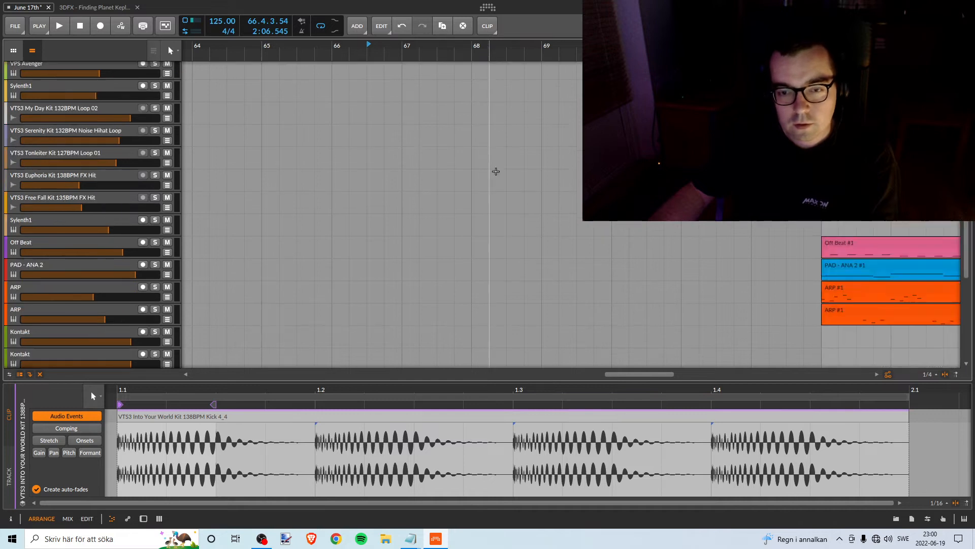
scroll(448, 168, "up", 10)
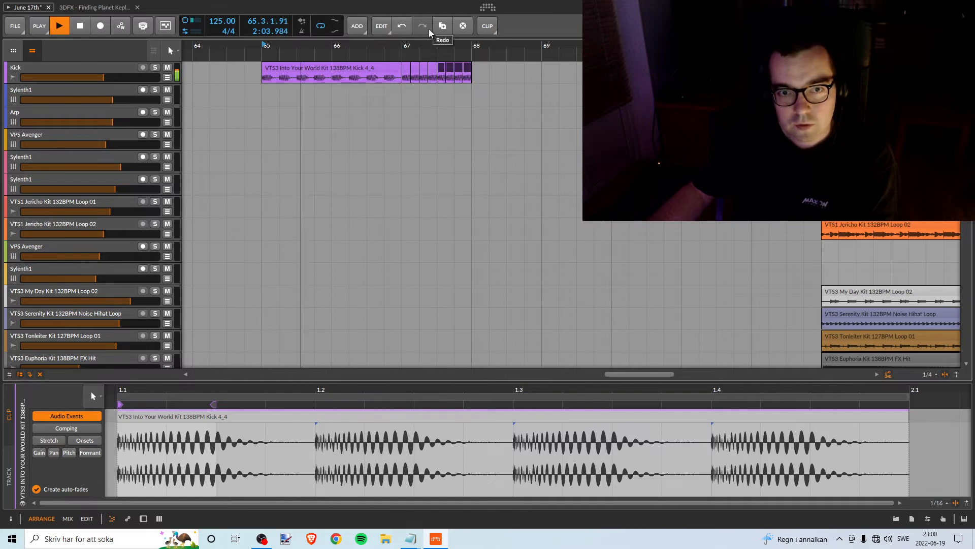
mouse_move(423, 50)
left_mouse_down()
mouse_move(408, 39)
mouse_move(410, 49)
left_mouse_up()
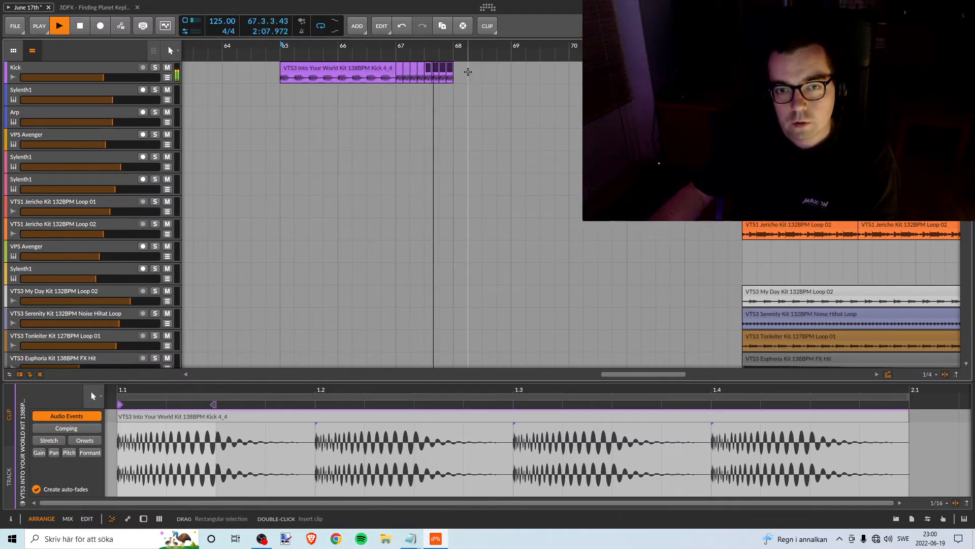
key("space")
- Continue the eighth-note kick pieces into bar 68 and delete all of them there except the first
left_click_drag(439, 48, 511, 77)
left_click_drag(677, 65, 519, 77)
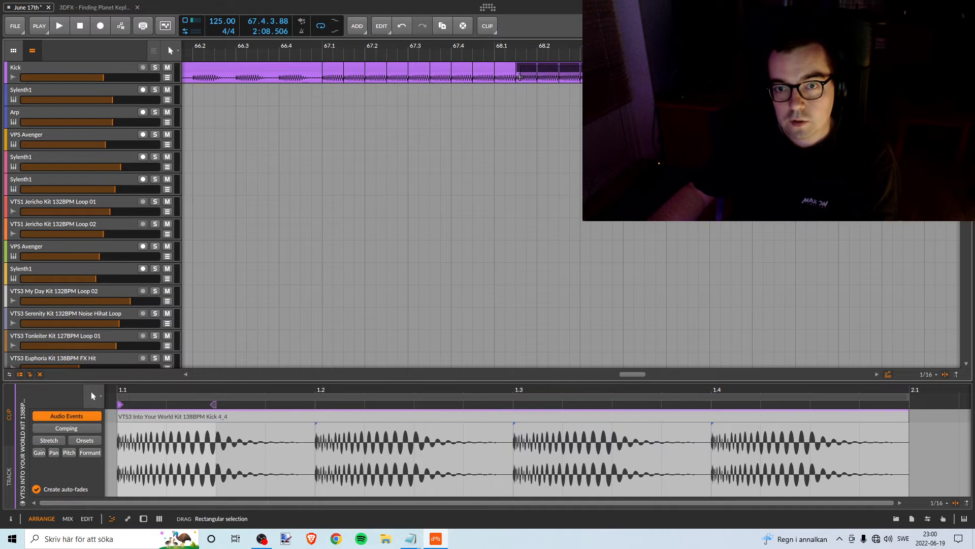
key("Delete")
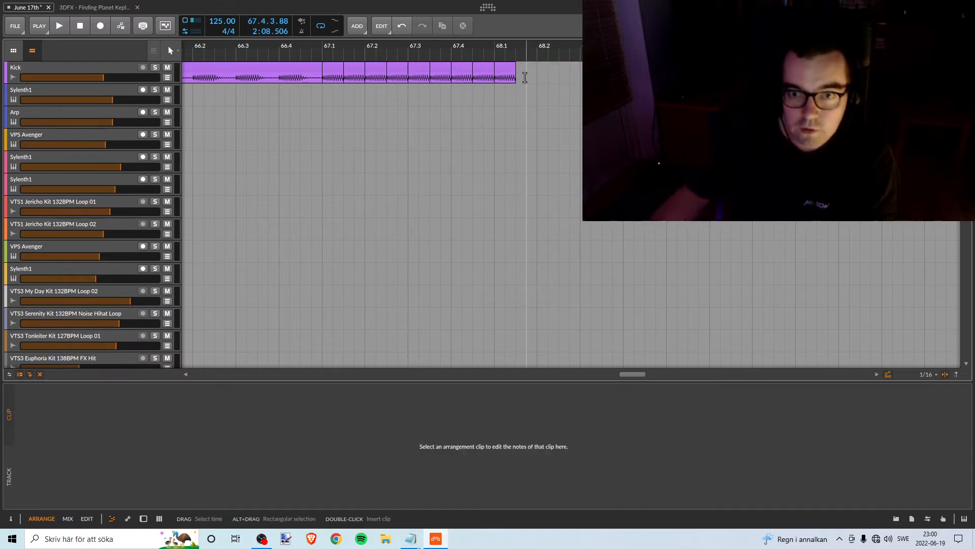
- Shorten the kick piece at bar 68 to a sixteenth note, duplicate it to fill the bar, and play the roll from bar 67
left_click(505, 71)
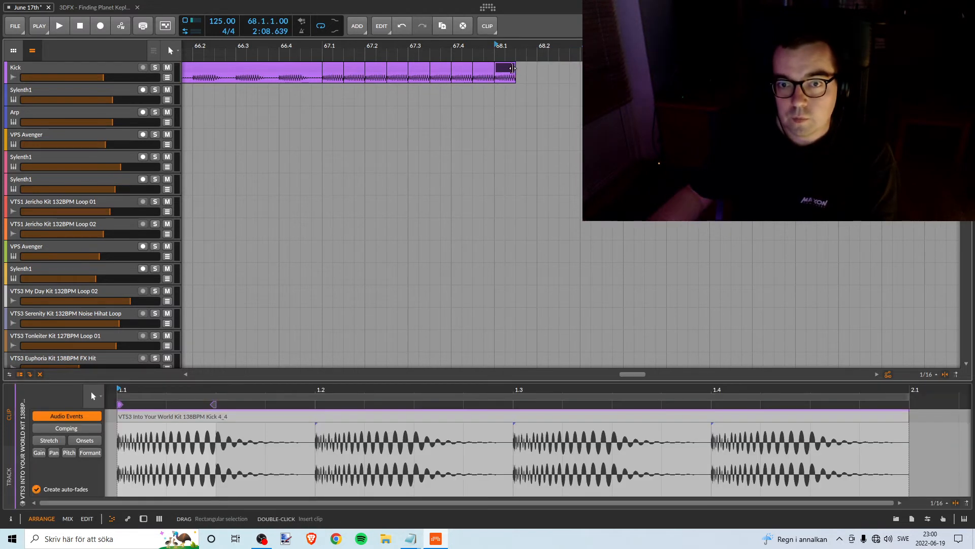
mouse_move(507, 70)
left_mouse_down()
mouse_move(497, 69)
mouse_move(599, 68)
left_mouse_up()
left_click(501, 65)
left_click(531, 67, "shift")
left_click(502, 68)
left_click(576, 69, "shift")
left_click_drag(507, 50, 496, 38)
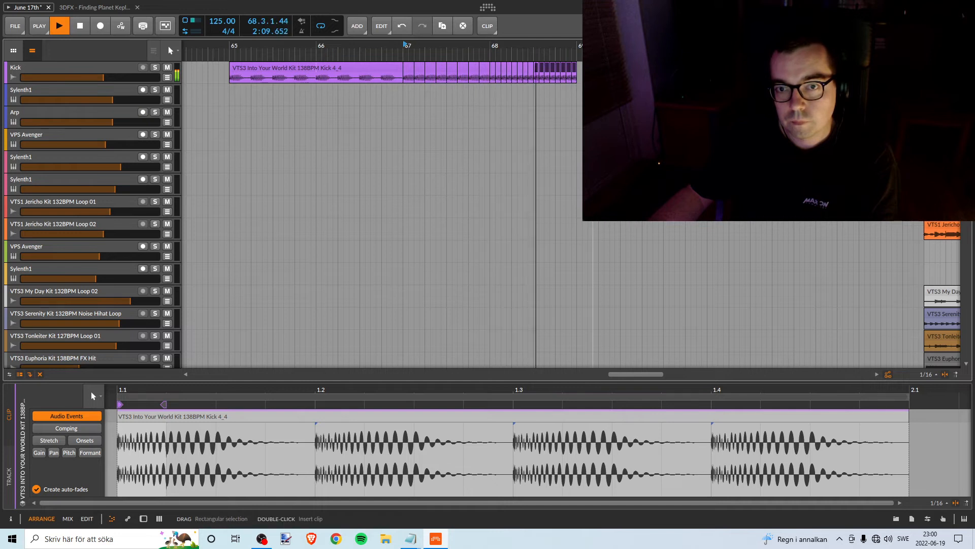
key("space")
- Extend the kick roll into bar 69 with a piece shortened to a thirty-second note, and duplicate it
left_click_drag(584, 47, 328, 75)
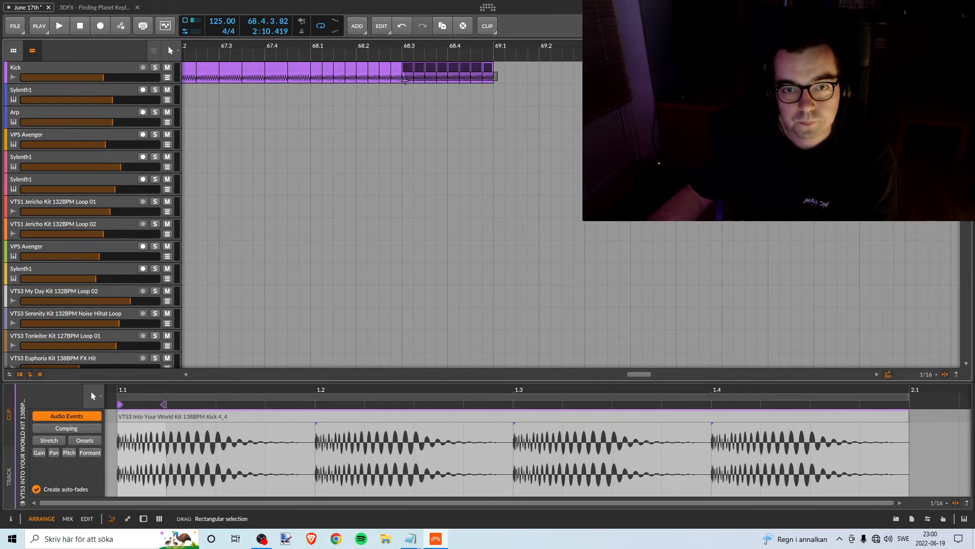
left_click(514, 73)
left_click(507, 73)
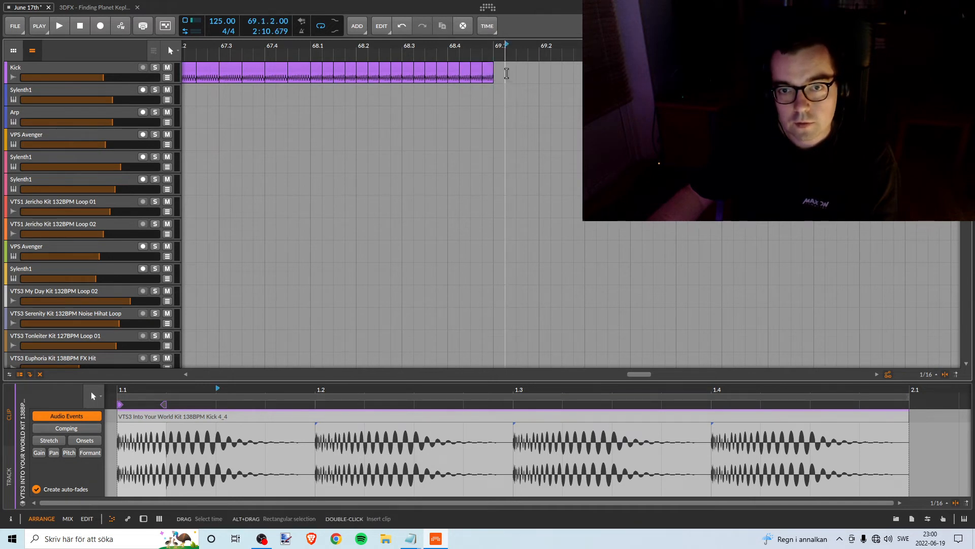
mouse_move(507, 73)
left_mouse_down()
mouse_move(478, 71)
mouse_move(535, 68)
left_mouse_up()
key("ctrl+d")
left_click(505, 69)
left_click(531, 70, "shift")
key("ctrl+d")
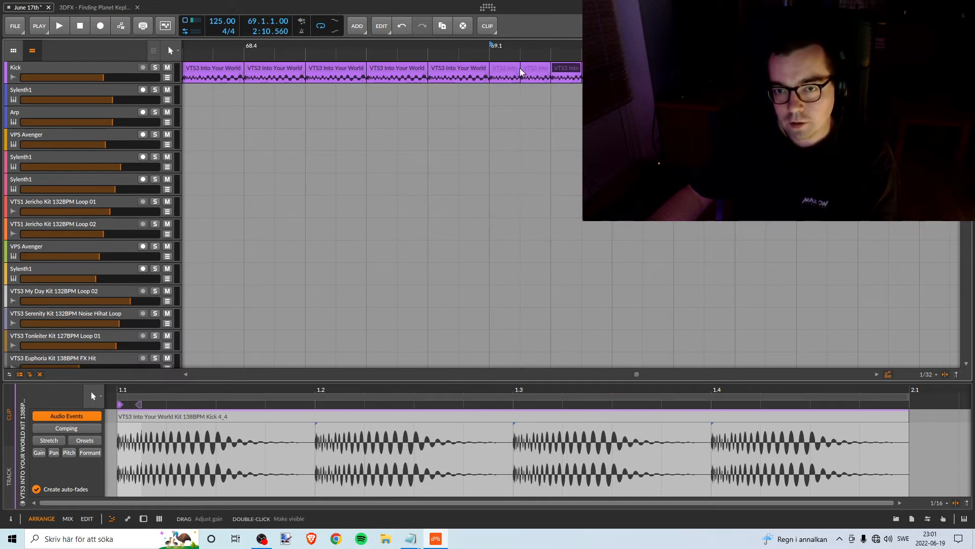
- Duplicate the thirty-second-note kick pieces until they fill the first half of bar 69
left_click(594, 68, "shift")
left_click_drag(540, 68, 662, 69)
left_click(508, 68)
left_click(719, 68, "shift")
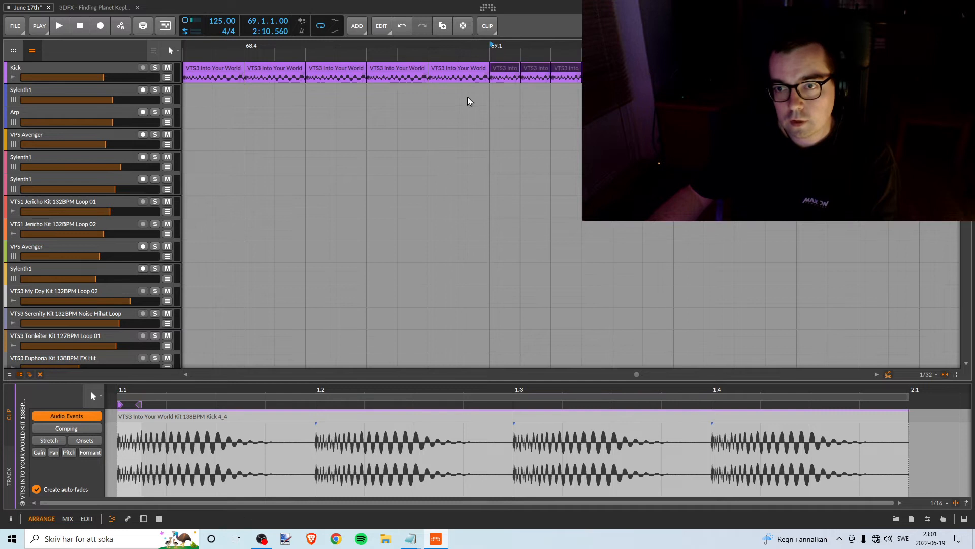
left_click_drag(503, 66, 606, 20)
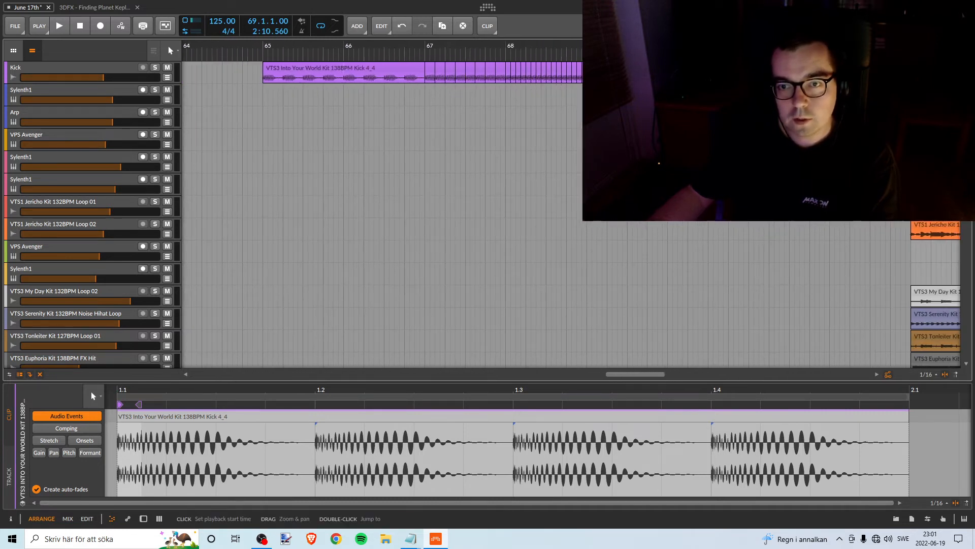
- Select all pieces of the kick build-up and play it from the second half of bar 66
left_click_drag(633, 65, 311, 81)
left_click(401, 50)
key("space")
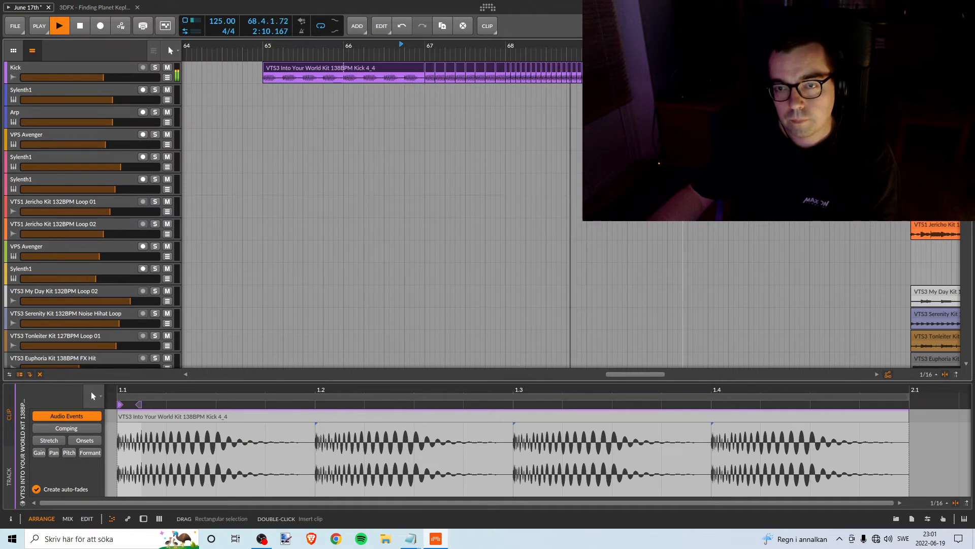
key("space")
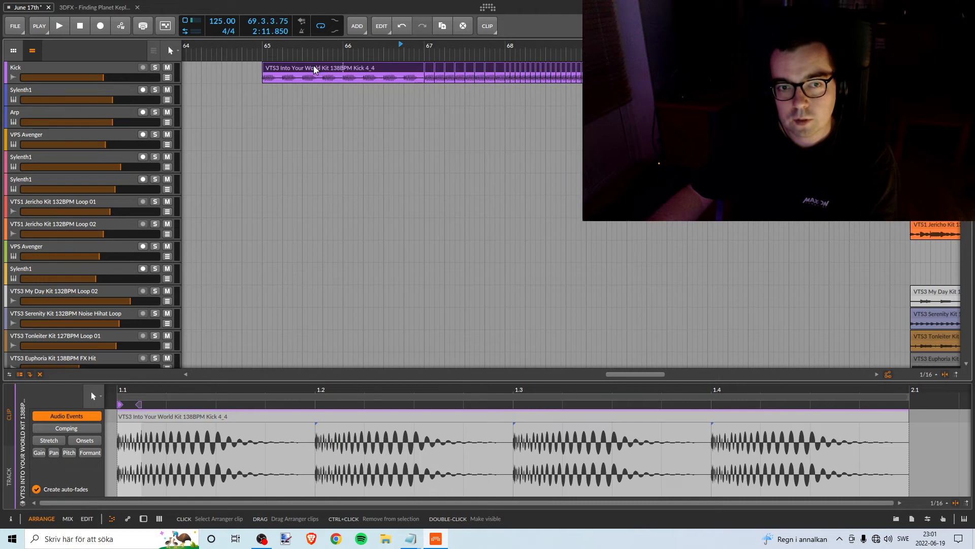
- Play the kick build-up from bar 65 on into the chorus
left_click_drag(495, 50, 374, 78)
key("space")
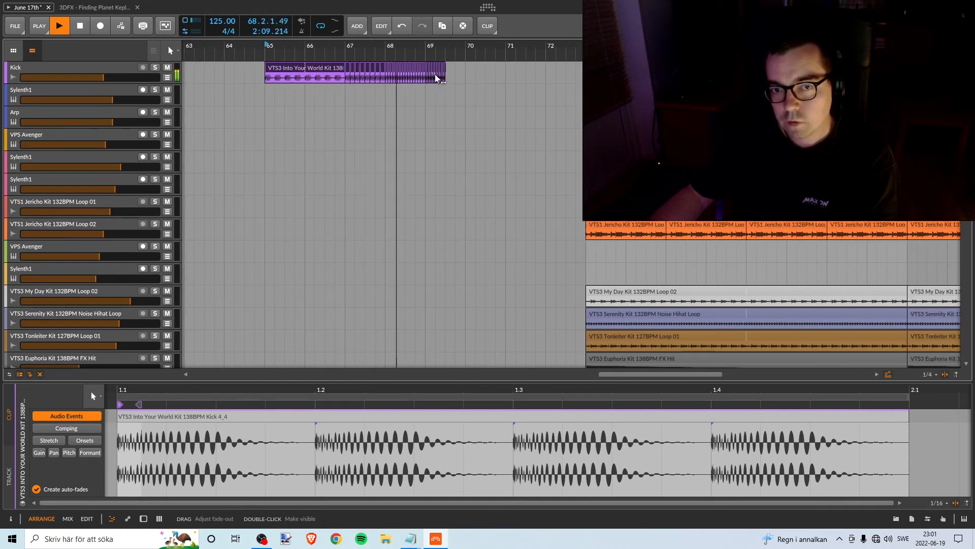
mouse_move(446, 50)
left_mouse_down()
mouse_move(454, 60)
mouse_move(438, 58)
left_mouse_up()
key("space")
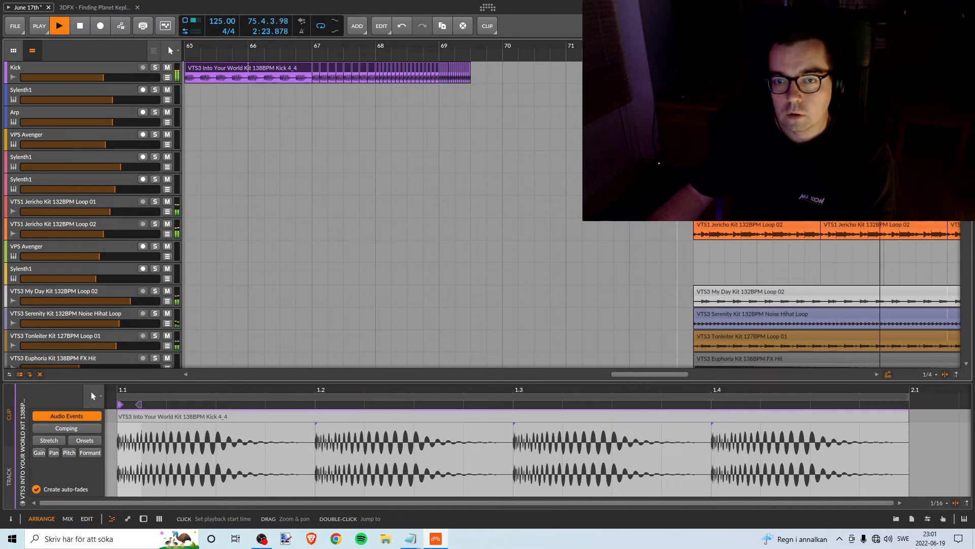
left_click(502, 57)
key("space")
- Move the whole kick roll so it ends at bar 73, and play it from its start
left_click_drag(393, 56, 414, 52)
left_click_drag(302, 71, 470, 69)
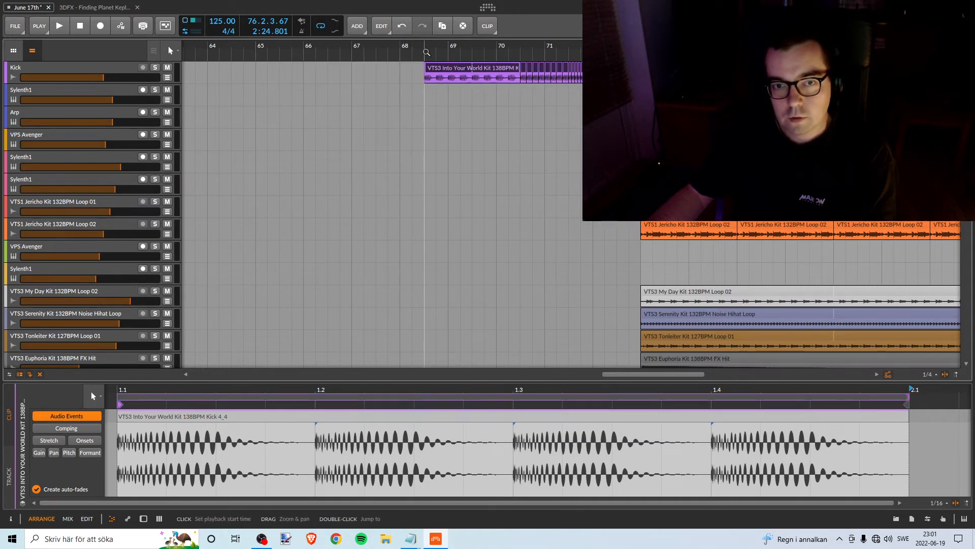
key("space")
scroll(444, 185, "right", 1)
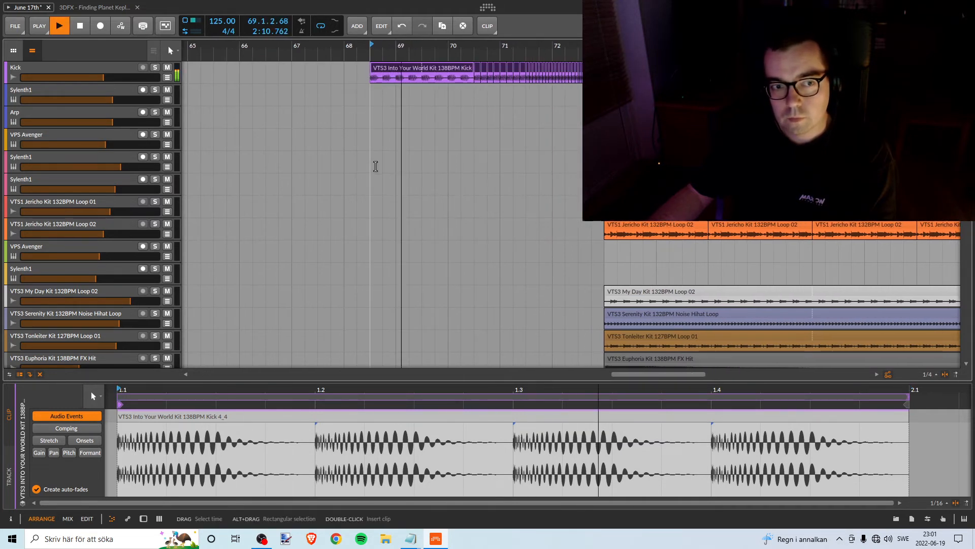
scroll(409, 181, "down", 6)
scroll(459, 176, "up", 8)
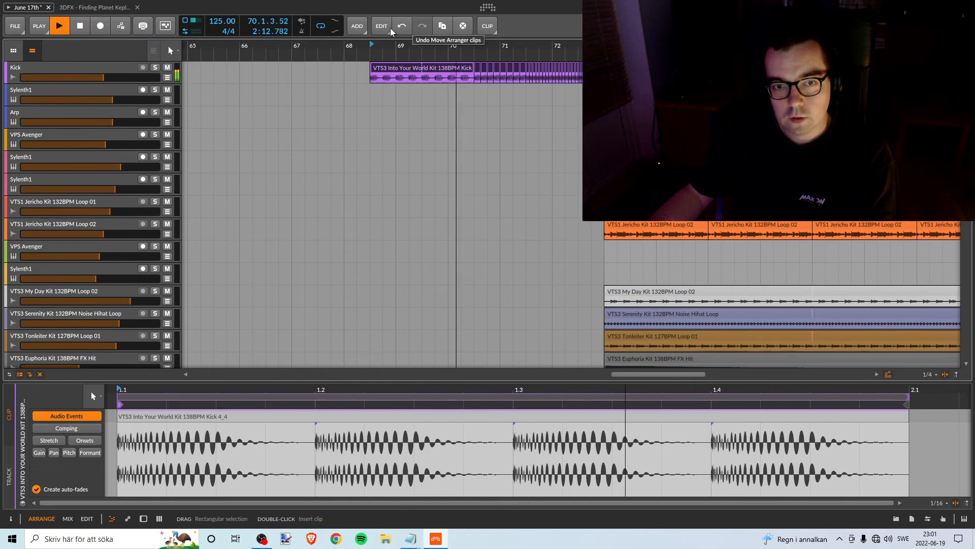
scroll(384, 51, "down", 3)
scroll(376, 71, "down", 6)
scroll(378, 69, "up", 6)
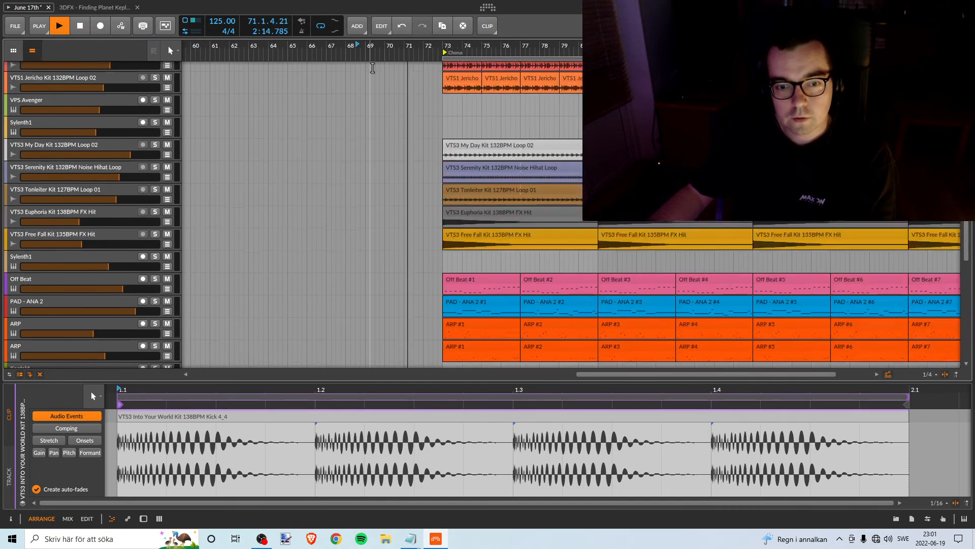
key("space")
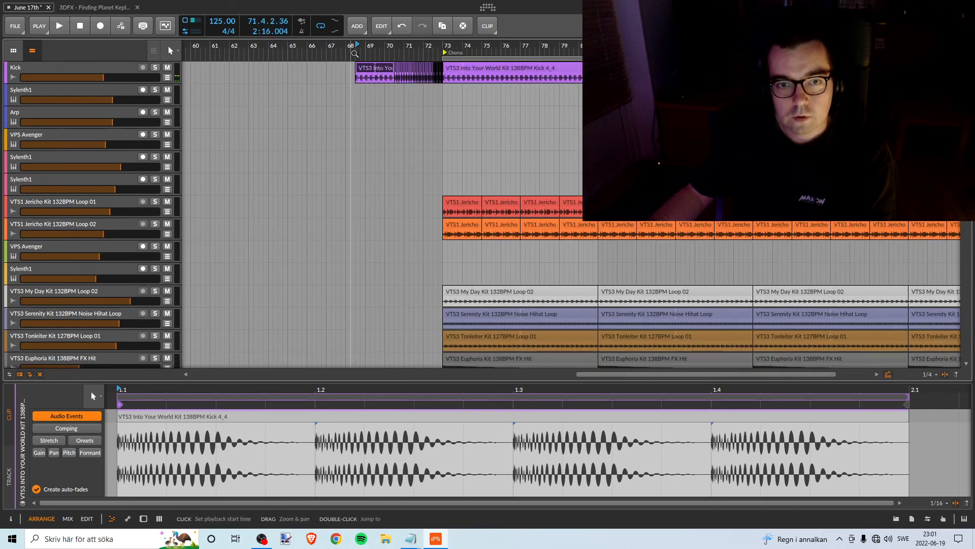
- Unmute the VTS3 Beautiful Mind Kit 136BPM Snare Fill track and play the break from bar 65 into the chorus
scroll(368, 87, "down", 2)
scroll(366, 87, "down", 6)
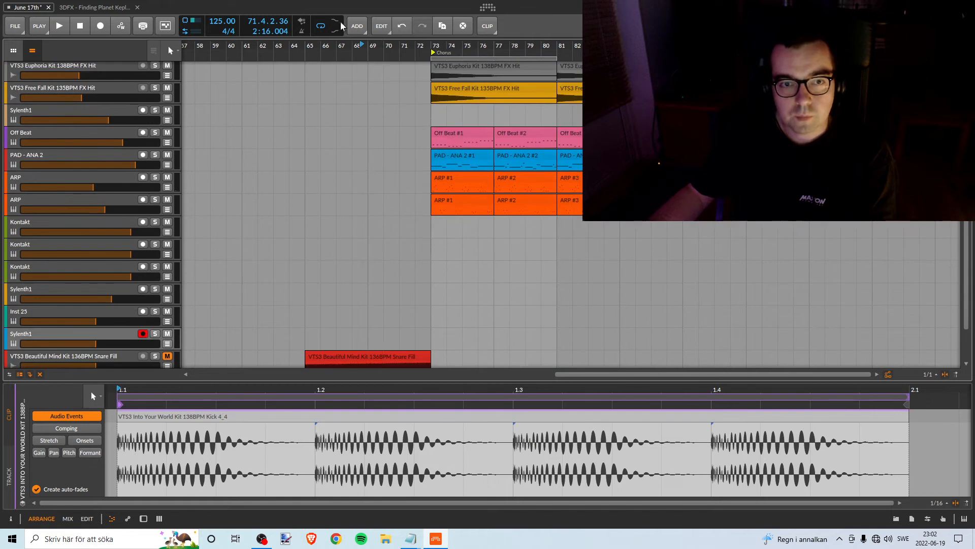
key("space")
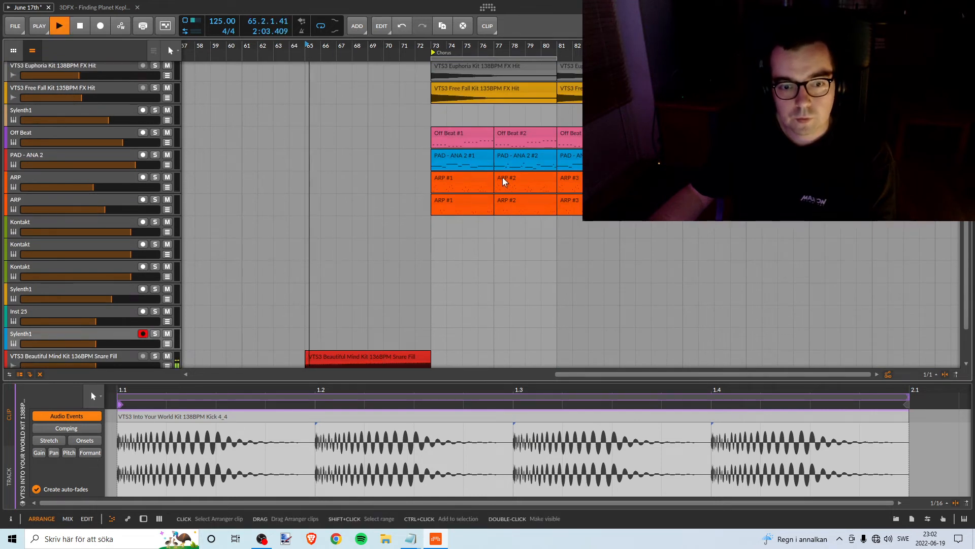
scroll(501, 177, "up", 6)
left_click_drag(425, 54, 451, 122)
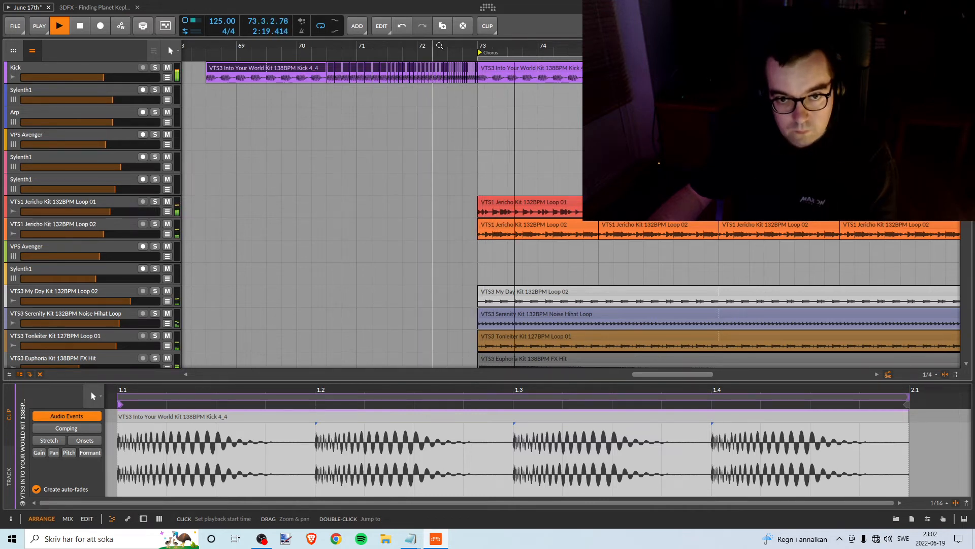
- Delete the thirty-second-note kick pieces in the second half of bar 72
left_click_drag(433, 46, 564, 76)
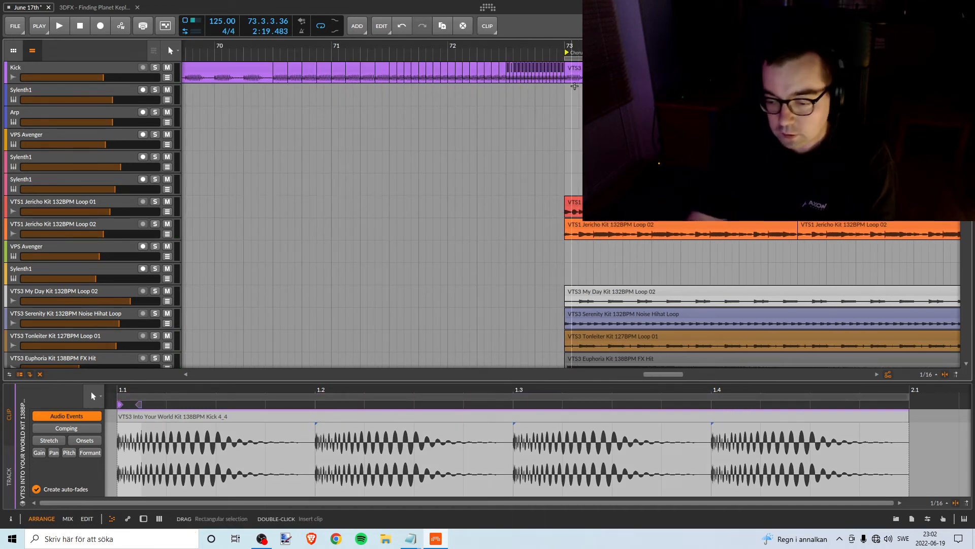
key("Delete")
left_click_drag(420, 56, 373, 51)
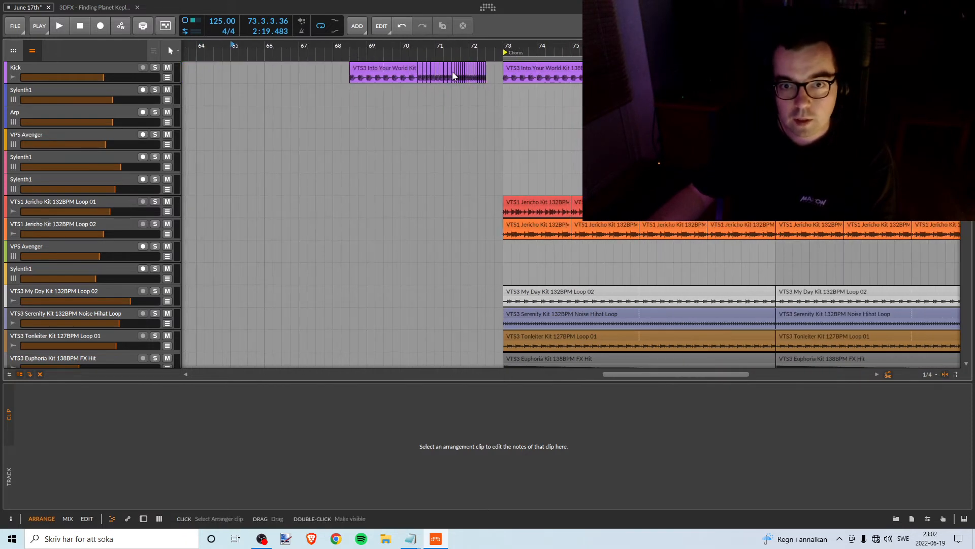
- Move the kick roll to run from bar 68 to bar 72, and play the break from bar 63 into the chorus
left_click(400, 71)
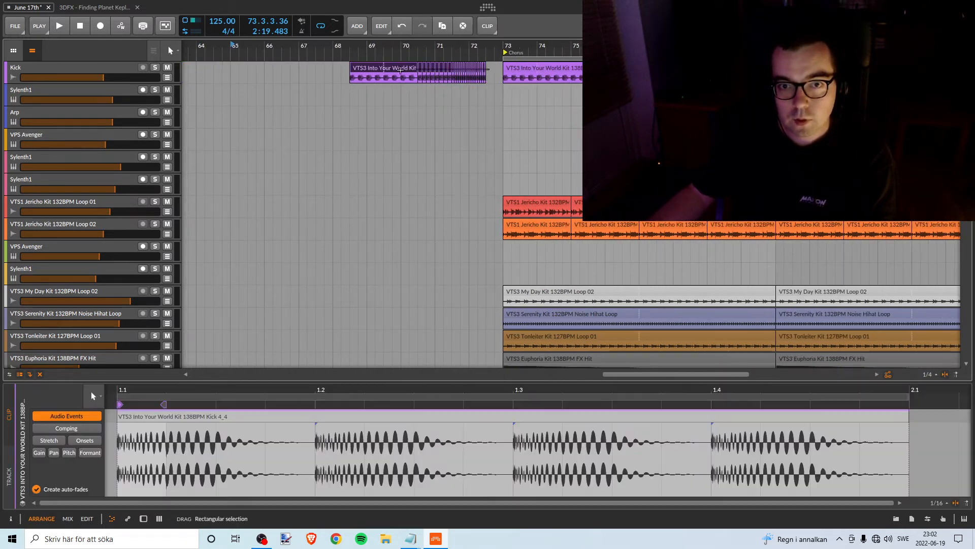
left_click_drag(370, 70, 353, 71)
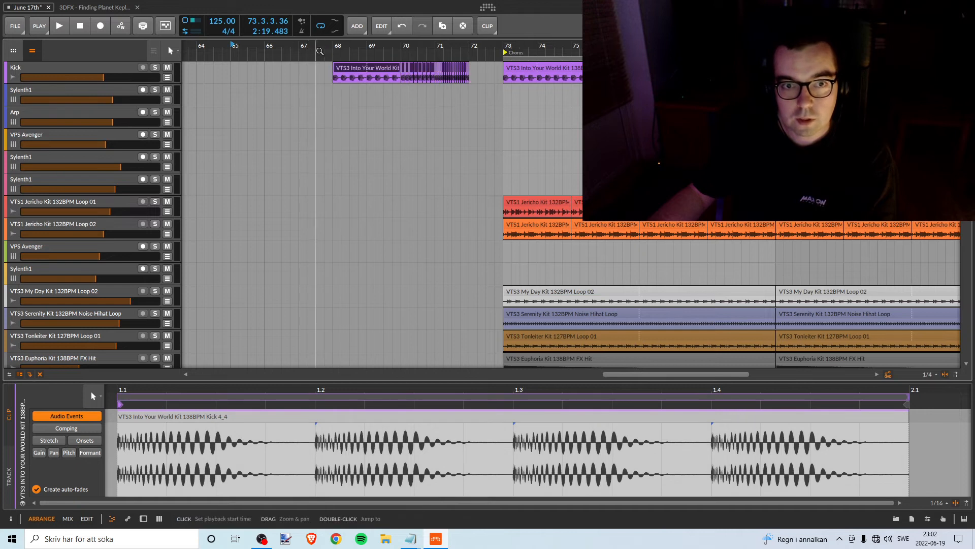
left_click_drag(200, 51, 259, 47)
left_click(232, 47)
key("space")
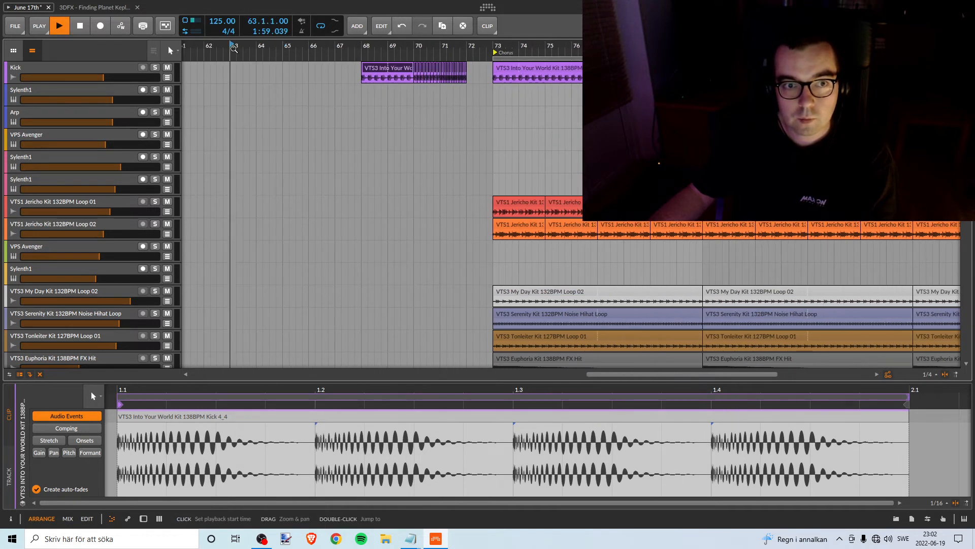
scroll(362, 129, "down", 10)
scroll(436, 144, "up", 10)
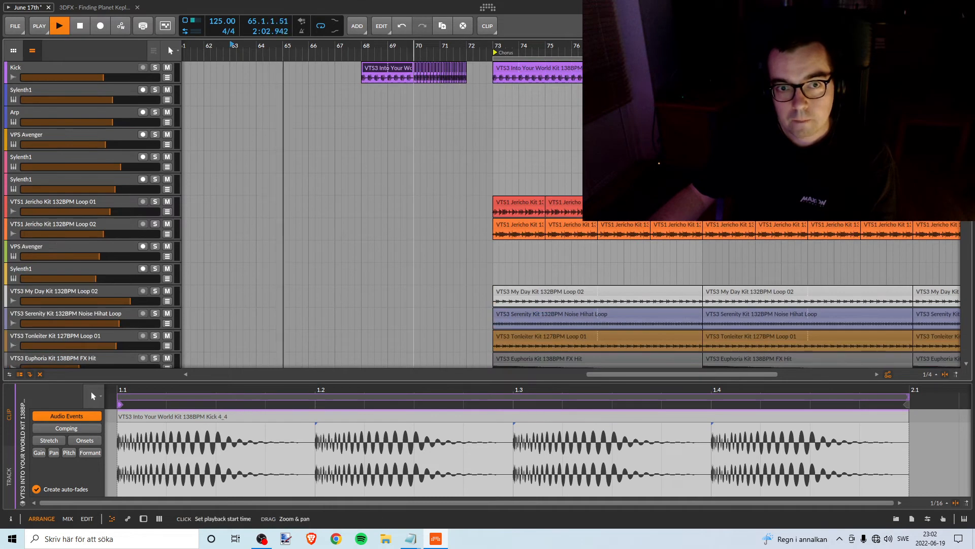
left_click_drag(417, 47, 355, 46)
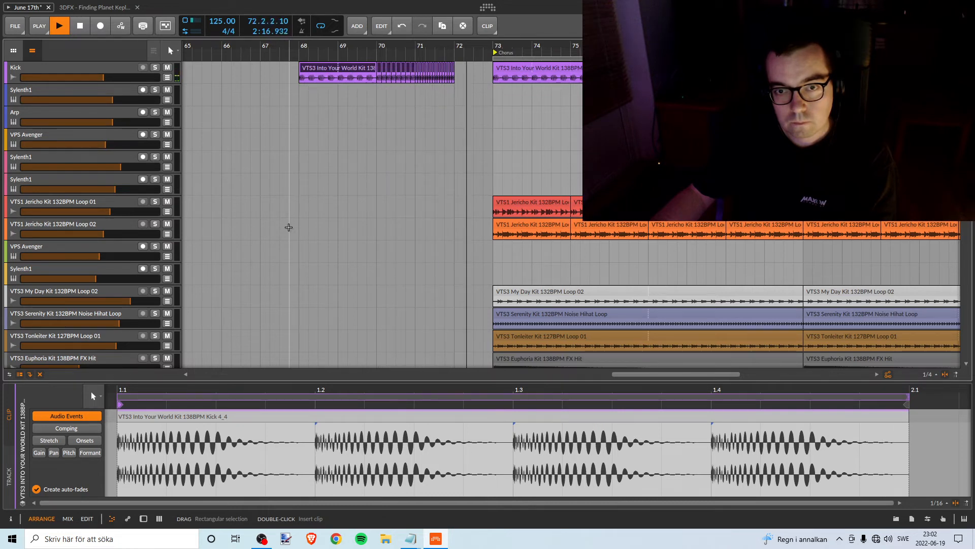
scroll(402, 213, "down", 10)
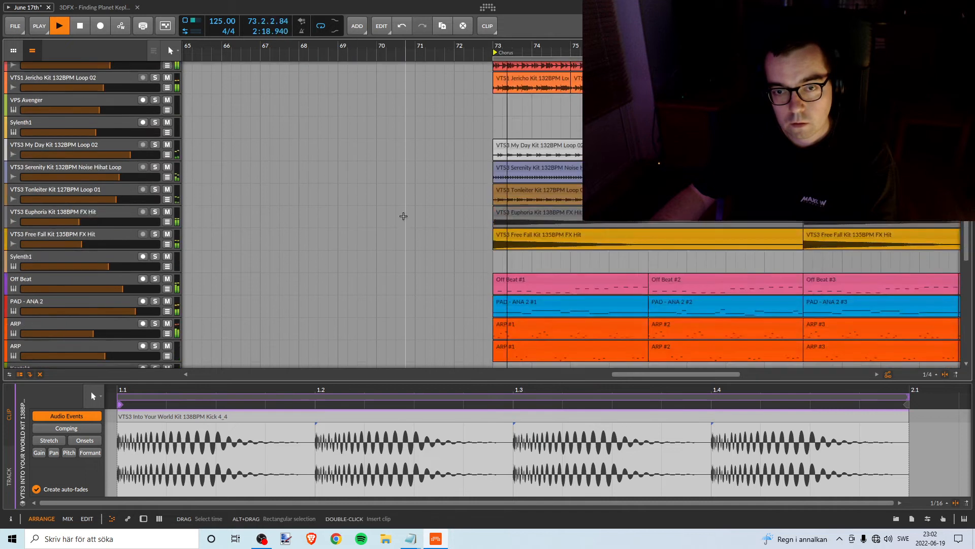
key("space")
- Shorten the VTS3 Beautiful Mind Kit 136BPM Snare Fill clip so it ends at bar 72
left_click_drag(492, 293, 455, 292)
scroll(439, 239, "up", 10)
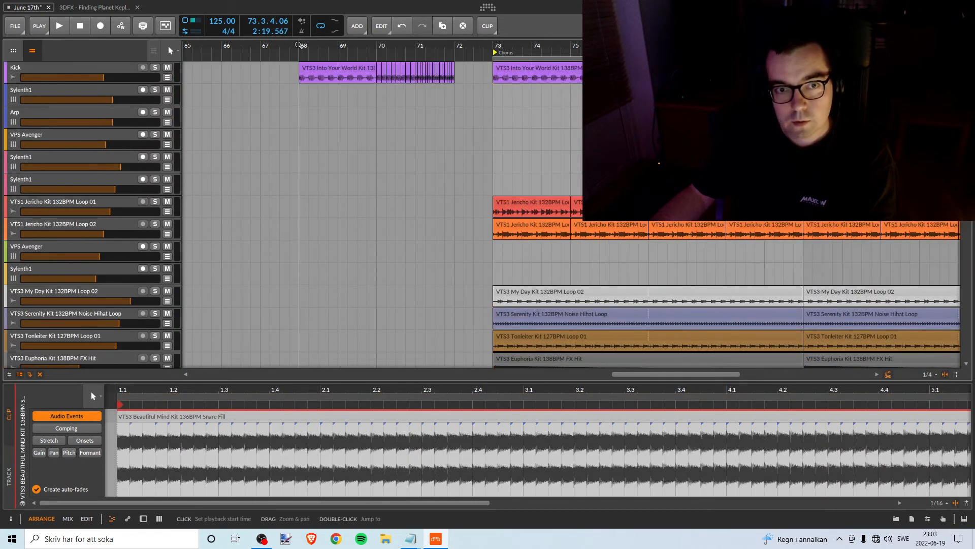
- Play the kick build-up from bar 65 into the chorus and review the clips in the neighbouring sections
key("space")
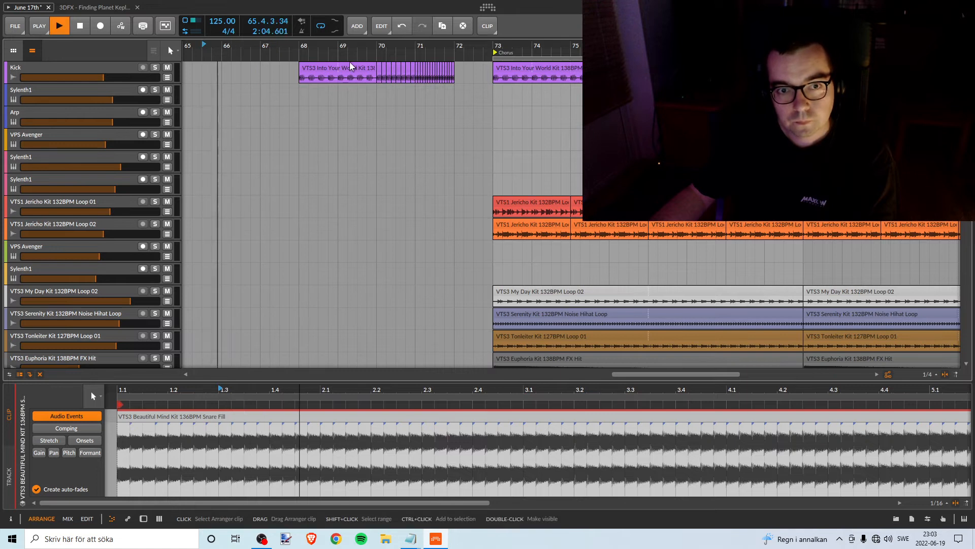
left_click_drag(424, 53, 375, 31)
scroll(381, 134, "down", 10)
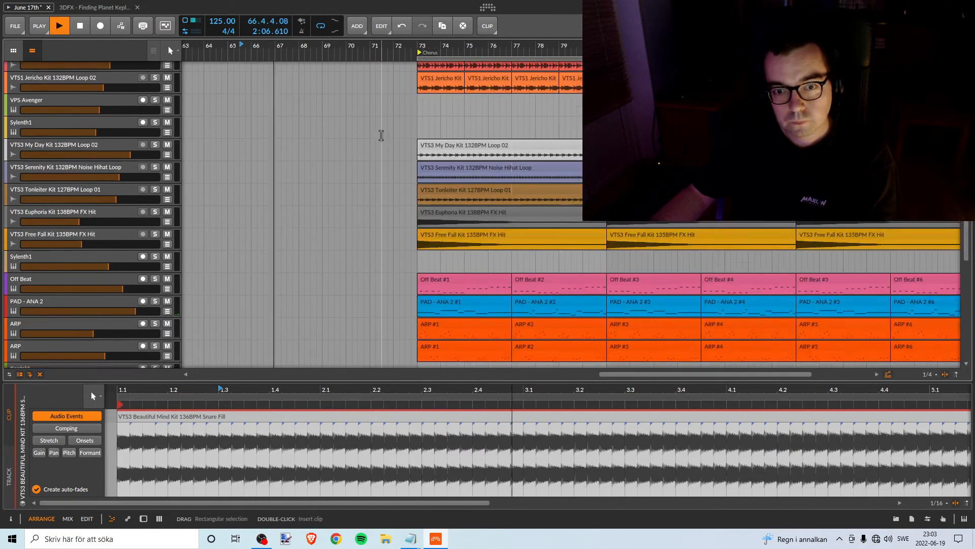
scroll(381, 130, "up", 10)
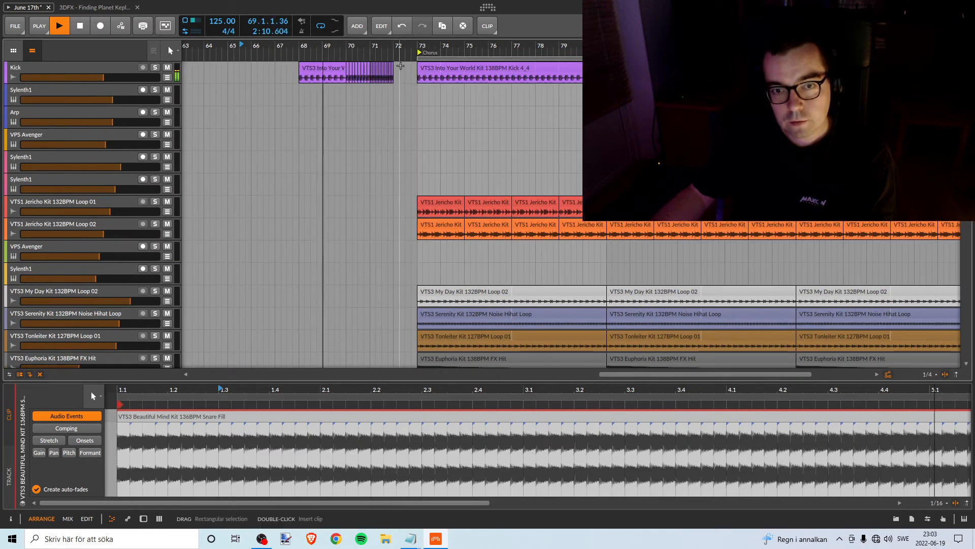
scroll(399, 102, "up", 2)
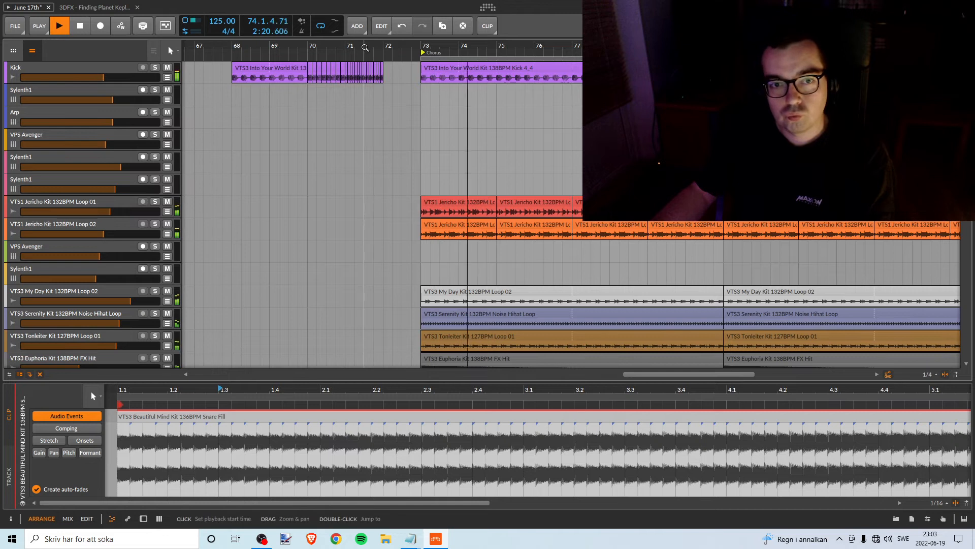
left_click_drag(366, 47, 447, 12)
key("space")
scroll(416, 95, "down", 5)
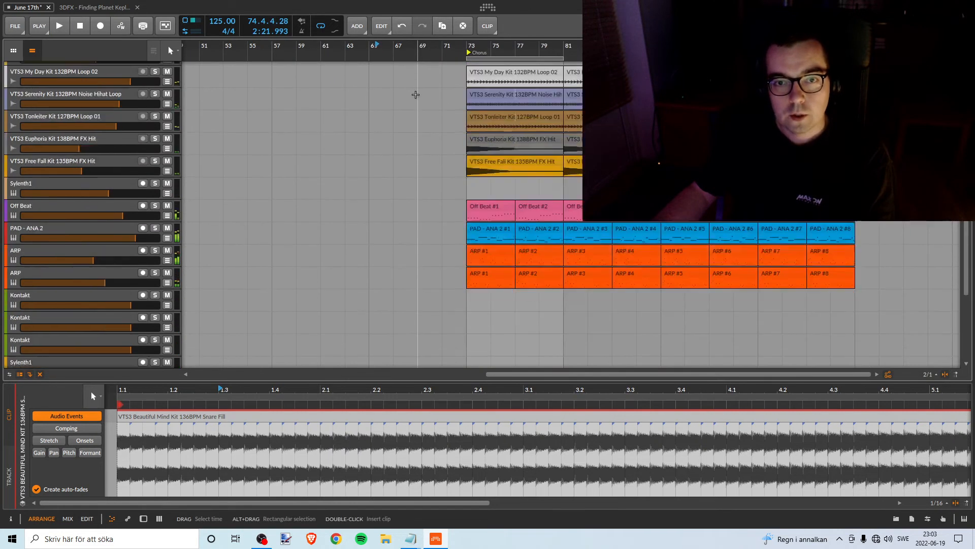
scroll(415, 93, "up", 2)
scroll(415, 93, "up", 3)
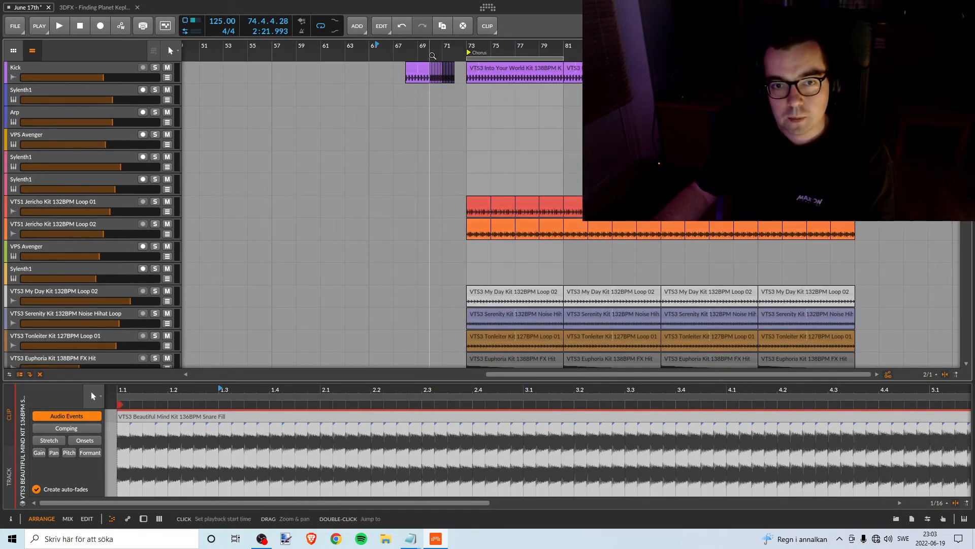
left_click_drag(438, 48, 574, 44)
scroll(542, 89, "down", 6)
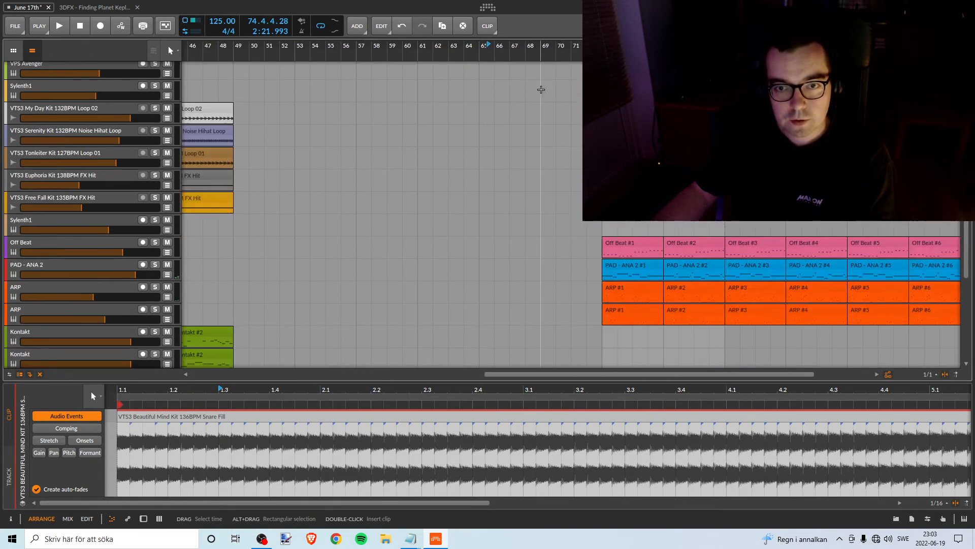
left_click_drag(264, 49, 528, 49)
key("space")
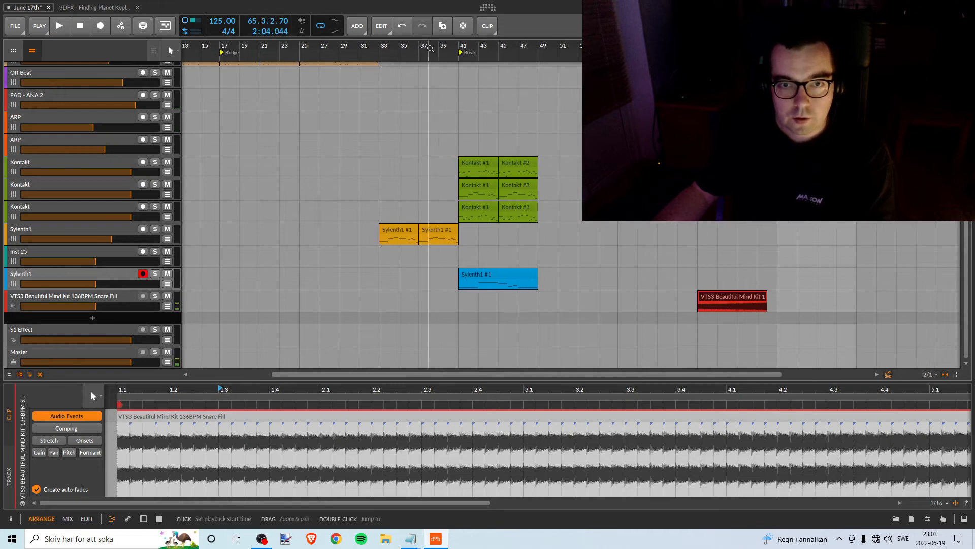
- Copy the rising Euphoria and Free Fall FX Hit clips before the break to bar 65, leading into the chorus
scroll(355, 203, "up", 6)
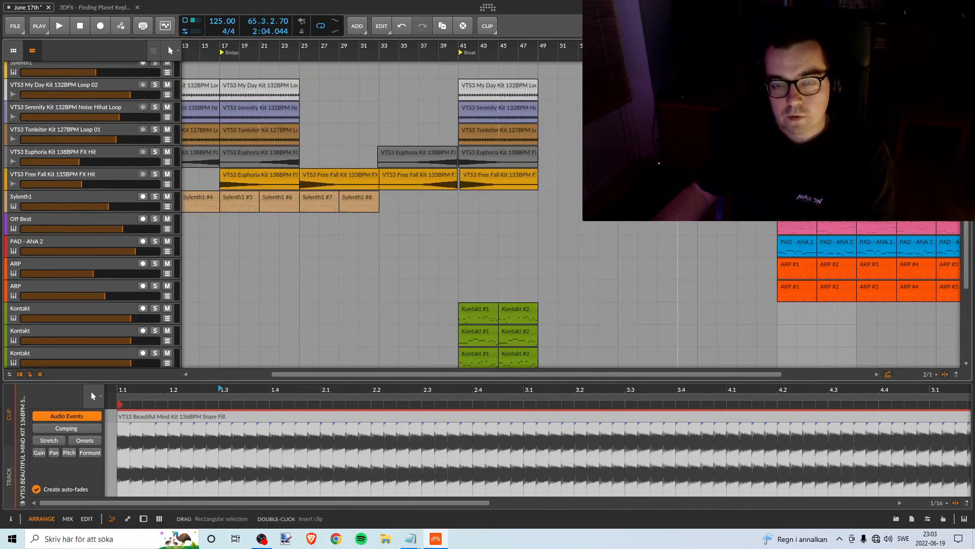
left_click_drag(708, 46, 629, 53)
left_click(323, 158)
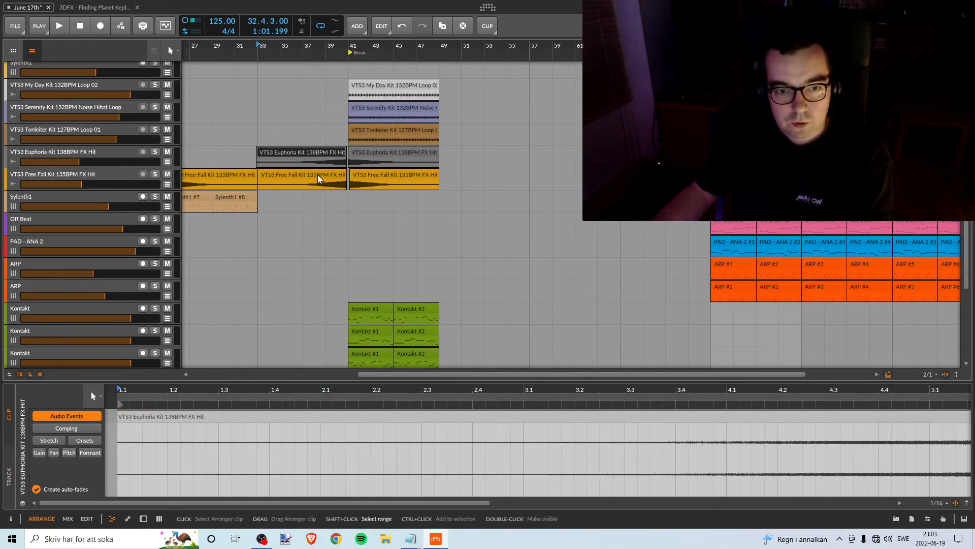
left_click(319, 178)
left_click_drag(291, 140, 309, 203)
left_click(323, 151)
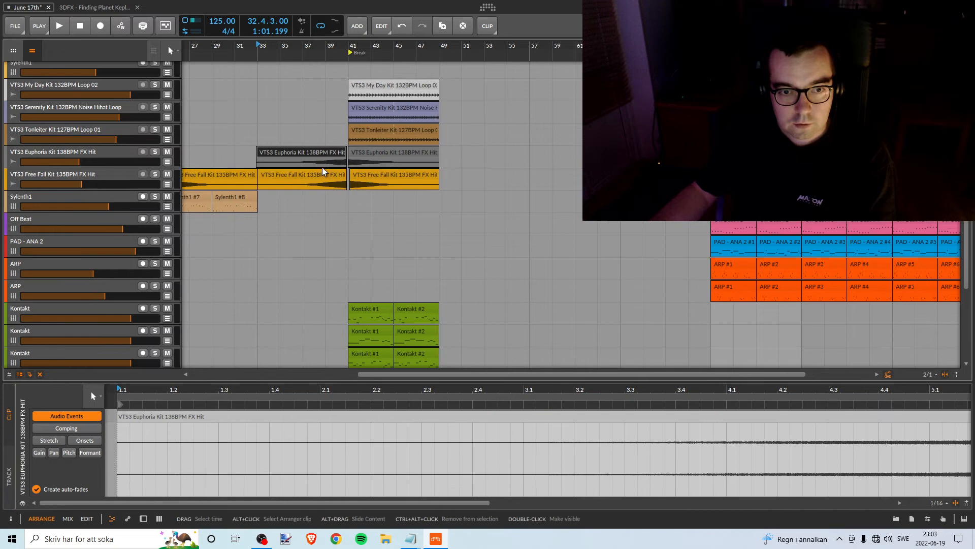
left_click_drag(301, 153, 663, 153)
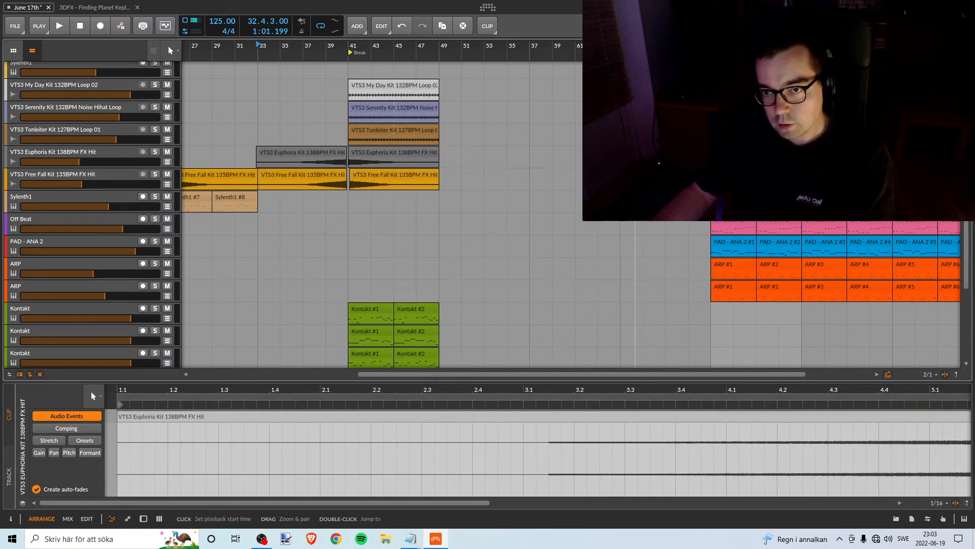
- Play the build-up from bar 65 to hear the copied FX clips together with the kick and snare fill
left_click_drag(617, 46, 465, 45)
left_click(468, 45)
key("space")
scroll(557, 175, "up", 5)
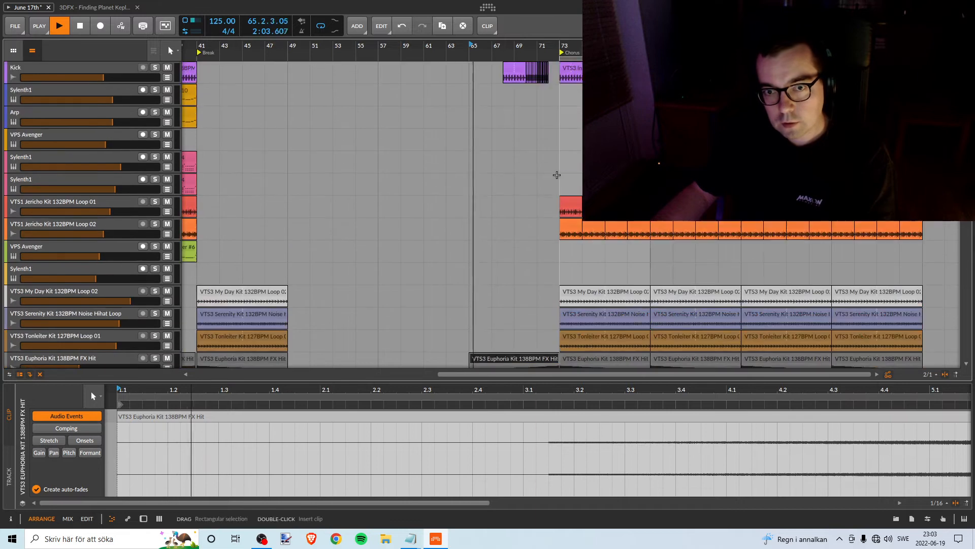
scroll(557, 174, "down", 5)
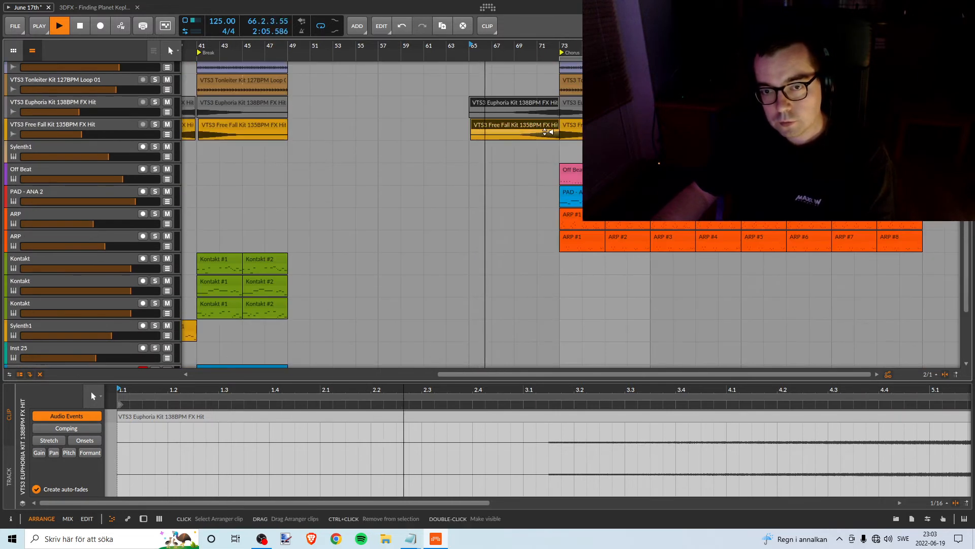
scroll(427, 119, "up", 3)
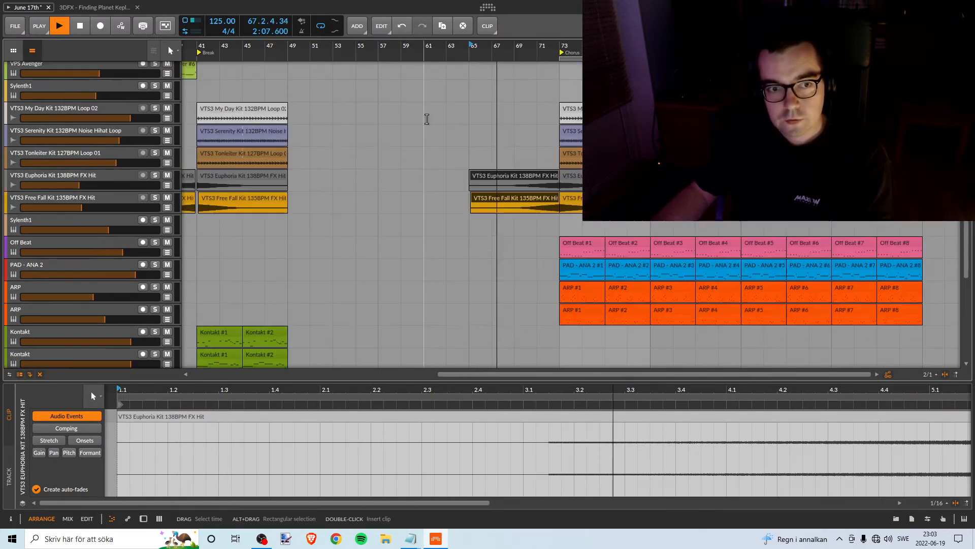
scroll(427, 119, "down", 5)
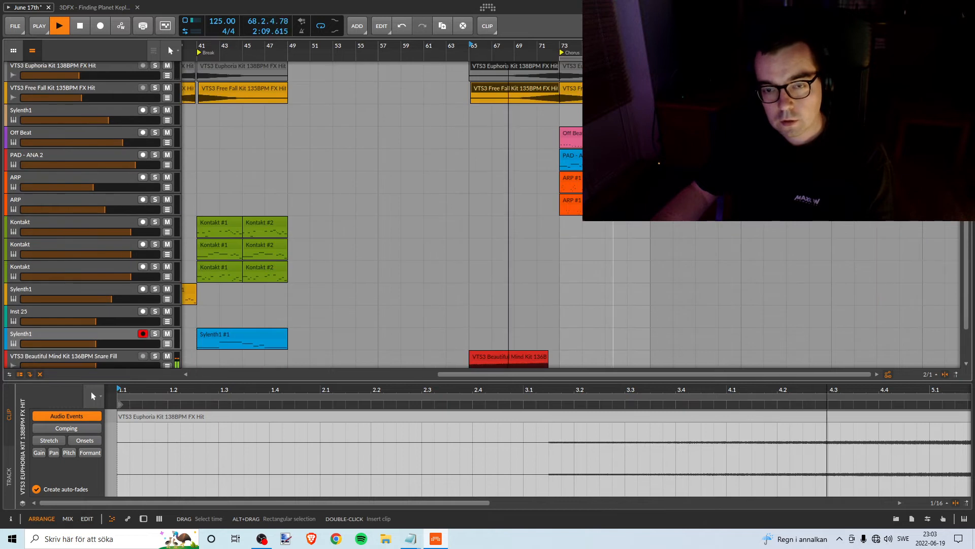
scroll(354, 177, "up", 10)
scroll(354, 178, "down", 3)
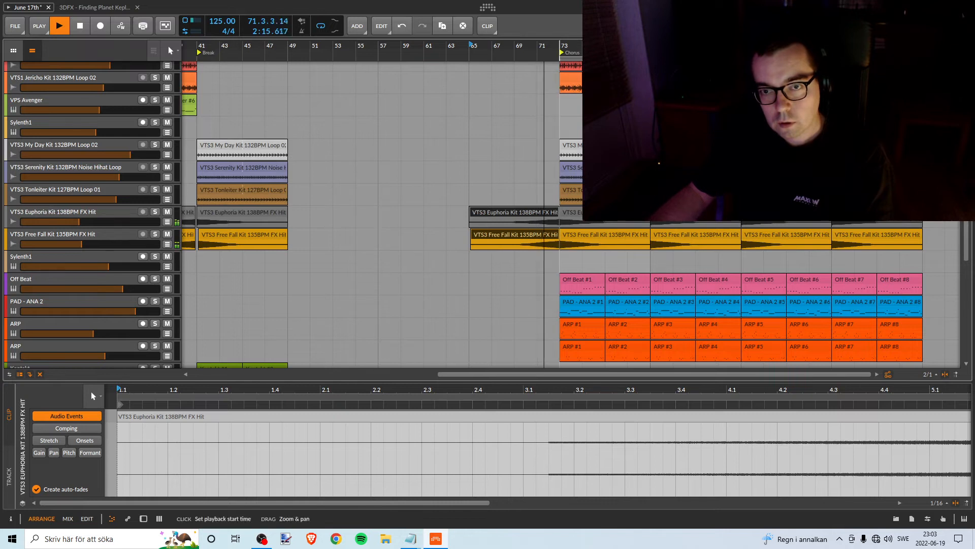
left_click_drag(561, 46, 551, 157)
key("space")
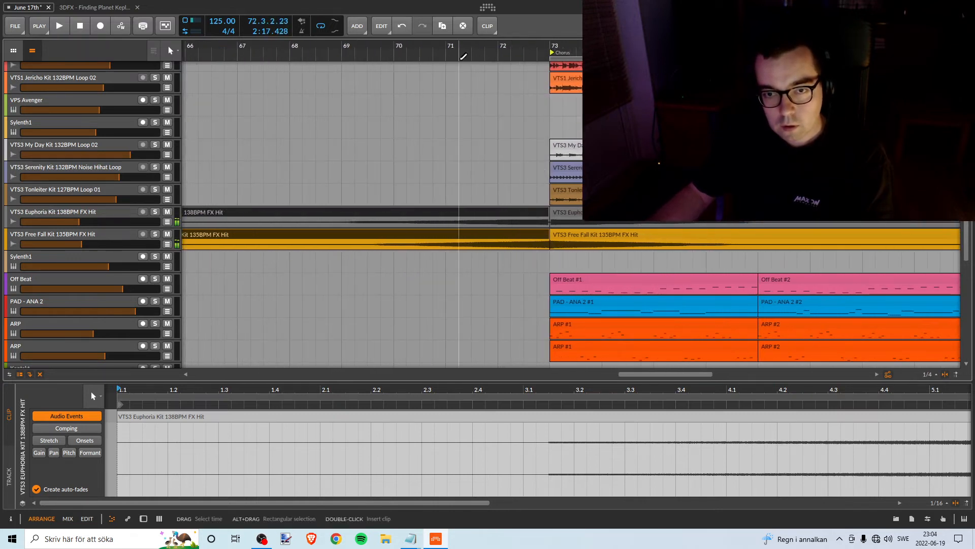
- Try shortening both rising FX clips to end at bar 72, one bar before the chorus
left_click_drag(212, 47, 270, 26)
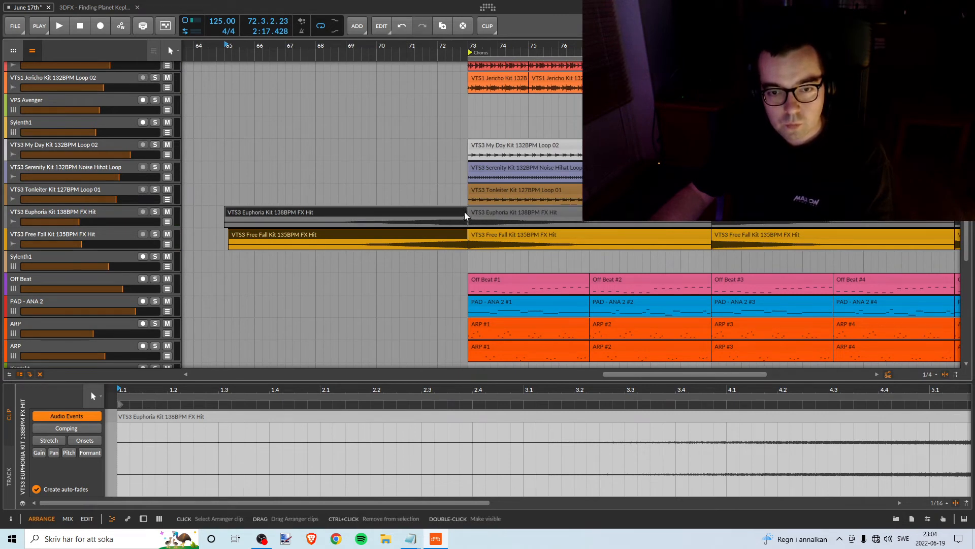
left_click_drag(463, 210, 450, 211)
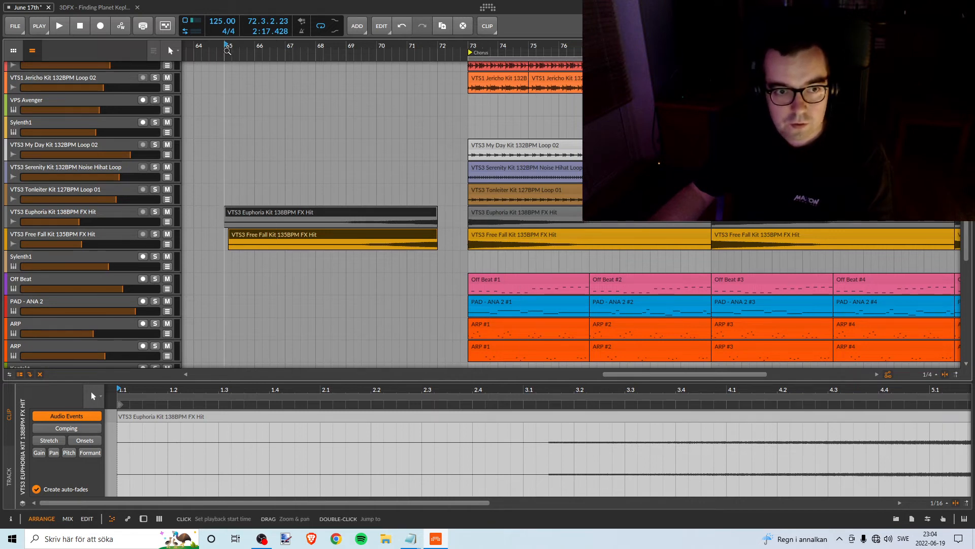
left_click_drag(434, 213, 457, 214)
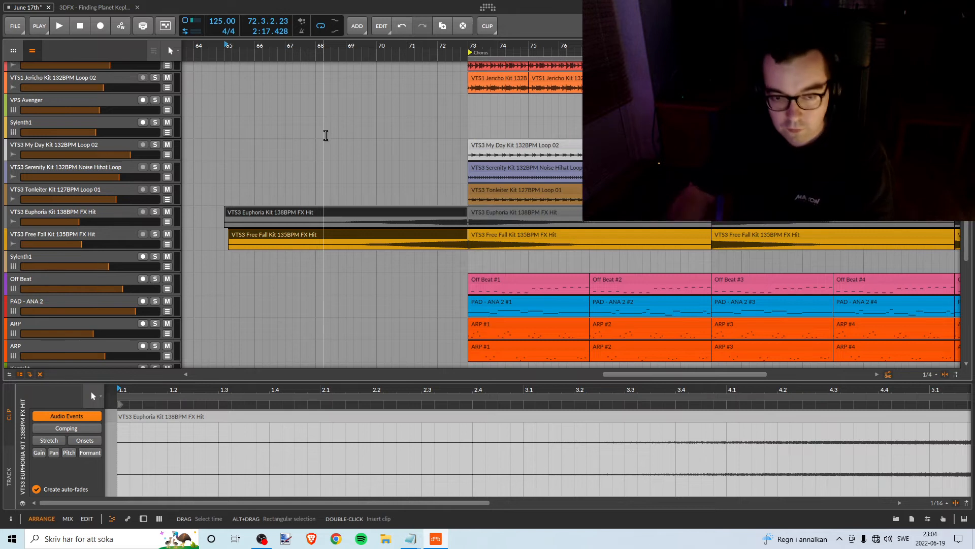
- Play the full-length FX risers from bar 65 and again from bar 70 towards the chorus
left_click_drag(241, 51, 252, 48)
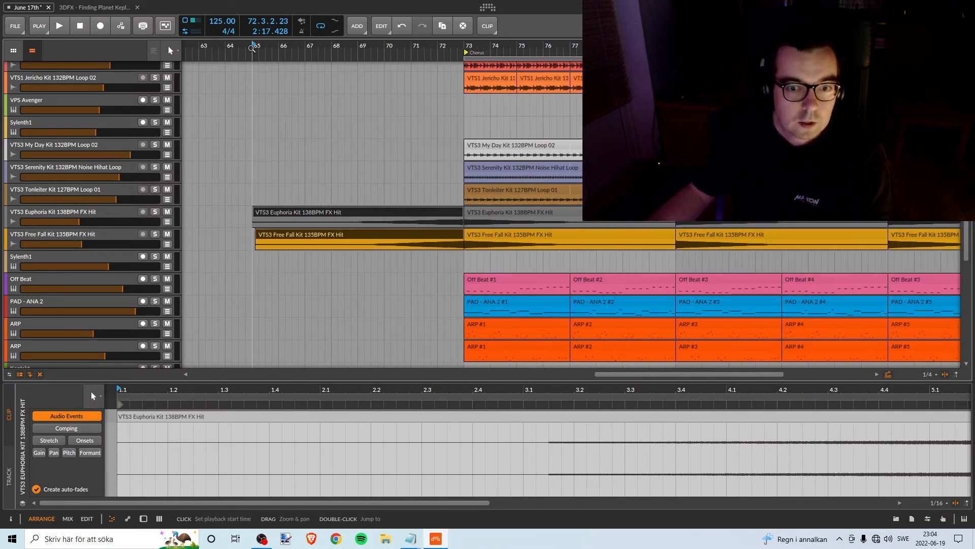
key("space")
scroll(390, 198, "up", 5)
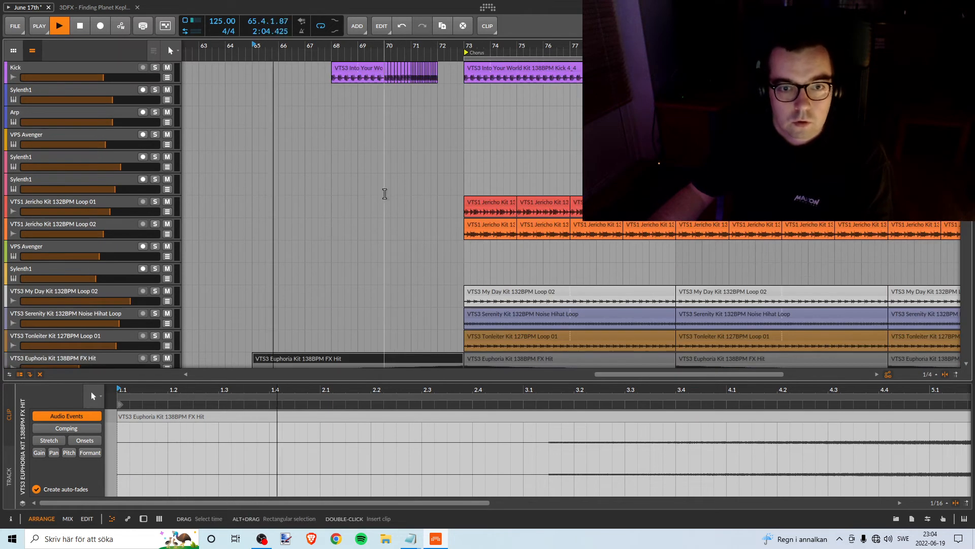
scroll(382, 192, "down", 5)
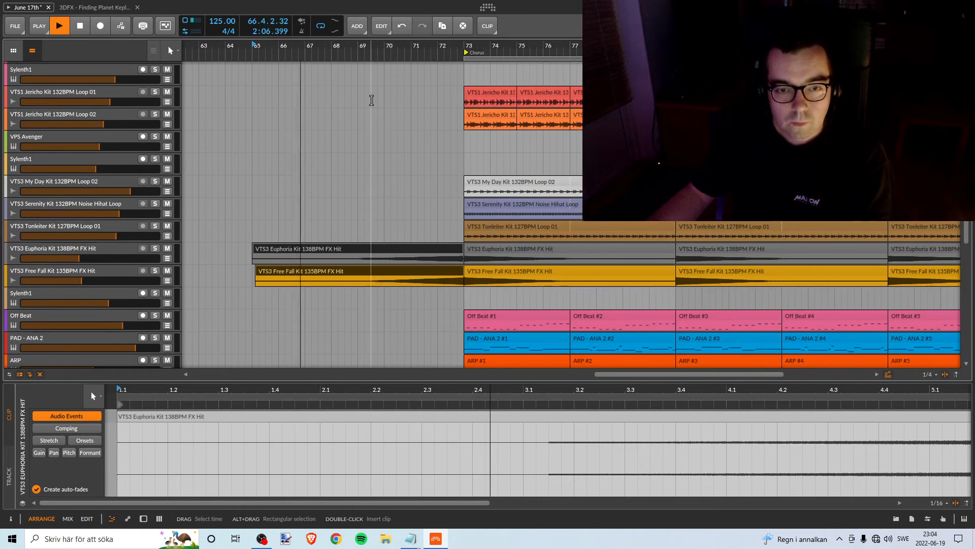
key("space")
left_click(319, 48)
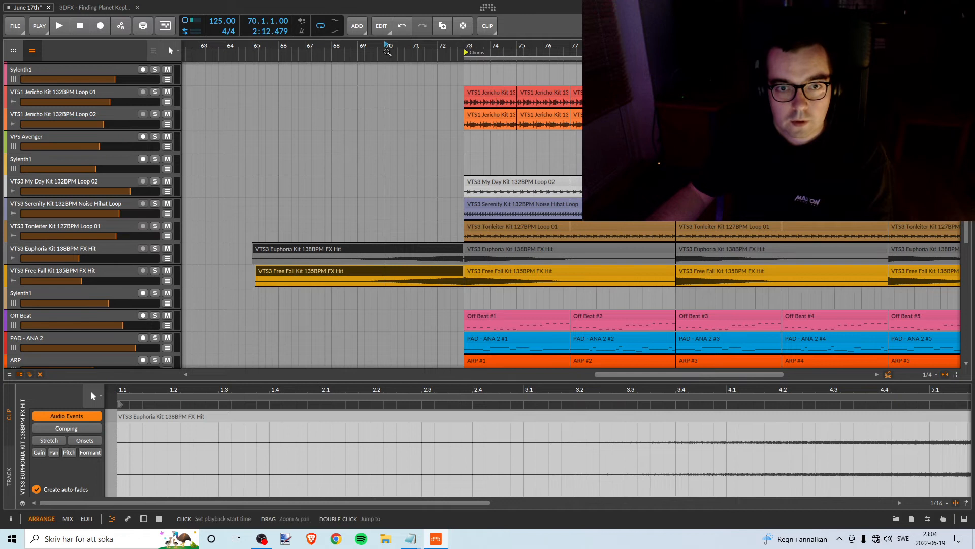
key("space")
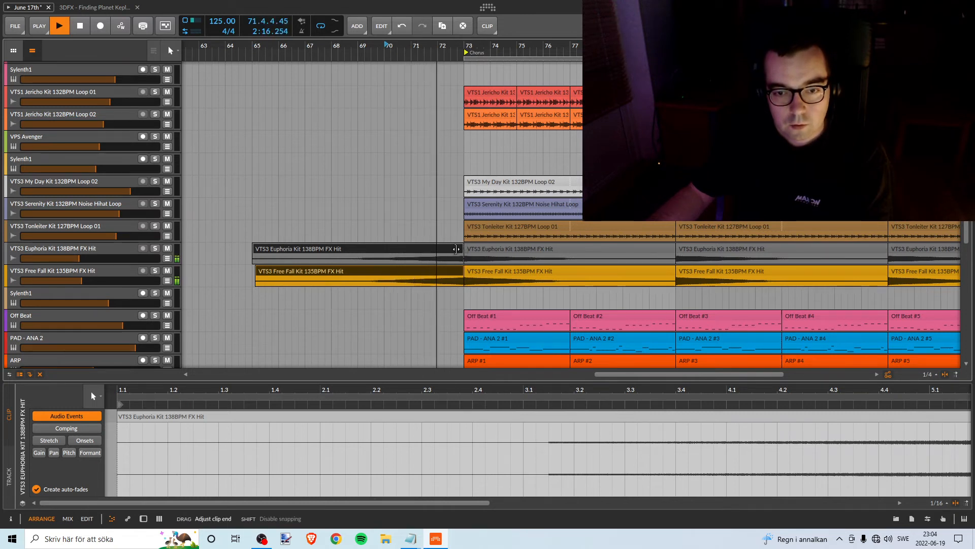
- Trim the ends of both rising FX clips to bar 72, leaving a one-bar gap before the chorus
left_click_drag(456, 249, 444, 249)
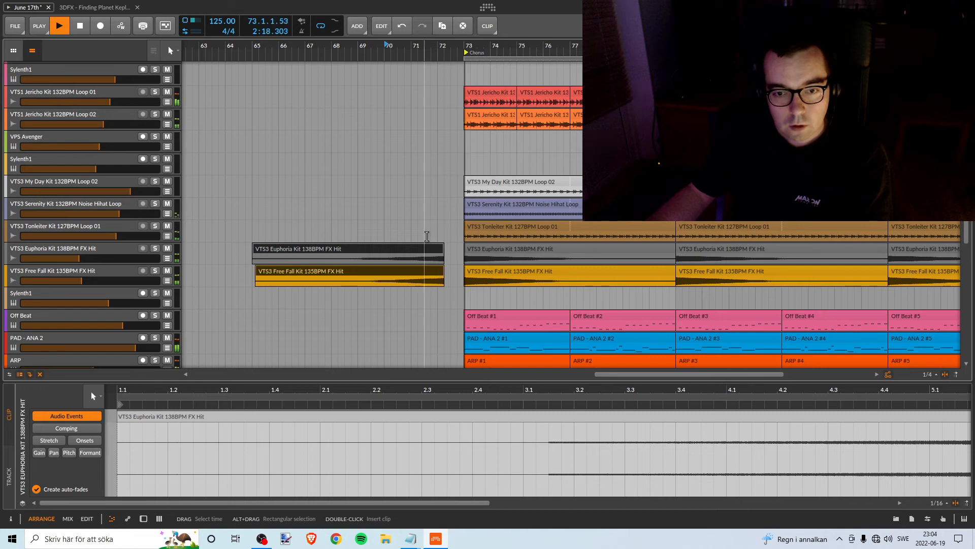
key("space")
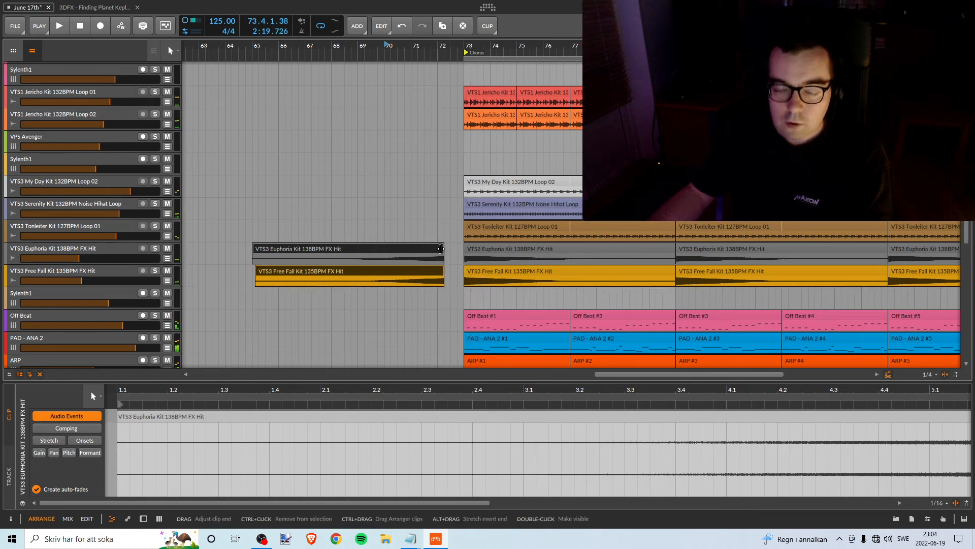
left_click_drag(441, 249, 448, 248)
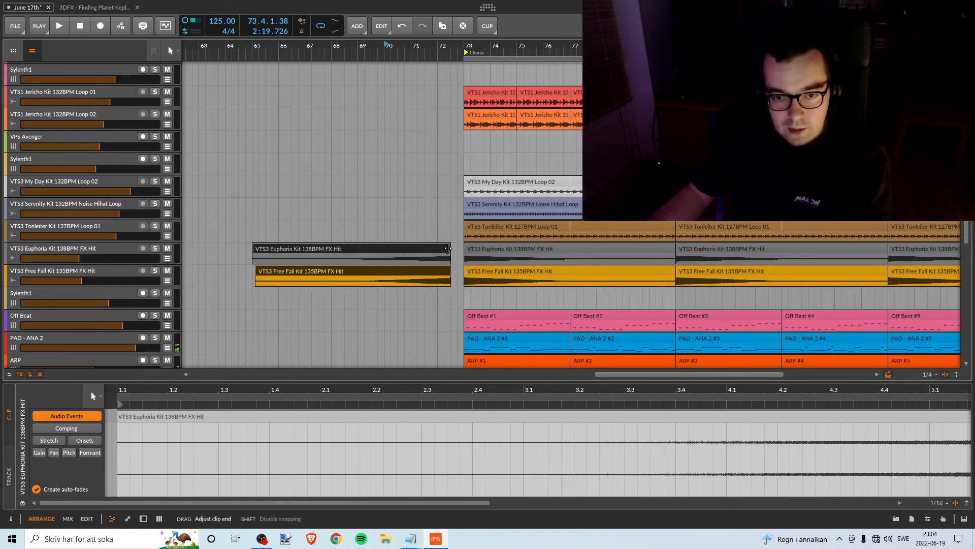
- Copy the My Day, Serenity and Tonleiter loop clips from the break at bar 41 to bar 65
left_click_drag(281, 48, 483, 52)
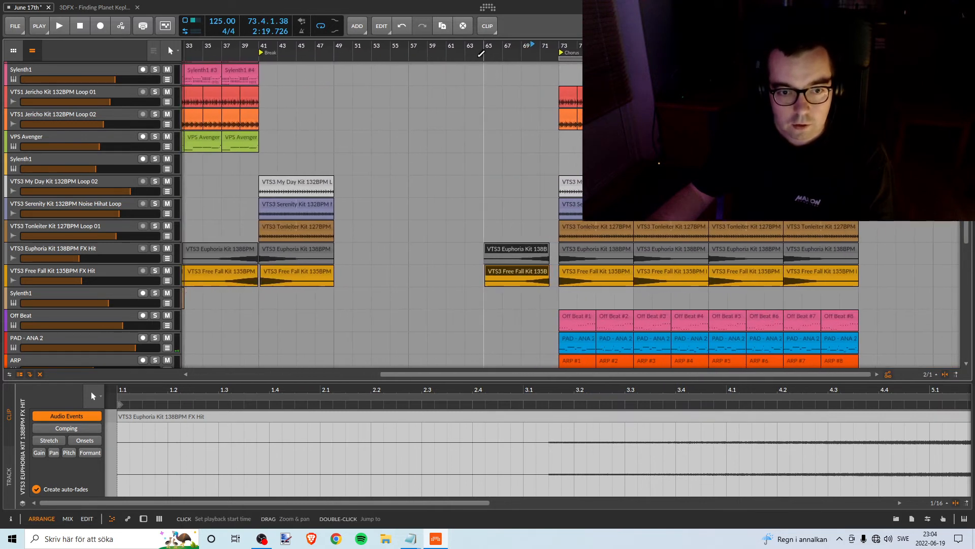
left_click(288, 183)
left_click(289, 226, "shift")
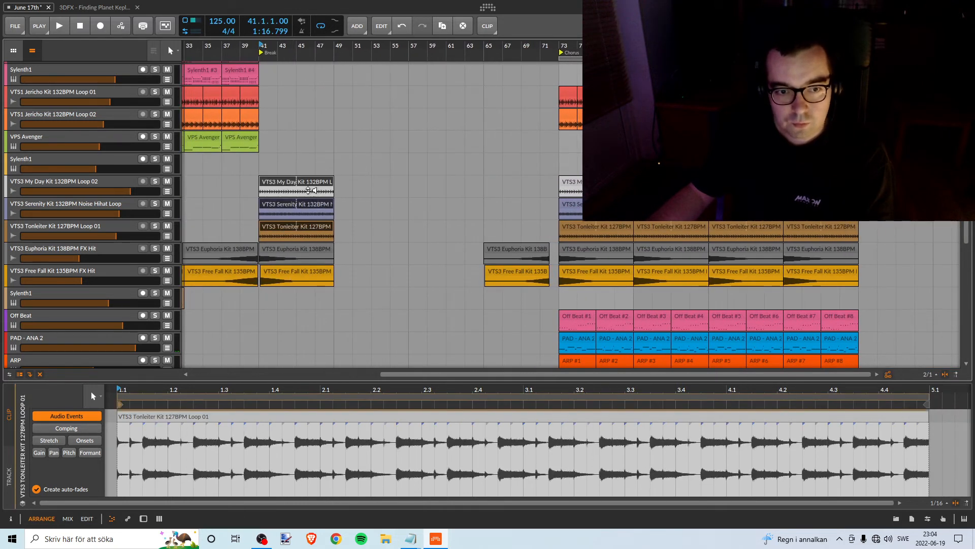
left_click_drag(362, 188, 504, 178)
scroll(477, 183, "up", 3)
scroll(478, 184, "down", 3)
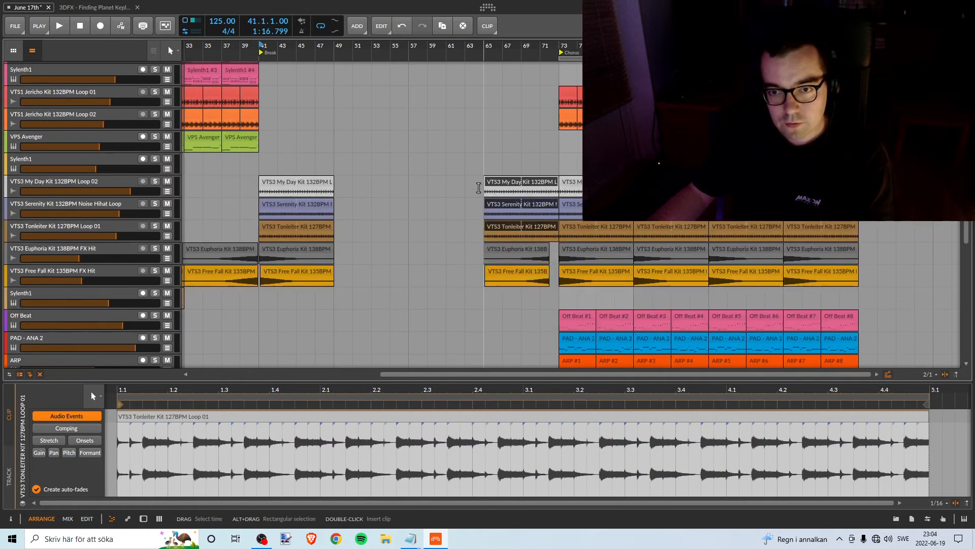
- Play the arrangement from bar 65 and check the kick, percussion loop and FX clips leading towards the chorus
left_click_drag(500, 45, 440, 50)
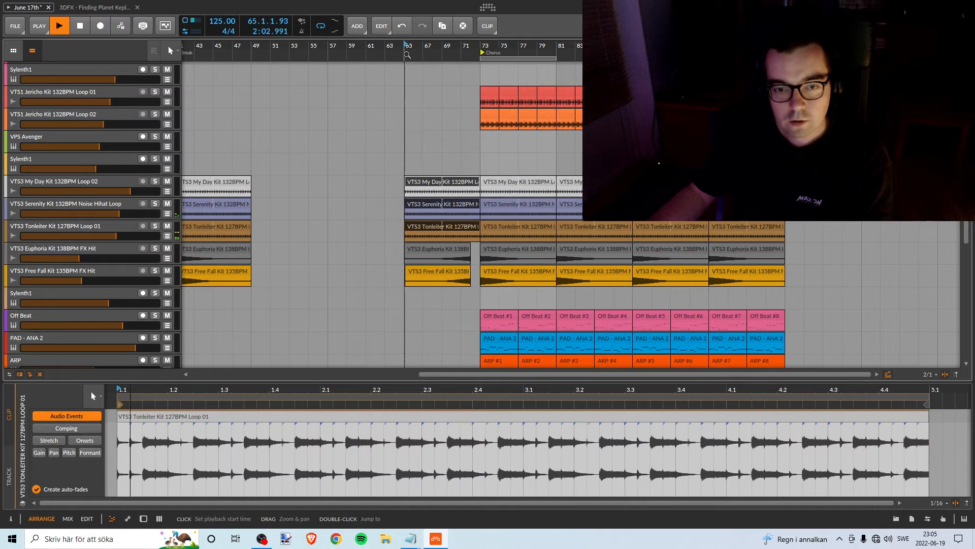
scroll(464, 218, "up", 3)
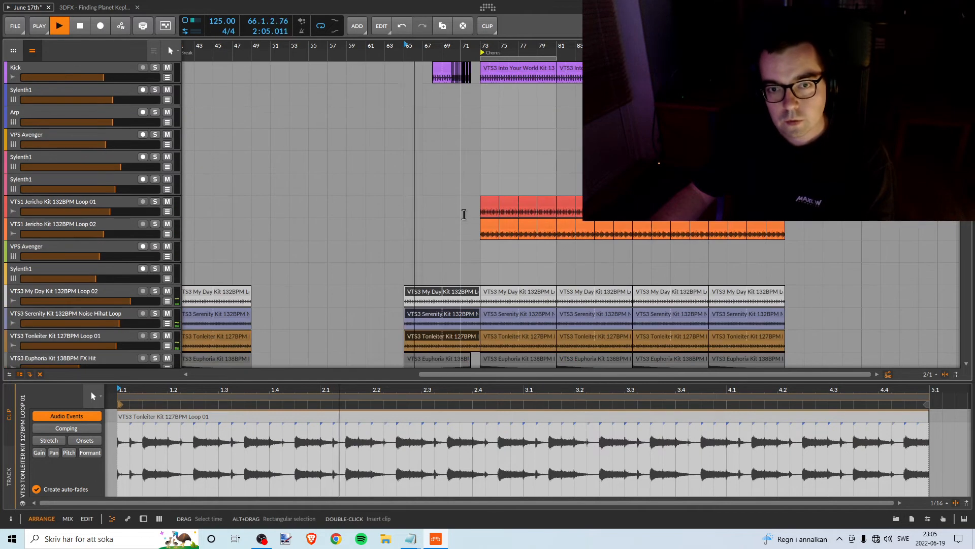
scroll(463, 214, "down", 8)
scroll(460, 192, "up", 7)
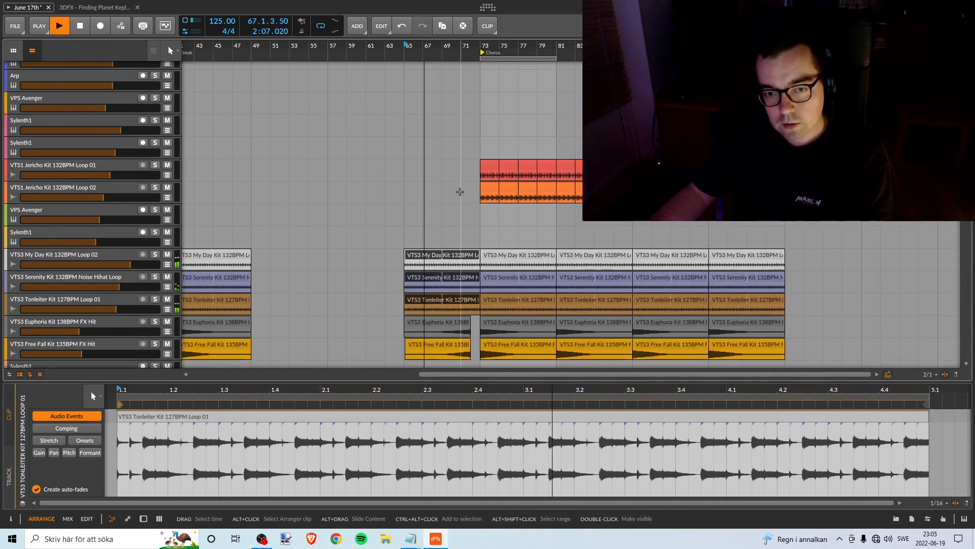
scroll(457, 188, "up", 2)
scroll(447, 172, "up", 5, "ctrl")
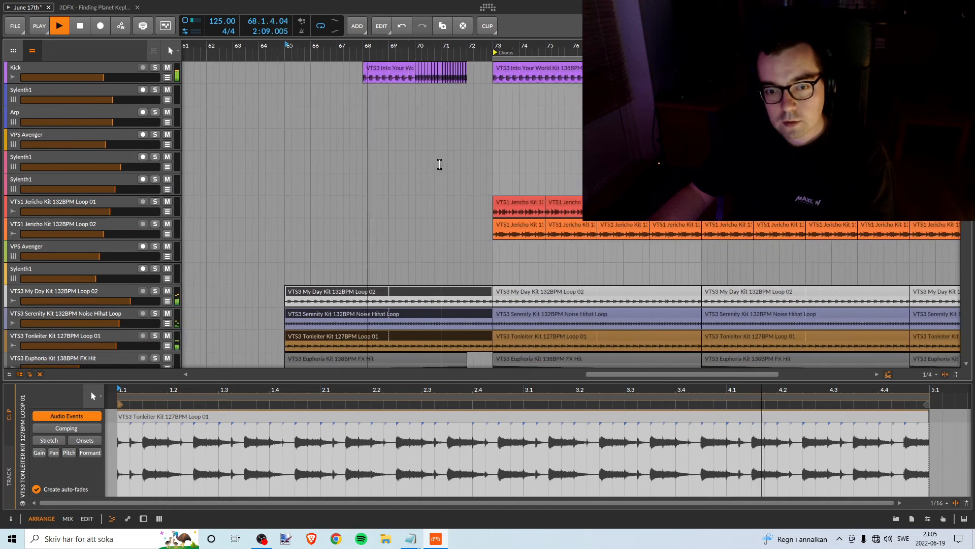
scroll(410, 148, "down", 2)
scroll(408, 149, "up", 2)
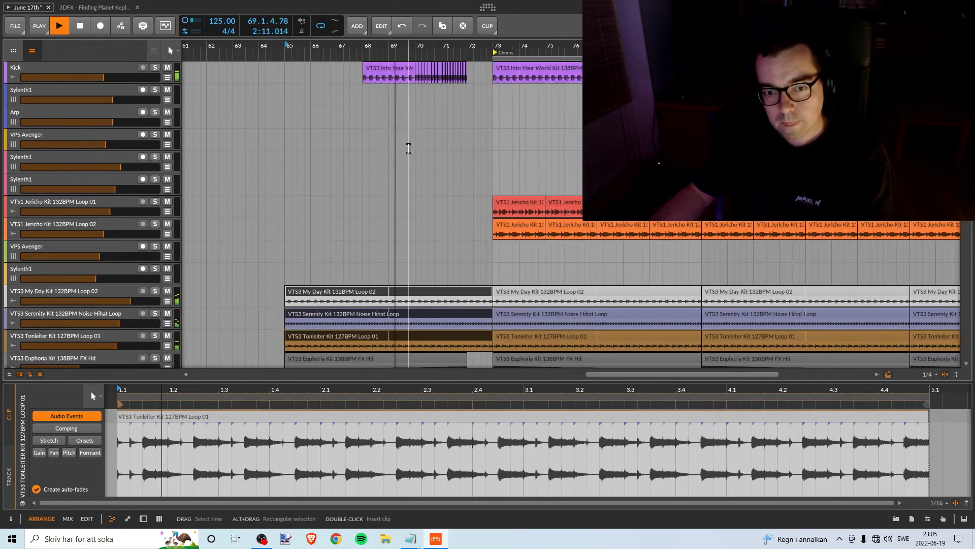
- Extend the kick part back to bar 65 so it runs up to the existing kick roll
key("space")
left_click(377, 68)
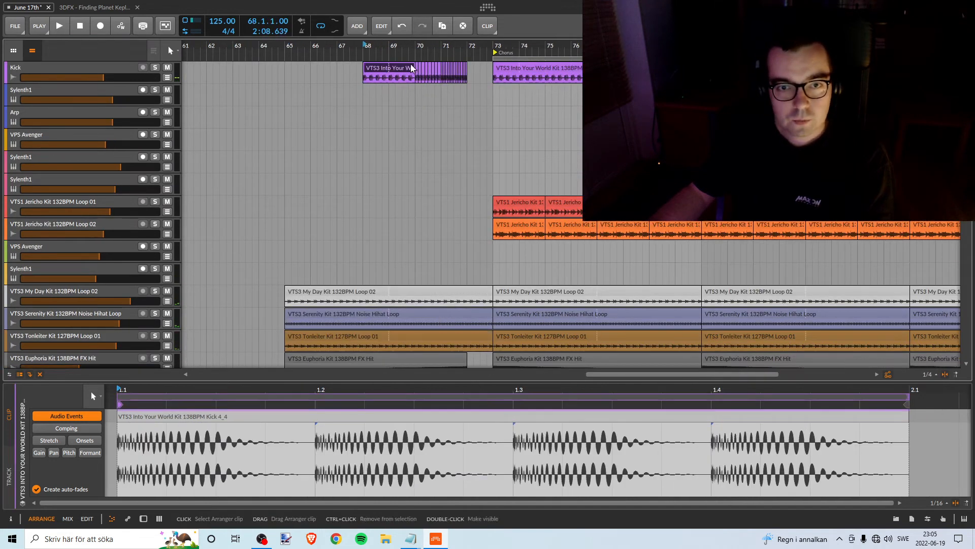
left_click_drag(339, 68, 310, 68)
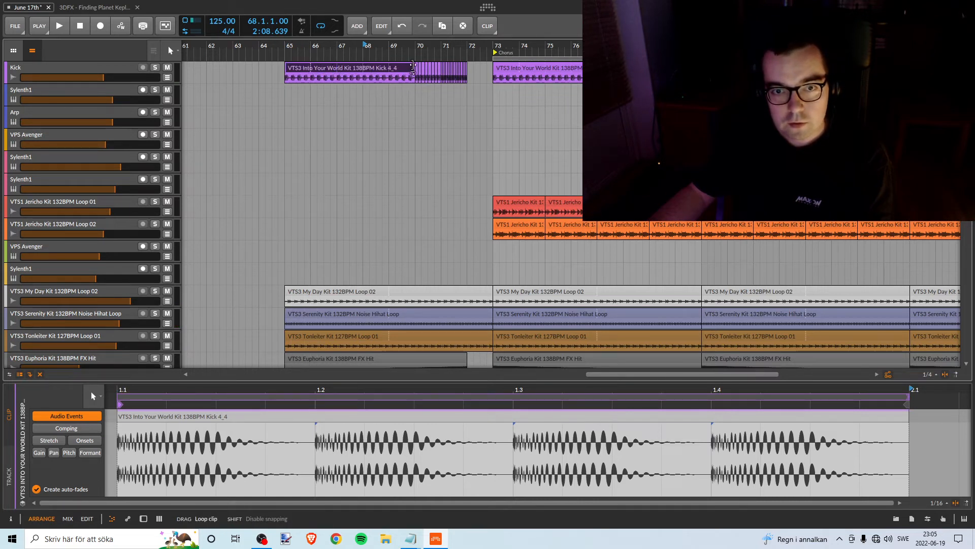
- Lower the Beautiful Mind Snare Fill track volume to -20.9 dB while playing from bar 65
key("space")
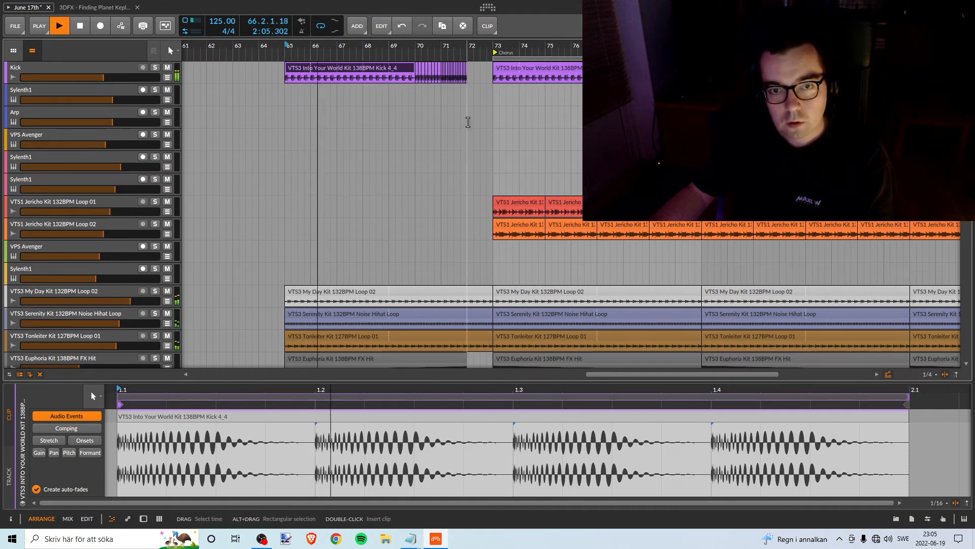
scroll(417, 179, "down", 10)
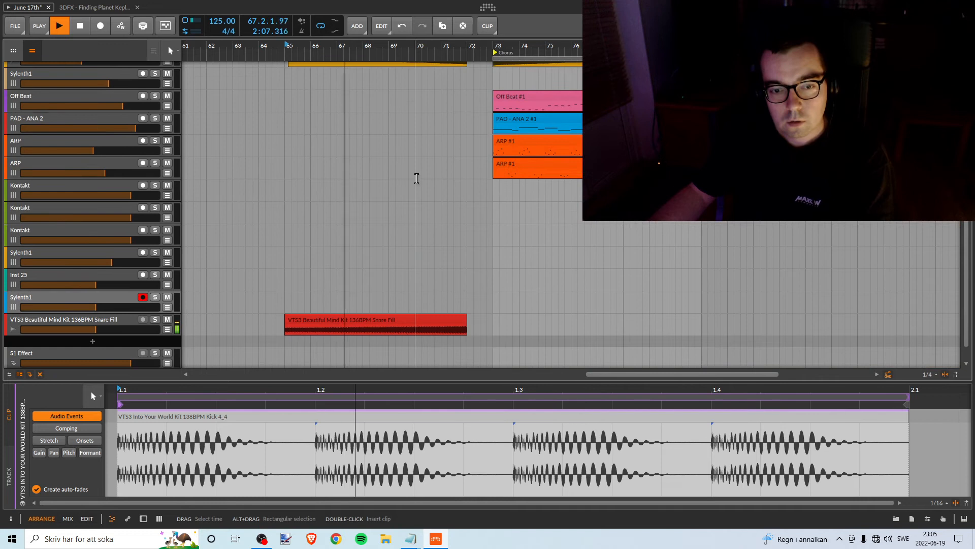
left_click_drag(105, 330, 72, 329)
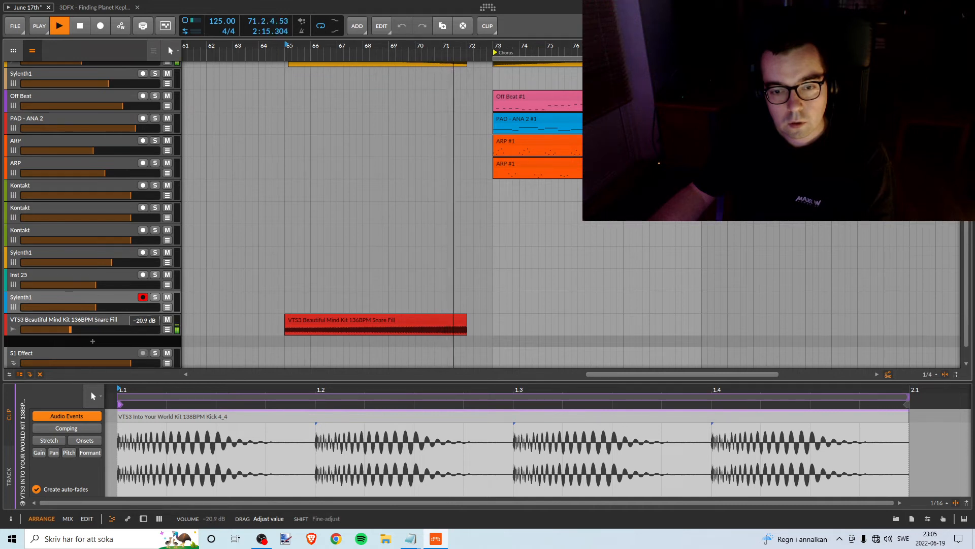
scroll(432, 307, "up", 6)
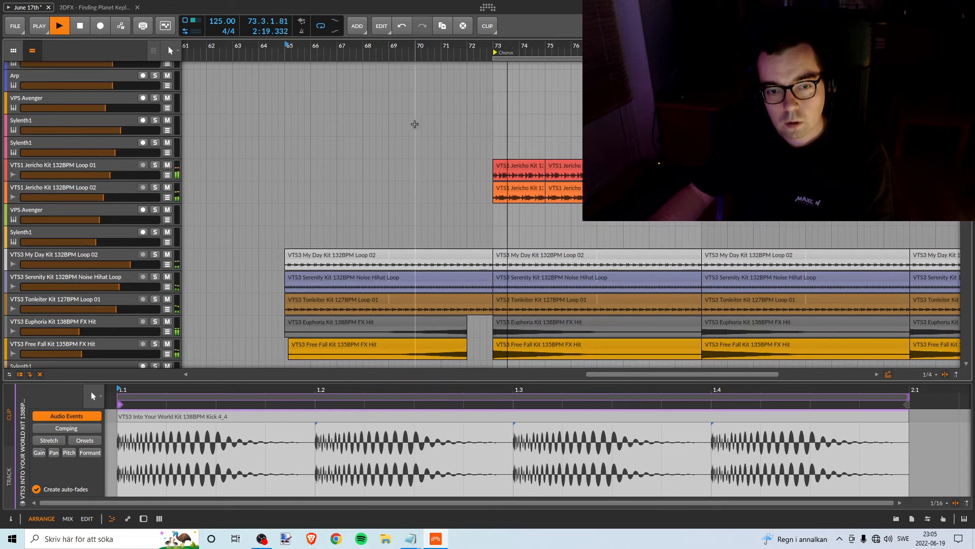
- Trim the ends of the My Day, Serenity and Tonleiter loop clips to bar 72 during playback from bar 65
key("space")
key("space")
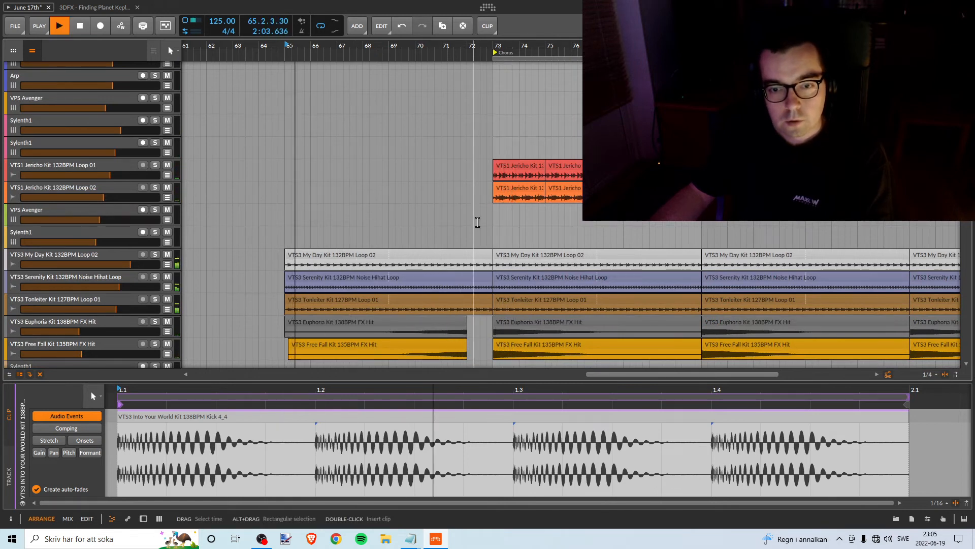
left_click(487, 256)
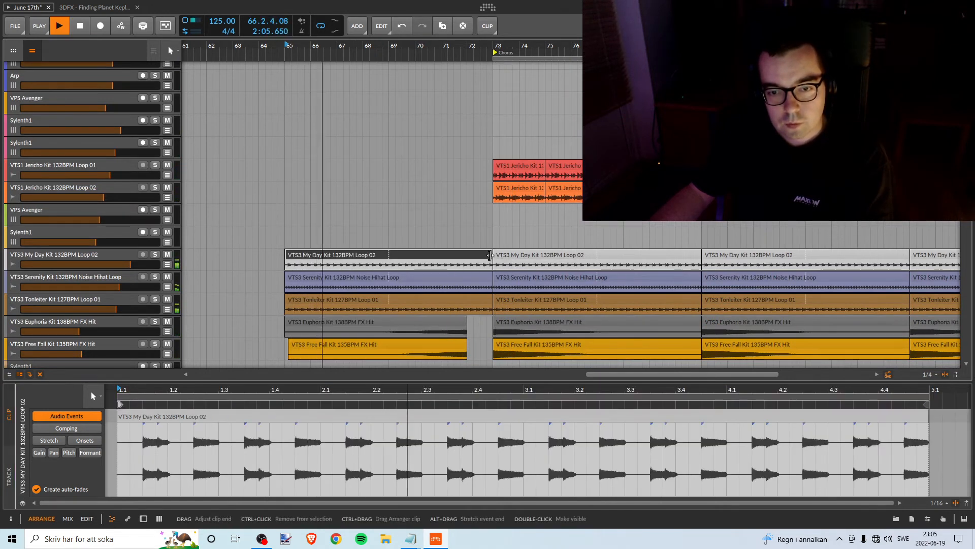
left_click_drag(488, 255, 463, 299)
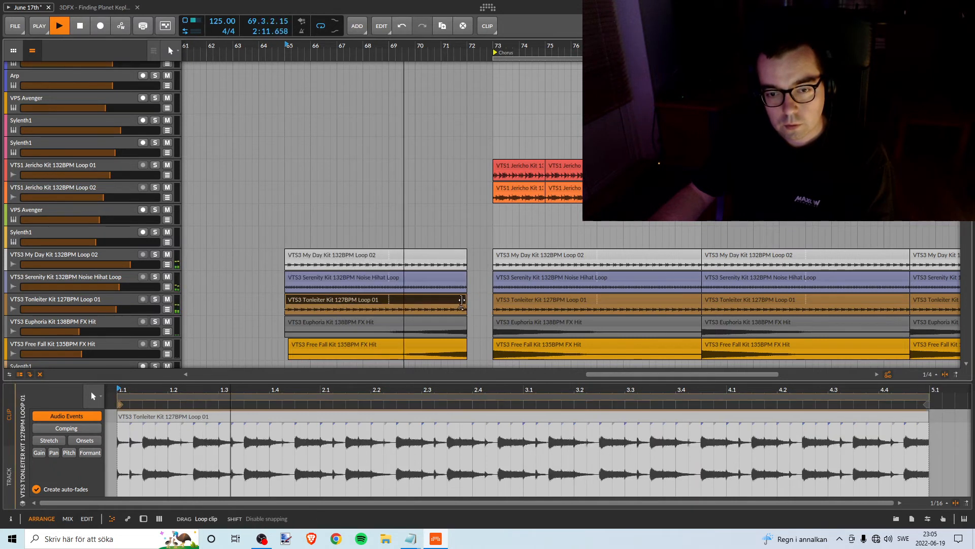
- Review the section before the chorus and audition the Tonleiter loop in solo from bar 65
scroll(468, 308, "down", 2)
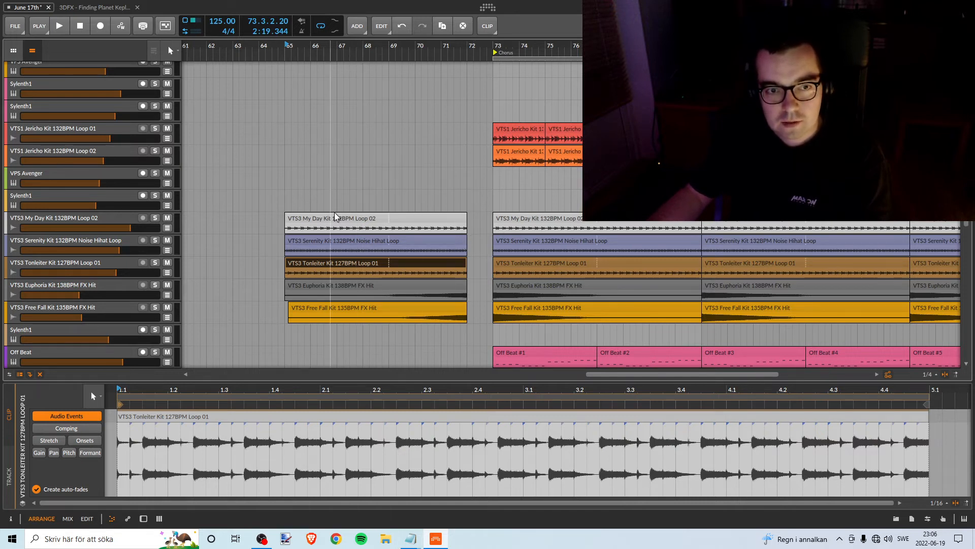
scroll(379, 294, "down", 5)
scroll(286, 74, "up", 6)
scroll(350, 191, "down", 2)
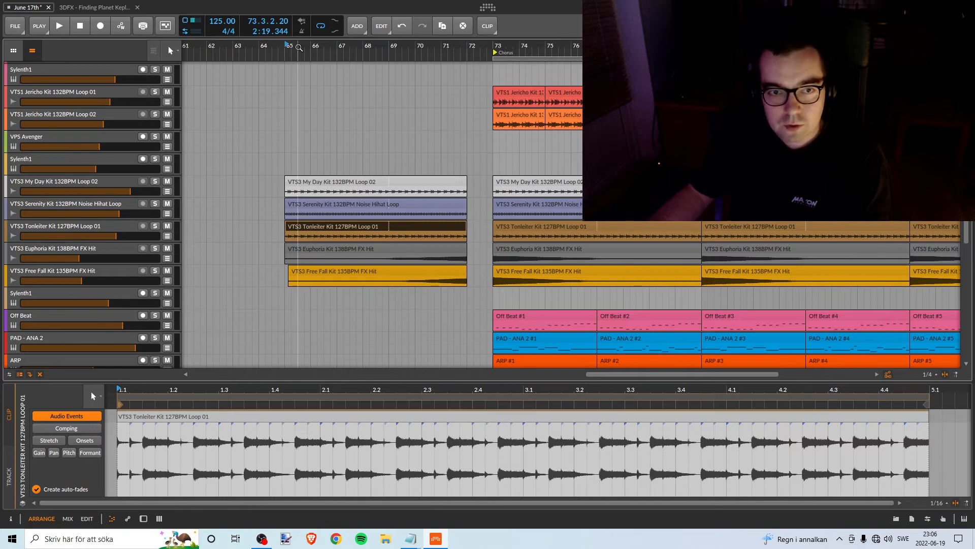
key("space")
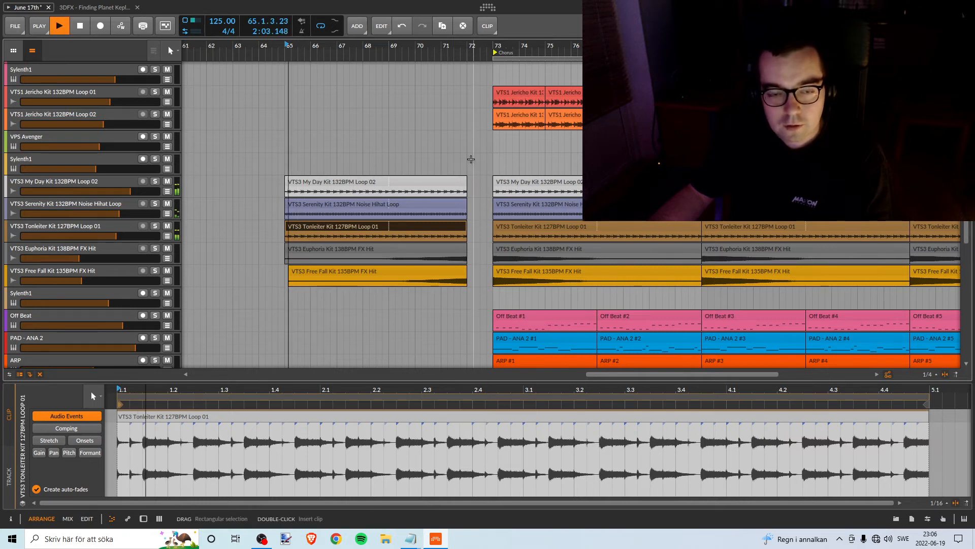
left_click(154, 206)
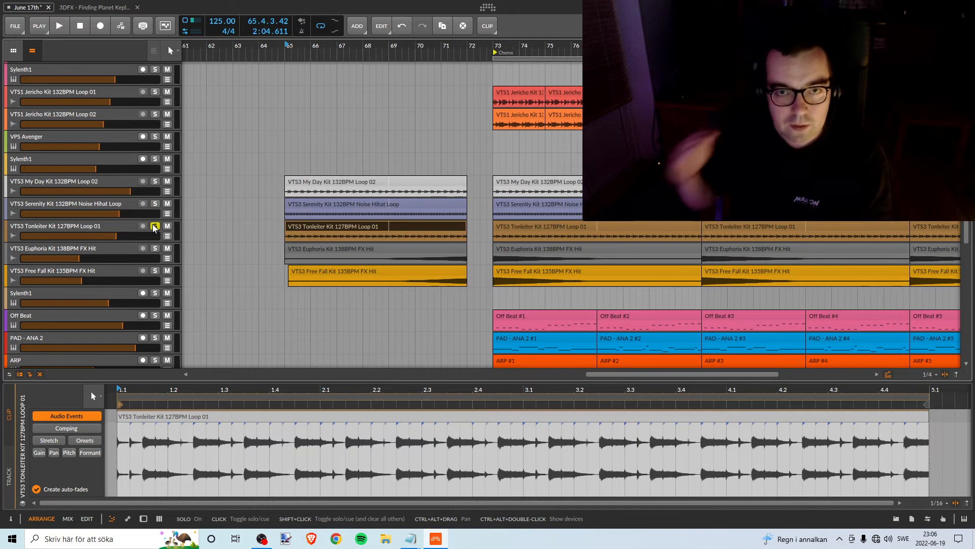
key("space")
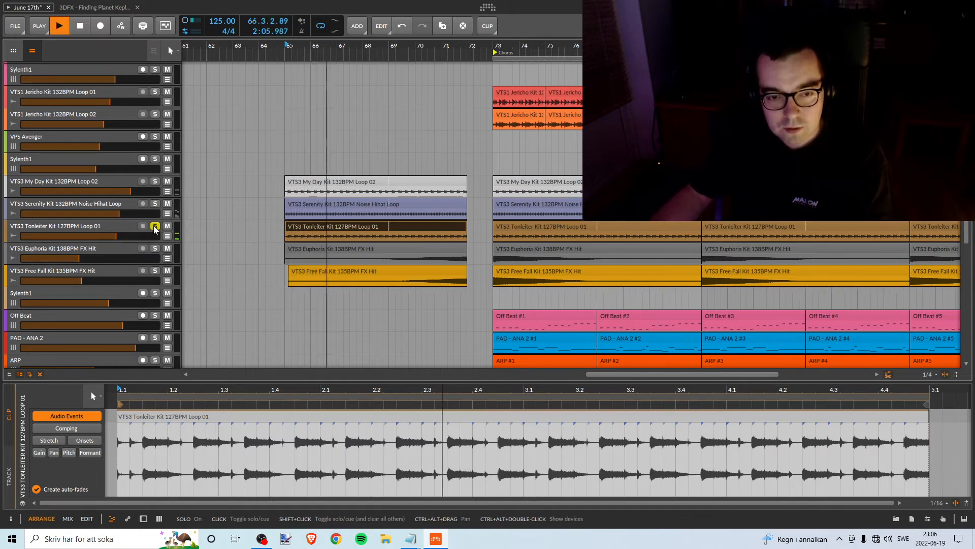
key("space")
left_click(155, 227)
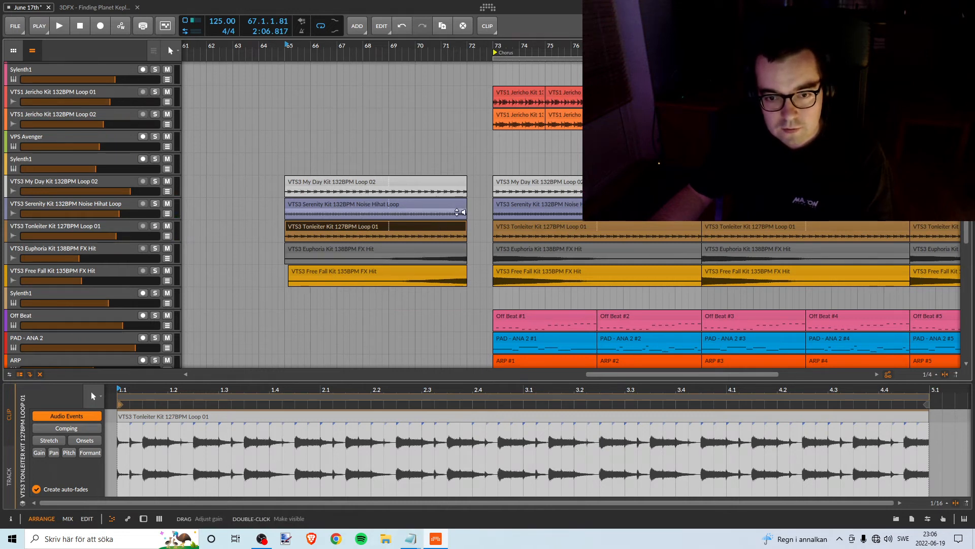
- Extend the Serenity Noise Hihat loop clip to the chorus at bar 73 and play the section from bar 65
left_click_drag(465, 203, 486, 203)
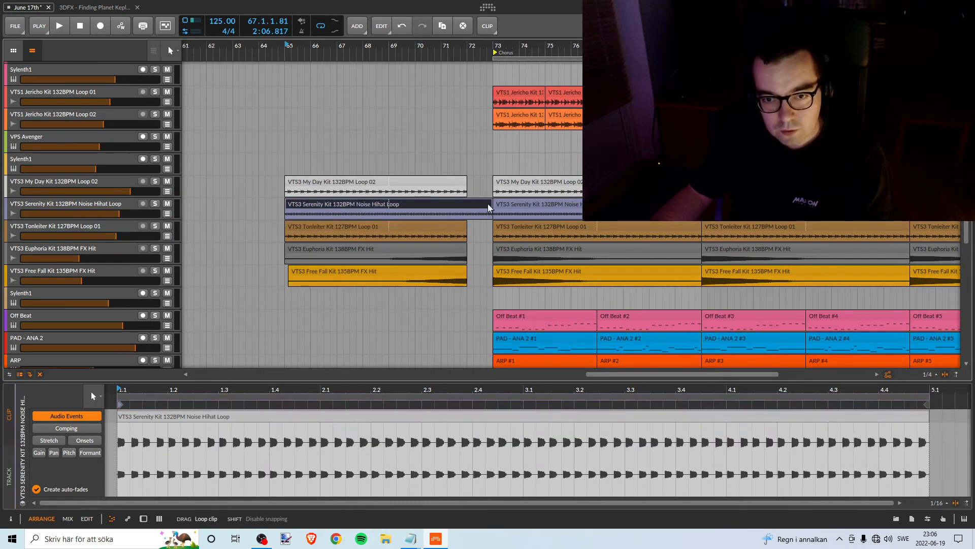
key("space")
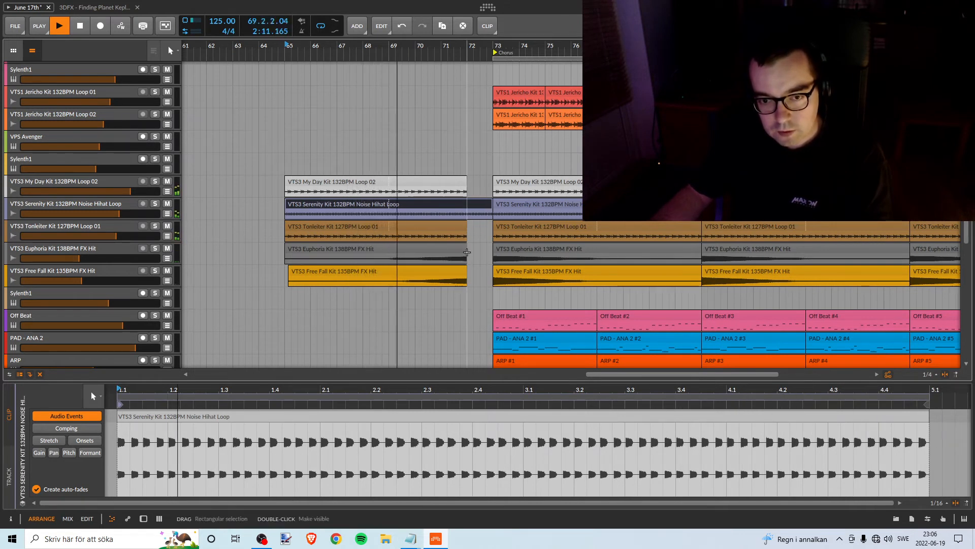
left_click(464, 250)
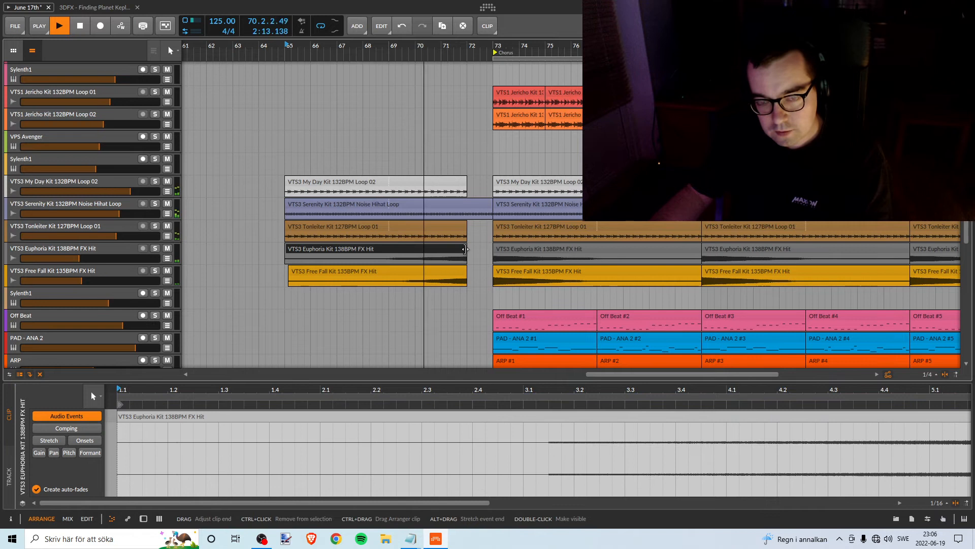
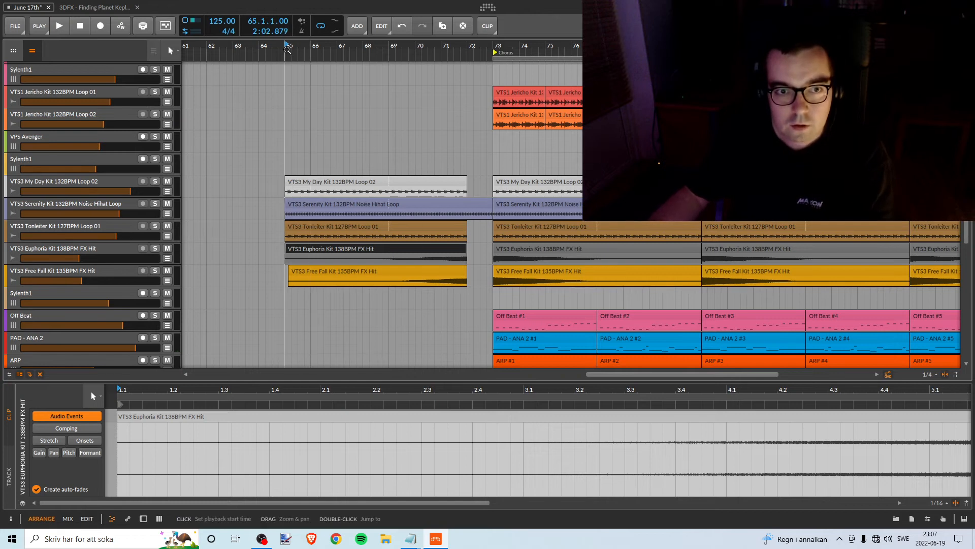
- Extend the Tonleiter loop clip to bar 73 and set the arranger loop range to bars 65–73
key("space")
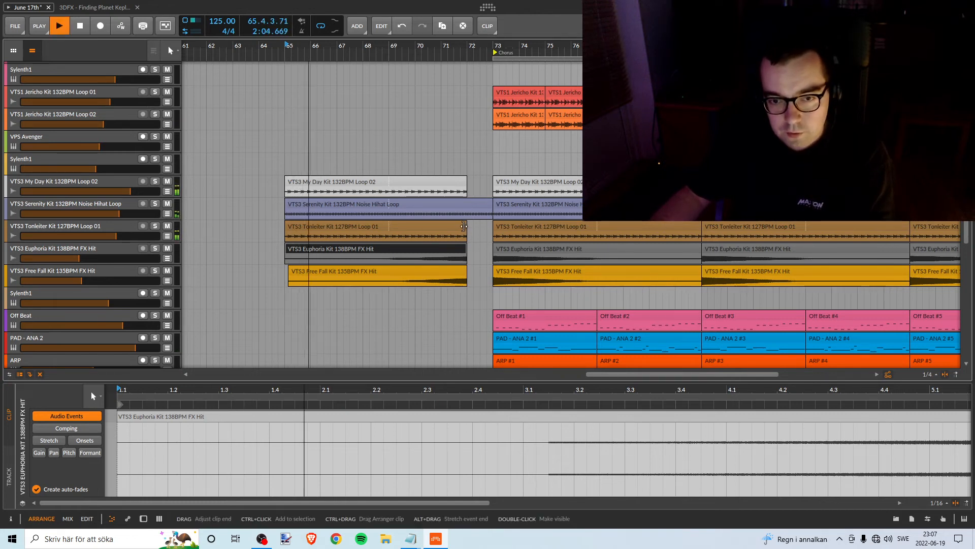
left_click_drag(464, 226, 484, 227)
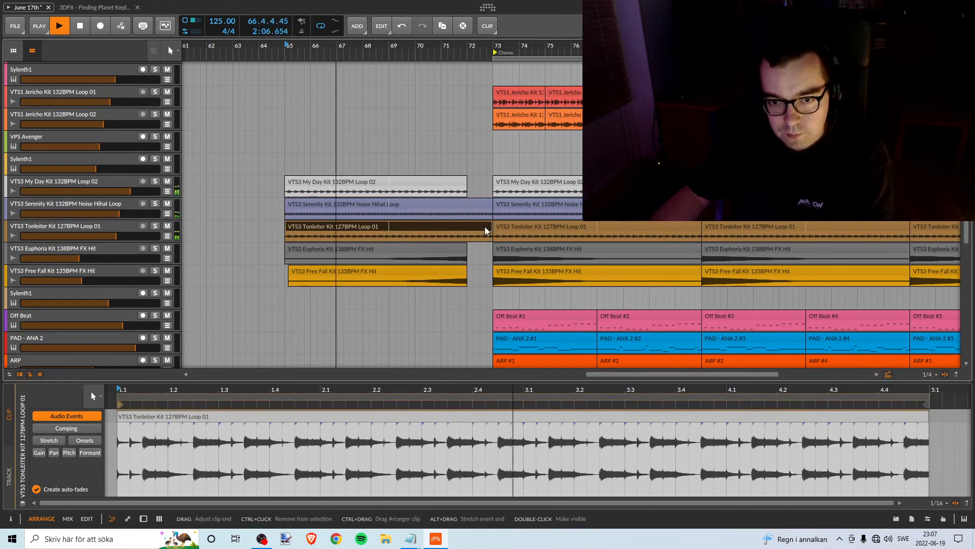
left_click_drag(495, 57, 285, 57)
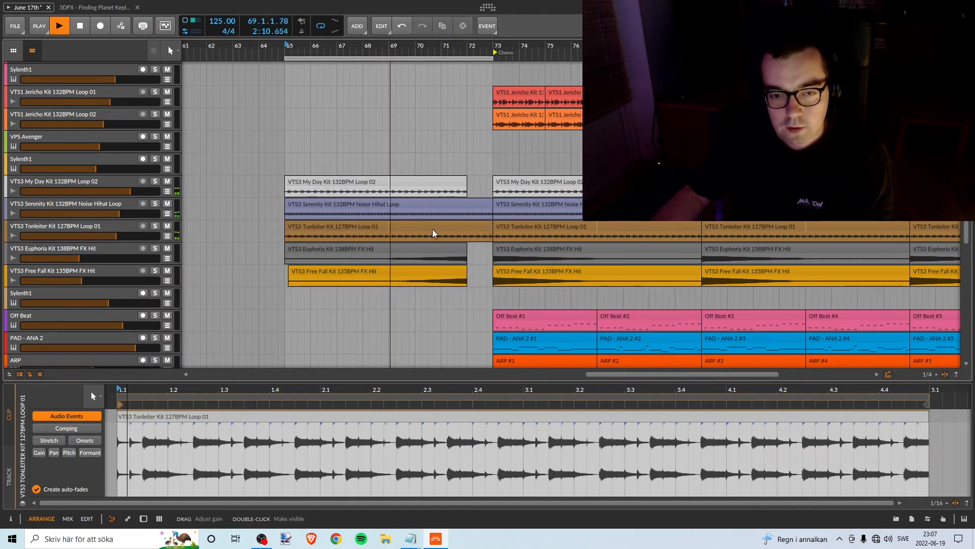
- Audition the Tonleiter loop in solo and trim its clip end back to bar 72
left_click(155, 226)
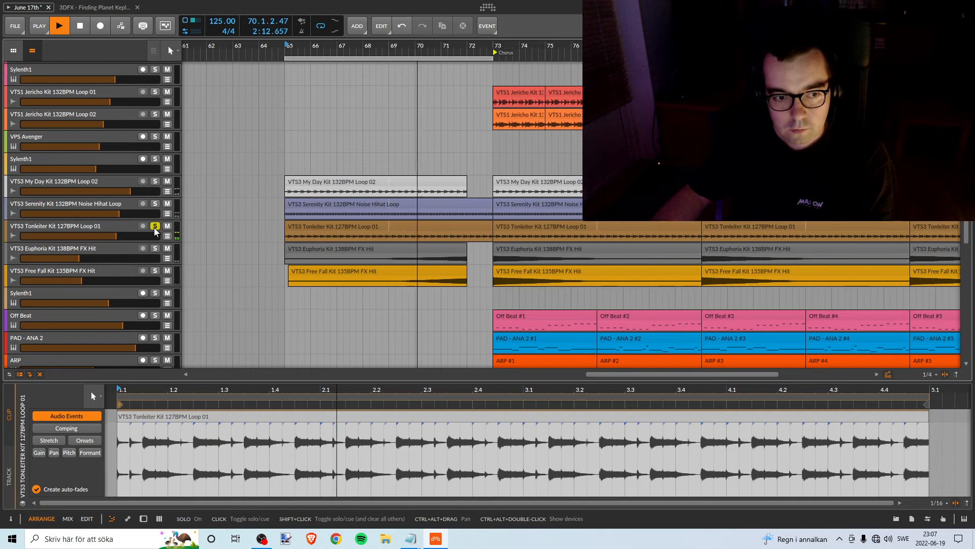
left_click(155, 226)
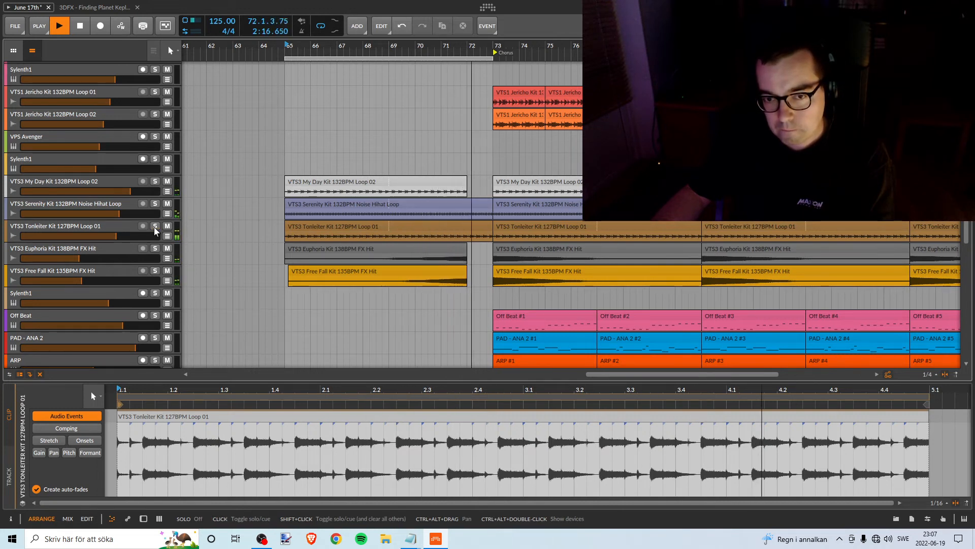
key("space")
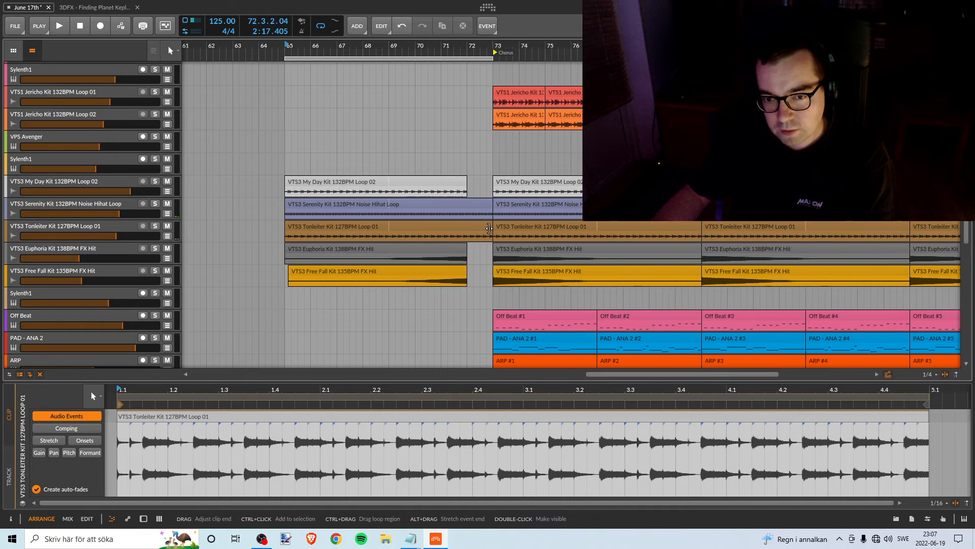
left_click_drag(489, 228, 474, 228)
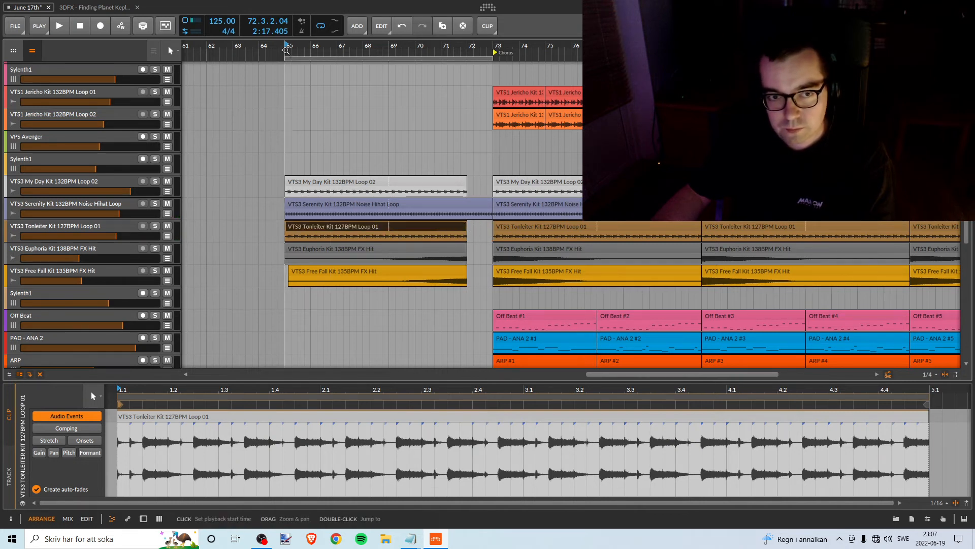
- Try extending the My Day loop clip to bar 73, play into the chorus, and trim it back to bar 72
key("space")
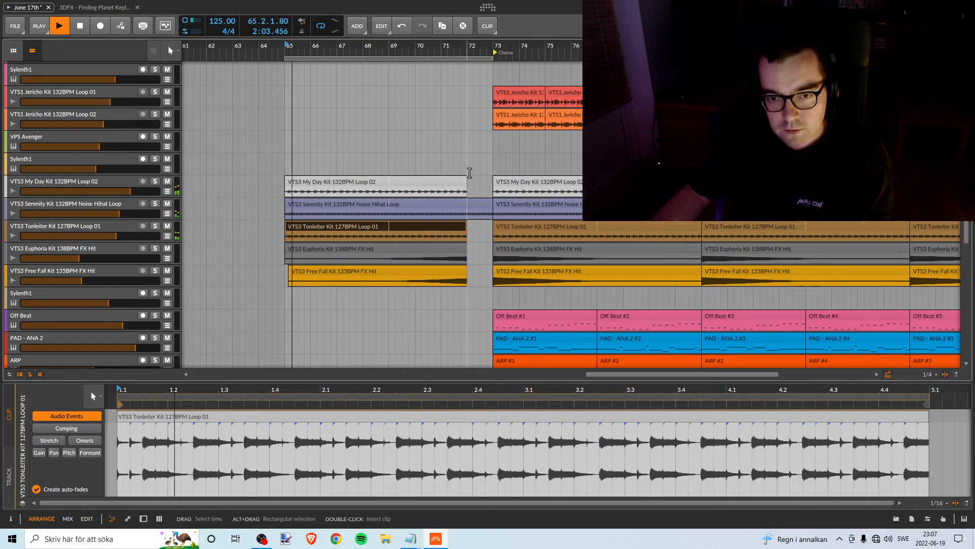
left_click_drag(466, 180, 491, 182)
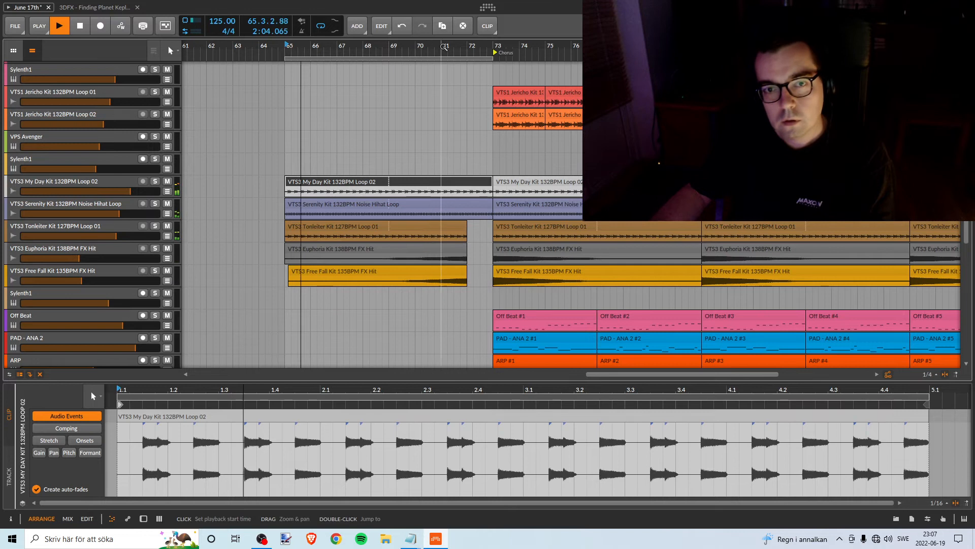
left_click(417, 45)
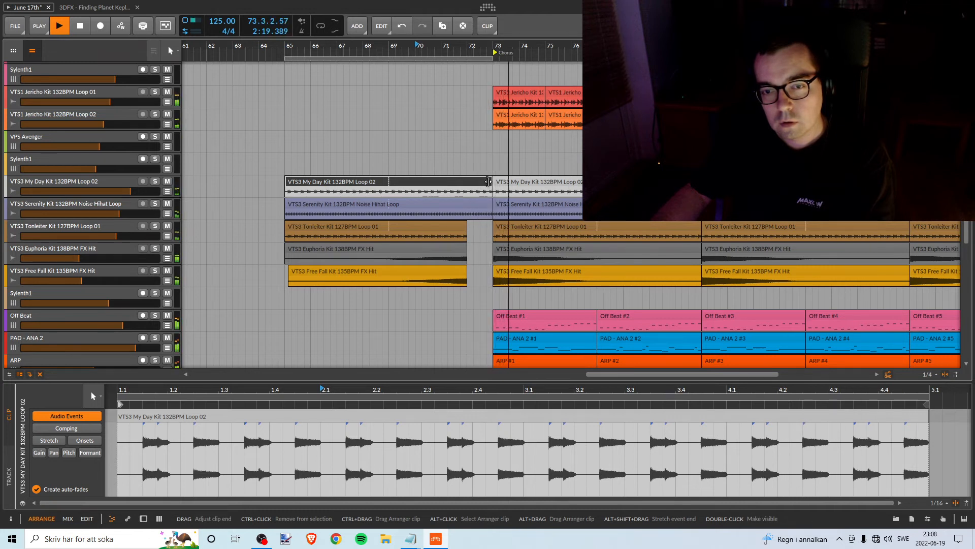
left_click_drag(488, 181, 483, 182)
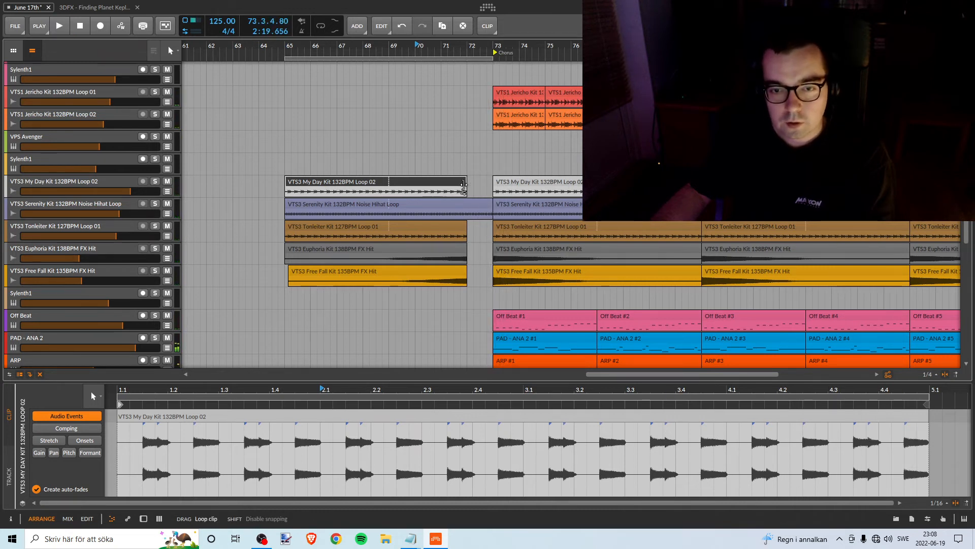
- Extend the Euphoria and Free Fall FX Hit clips to the chorus at bar 73 while playing the section from bar 65
left_click_drag(465, 249, 476, 246)
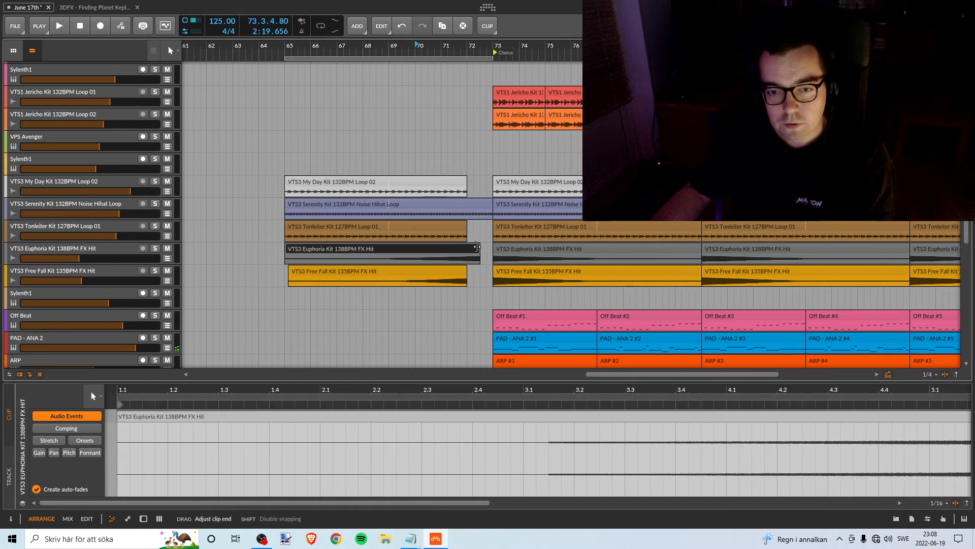
left_click(285, 53)
key("space")
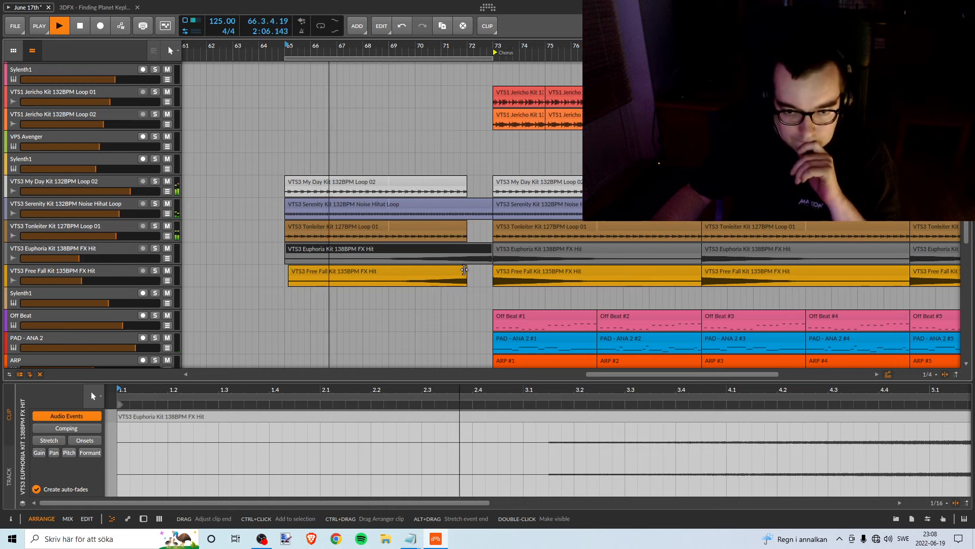
left_click_drag(464, 270, 491, 269)
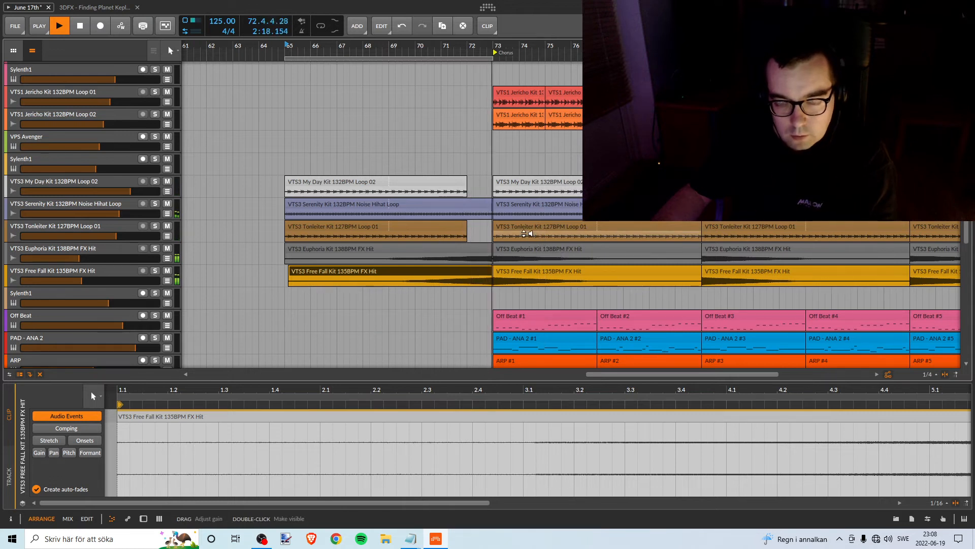
key("space")
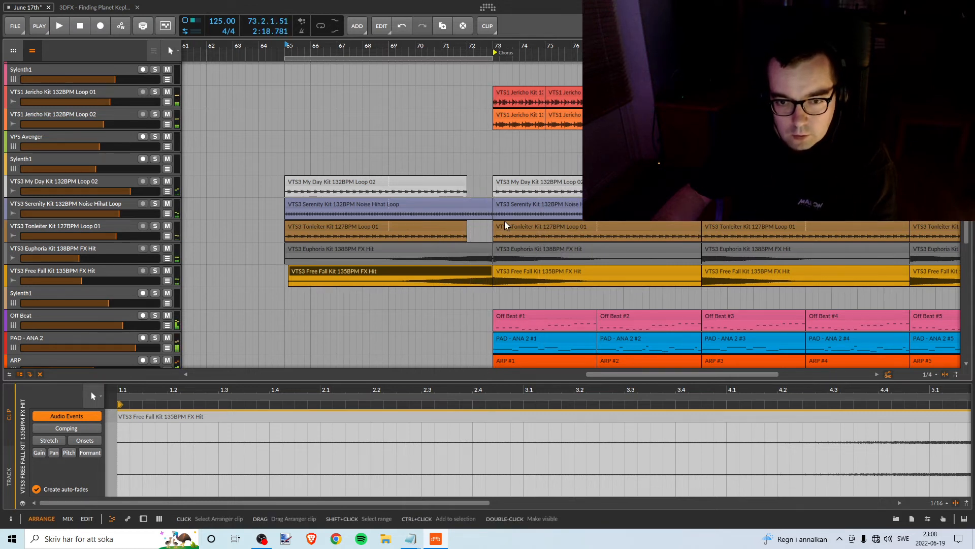
- Audition the My Day and Tonleiter loops together in solo from bar 65, and turn both solos off
left_click(465, 202)
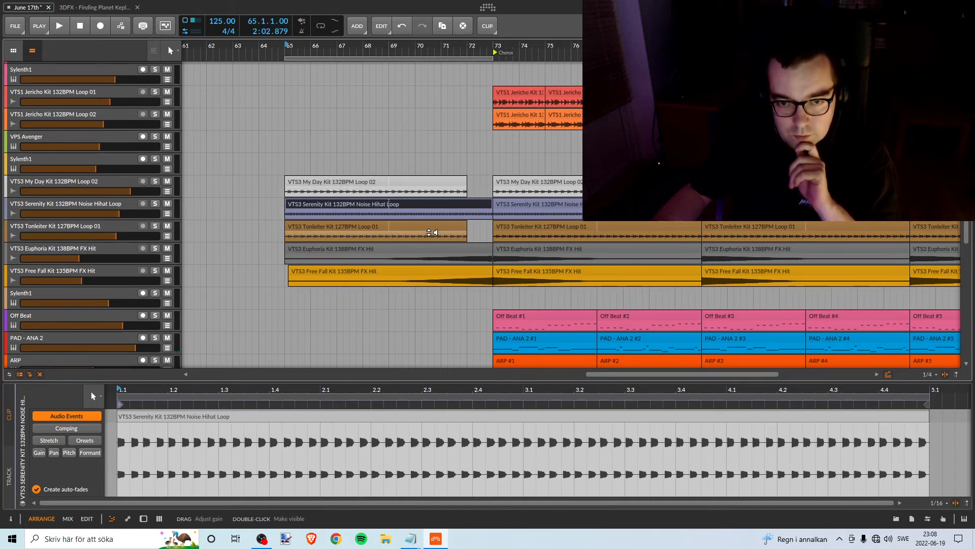
left_click(156, 181)
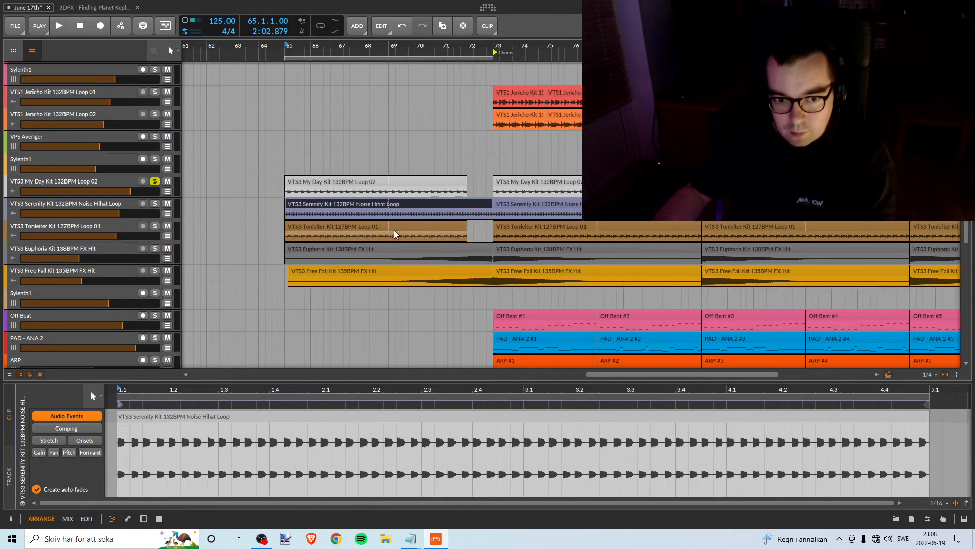
left_click(155, 225)
key("space")
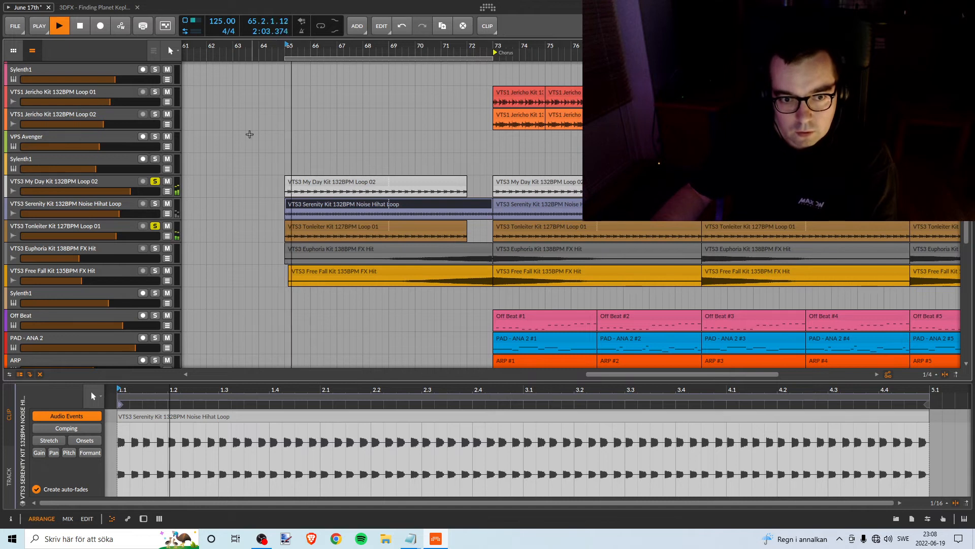
key("space")
left_click(155, 182)
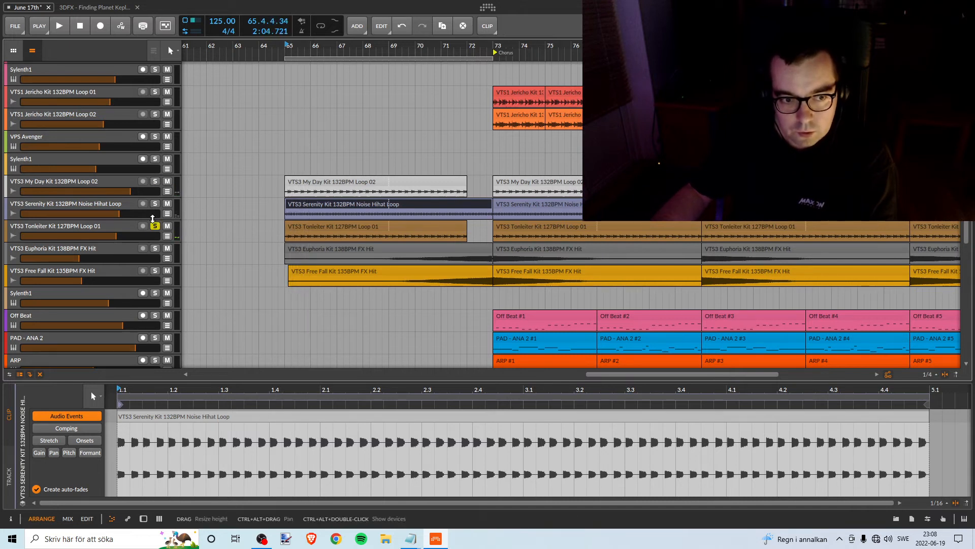
left_click(155, 227)
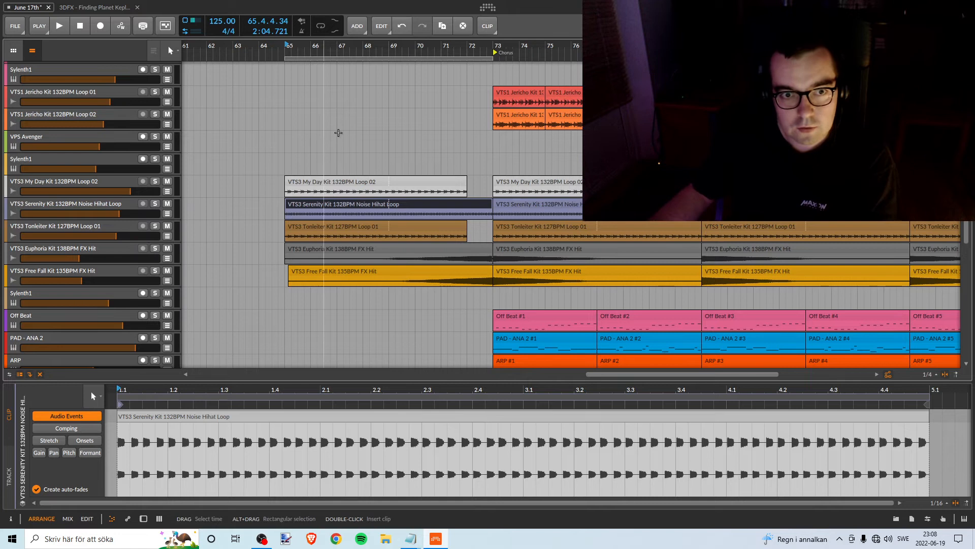
- Switch to File Explorer and open the Vengeance Trance Sensation Vol.3 folder under 3DFX Produktion, 03. SAMPLES, LARGE LIBRARIES on drive D
left_click_drag(313, 46, 390, 50)
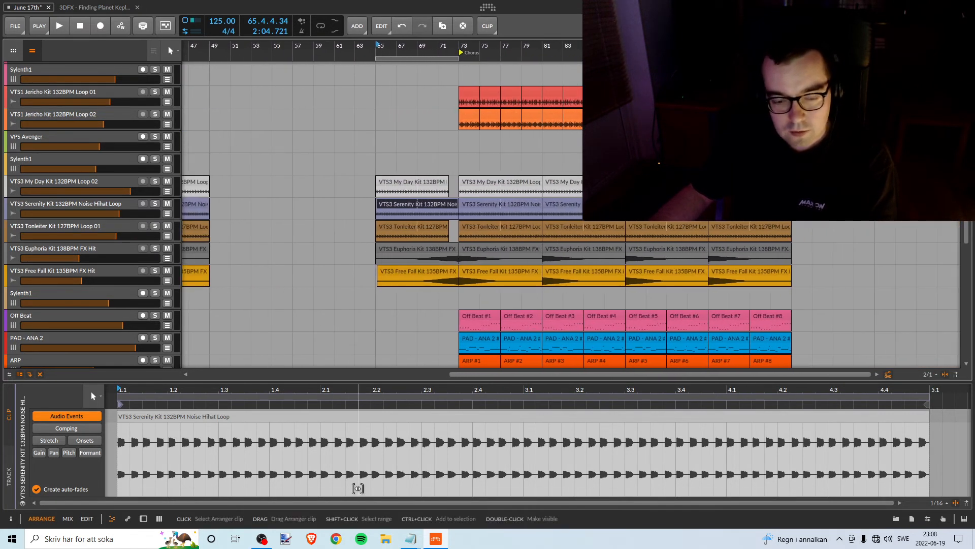
left_click(386, 540)
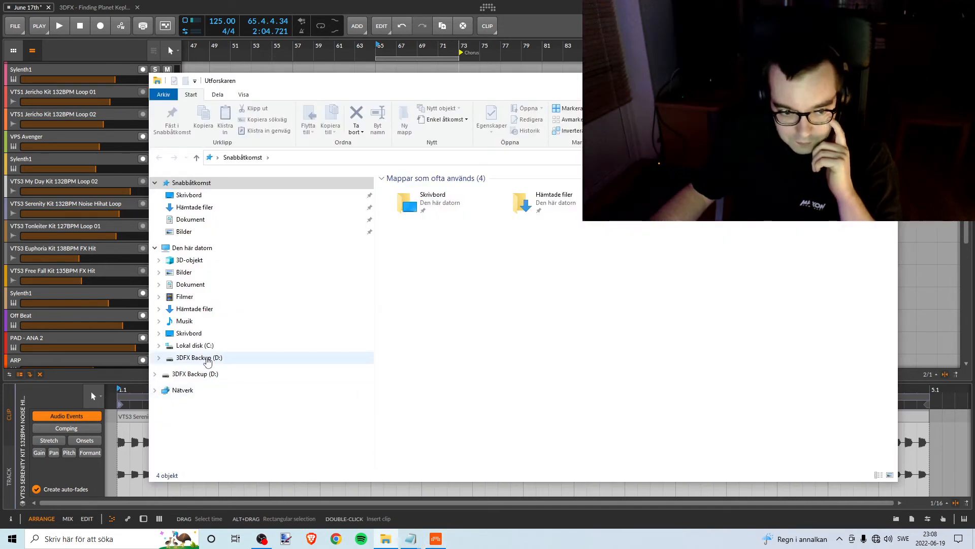
left_click(207, 360)
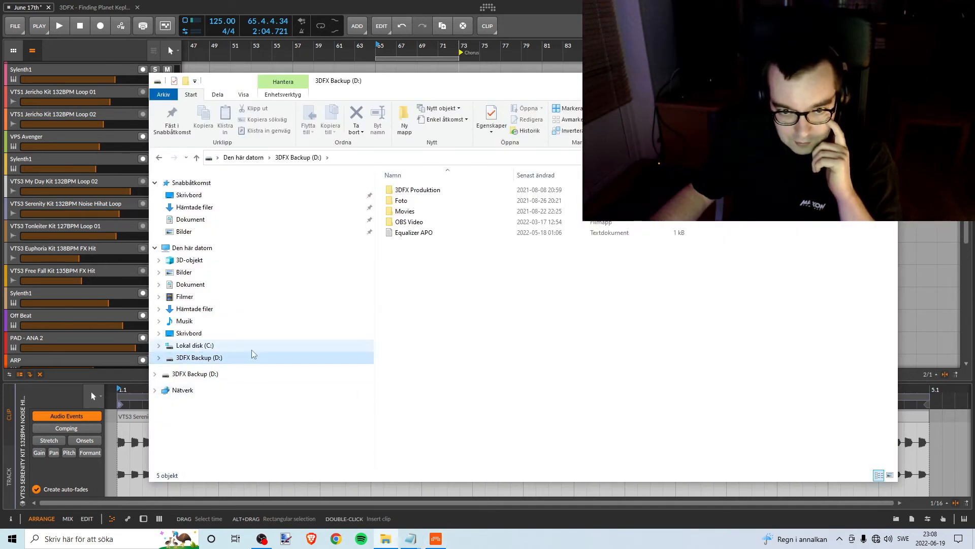
left_click(234, 347)
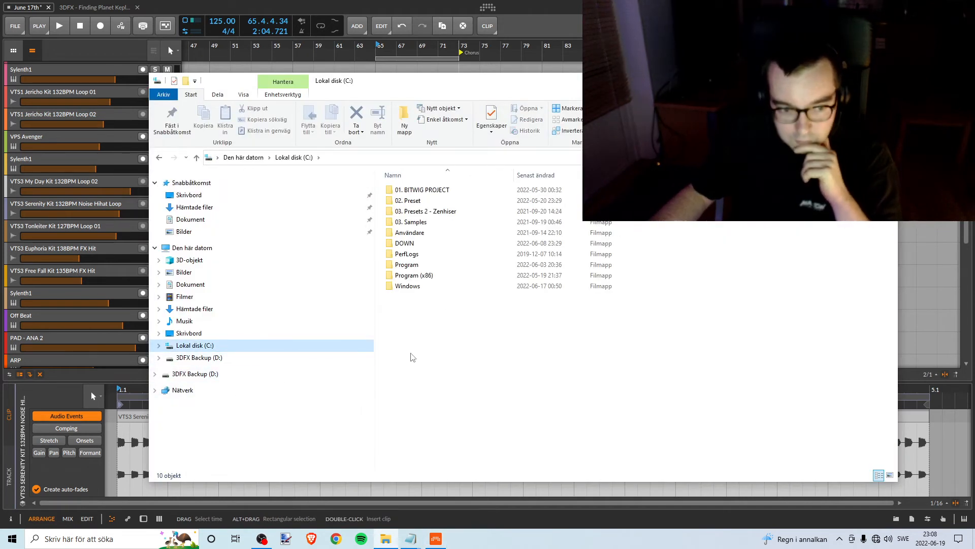
left_click(238, 358)
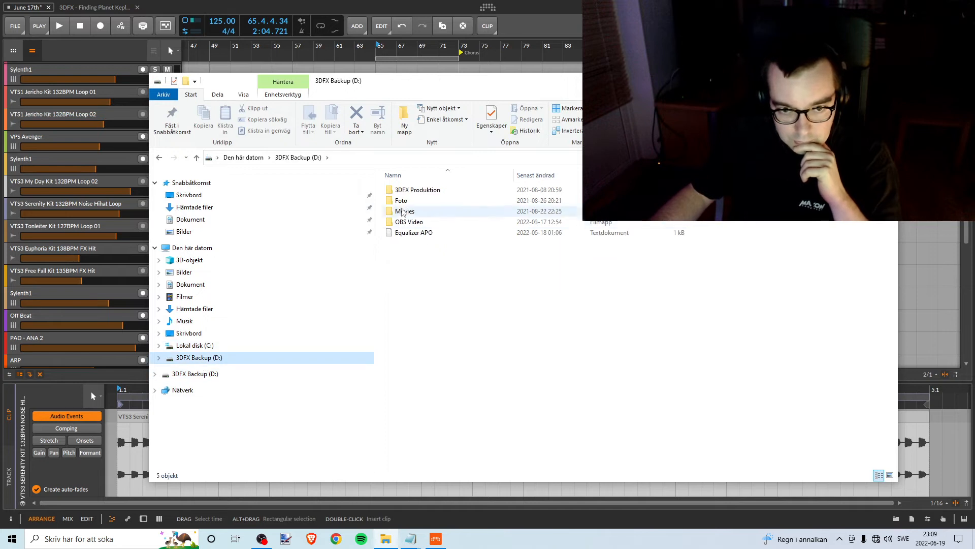
double_click(414, 190)
double_click(415, 190)
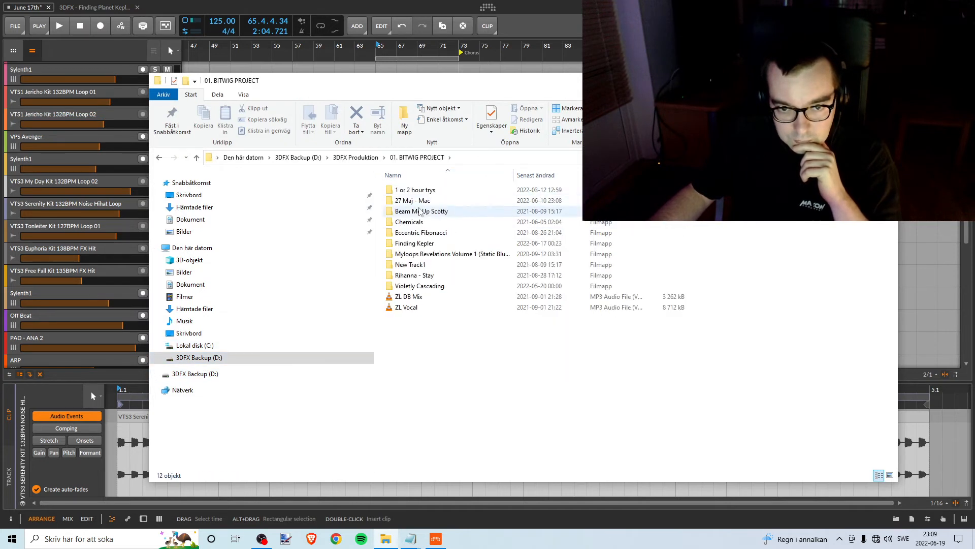
left_click(159, 157)
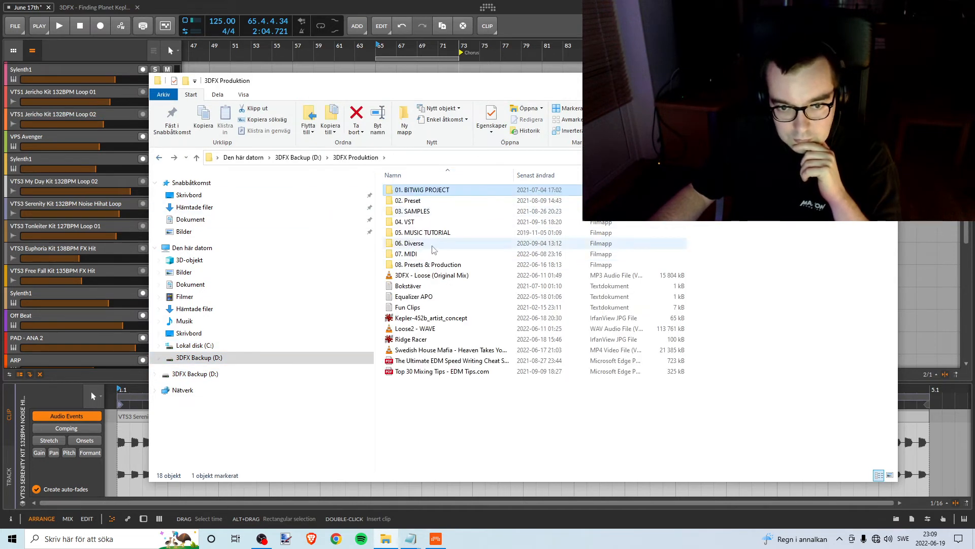
double_click(409, 210)
double_click(407, 211)
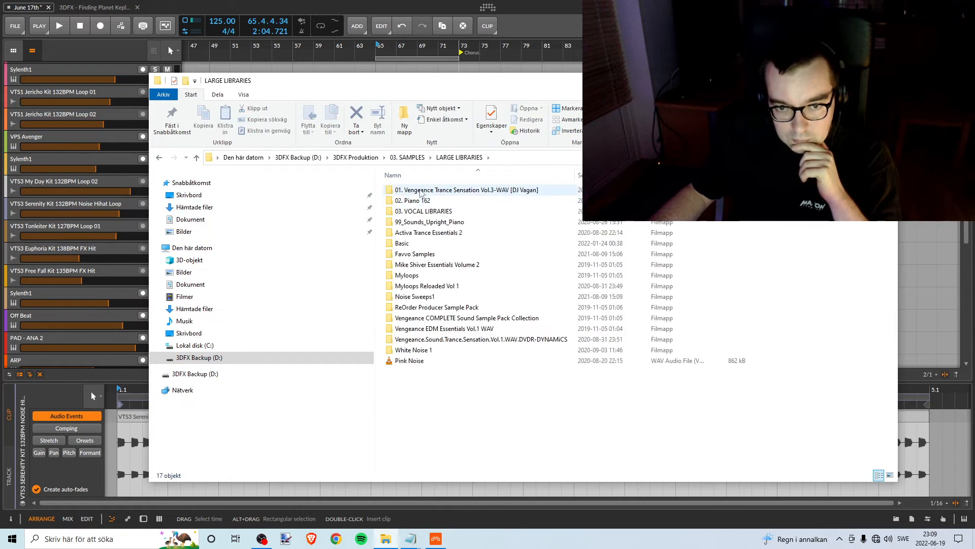
left_click(422, 191)
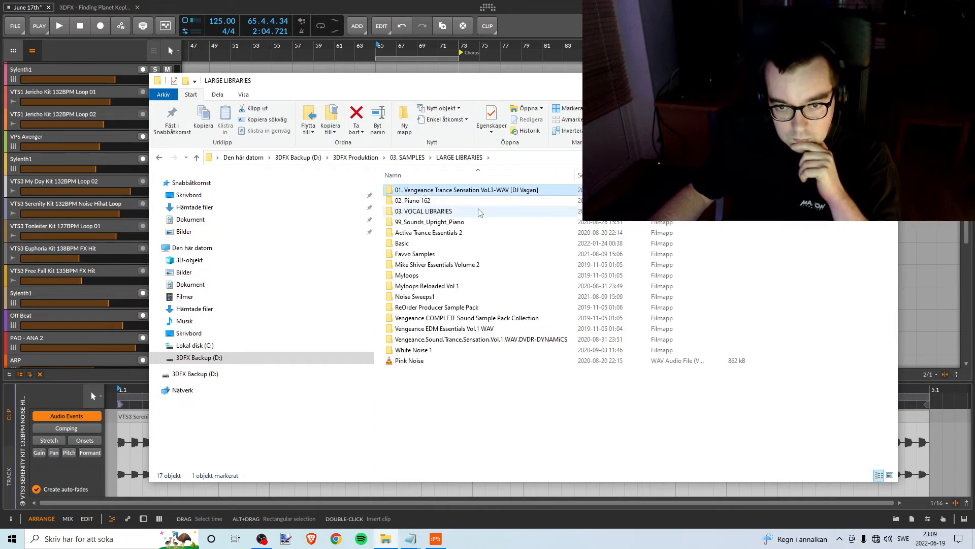
double_click(454, 193)
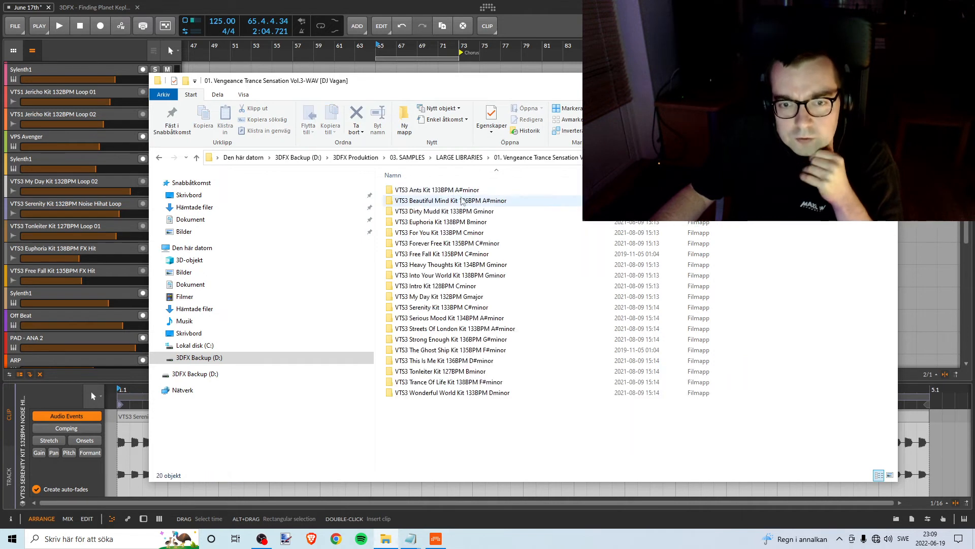
- Check the FX folder of the VTS3 Ants Kit 133BPM and open its Drums & Perc folder
double_click(483, 202)
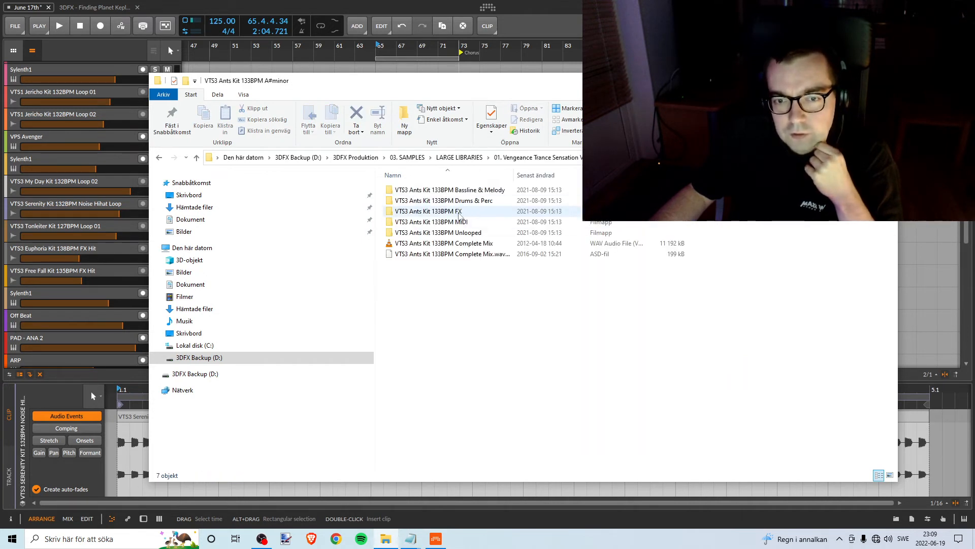
double_click(460, 211)
left_click(161, 159)
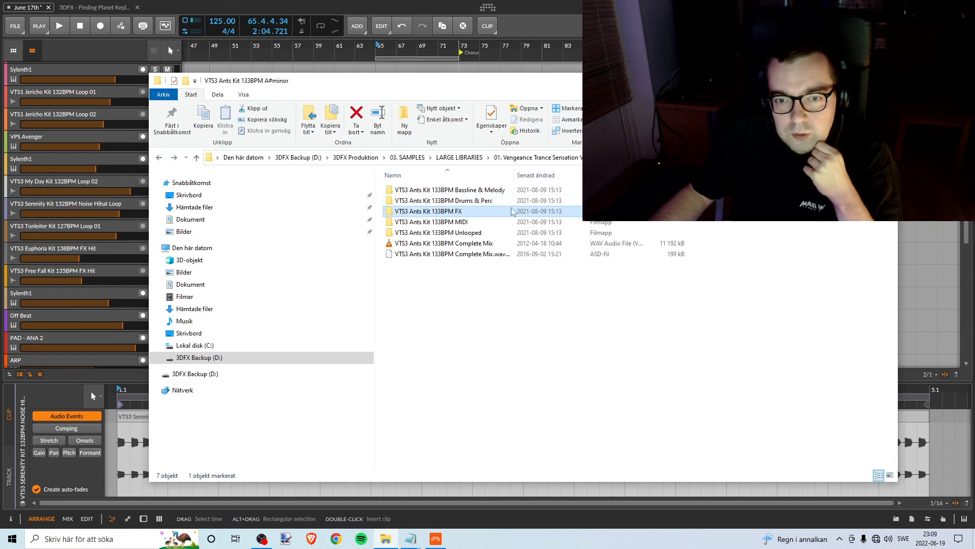
double_click(442, 200)
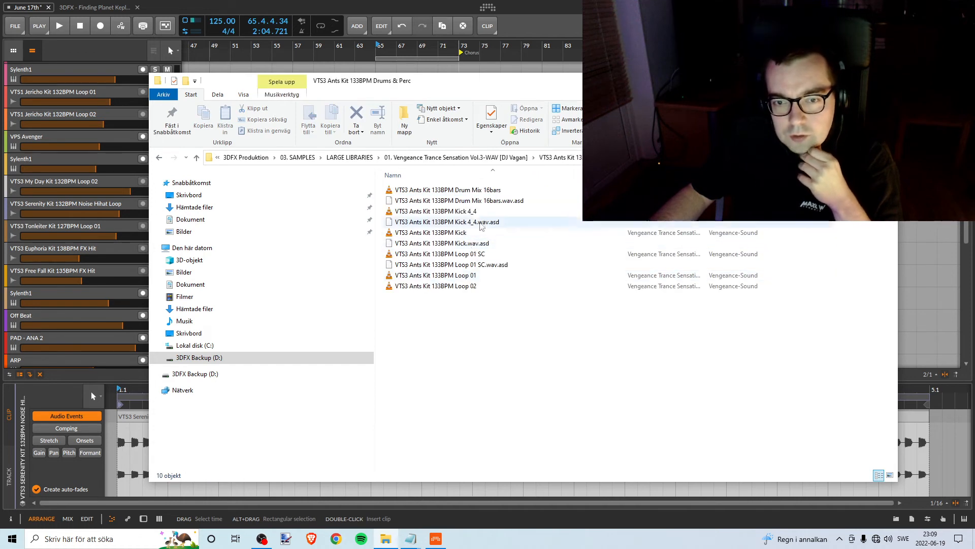
- Audition the Ants Kit samples Loop 01 SC, Loop 01 and Loop 02 in VLC, closing the player after each
left_click(470, 254)
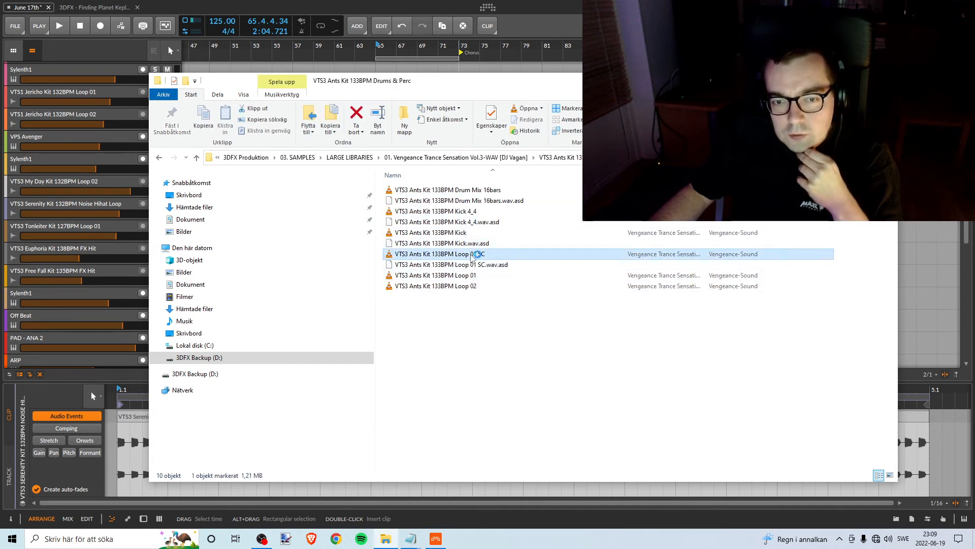
double_click(579, 255)
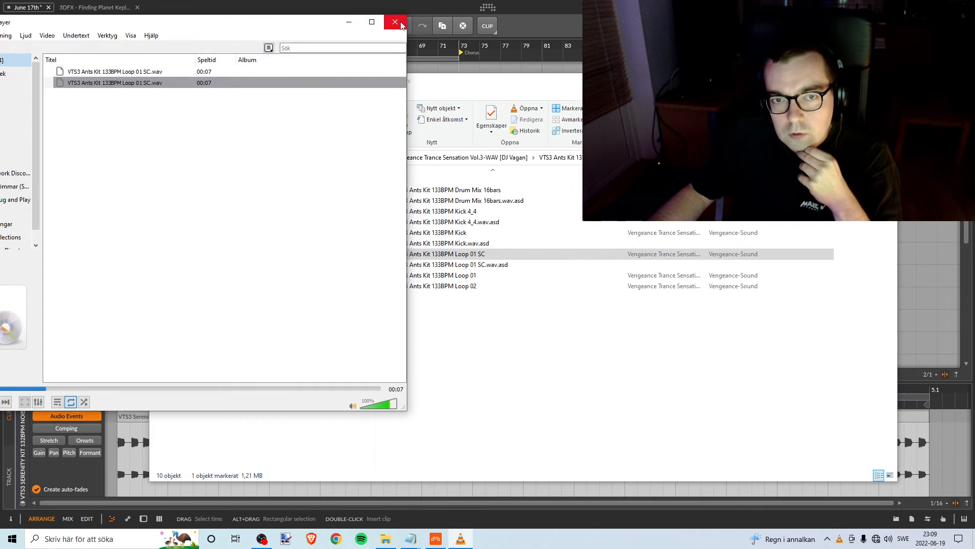
left_click(402, 22)
left_click(478, 276)
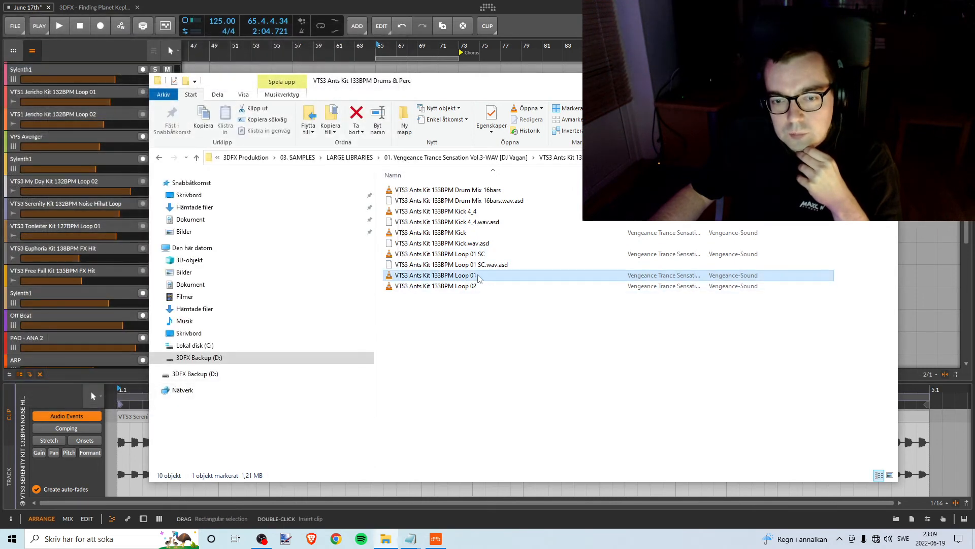
double_click(468, 276)
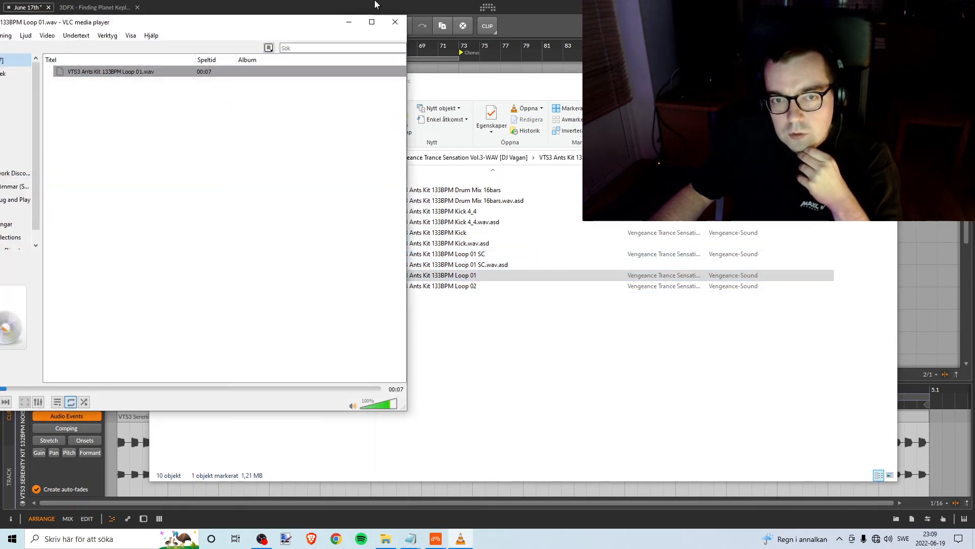
left_click(400, 22)
double_click(456, 286)
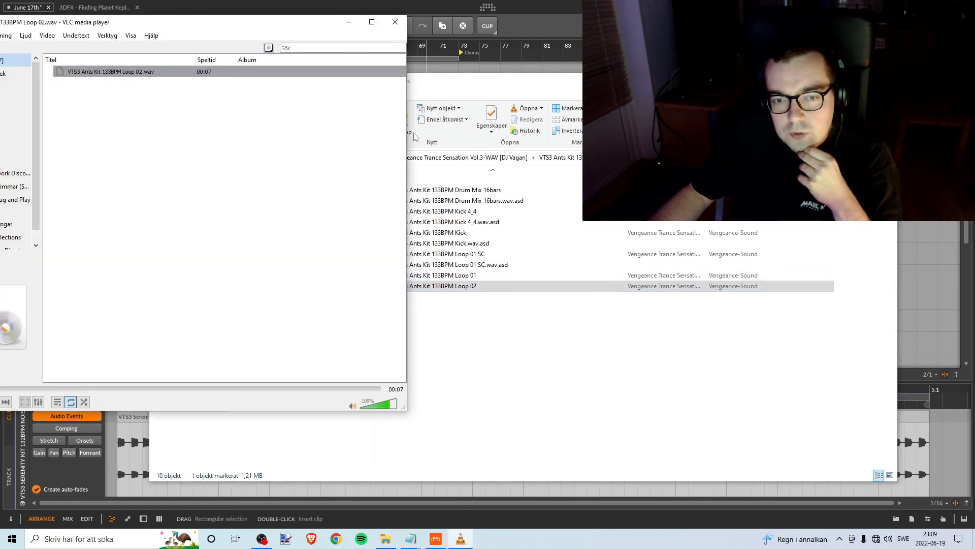
left_click(395, 22)
- Go back to the kit list and open the Drums & Perc folder of the VTS3 Beautiful Mind Kit 136BPM
key("alt+Up")
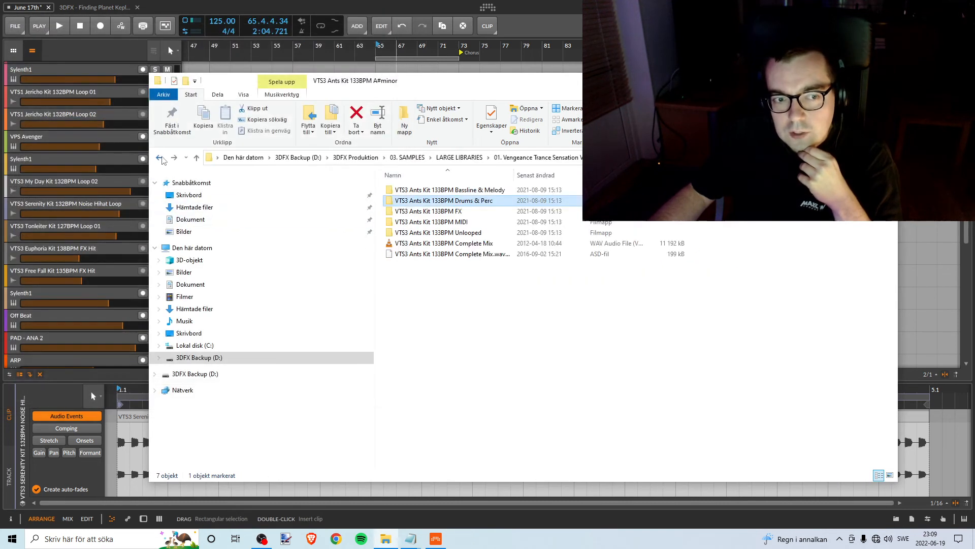
double_click(459, 202)
double_click(480, 212)
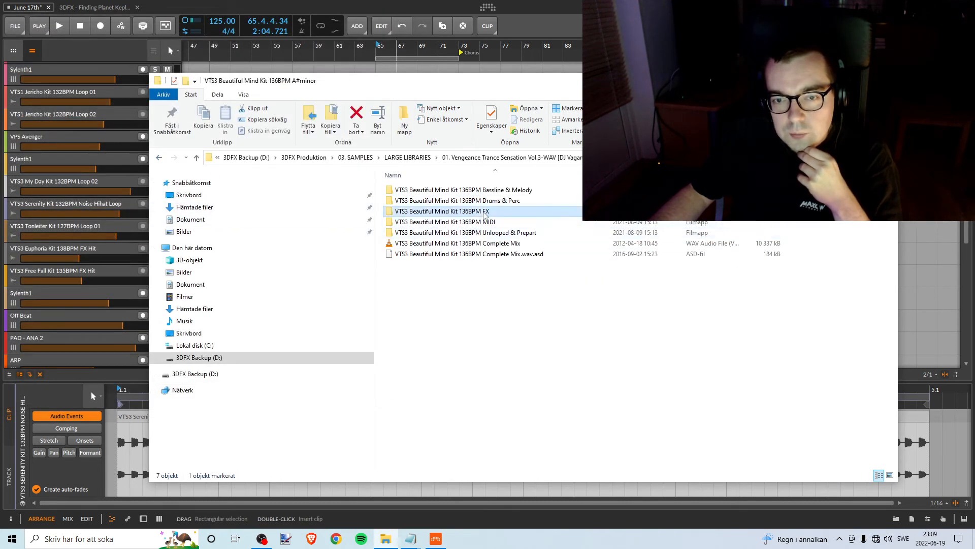
left_click(157, 158)
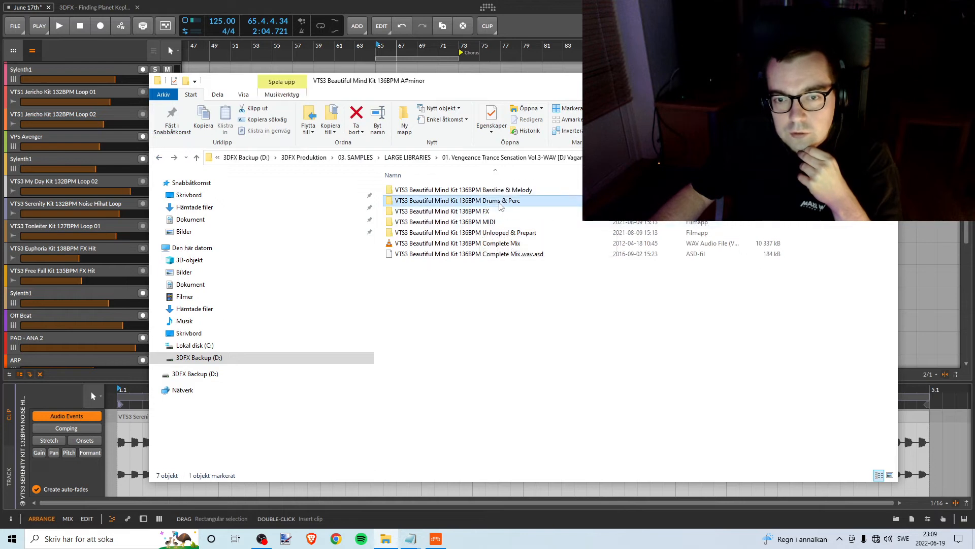
double_click(482, 201)
- Audition the Beautiful Mind Kit samples Loop 01 and Loop 02 in VLC, and play Loop 02 a second time
double_click(482, 243)
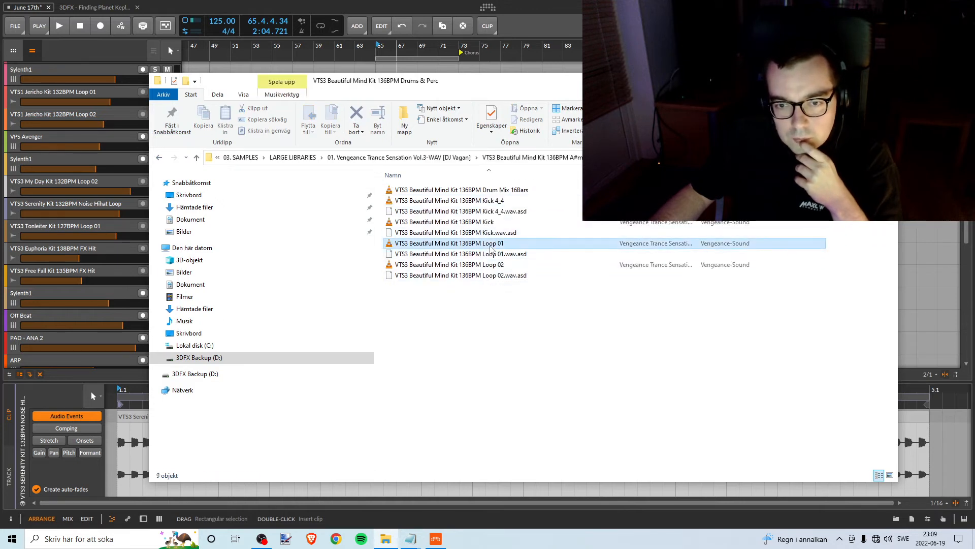
left_click(395, 22)
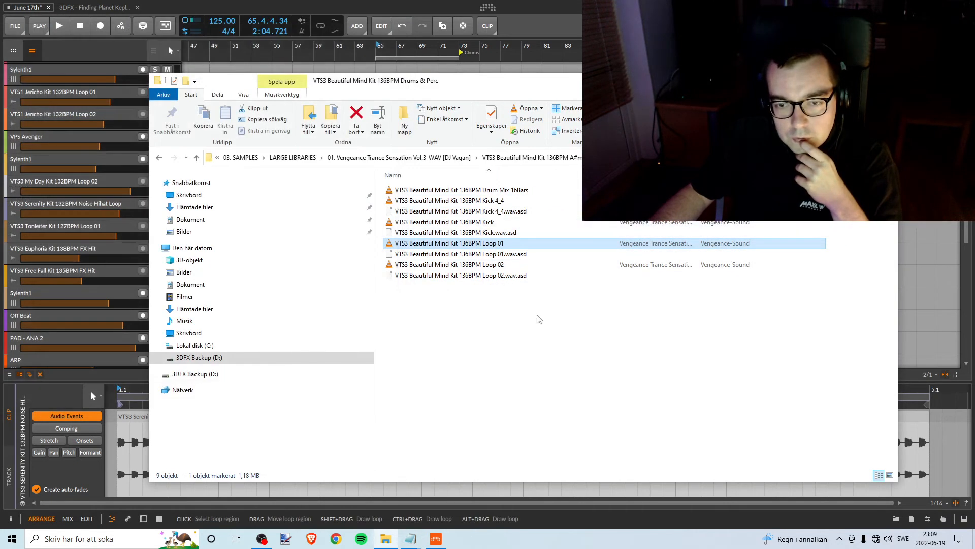
double_click(483, 265)
left_click(395, 22)
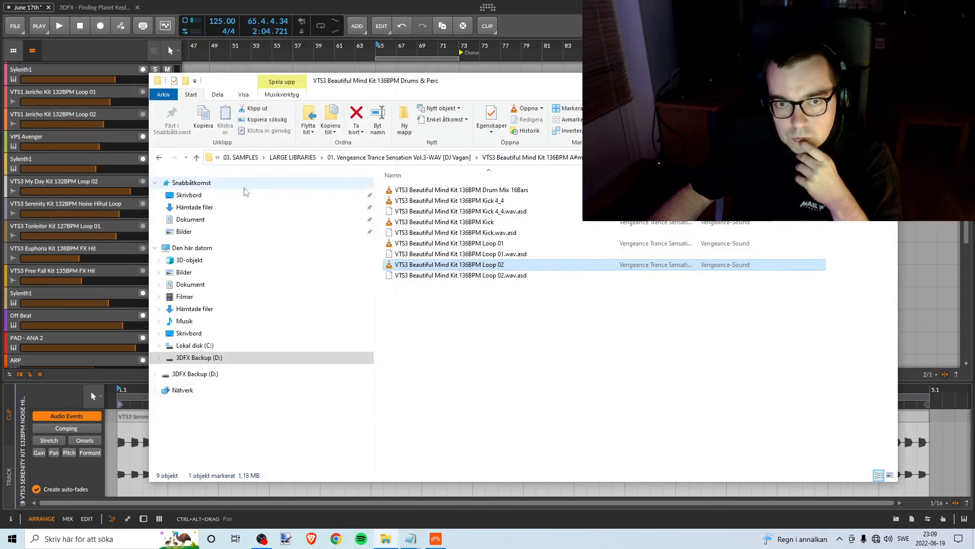
left_click(159, 158)
left_click(174, 158)
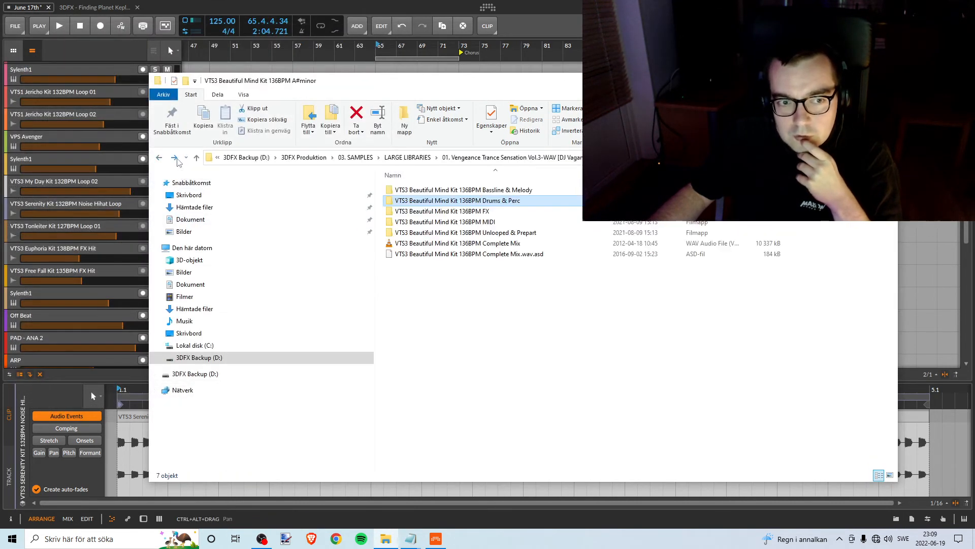
left_click(175, 158)
double_click(465, 269)
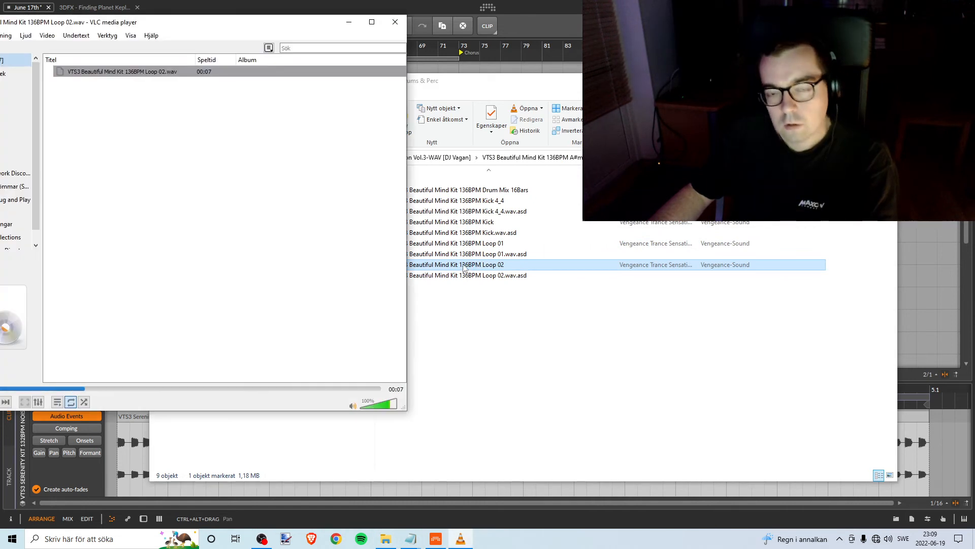
- Close the player, go back to the kit list and open the Drums & Perc folder of the VTS3 Dirty Mudd Kit 133BPM
left_click(396, 23)
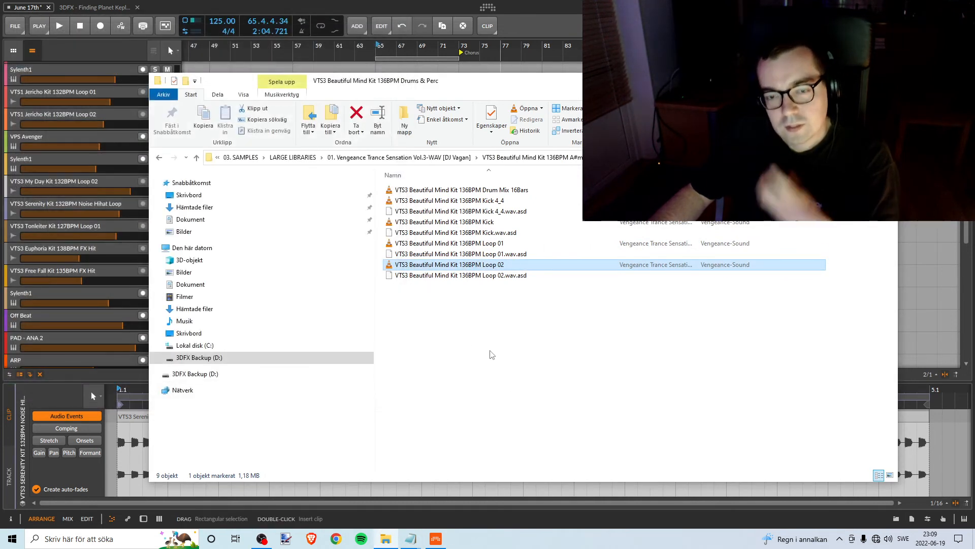
left_click(468, 352)
left_click(158, 157)
left_click(159, 158)
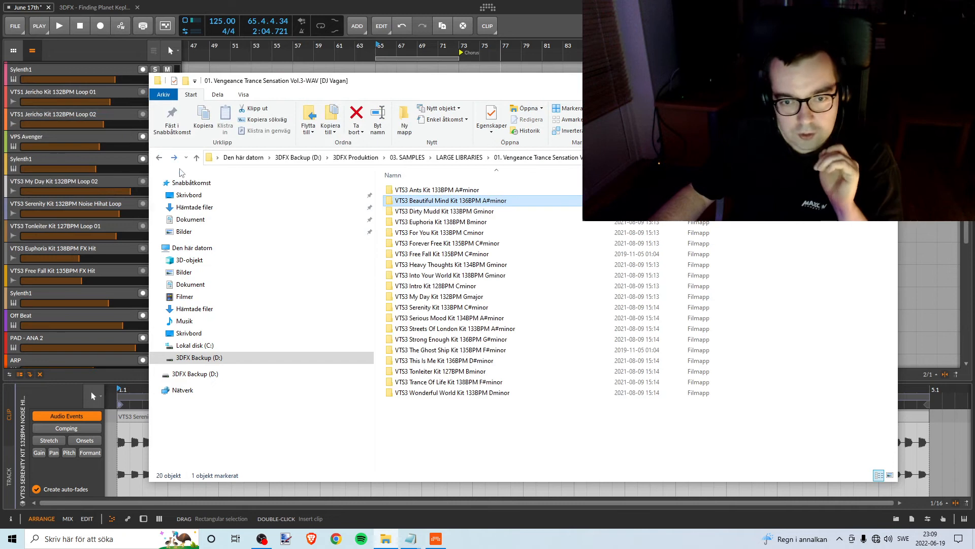
left_click(433, 212)
double_click(445, 212)
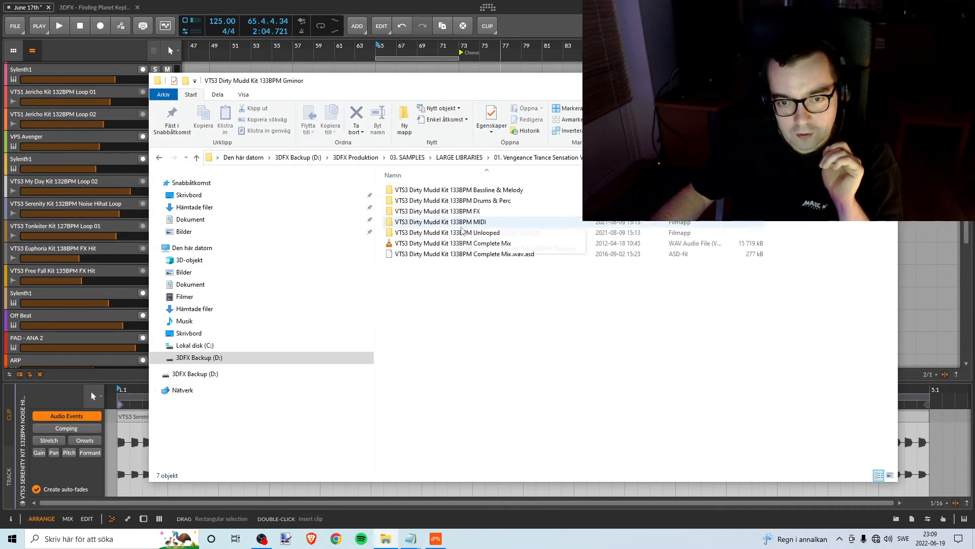
double_click(473, 201)
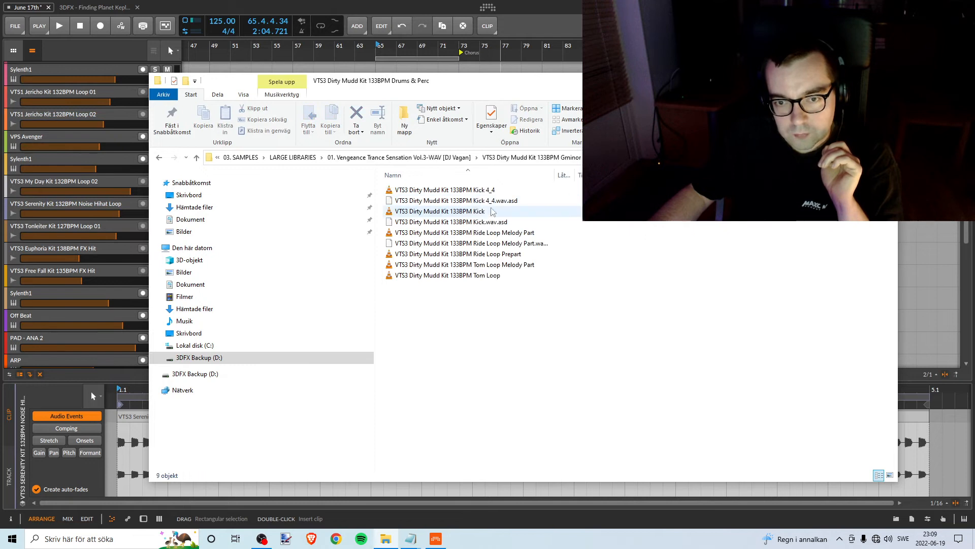
- Audition the Dirty Mudd Kit samples Ride Loop Melody Part and Ride Loop Prepart in VLC, closing the player after each
double_click(490, 233)
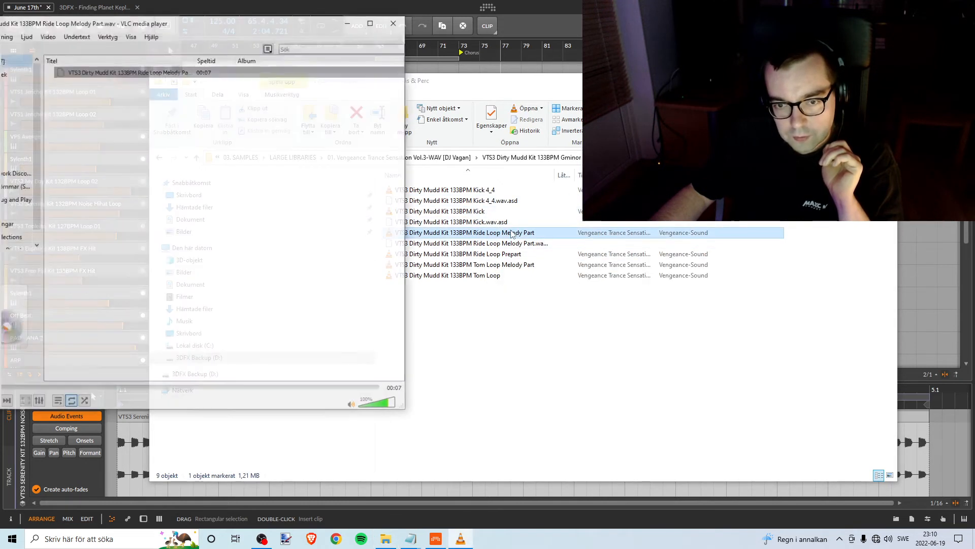
left_click(395, 23)
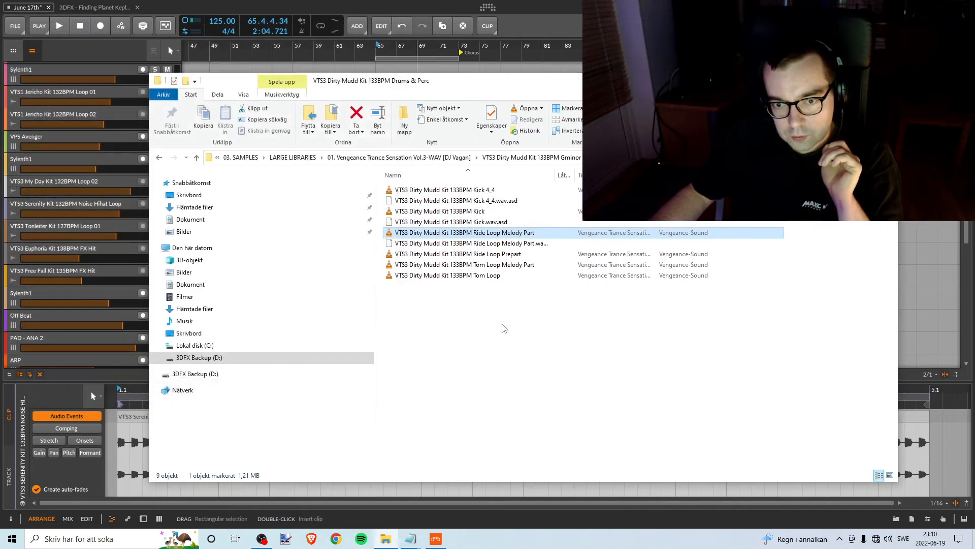
left_click(501, 323)
double_click(496, 256)
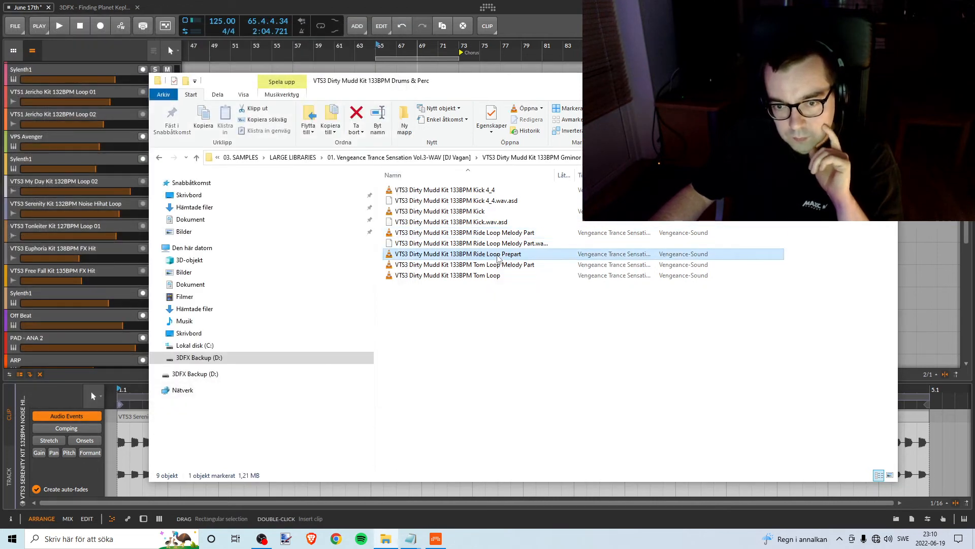
left_click(392, 28)
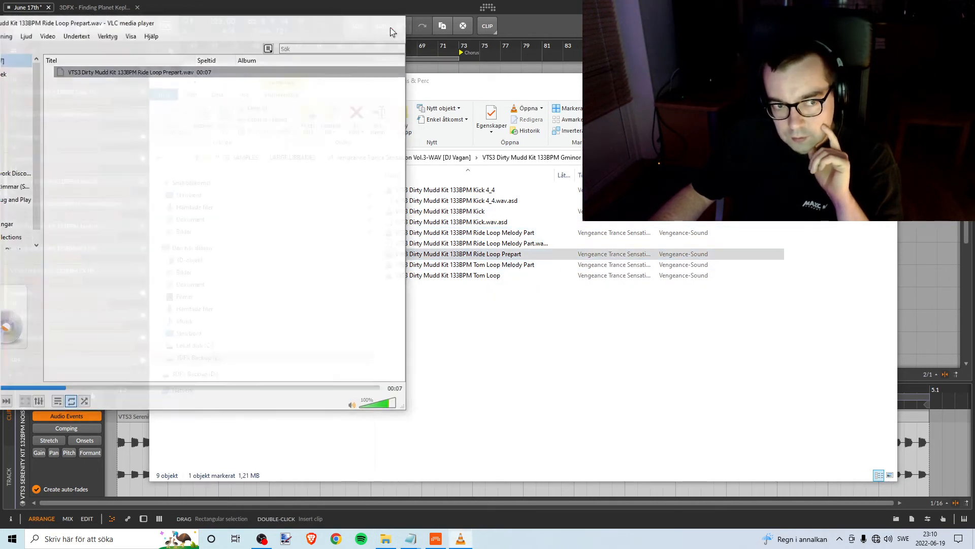
left_click(502, 297)
- Return to the kit list and open the Drums & Perc folder of the VTS3 Euphoria Kit 138BPM
left_click(159, 158)
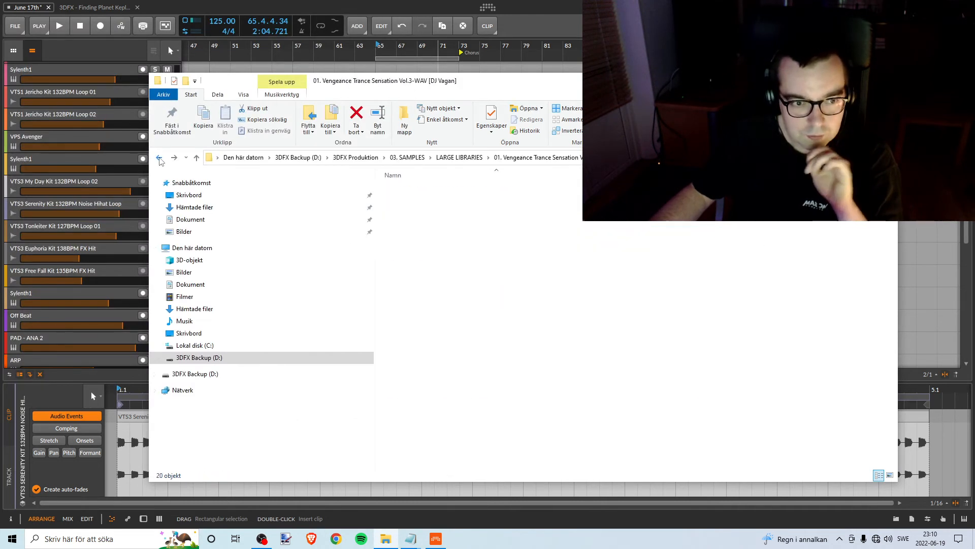
double_click(441, 222)
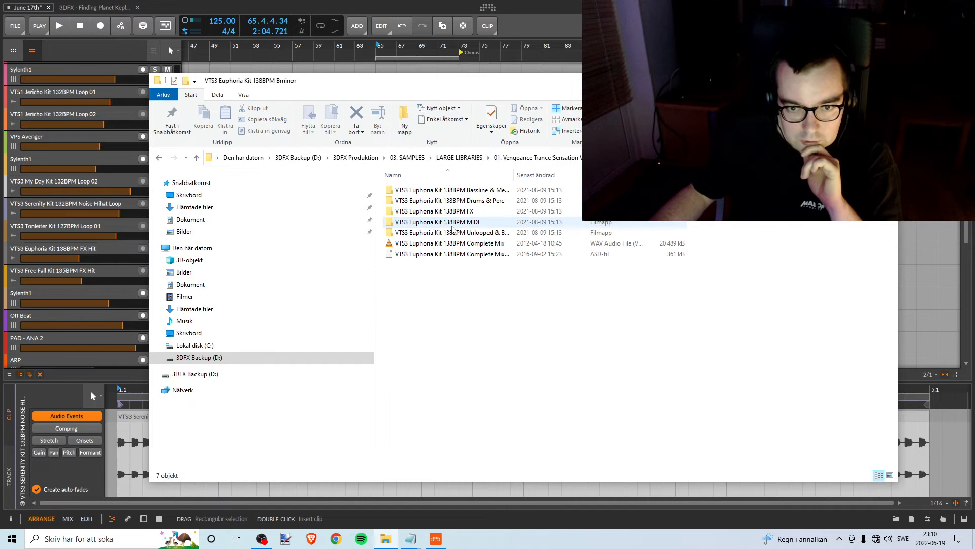
double_click(478, 201)
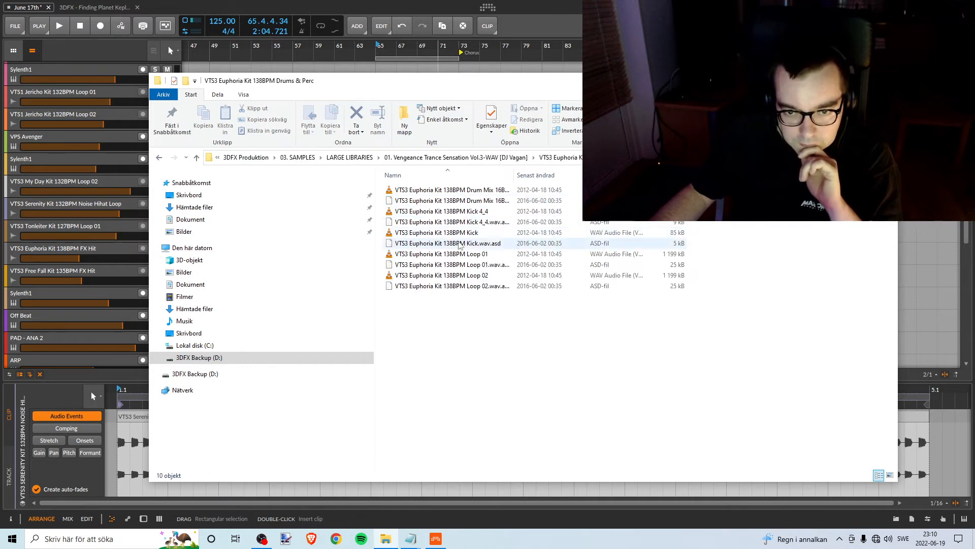
- Audition the Euphoria Kit samples Loop 02 and Loop 01 in VLC, closing the player after each
double_click(450, 275)
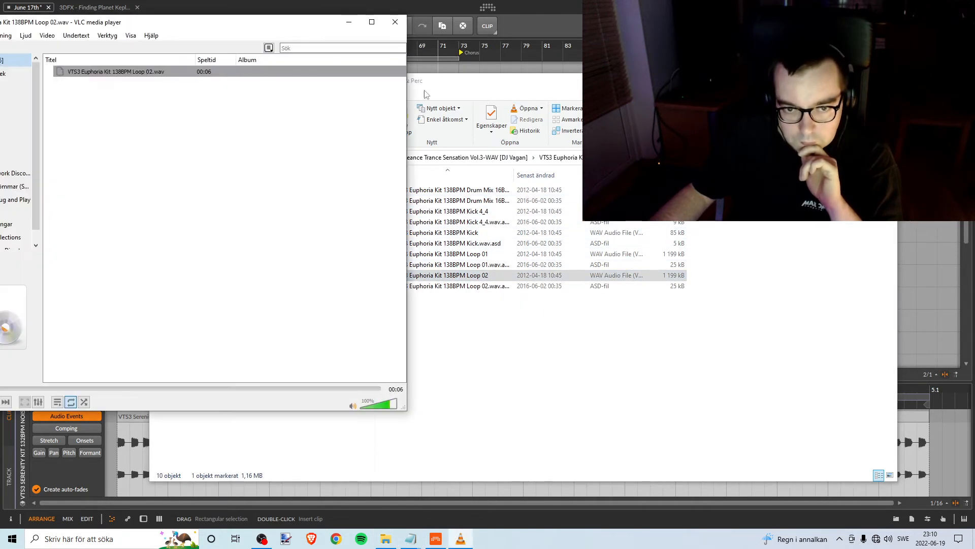
left_click(394, 24)
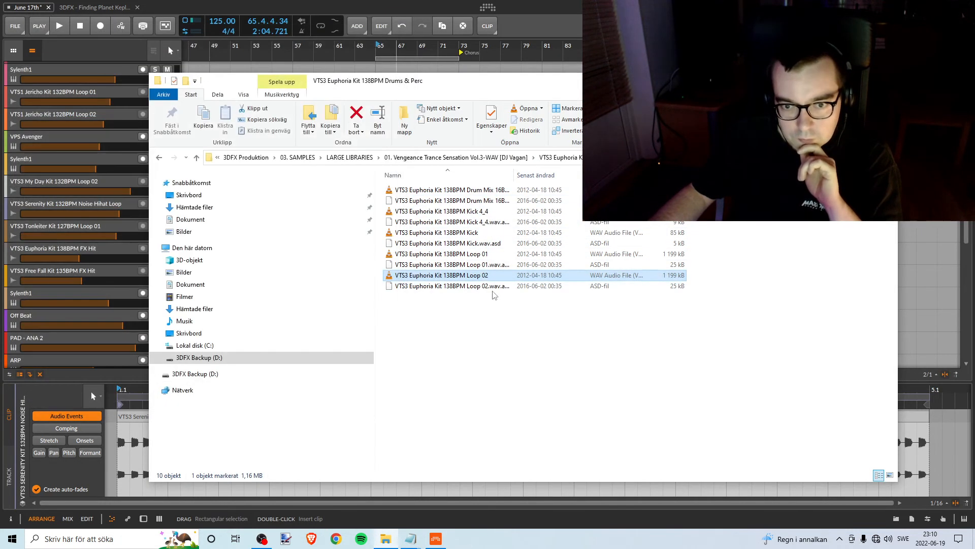
left_click(491, 255)
double_click(492, 254)
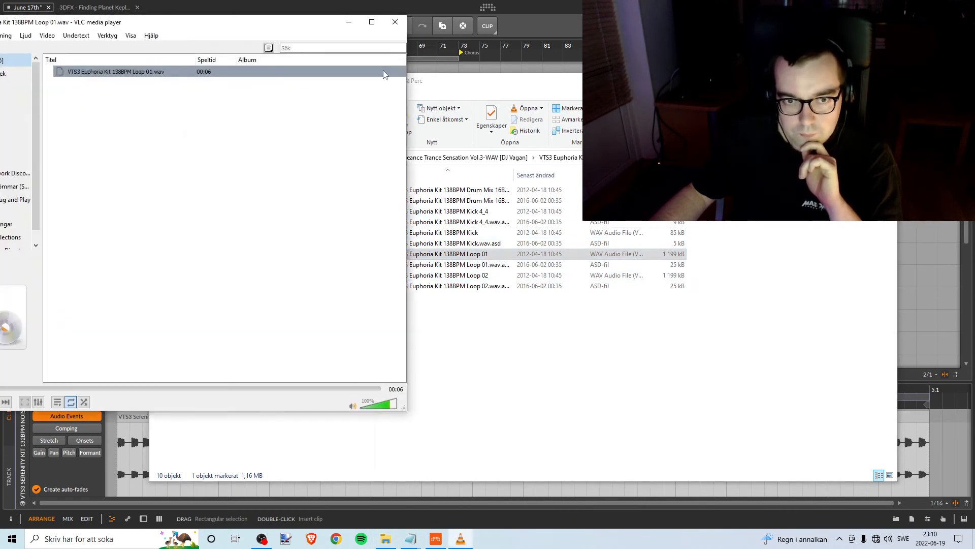
left_click(394, 26)
- Go back to the kit list and open the Drums & Perc folder of the VTS3 For You Kit 133BPM
left_click(162, 158)
left_click(162, 159)
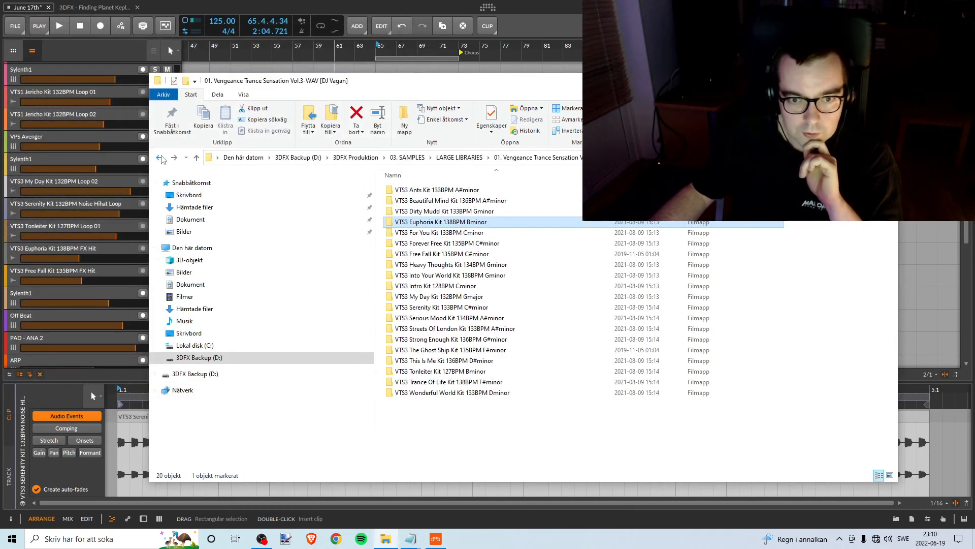
double_click(446, 233)
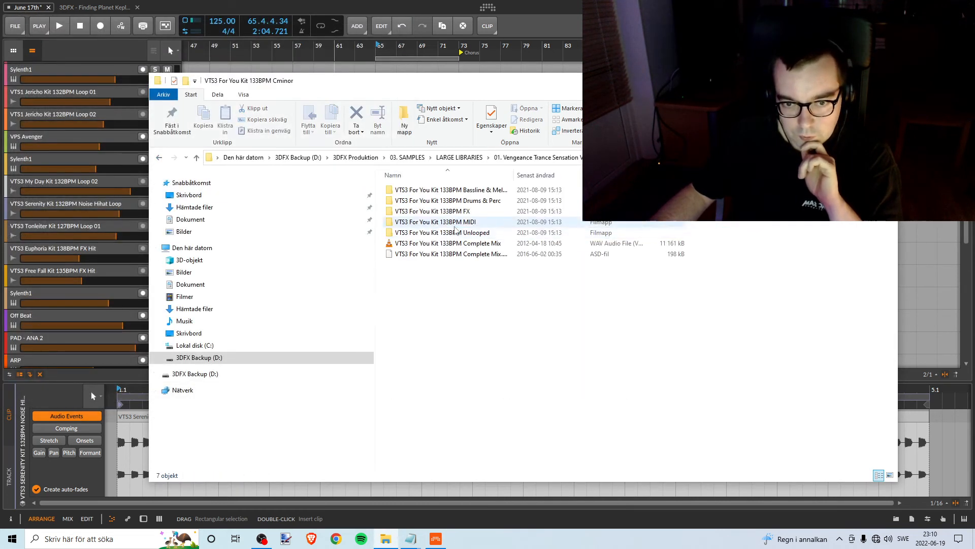
double_click(470, 208)
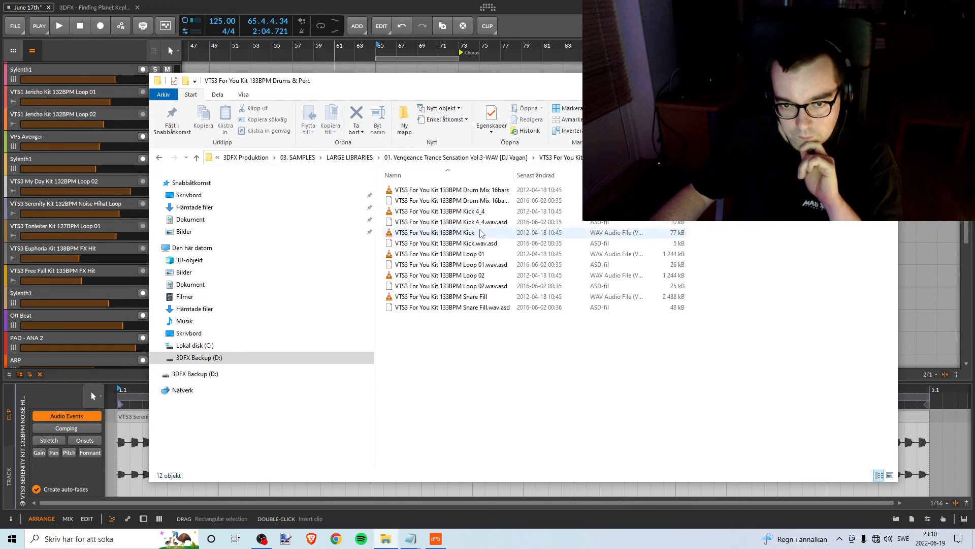
- Audition the For You Kit samples Snare Fill, Loop 01 and Loop 02 in VLC and close the player
double_click(456, 297)
left_click(395, 23)
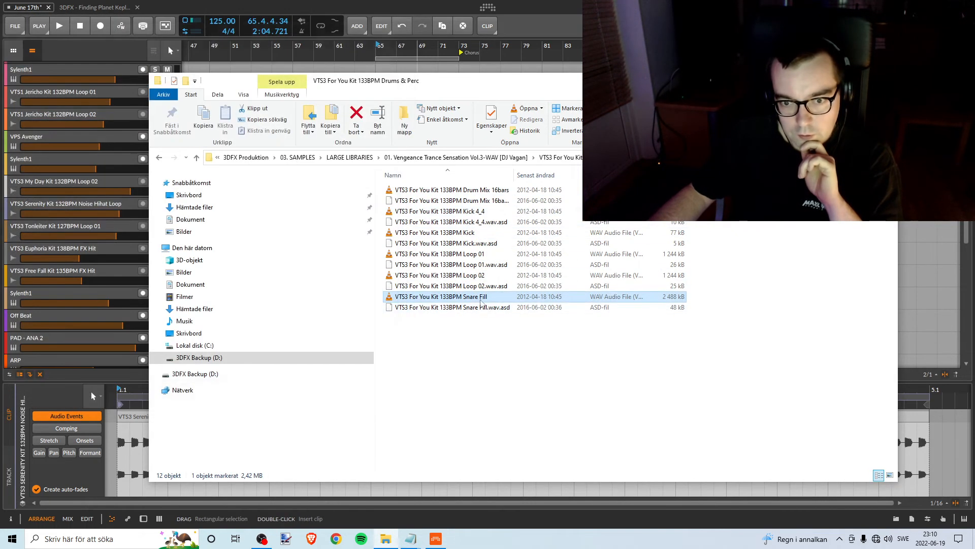
double_click(480, 255)
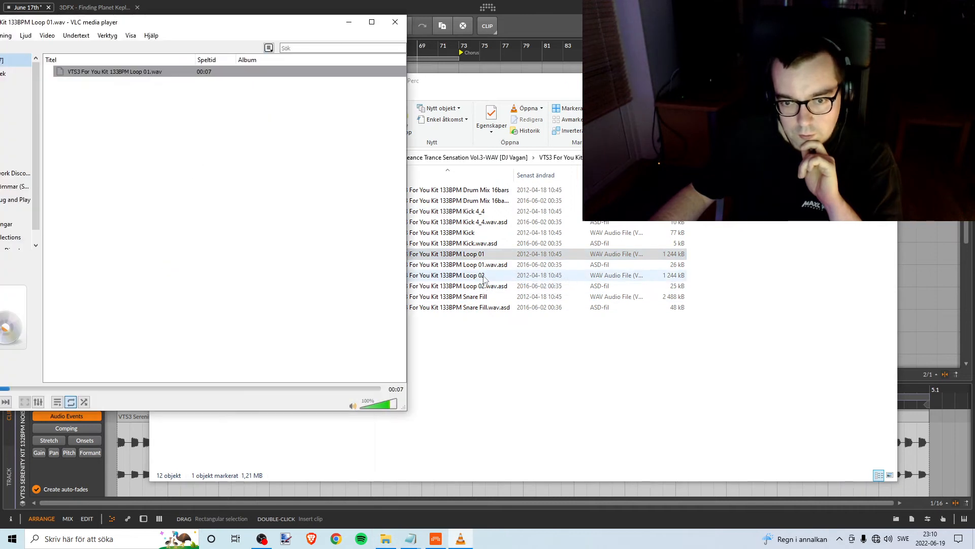
left_click_drag(484, 279, 244, 89)
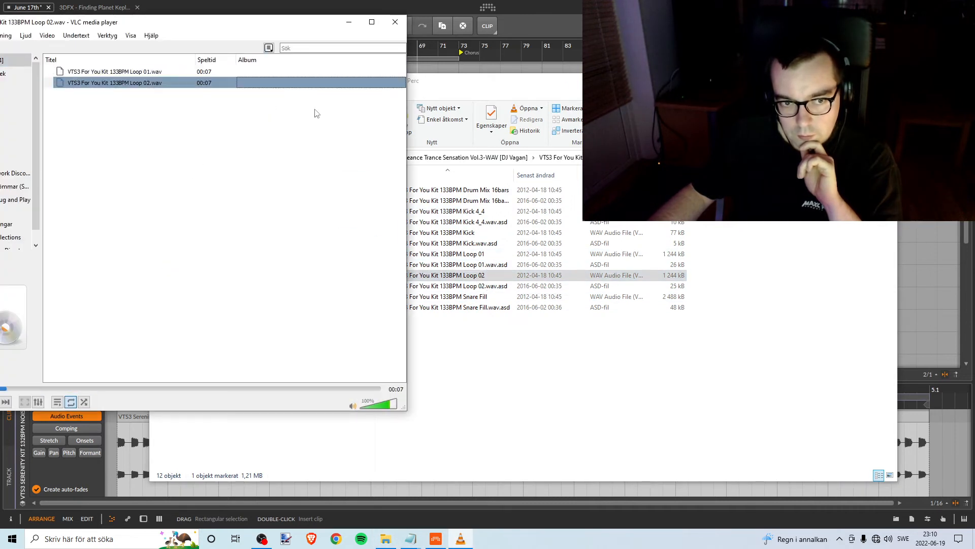
left_click(396, 22)
- Return to the kit list and open the Drums & Perc folder of the VTS3 Forever Free Kit 135BPM
key("BackSpace")
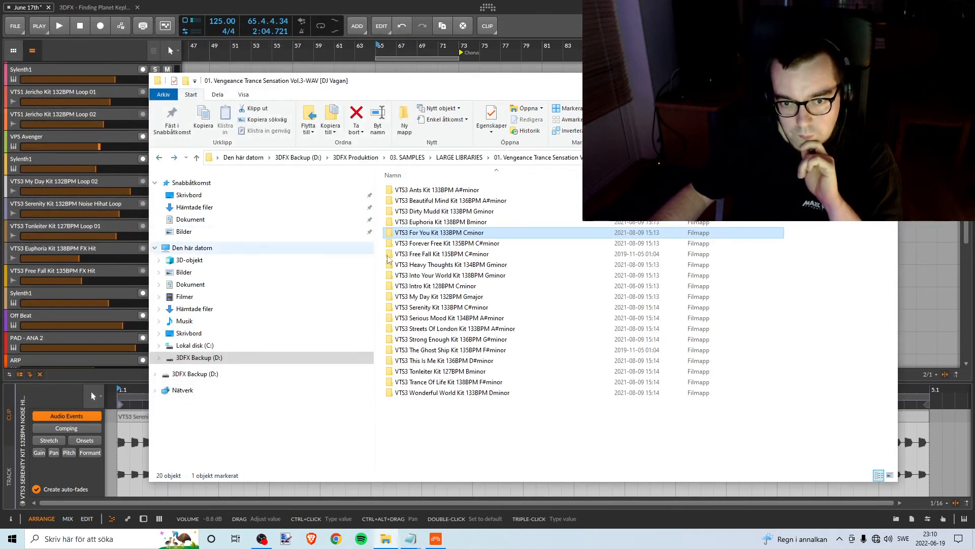
double_click(468, 245)
double_click(473, 210)
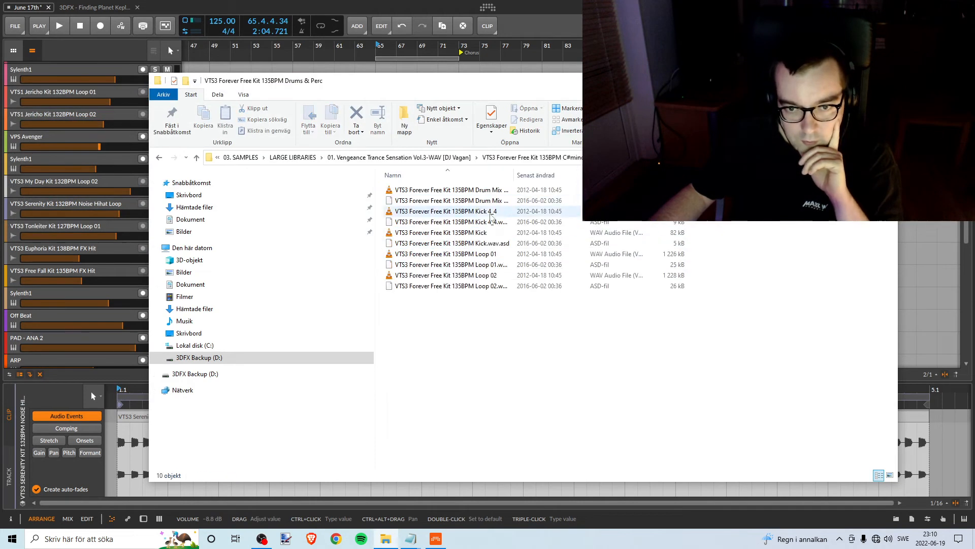
- Audition the Forever Free Kit samples Loop 01 and Loop 02 in VLC and close the player
double_click(468, 254)
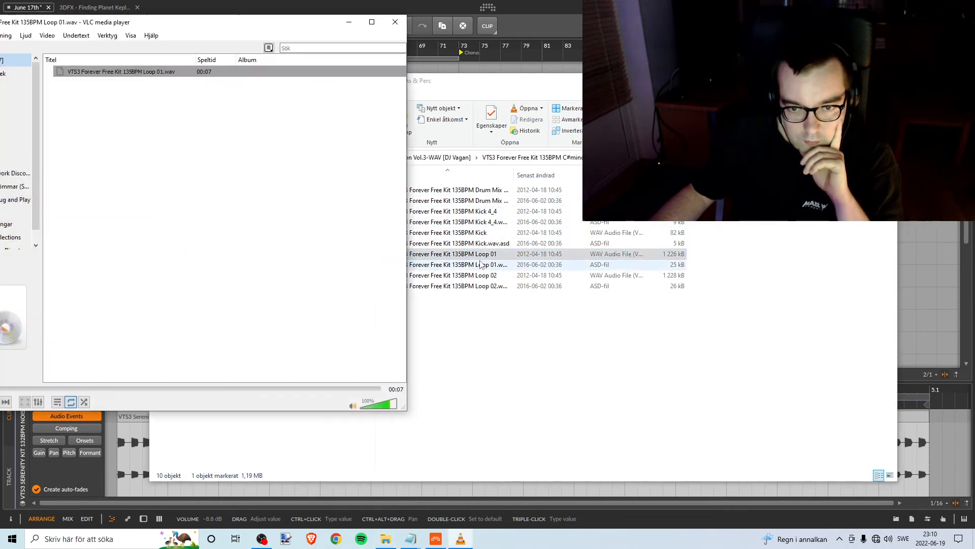
double_click(305, 83)
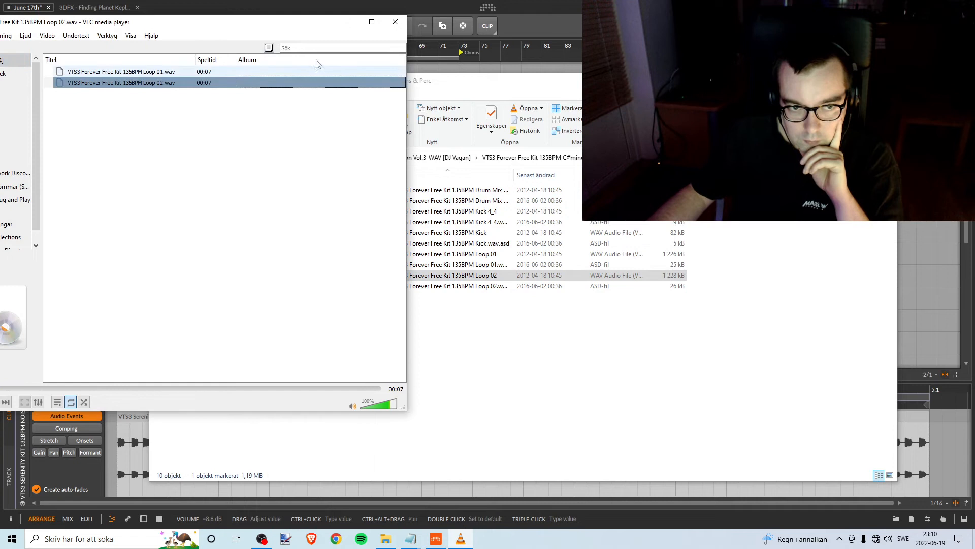
left_click(404, 24)
- Go back to the kit list and open the Drums & Perc folder of the VTS3 Heavy Thoughts Kit 134BPM
left_click(159, 157)
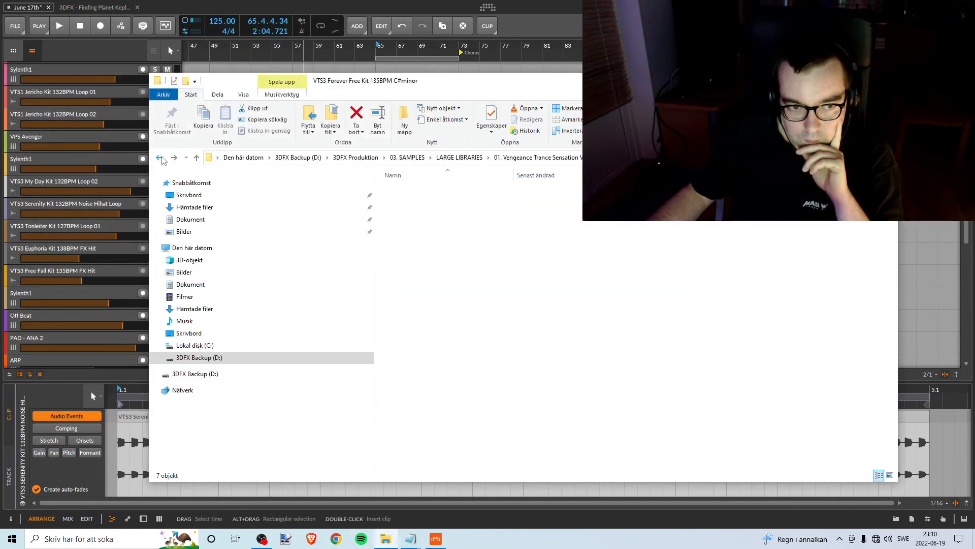
left_click(159, 157)
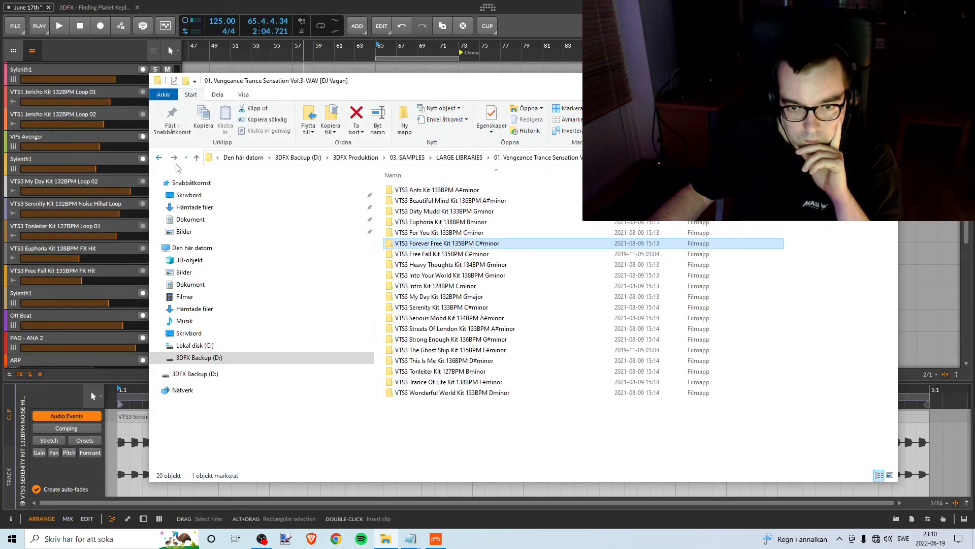
double_click(457, 265)
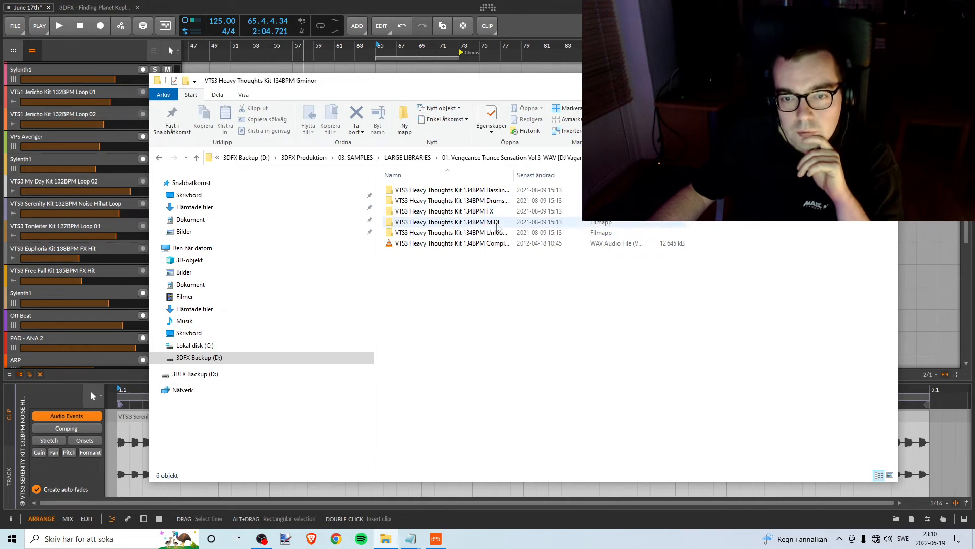
double_click(483, 201)
- Open the Heavy Thoughts Kit samples Kick 4_4 and Hihat Loop 02 in VLC, add Hihat Loop 01 to the playlist, and close the player
double_click(452, 286)
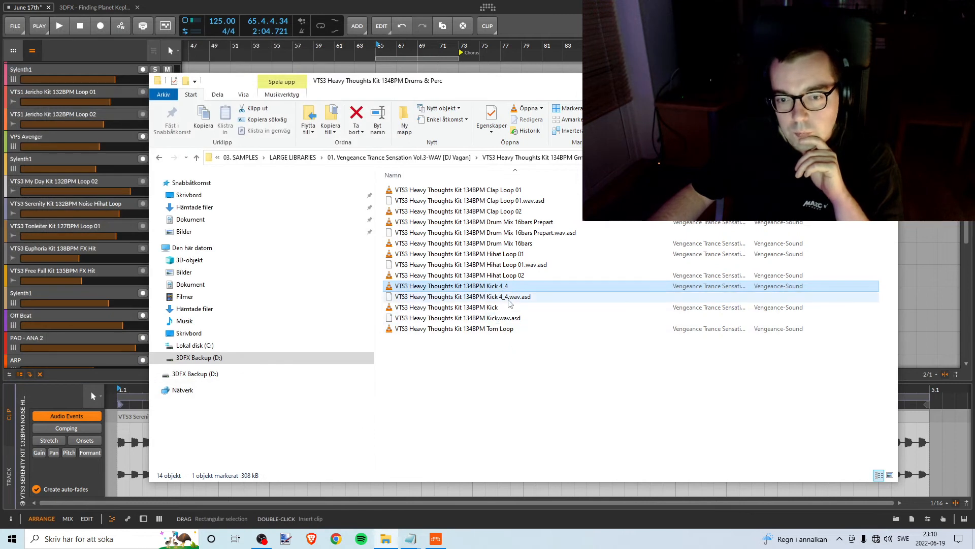
left_click(508, 277)
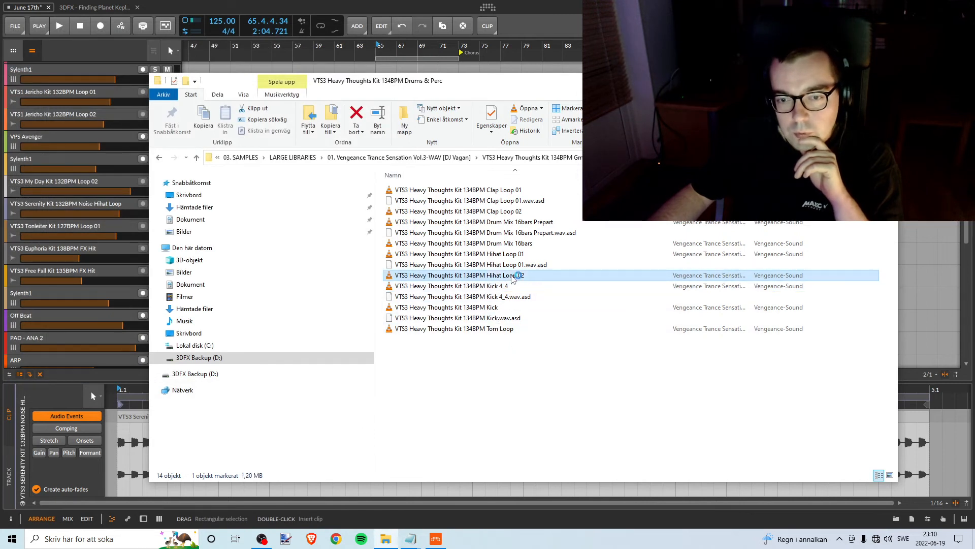
double_click(513, 277)
left_click_drag(508, 254, 197, 91)
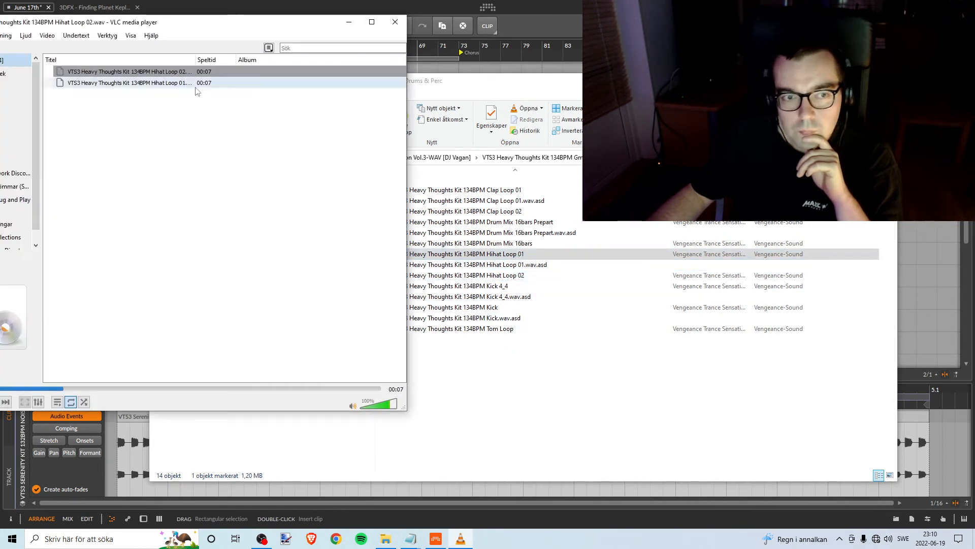
left_click(397, 26)
- Open the Drums & Perc folder of the VTS3 Into Your World Kit 138BPM from the kit list and play Loop 01 in VLC
left_click(159, 158)
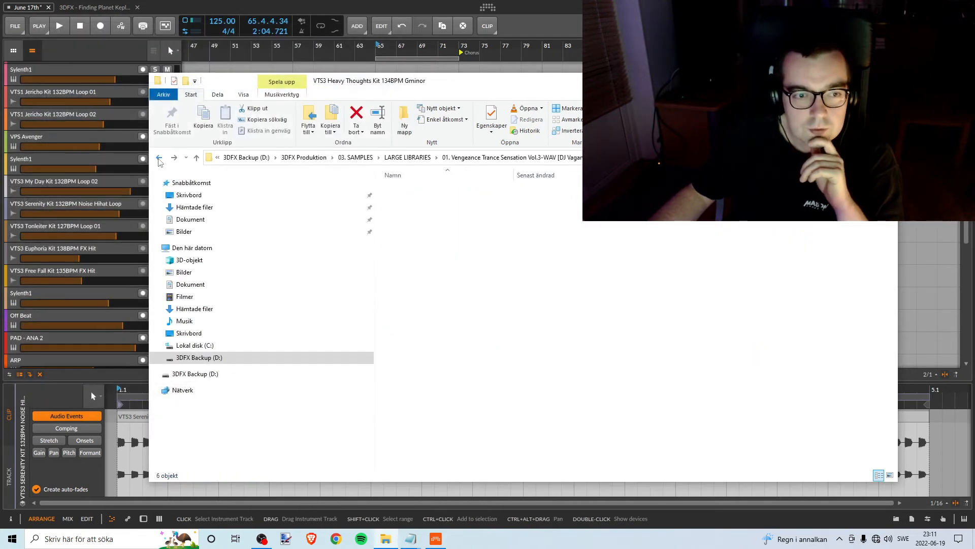
left_click(159, 159)
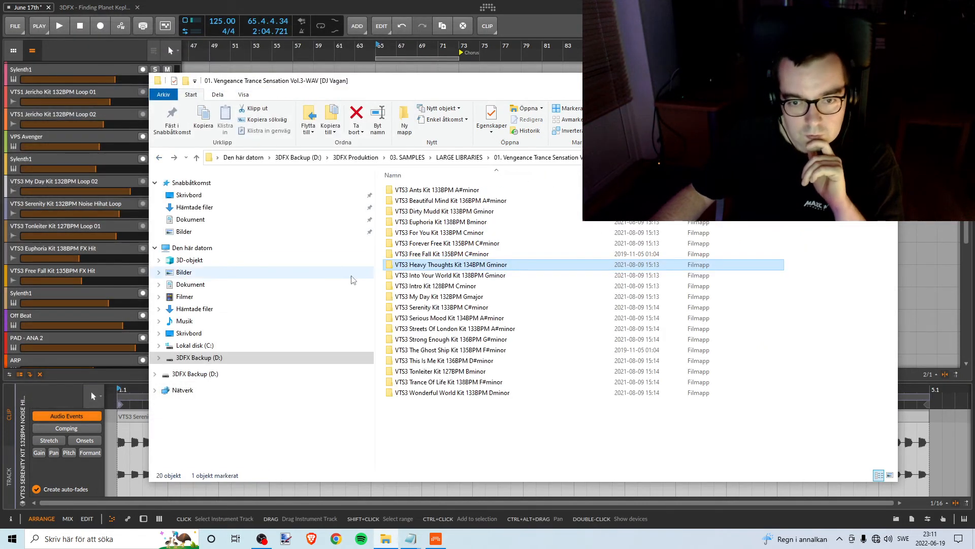
double_click(446, 276)
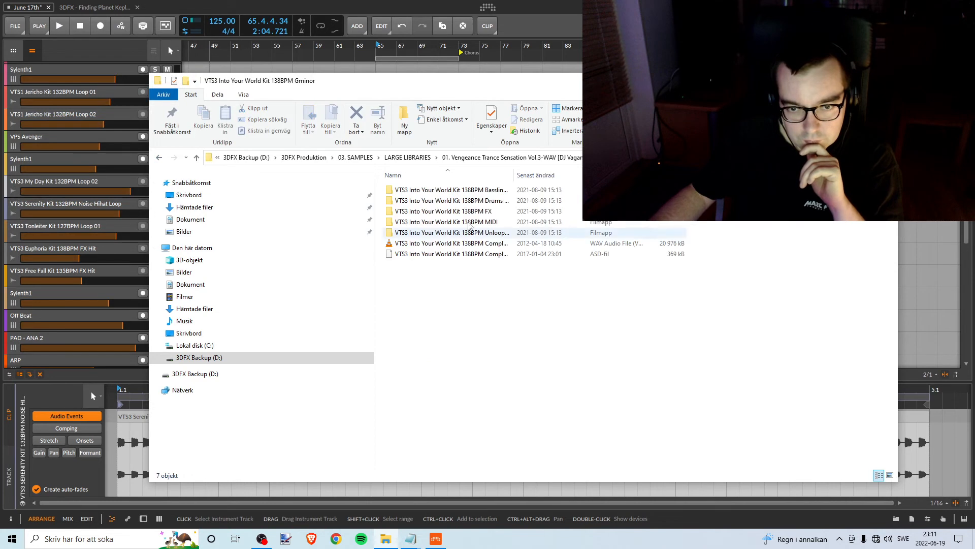
double_click(499, 204)
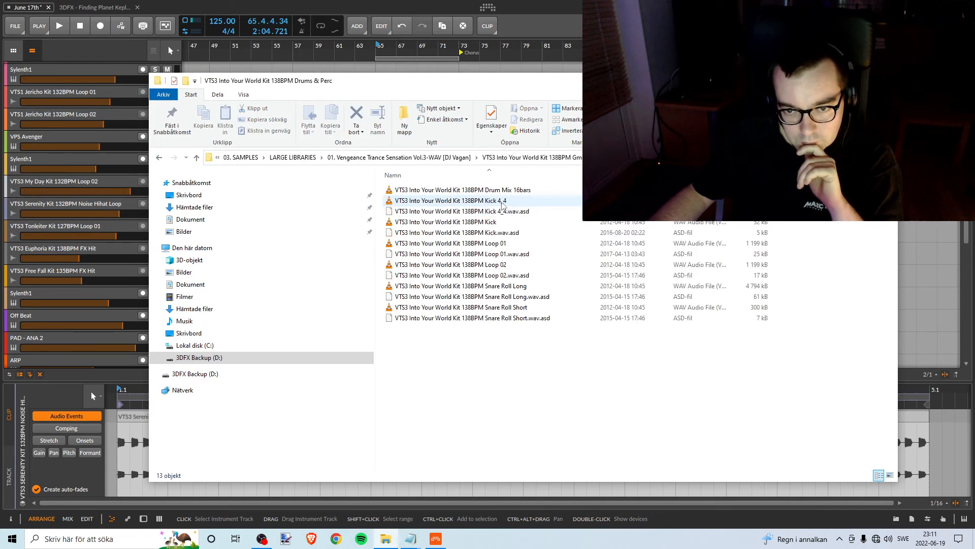
double_click(501, 244)
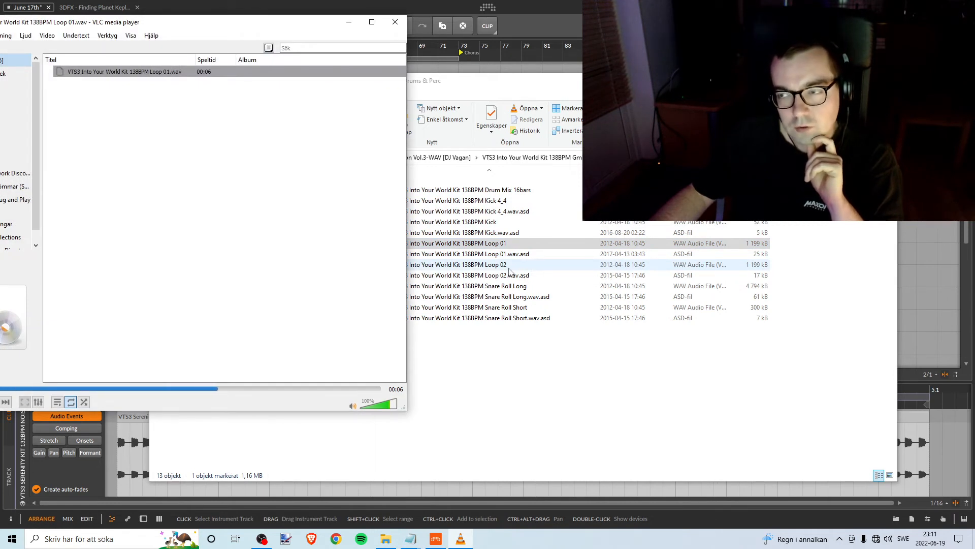
- Stop Loop 01, audition the Into Your World Kit sample Loop 02 in VLC, and close the player
left_click(396, 24)
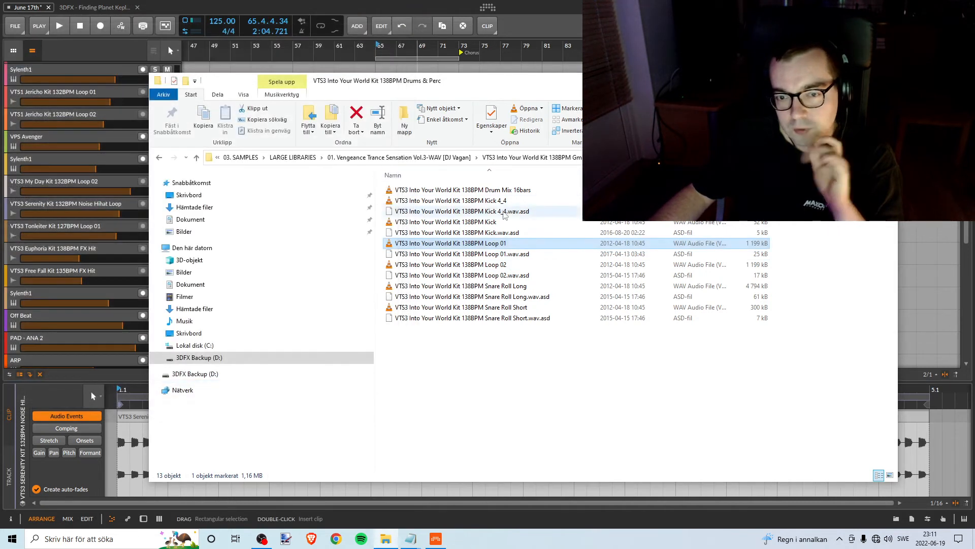
double_click(504, 265)
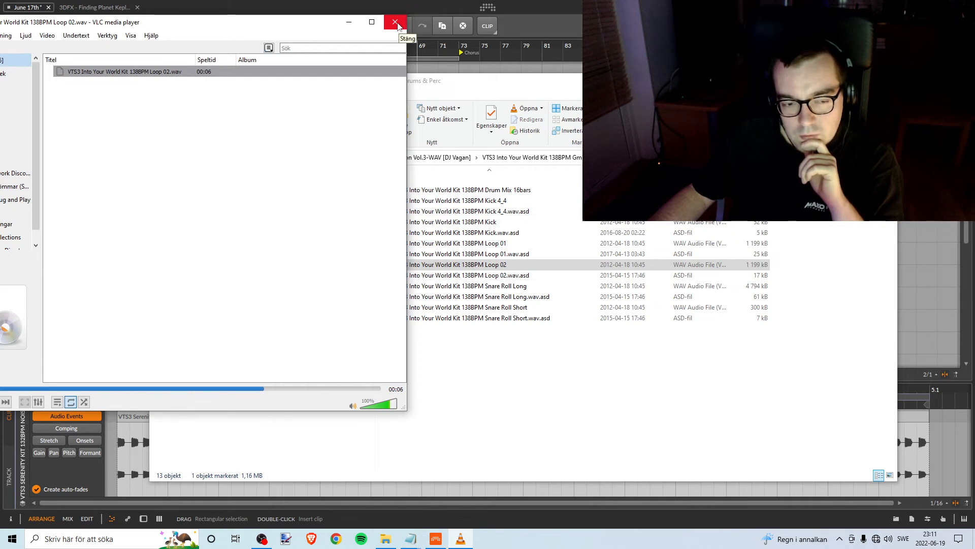
left_click(396, 24)
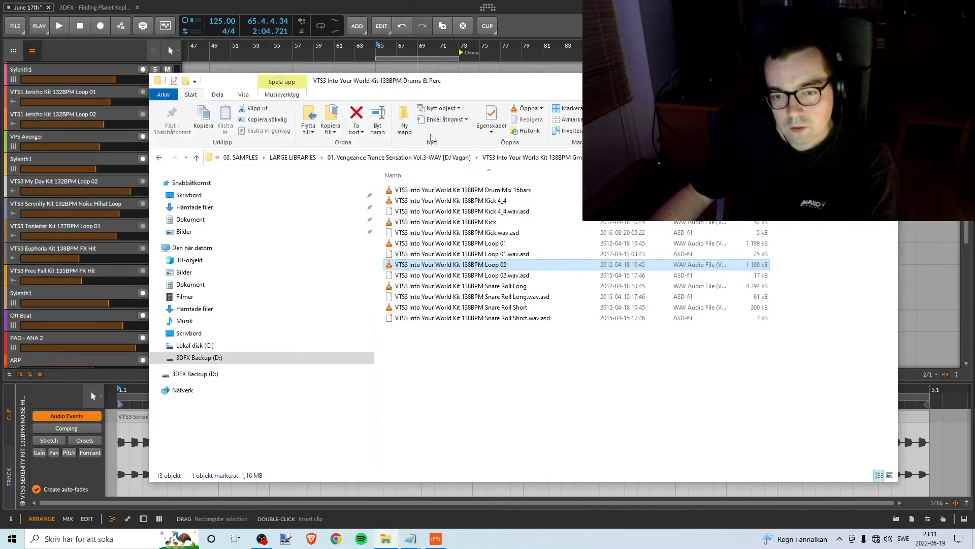
- Add the Into Your World Kit 138BPM Loop 02 sample to a new audio track in the Bitwig arrangement and place its clip at bar 65
left_click_drag(476, 94, 828, 94)
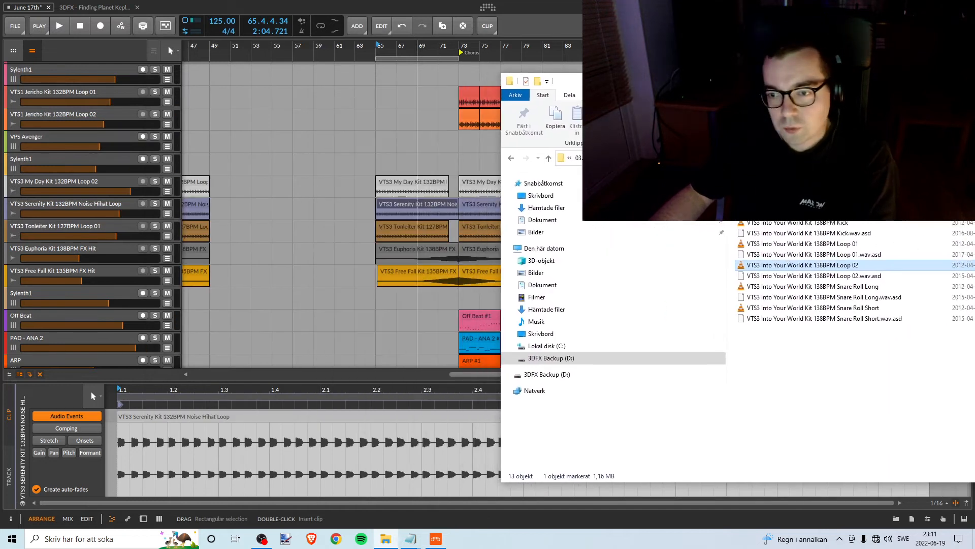
left_click_drag(766, 269, 459, 312)
left_click_drag(466, 308, 467, 319)
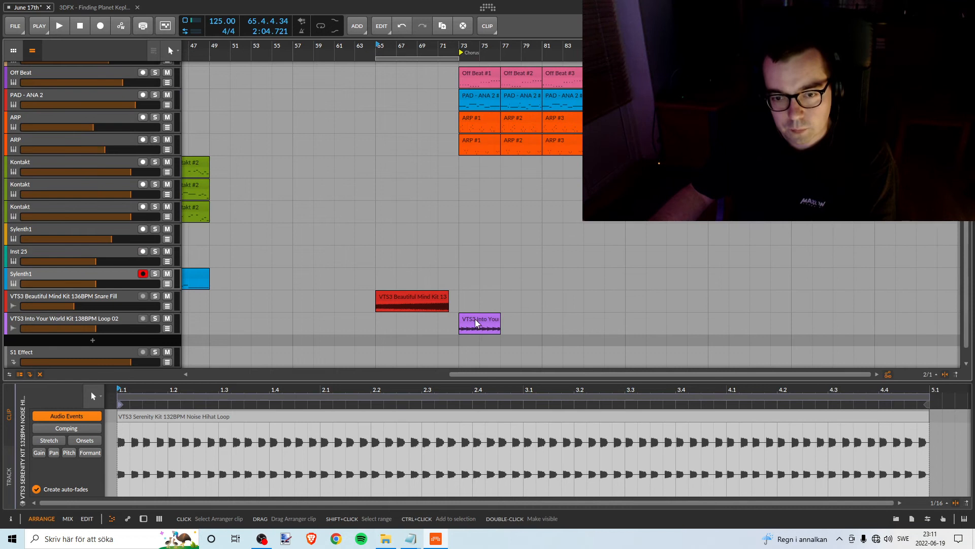
scroll(449, 214, "down", 3)
scroll(438, 200, "up", 10)
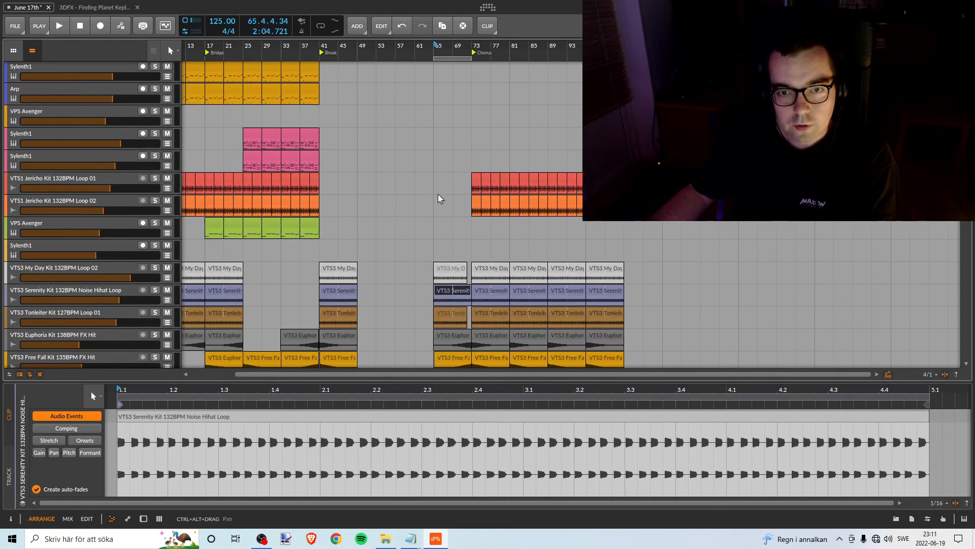
scroll(471, 192, "down", 10)
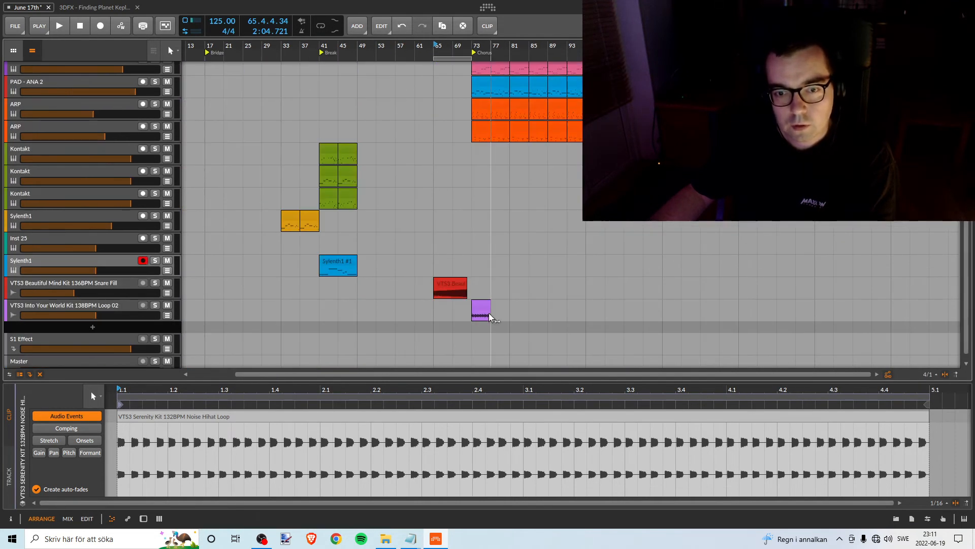
left_click(473, 311)
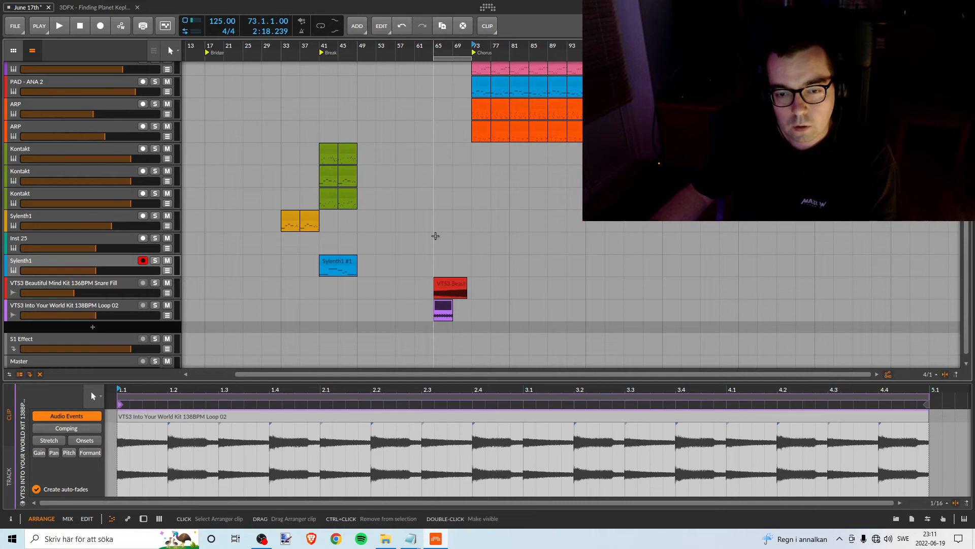
- Play the arrangement from bar 65, listen to the Into Your World Loop 02 track soloed, and stop playback
left_click_drag(440, 48, 441, 94)
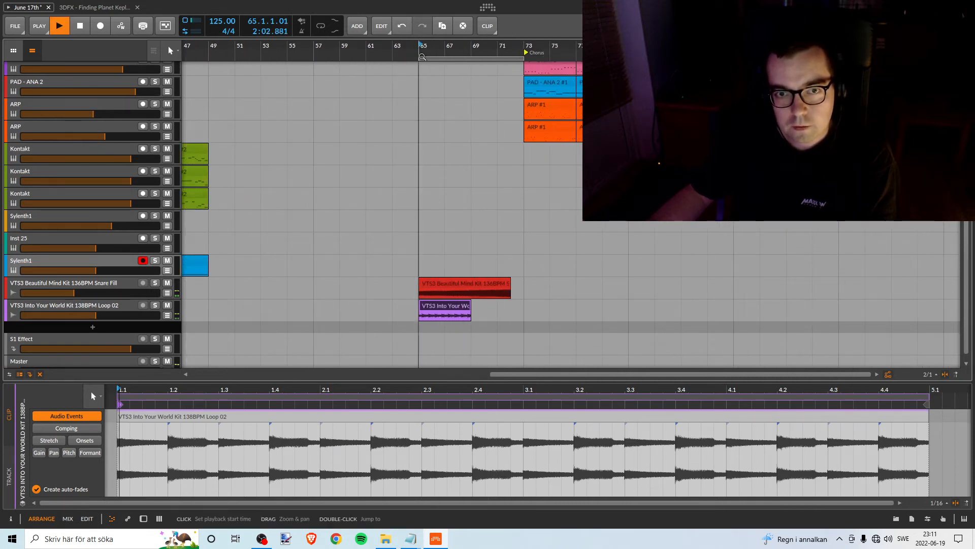
key("space")
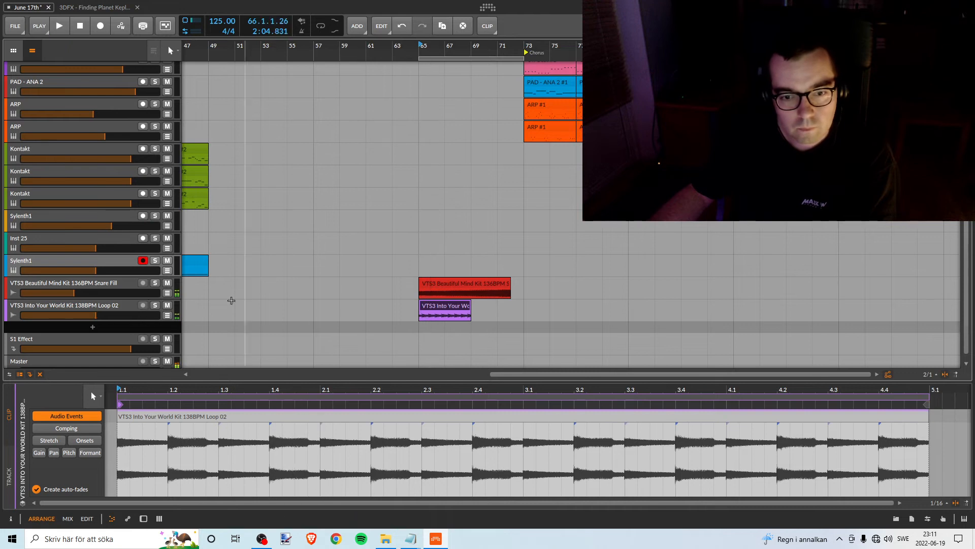
double_click(445, 308)
key("space")
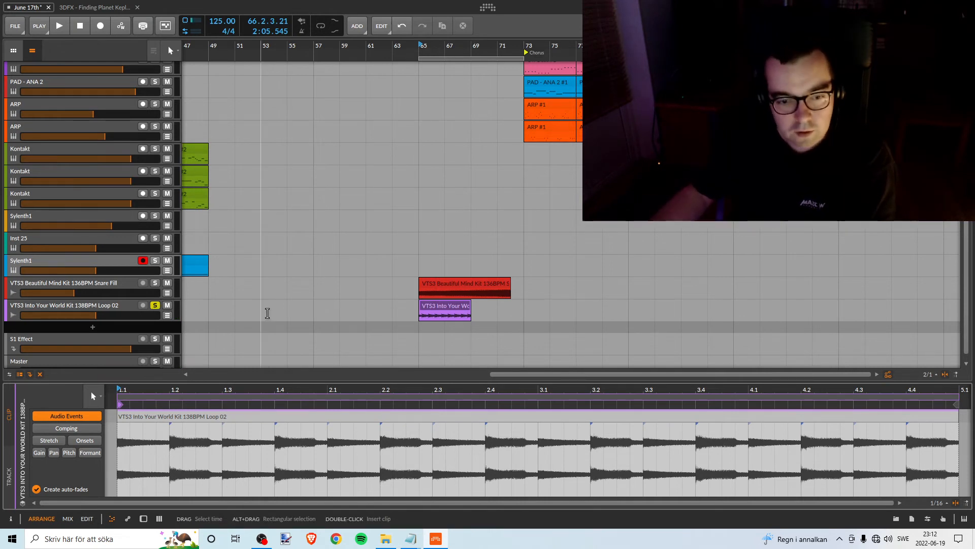
- Switch back to File Explorer and open the Drums & Perc folder of the VTS3 Intro Kit 128BPM from the kit list
key("alt+Tab")
left_click_drag(955, 274, 569, 129)
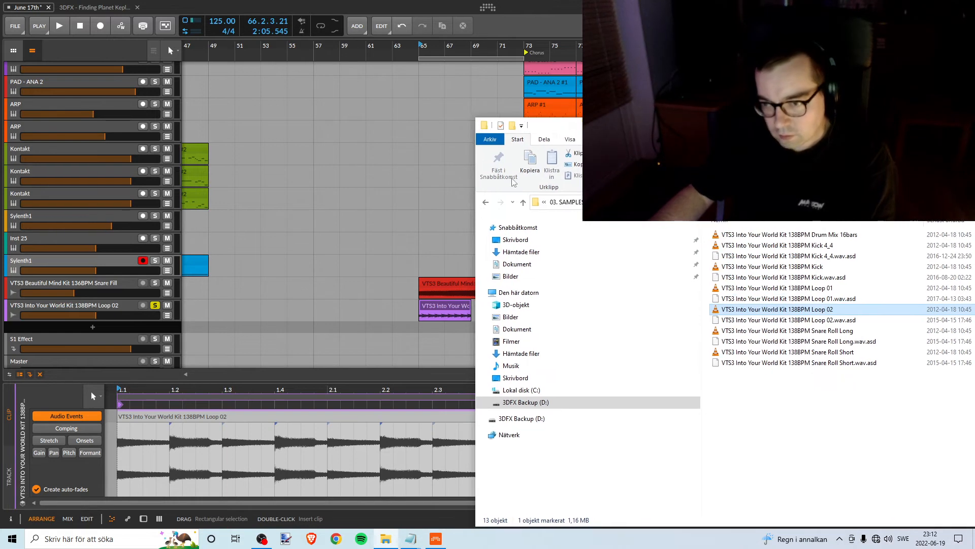
left_click(486, 200)
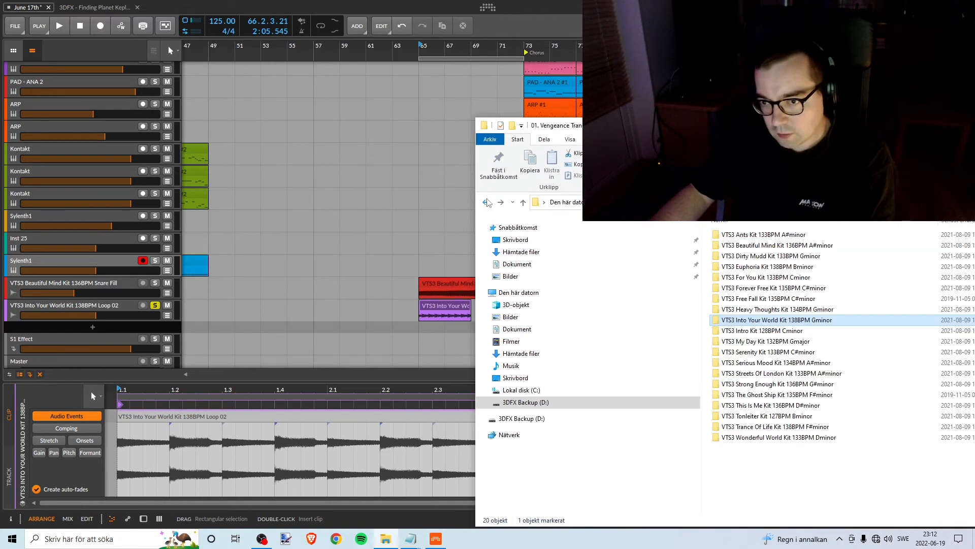
double_click(775, 332)
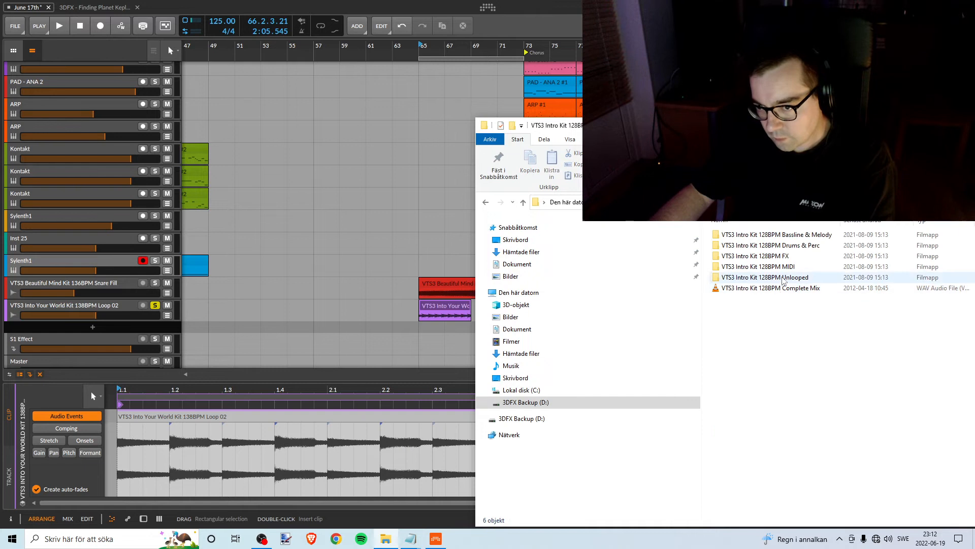
double_click(786, 246)
- Audition the Intro Kit samples Loop 01, Loop 02 and Loop 03 in VLC and close the player
double_click(796, 288)
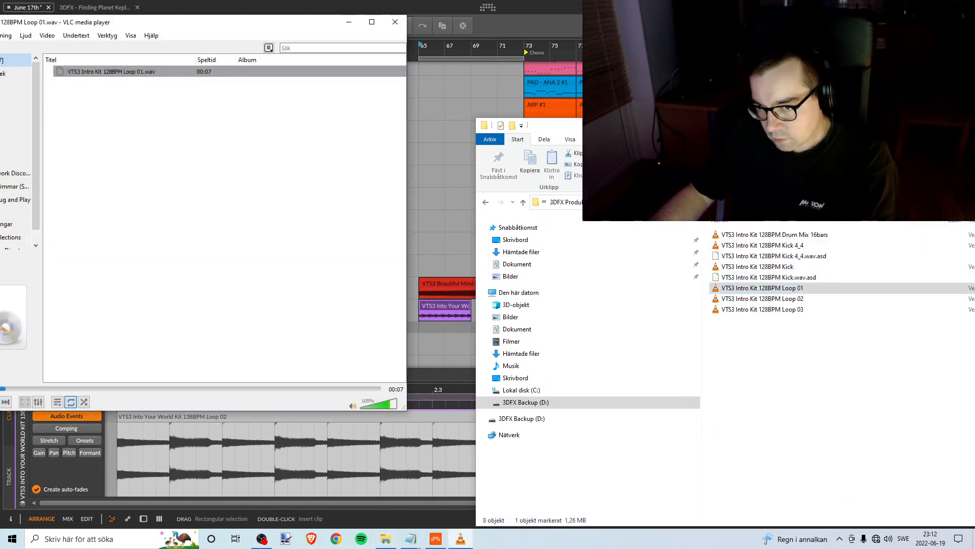
left_click_drag(782, 299, 206, 117)
double_click(208, 83)
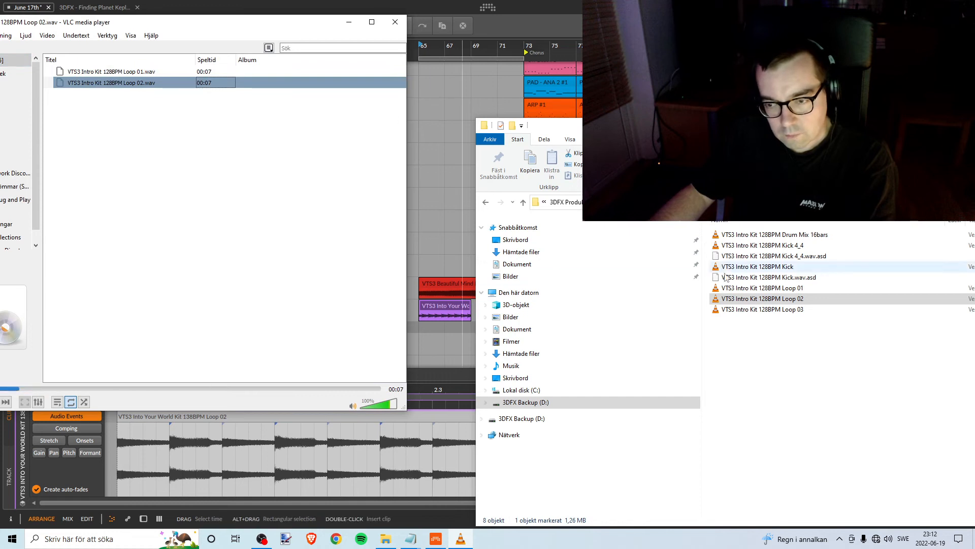
left_click_drag(762, 309, 196, 101)
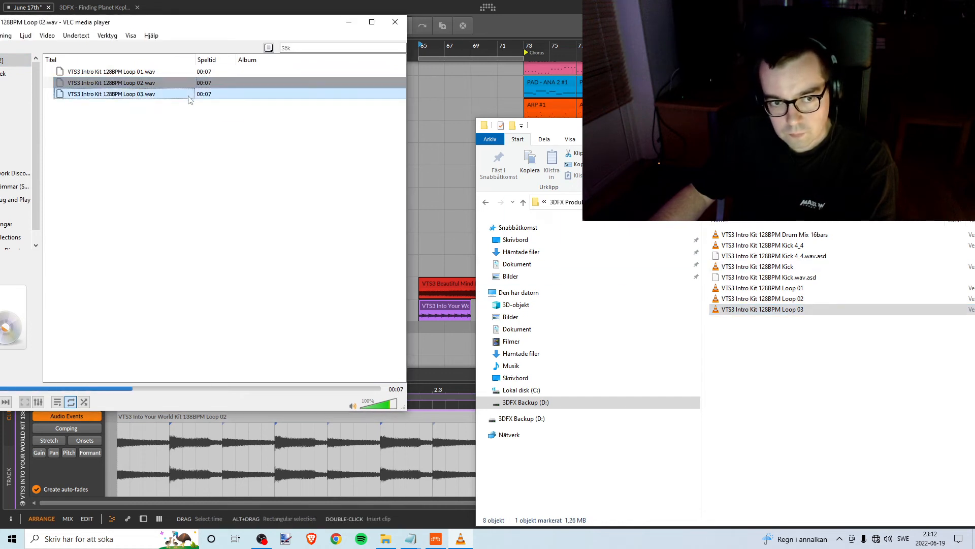
double_click(189, 95)
left_click(395, 22)
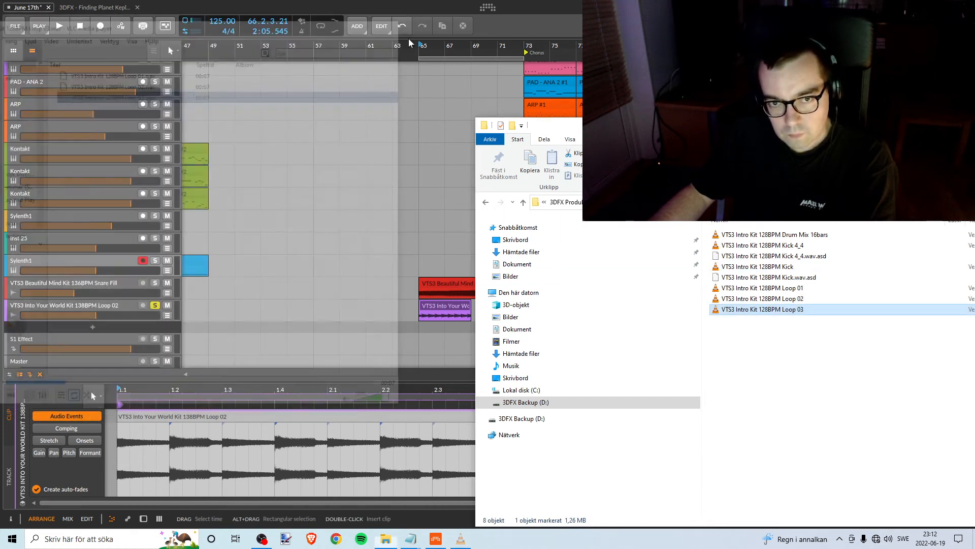
- Open the Drums & Perc folder of the VTS3 My Day Kit 132BPM and audition Loop 02 and Loop 01 in VLC
left_click(485, 202)
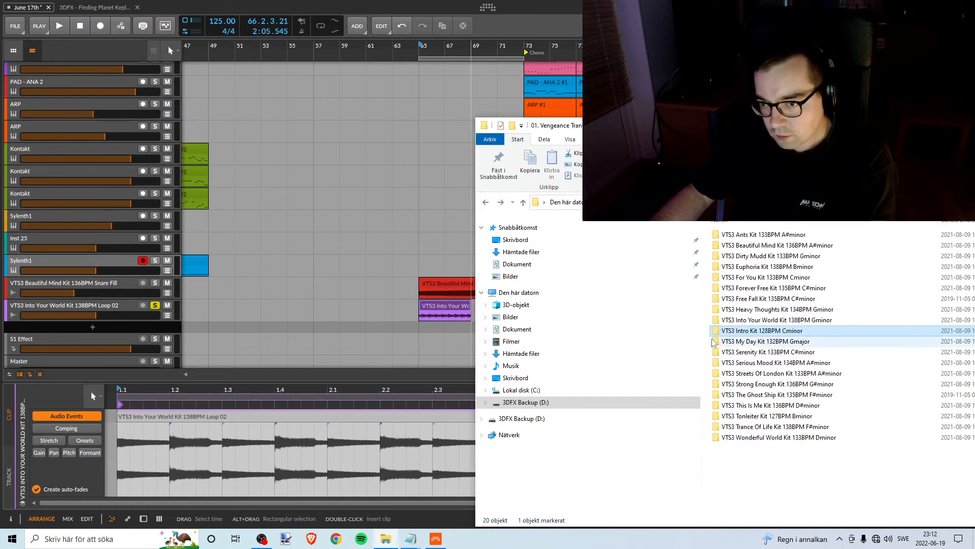
double_click(784, 342)
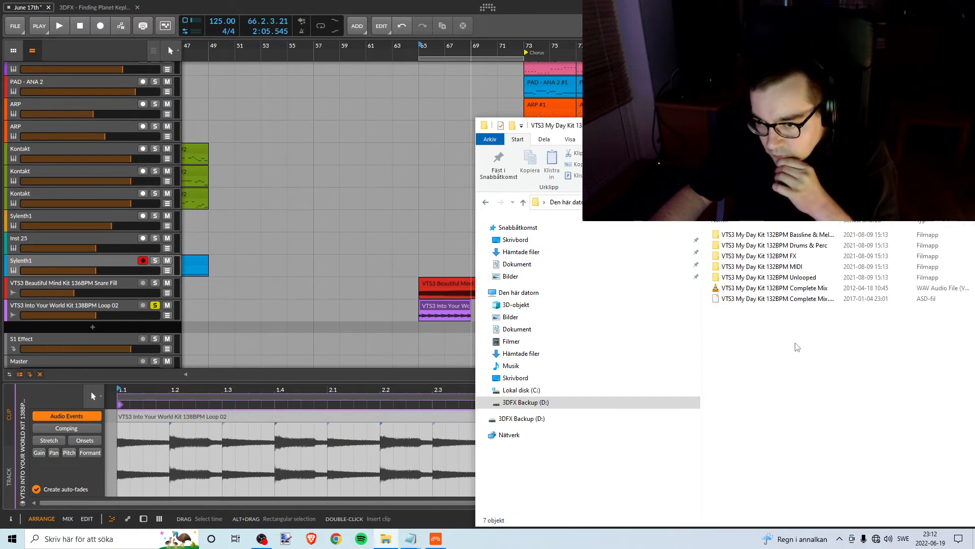
double_click(792, 256)
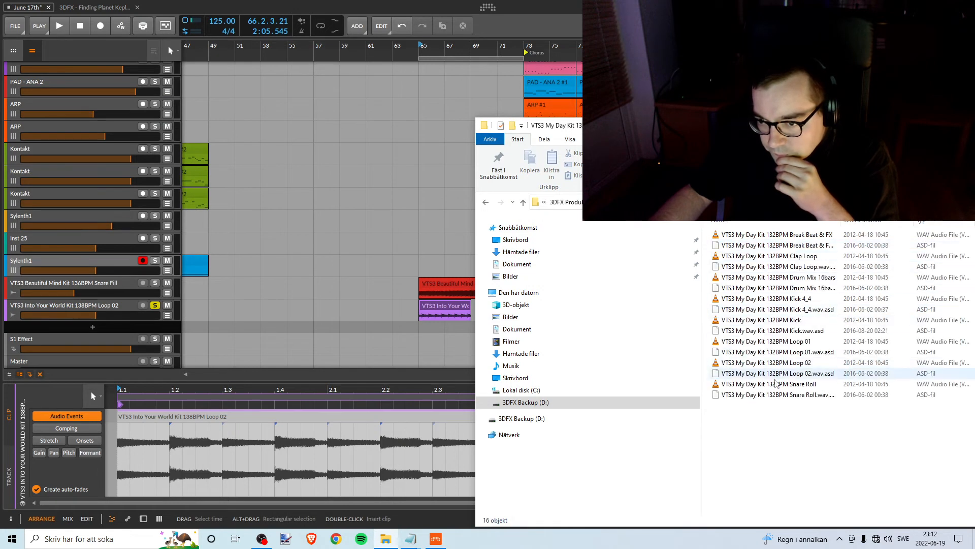
double_click(785, 363)
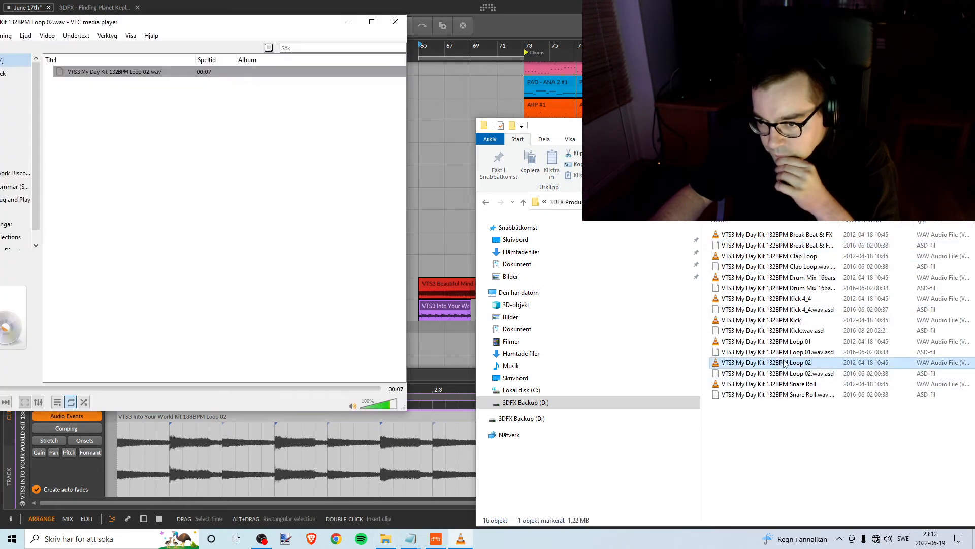
left_click_drag(785, 341, 286, 212)
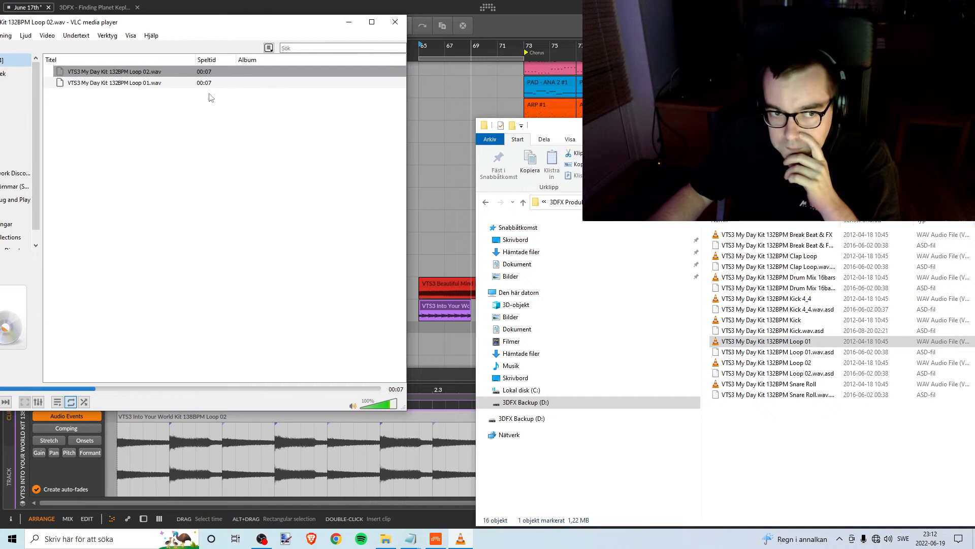
double_click(156, 85)
left_click(395, 22)
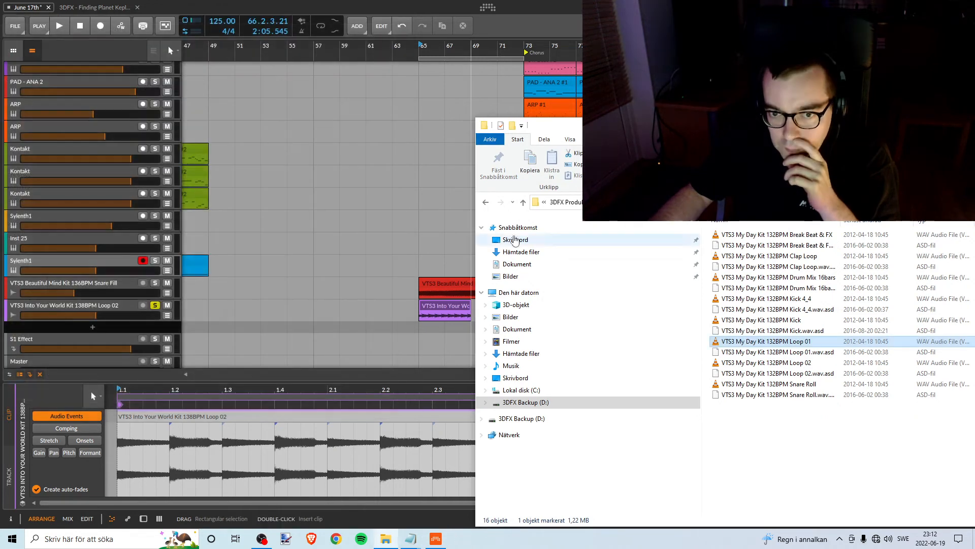
- Open the Drums & Perc folder of the VTS3 Tonleiter Kit 127BPM and audition Loop 02 and Loop 01 in VLC
key("alt+Left")
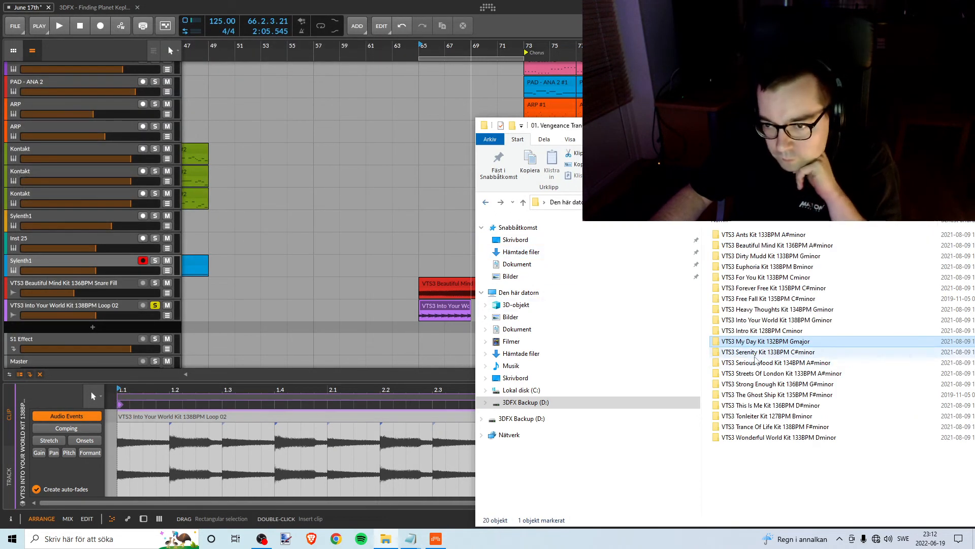
double_click(795, 419)
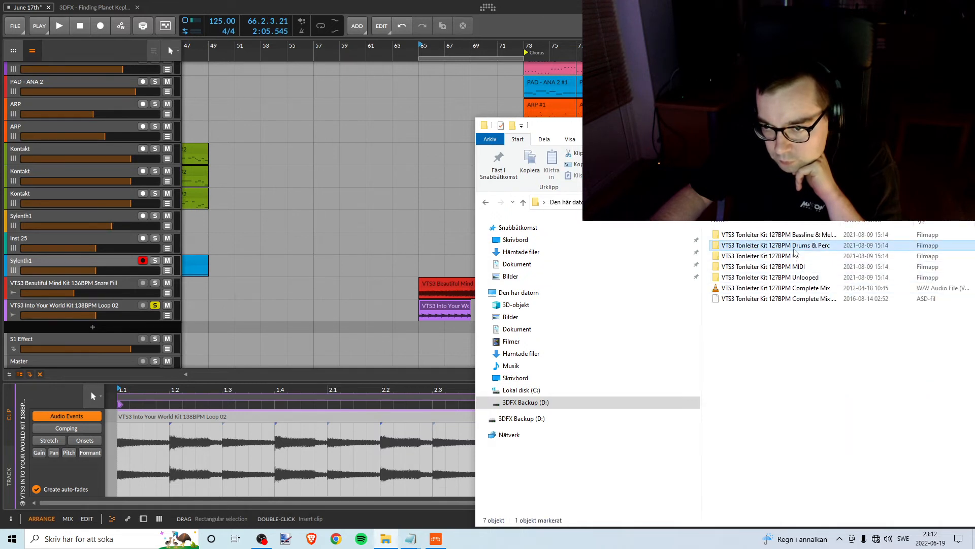
double_click(782, 299)
left_click_drag(767, 288, 244, 205)
double_click(344, 81)
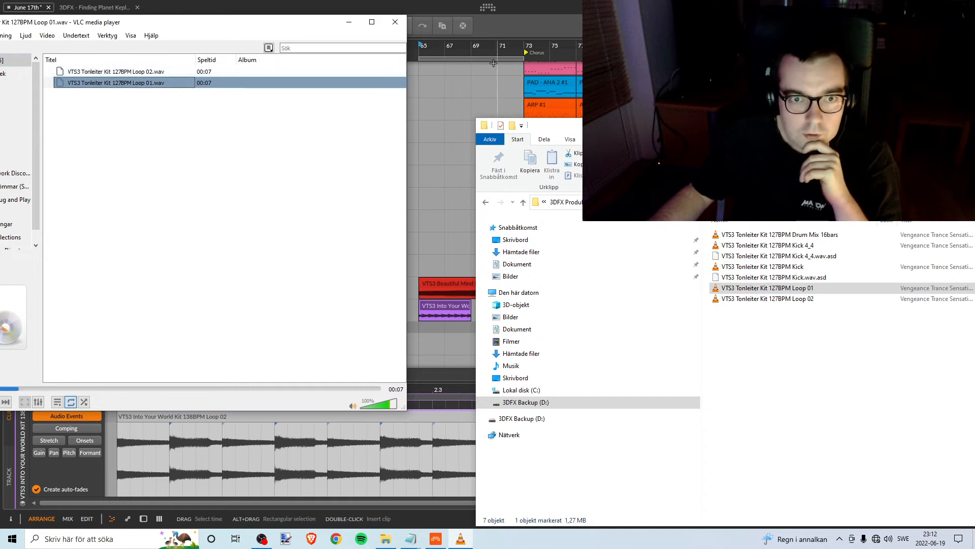
left_click(396, 24)
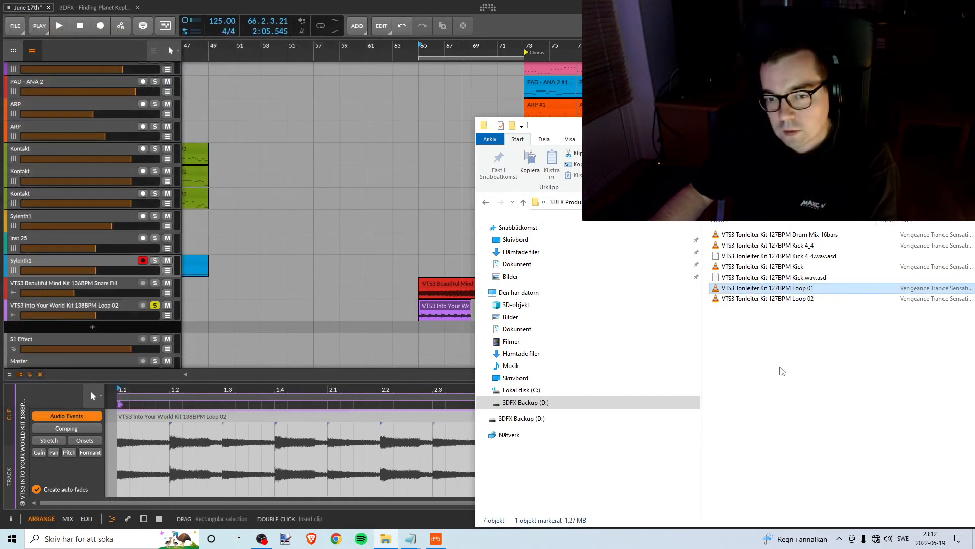
- Add Tonleiter Kit 127BPM Loop 01 on a new track at bar 65, and unsolo and mute the Into Your World Loop 02 track
left_click_drag(767, 288, 432, 330)
left_click(161, 314)
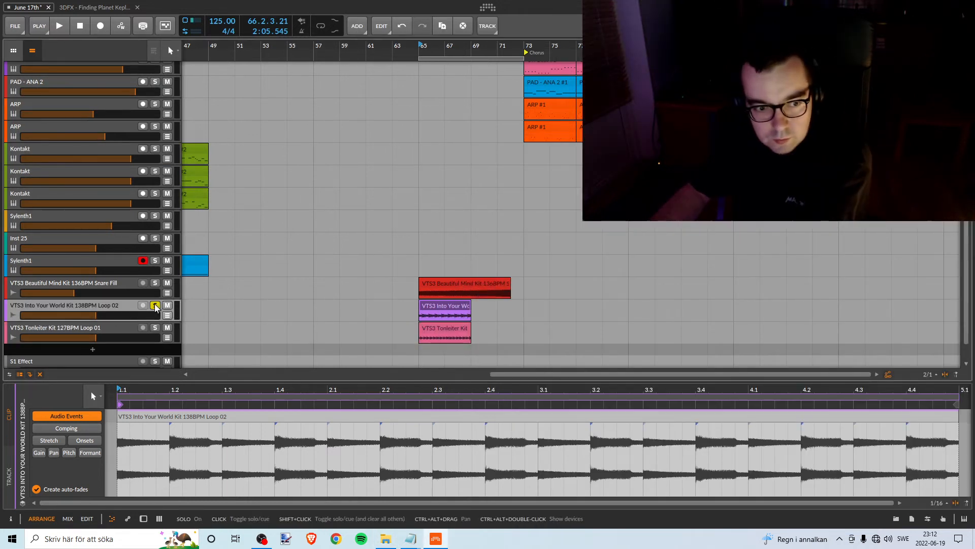
left_click(168, 307)
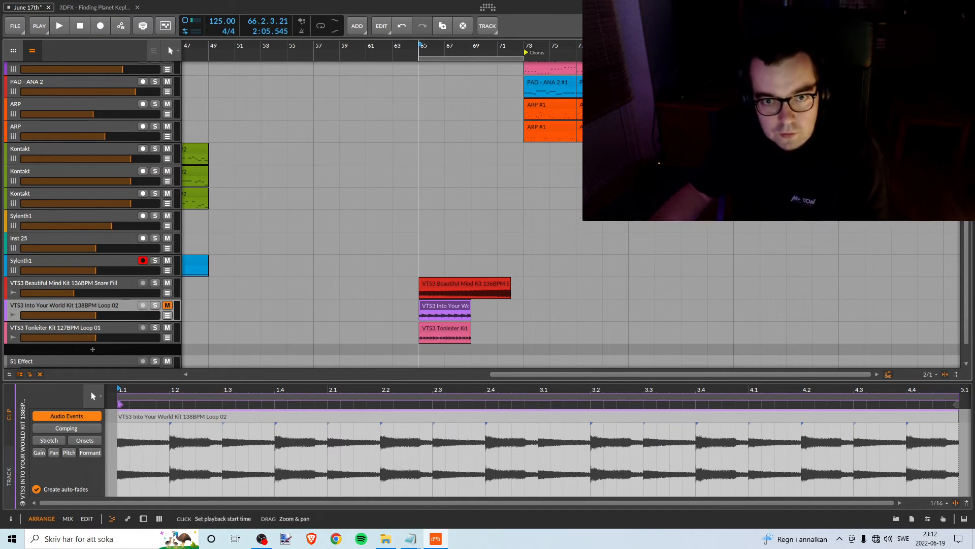
- During playback from bar 65, loop the Tonleiter Loop 01 clip out to bar 73 and adjust its track volume
key("space")
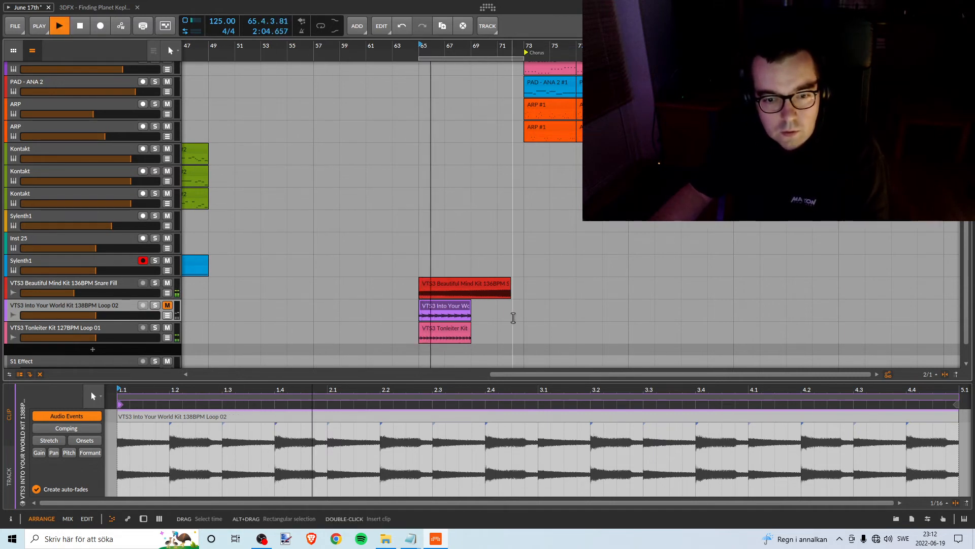
left_click_drag(477, 325, 524, 325)
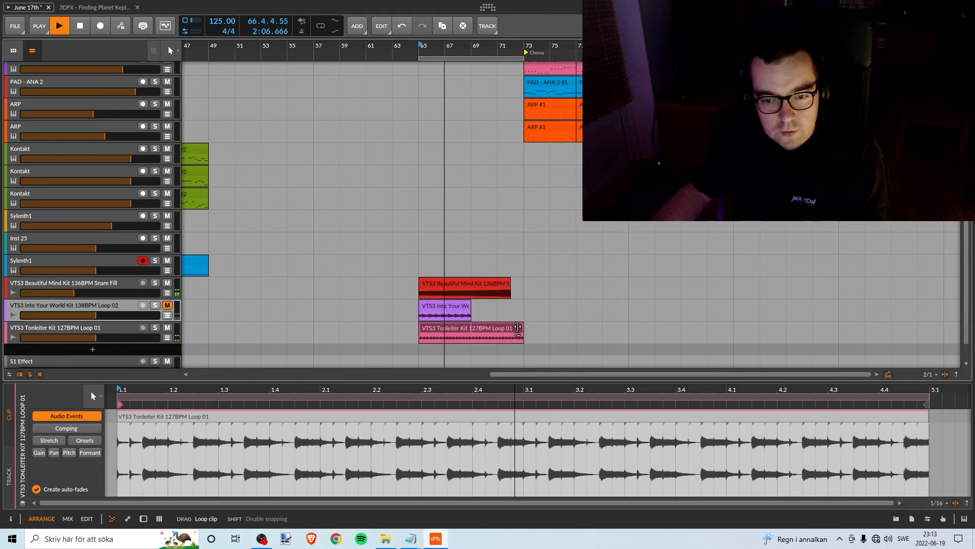
left_click_drag(457, 46, 388, 82)
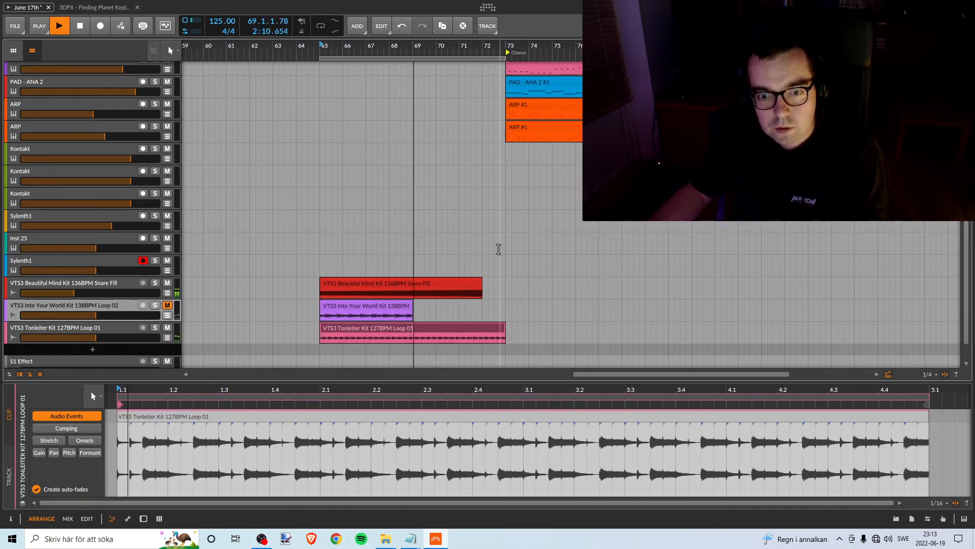
scroll(493, 250, "down", 2)
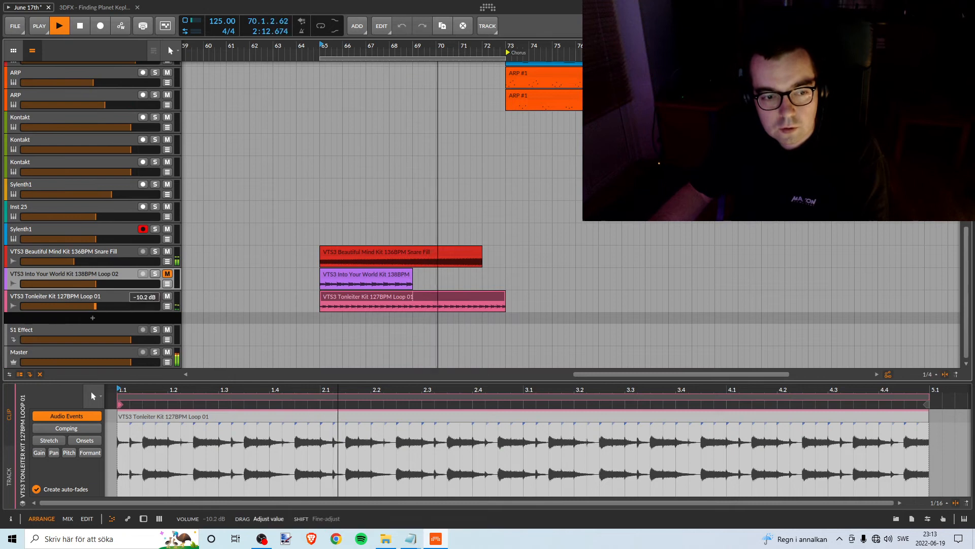
left_click_drag(88, 306, 101, 306)
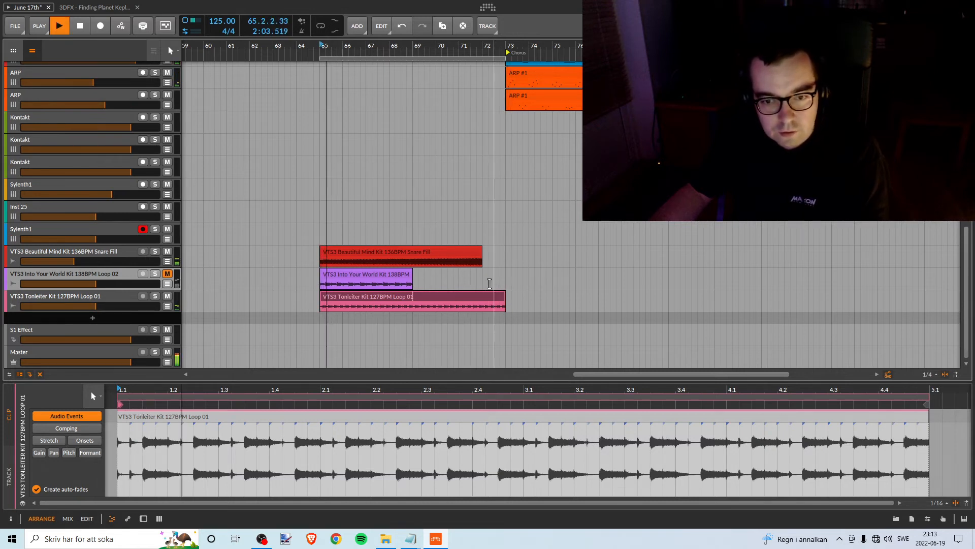
- Try the bottom VTS3 Tonleiter Kit 127BPM Loop 01 track at +6.0 dB, lower it to -4.8 dB, and mute it
left_click_drag(109, 306, 122, 306)
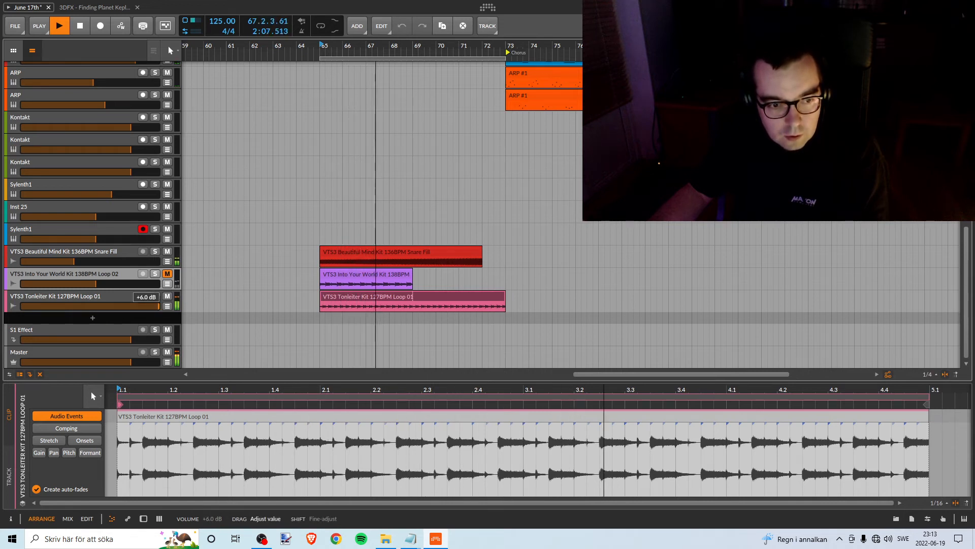
left_click_drag(145, 306, 122, 306)
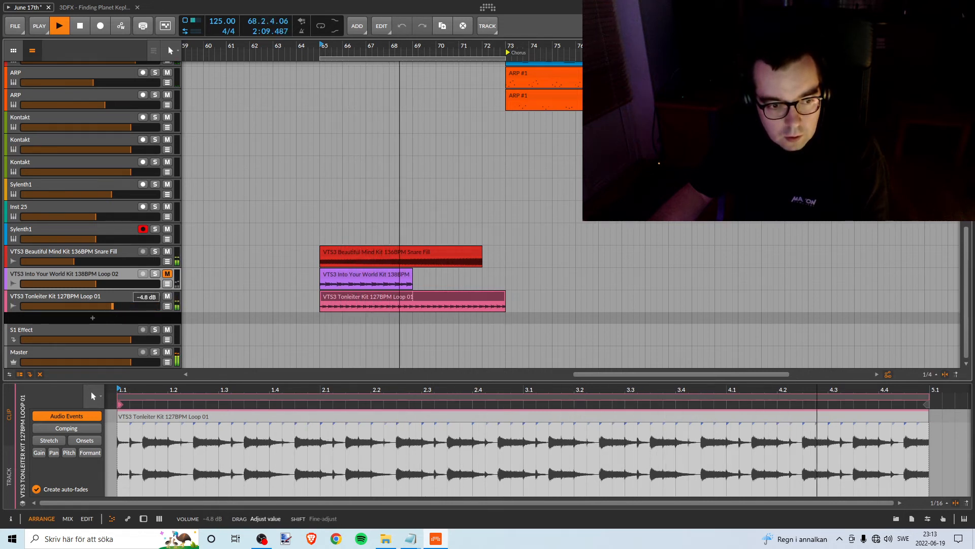
left_click(166, 296)
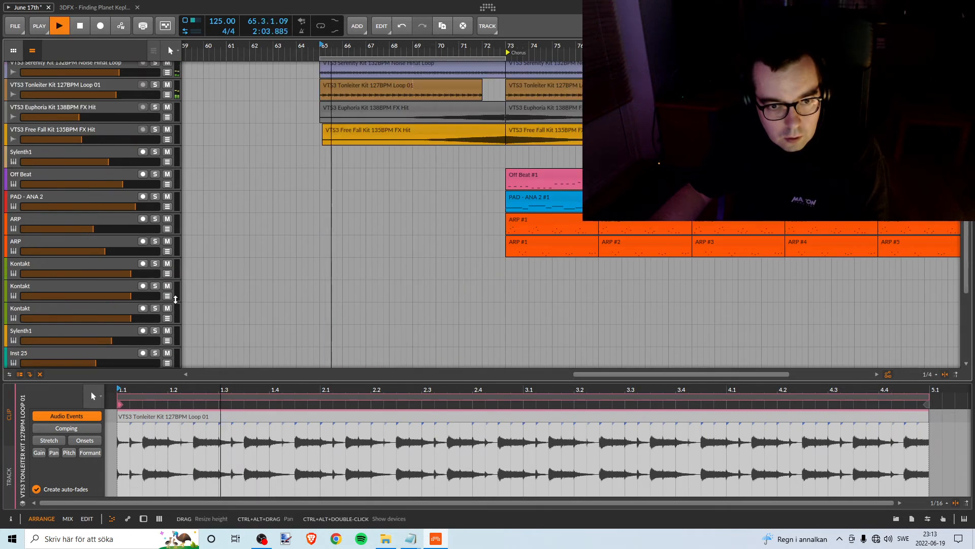
- Play from bar 65 and compare the mix with the original brown Tonleiter Kit 127BPM Loop 01 track muted and unmuted
scroll(213, 303, "up", 3)
scroll(213, 303, "up", 3)
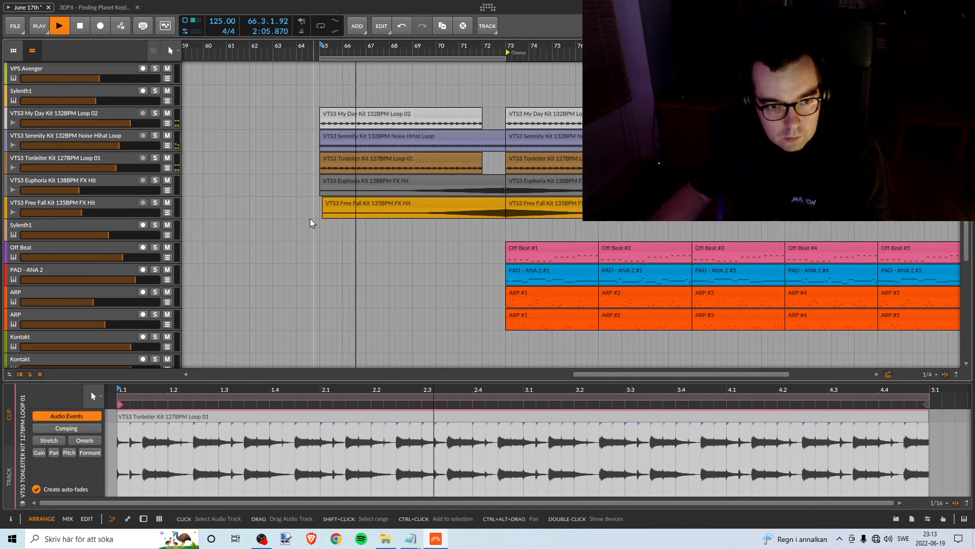
left_click(167, 181)
left_click(167, 158)
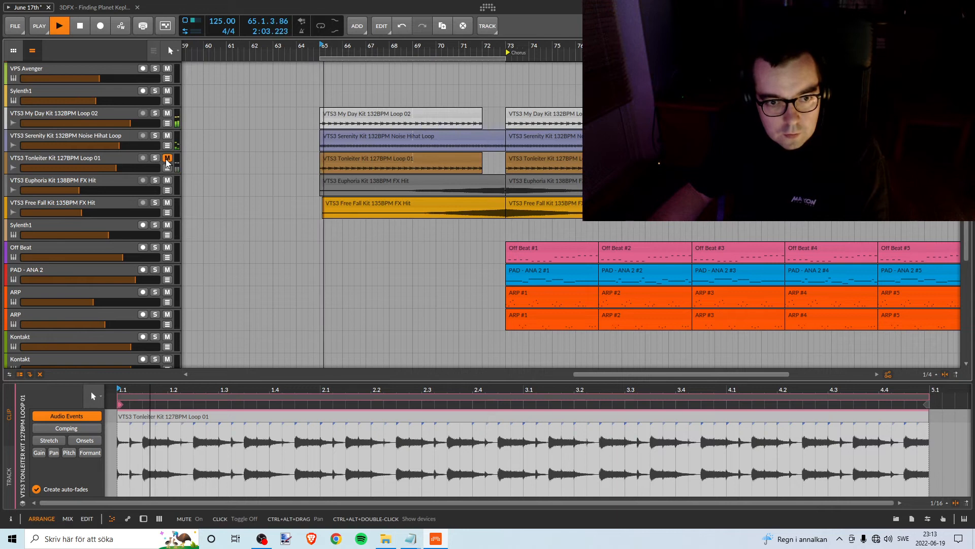
key("space")
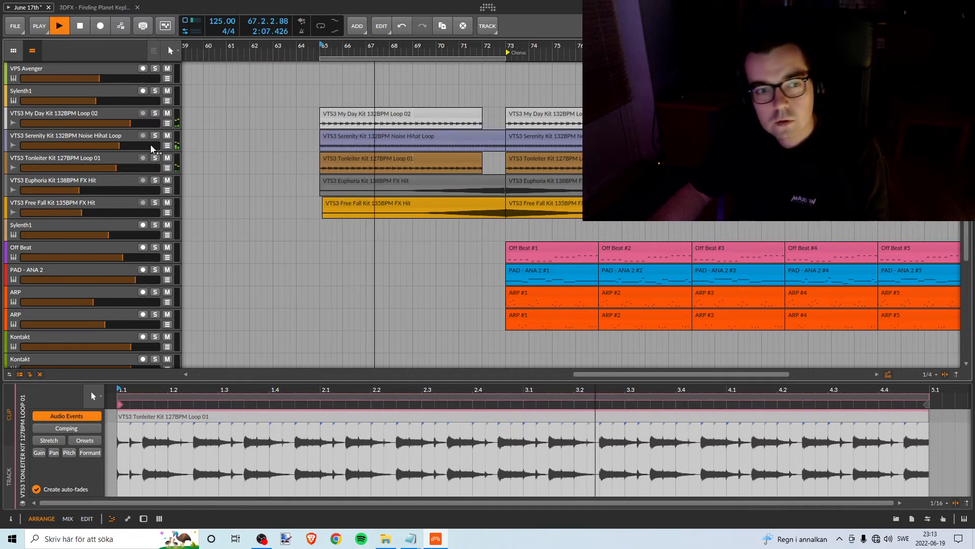
key("space")
- Unmute the bottom Tonleiter Kit 127BPM Loop 01 track and lower its volume while playing from bar 65
scroll(439, 217, "down", 8)
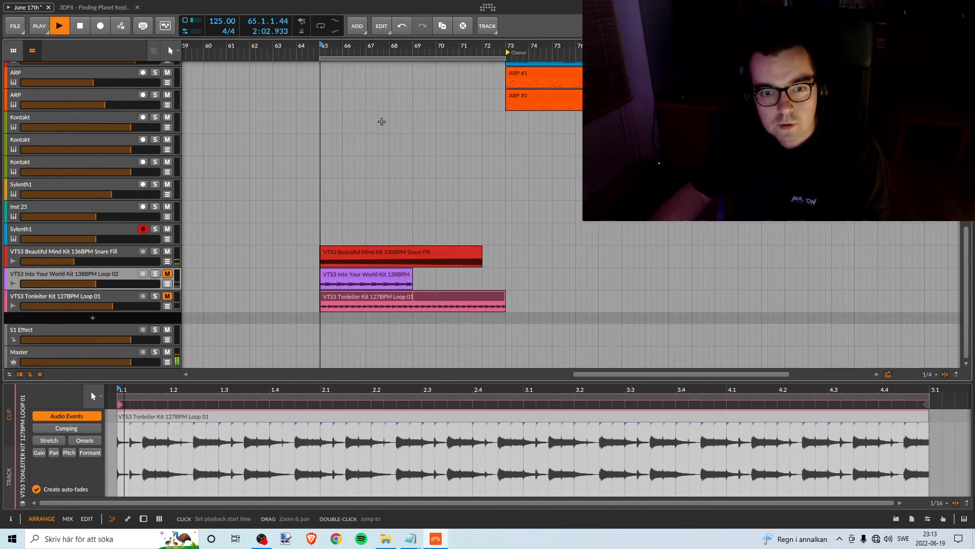
left_click(168, 296)
key("space")
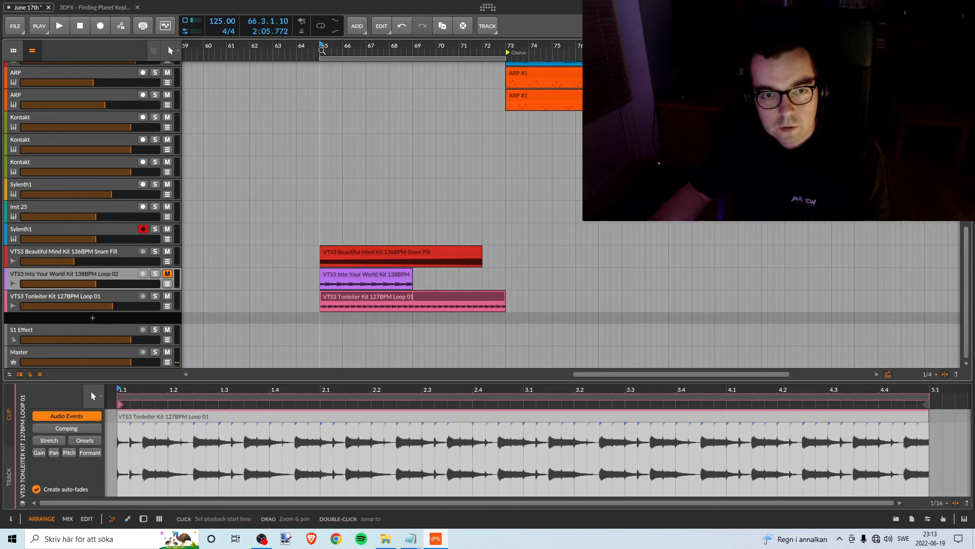
key("space")
left_click_drag(113, 306, 90, 306)
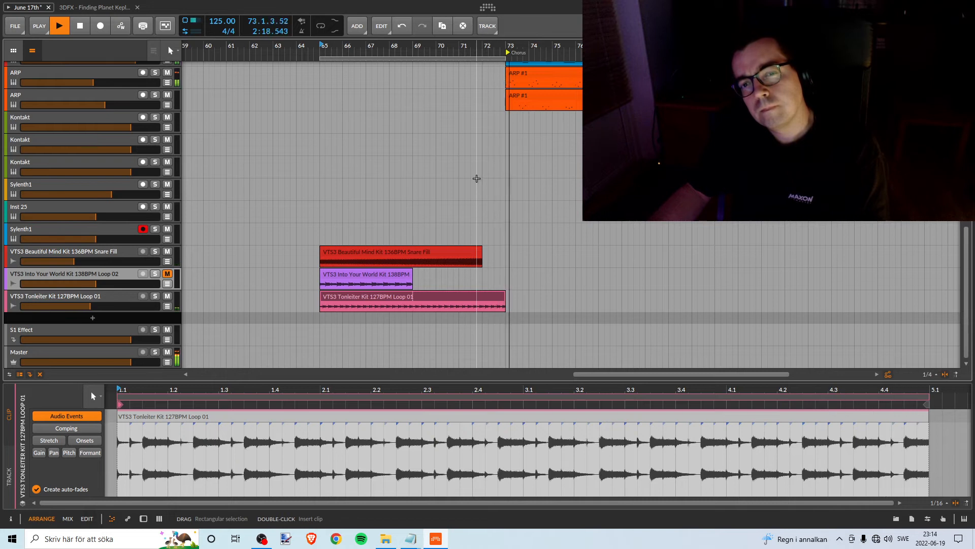
- Replay from bar 65, check the bottom Tonleiter Loop 01 track in solo, and raise its volume slightly
key("space")
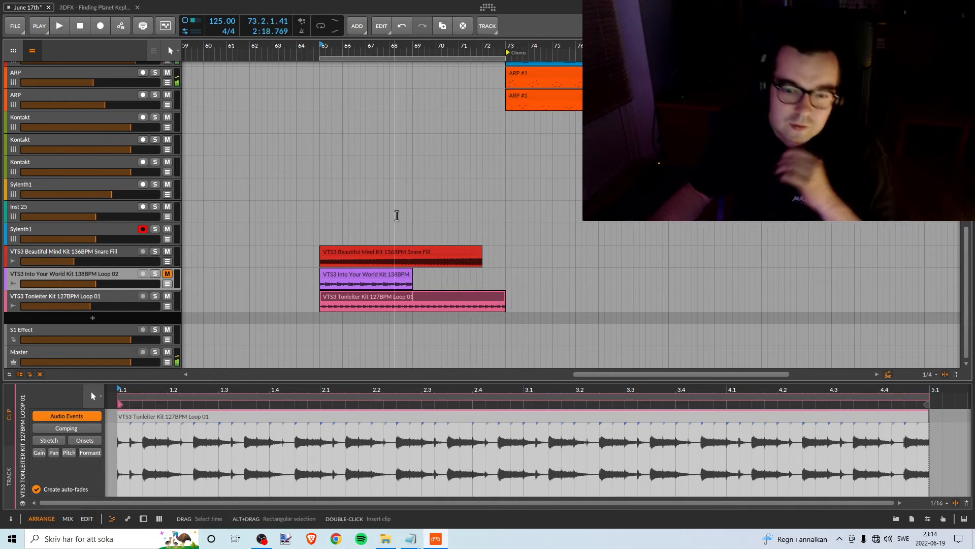
key("space")
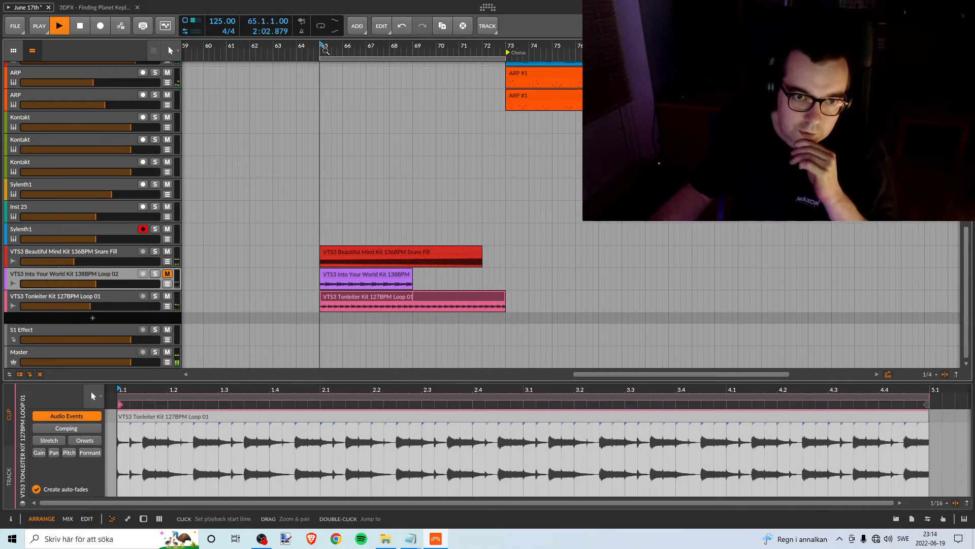
left_click(155, 296)
mouse_move(90, 306)
left_mouse_down()
mouse_move(147, 307)
mouse_move(21, 306)
mouse_move(153, 306)
mouse_move(76, 306)
mouse_move(96, 307)
left_mouse_up()
key("space")
key("space")
key("space")
- Check the VTS3 My Day Kit 132BPM Loop 02 track in solo, lower its volume slightly below -1.8 dB, and compare it muted and unmuted
scroll(389, 224, "up", 10)
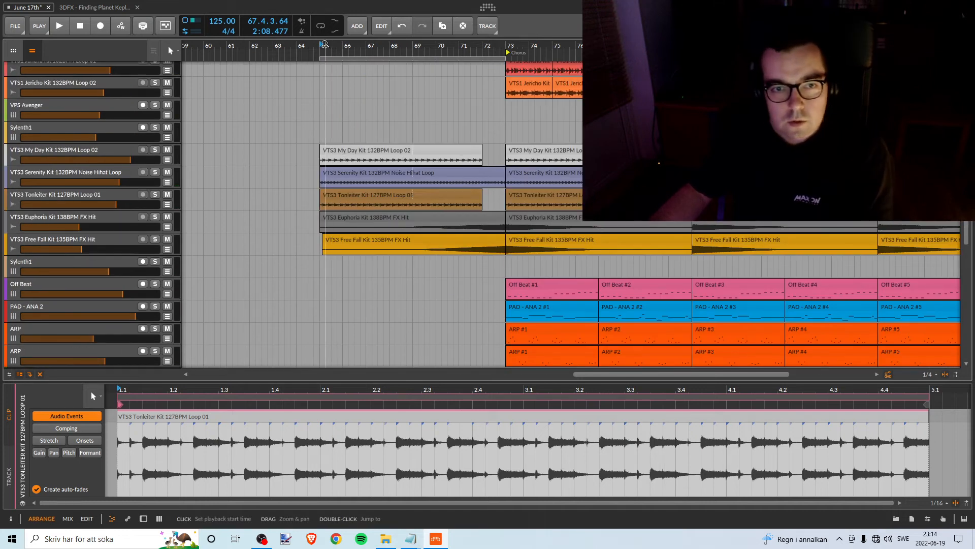
left_click(155, 149)
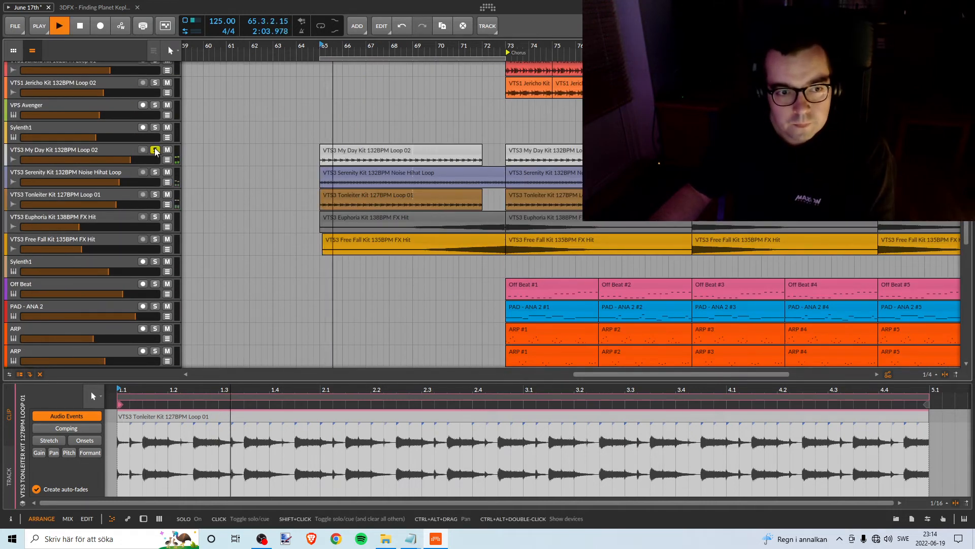
left_click_drag(154, 159, 161, 159)
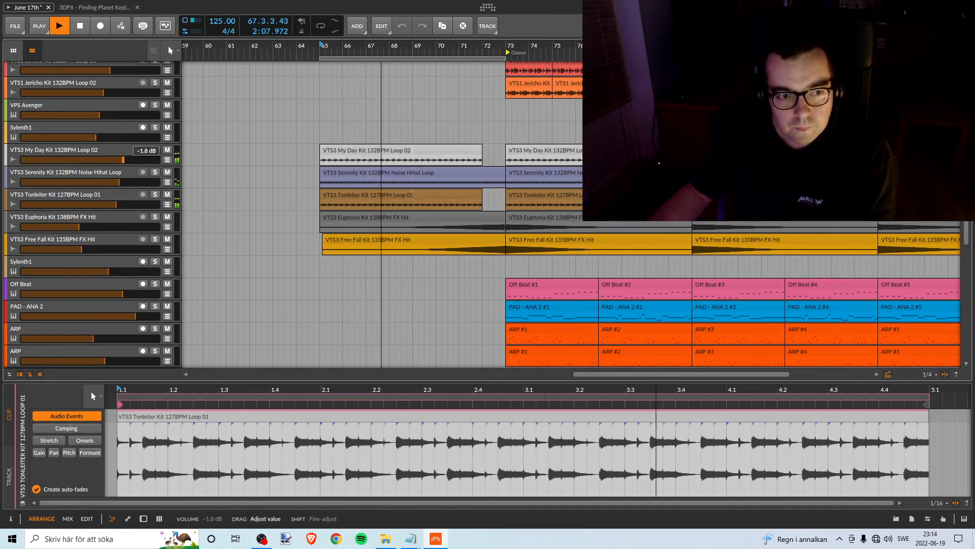
left_click_drag(120, 160, 120, 160)
key("space")
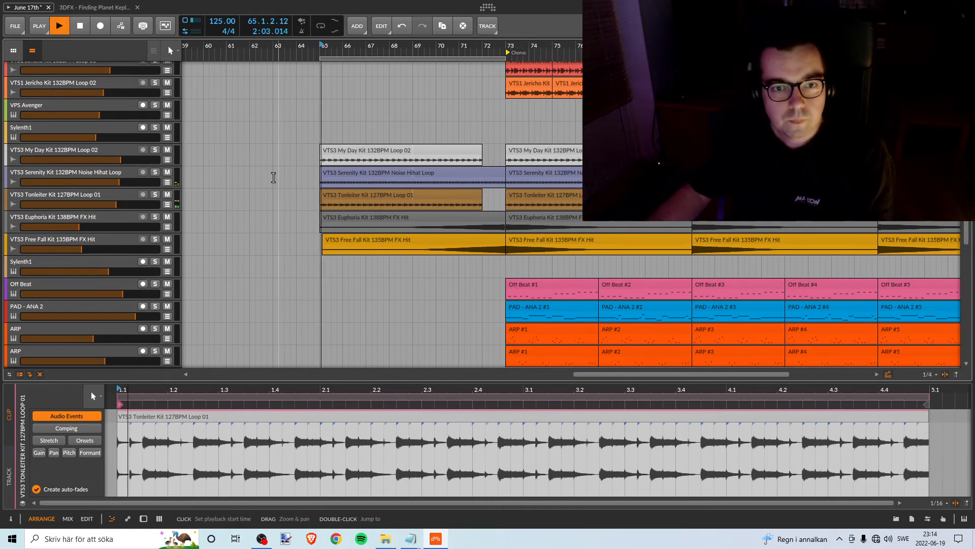
left_click(167, 149)
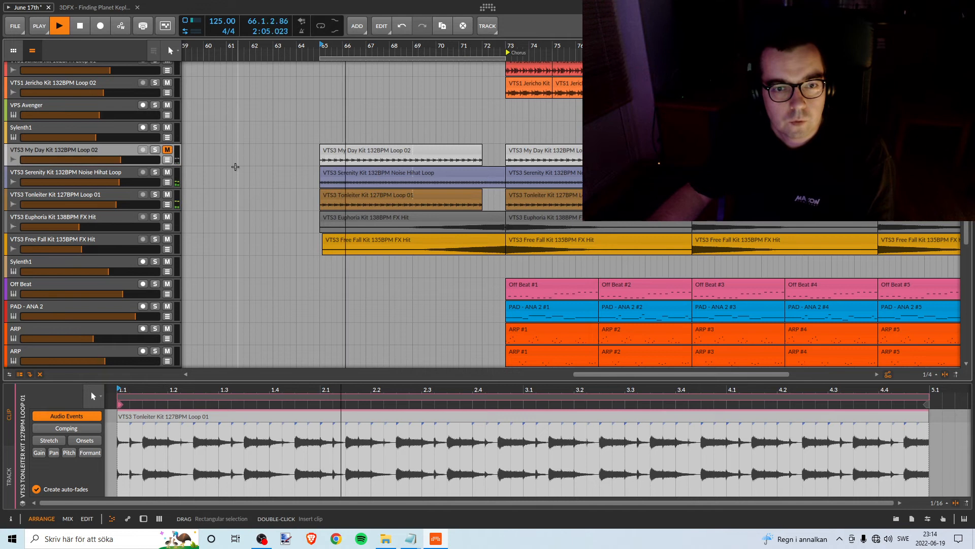
left_click(165, 150)
- Play the build-up from bar 65 into the chorus repeatedly and review the tracks from the Kick down to the bottom Tonleiter loop
scroll(342, 174, "down", 8)
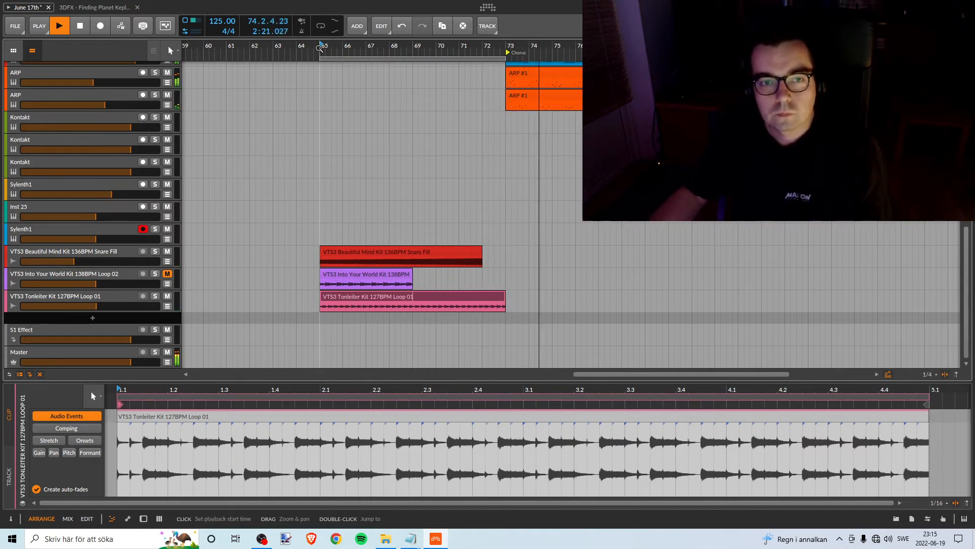
key("space")
scroll(446, 132, "up", 10)
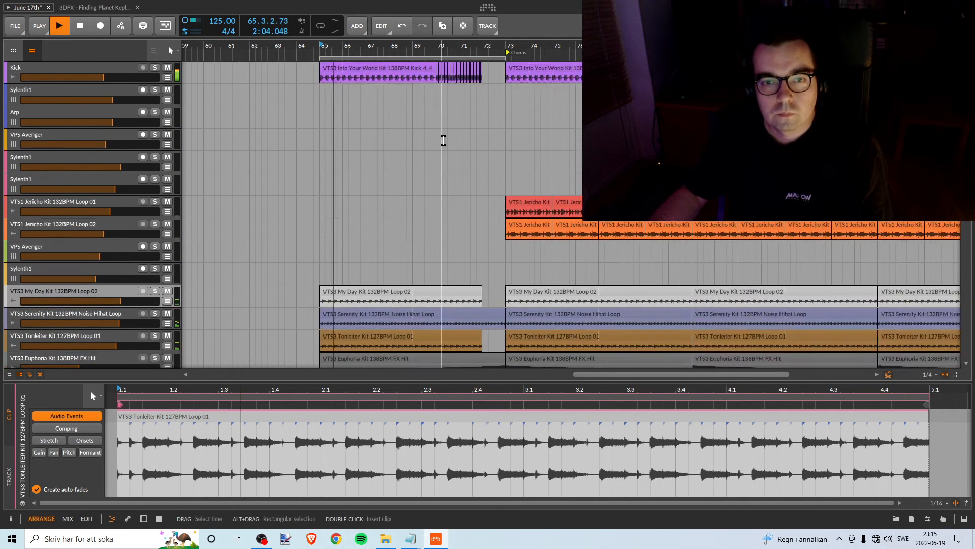
scroll(446, 138, "up", 1)
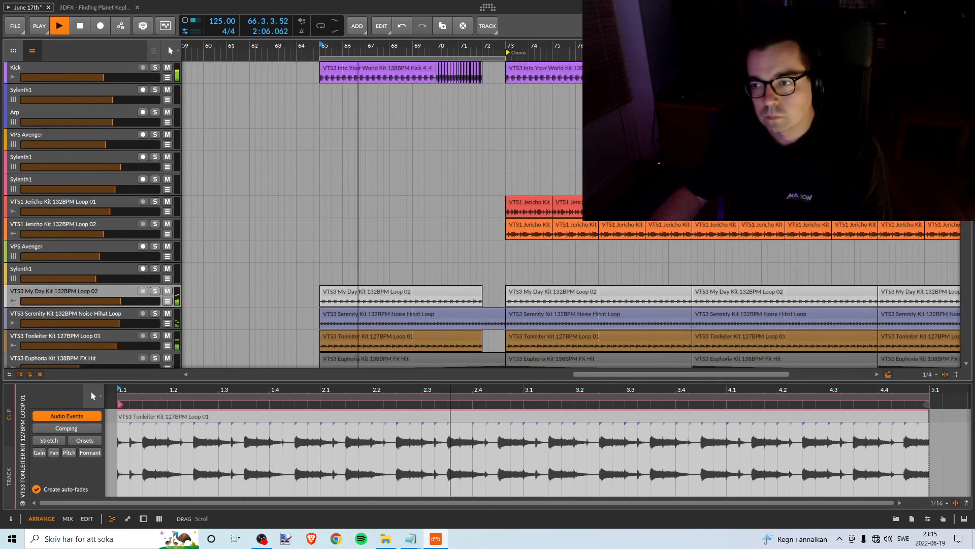
left_click_drag(967, 188, 928, 331)
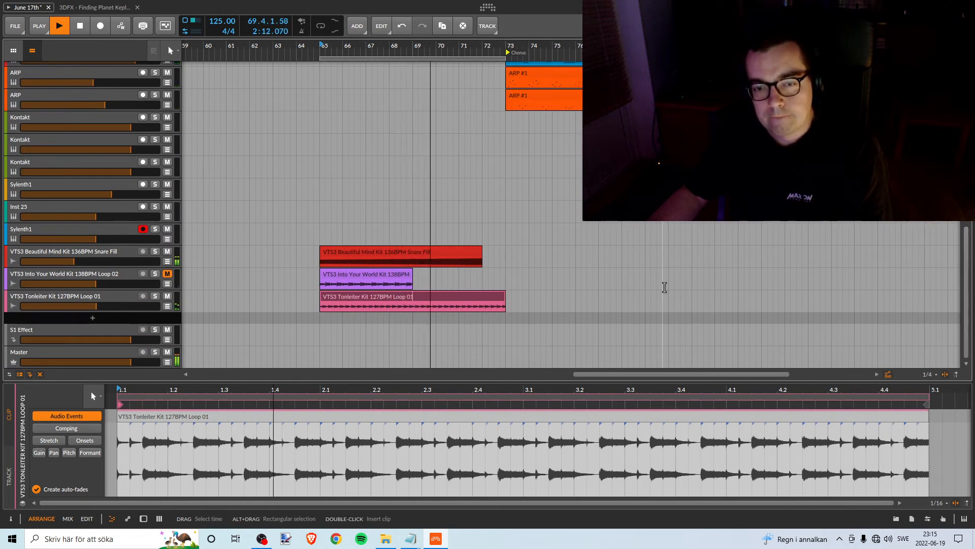
scroll(665, 288, "up", 7)
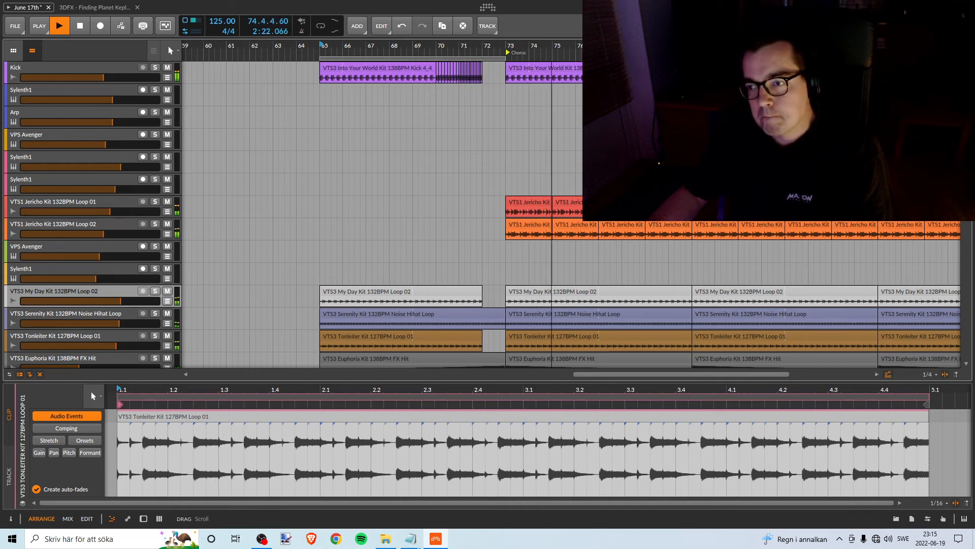
left_click_drag(966, 137, 966, 208)
key("space")
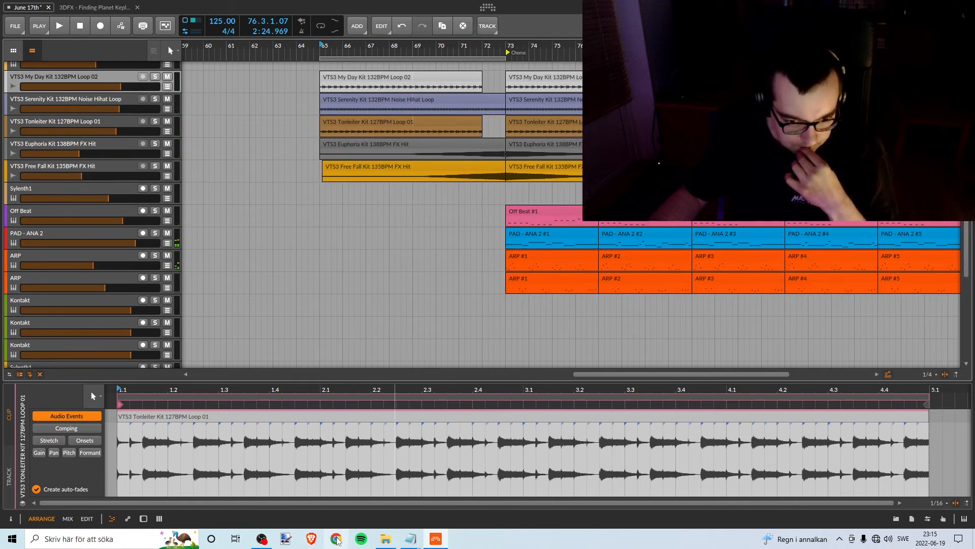
key("space")
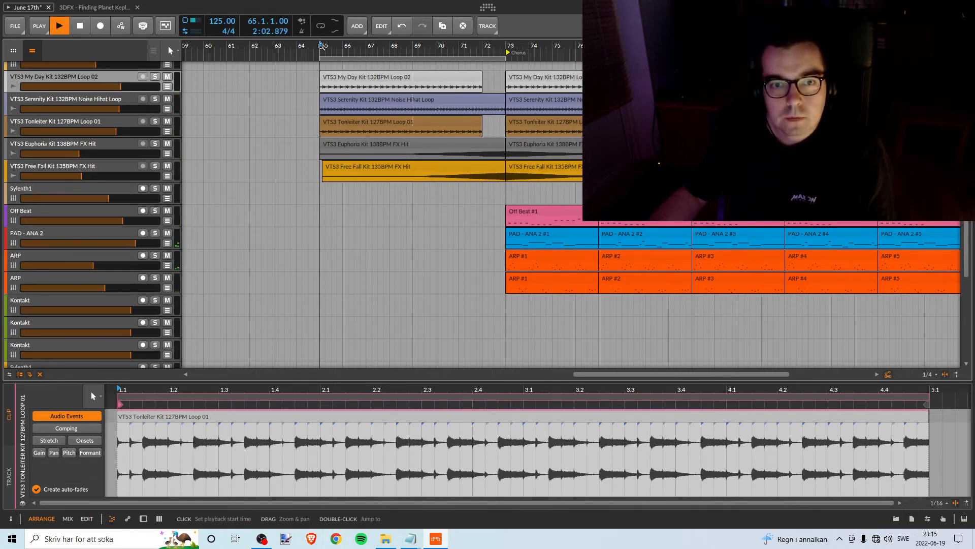
scroll(433, 134, "up", 5)
scroll(432, 109, "down", 9)
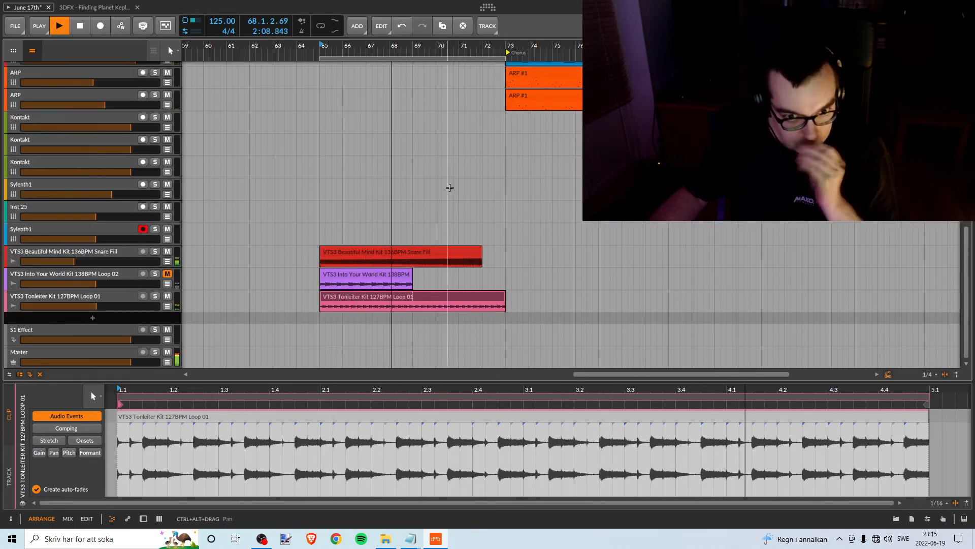
key("space")
- Set the playback start to the Break marker at bar 41 and start playing from there
left_click_drag(349, 46, 521, 30)
scroll(396, 160, "up", 4)
scroll(394, 156, "down", 1)
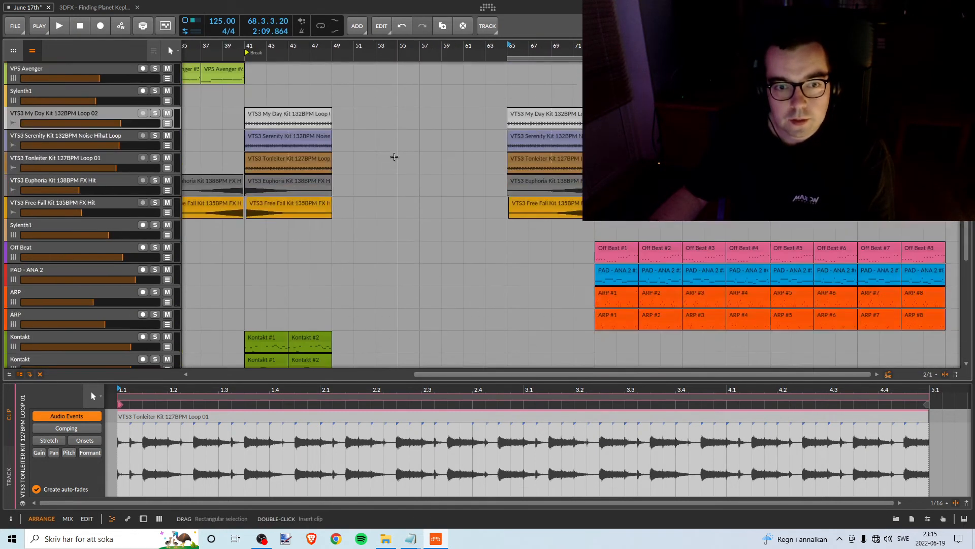
scroll(394, 156, "down", 5)
scroll(392, 157, "up", 5)
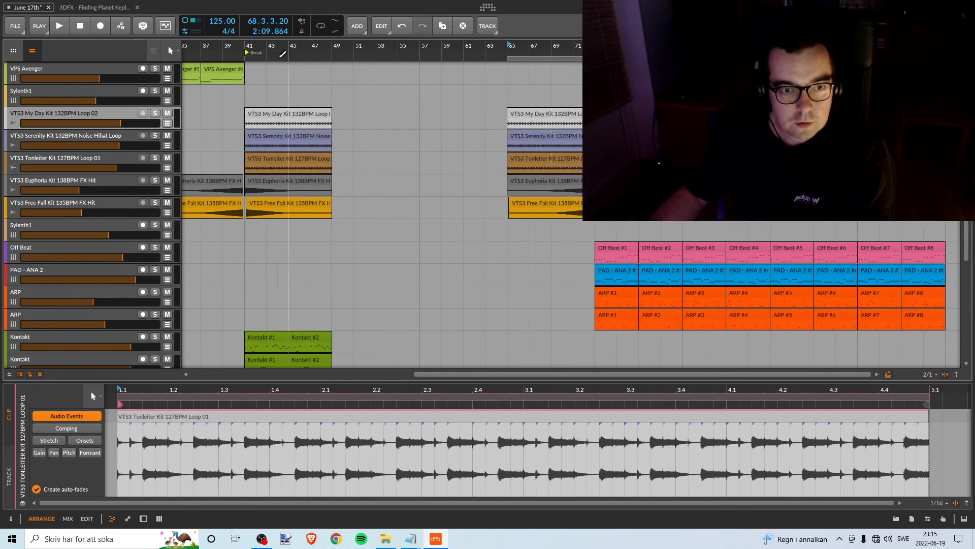
left_click(253, 49)
left_click_drag(252, 50, 280, 48)
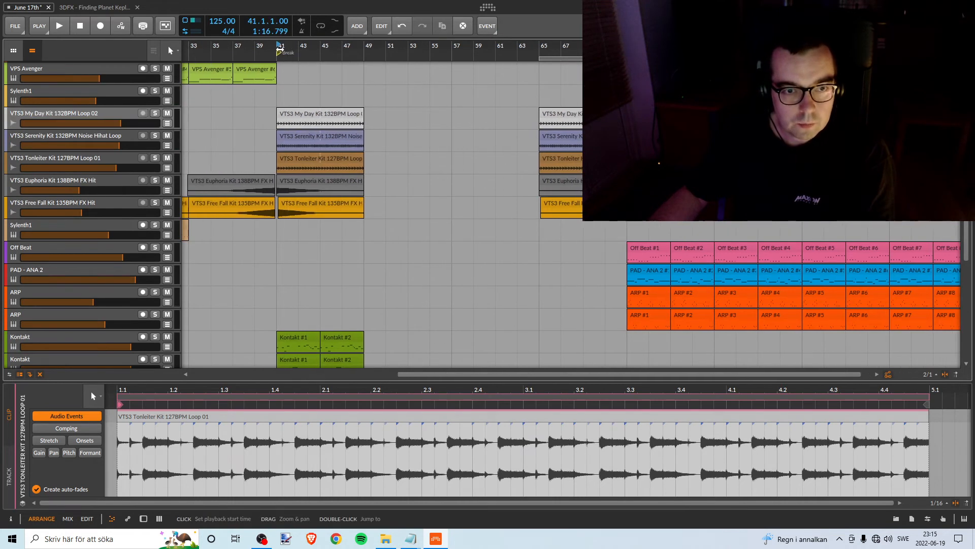
key("space")
- Mute and unmute the blue Sylenth1 track while the break plays to hear its contribution
scroll(346, 153, "down", 5)
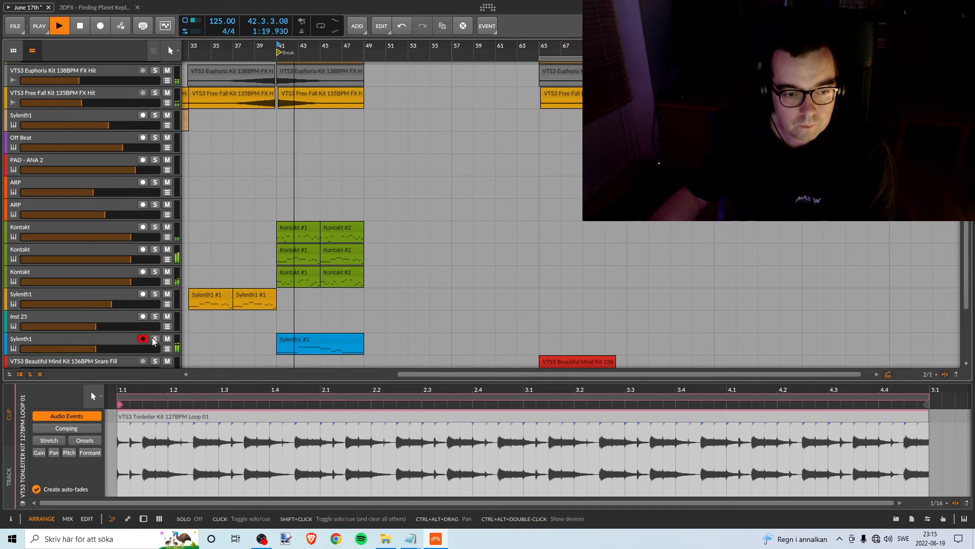
left_click(168, 339)
left_click(168, 339)
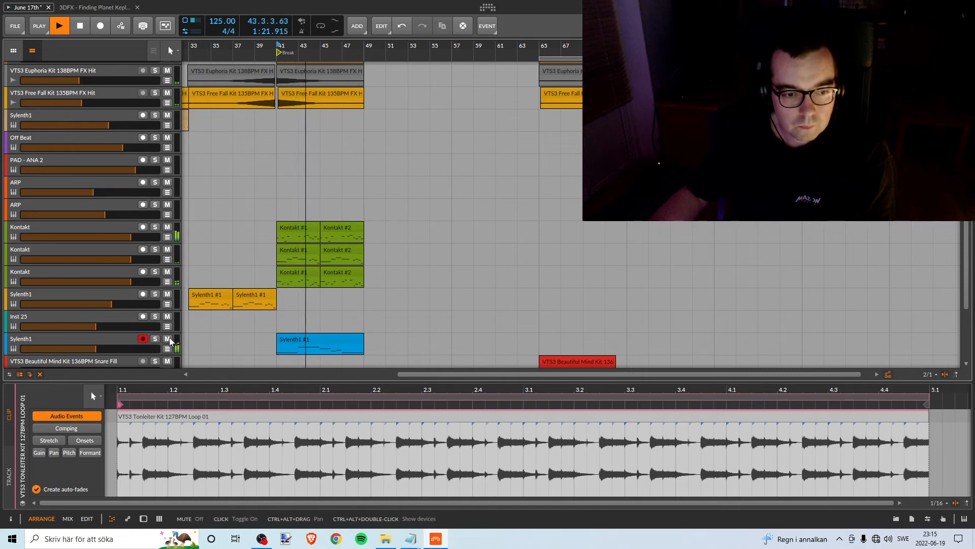
key("space")
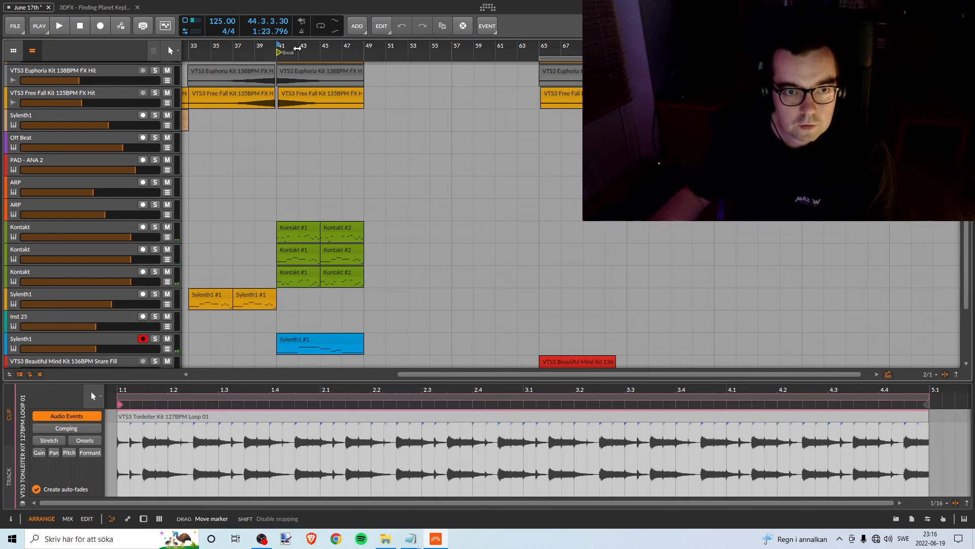
- Replay the break from bar 41, compare it with the second and third Kontakt tracks muted, and leave only the third one muted
left_click_drag(298, 46, 325, 76)
key("space")
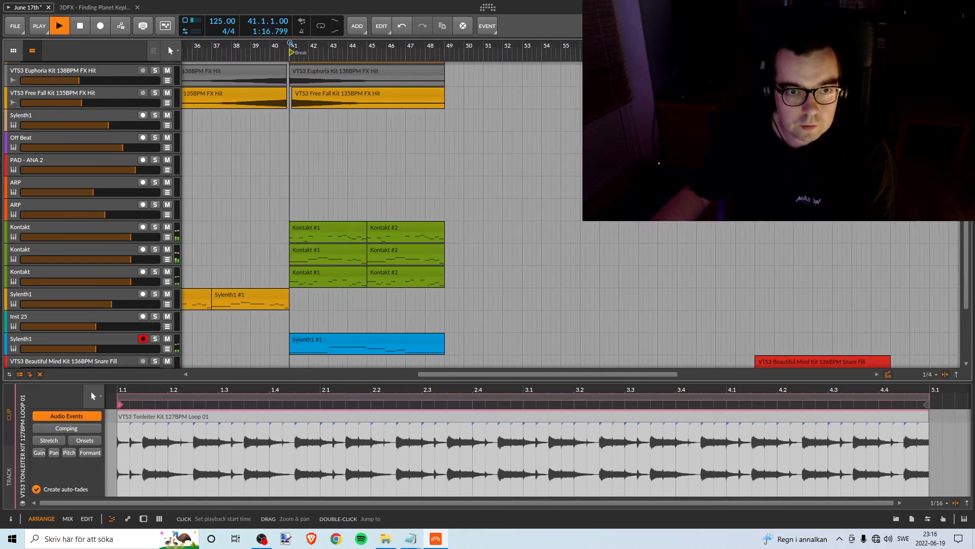
left_click(166, 250)
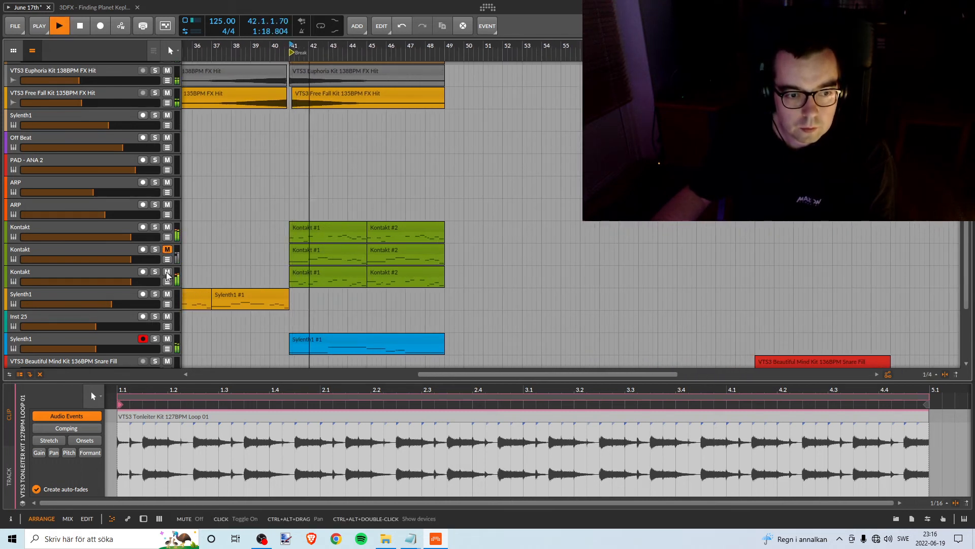
left_click(166, 273)
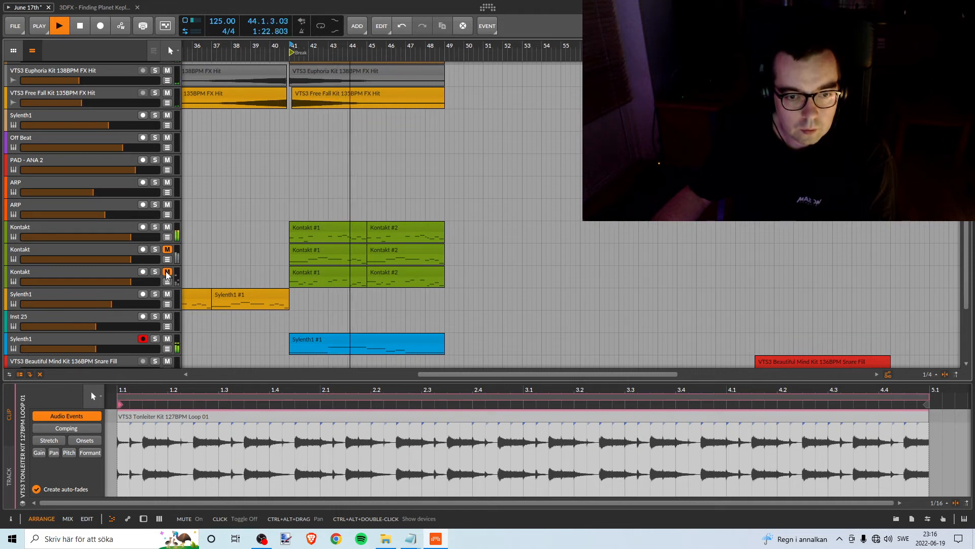
left_click(170, 251)
key("space")
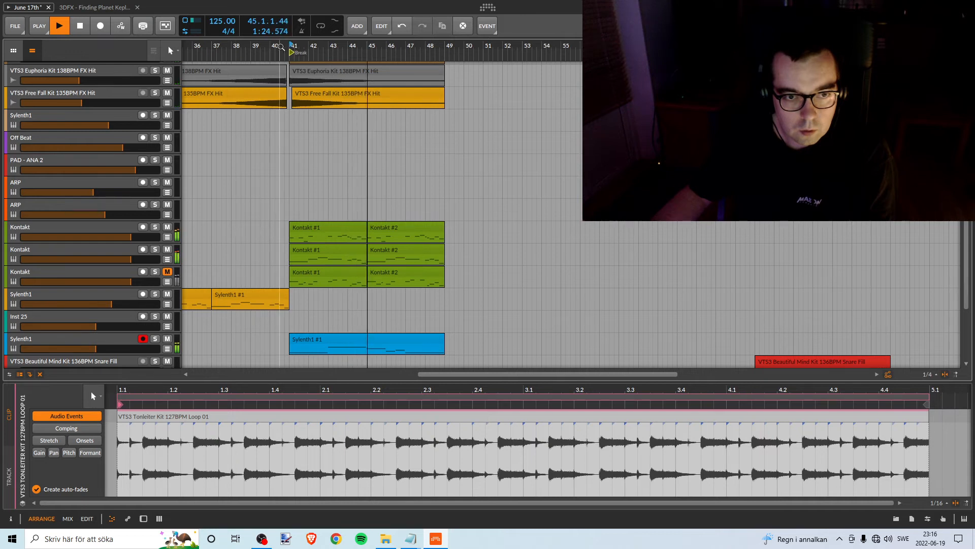
left_click_drag(277, 46, 325, 29)
key("space")
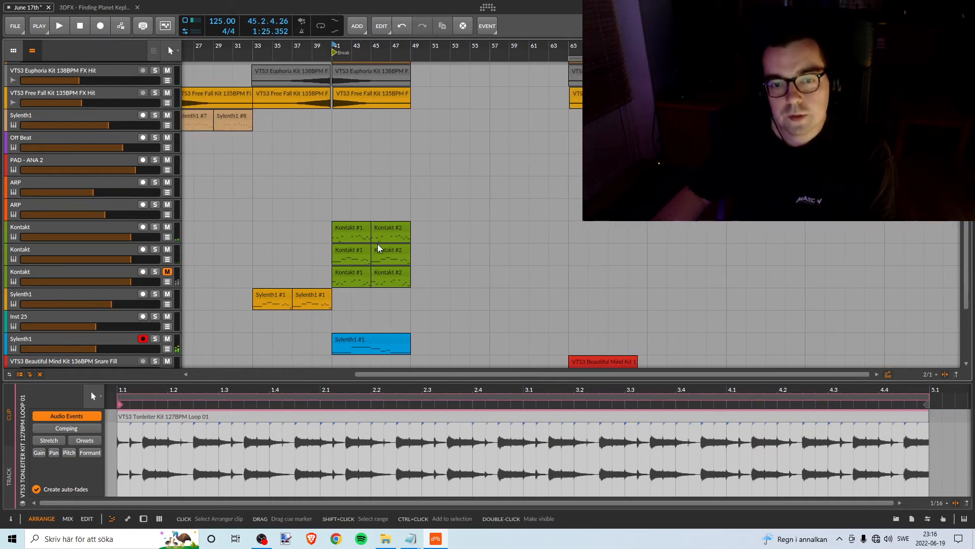
- Play the transition from bar 37 into the break at bar 41
left_click(294, 198)
key("space")
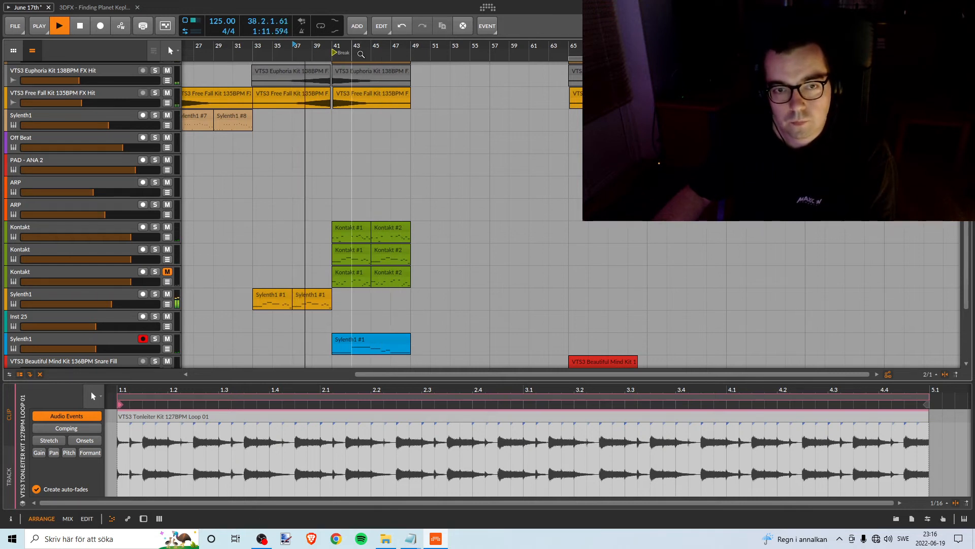
left_click_drag(360, 55, 409, 53)
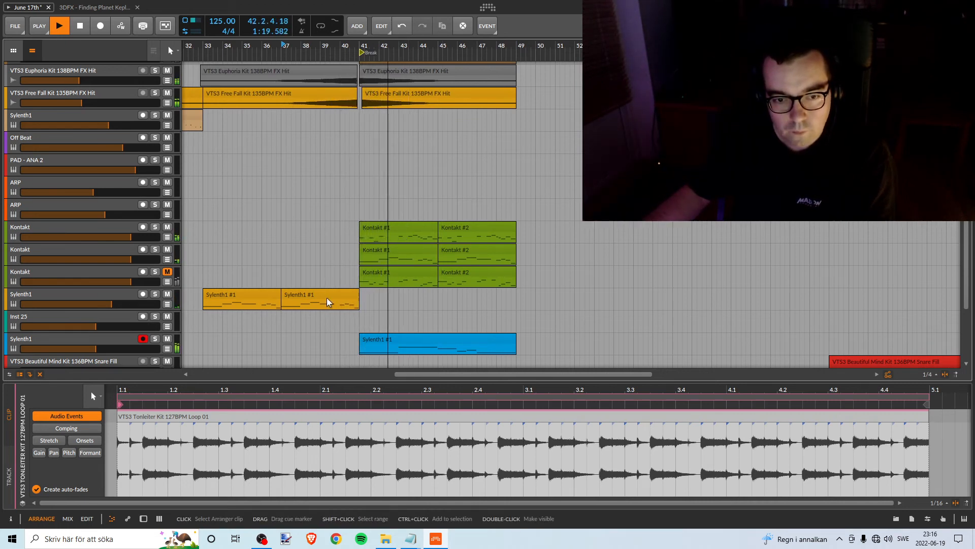
key("space")
- Move both clips on the third Kontakt track from bar 41 to start at bar 33
left_click(314, 300)
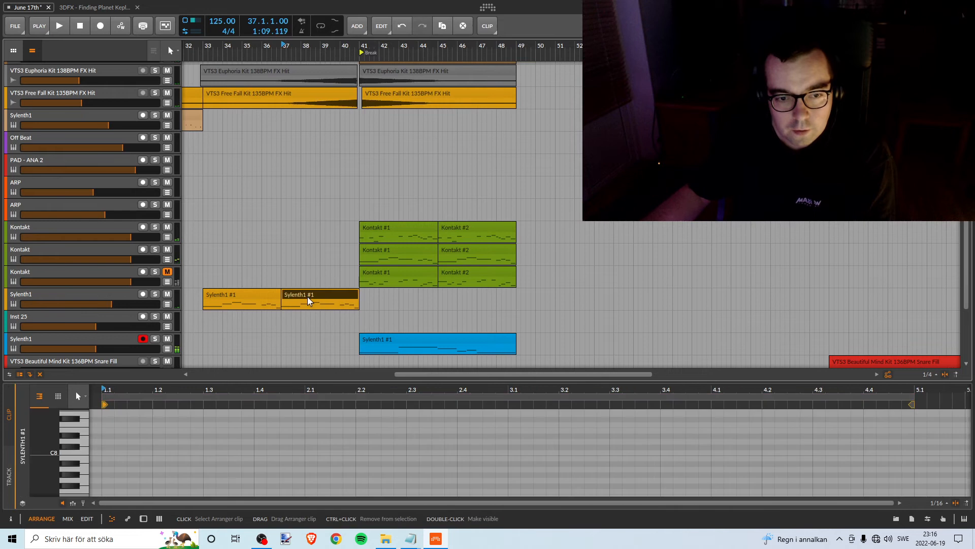
left_click(383, 274)
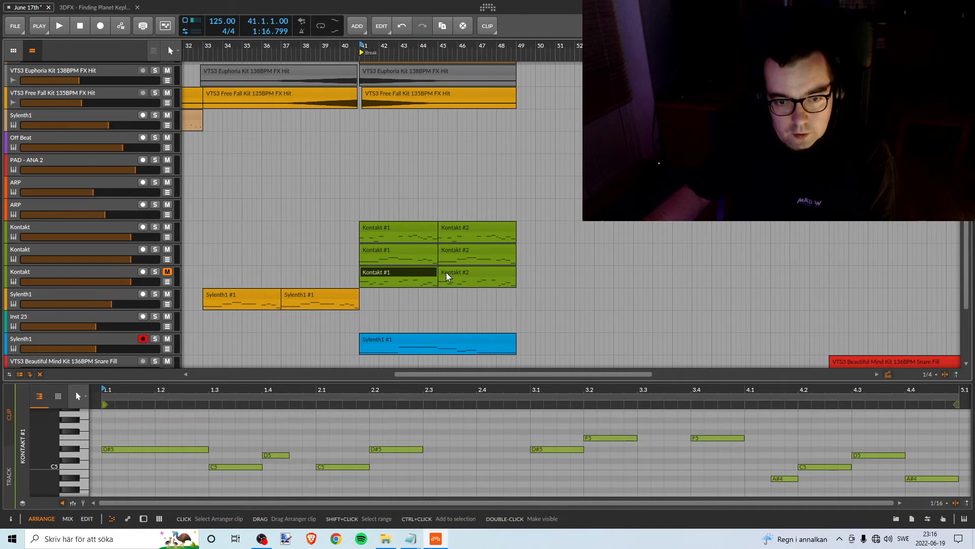
left_click(297, 296)
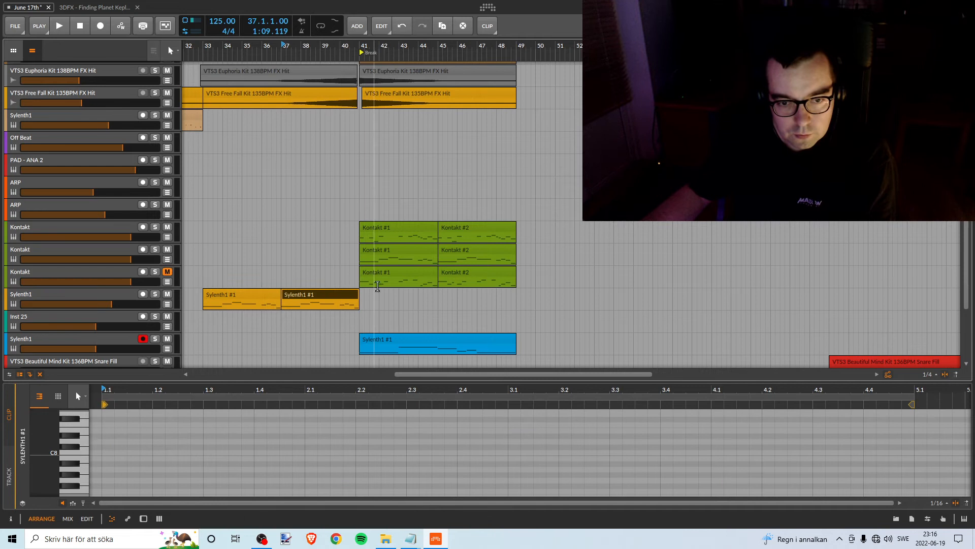
left_click(384, 275)
left_click(440, 273, "shift")
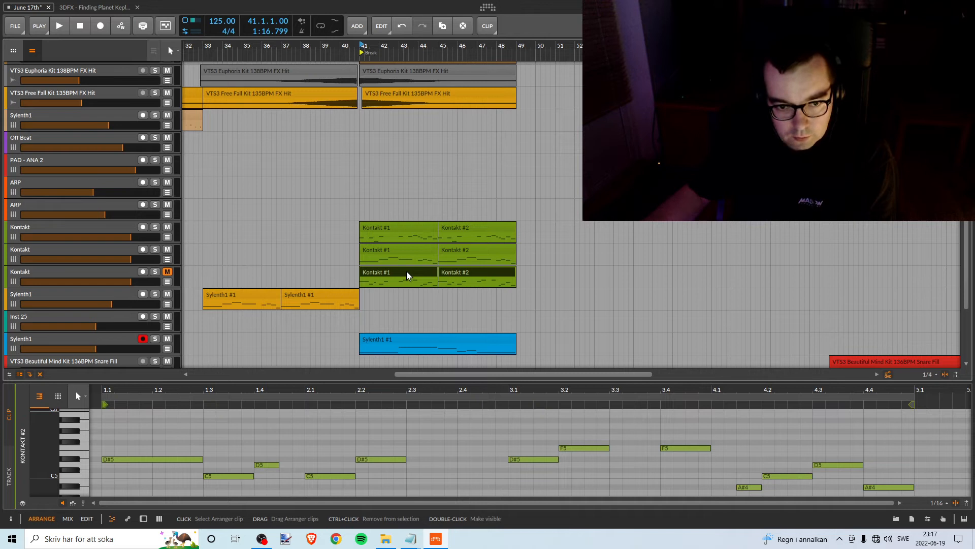
left_click_drag(407, 272, 250, 273)
- Move the two orange Sylenth1 clips from bar 33 to start at bar 41
left_click(252, 300)
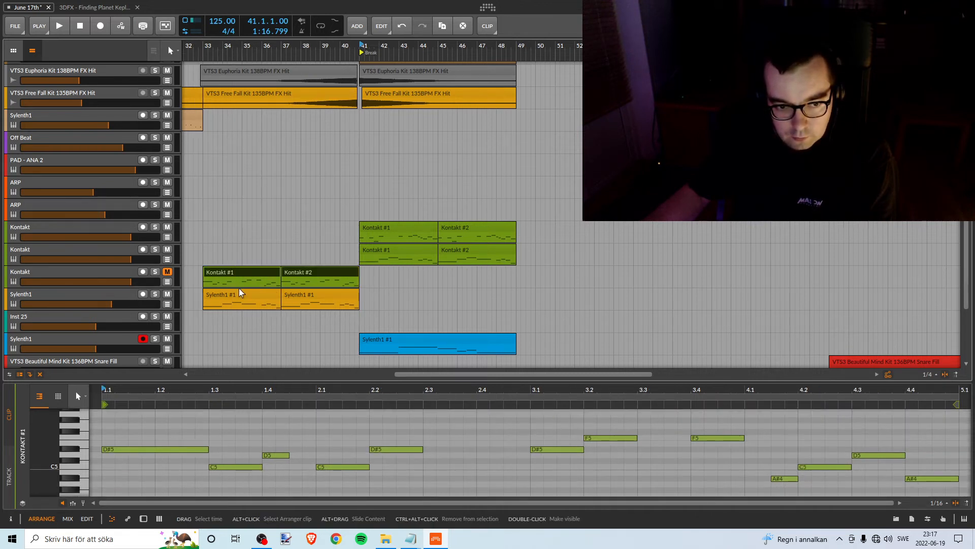
left_click(311, 294, "shift")
left_click_drag(262, 293, 417, 305)
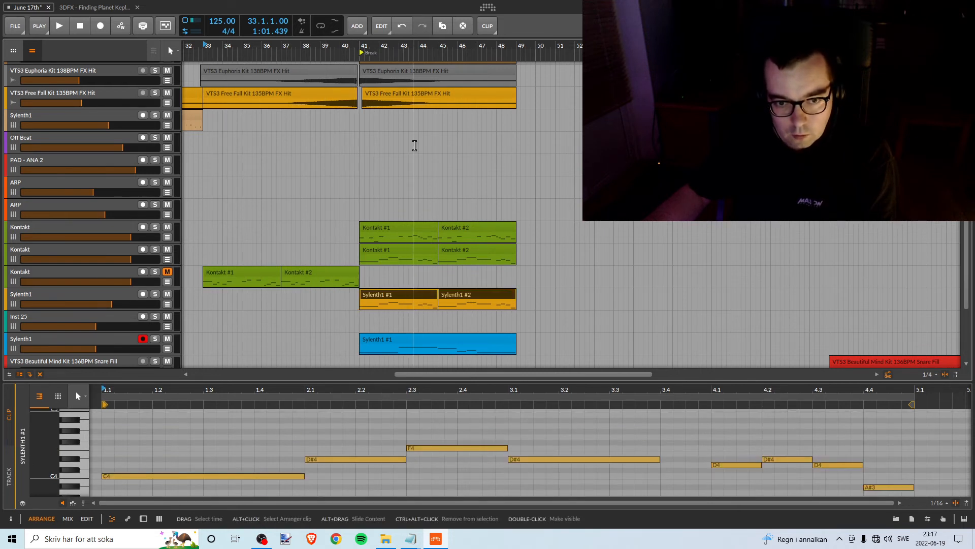
- Play the break from bar 41 and lower the orange Sylenth1 track's volume to -8.4 dB
left_click(362, 48)
key("space")
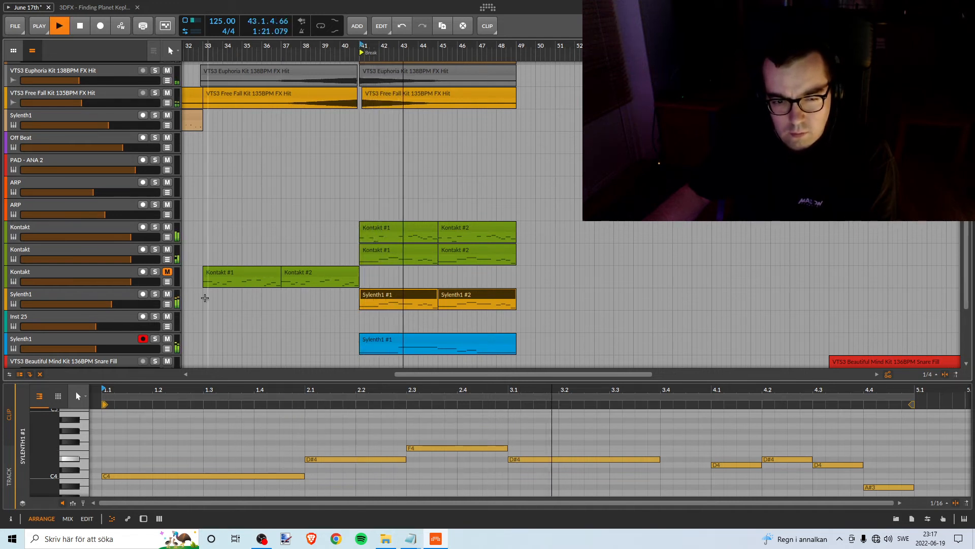
left_click(102, 296)
left_click_drag(118, 305, 108, 305)
key("space")
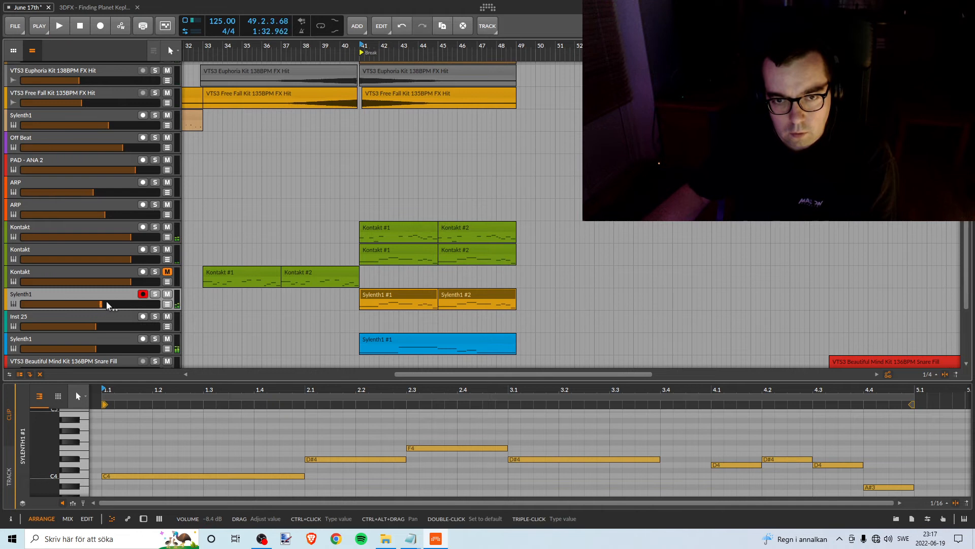
key("space")
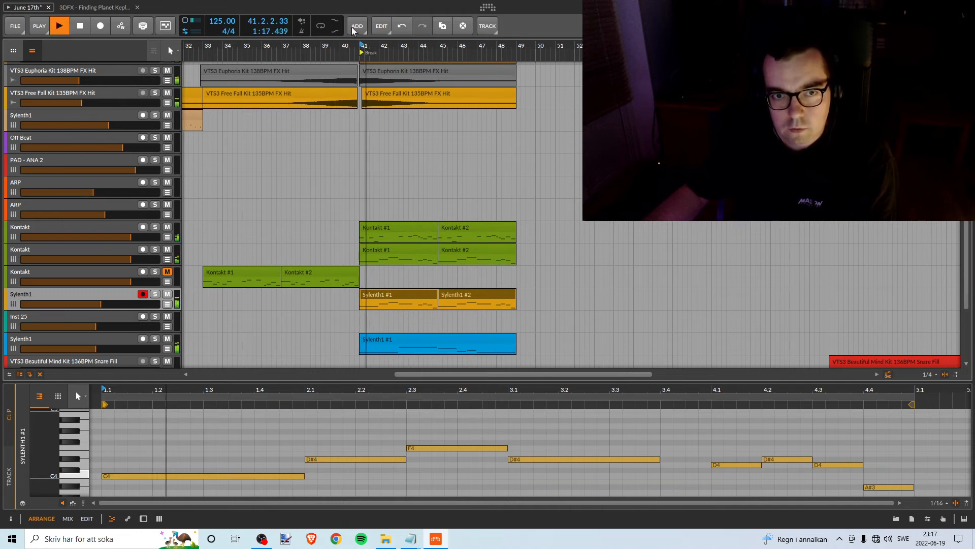
- Set the loop range over the break from bar 41 to bar 49 and enable looping
left_click(375, 53)
mouse_move(393, 46)
left_mouse_down()
mouse_move(392, 15)
mouse_move(392, 32)
mouse_move(445, 47)
left_mouse_up()
left_click_drag(696, 58, 496, 70)
left_click(324, 26)
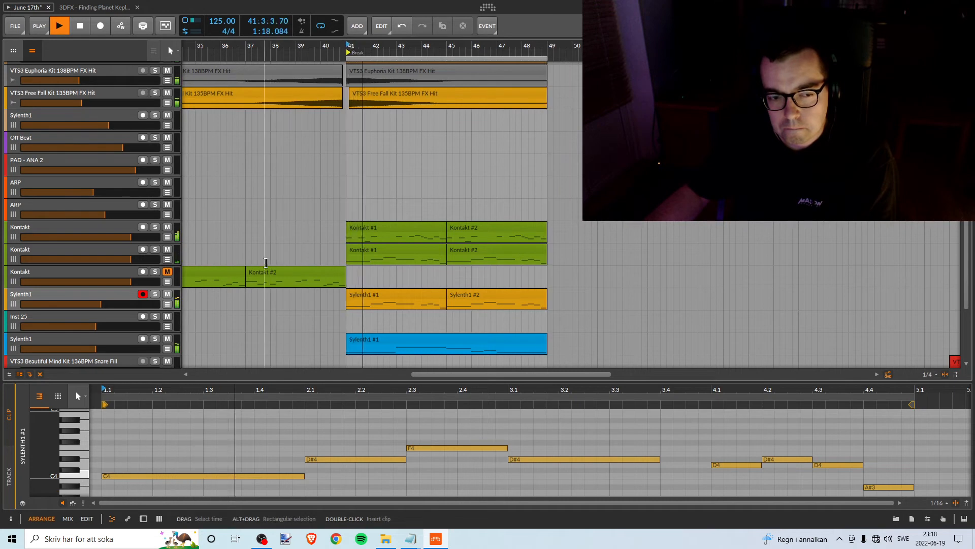
- Balance the volumes of the first two Kontakt tracks against the looping break, setting the second one to -1.0 dB
key("space")
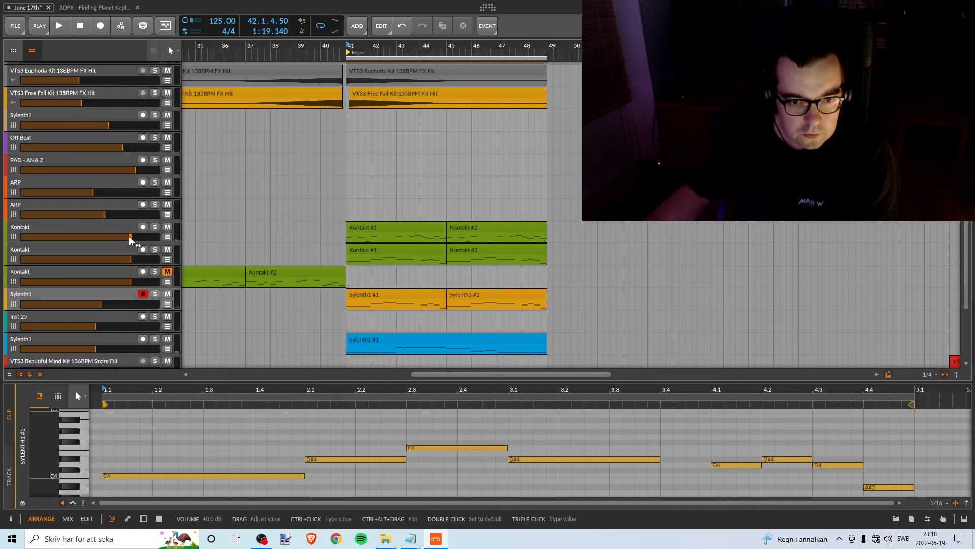
key("space")
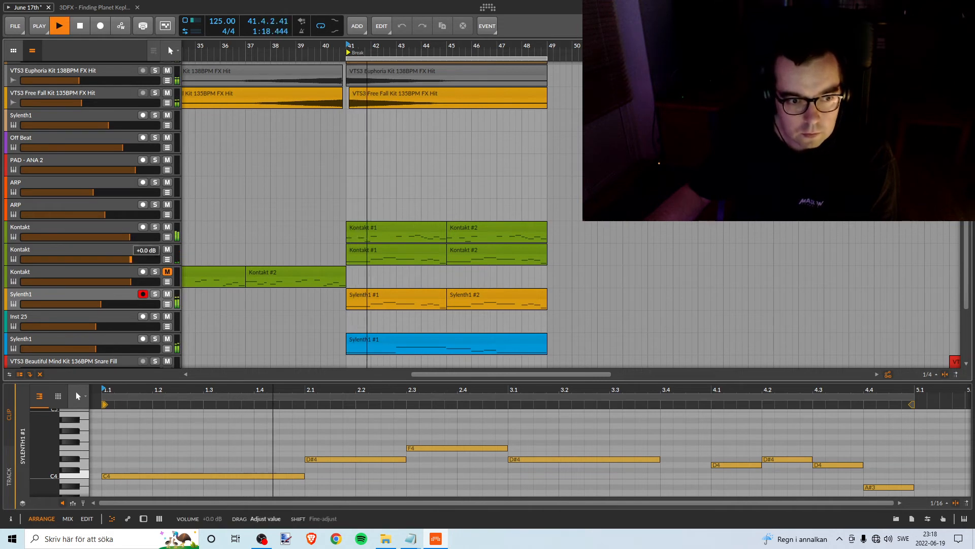
left_click_drag(131, 259, 126, 238)
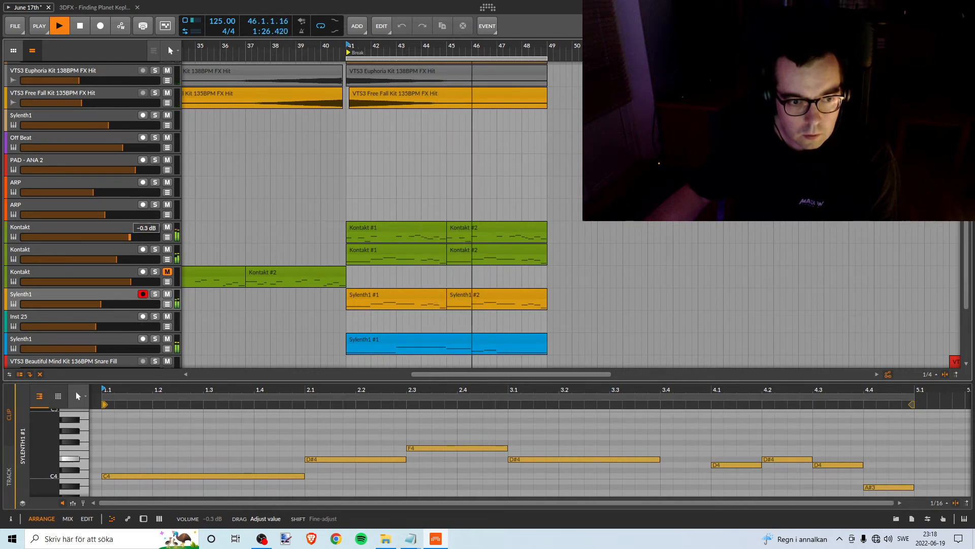
left_click_drag(130, 237, 126, 258)
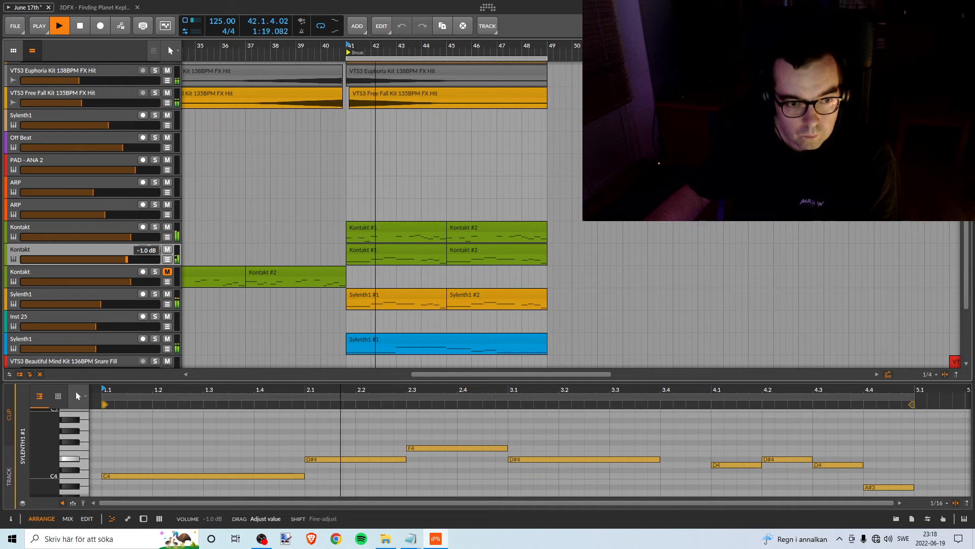
key("space")
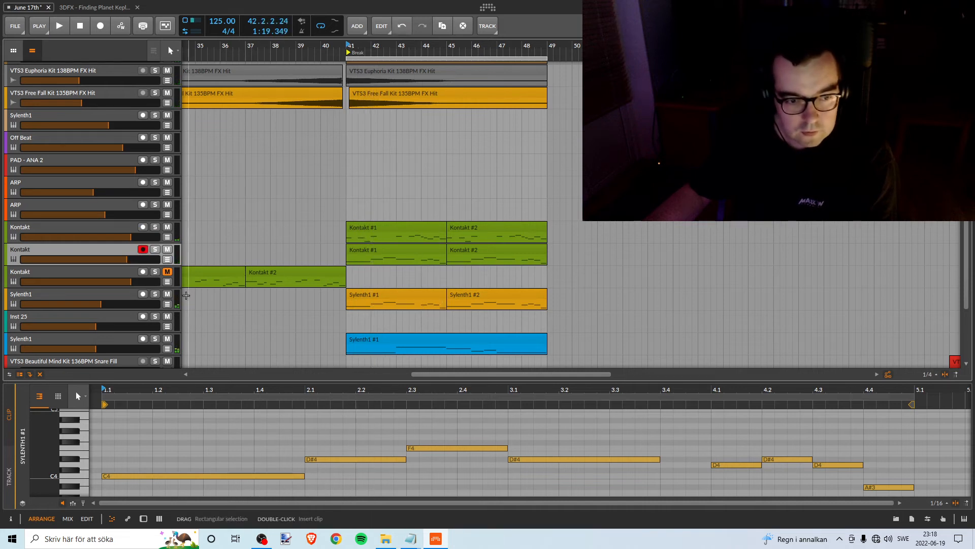
- Solo the orange Sylenth1 track to hear it alone in the break and take it out of solo again
left_click(152, 300)
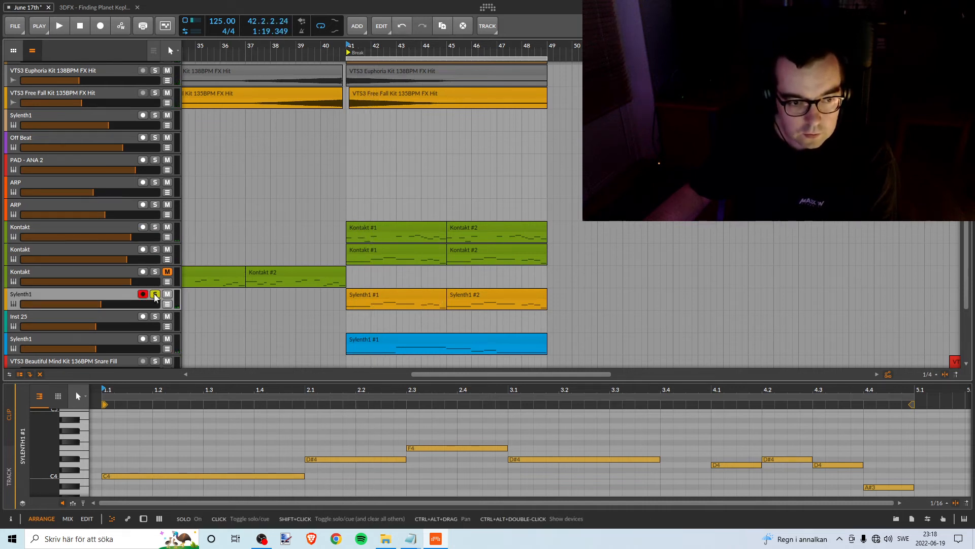
key("space")
left_click(155, 295)
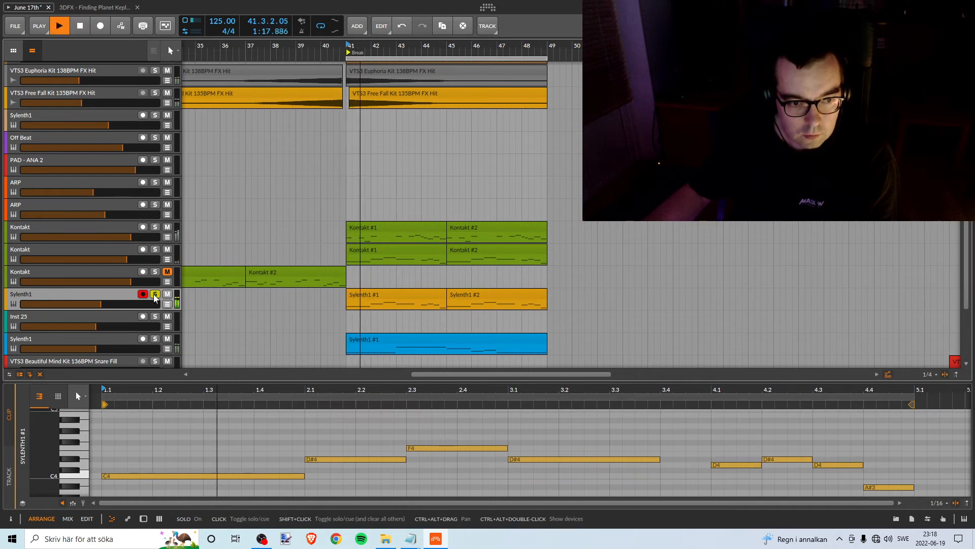
left_click(155, 295)
key("space")
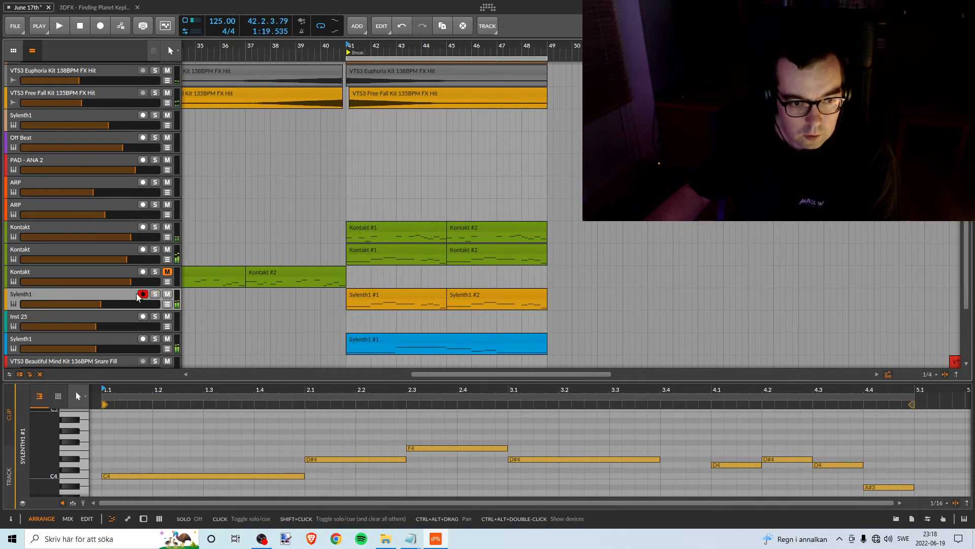
- Open the orange track's Sylenth1 plugin, turn off its chorus and delay, and show the reverb settings
key("d")
left_click(35, 479)
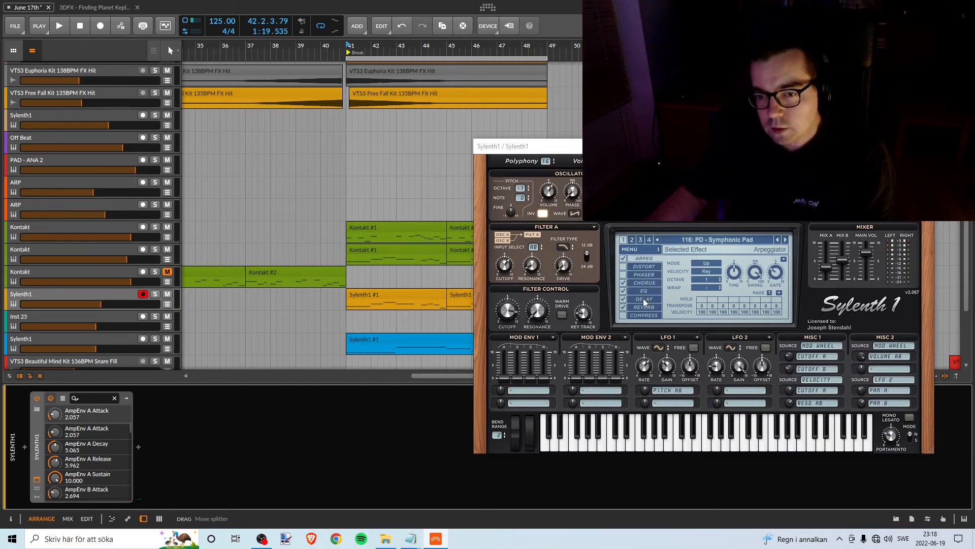
left_click(623, 282)
left_click(645, 291)
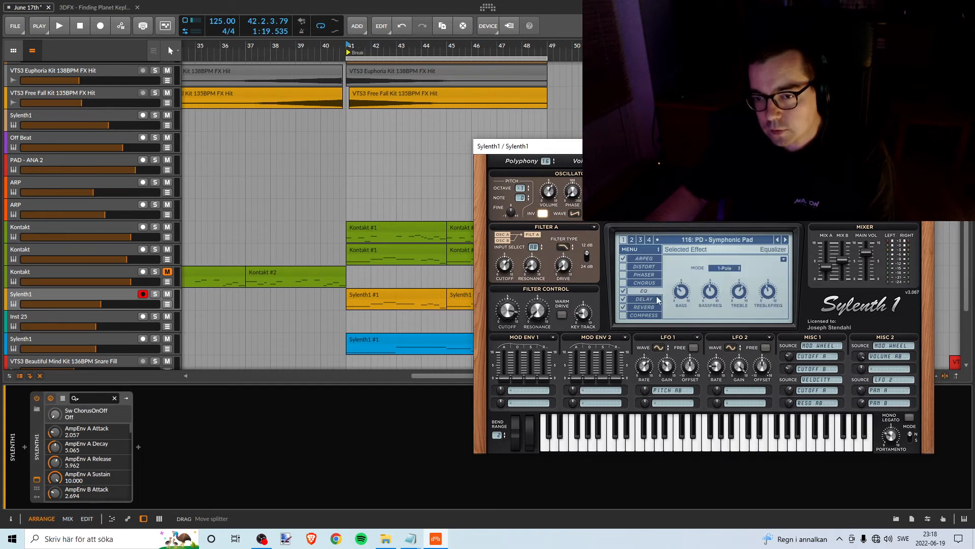
left_click(645, 299)
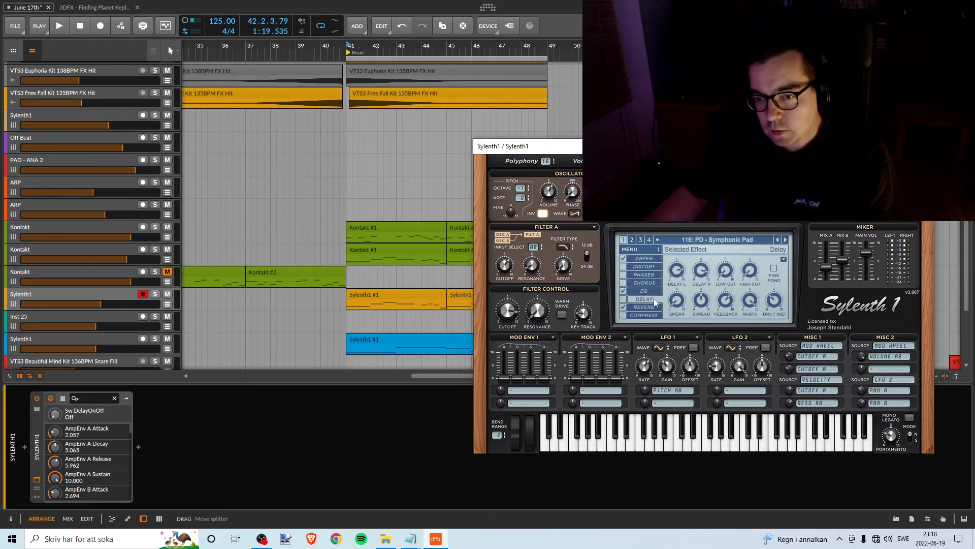
left_click(645, 307)
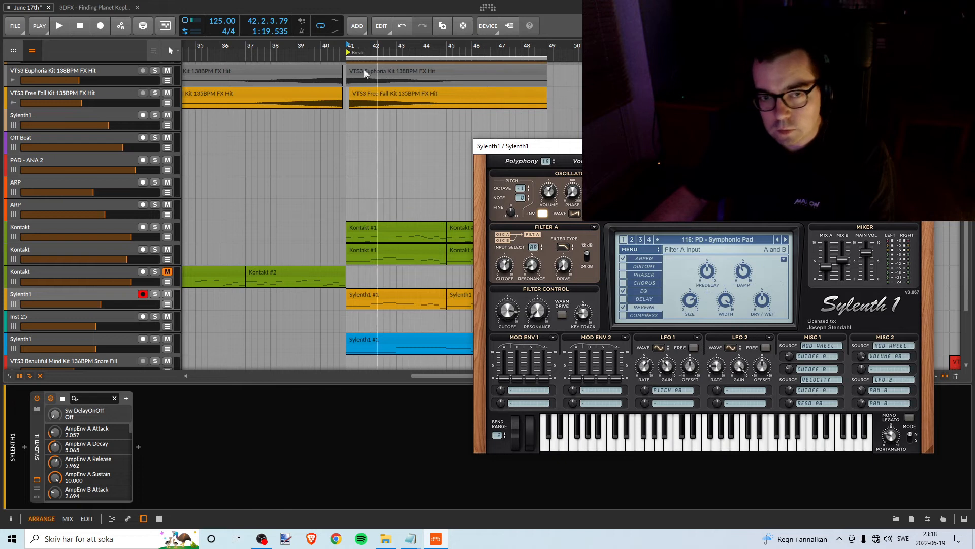
- Replay the break with the Sylenth1 delay switched back on and show the delay settings
key("space")
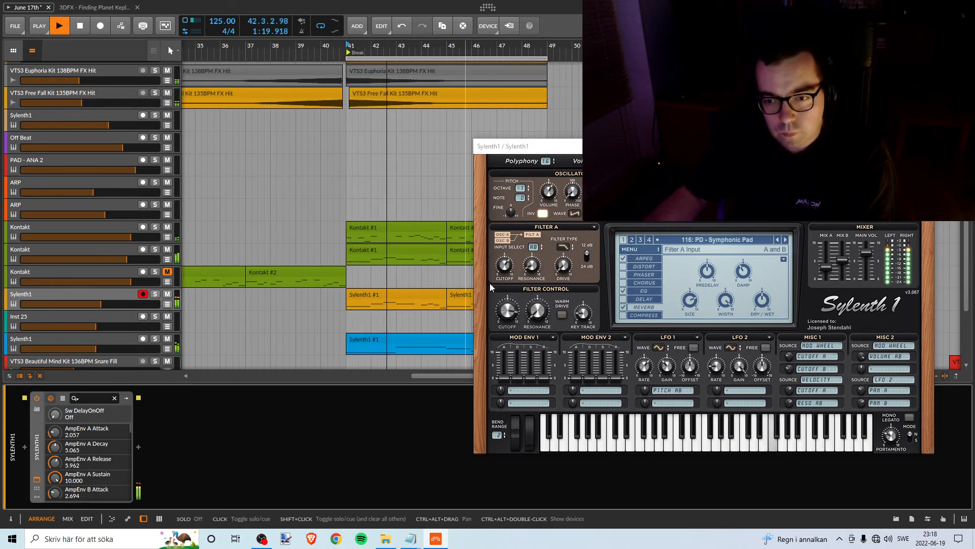
left_click(623, 299)
left_click(644, 299)
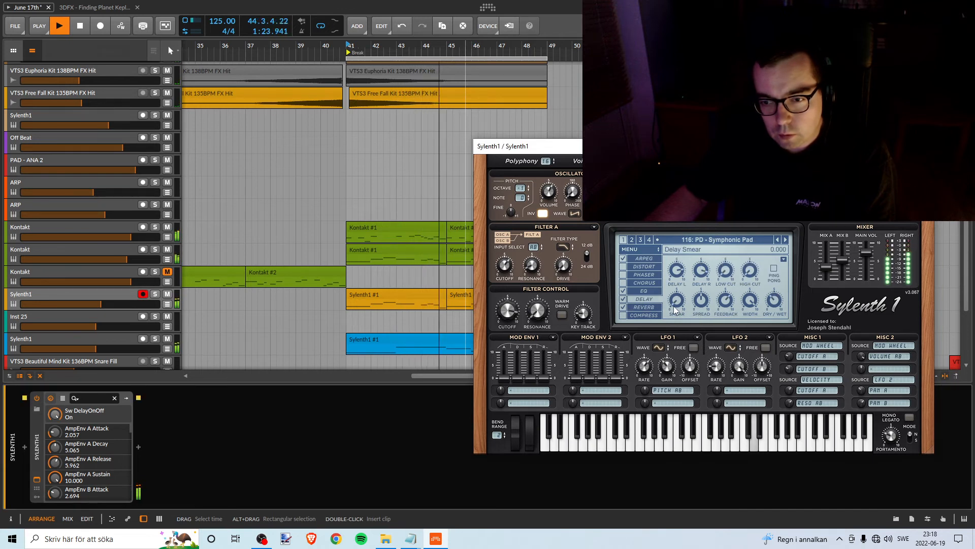
key("space")
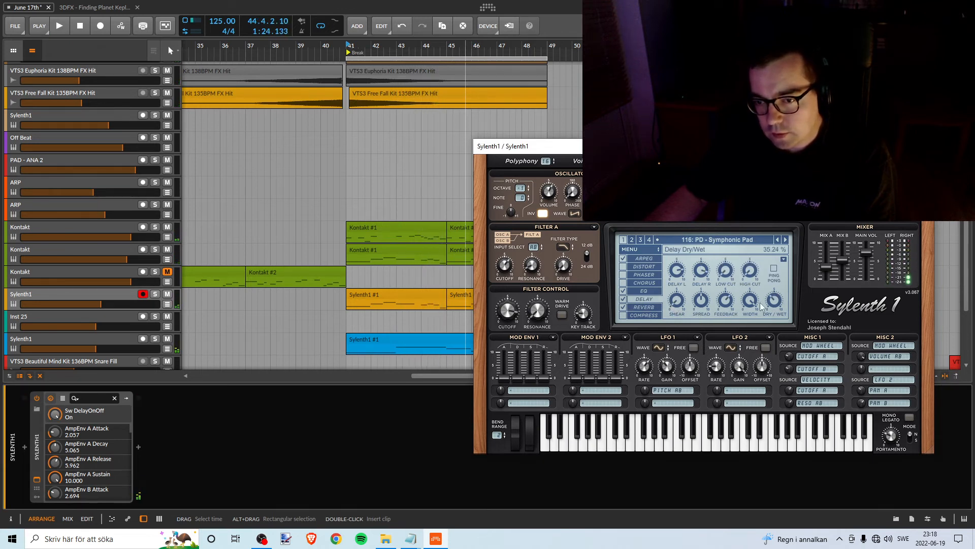
- Turn off the delay and reverb in the orange track's Sylenth1 and replay the break
left_click(623, 299)
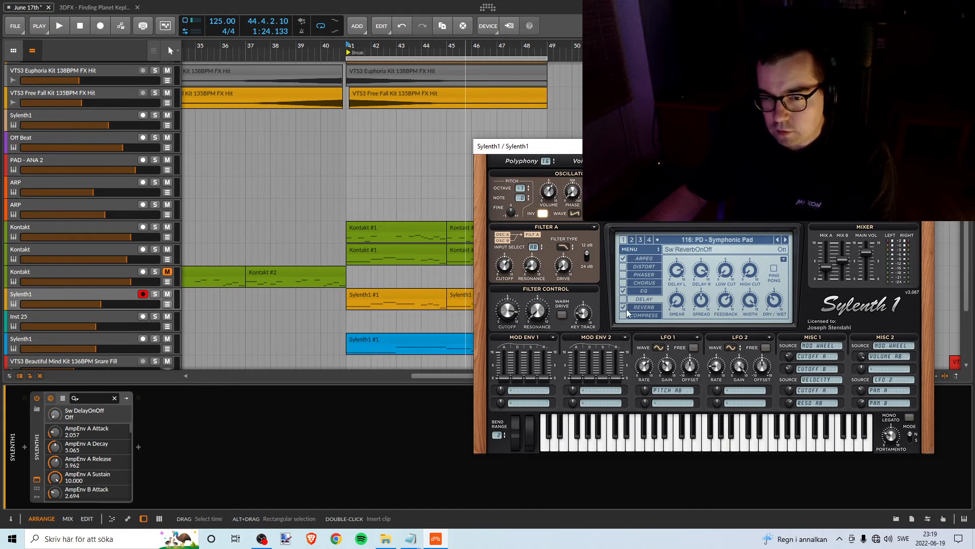
left_click(624, 308)
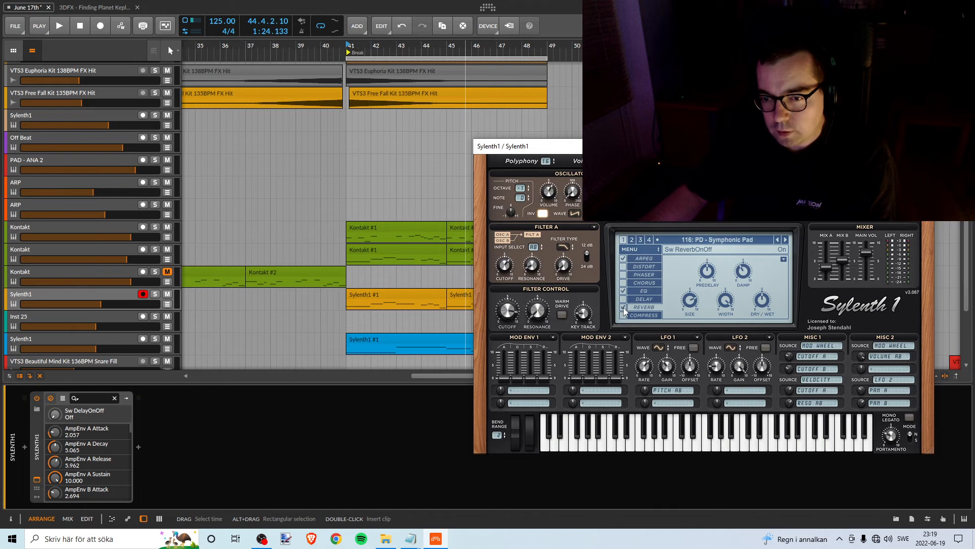
left_click(624, 307)
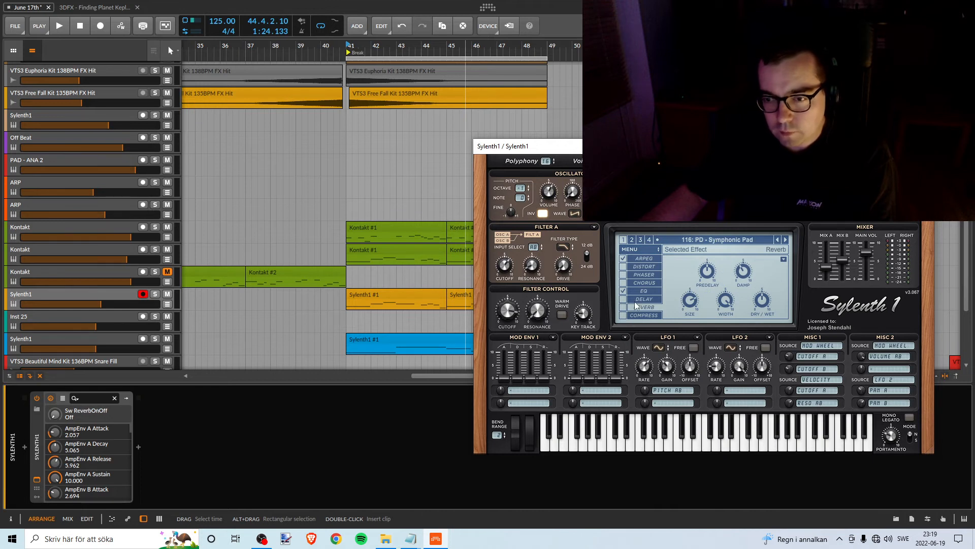
key("space")
- Solo the blue Sylenth1 track briefly, mute it, move the plugin window off the clips, and replay the break
left_click(154, 339)
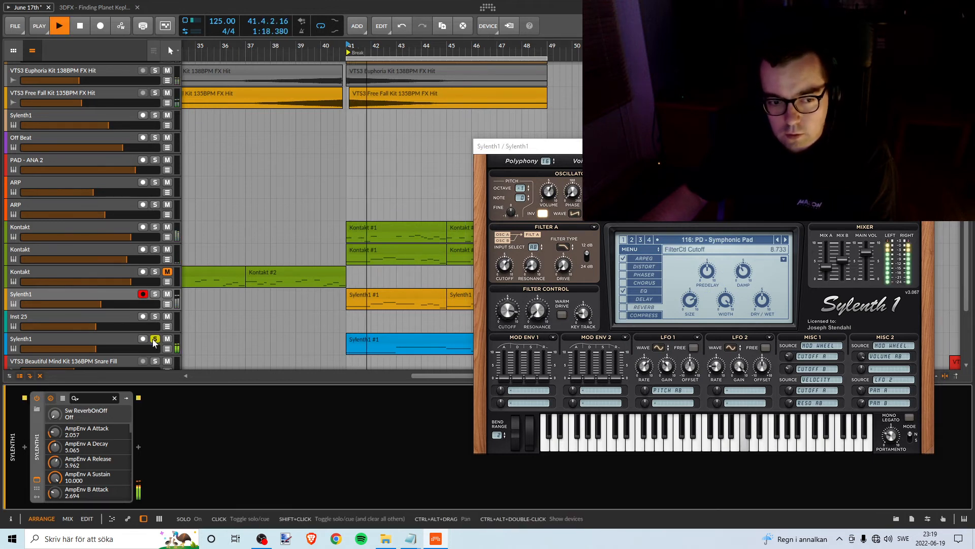
key("space")
left_click(155, 339)
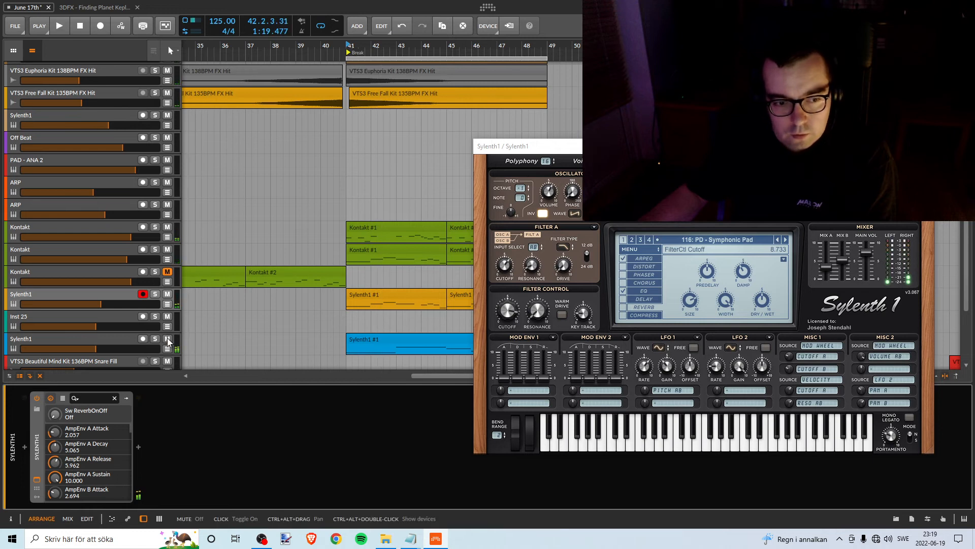
left_click(167, 339)
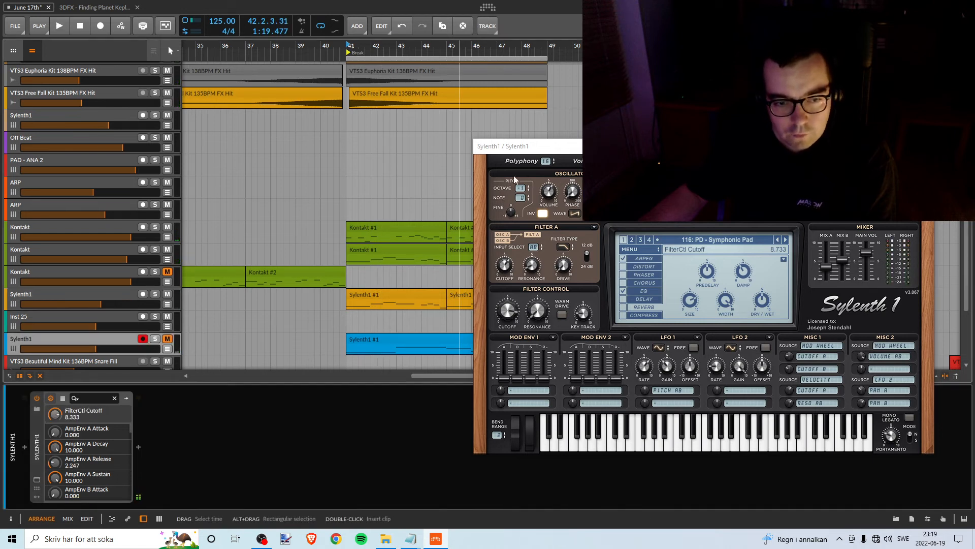
left_click_drag(519, 146, 651, 113)
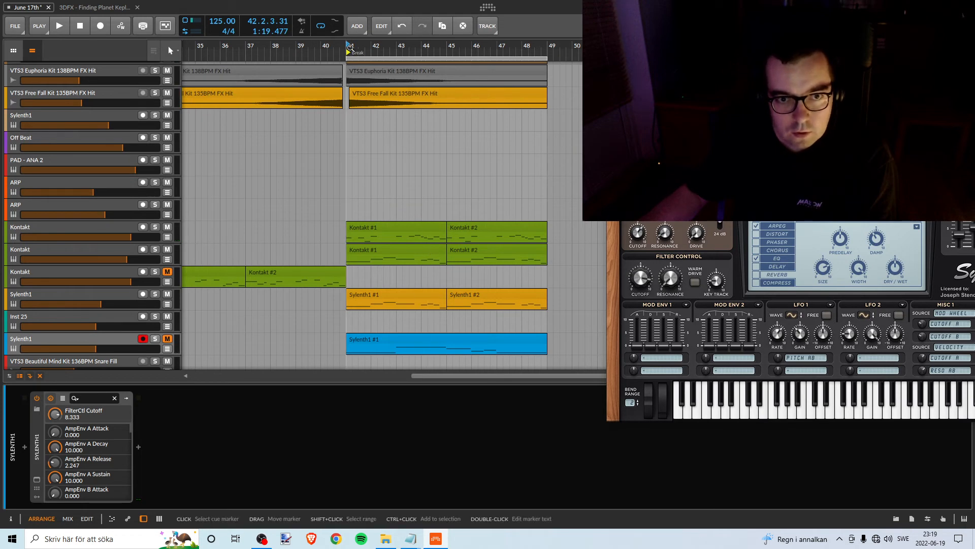
key("space")
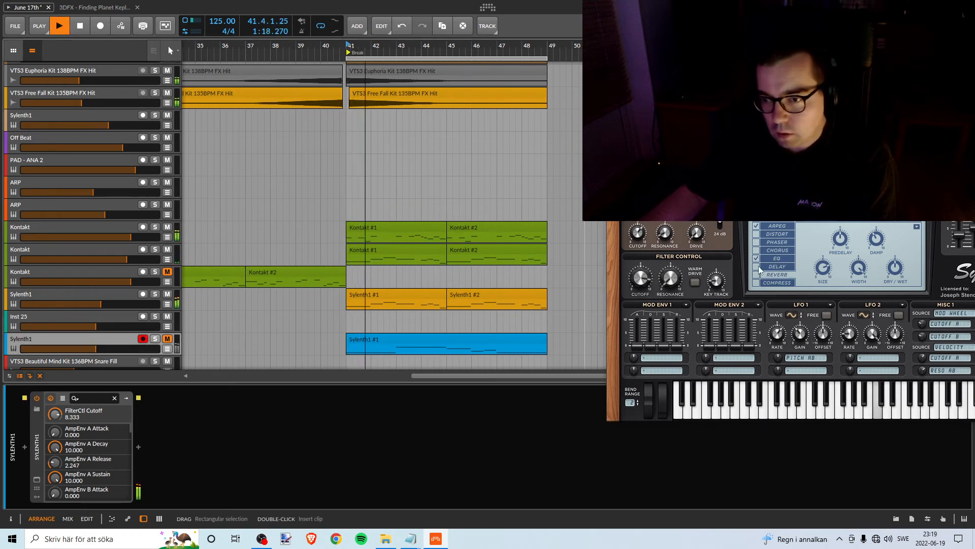
- Turn the delay and reverb back on in the orange track's Sylenth1, and show its EQ and delay settings during playback
key("space")
left_click(761, 269)
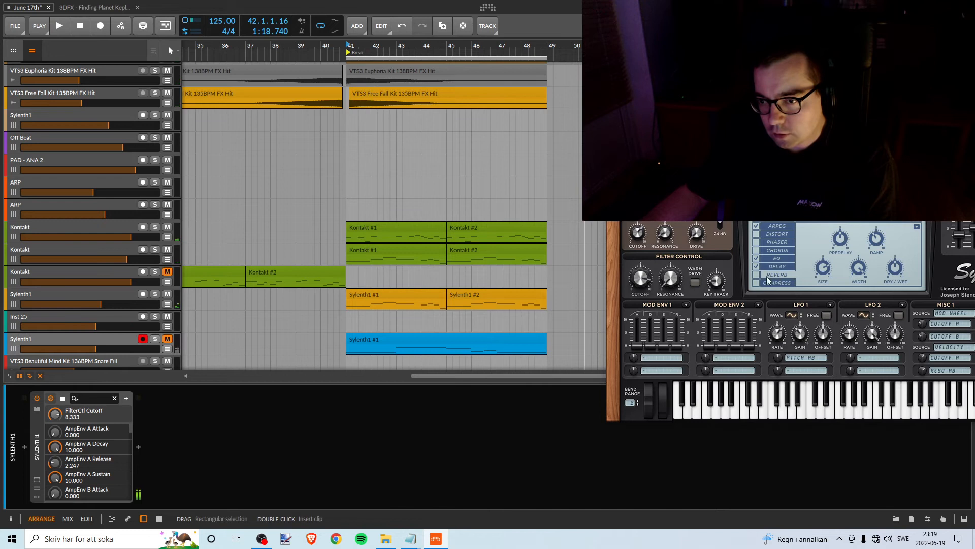
key("space")
left_click(757, 275)
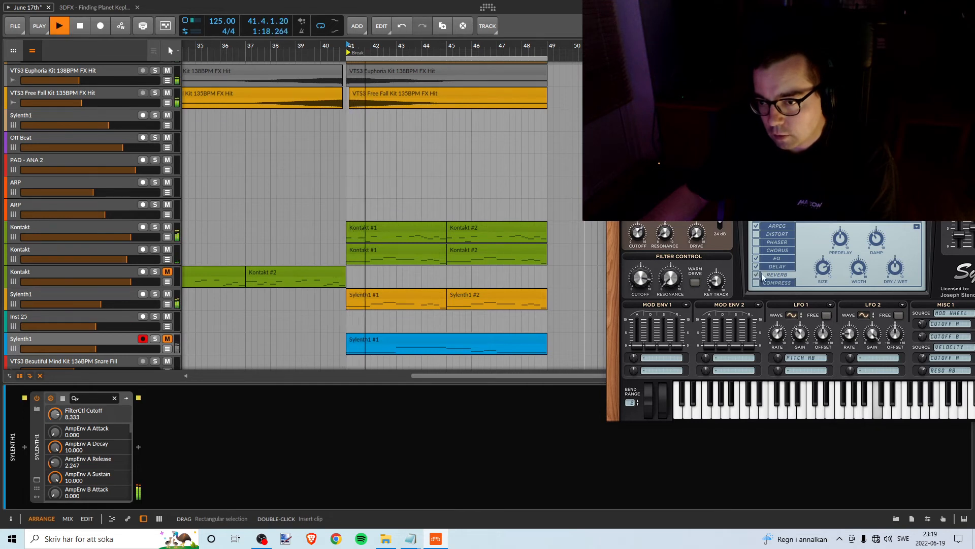
left_click(776, 261)
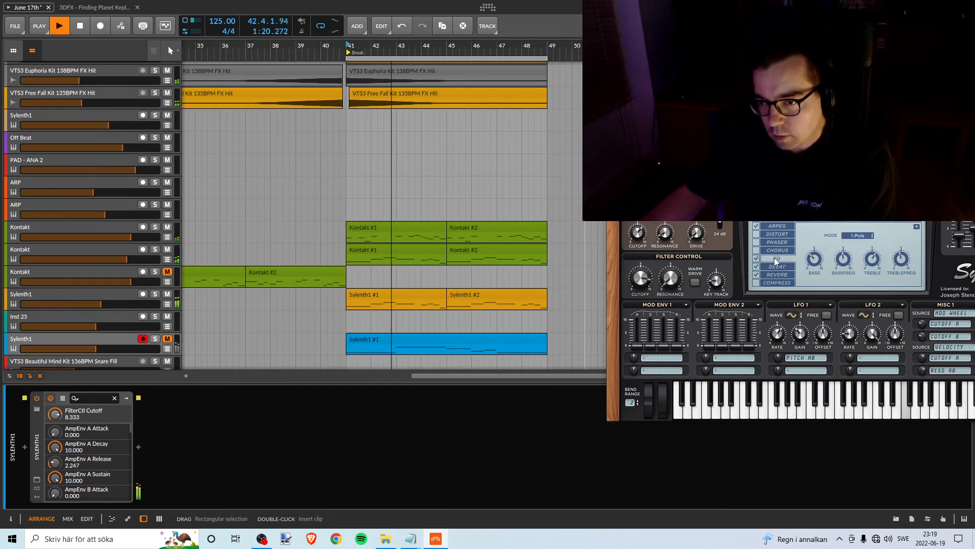
left_click(772, 266)
key("space")
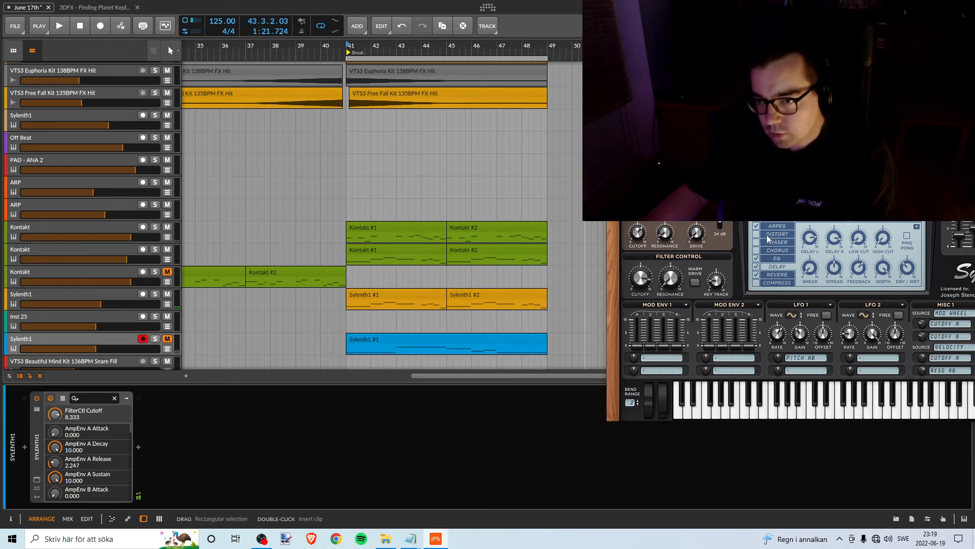
- Replay the break, select the orange Sylenth1 track, and solo it briefly before stopping playback
key("space")
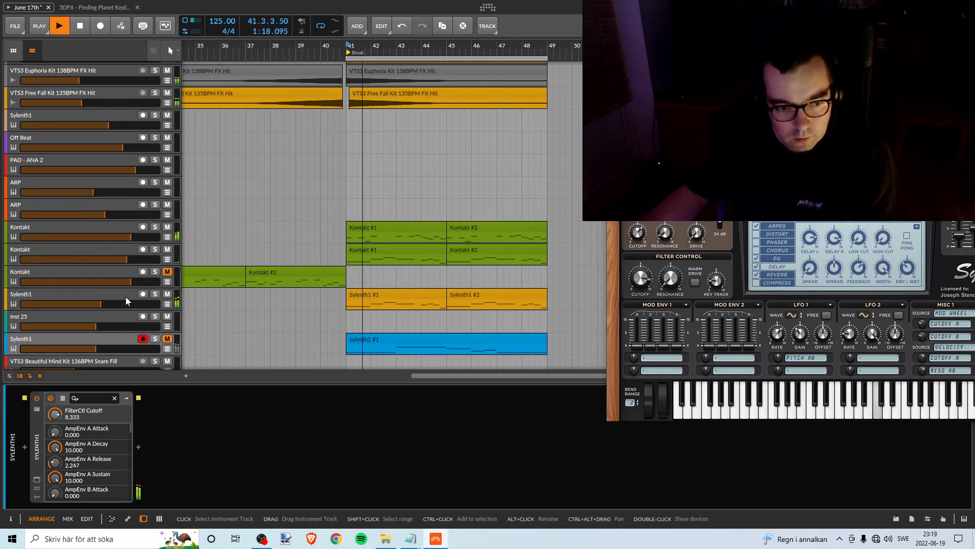
left_click(150, 300)
left_click(155, 294)
left_click(155, 295)
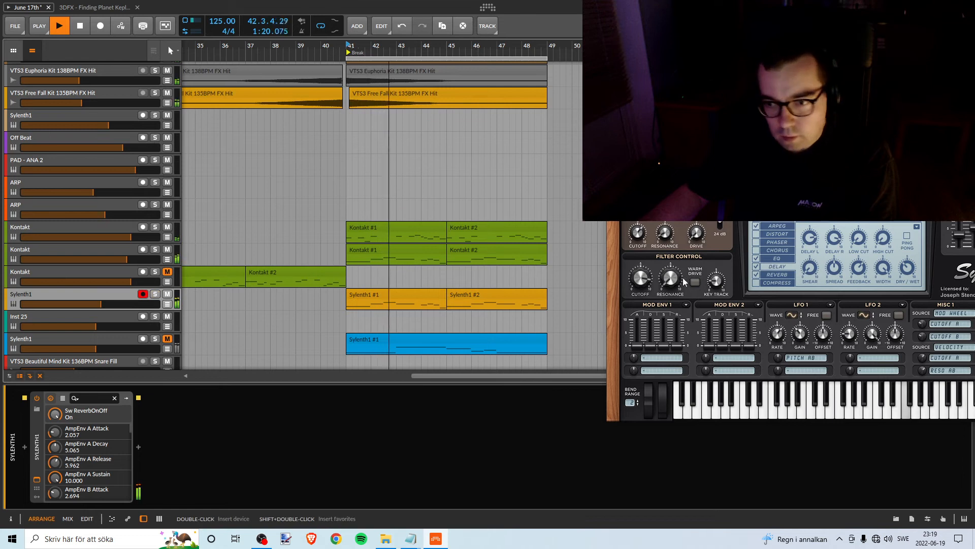
key("space")
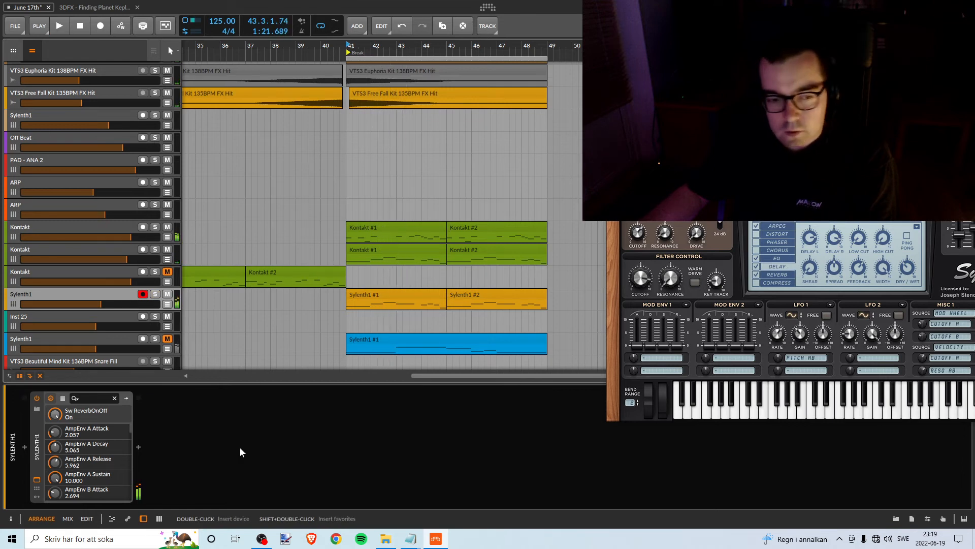
- Insert the Eventide SplitEQ plugin after Sylenth1 in the orange track's device chain
left_click(138, 447)
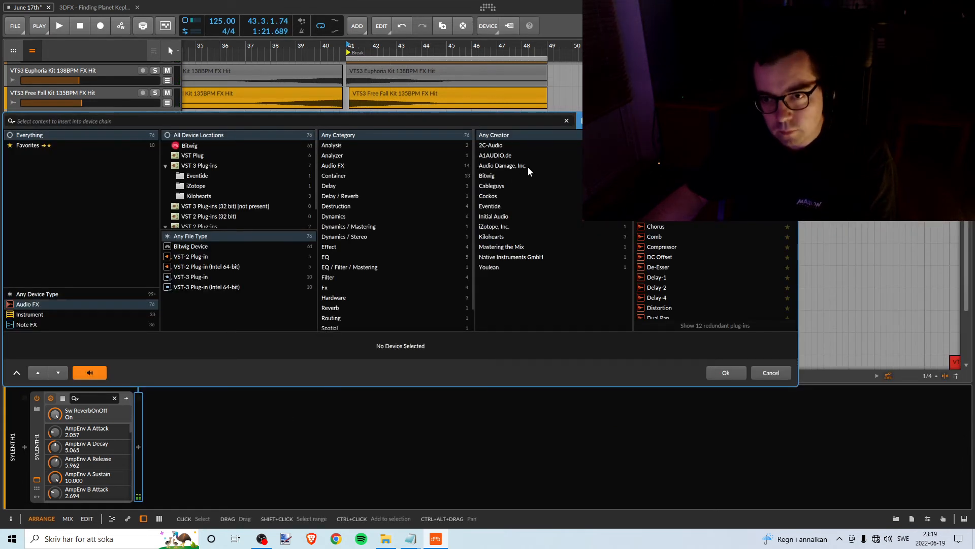
type("eq")
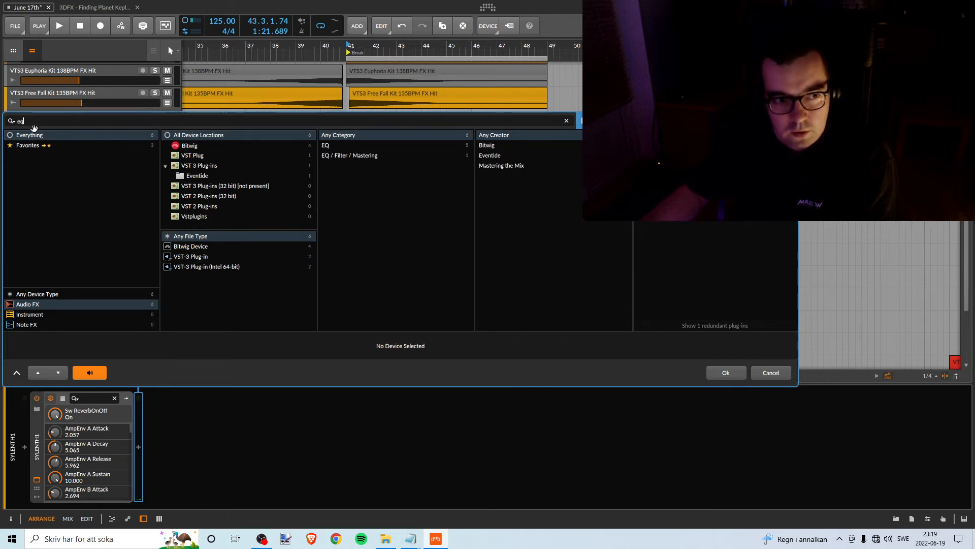
type("spl")
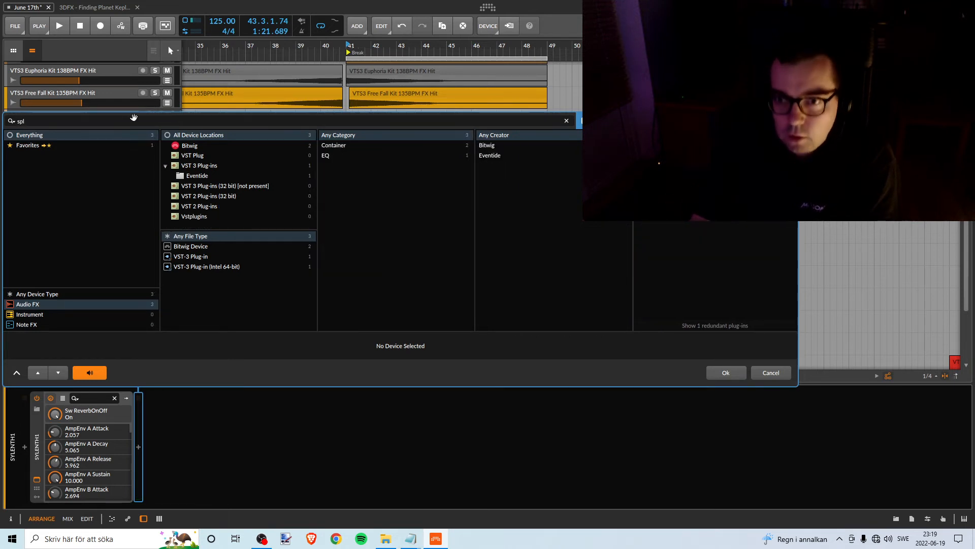
key("Down")
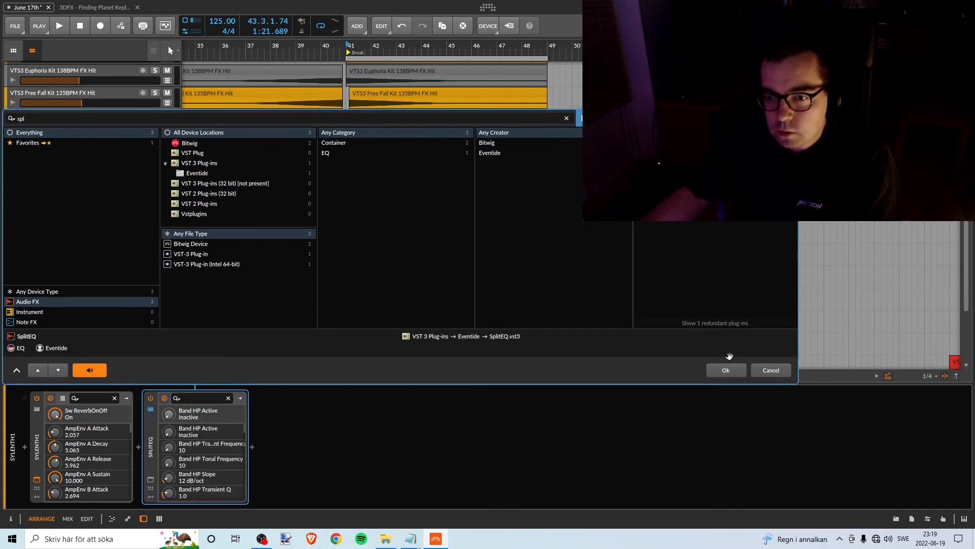
key("Return")
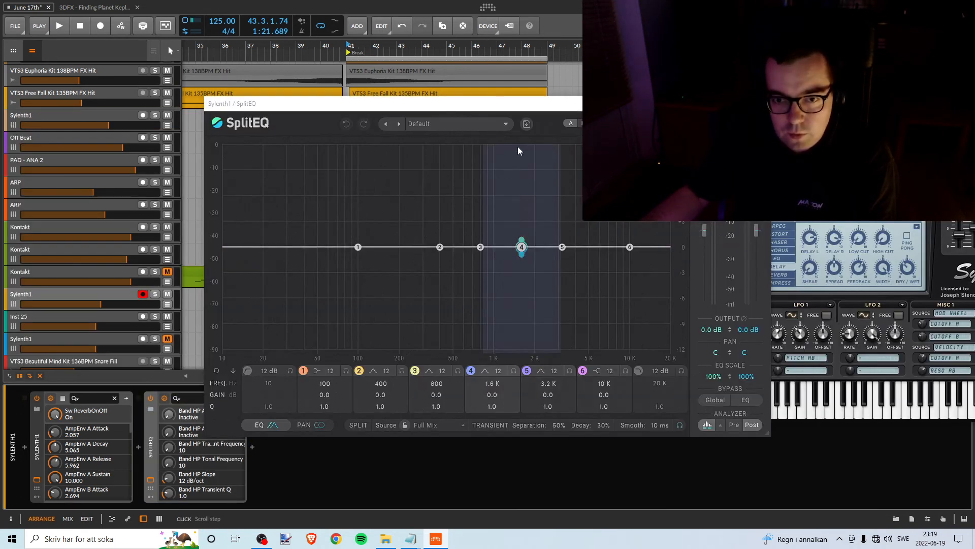
- During playback, set SplitEQ band 2's tonal gain to about -5.6 dB at 317 Hz and move band 4 to about 1.1 kHz
left_click_drag(505, 99, 597, 82)
key("space")
left_click_drag(434, 102, 417, 127)
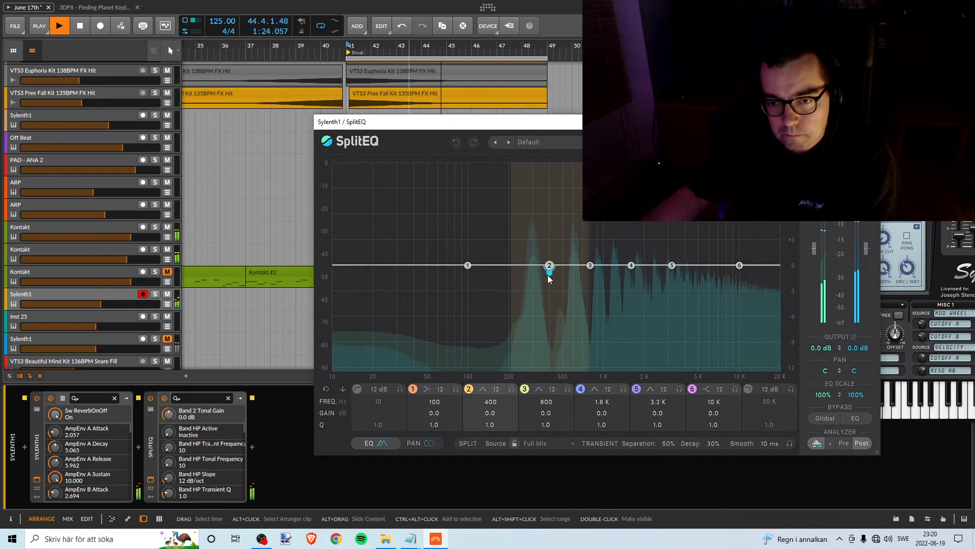
left_click_drag(549, 267, 532, 325)
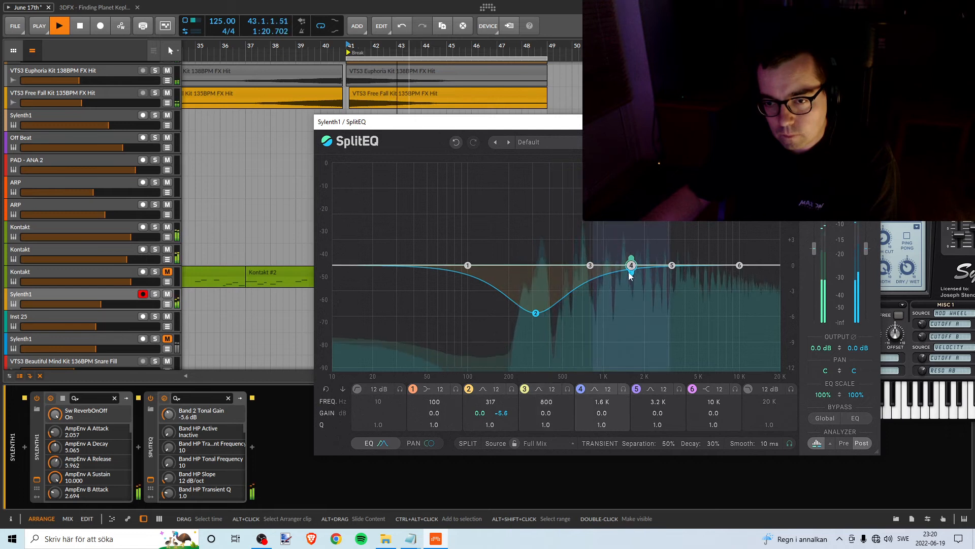
left_click_drag(632, 265, 609, 275)
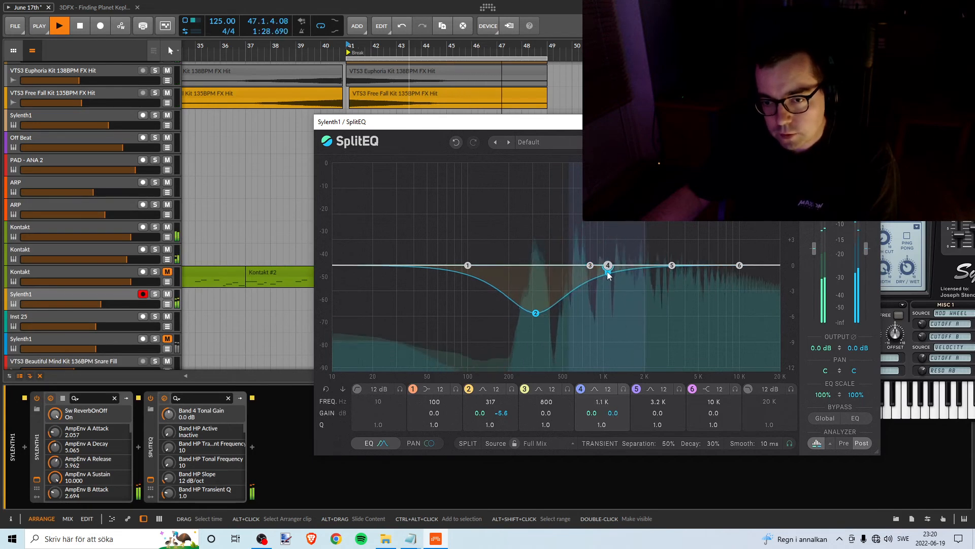
- Refine SplitEQ band 2 to about 410 Hz with -2.0 dB transient and -4.5 dB tonal gain, and close the EQ window
mouse_move(538, 316)
left_mouse_down()
mouse_move(524, 303)
mouse_move(529, 293)
mouse_move(531, 305)
left_mouse_up()
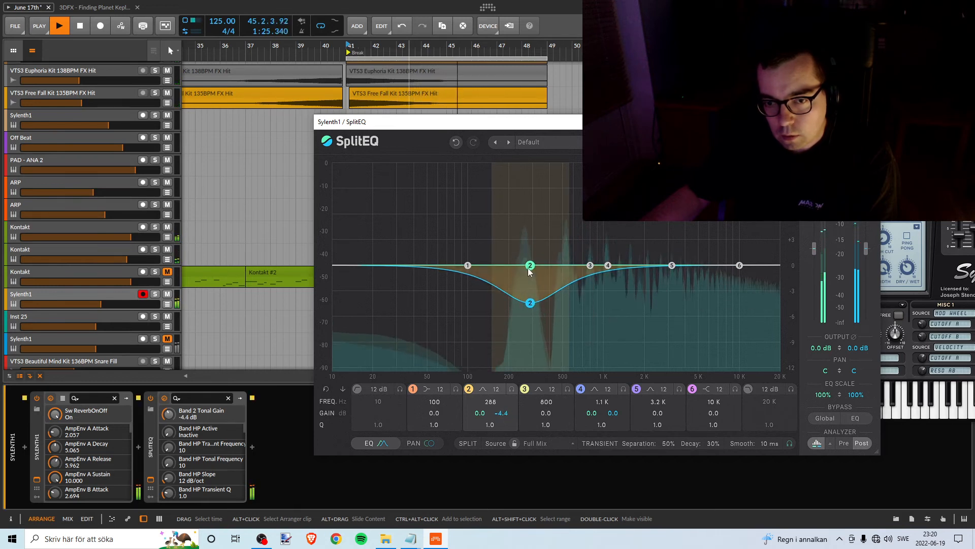
left_click_drag(530, 269, 554, 317)
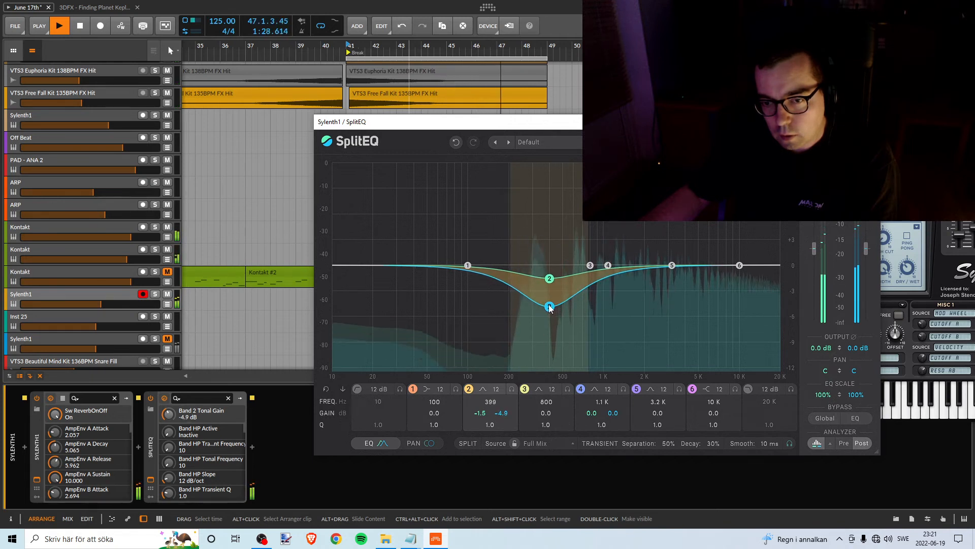
left_click_drag(549, 309, 549, 308)
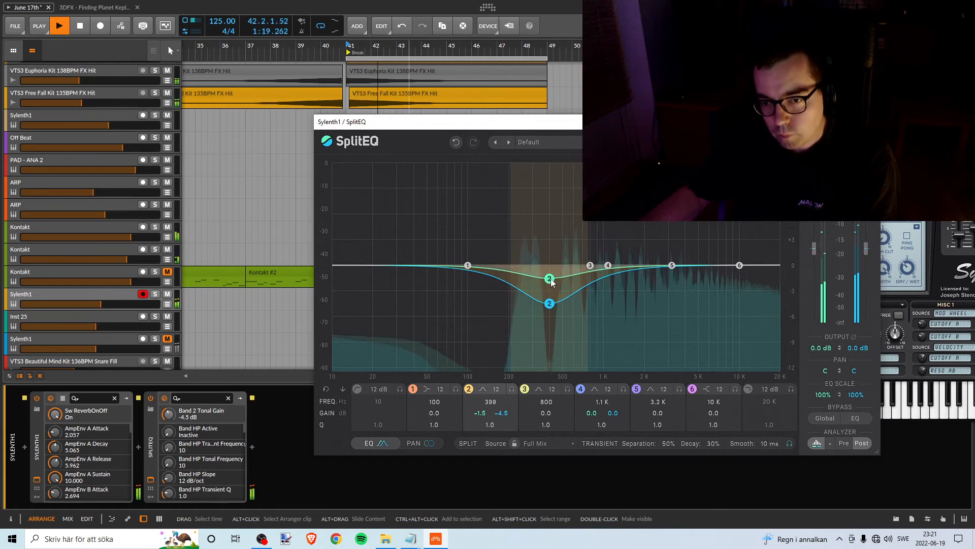
left_click_drag(550, 282, 553, 286)
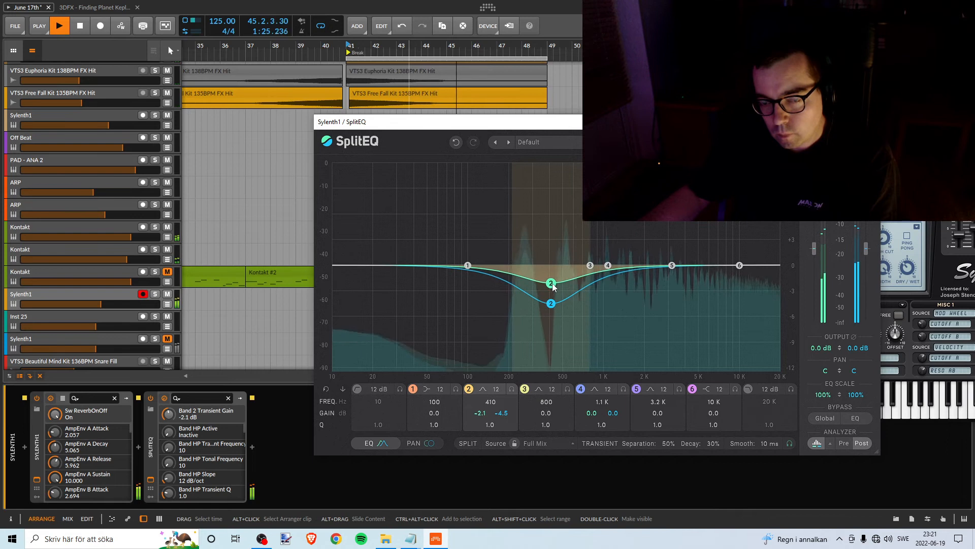
left_click_drag(553, 287, 554, 286)
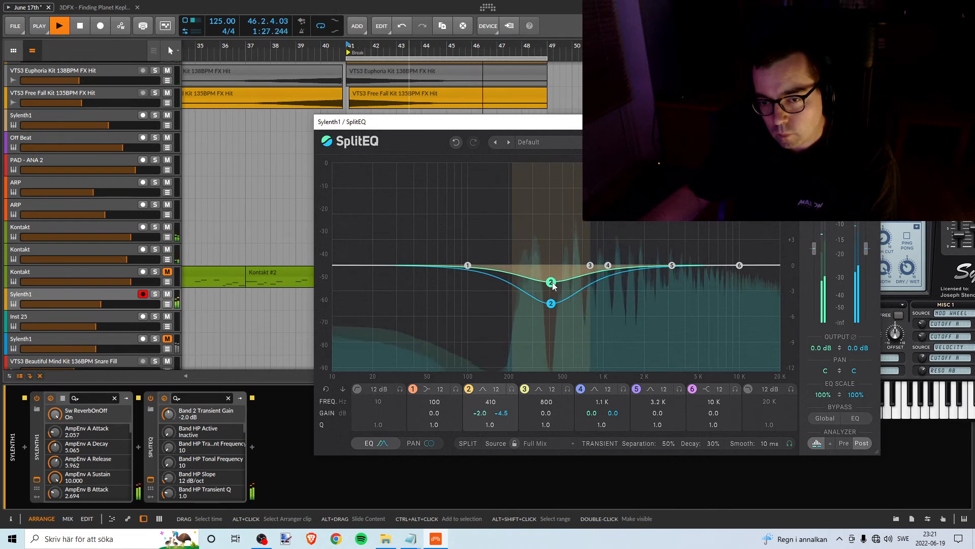
key("space")
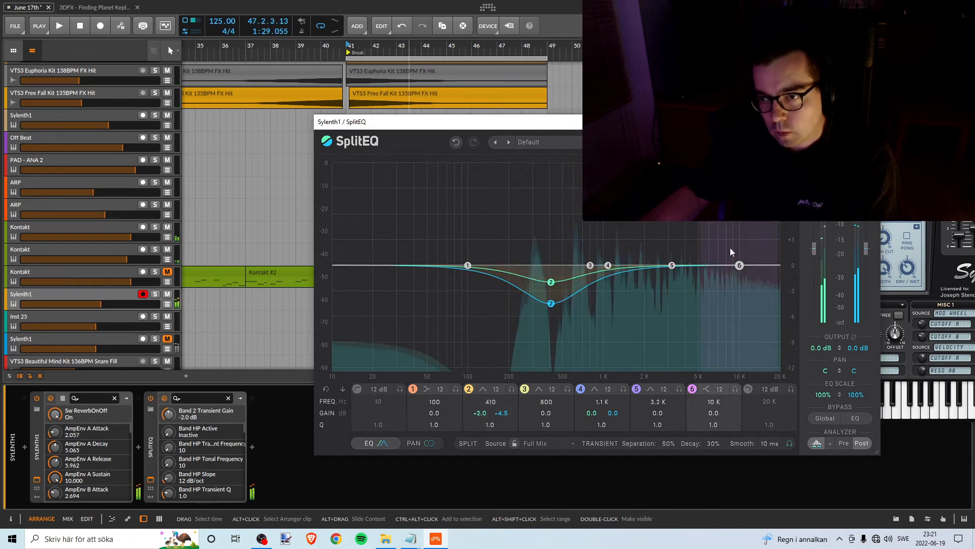
left_click(869, 122)
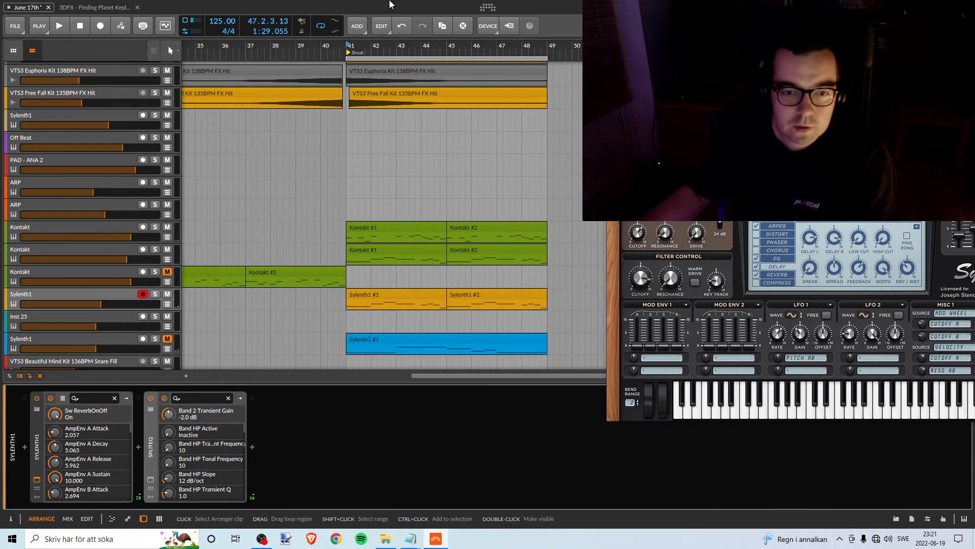
- Replay the break, solo the blue Sylenth1 track briefly, leave it unmuted, and lower its volume
key("space")
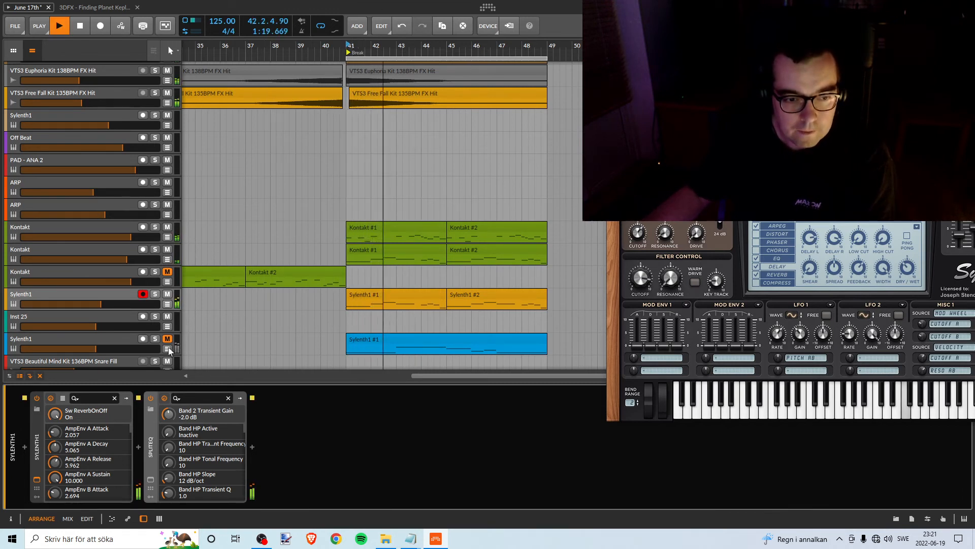
left_click(154, 340)
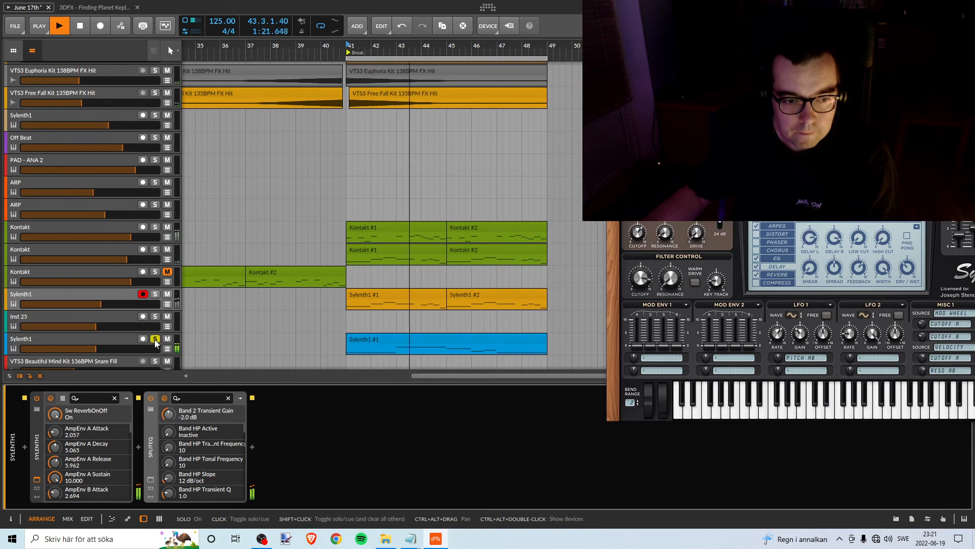
left_click(154, 340)
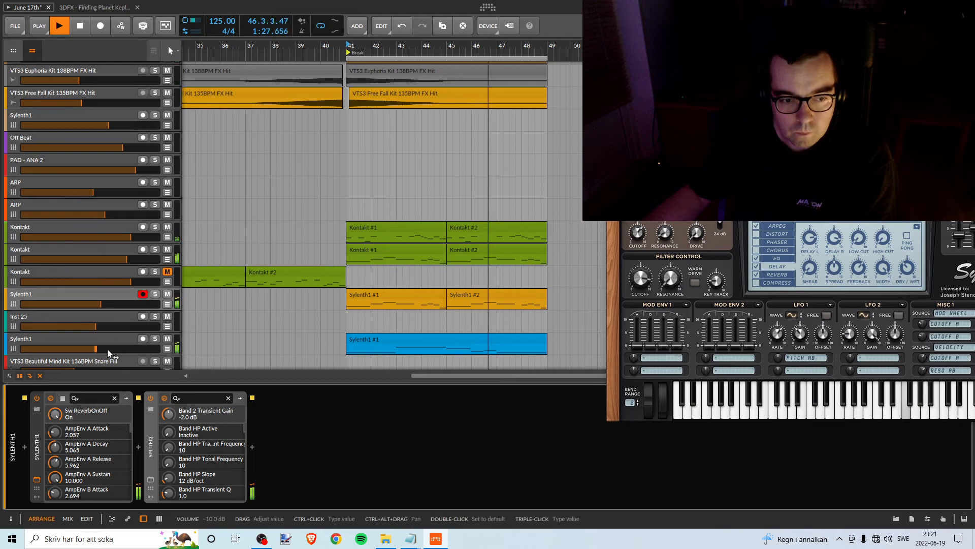
left_click_drag(153, 349, 87, 349)
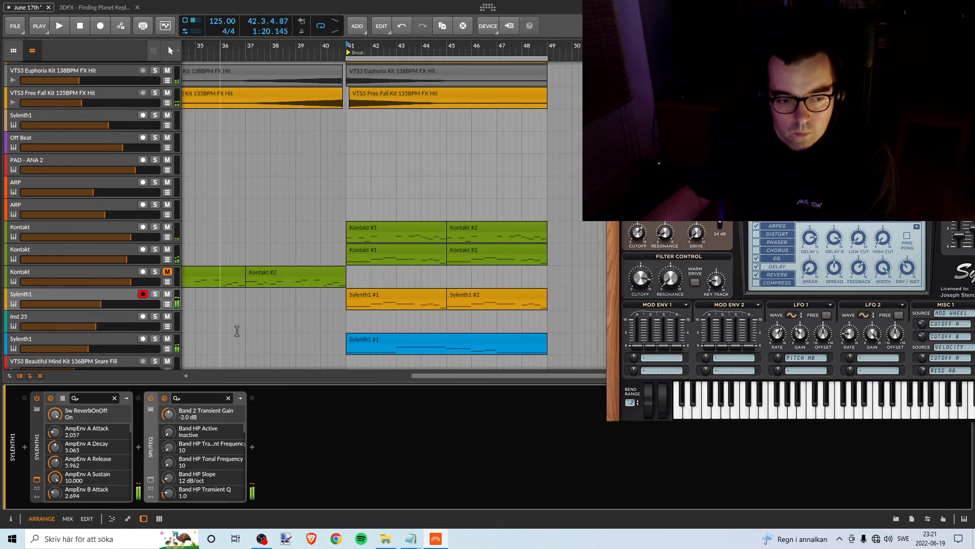
key("space")
- Open the blue track's Sylenth1 #1 clip in the note editor and play the break with its whole note sequence in view
left_click(108, 338)
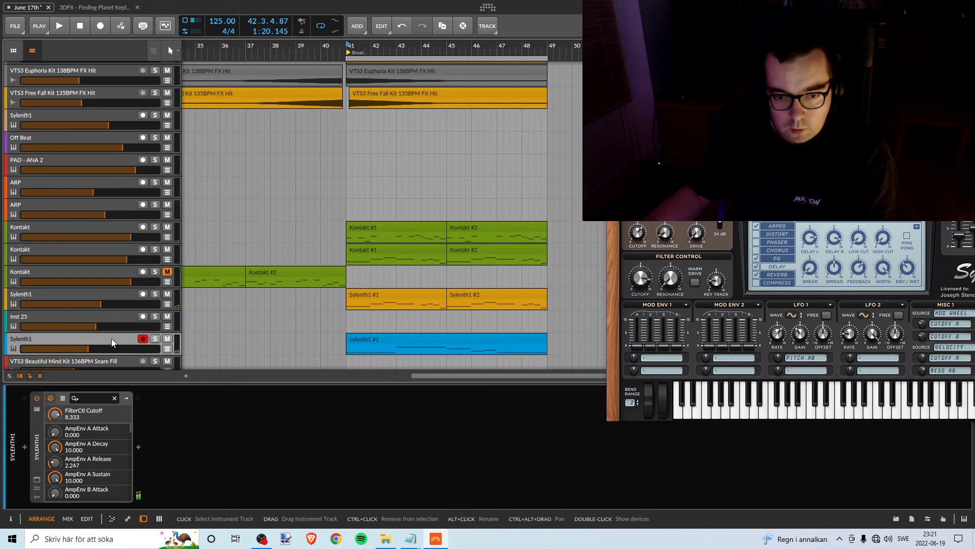
double_click(373, 336)
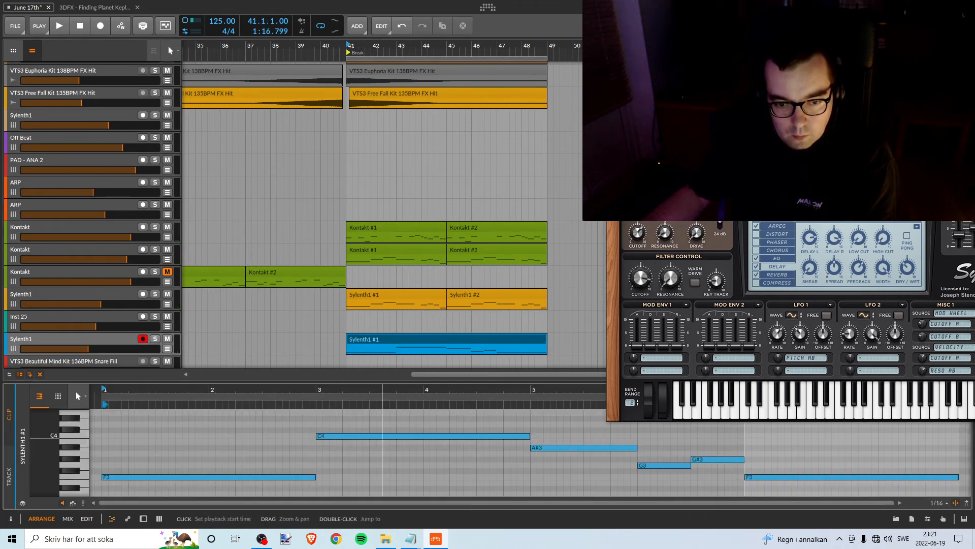
left_click_drag(383, 390, 336, 433)
key("space")
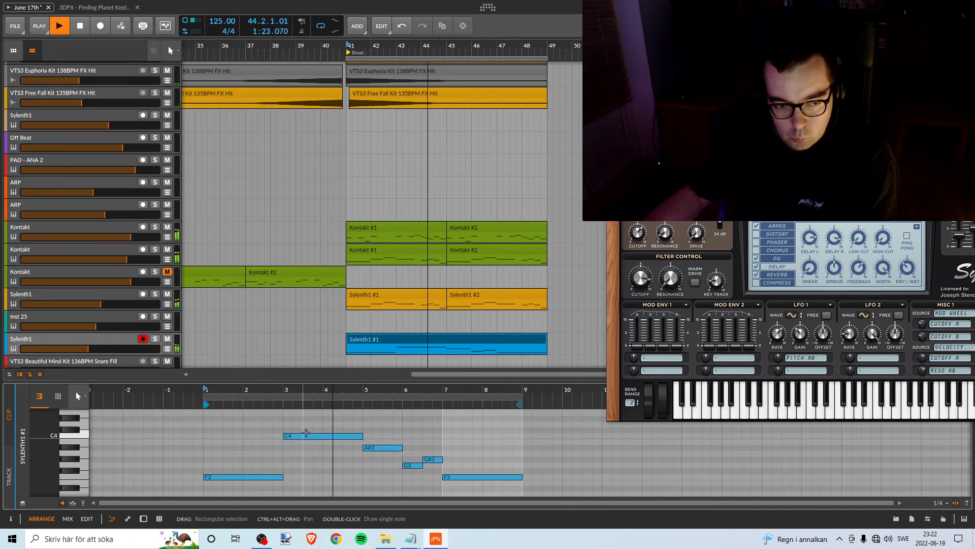
key("space")
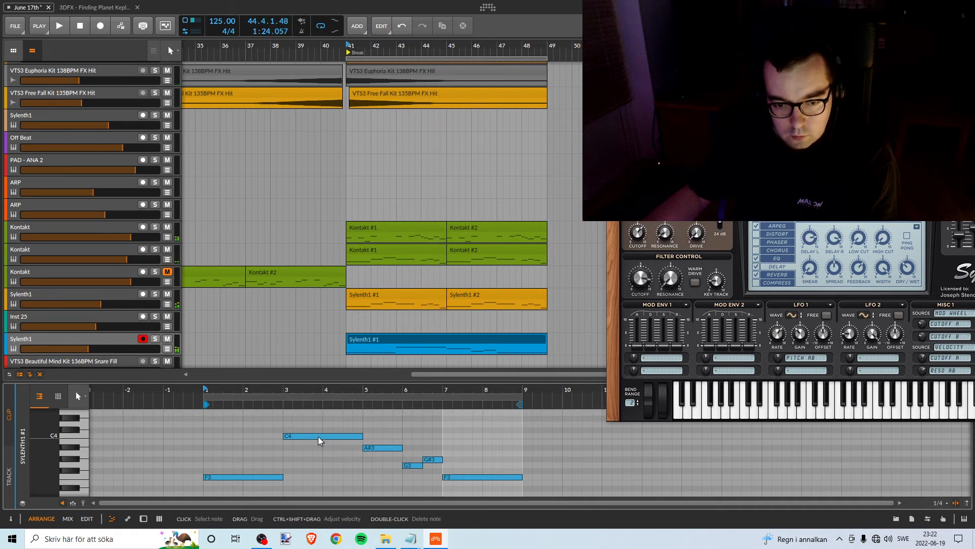
- Delete every note after the first F3 in the blue clip and extend that F3 to the clip's end at bar 9
left_click_drag(313, 422, 480, 486)
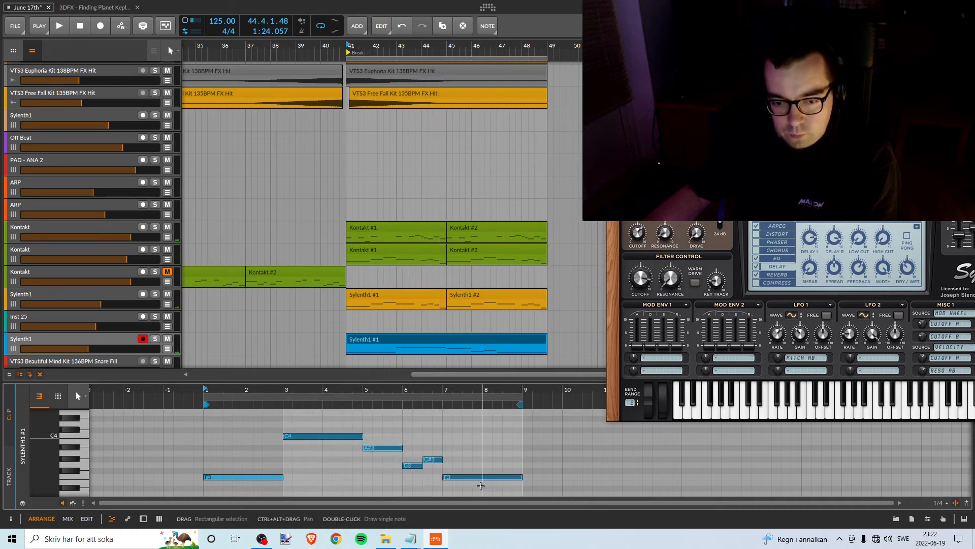
key("Delete")
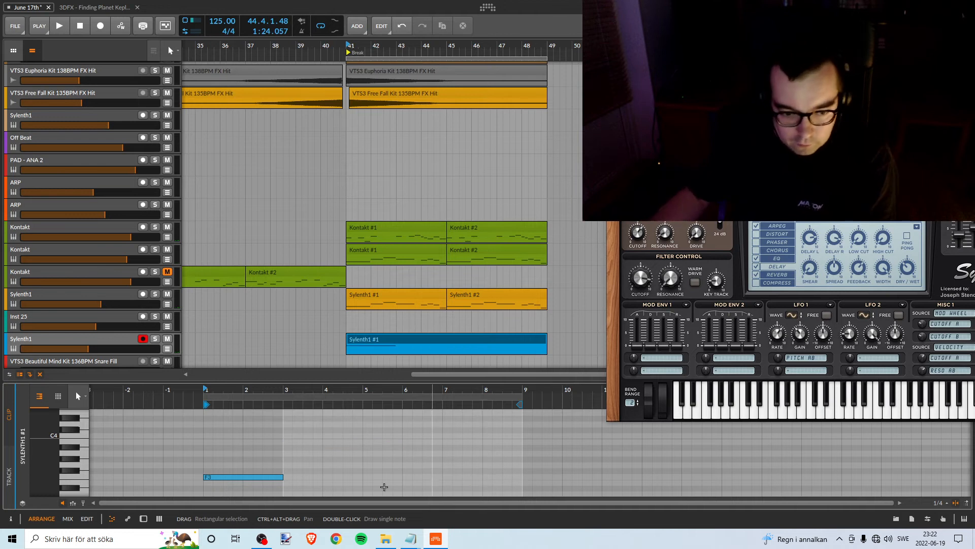
left_click_drag(284, 480, 515, 470)
- Replay the break, lower the blue Sylenth1 track's volume slightly, and show its device chain
key("space")
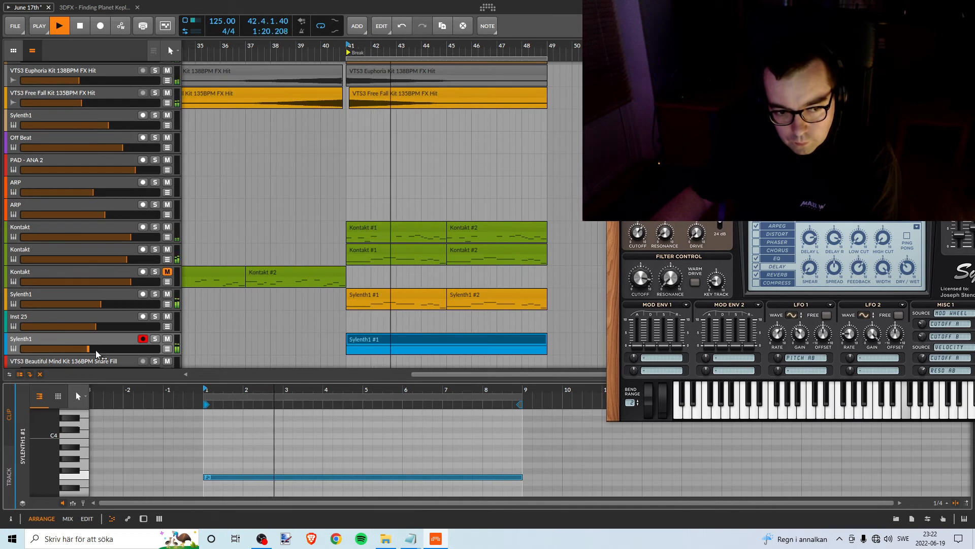
left_click_drag(87, 349, 84, 348)
key("space")
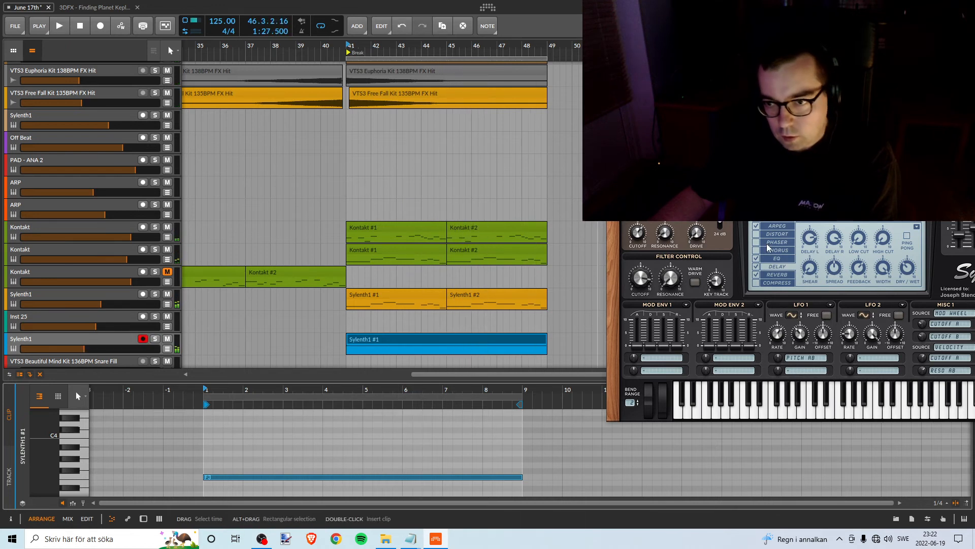
key("d")
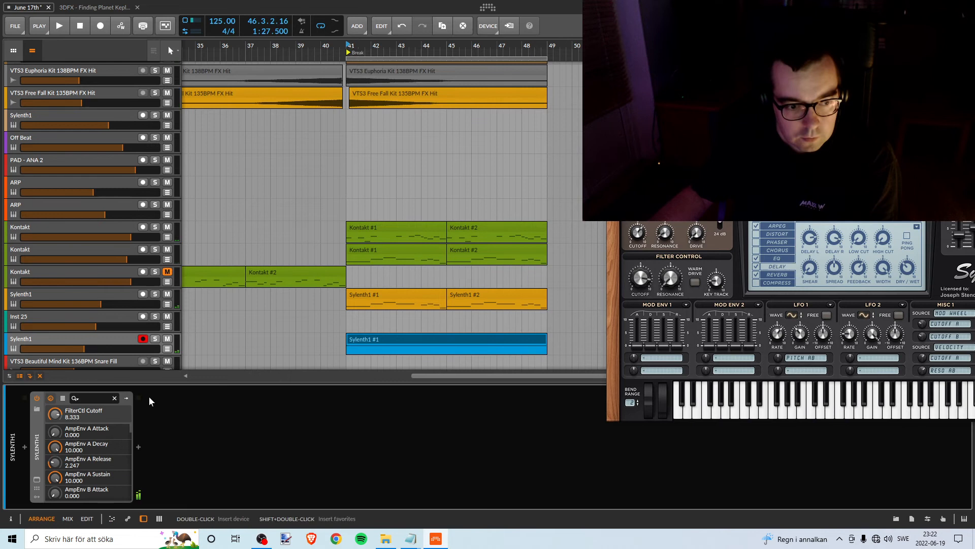
- Show the blue track's Sylenth1 plug-in and switch off its phaser and reverb while playing the break
left_click(36, 480)
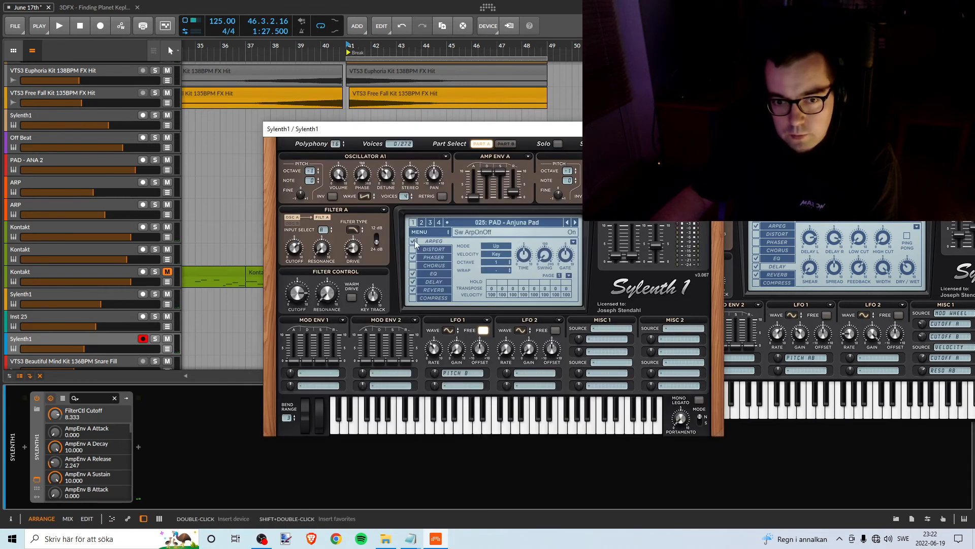
left_click_drag(456, 138, 688, 74)
key("space")
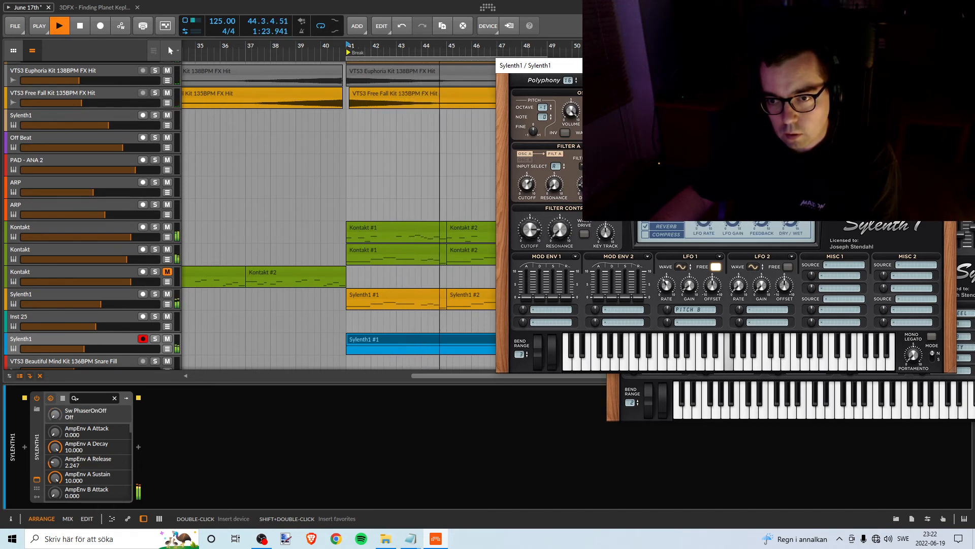
left_click(645, 218)
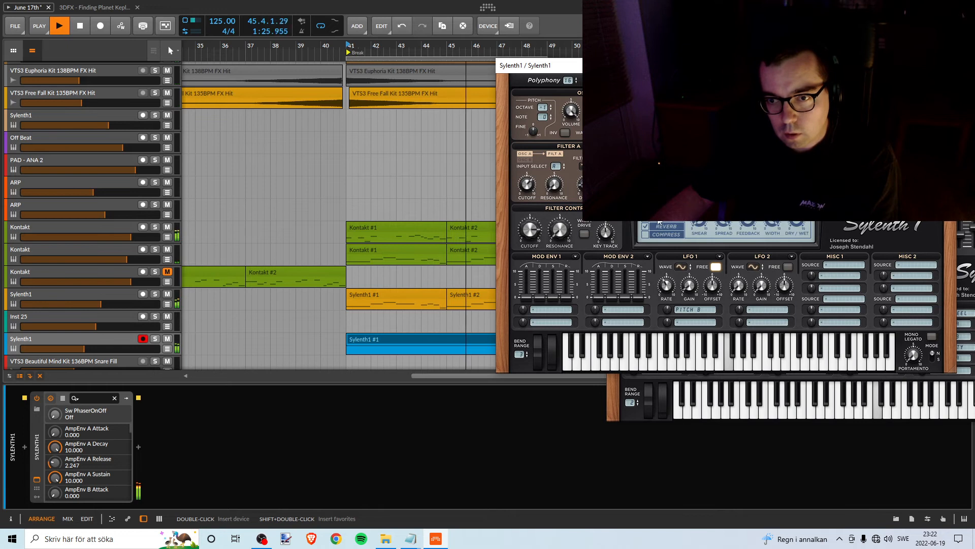
left_click(654, 225)
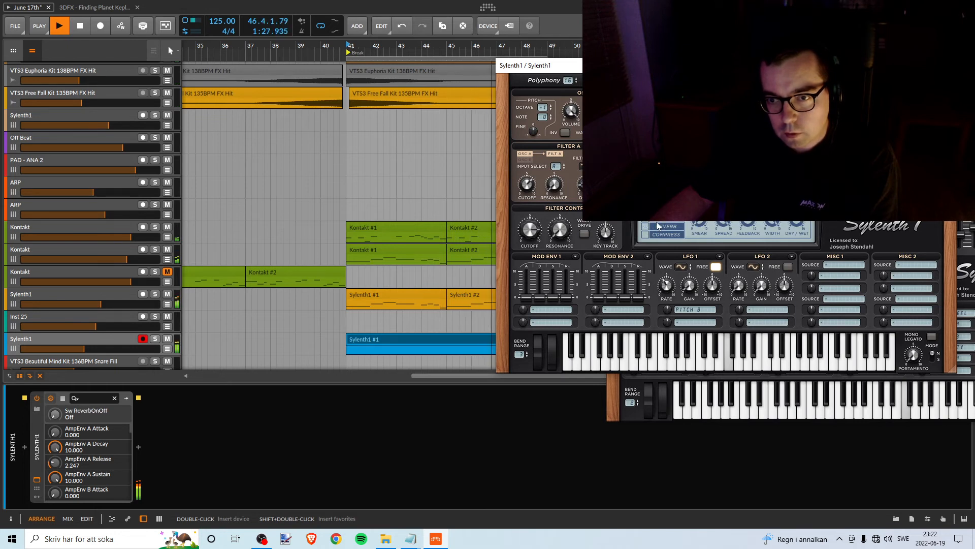
key("space")
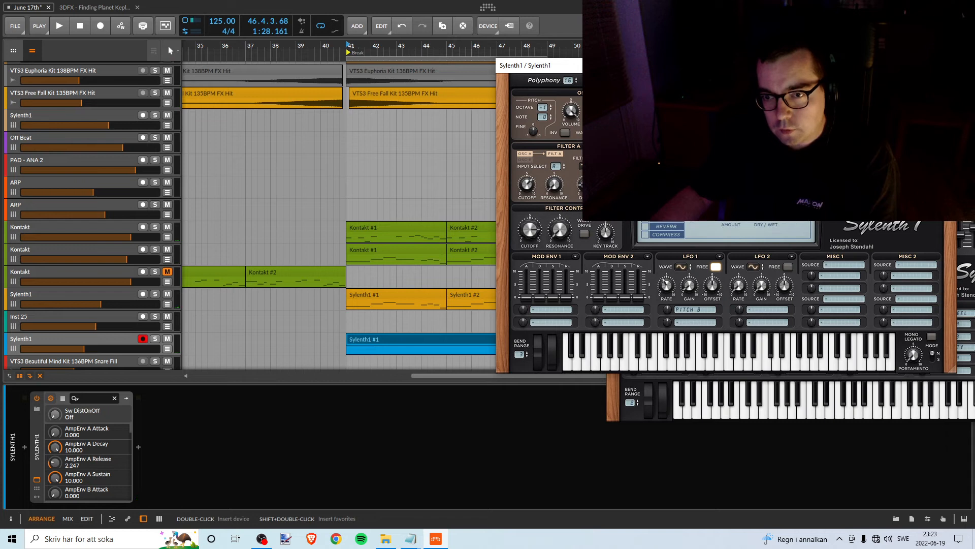
- Try different distortion types, including Clip, on the blue Sylenth1 during playback and set the distortion amount to about 4.97
key("space")
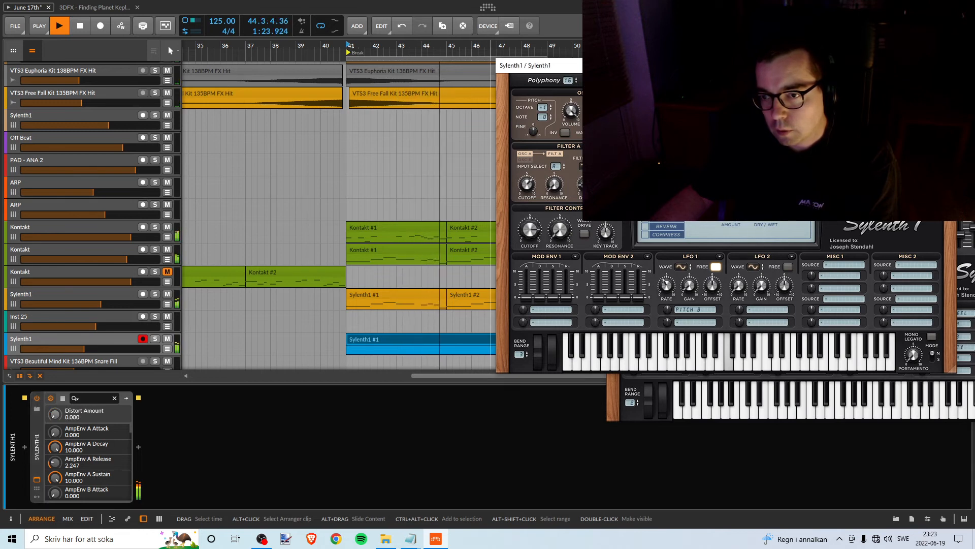
left_click(742, 191)
left_click(757, 213)
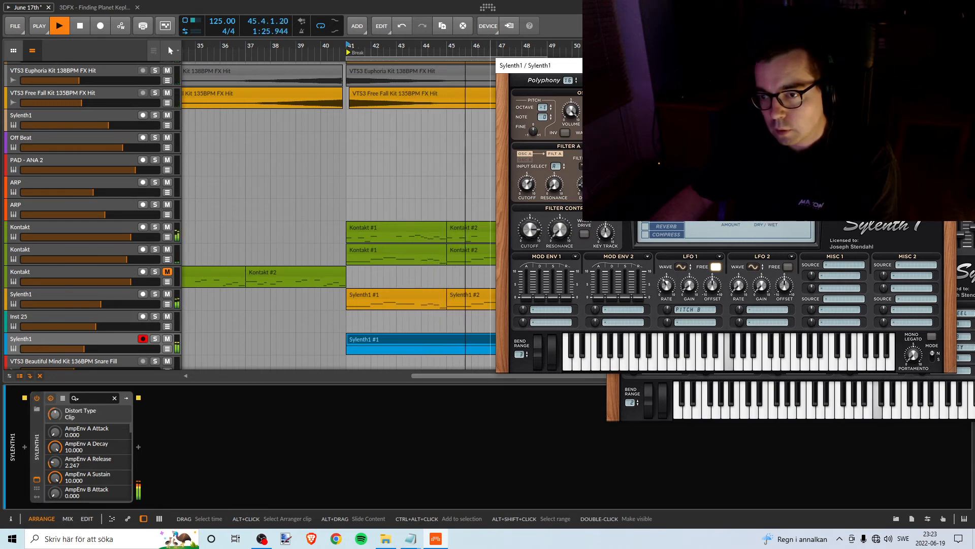
left_click(742, 191)
left_click(757, 206)
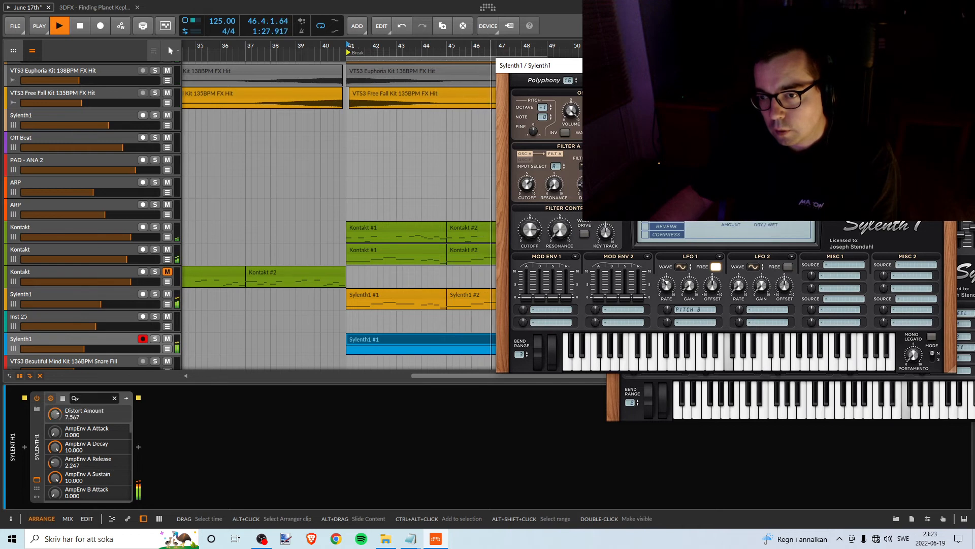
left_click_drag(731, 201, 731, 176)
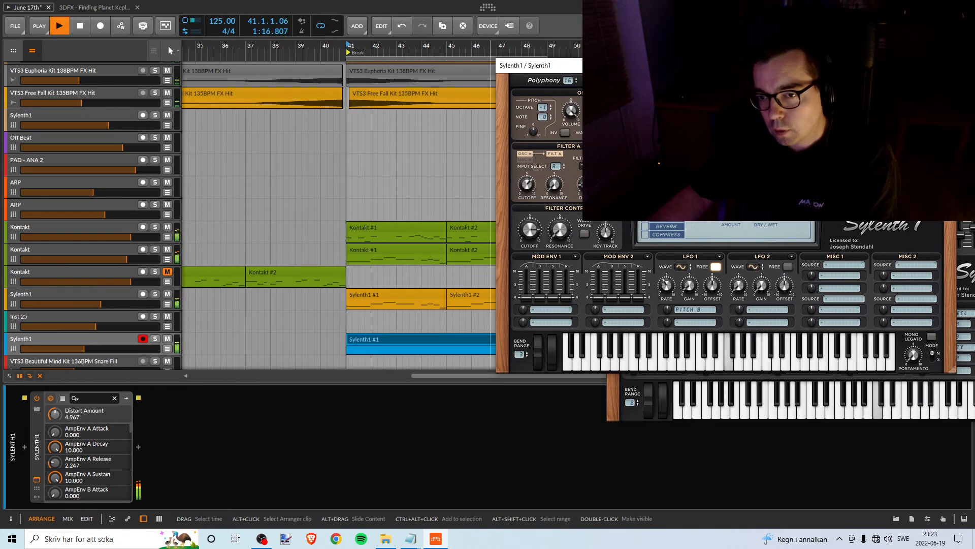
- Solo the blue Sylenth1 track to check it with distortion switched off, then unsolo it and restart the break
key("space")
left_click(155, 339)
key("space")
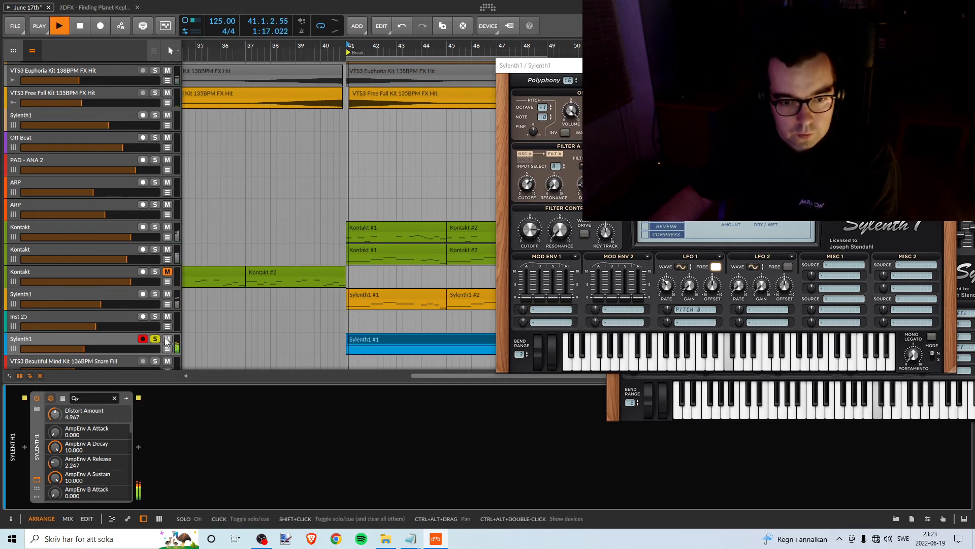
key("space")
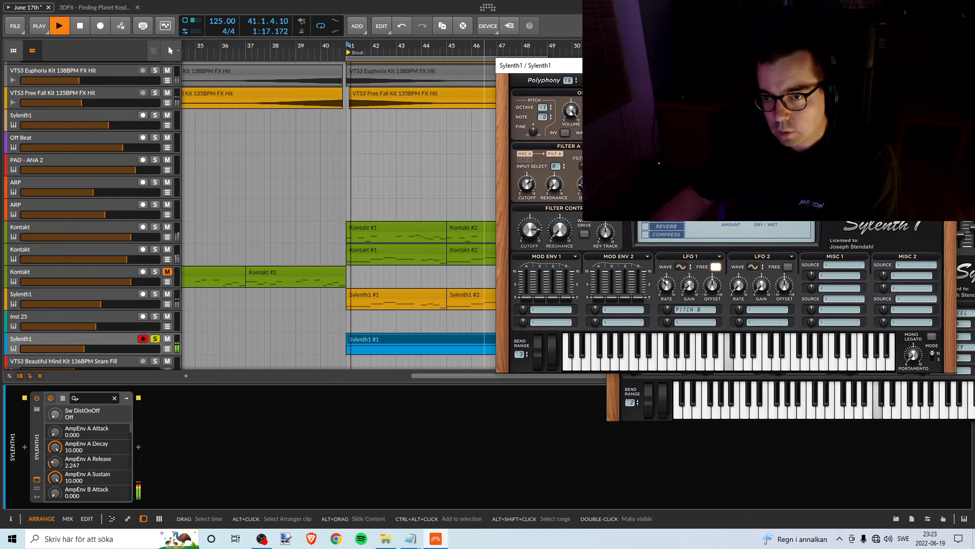
key("space")
left_click(155, 339)
key("space")
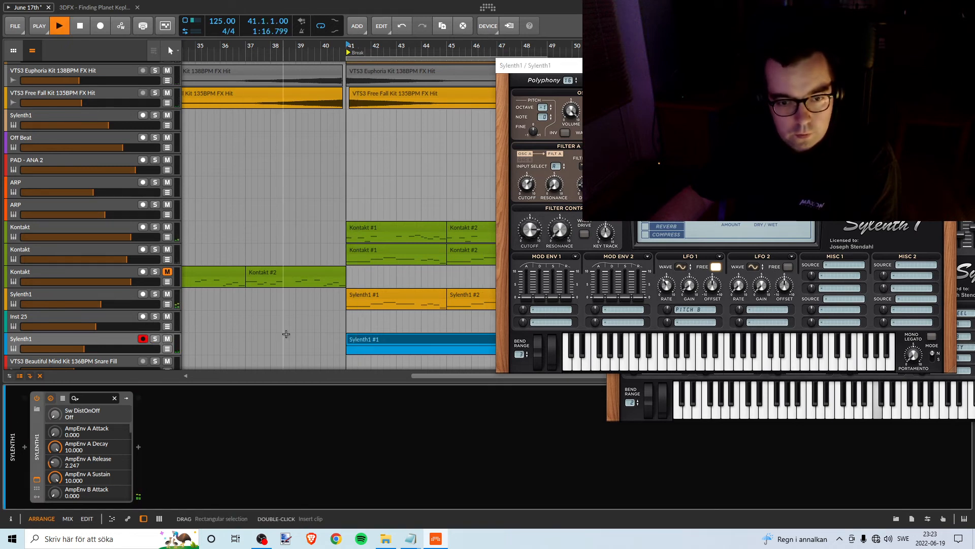
- Solo the orange Sylenth1 briefly for comparison, then lower the blue Sylenth1 track's volume to -15.3 dB
left_click(155, 294)
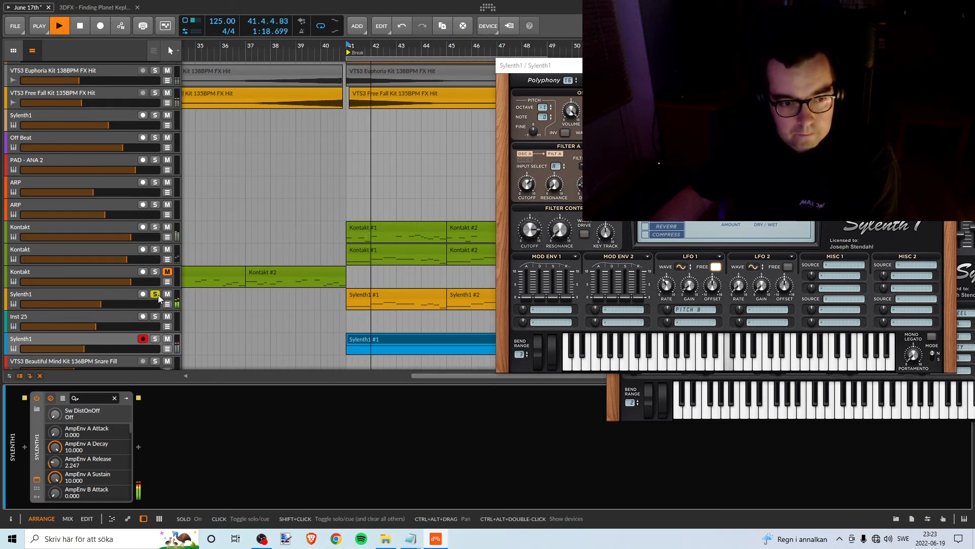
left_click(157, 295)
left_click_drag(105, 349, 103, 350)
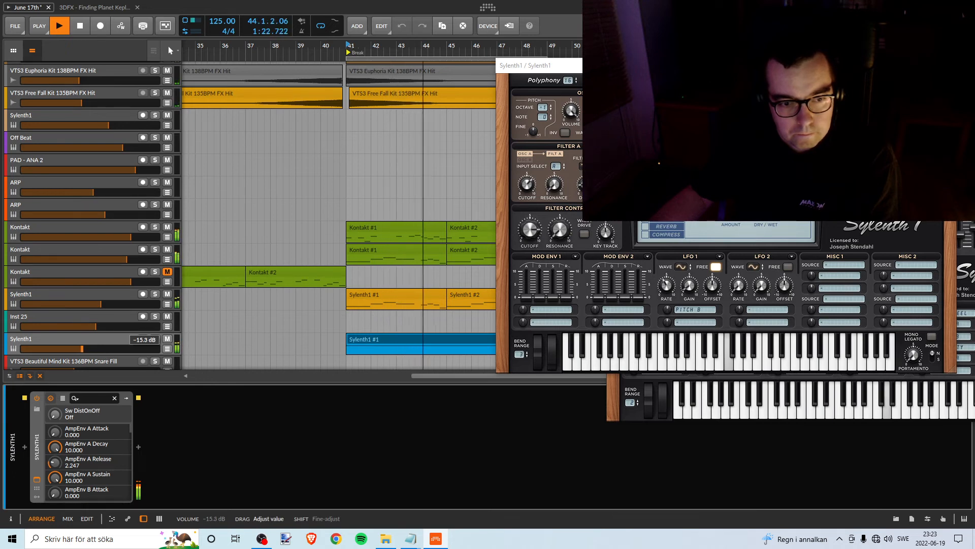
key("space")
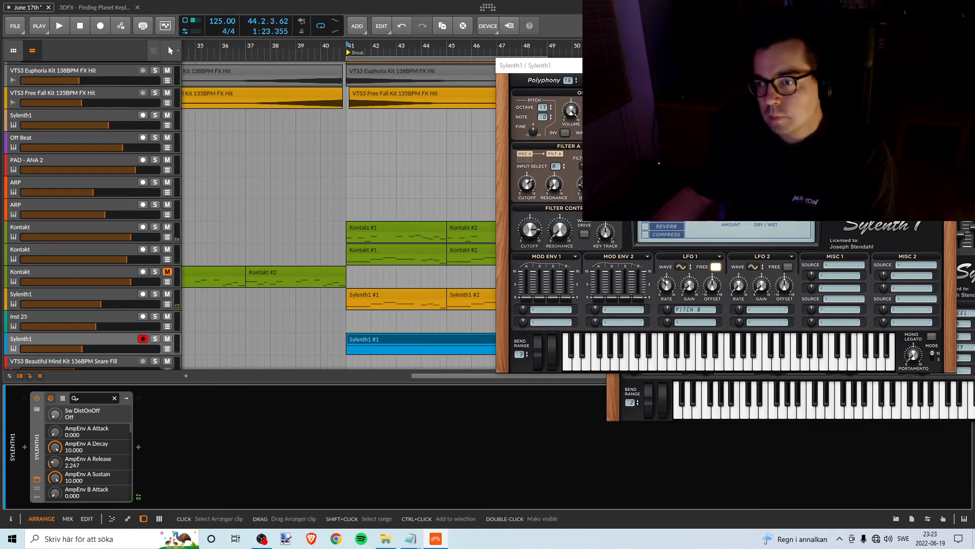
- Close the blue track's Sylenth1 window, mute that track, and replay the break from bar 41
left_click(945, 66)
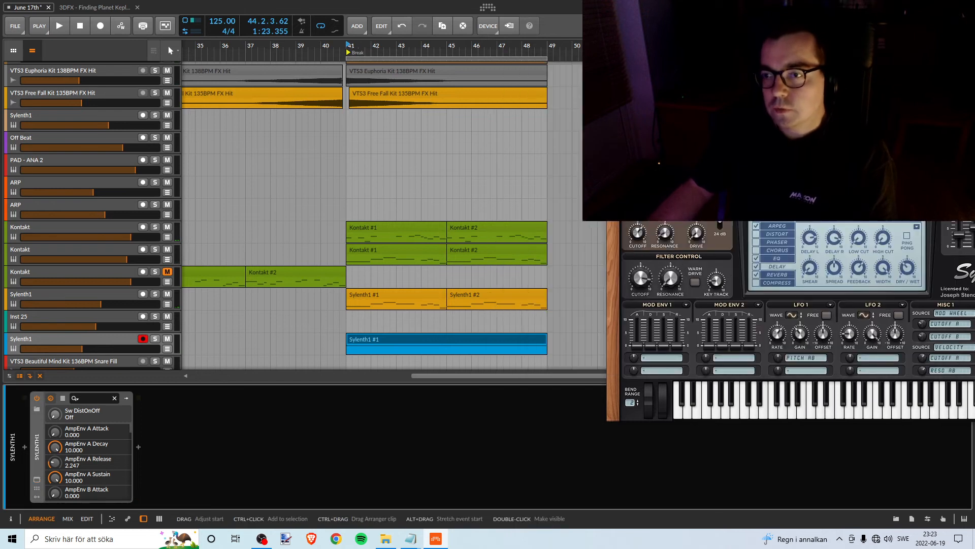
key("m")
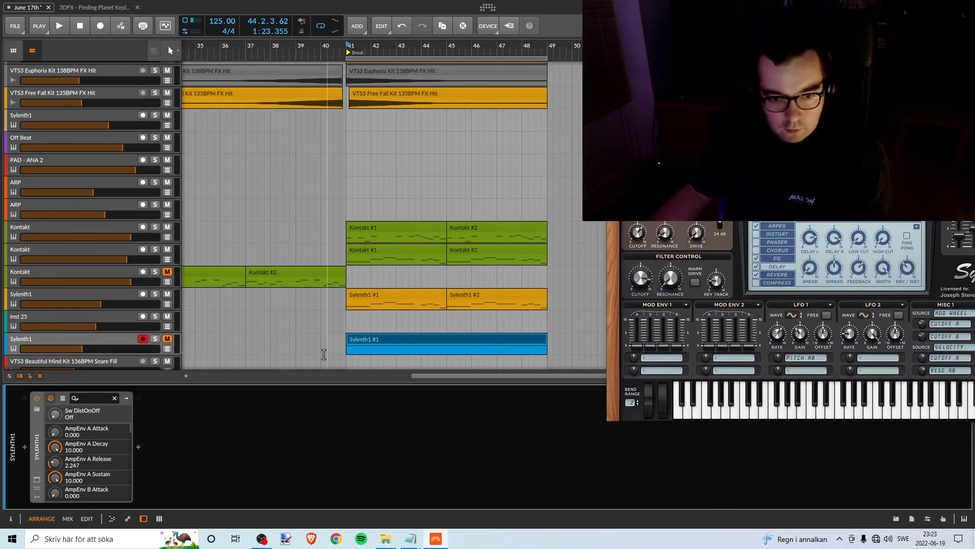
left_click(44, 339)
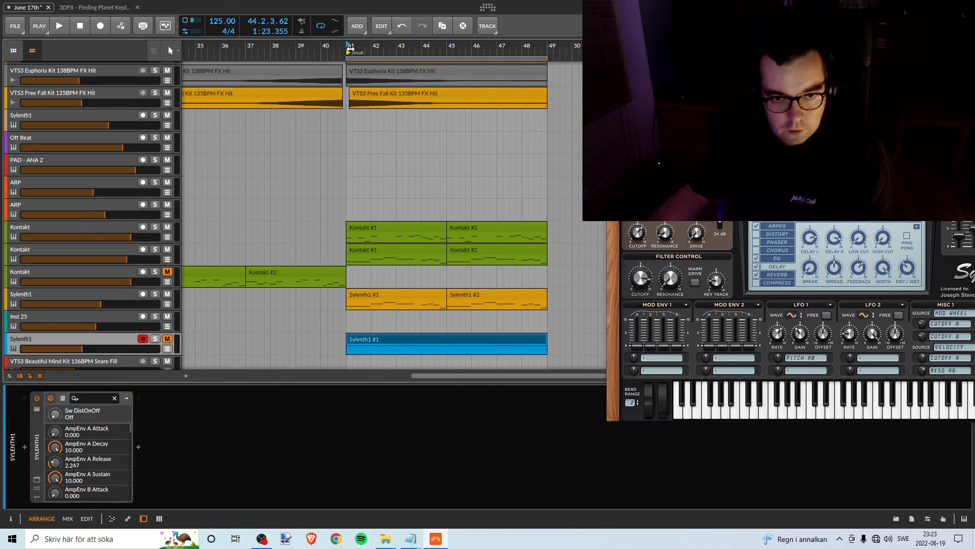
key("space")
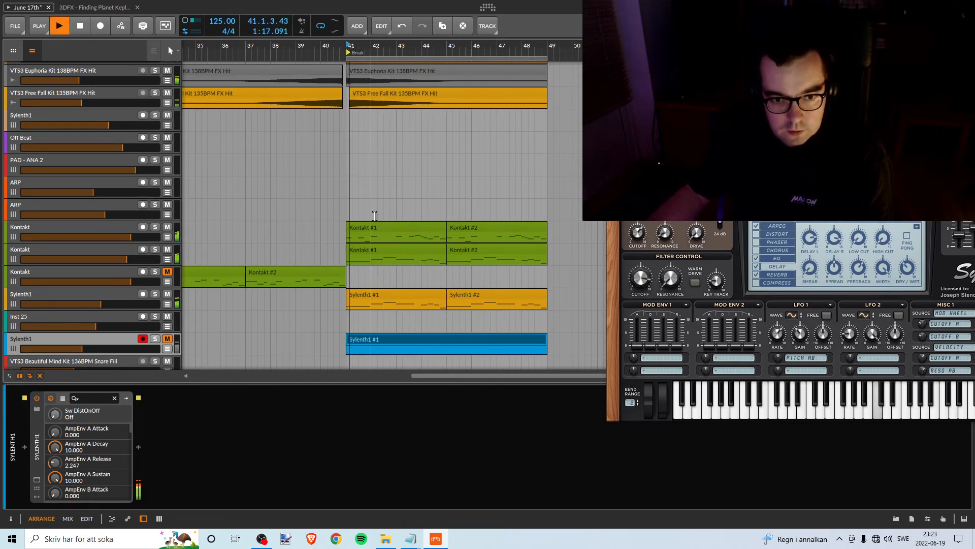
- Solo the orange Sylenth1 track to examine its delay and reverb settings, and unsolo it during playback
left_click(154, 295)
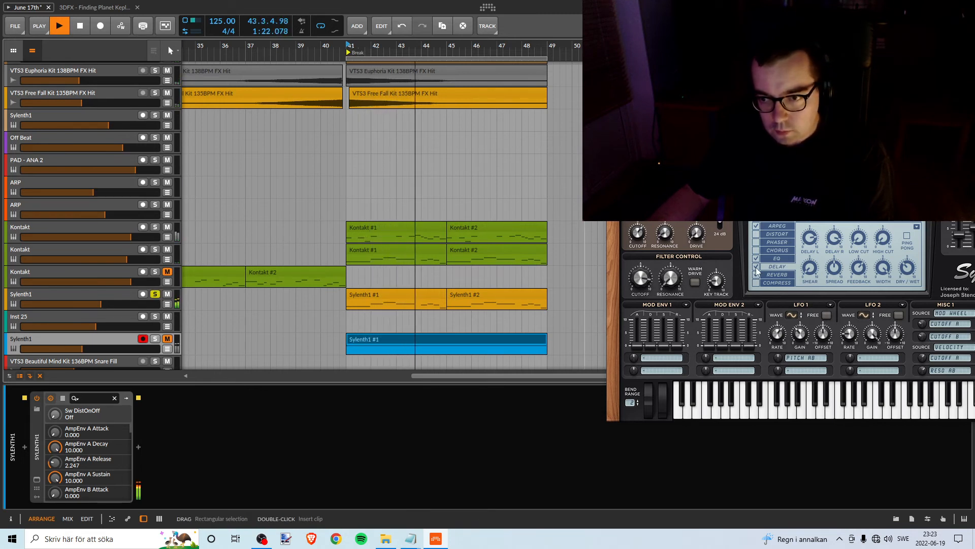
key("space")
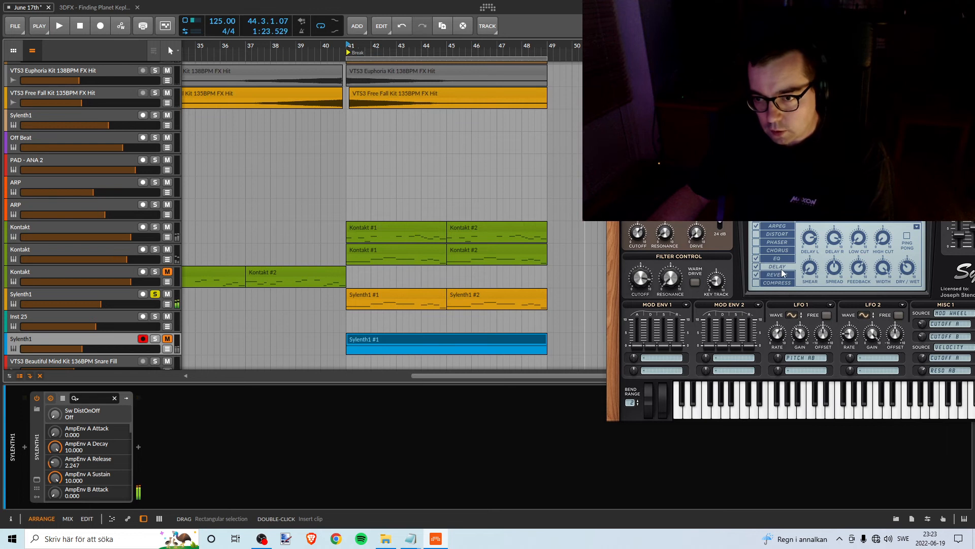
left_click(777, 274)
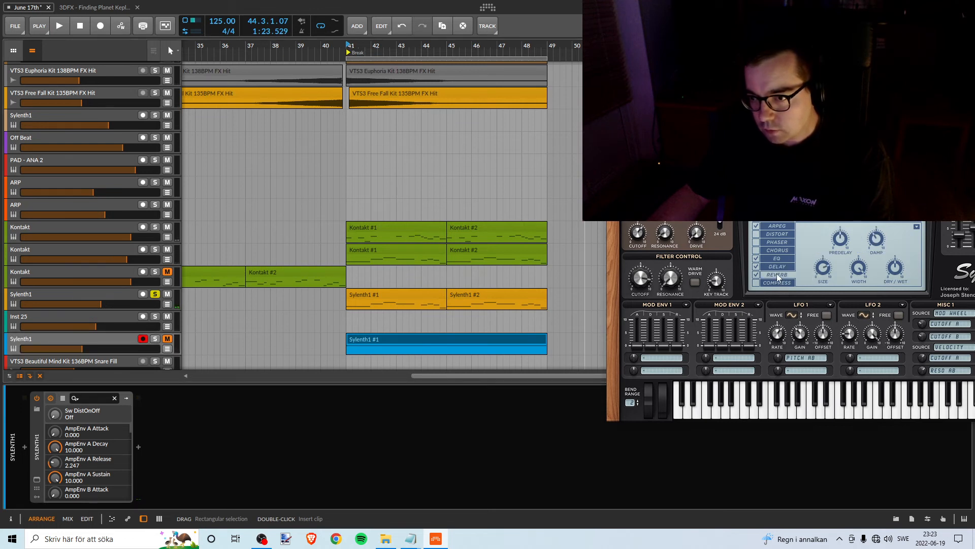
left_click(777, 267)
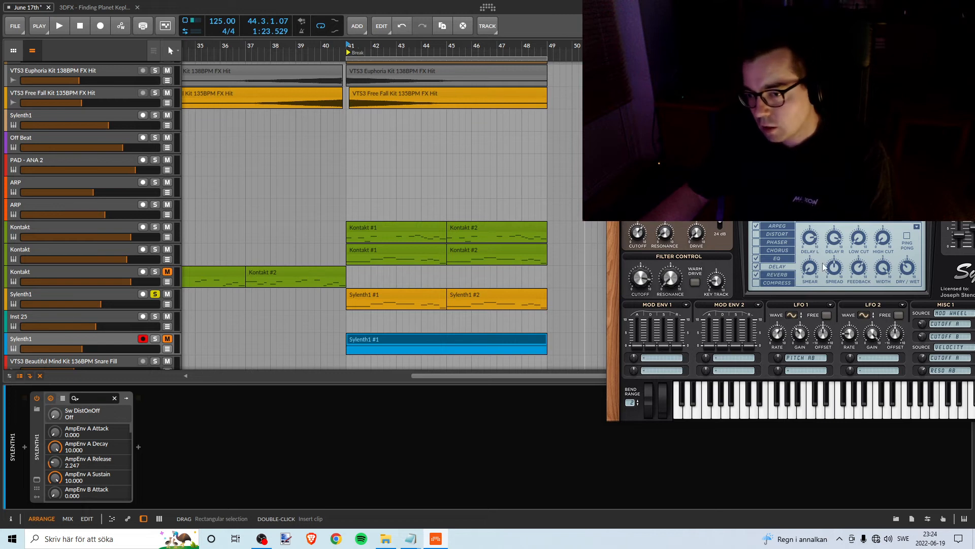
left_click(769, 276)
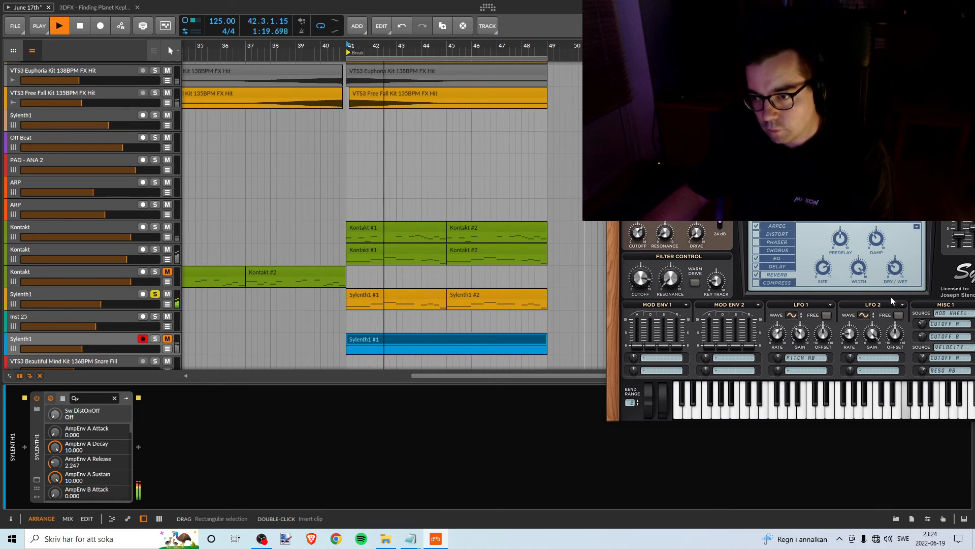
left_click(155, 294)
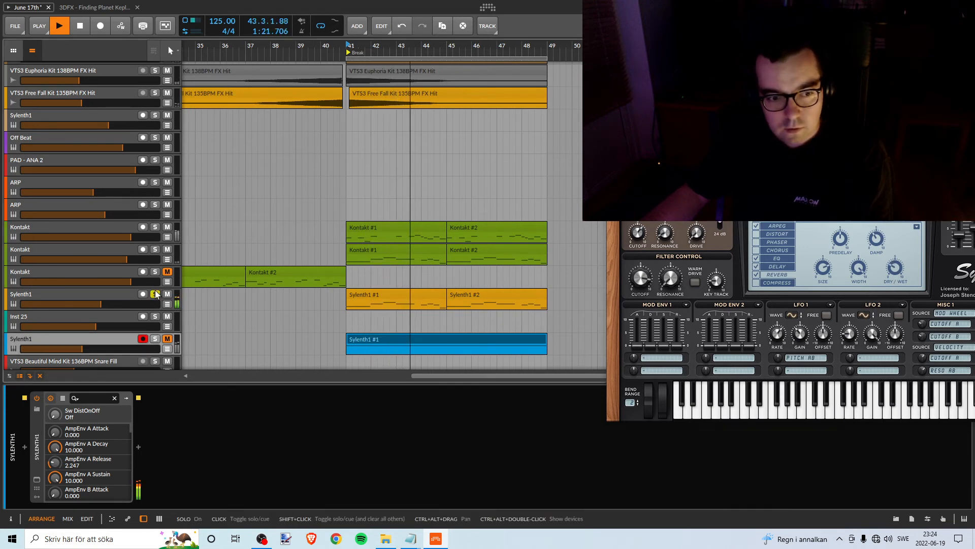
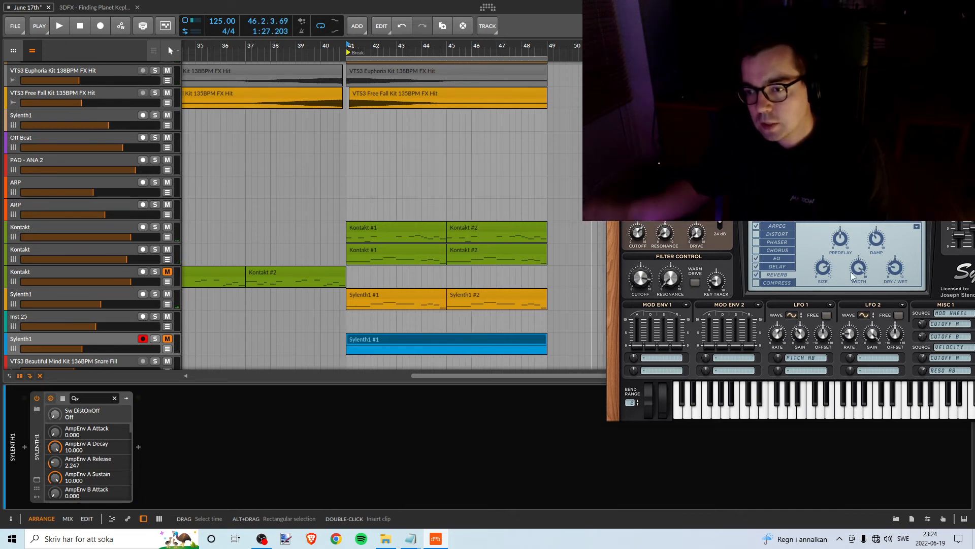
- Replay the break repeatedly in the full mix with the orange Sylenth1's reverb settings in view
key("space")
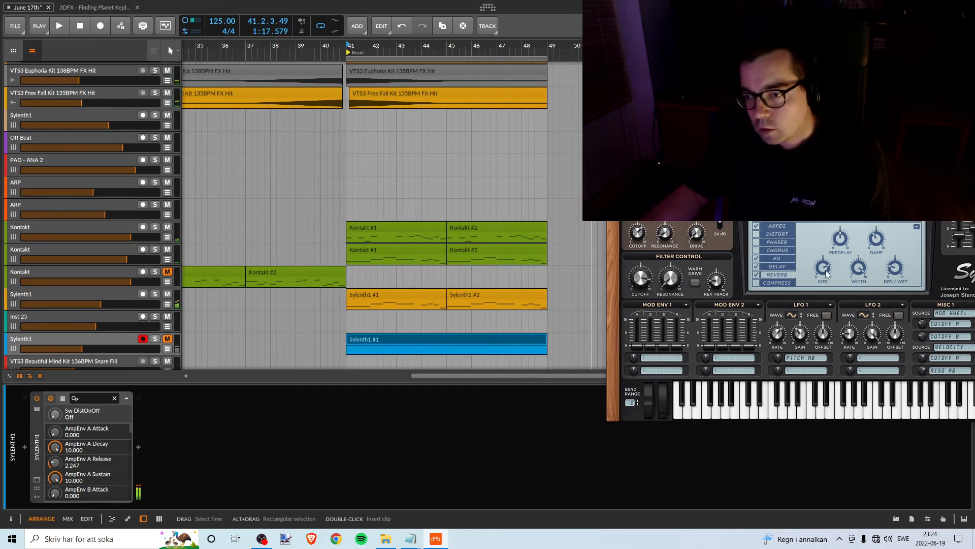
key("space")
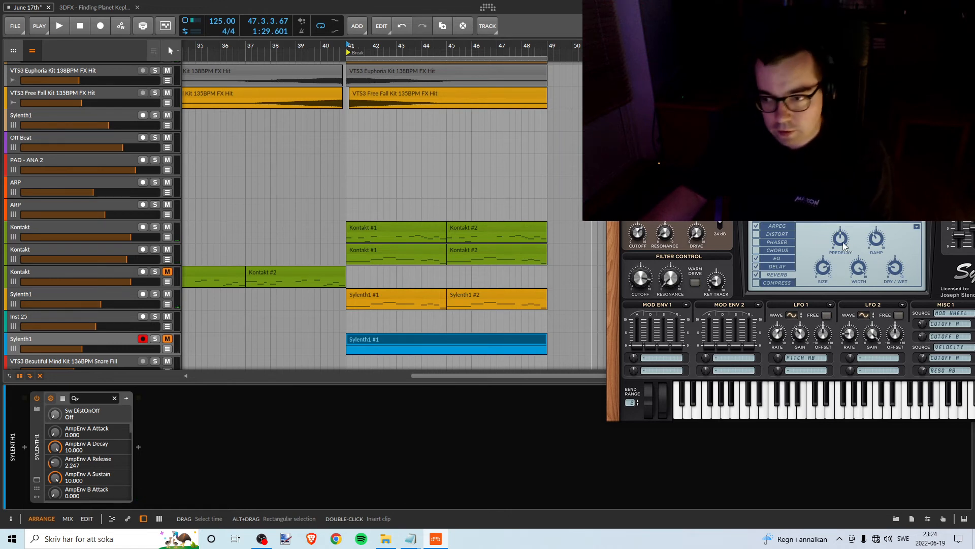
key("space")
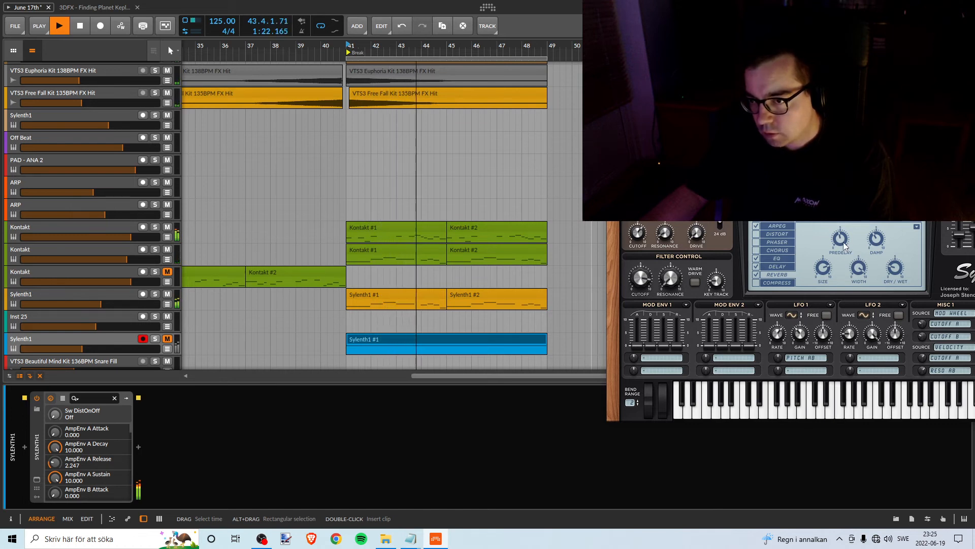
key("space")
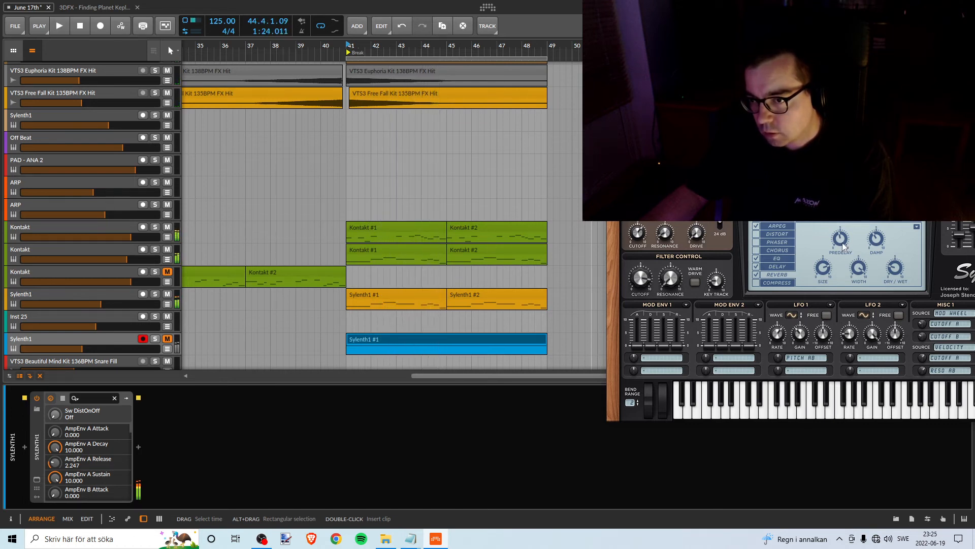
- Try the 2-Pole EQ mode on the orange Sylenth1, return it to 1-Pole, and replay the break
left_click(778, 258)
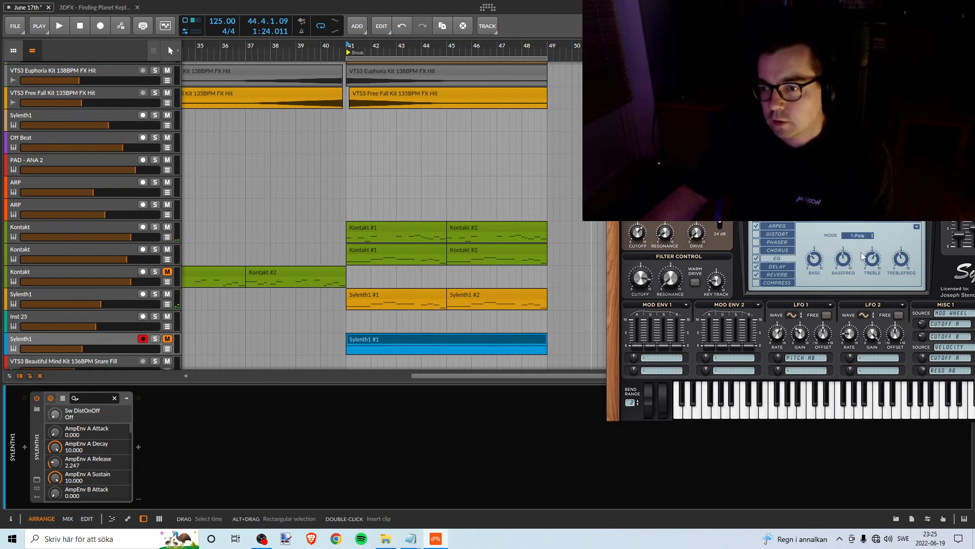
left_click(860, 236)
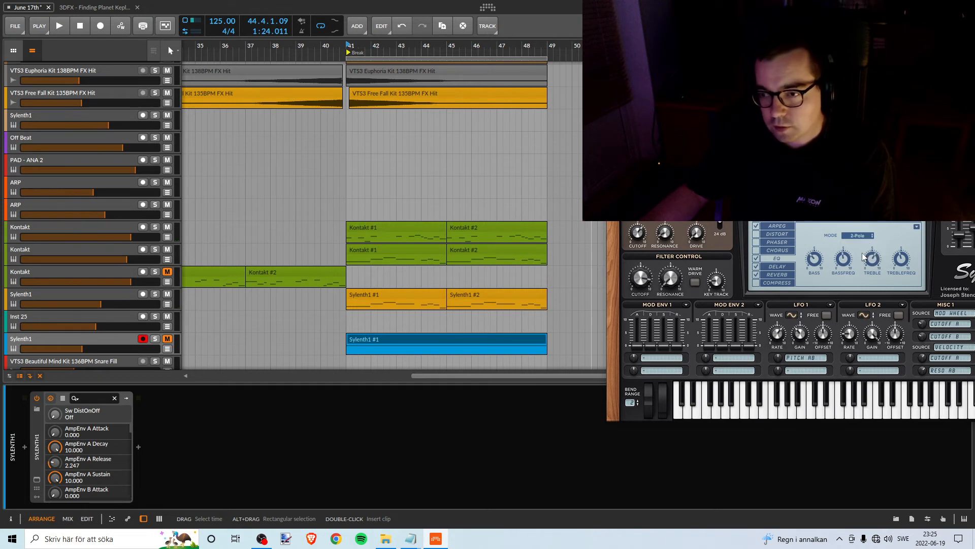
key("space")
left_click(859, 235)
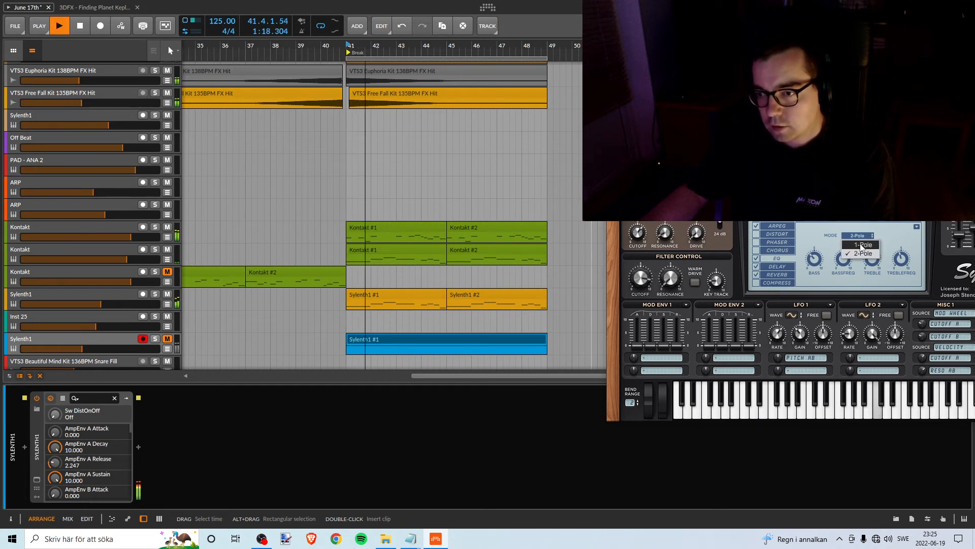
left_click(861, 245)
key("space")
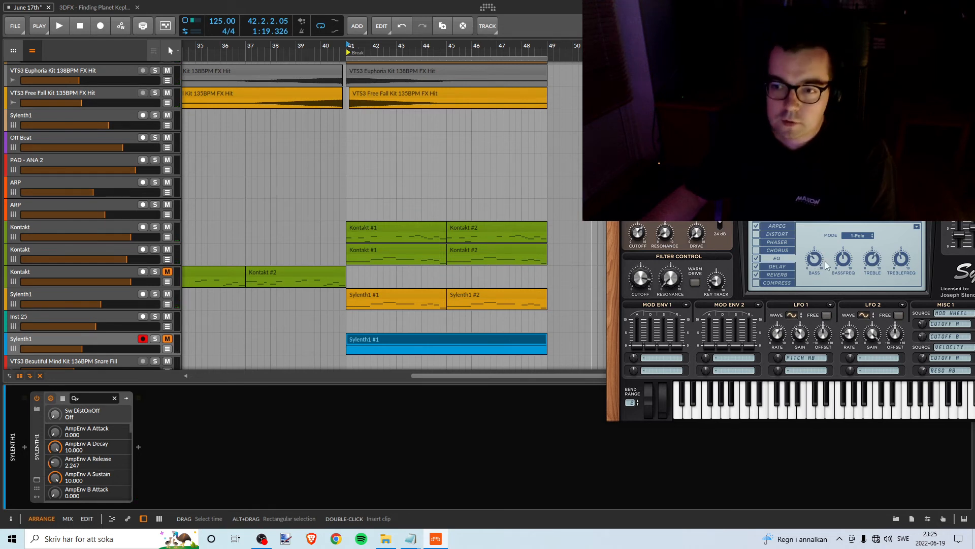
key("space")
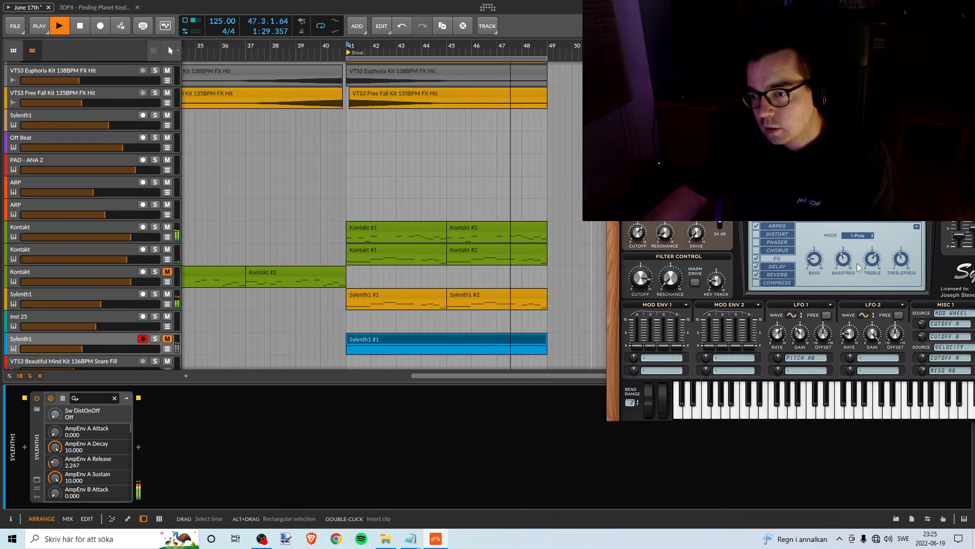
- Replay the break from bar 41 repeatedly with the orange Sylenth1's 1-Pole EQ settings in view
key("space")
key("space")
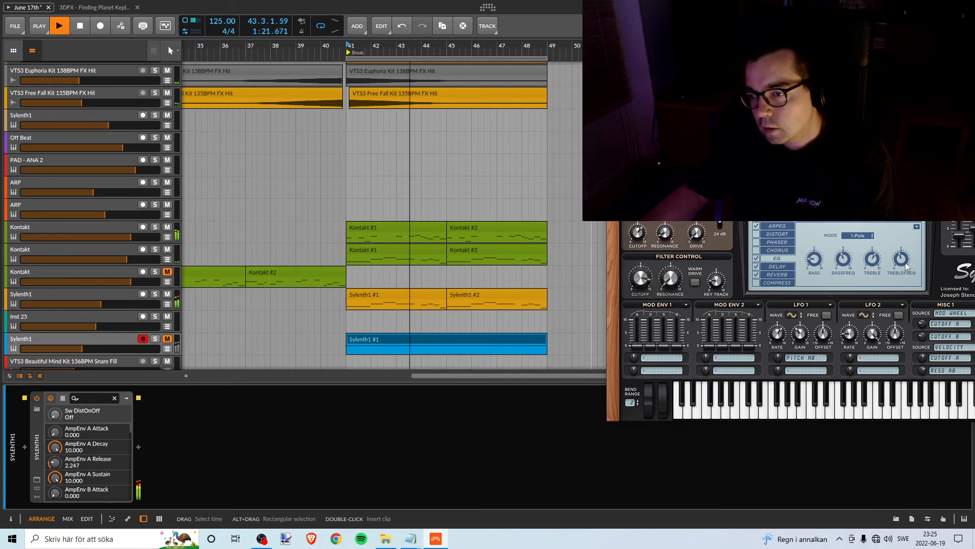
key("space")
key("space")
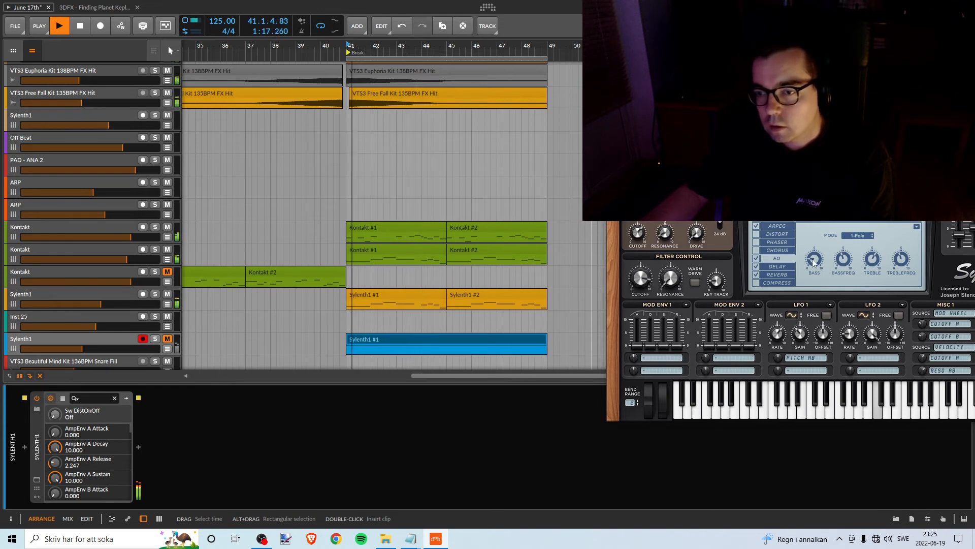
- Show the orange Sylenth1's arpeggiator settings and replay the opening of the break several times
left_click(776, 227)
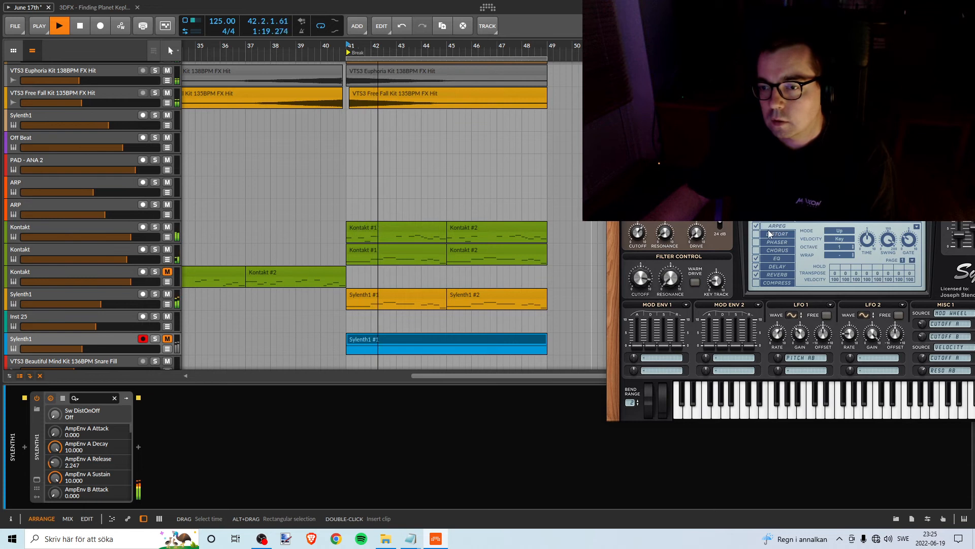
key("space")
key("space")
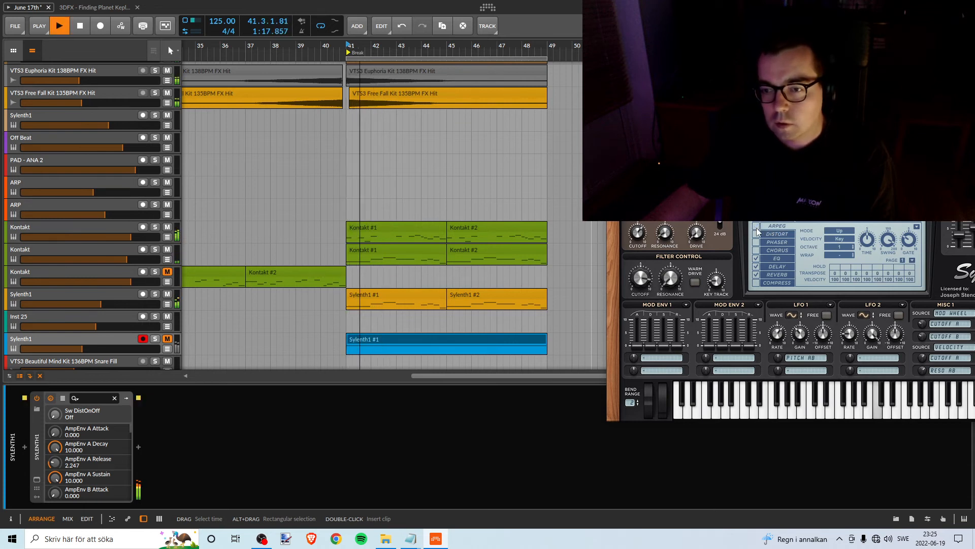
key("space")
key("space")
key("space")
key("space")
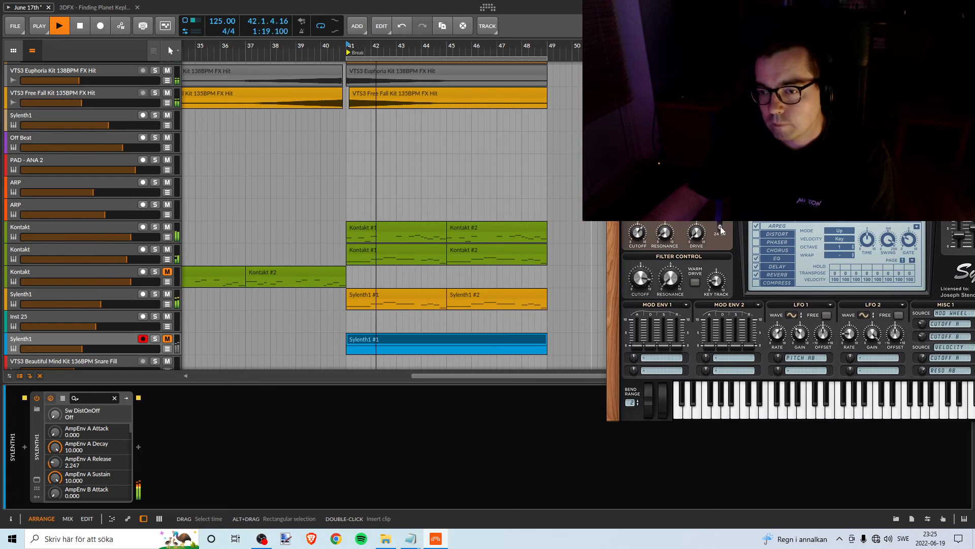
- Reposition the orange Sylenth1 window to expose more controls and turn off oscillator A1's Invert during playback
key("space")
left_click_drag(833, 114, 731, 145)
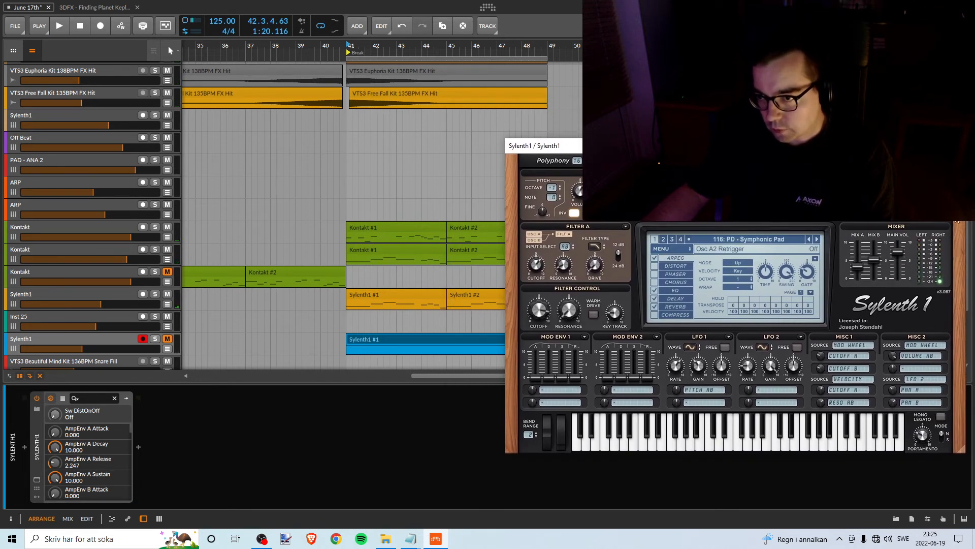
key("space")
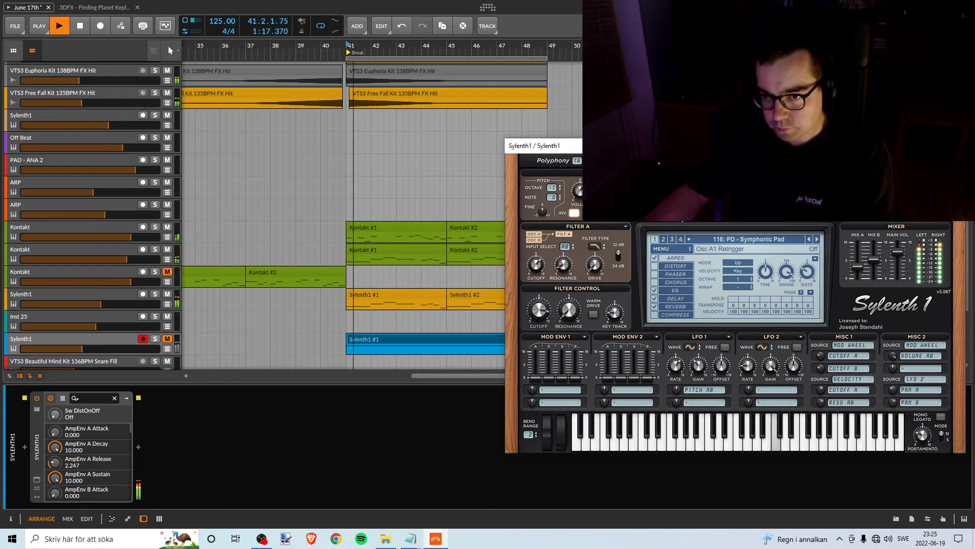
left_click(572, 214)
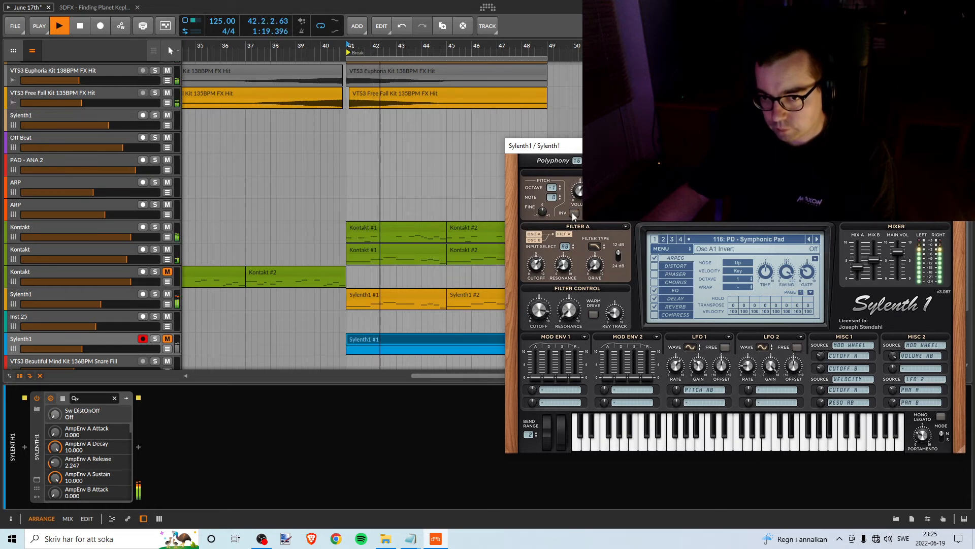
left_click(572, 214)
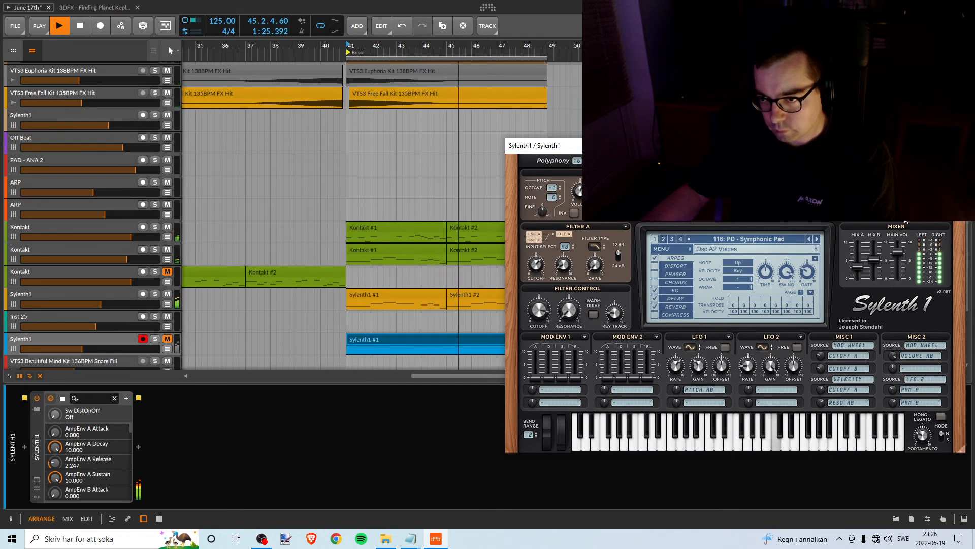
- Set the orange Sylenth1's oscillator A2 voices to 5 and replay the break from bar 41
key("space")
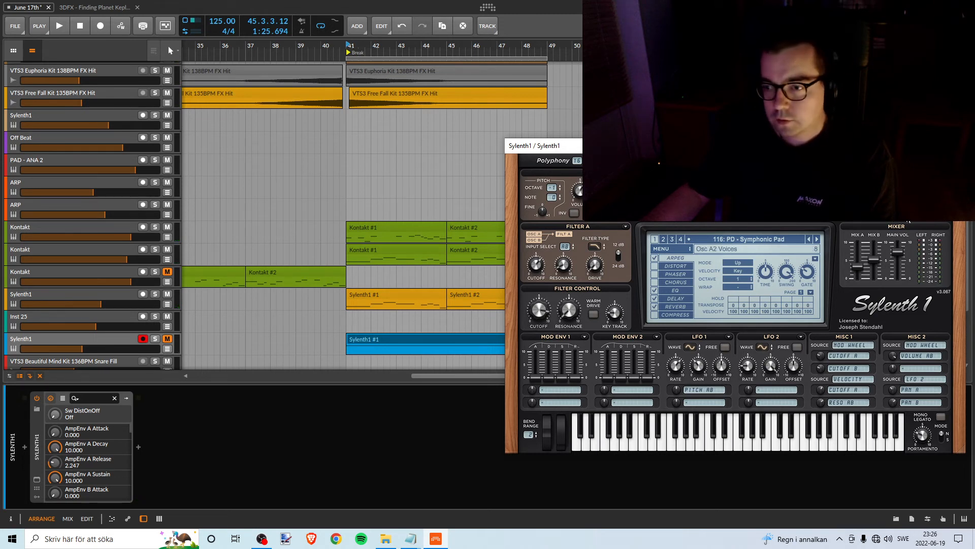
key("space")
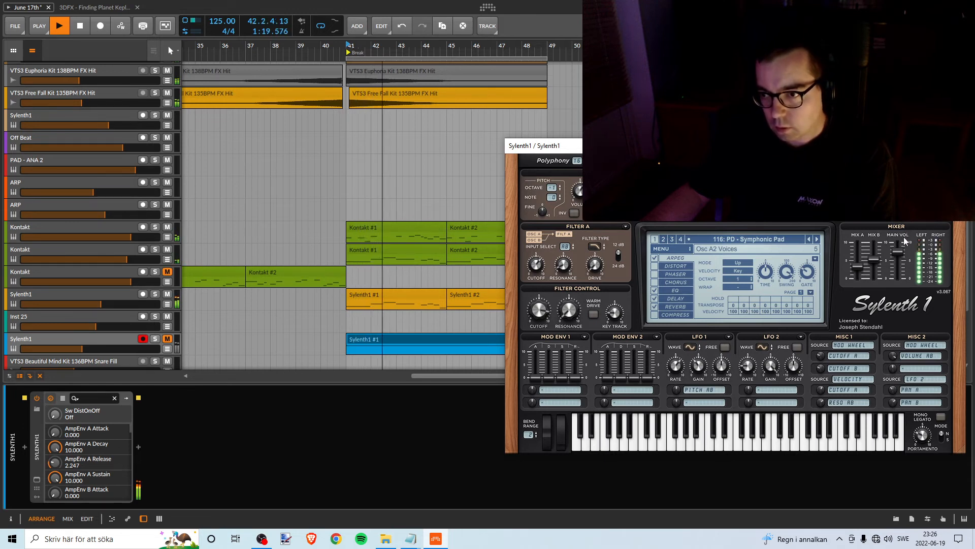
mouse_move(903, 247)
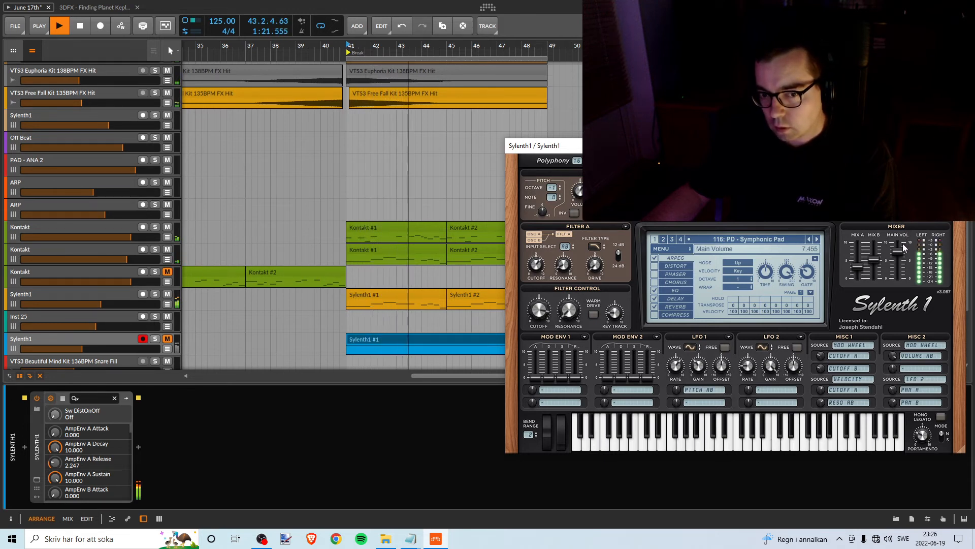
key("space")
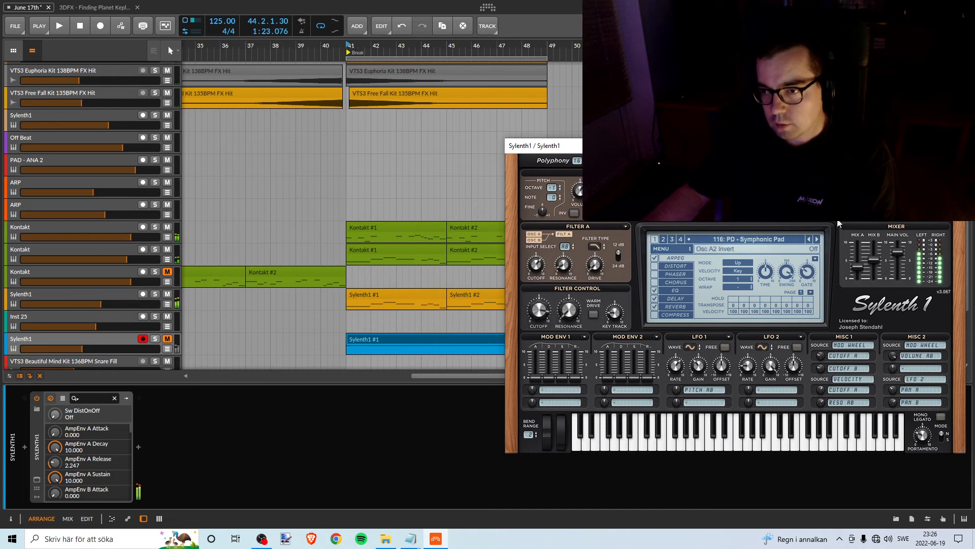
- Replay the break several times while checking the voices and pan settings of oscillators A1 and A2
key("space")
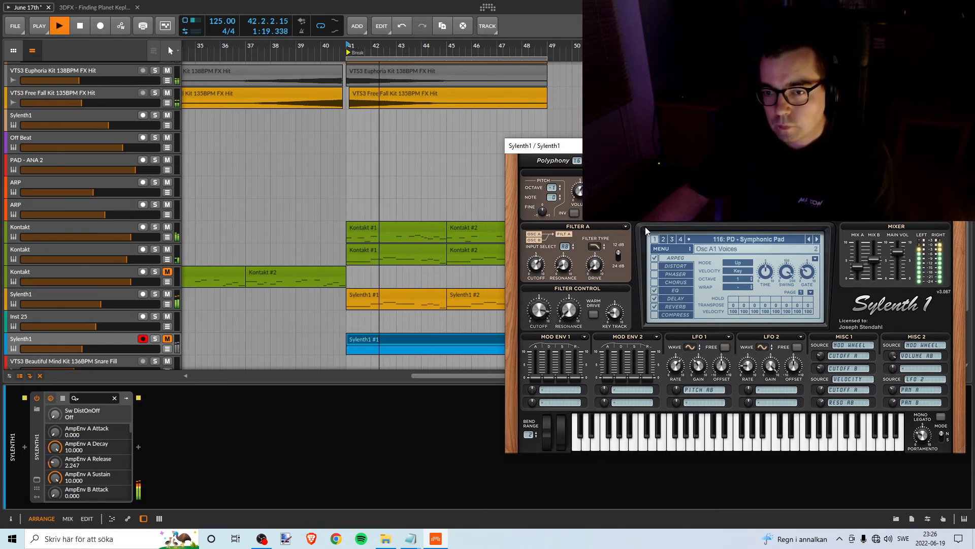
key("space")
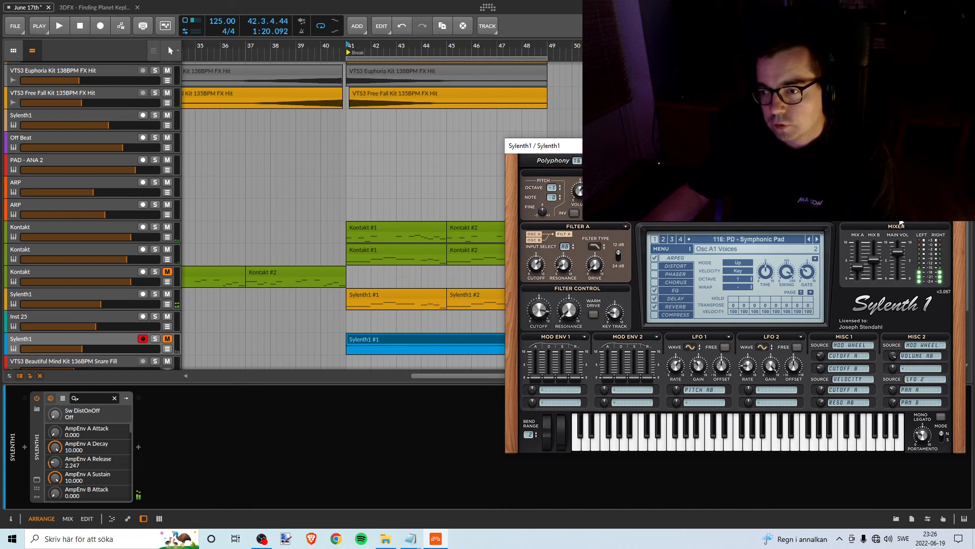
key("space")
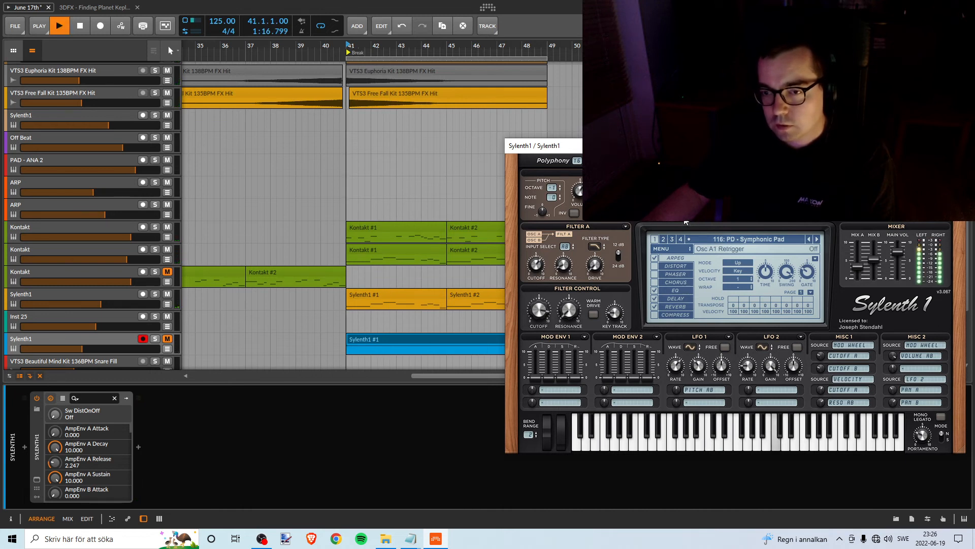
key("space")
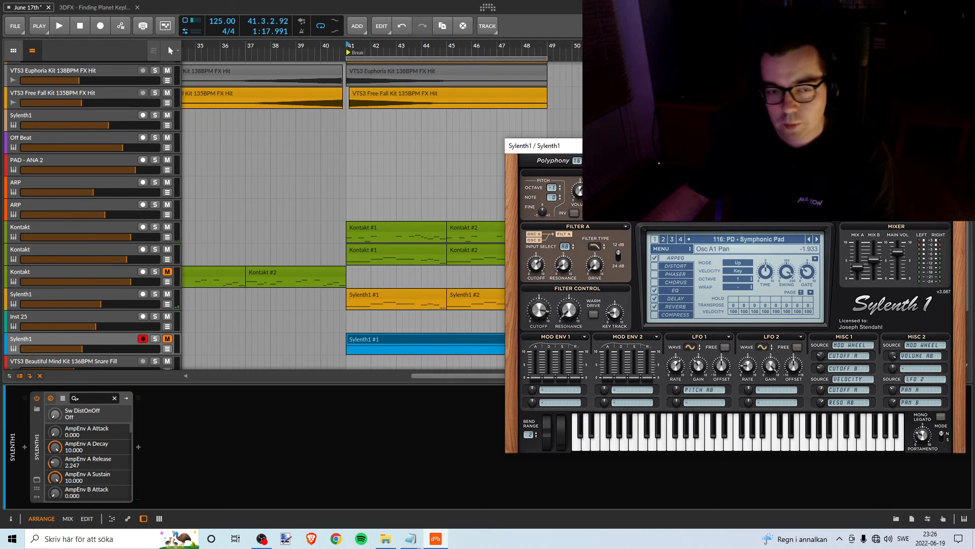
key("space")
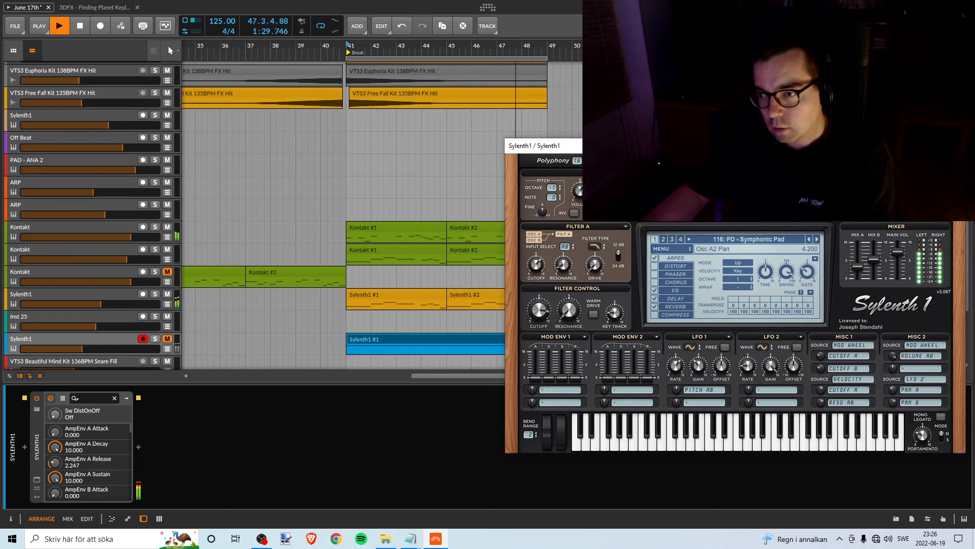
key("space")
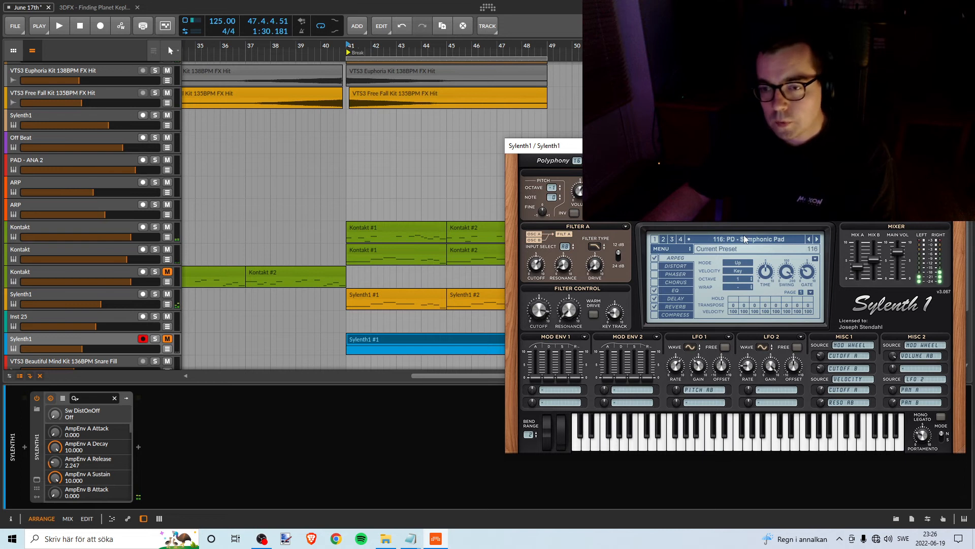
- Set the orange Sylenth1's amp envelope A sustain to about 8.9 and release to about 5.87, replaying the break
key("space")
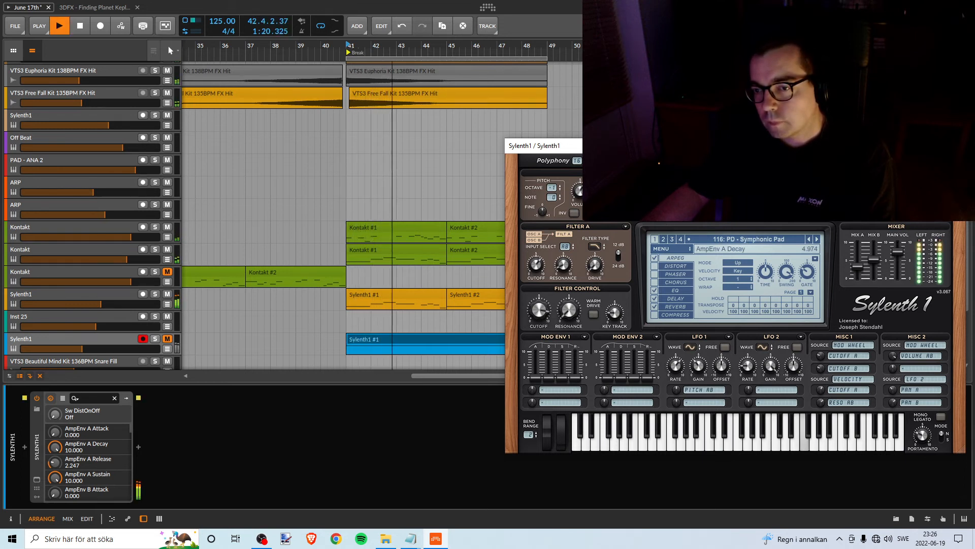
key("space")
key("space")
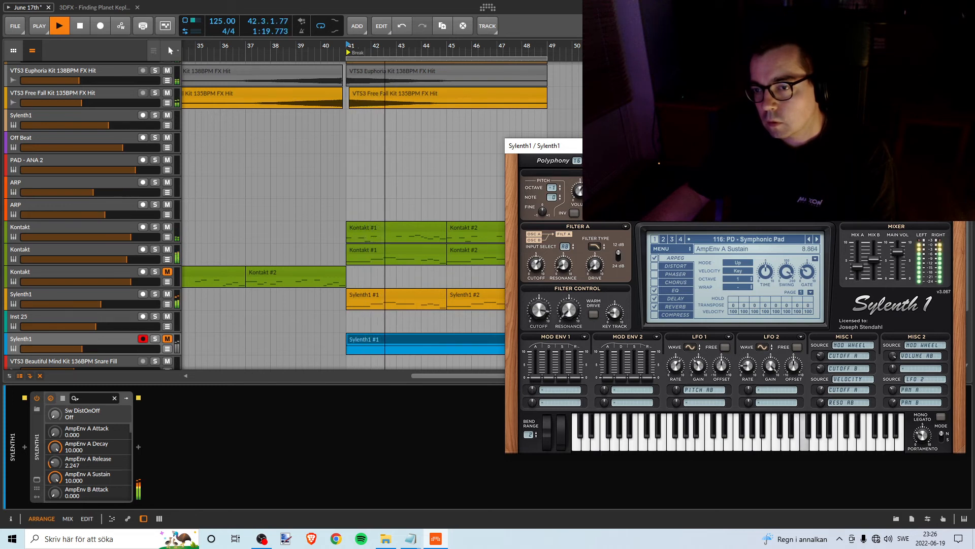
key("space")
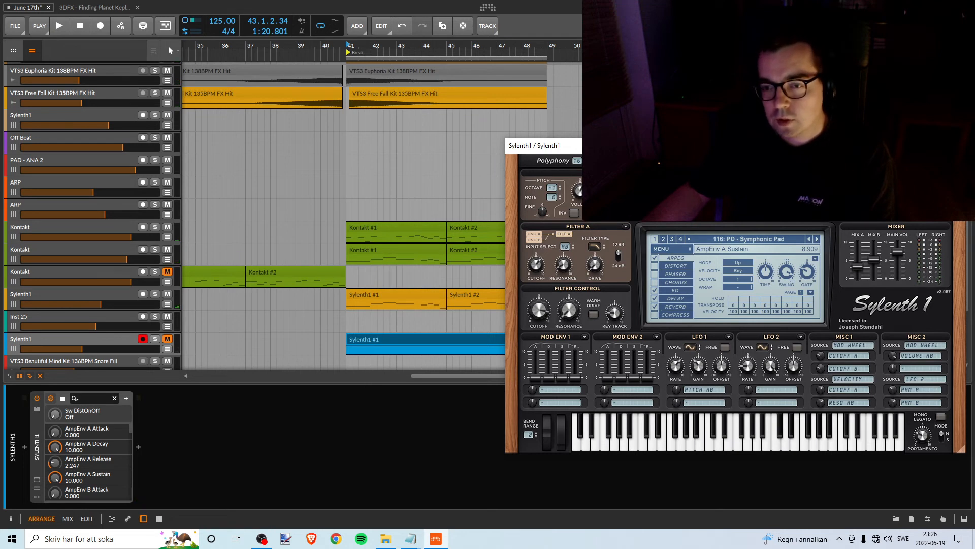
key("space")
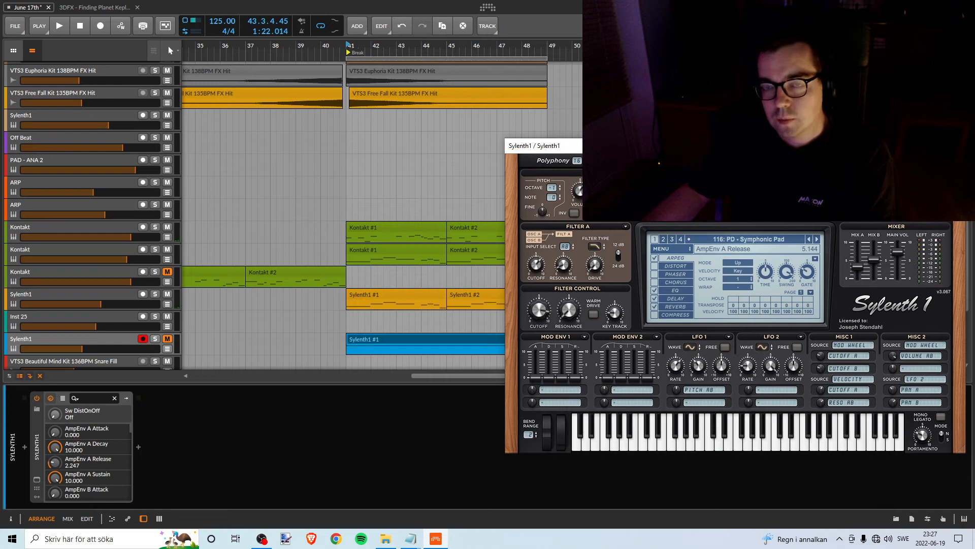
key("space")
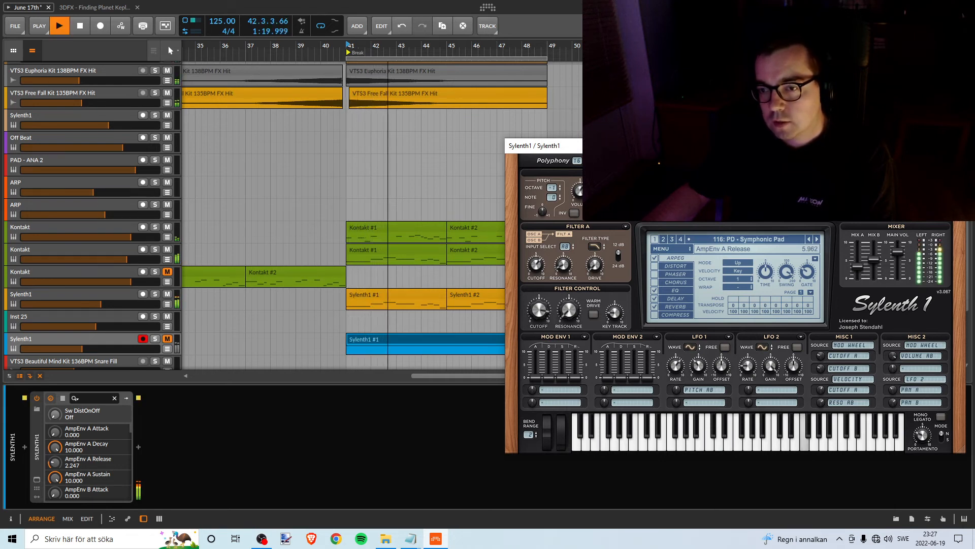
key("space")
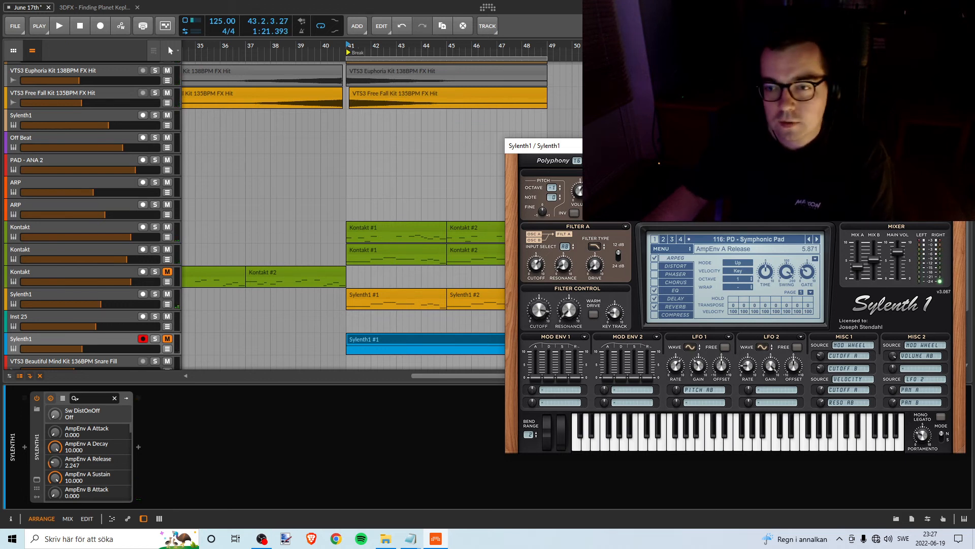
- Examine the orange Sylenth1's reverb, delay, EQ and arpeggiator settings, and replay the break from bar 41
left_click(678, 306)
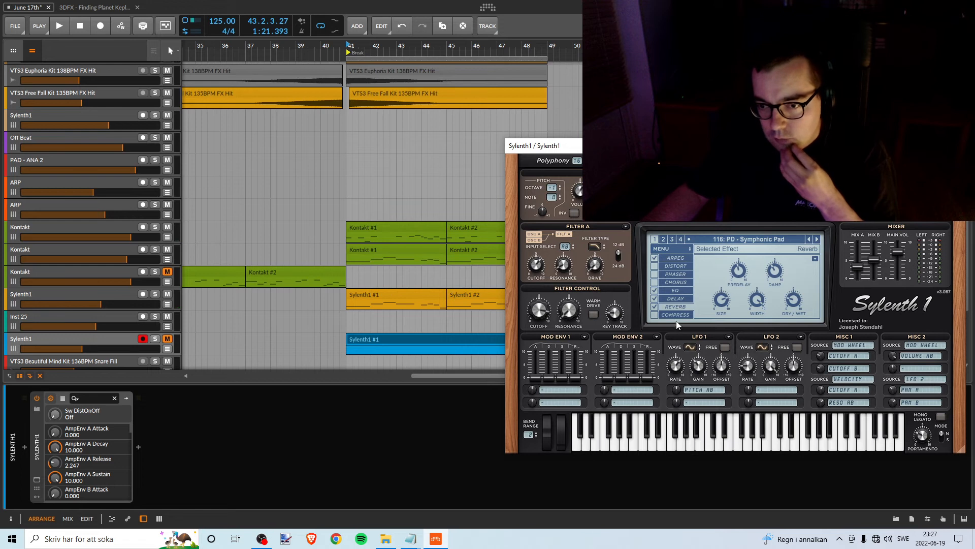
left_click(676, 300)
left_click(681, 294)
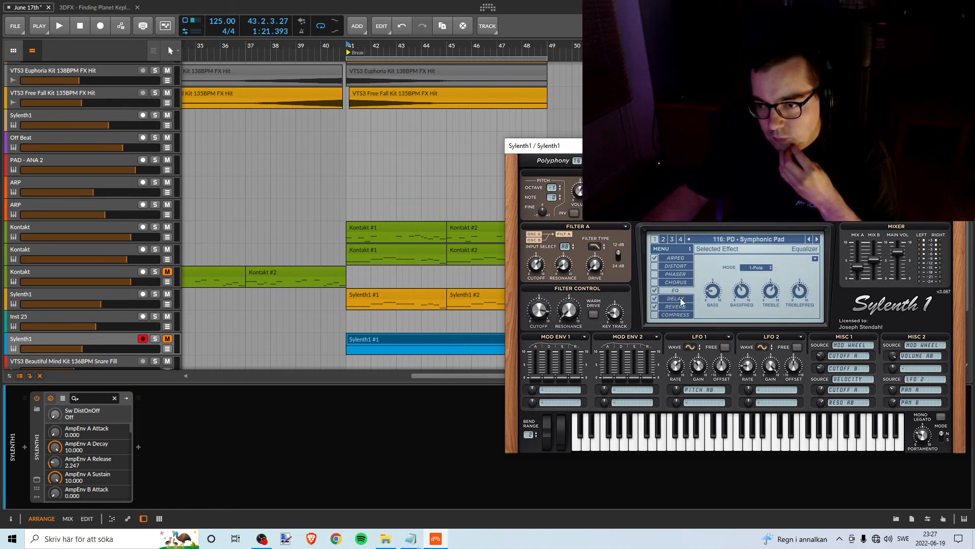
left_click(678, 262)
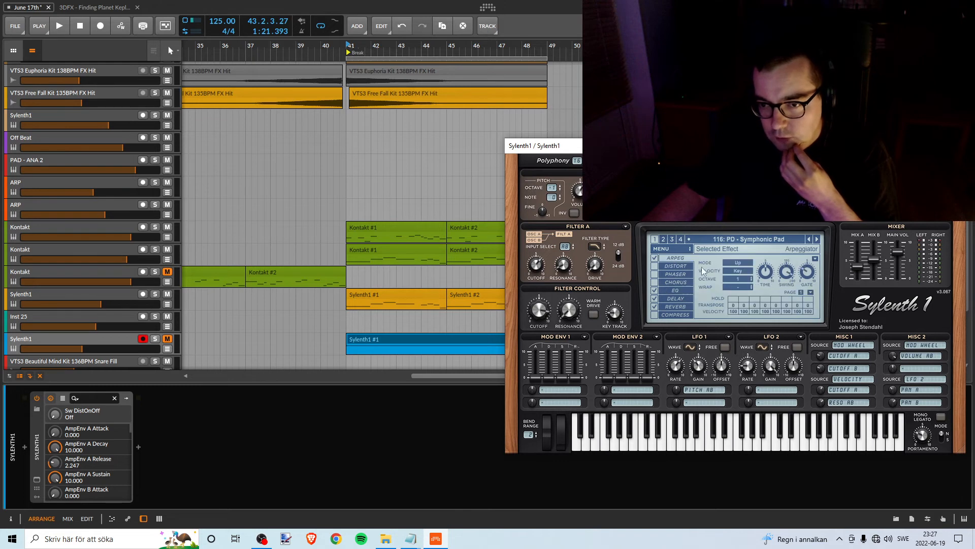
left_click(351, 48)
key("space")
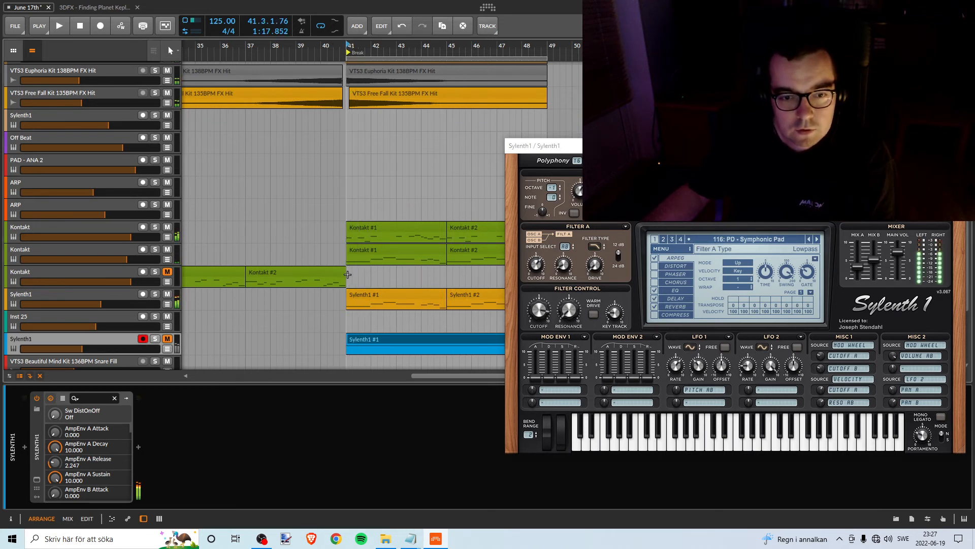
- Turn off the orange Sylenth1's reverb and delay effects and replay the start of the break
left_click(667, 299)
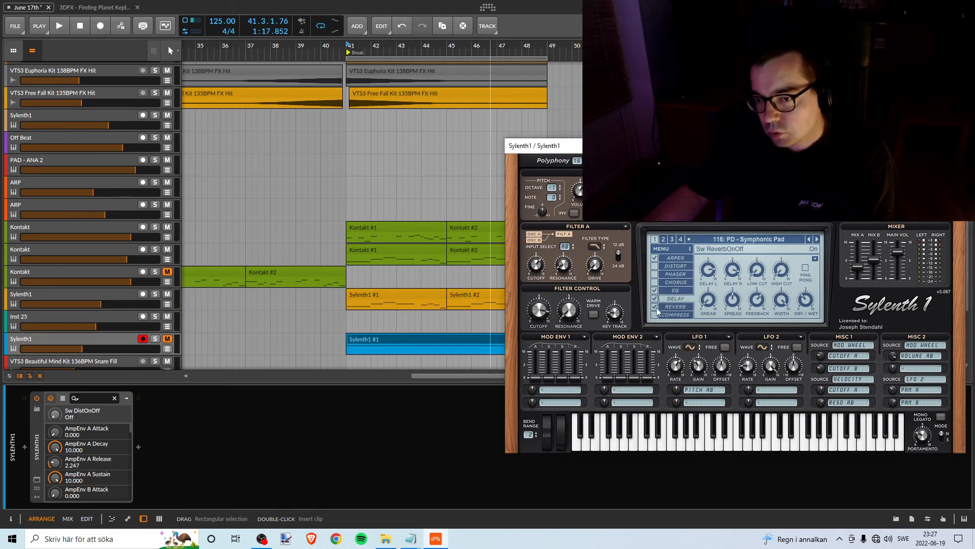
left_click(669, 307)
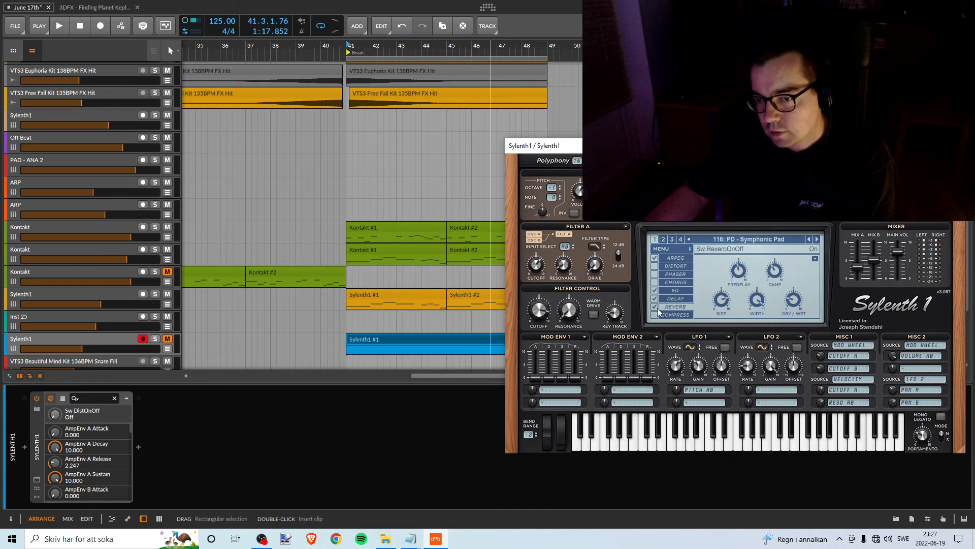
left_click(656, 307)
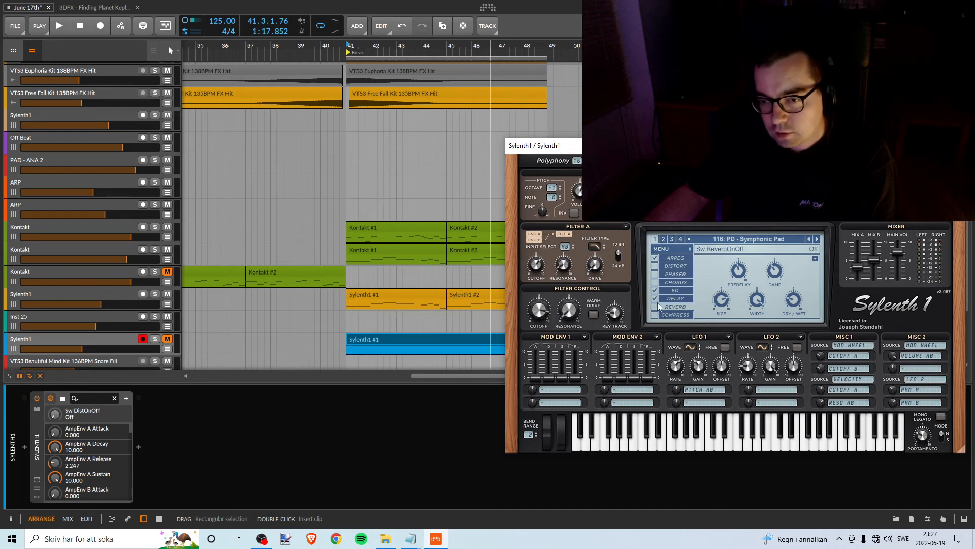
key("space")
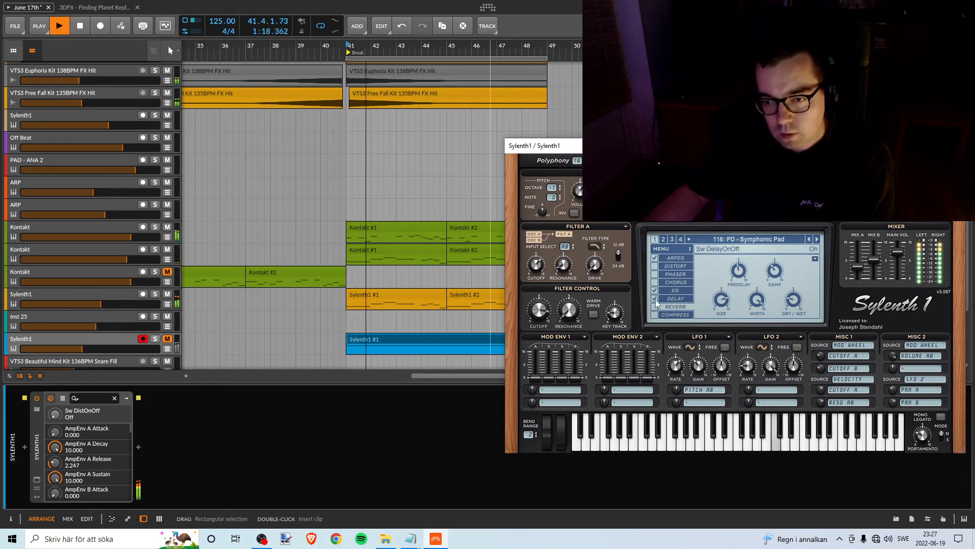
key("space")
key("space")
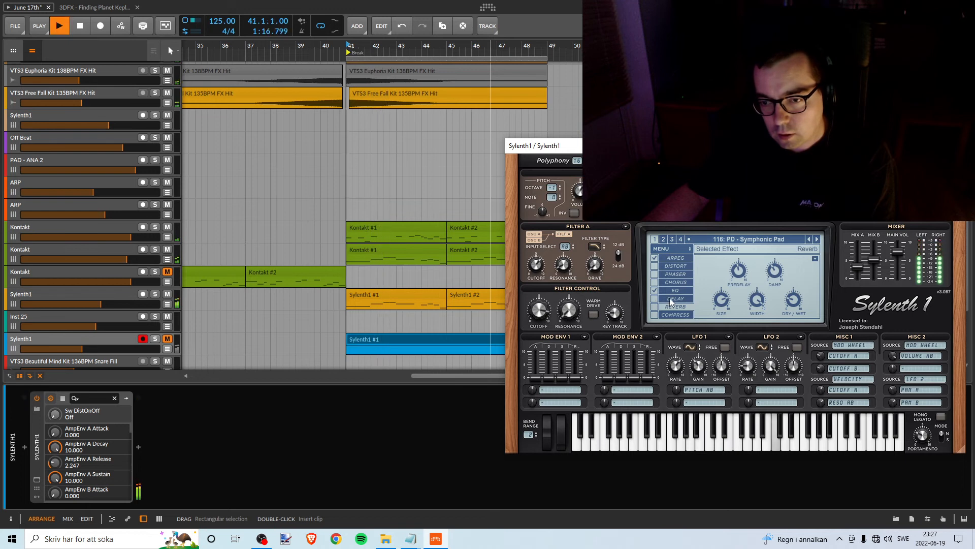
key("space")
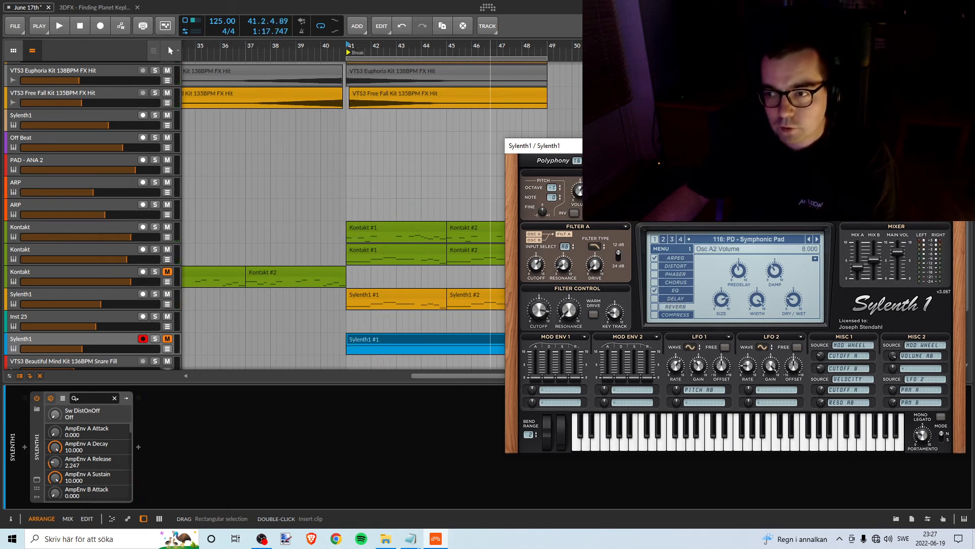
- Solo the orange Sylenth1 track and check the curve of its SplitEQ
left_click(954, 145)
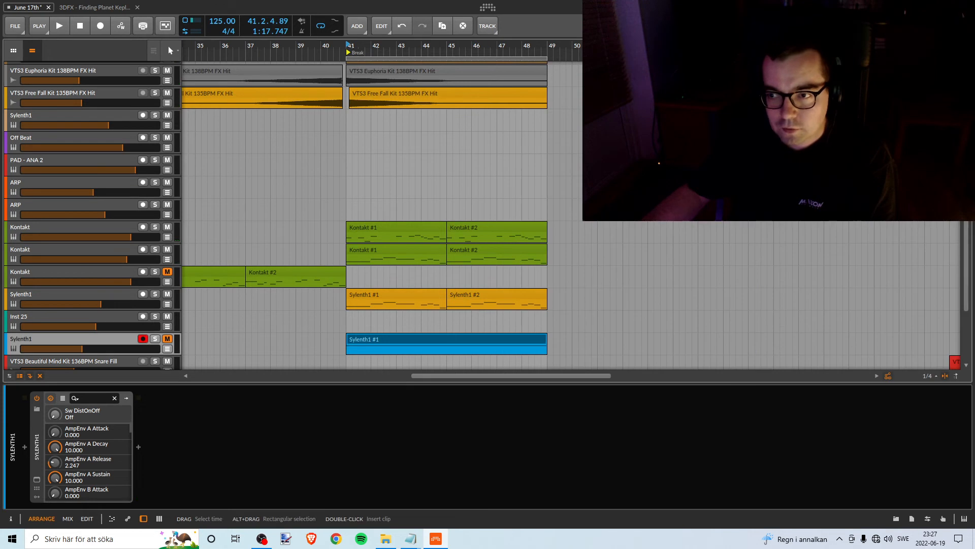
left_click(155, 295)
left_click(62, 298)
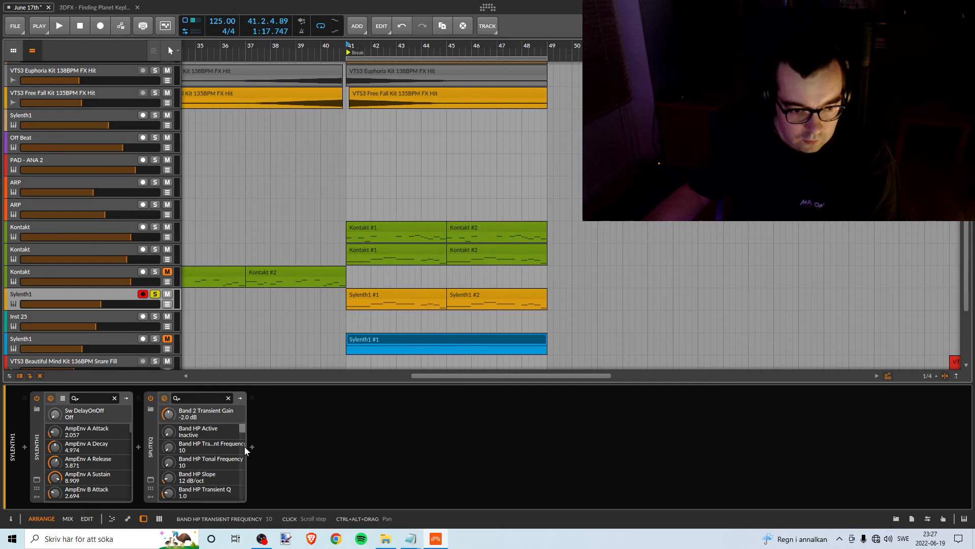
left_click(151, 479)
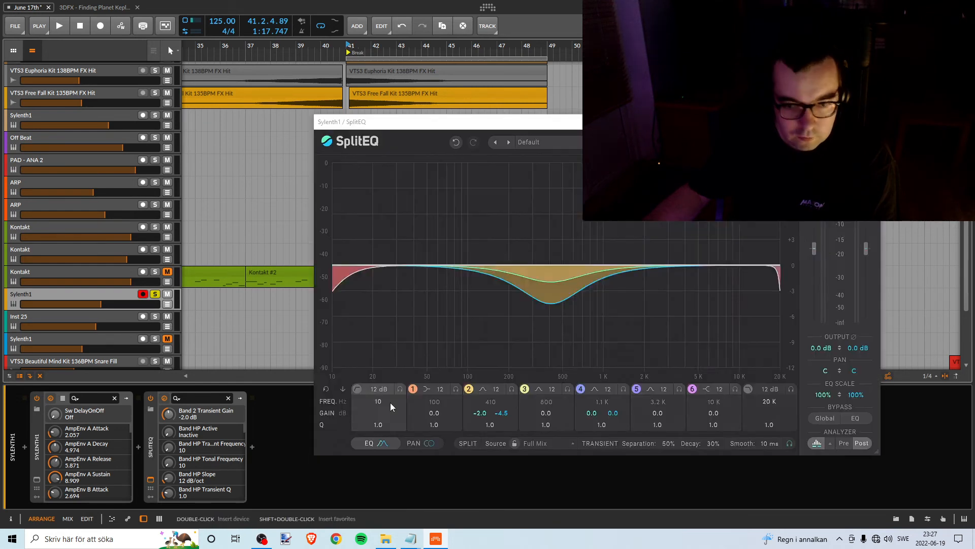
left_click(871, 121)
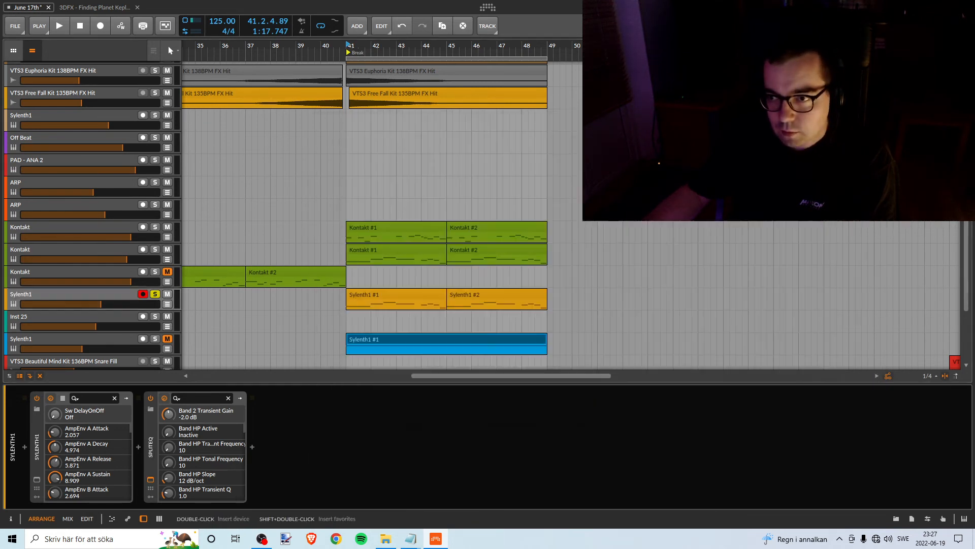
- Insert an EQ+ device after SplitEQ on the orange Sylenth1 track and play the start of the break
left_click(252, 447)
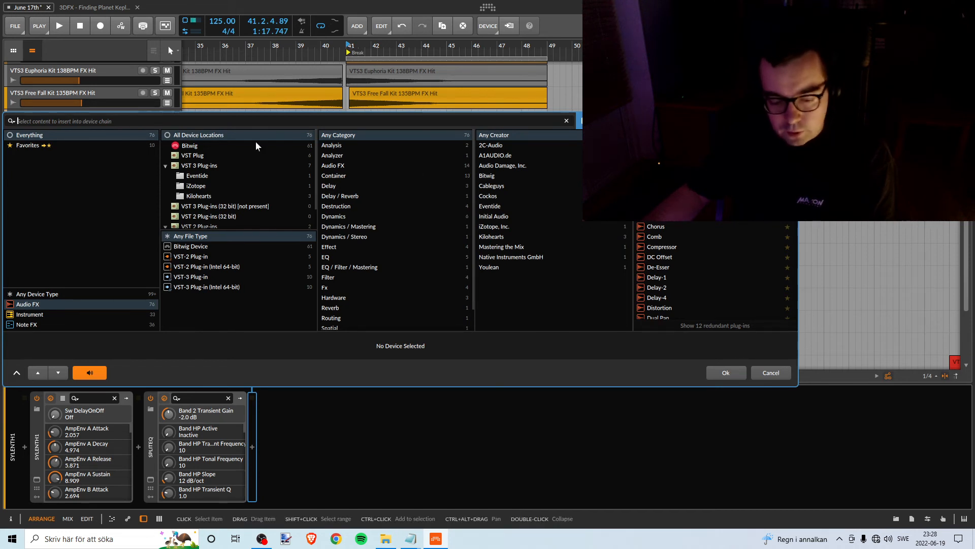
type("eq")
key("Down")
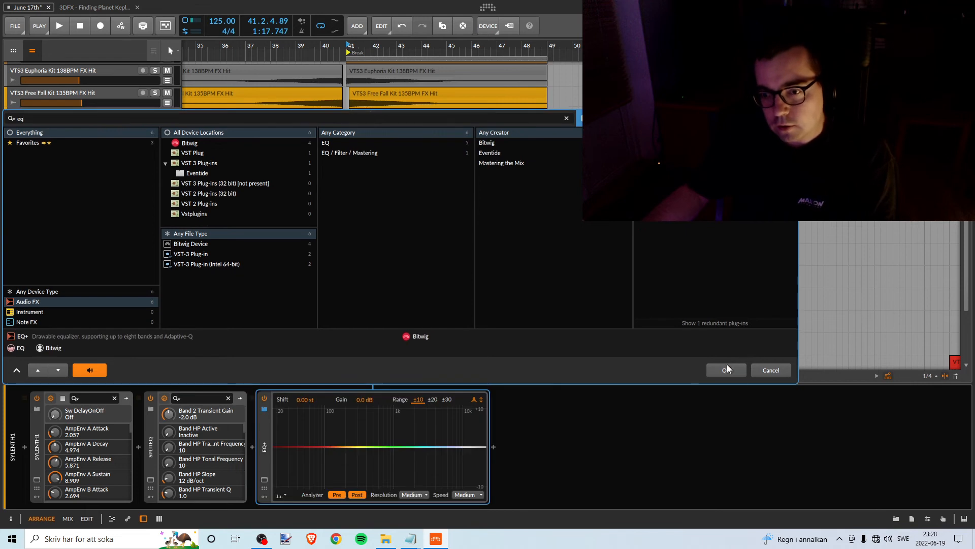
left_click(726, 367)
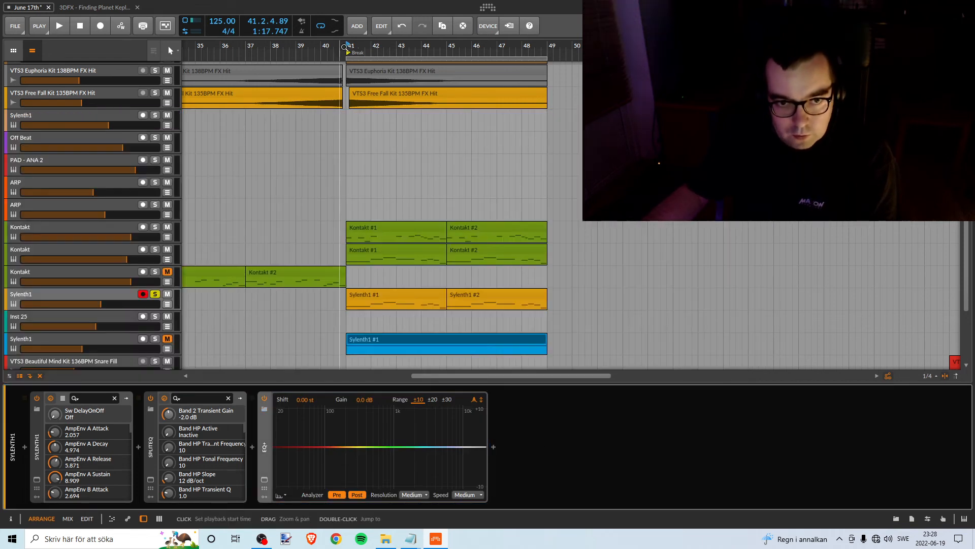
key("space")
key("space")
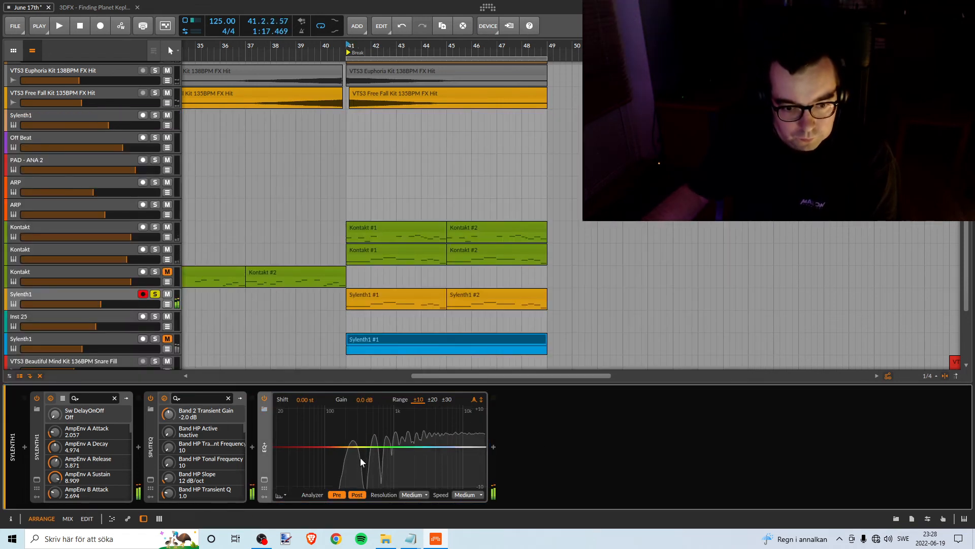
- Add a Low-cut 1 band to EQ+ and set its frequency to about 73.9 Hz while playing the soloed part from bar 41
double_click(373, 446)
left_click(316, 495)
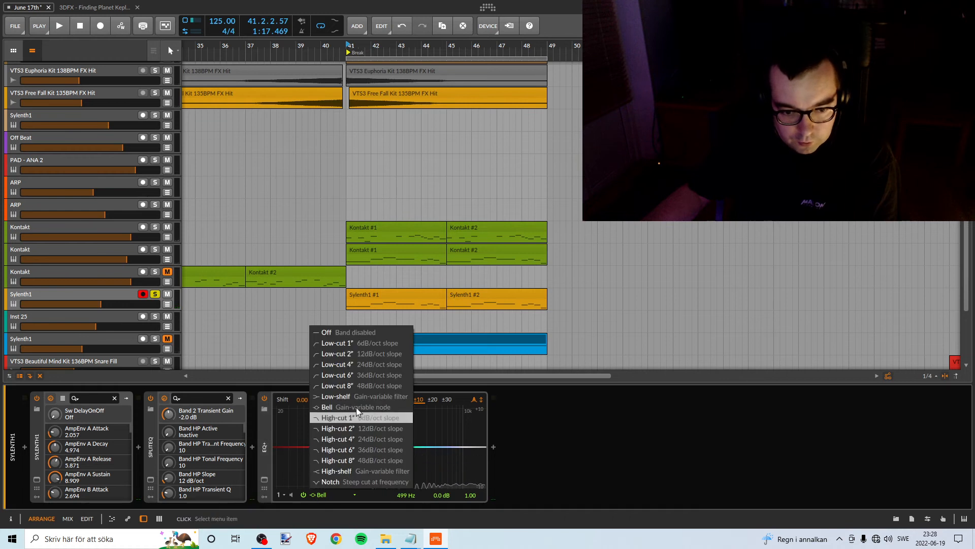
left_click(333, 342)
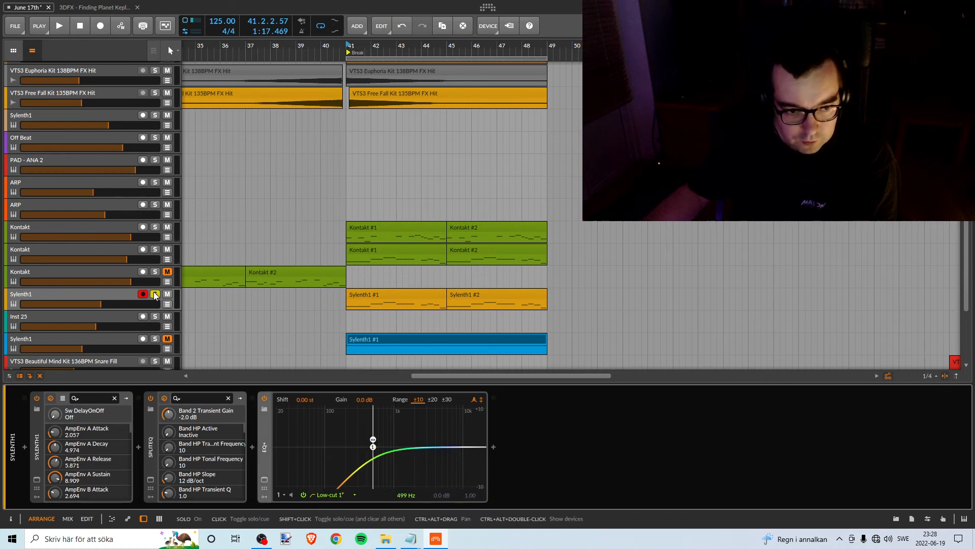
left_click(350, 50)
key("space")
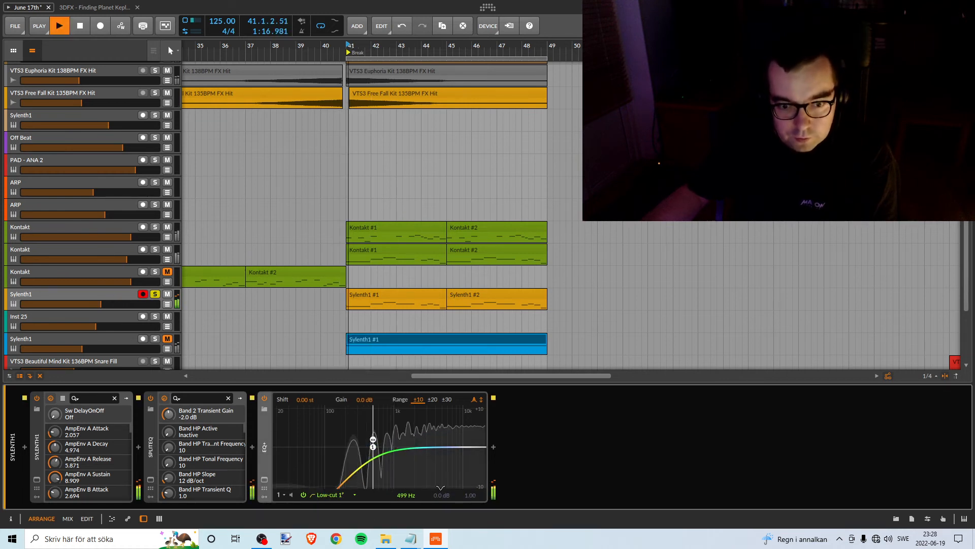
left_click_drag(376, 447, 315, 447)
key("space")
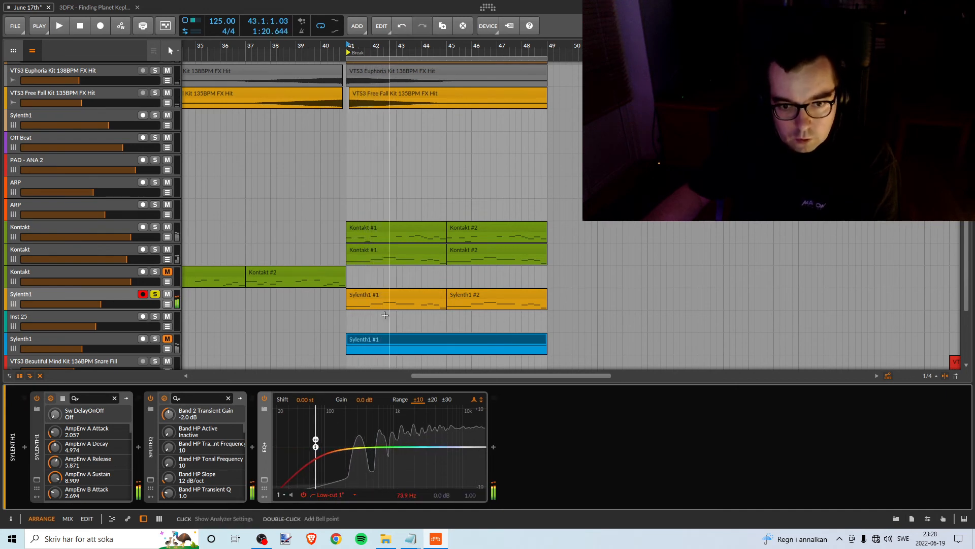
- Lower the EQ+ low-cut frequency to about 61.7 Hz during playback and move EQ+ ahead of SplitEQ in the device chain
key("space")
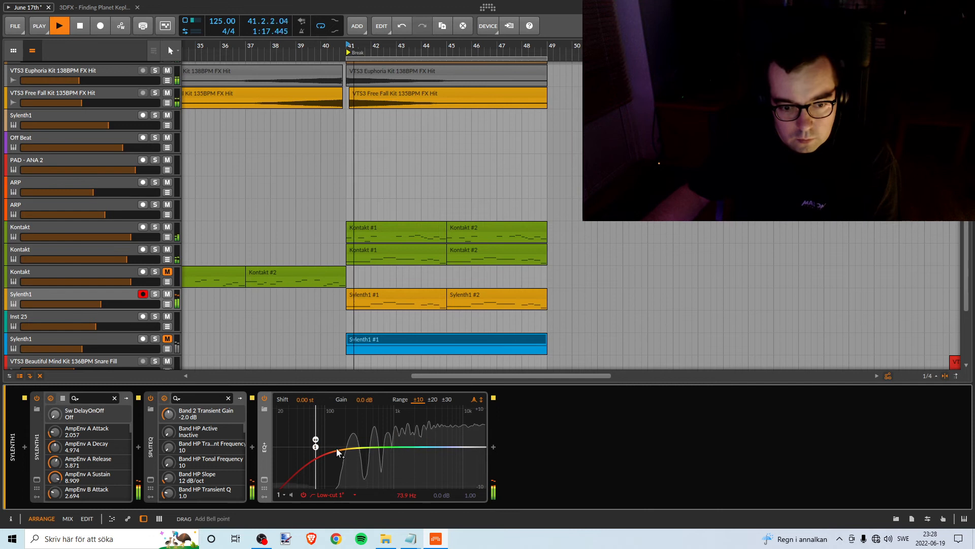
mouse_move(315, 447)
left_mouse_down()
mouse_move(288, 447)
mouse_move(311, 447)
left_mouse_up()
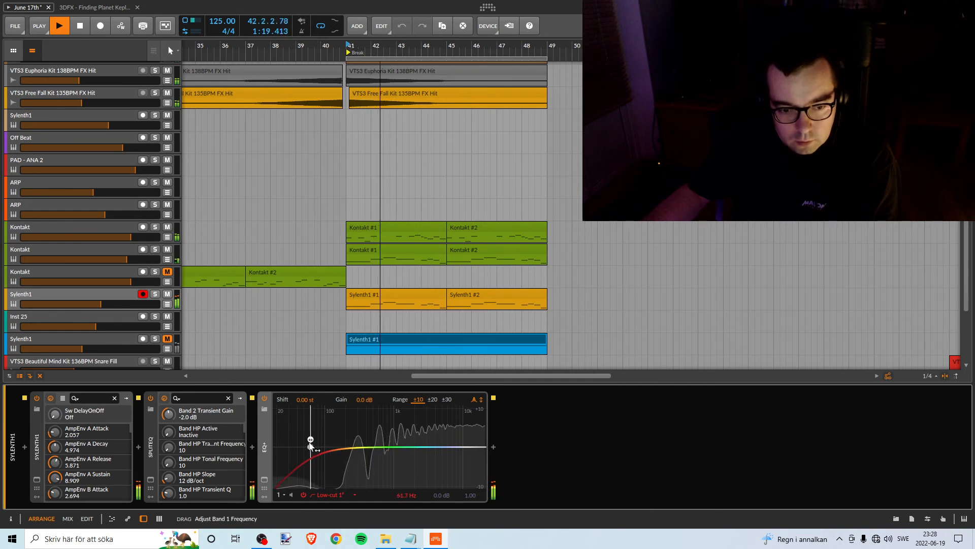
key("space")
left_click_drag(131, 441, 132, 442)
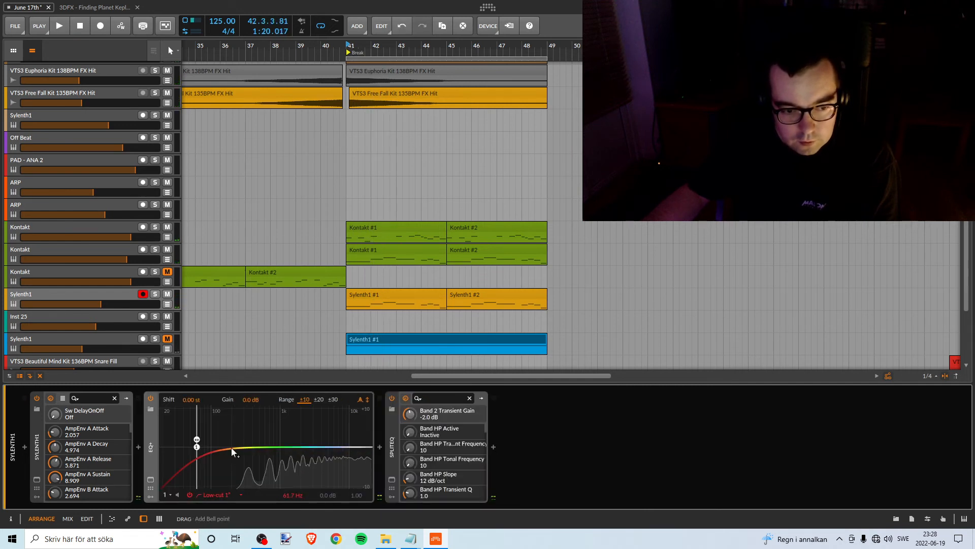
- Raise the EQ+ low-cut frequency to about 121 Hz while replaying the break
key("space")
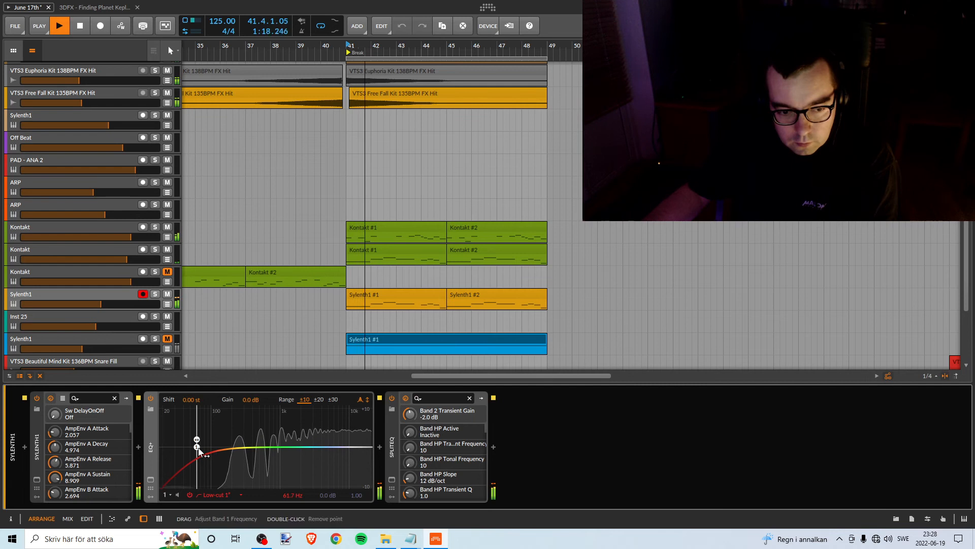
left_click_drag(197, 447, 218, 450)
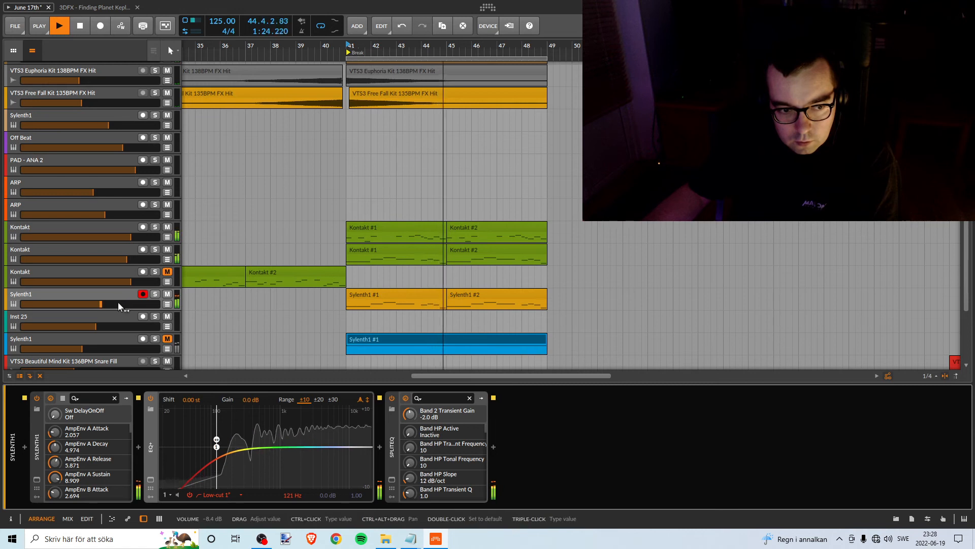
key("space")
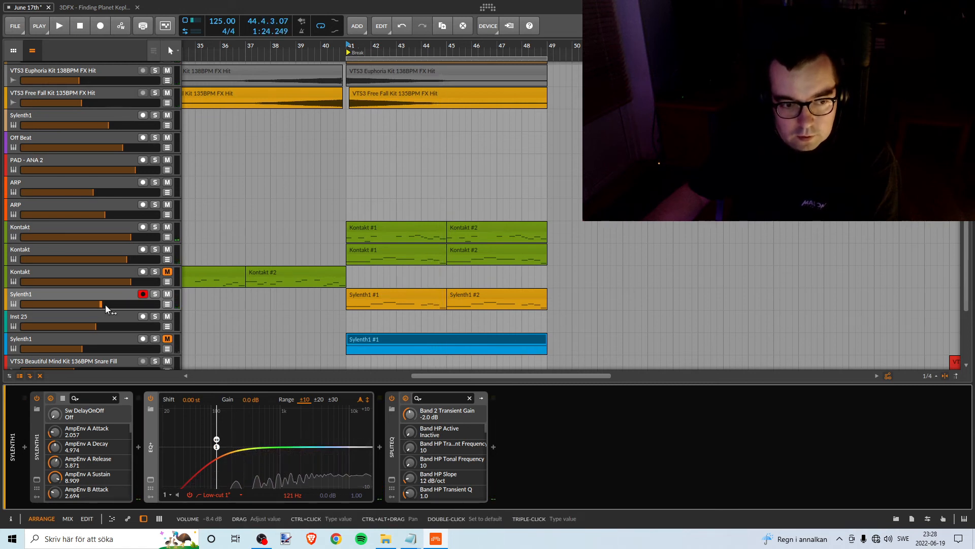
key("space")
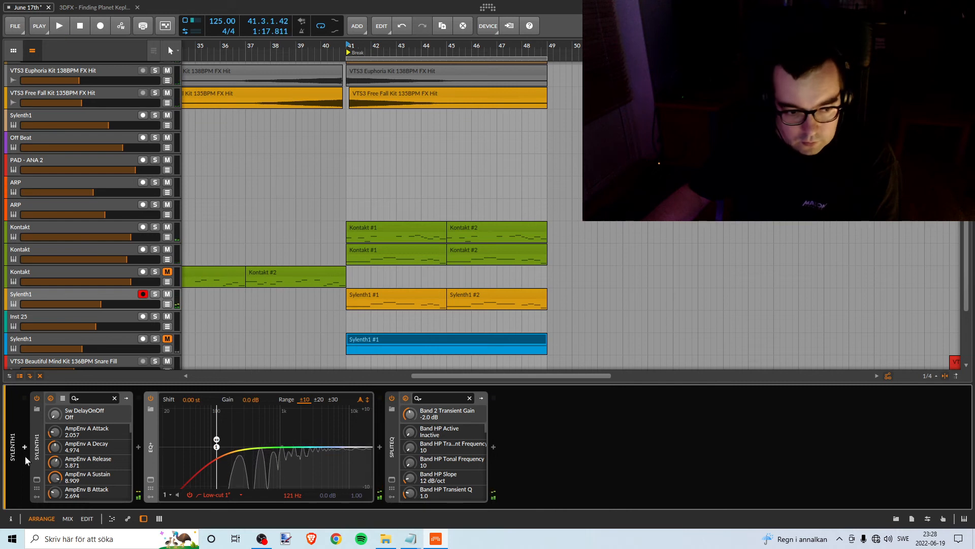
- Lower the orange Sylenth1 instrument's main volume to about 6.09 and replay the break
left_click(36, 479)
left_click(898, 254)
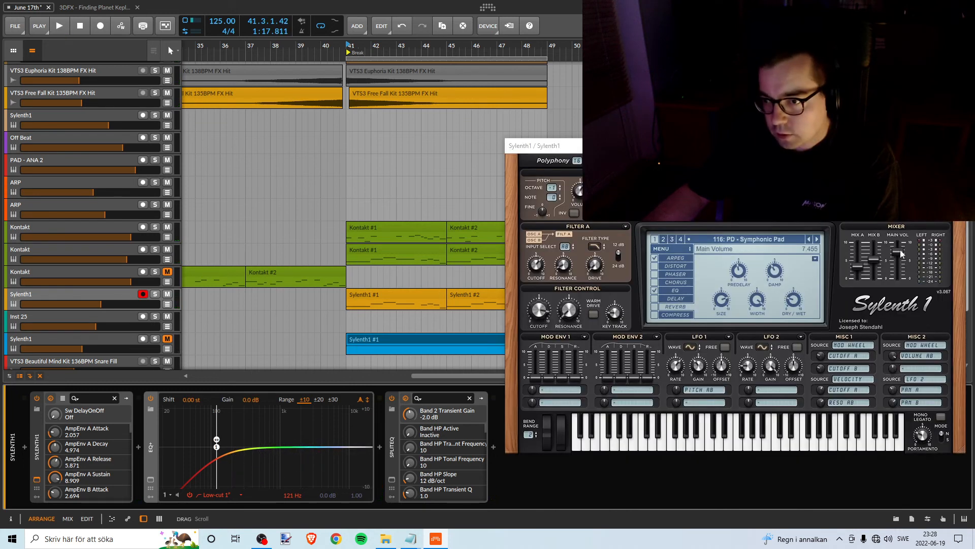
key("space")
mouse_move(897, 258)
left_mouse_down()
mouse_move(893, 277)
mouse_move(896, 269)
left_mouse_up()
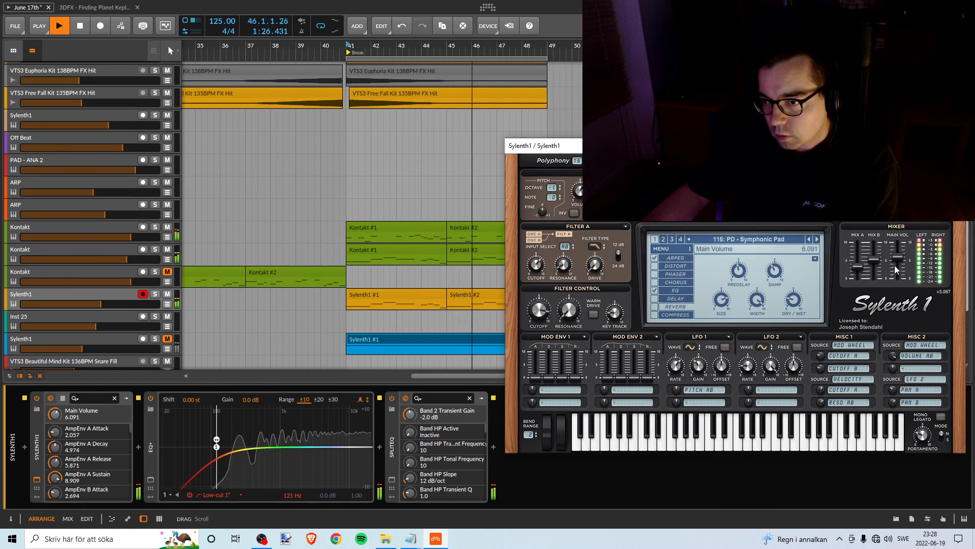
key("space")
key("space")
key("space")
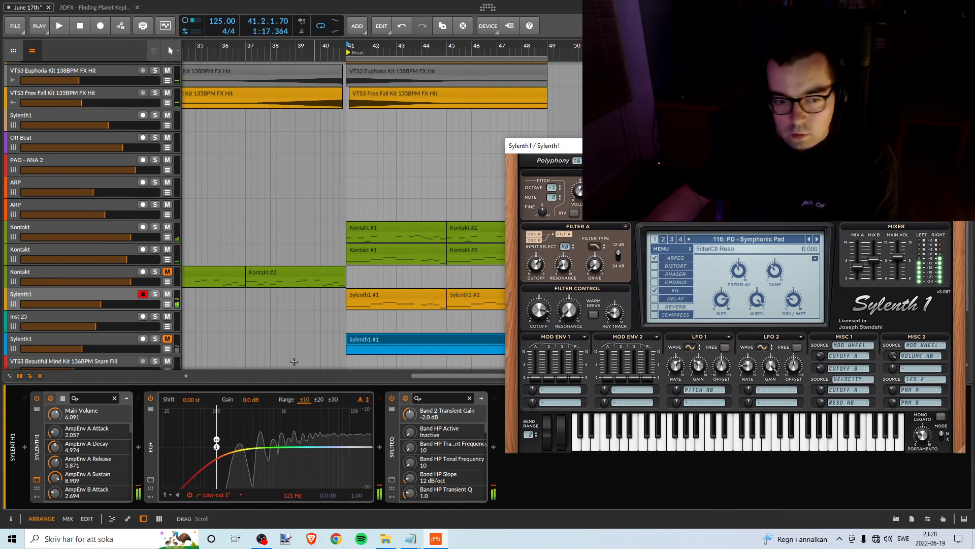
- Turn off the EQ+ device on the orange Sylenth1 track and replay the start of the break
left_click(151, 399)
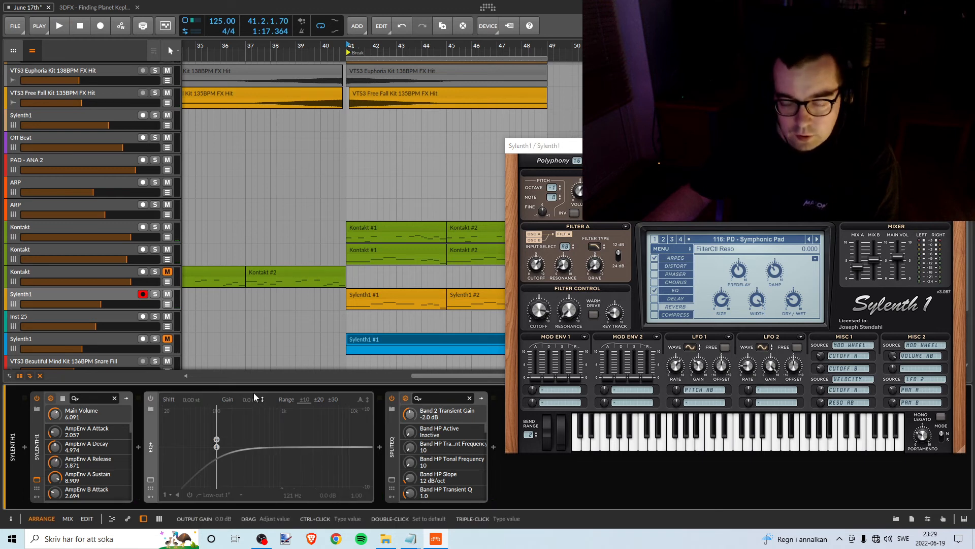
key("space")
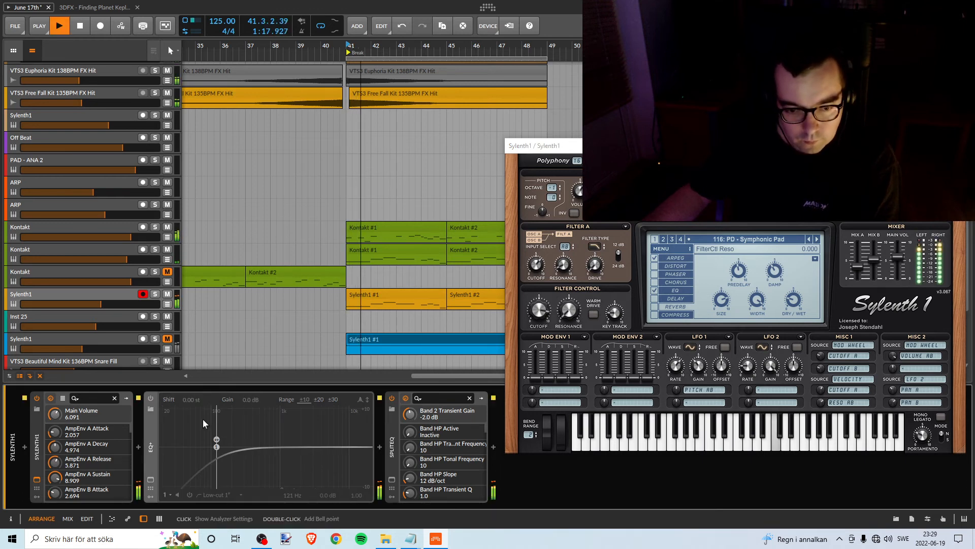
key("space")
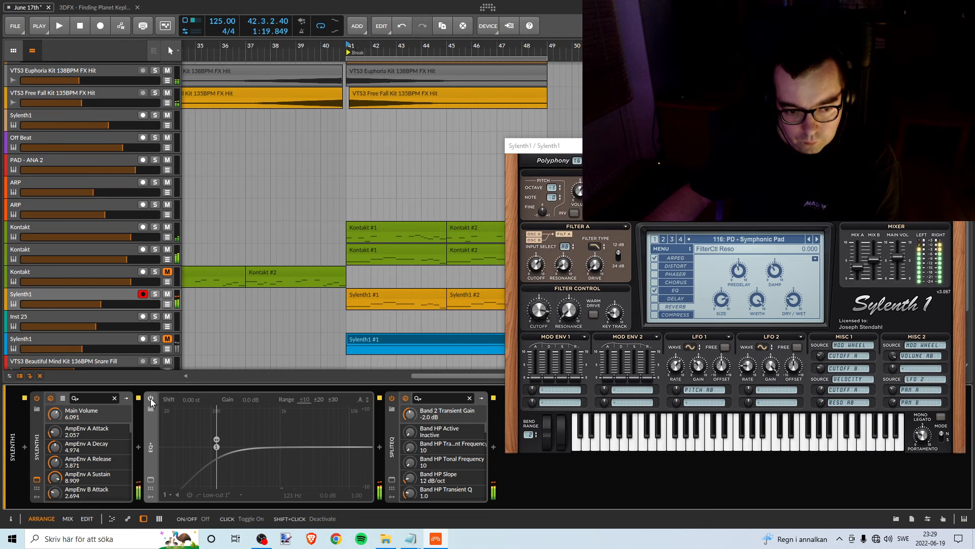
- Enable the EQ+ on the yellow Sylenth1 track and raise its low-cut frequency to 276 Hz while listening to the break
left_click(151, 399)
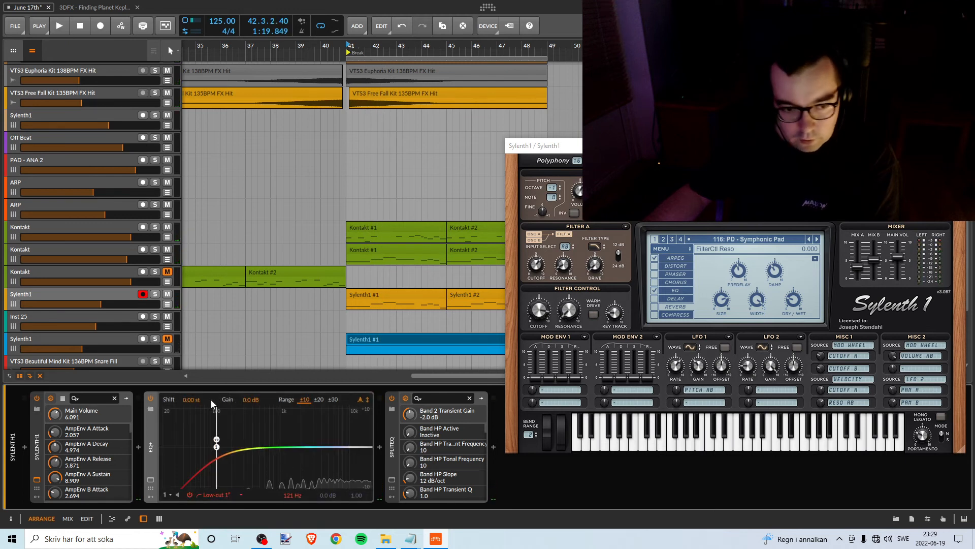
key("space")
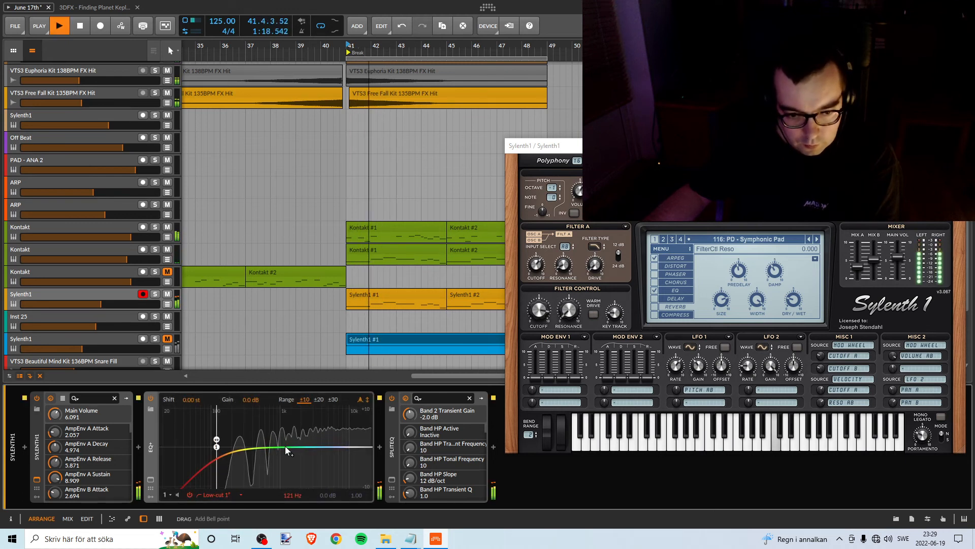
left_click_drag(218, 450, 243, 456)
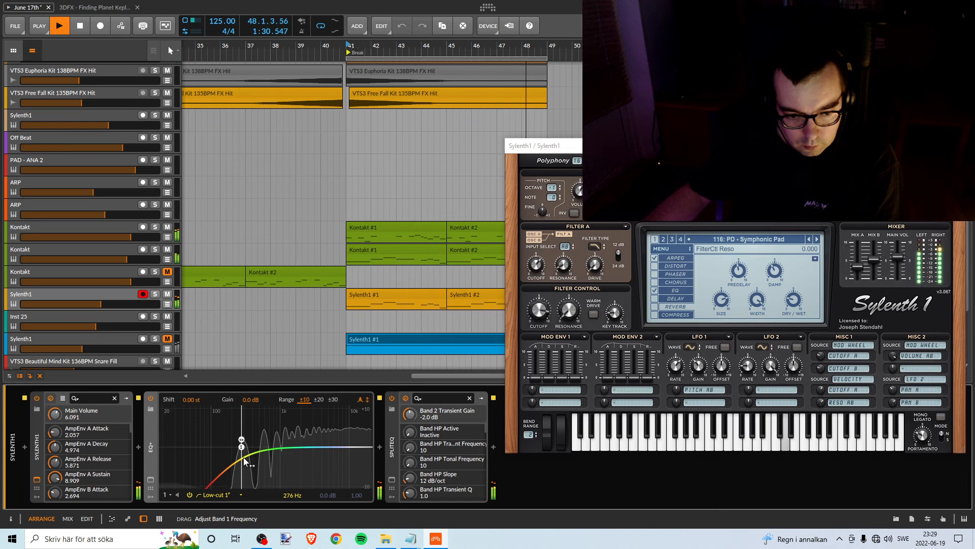
key("space")
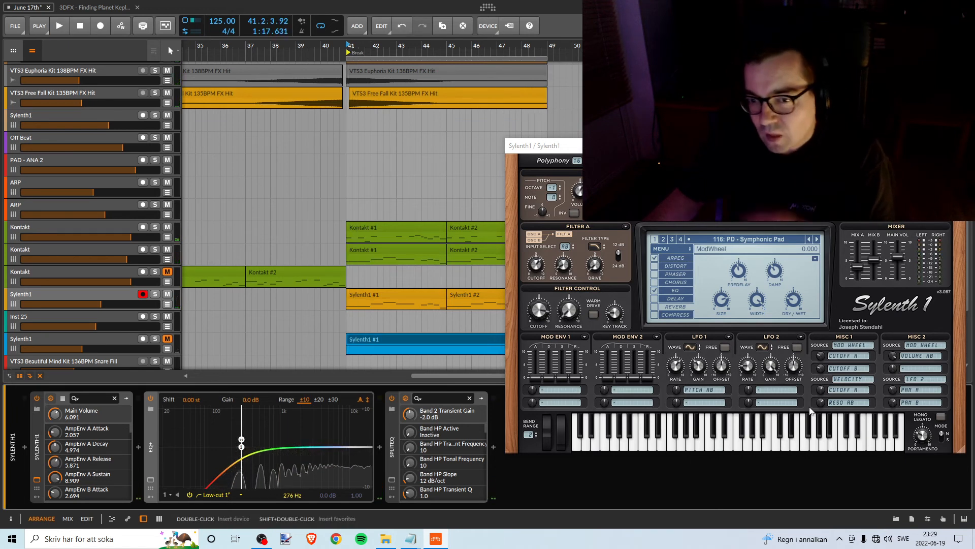
- Compare the 24 dB and 12 dB slopes on Sylenth1's Filter A, leaving it at 12 dB
left_click_drag(619, 271, 622, 263)
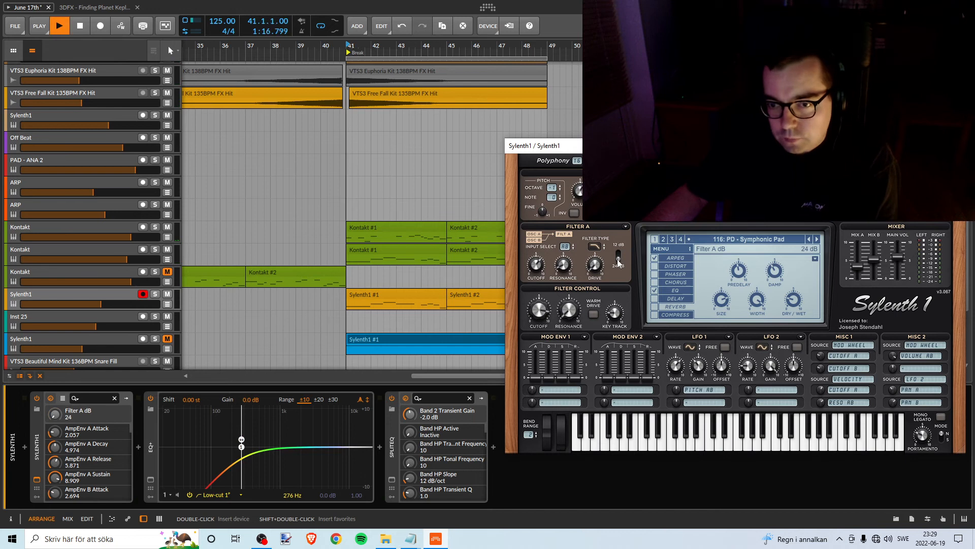
left_click(619, 263)
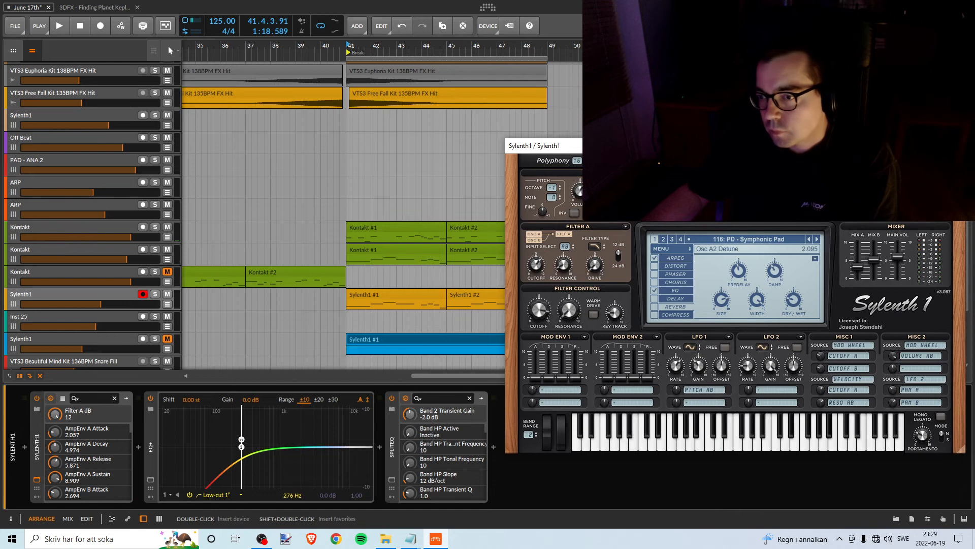
- Audition the Triangle, Pulse, Half Pulse, TriSaw and Sine waveforms on oscillator A1 during playback, returning it to Saw
left_click(603, 220)
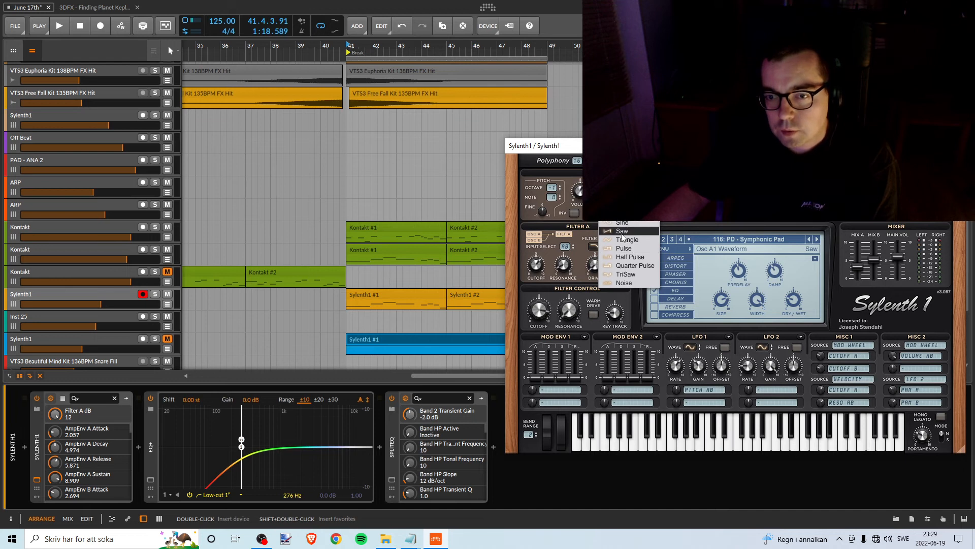
left_click(622, 231)
key("space")
left_click(602, 220)
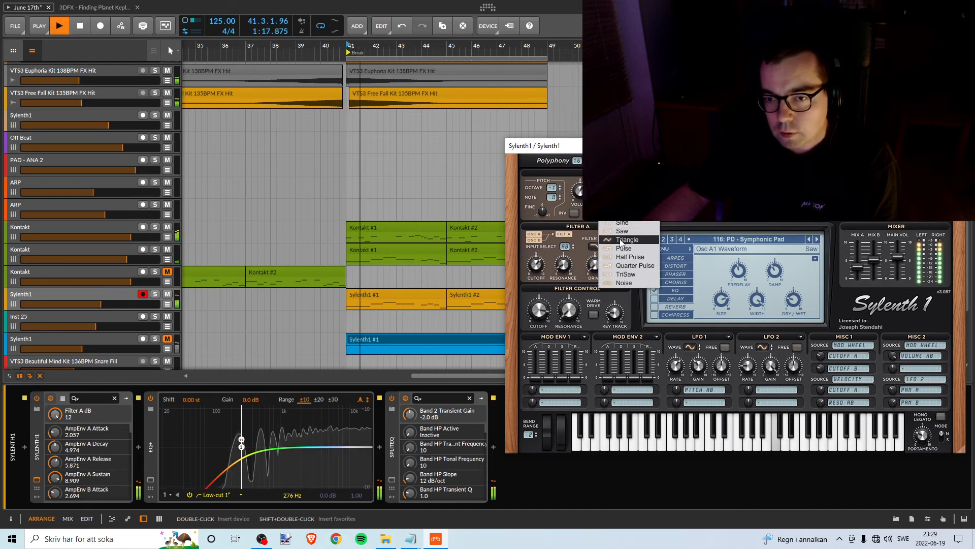
left_click(621, 240)
left_click(603, 221)
left_click(624, 248)
left_click(603, 220)
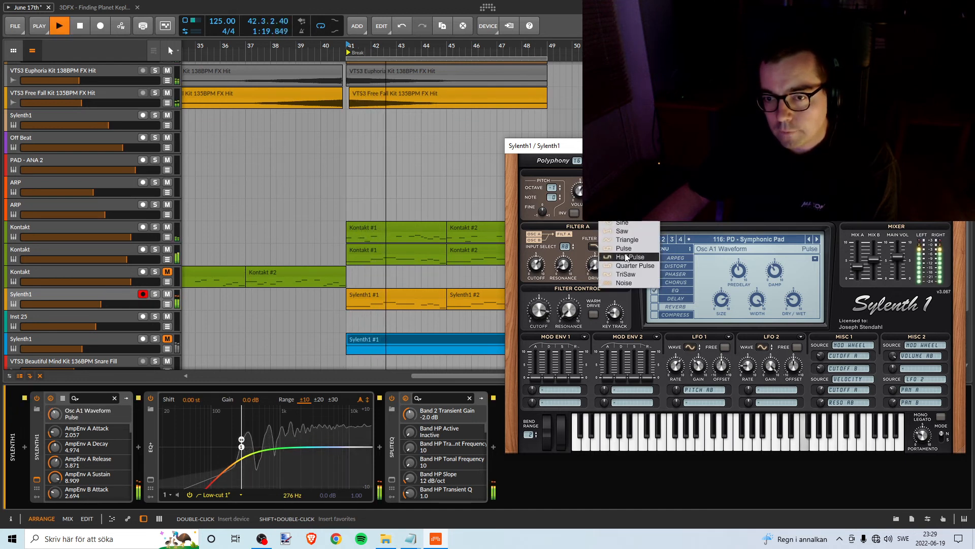
left_click(626, 257)
left_click(608, 221)
left_click(626, 274)
left_click(609, 222)
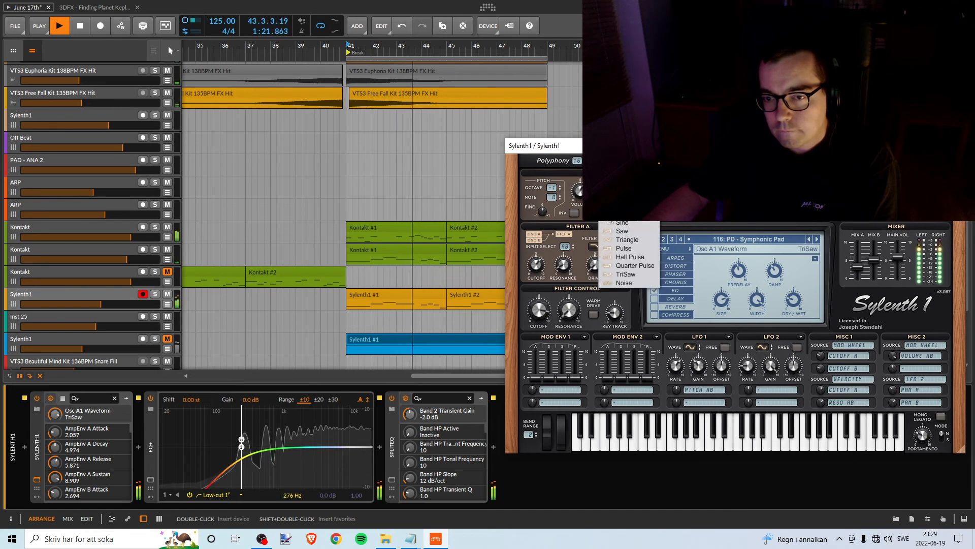
left_click(609, 222)
left_click(609, 222)
left_click(608, 222)
left_click(608, 221)
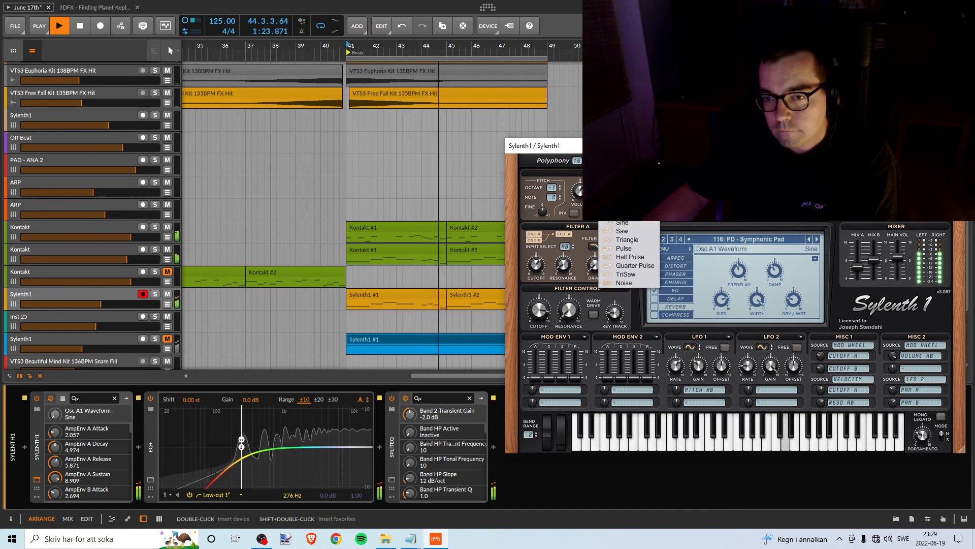
left_click(622, 231)
- Audition the Triangle, Pulse, Saw and TriSaw waveforms on oscillator A2 during playback
left_click(863, 222)
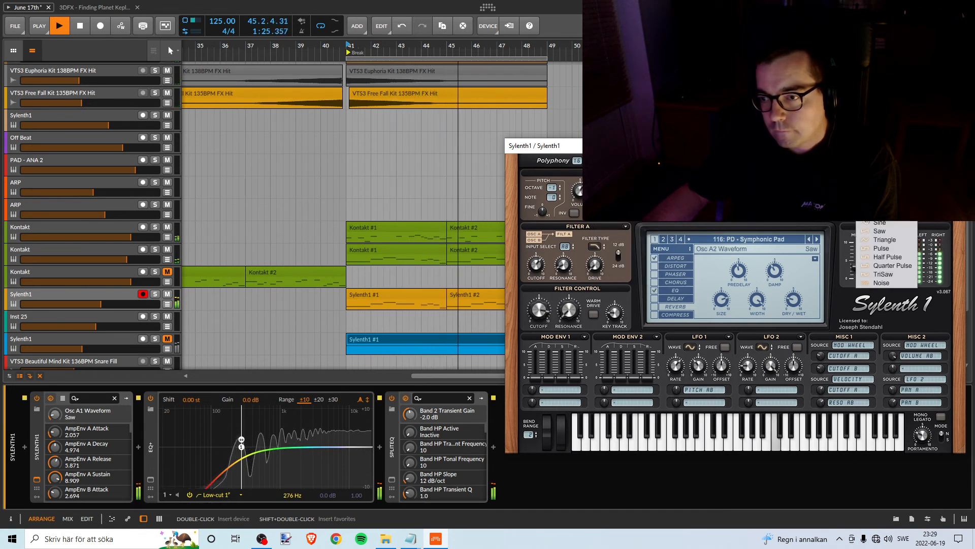
left_click(885, 240)
left_click(863, 222)
left_click(881, 248)
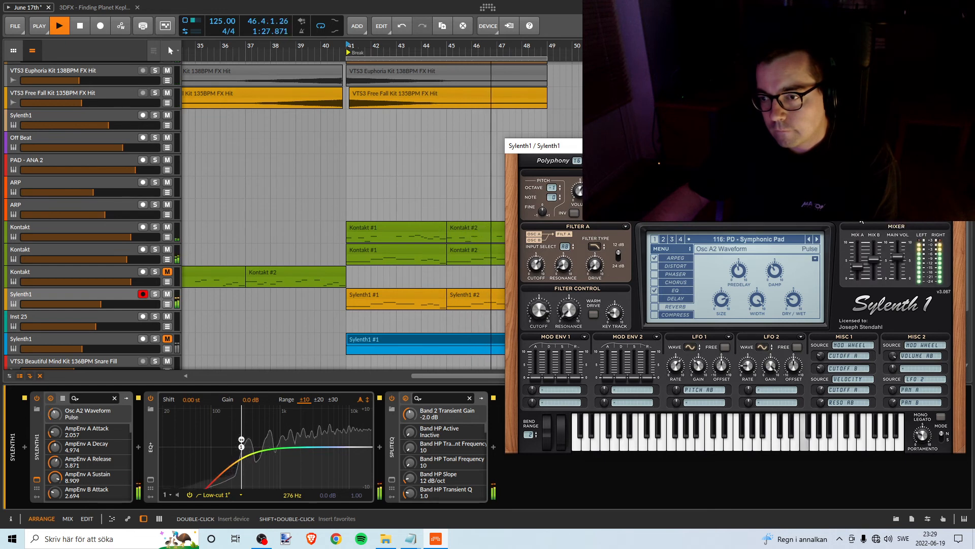
left_click(864, 222)
left_click(880, 265)
left_click(864, 222)
left_click(860, 252)
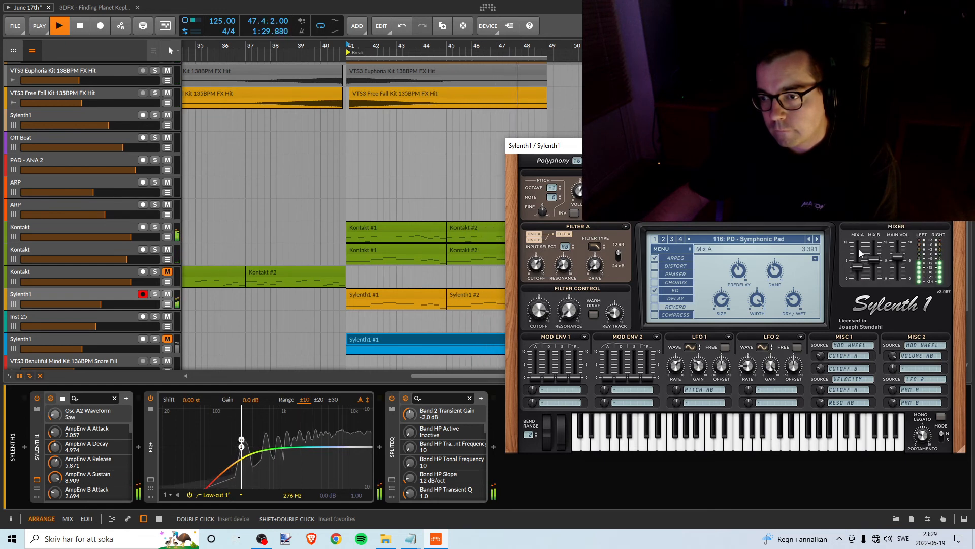
left_click(864, 222)
left_click(884, 274)
left_click(865, 224)
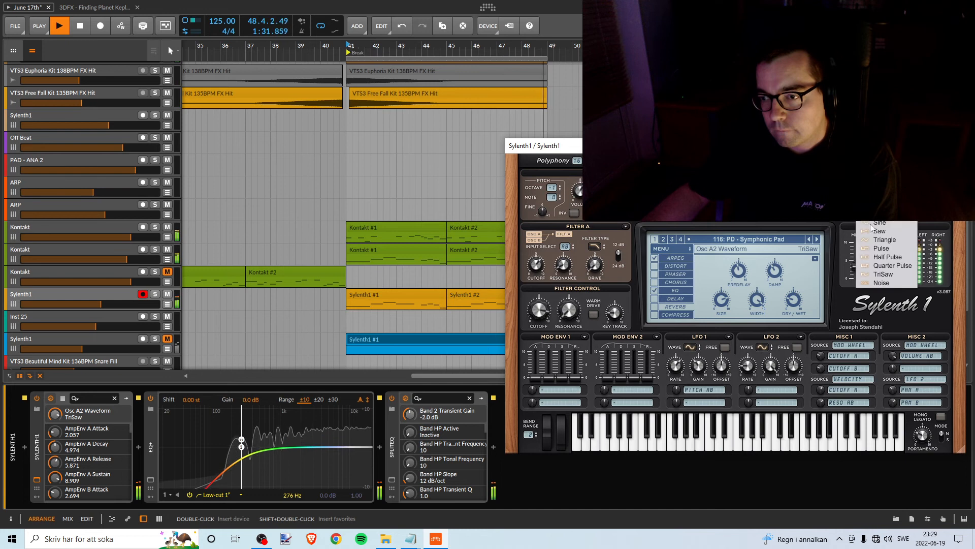
left_click(880, 257)
- Try TriSaw on oscillator A1, and set both oscillators A1 and A2 to Saw
left_click(607, 222)
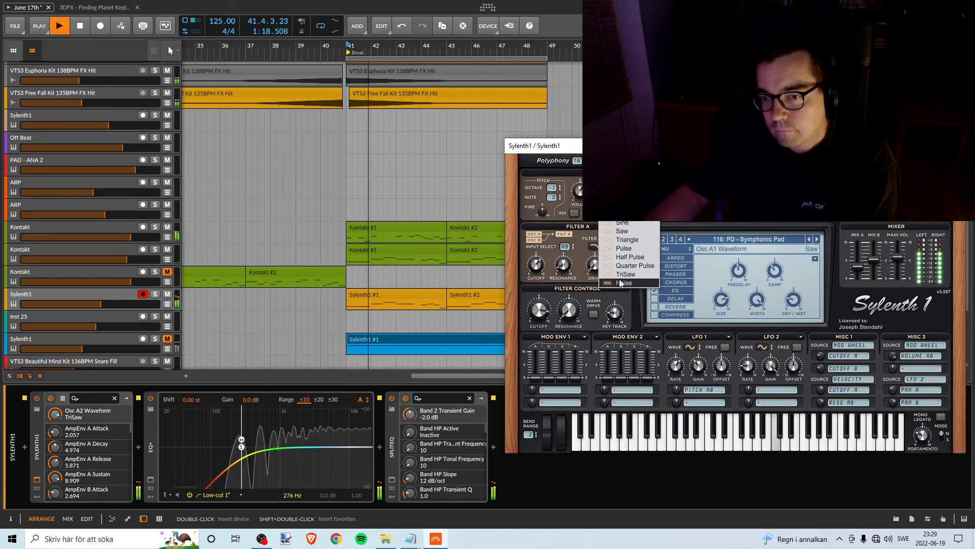
left_click(622, 275)
left_click(609, 224)
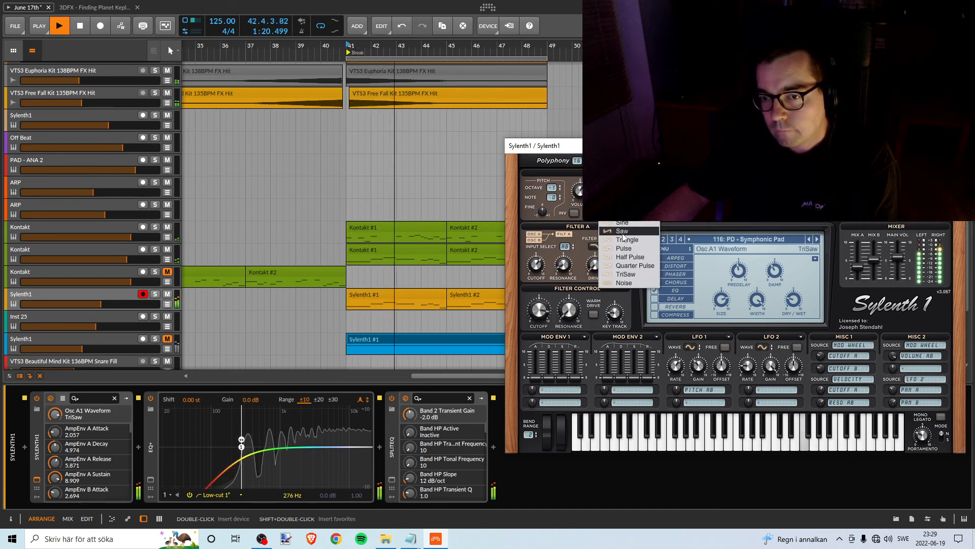
left_click(622, 231)
left_click(865, 222)
left_click(877, 231)
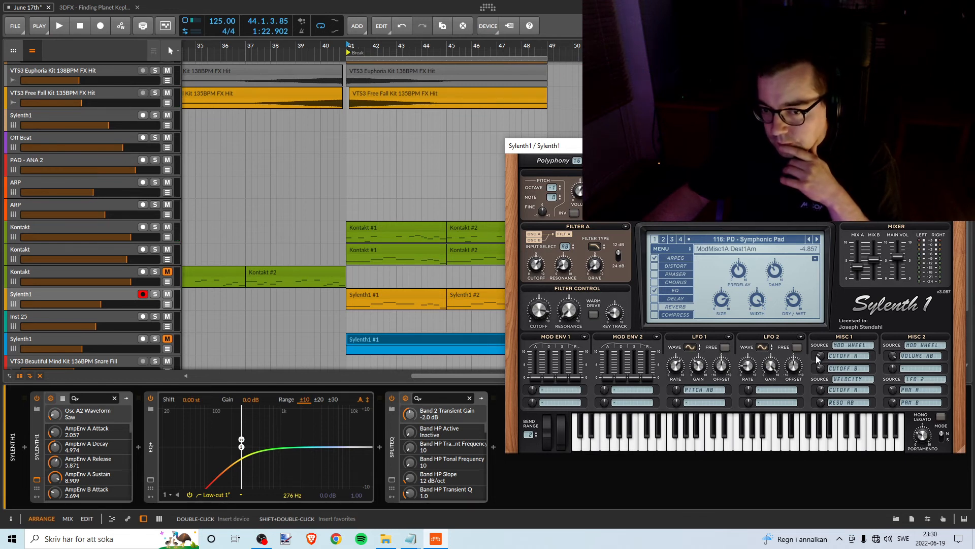
left_click(561, 393)
left_click(562, 394)
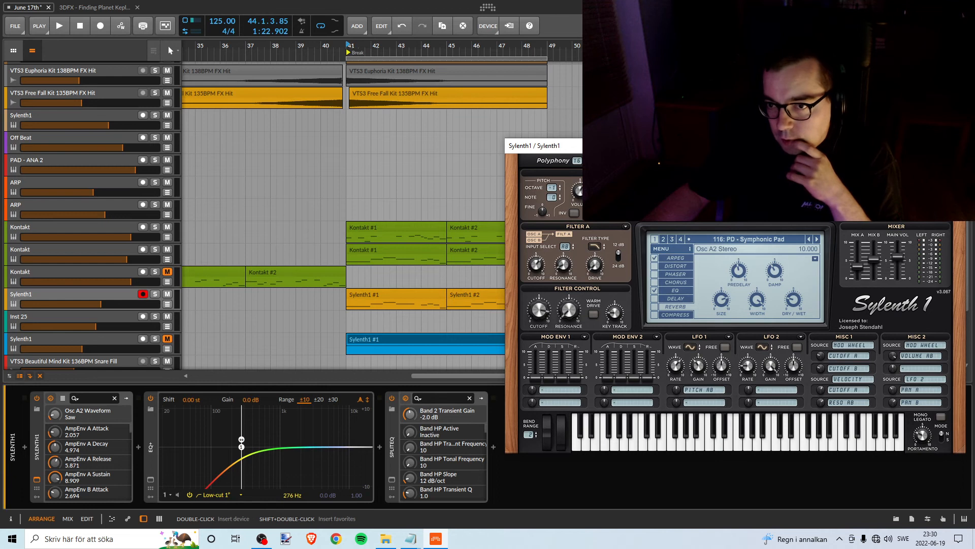
- Play the break and switch off the EQ+ on the Sylenth1 track
key("space")
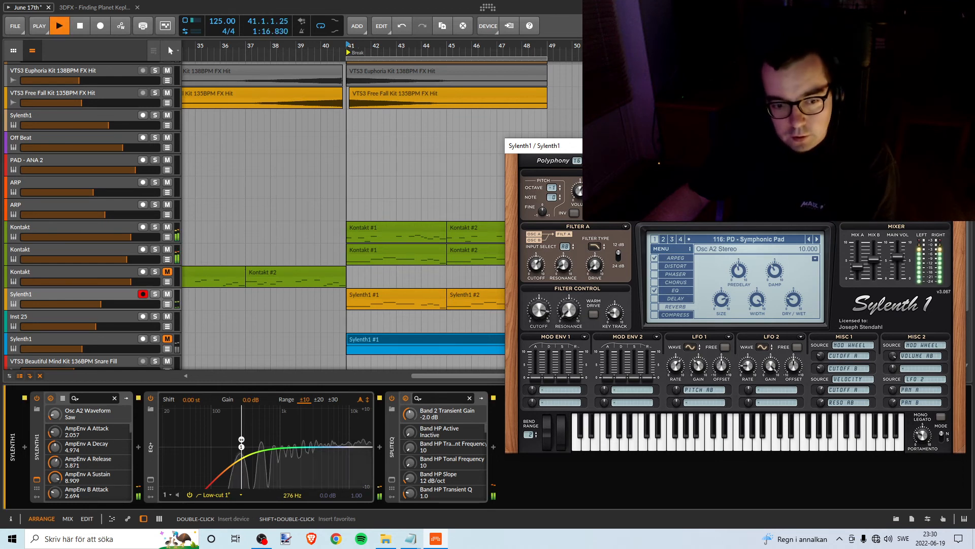
left_click(150, 399)
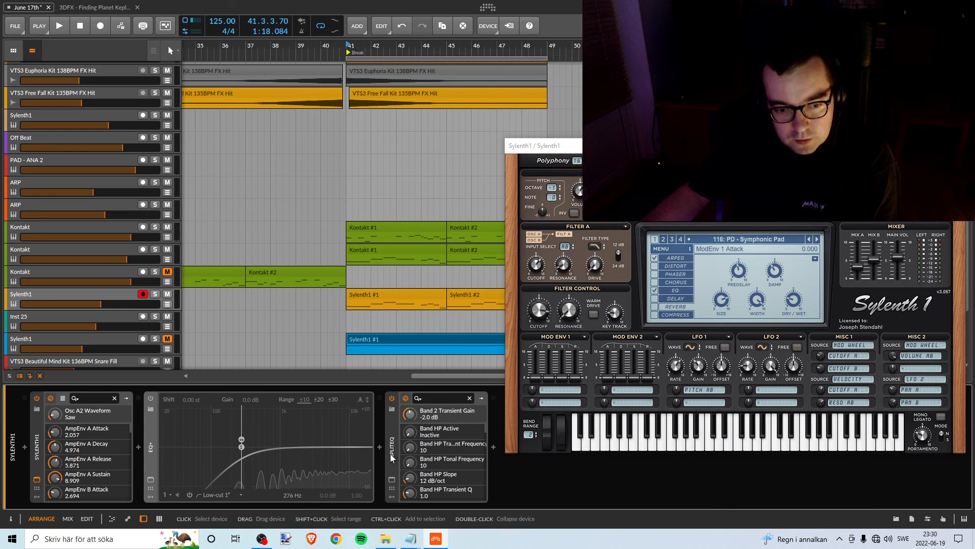
key("space")
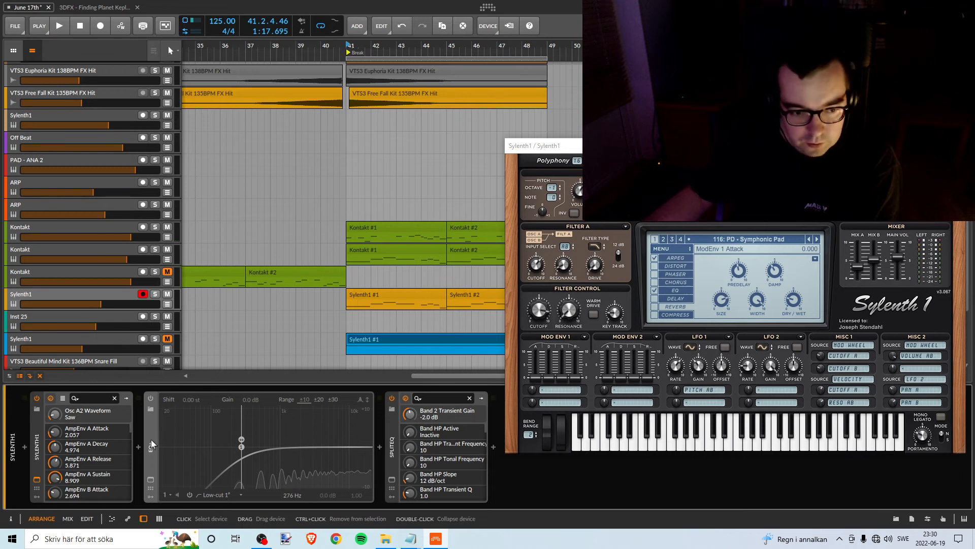
- Try deleting the EQ+ device and, after undoing the deletion, switching it back on
key("Delete")
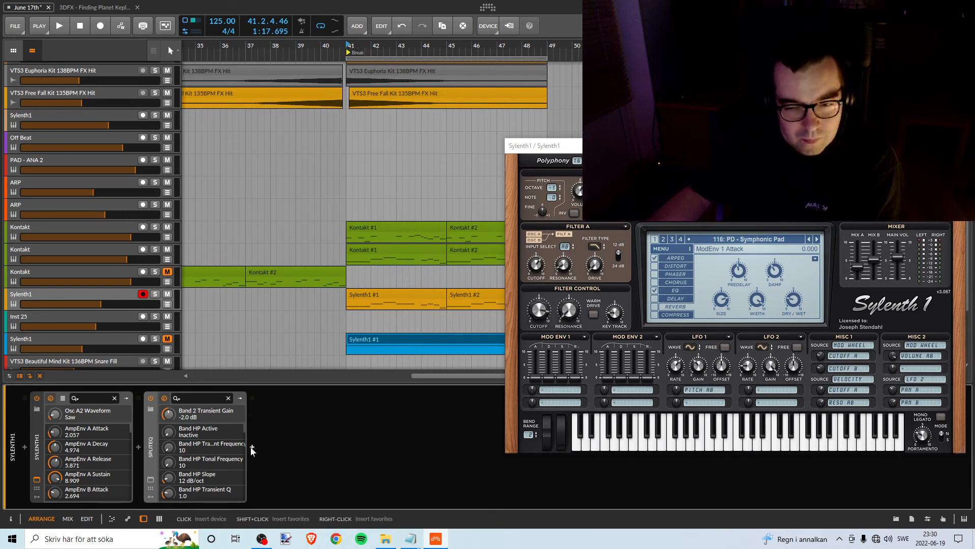
key("ctrl+z")
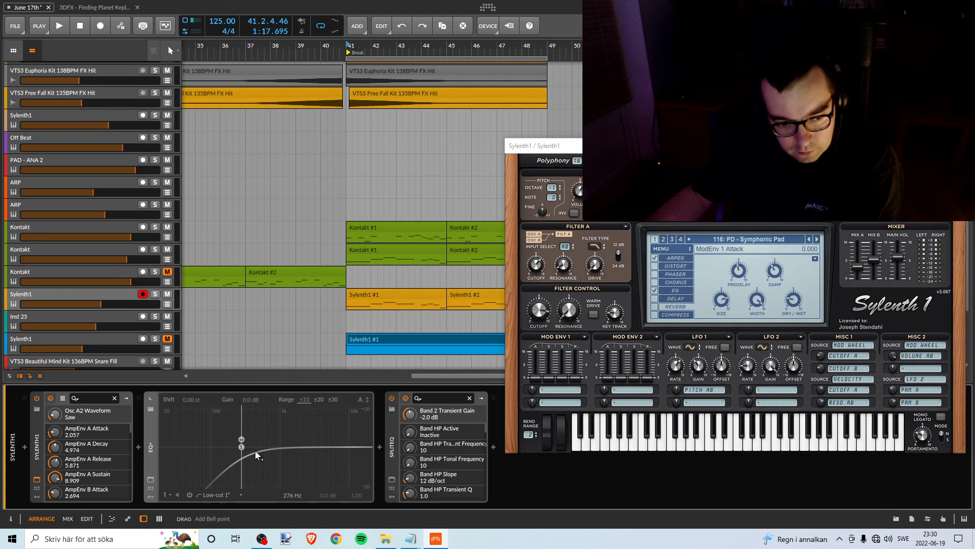
left_click(151, 400)
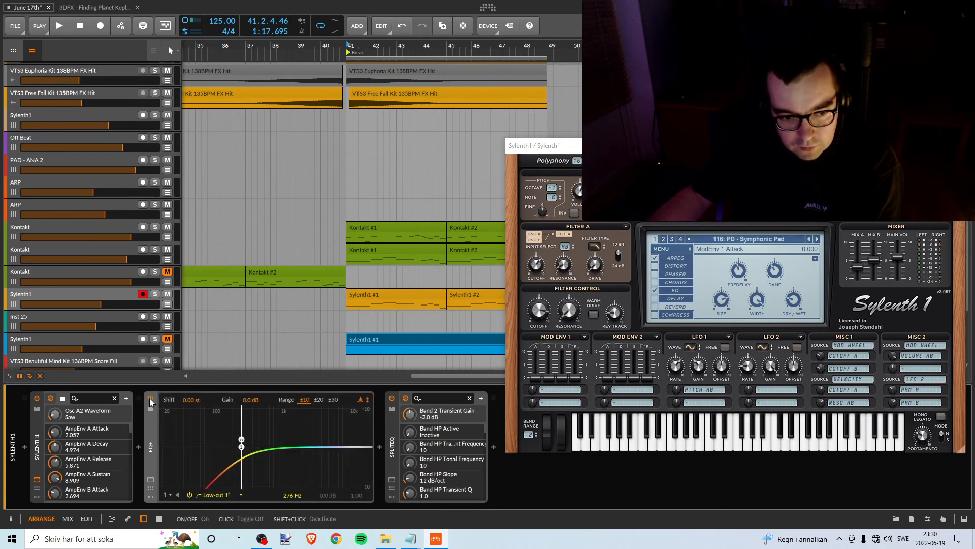
left_click(150, 400)
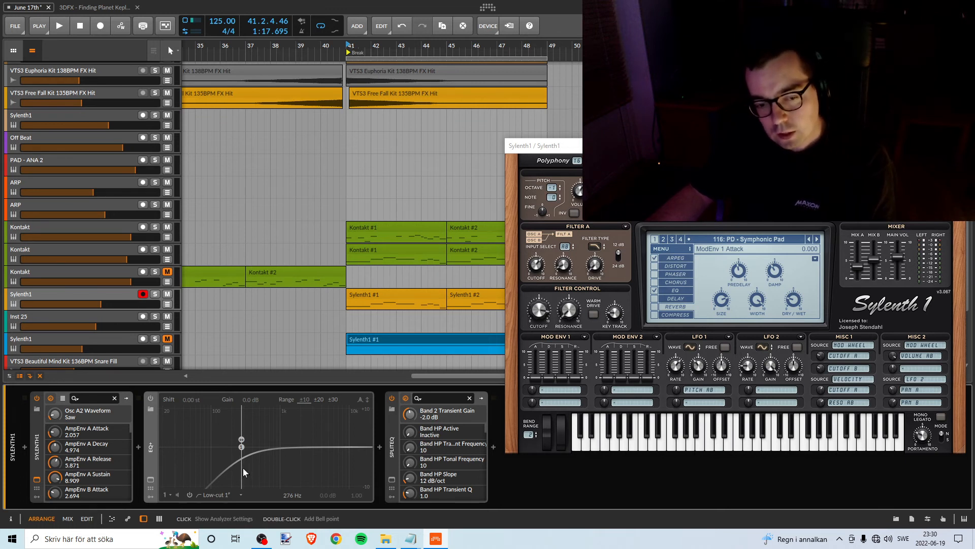
- Move the Sylenth1 window clear of the arrangement and listen to the break while briefly soloing the Sylenth1 track
left_click_drag(524, 148, 752, 123)
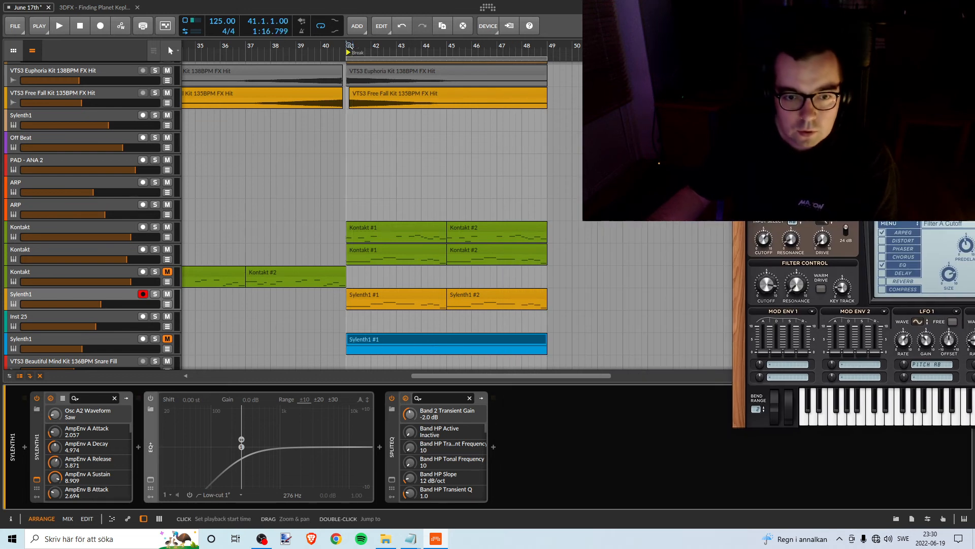
key("space")
left_click(155, 294)
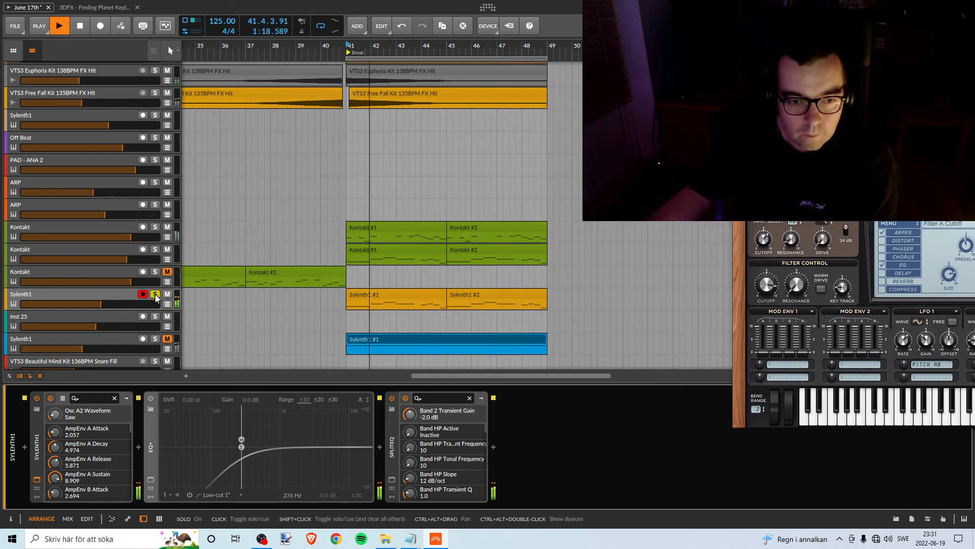
left_click(155, 294)
key("space")
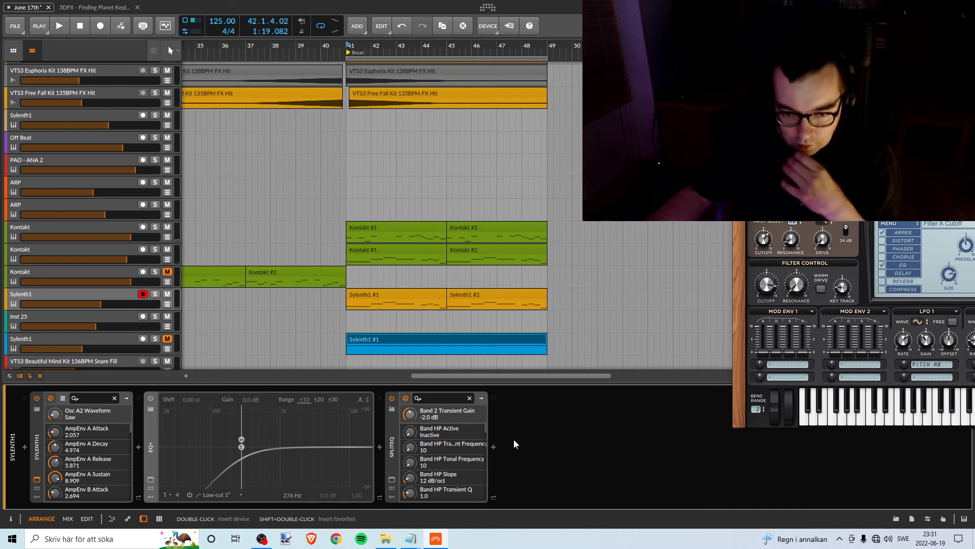
- Insert the Replika delay after SplitEQ on the Sylenth1 track and move its window clear of the clips
left_click(493, 447)
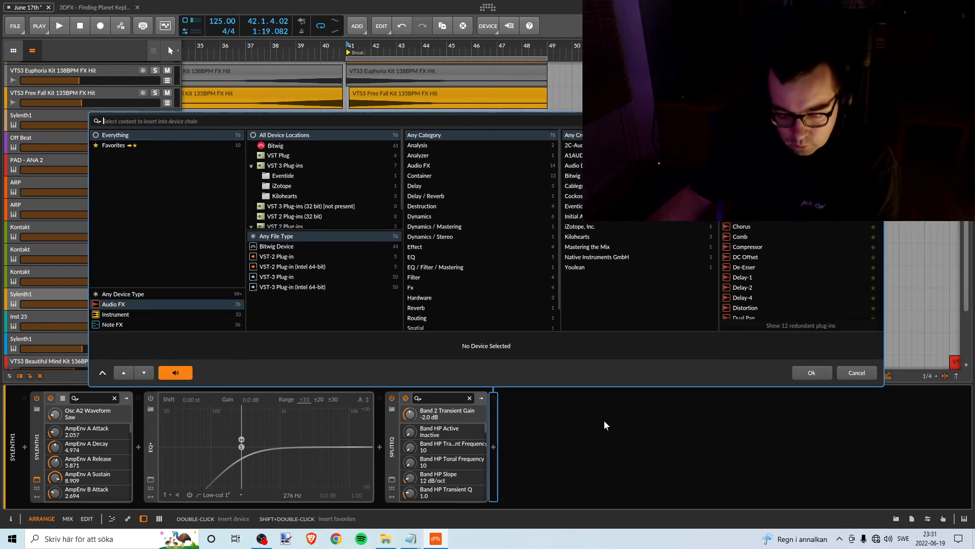
type("repl")
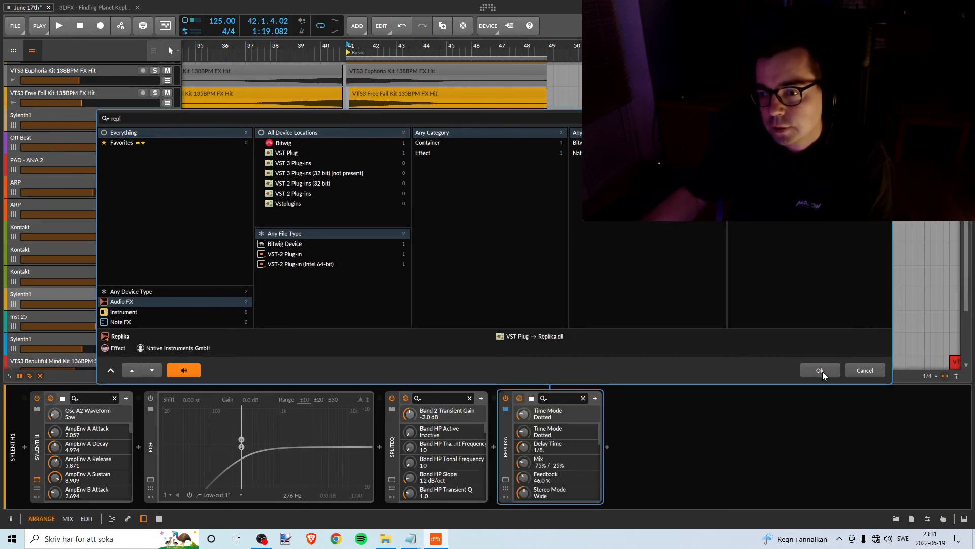
left_click(822, 372)
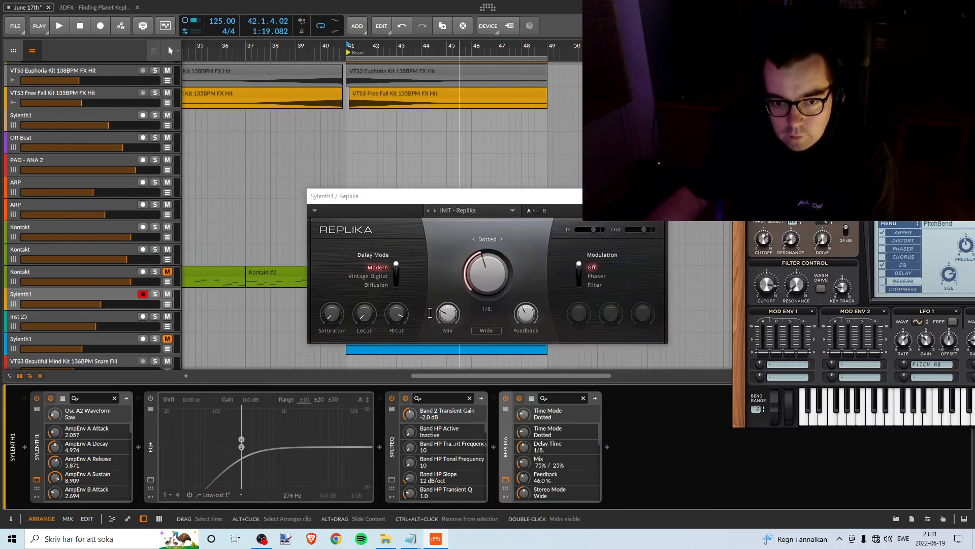
left_click_drag(406, 199, 687, 164)
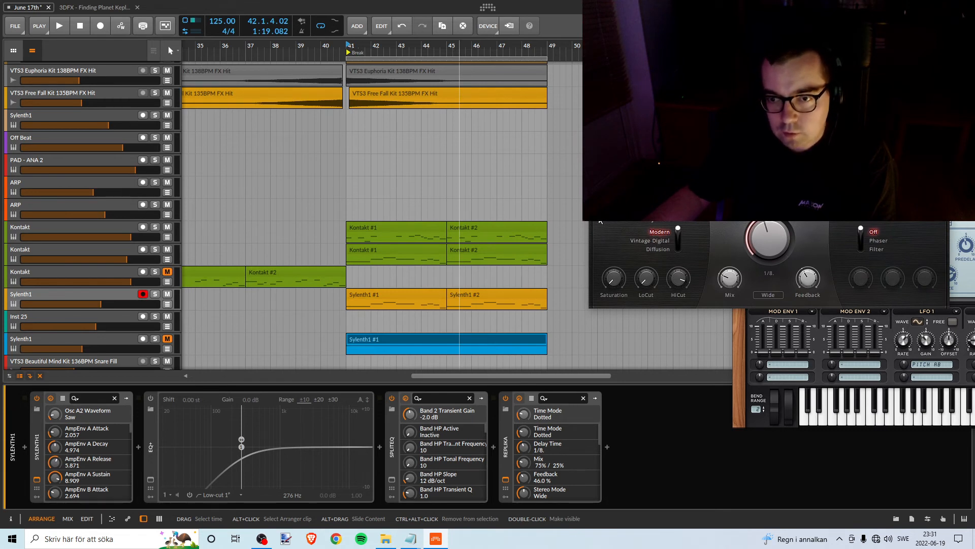
- Play the break from bar 41 with the Replika delay, toggling solo on the Sylenth1 track
left_click(155, 294)
key("space")
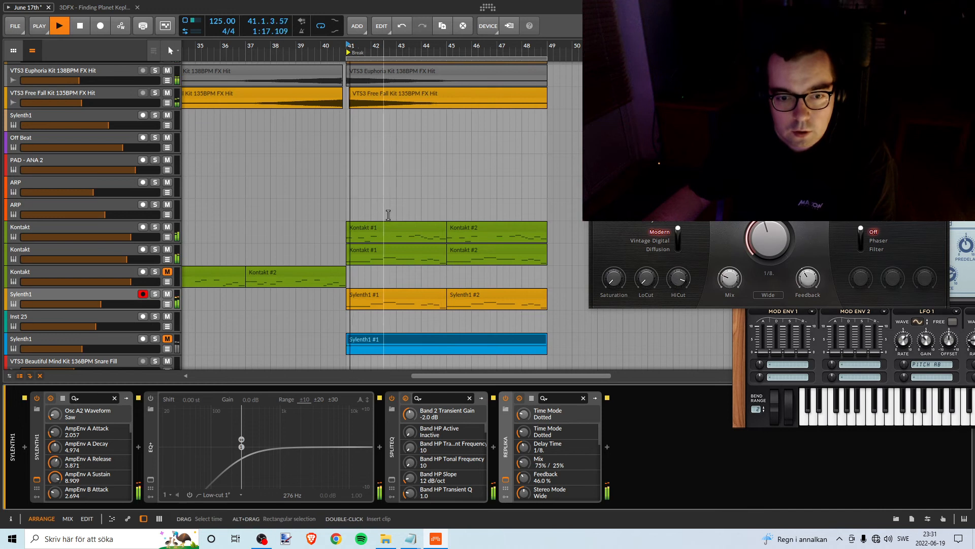
left_click(155, 294)
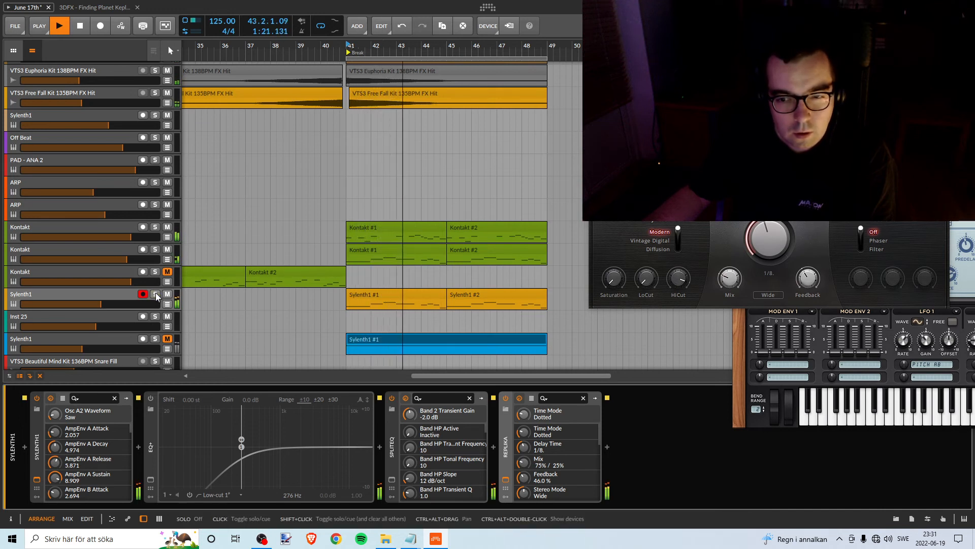
- Set the Replika delay's mix to 90% / 10% and its feedback to 11% while playing the break
key("space")
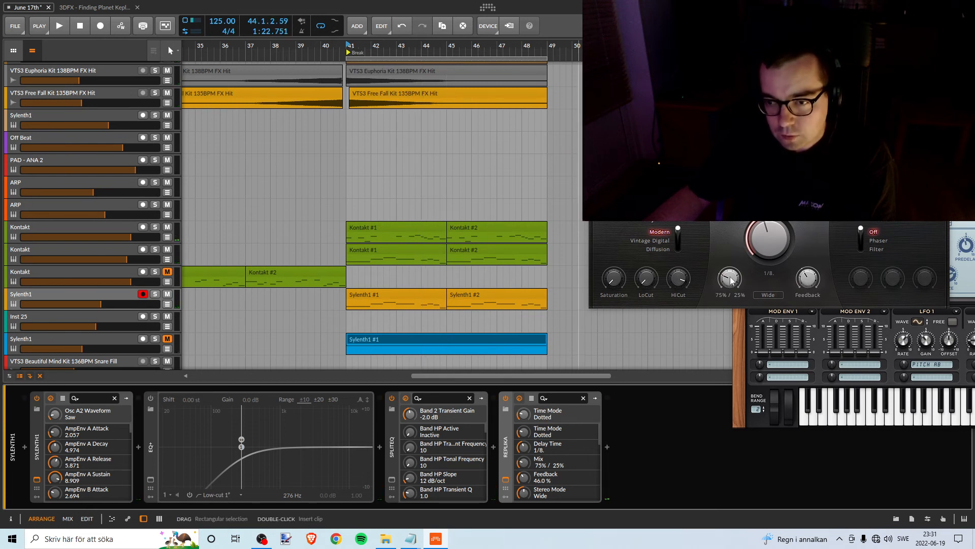
left_click(731, 281)
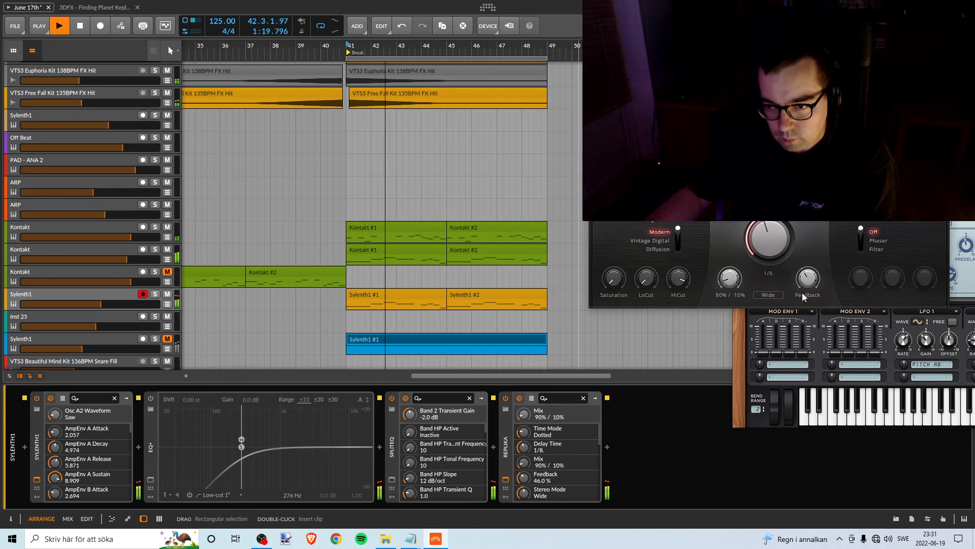
left_click_drag(804, 297, 804, 310)
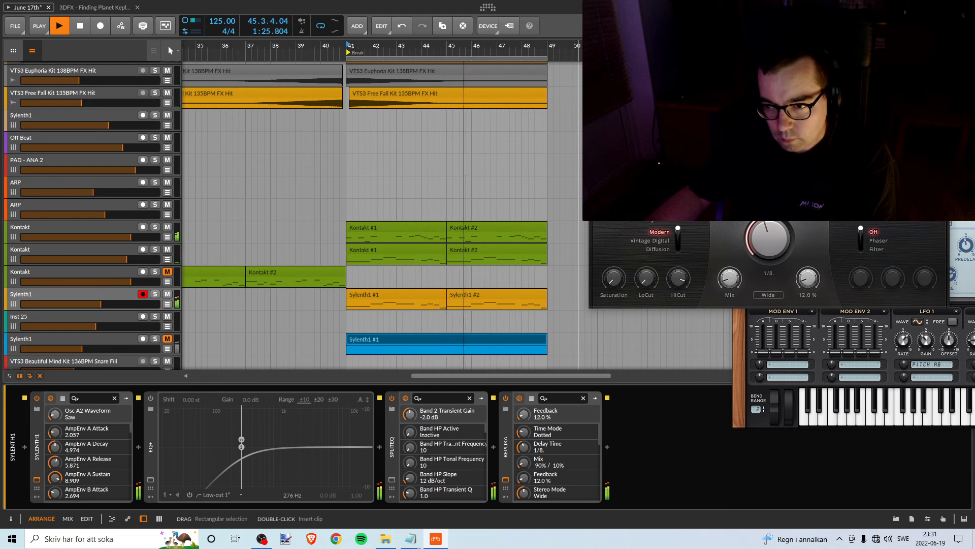
left_click_drag(799, 288, 799, 287)
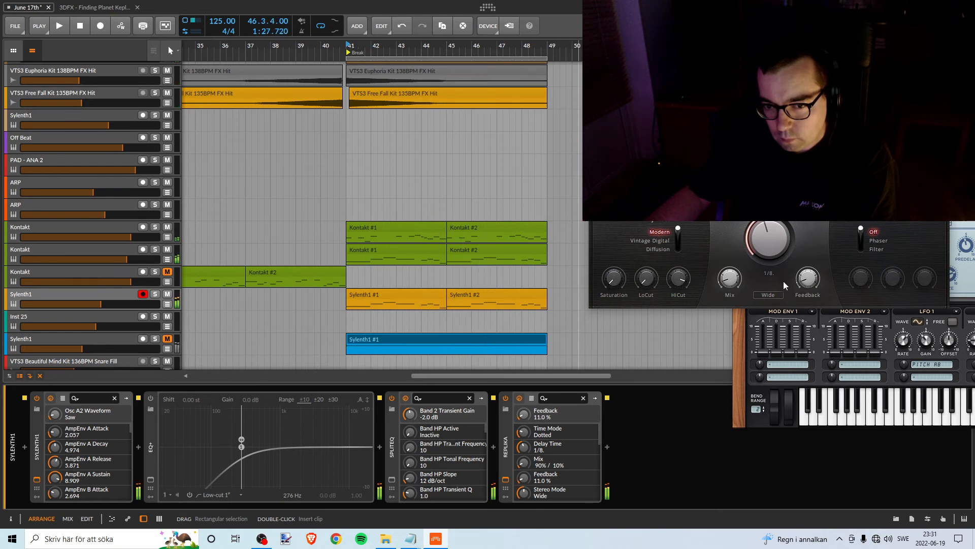
- Compare Replika's Modern and Vintage Digital delay modes during playback and settle on Vintage Digital
left_click_drag(643, 163, 563, 161)
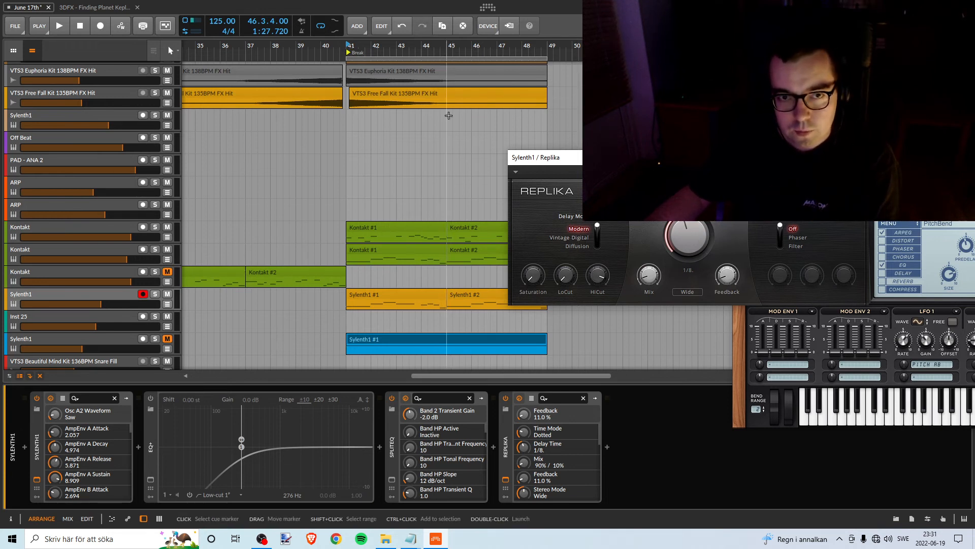
key("space")
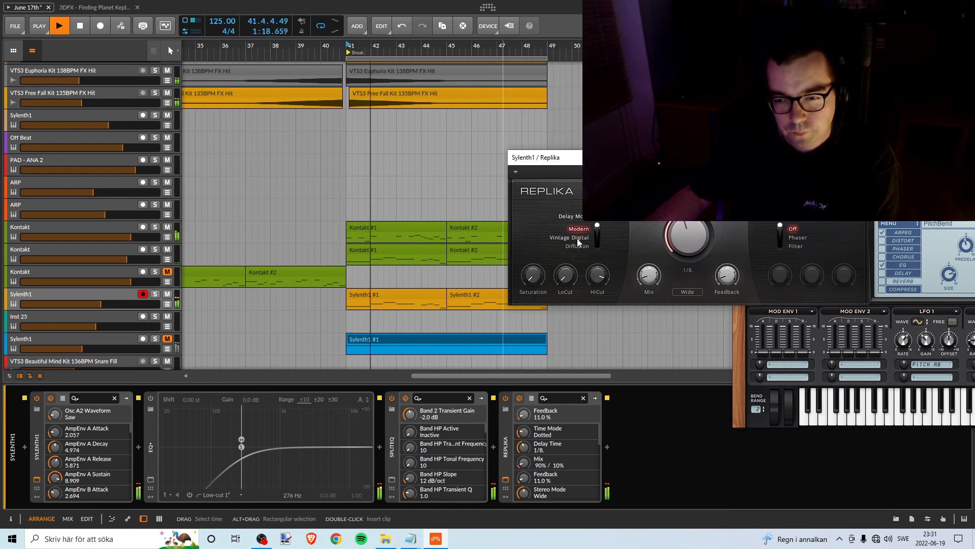
left_click(577, 239)
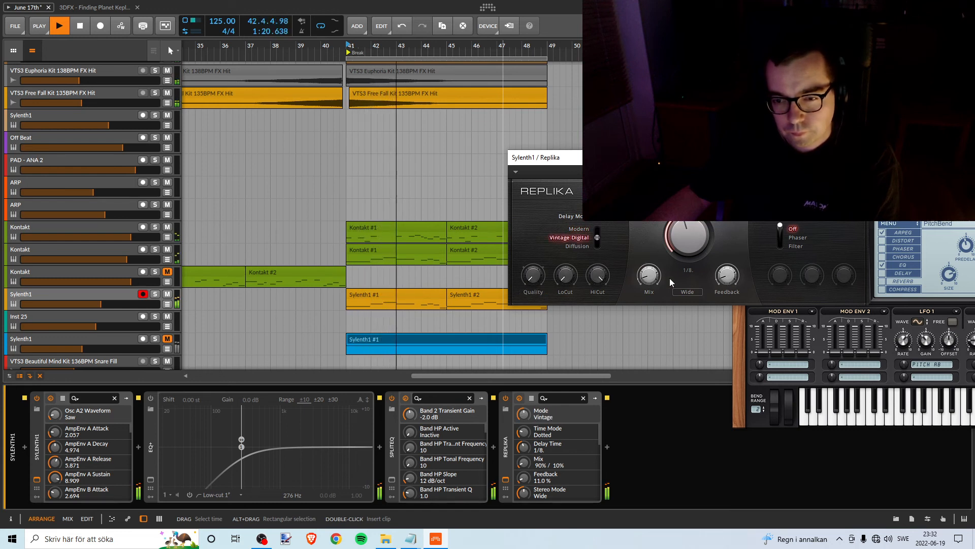
left_click(583, 230)
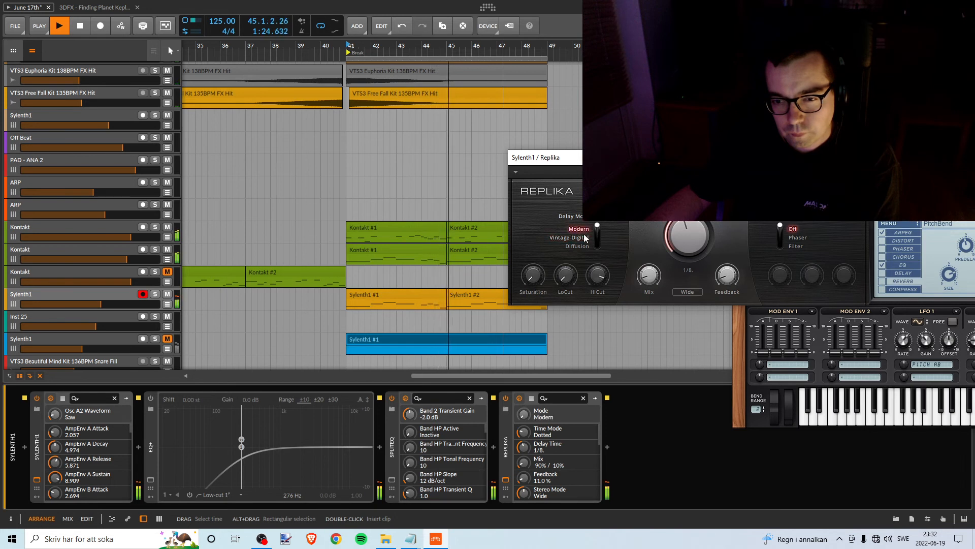
left_click(580, 239)
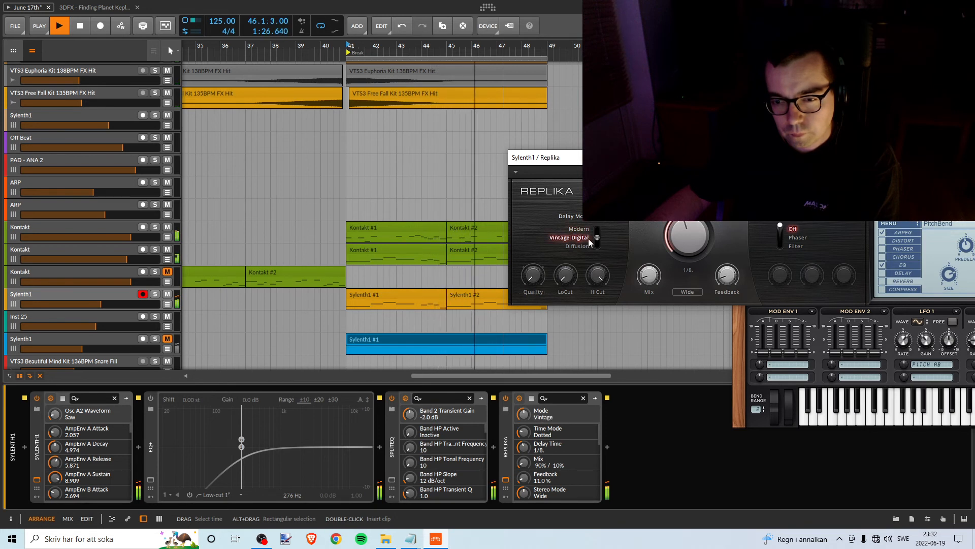
key("space")
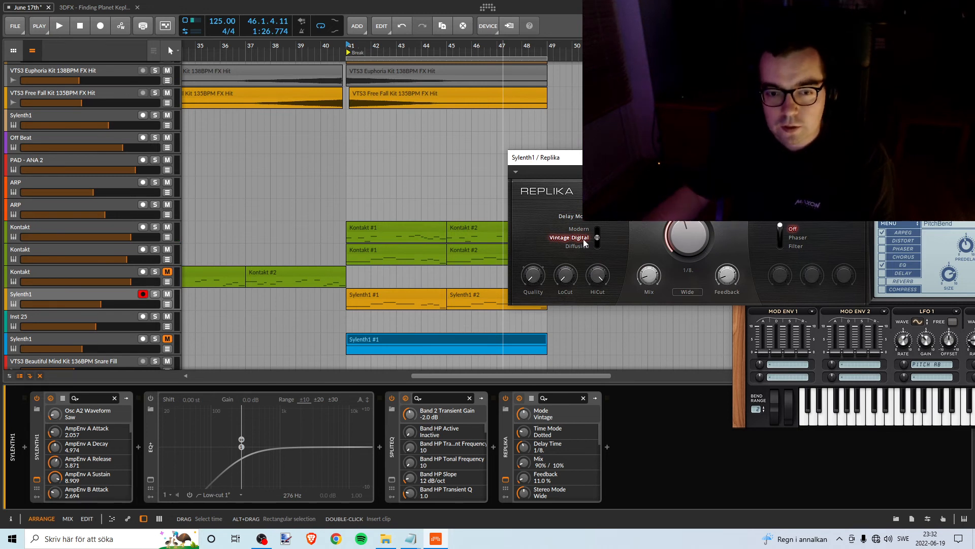
- Set the Replika feedback to 12% and move the plugin window clear of the arrangement clips
key("space")
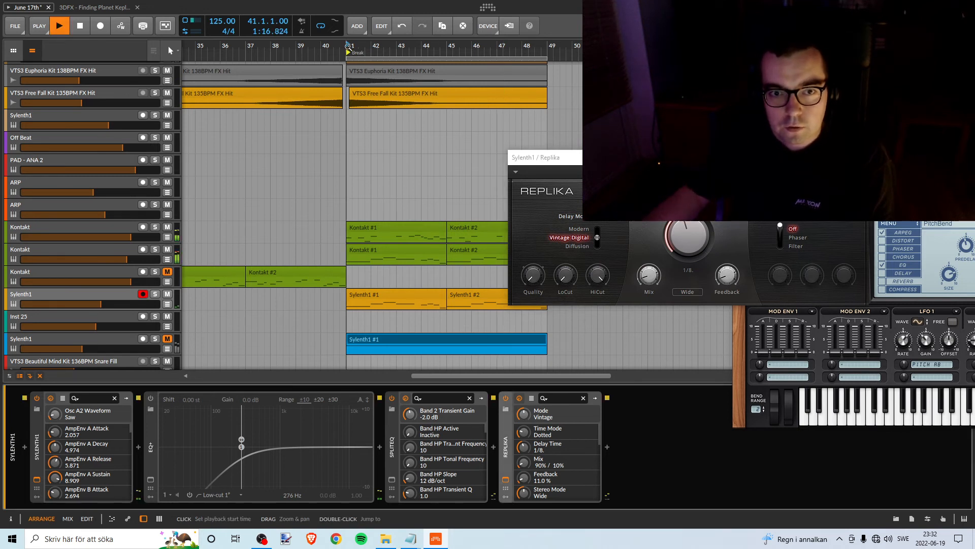
left_click(728, 277)
left_click_drag(727, 277, 728, 276)
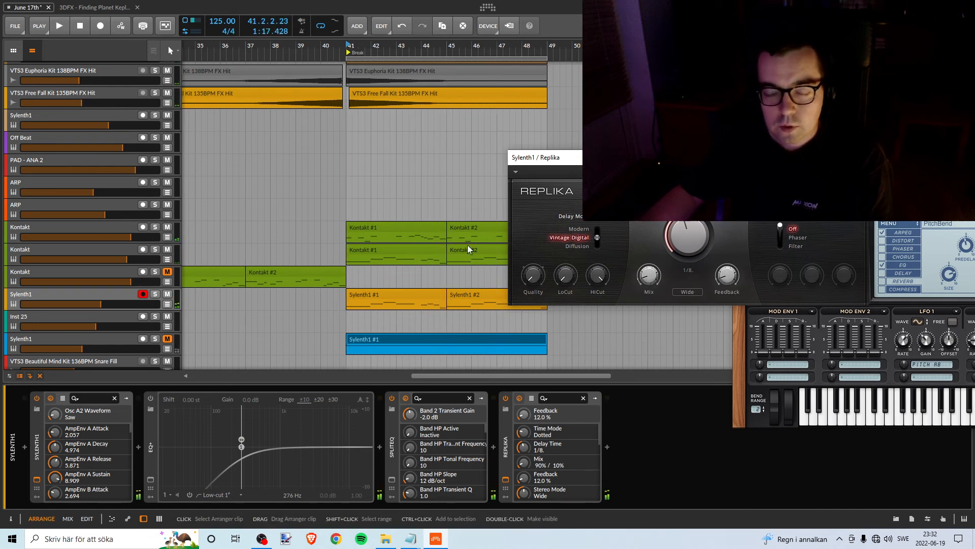
left_click_drag(609, 157, 654, 110)
- Play the break from bar 41, briefly soloing the orange Sylenth1 track to check the delay
key("space")
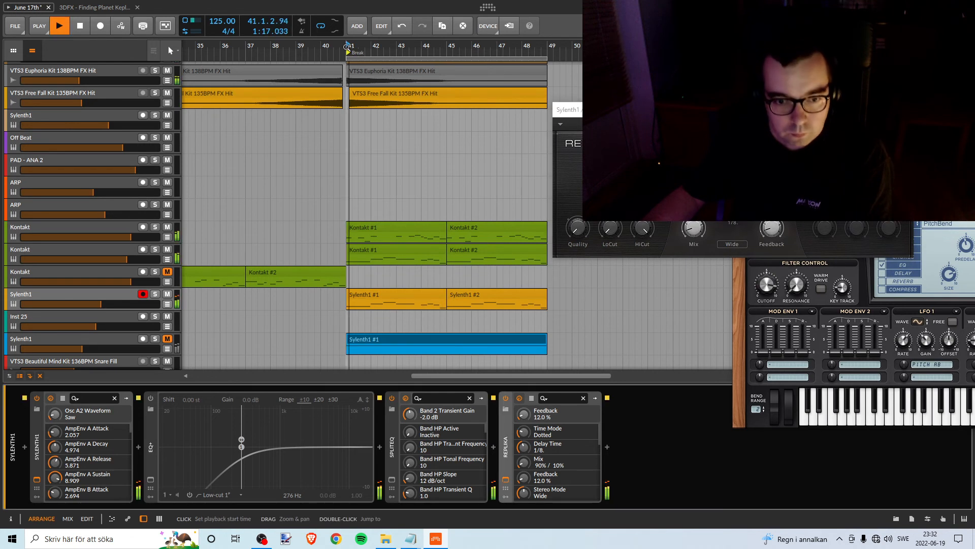
left_click(156, 295)
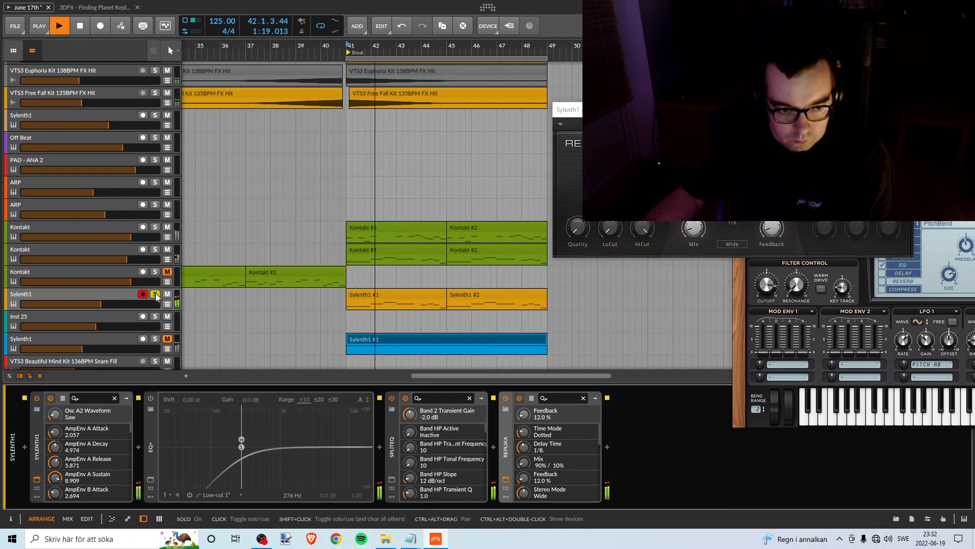
left_click(156, 295)
scroll(271, 305, "down", 2)
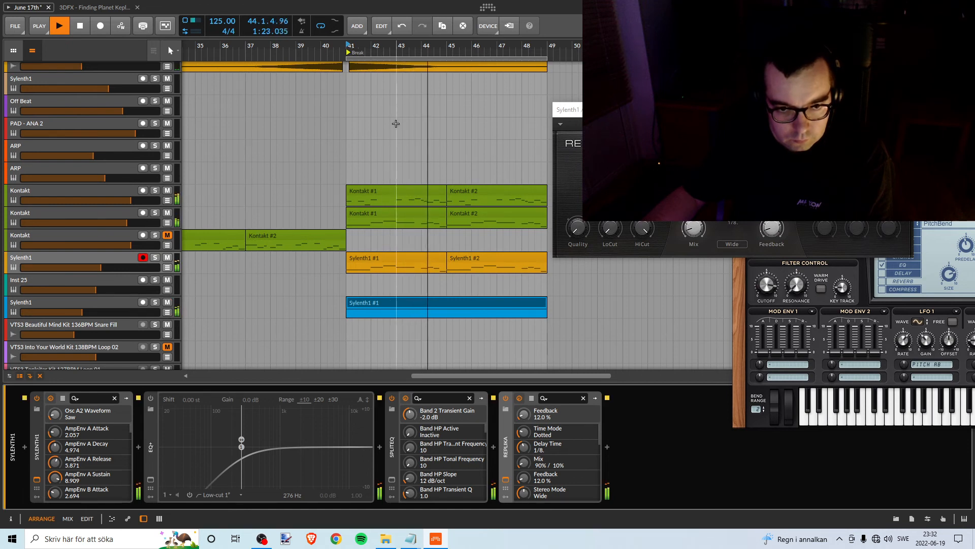
left_click(348, 46)
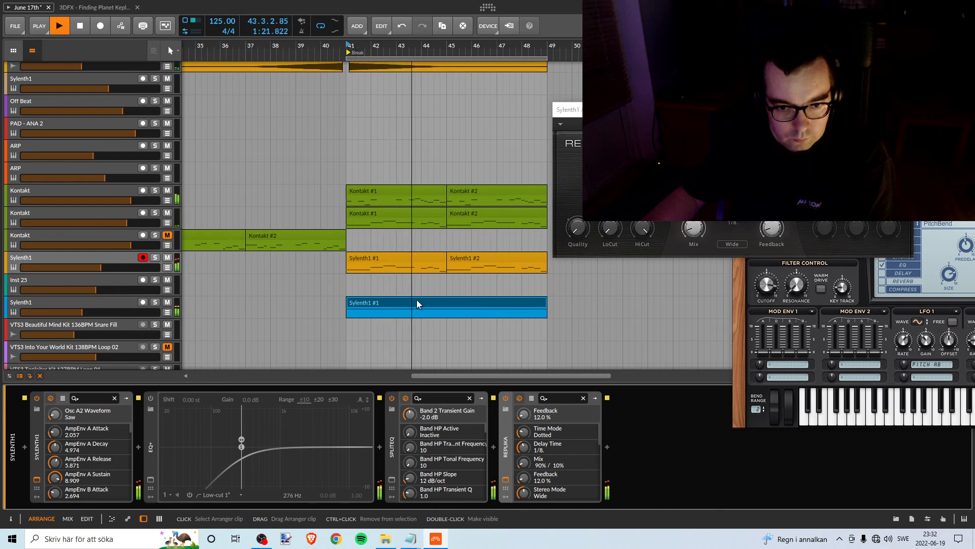
key("space")
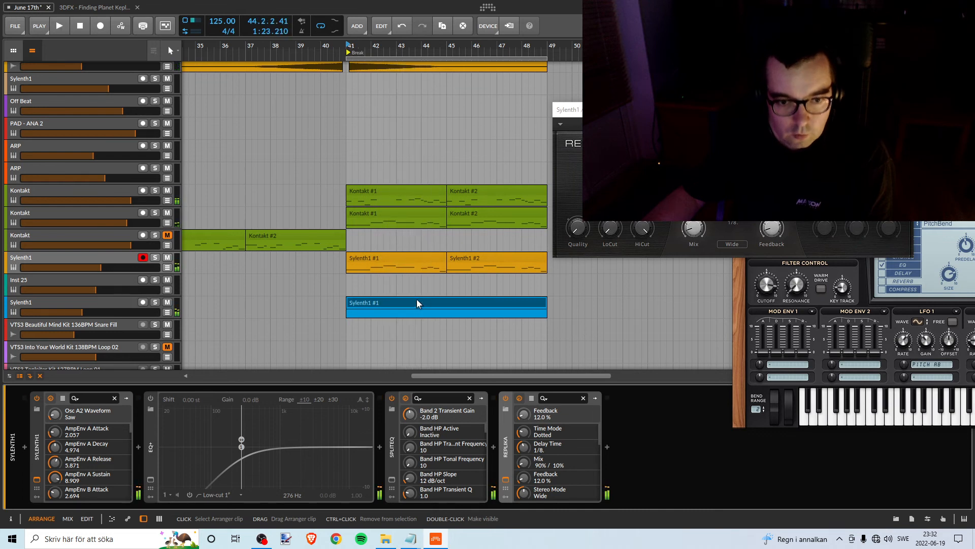
- Solo the blue Sylenth1 track, open its clip and shorten the F3 note to two bars
left_click(155, 302)
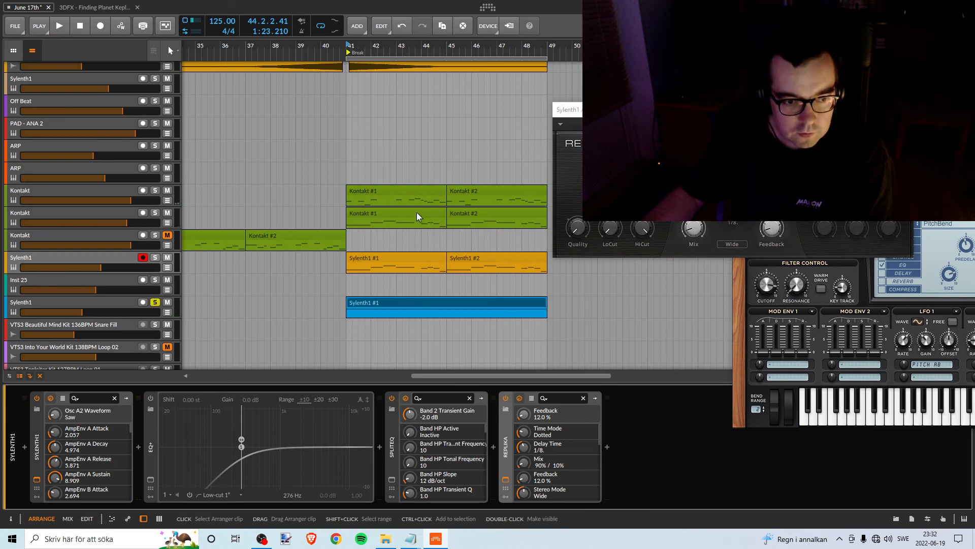
double_click(410, 300)
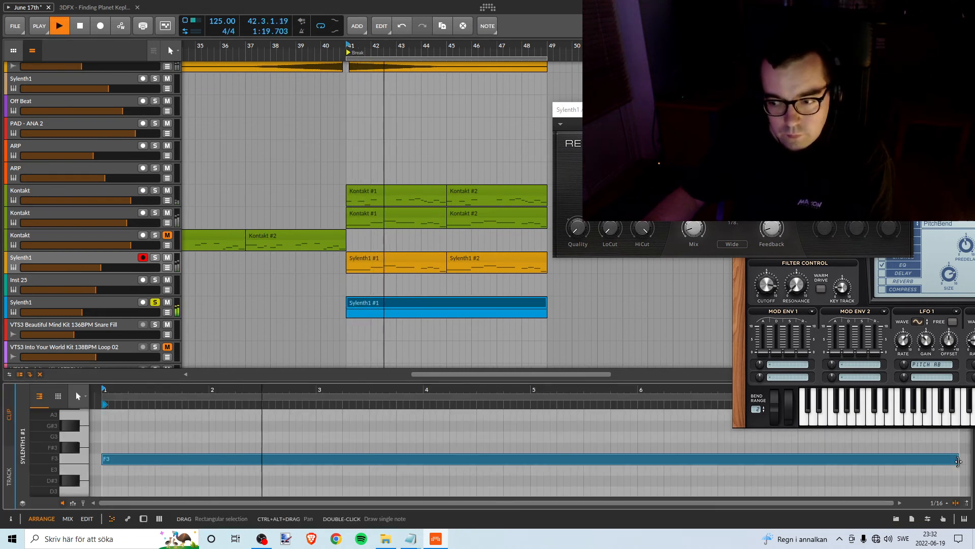
key("space")
left_click_drag(948, 463, 353, 462)
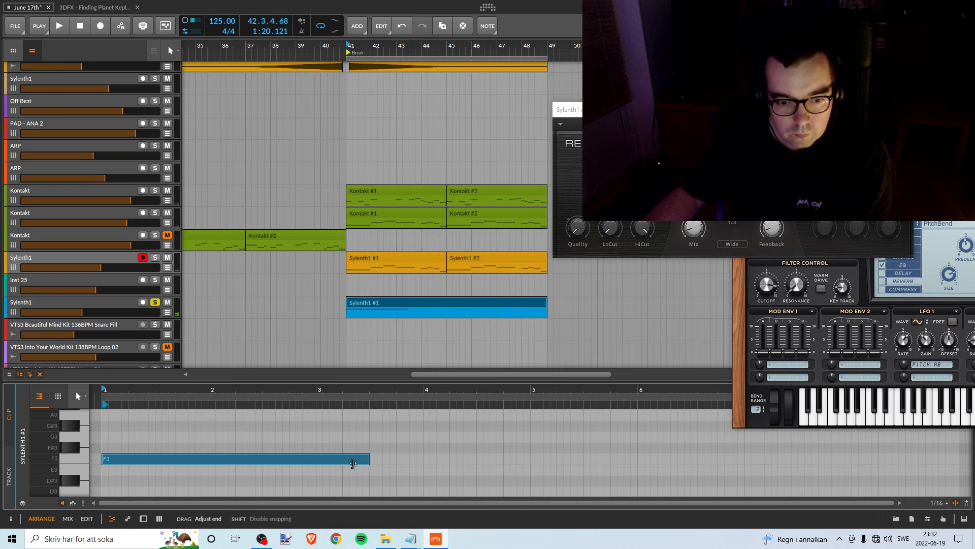
key("space")
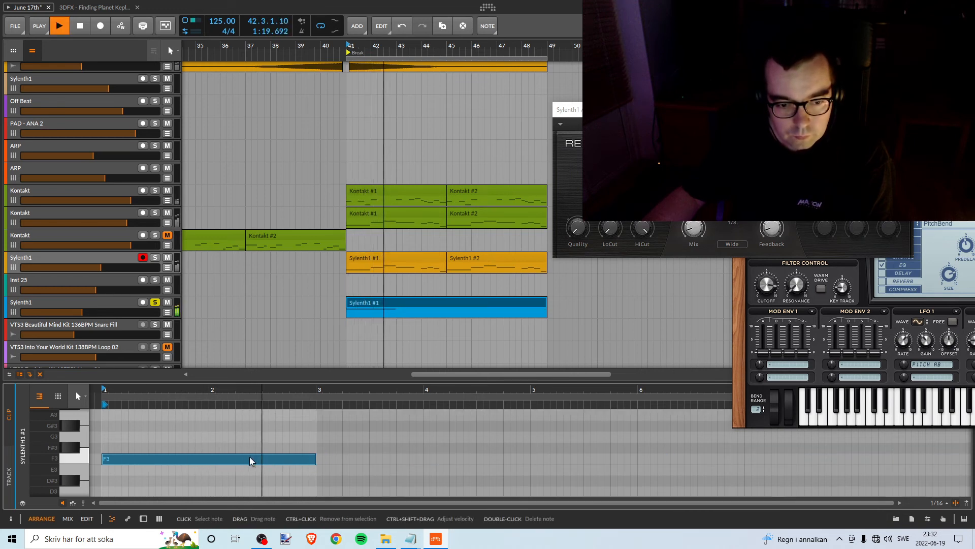
key("space")
- Copy the F3 note to bar 3 of the clip, transpose the copy up to C4 and shorten it to half a bar
left_click_drag(250, 461, 462, 438)
key("Up")
key("Up")
key("Up")
key("Up")
key("Up")
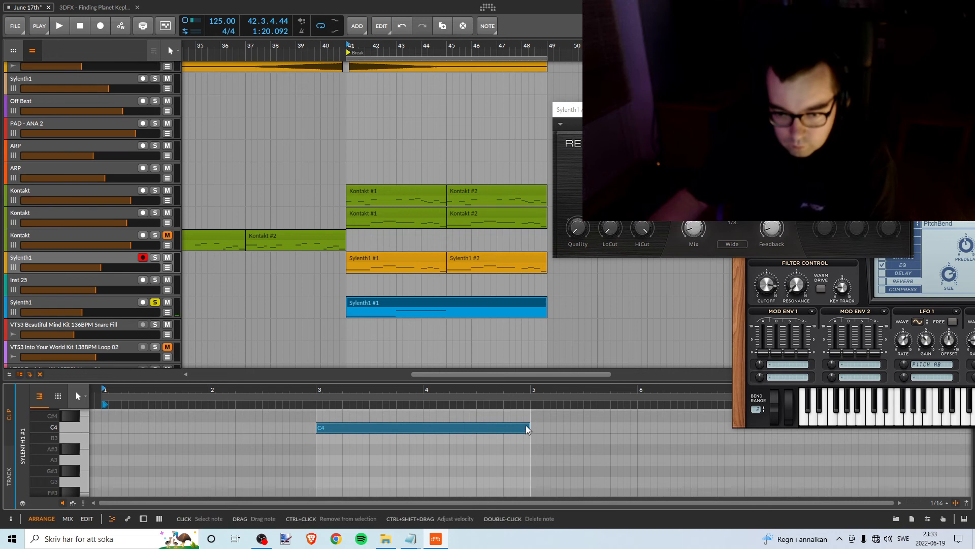
left_click_drag(529, 428, 399, 444)
key("space")
key("space")
- Add a two-bar F3 note directly after the C4 note, using copies of the existing notes
key("Down")
key("Down")
key("Down")
key("Down")
key("Down")
key("Down")
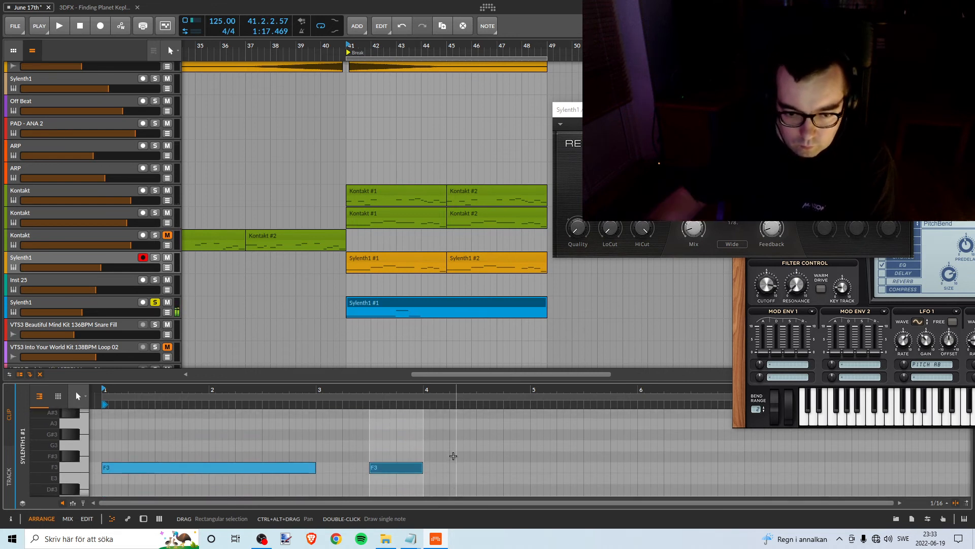
left_click_drag(283, 467, 556, 474)
- Play the new bass line from bar 41 and take the blue Sylenth1 track out of solo
key("space")
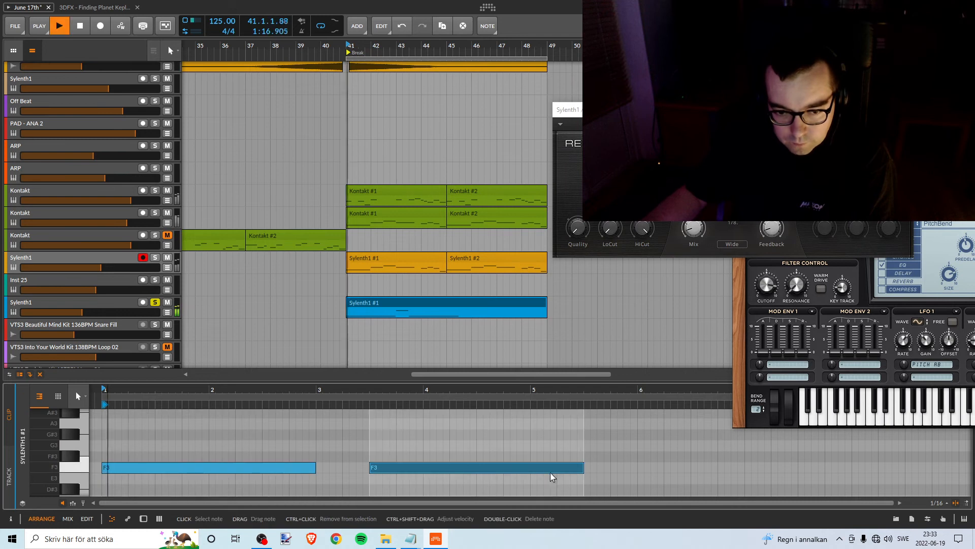
scroll(522, 463, "up", 2)
scroll(519, 459, "down", 1)
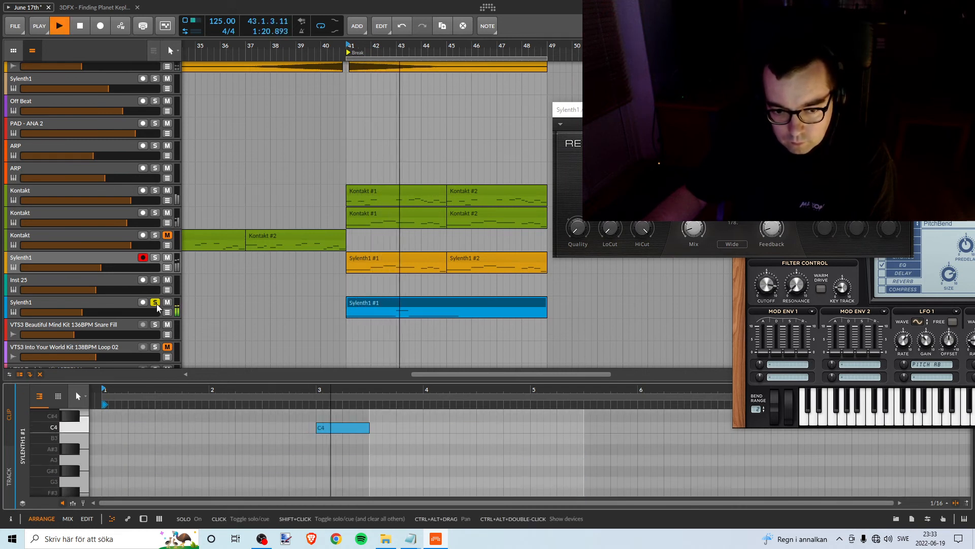
key("space")
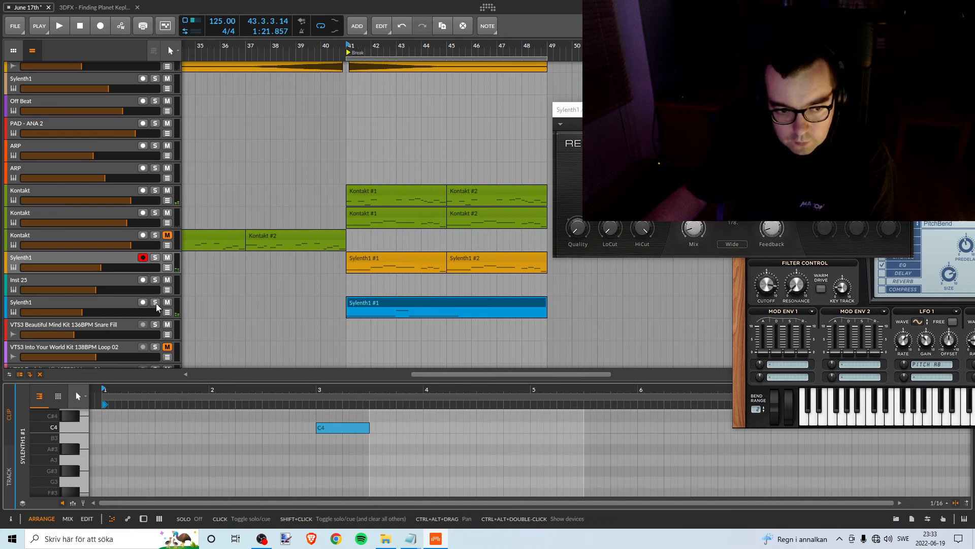
left_click(156, 304)
key("space")
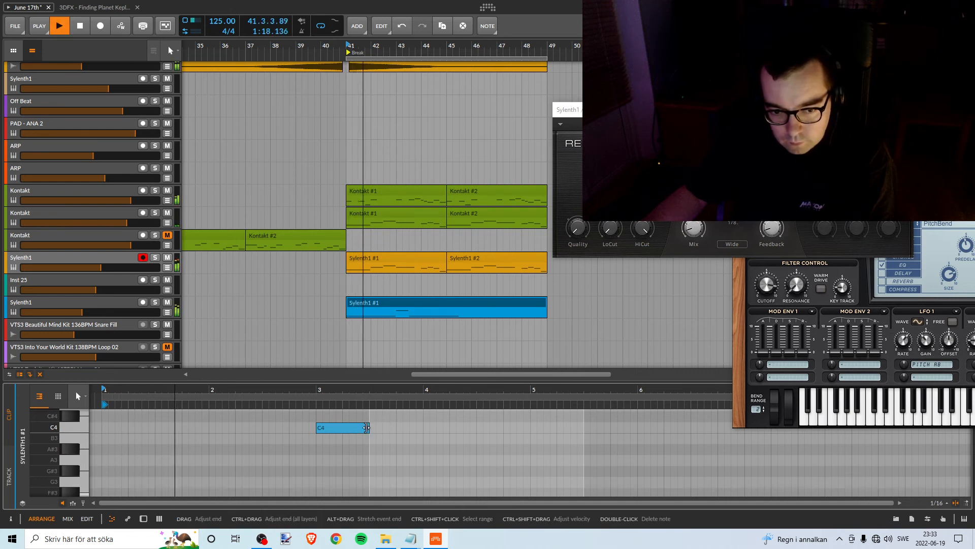
- Shorten the C4 note to a quarter bar and move the second F3 note back to meet its end
left_click_drag(366, 428, 341, 427)
key("space")
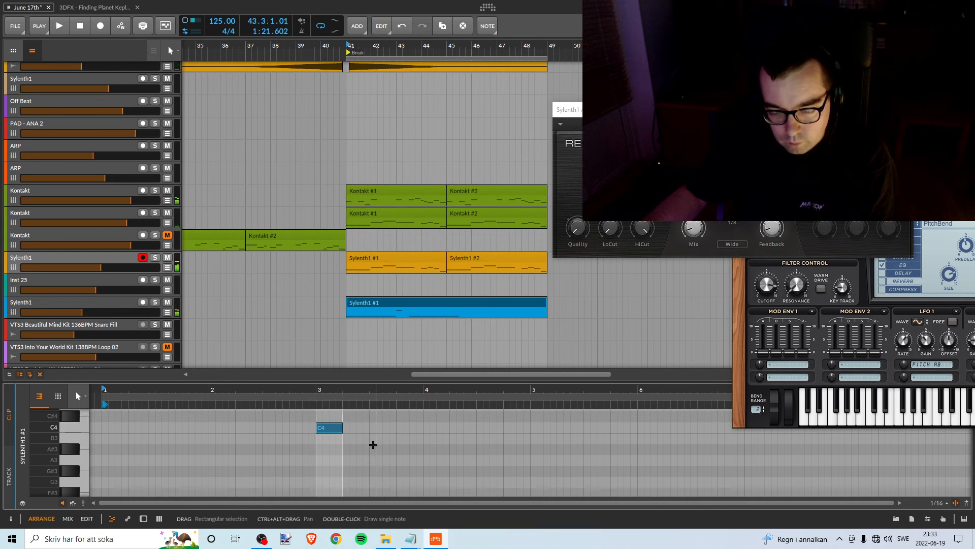
scroll(381, 442, "down", 3)
scroll(381, 443, "up", 1)
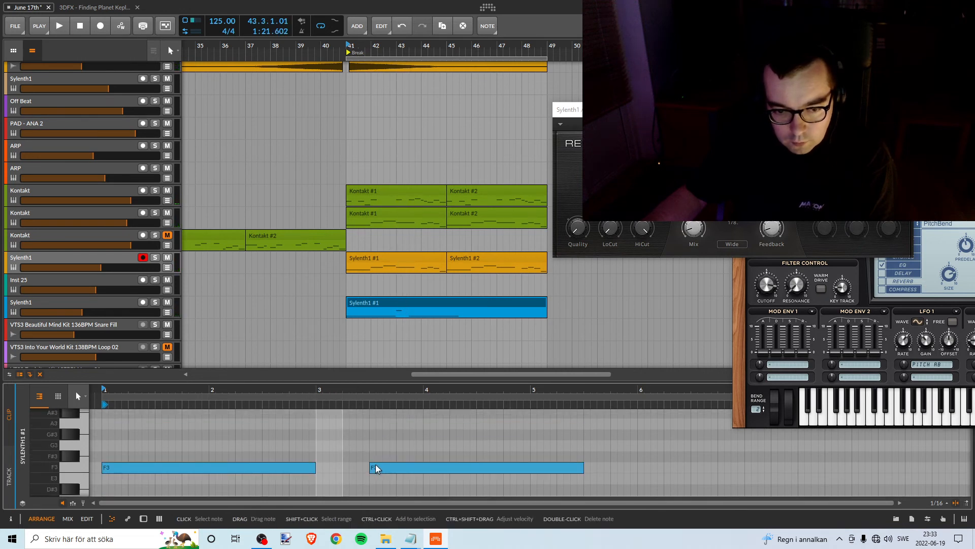
left_click_drag(376, 468, 373, 468)
key("space")
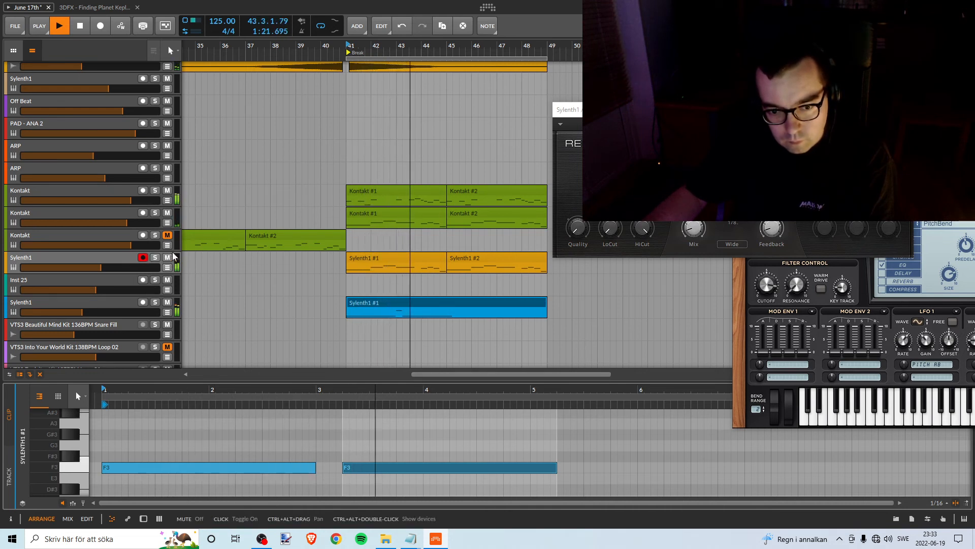
key("space")
- Mute the upper two Kontakt tracks and listen to the break without them
left_click(168, 191)
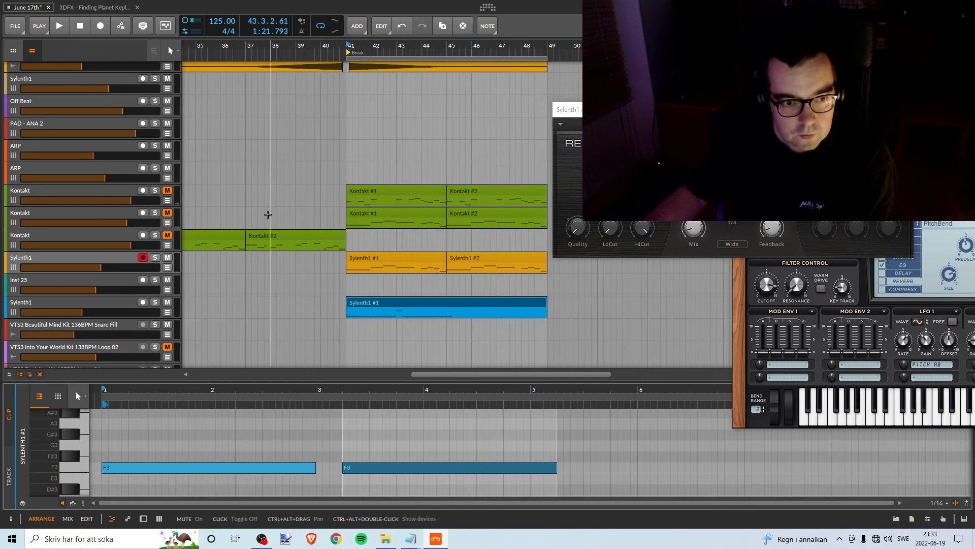
key("space")
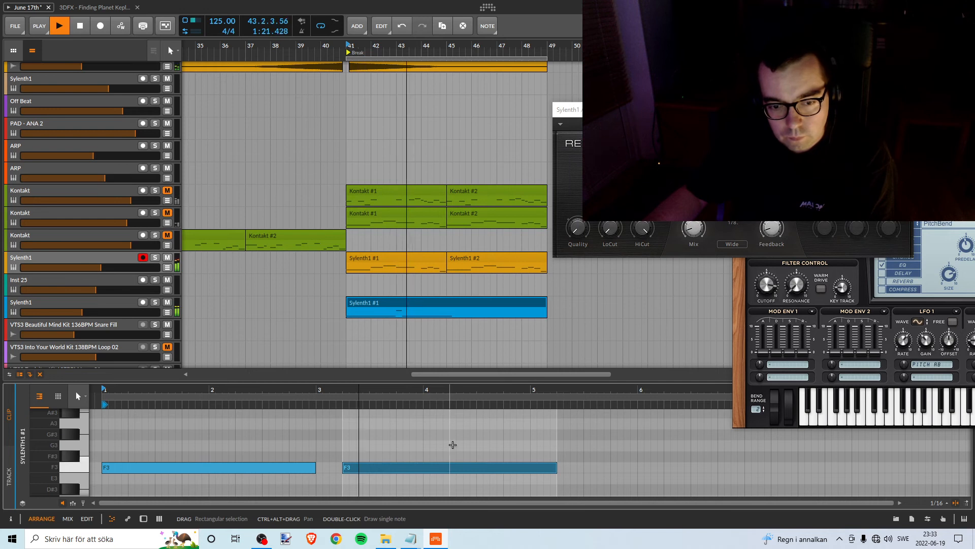
key("space")
- Trim the second F3 note's start to mid-bar 3 and lengthen the C4 note to half a bar to meet it
left_click_drag(345, 467, 370, 462)
key("space")
scroll(370, 462, "up", 2)
scroll(369, 462, "down", 1)
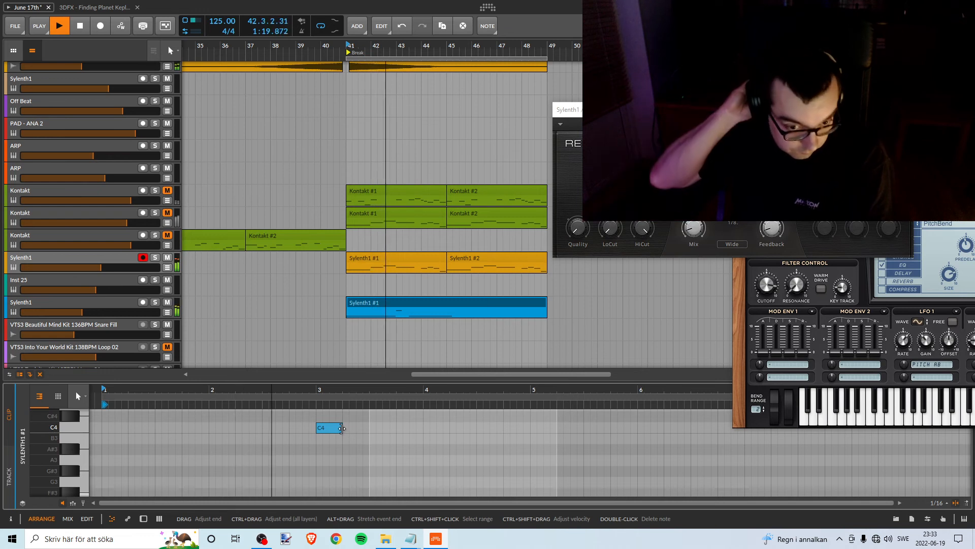
key("space")
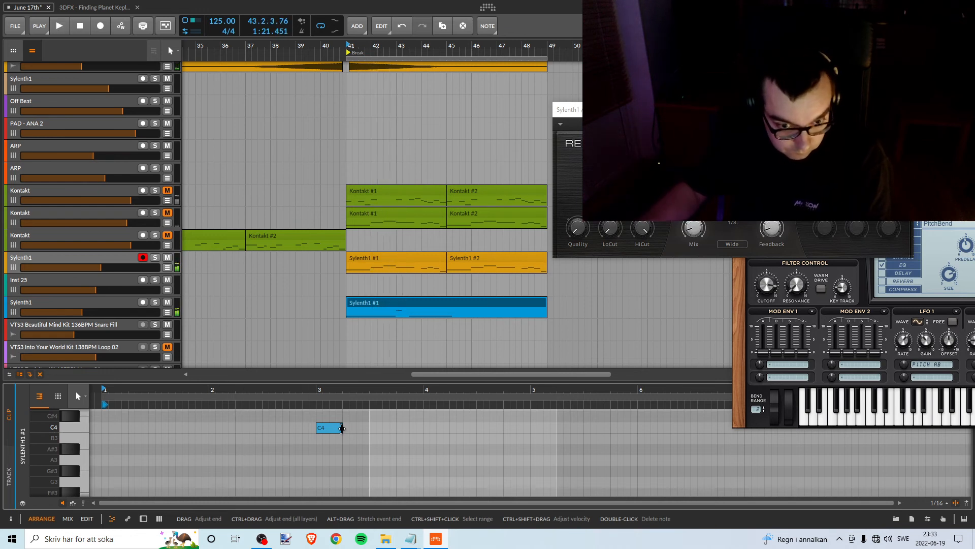
left_click_drag(342, 428, 371, 427)
key("space")
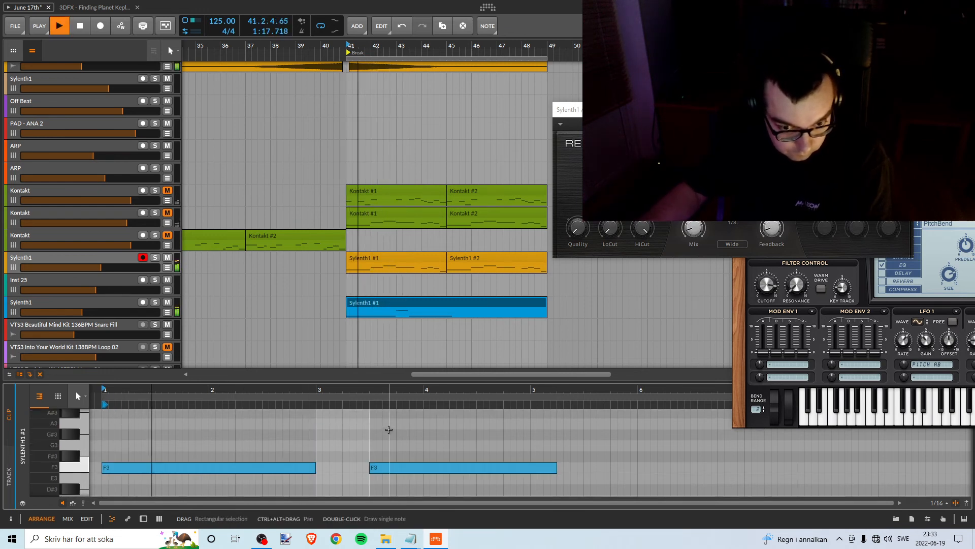
- Shorten the second F3 note to end at bar 4 and place a half-bar G3 note at the start of bar 4
scroll(389, 429, "down", 1)
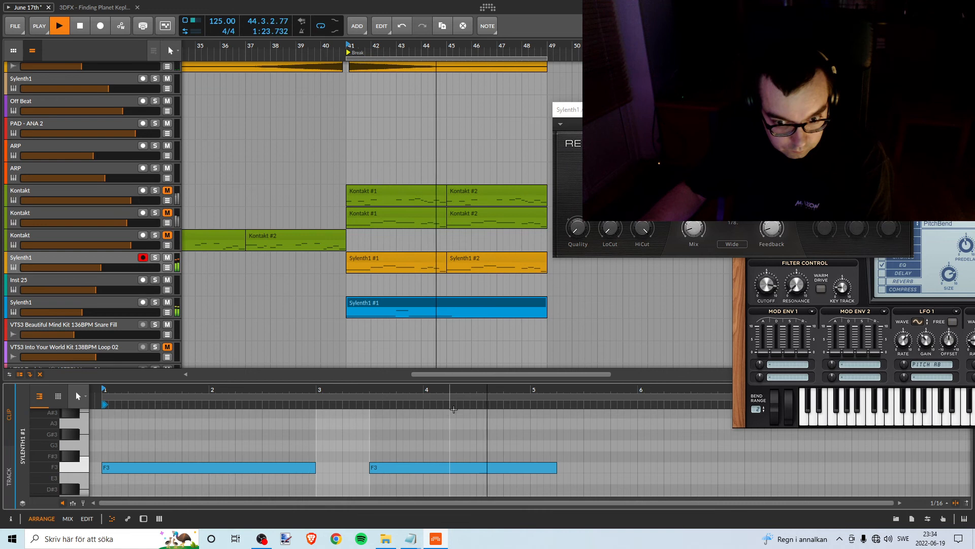
key("space")
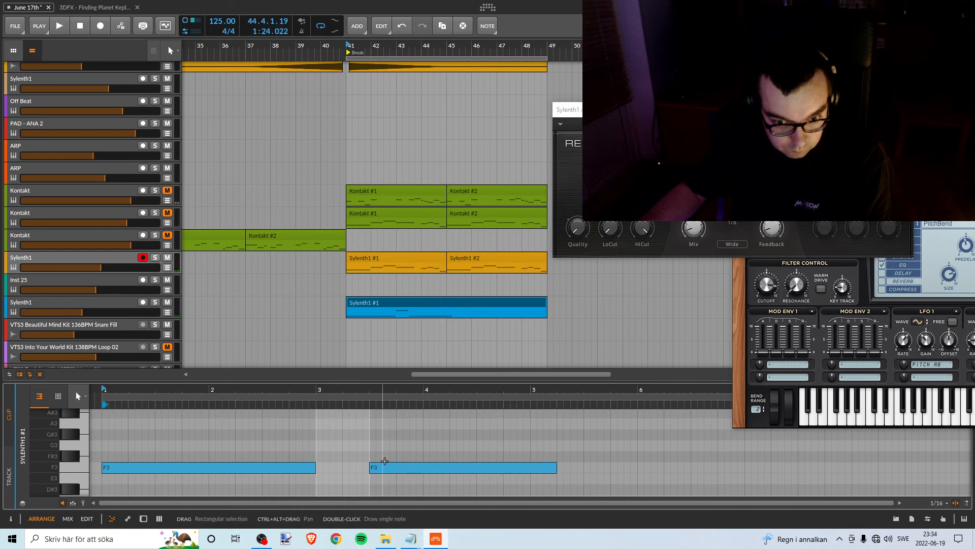
left_click(389, 470)
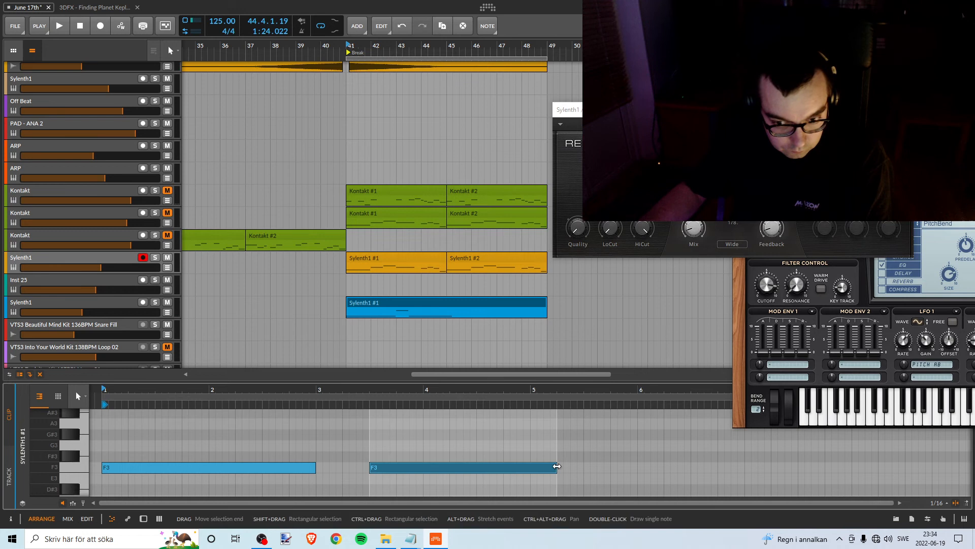
left_click_drag(555, 466, 466, 452)
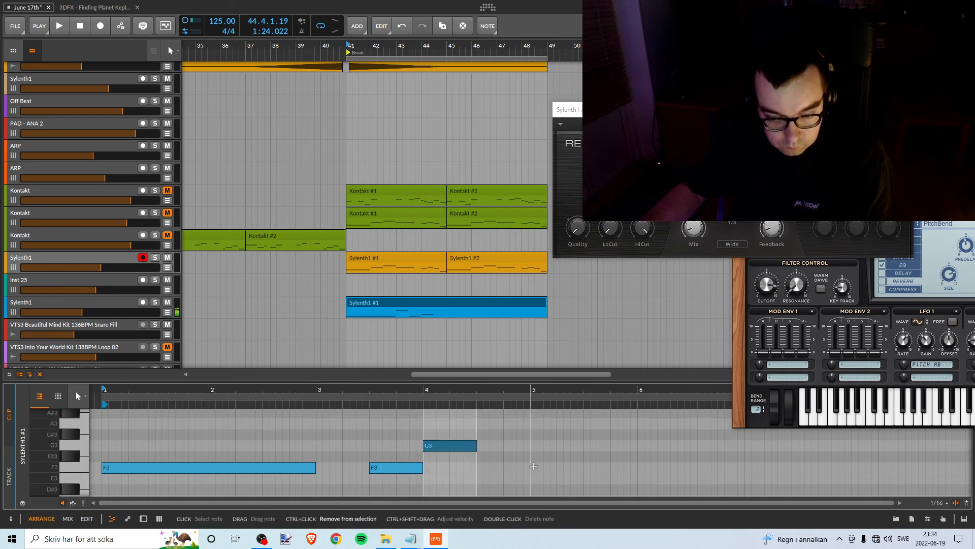
- Transpose the note at bar 4 up to A#3 and play the break from bar 41
key("Up")
key("Up")
key("Up")
key("Up")
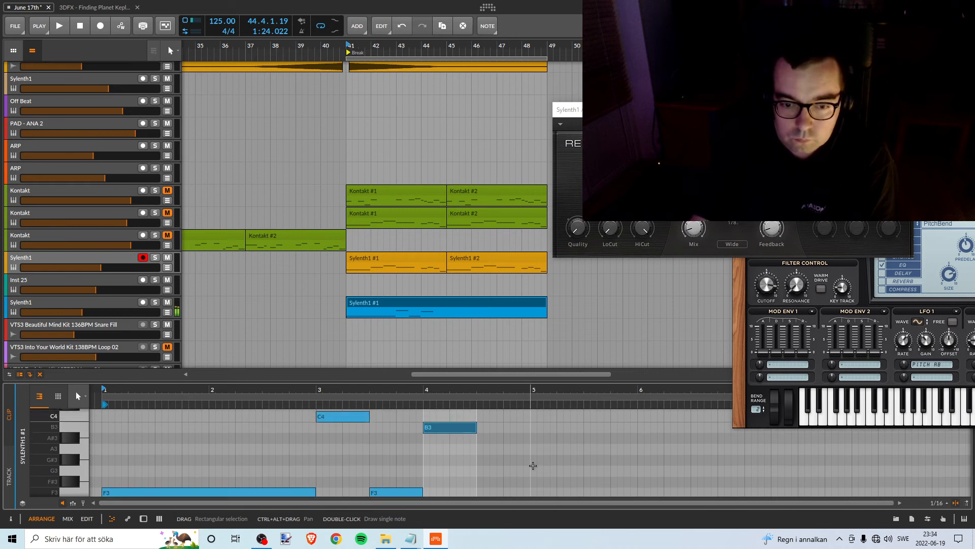
key("Up")
key("Down")
key("Down")
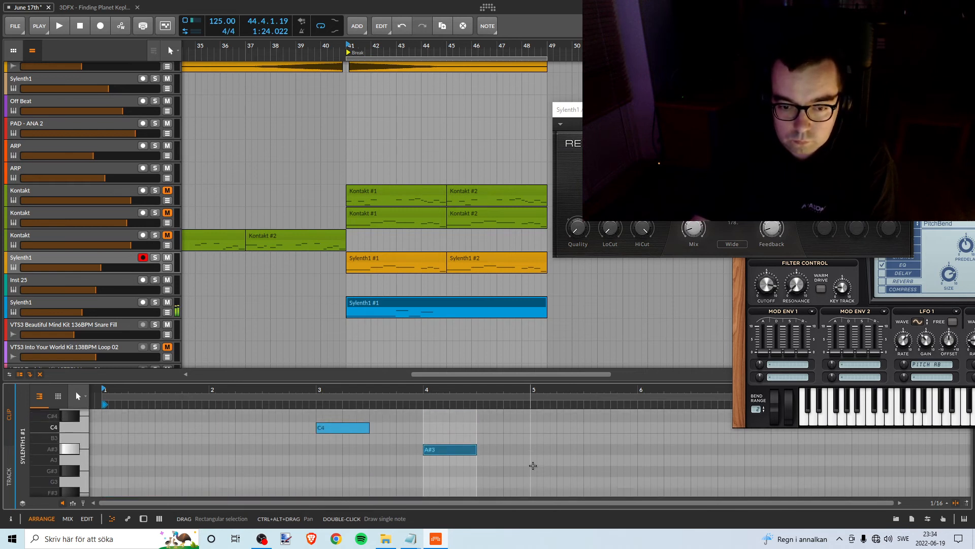
key("Down")
key("Up")
key("space")
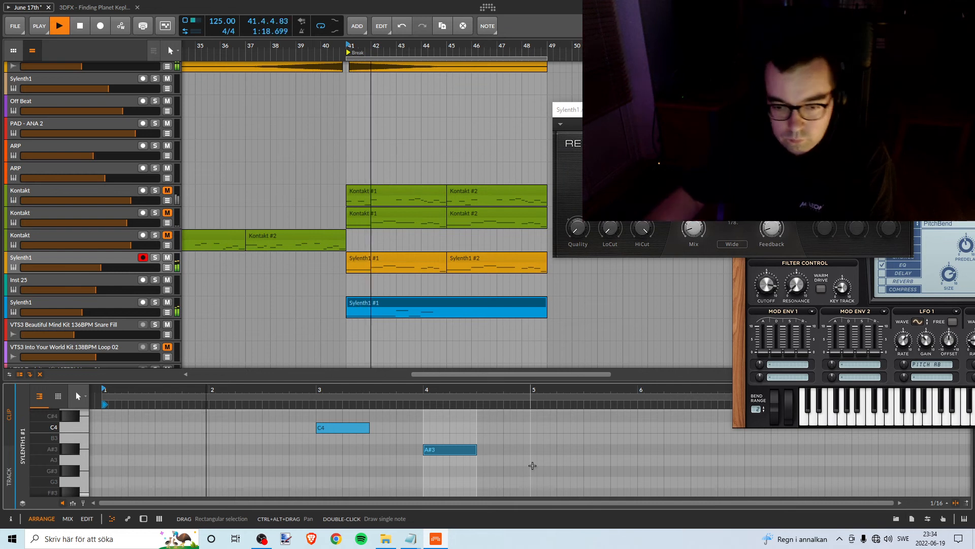
scroll(533, 462, "down", 3)
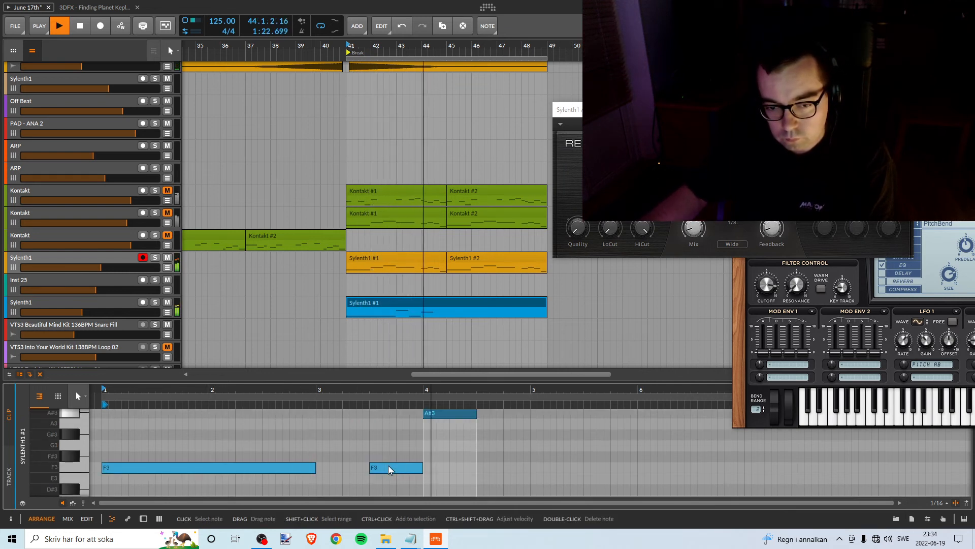
key("space")
- Add a third F3 note running from mid-bar 4 to bar 6 and play the line from bar 41
left_click_drag(389, 469, 637, 467)
key("space")
scroll(466, 428, "up", 1)
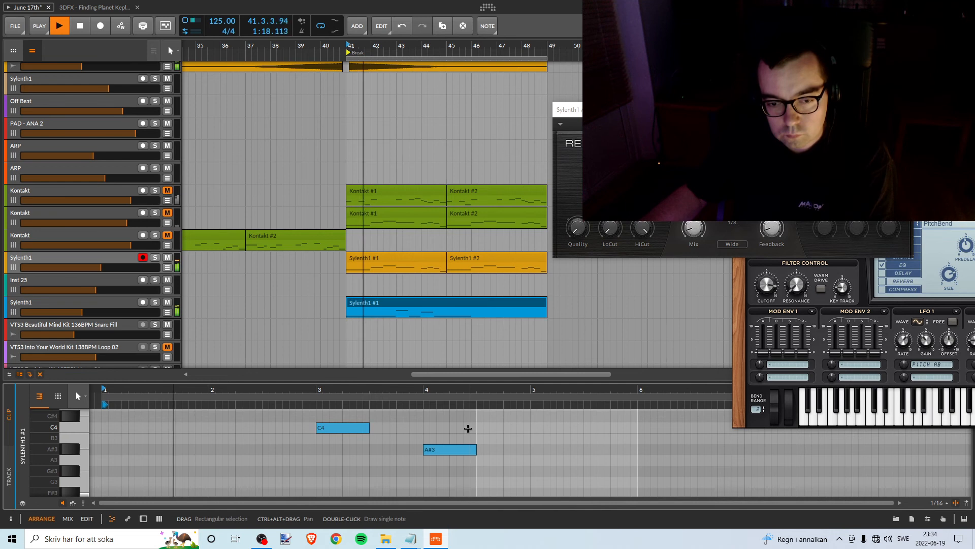
scroll(468, 429, "down", 1)
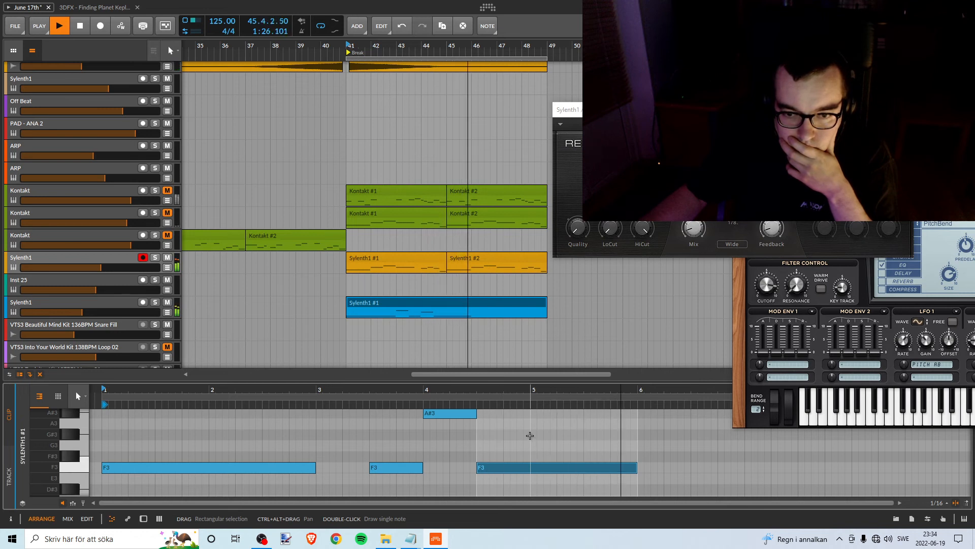
key("space")
- Shorten the blue Sylenth1 clip in the arrangement to end at bar 46 and play the break
left_click_drag(542, 306, 513, 307)
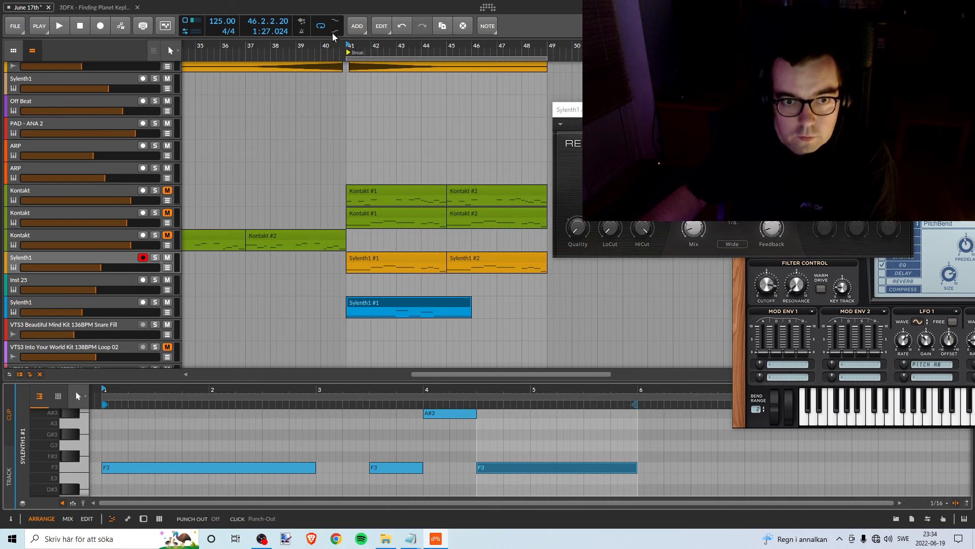
key("space")
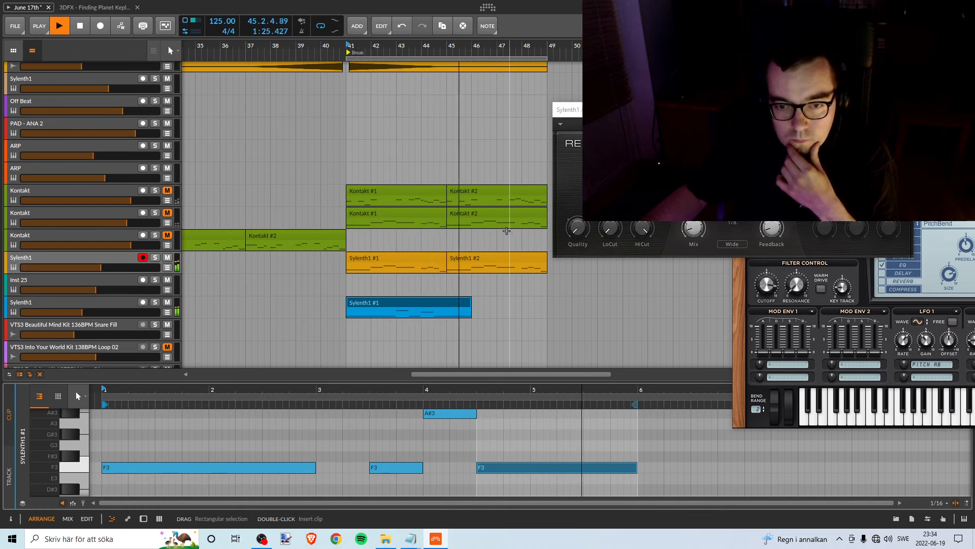
key("space")
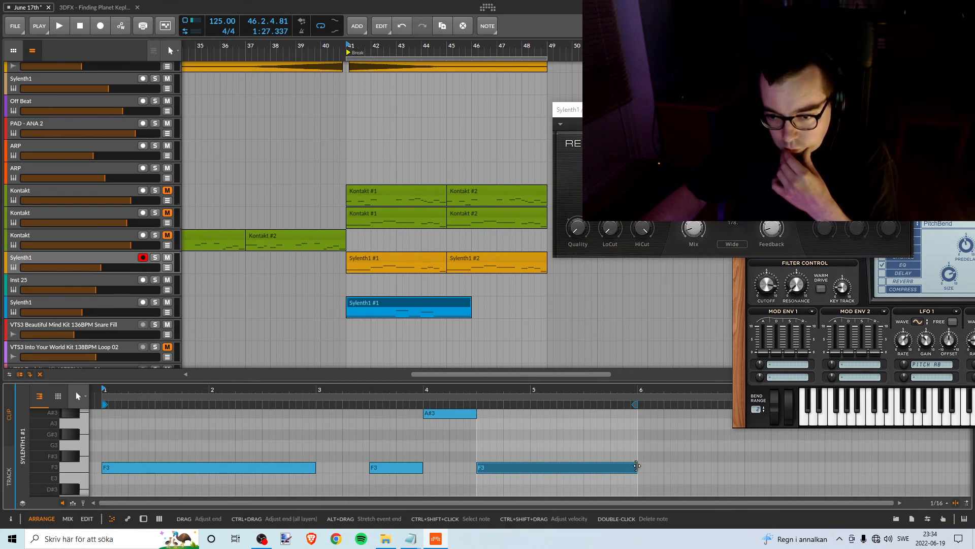
- Shorten the last F3 note to end at bar 5, trim the blue Sylenth1 clip to end at bar 45, and play it
left_click_drag(636, 466, 521, 458)
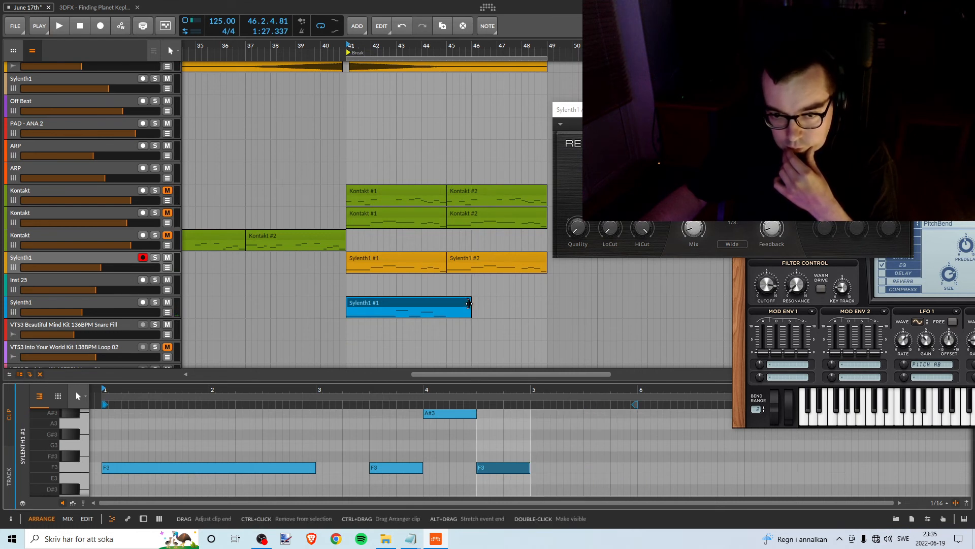
left_click_drag(471, 304, 450, 304)
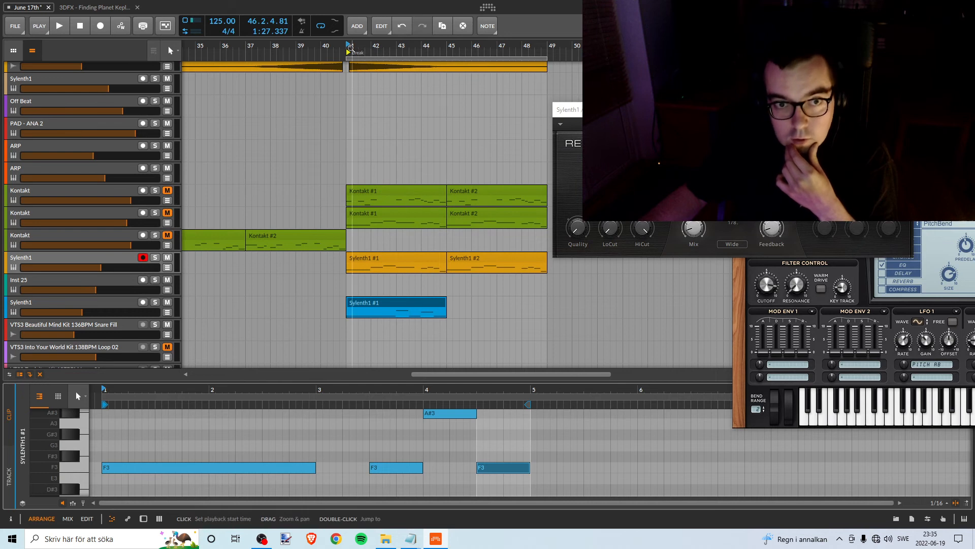
key("space")
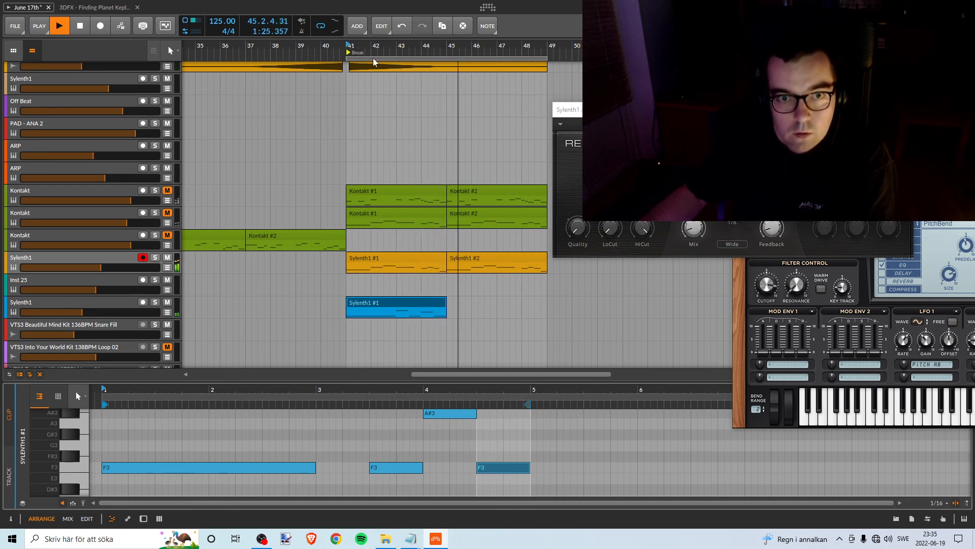
- Shorten the loop region to bars 41 to 45 and play that section
key("space")
left_click_drag(544, 56, 447, 56)
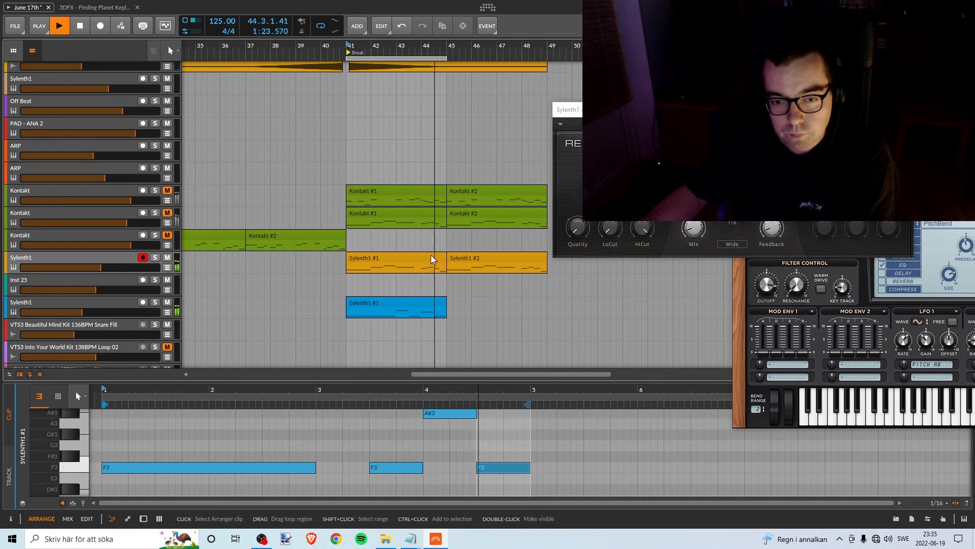
key("space")
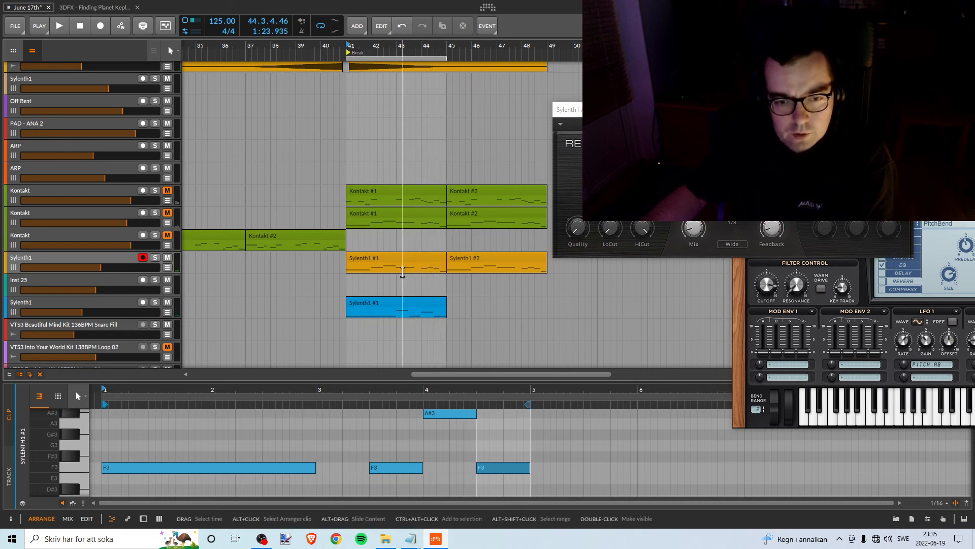
- Compare the notes of the first yellow and blue Sylenth1 clips and play the break from bar 41
left_click(372, 303)
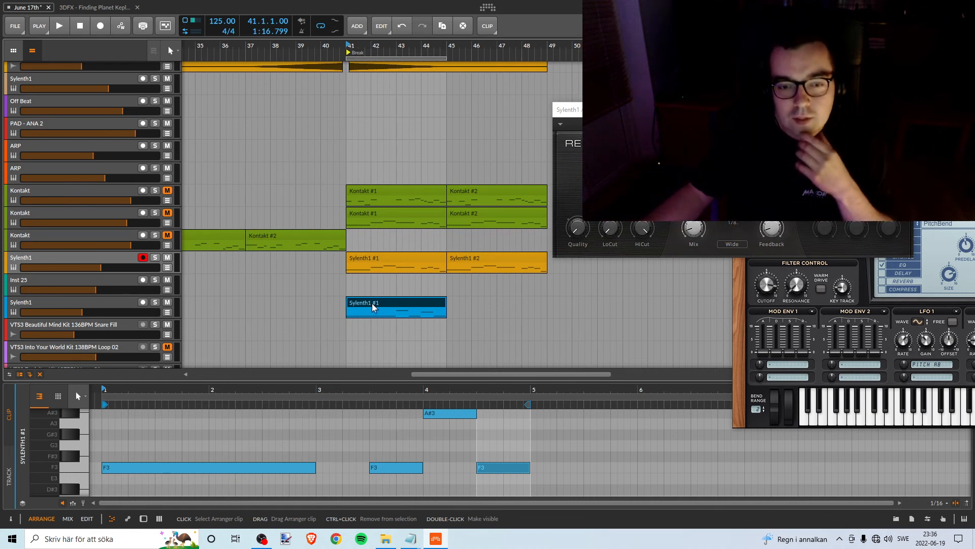
mouse_move(376, 303)
left_mouse_down()
mouse_move(395, 301)
mouse_move(373, 304)
left_mouse_up()
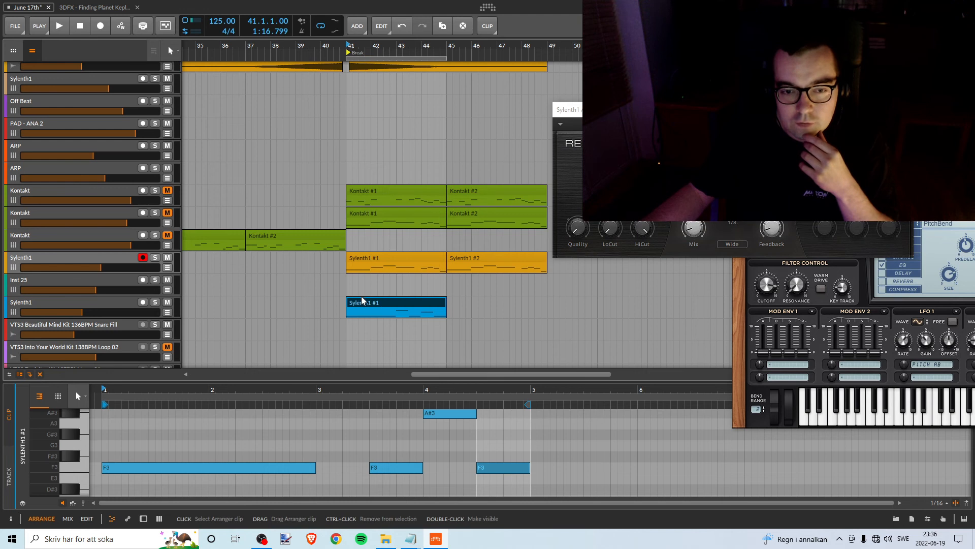
left_click(363, 259)
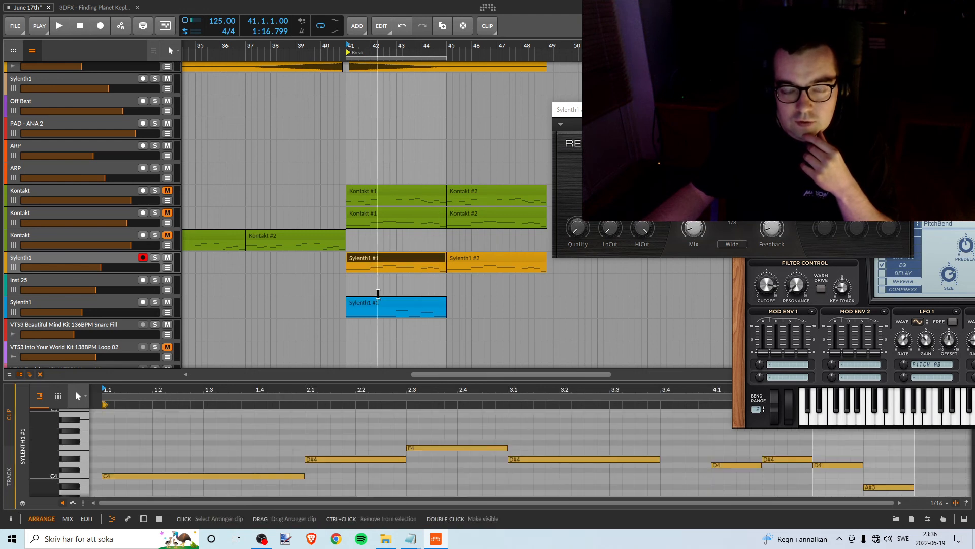
left_click(364, 303)
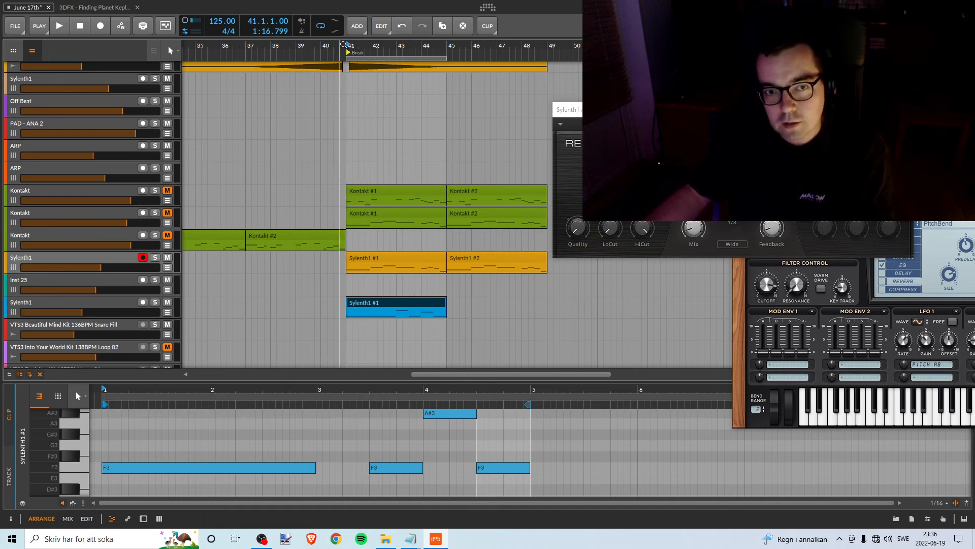
left_click_drag(357, 46, 364, 46)
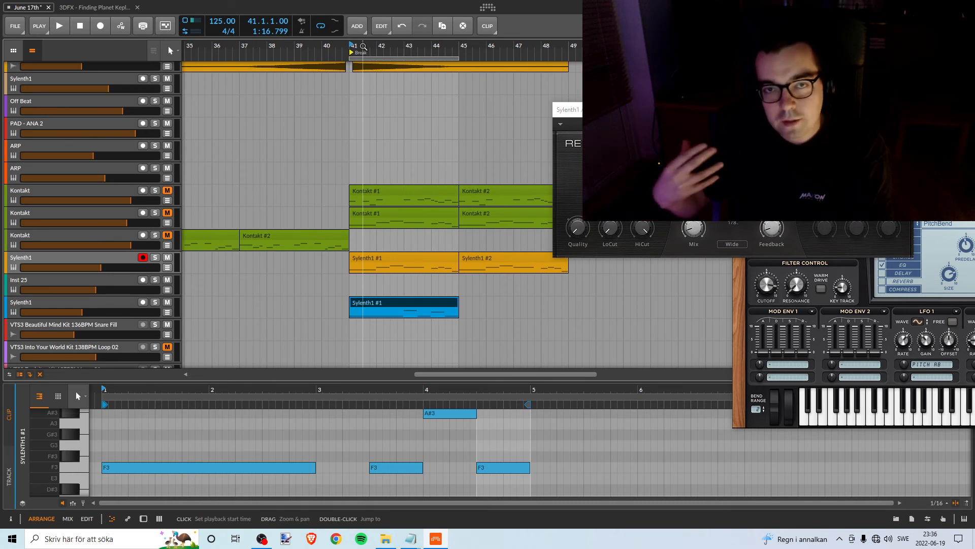
left_click_drag(363, 46, 364, 54)
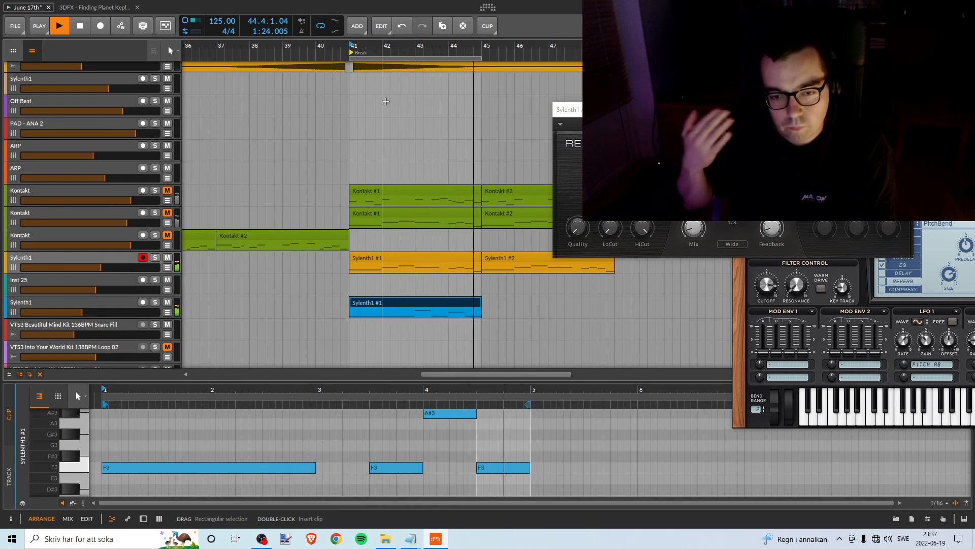
key("space")
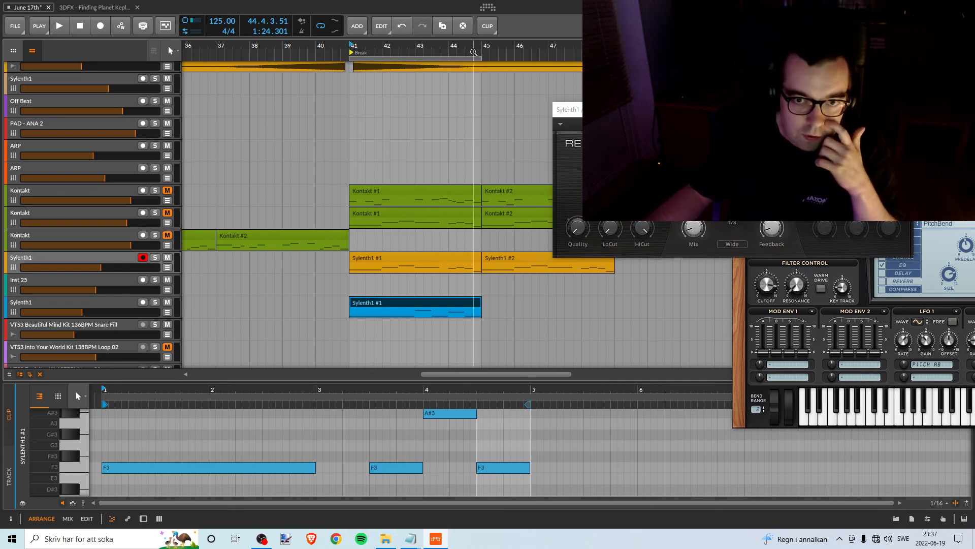
- Copy the blue Sylenth1 clip to bar 45, directly after the original
scroll(394, 174, "right", 2)
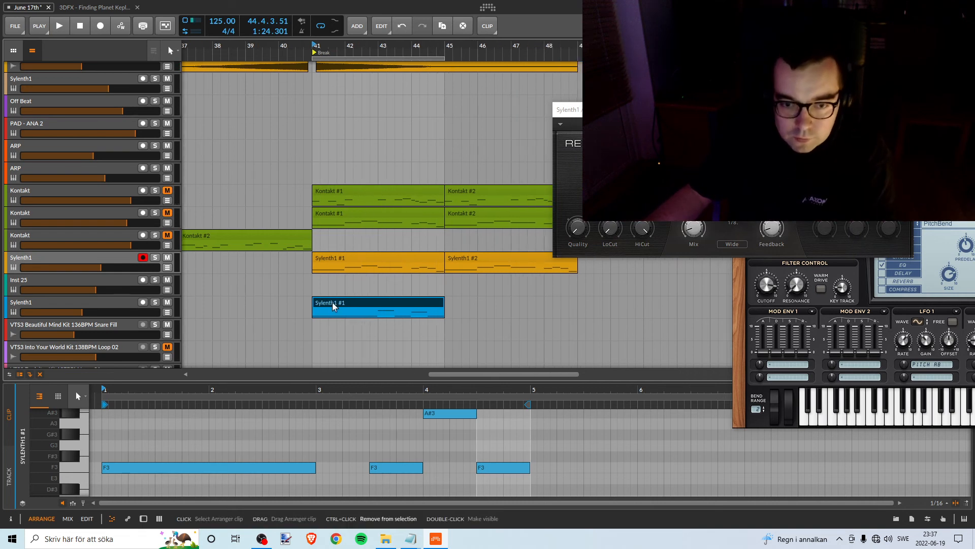
left_click_drag(333, 305, 481, 303)
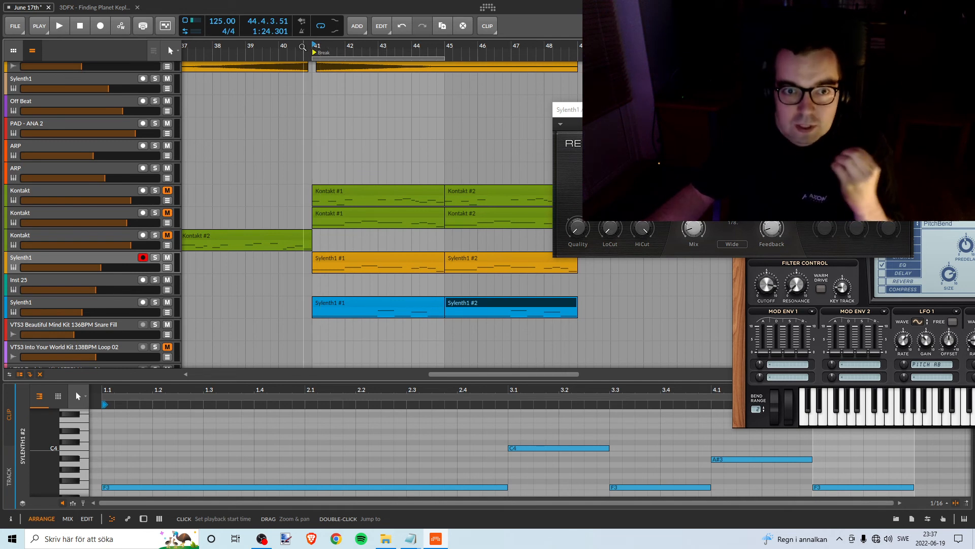
left_click_drag(318, 46, 318, 58)
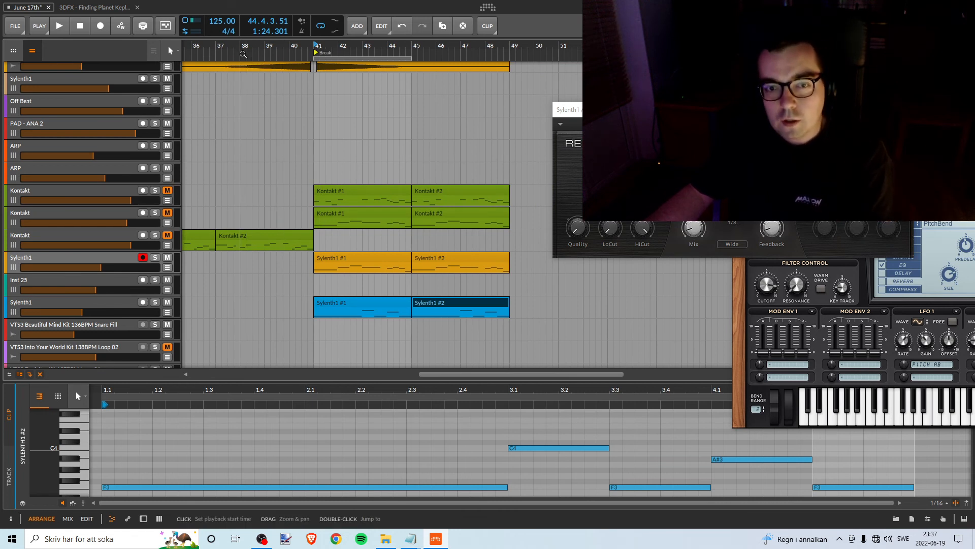
- Turn looping off during playback from bar 38 and move the loop region to bars 45 to 49
left_click_drag(252, 54, 244, 55)
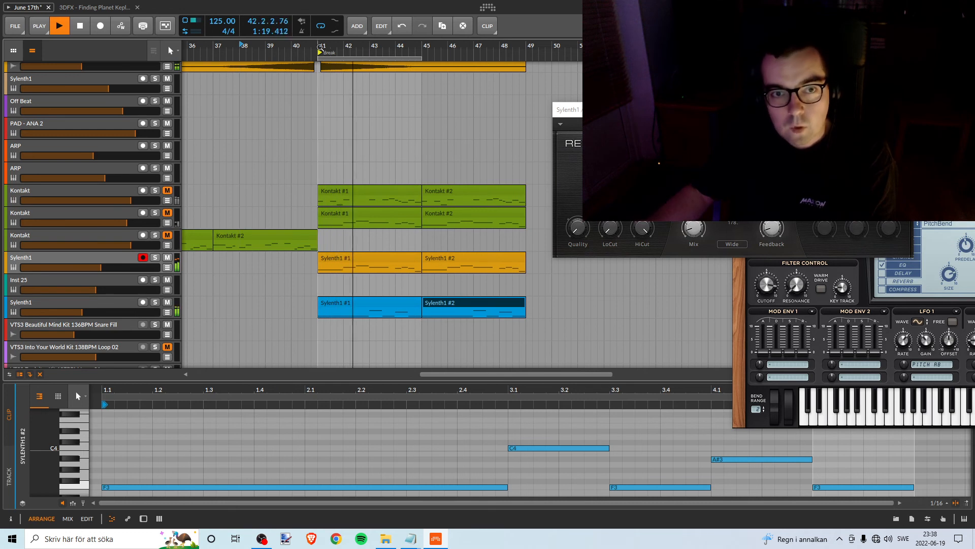
left_click(320, 26)
scroll(389, 58, "up", 2)
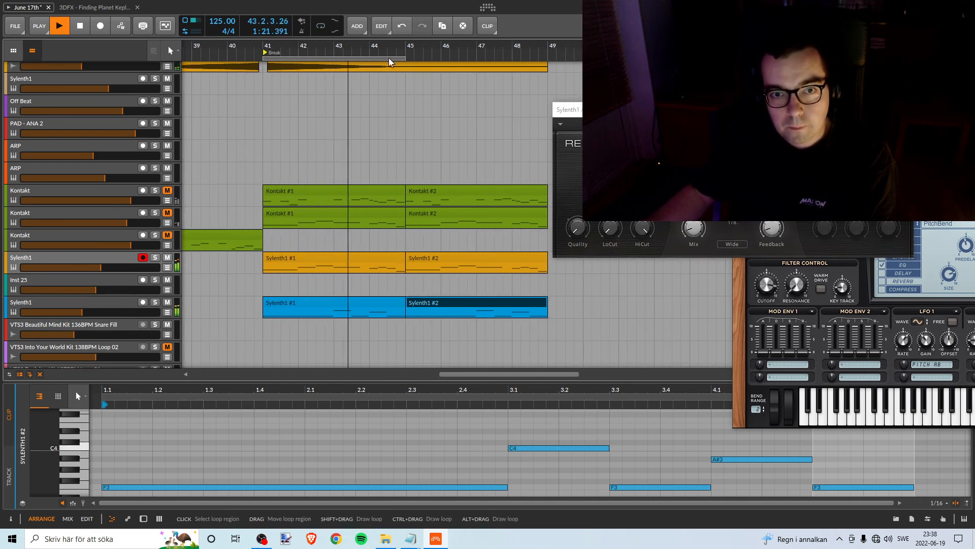
left_click_drag(389, 58, 480, 62)
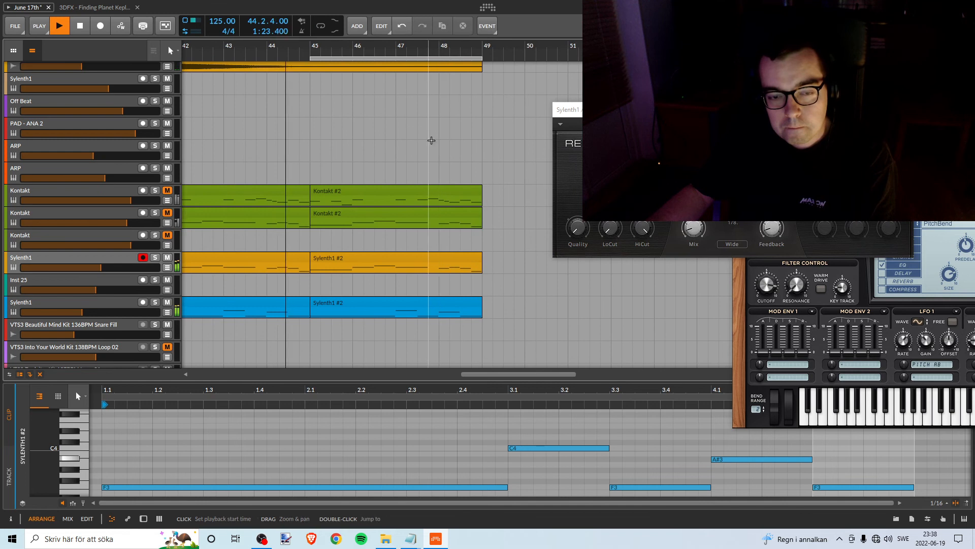
- In the second blue Sylenth1 clip, shorten the F3 note at 3.3 to a quarter bar and add a quarter-bar C4 at 3.4
left_click(398, 305)
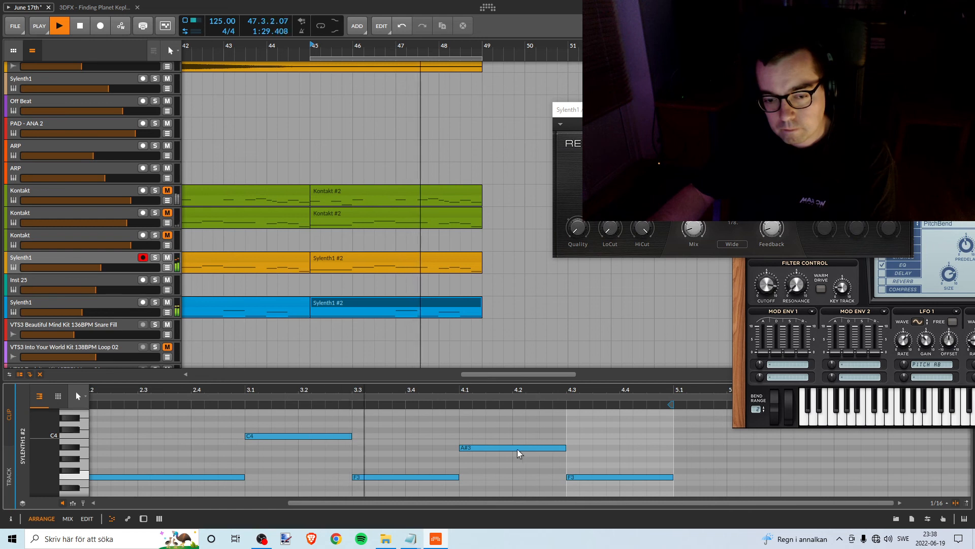
key("space")
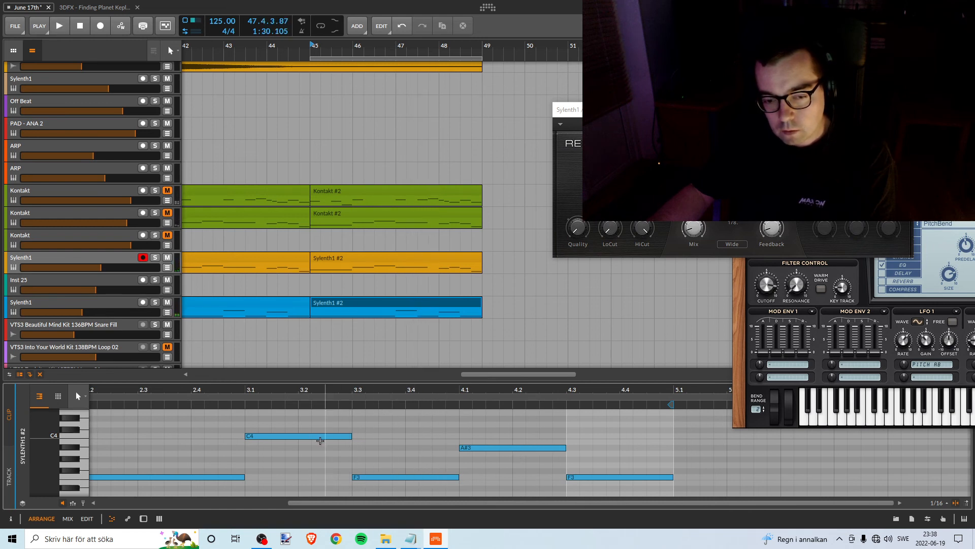
left_click(374, 477)
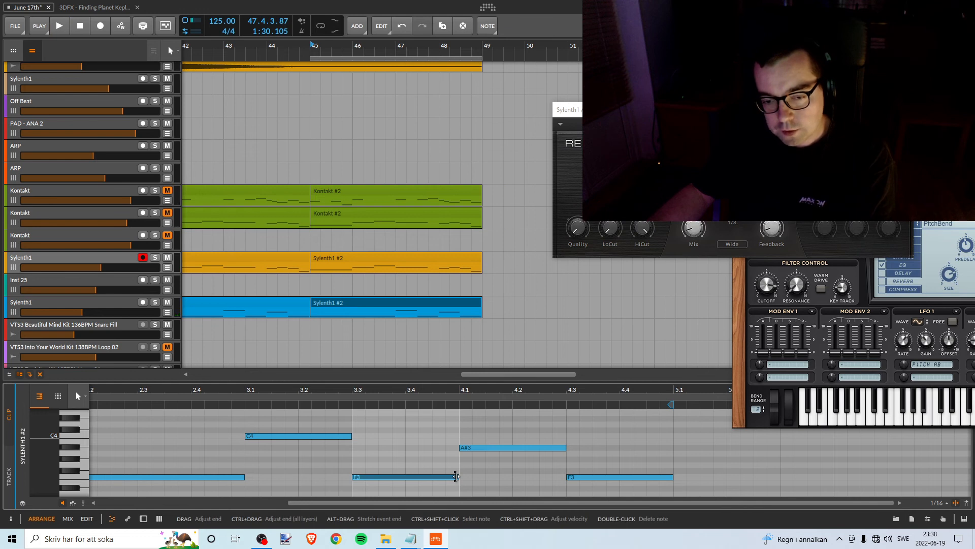
left_click_drag(457, 476, 445, 437)
left_click(483, 447)
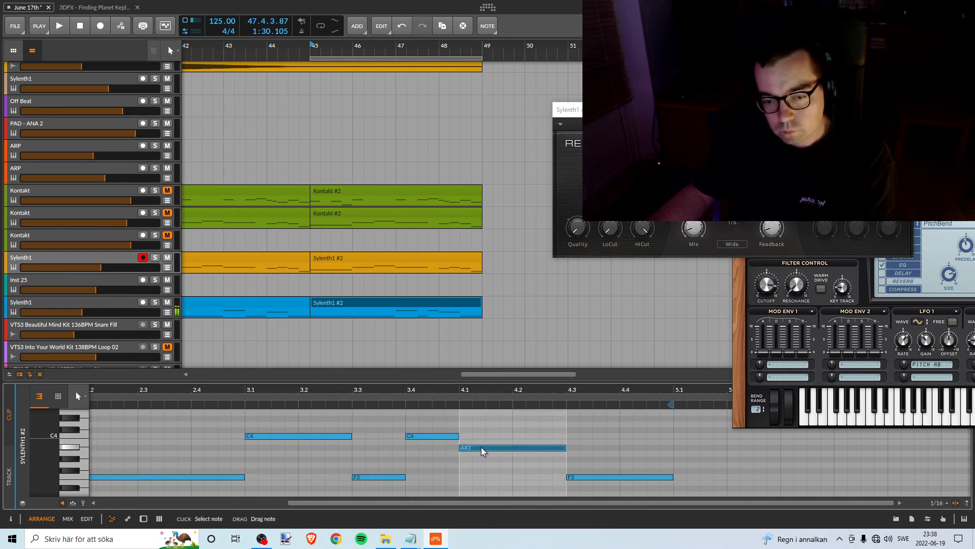
- Play the break from bar 45, extend the loop region's start back to bar 41 during playback, and stop
left_click(589, 477)
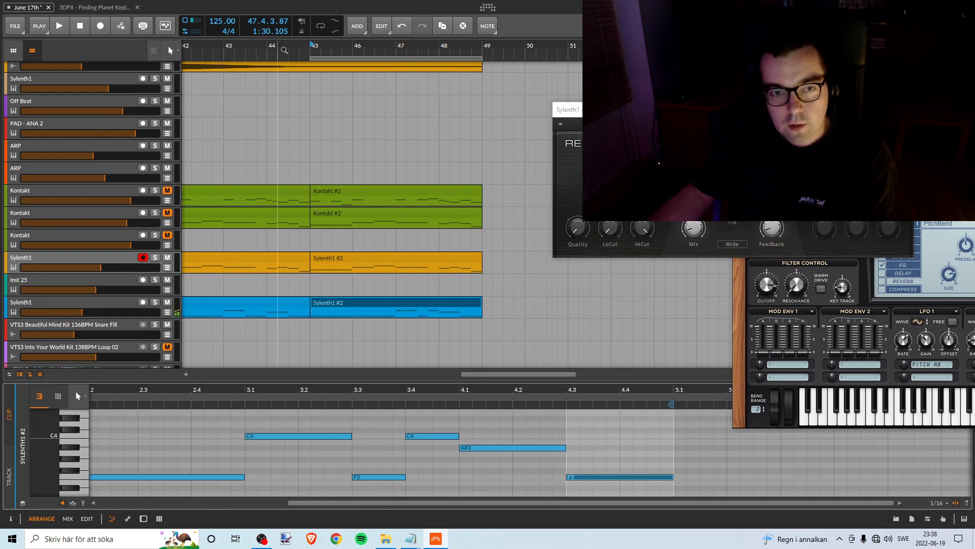
key("space")
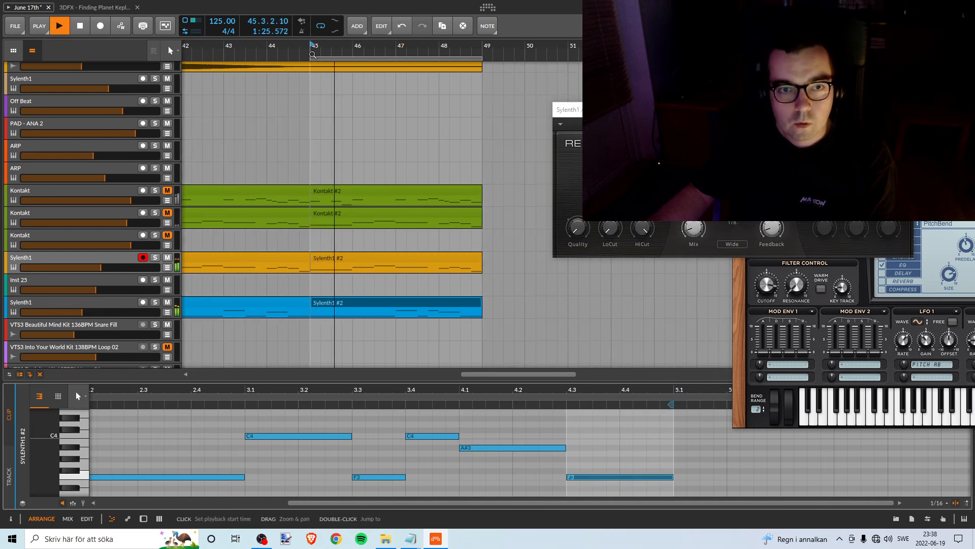
scroll(352, 57, "down", 2)
left_click_drag(352, 57, 224, 57)
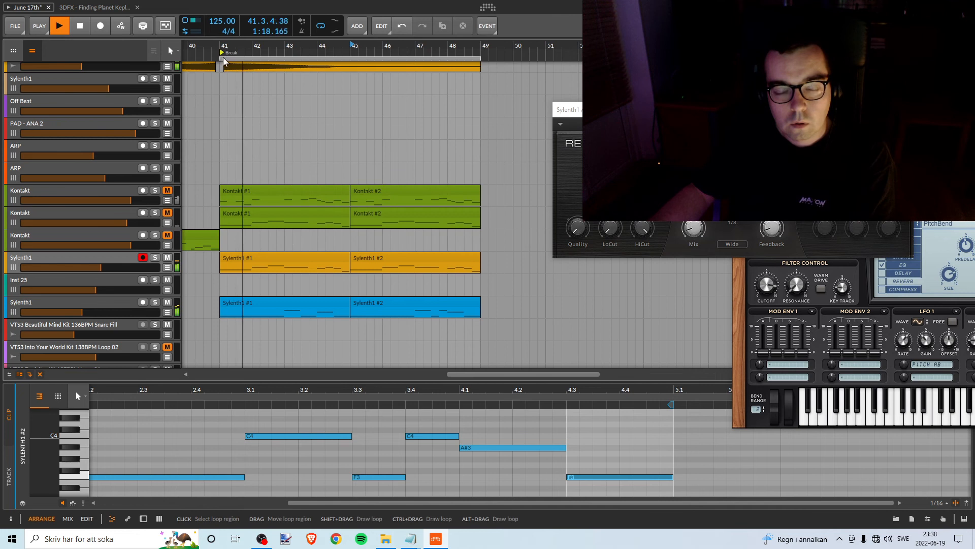
scroll(257, 53, "up", 3)
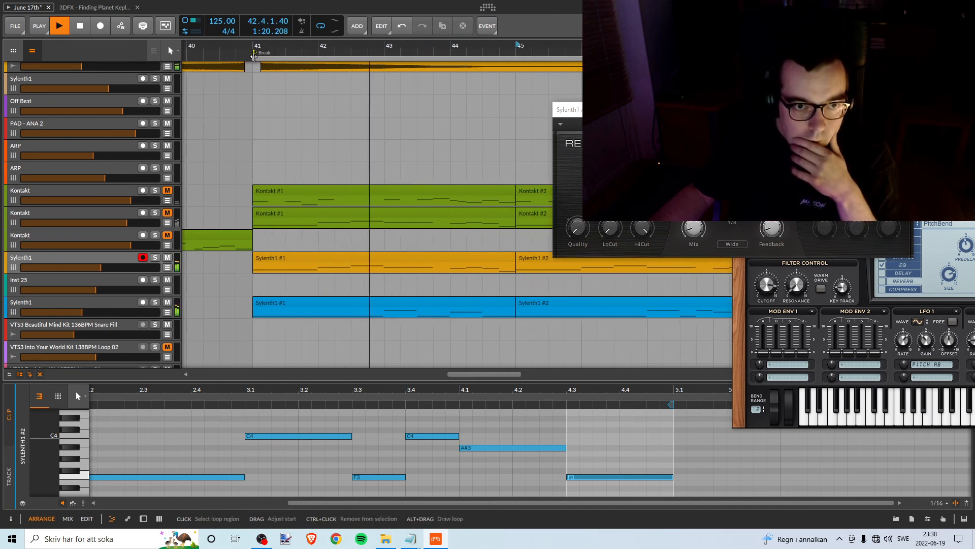
left_click_drag(258, 53, 236, 49)
scroll(237, 53, "down", 3)
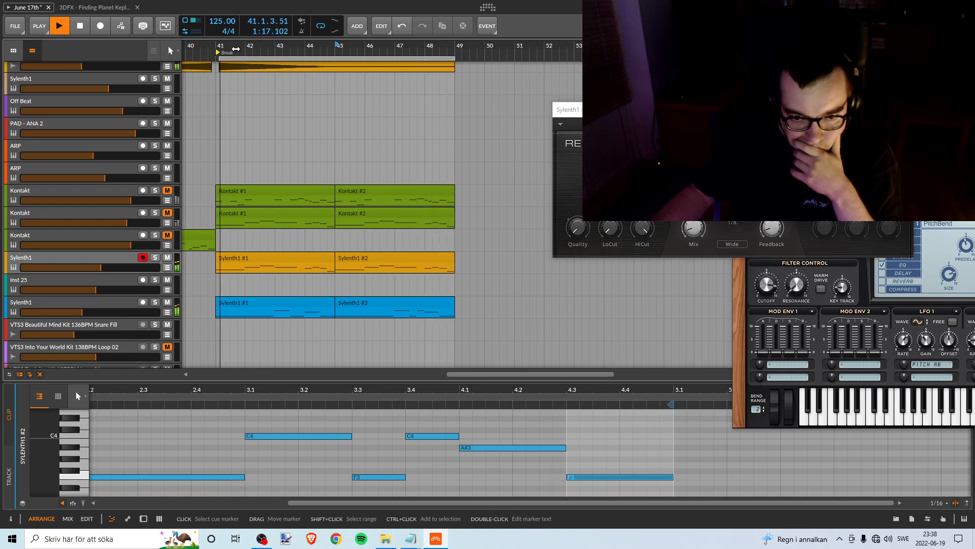
key("space")
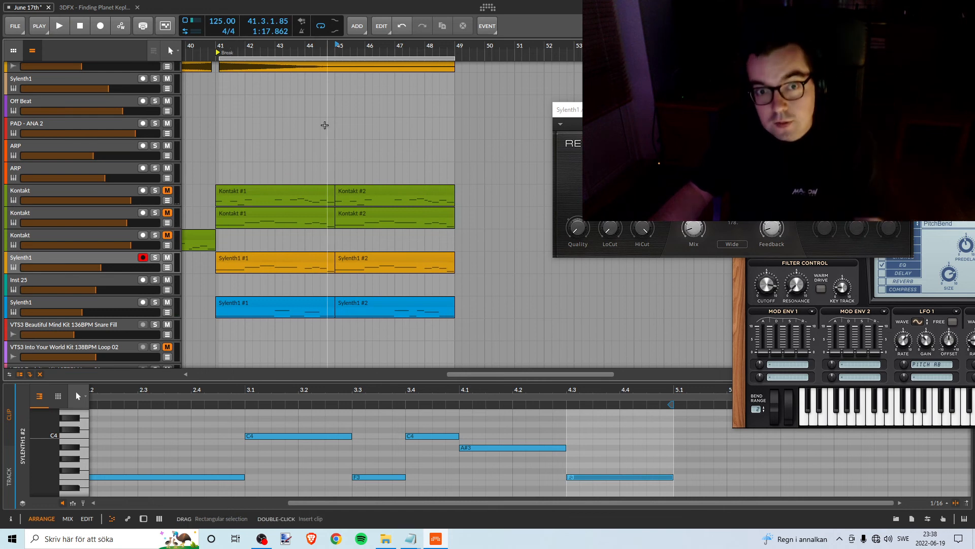
- Compare the notes of the first yellow Sylenth1 clip at bar 41 with those of the blue clip below it
left_click_drag(304, 50, 374, 54)
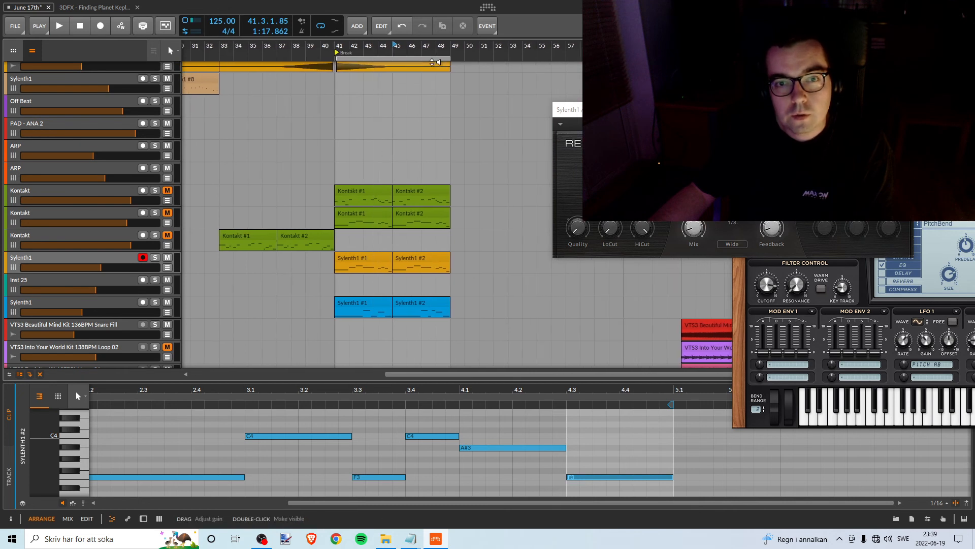
left_click_drag(437, 49, 418, 54)
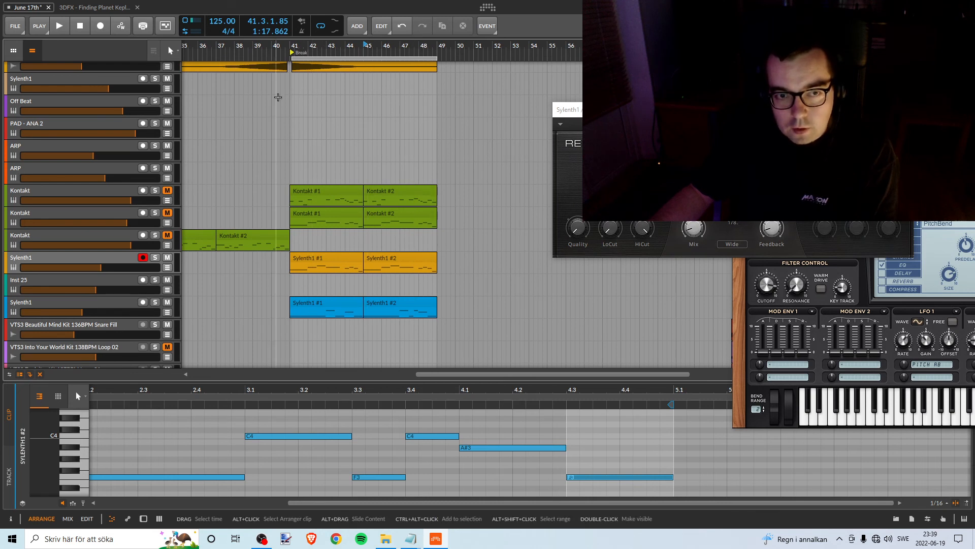
left_click_drag(272, 53, 344, 53)
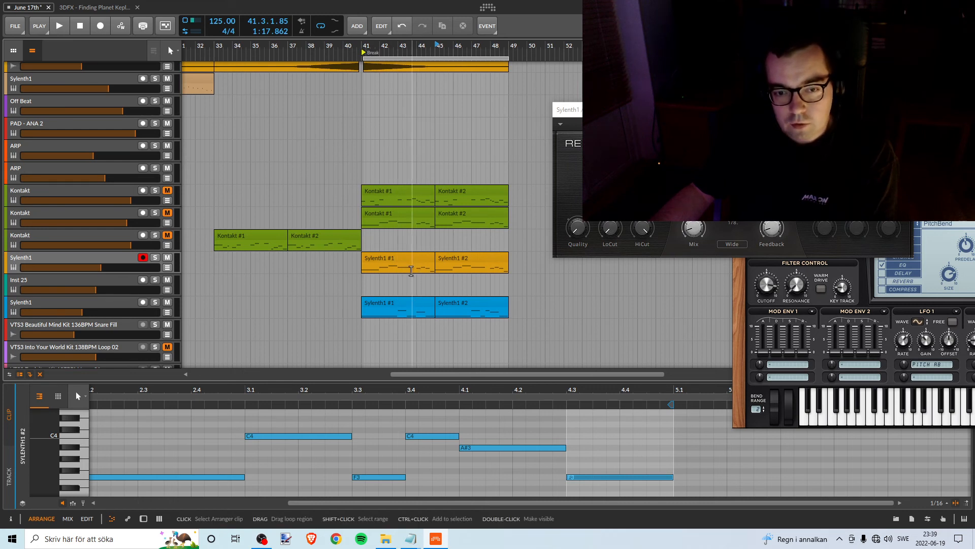
left_click(384, 261)
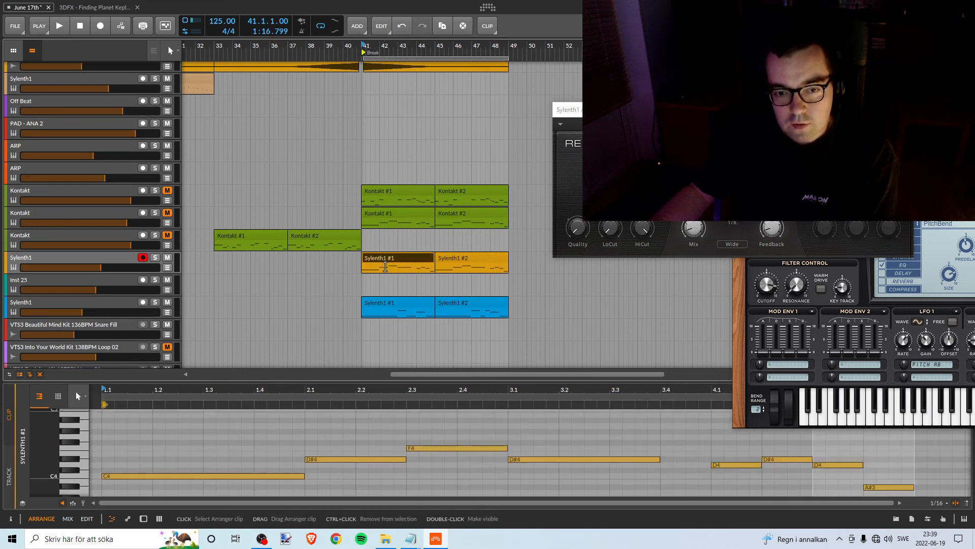
left_click(377, 307)
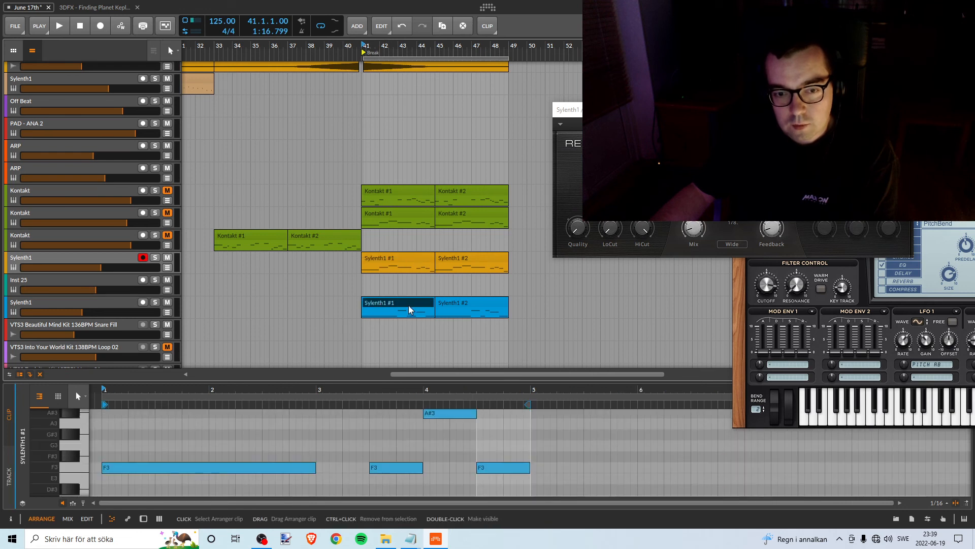
left_click(391, 263)
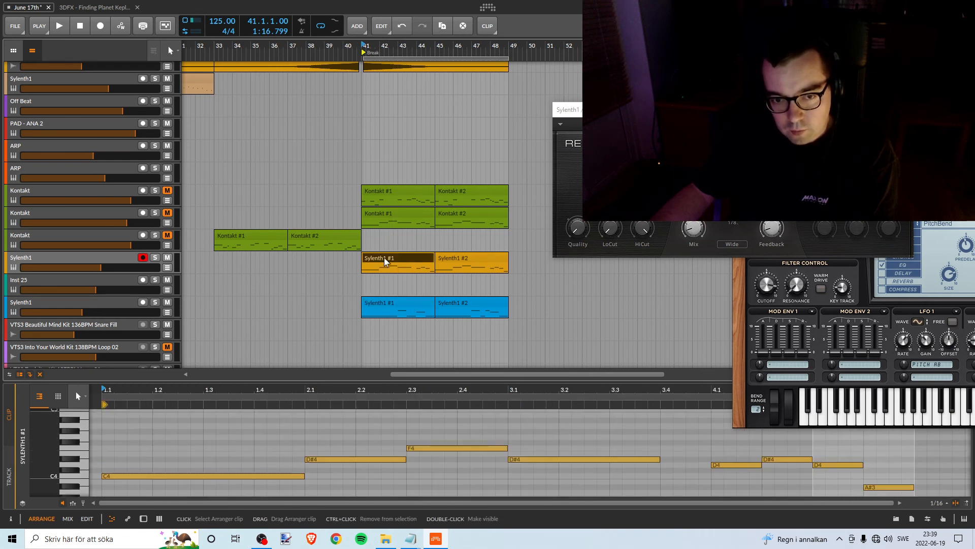
left_click(381, 306)
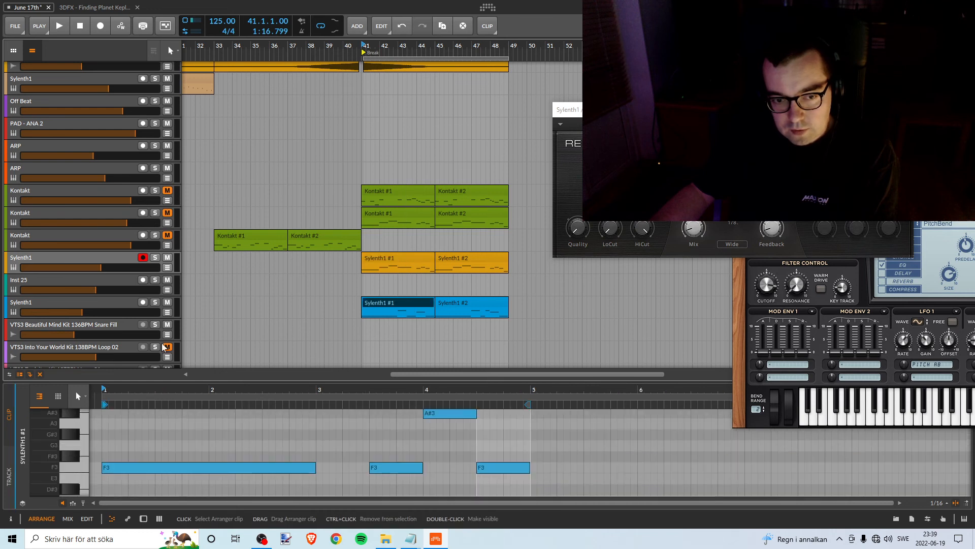
- Play from bar 41 with the blue Sylenth1 track soloed, and again with only the yellow Sylenth1 track soloed
left_click(156, 302)
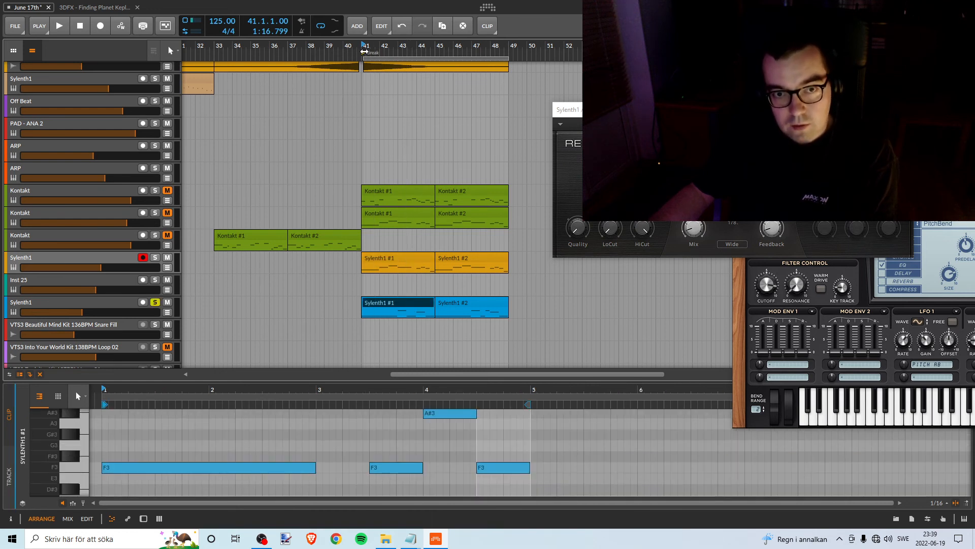
key("space")
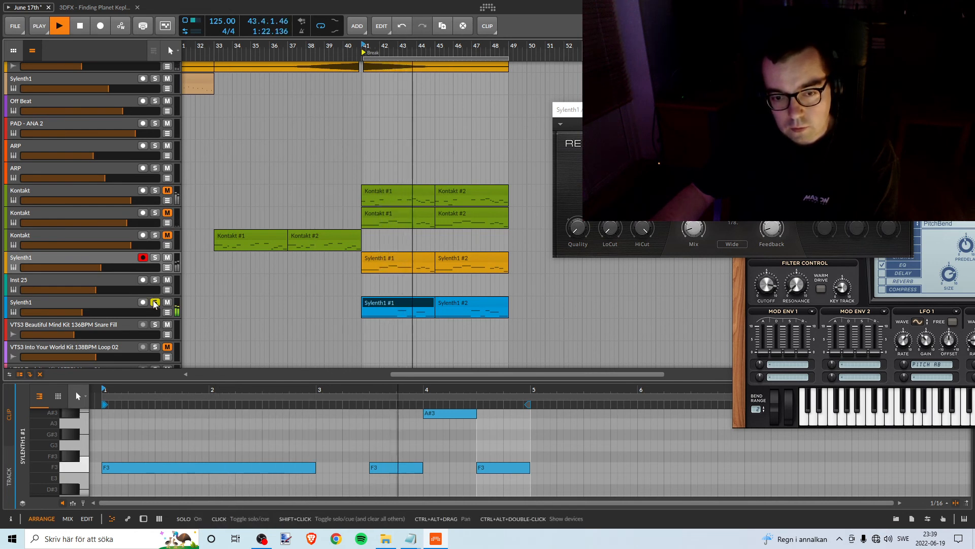
key("space")
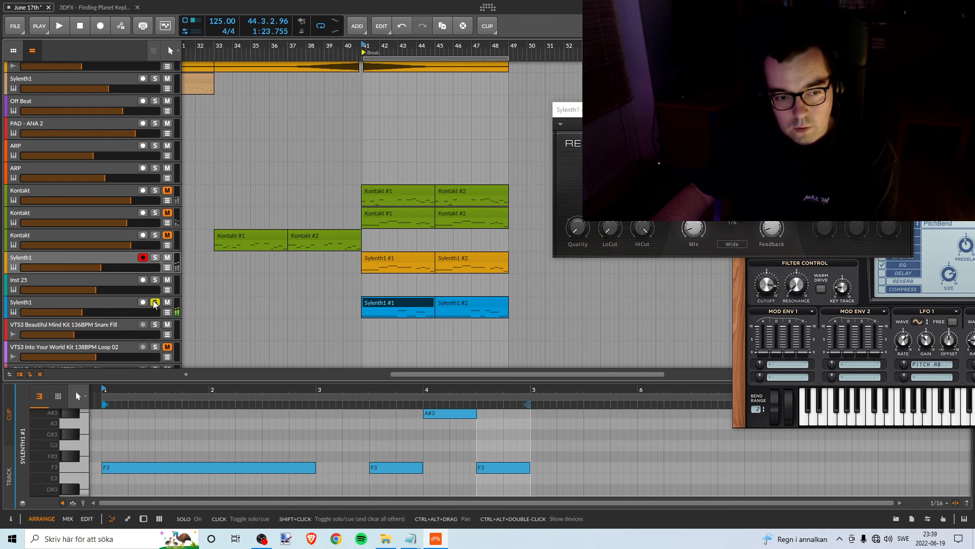
left_click(155, 257, "shift")
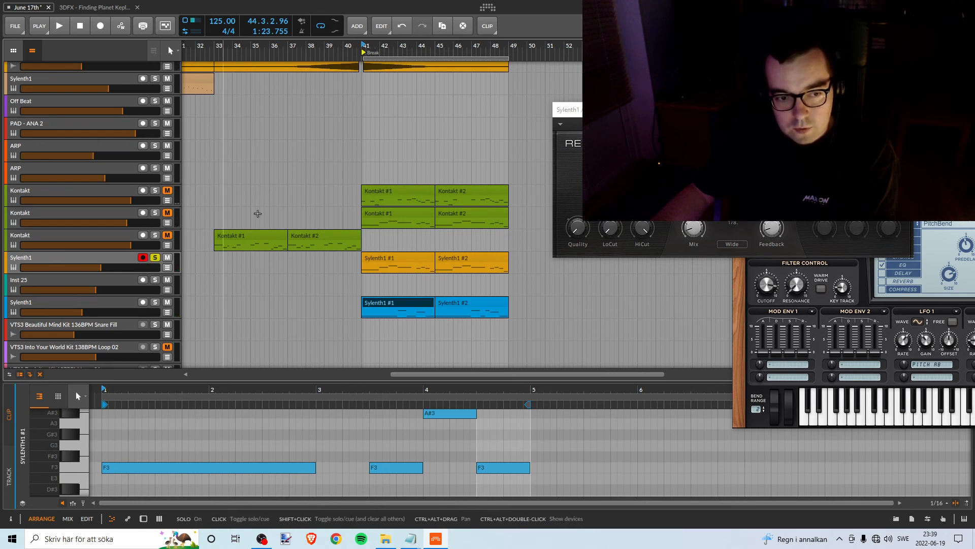
left_click_drag(365, 48, 319, 50)
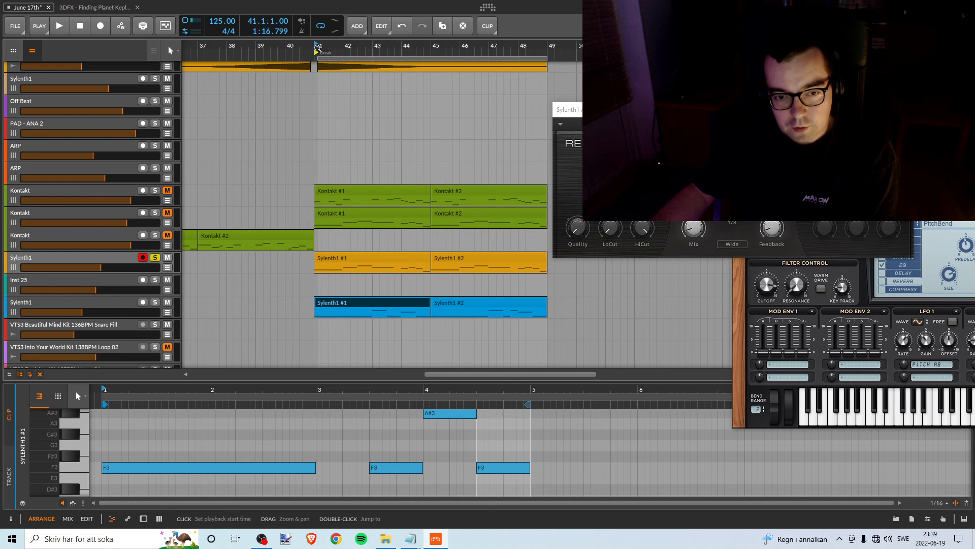
key("space")
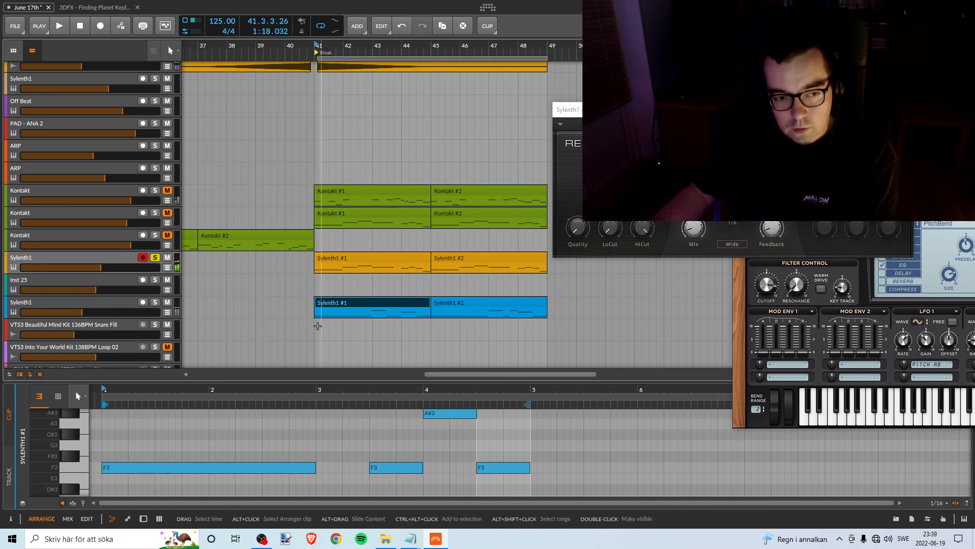
- Clear the solo and delete the low-cut EQ device from the yellow Sylenth1 track's device chain
left_click(126, 261)
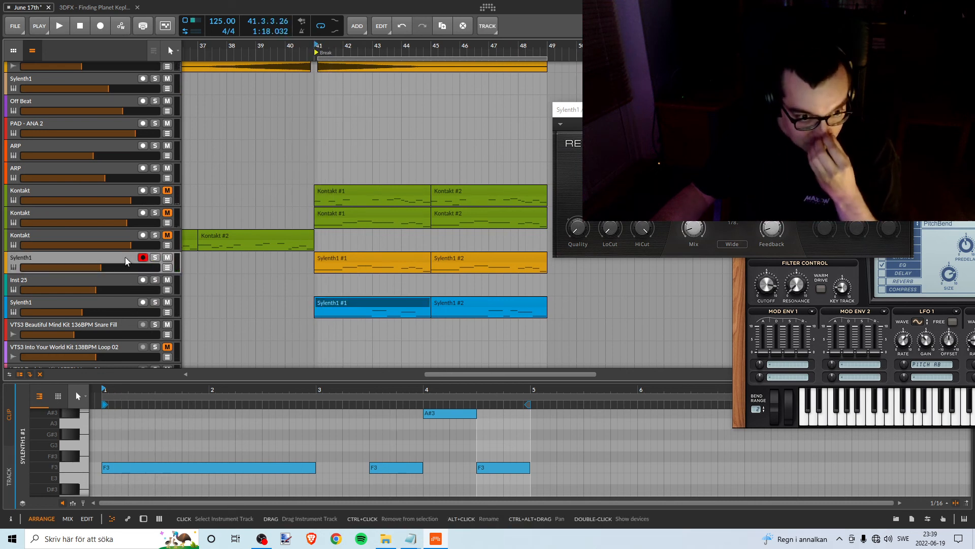
double_click(125, 260)
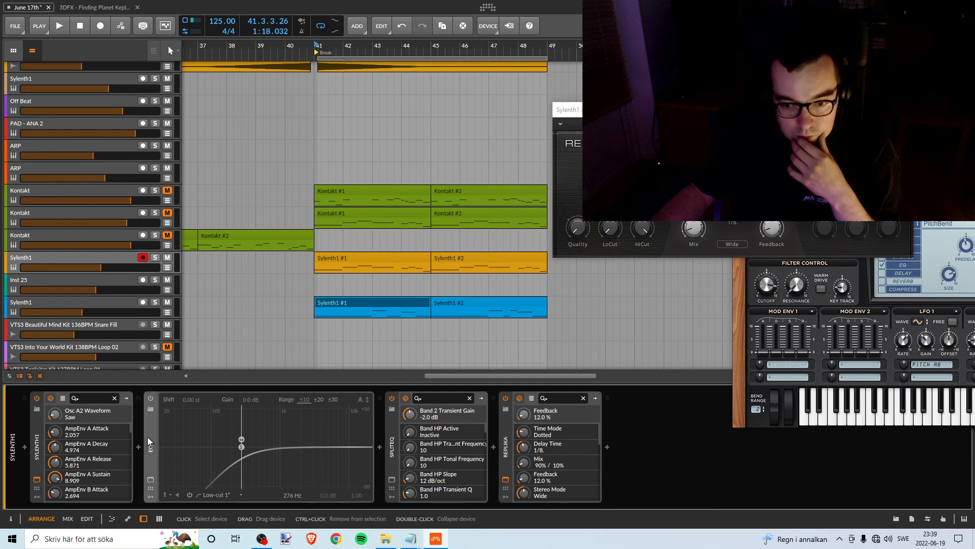
key("Delete")
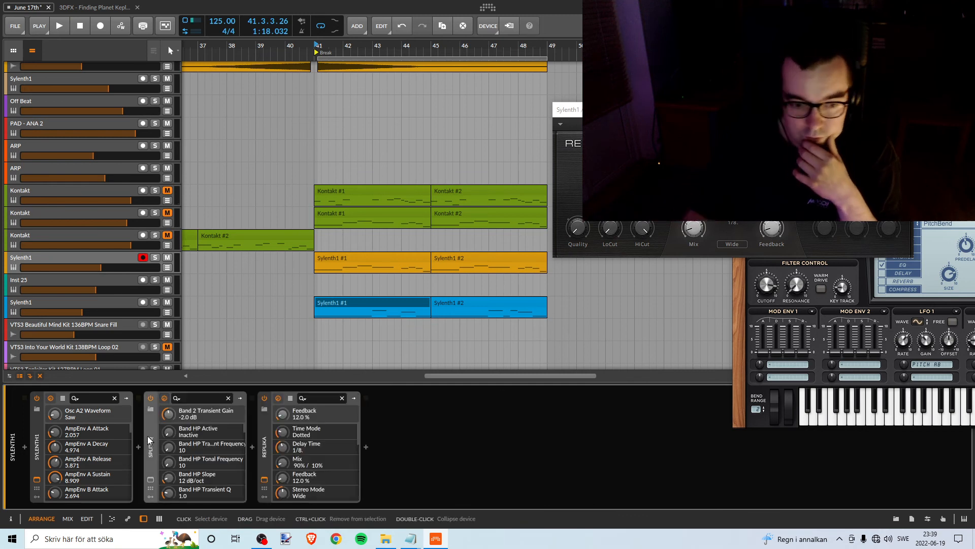
- Show the yellow track's Sylenth1 plug-in window and look through its preset list, keeping the current preset
left_click(37, 480)
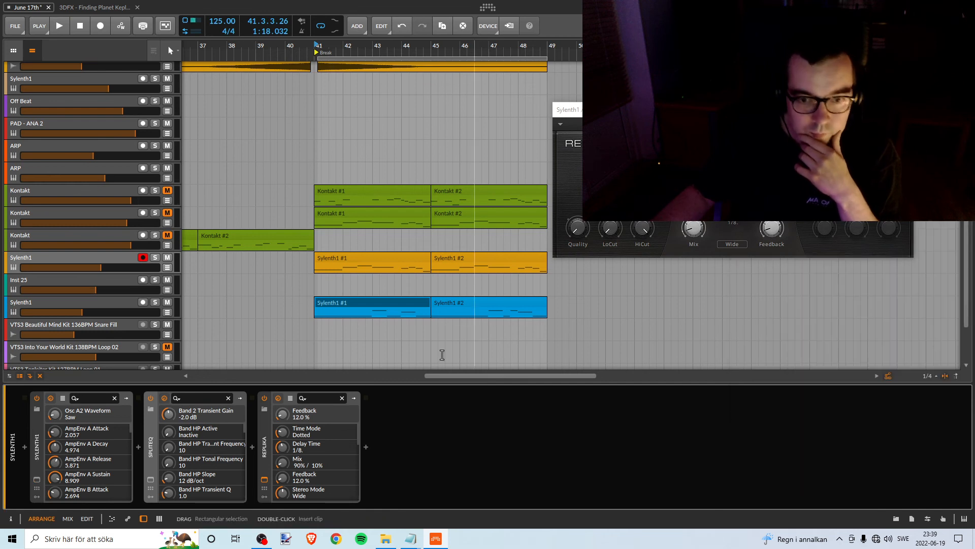
left_click(37, 480)
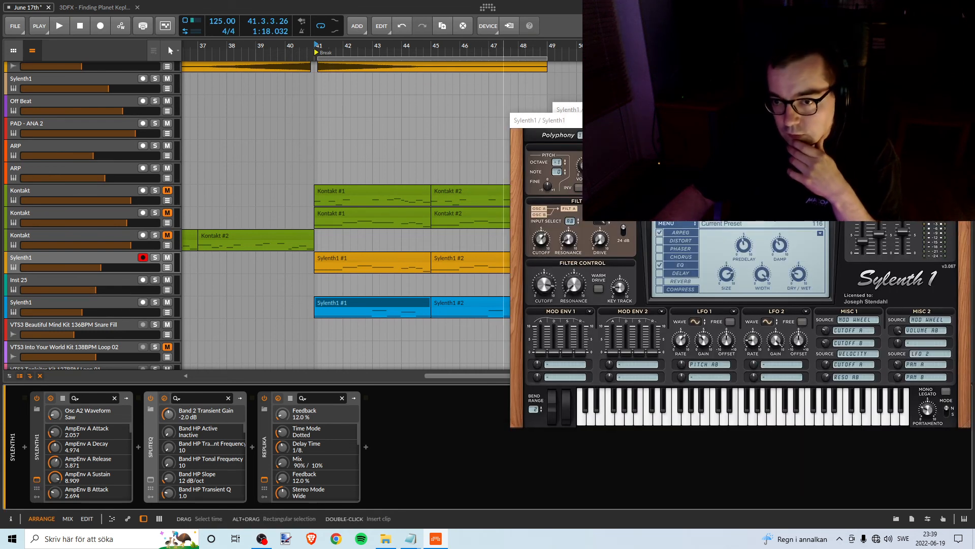
left_click(741, 213)
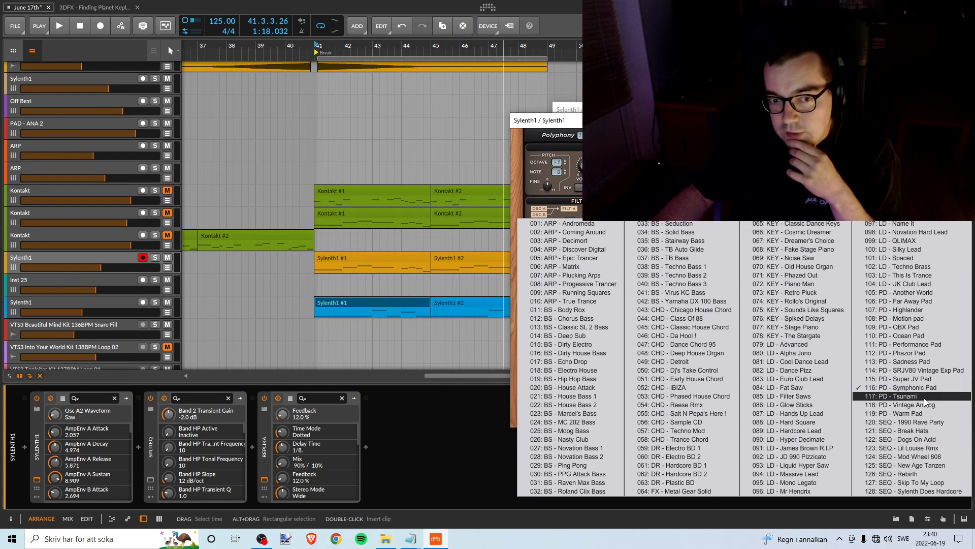
left_click(566, 19)
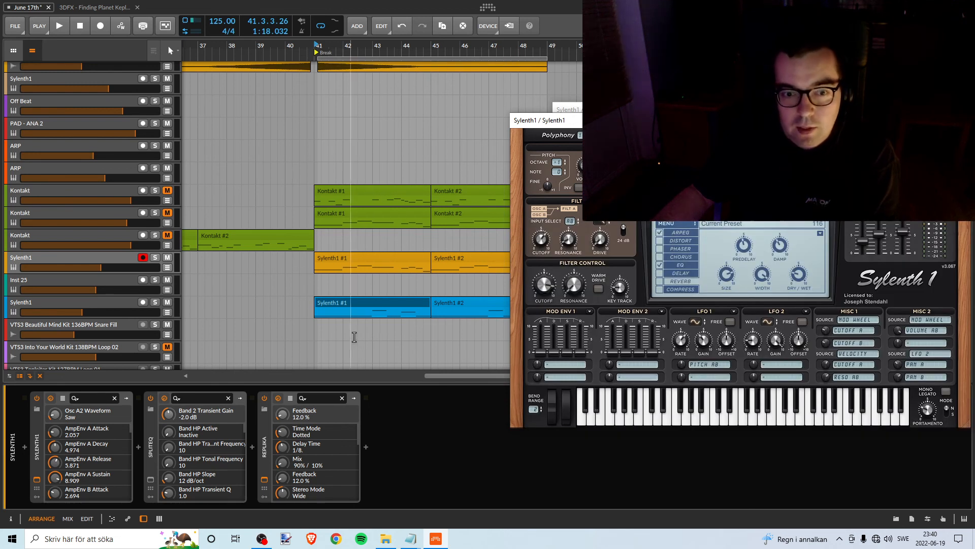
- Check the list of pad presets in the Notepad note and rename the blue Sylenth1 track as PAD
right_click(31, 303)
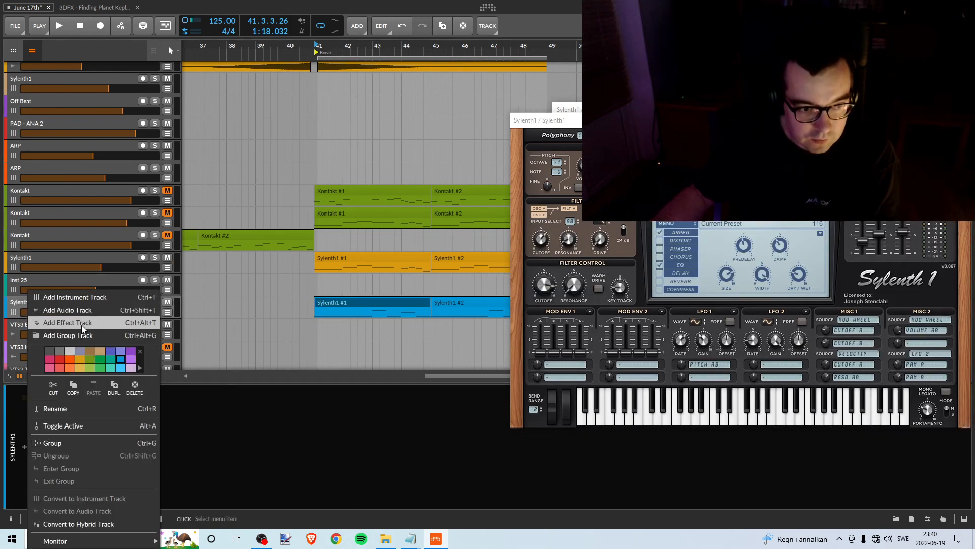
left_click(53, 408)
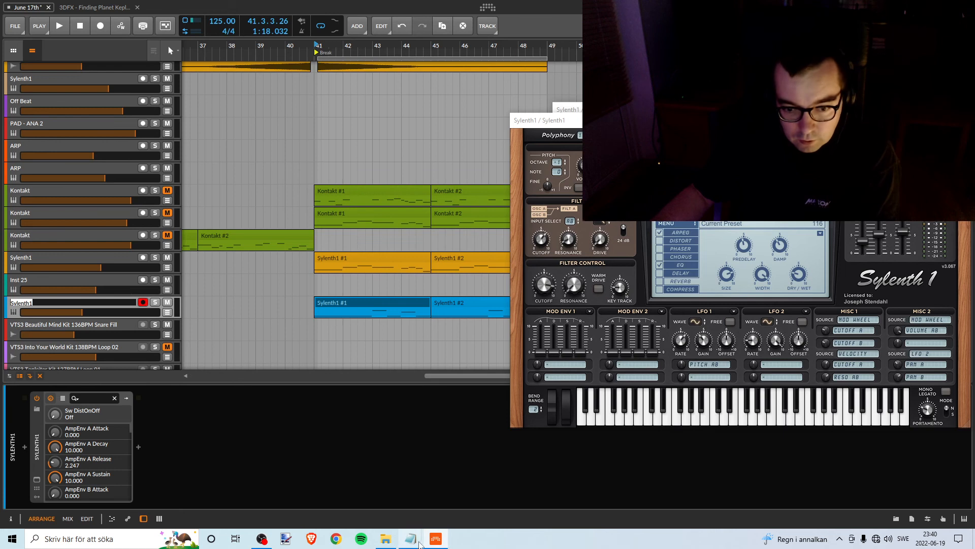
mouse_move(420, 544)
left_click(460, 490)
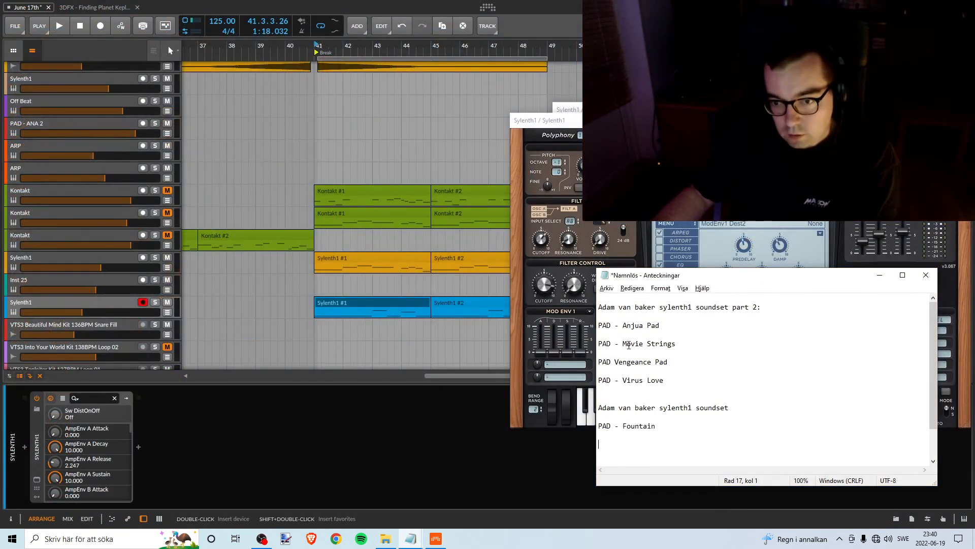
left_click(30, 304)
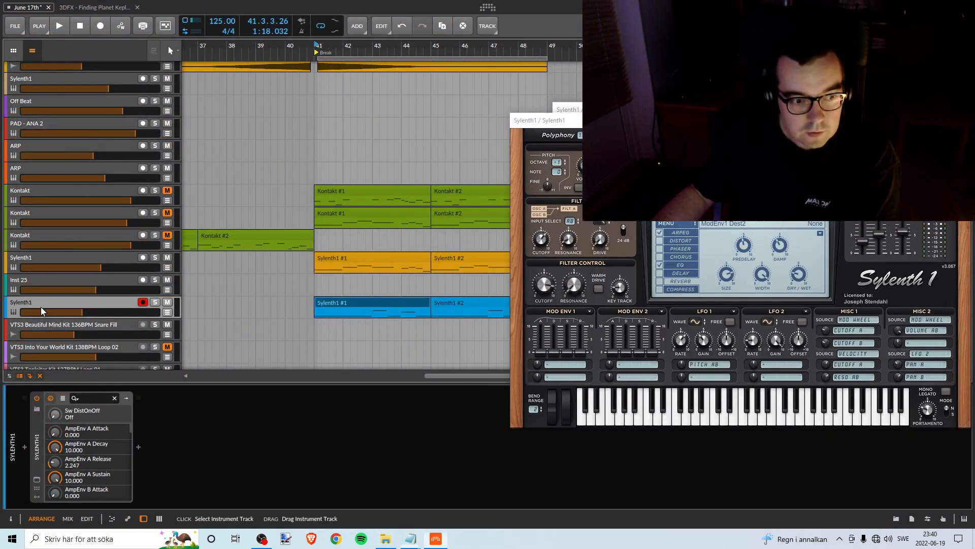
right_click(30, 304)
left_click(42, 408)
type("PAD")
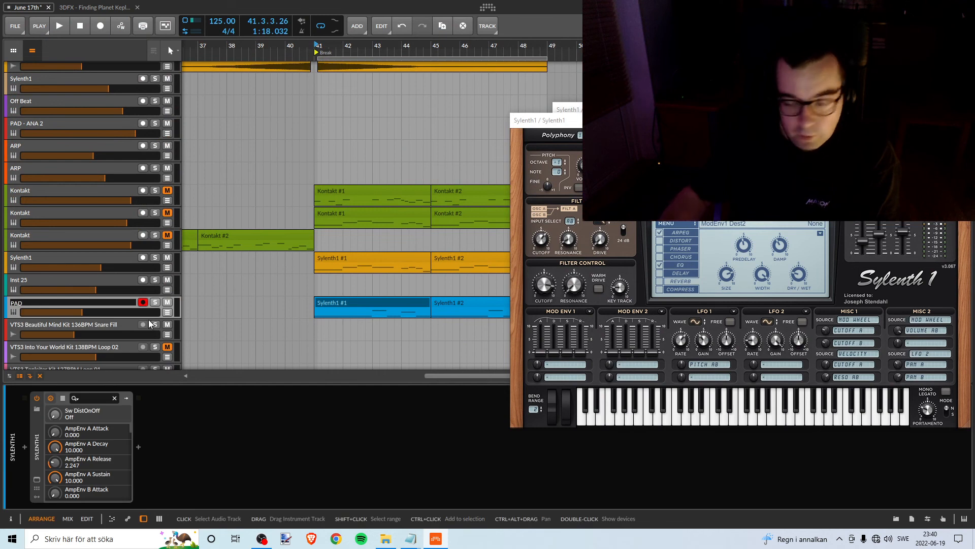
key("Return")
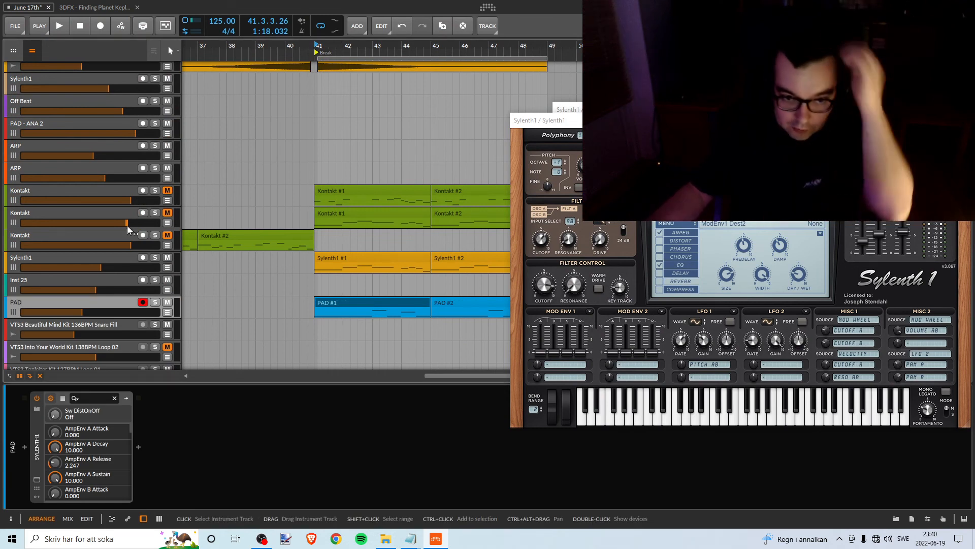
- Show the plug-in window of the yellow Sylenth1 track and move it clear of the webcam area
left_click(77, 262)
left_click(36, 480)
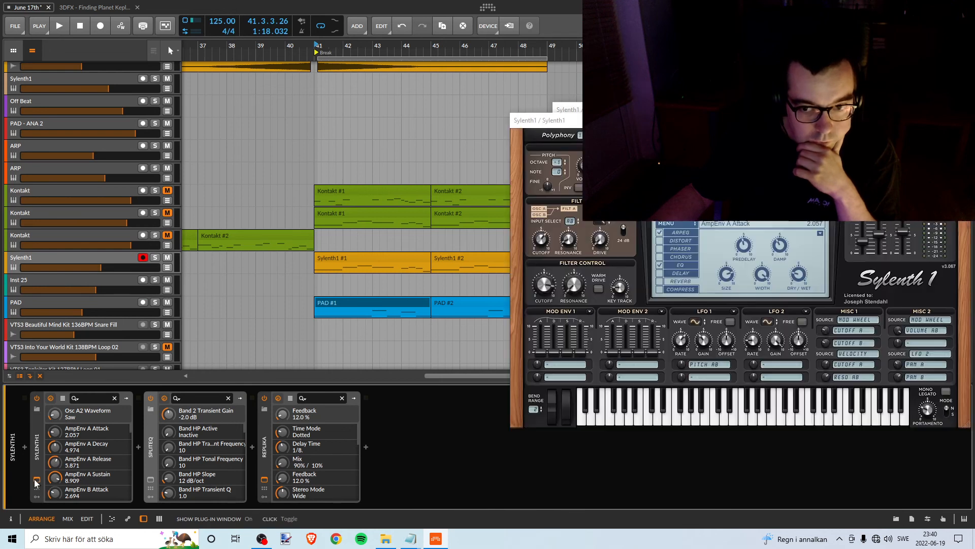
left_click_drag(681, 120, 623, 123)
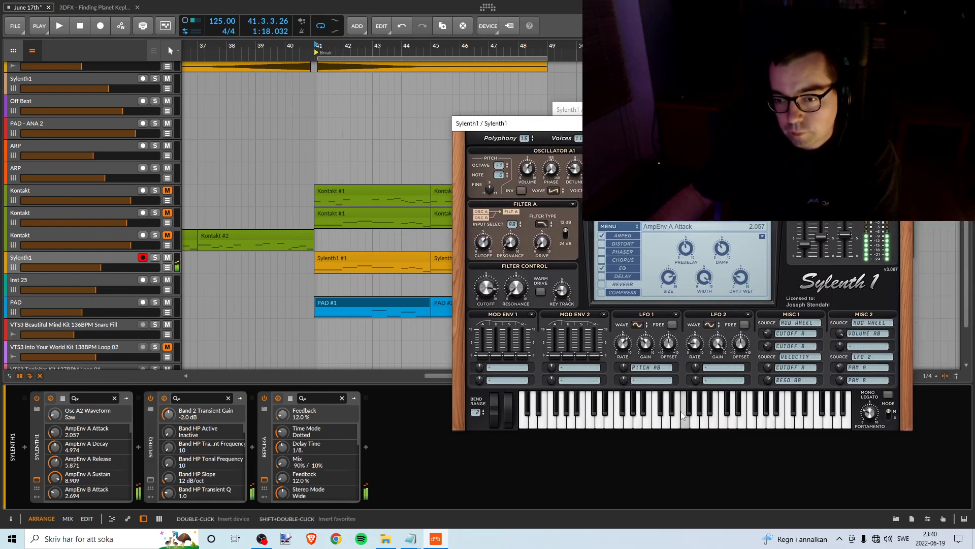
- Load the LD - Alpha Juno preset in the yellow track's Sylenth1 and audition several of the presets that follow it
left_click(709, 224)
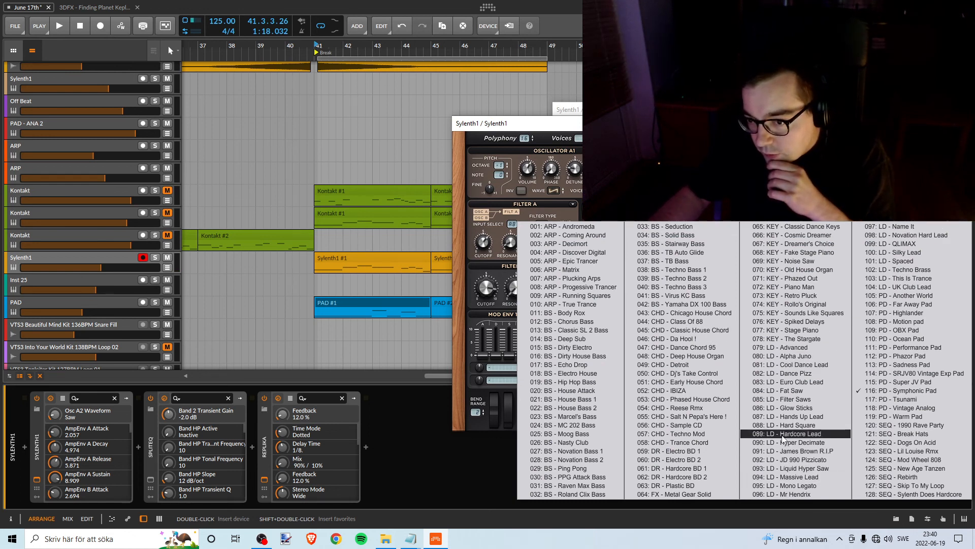
left_click(779, 356)
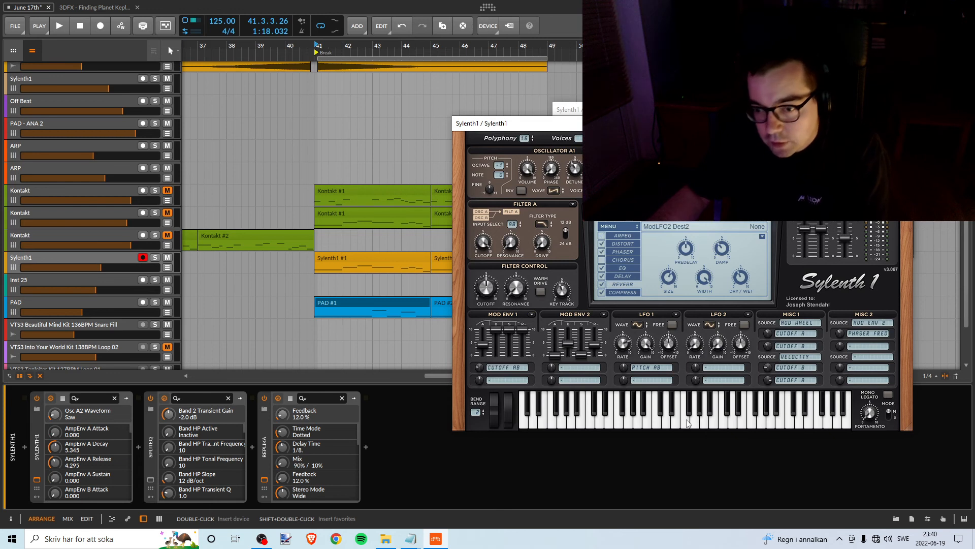
left_click(762, 218)
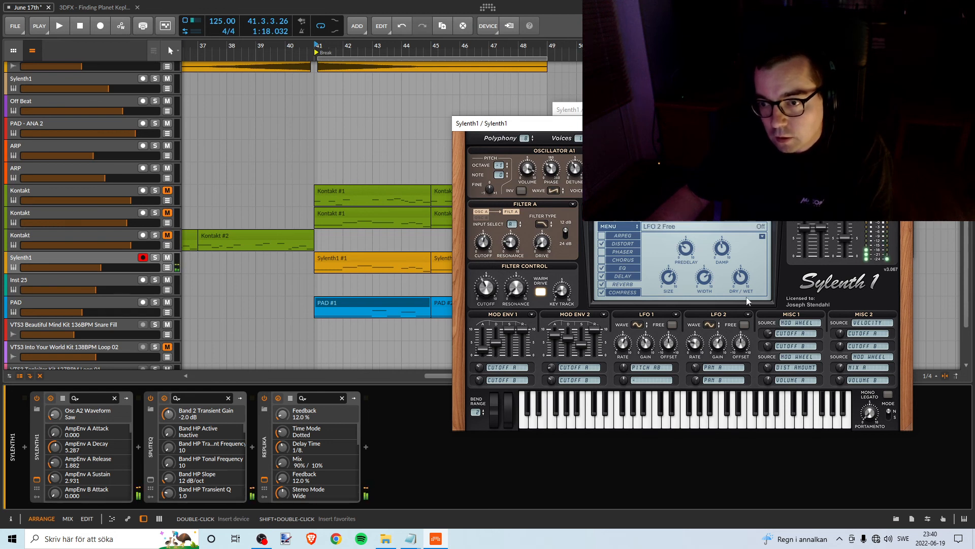
left_click(766, 222)
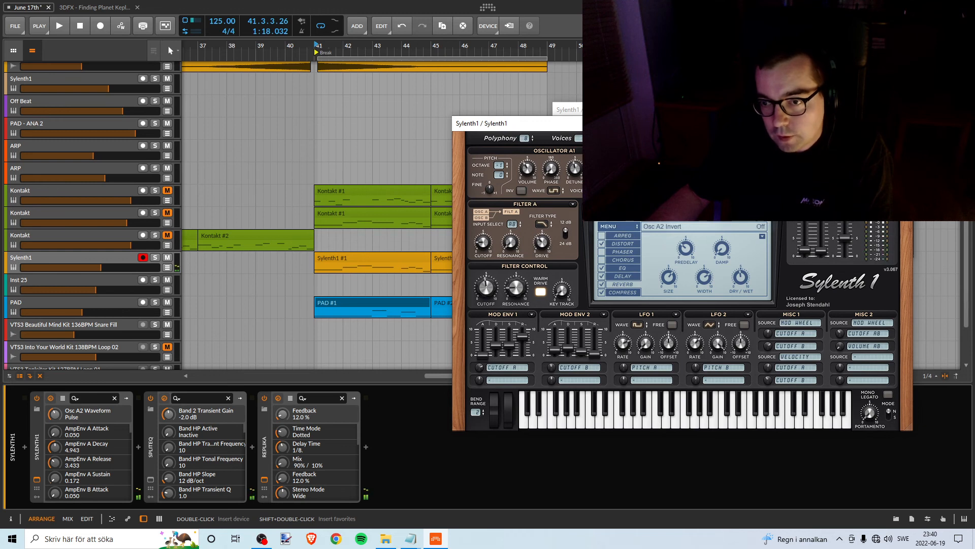
left_click(767, 222)
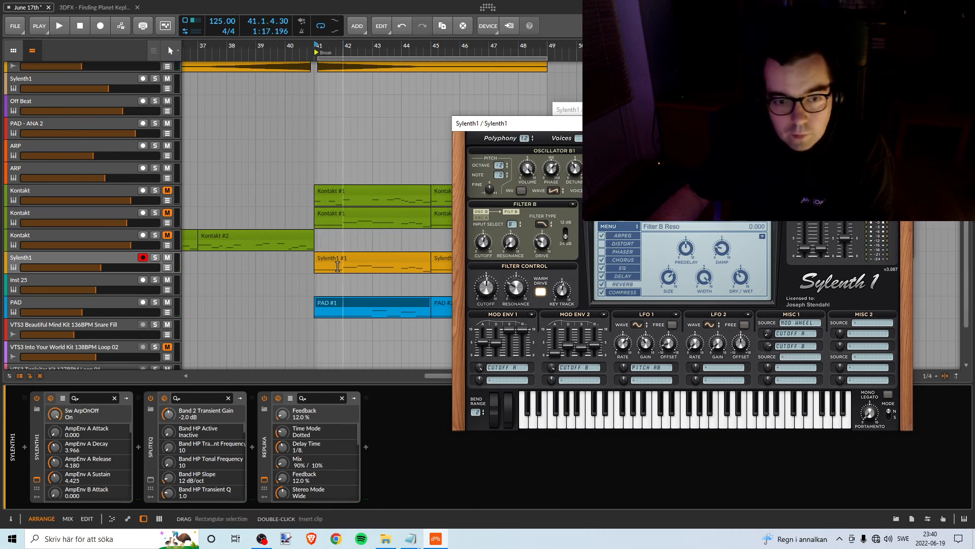
- Solo the yellow Sylenth1 track and play it from bar 41 with arpeggiator time 1/8 and Osc B1 octave -3
key("space")
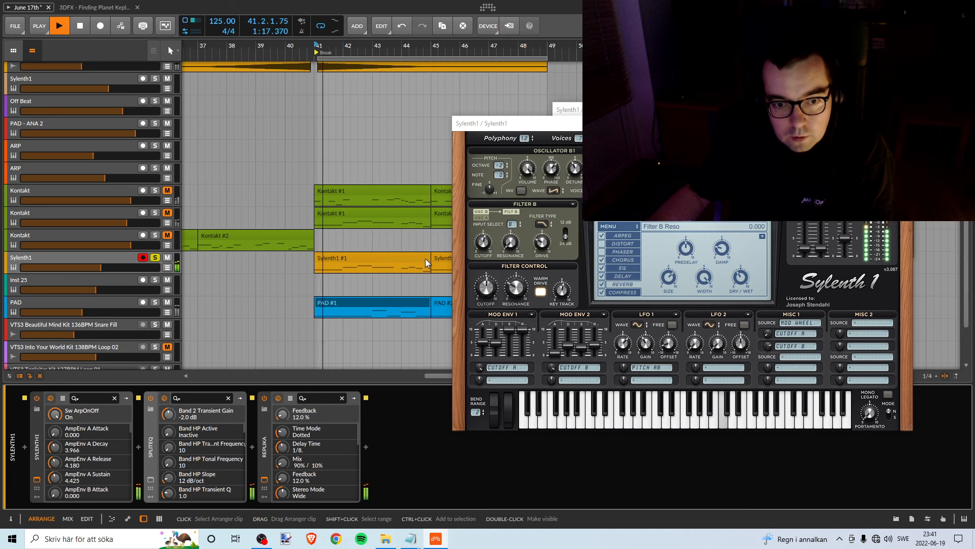
key("space")
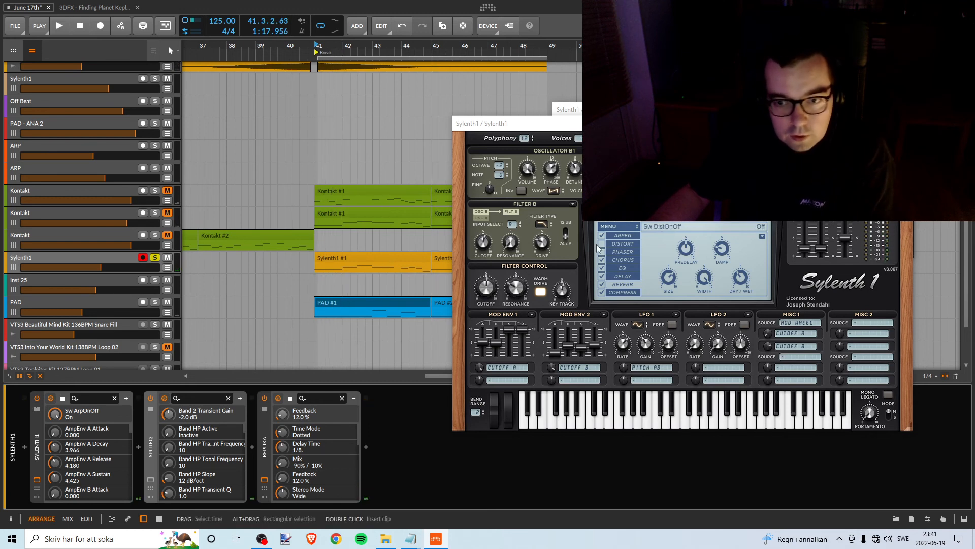
left_click(625, 235)
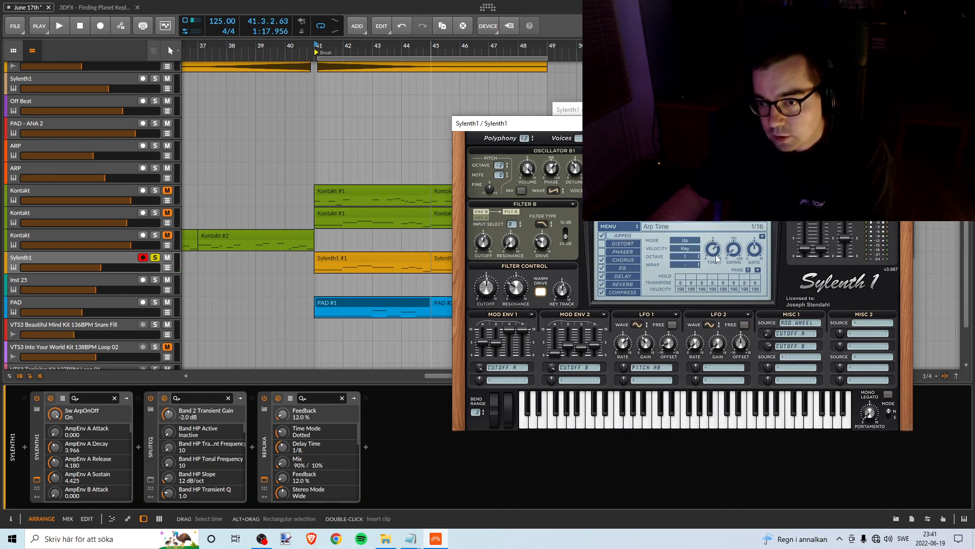
key("space")
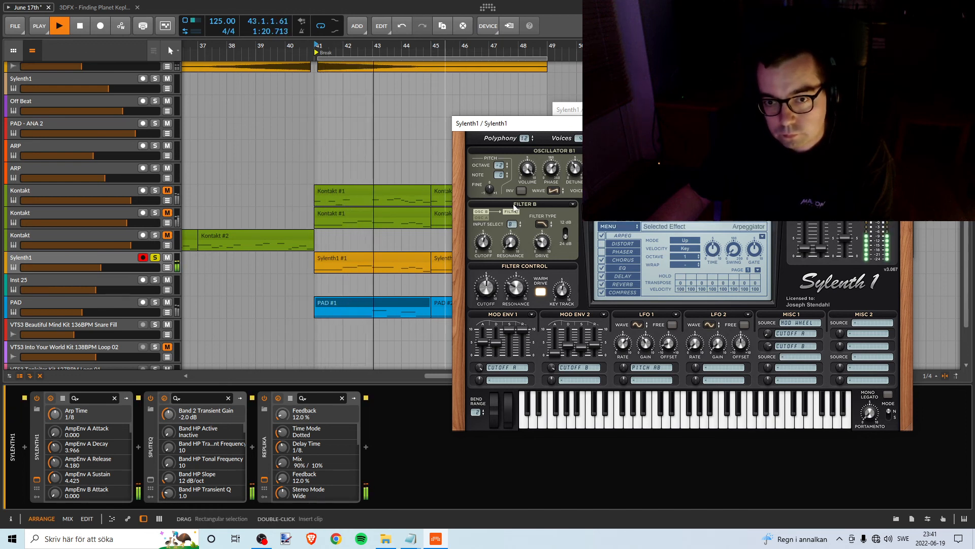
key("space")
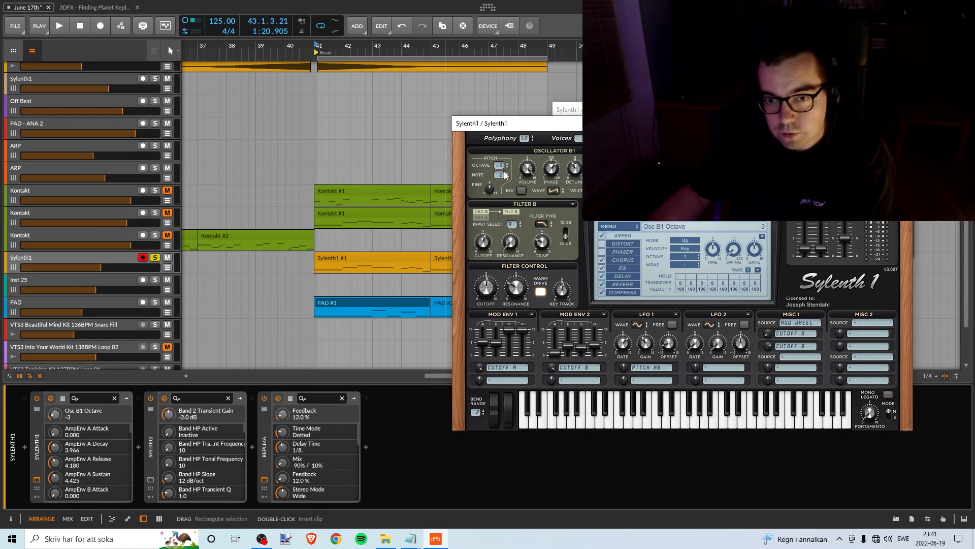
key("space")
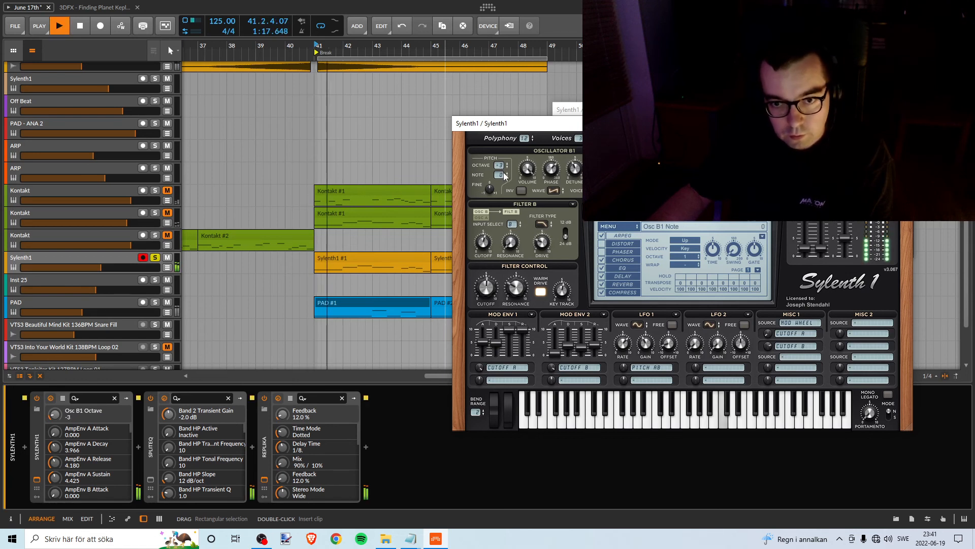
- Solo the PAD track as well and play both from bar 41, setting the yellow Sylenth1's Osc B1 voices to 2
left_click(155, 302)
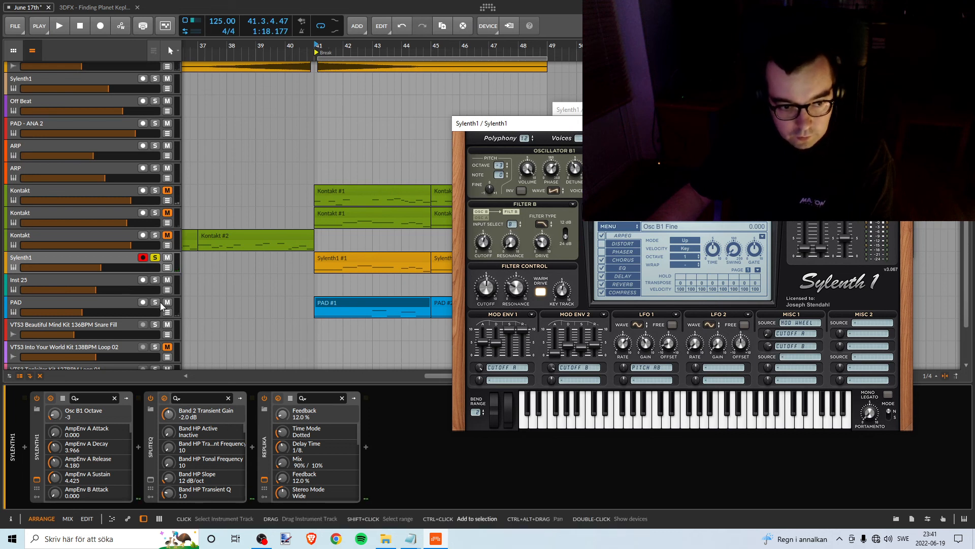
key("space")
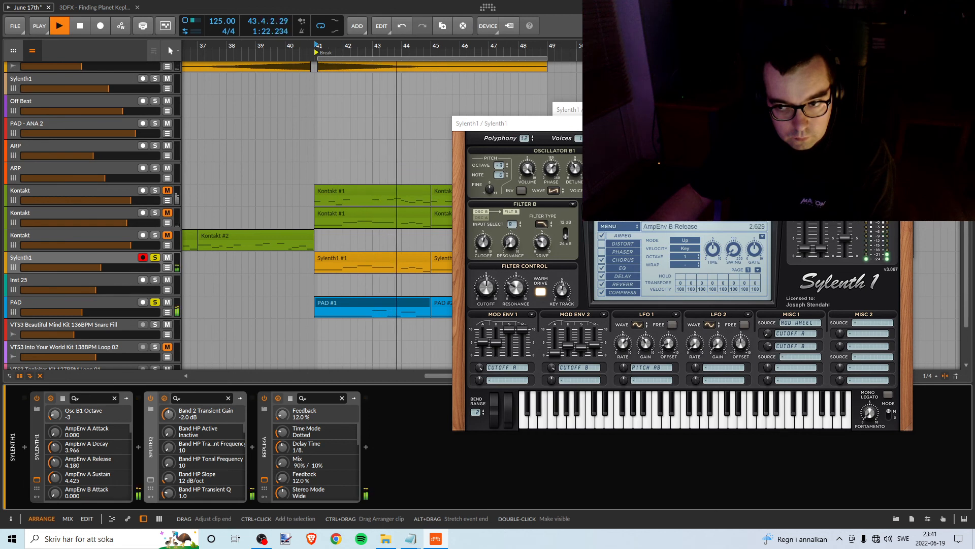
left_click(857, 190)
left_click(776, 192)
left_click(777, 192)
left_click(777, 192)
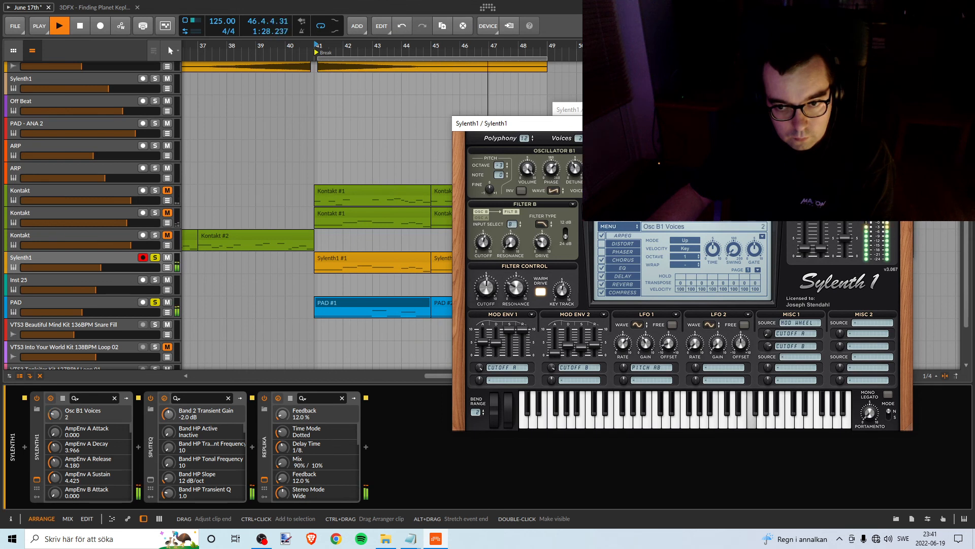
key("space")
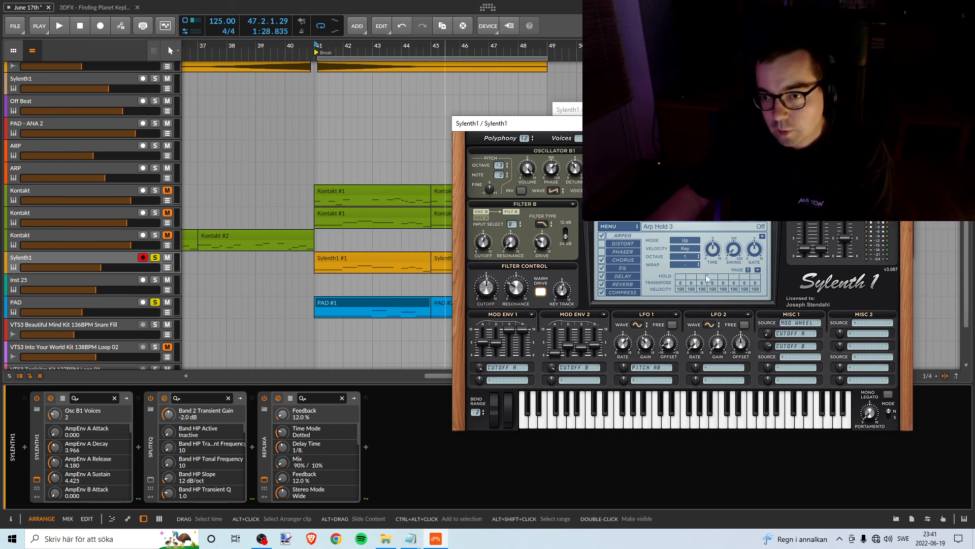
- Switch the yellow track's Sylenth1 to preset 84 and play it together with the PAD track from bar 41
left_click(720, 223)
left_click(726, 216)
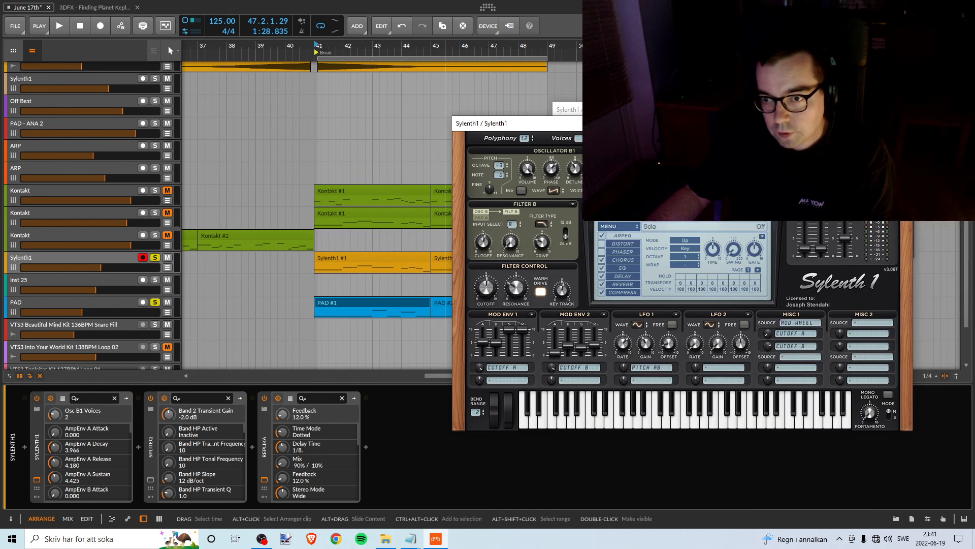
left_click(718, 228)
left_click(764, 217)
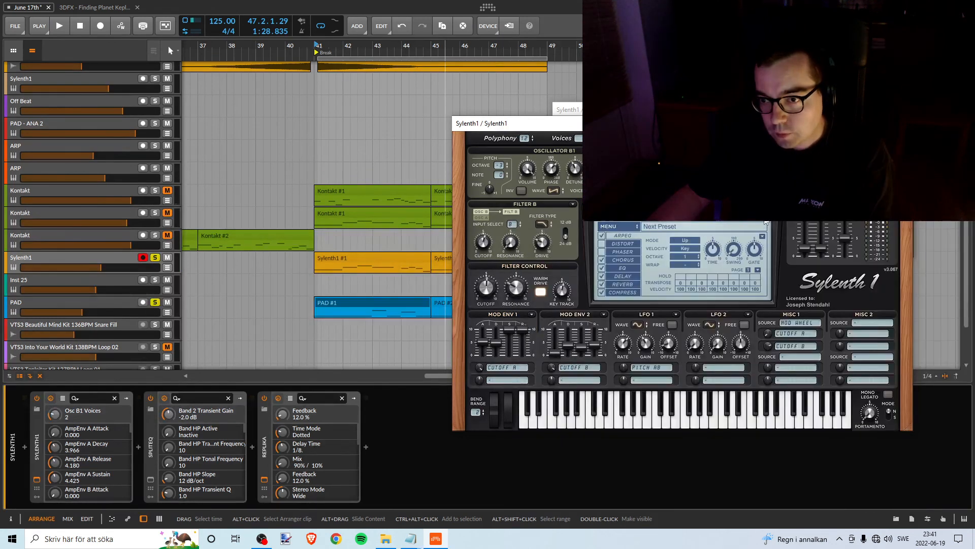
left_click(766, 222)
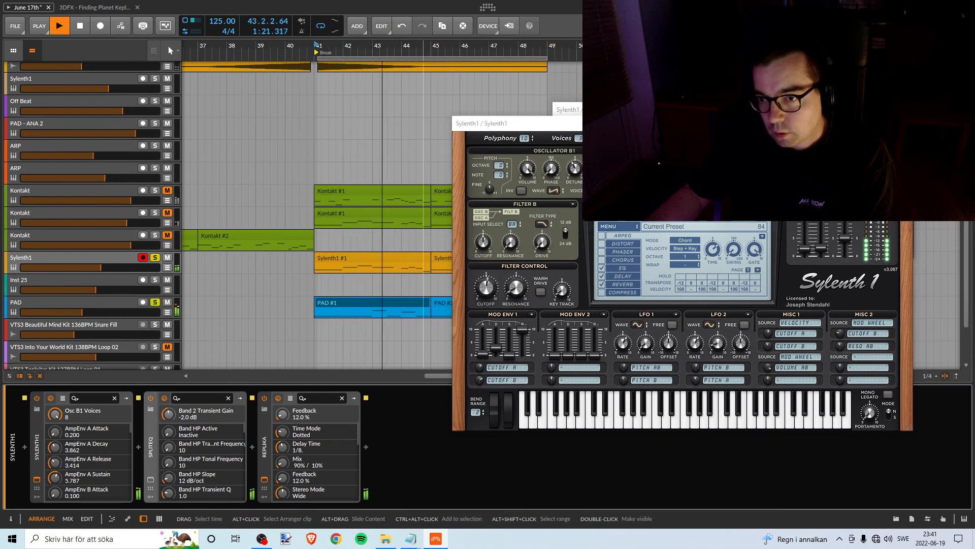
- Audition the lead presets after number 84 one by one on the yellow Sylenth1 while both soloed tracks keep looping
left_click(773, 224)
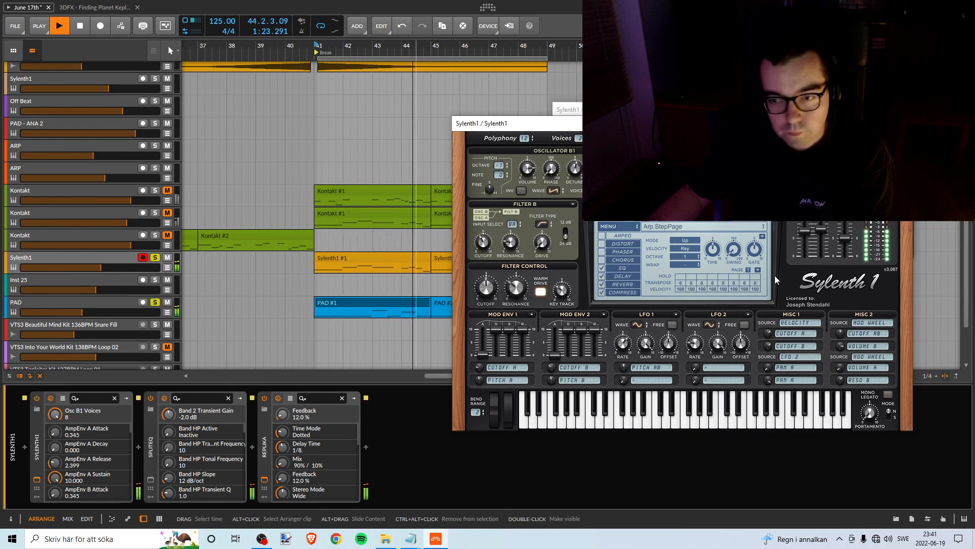
left_click(765, 222)
left_click(766, 222)
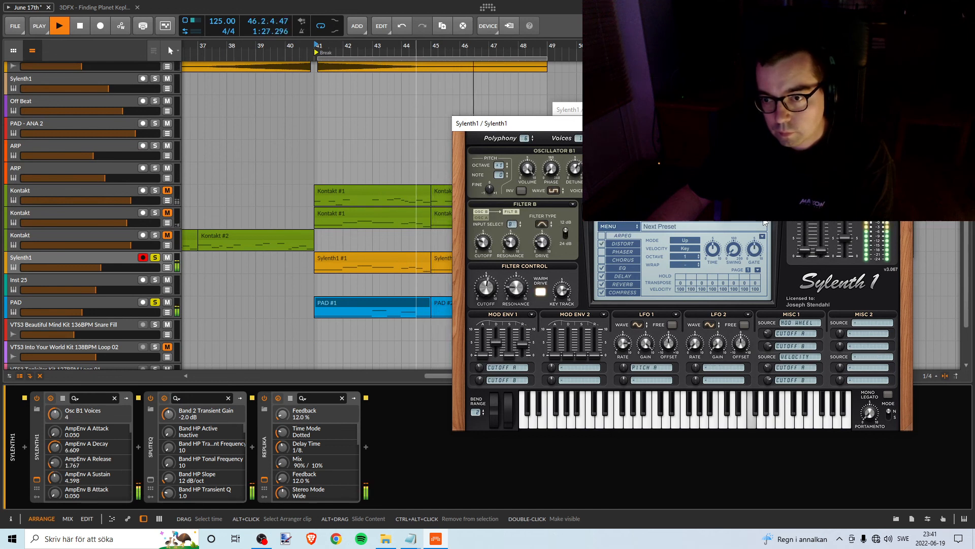
left_click(766, 222)
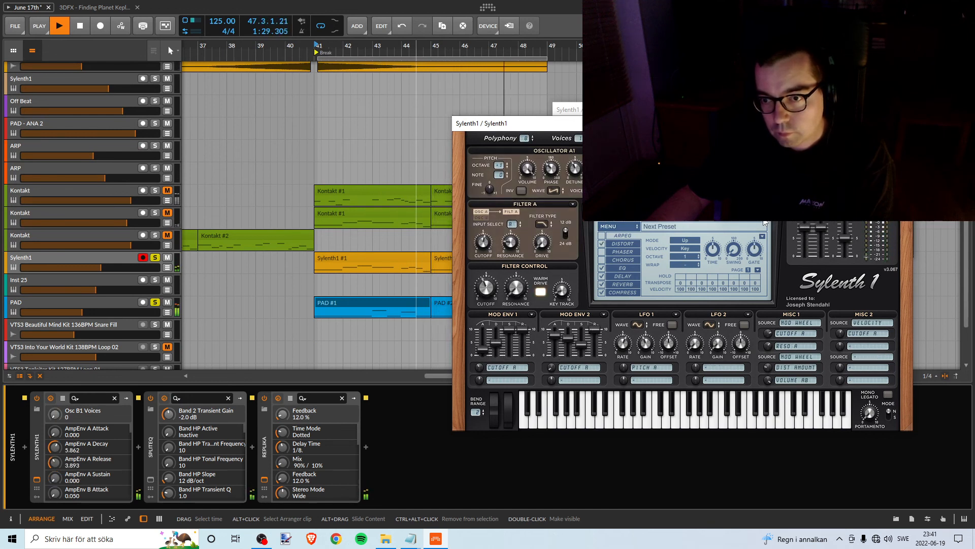
left_click(765, 222)
left_click(766, 222)
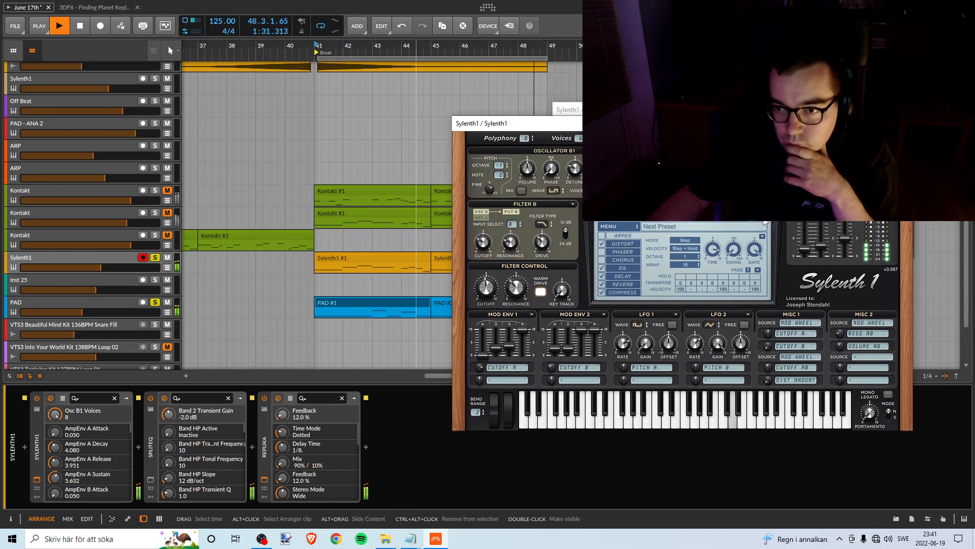
left_click(766, 222)
left_click(765, 222)
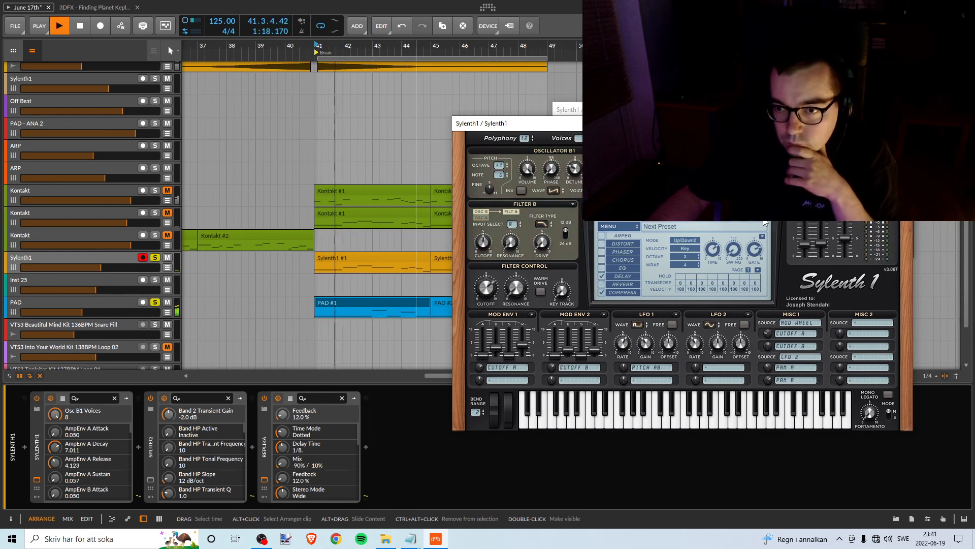
left_click(766, 222)
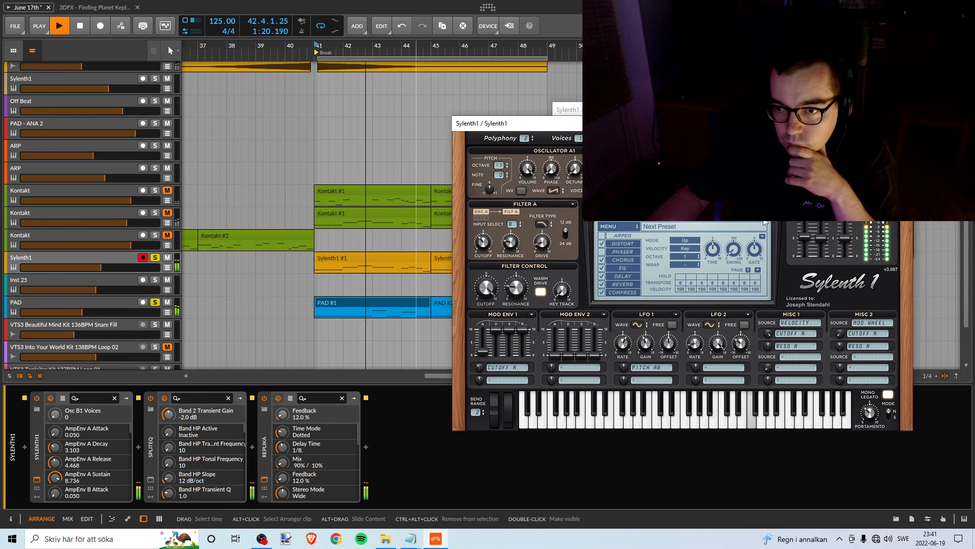
left_click(766, 222)
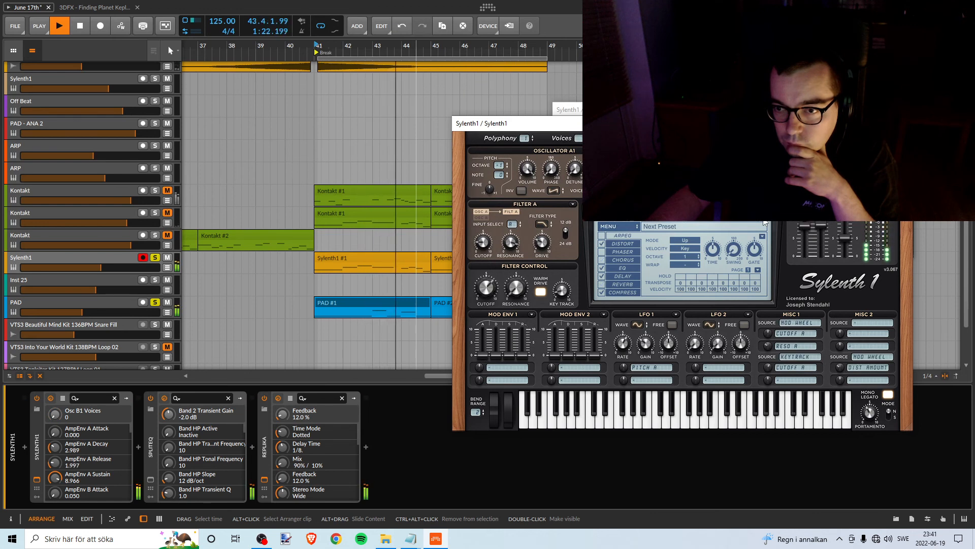
- Try the arpeggiator on the current Sylenth1 preset and continue auditioning lead presets up to LD - Silky Lead
left_click(602, 236)
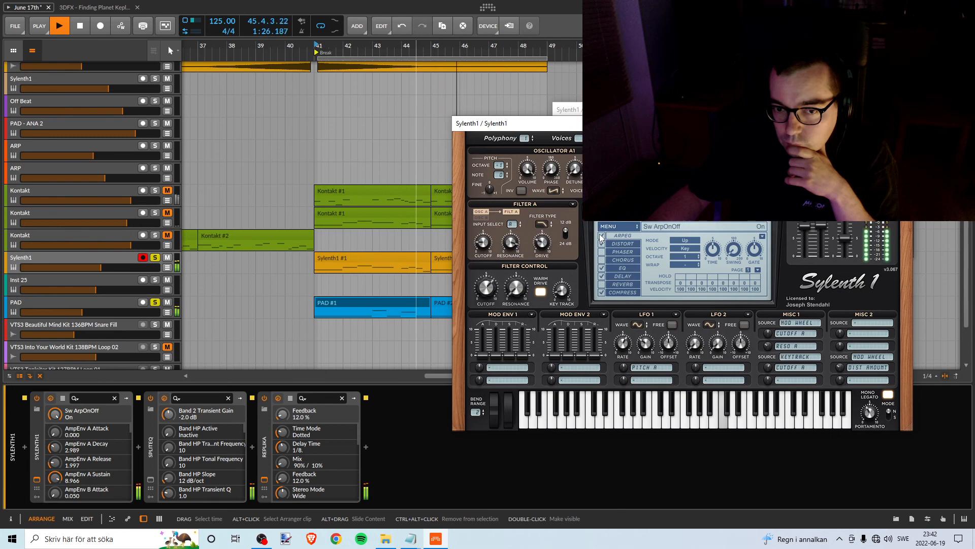
left_click(766, 222)
left_click(765, 222)
key("space")
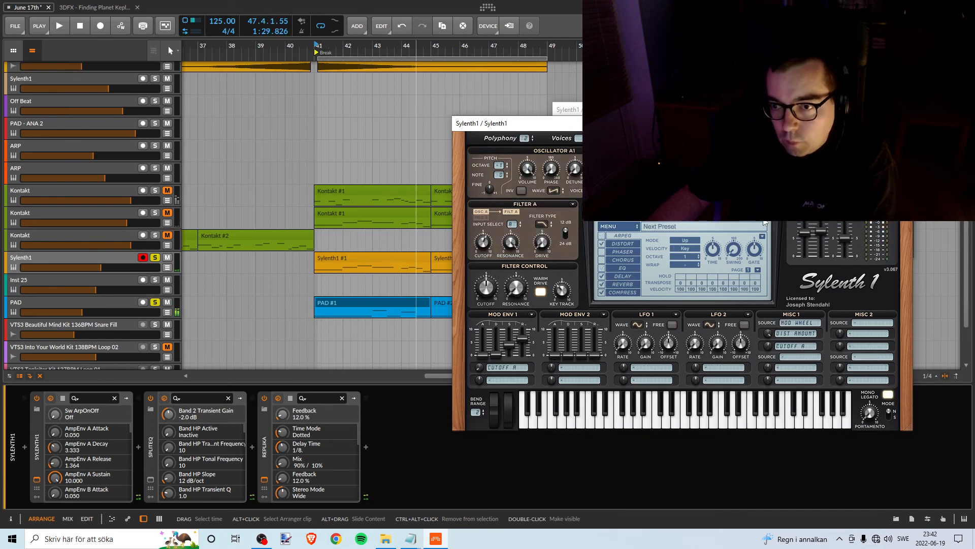
key("space")
left_click(765, 222)
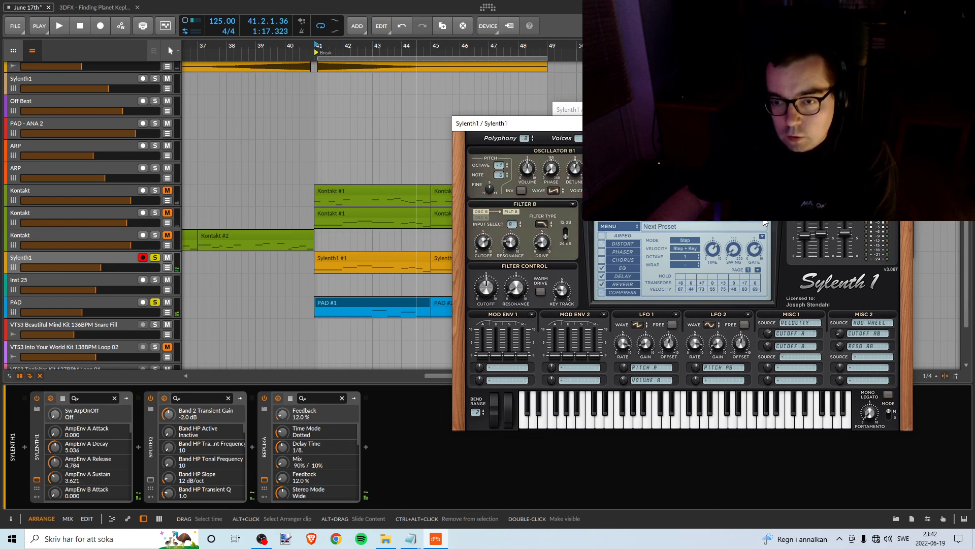
left_click(766, 222)
- Check the preset list, move on past LD - Silky Lead, switch on the arpeggiator and play both soloed tracks from bar 41
left_click(714, 223)
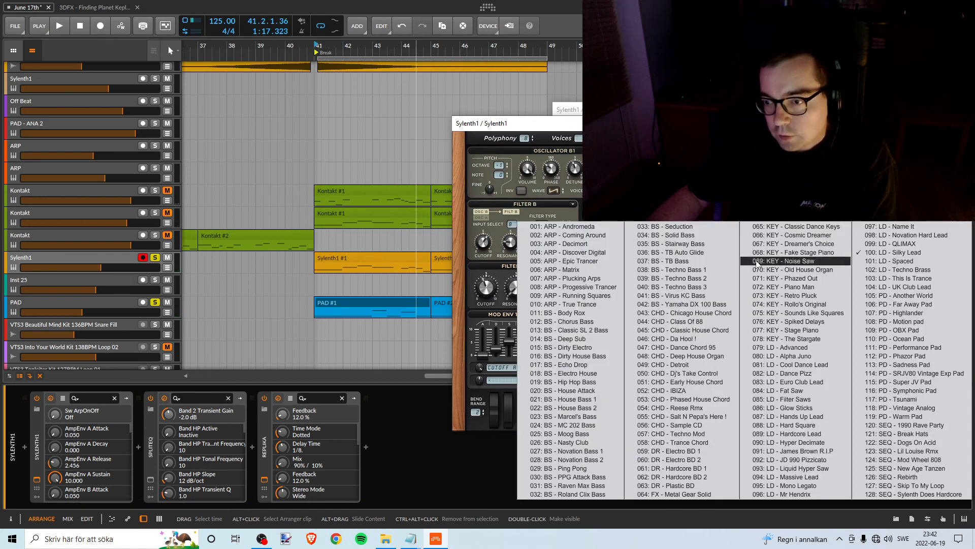
left_click(767, 231)
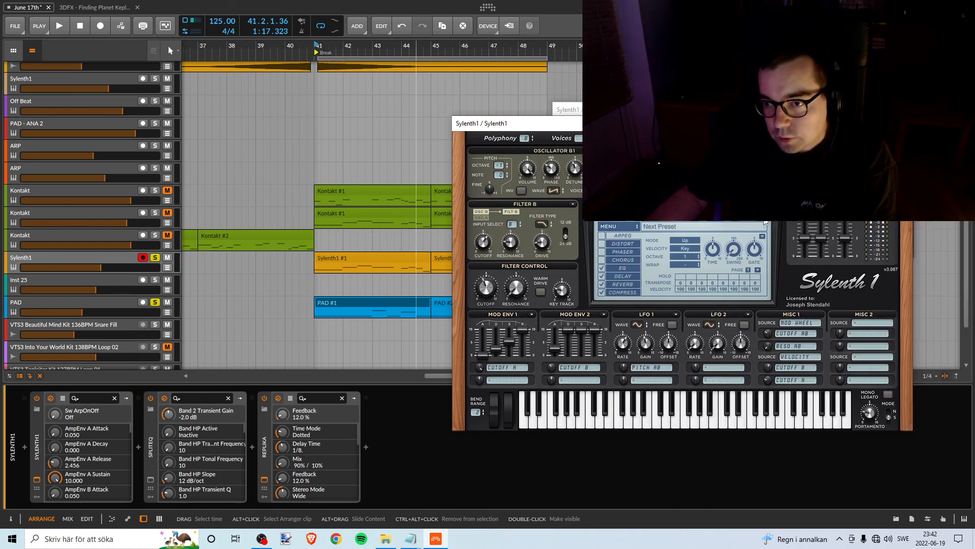
left_click(766, 223)
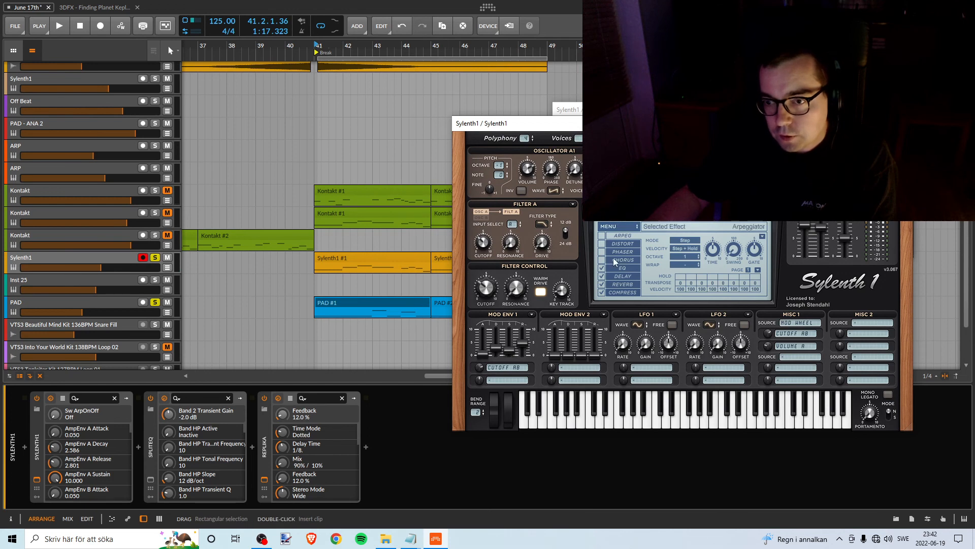
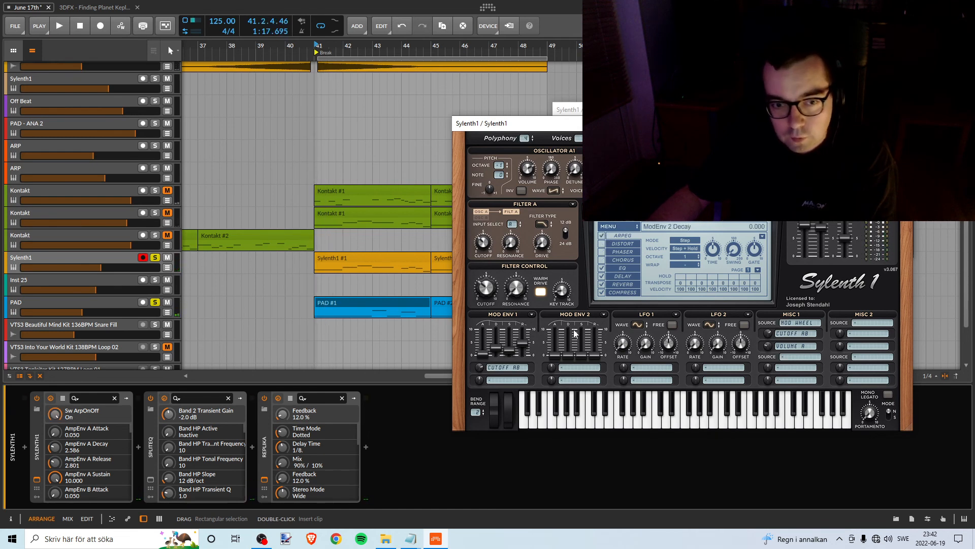
key("space")
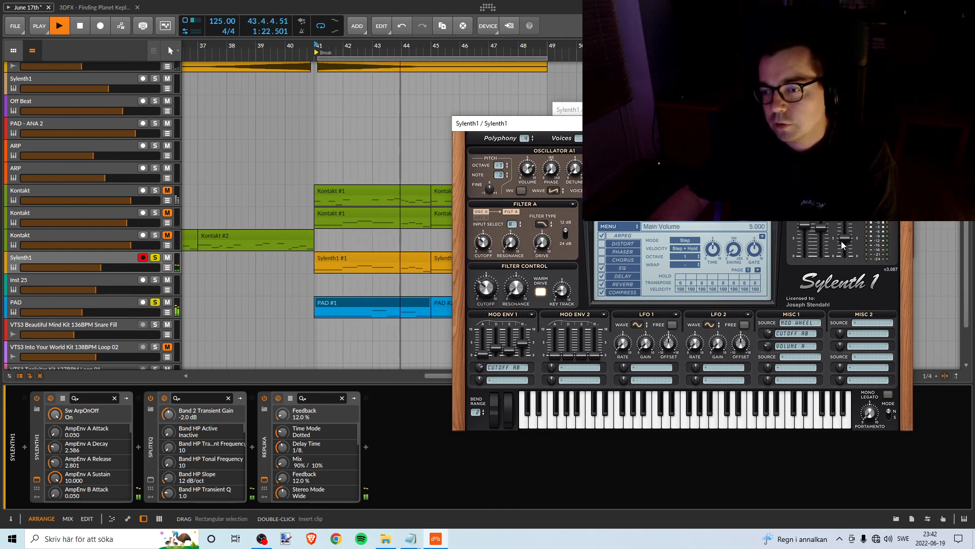
- Lower the yellow Sylenth1's main volume to about 4.09, unsolo both tracks and play the mix from bar 40
left_click_drag(842, 246, 839, 250)
double_click(286, 46)
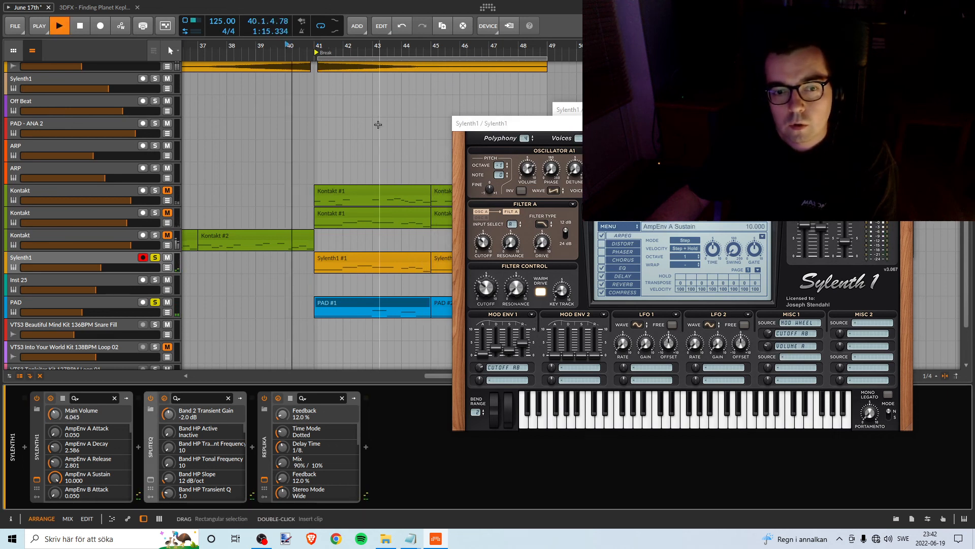
key("space")
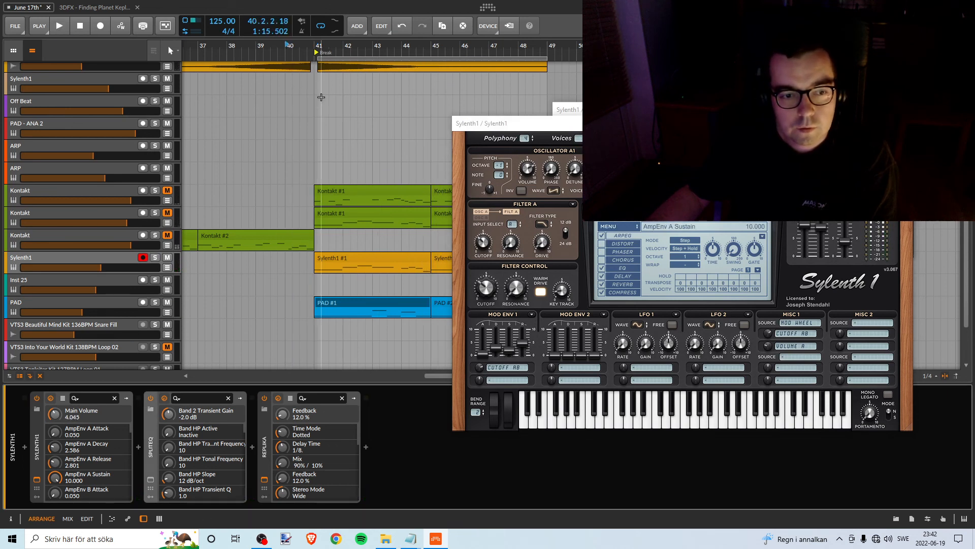
key("space")
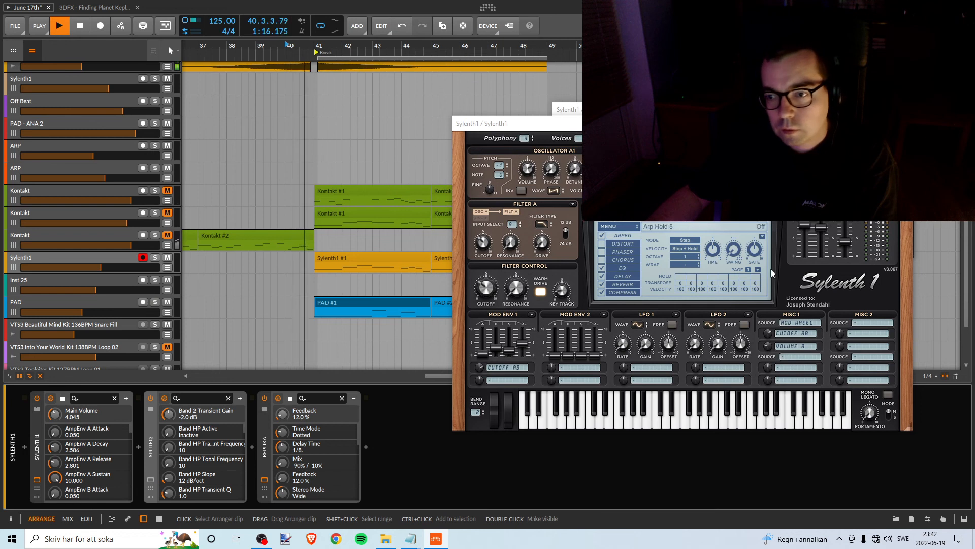
mouse_move(848, 246)
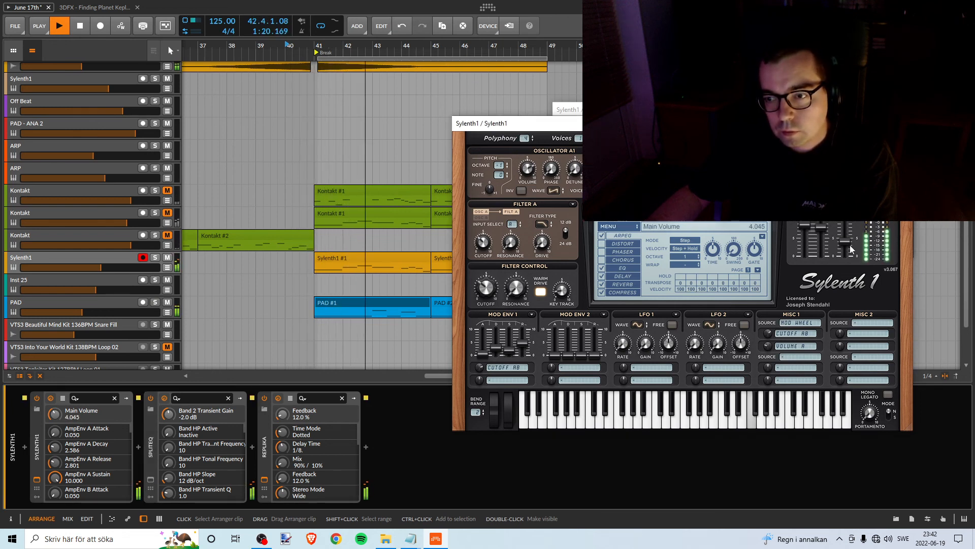
scroll(851, 248, "up", 1)
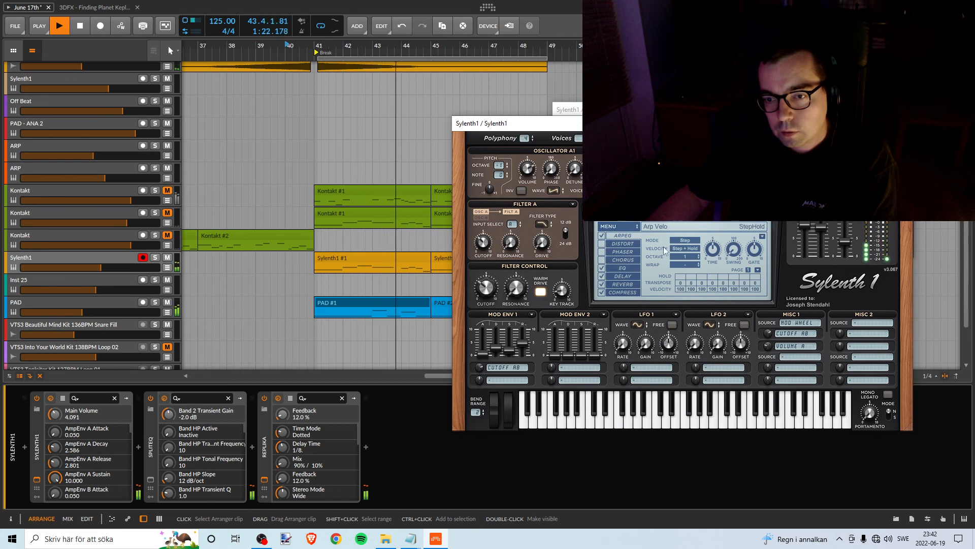
- Switch on the Sylenth1's distortion, keep the OverDrive type and set the amount to about 3.7
left_click(601, 244)
left_click(622, 243)
left_click(702, 246)
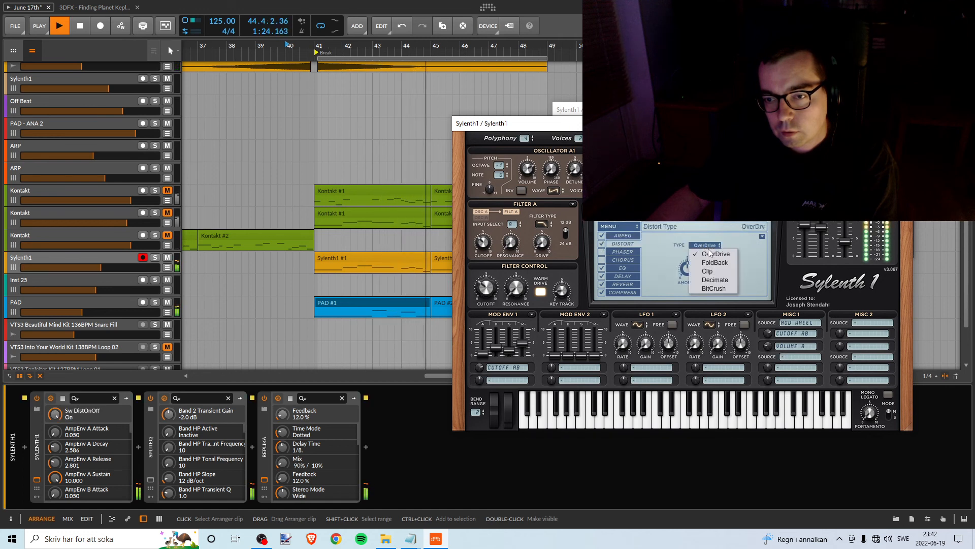
left_click(705, 254)
left_click_drag(689, 268, 690, 226)
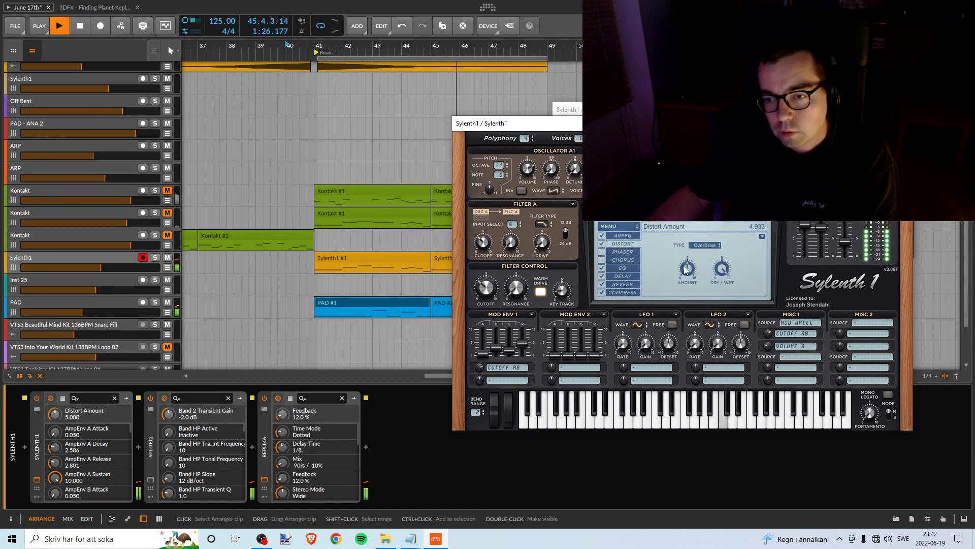
- Change the distortion type to FoldBack and set its amount to 3.2, replaying the break to hear it
left_click(705, 244)
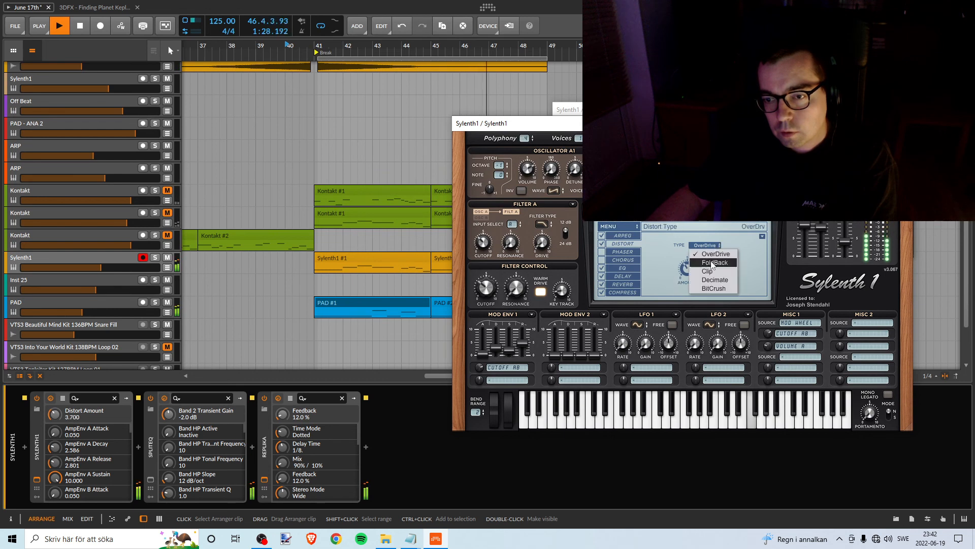
left_click(697, 273)
left_click_drag(693, 254, 717, 310)
key("space")
key("space")
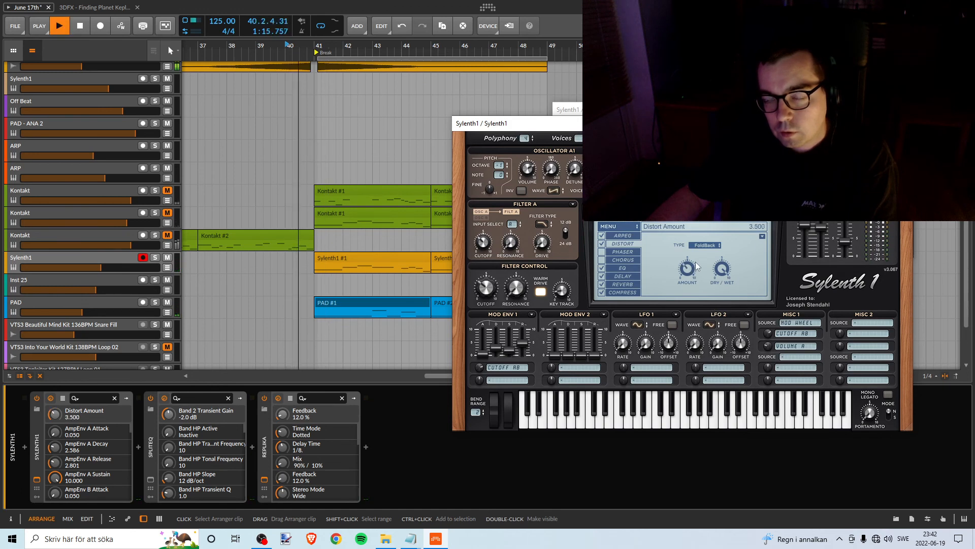
left_click_drag(697, 266, 696, 272)
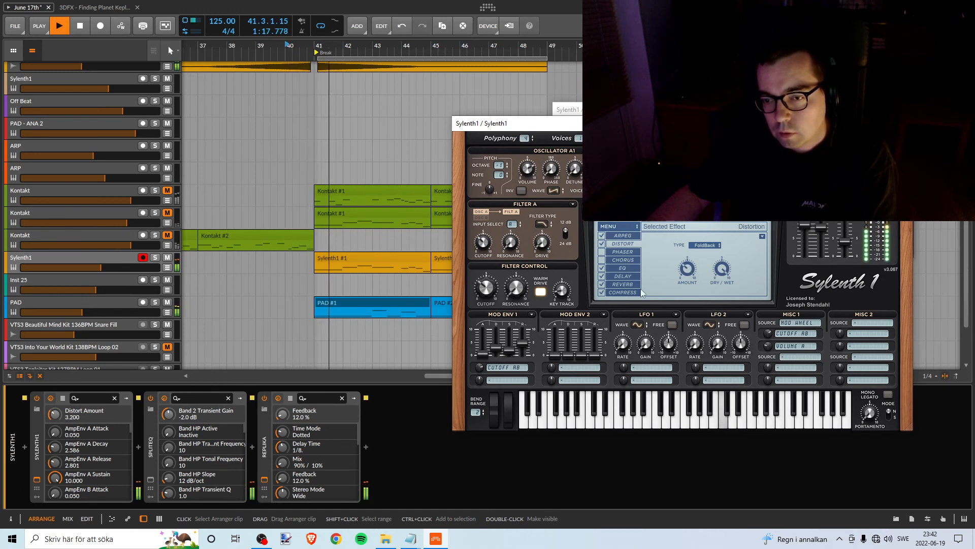
- Compare the Sylenth1 sound with the compressor and phaser toggled on and off, leaving the compressor off
left_click(603, 292)
left_click(602, 292)
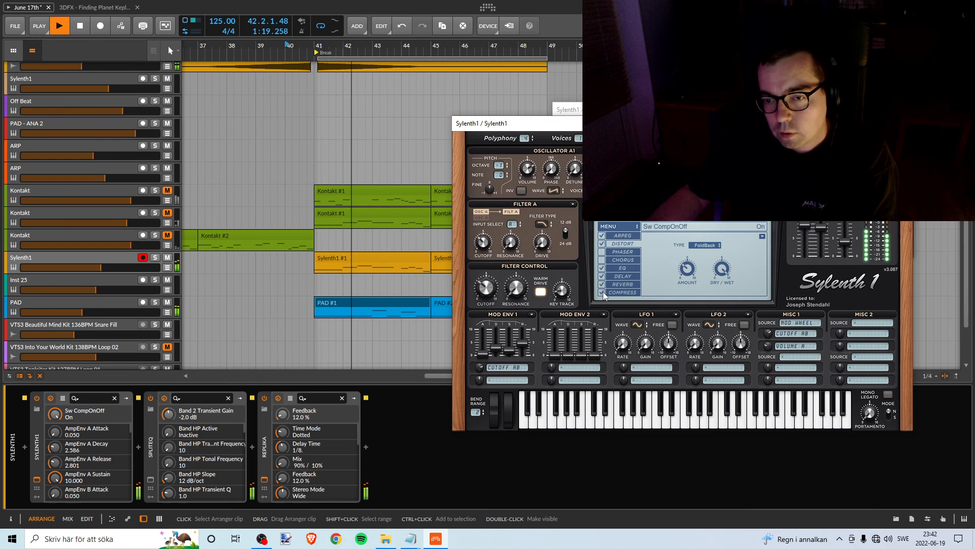
left_click(602, 252)
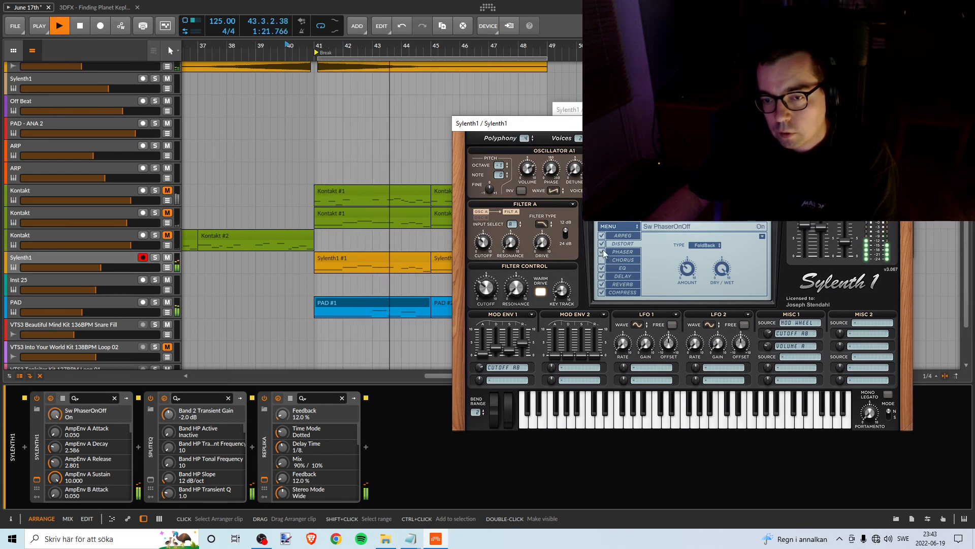
left_click(602, 252)
key("space")
left_click(607, 293)
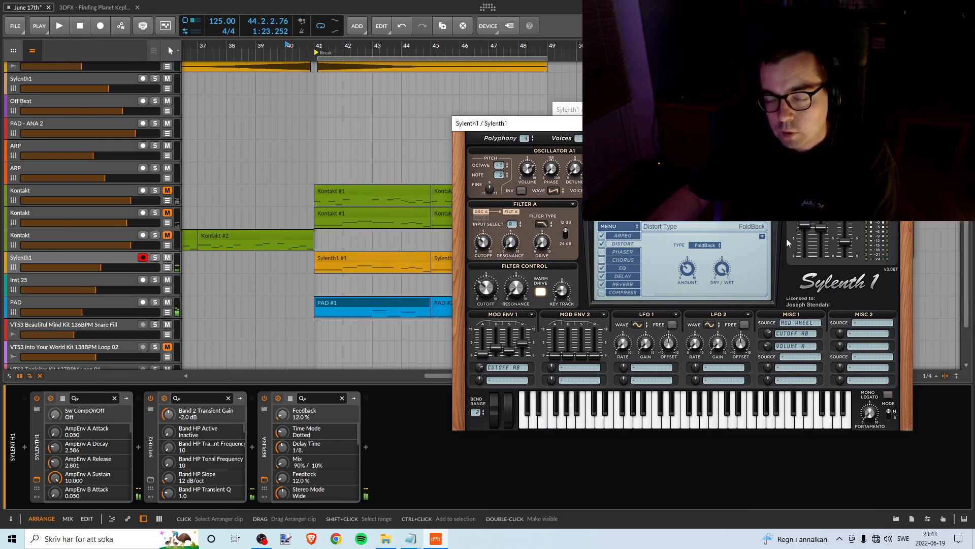
- Switch the yellow Sylenth1 to another preset and play the full mix from bar 41
key("space")
left_click(766, 221)
key("space")
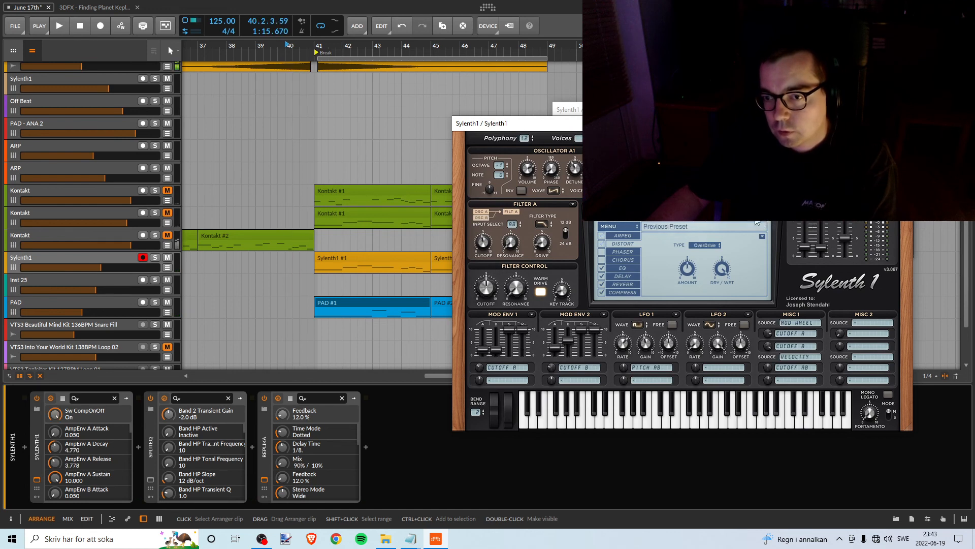
left_click(319, 46)
key("space")
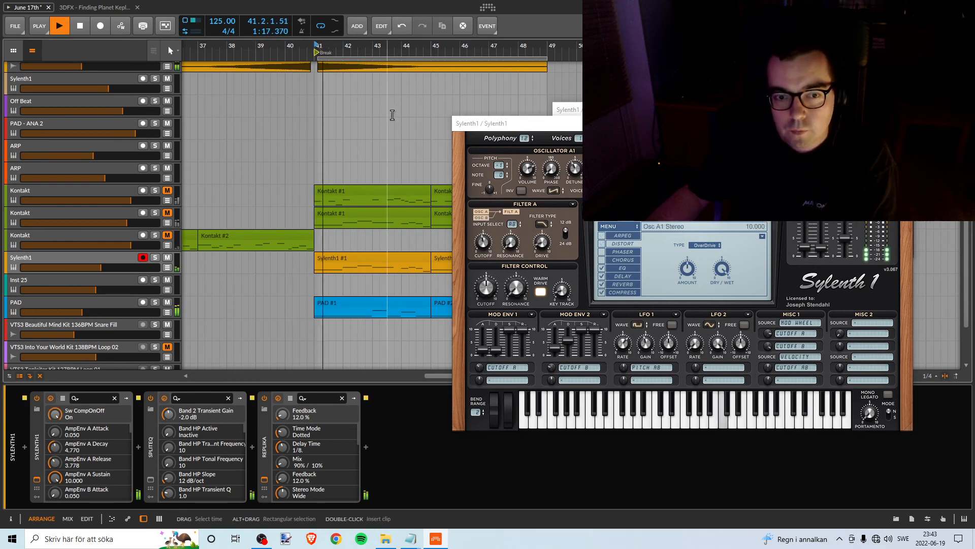
- Switch on the preset's arpeggiator and set the Filter A cutoff to about 5.06
left_click(602, 236)
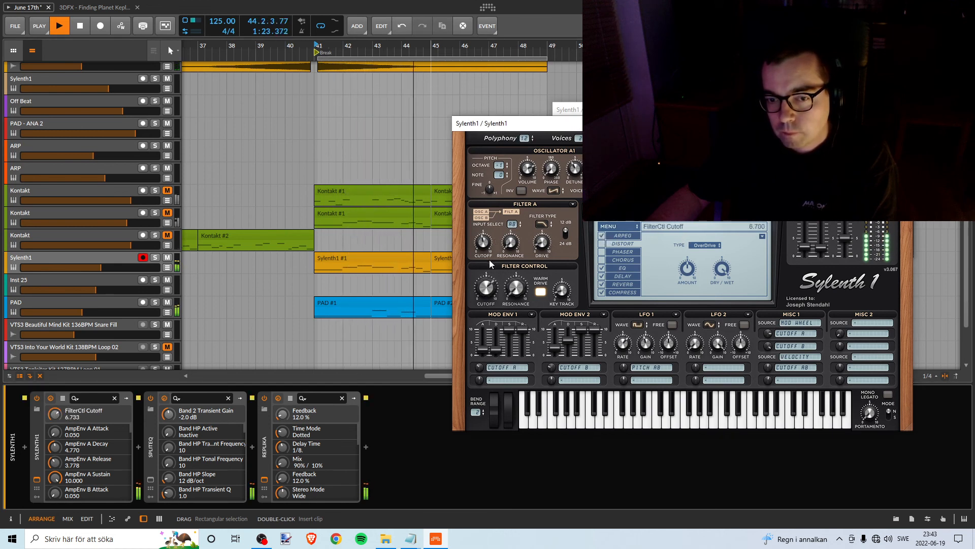
left_click(483, 242)
left_click_drag(483, 242, 475, 204)
left_click_drag(474, 159, 478, 233)
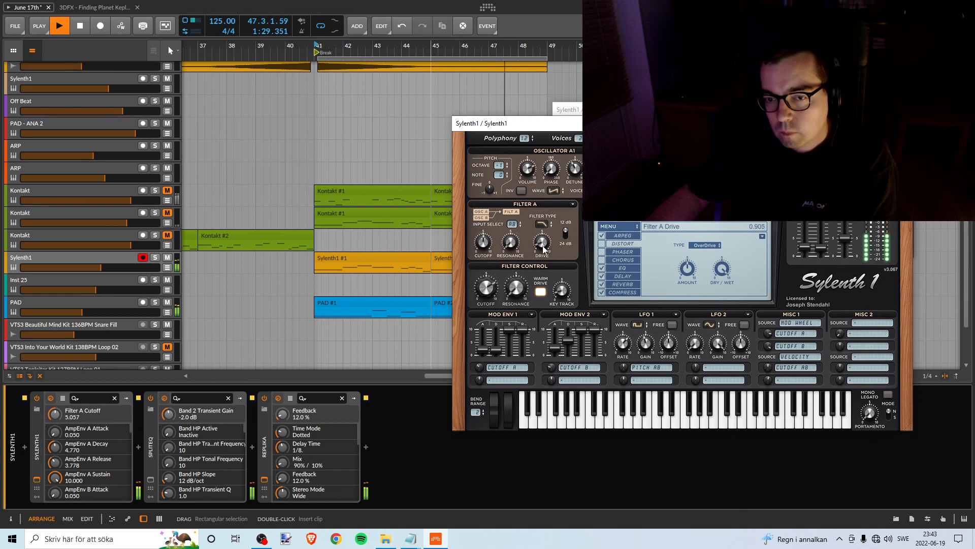
- Set the filter control's key tracking to about 5.08 and switch off its warm drive
left_click_drag(579, 263, 585, 249)
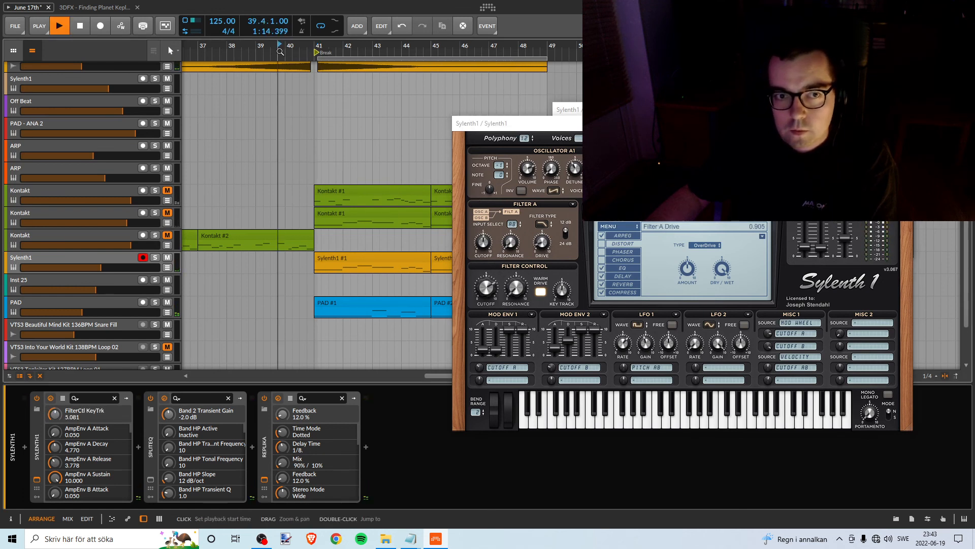
left_click_drag(565, 291, 566, 292)
key("space")
left_click(541, 292)
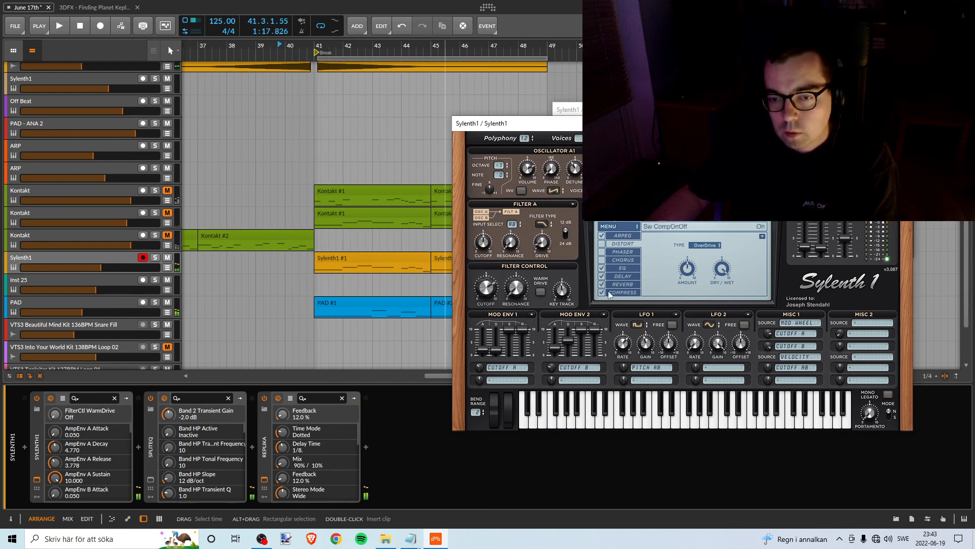
- Audition further presets of the current Sylenth1 bank from bar 41, then pick preset 105 from the preset list
left_click(766, 222)
key("space")
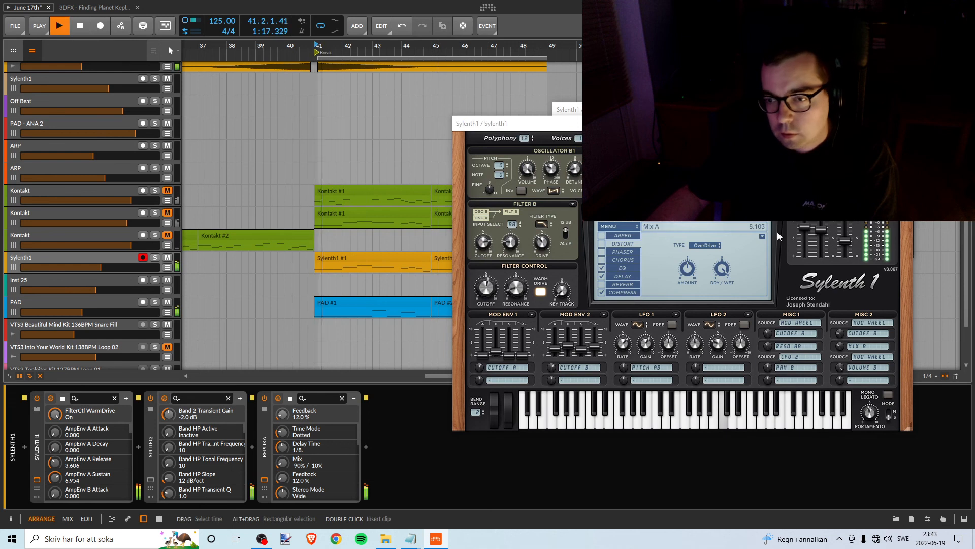
left_click(766, 222)
left_click(696, 224)
left_click(747, 170)
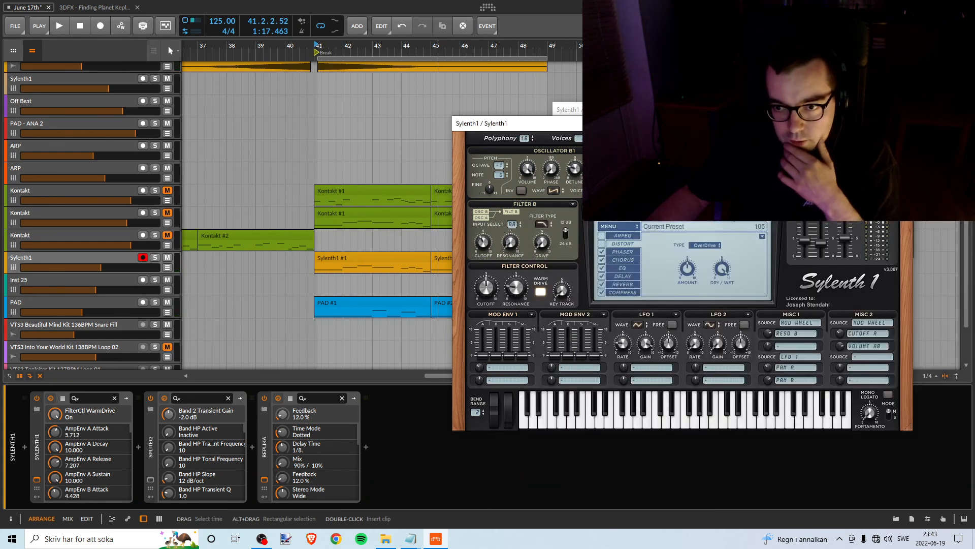
- Load the custom bank Sylenth1 Arksun Soundbank and choose its preset 1
left_click(687, 222)
left_click(659, 226)
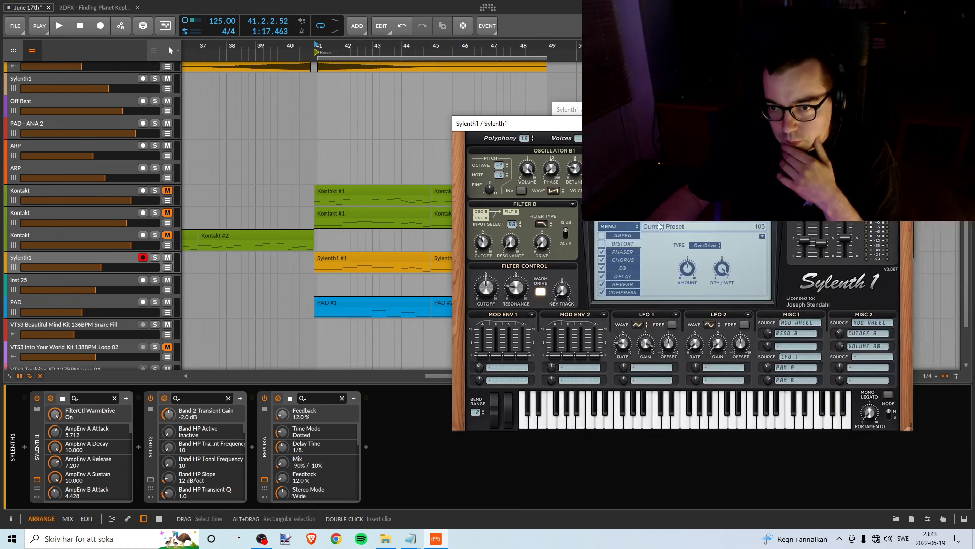
left_click(621, 225)
mouse_move(627, 243)
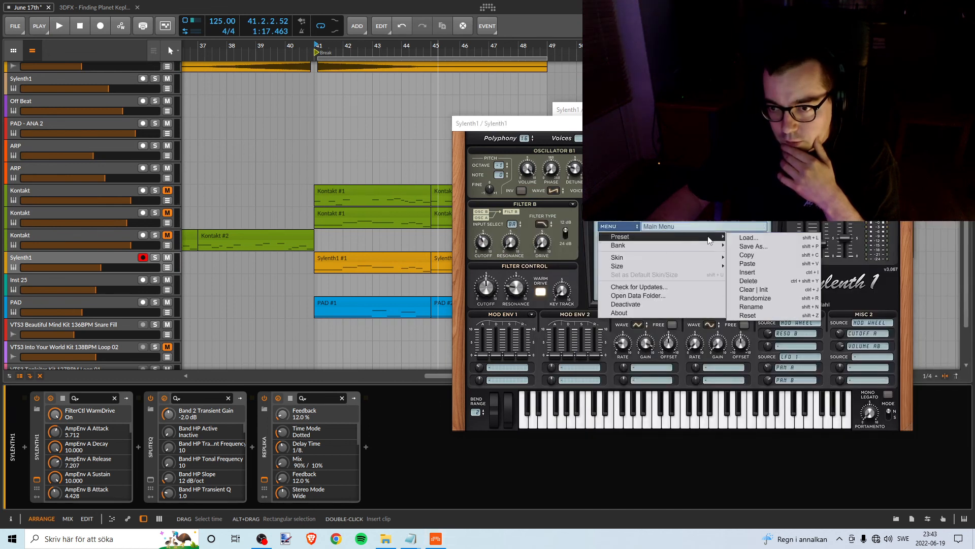
mouse_move(735, 248)
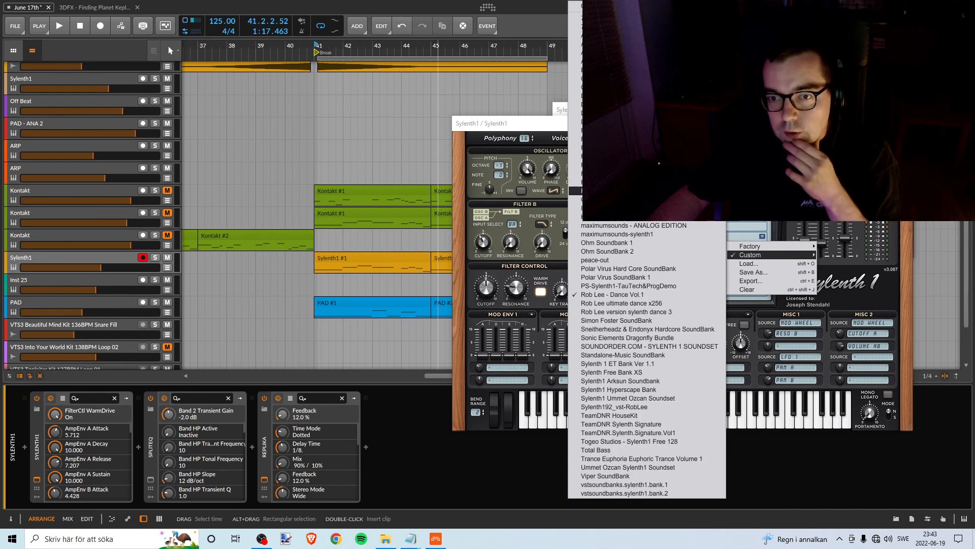
left_click(633, 381)
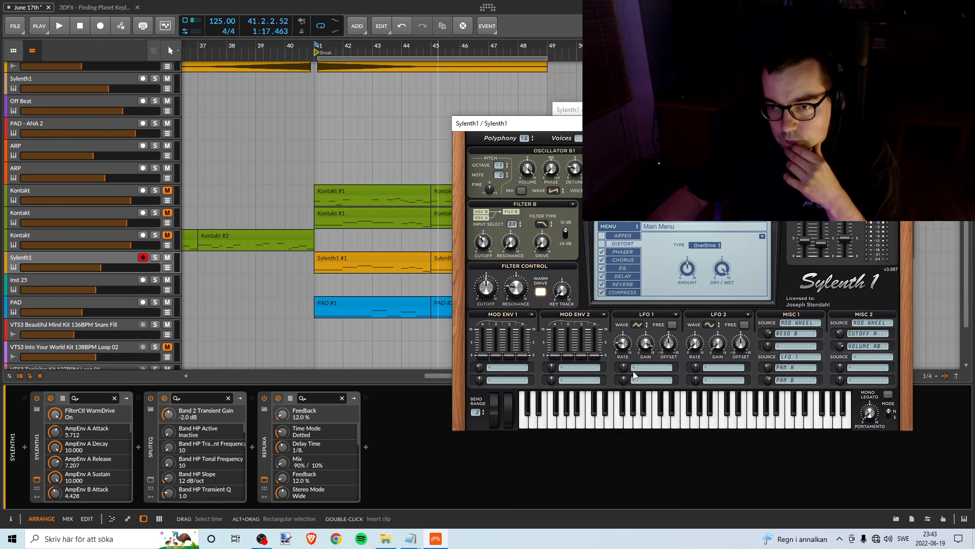
left_click(699, 222)
left_click(589, 200)
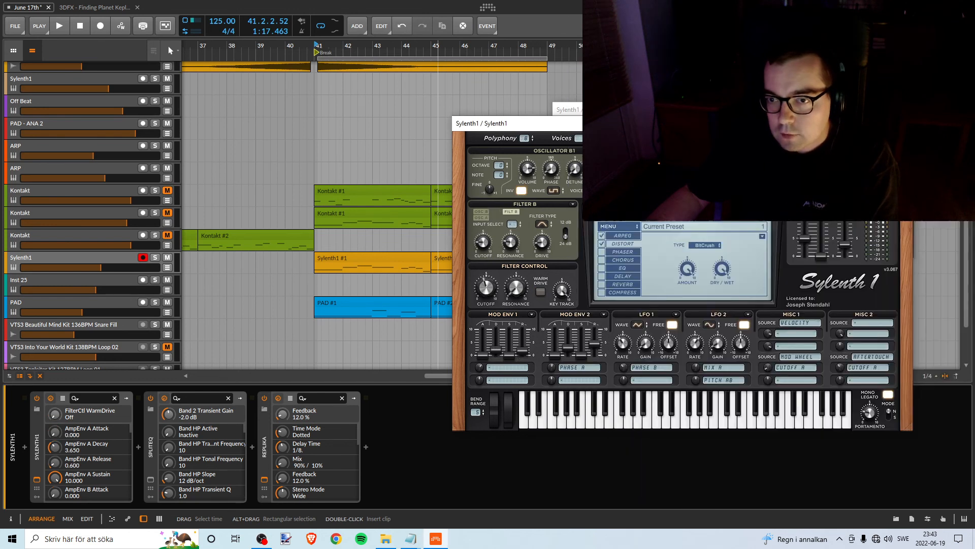
- Audition the new bank's first preset from bar 41, then move on to the next preset and play it too
left_click(676, 225)
left_click(691, 220)
key("space")
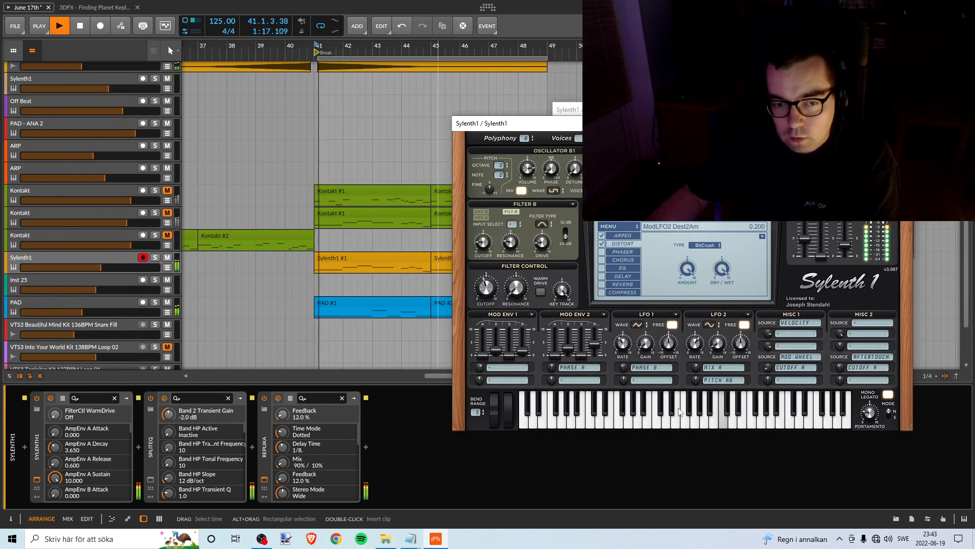
key("space")
left_click(767, 224)
key("space")
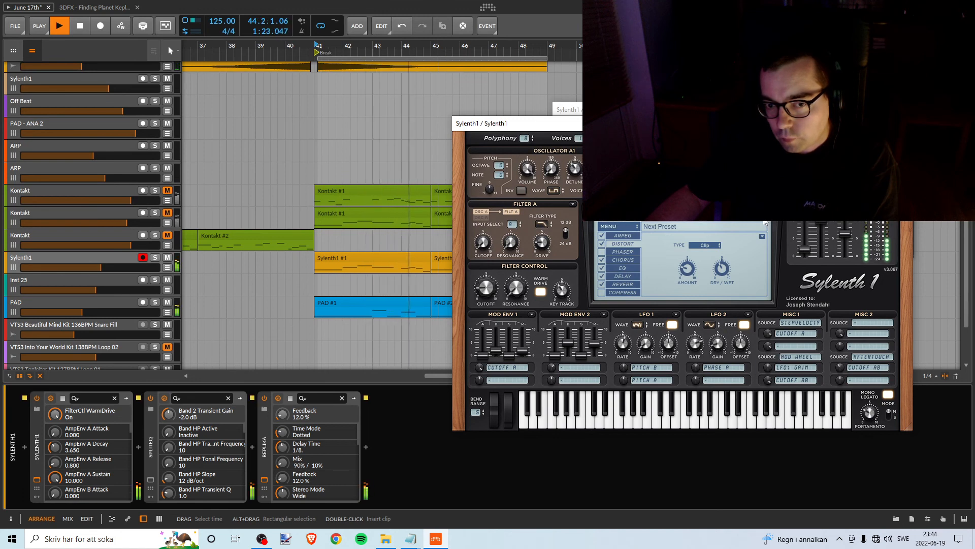
key("space")
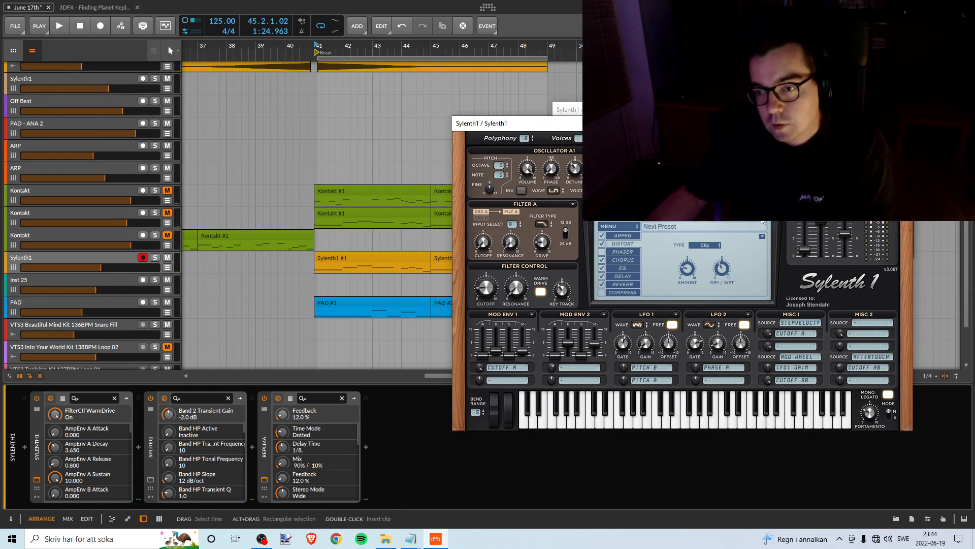
- Step through the next arpeggiated presets of the Arksun bank, playing each with the mix from bar 41
left_click(763, 222)
key("space")
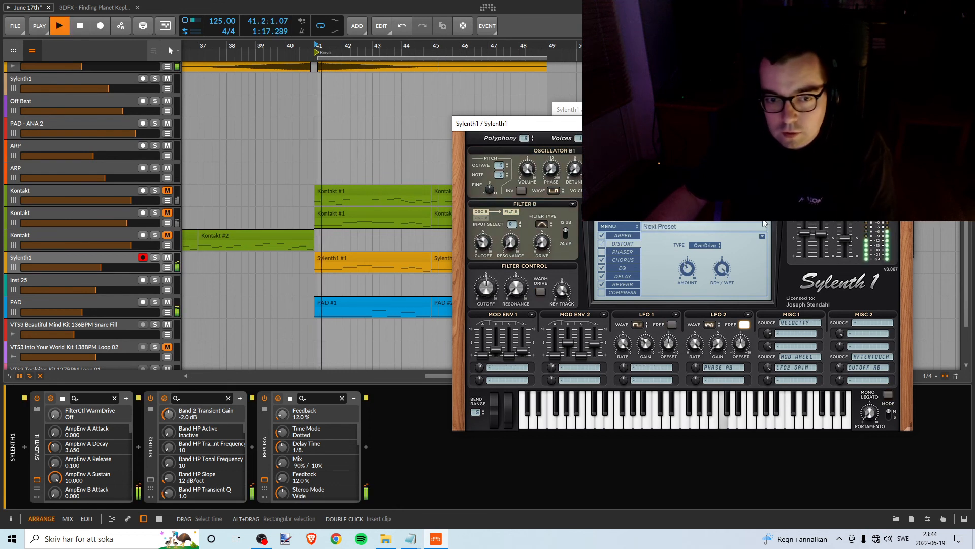
left_click(765, 224)
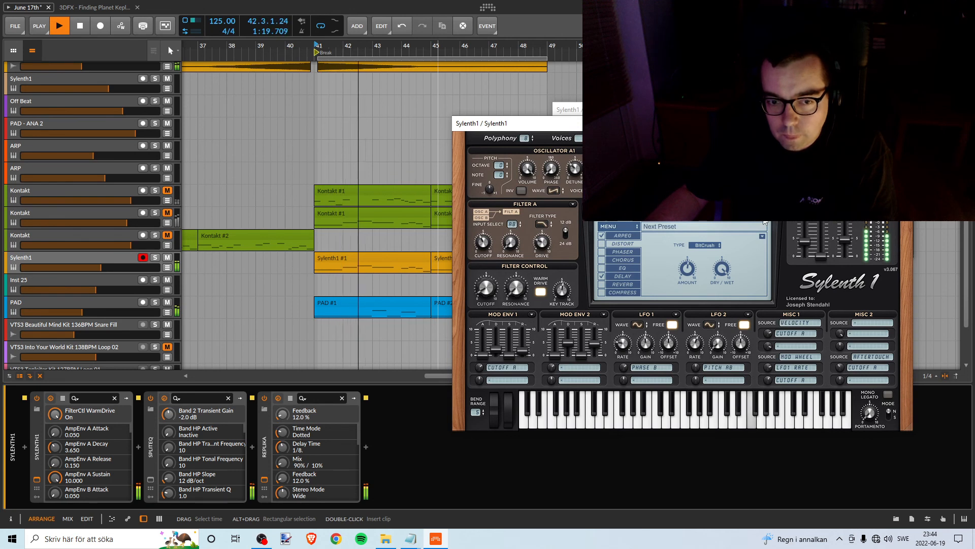
key("space")
left_click(765, 222)
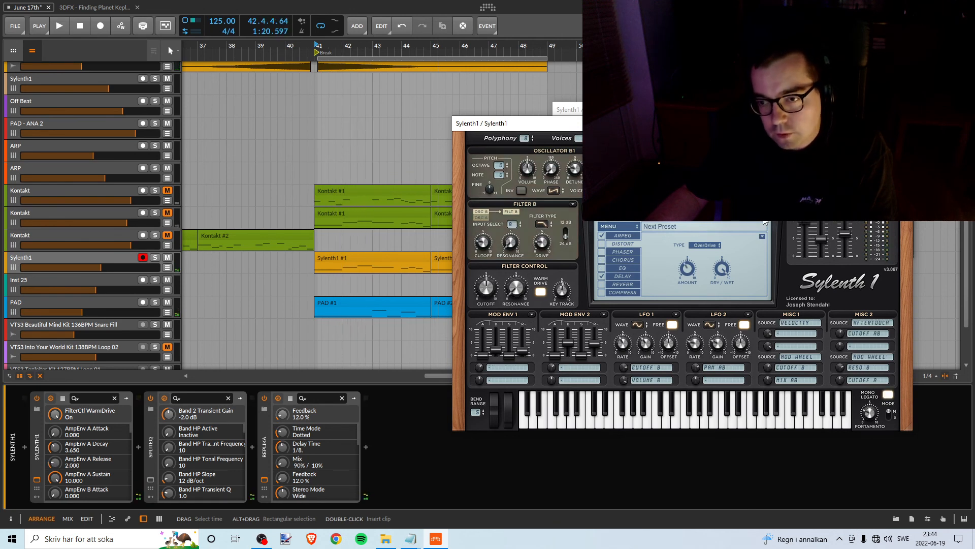
key("space")
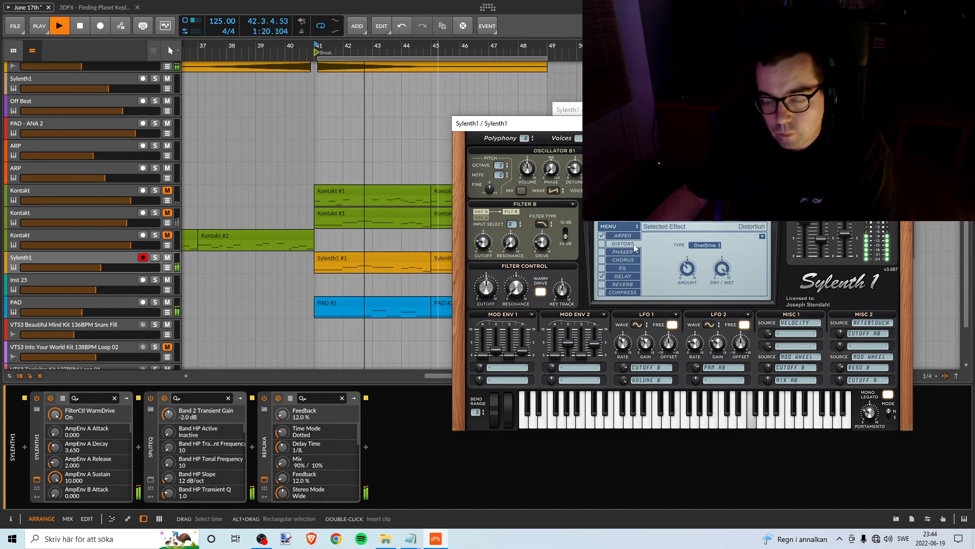
- Solo the yellow Sylenth1 track to hear the current preset alone, stop playback and advance to the next preset
left_click(155, 257)
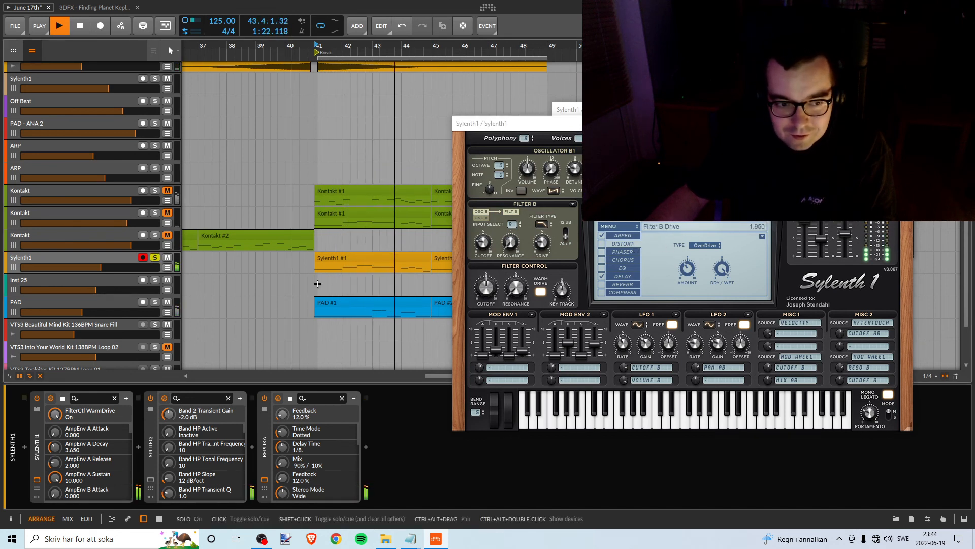
key("space")
left_click(765, 223)
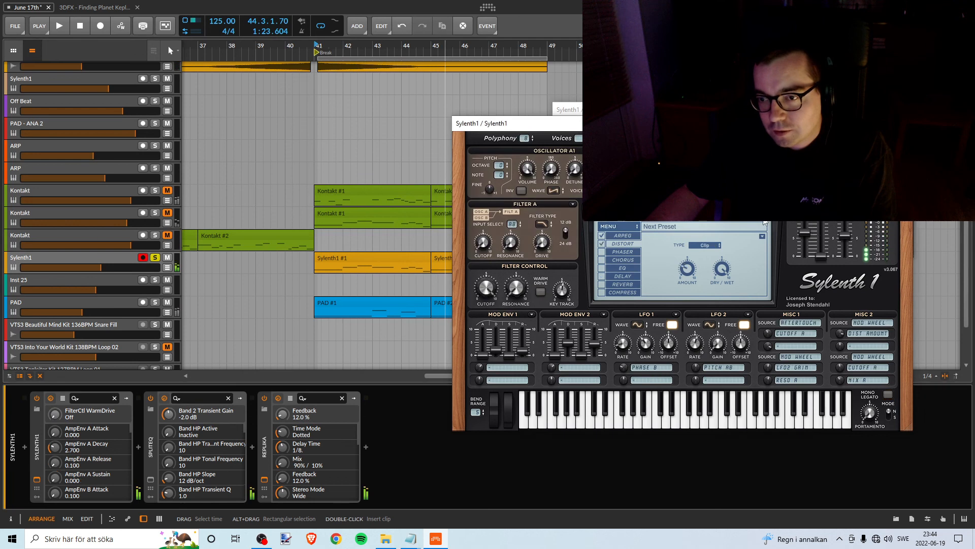
- Play the current preset from bar 41, unsolo the yellow Sylenth1 track, set Oscillator A1's octave to 0 and stop
key("space")
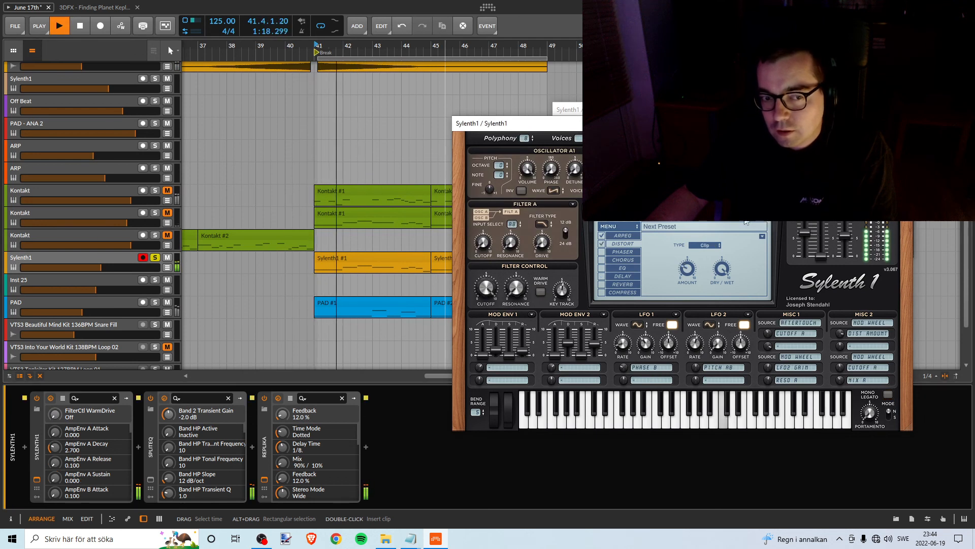
left_click(155, 257)
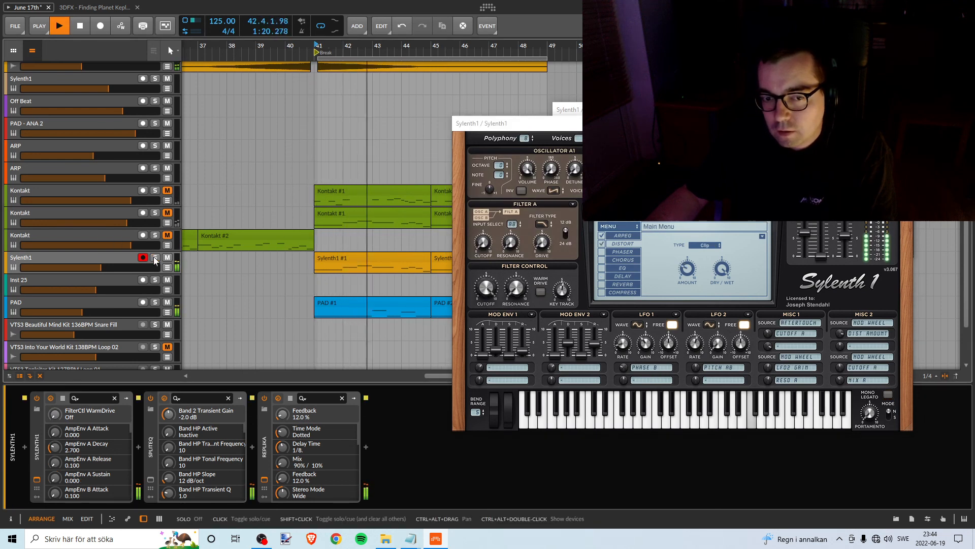
left_click_drag(500, 165, 502, 166)
key("space")
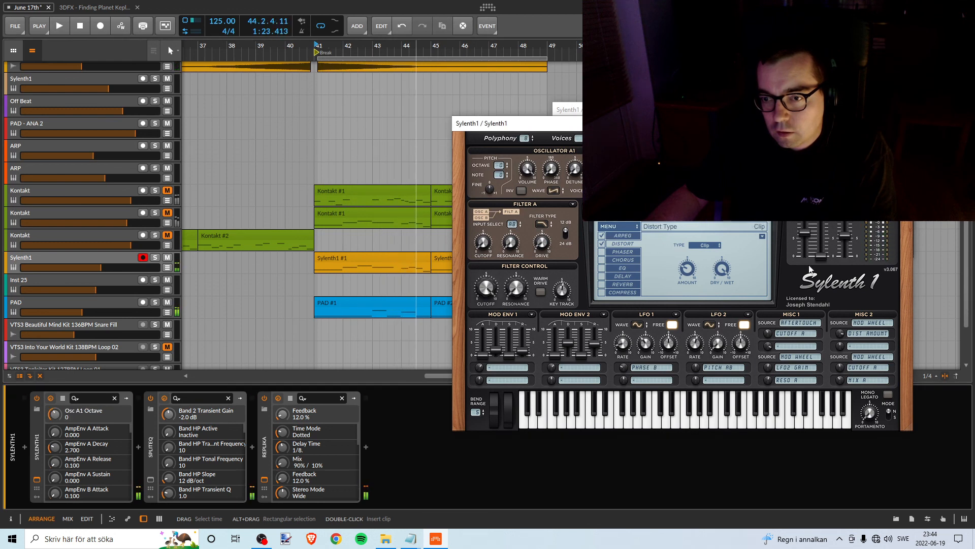
- Advance through the next two Arksun bank presets, restarting playback from bar 41 to hear each with the mix
left_click(766, 224)
key("space")
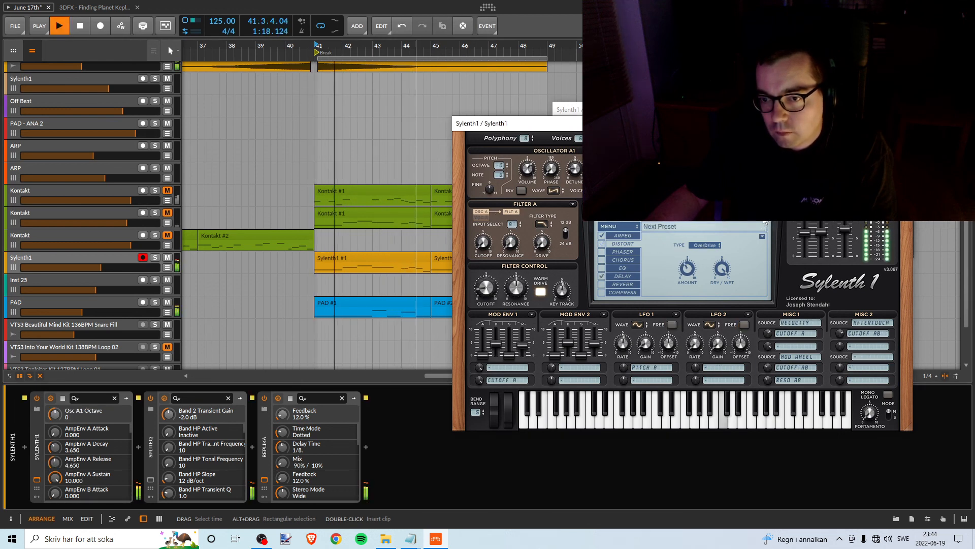
key("space")
key("space")
key("space")
left_click(765, 224)
key("space")
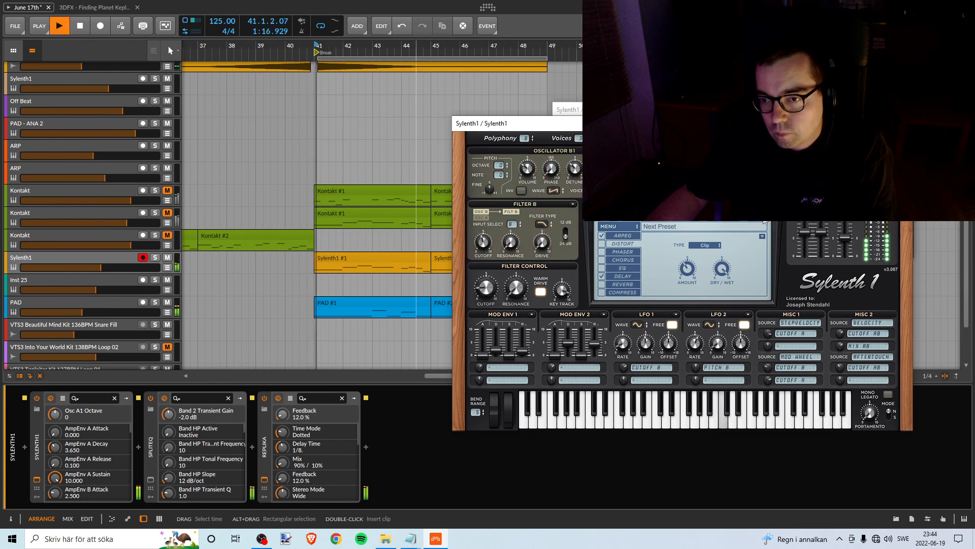
- Try three further presets of the Arksun bank with the unmuted tracks, listening to the last one longer before stopping playback
left_click(766, 223)
key("space")
key("space")
left_click(765, 223)
key("space")
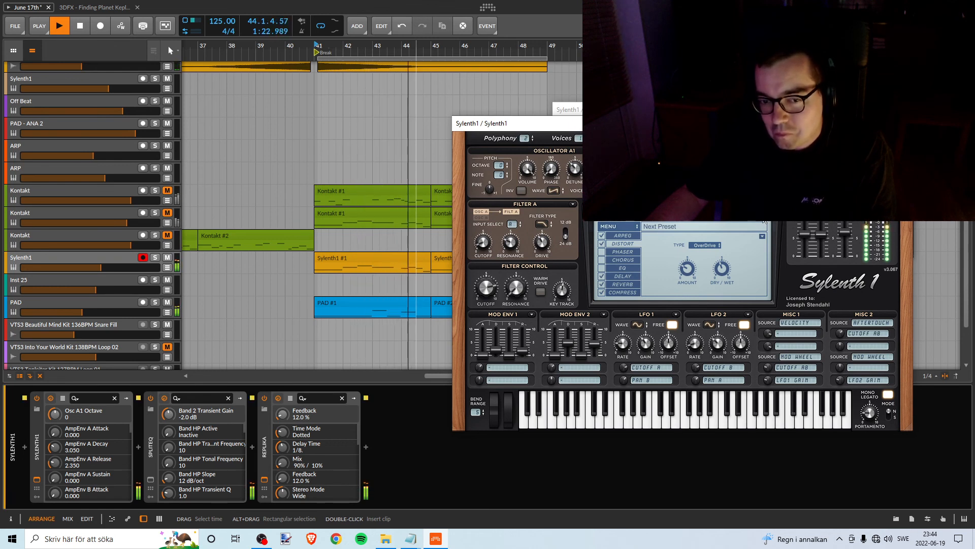
left_click(766, 222)
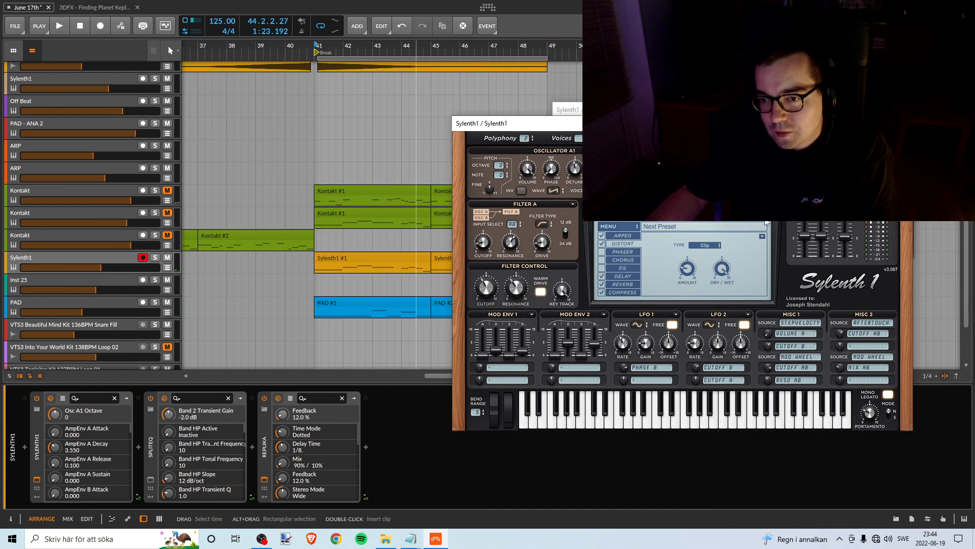
key("space")
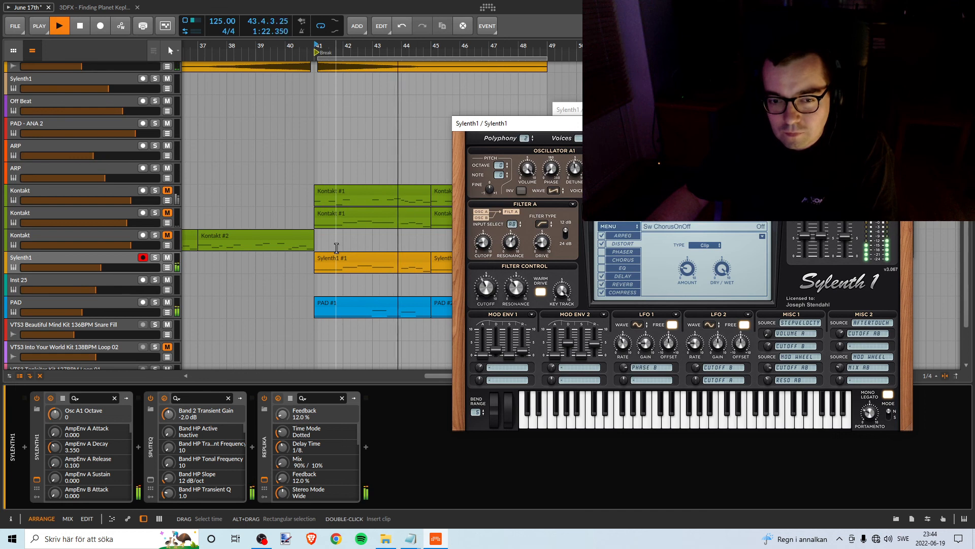
key("space")
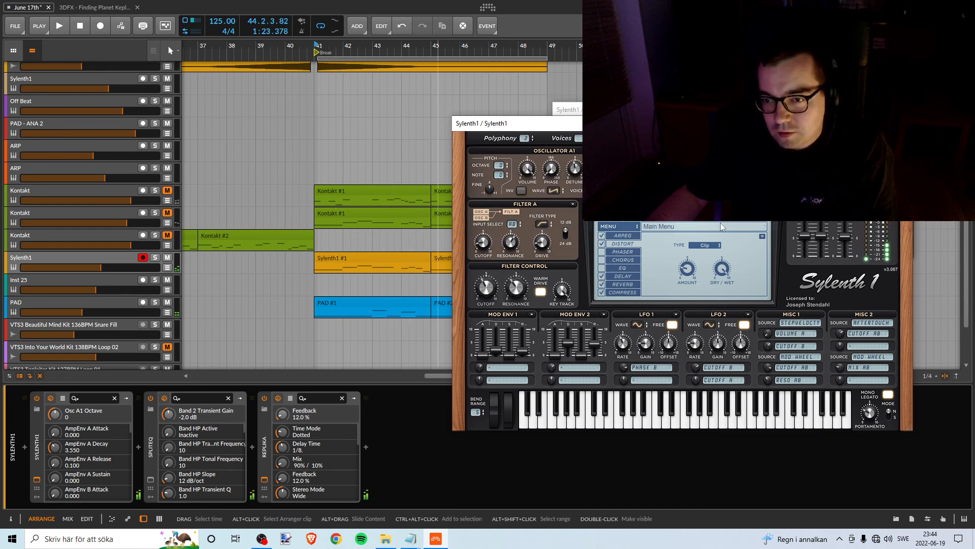
- Audition the following preset from bar 41, skip ahead two more presets during playback and restart from bar 41
left_click(766, 222)
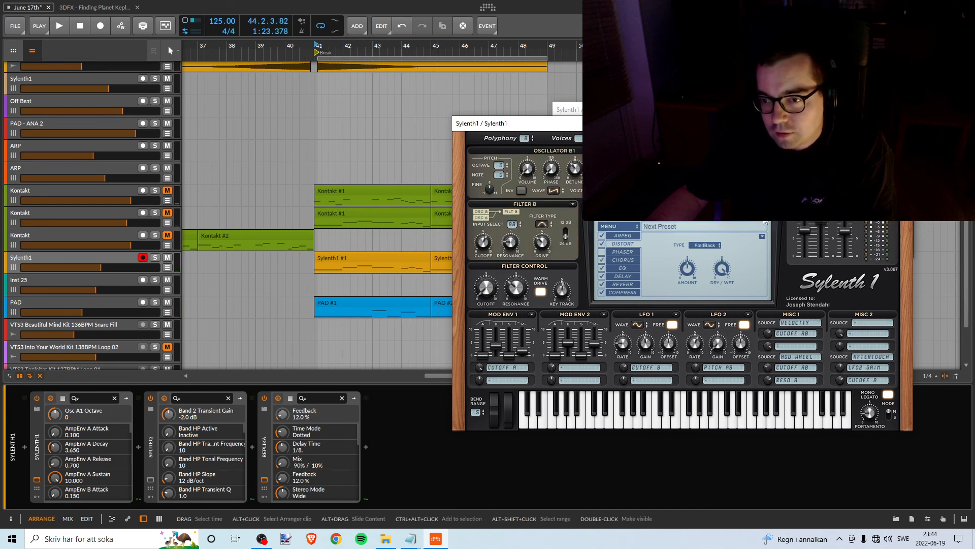
key("space")
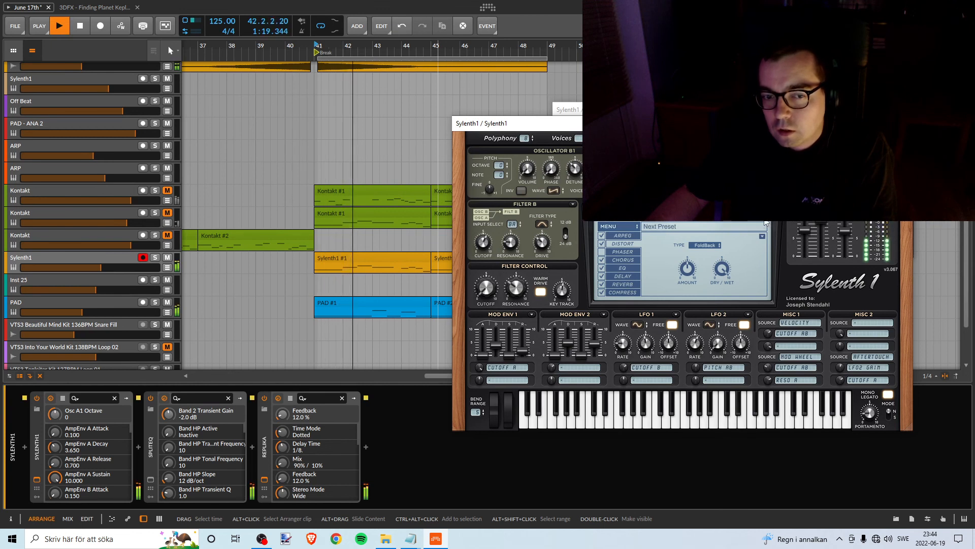
left_click(766, 222)
left_click(765, 222)
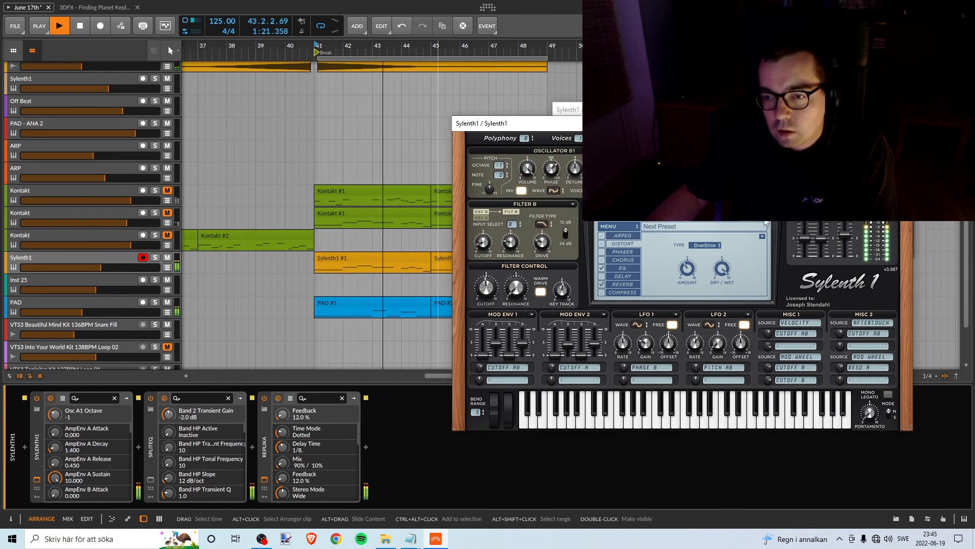
key("space")
key("space")
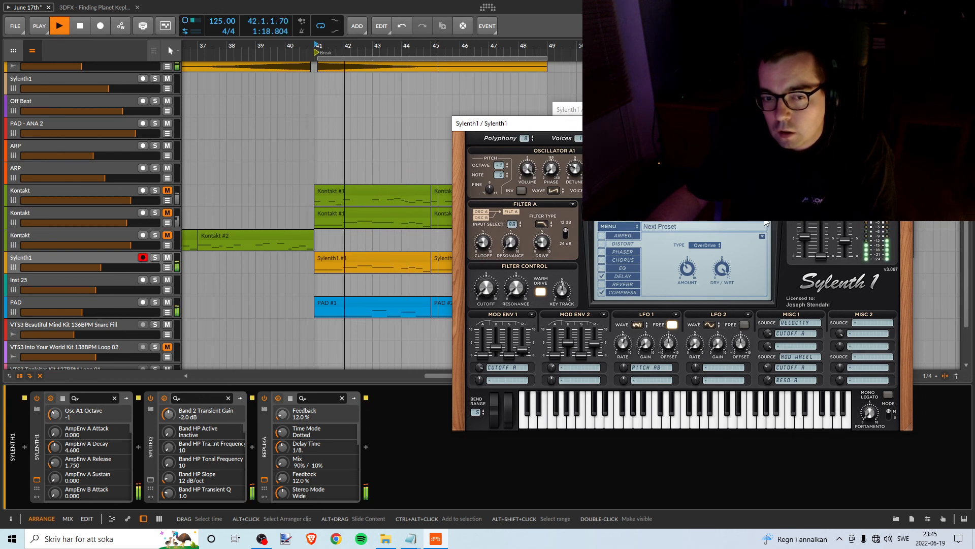
- Make a final quick pass over three more Sylenth1 presets, briefly playing each from bar 41, and stop playback
key("space")
left_click(766, 222)
key("space")
key("space")
left_click(766, 223)
key("space")
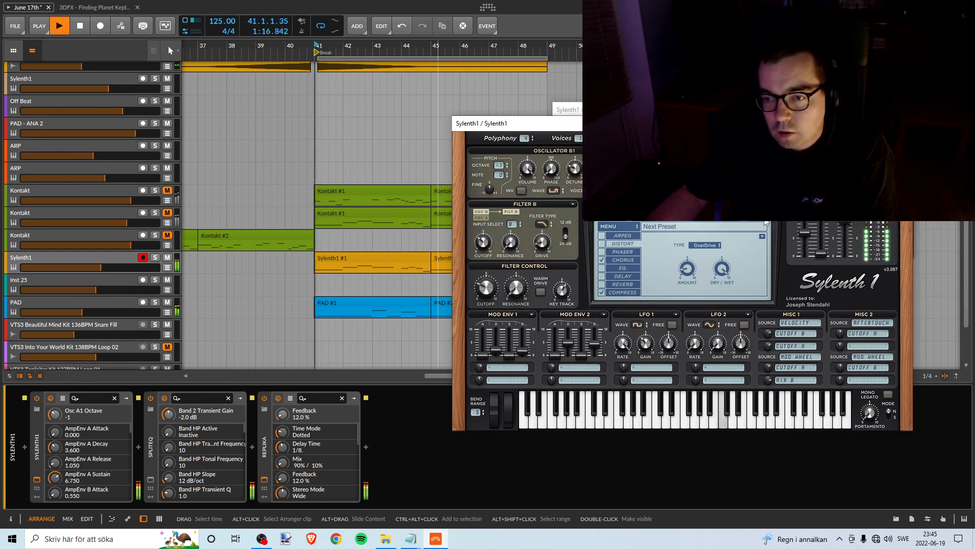
key("space")
left_click(765, 222)
key("space")
key("space")
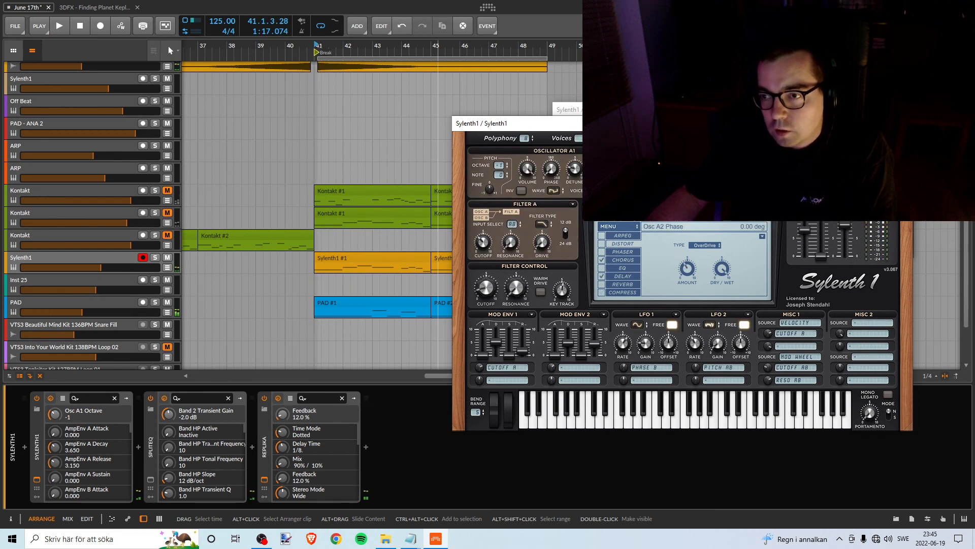
- Close the Sylenth1 window and delete the Sylenth1 device from the yellow track, leaving its SplitEQ and Replika effects in place
left_click(902, 124)
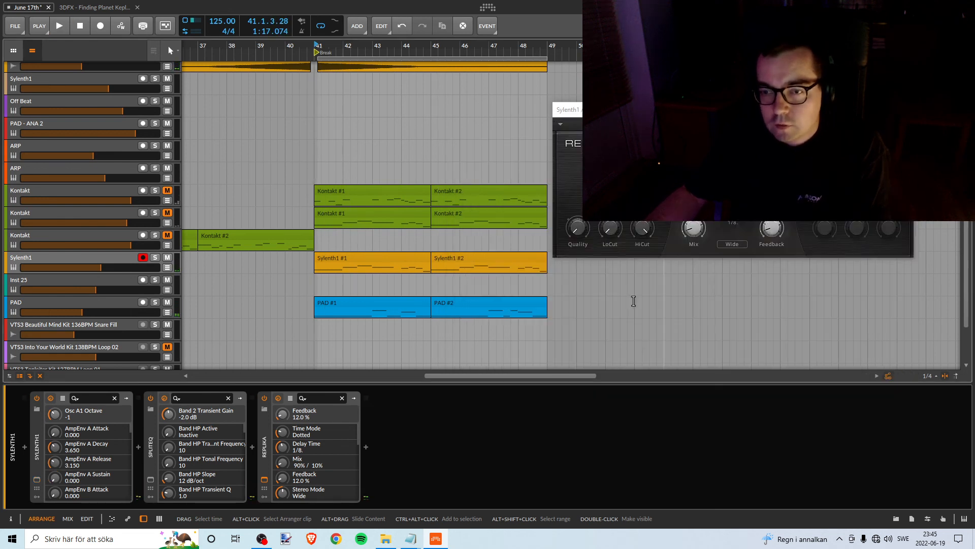
left_click(60, 258)
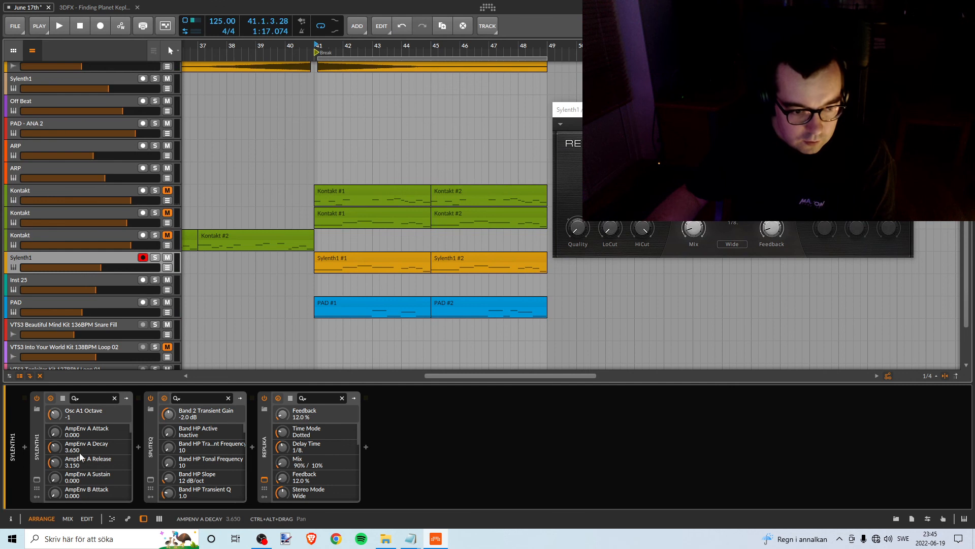
left_click(35, 454)
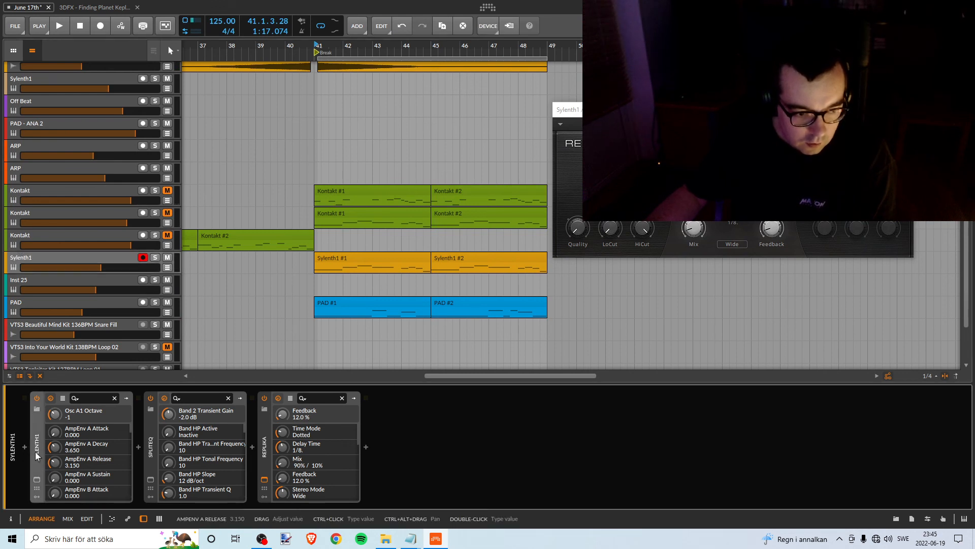
left_click(262, 540)
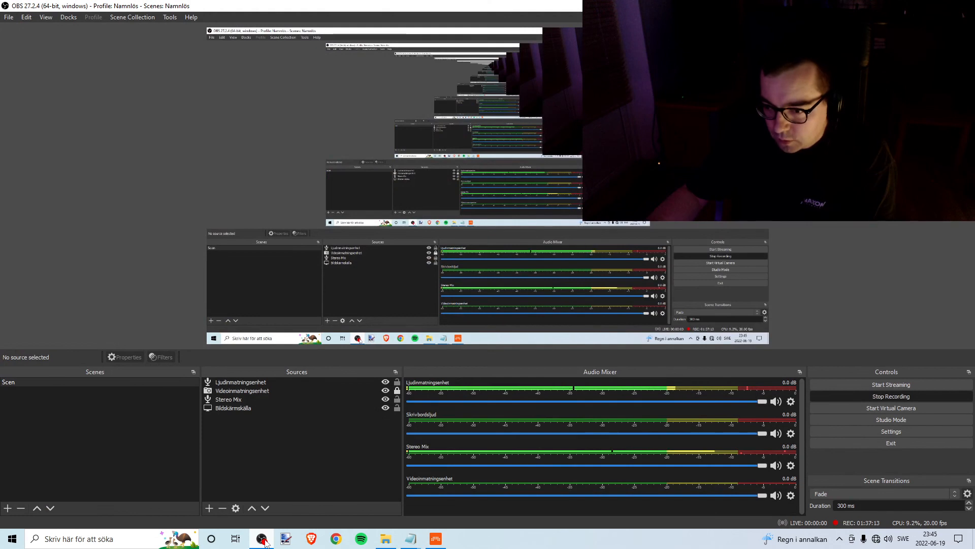
left_click(264, 541)
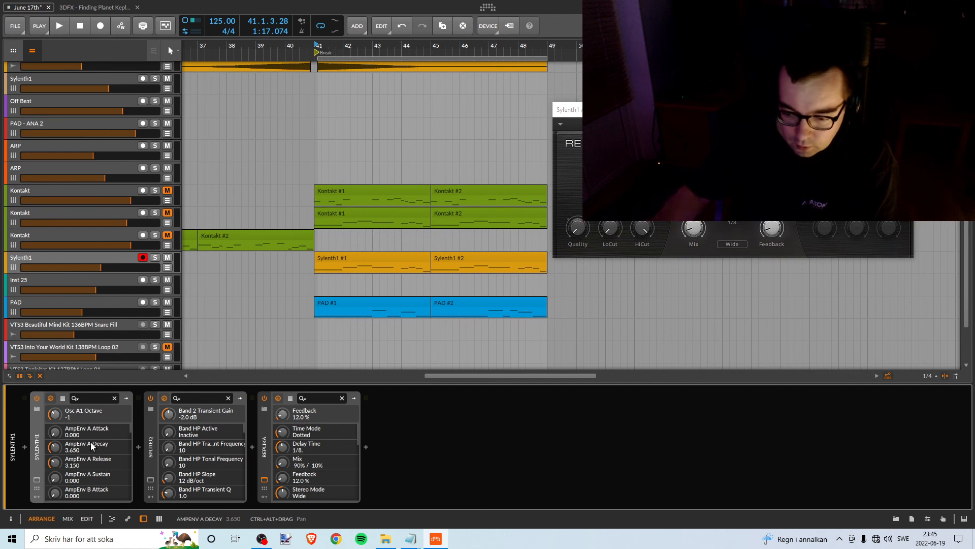
key("Delete")
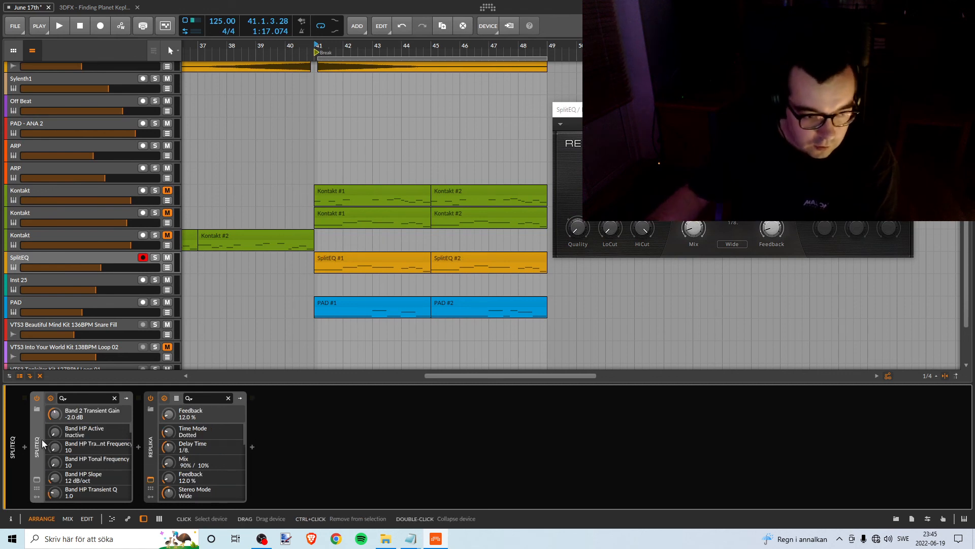
- Insert VPS Avenger at the start of the yellow track's device chain and open its plug-in window over the arrangement
left_click(24, 447)
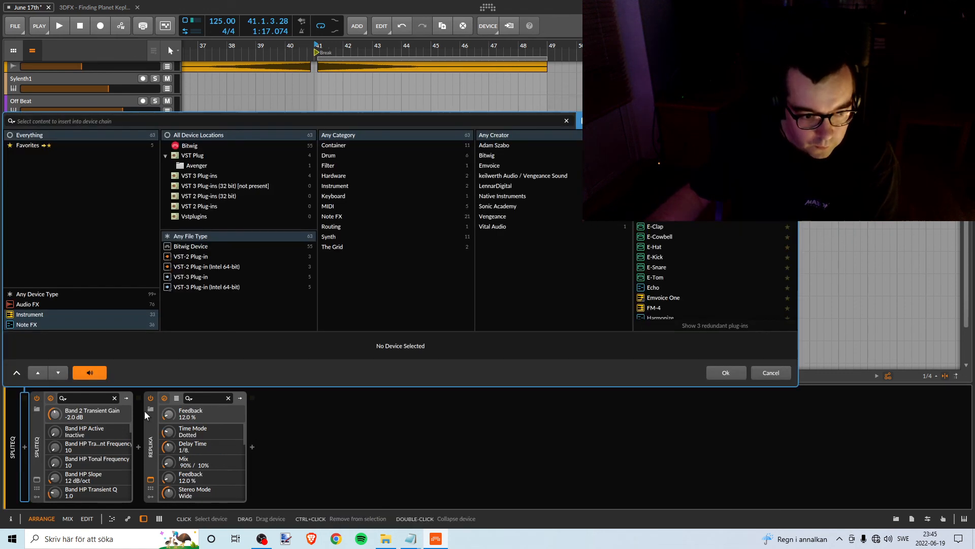
type("av")
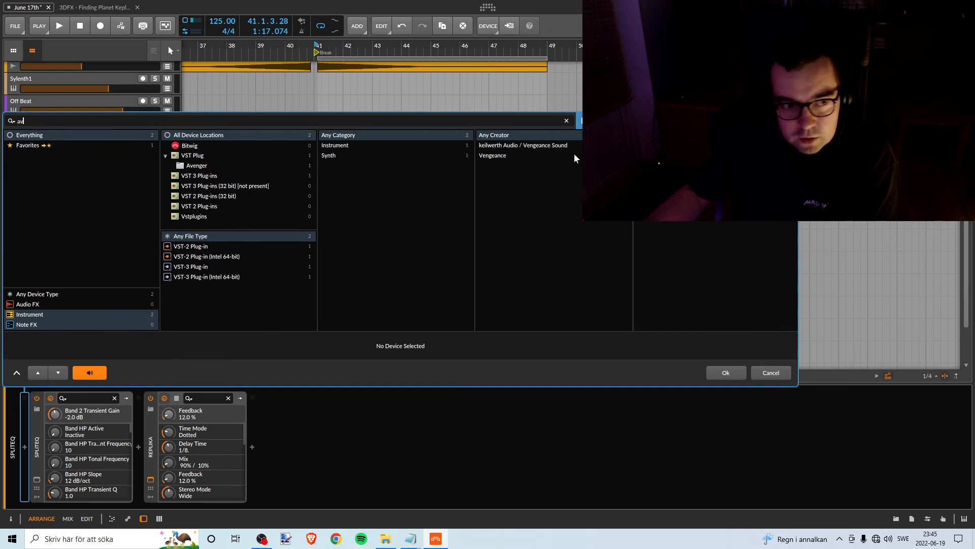
left_click(721, 370)
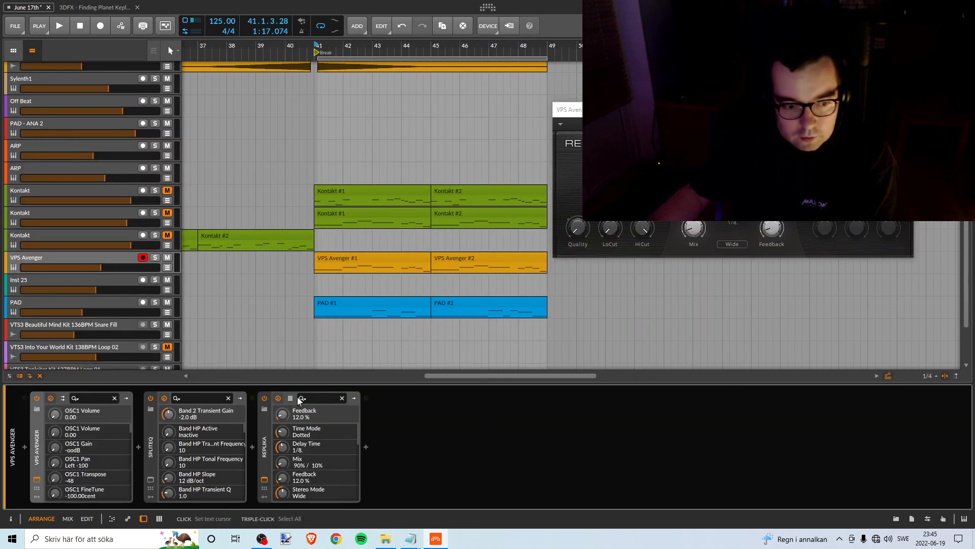
left_click(37, 480)
left_click(37, 480)
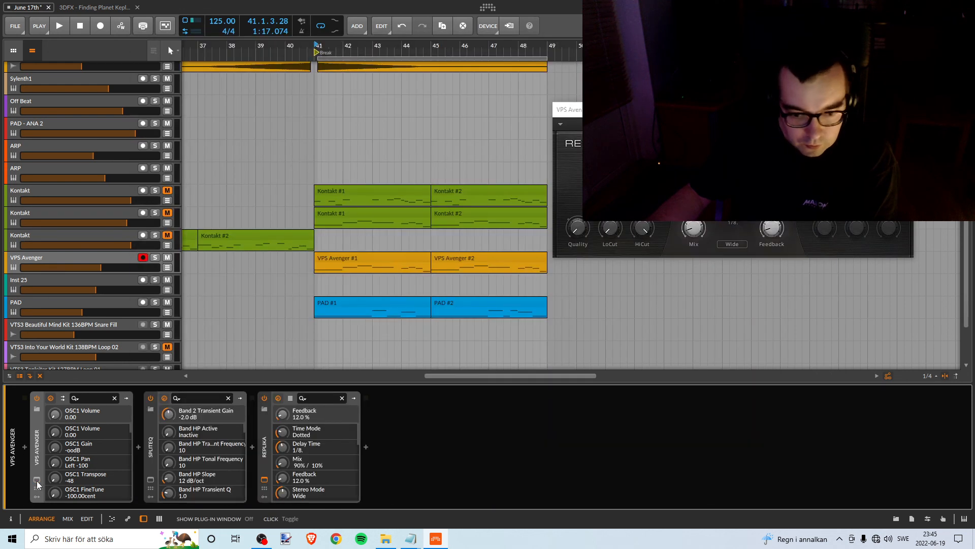
left_click(37, 481)
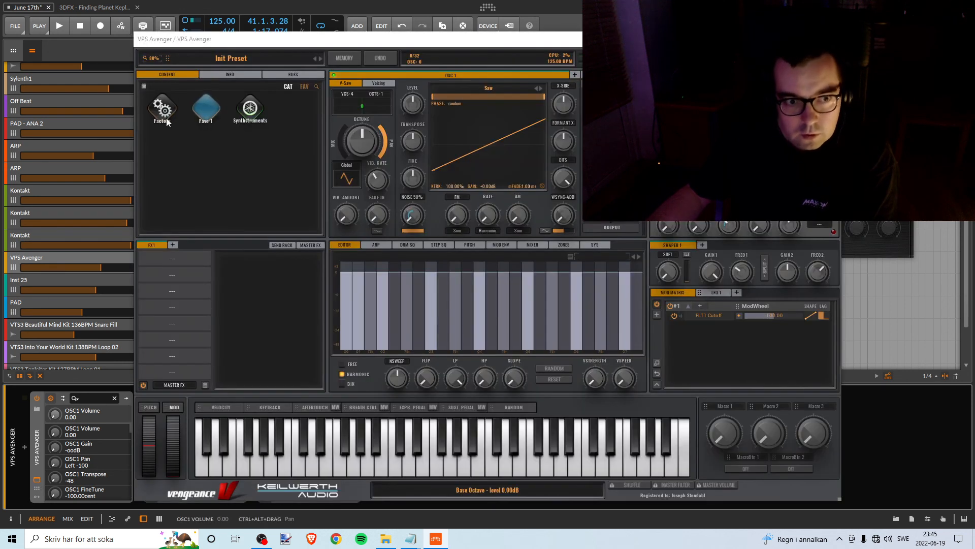
left_click_drag(272, 39, 402, 43)
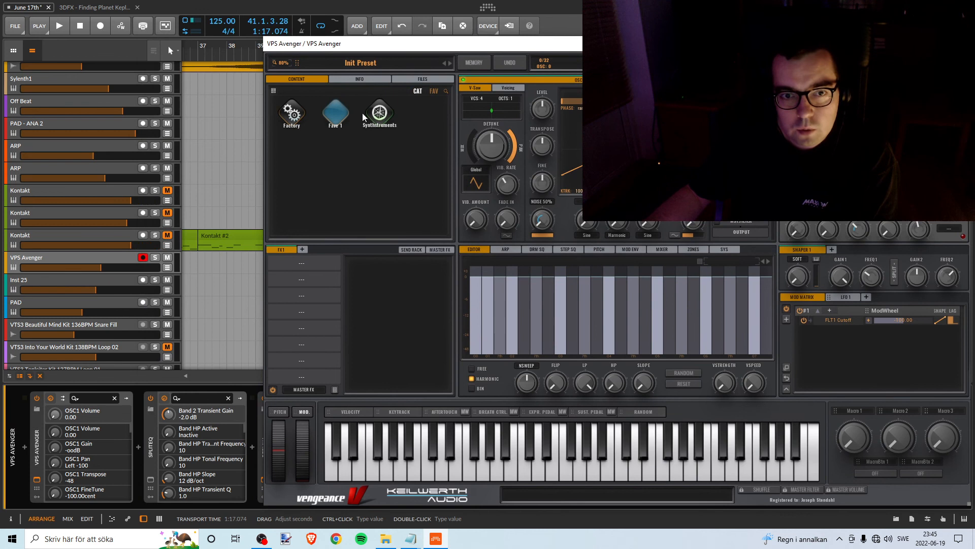
- Load the preset LD Bright Bigroom Chords from the Leads category of Avenger's Fave 1 bank
left_click(337, 115)
scroll(296, 191, "down", 1)
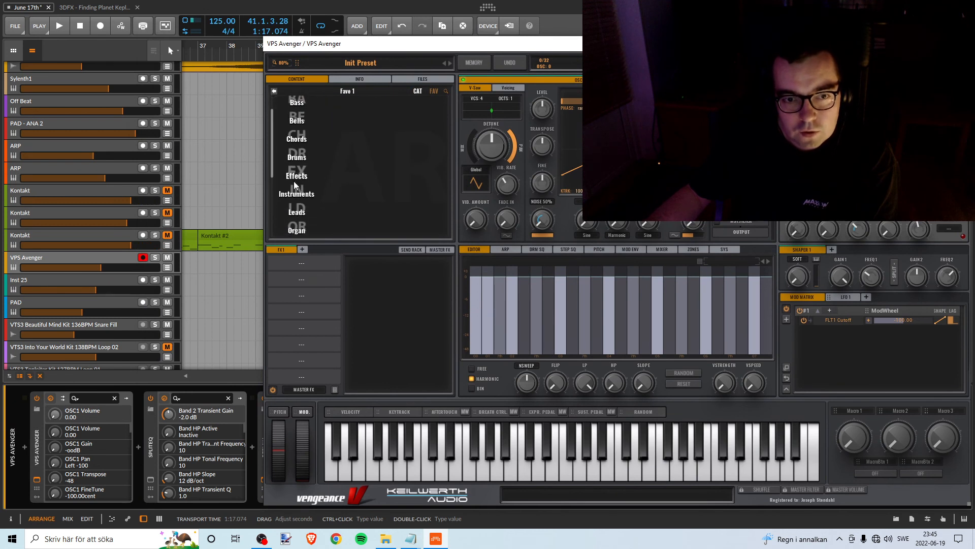
left_click(296, 212)
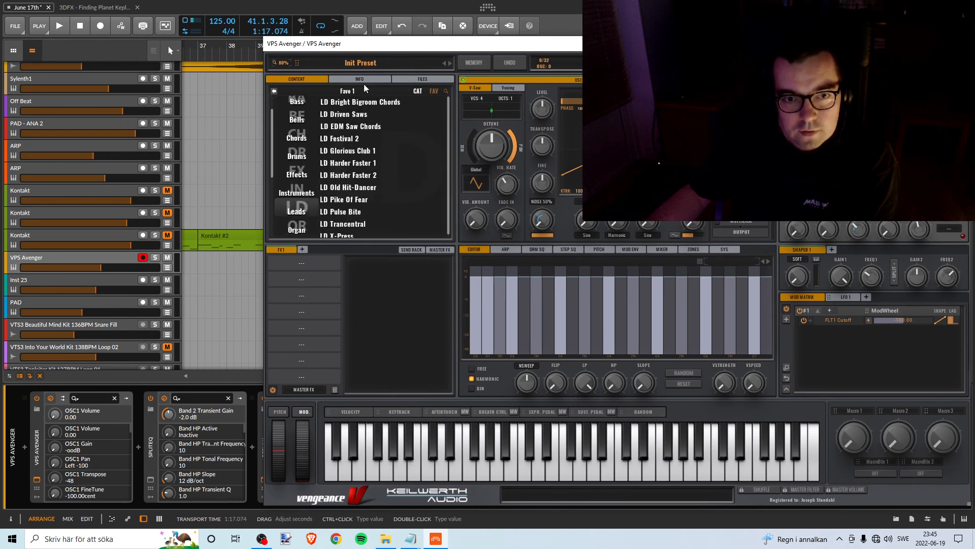
left_click(363, 102)
left_click_drag(434, 53, 348, 68)
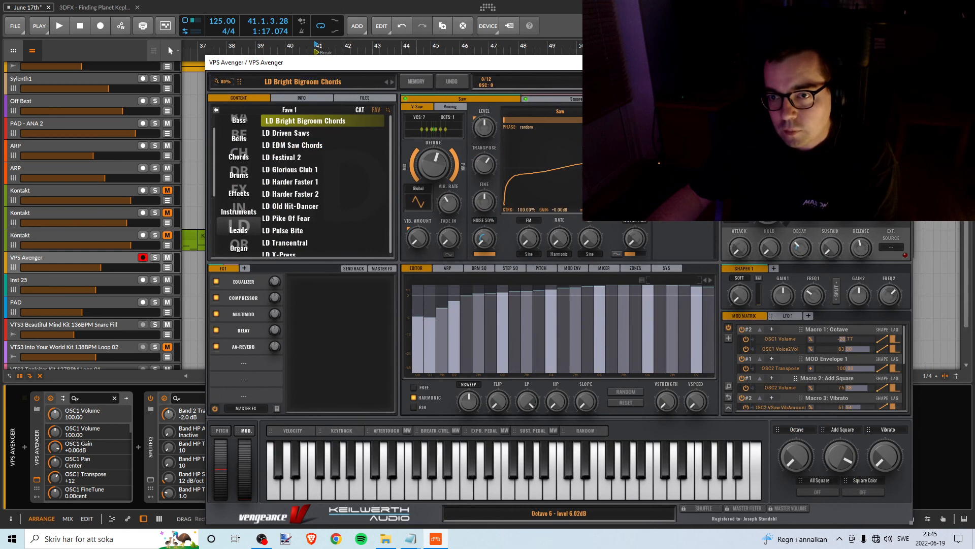
- Move the Avenger window clear of the clips, play from bar 41 and solo the VPS Avenger track
left_click_drag(535, 59, 566, 291)
key("space")
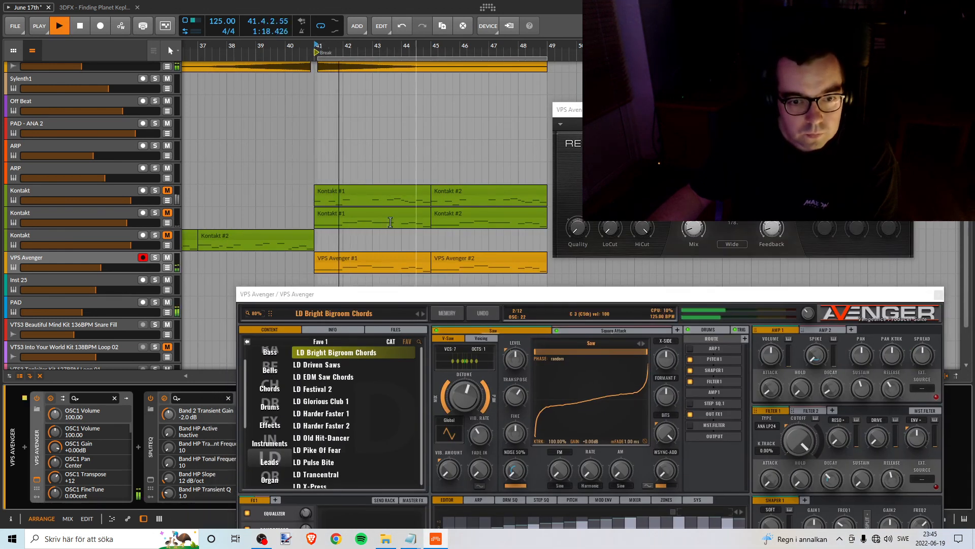
scroll(211, 215, "down", 3)
left_click(155, 185)
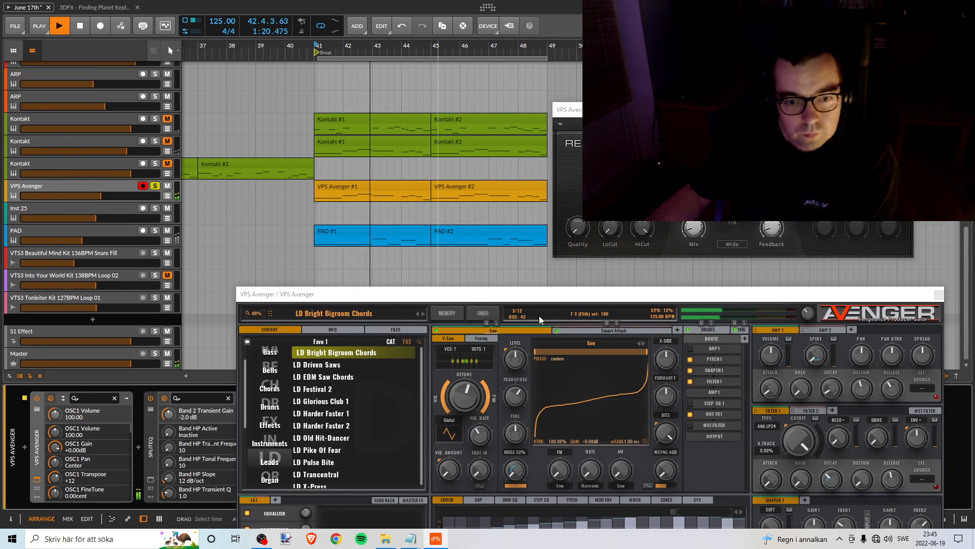
- Switch on Arp 1 in the oscillator's routing during solo playback and move the Avenger window clear of the track's clips
left_click(539, 302)
left_click_drag(538, 303, 533, 227)
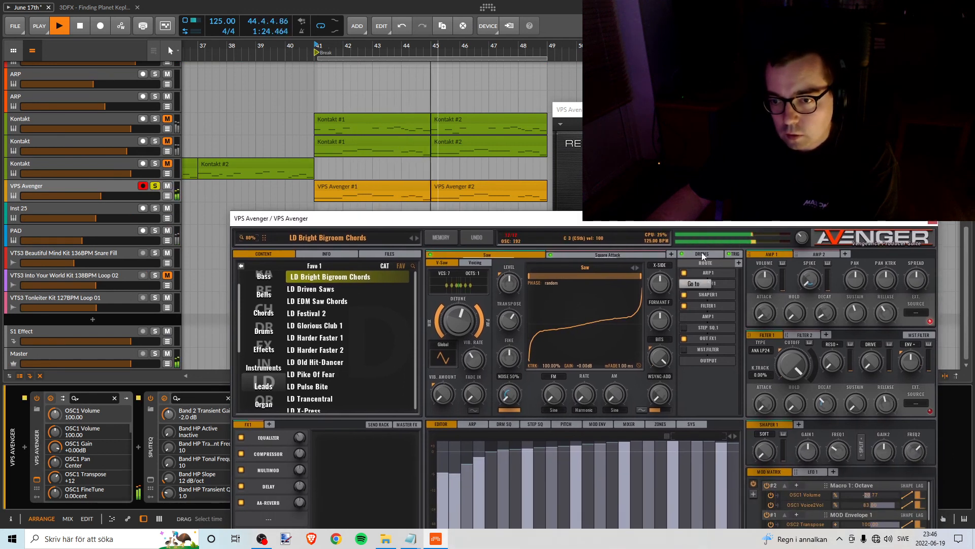
left_click_drag(684, 226, 702, 124)
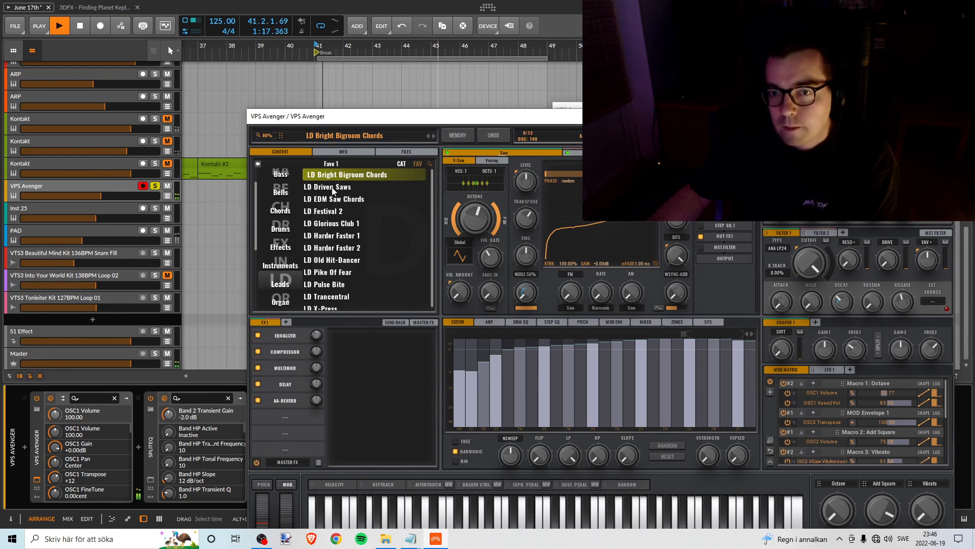
left_click_drag(363, 122, 572, 247)
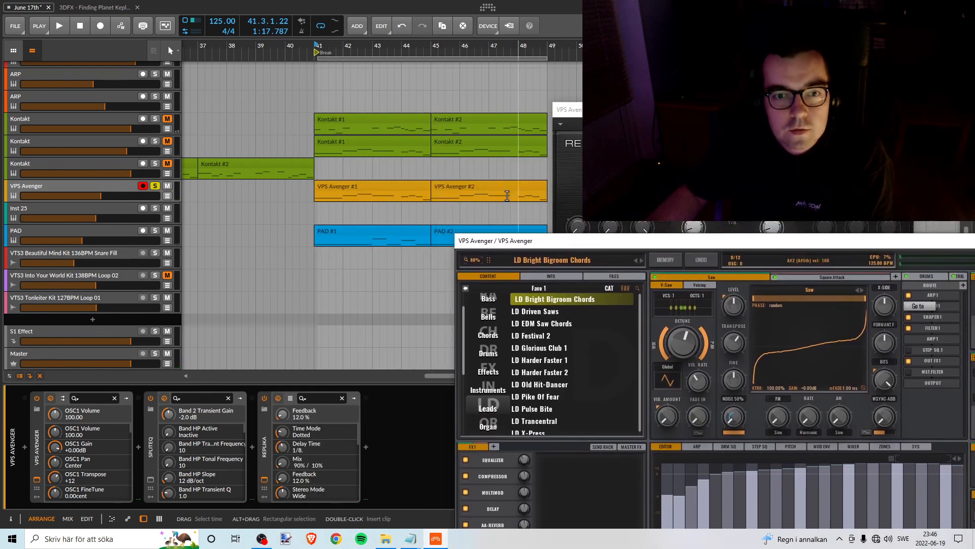
- Load the lead preset LD Driven Saws during playback from bar 41 and take the VPS Avenger track out of solo
key("space")
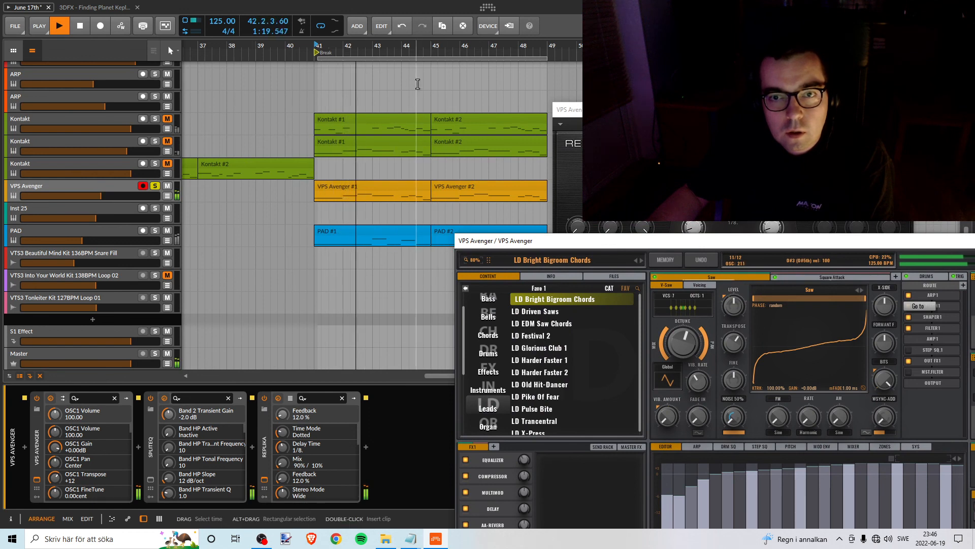
left_click(537, 312)
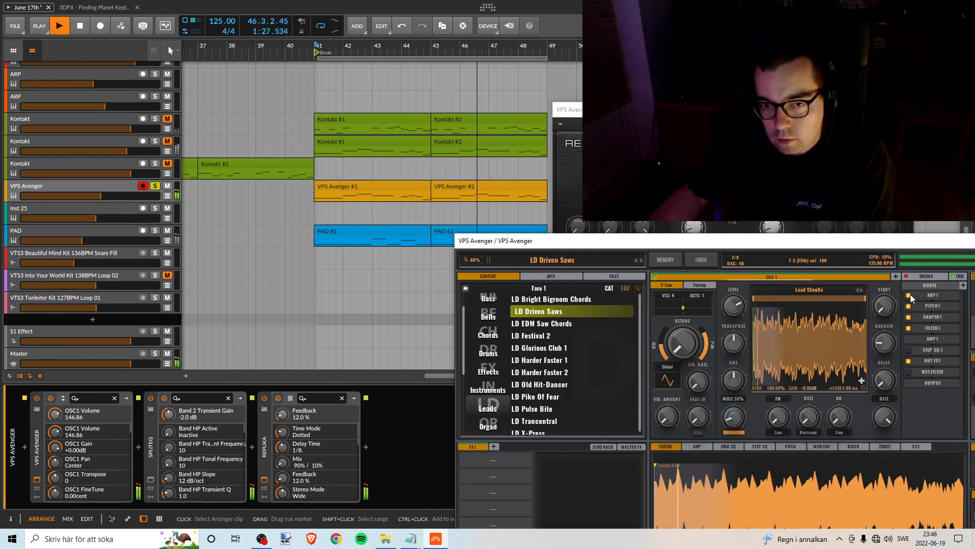
left_click(154, 186)
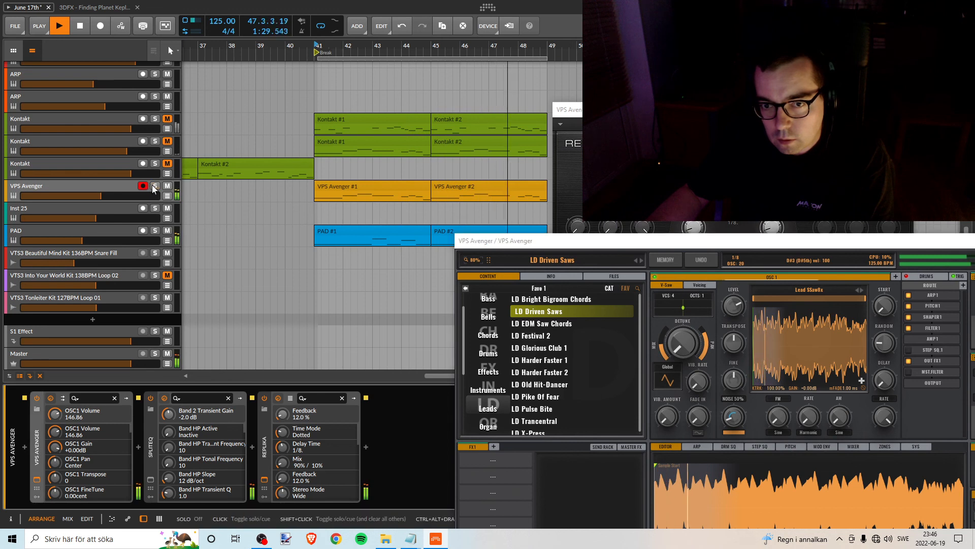
key("space")
key("space")
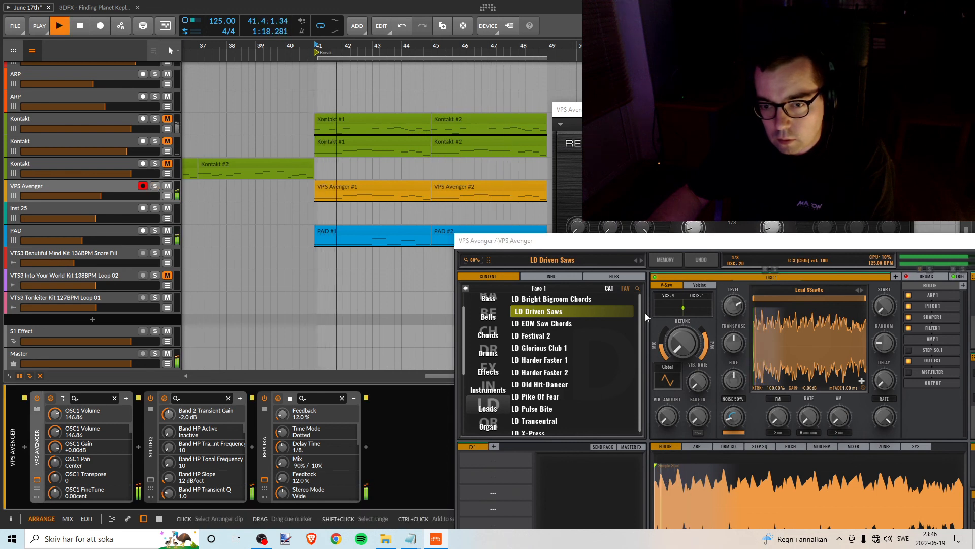
- Audition the presets LD EDM Saw Chords, LD Festival 2 and LD Glorious Club 1 against the break playing from bar 41
left_click(557, 325)
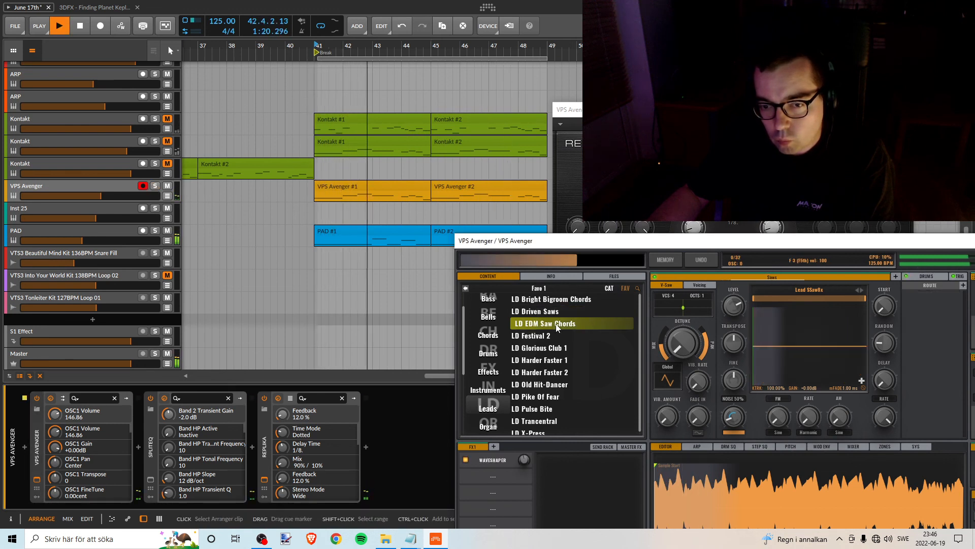
left_click(541, 335)
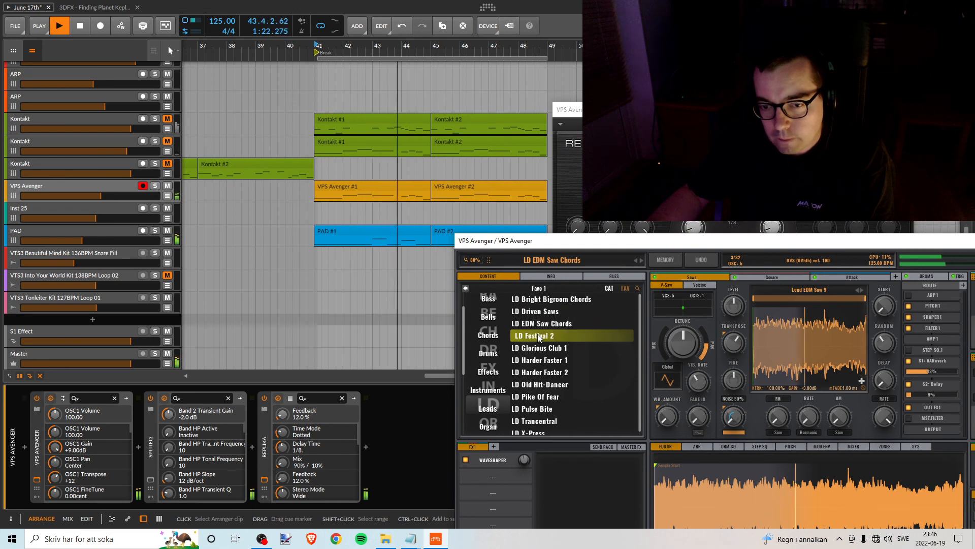
left_click(554, 348)
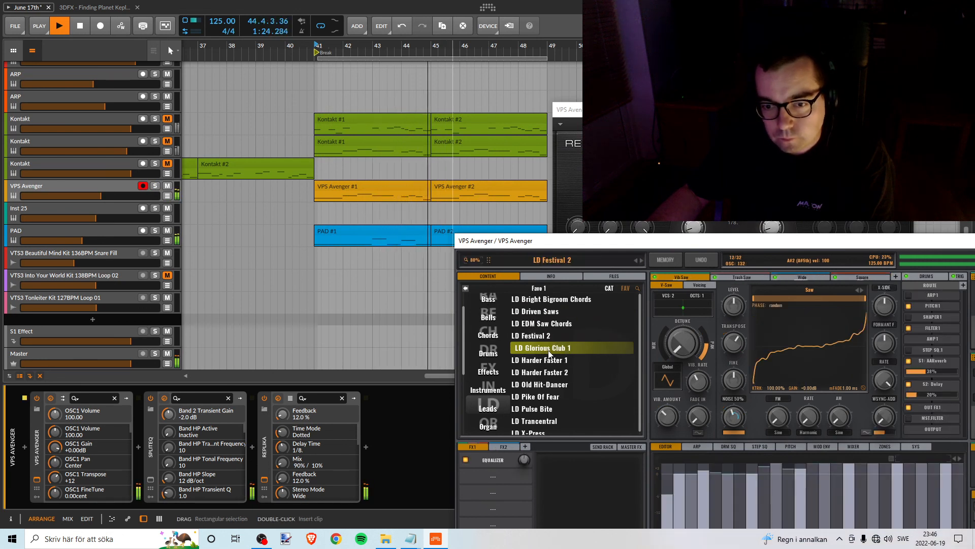
key("space")
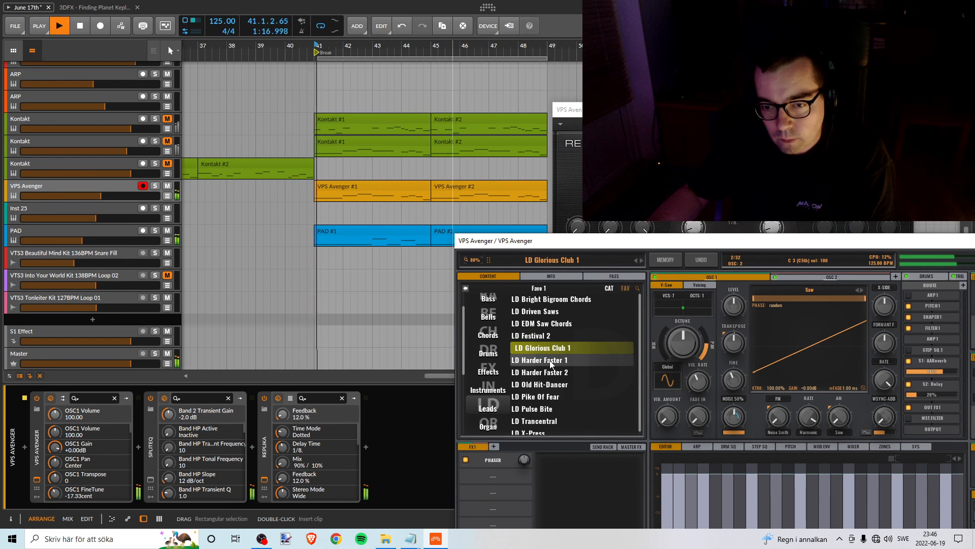
- Audition LD Harder Faster 1 and LD Harder Faster 2 over the break, toggling solo on the VPS Avenger track for comparison
left_click(551, 361)
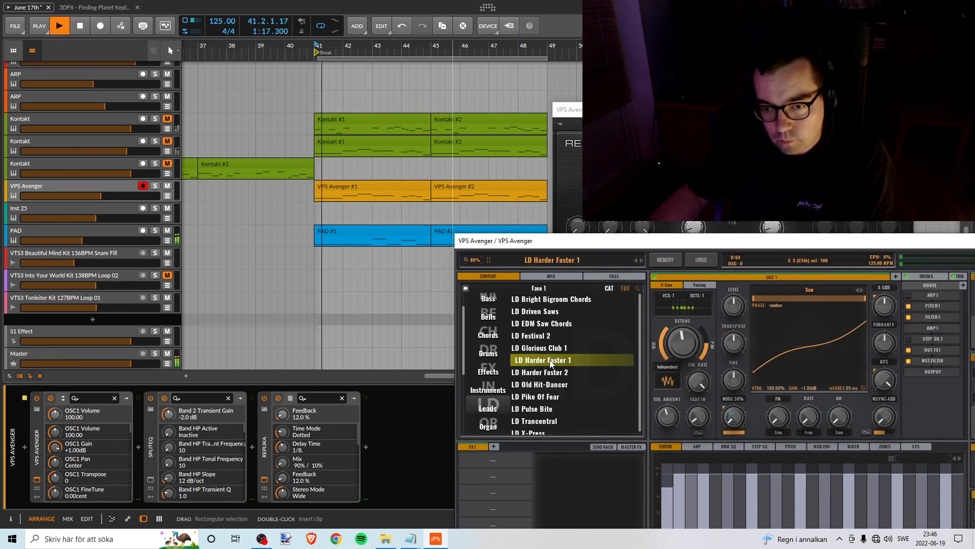
left_click(155, 186)
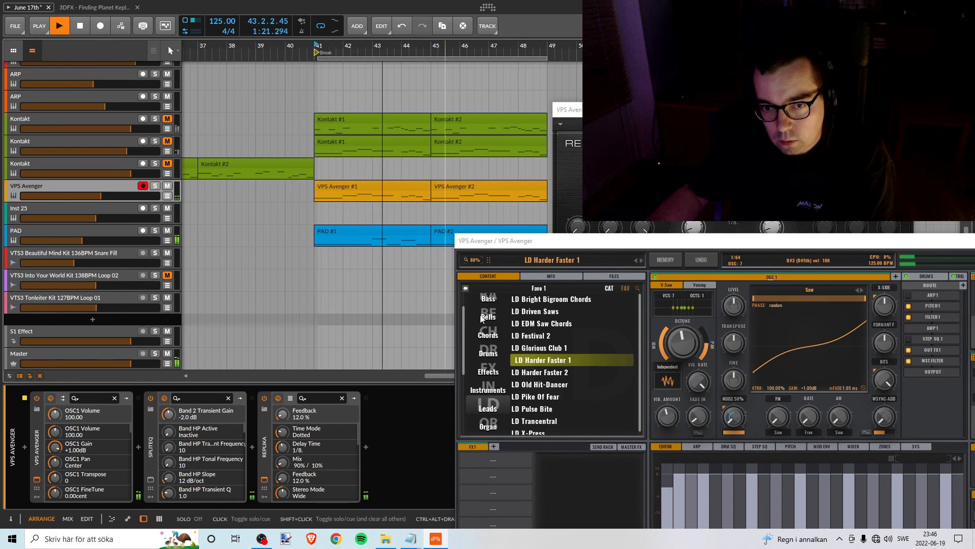
left_click(546, 373)
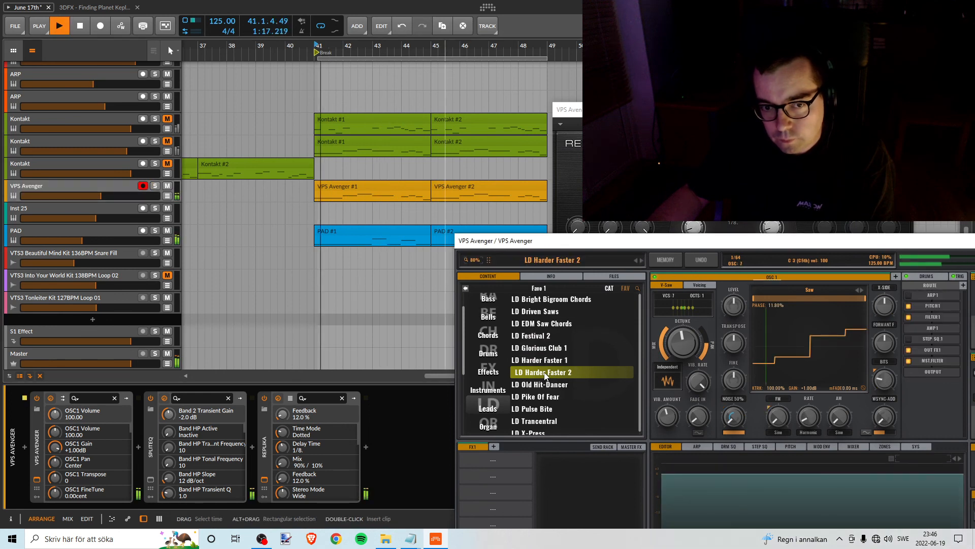
left_click(155, 186)
left_click(155, 186)
key("space")
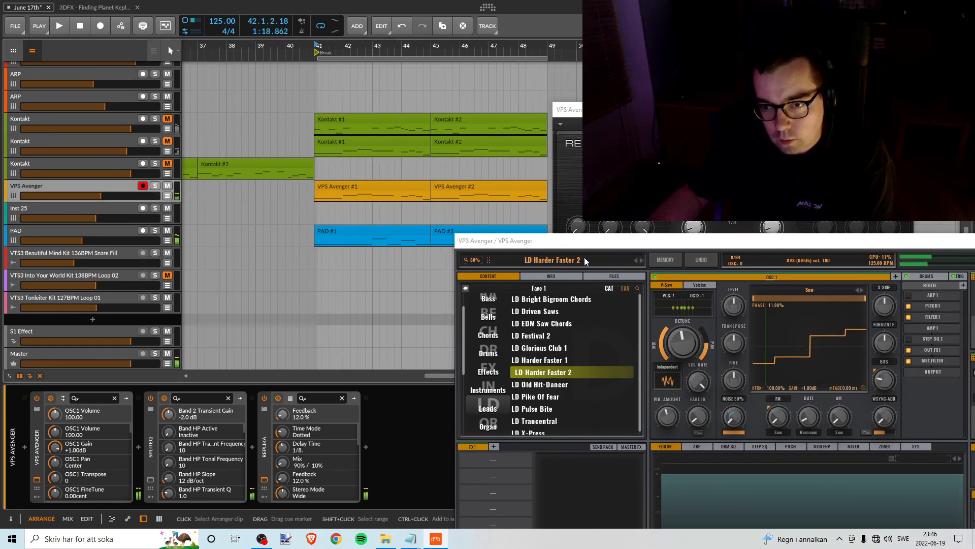
- Reposition the Avenger window so its routing and filter controls are accessible, and compare LD Harder Faster 2 with LD Harder Faster 1 during playback
left_click_drag(584, 241, 332, 146)
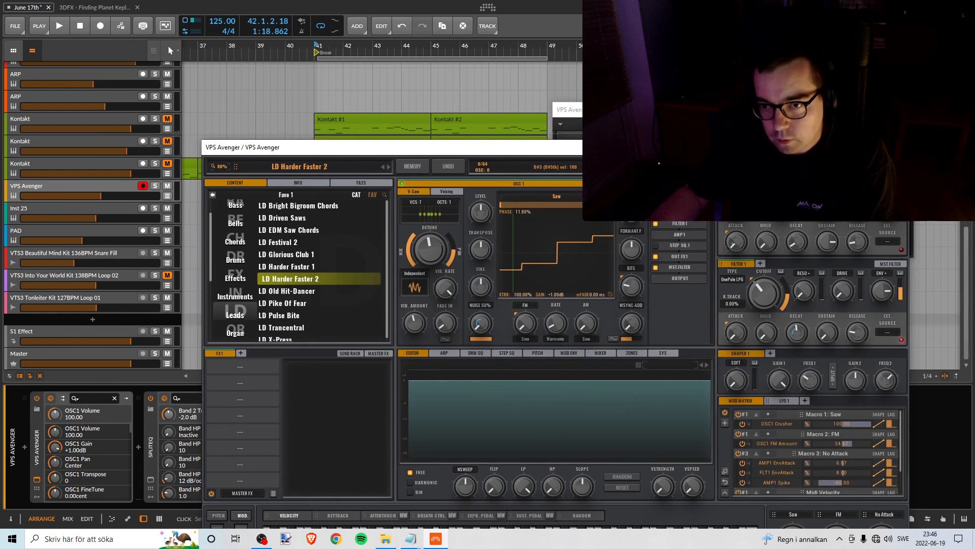
key("space")
left_click_drag(409, 153, 470, 199)
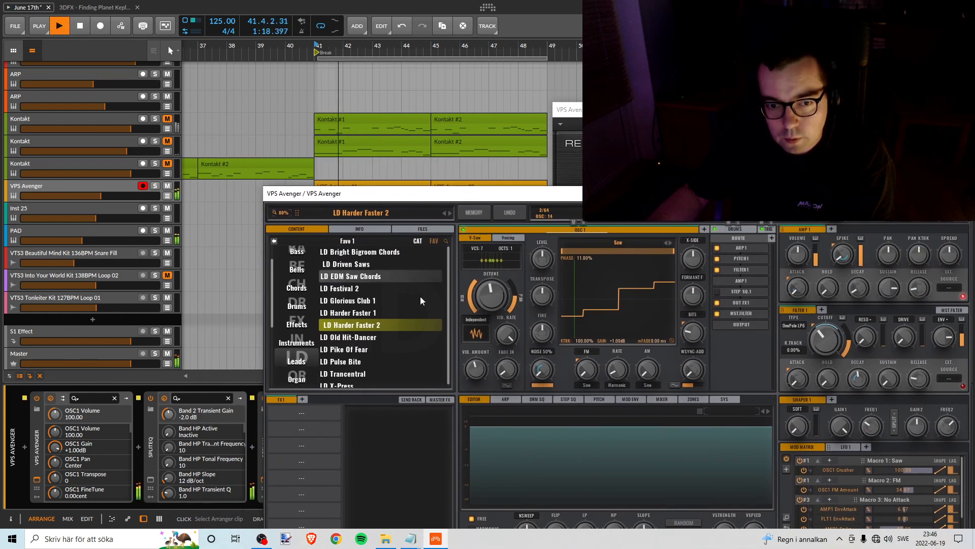
key("space")
left_click(369, 313)
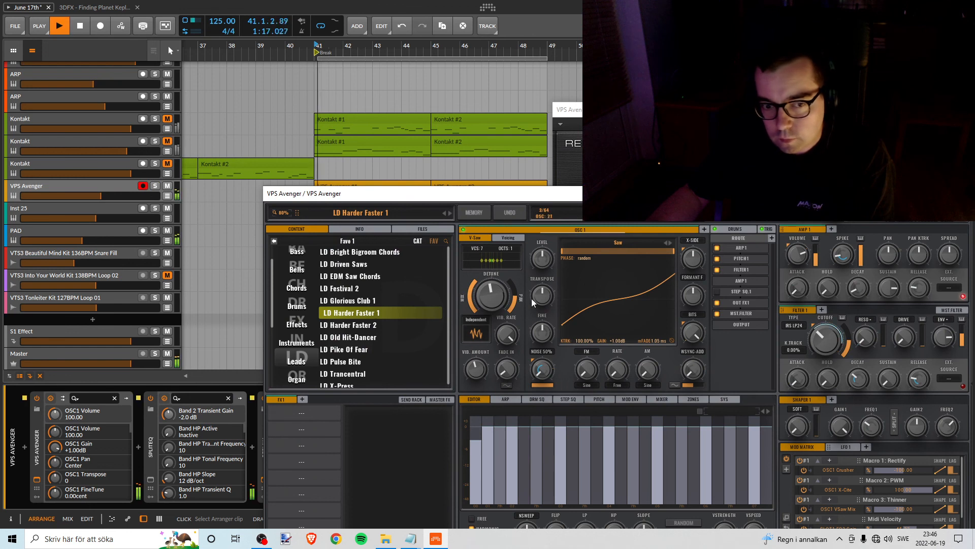
key("space")
- Try the lead presets LD Old Hit-Dancer, LD Pike Of Fear and LD Pulse Bite for the break melody
left_click(355, 337)
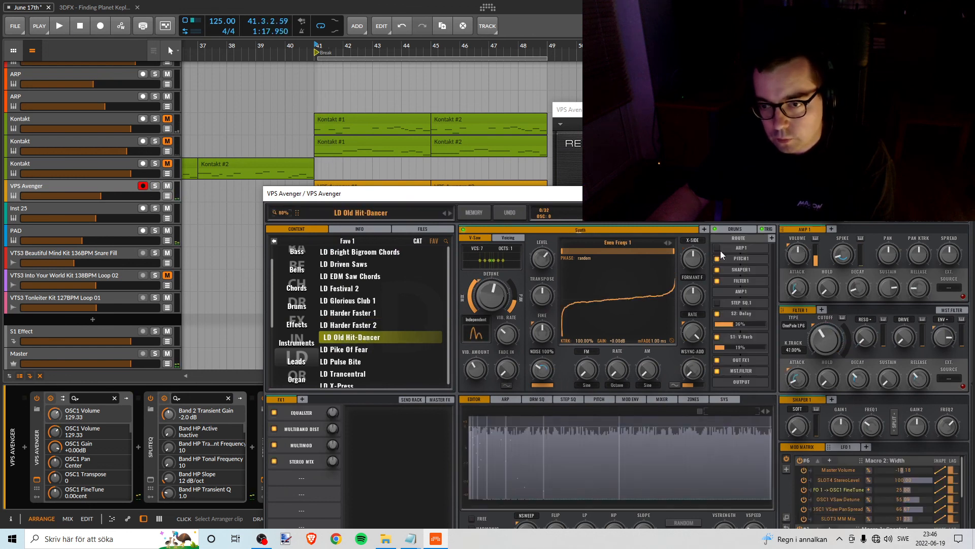
left_click(386, 349)
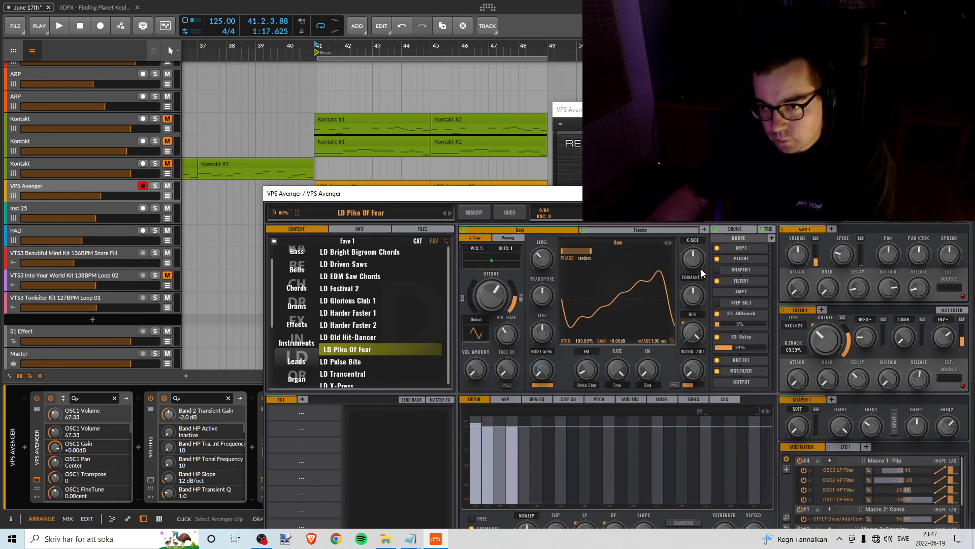
left_click(353, 362)
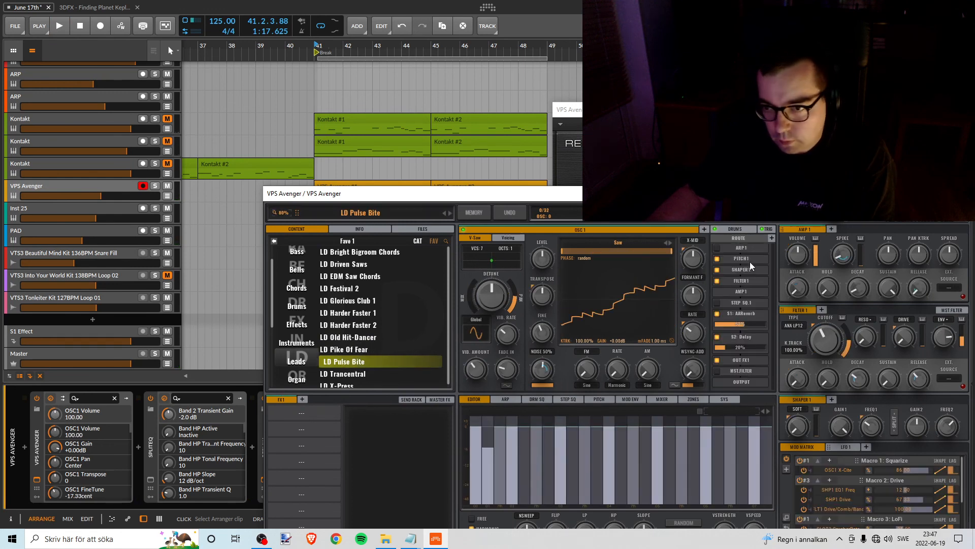
key("space")
- Load LD Trancentral, switch on Arp 1 in its routing and adjust the Filter 1 cutoff during playback
left_click(368, 375)
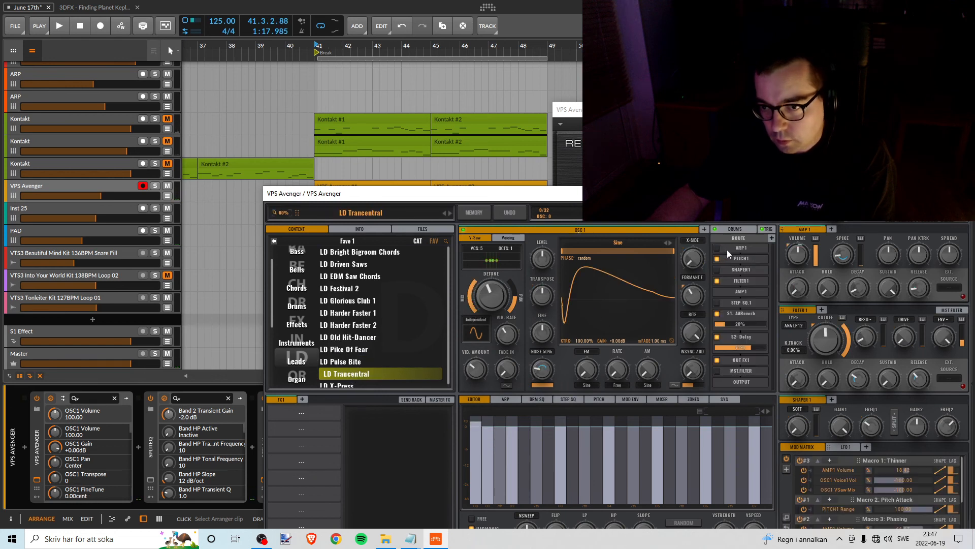
key("space")
key("space")
left_click(715, 247)
key("space")
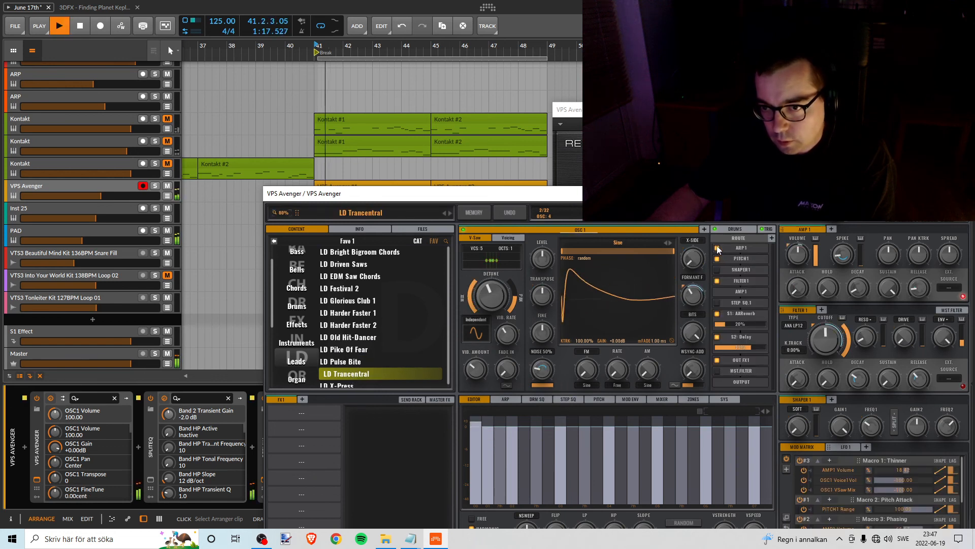
left_click(816, 329)
left_click_drag(813, 307, 810, 295)
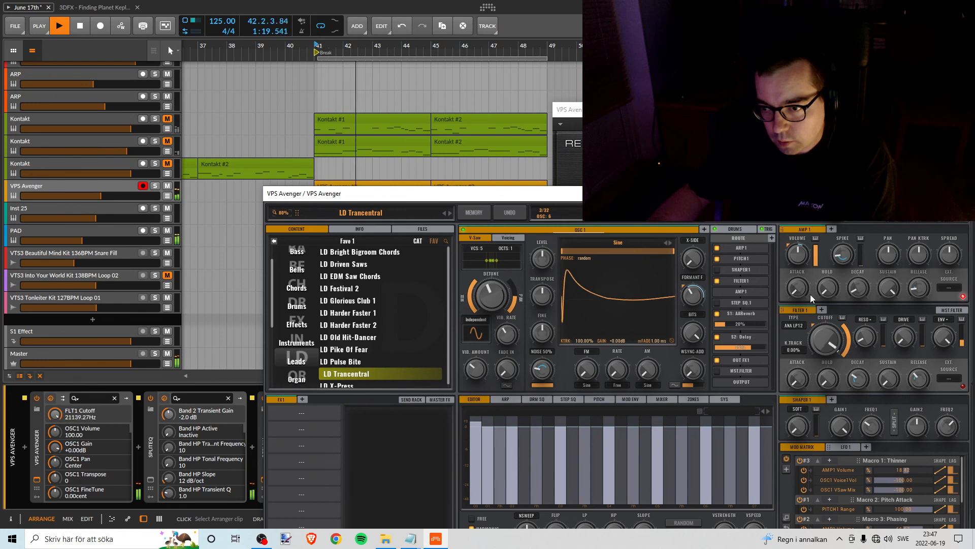
- Load the preset LD X-Press and listen to it from bar 41
left_click(346, 385)
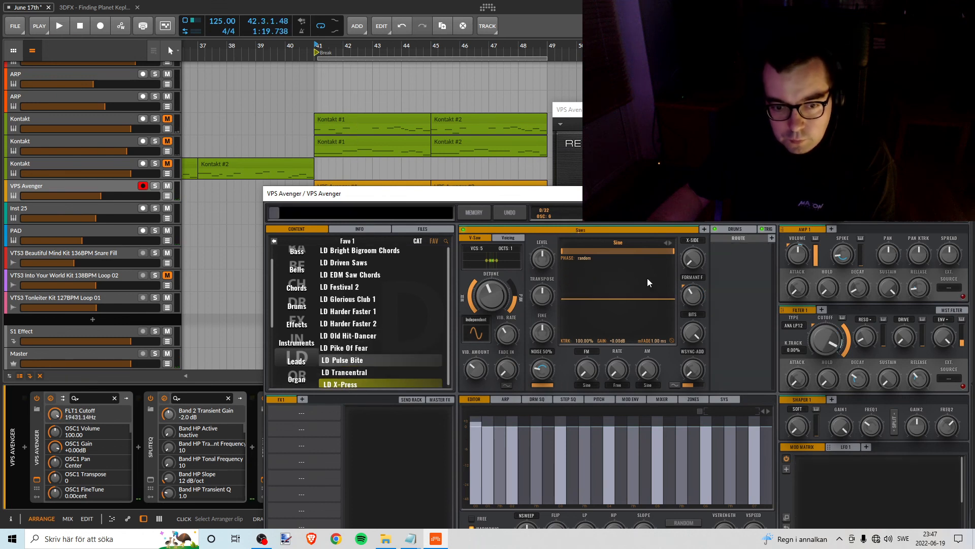
key("space")
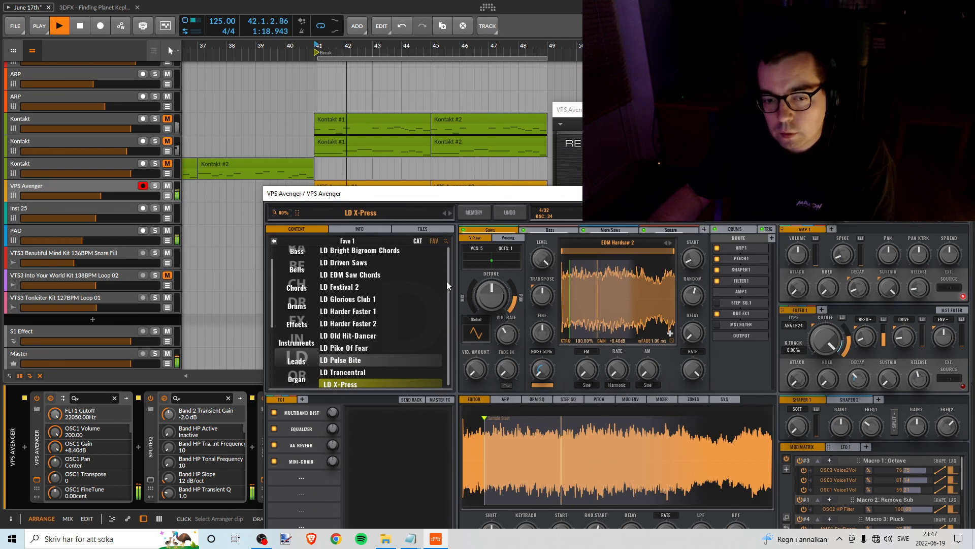
scroll(404, 305, "down", 1)
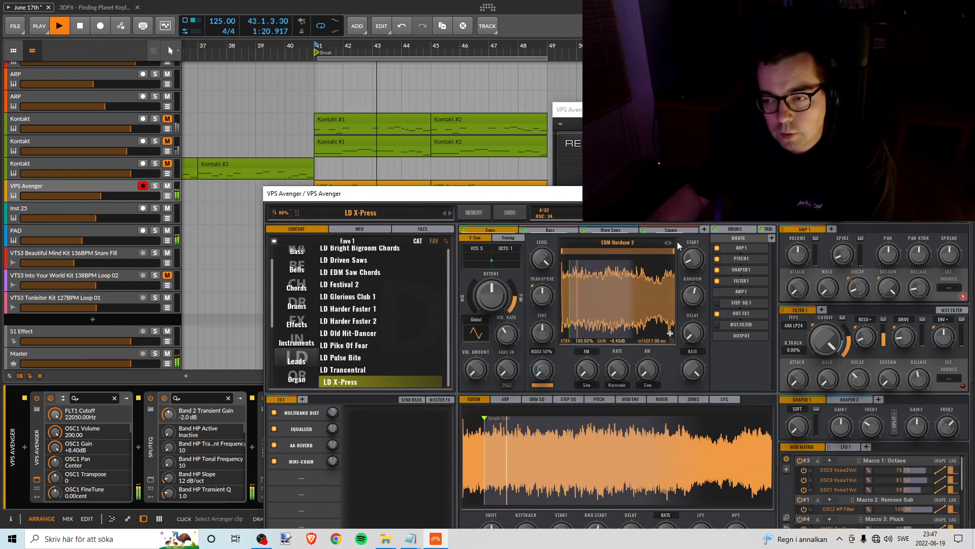
key("space")
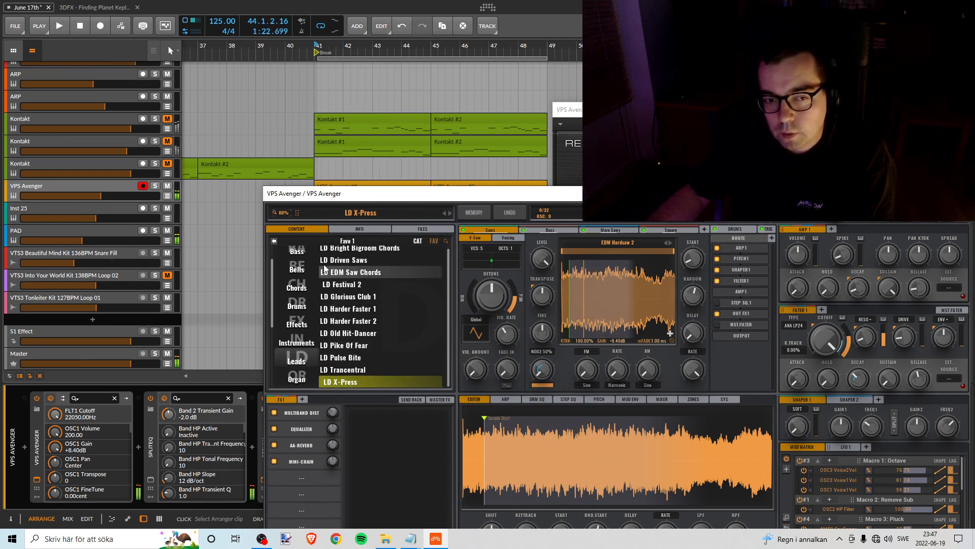
- Change from the Fave 1 bank to the Factory bank and load LD Anjuna Days from its Leads category
left_click(274, 242)
left_click(288, 259)
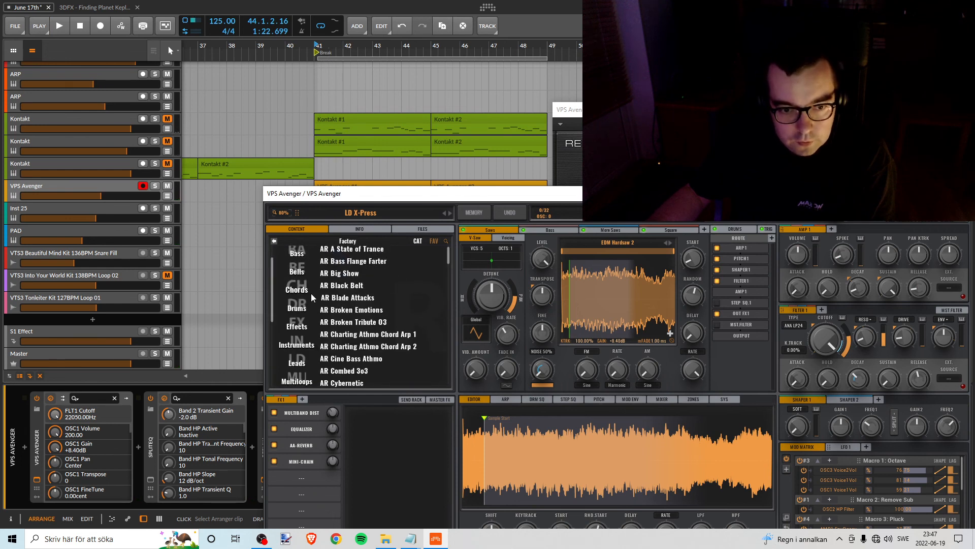
left_click(295, 339)
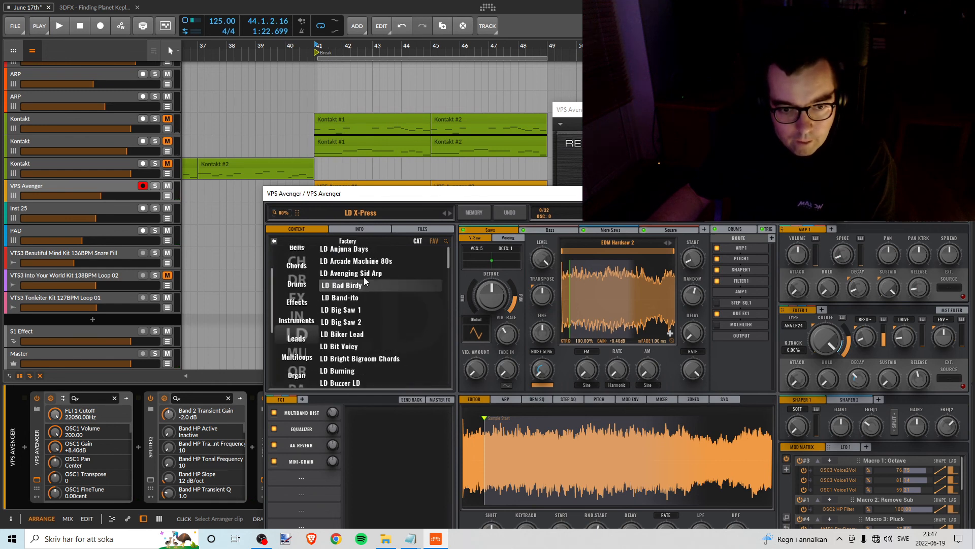
left_click(345, 252)
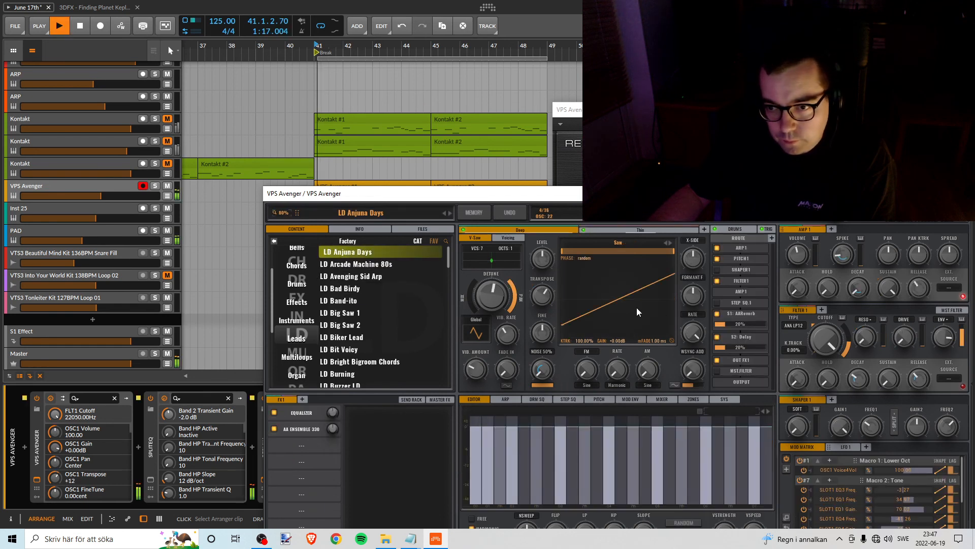
- Set the PAD track's volume to about -18.8 dB, moving the Avenger window aside and back over the arrangement
left_click_drag(531, 197, 581, 279)
left_click_drag(142, 239, 134, 240)
left_click_drag(72, 240, 74, 240)
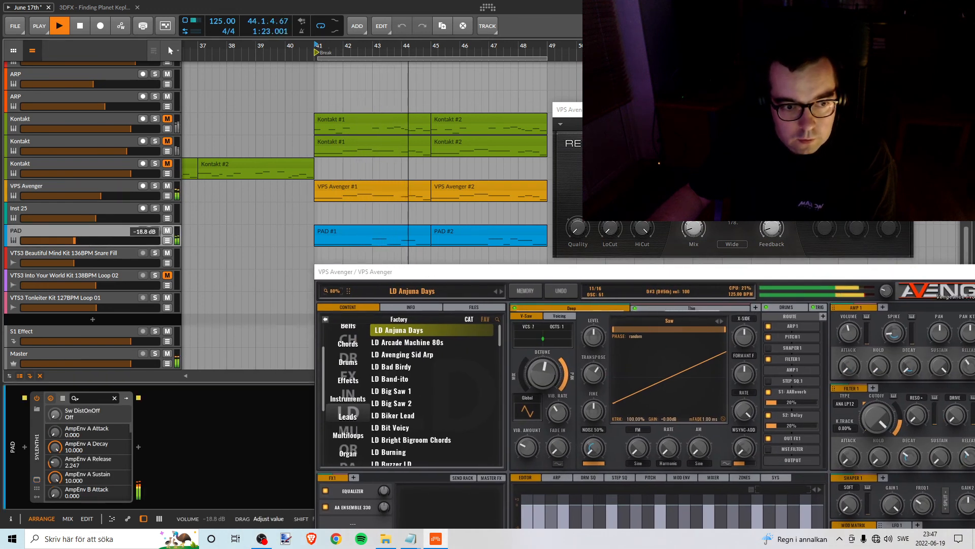
left_click_drag(455, 272, 403, 182)
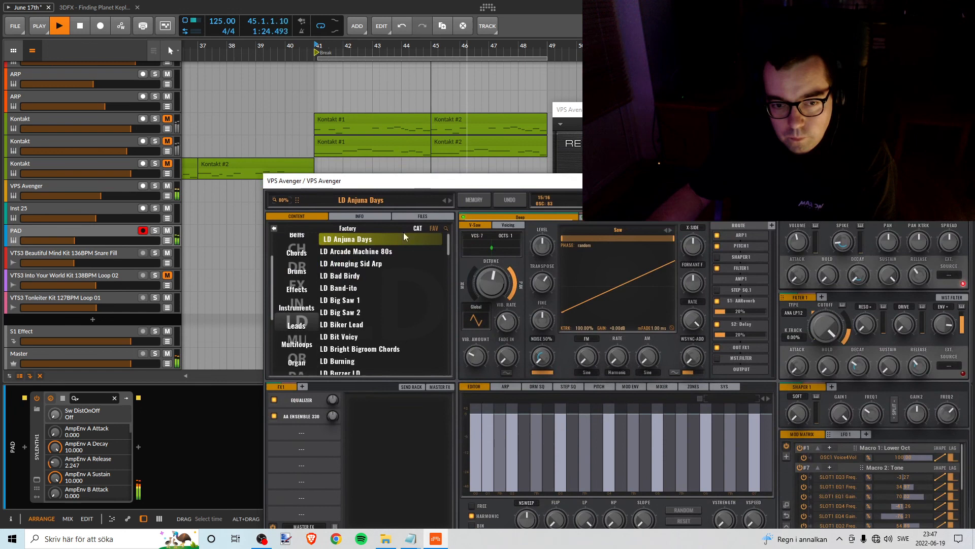
- Audition the Factory lead presets LD Arcade Machine 80s, LD Avenging Sid Arp and LD Band-ito over the break
left_click(365, 252)
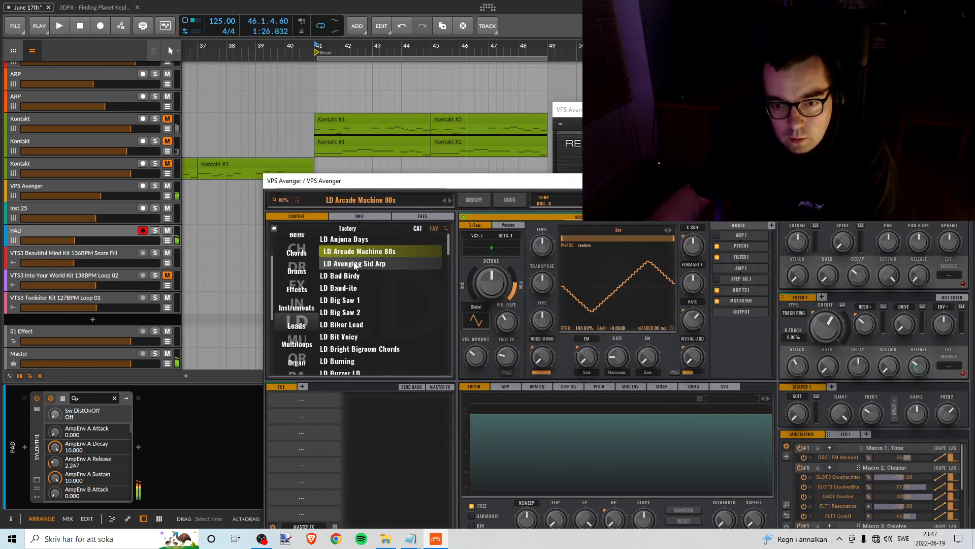
left_click(356, 265)
key("space")
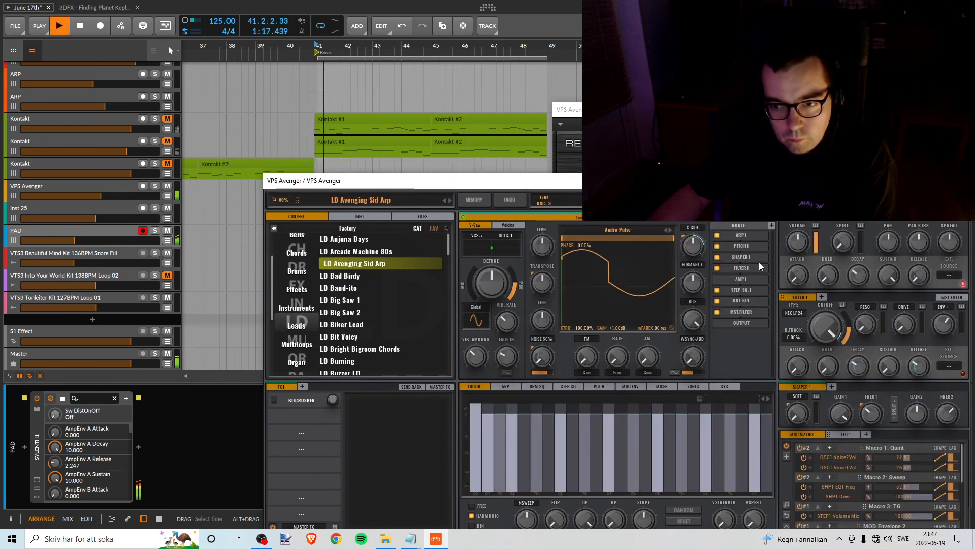
left_click(361, 288)
scroll(385, 306, "down", 3)
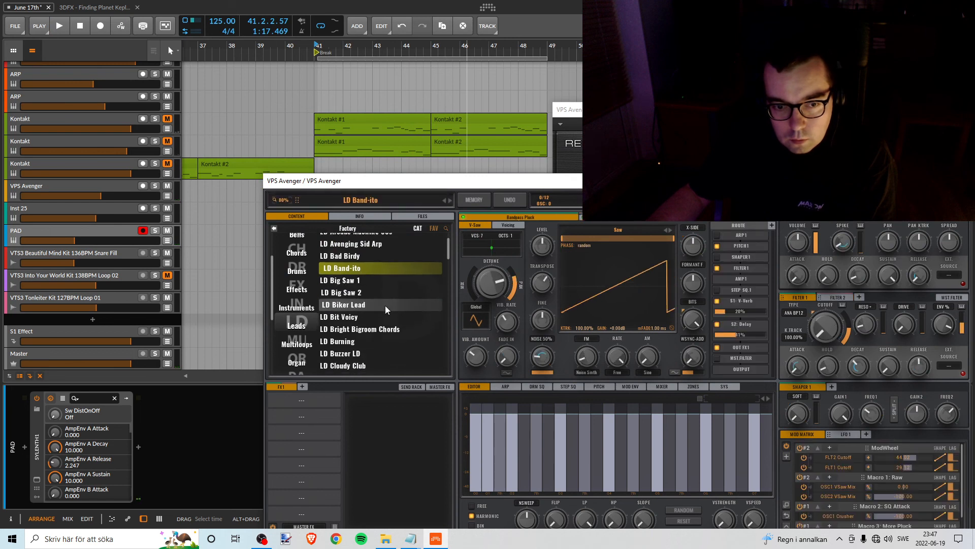
- Try LD Biker Lead, then load LD Big Saw 2 and play it from bar 41
key("space")
left_click(360, 269)
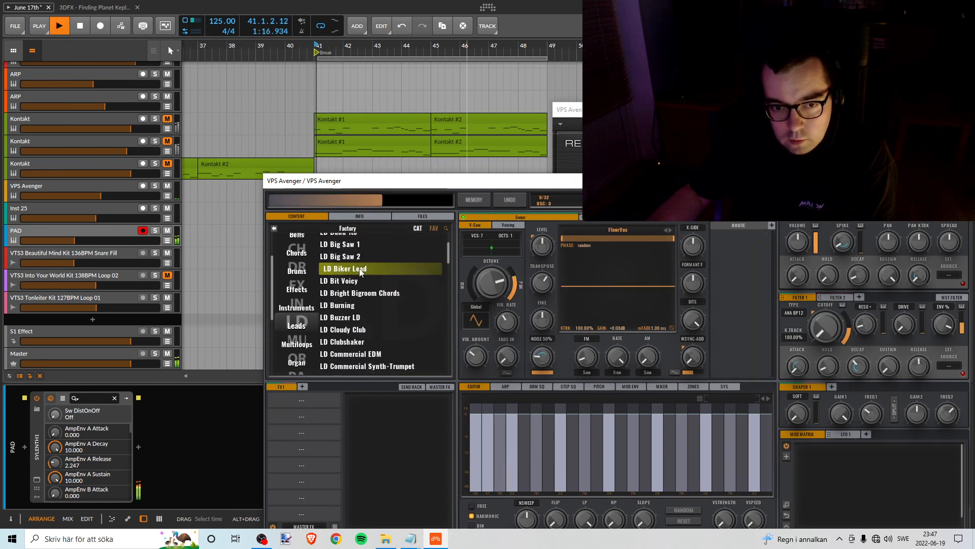
left_click(353, 258)
key("space")
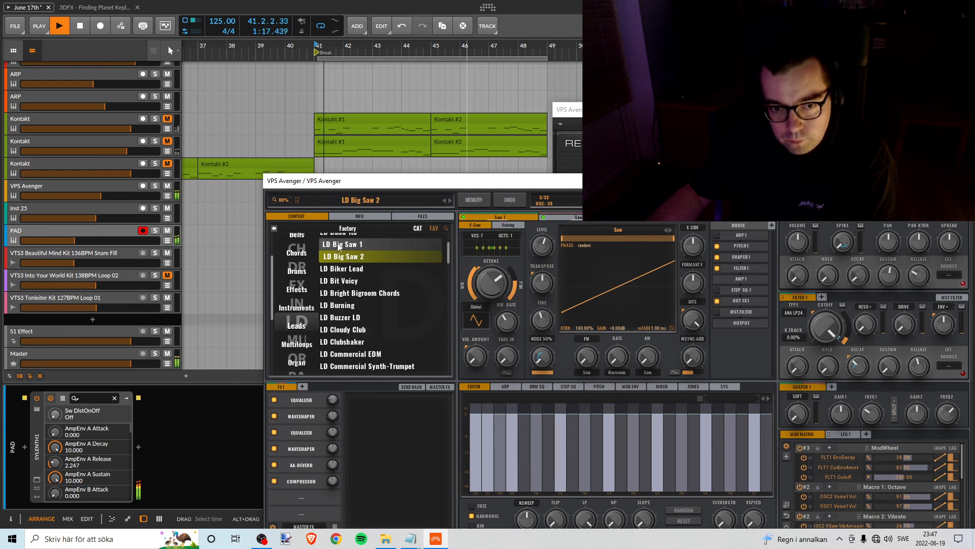
- Try the Factory lead LD Big Saw 1, go back to LD Big Saw 2 and play it from bar 41
left_click(335, 244)
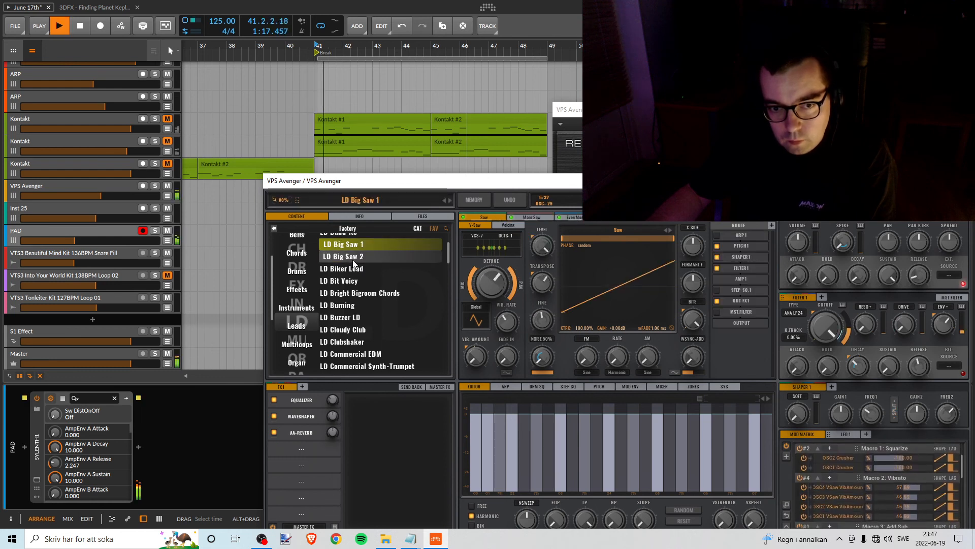
left_click_drag(394, 280, 395, 281)
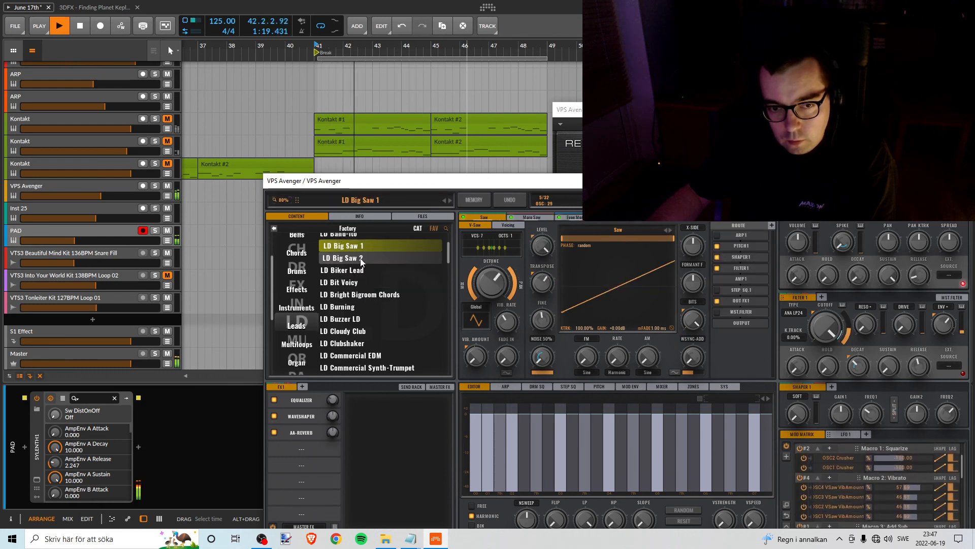
key("space")
left_click(362, 258)
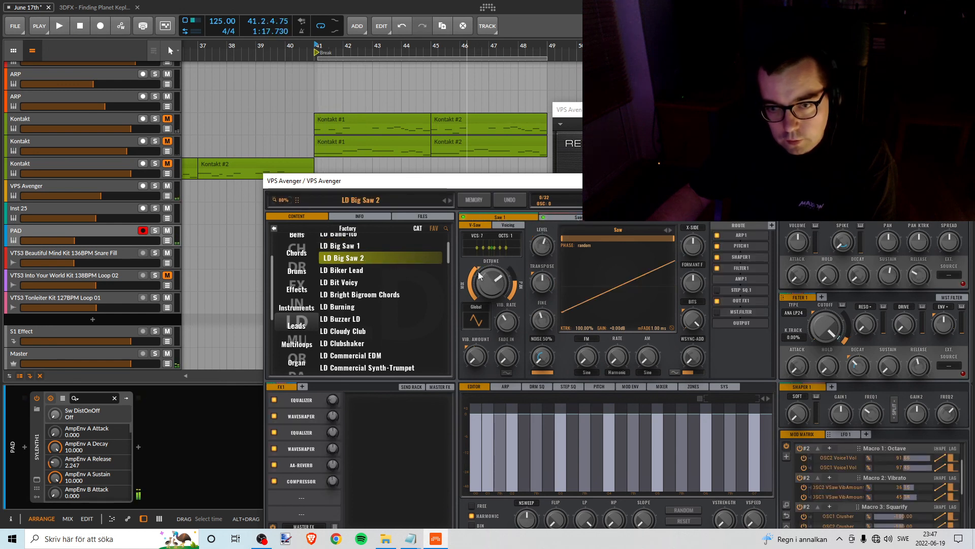
key("space")
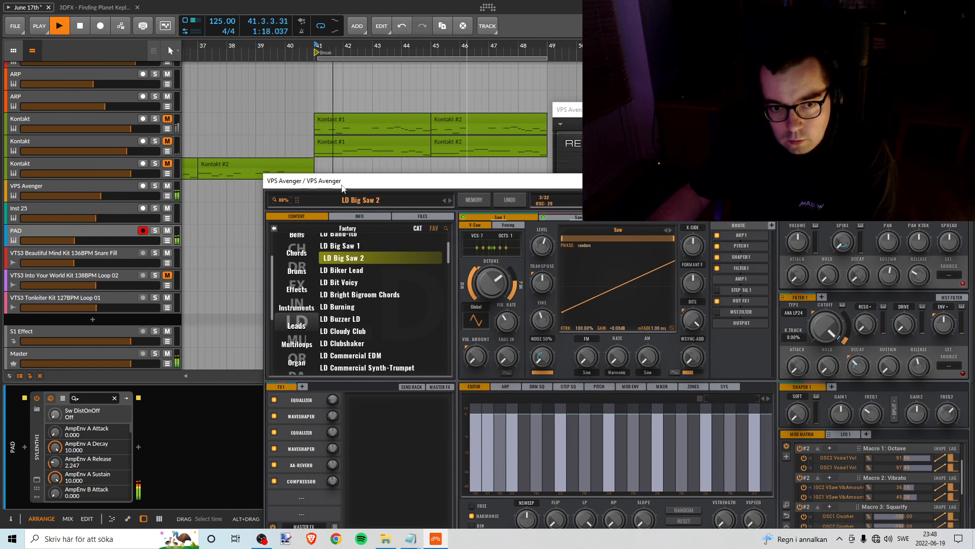
- Solo the VPS Avenger track, stop playback and bring Avenger's ARP 1 step editor fully into view
left_click_drag(342, 188, 297, 322)
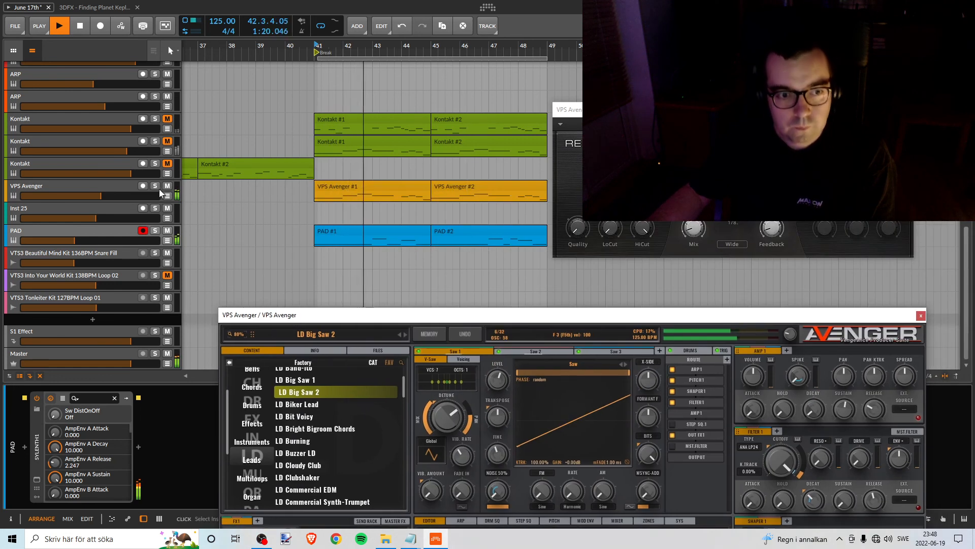
left_click(156, 188)
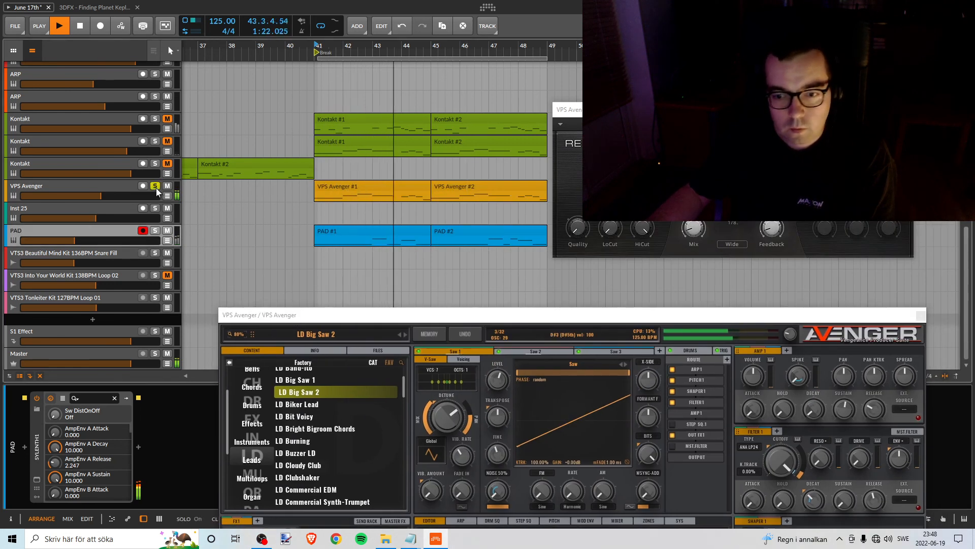
key("space")
left_click(699, 368)
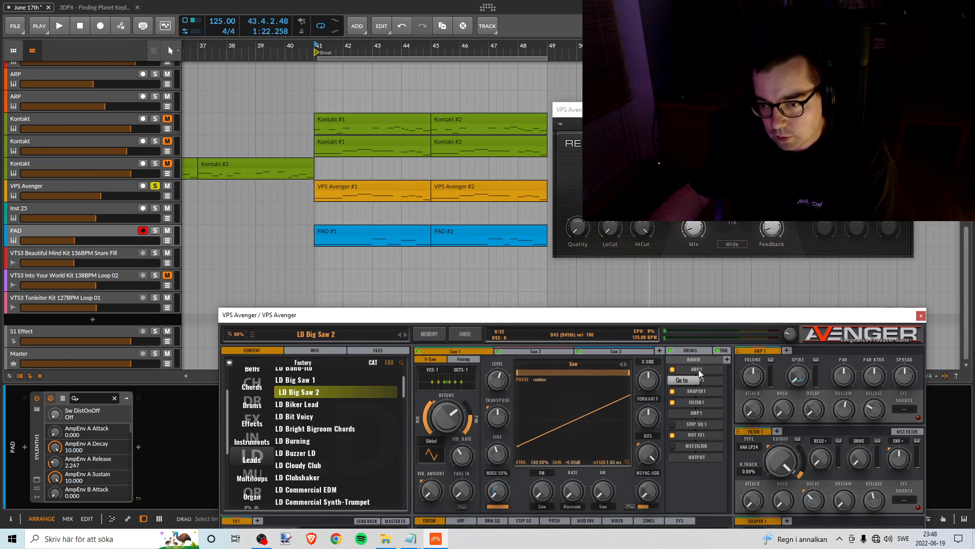
left_click_drag(628, 314, 609, 44)
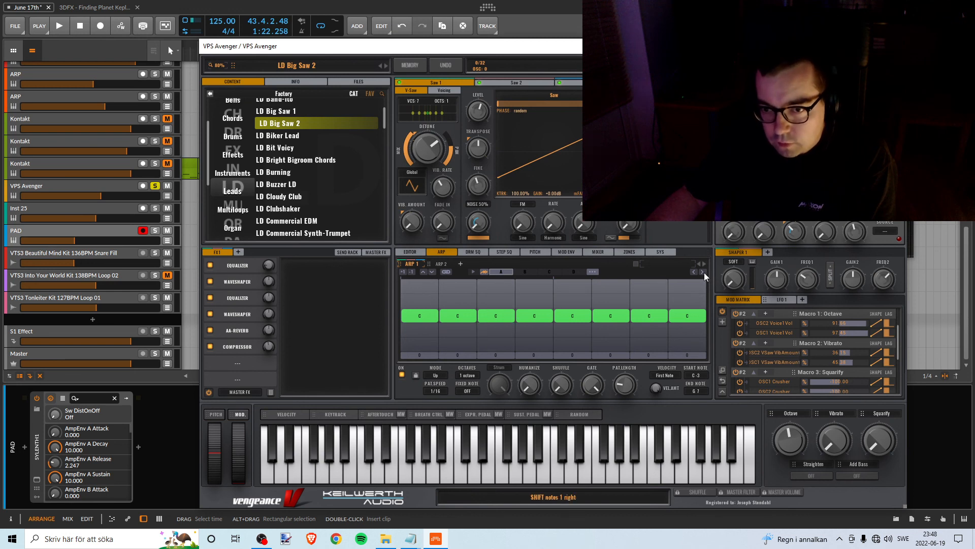
- Load a steadily rising eight-step pattern from the Synths arpeggiator presets into ARP 1 and audition it soloed from bar 41
left_click(593, 272)
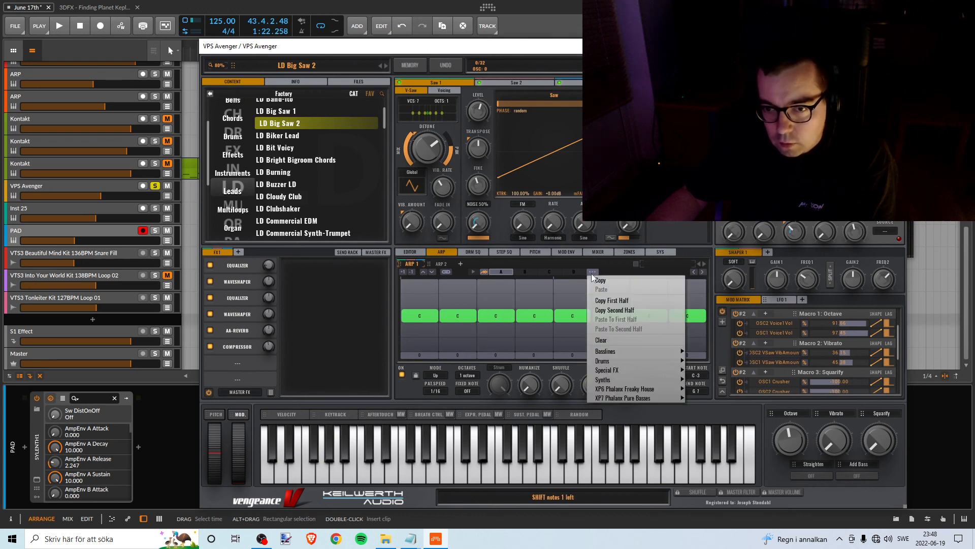
mouse_move(635, 355)
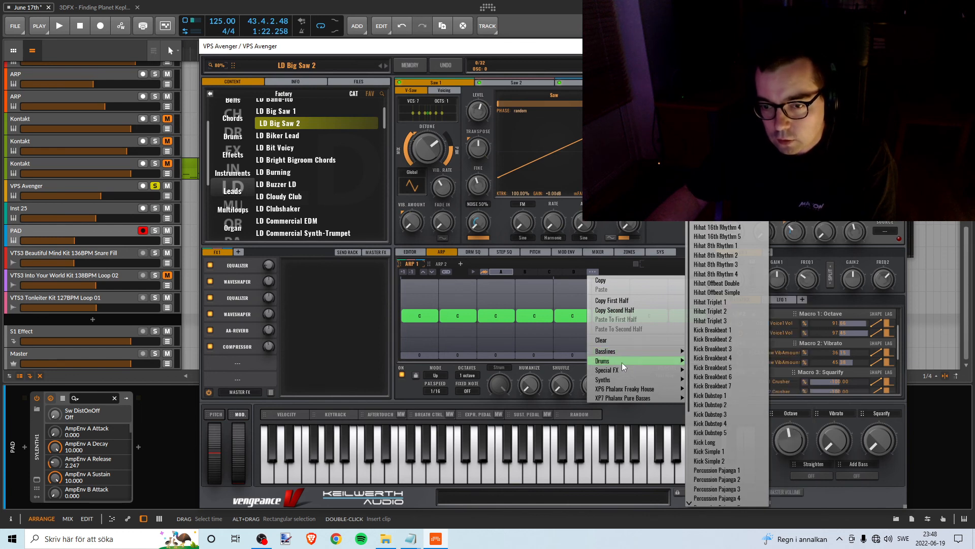
mouse_move(618, 373)
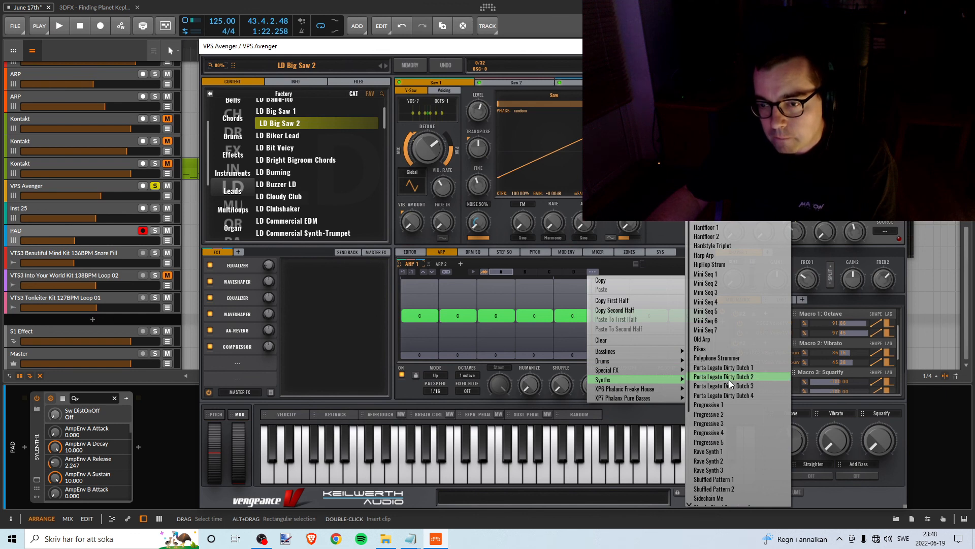
left_click(727, 181)
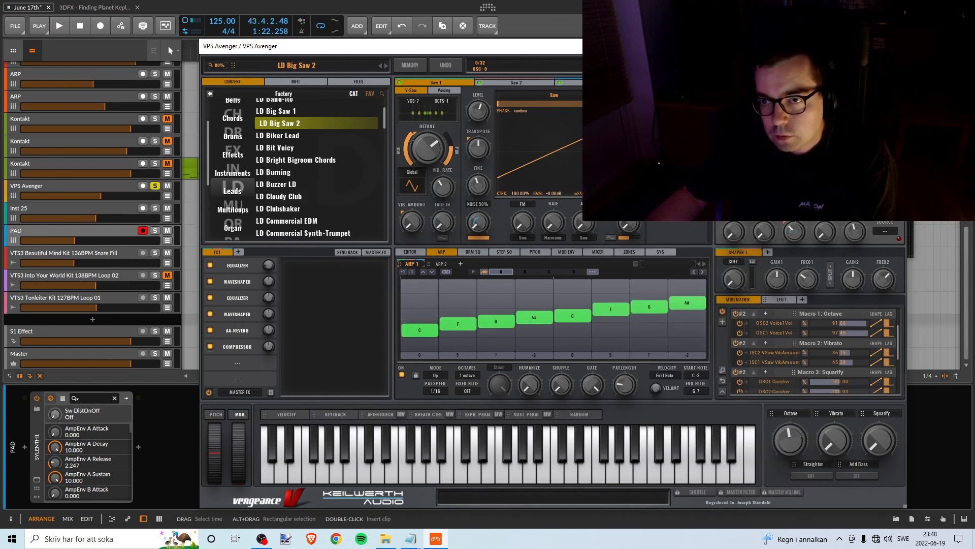
key("space")
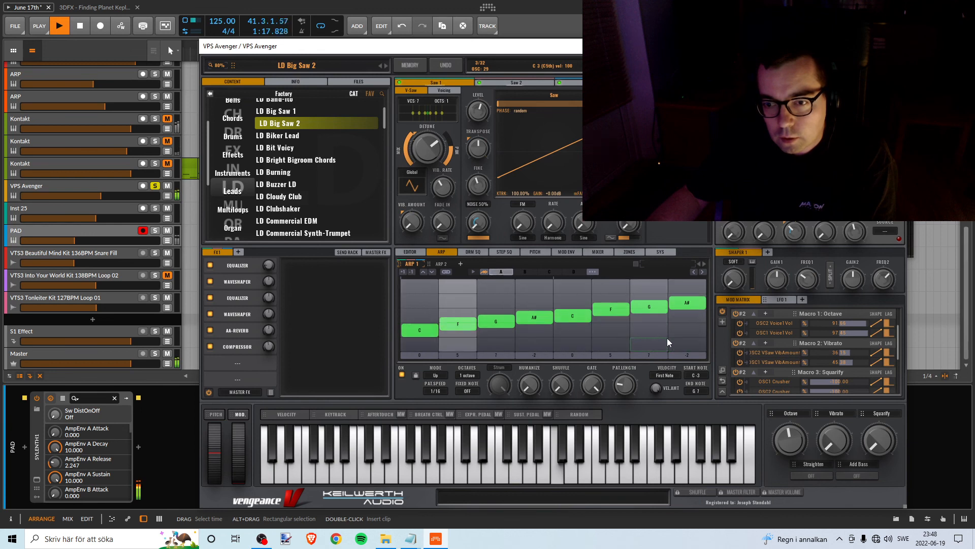
left_click_drag(506, 49, 513, 27)
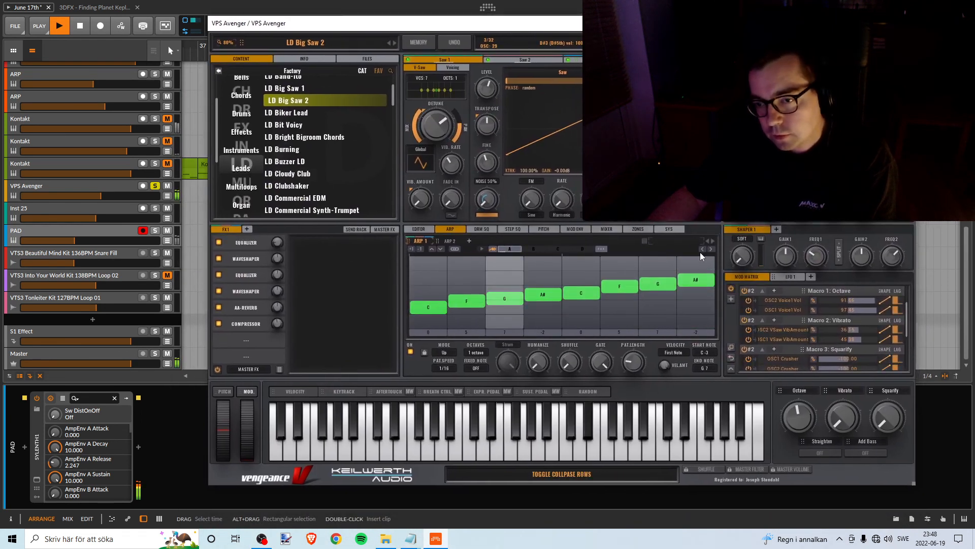
key("space")
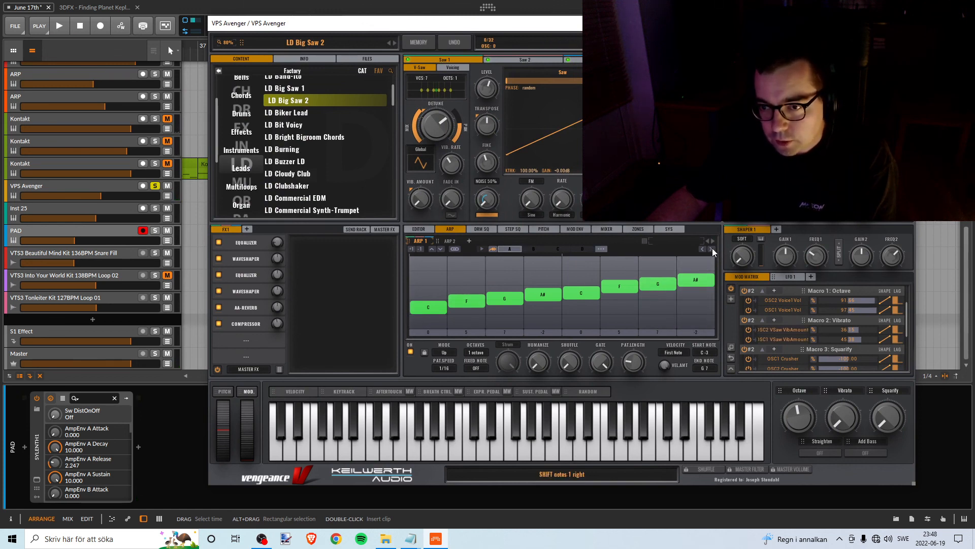
- Replace the ARP 1 pattern with the Synths preset Mini Seq 5 and play it soloed from bar 41
left_click(601, 249)
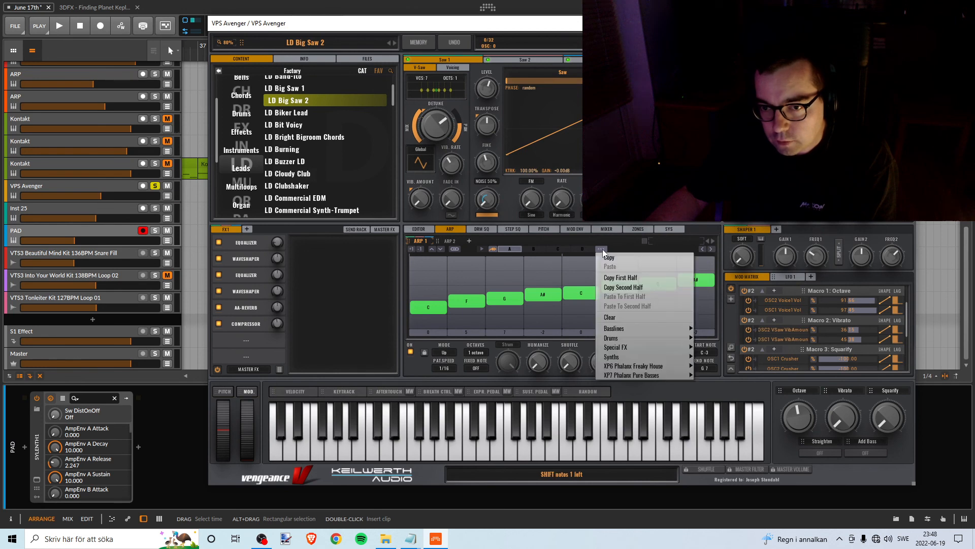
mouse_move(627, 339)
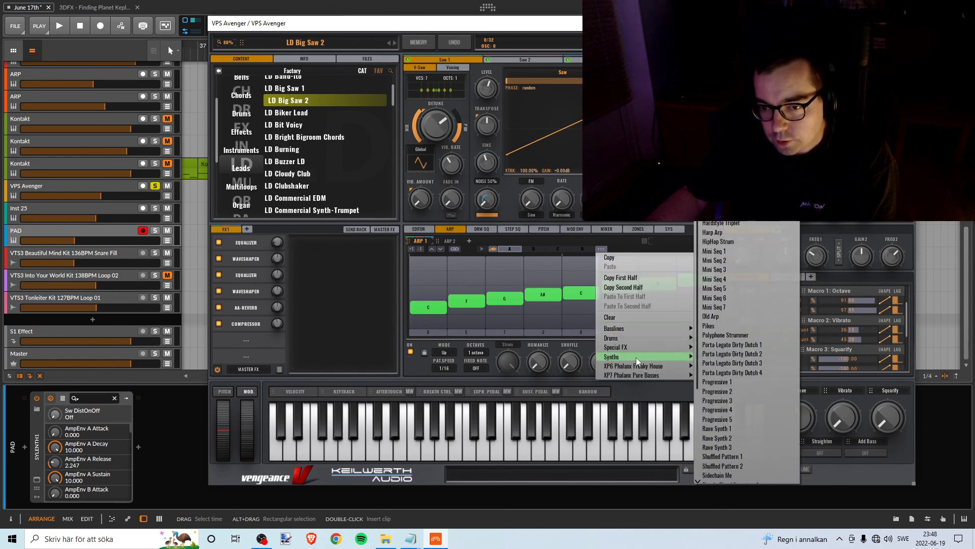
left_click(751, 288)
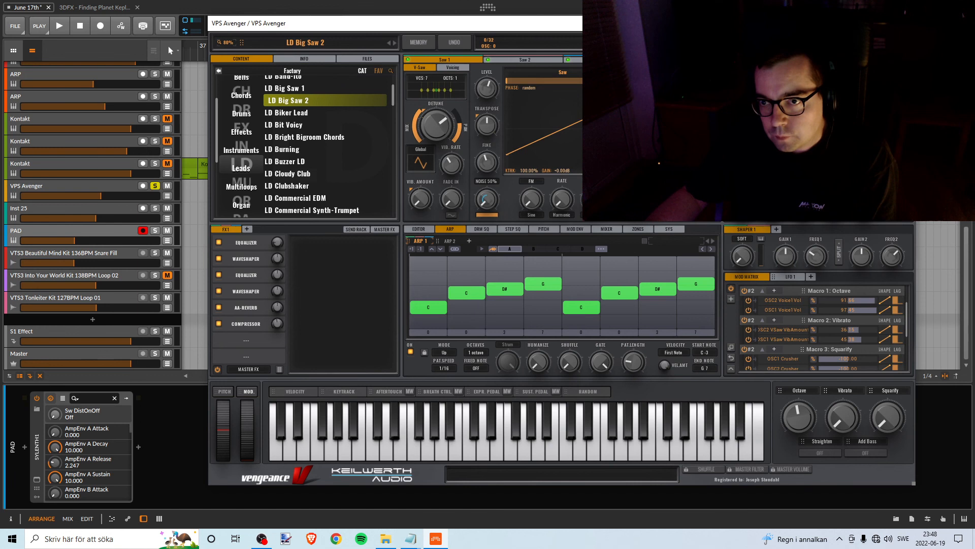
key("space")
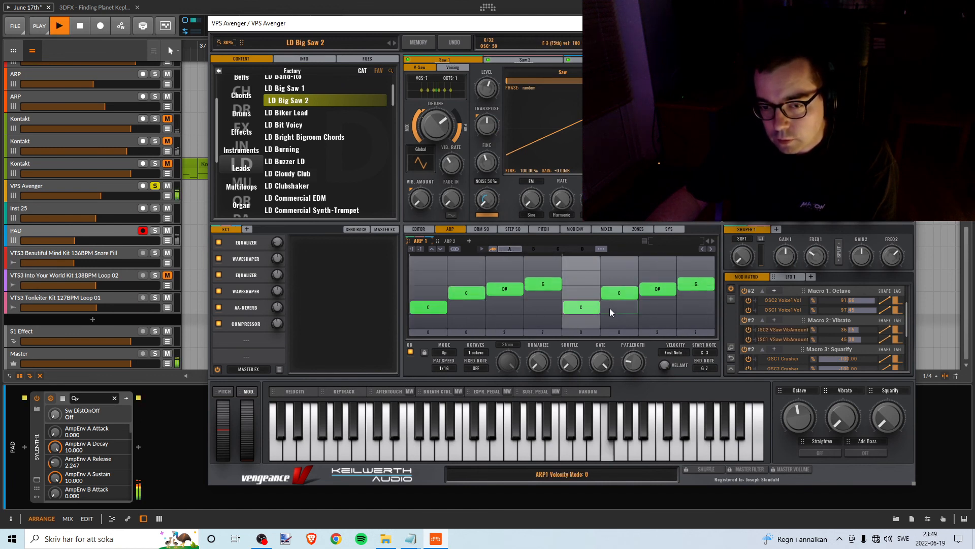
- Unsolo VPS Avenger to hear the arpeggio with the other break tracks, then solo it again and move the synth window back over the arrangement
left_click_drag(336, 24, 549, 50)
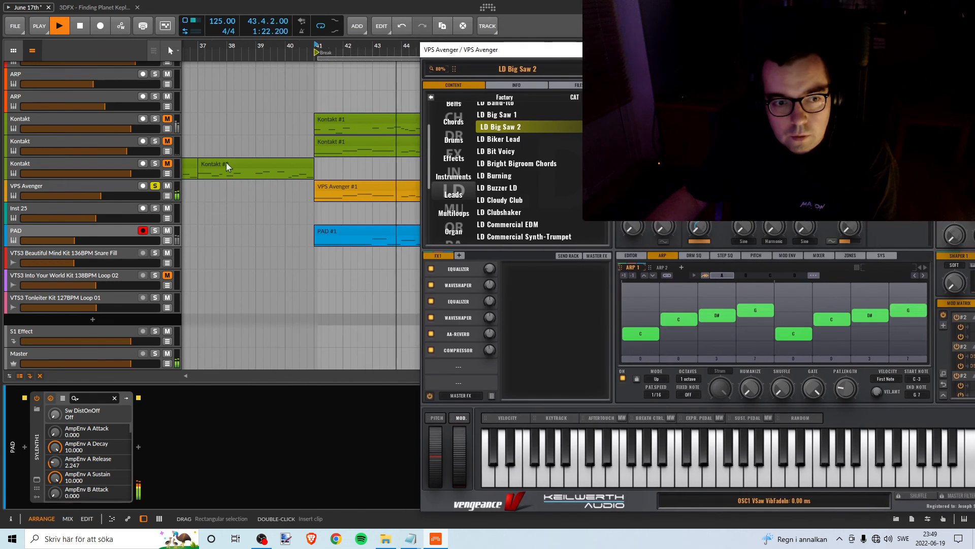
left_click(154, 185)
key("space")
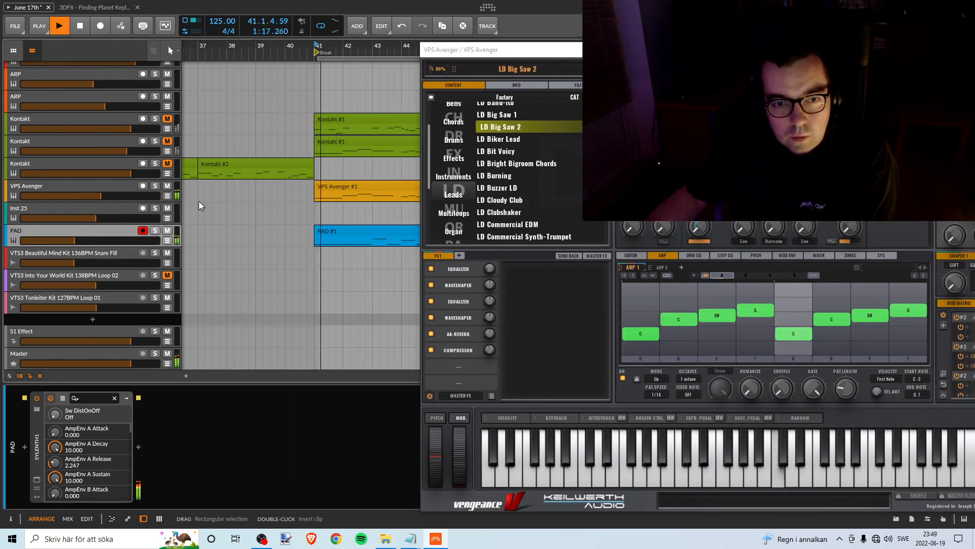
left_click(155, 185)
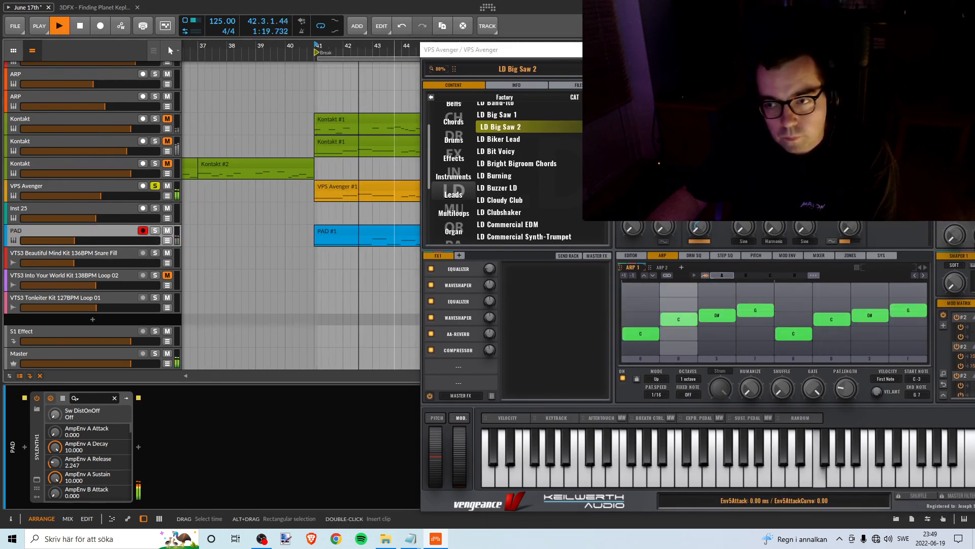
left_click_drag(533, 49, 342, 18)
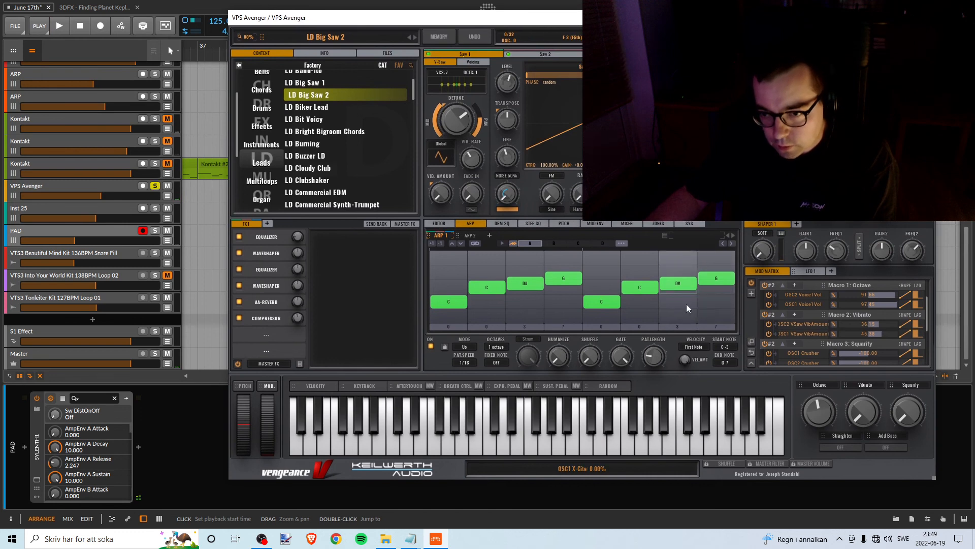
- Load a pattern from the Basslines arpeggiator presets into ARP 1, unsolo VPS Avenger and audition it with the other tracks
left_click(621, 243)
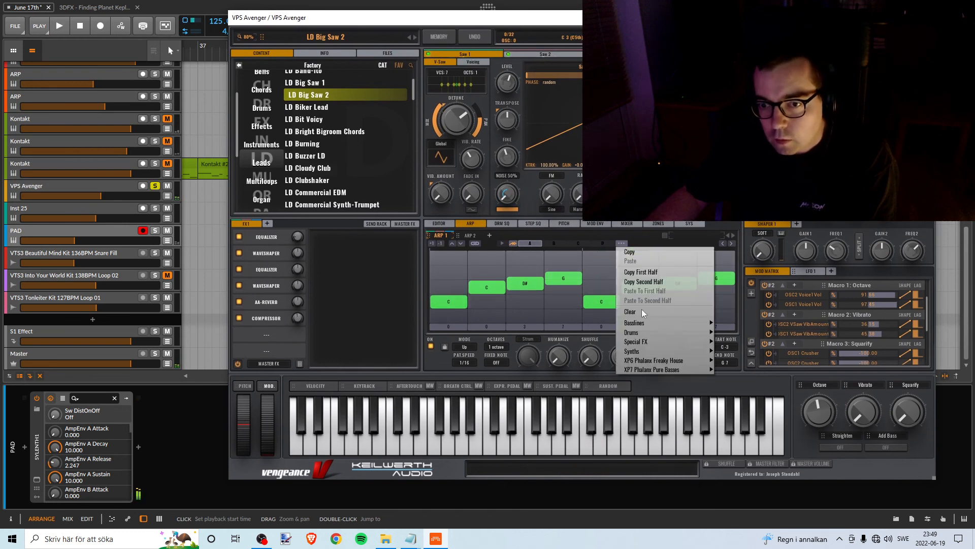
mouse_move(644, 343)
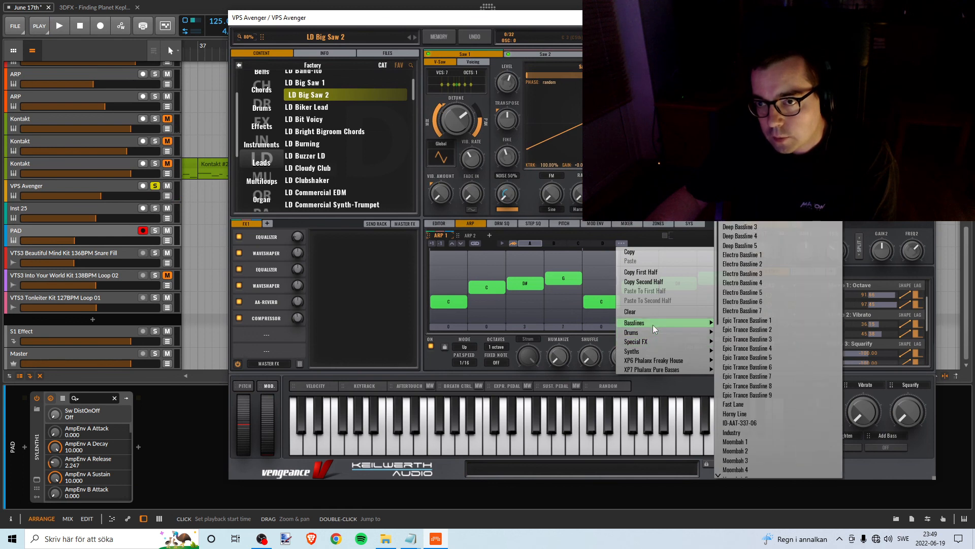
left_click(742, 199)
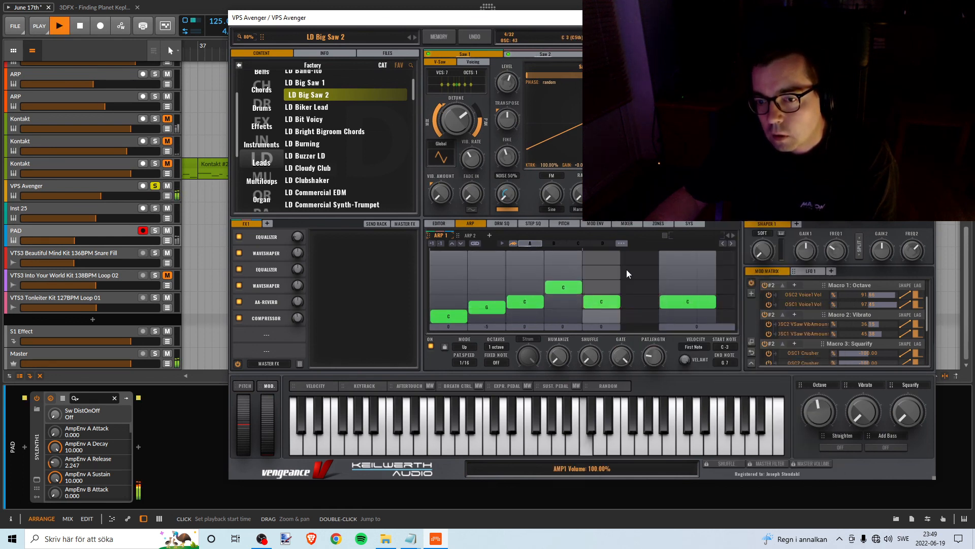
left_click(155, 186)
left_click_drag(313, 18, 331, 37)
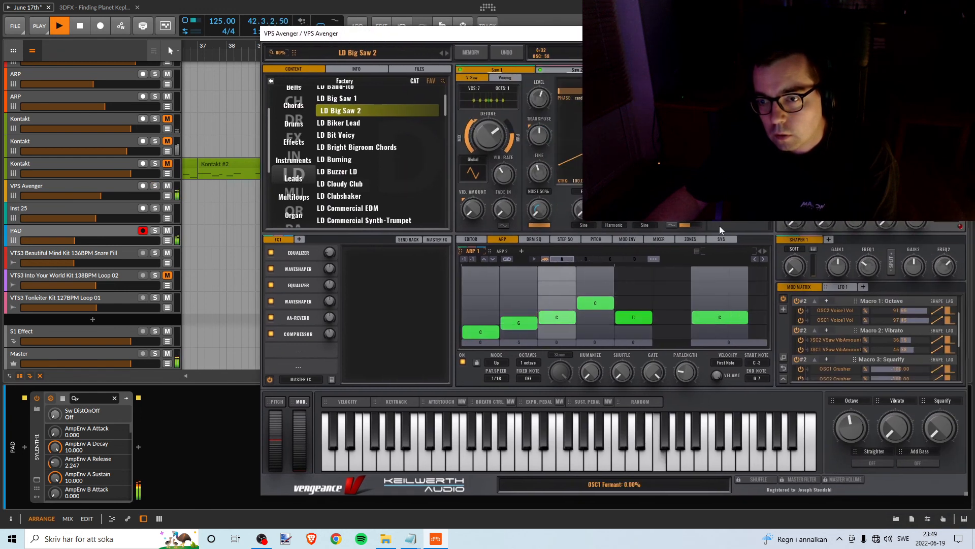
key("space")
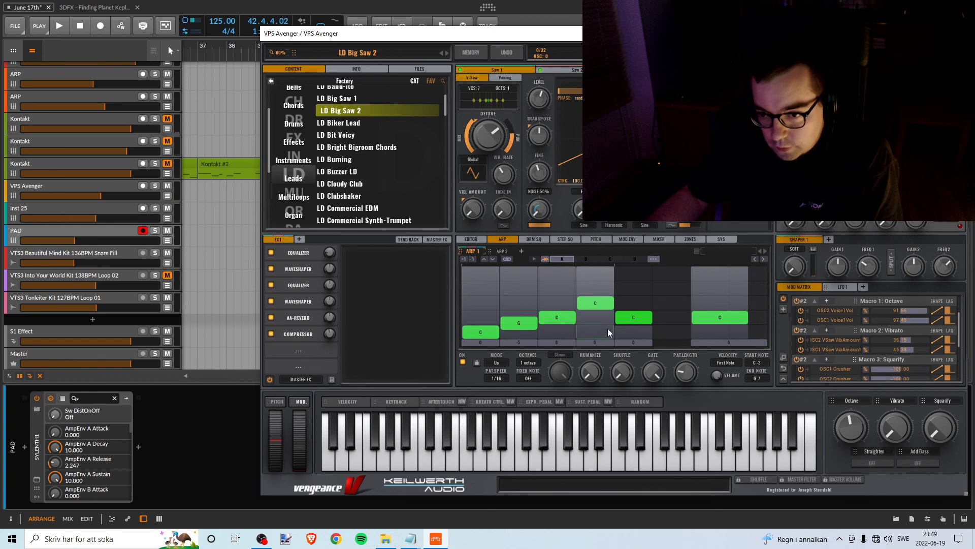
- Replace the ARP 1 pattern with an alternating D# and C sequence from the Synths presets and audition it from bar 41
left_click(654, 259)
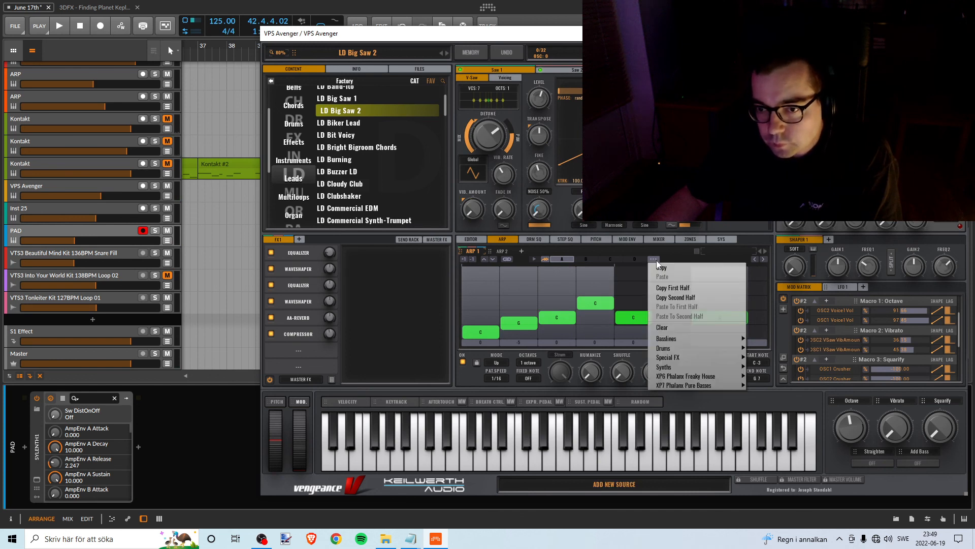
mouse_move(706, 361)
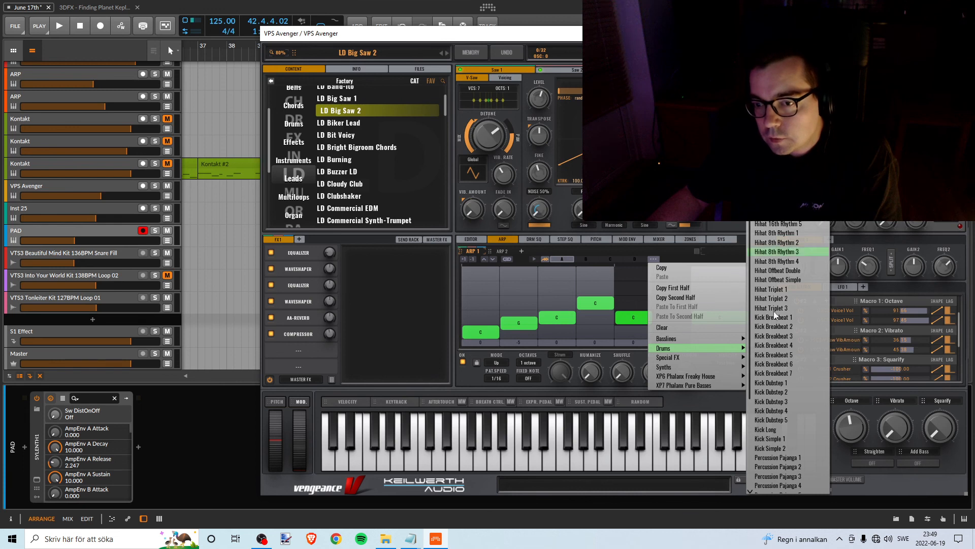
mouse_move(675, 364)
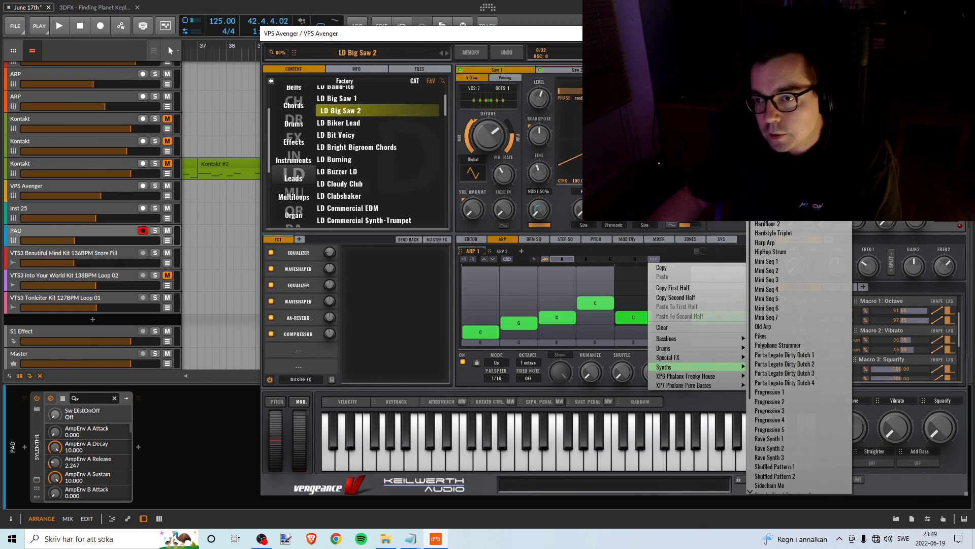
left_click(785, 167)
key("space")
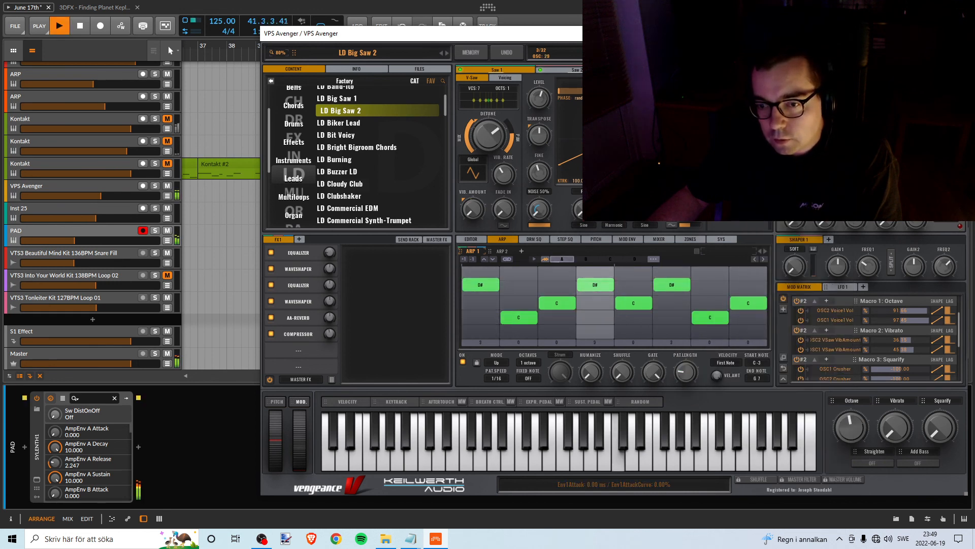
key("space")
- Replace the ARP 1 pattern with a three-step rising C, C, G pattern from the Synths presets and audition it from bar 41
left_click(654, 259)
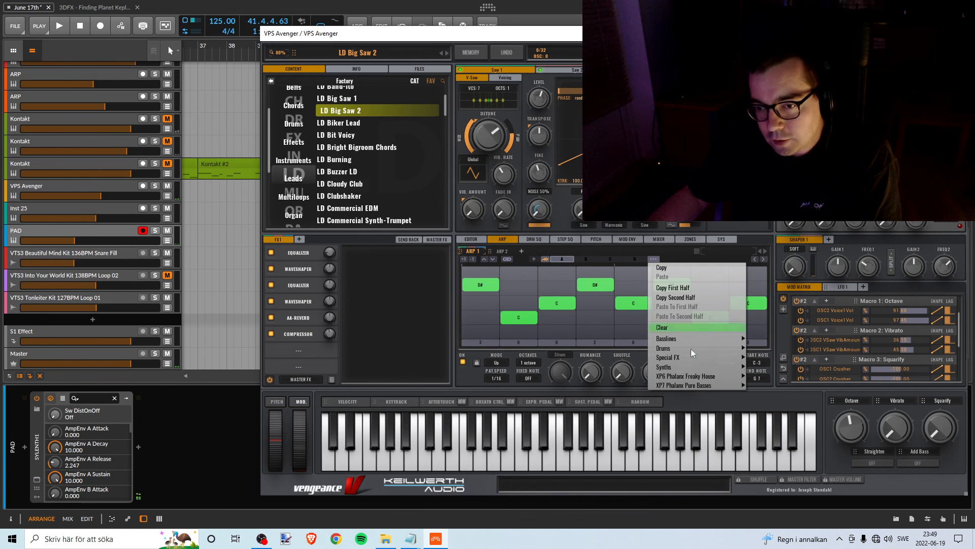
mouse_move(672, 349)
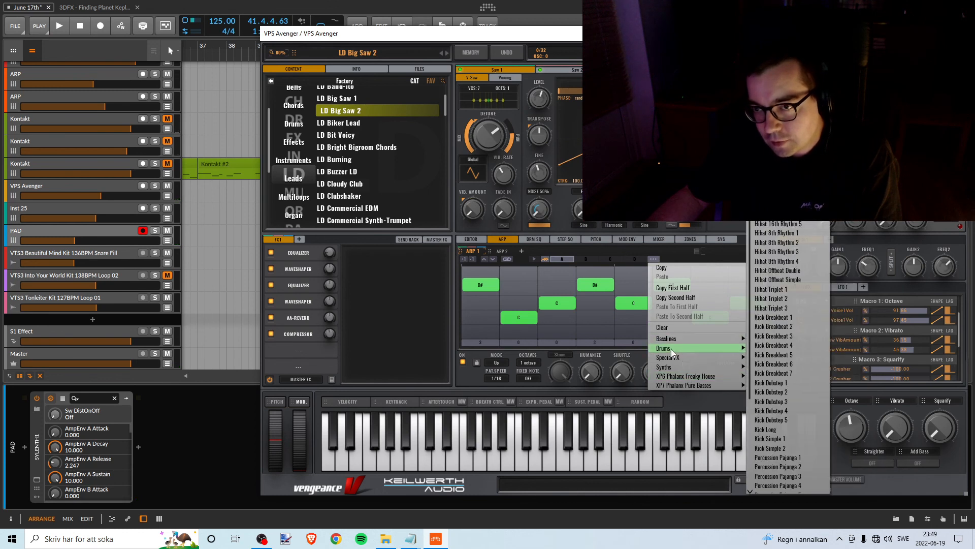
mouse_move(672, 369)
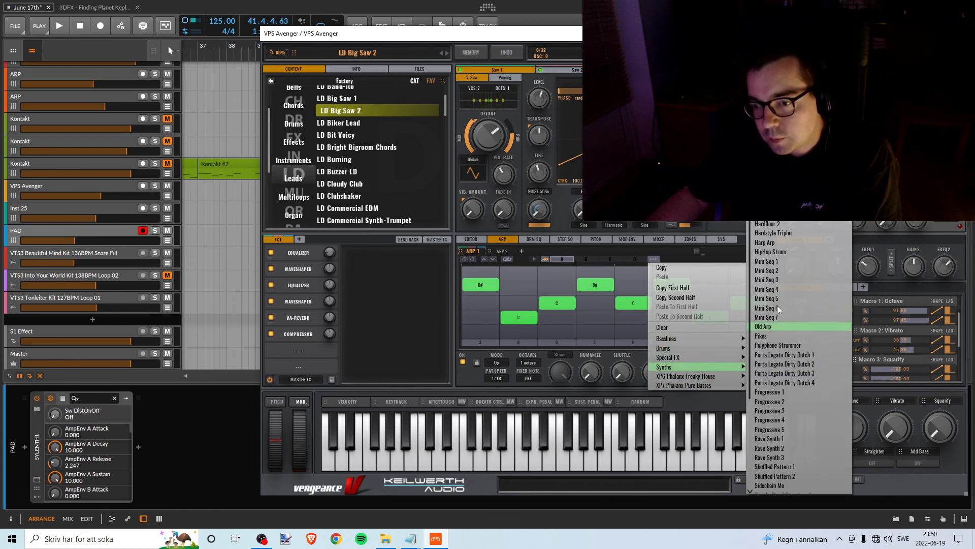
left_click(770, 252)
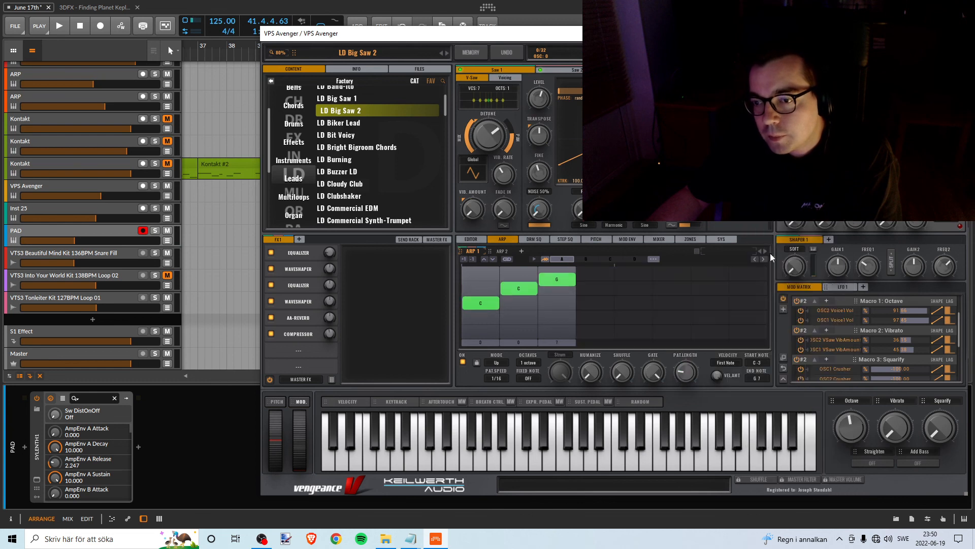
key("space")
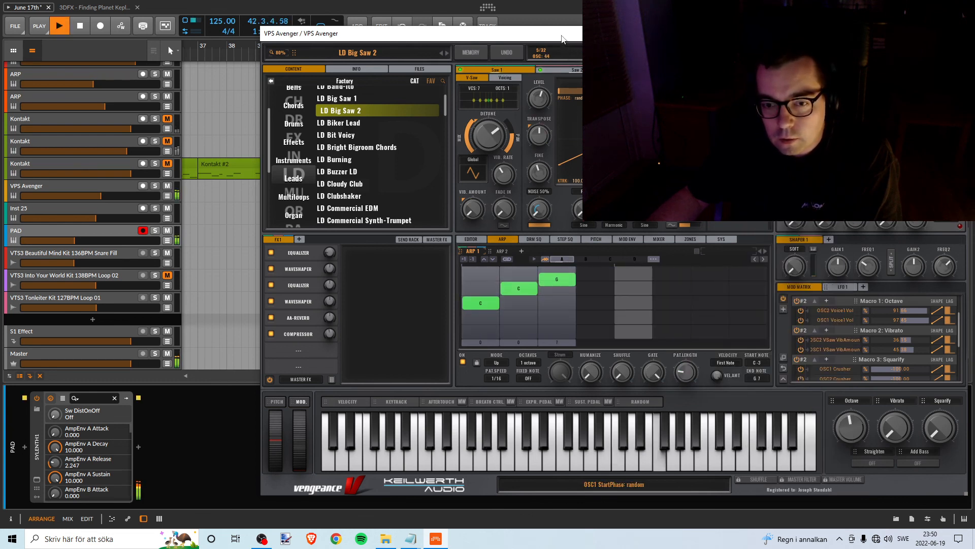
key("space")
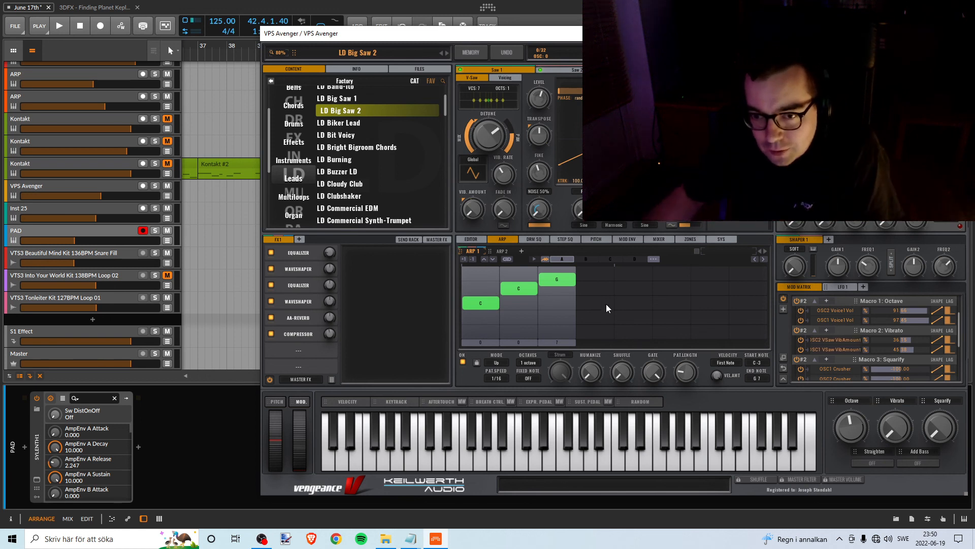
- Replace the ARP 1 pattern with the repeating rising C, D#, G, C sequence from the Synths presets and audition it
left_click(654, 259)
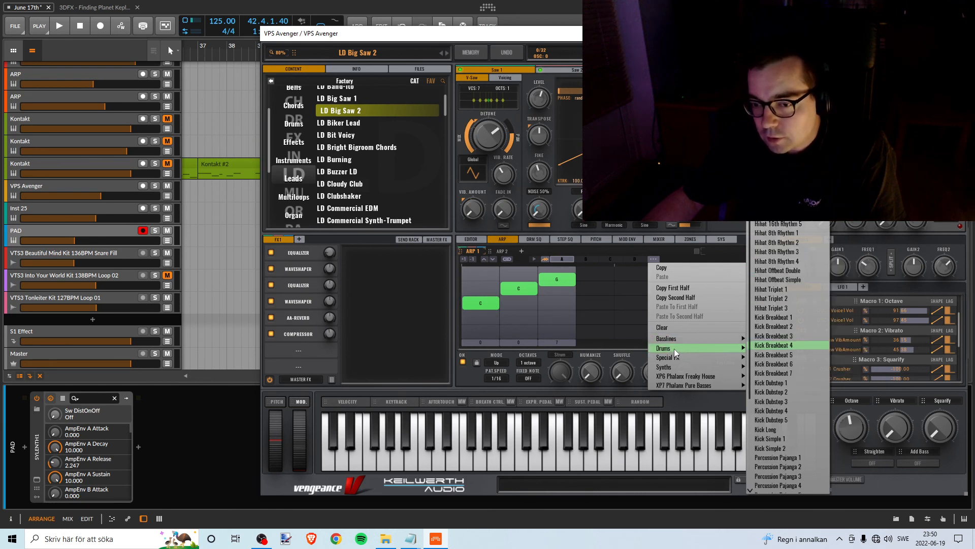
mouse_move(730, 364)
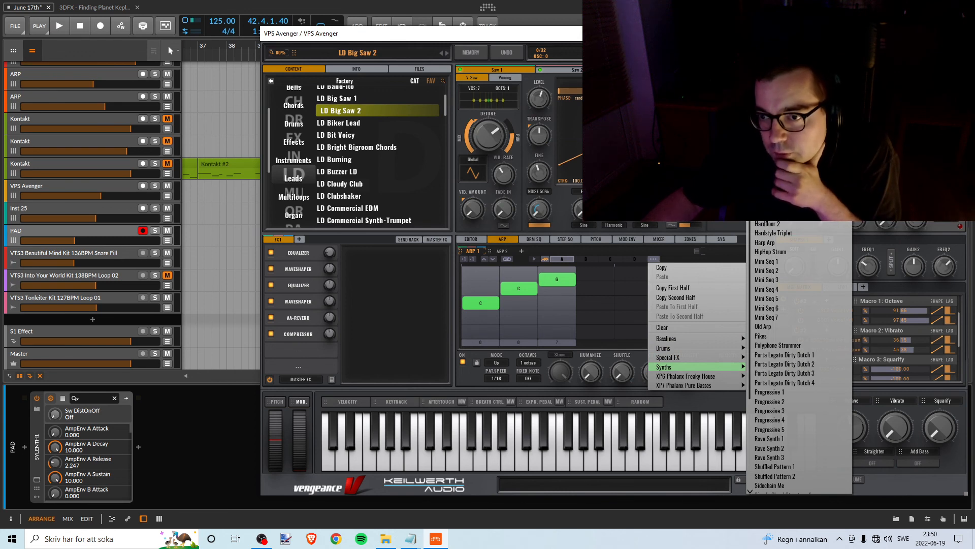
left_click(777, 183)
key("space")
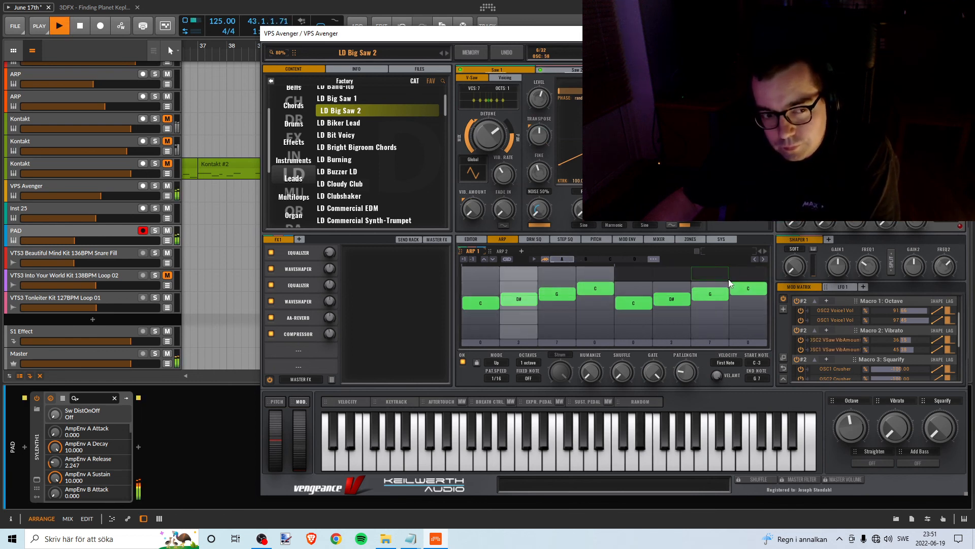
key("space")
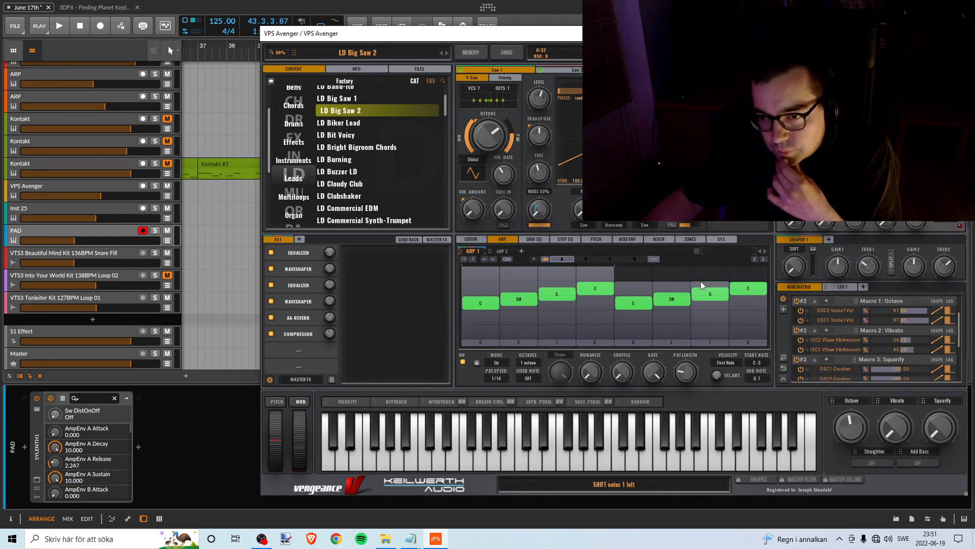
- Load the Synths arpeggiator preset with alternating C notes followed by G, G#, C and G into ARP 1 and audition it
left_click(654, 259)
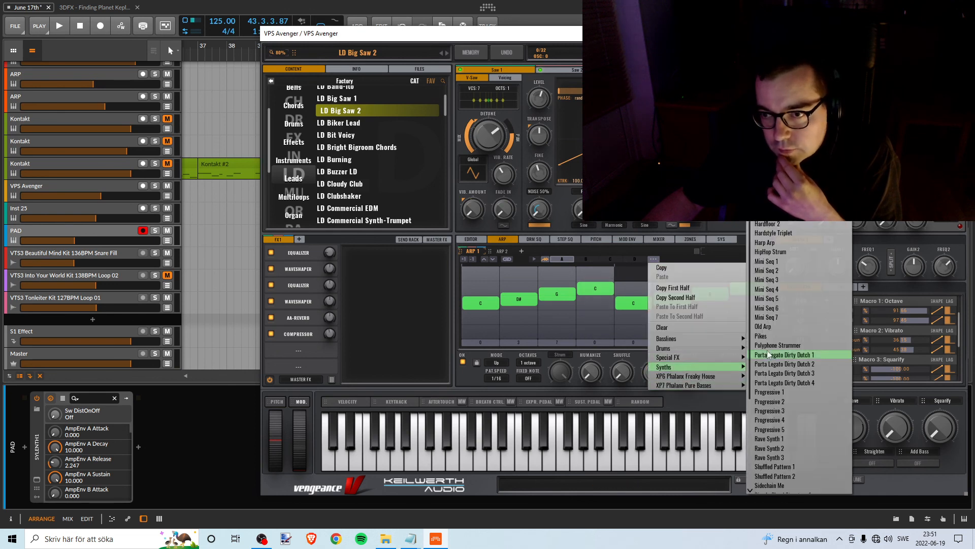
left_click(762, 241)
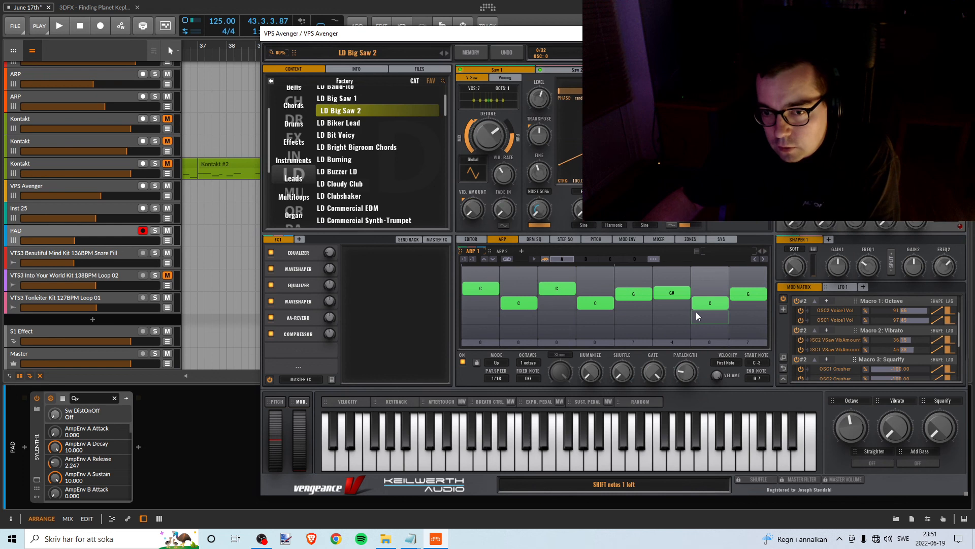
key("space")
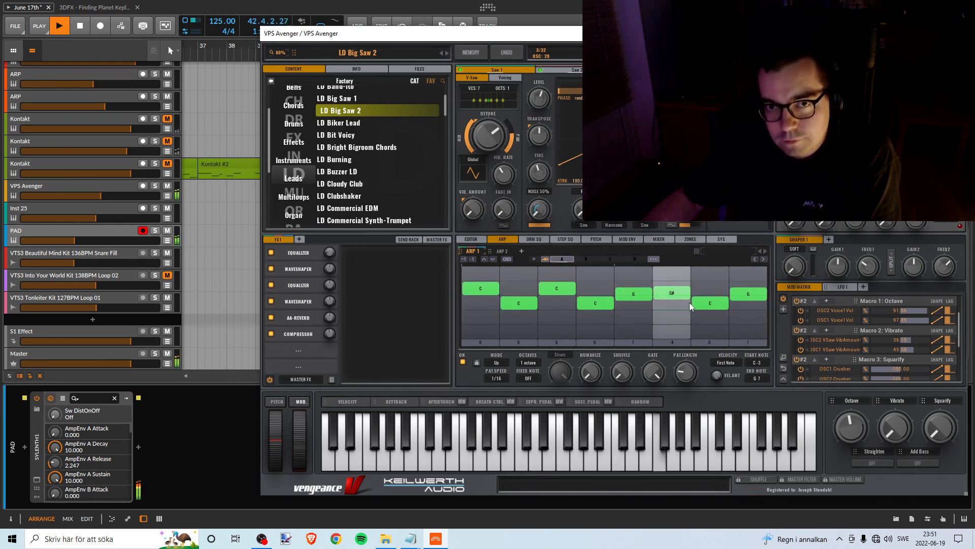
key("space")
- Close the synth window, select the VPS Avenger track and reopen its instrument
left_click_drag(409, 34, 298, 37)
left_click(844, 35)
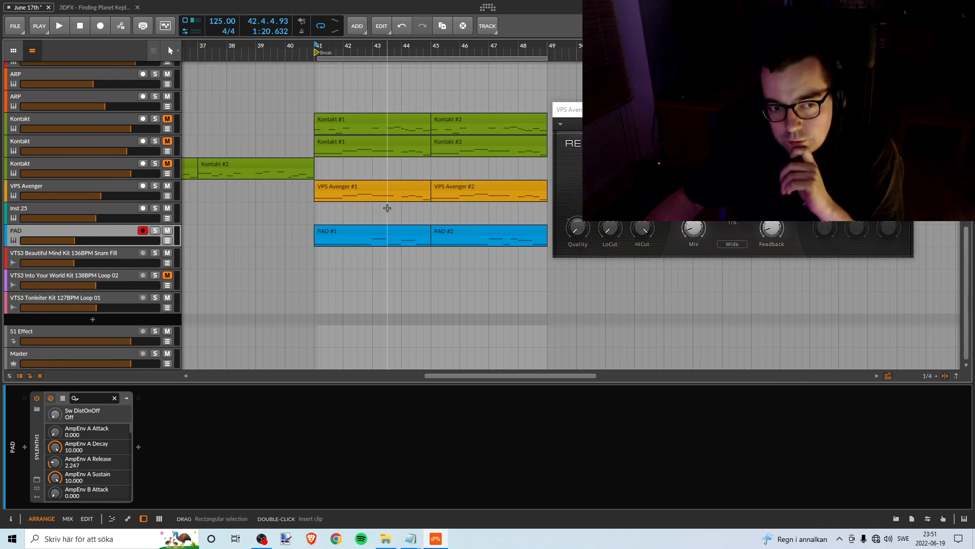
left_click(93, 192)
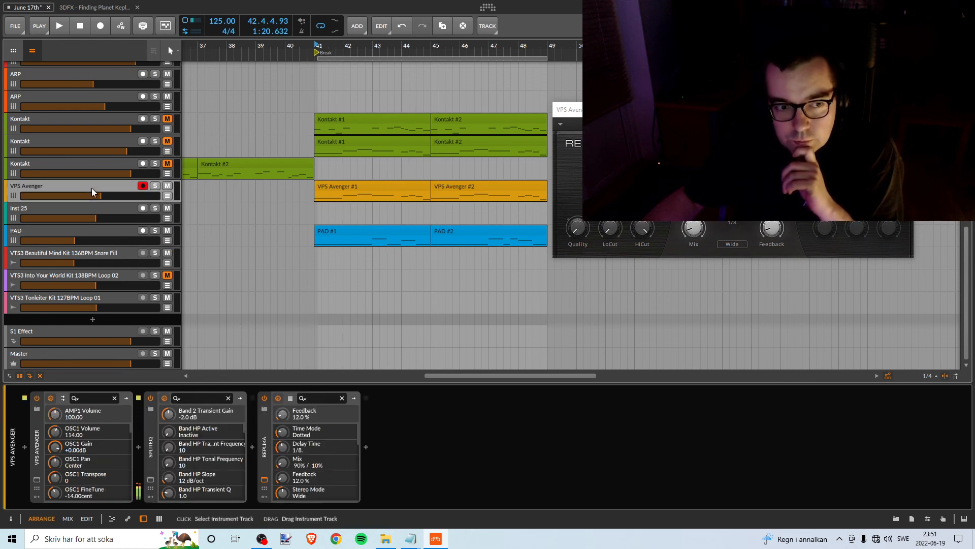
left_click(93, 192)
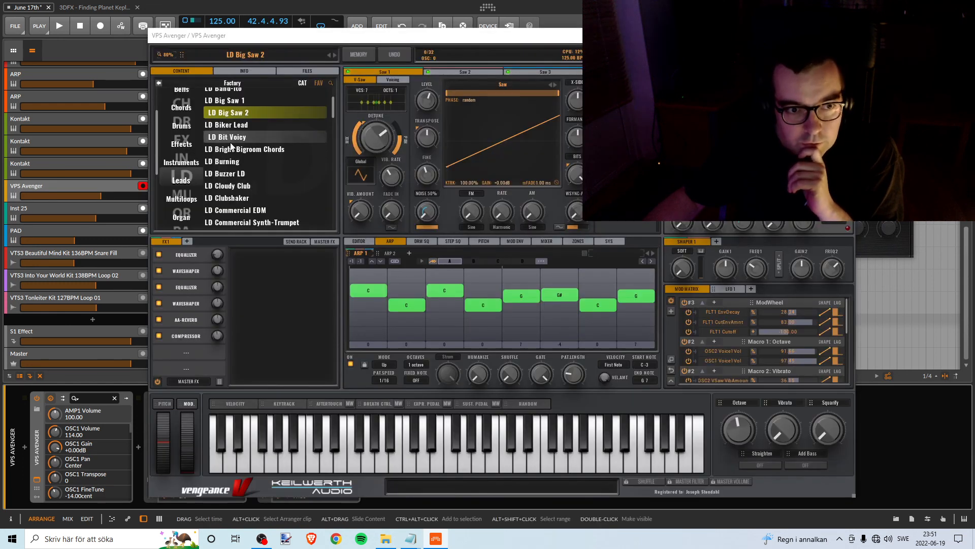
- Load BA Analogika Bass from the factory Bass category and play it with the other break tracks
scroll(185, 146, "up", 3)
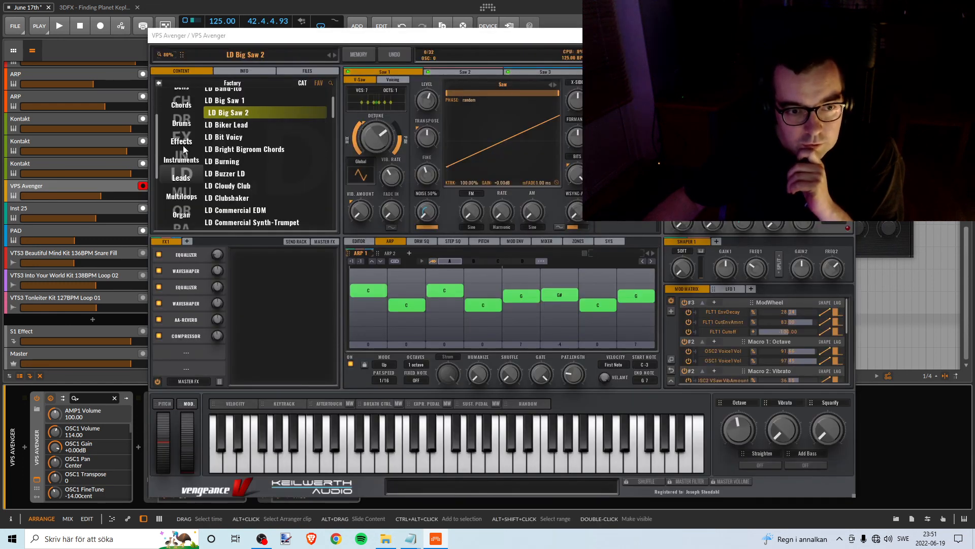
scroll(184, 145, "down", 2)
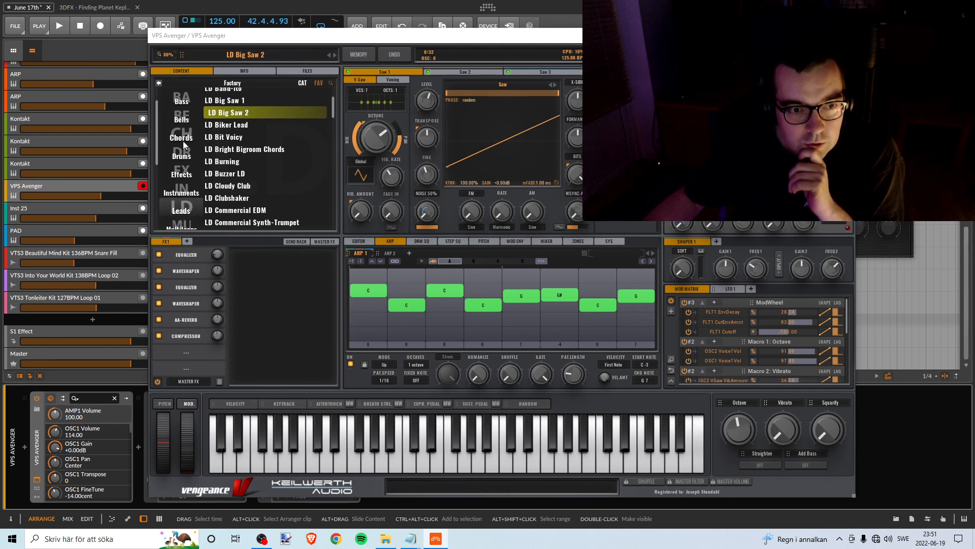
scroll(182, 177, "up", 2)
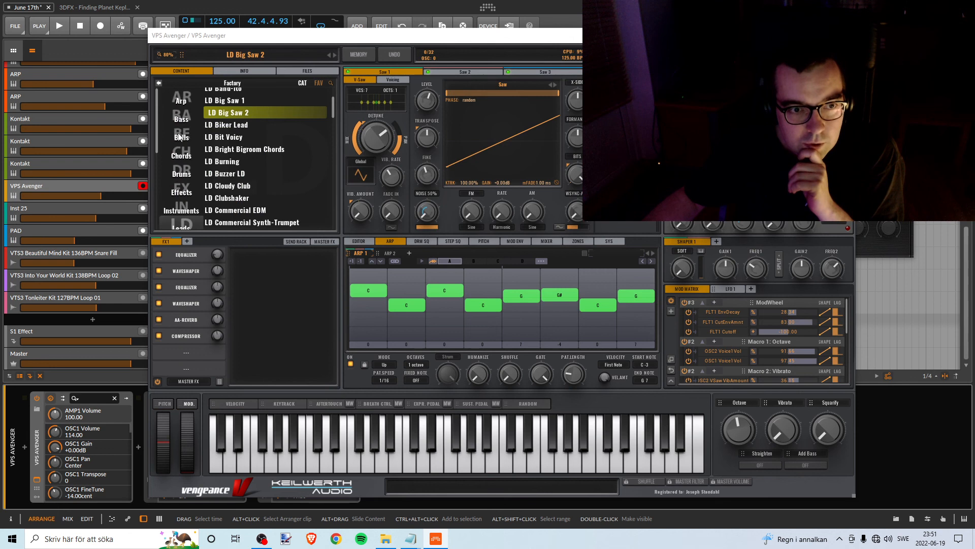
left_click(181, 118)
scroll(238, 123, "up", 2)
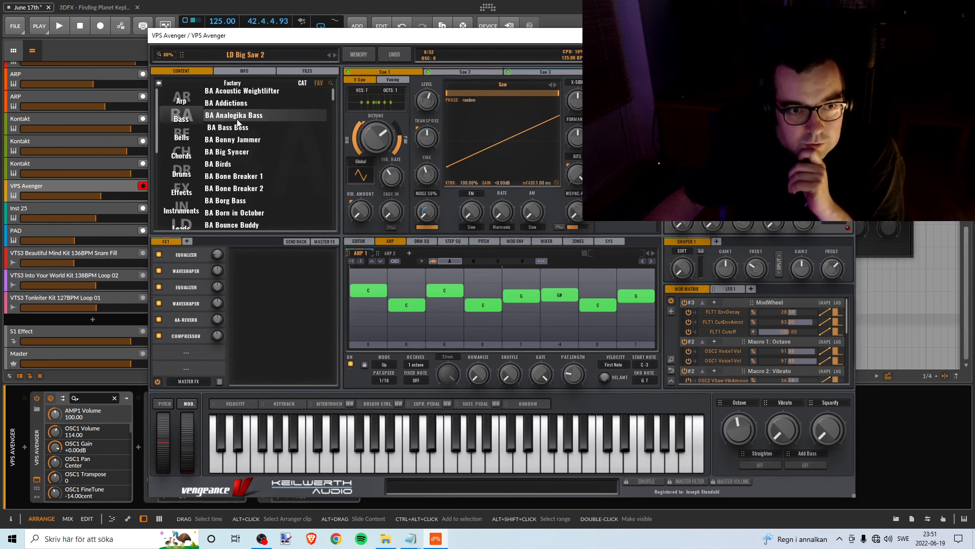
left_click(237, 118)
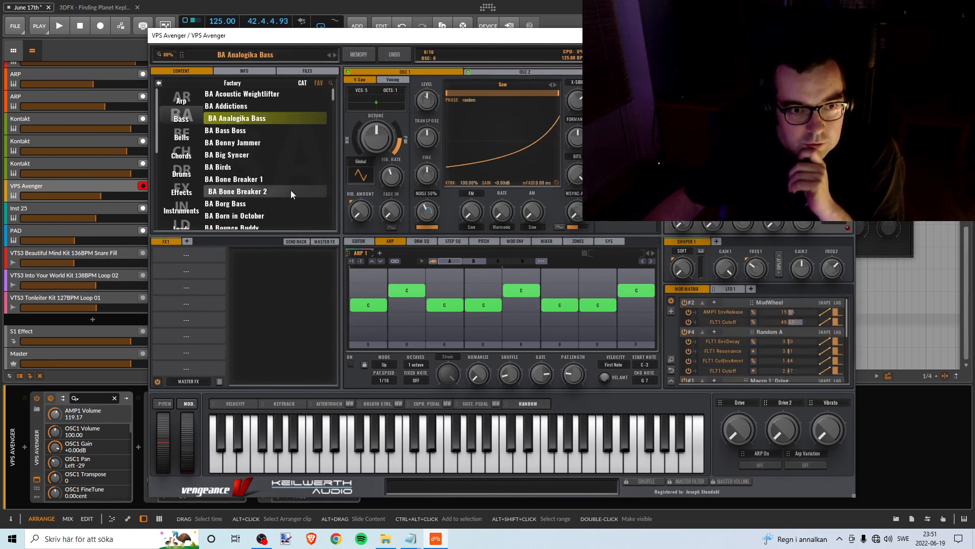
key("space")
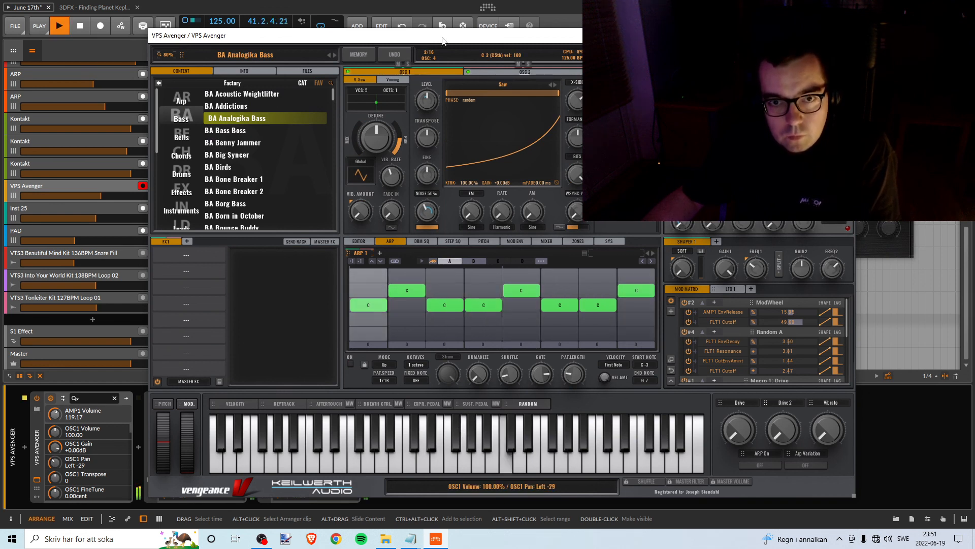
left_click_drag(442, 35, 527, 62)
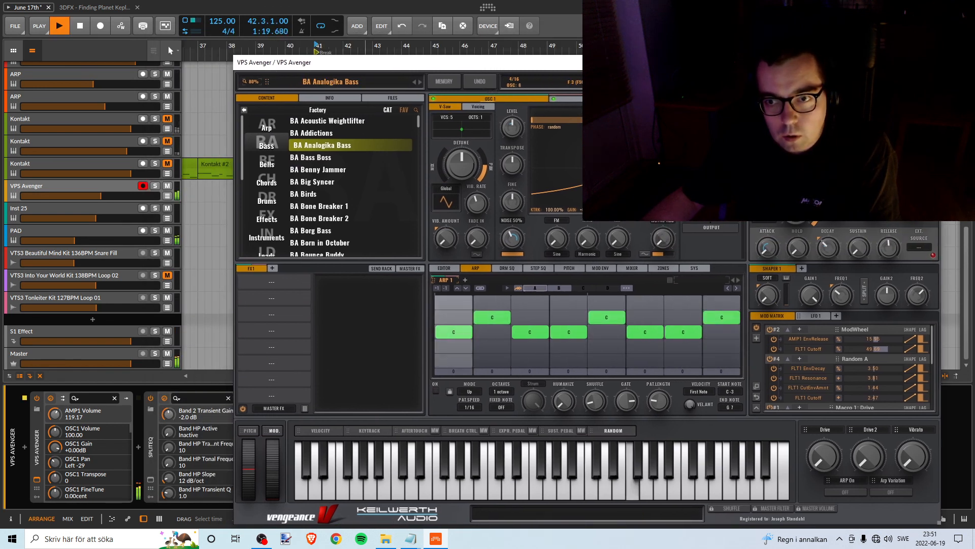
key("space")
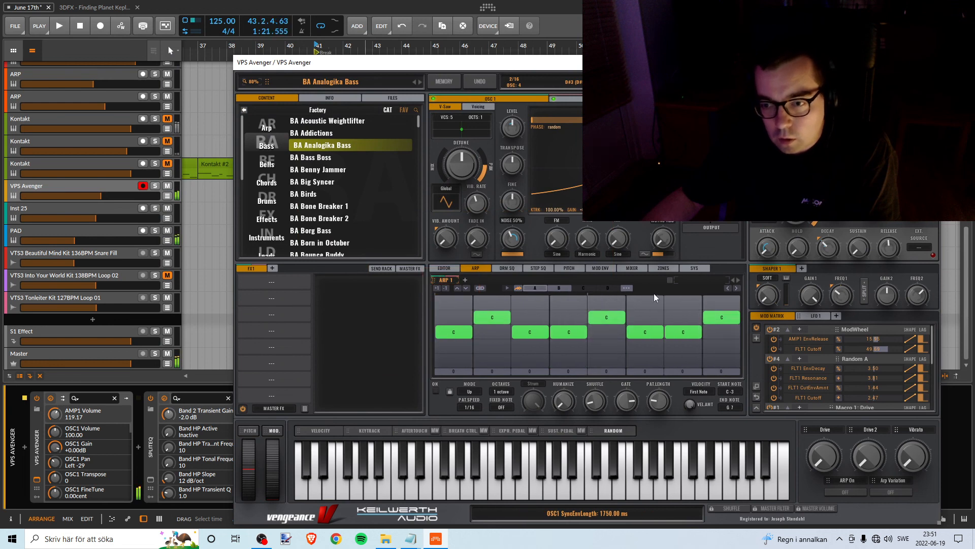
- Move the synth window clear of the track controls, solo VPS Avenger and play the bass sound from bar 41
left_click_drag(350, 63, 411, 36)
left_click(155, 186)
key("space")
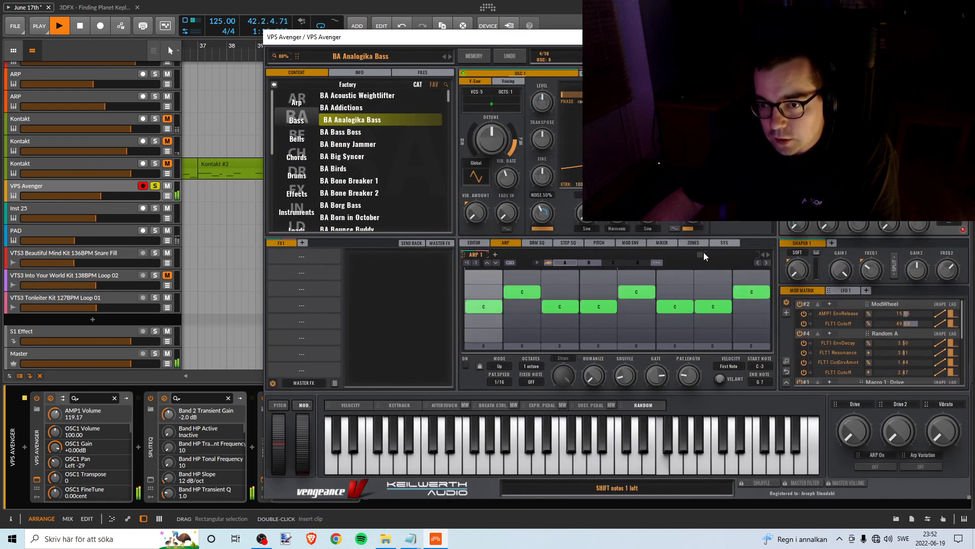
- Load the Synths preset Porta Legato Dirty Dutch 1 into ARP 1 while the soloed bass plays
left_click(656, 262)
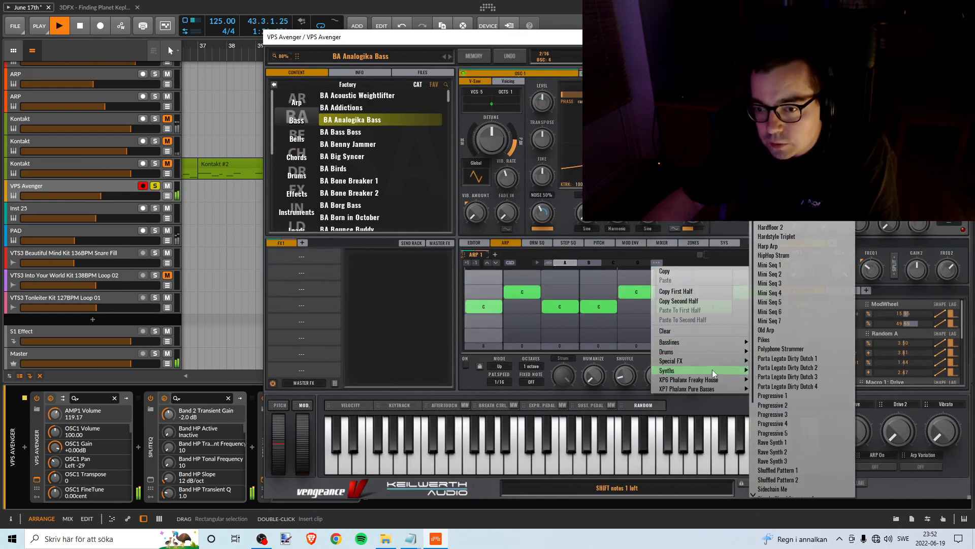
mouse_move(710, 360)
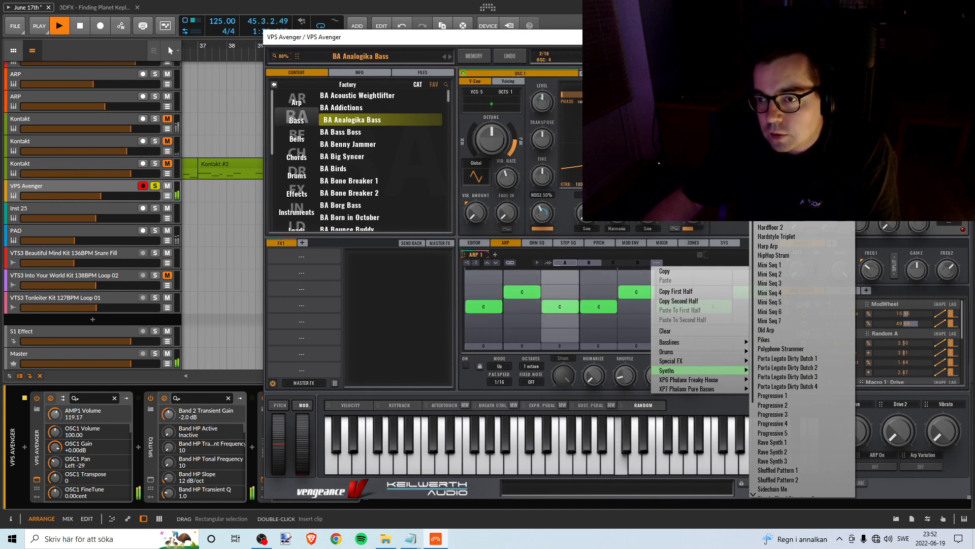
left_click(781, 358)
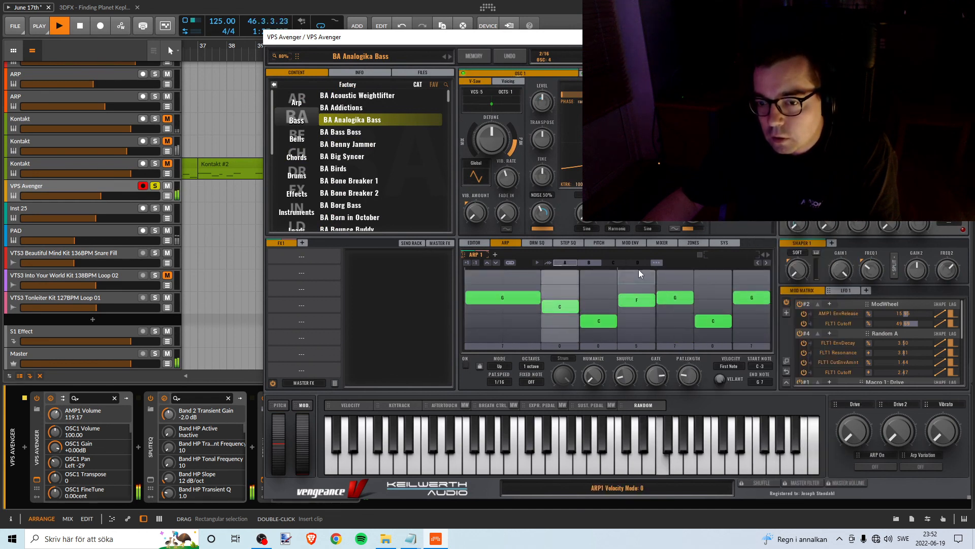
- Replace the ARP 1 pattern with the Synths preset Mini Seq 1, audition it and stop playback
left_click(659, 263)
mouse_move(677, 360)
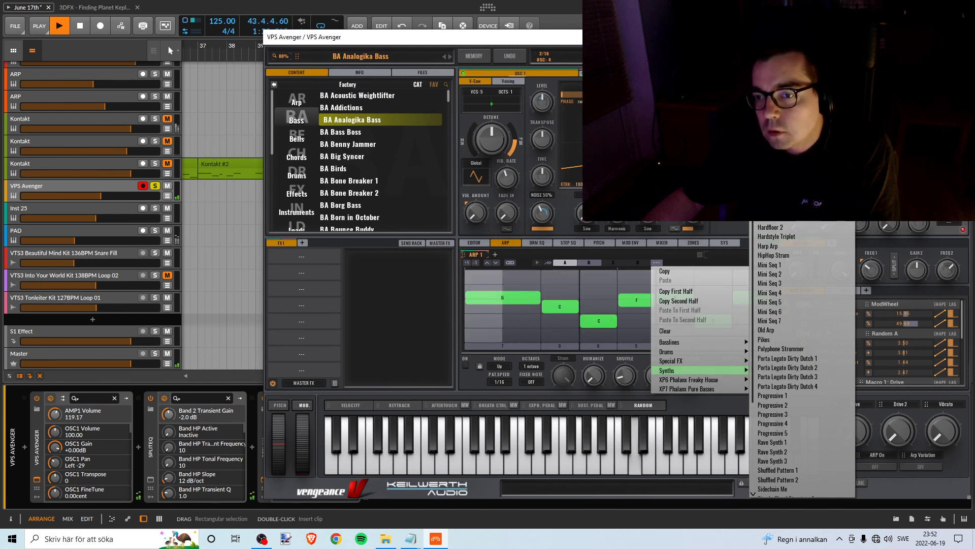
left_click(773, 263)
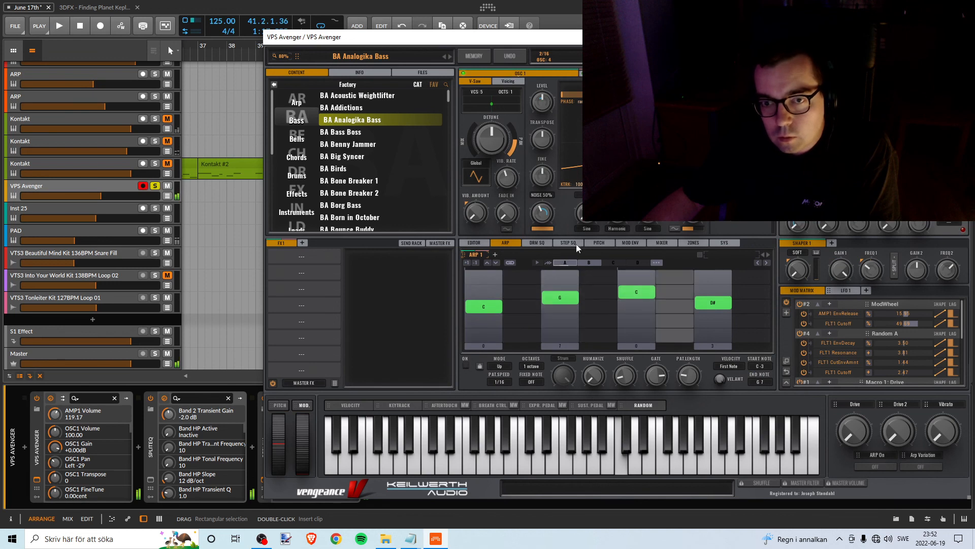
key("space")
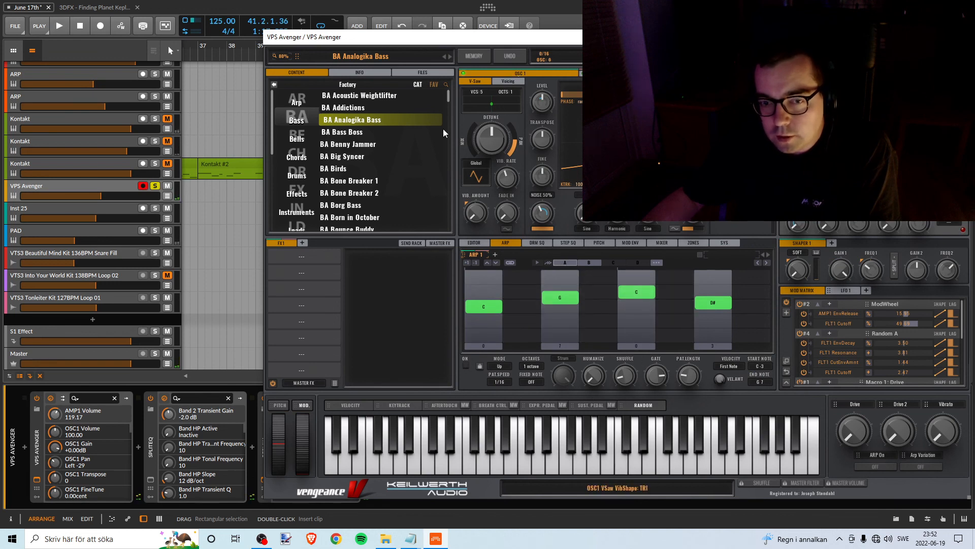
- Step through the bass presets BA Bass Boss and BA Benny Jammer to BA Big Syncer and audition it soloed from bar 41
left_click(354, 133)
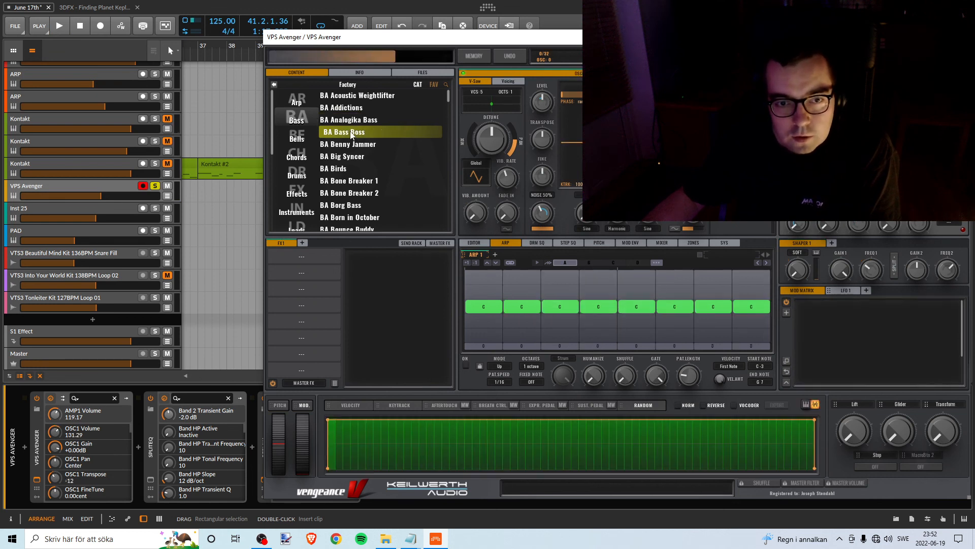
left_click(349, 146)
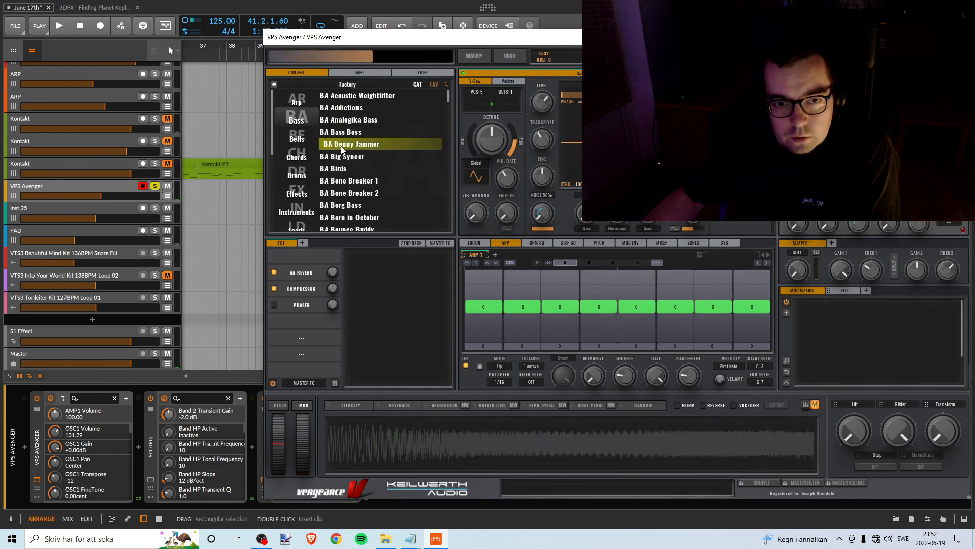
left_click(349, 161)
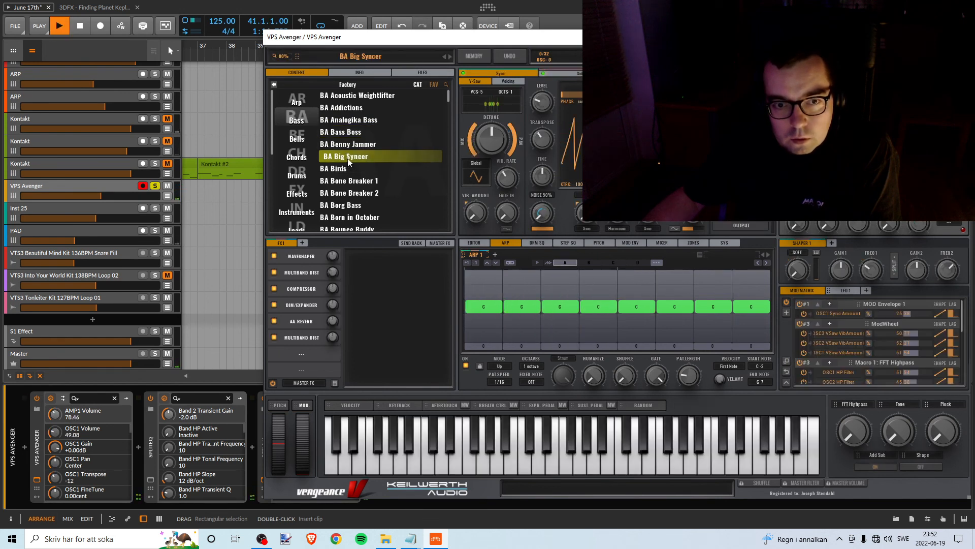
key("space")
key("space")
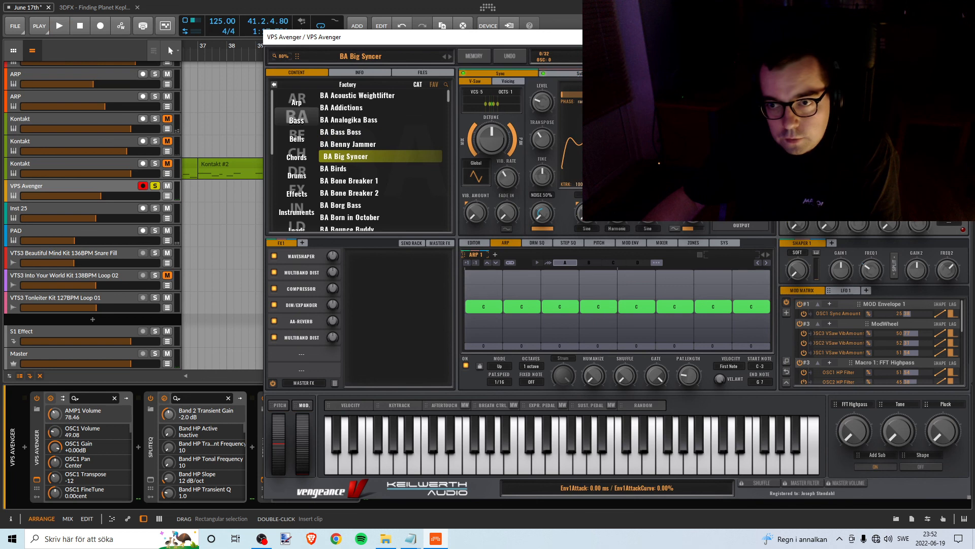
- Load a Synths preset pattern into ARP 1 for the BA Big Syncer sound and audition it soloed
key("space")
left_click(657, 263)
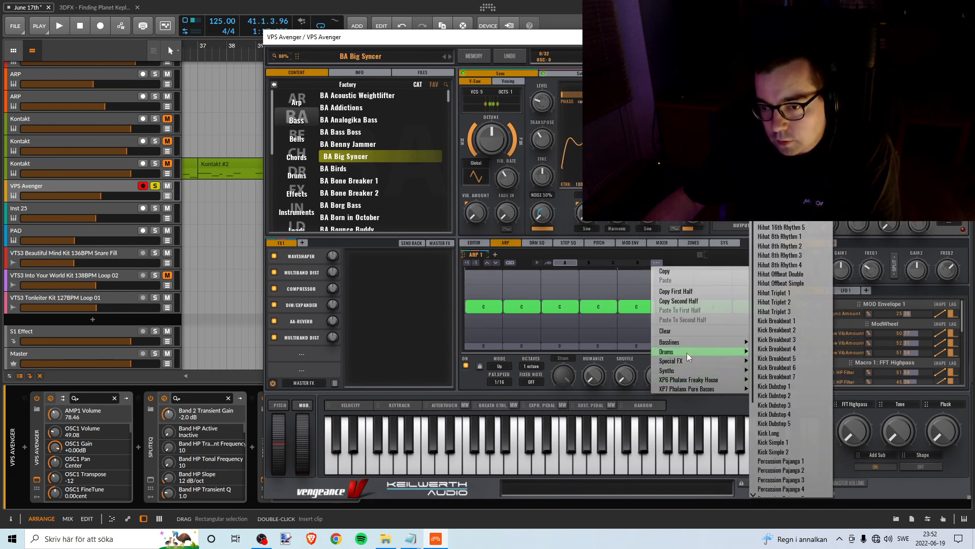
mouse_move(684, 373)
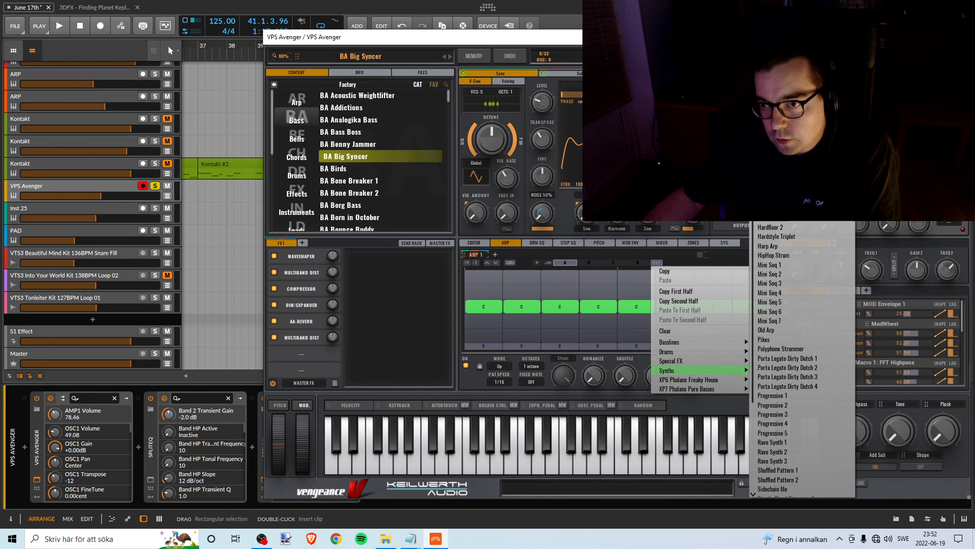
left_click(783, 191)
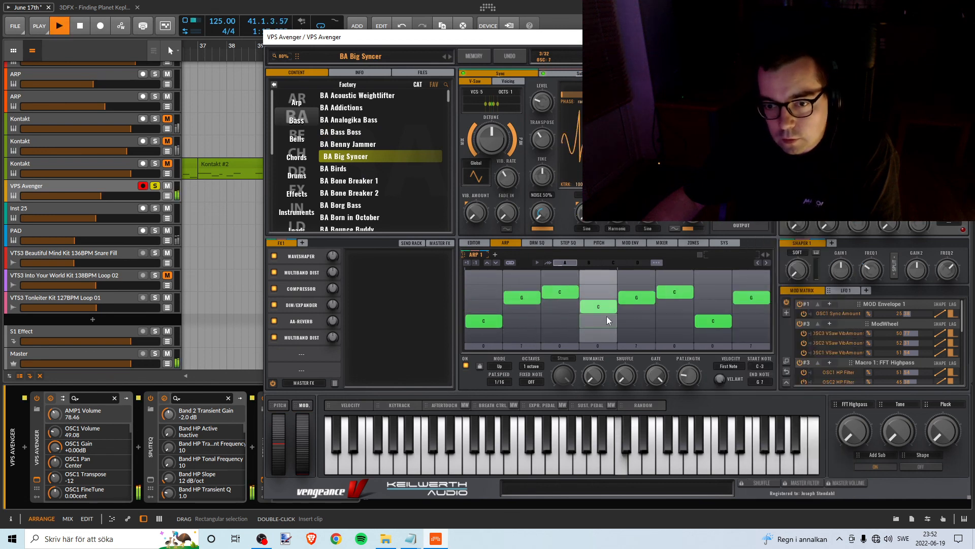
- Step through the bass presets BA Bone Breaker 2, BA Borg Bass and BA Brassy EDM Bass to BA Darkside, auditioning them from bar 41
left_click(358, 193)
scroll(359, 173, "down", 2)
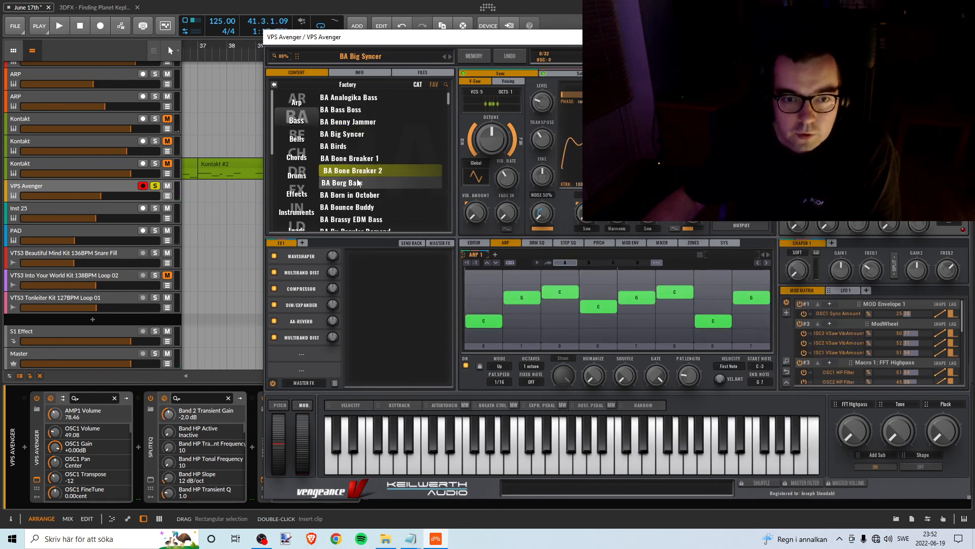
left_click(349, 130)
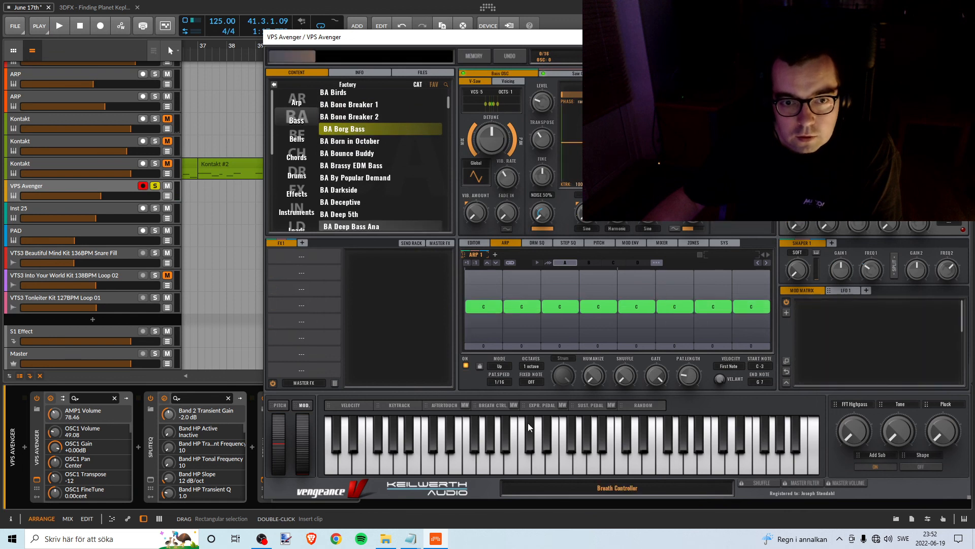
left_click(350, 167)
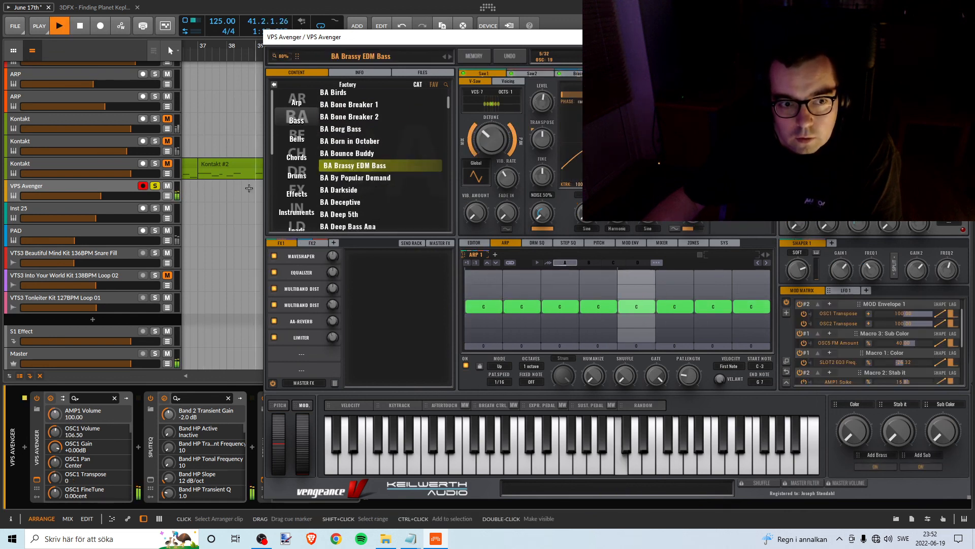
left_click(359, 191)
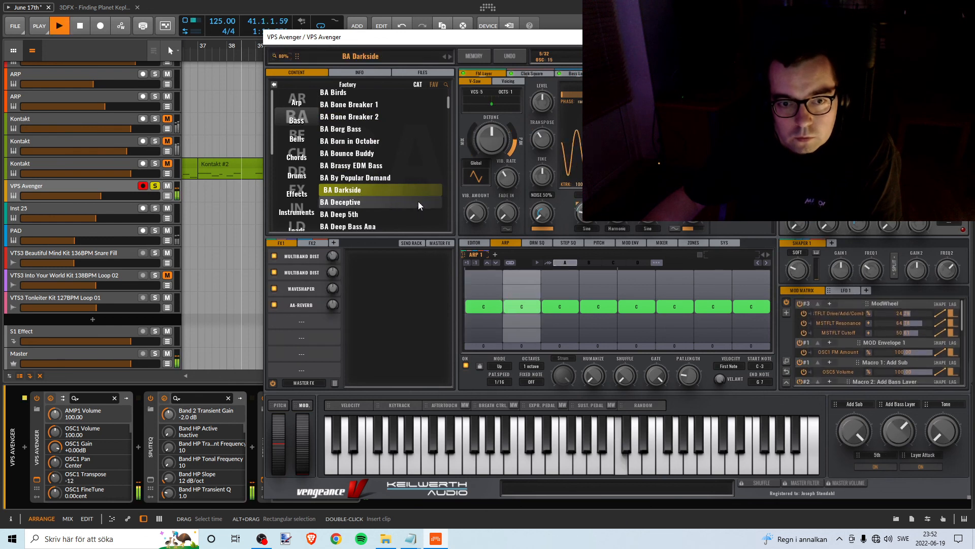
- Unsolo the VPS Avenger track, play its bass together with the other tracks and stop playback
left_click(155, 187)
key("space")
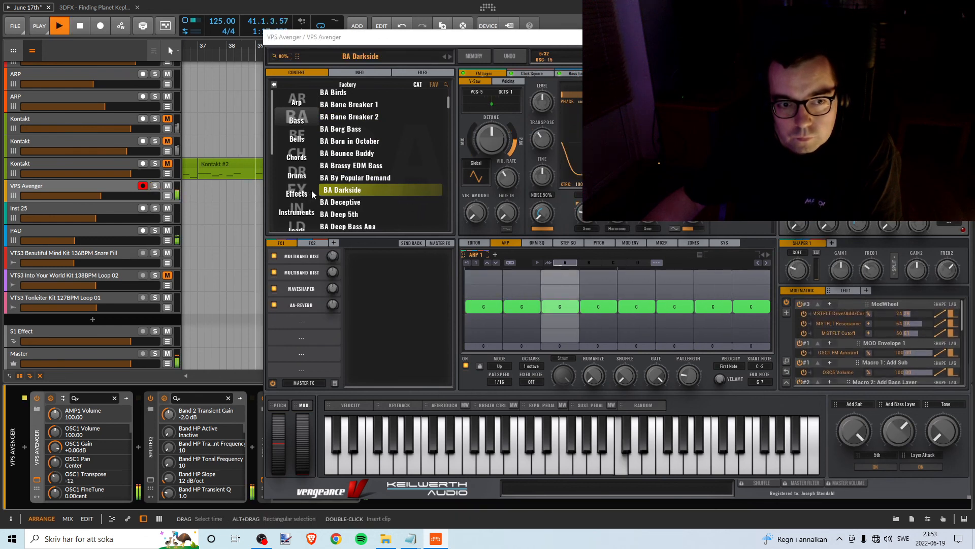
key("space")
- Try the bass presets BA Deep 5th, BA Deep Growler and BA Deep House 2 against the unsoloed mix
left_click(346, 217)
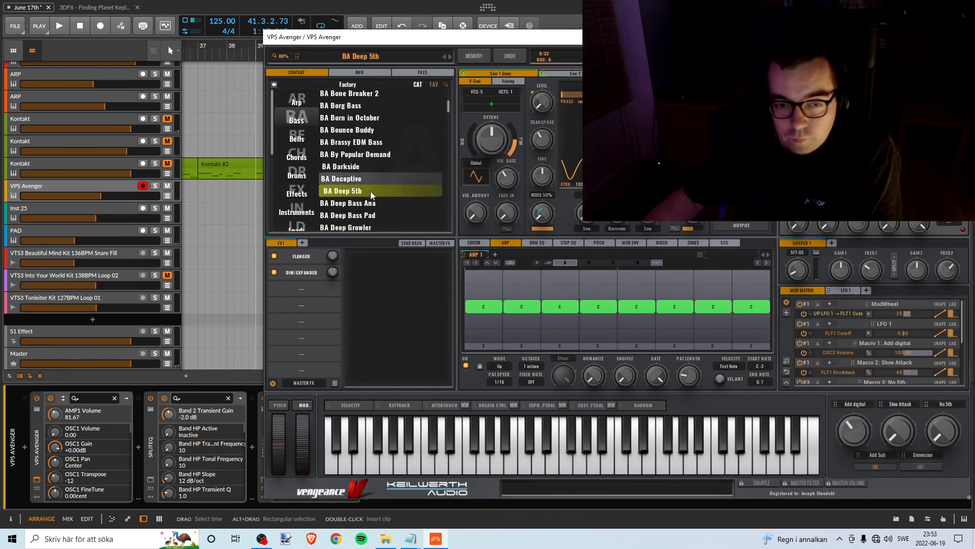
scroll(370, 191, "down", 2)
key("space")
key("space")
left_click(363, 175)
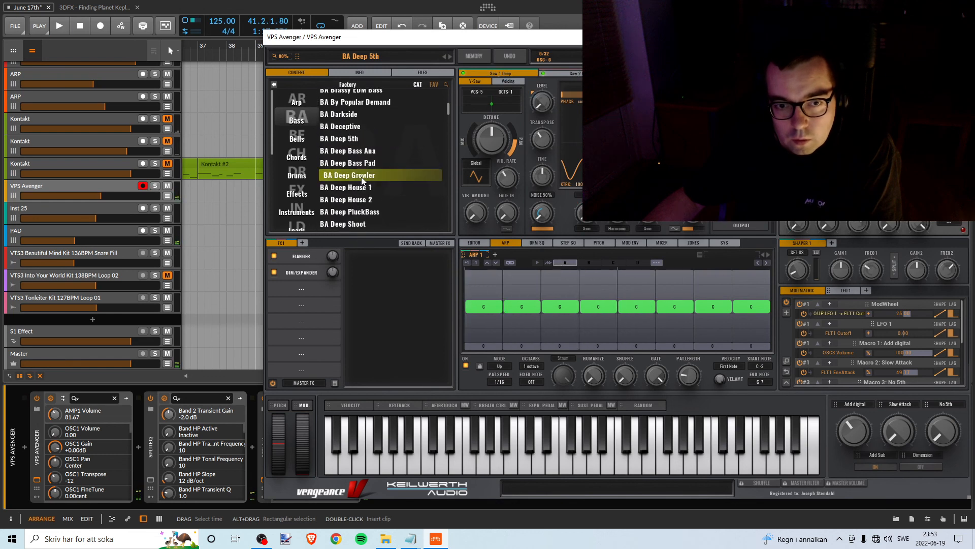
key("space")
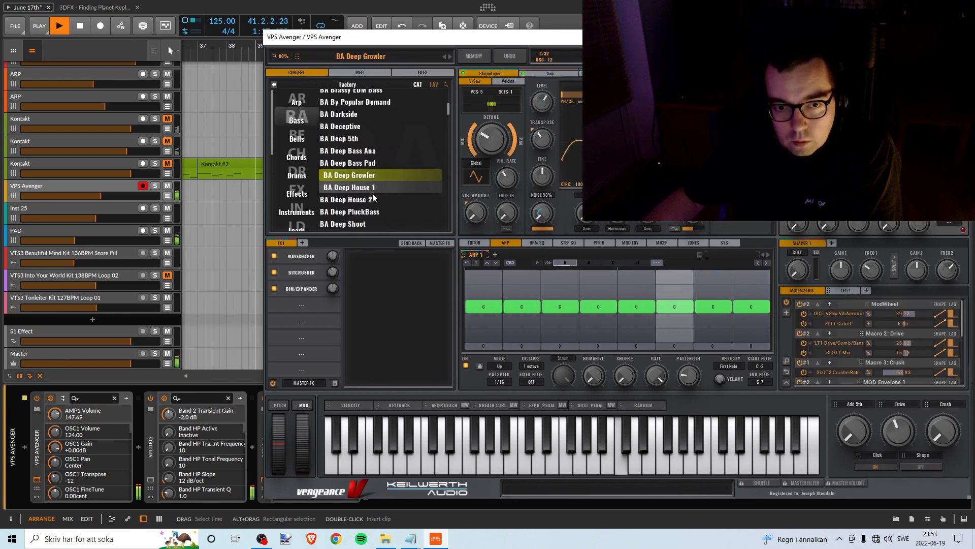
left_click(390, 198)
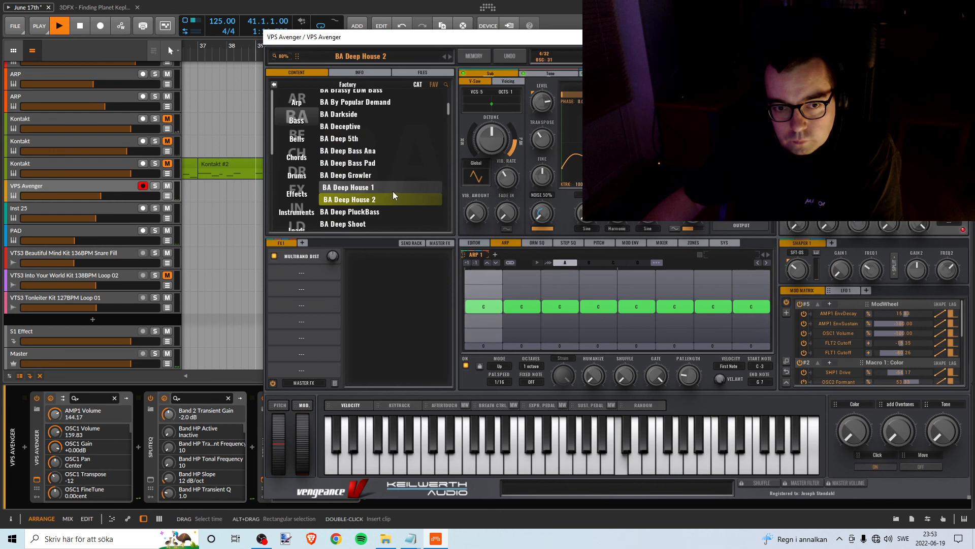
key("space")
- Audition the bass presets BA Dub FM Bite and BA Dubstep Monster 3 in the mix from bar 41
scroll(381, 179, "down", 4)
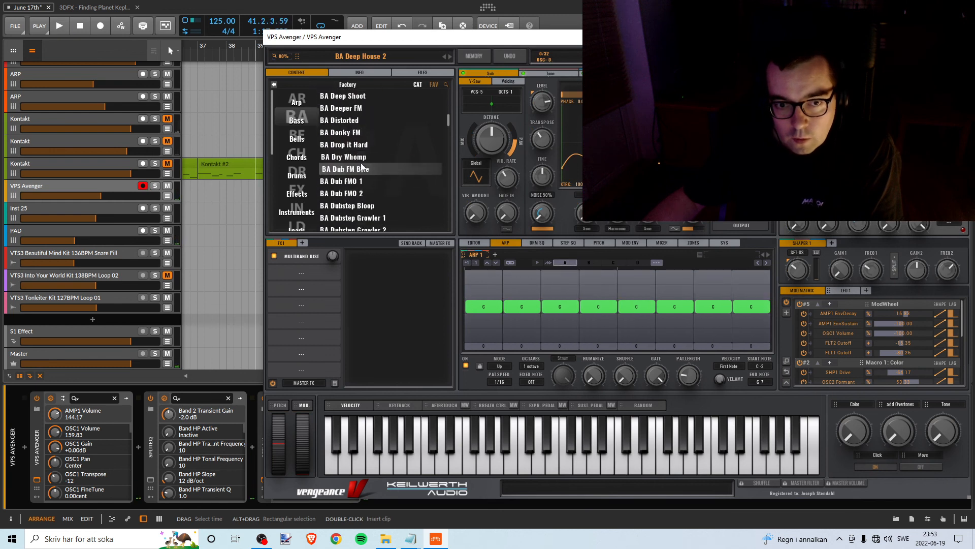
left_click(362, 166)
key("space")
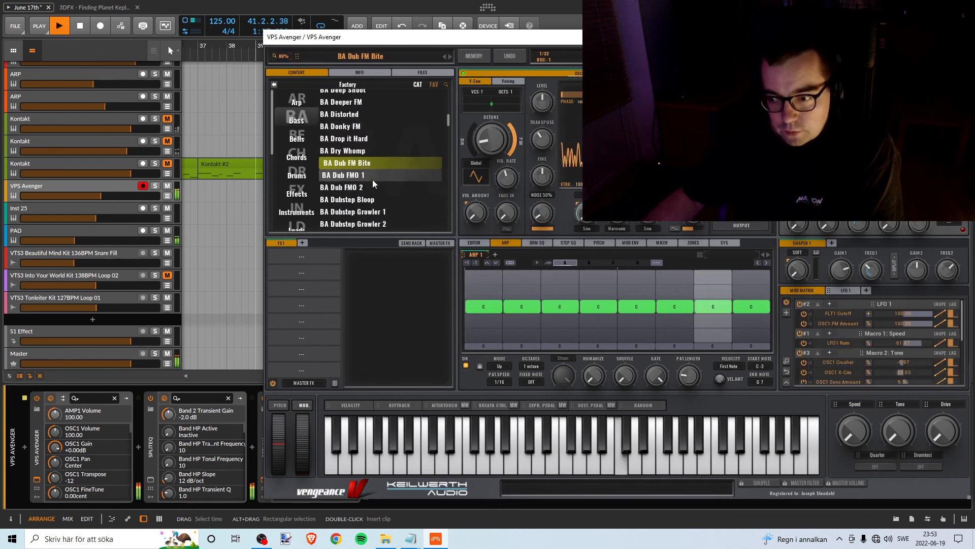
scroll(377, 168, "down", 4)
left_click(377, 163)
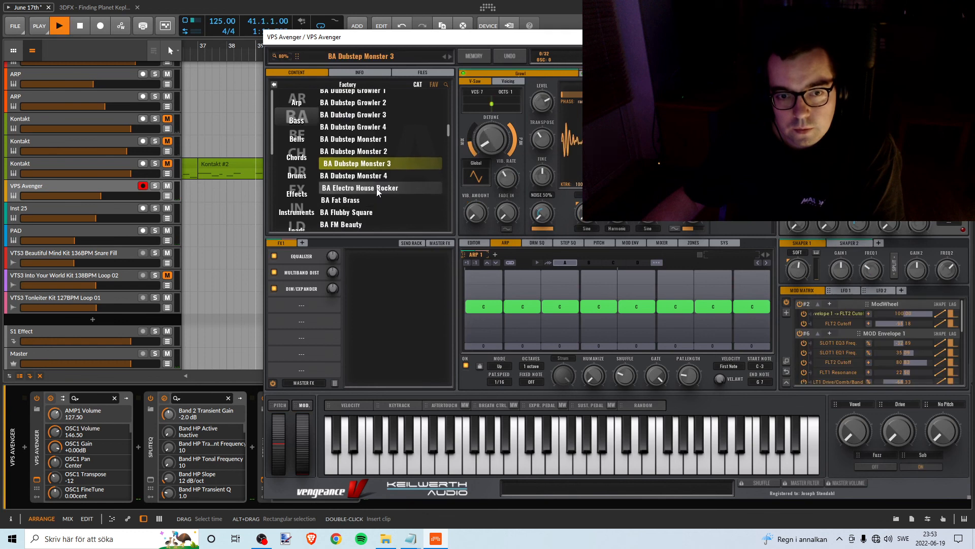
key("space")
- Load the bass preset BA Future Basic 1, audition it with the other tracks and stop playback
scroll(379, 184, "down", 3)
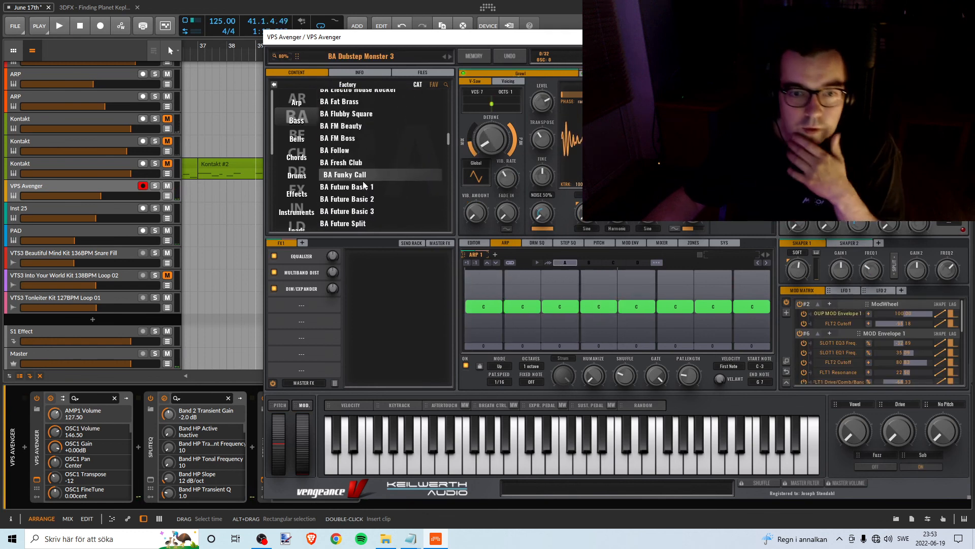
left_click(360, 186)
key("space")
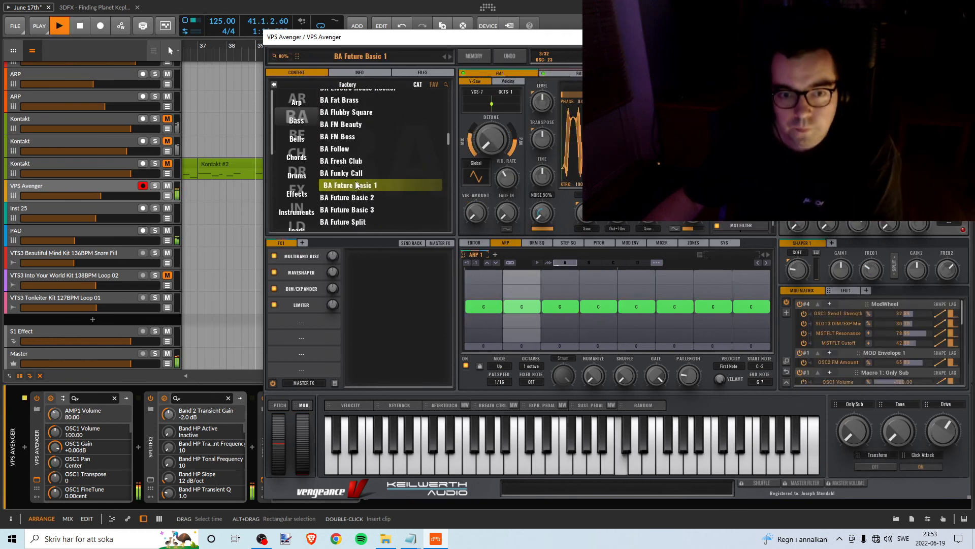
key("space")
- Move the VPS Avenger and Replika windows clear of the arrangement and review the tracks around the break at bars 41 to 49
left_click_drag(355, 36, 539, 419)
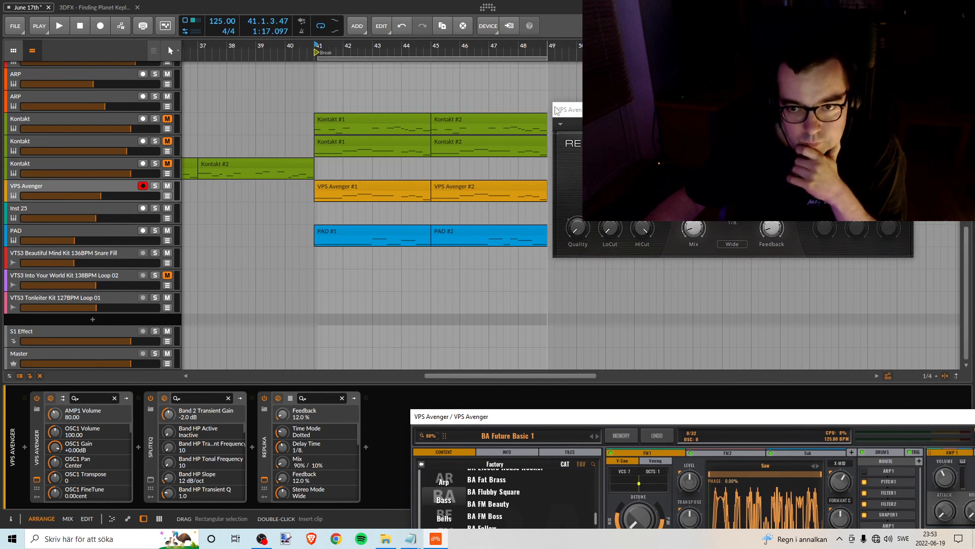
left_click_drag(556, 110, 614, 119)
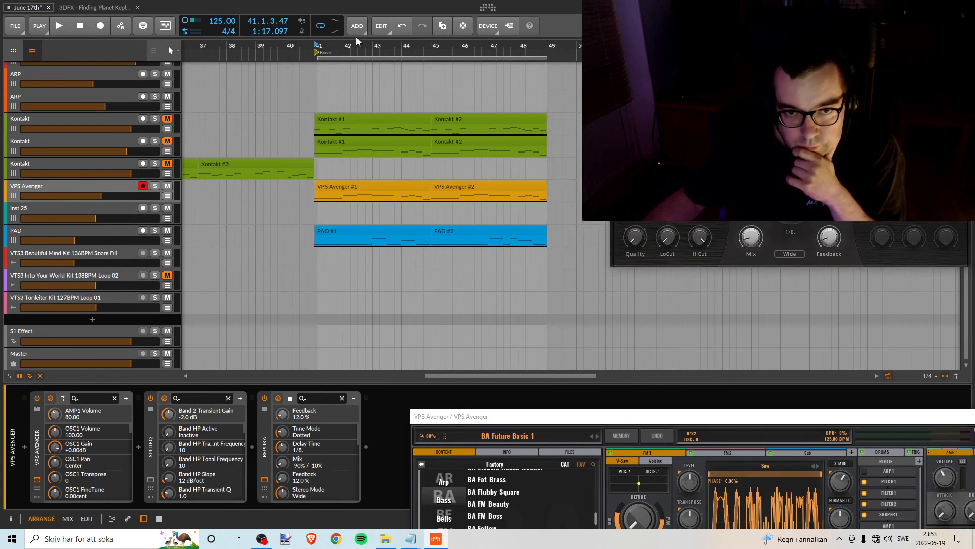
left_click_drag(349, 48, 367, 82)
scroll(381, 87, "up", 2)
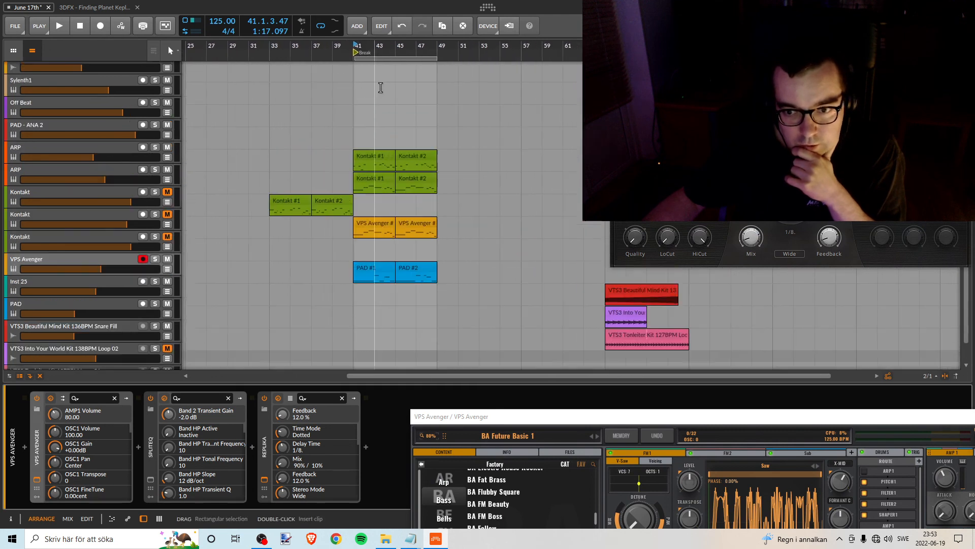
scroll(381, 87, "up", 5)
scroll(402, 76, "down", 8)
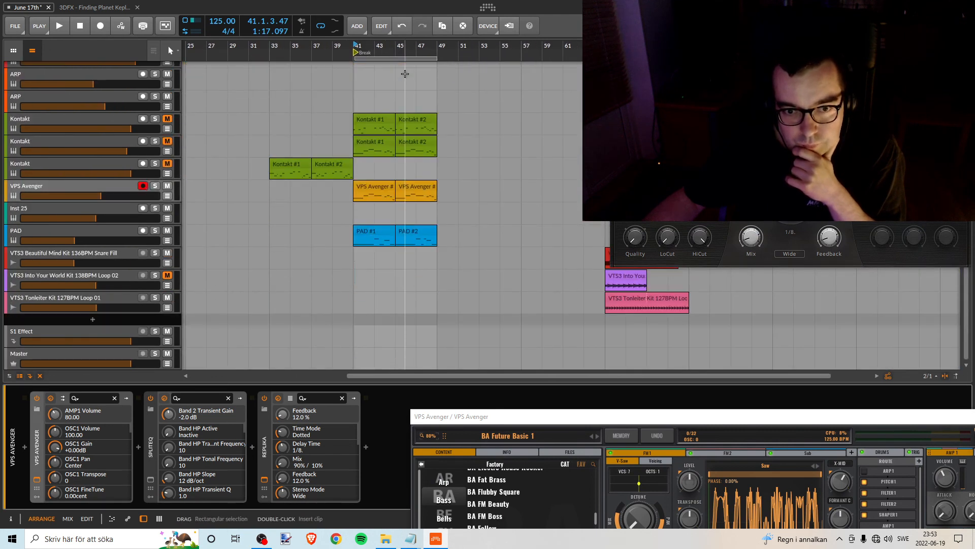
scroll(405, 74, "up", 3)
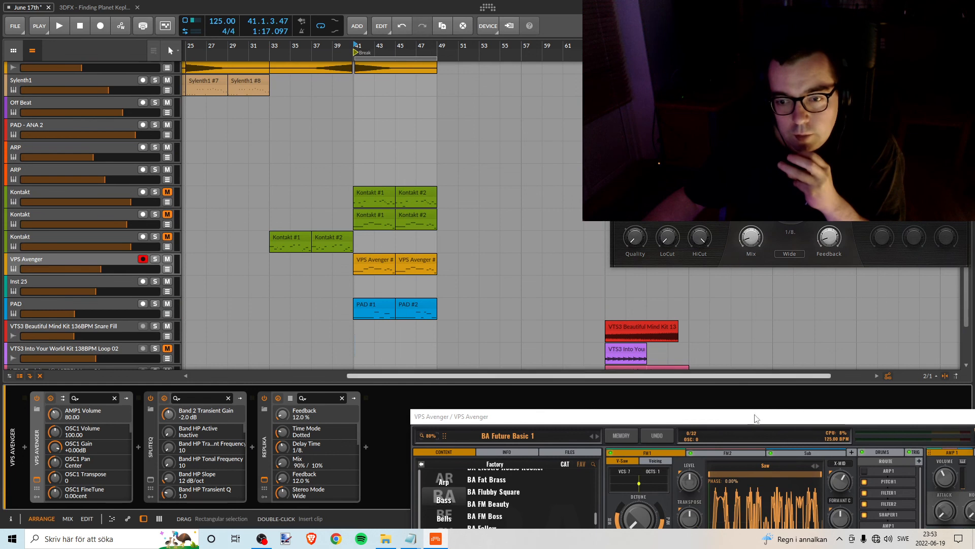
scroll(542, 228, "down", 3)
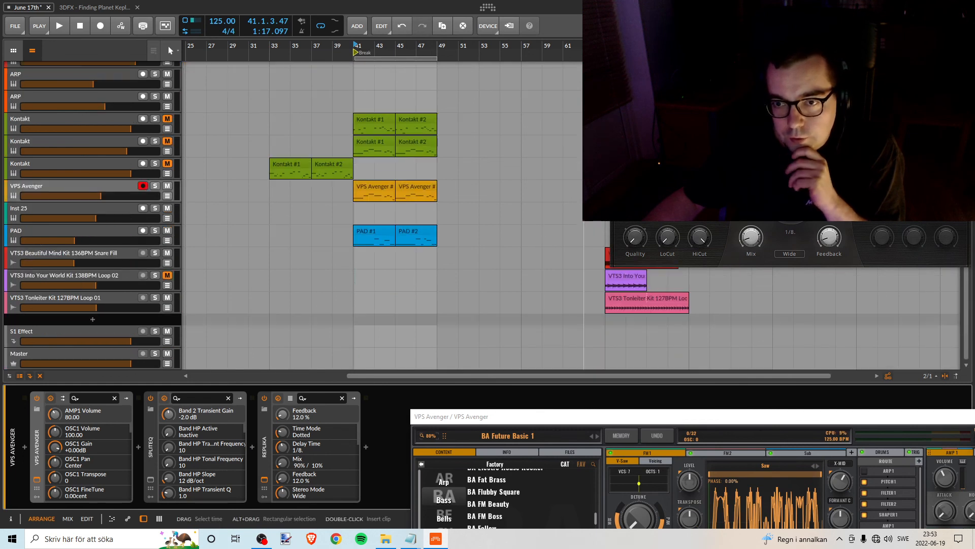
left_click_drag(665, 67, 783, 58)
scroll(494, 179, "up", 3)
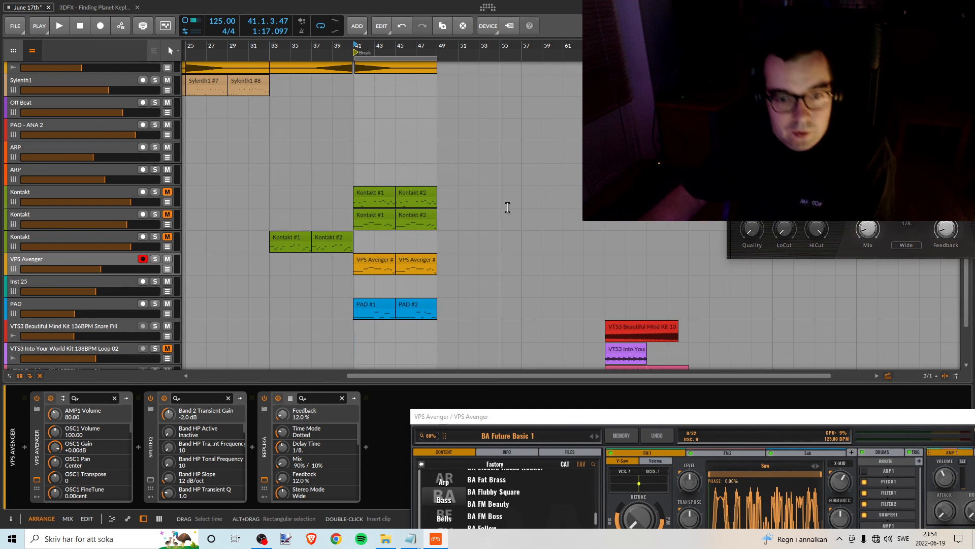
- Close the VPS Avenger window and look at the 3DFX - Finding Planet project before returning to the June 17th project
left_click_drag(554, 418, 344, 64)
left_click(898, 63)
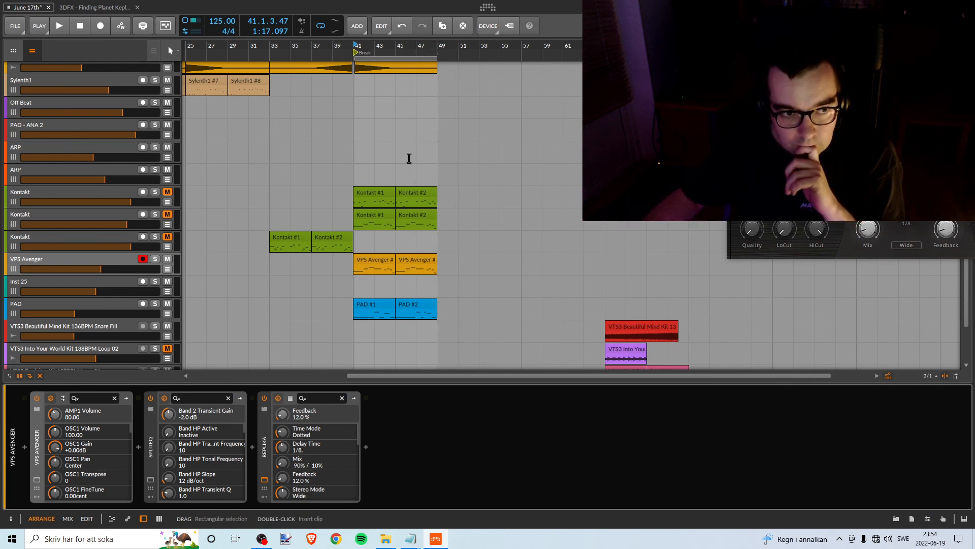
left_click(82, 7)
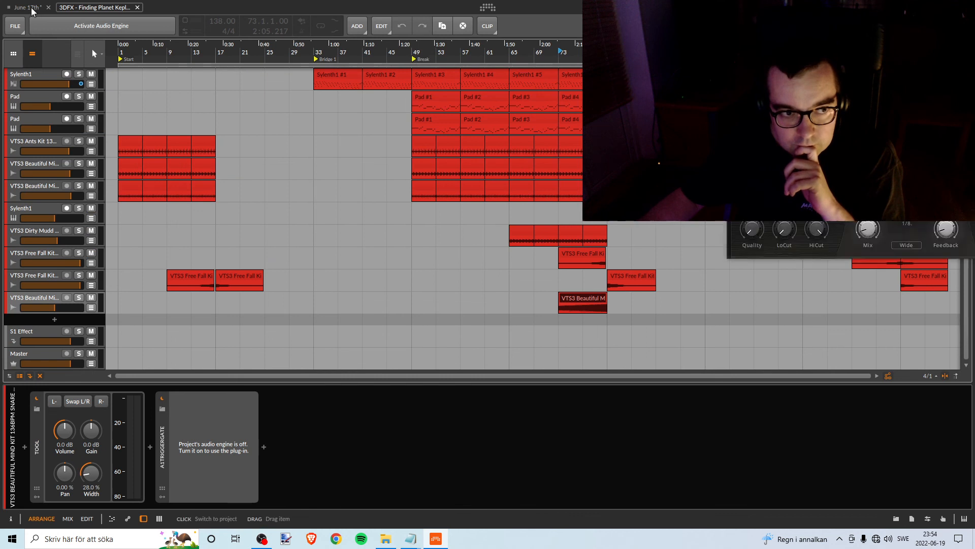
left_click(32, 10)
scroll(436, 340, "down", 3)
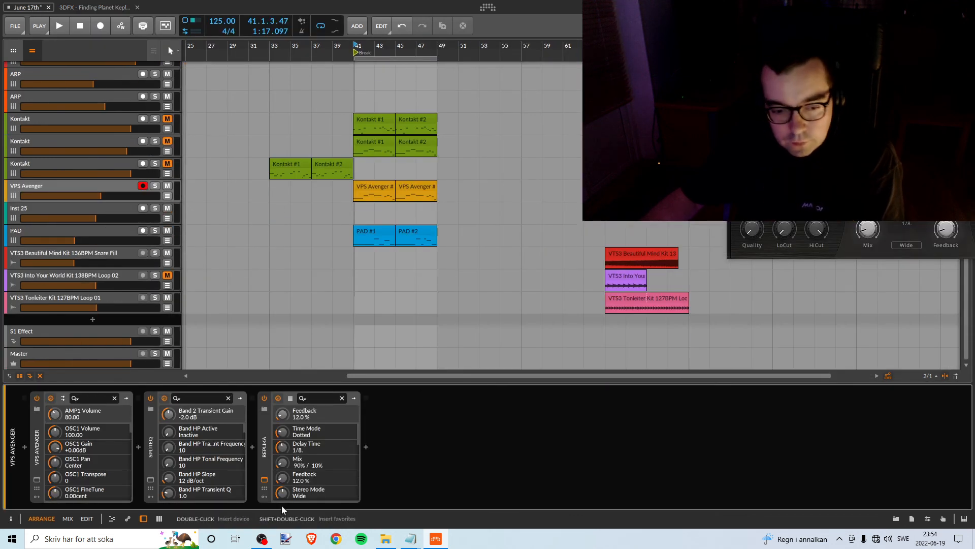
left_click(262, 539)
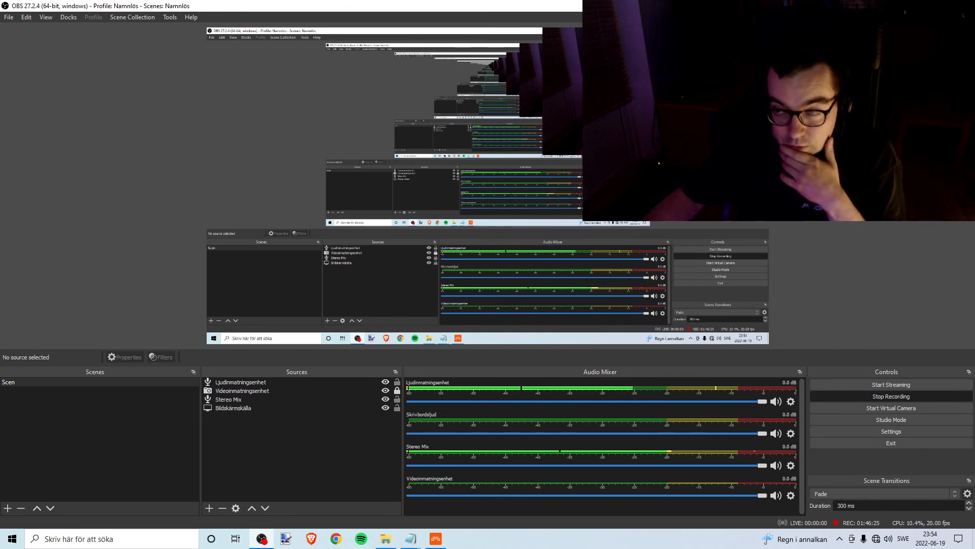
left_click(877, 391)
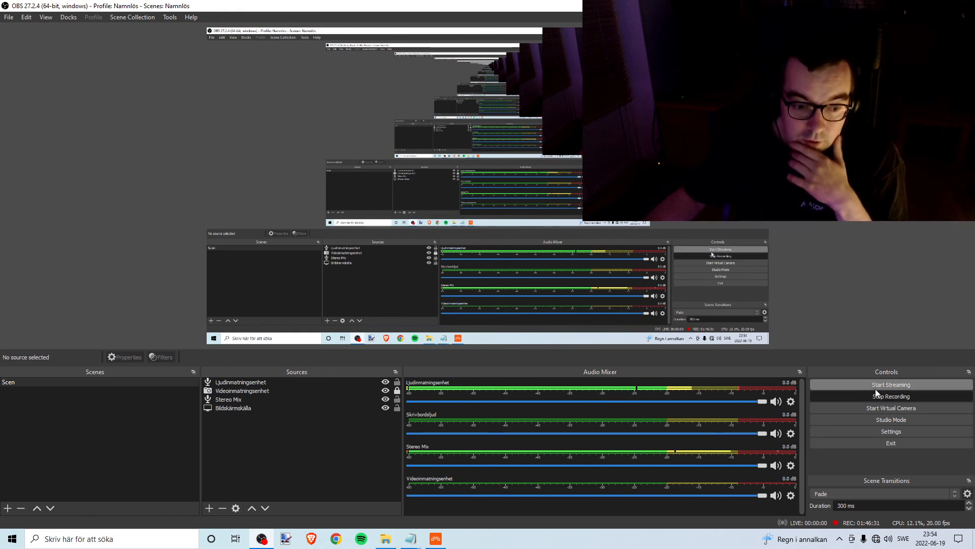